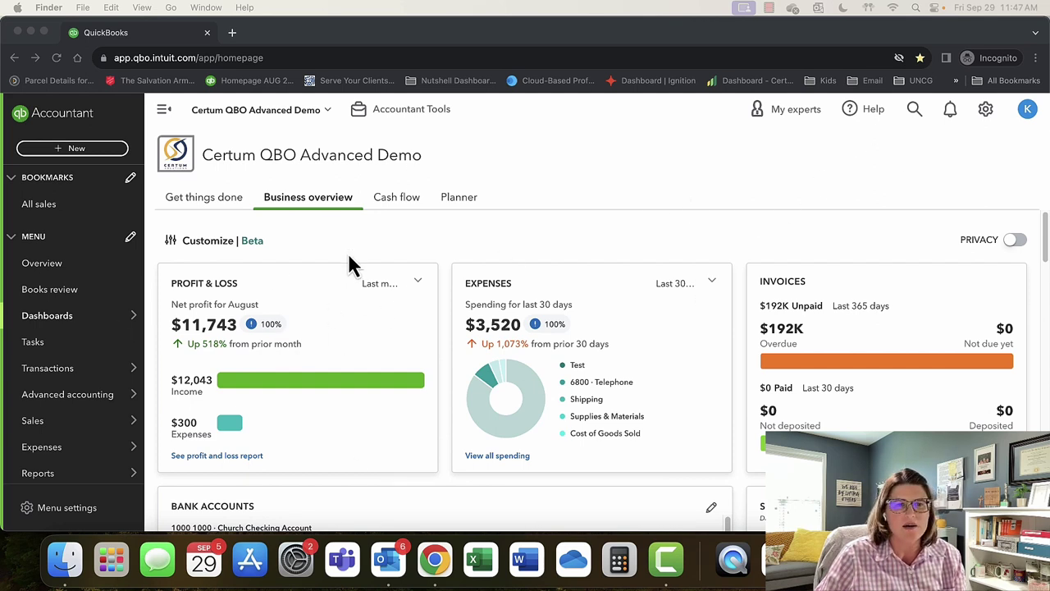
Switch to the Get things done dashboard and browse its Tasks card and Money in, Money out workflow.
click(228, 207)
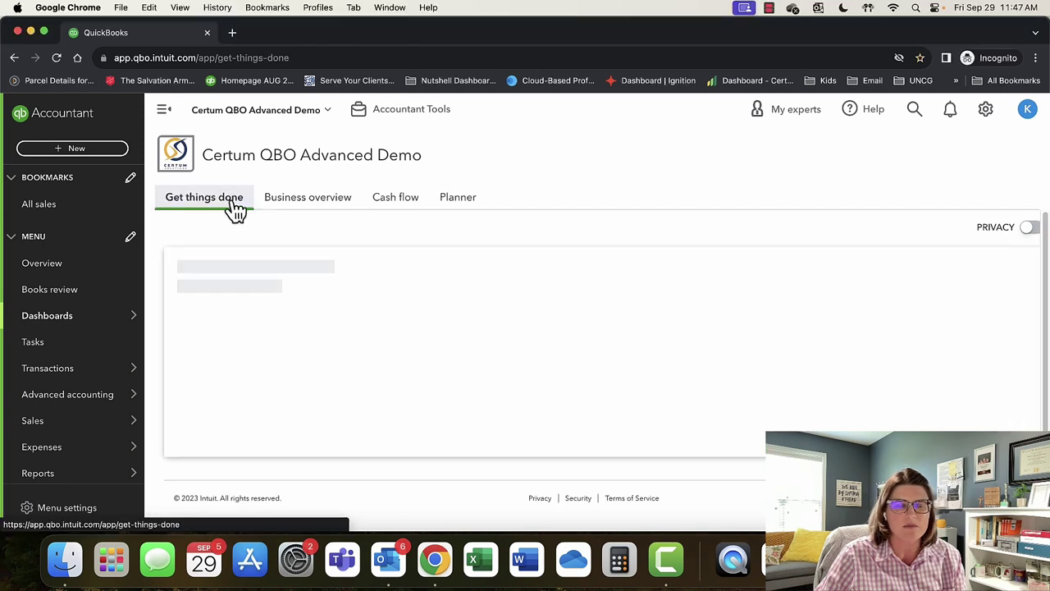
scroll(646, 384, down, 2)
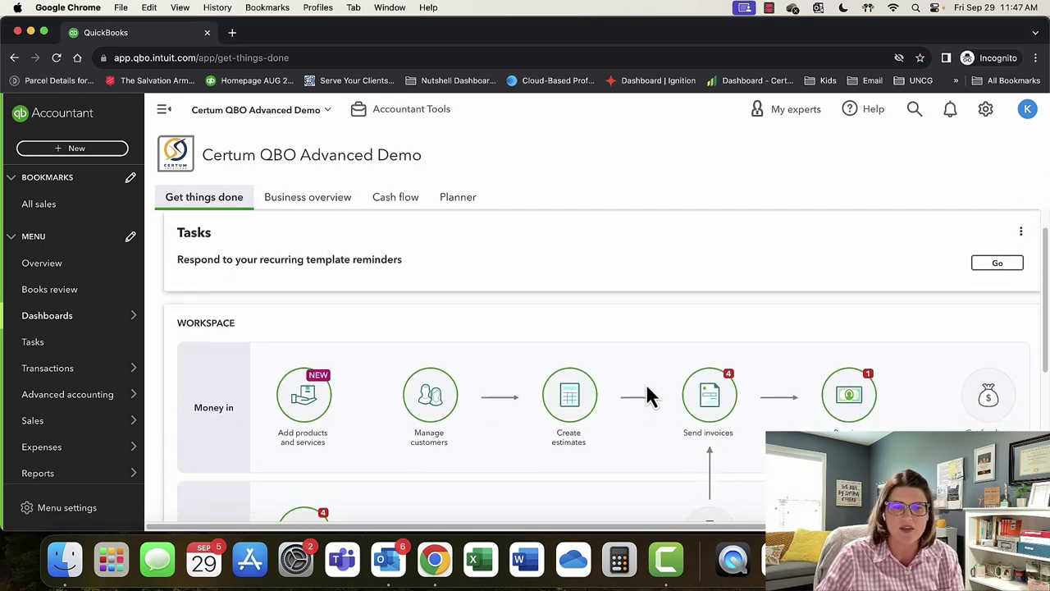
scroll(647, 388, down, 3)
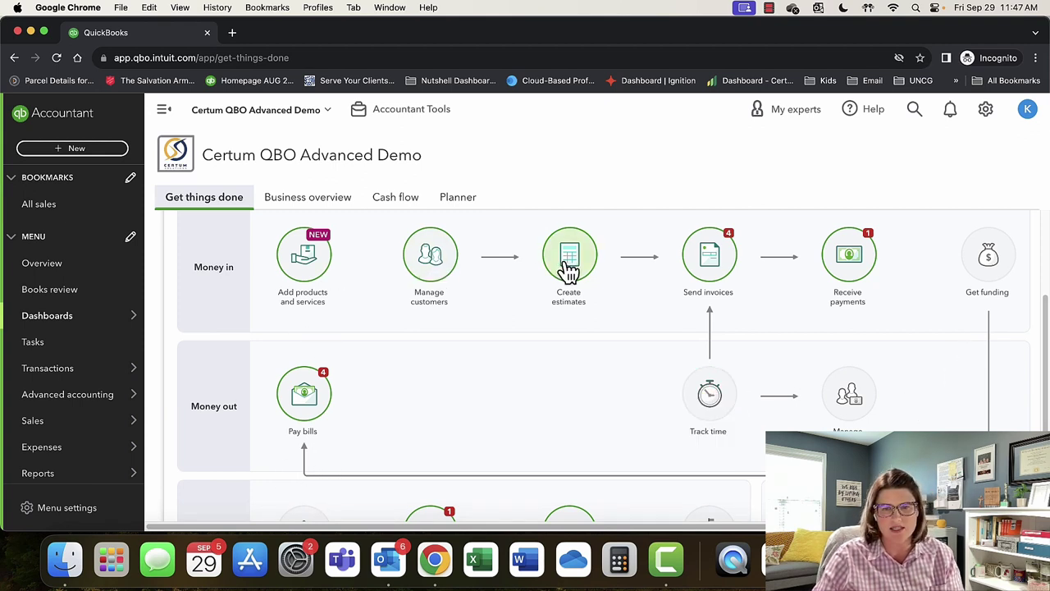
scroll(851, 262, down, 5)
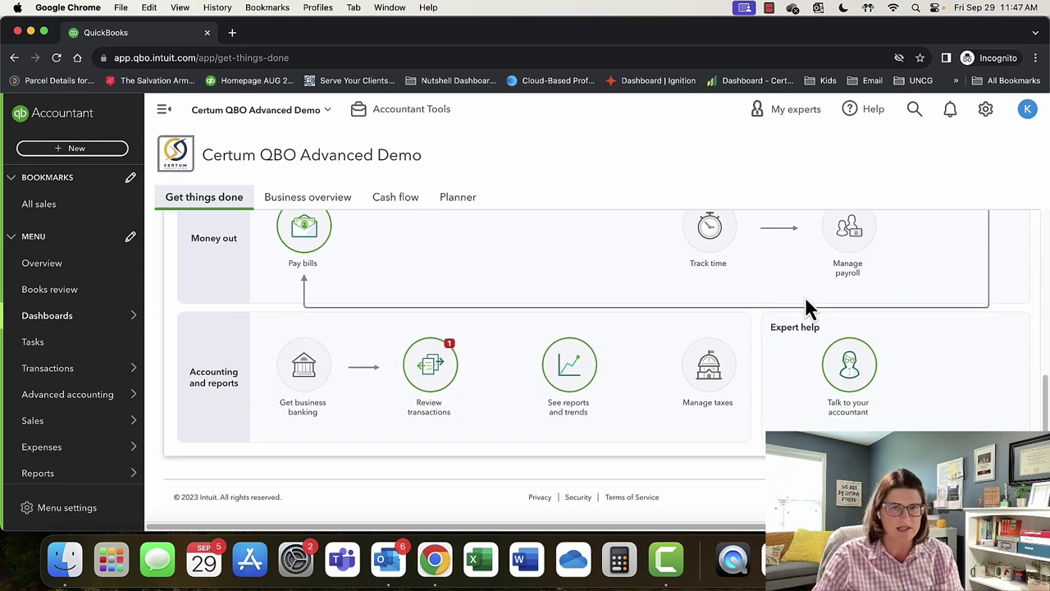
scroll(595, 398, up, 5)
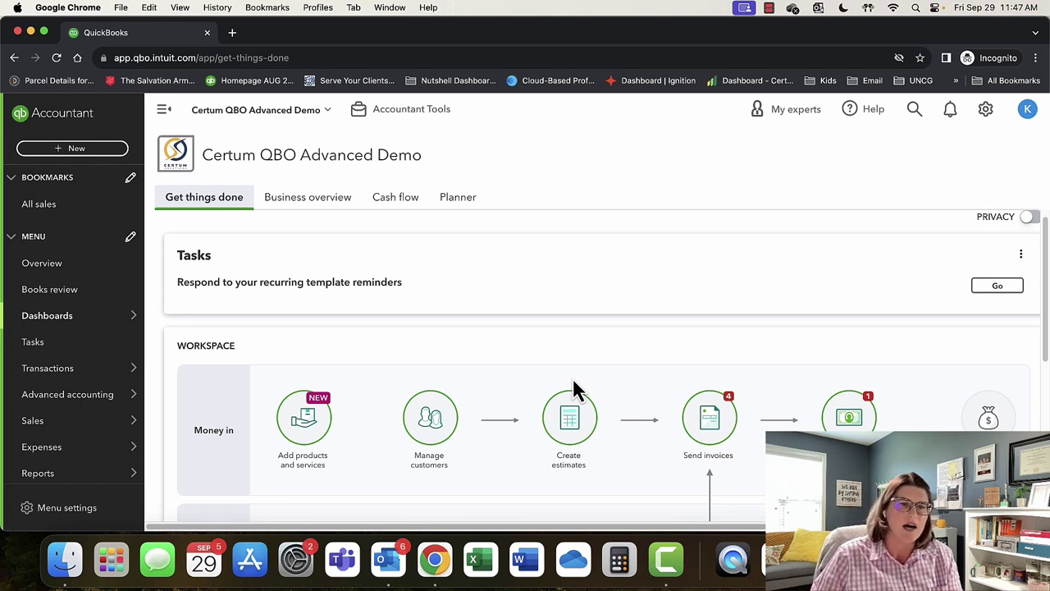
Switch to Business overview and review the Profit & Loss, Expenses, Invoices, Bank accounts and Sales cards.
click(334, 209)
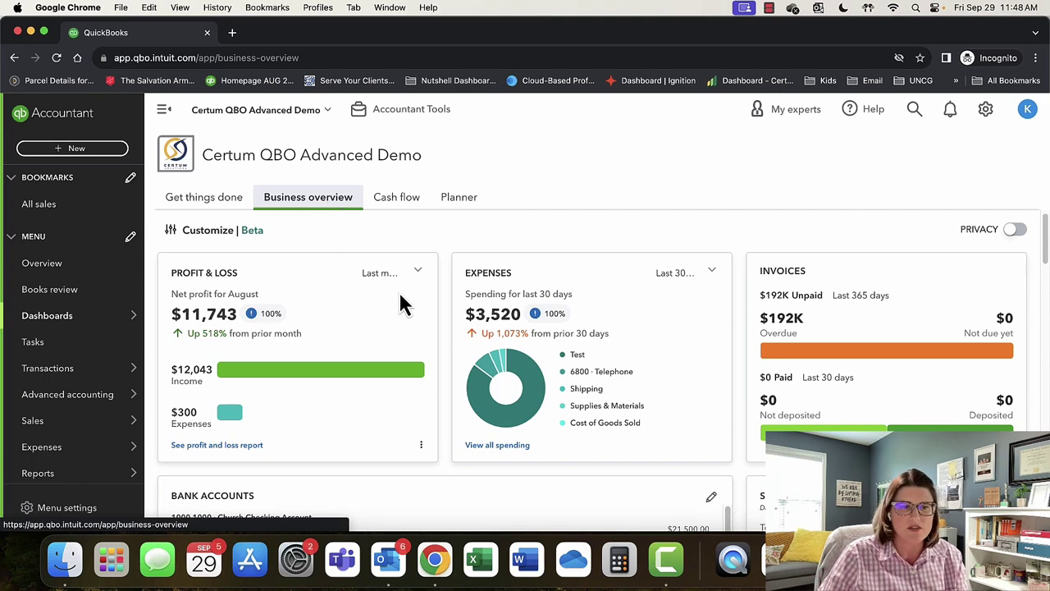
scroll(412, 352, down, 1)
scroll(412, 351, down, 3)
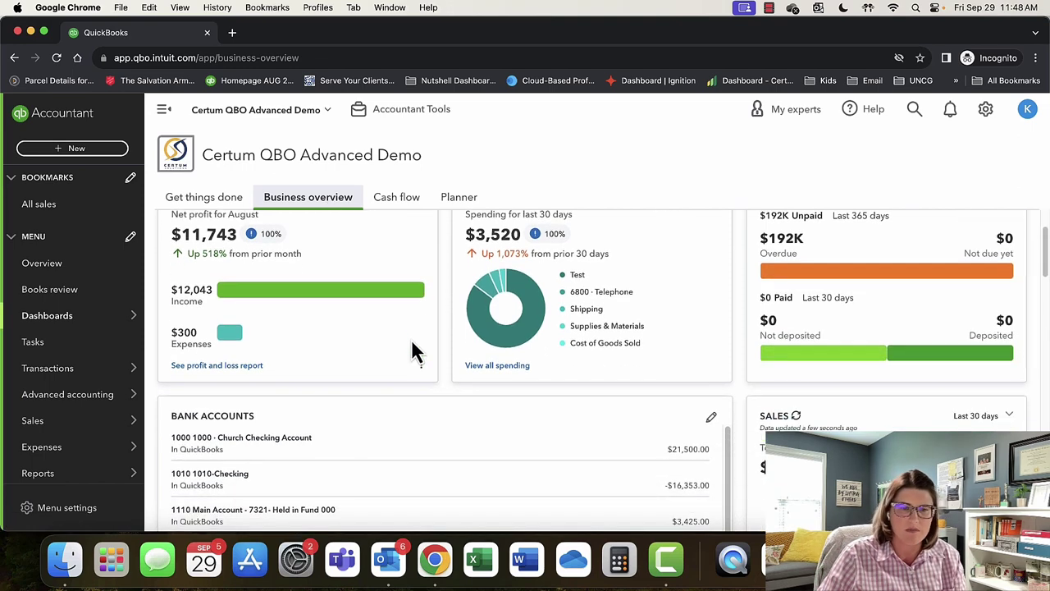
scroll(659, 417, down, 5)
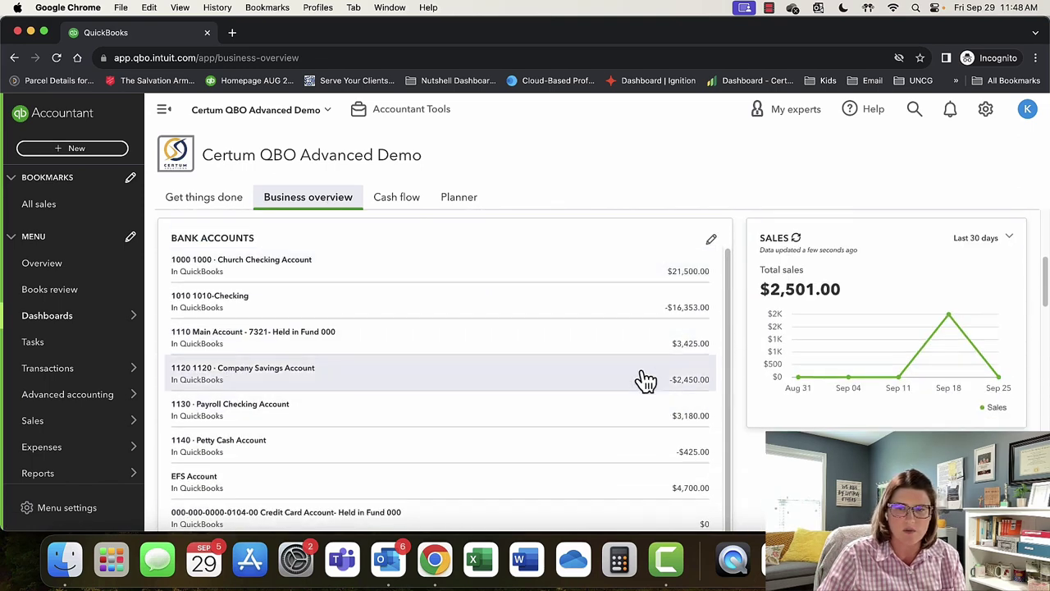
scroll(645, 379, down, 6)
scroll(525, 369, down, 1)
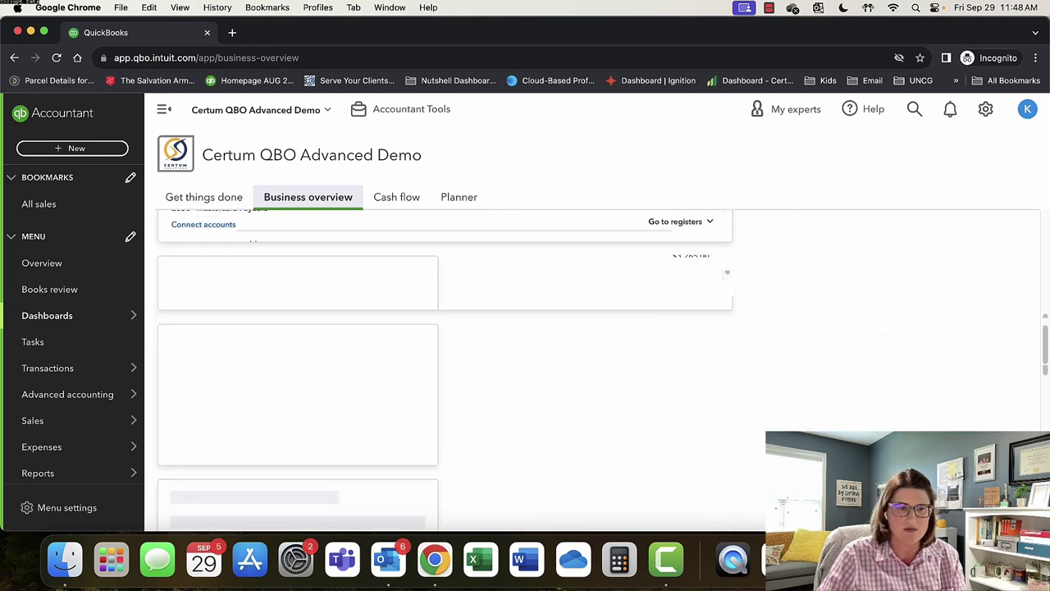
scroll(525, 369, up, 6)
scroll(525, 370, up, 2)
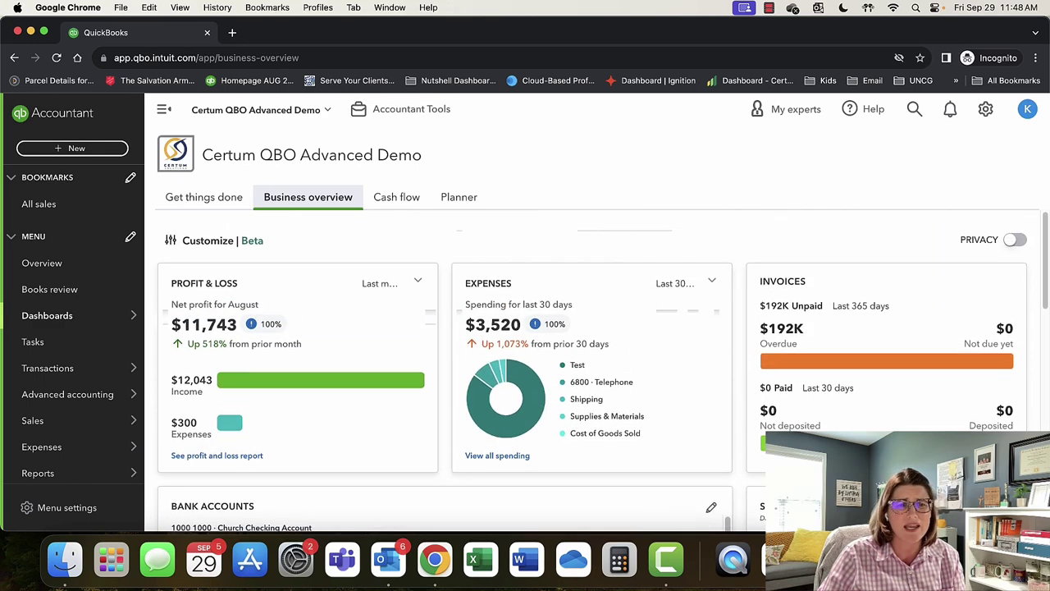
click(195, 242)
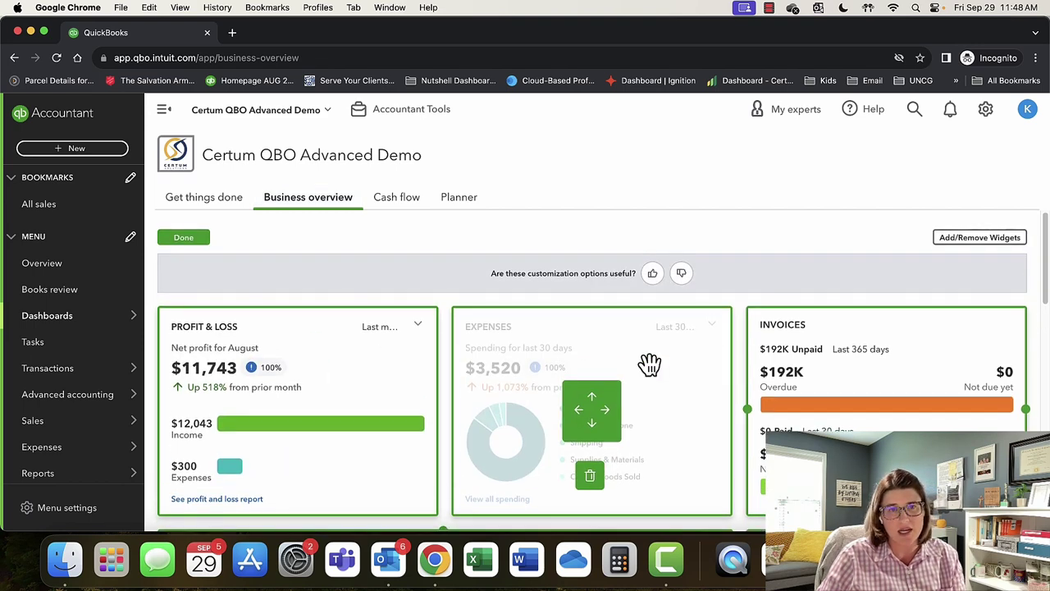
scroll(649, 364, down, 3)
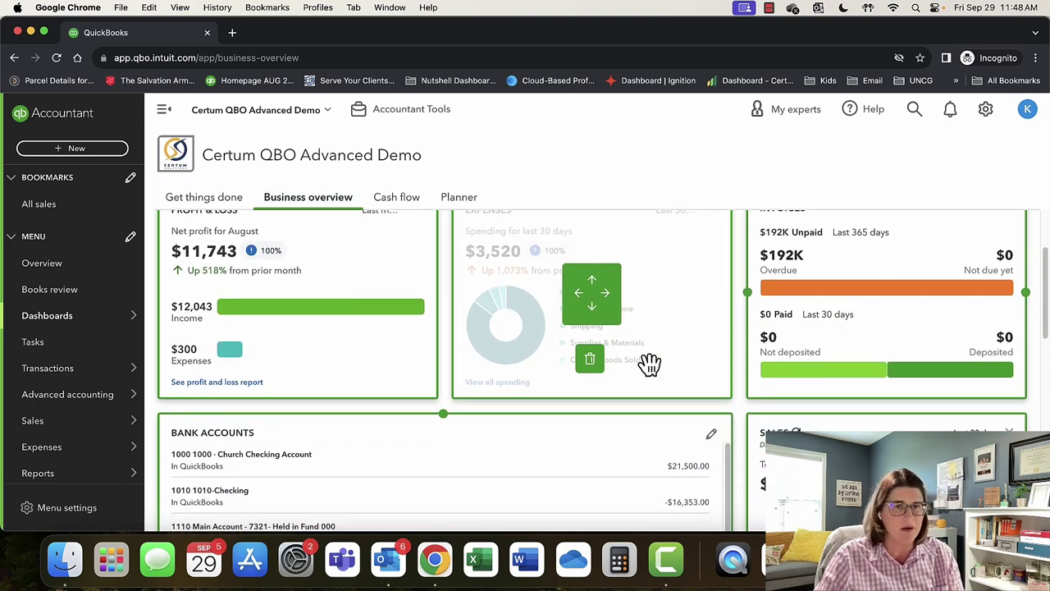
scroll(604, 405, up, 3)
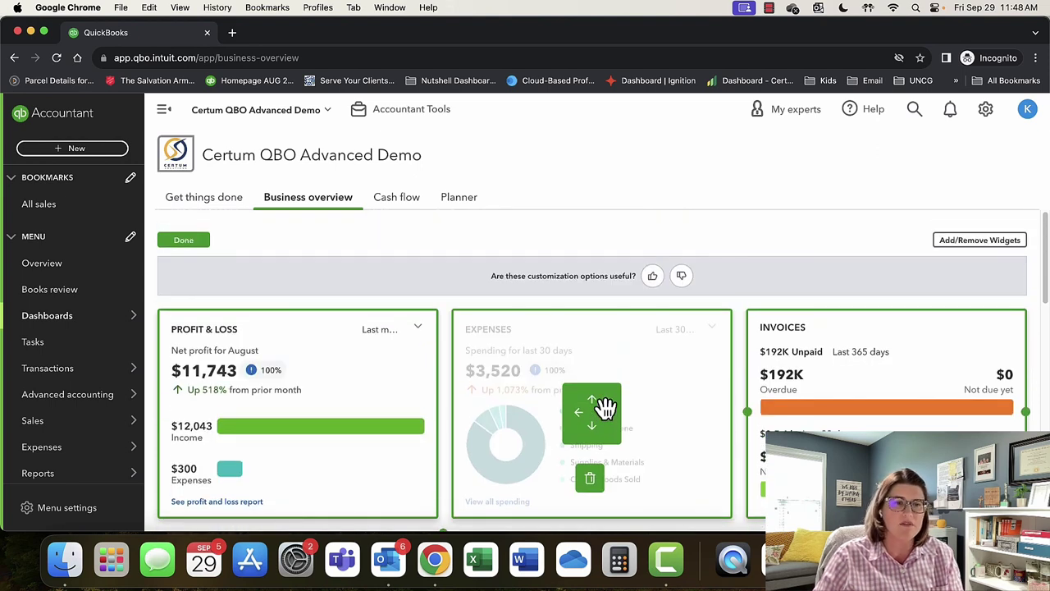
click(189, 243)
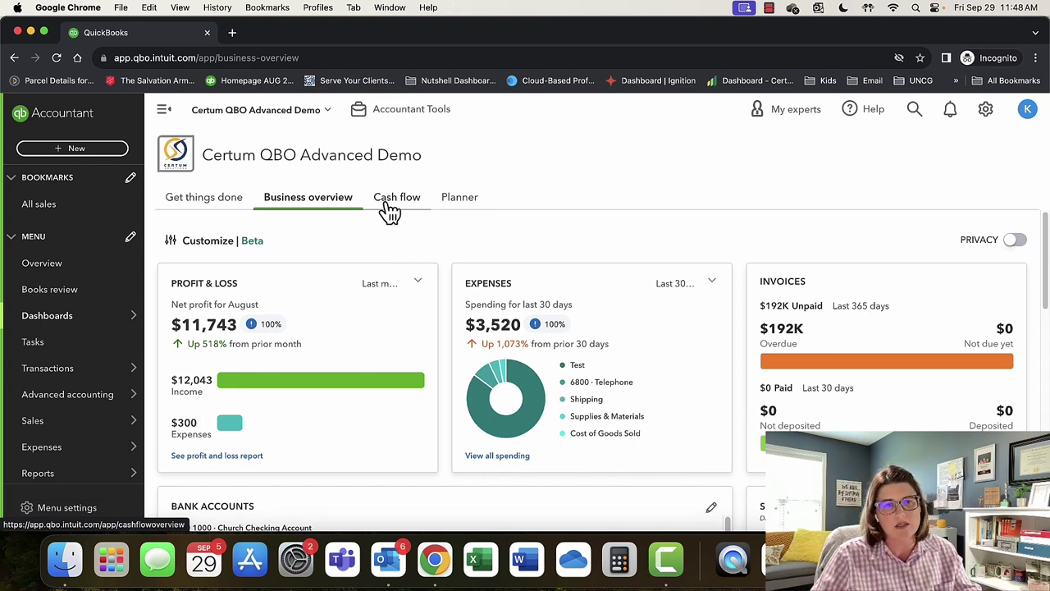
Switch to the Cash flow view and review its bank links, sample forecast, Outlook and Insights.
click(391, 210)
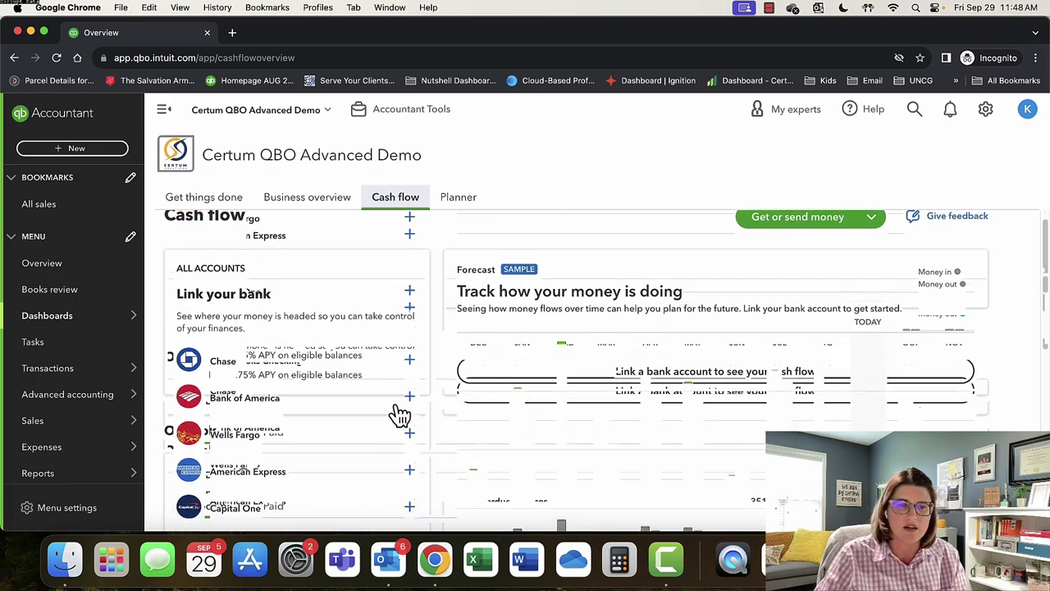
scroll(400, 415, down, 8)
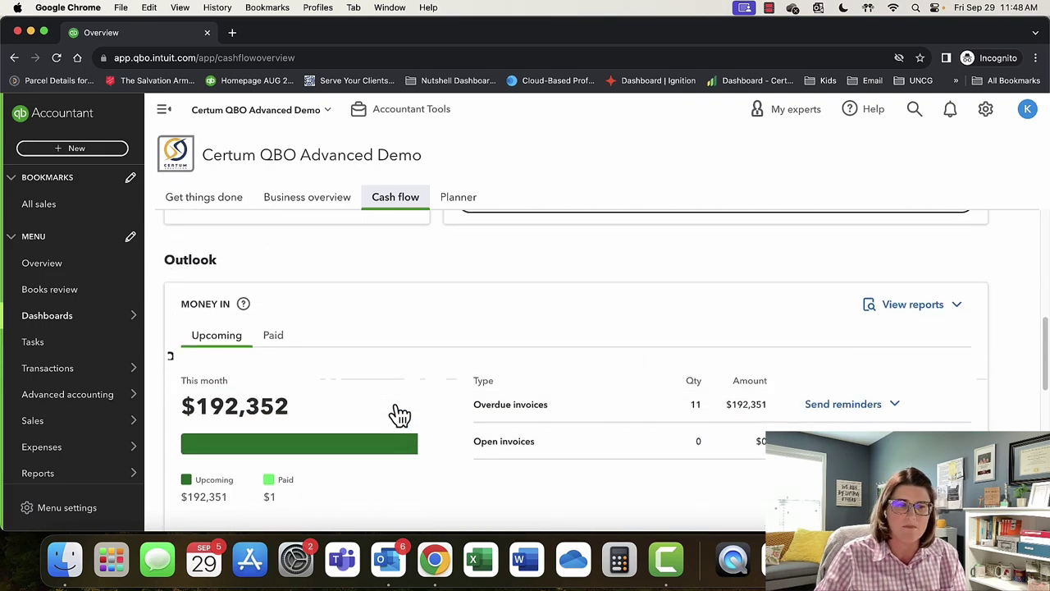
scroll(400, 415, down, 5)
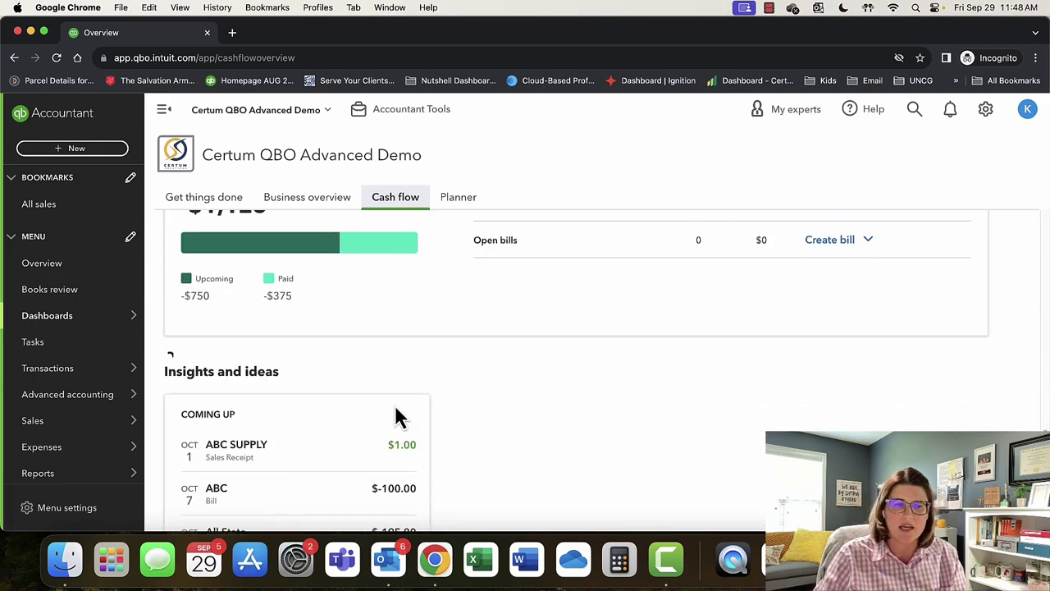
scroll(396, 416, up, 15)
scroll(400, 416, up, 2)
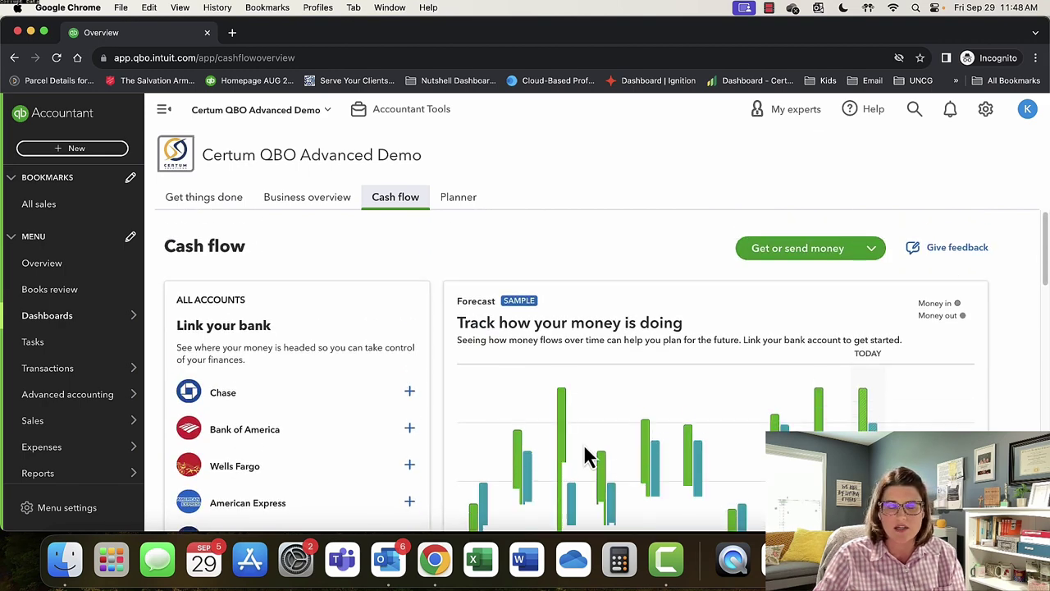
scroll(590, 446, down, 5)
scroll(588, 443, up, 2)
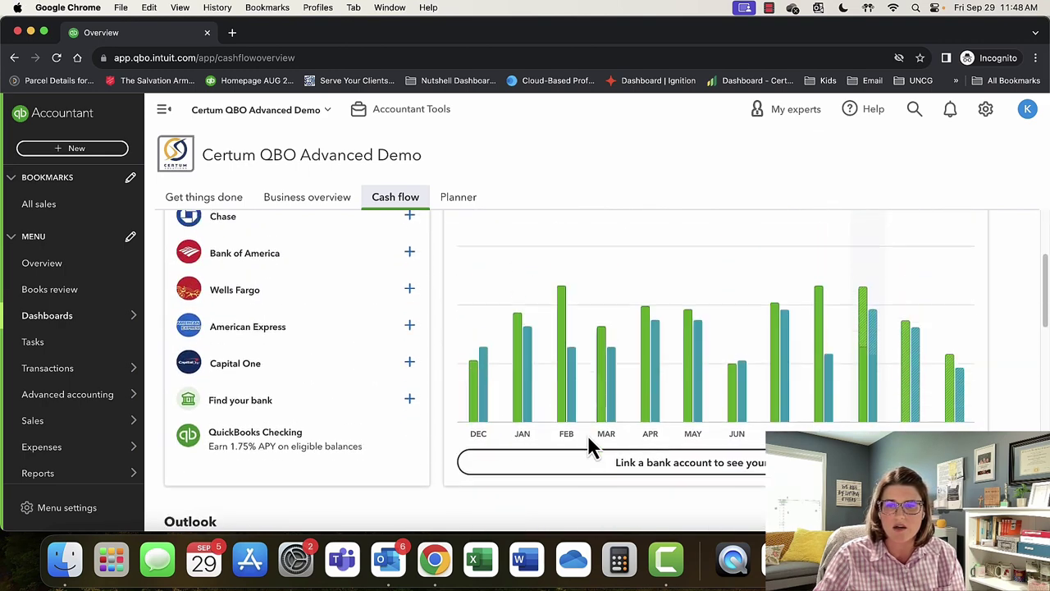
scroll(617, 410, up, 1)
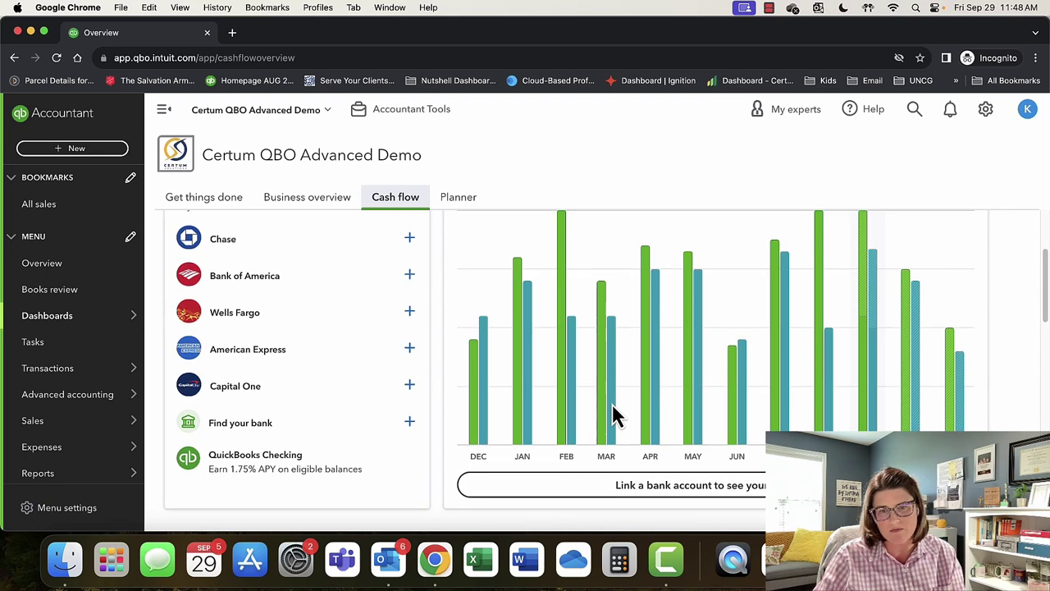
scroll(617, 414, up, 1)
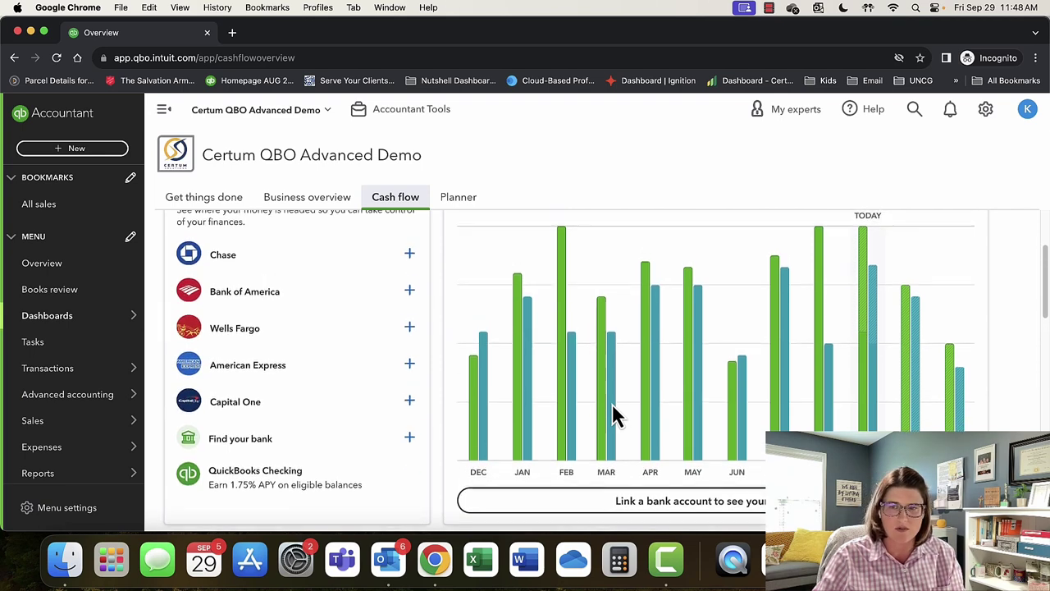
scroll(691, 395, up, 8)
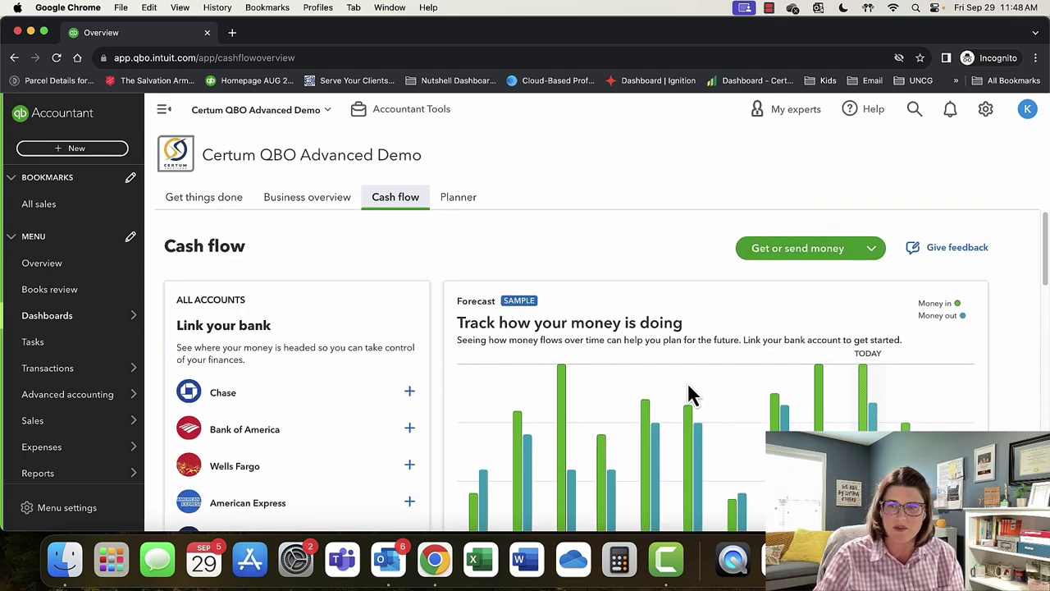
click(459, 205)
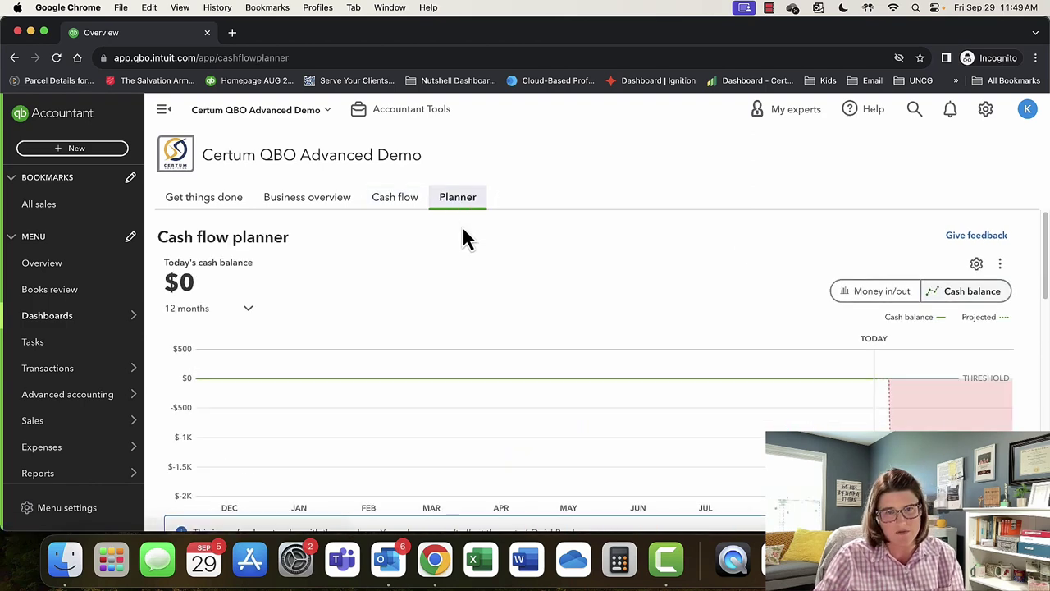
scroll(599, 324, down, 1)
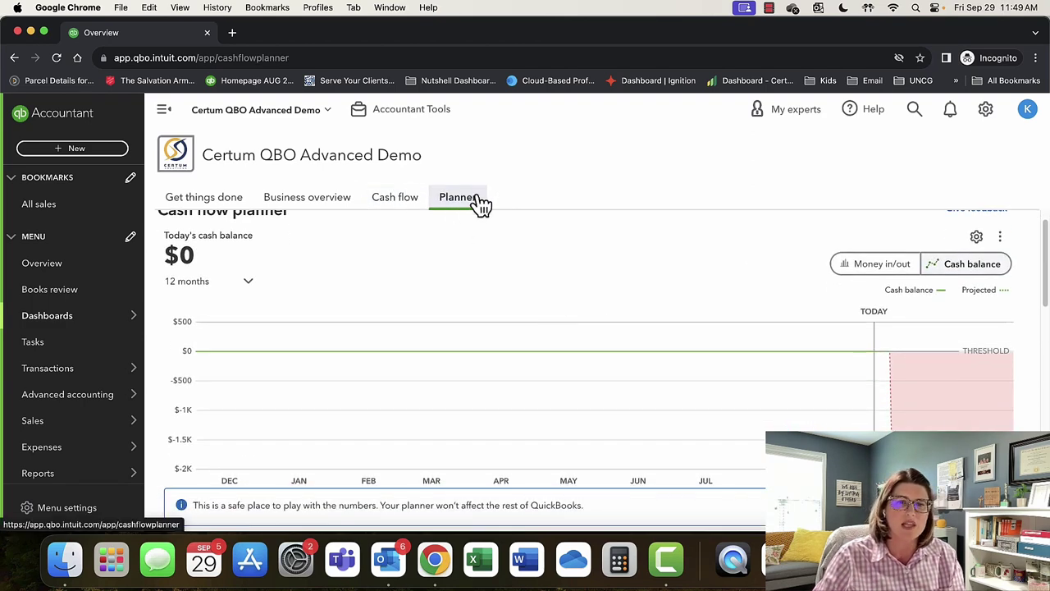
scroll(532, 358, down, 3)
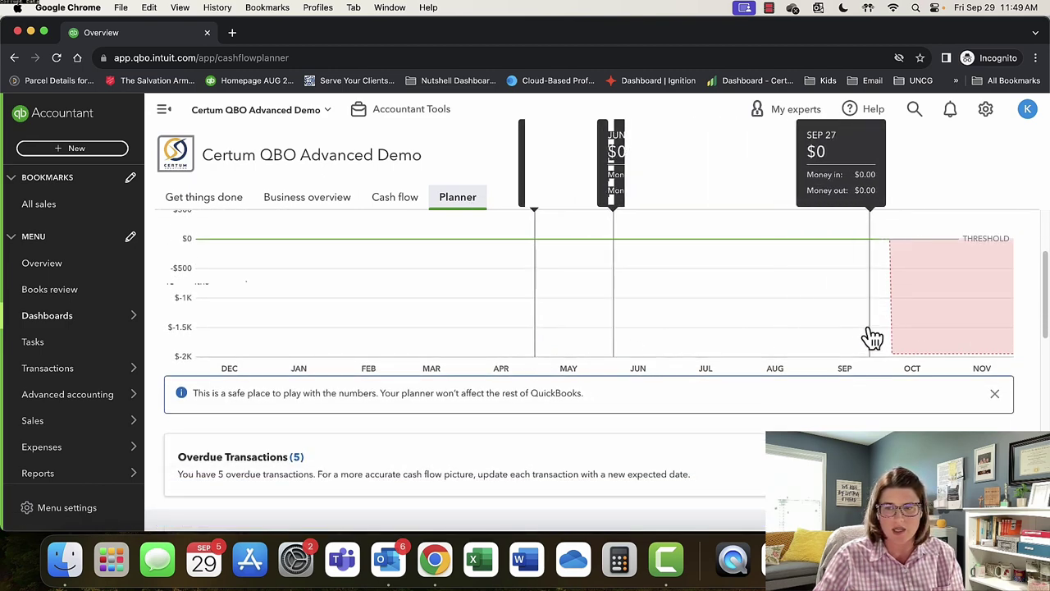
scroll(410, 328, down, 8)
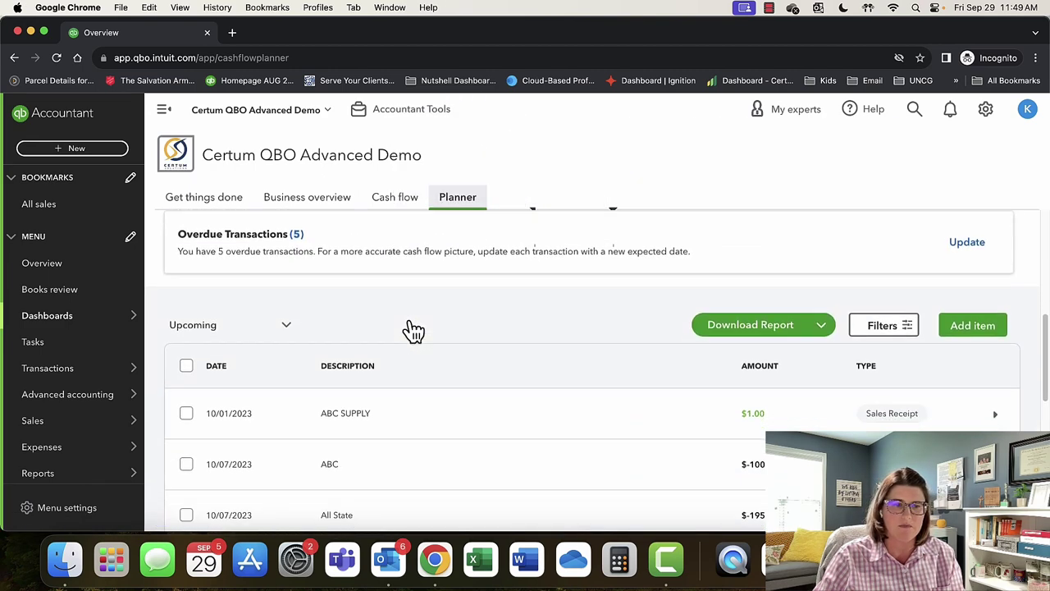
scroll(411, 331, down, 4)
scroll(410, 332, down, 4)
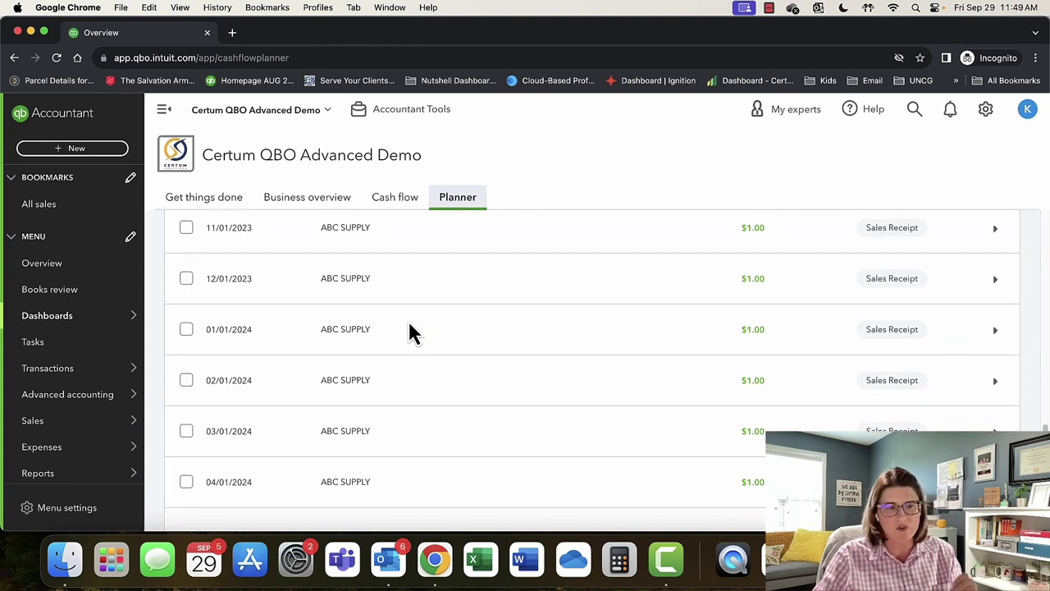
scroll(410, 332, up, 15)
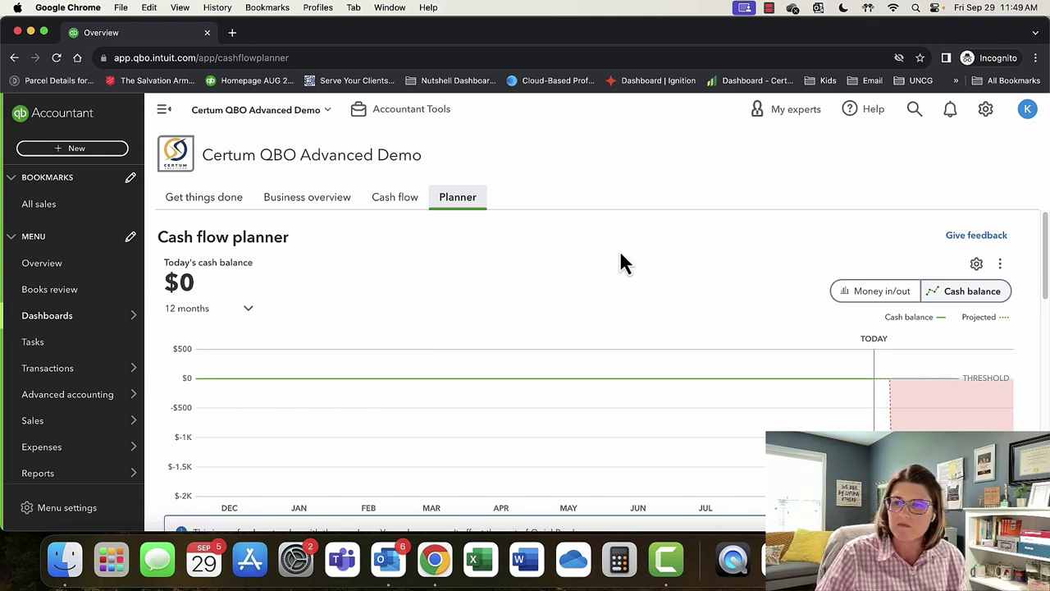
Chart money in and out on the cash flow planner, then bring up the company settings menu.
click(870, 296)
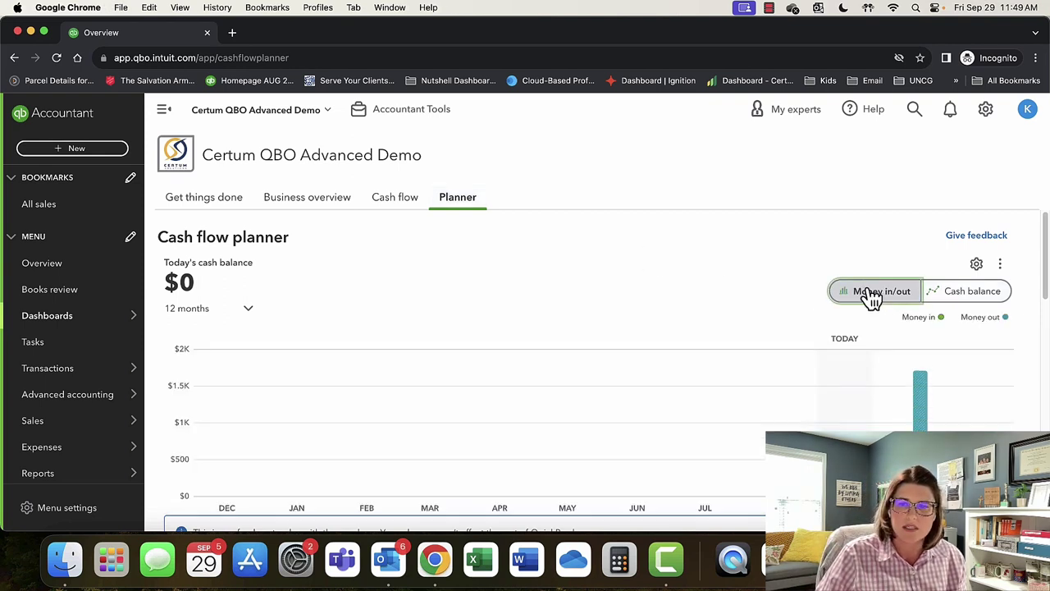
scroll(684, 321, down, 1)
scroll(684, 320, down, 6)
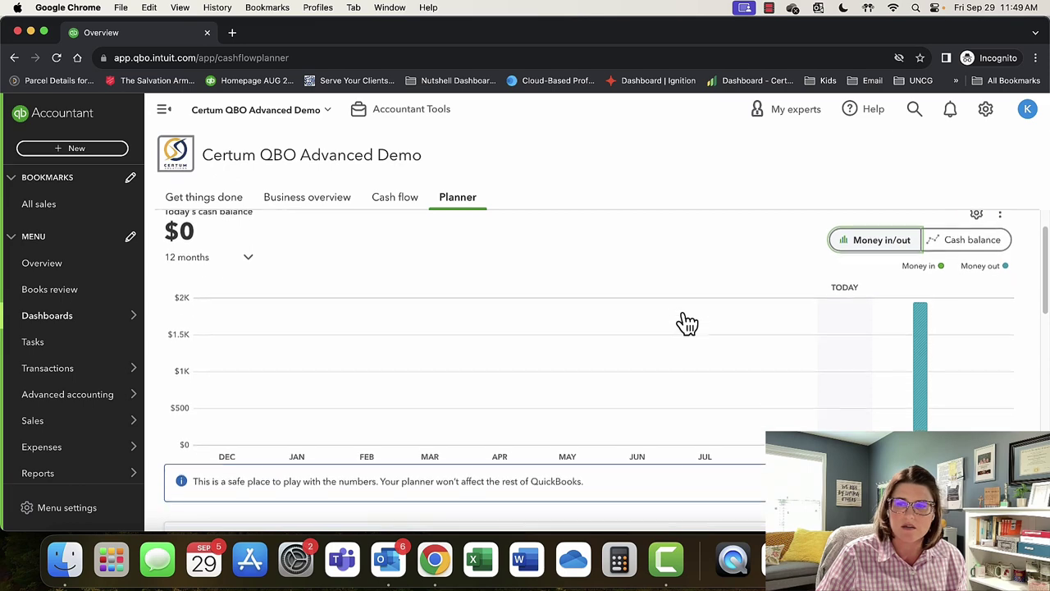
scroll(687, 324, down, 4)
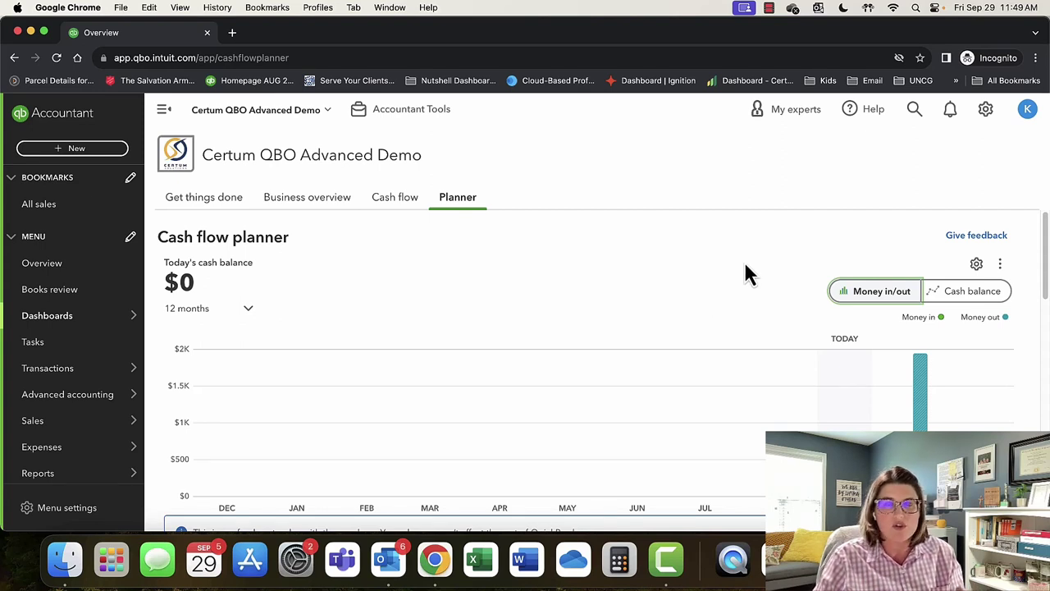
click(985, 111)
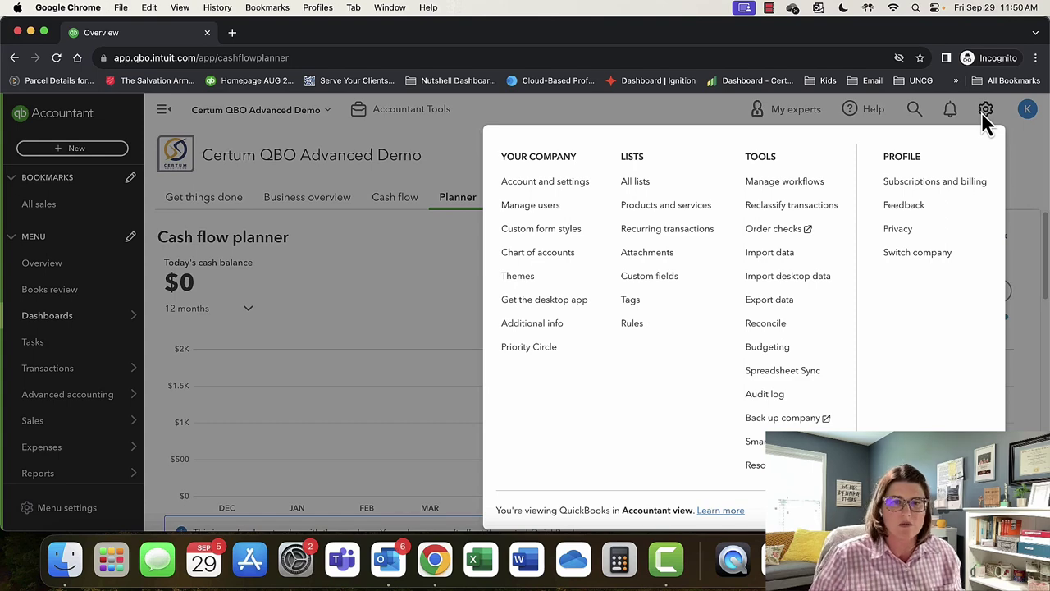
Go to Account and settings under Your Company to see the Company tab.
click(548, 183)
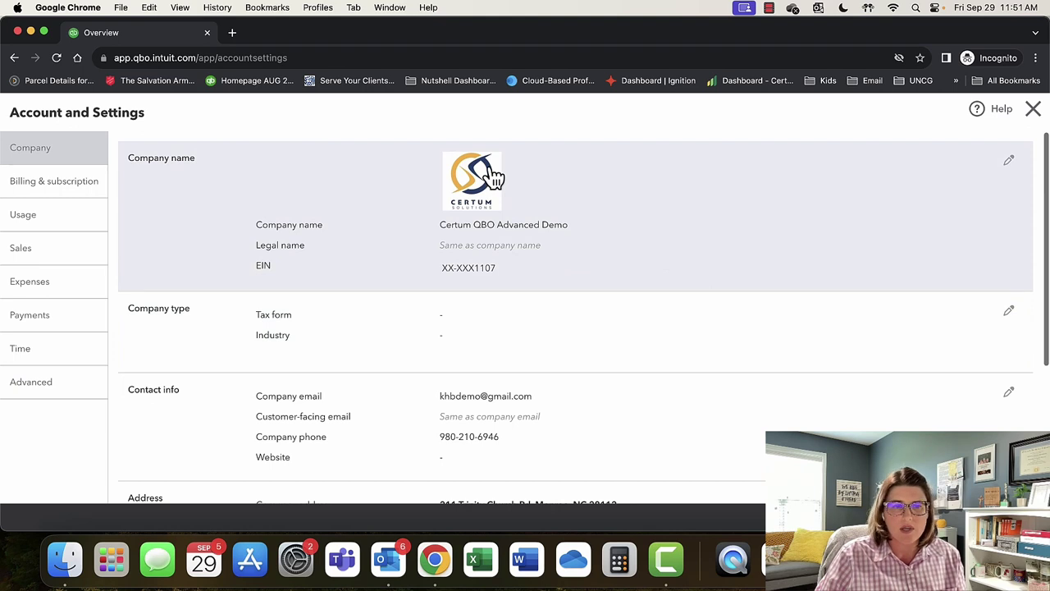
Edit the Company type row, showing Tax form Sole proprietor (Form 1040) and a blank Industry.
scroll(617, 328, down, 2)
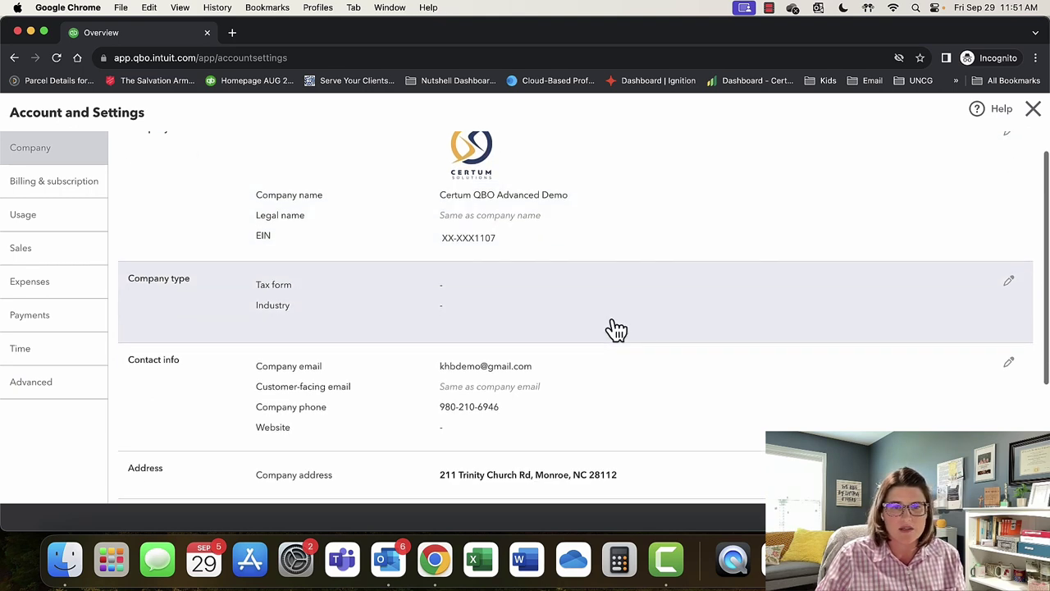
click(1009, 280)
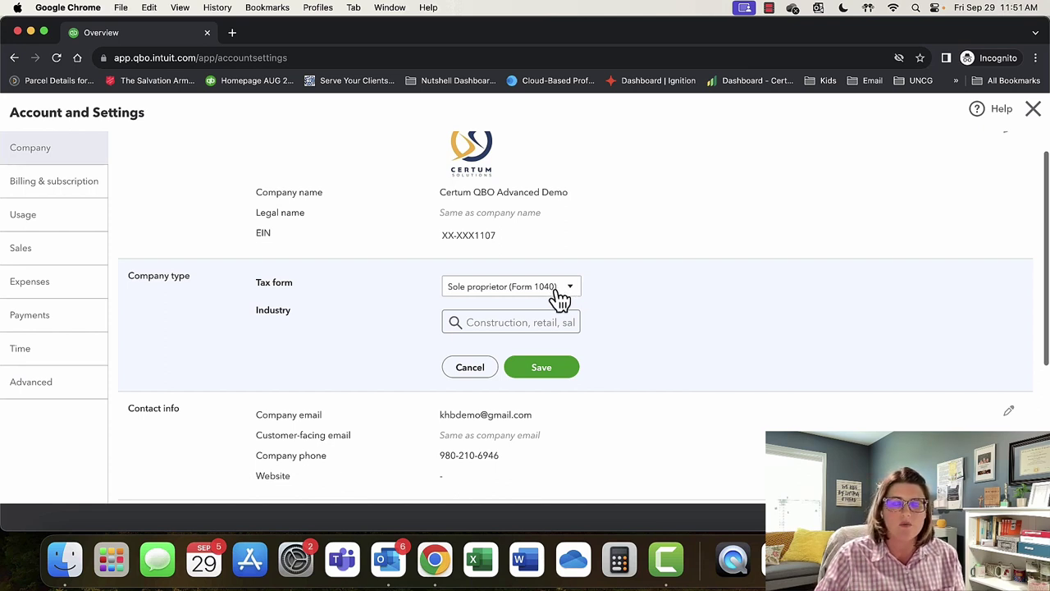
Check the tax form choices, then cancel the Company type edit unchanged.
click(561, 296)
click(560, 302)
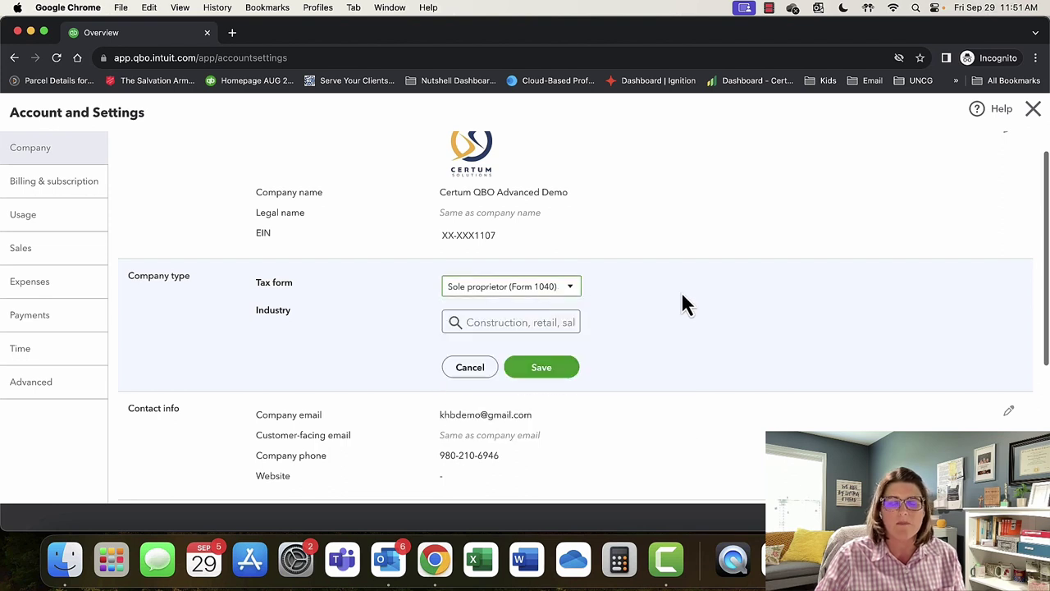
click(481, 370)
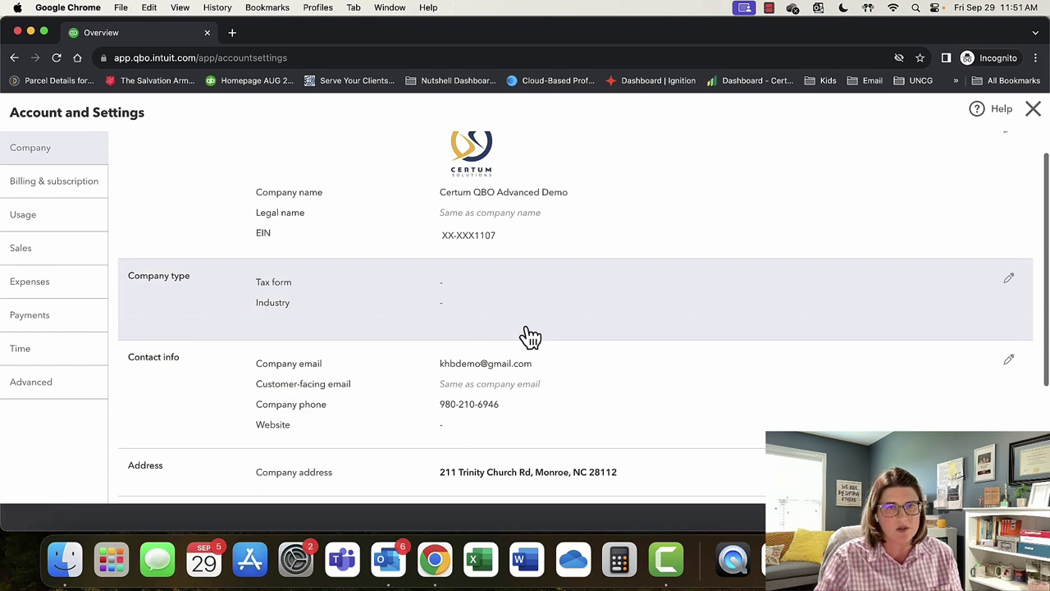
Review the contact info and addresses, where the legal address matches the company address.
scroll(607, 360, down, 2)
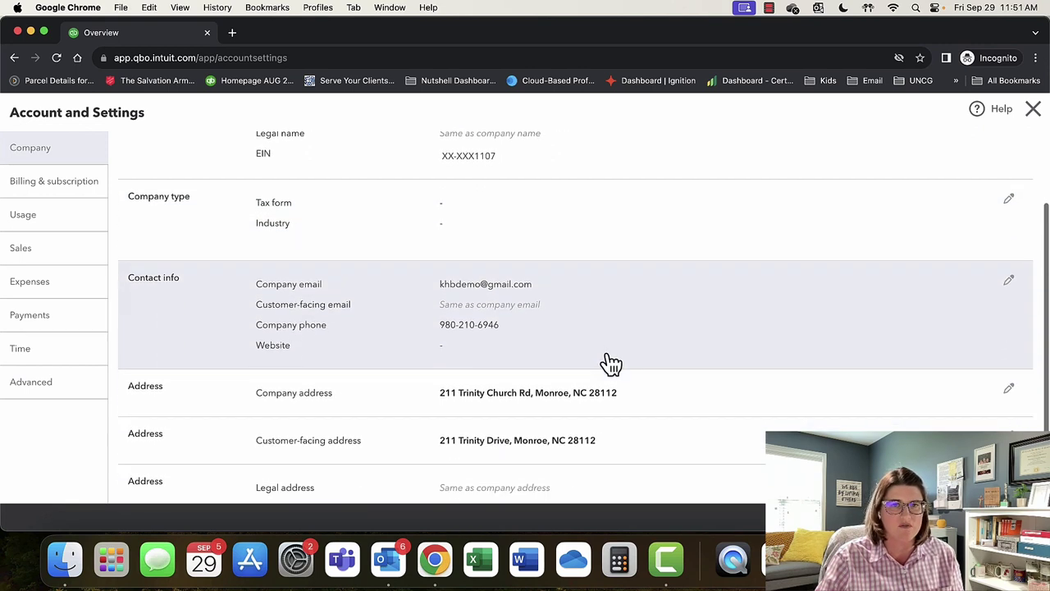
scroll(611, 363, down, 1)
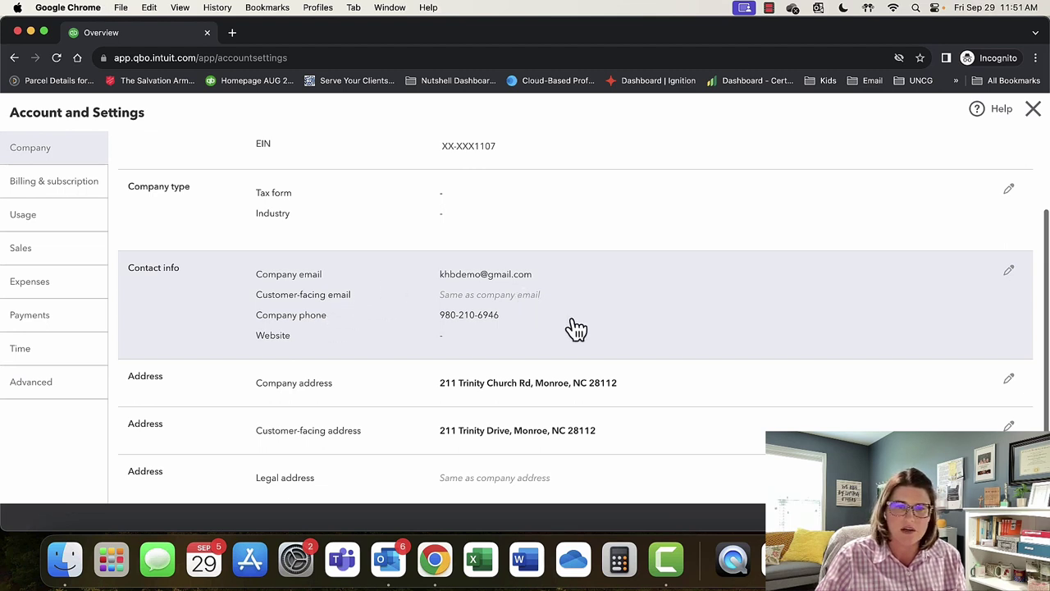
scroll(625, 346, down, 1)
scroll(626, 347, down, 3)
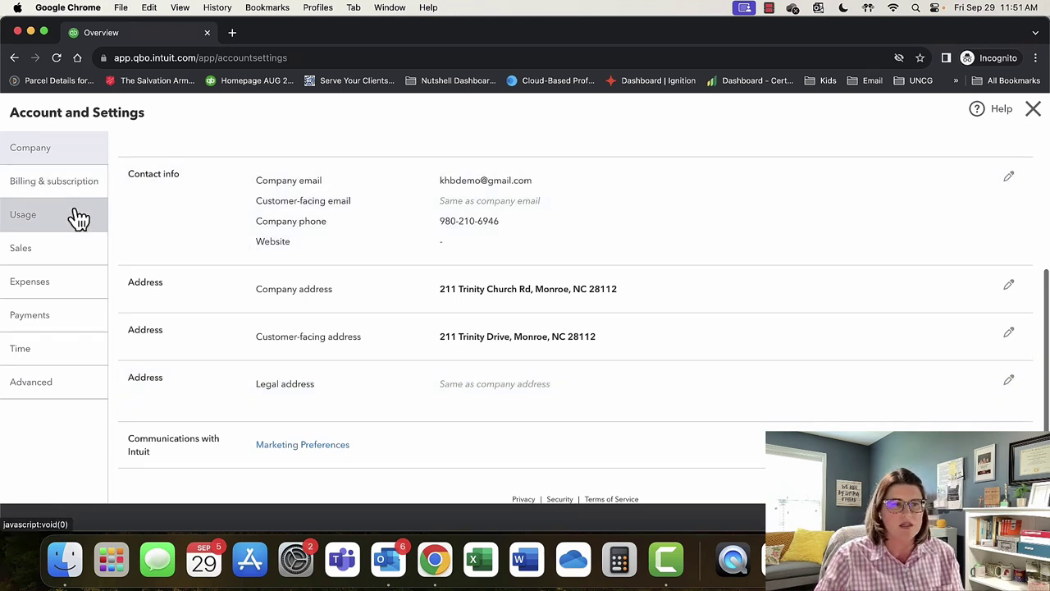
Review Usage limits: 5 of 25 billable users, 134 accounts, 14 classes and locations, 1 tag group.
click(79, 218)
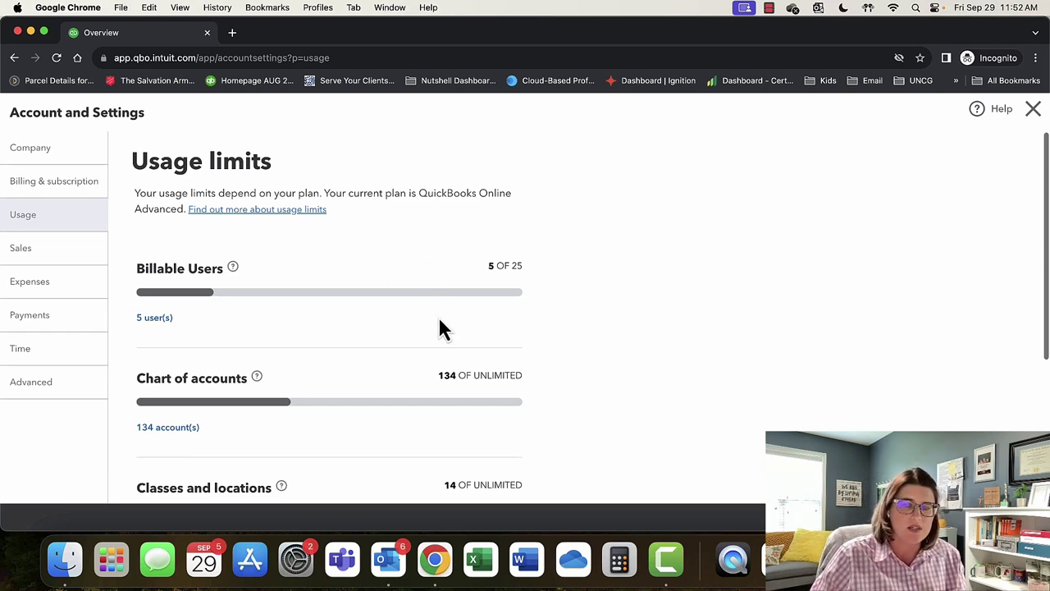
scroll(439, 328, down, 1)
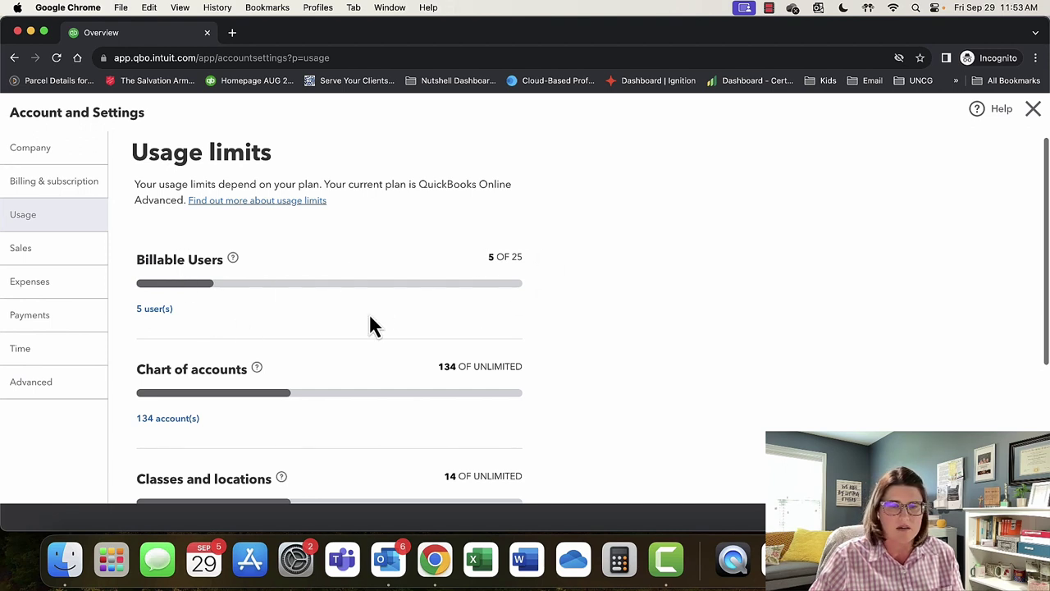
scroll(370, 326, down, 3)
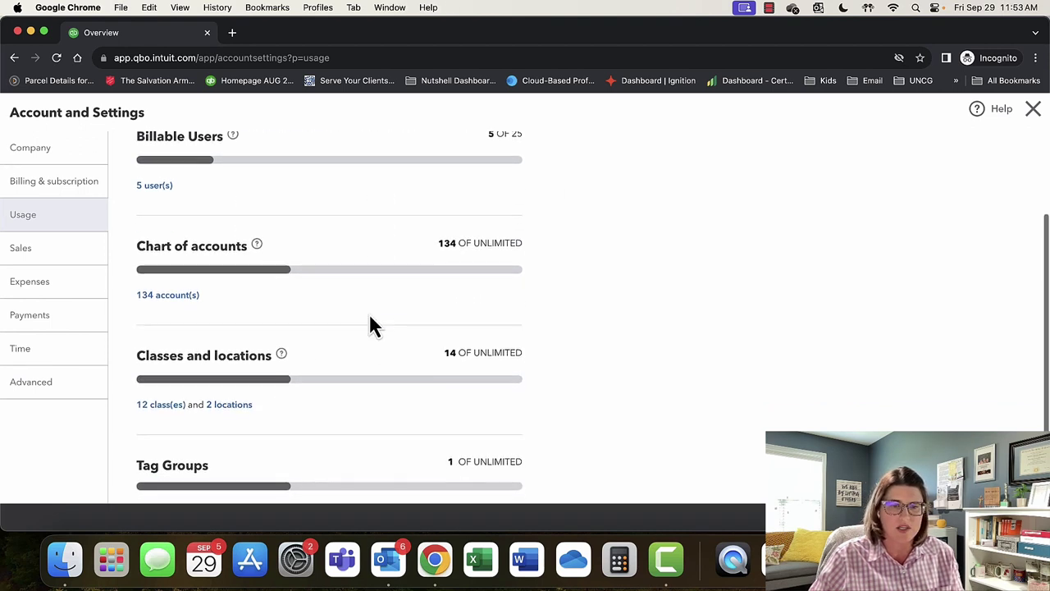
scroll(368, 326, down, 3)
scroll(435, 238, up, 4)
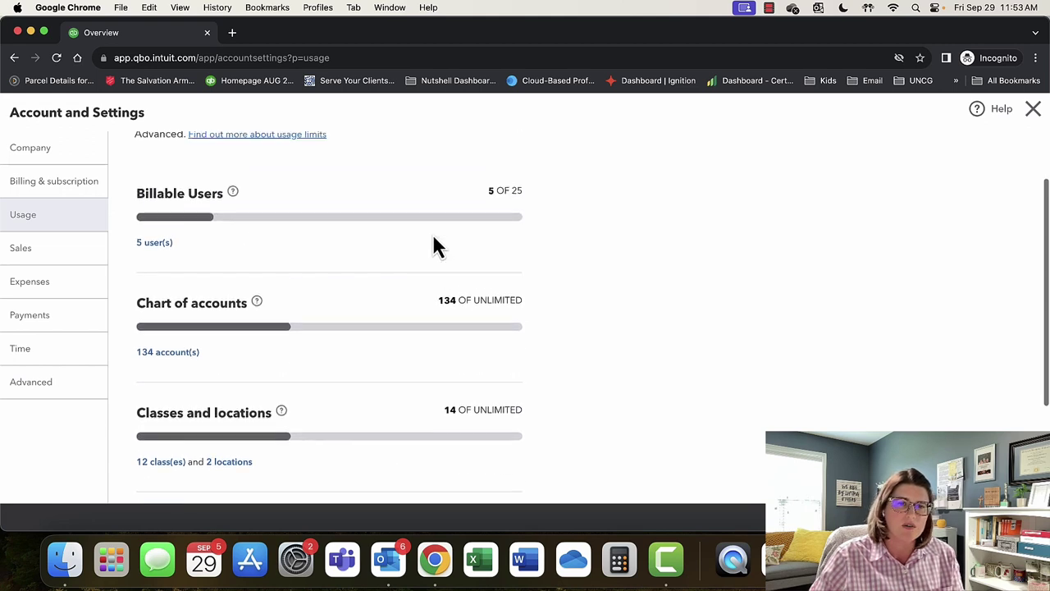
scroll(431, 244, down, 2)
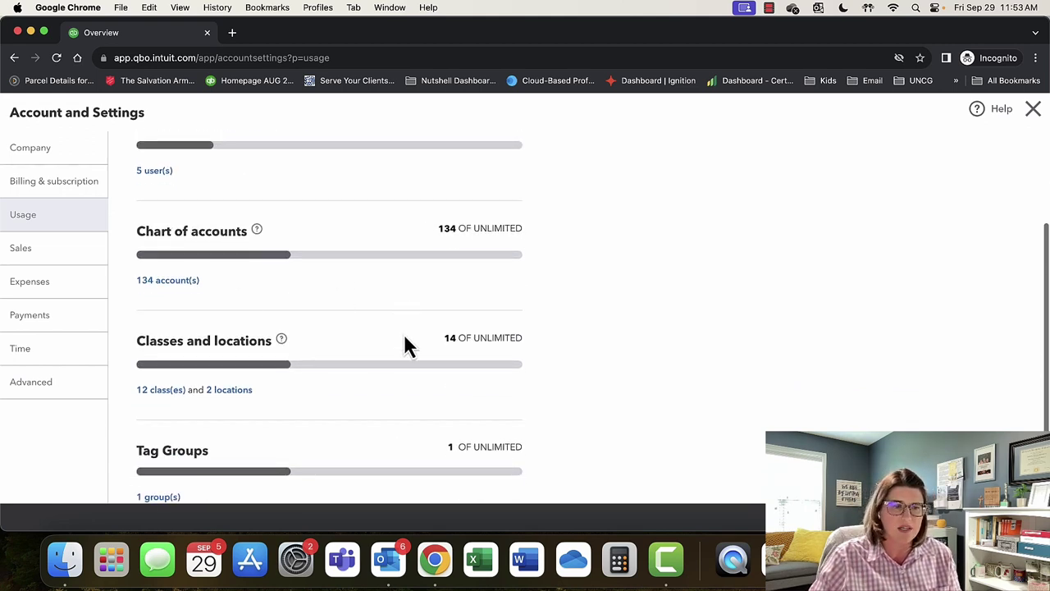
scroll(390, 404, down, 1)
scroll(390, 404, down, 2)
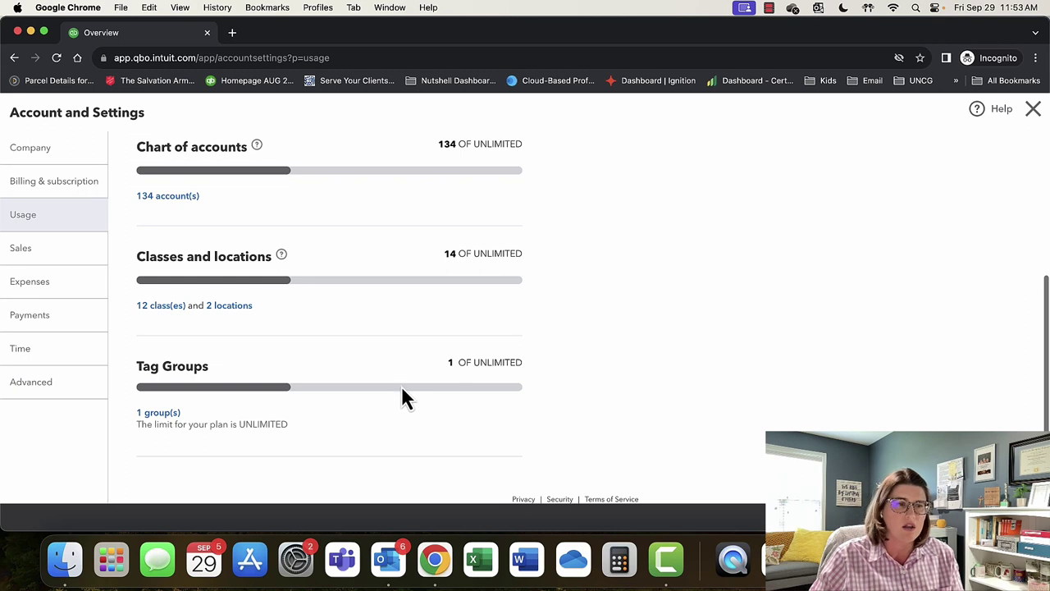
Go to Sales settings and edit Sales form content, where invoice terms are Due on receipt.
click(59, 264)
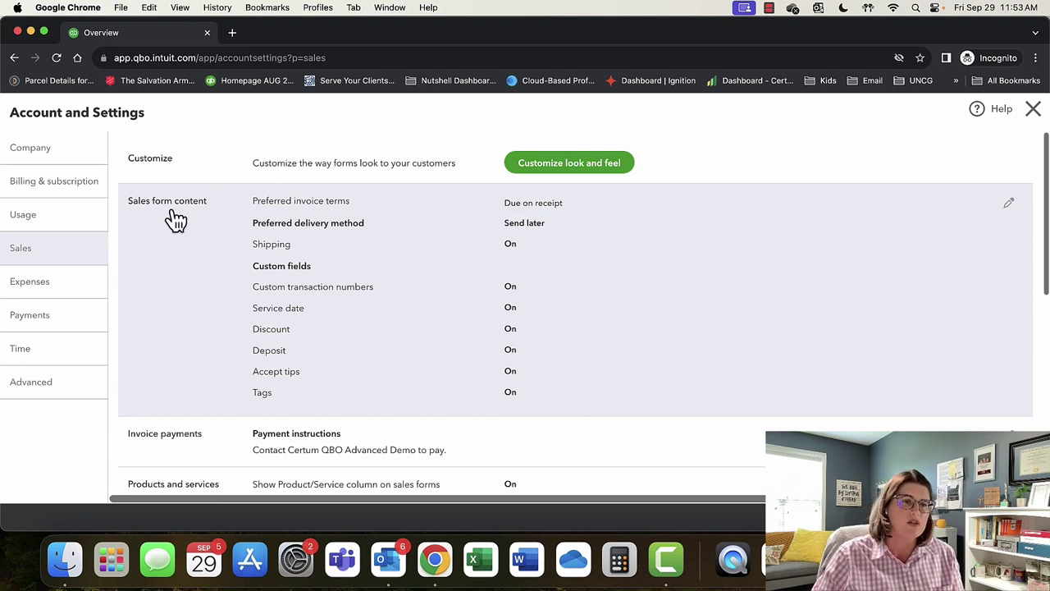
click(1009, 206)
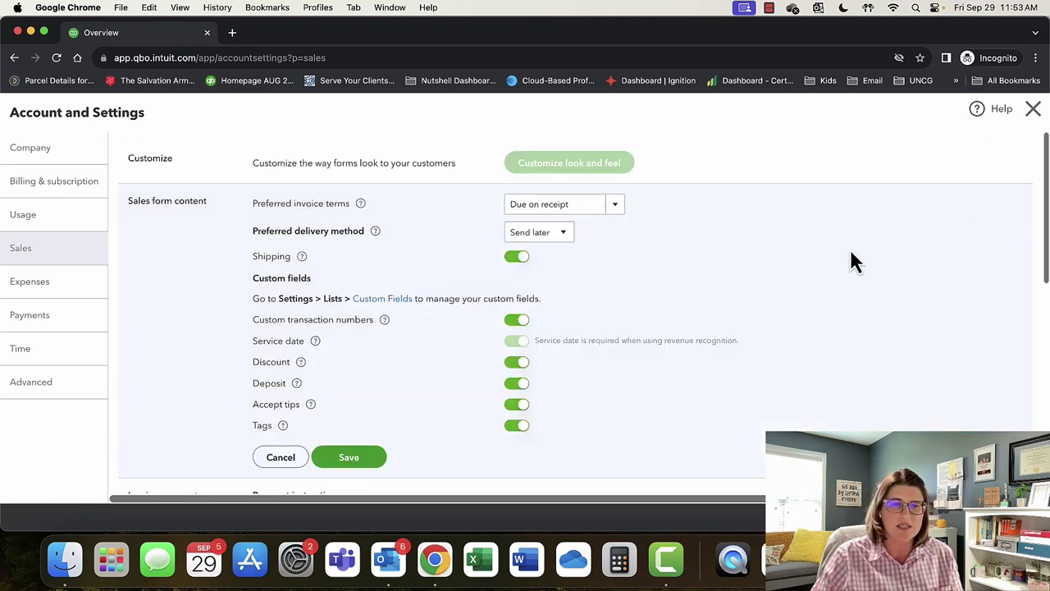
Change the preferred invoice terms from Due on receipt to Net 15.
click(616, 207)
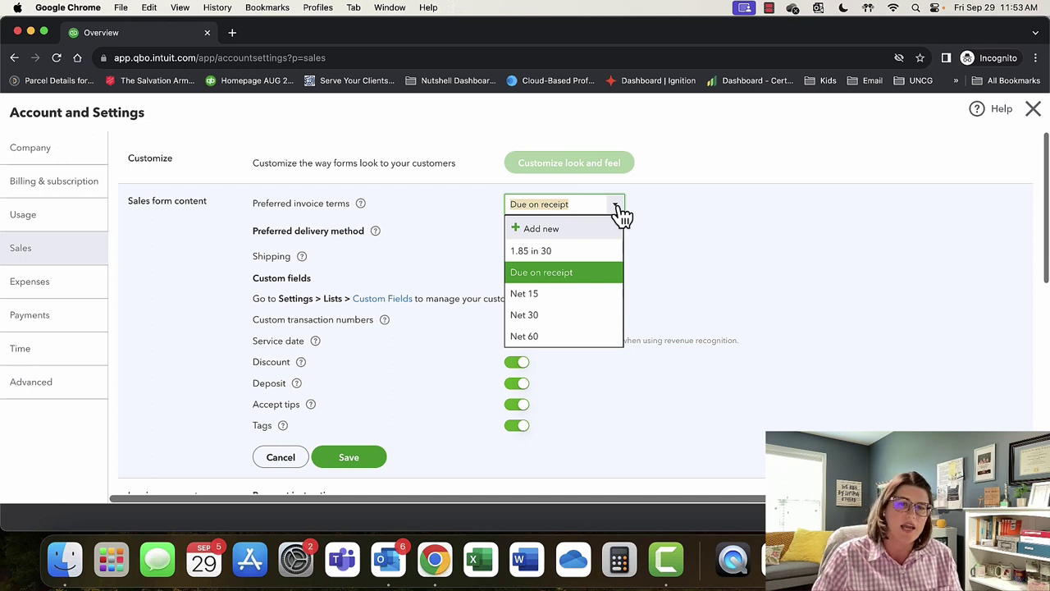
click(551, 296)
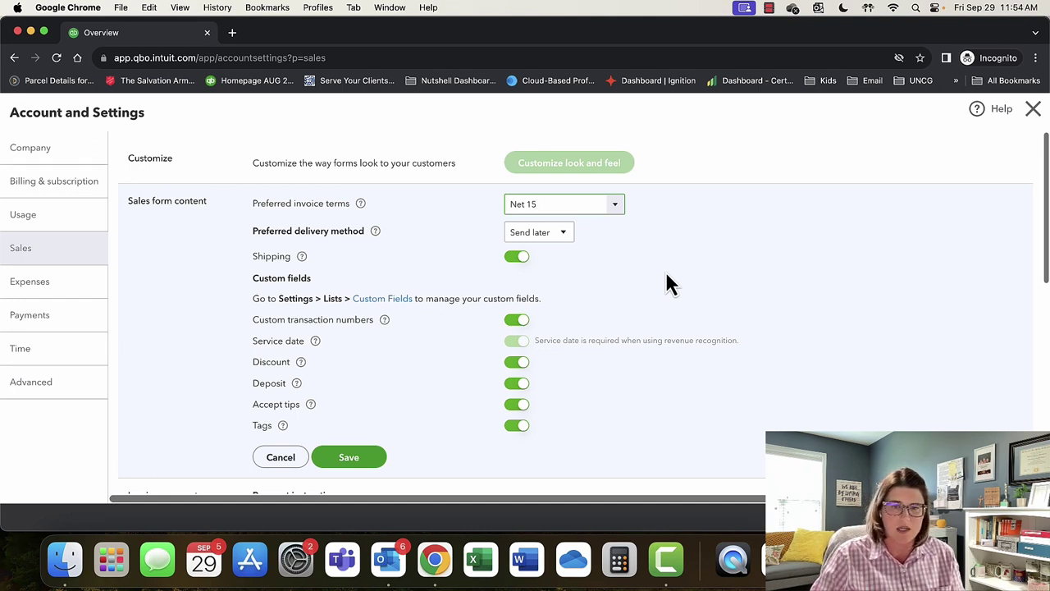
click(615, 205)
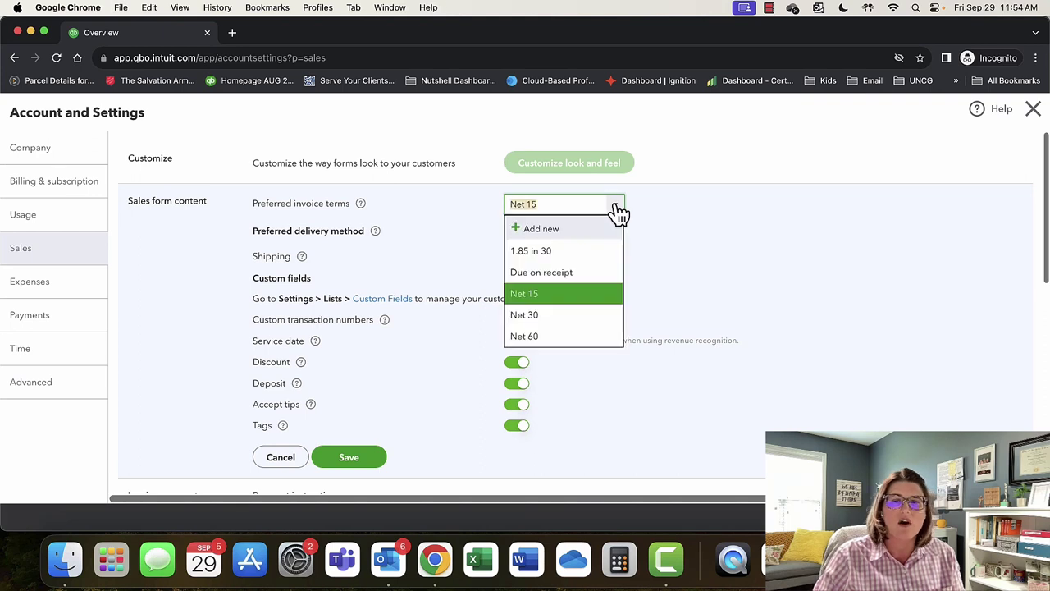
Add a Net 20 Days term, due in 20 days, as the preferred invoice terms.
click(561, 234)
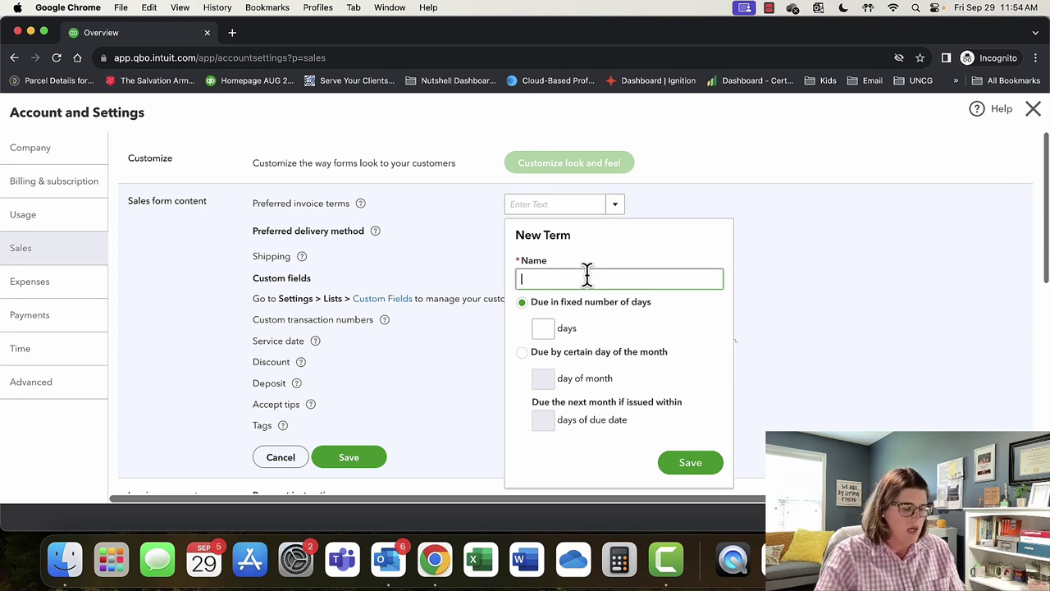
text(Custom terms)
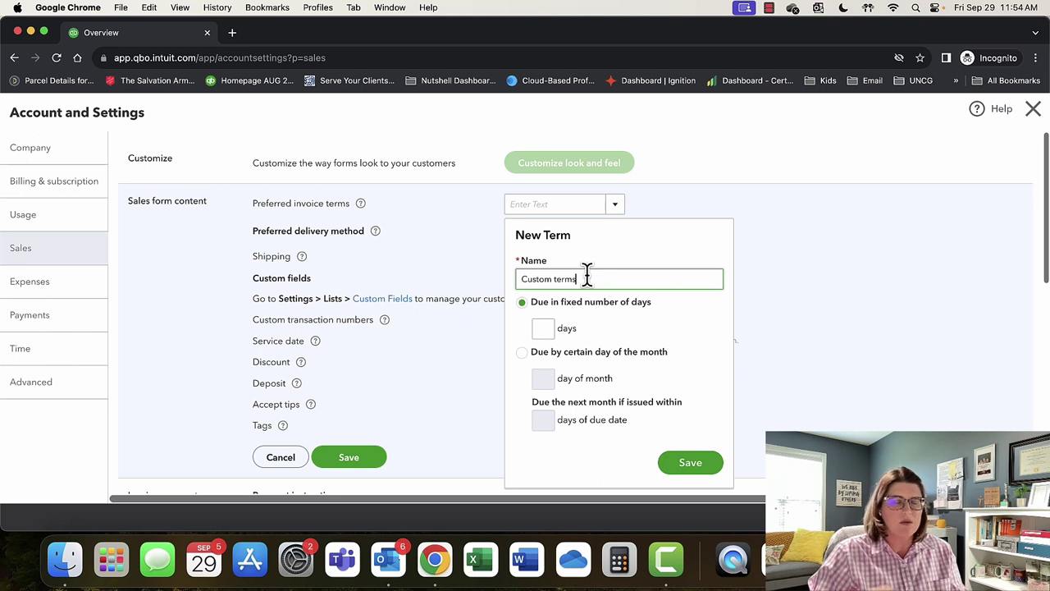
key(BackSpace)
key(BackSpace)
key(BackSpace)
key(BackSpace)
key(BackSpace)
key(BackSpace)
key(BackSpace)
key(BackSpace)
key(BackSpace)
key(BackSpace)
key(BackSpace)
key(BackSpace)
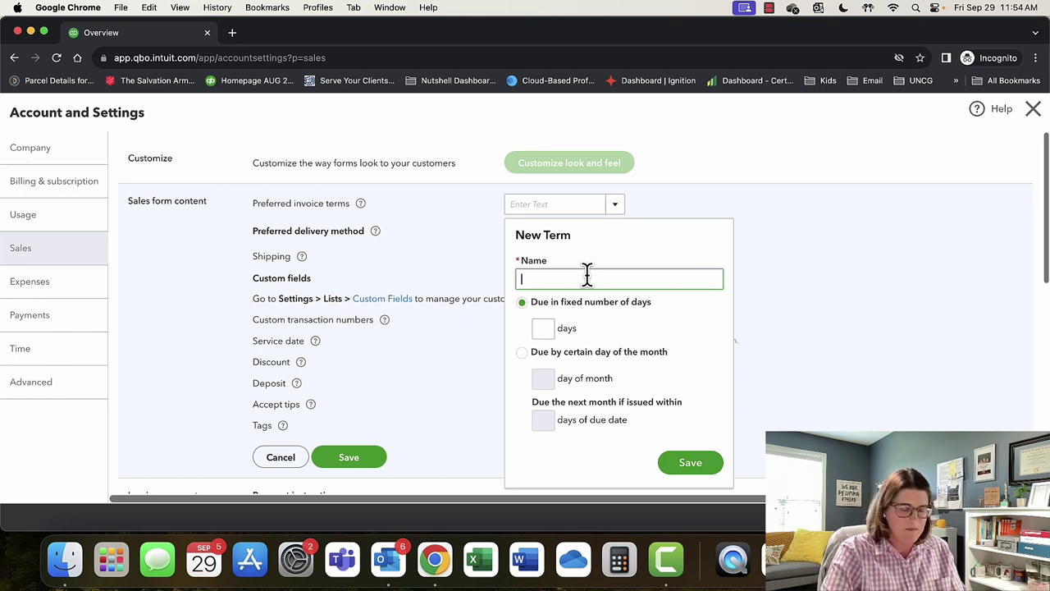
text(Net 20 Days)
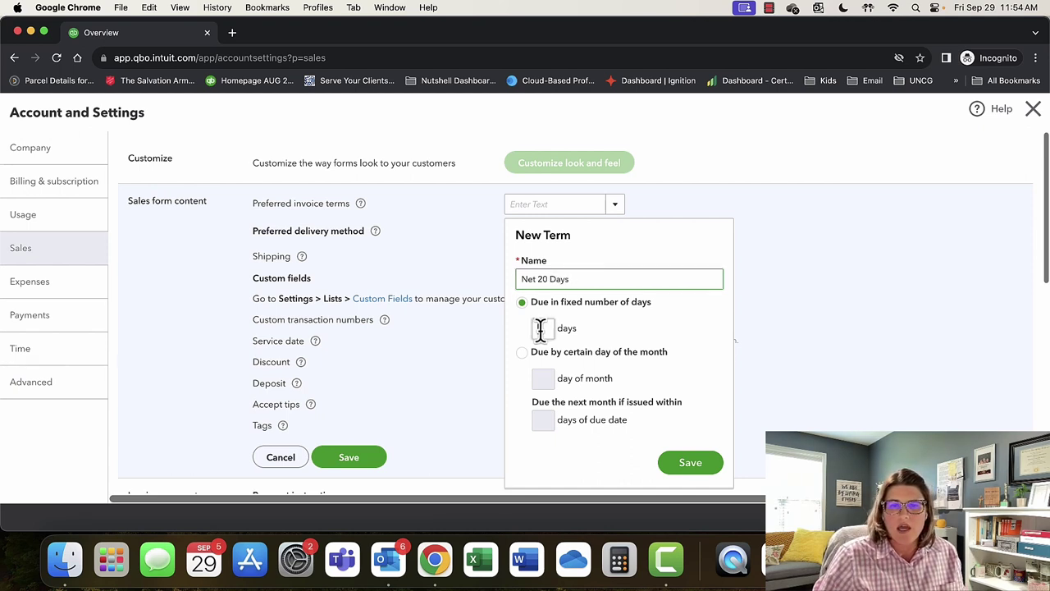
click(540, 328)
text(20)
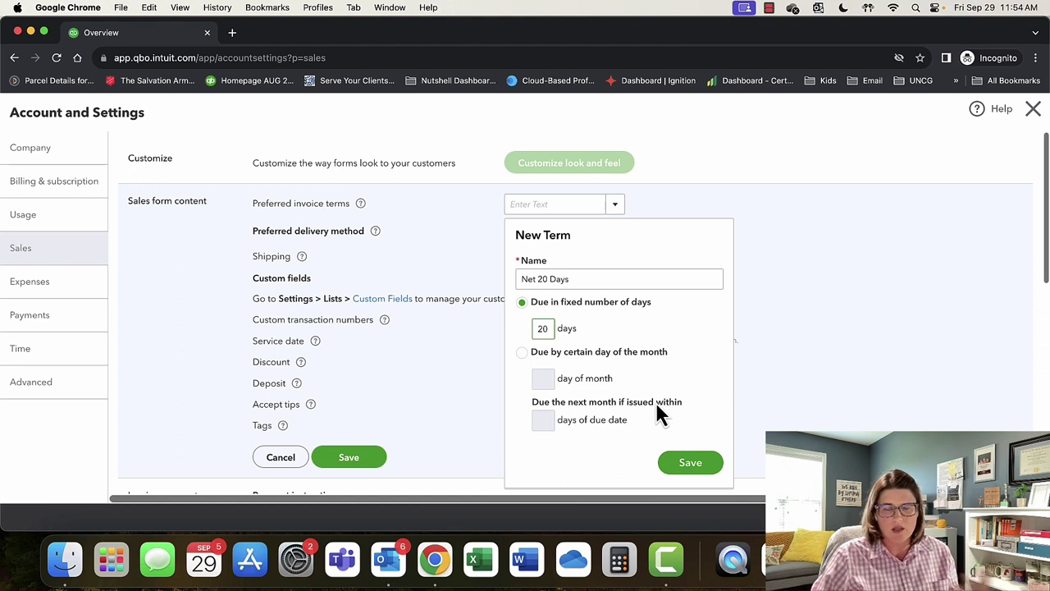
click(685, 464)
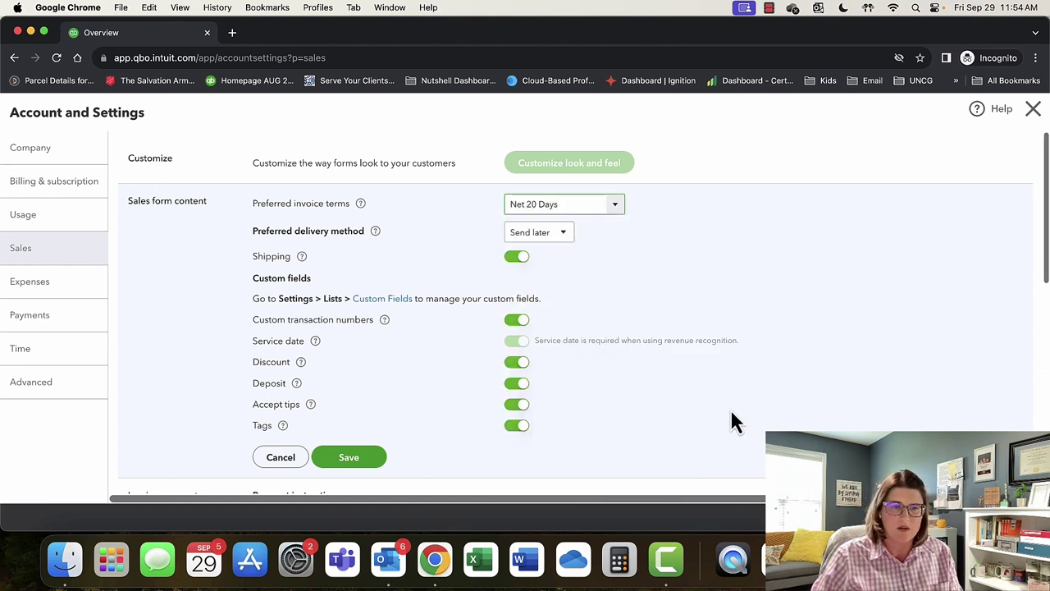
click(566, 238)
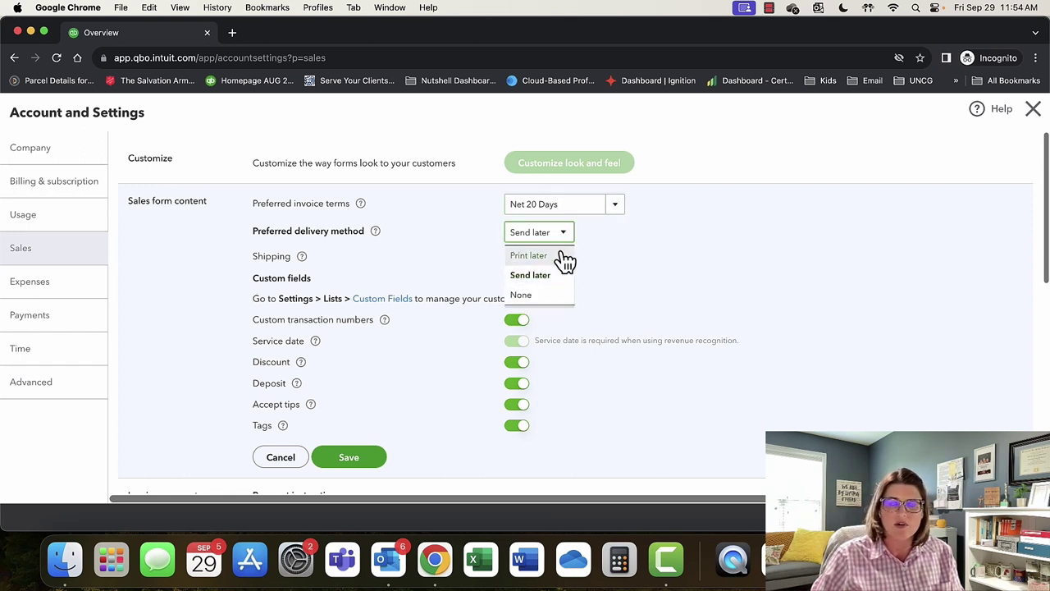
click(568, 238)
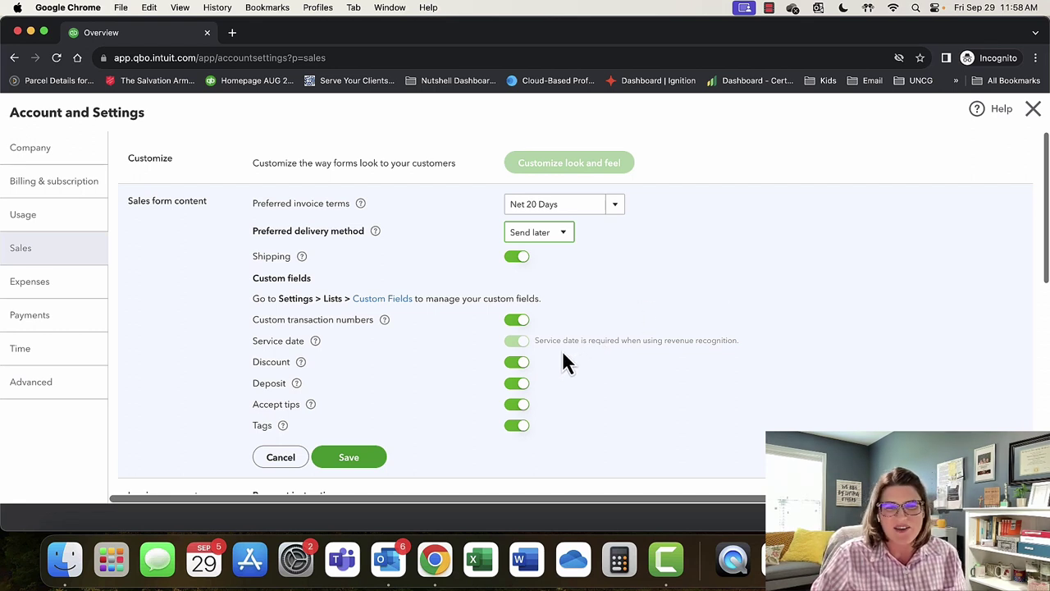
click(519, 385)
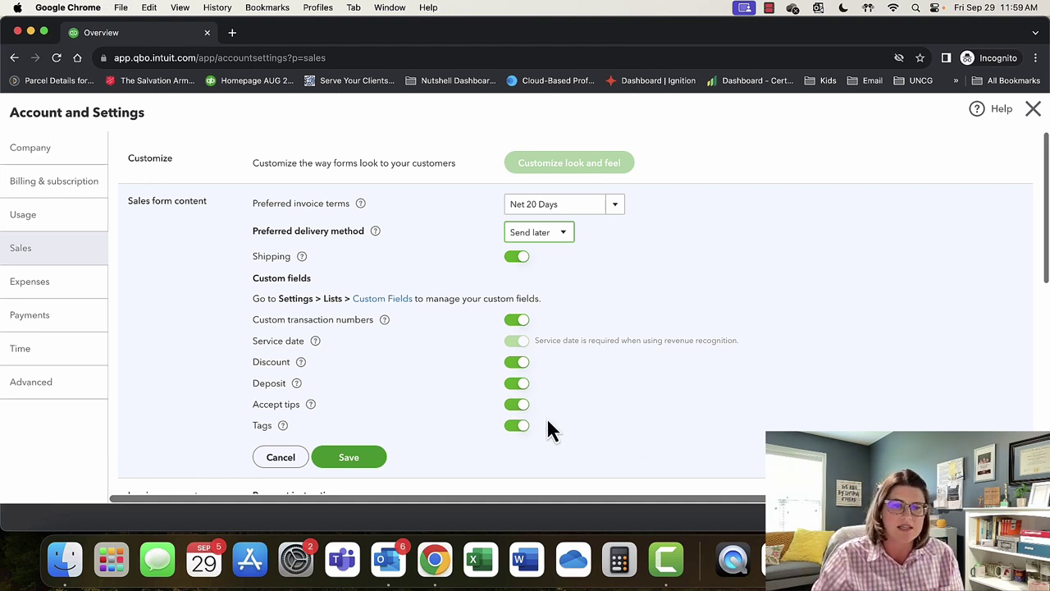
Save Sales form content with all options On and open Invoice payments for editing.
click(384, 458)
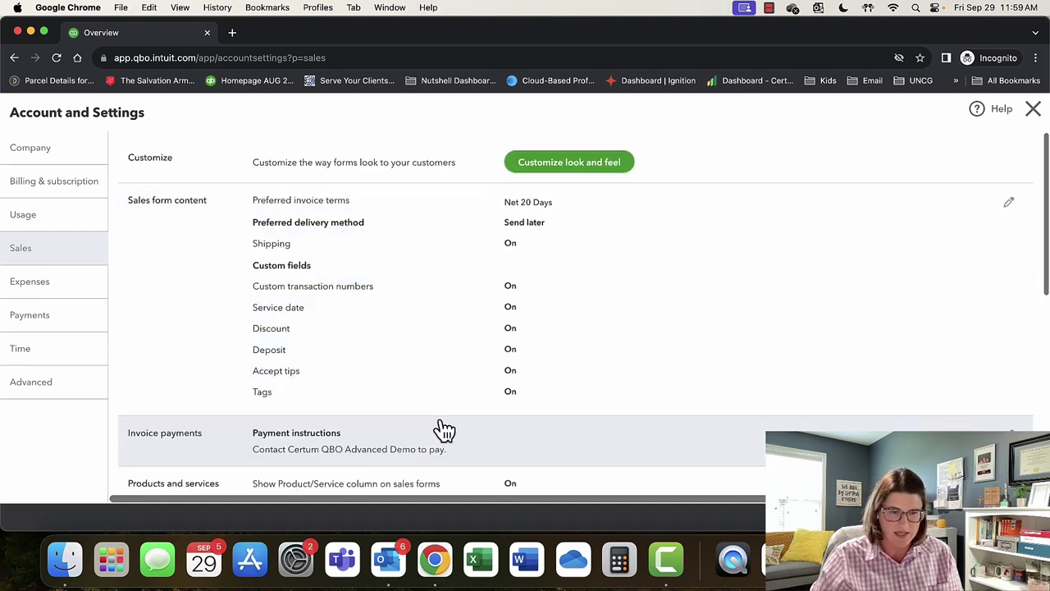
click(470, 419)
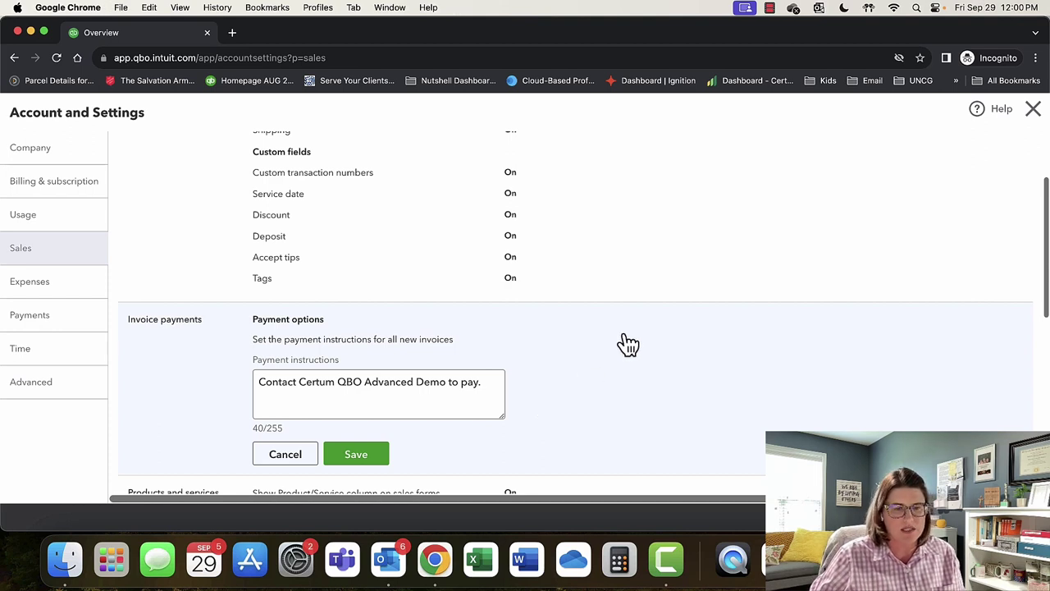
Save the payment instructions reading 'Contact Certum QBO Advanced Demo to pay.'.
scroll(626, 347, down, 2)
scroll(621, 359, down, 2)
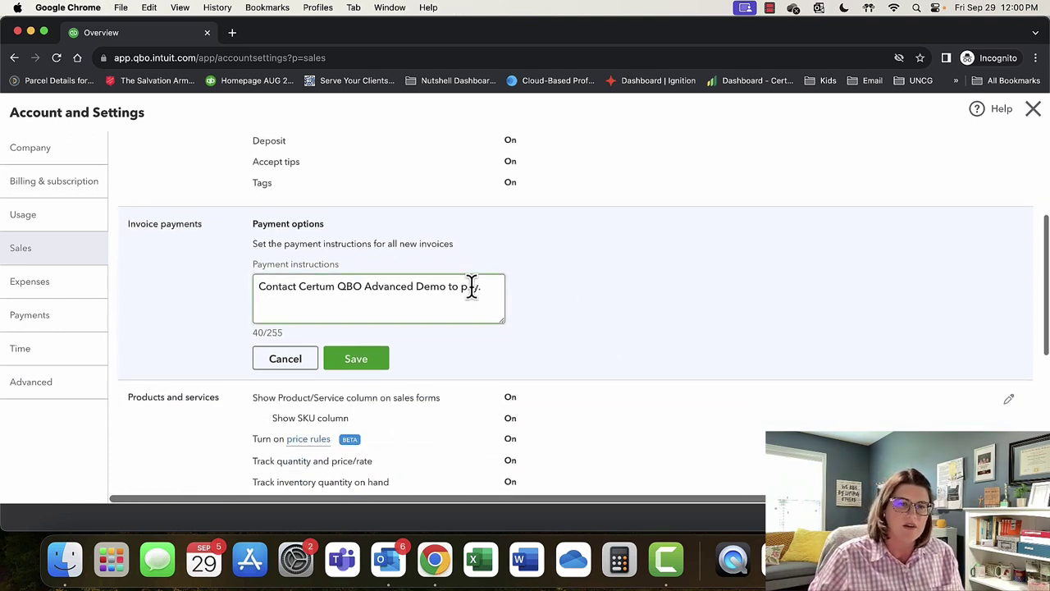
drag(484, 286, 260, 283)
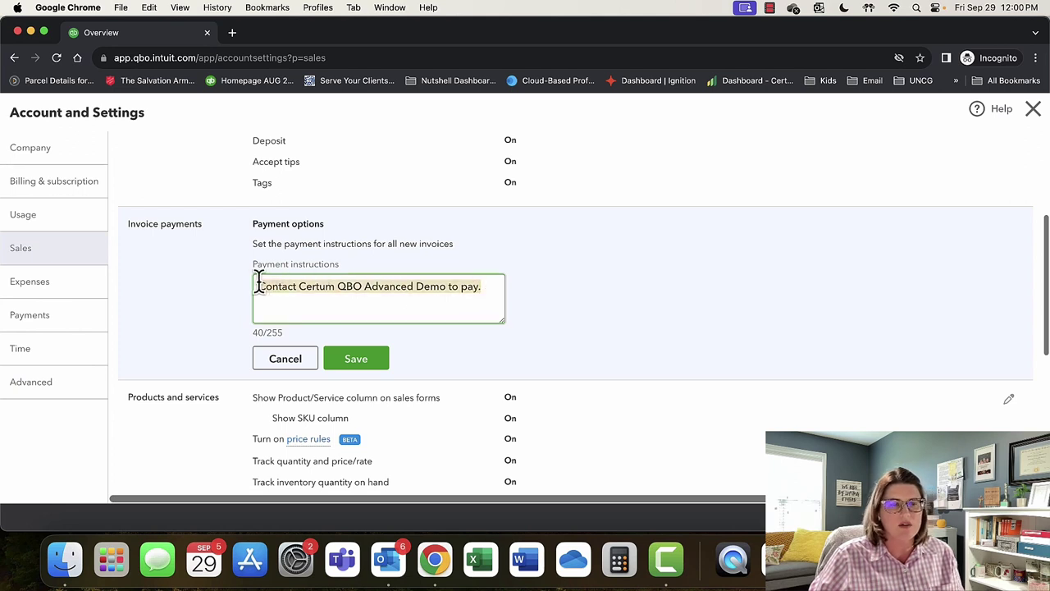
click(335, 306)
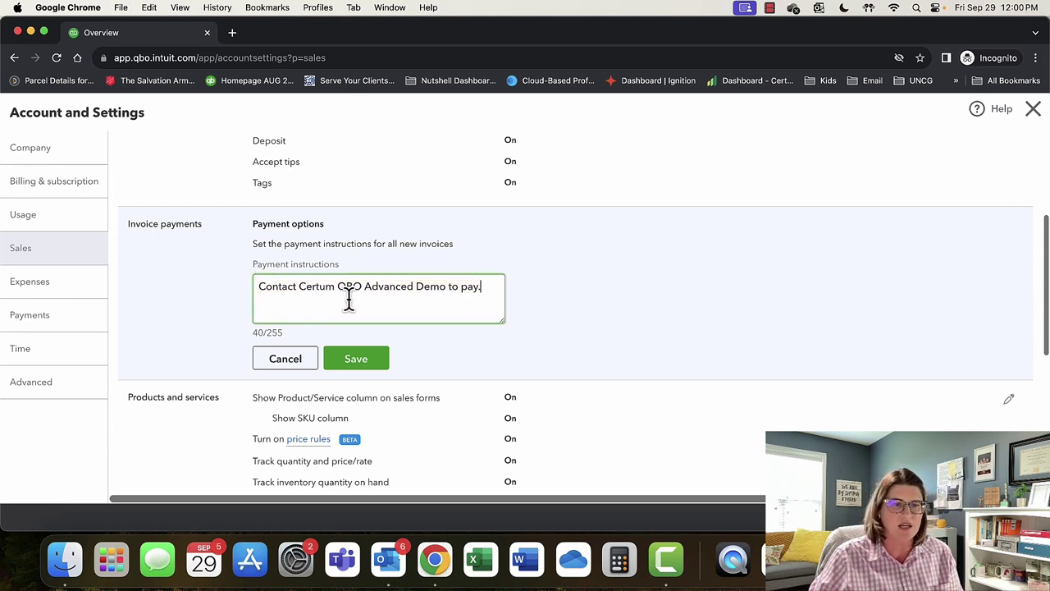
click(353, 359)
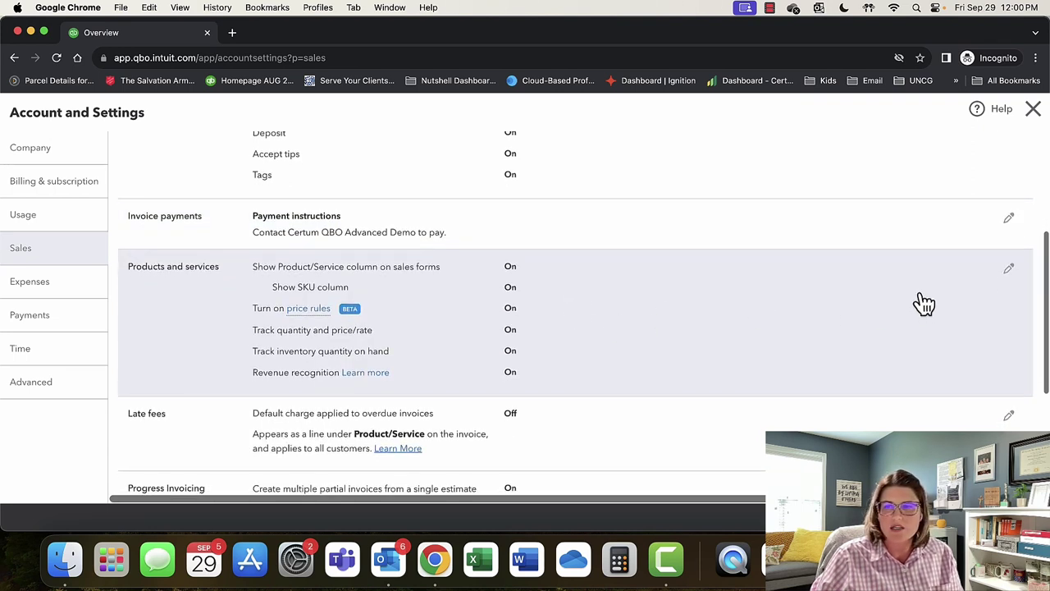
Save Products and services with every toggle On and revenue recognition frequency Monthly.
click(1009, 278)
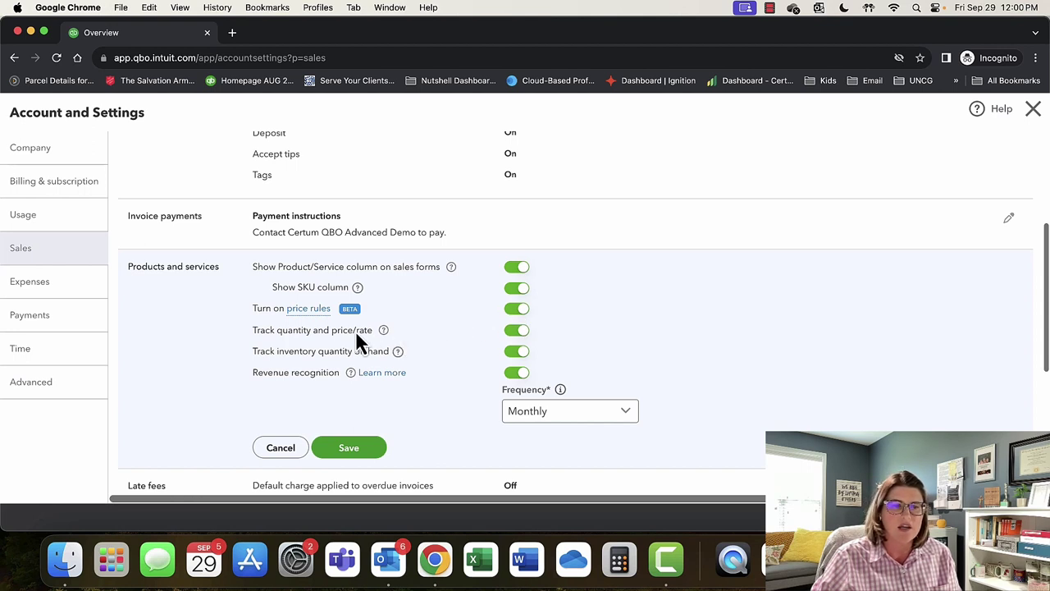
click(514, 349)
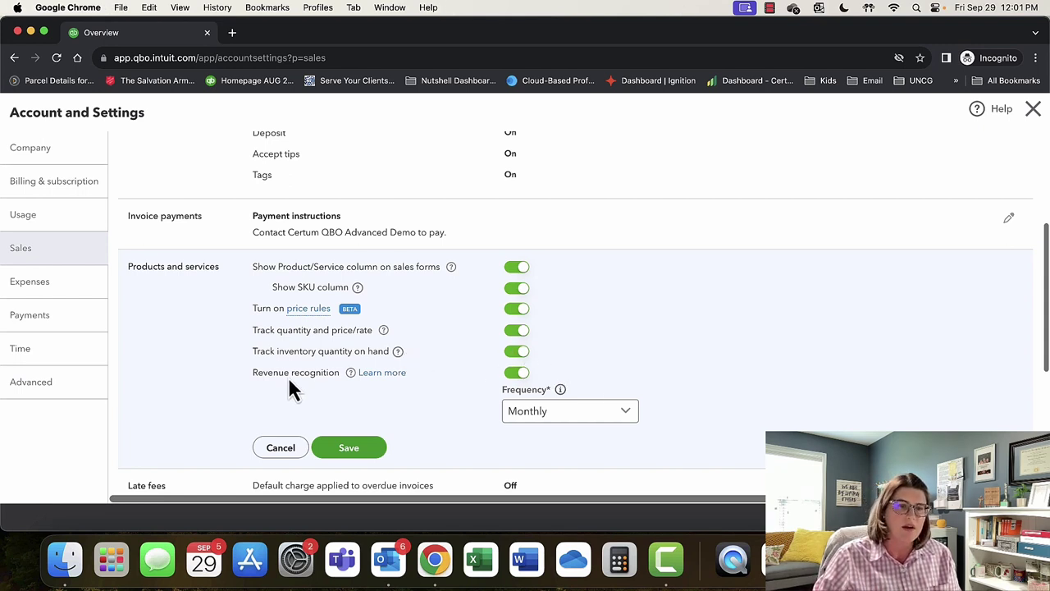
click(634, 415)
scroll(636, 416, down, 1)
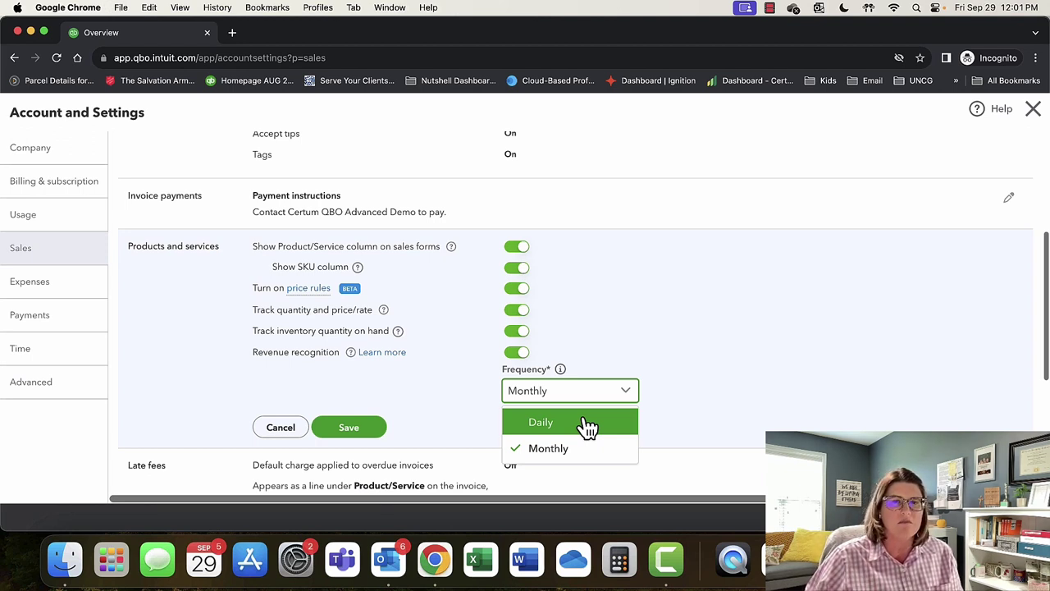
click(714, 386)
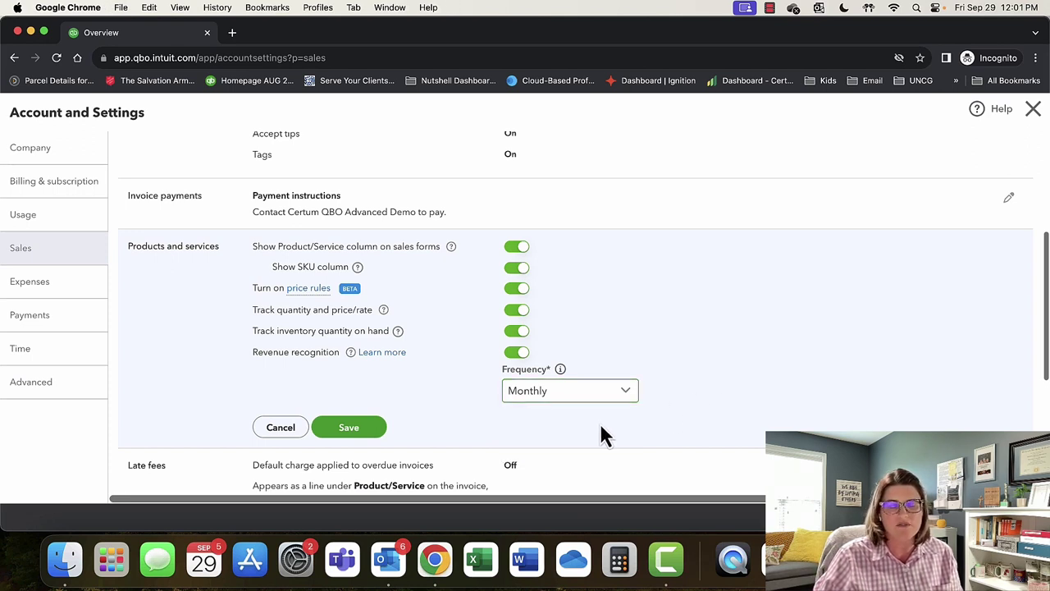
click(360, 427)
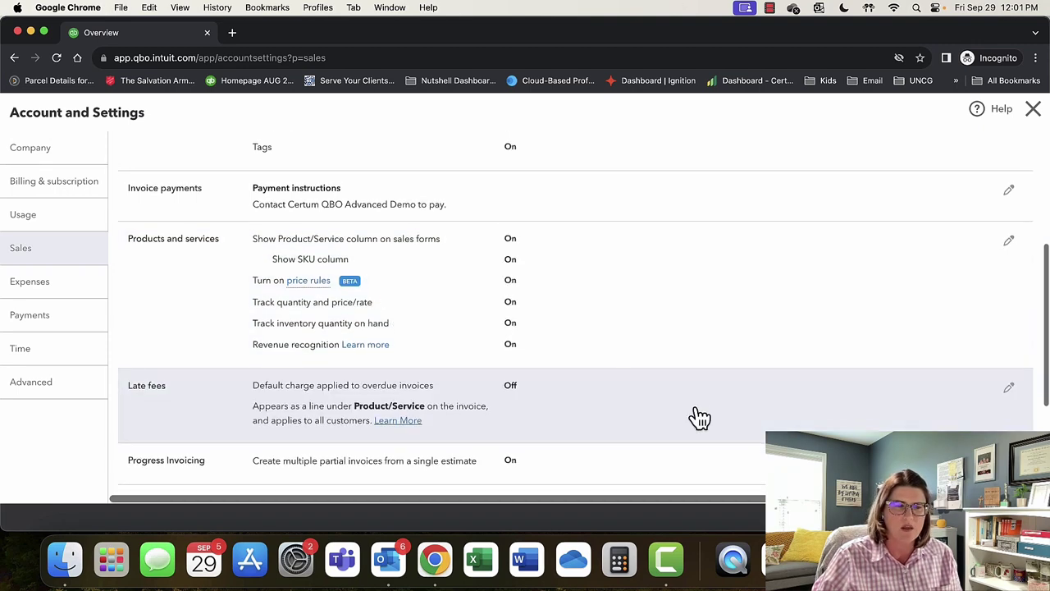
Save the Late fees setting with the default charge for overdue invoices left Off.
click(1009, 387)
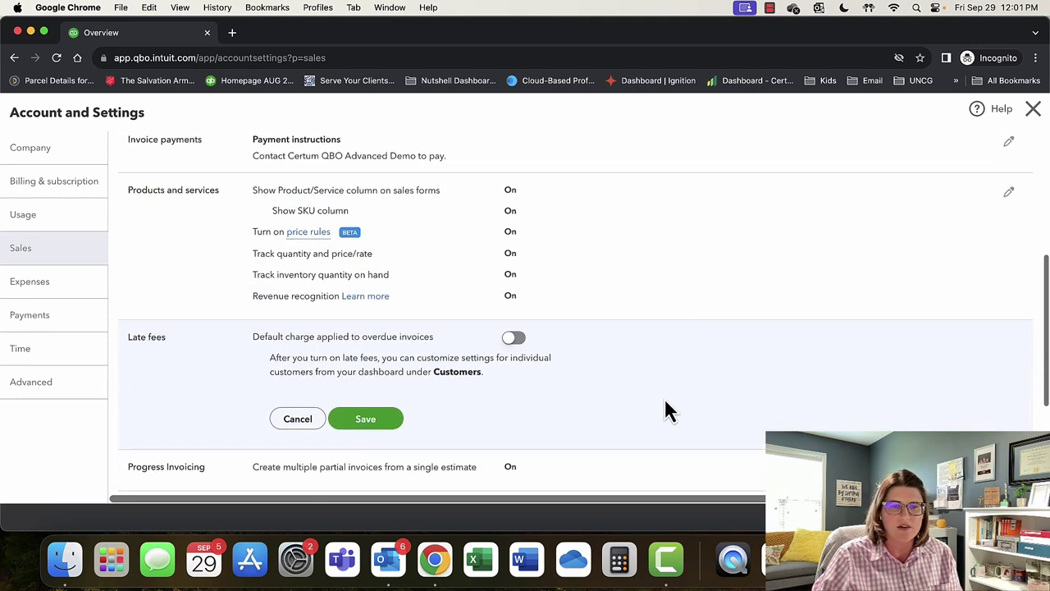
scroll(666, 410, down, 1)
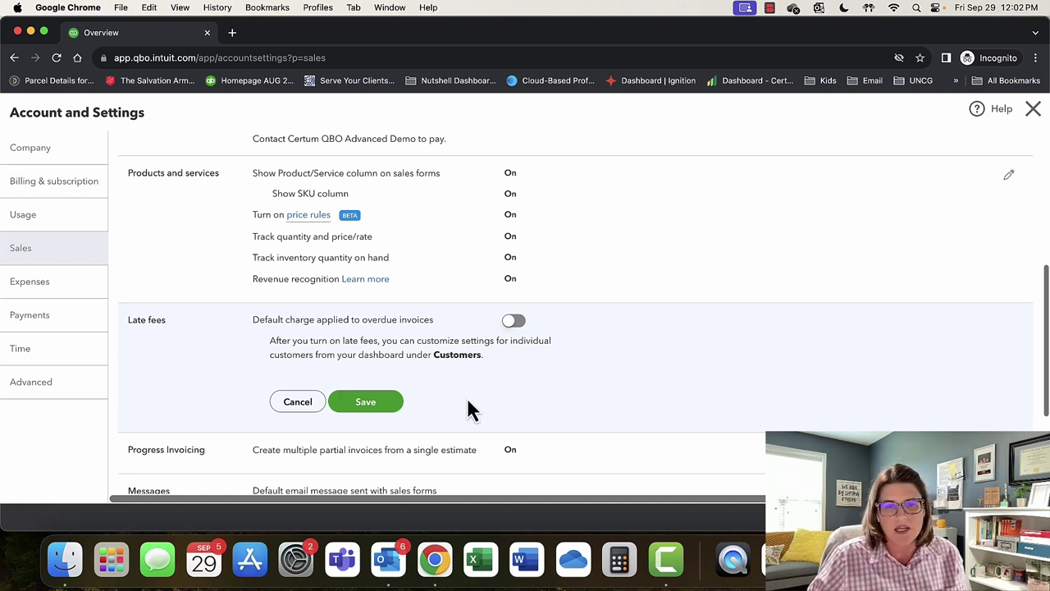
scroll(572, 390, down, 2)
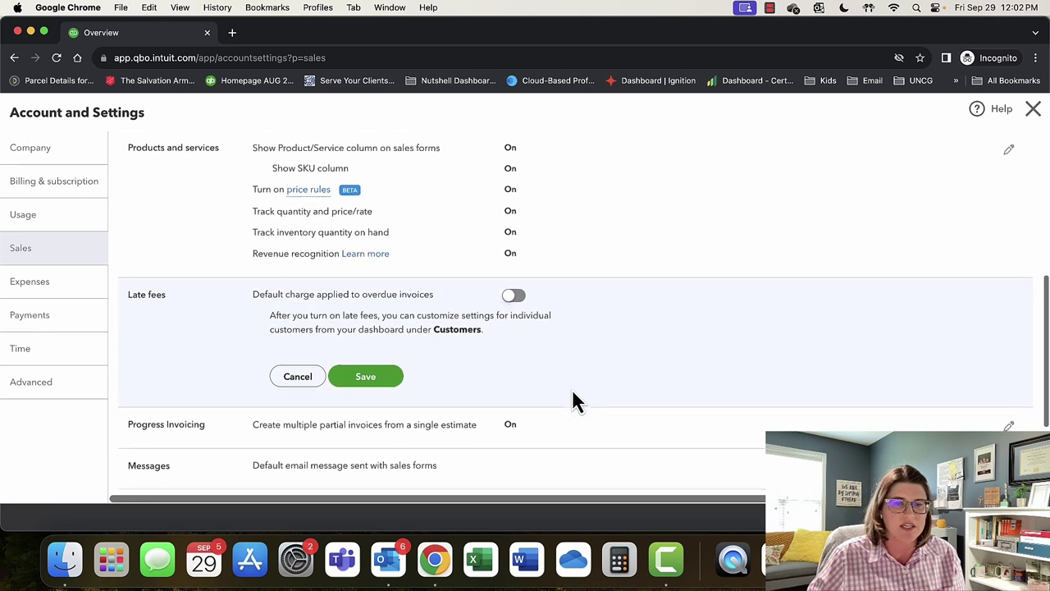
scroll(572, 391, down, 1)
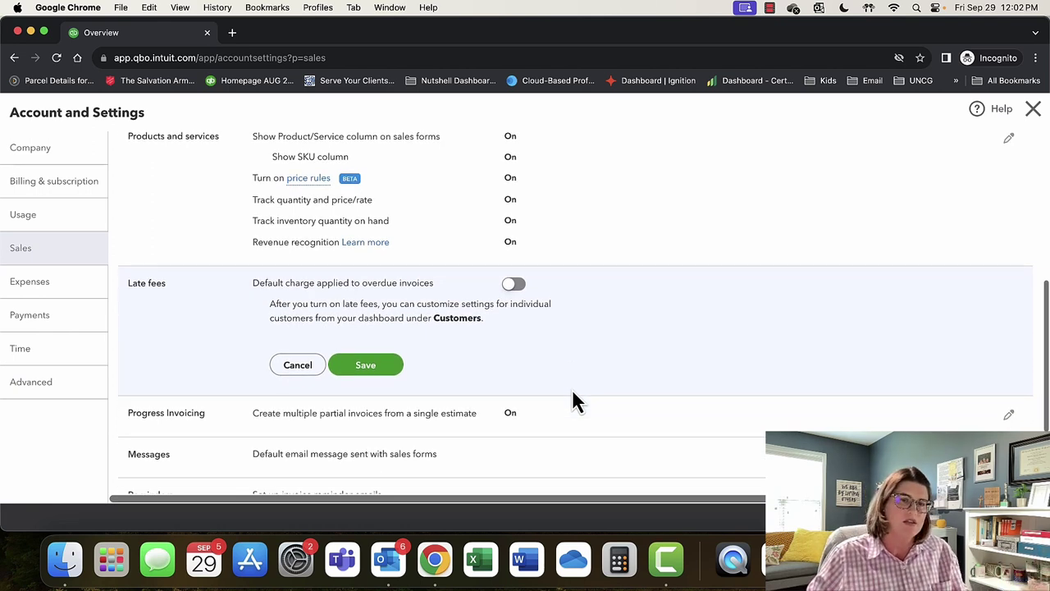
scroll(571, 389, down, 1)
click(365, 361)
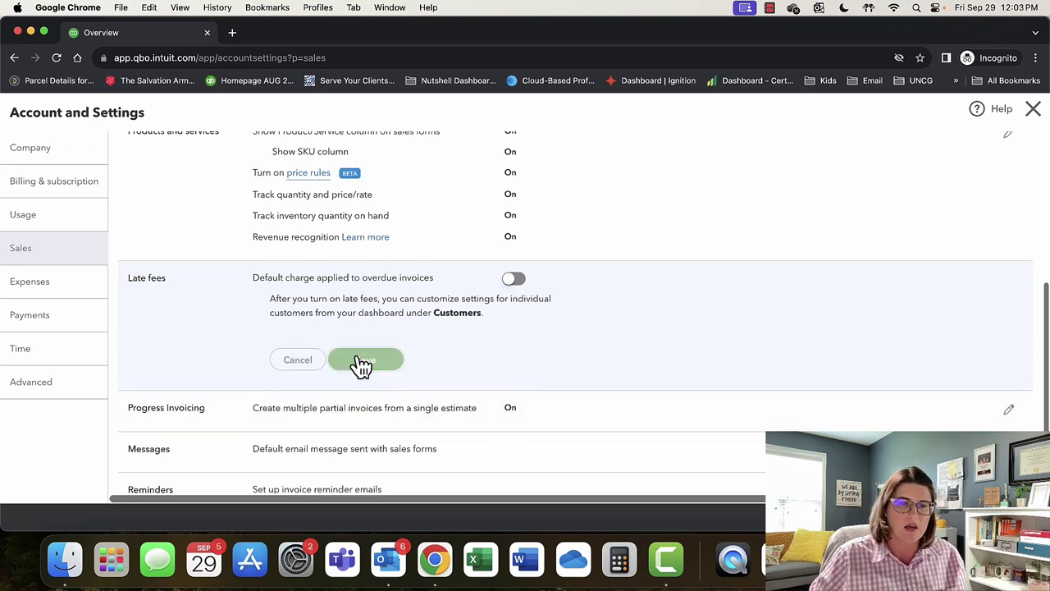
scroll(541, 351, down, 1)
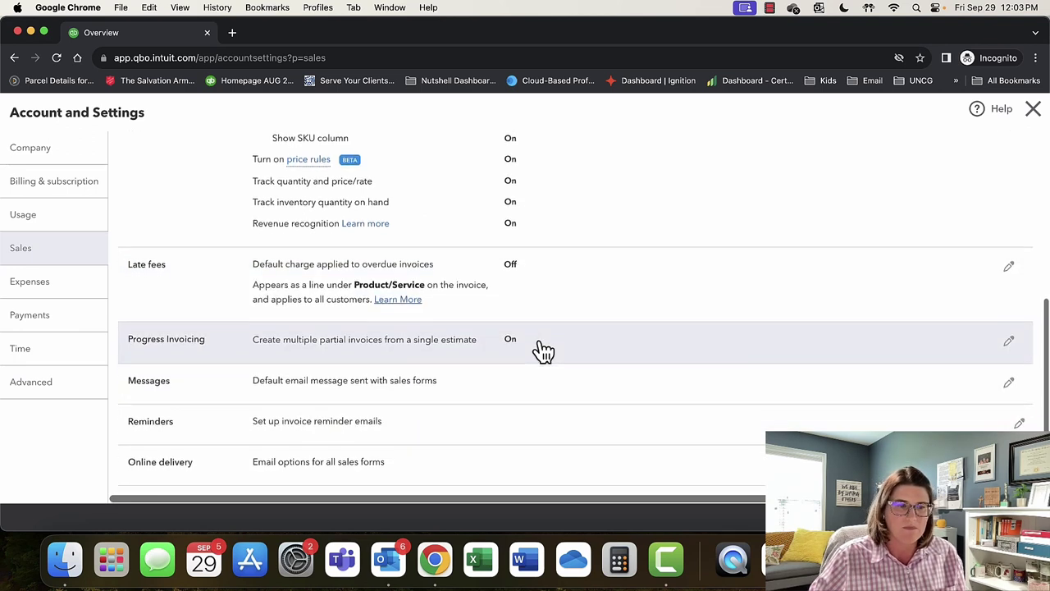
Save the Progress Invoicing setting with its toggle left On.
click(1009, 341)
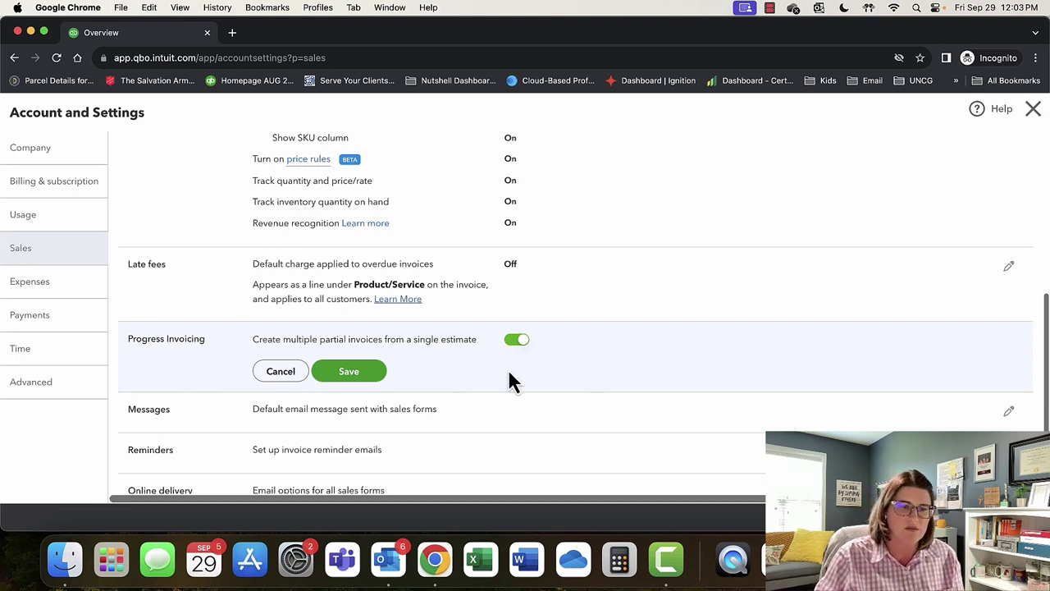
click(373, 371)
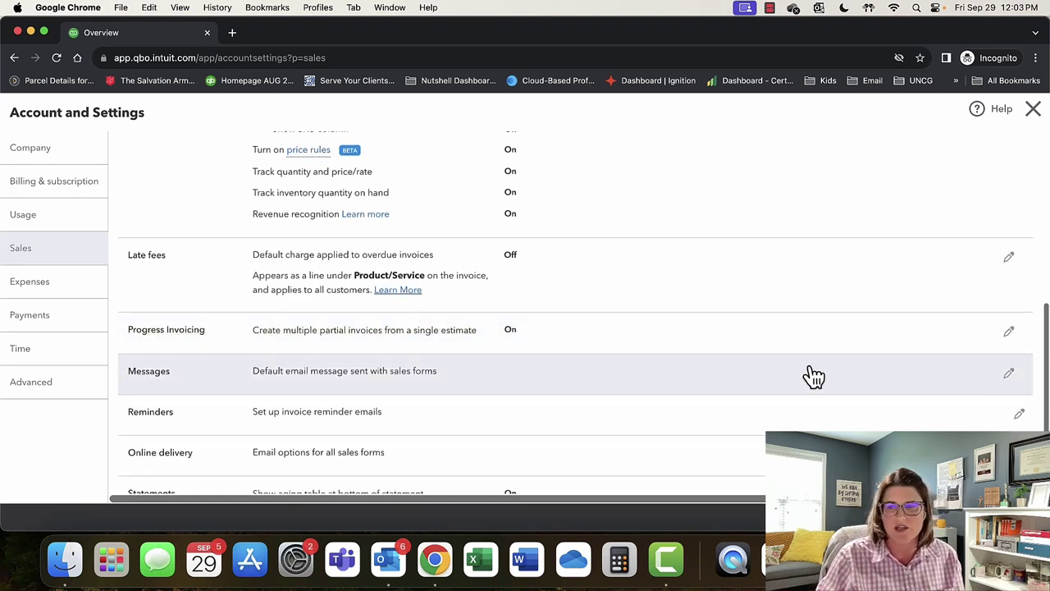
Review the default invoice email 'Here's your invoice! We appreciate your prompt payment.'.
click(1009, 374)
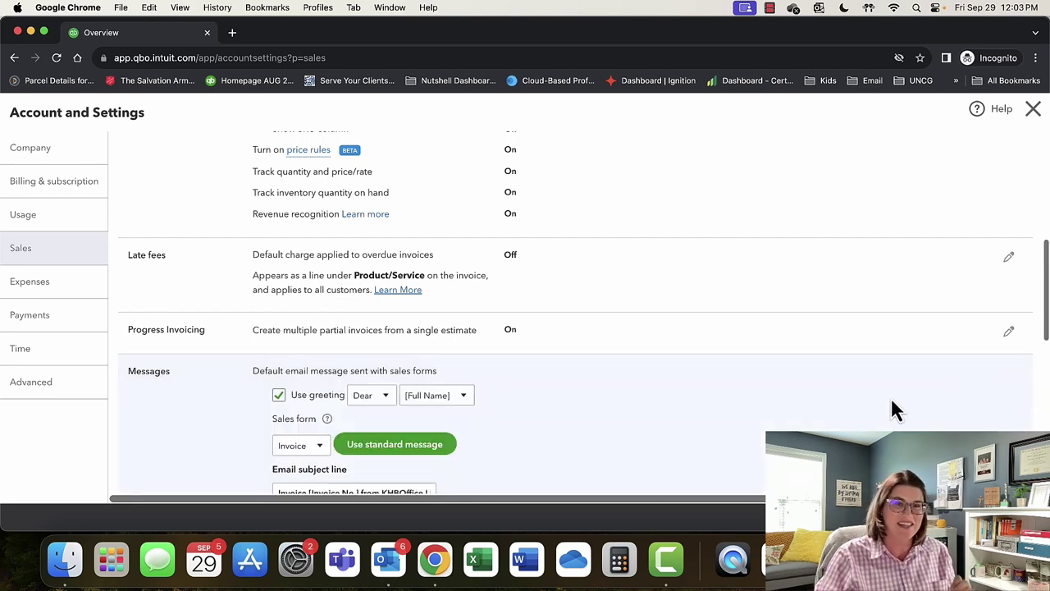
scroll(891, 400, down, 2)
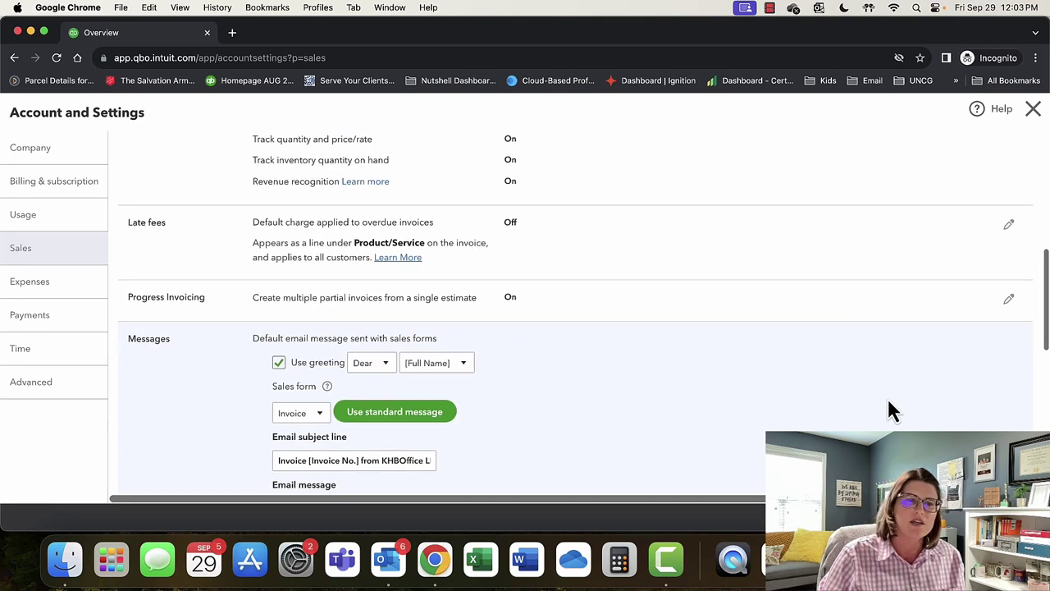
scroll(889, 402, down, 2)
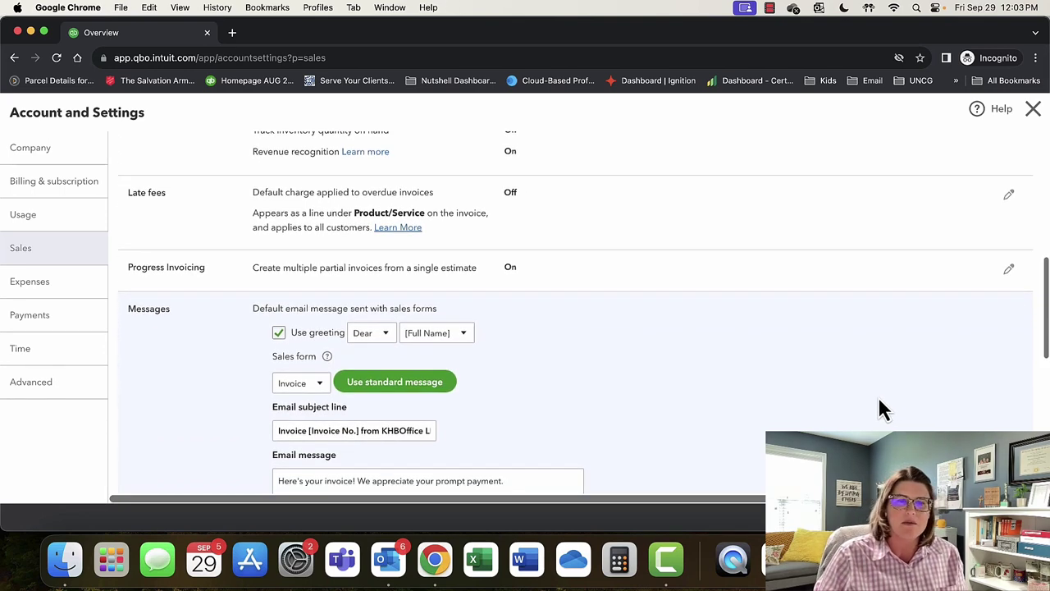
scroll(879, 408, down, 4)
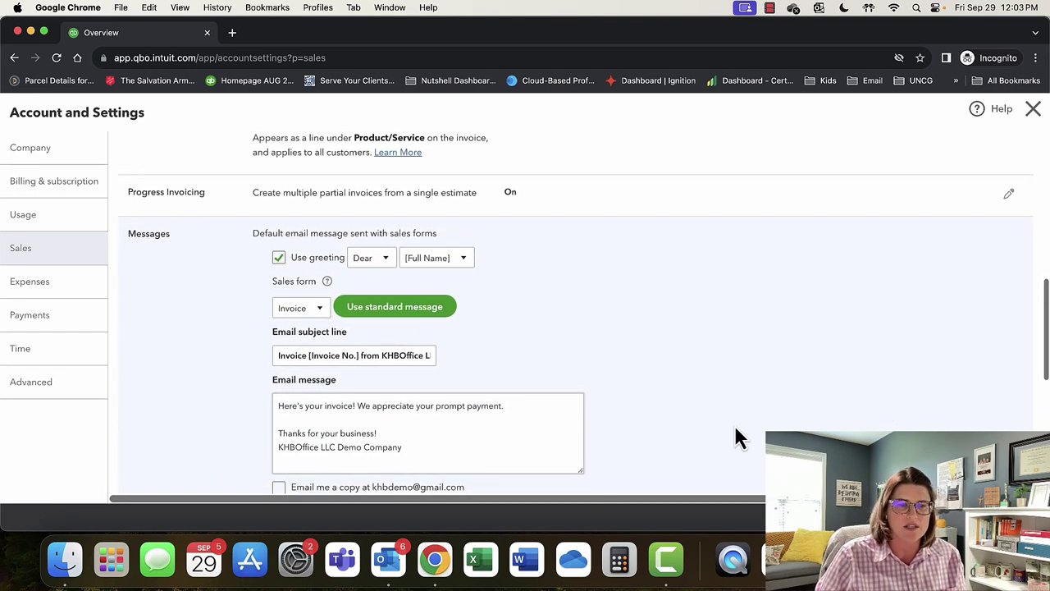
scroll(736, 437, down, 3)
drag(520, 386, 287, 316)
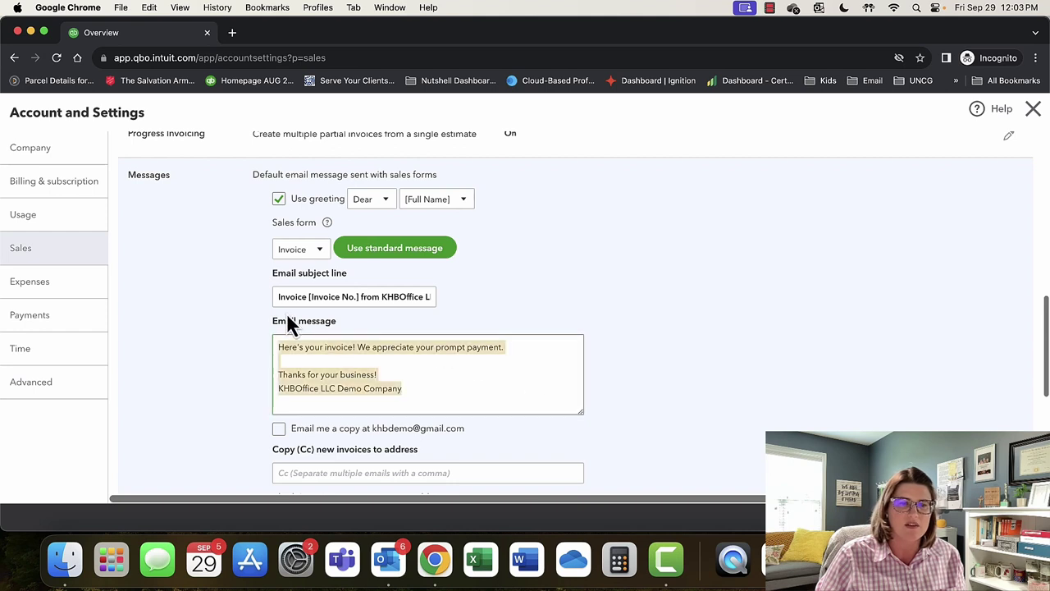
click(494, 392)
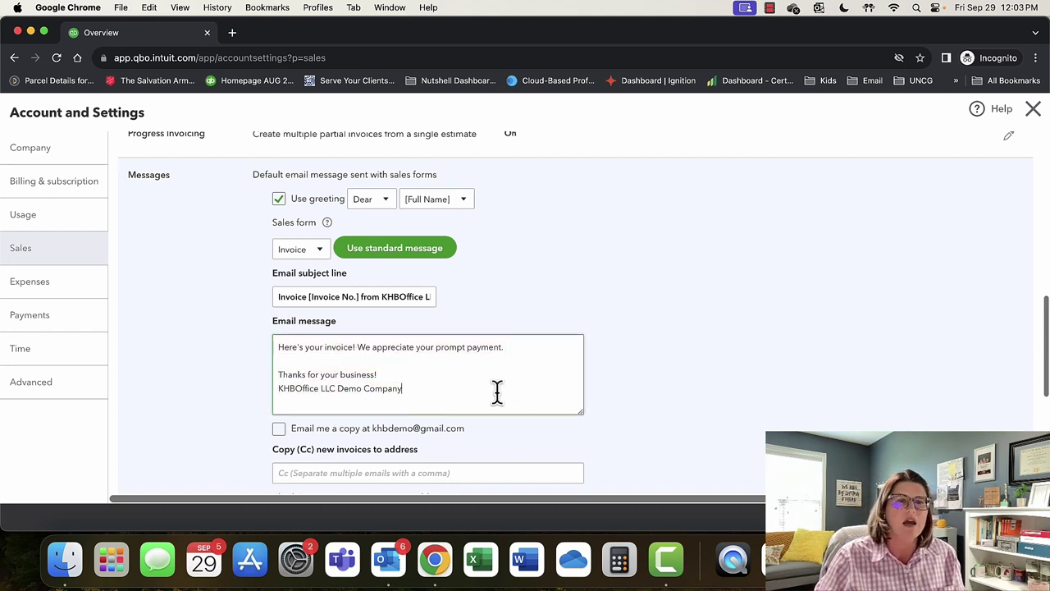
scroll(517, 382, down, 2)
scroll(518, 383, down, 4)
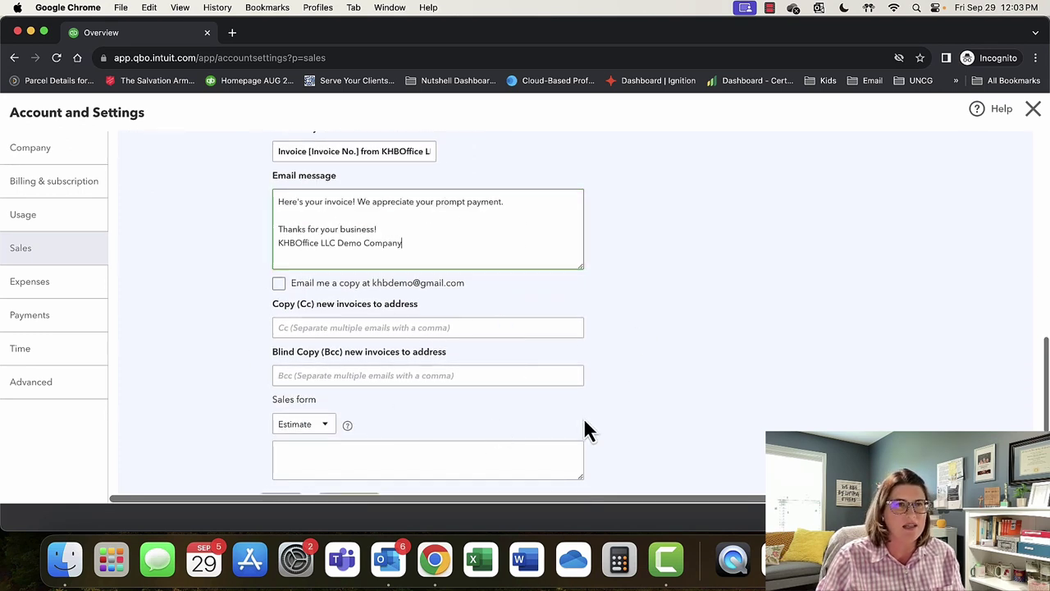
scroll(499, 407, up, 2)
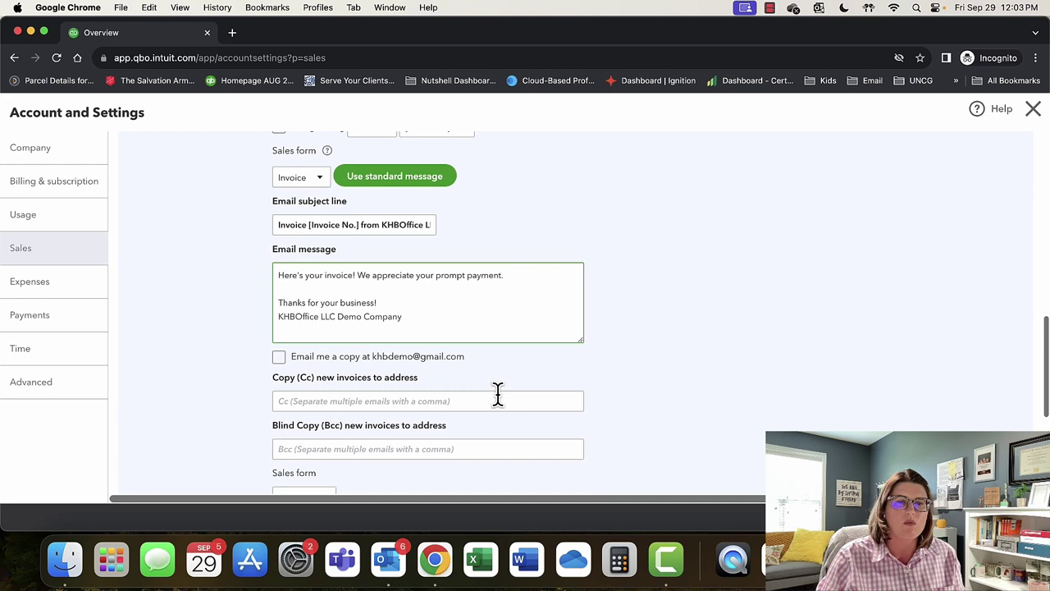
drag(424, 311, 271, 266)
click(451, 321)
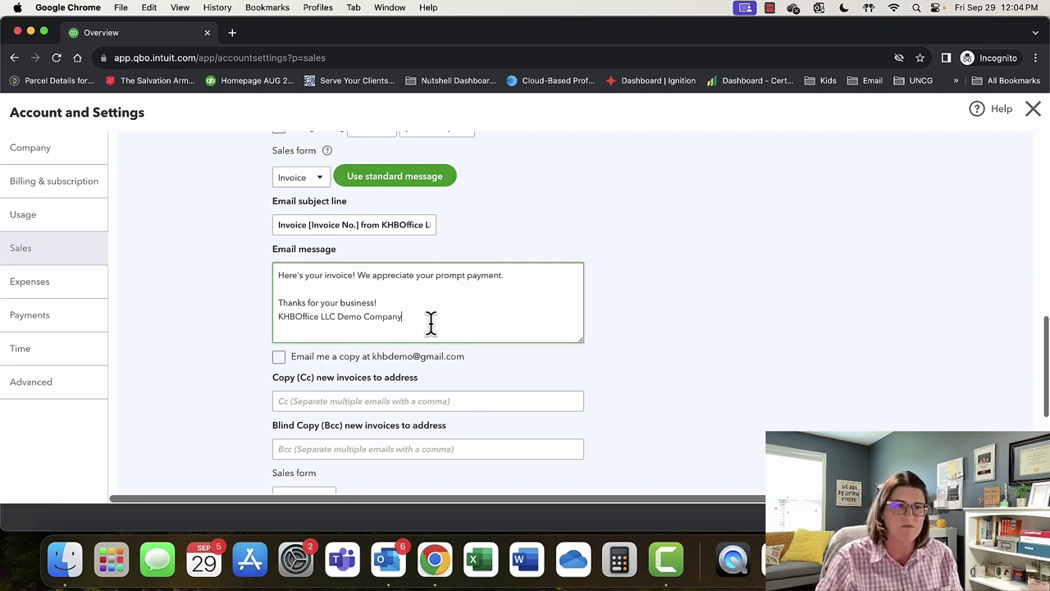
Check the blank Estimate email message and save the Messages settings.
scroll(402, 305, down, 1)
scroll(402, 305, down, 1)
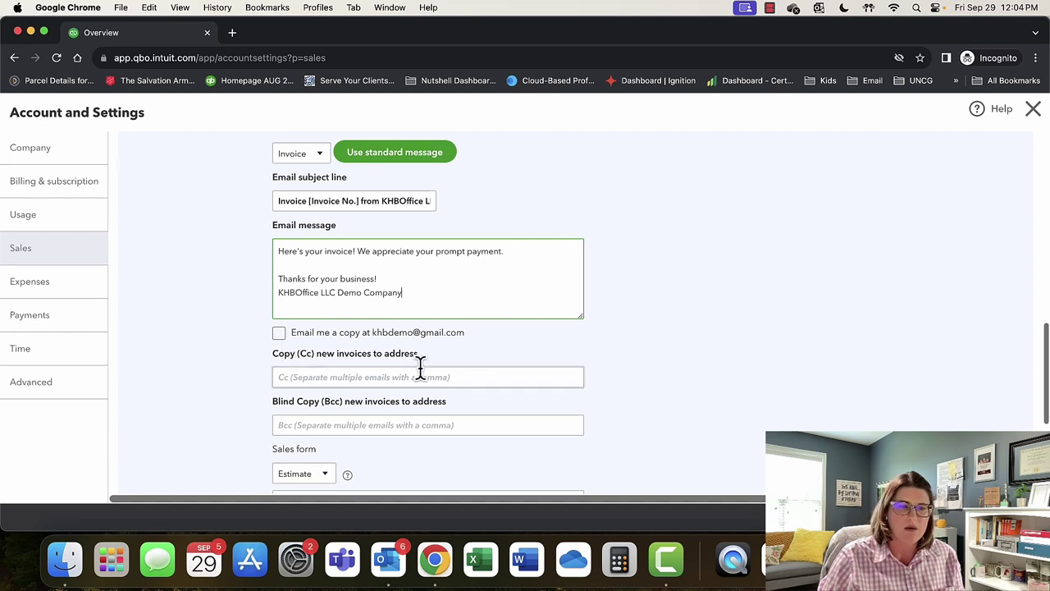
scroll(420, 367, down, 5)
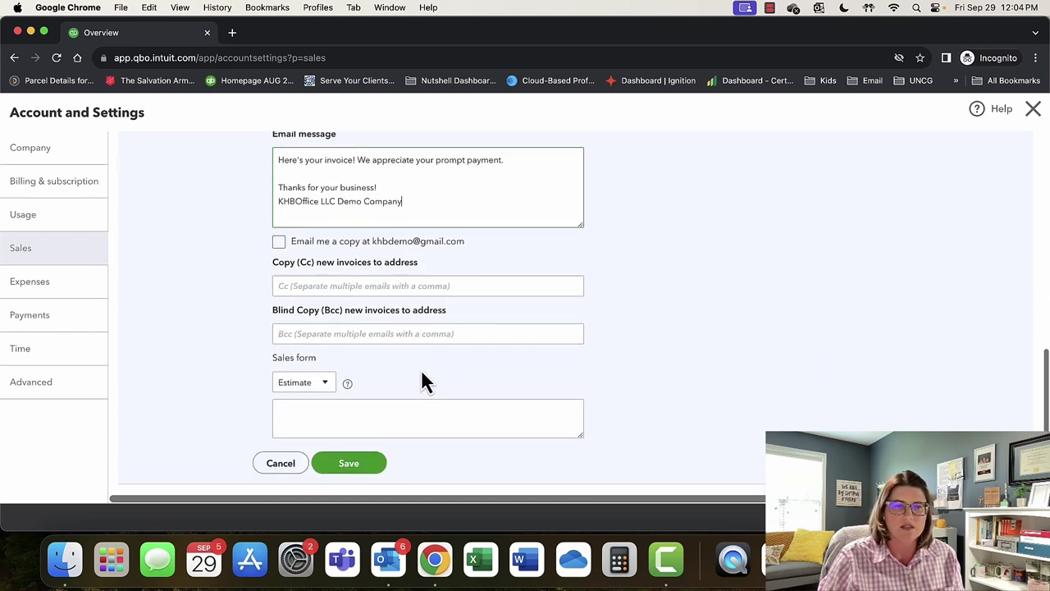
scroll(463, 361, down, 1)
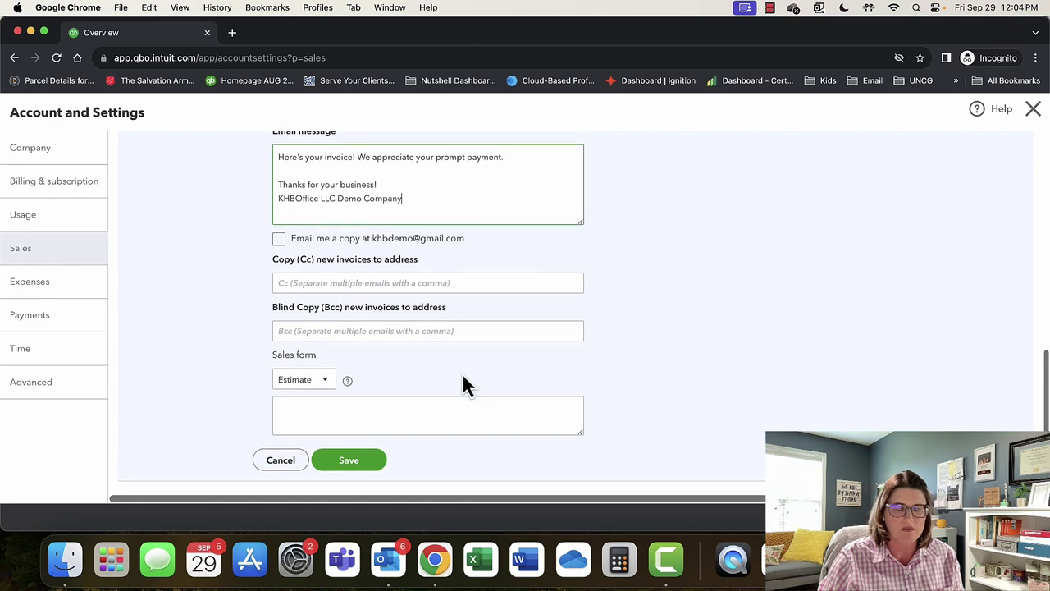
scroll(462, 379, down, 3)
click(387, 358)
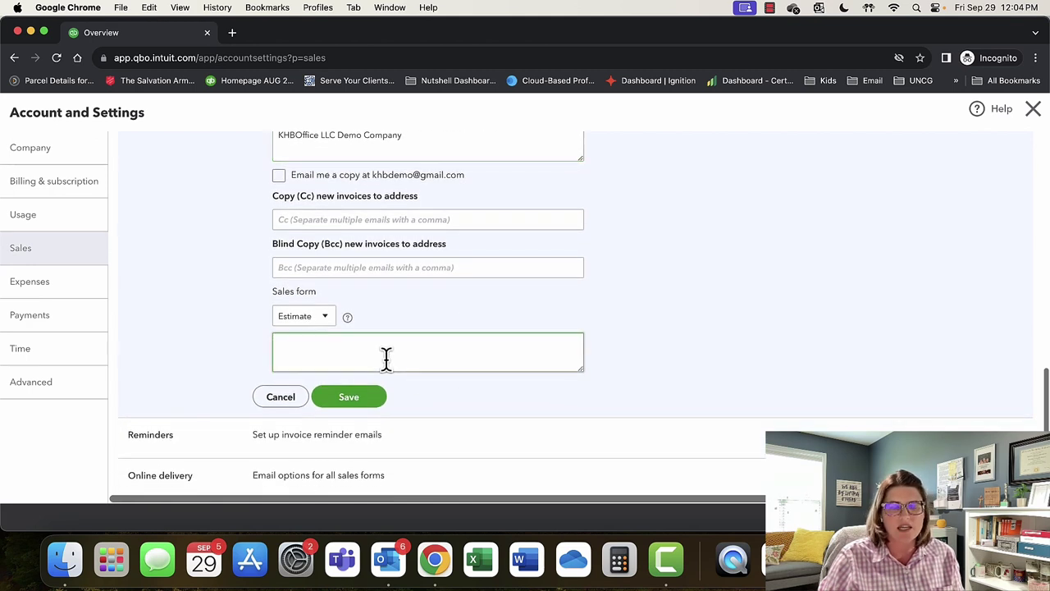
click(352, 399)
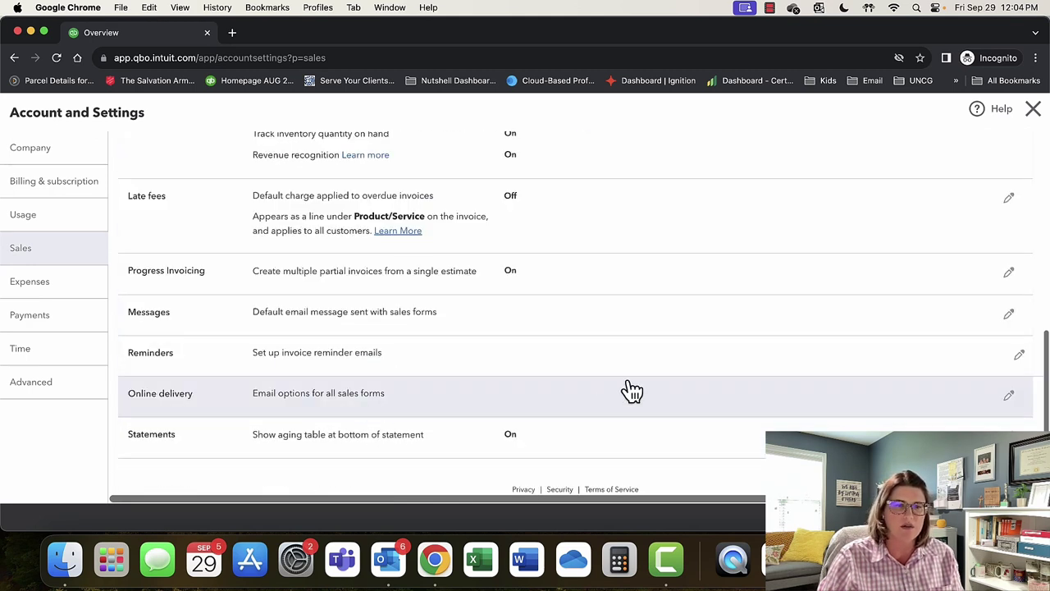
click(1019, 367)
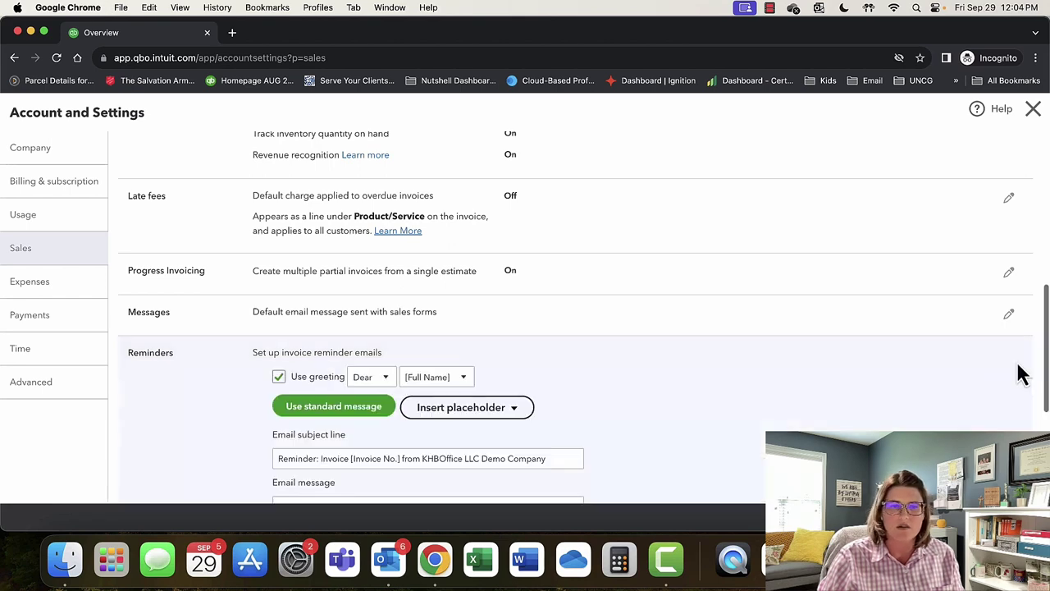
scroll(802, 426, down, 3)
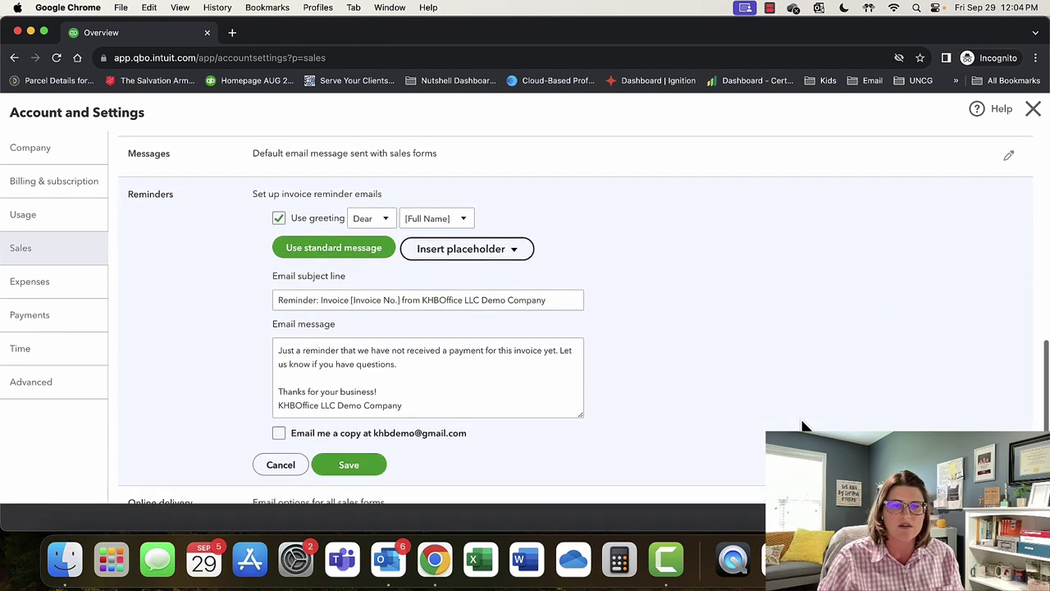
click(279, 219)
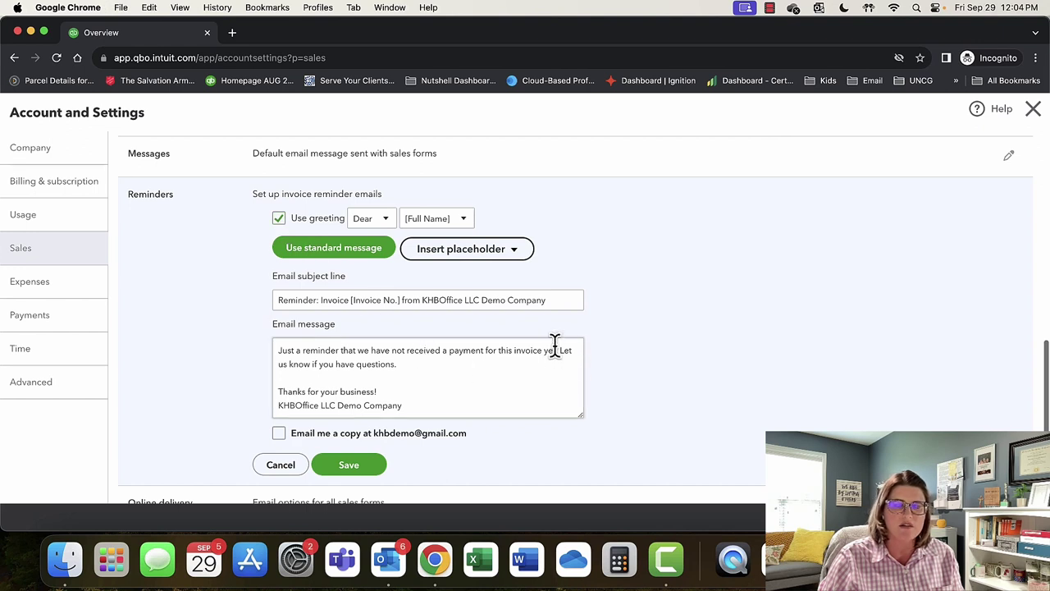
scroll(555, 345, down, 2)
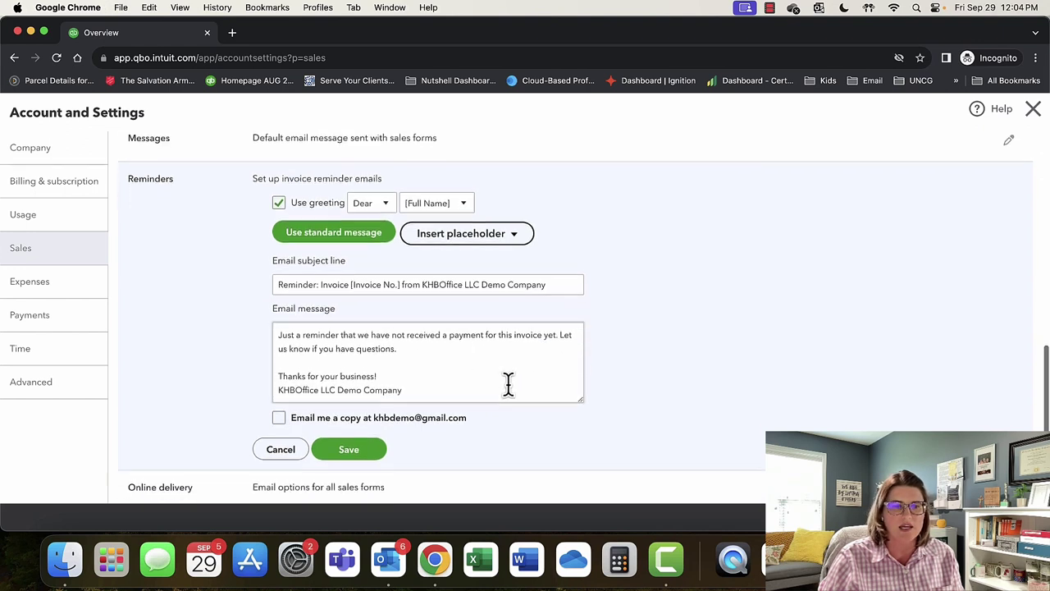
click(423, 365)
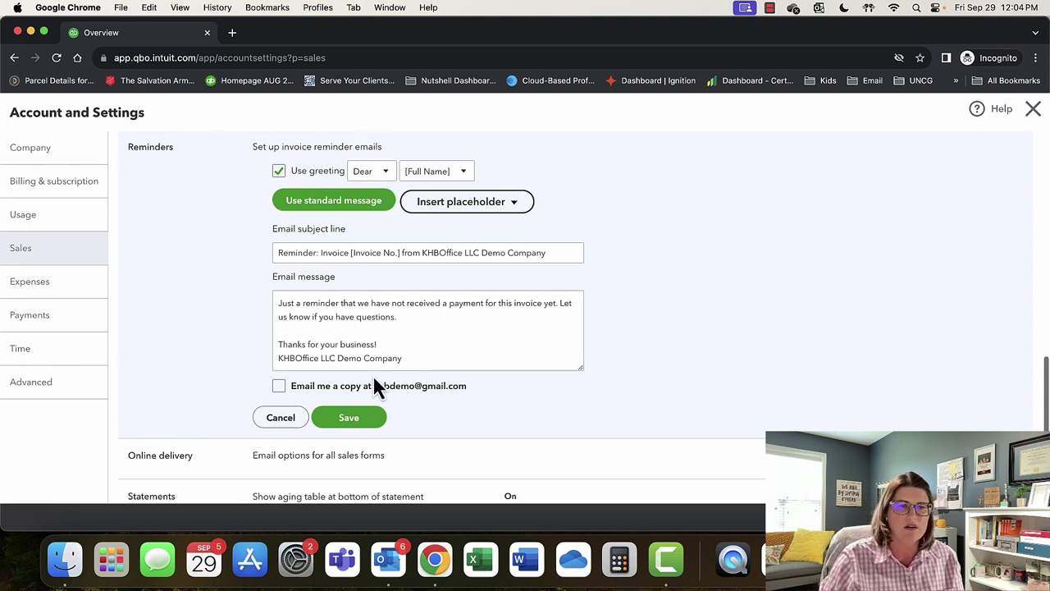
click(286, 420)
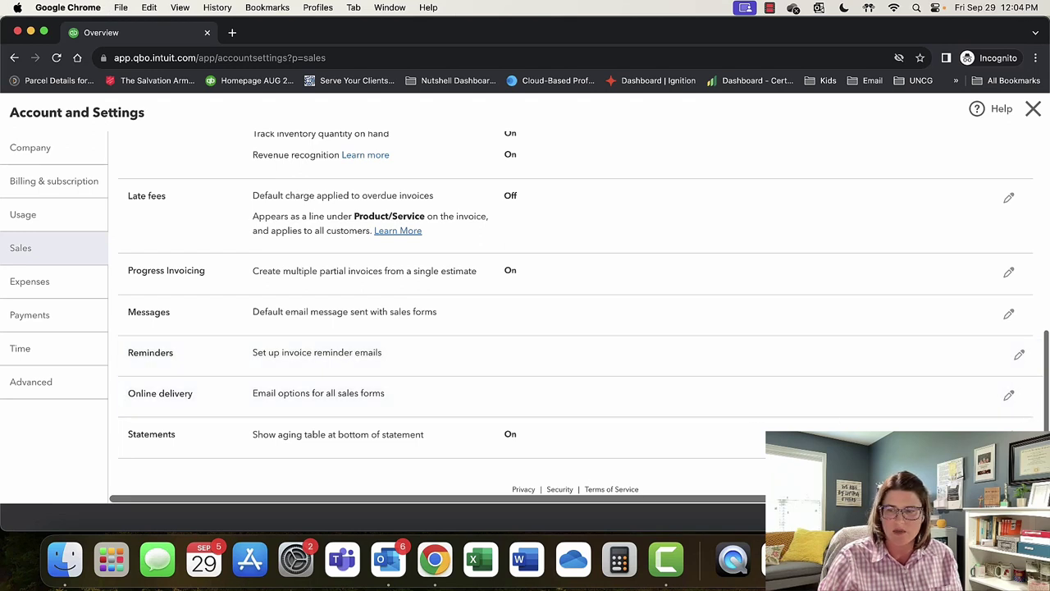
click(1011, 397)
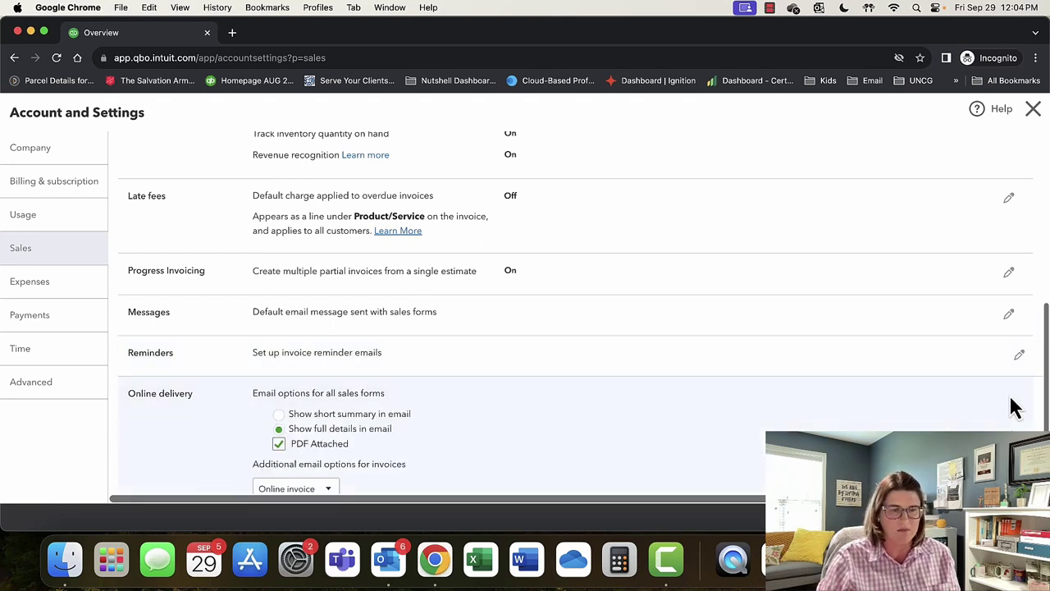
scroll(630, 356, down, 2)
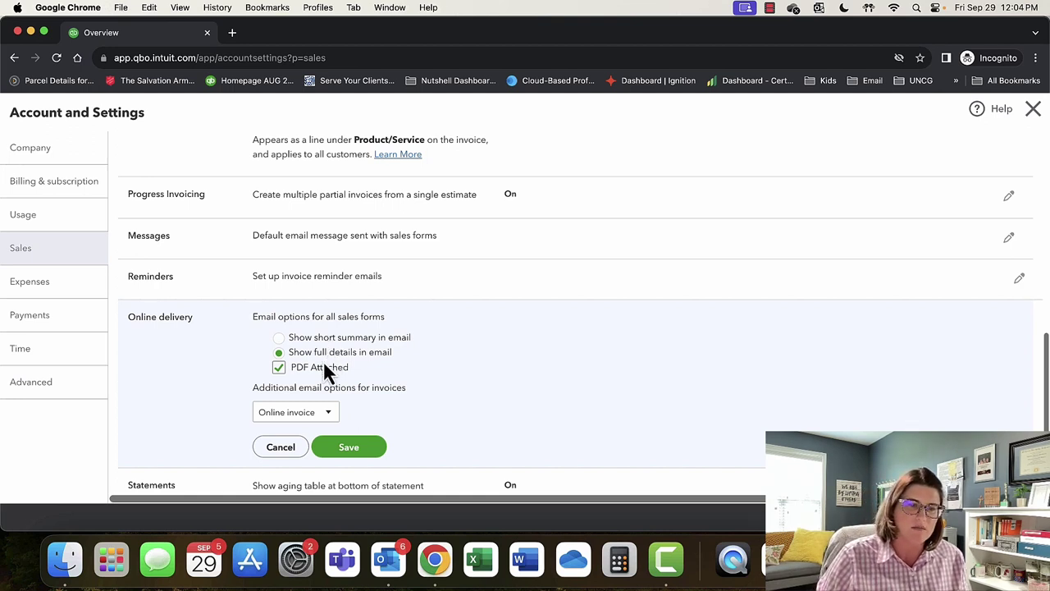
scroll(386, 375, down, 1)
scroll(386, 375, down, 2)
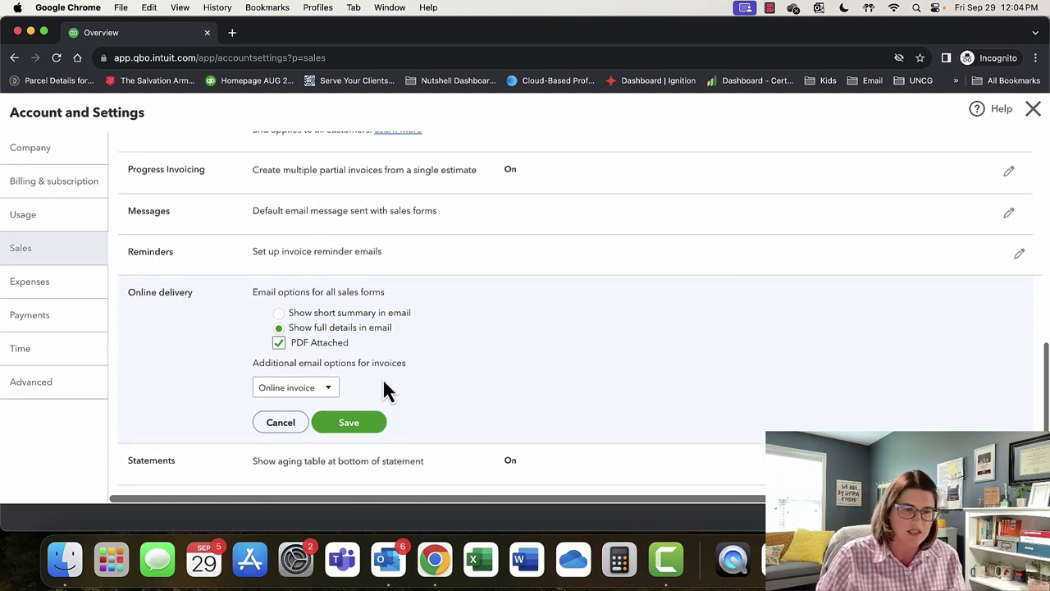
click(349, 407)
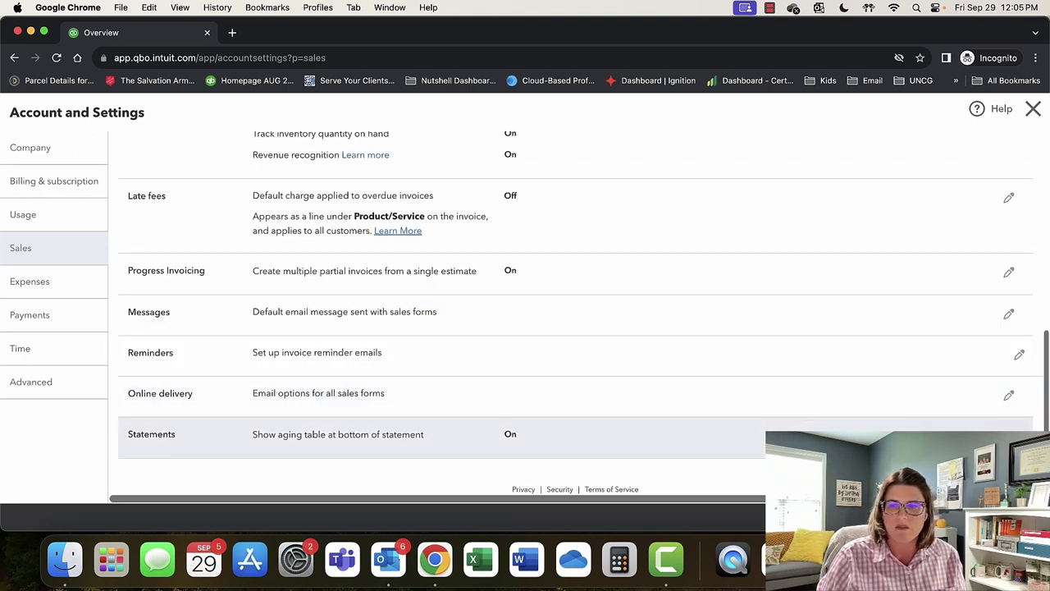
click(1009, 435)
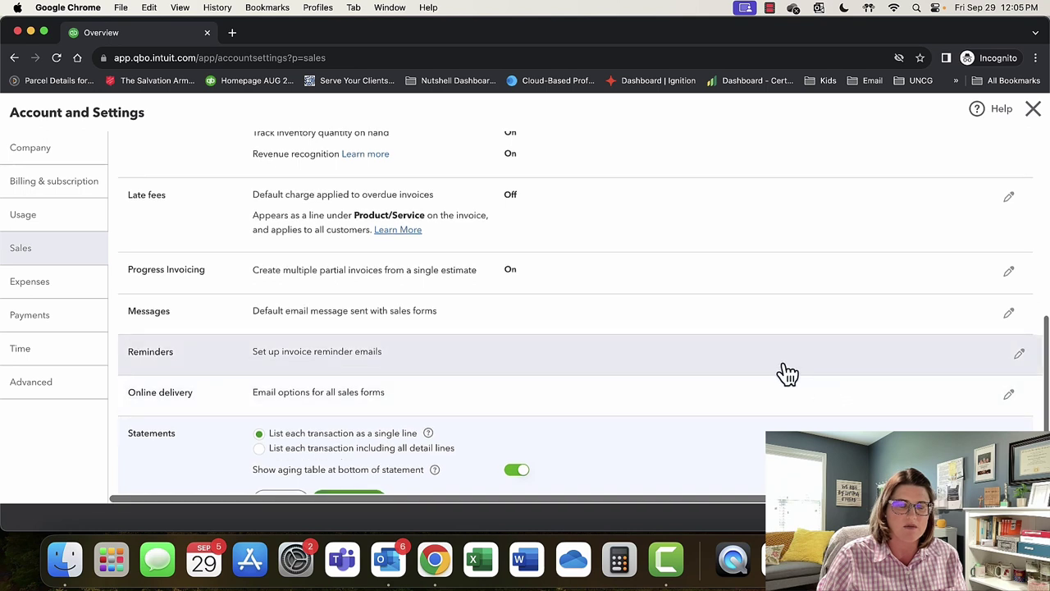
scroll(785, 373, down, 3)
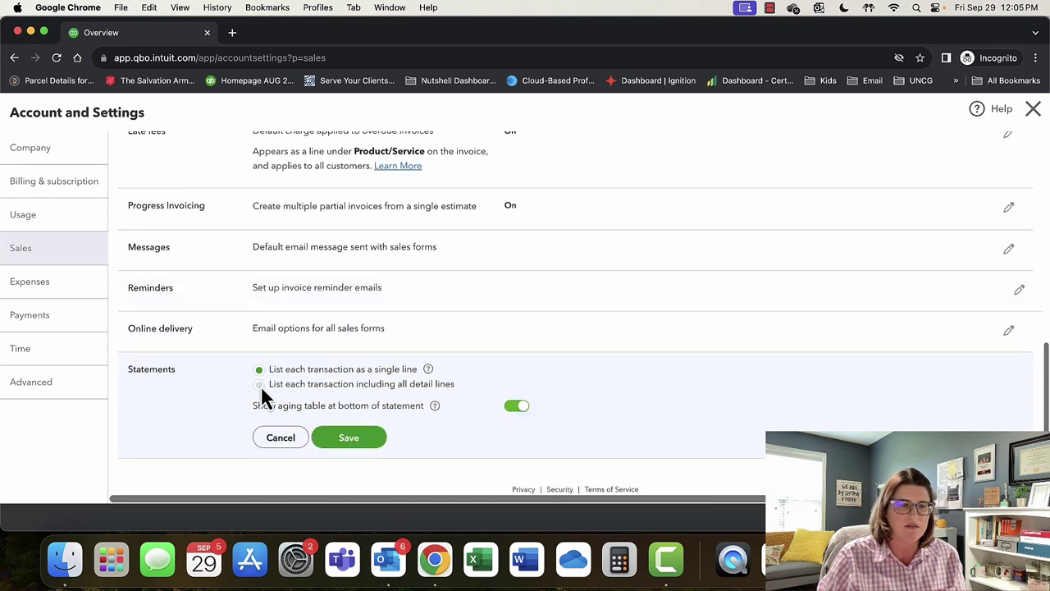
click(349, 440)
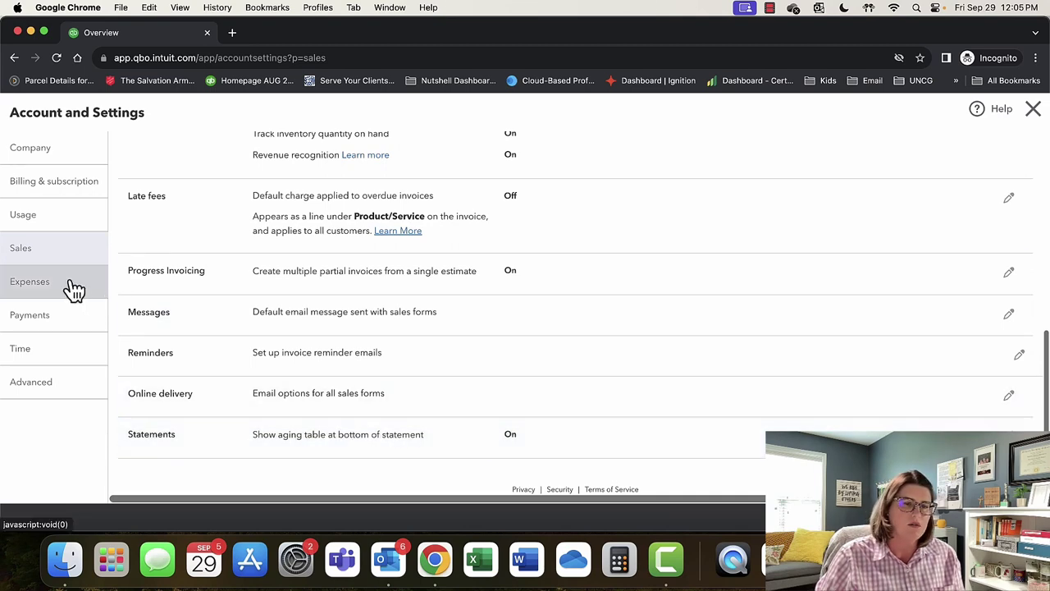
scroll(277, 316, up, 10)
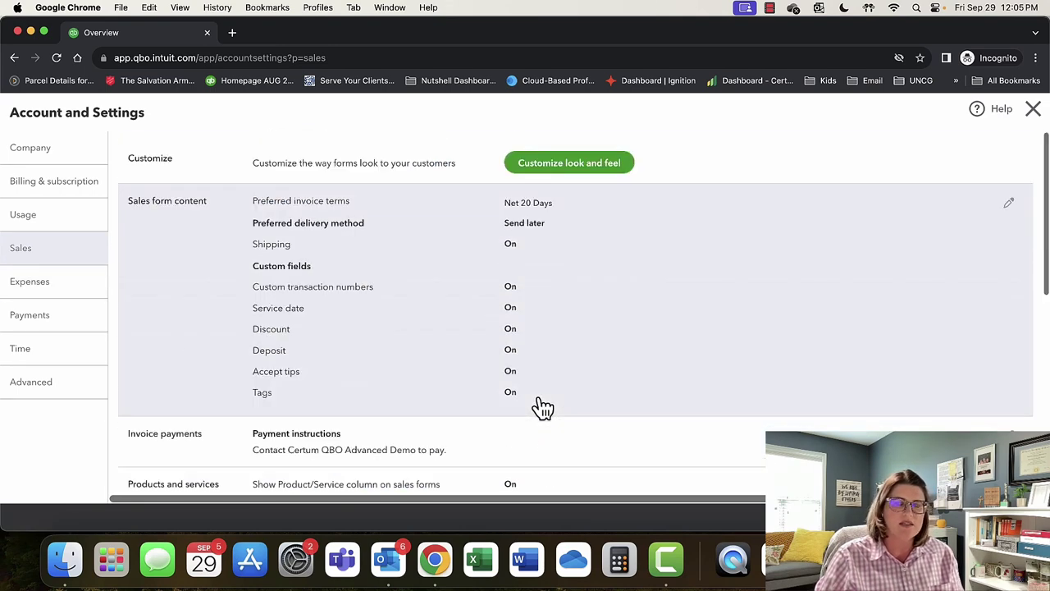
scroll(540, 410, down, 3)
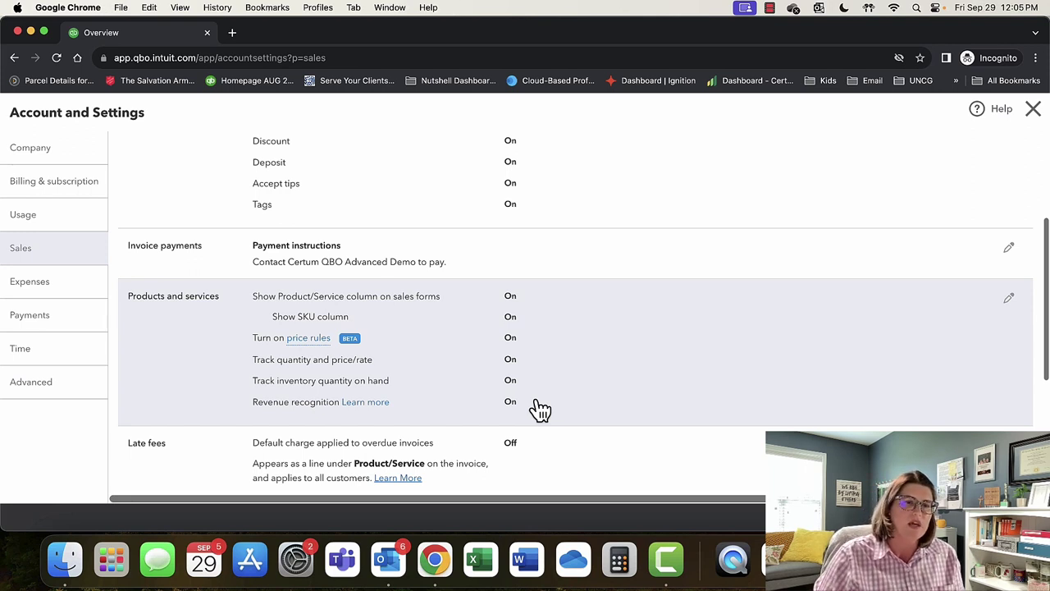
Open Bills and expenses in Expenses settings, showing billable expenses and items On at 0% markup.
click(50, 293)
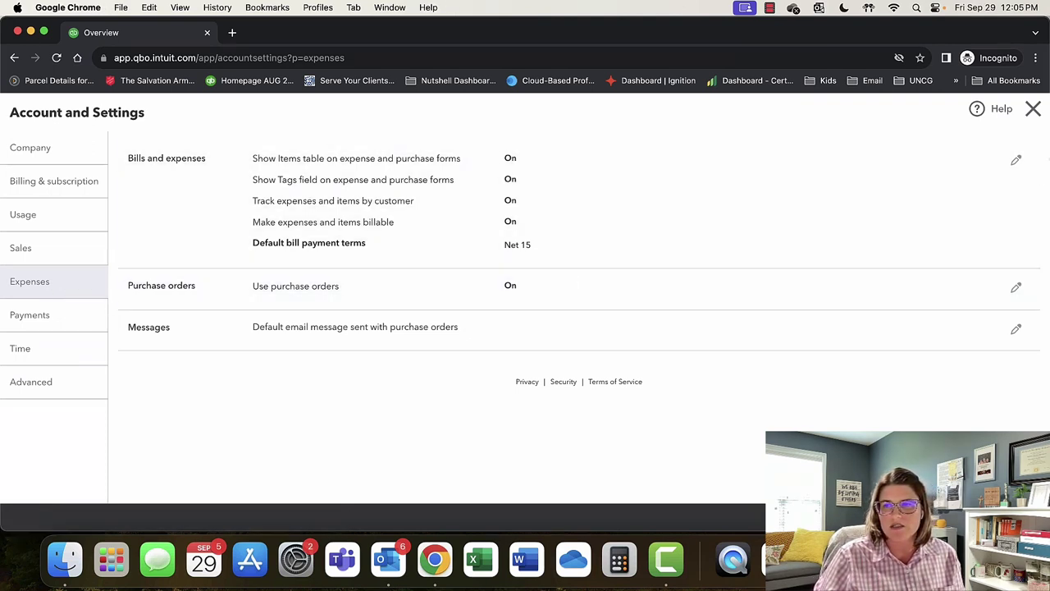
click(1017, 161)
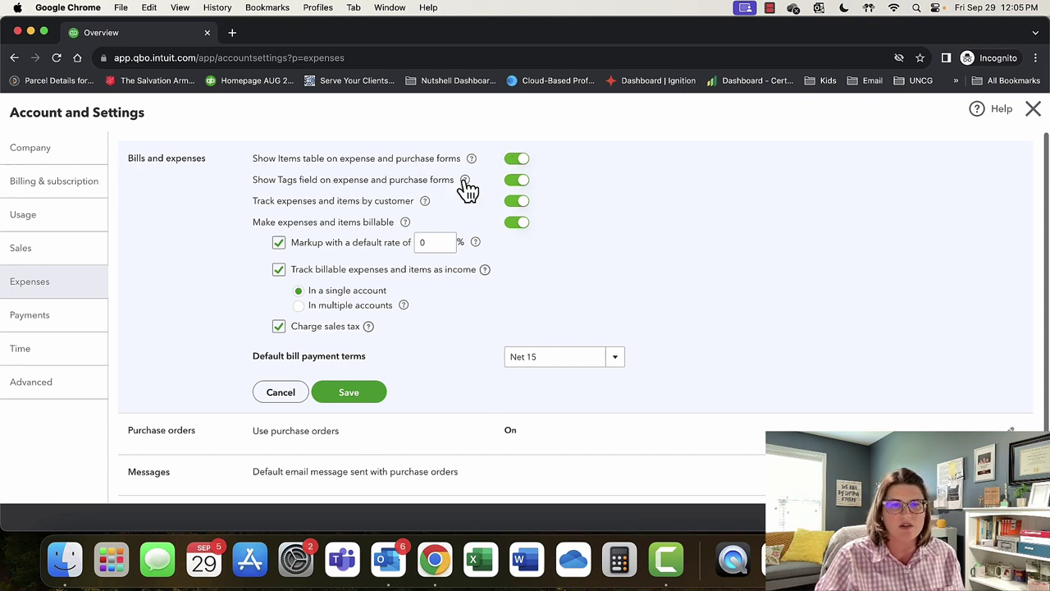
scroll(534, 222, down, 1)
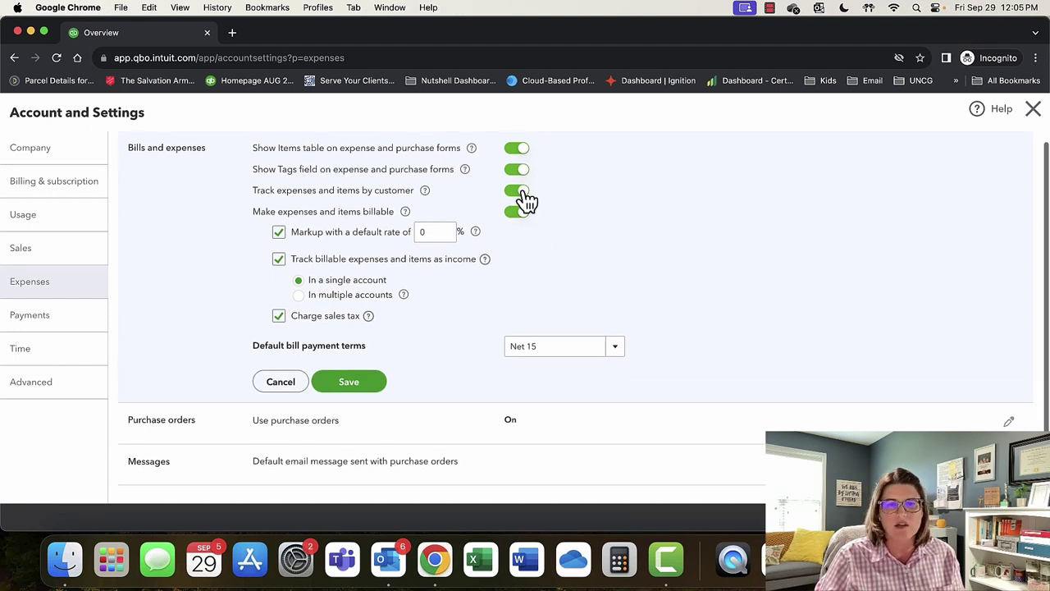
scroll(525, 205, down, 1)
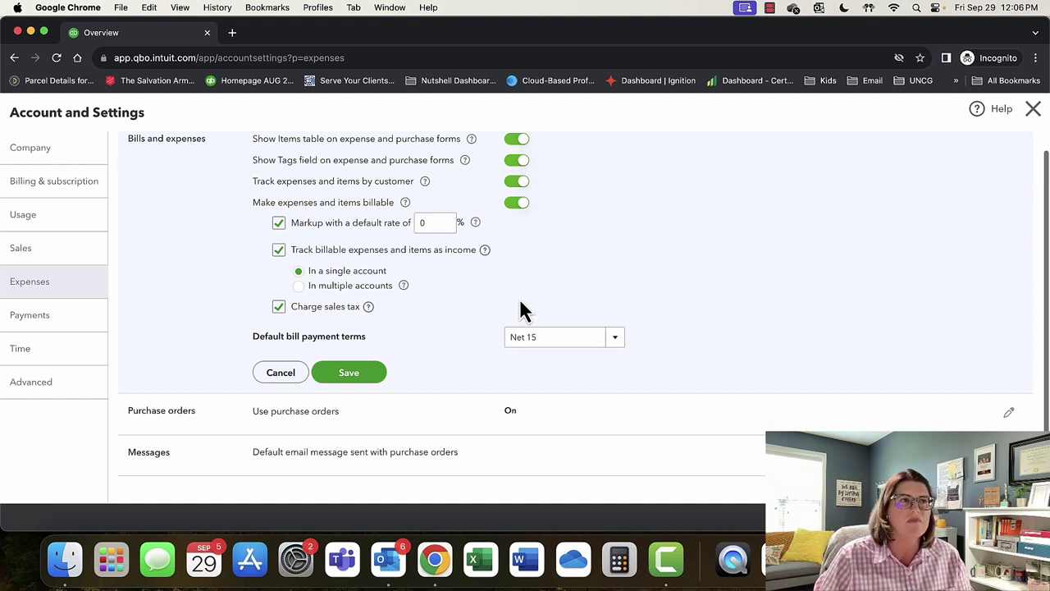
scroll(518, 305, down, 1)
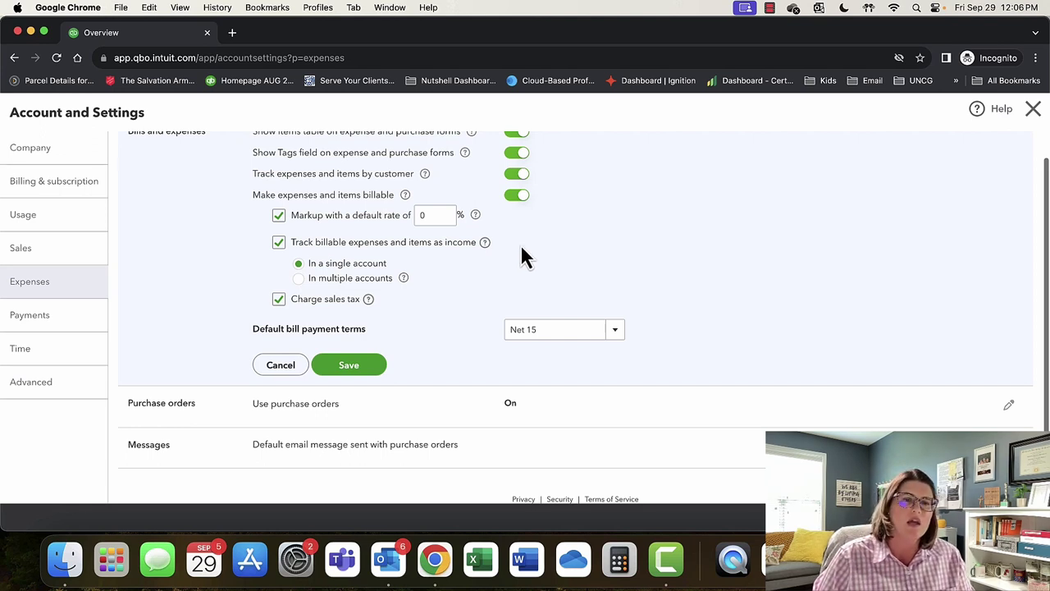
Save a 3.5% default markup, billable income in a single account, and Net 15 bill terms.
click(432, 215)
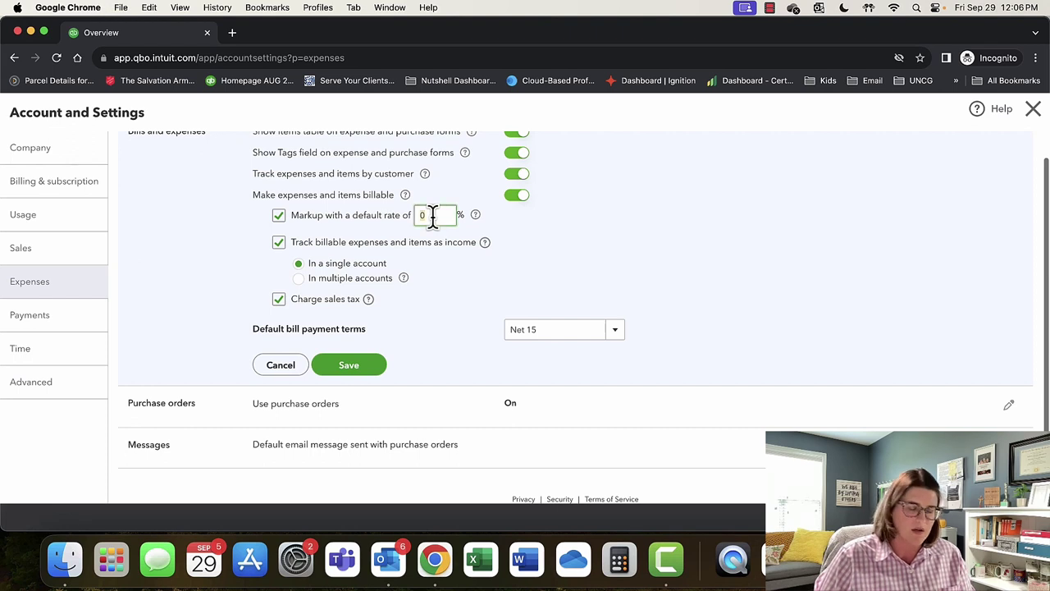
text(3)
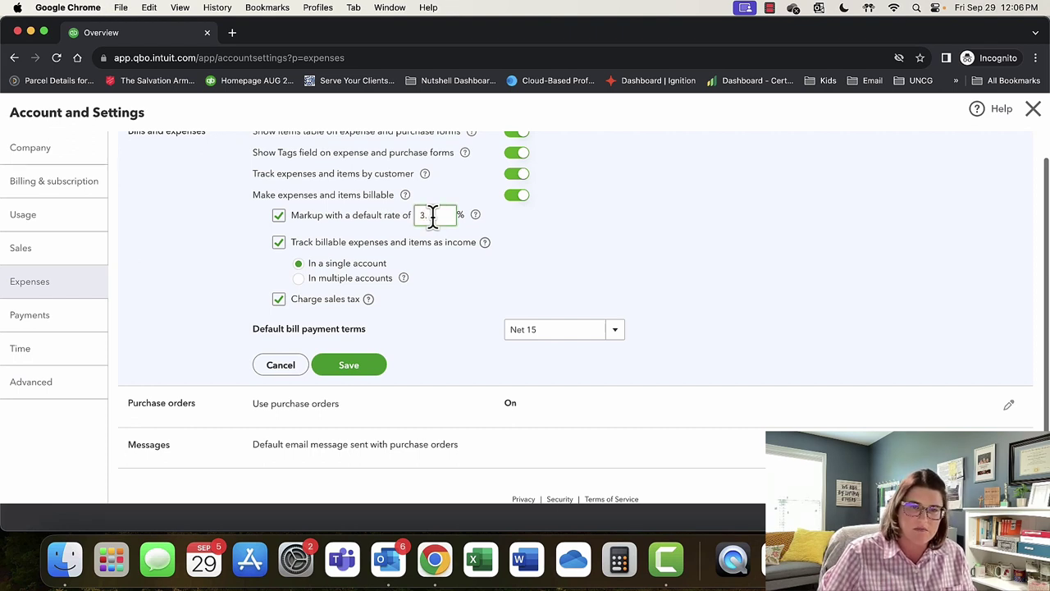
text(.5)
click(572, 248)
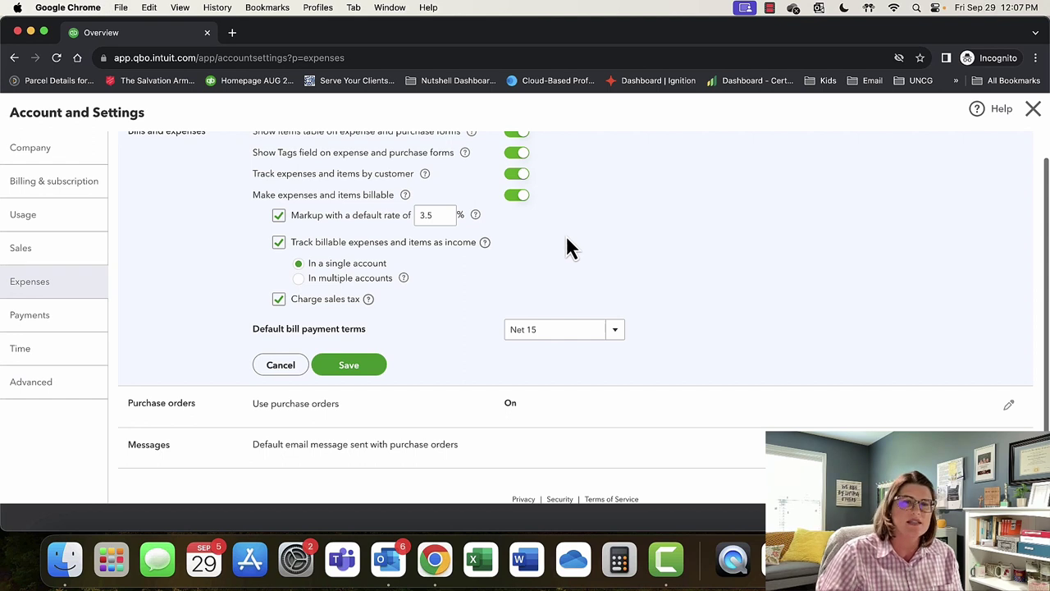
click(402, 214)
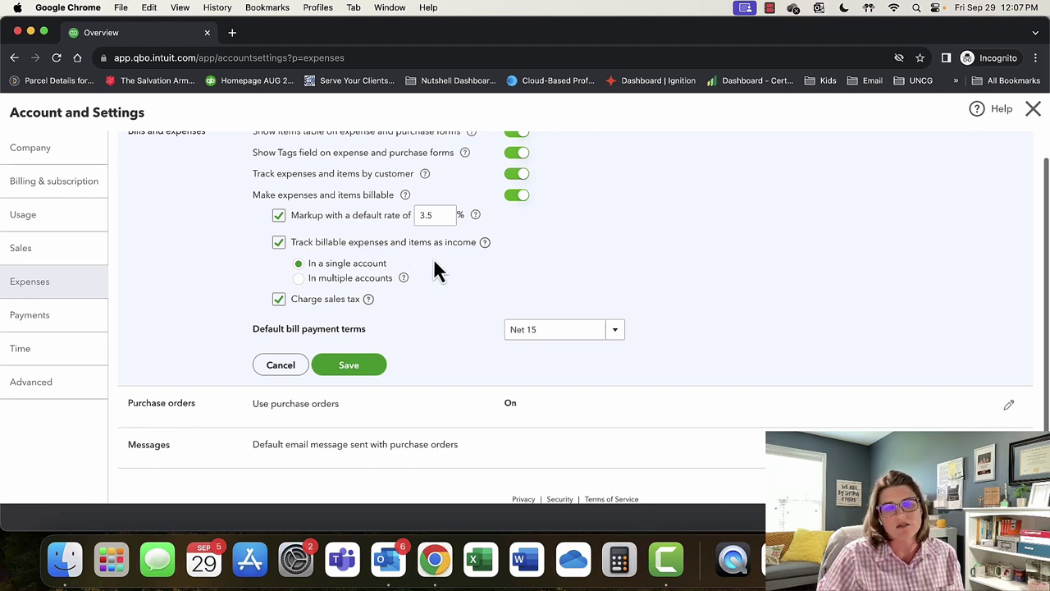
click(339, 283)
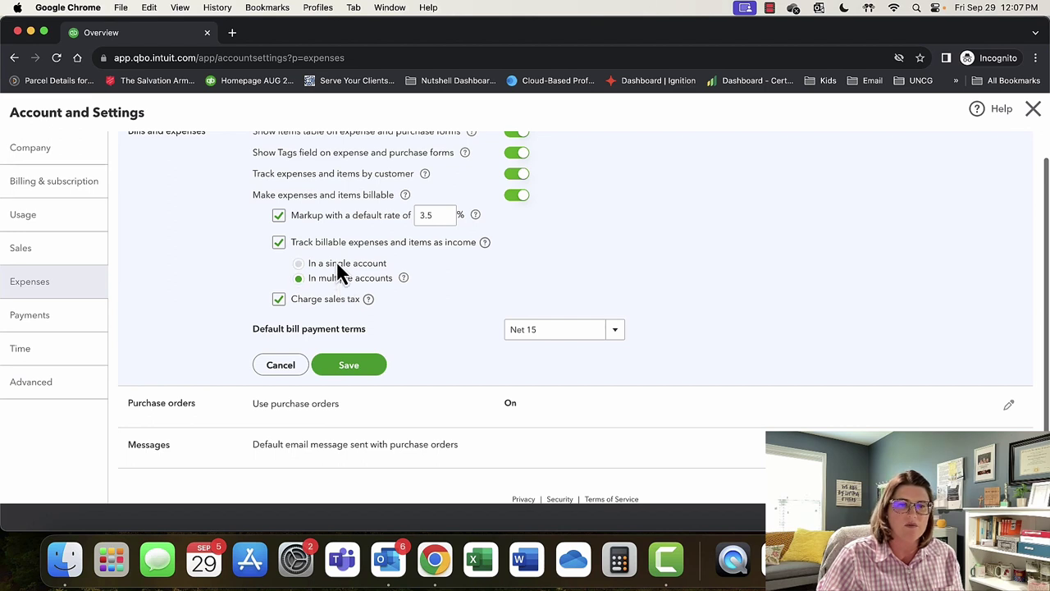
click(336, 263)
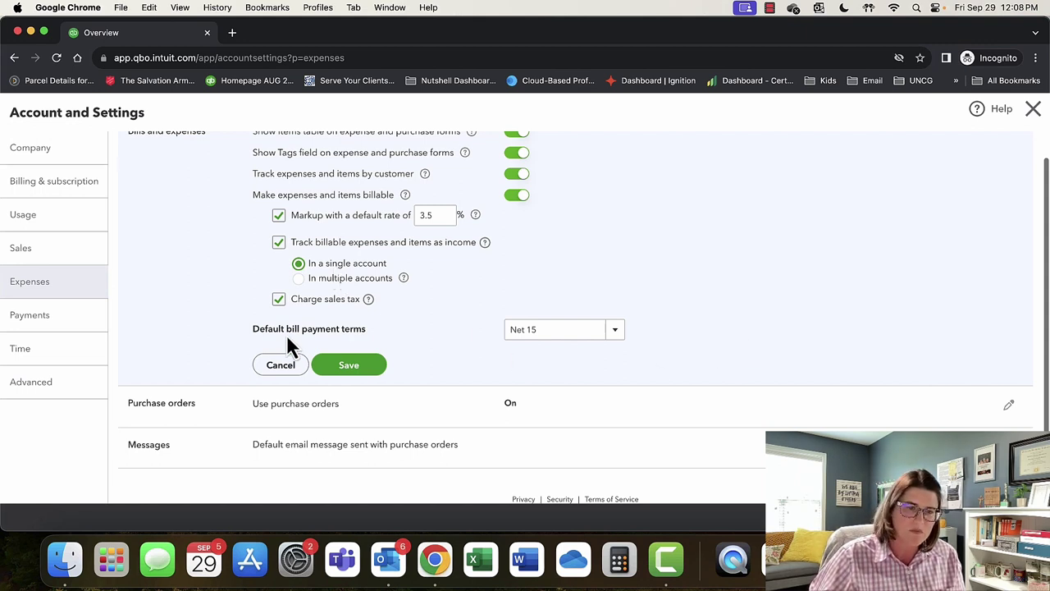
click(615, 331)
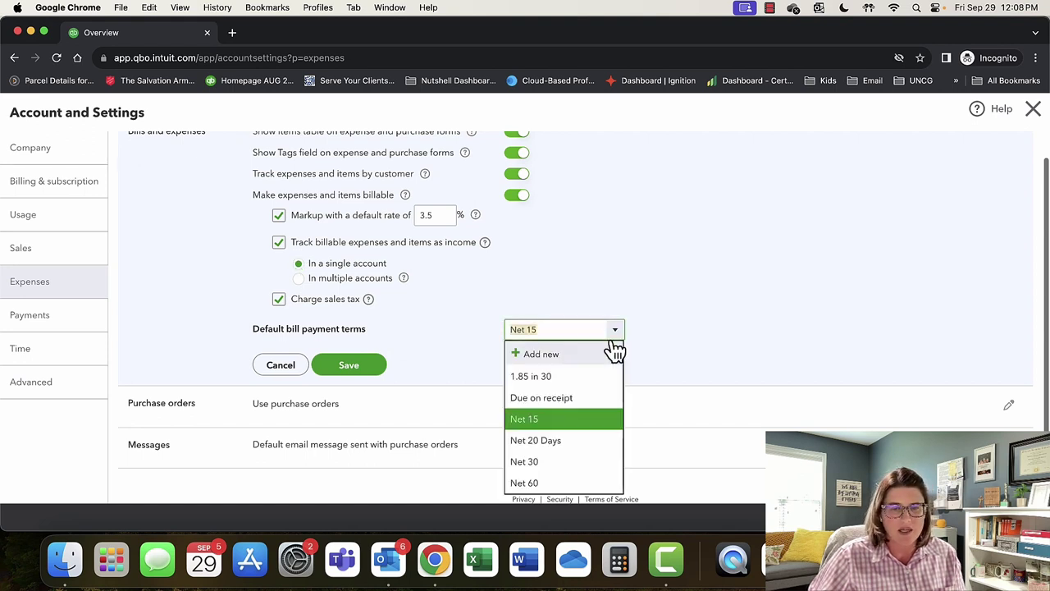
click(694, 359)
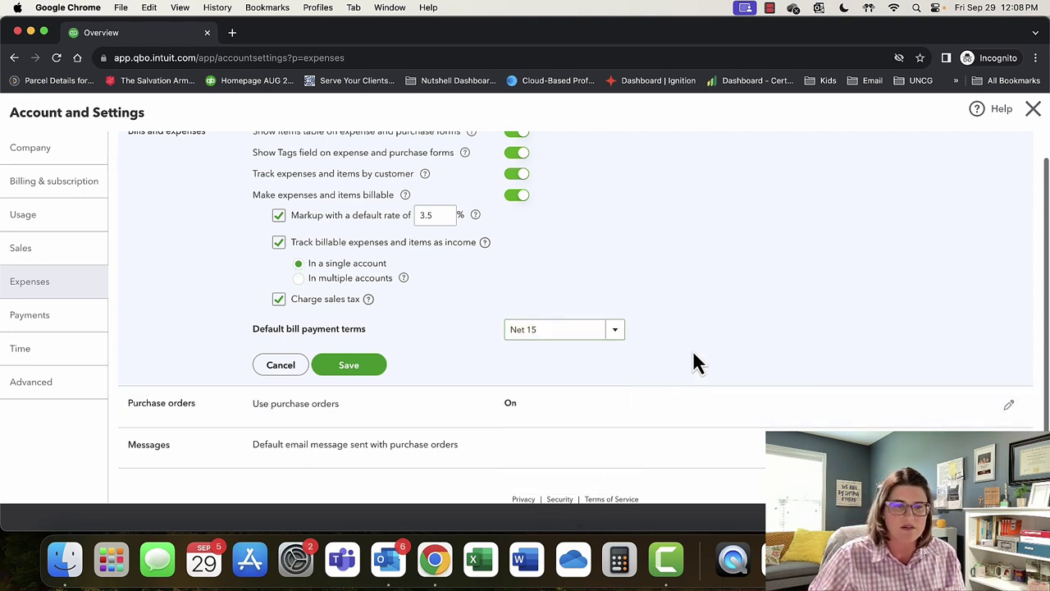
click(380, 368)
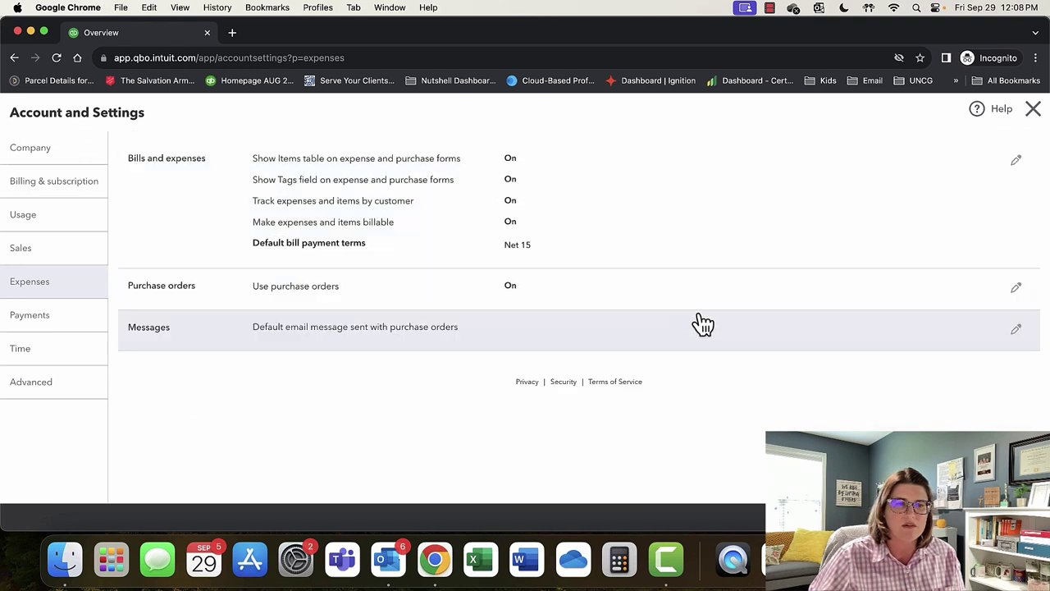
click(1015, 290)
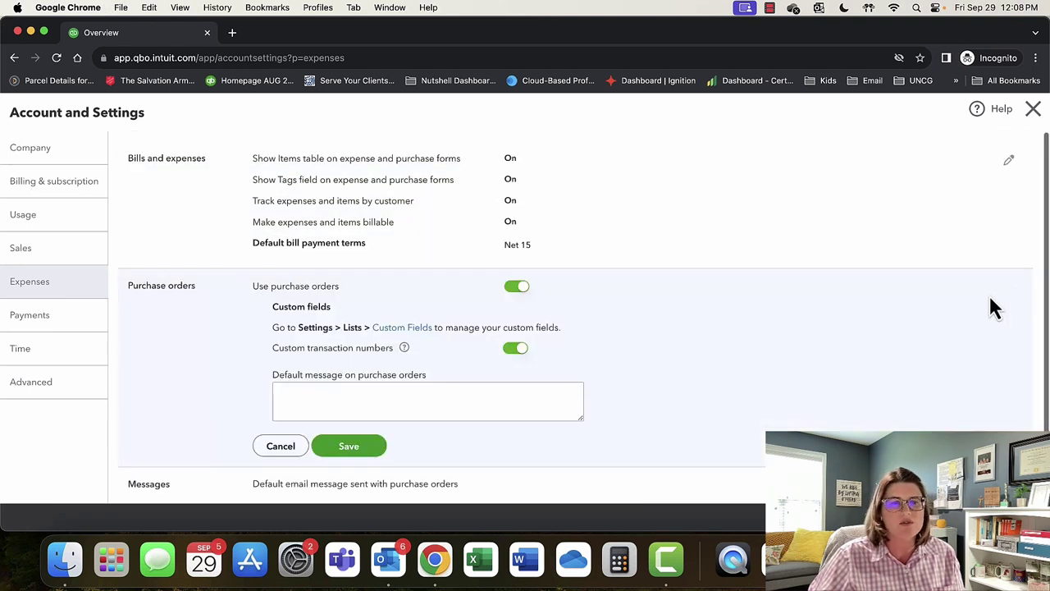
scroll(768, 369, down, 1)
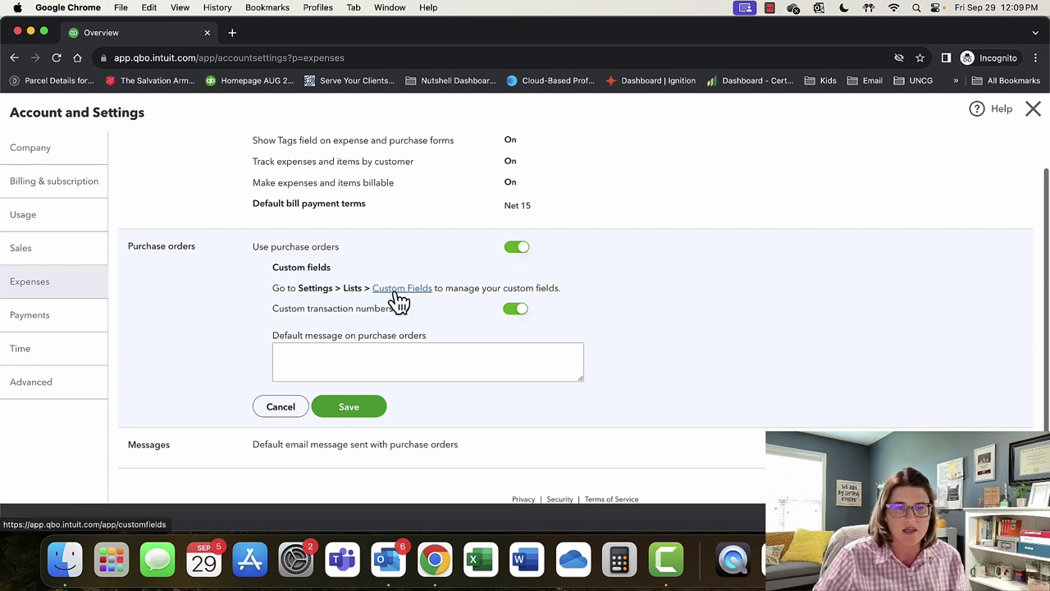
click(494, 370)
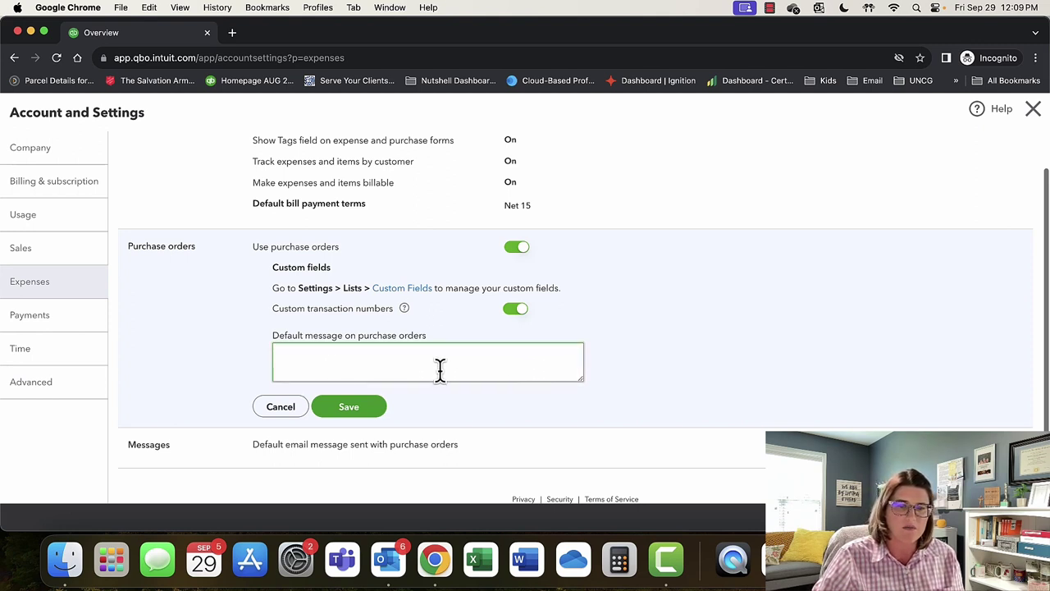
click(367, 407)
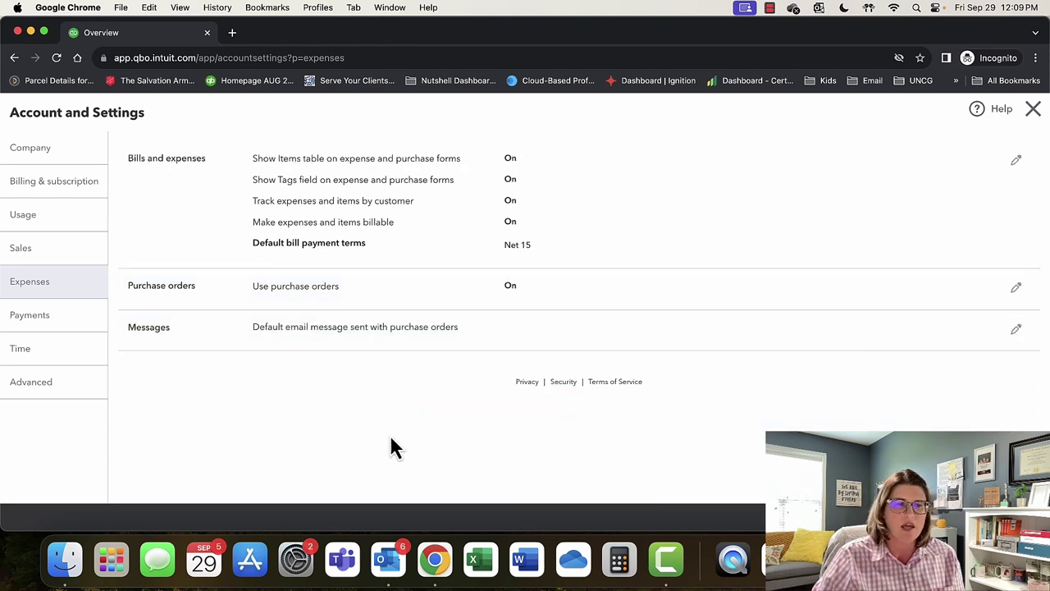
click(1017, 331)
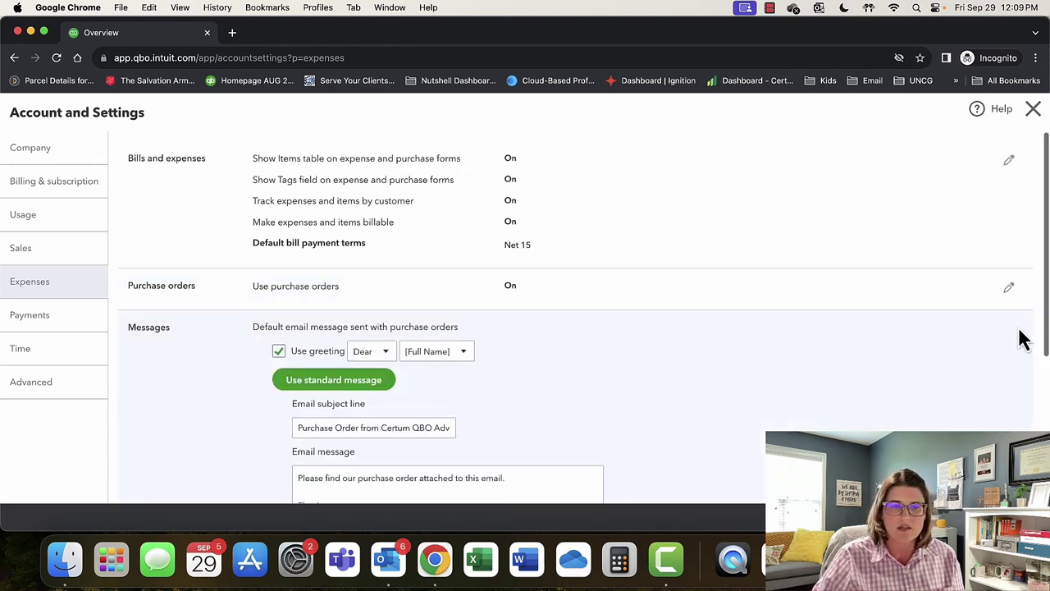
scroll(867, 428, down, 5)
scroll(861, 415, up, 3)
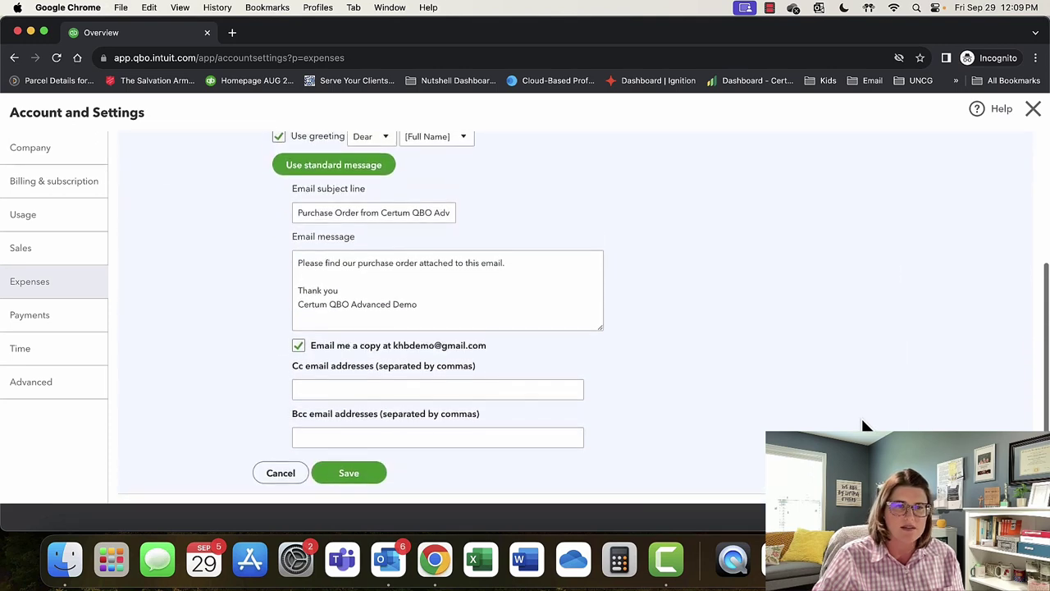
scroll(860, 416, down, 3)
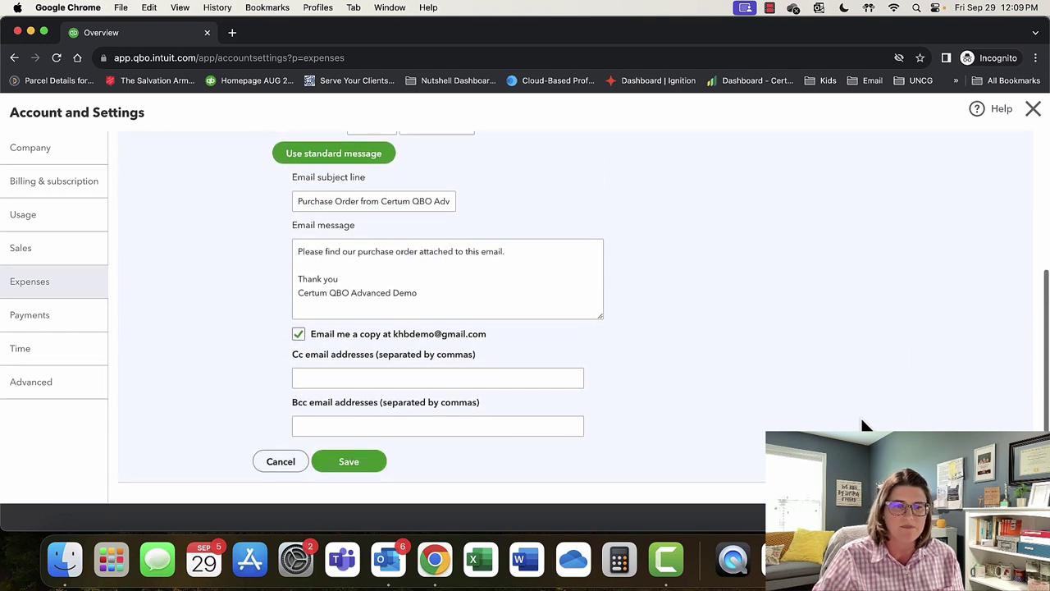
scroll(861, 415, down, 1)
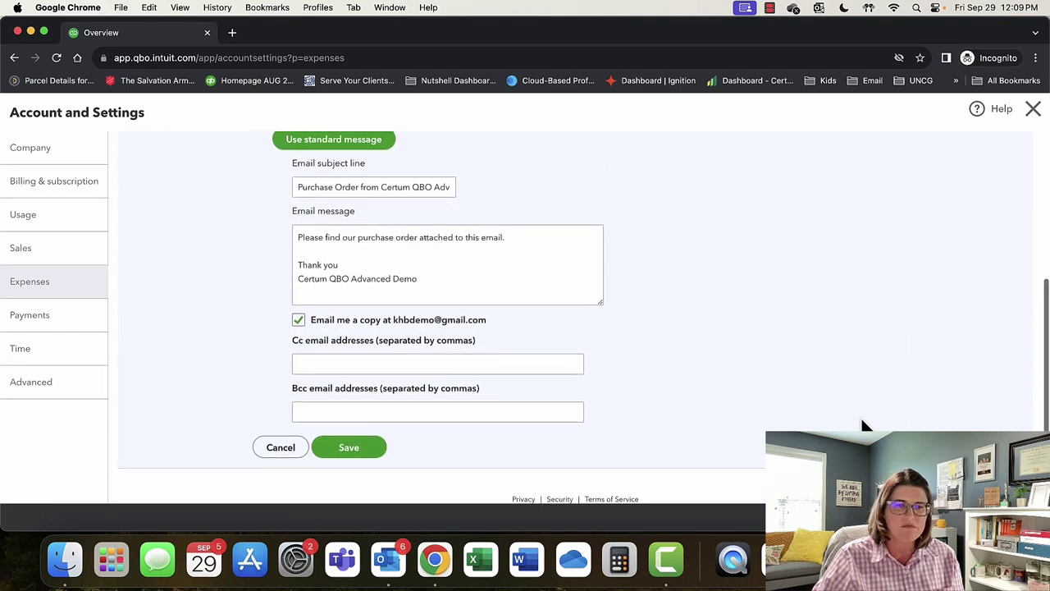
click(374, 453)
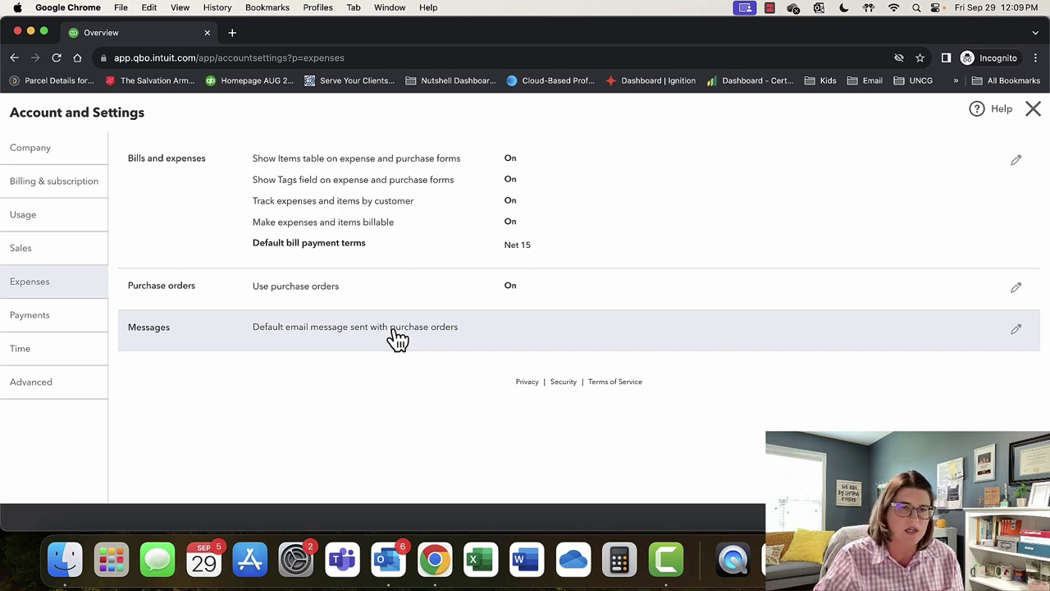
click(392, 329)
scroll(560, 433, down, 5)
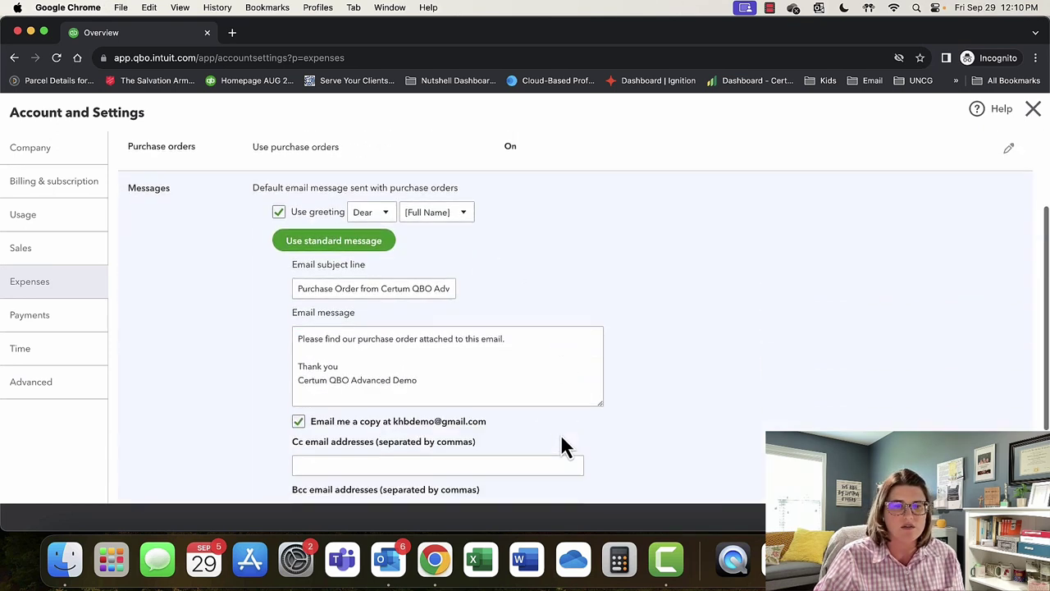
drag(495, 375, 293, 312)
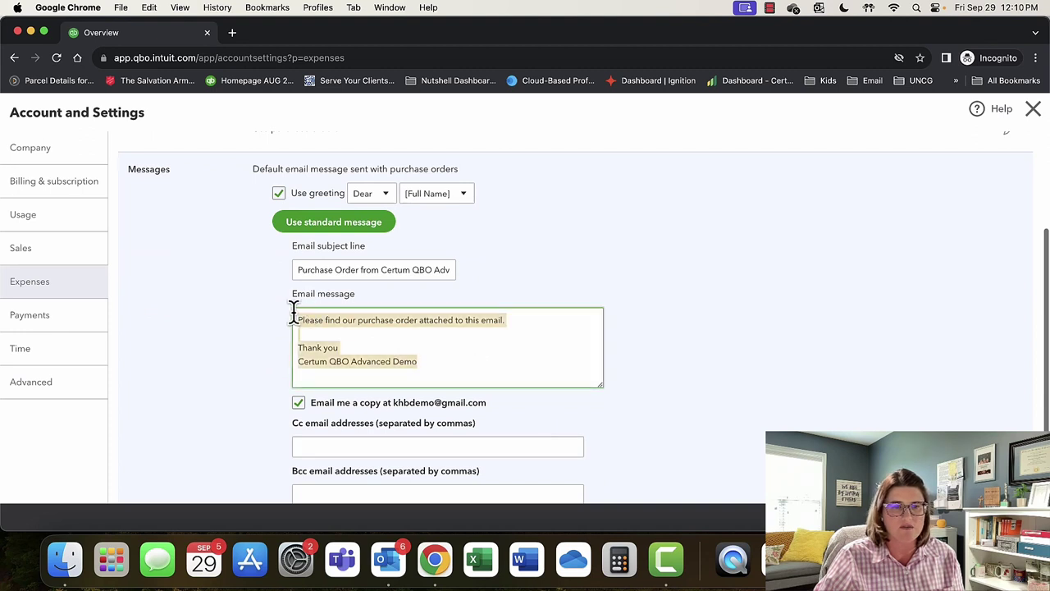
scroll(722, 394, down, 3)
click(348, 447)
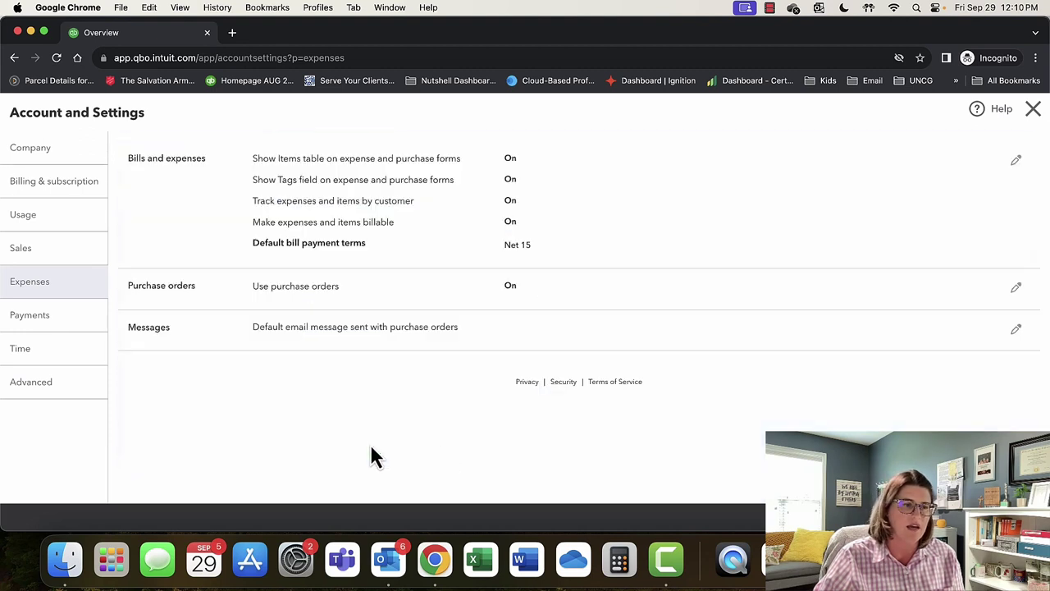
Move through Payments to the Time settings: 5 team members, weeks starting Monday.
click(71, 317)
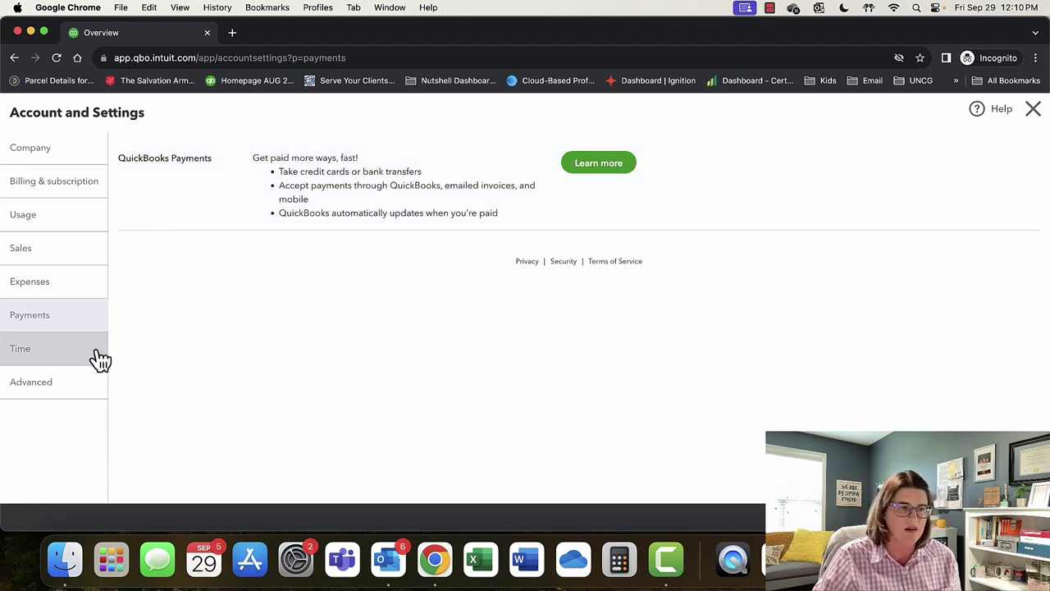
click(82, 361)
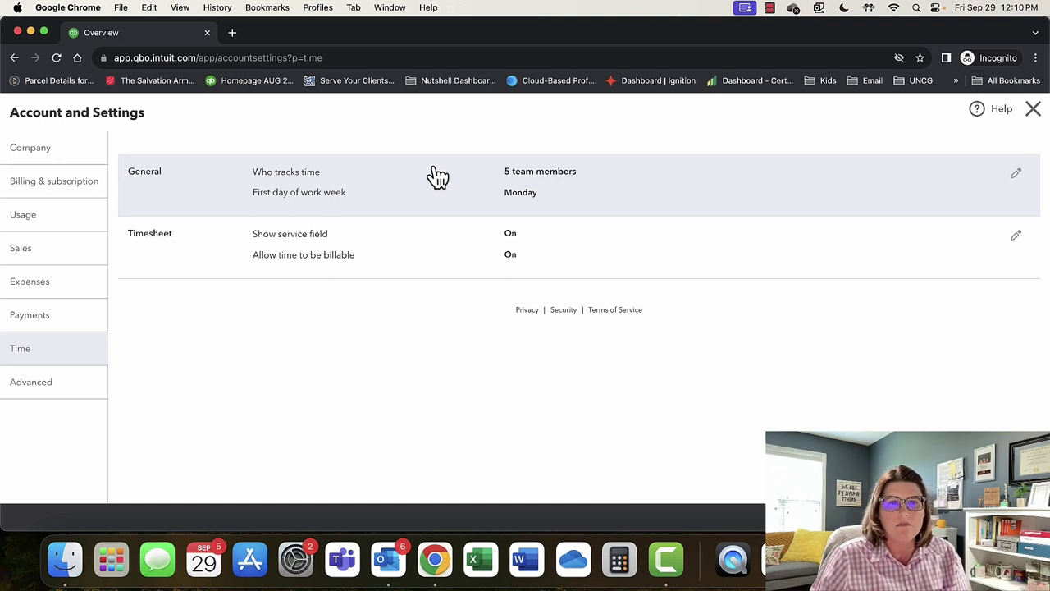
Review the general Time settings and the list of team members who track time.
click(1015, 174)
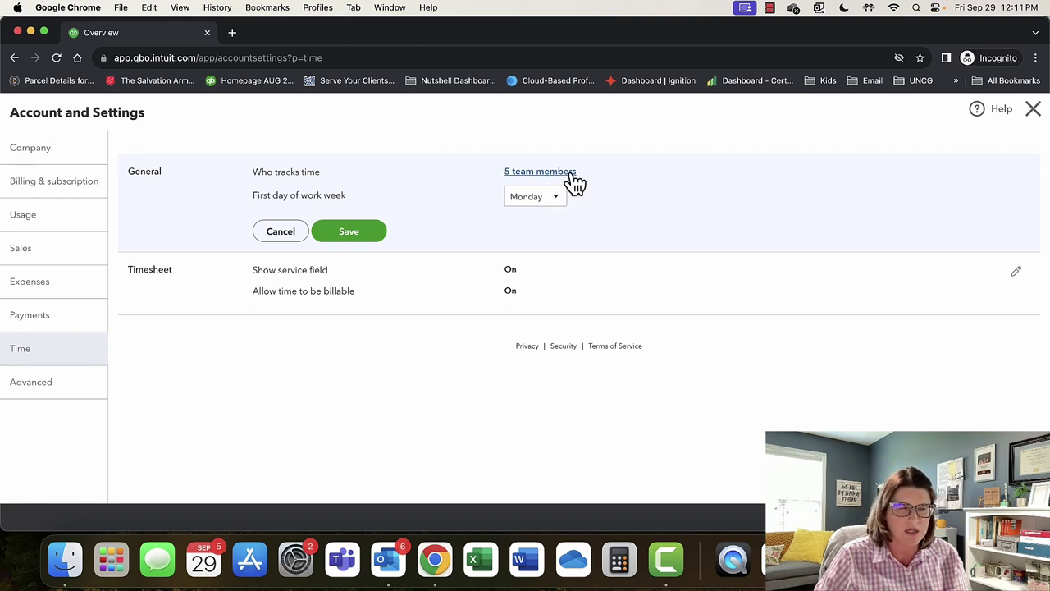
click(573, 174)
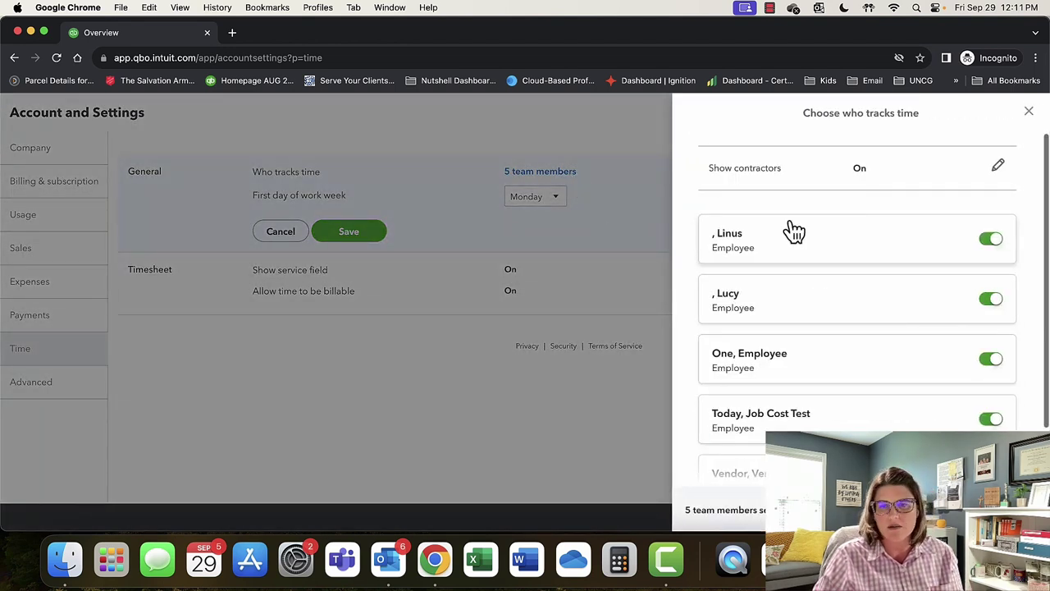
scroll(799, 240, down, 2)
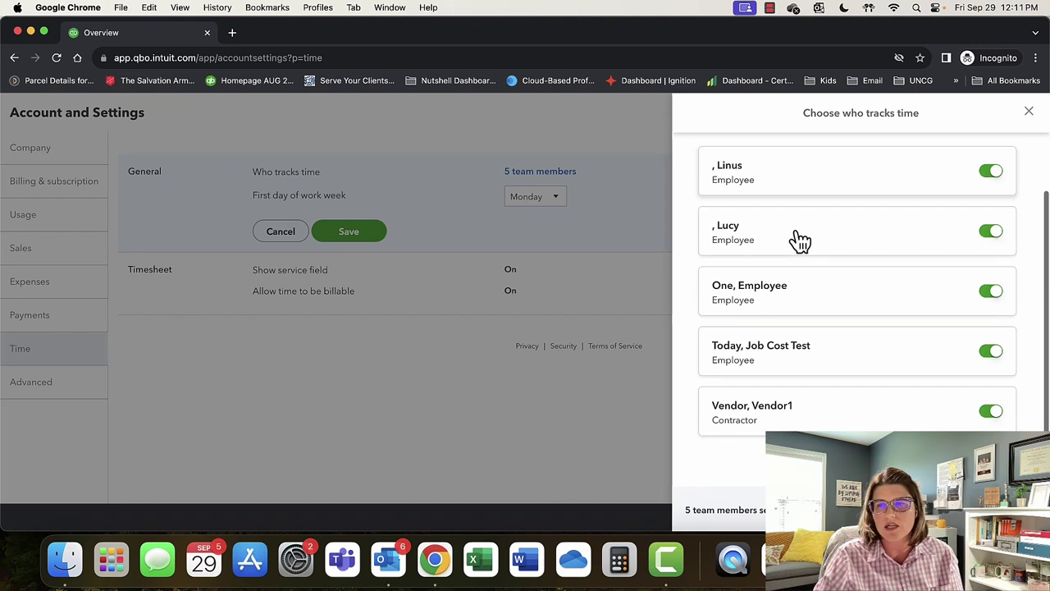
scroll(800, 239, up, 2)
scroll(795, 240, down, 2)
scroll(793, 239, up, 2)
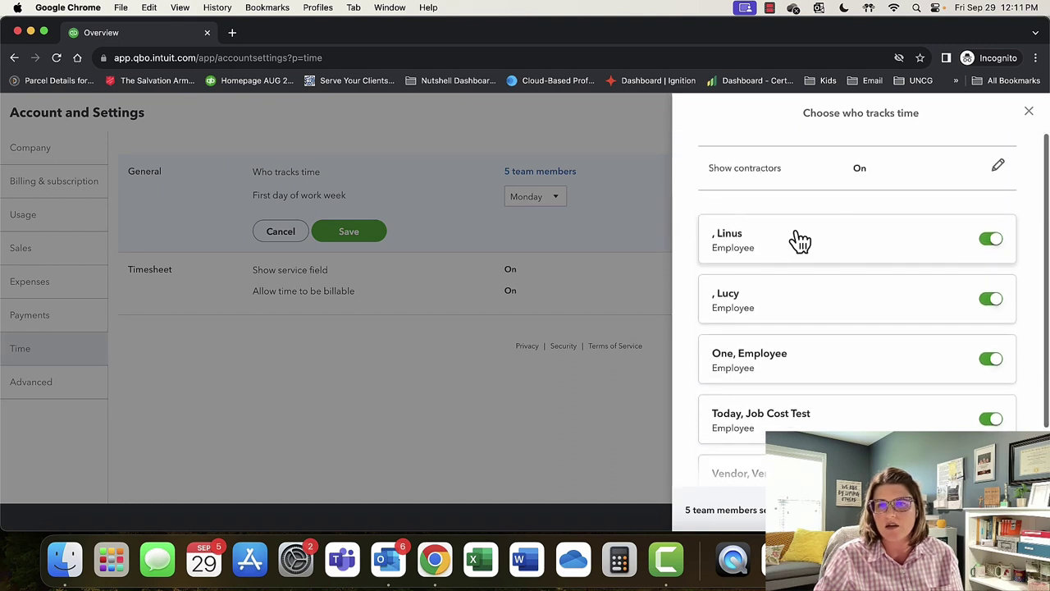
click(1027, 113)
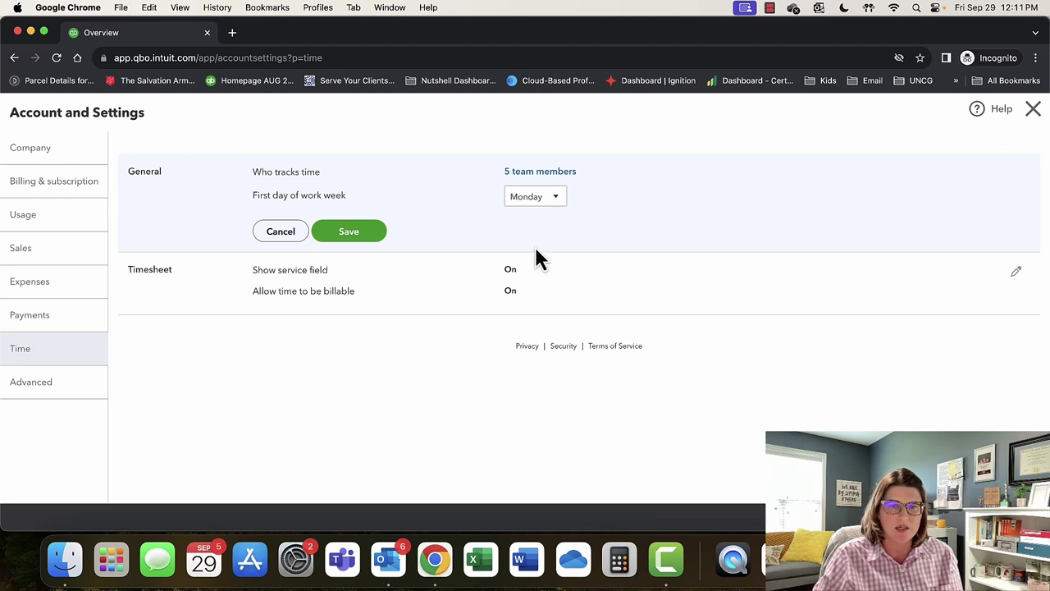
Review the Timesheet settings, leave them unchanged, and move to Advanced settings.
click(1017, 280)
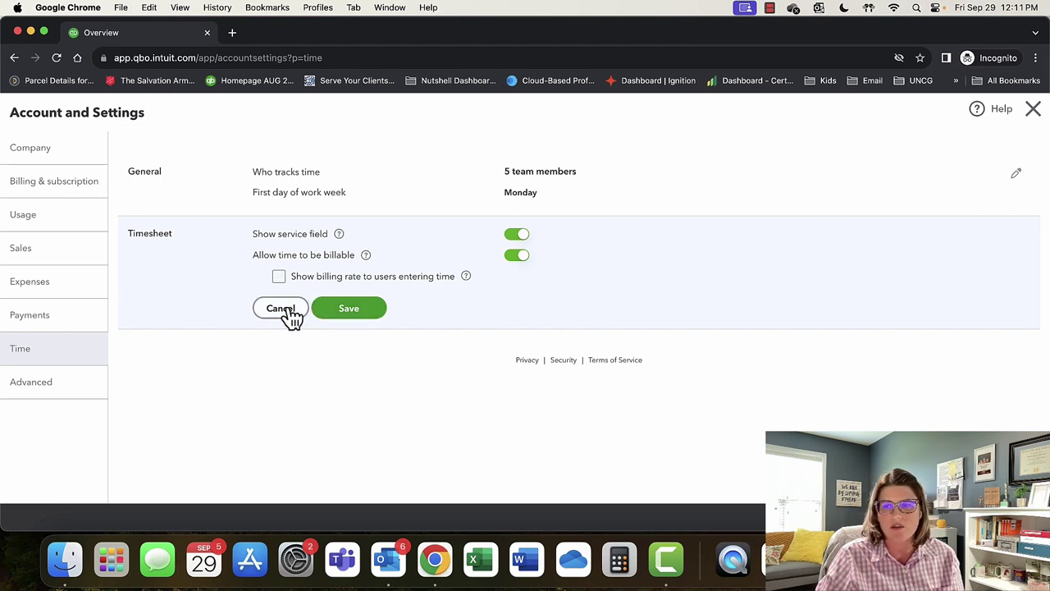
click(349, 309)
click(73, 382)
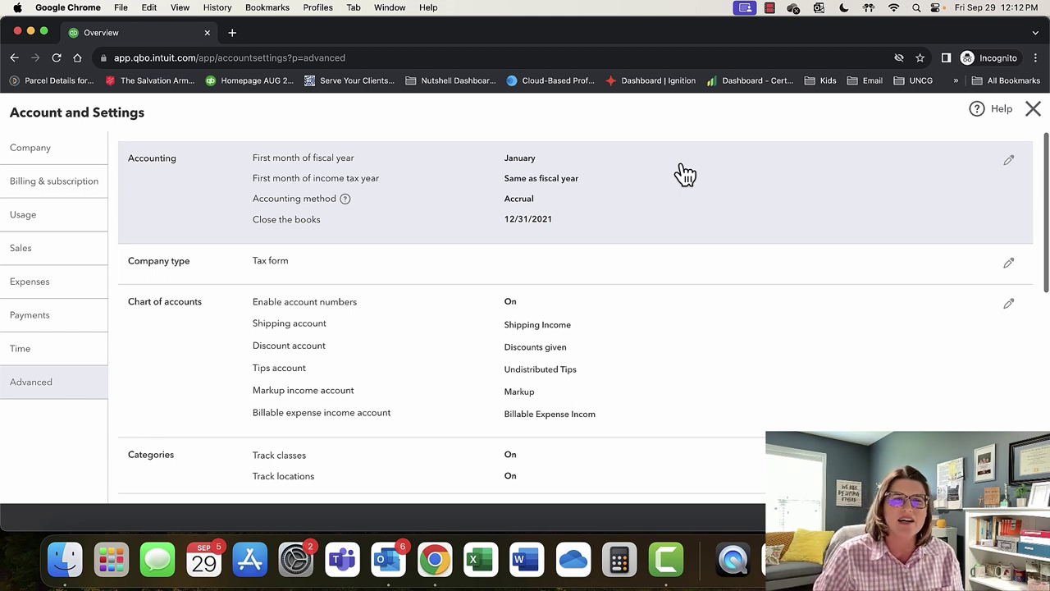
Open the Accounting section to view fiscal year, accounting method and close-the-books options.
click(1009, 160)
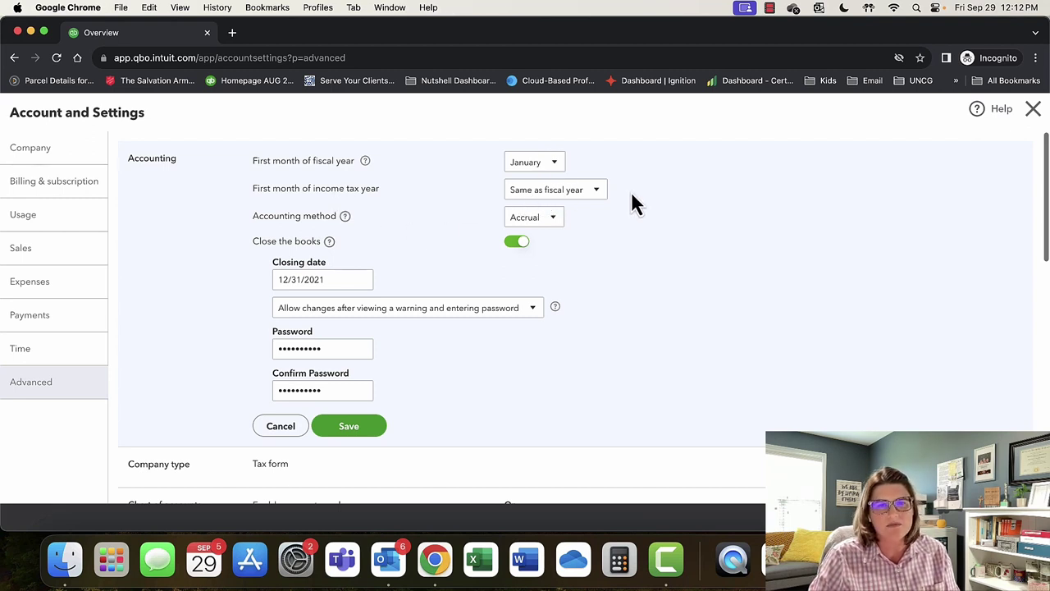
scroll(631, 192, down, 1)
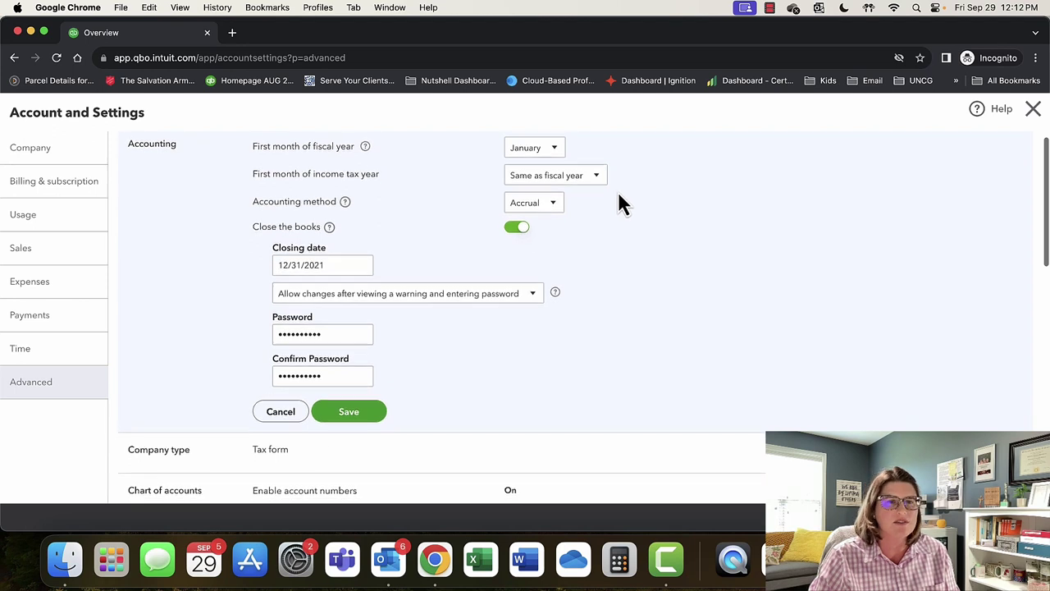
scroll(607, 201, down, 2)
click(542, 189)
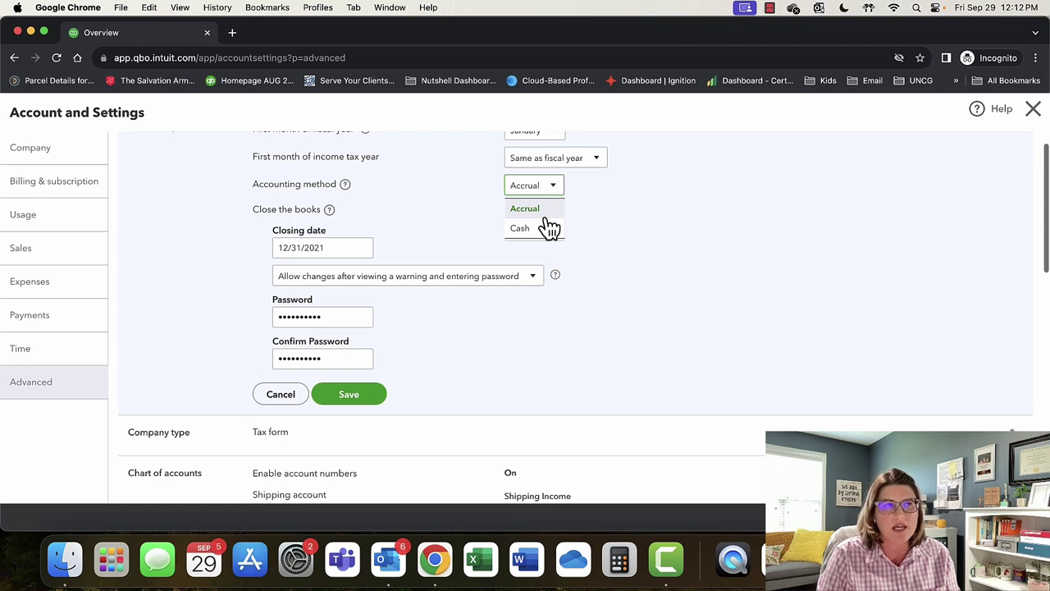
click(694, 284)
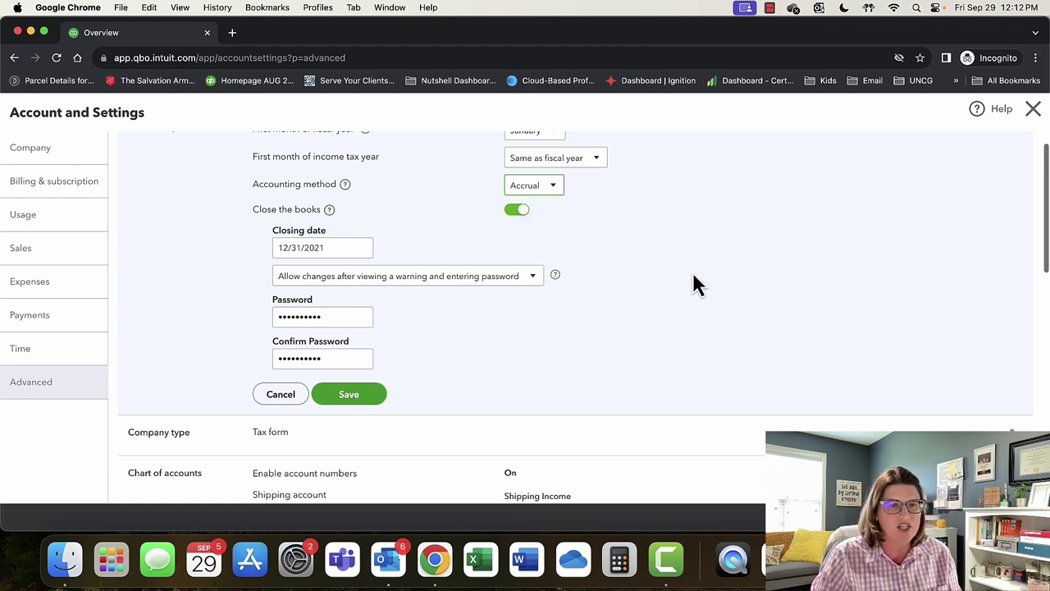
click(519, 197)
click(644, 211)
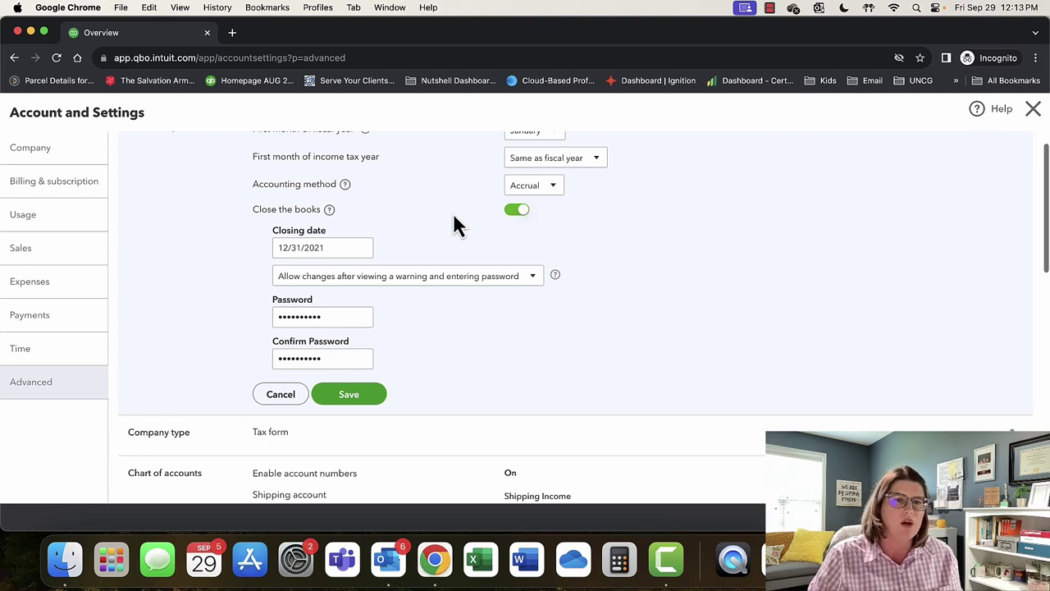
click(457, 280)
Keep the warning-and-password closing-date permission, check the password field, and discard Accounting edits.
click(458, 281)
click(459, 281)
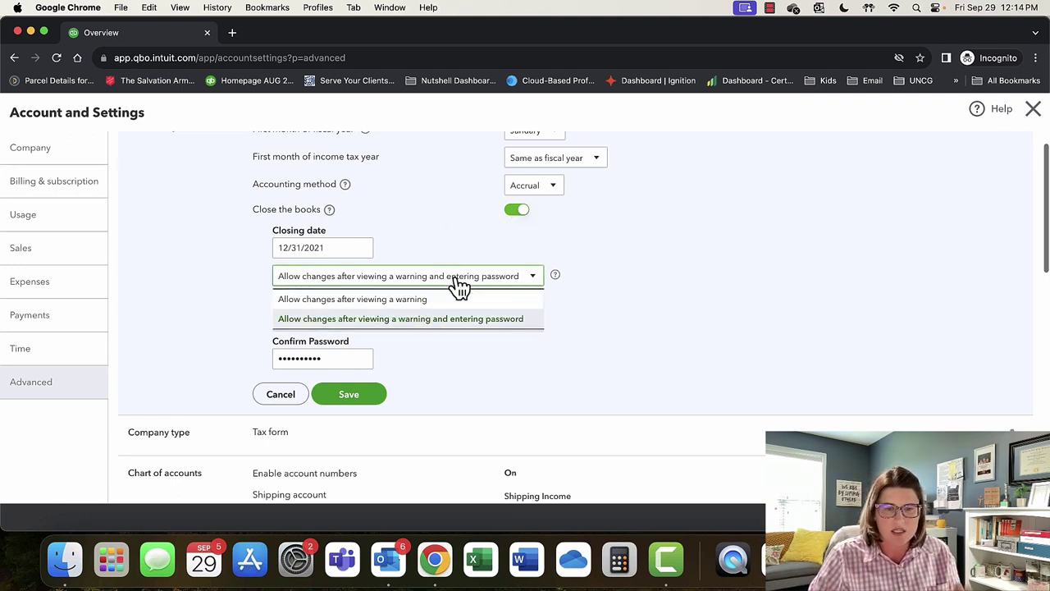
click(459, 280)
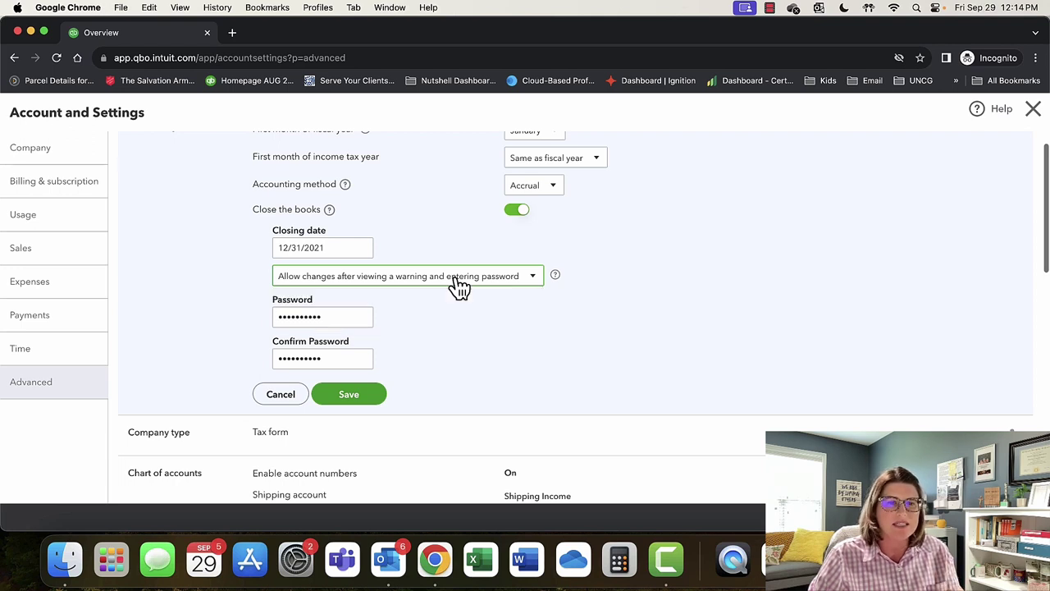
click(458, 281)
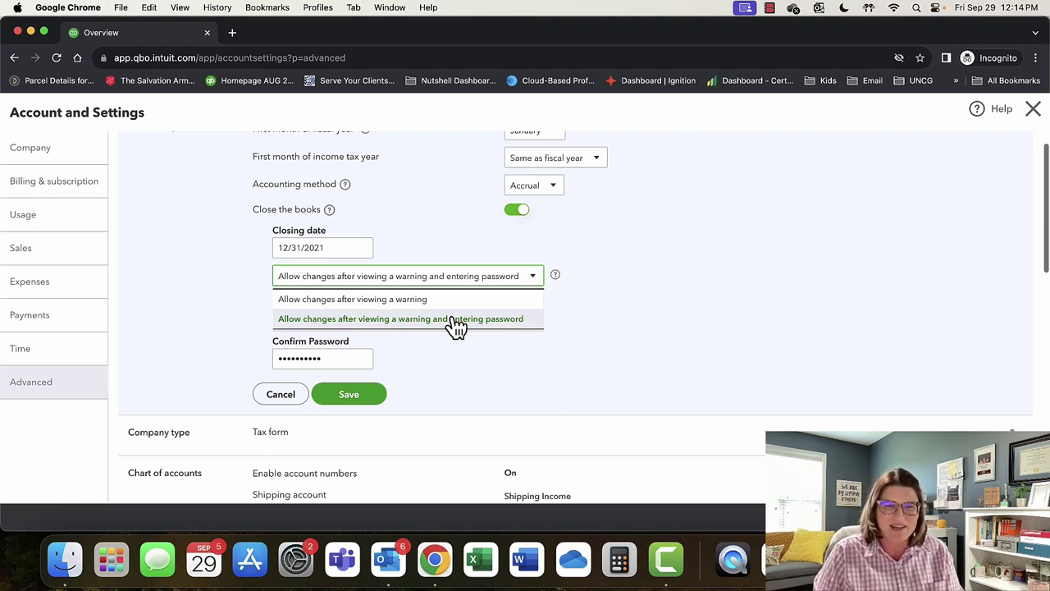
click(531, 319)
double_click(326, 316)
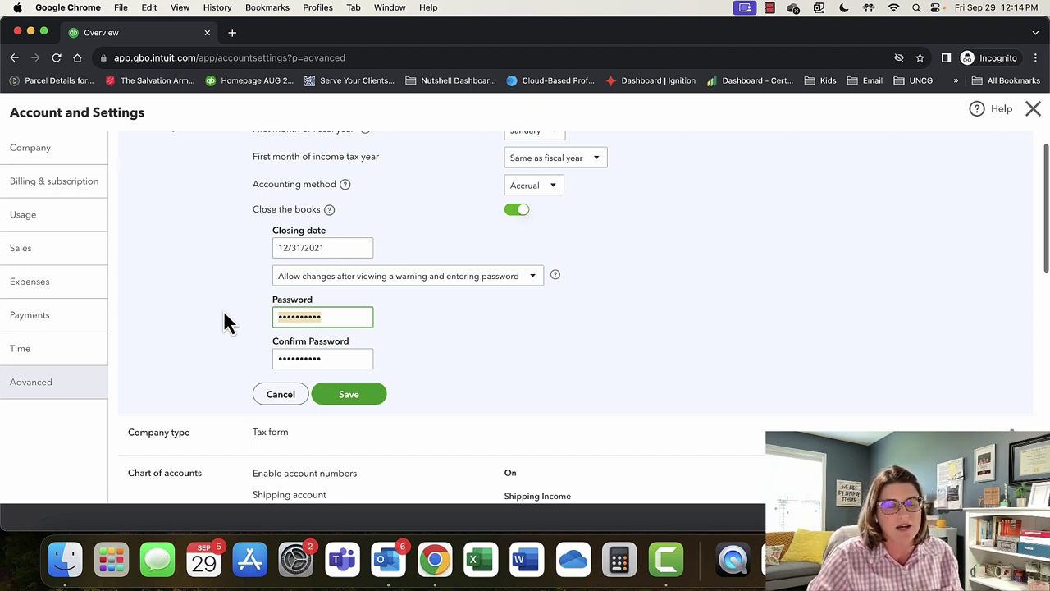
click(278, 397)
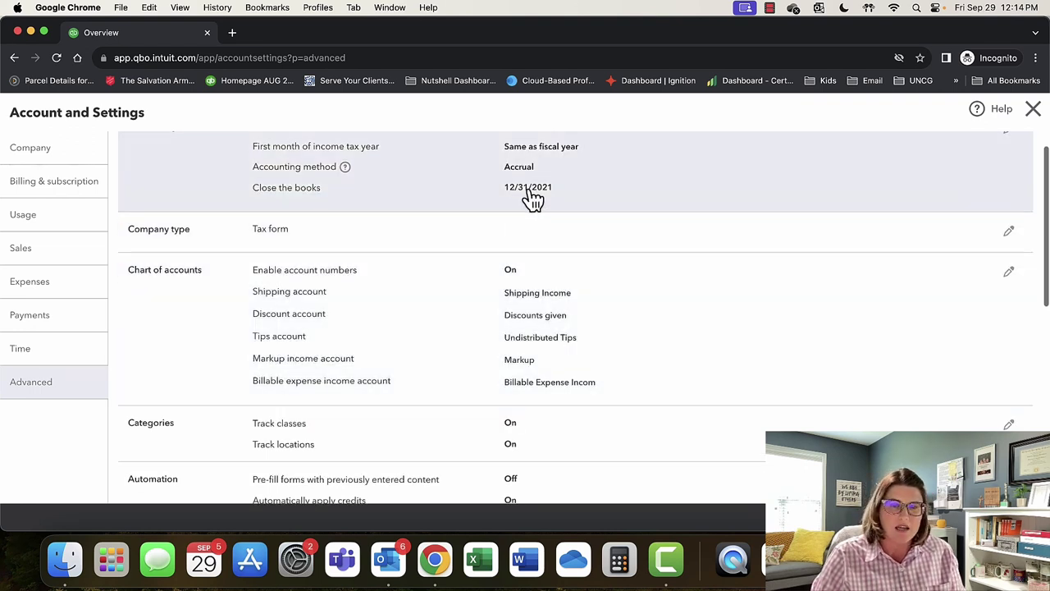
Save the company type as Sole proprietor (Form 1040) and save the Chart of accounts settings.
click(1008, 230)
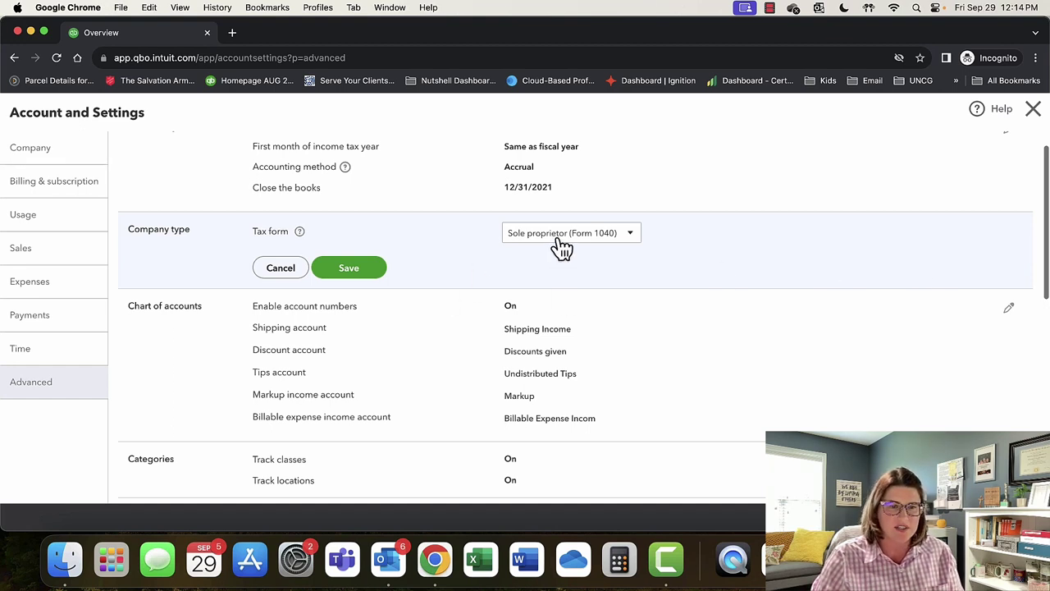
click(373, 270)
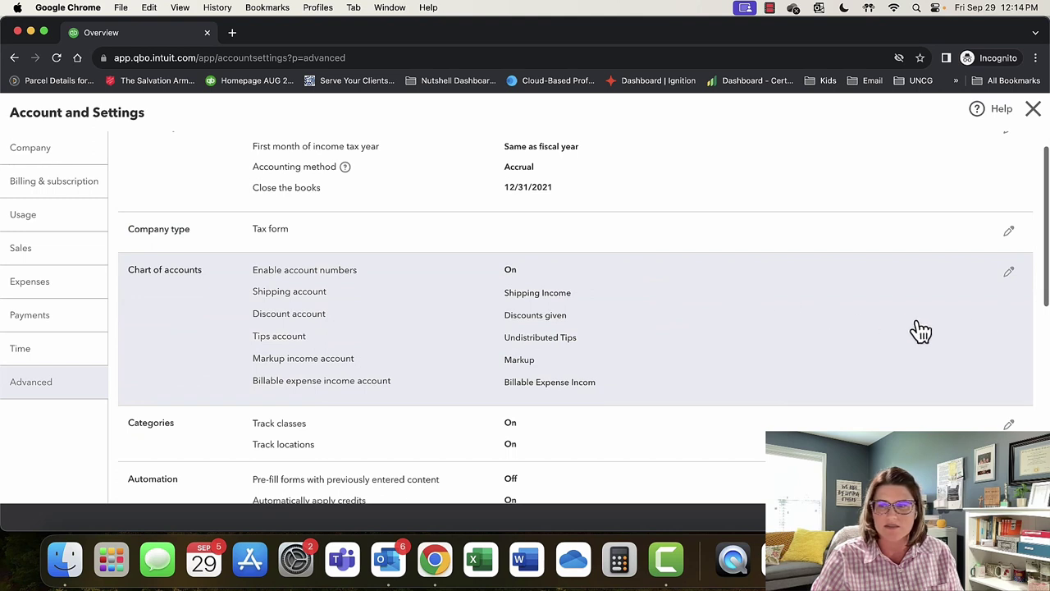
click(1009, 277)
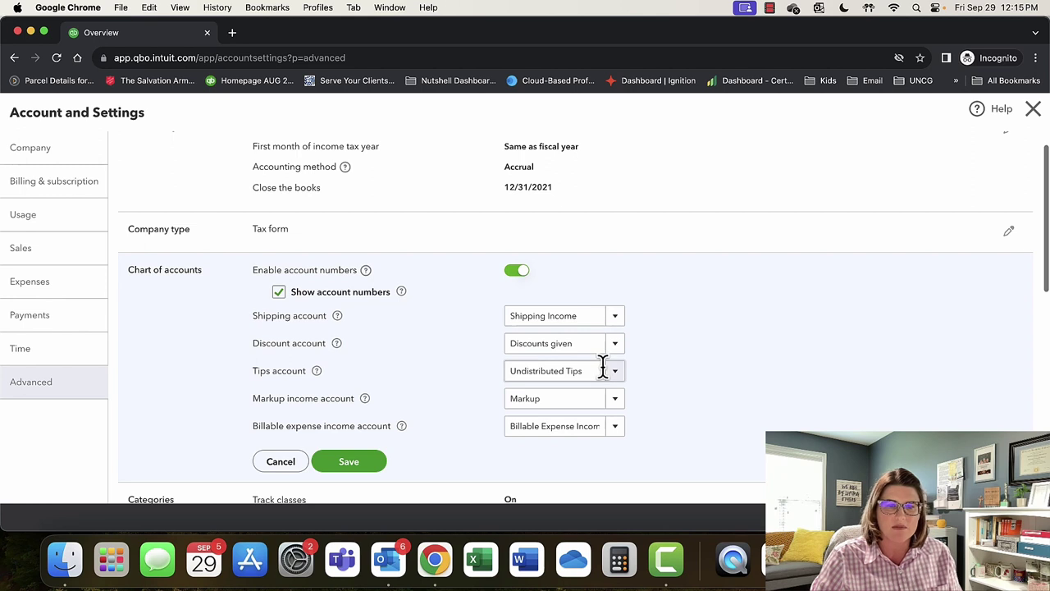
scroll(711, 354, down, 1)
scroll(707, 351, down, 1)
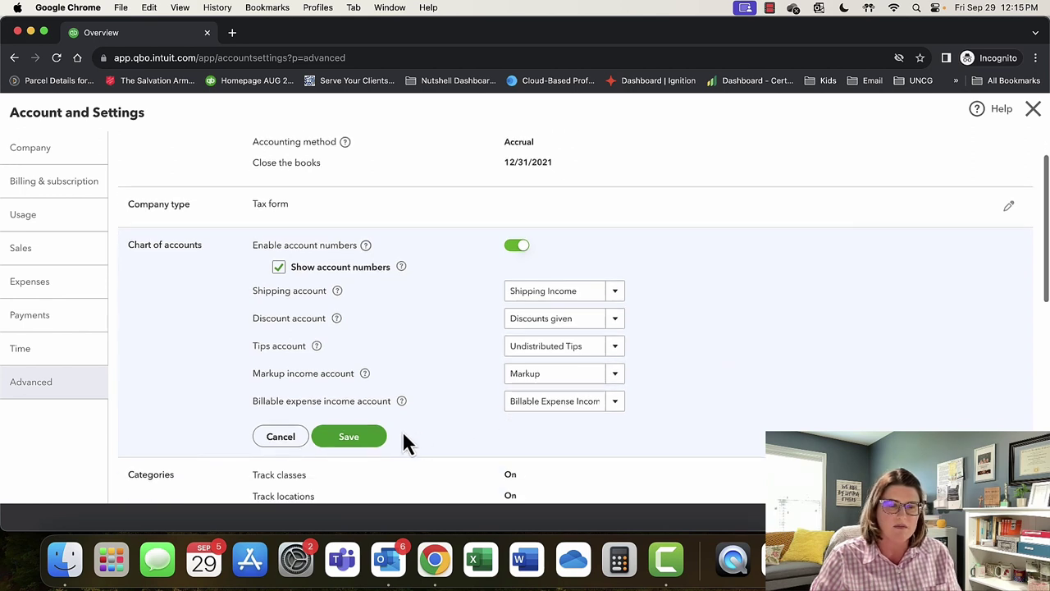
click(366, 441)
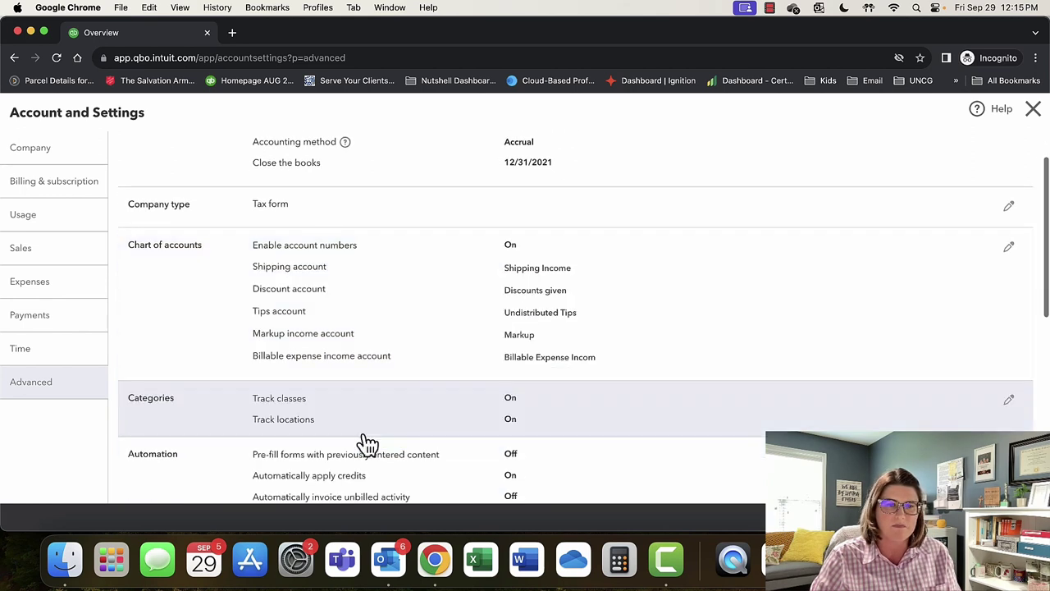
Open the Categories section to view class and location tracking settings.
scroll(646, 293, down, 5)
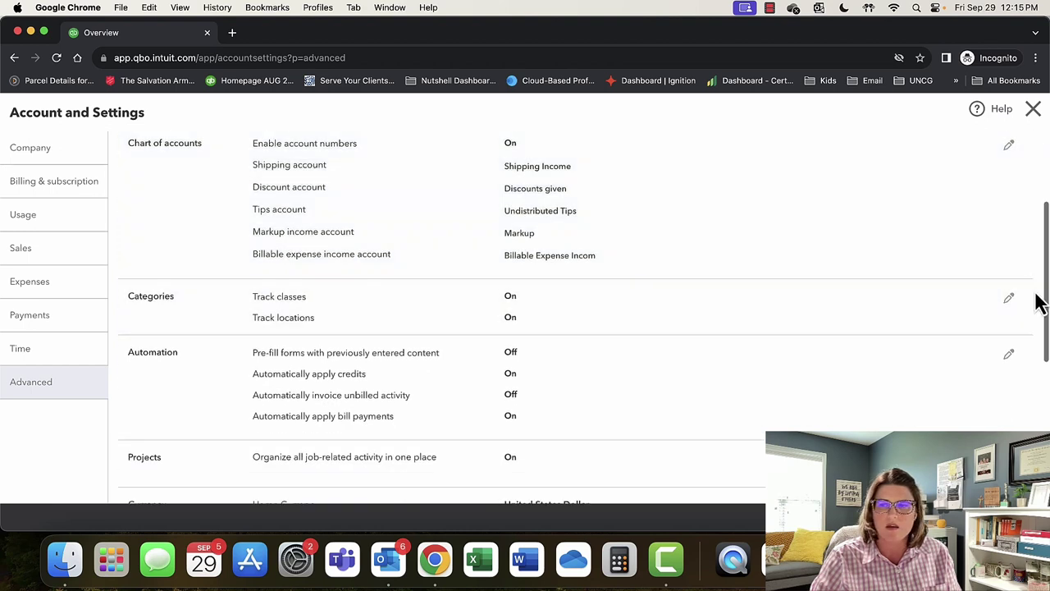
click(1012, 301)
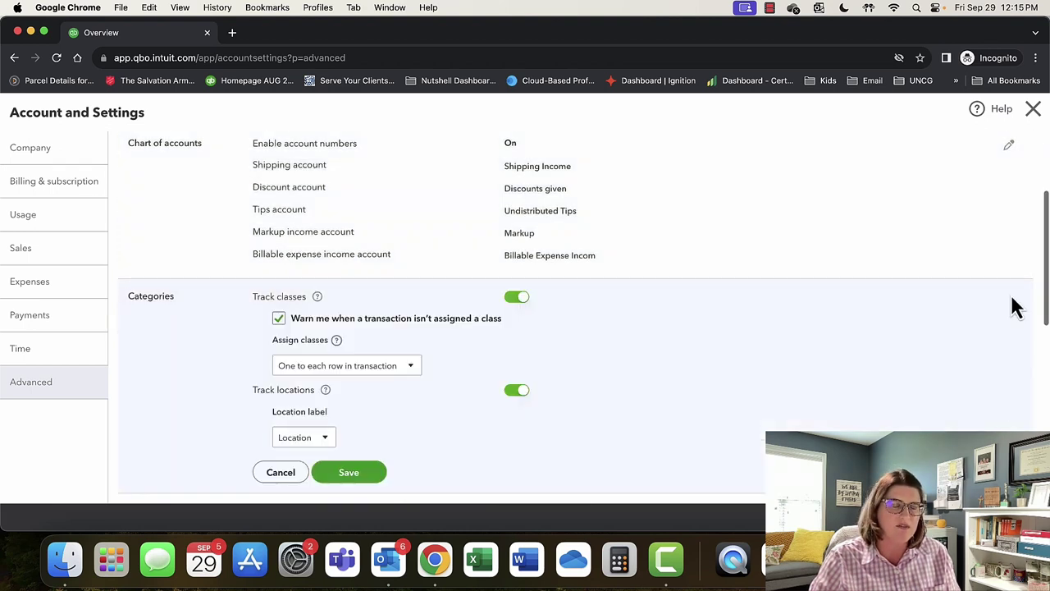
scroll(777, 306, down, 3)
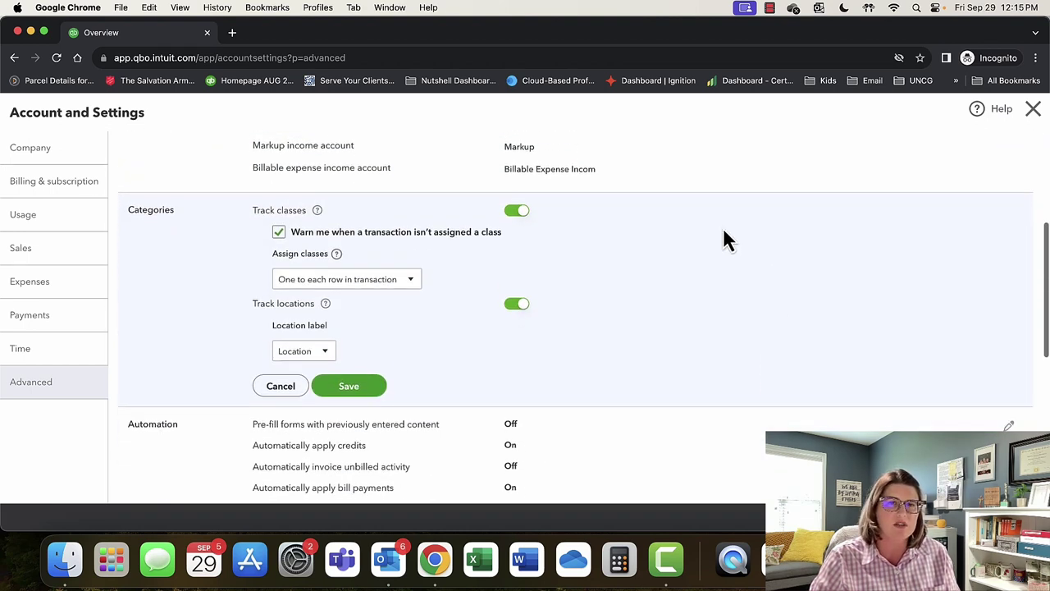
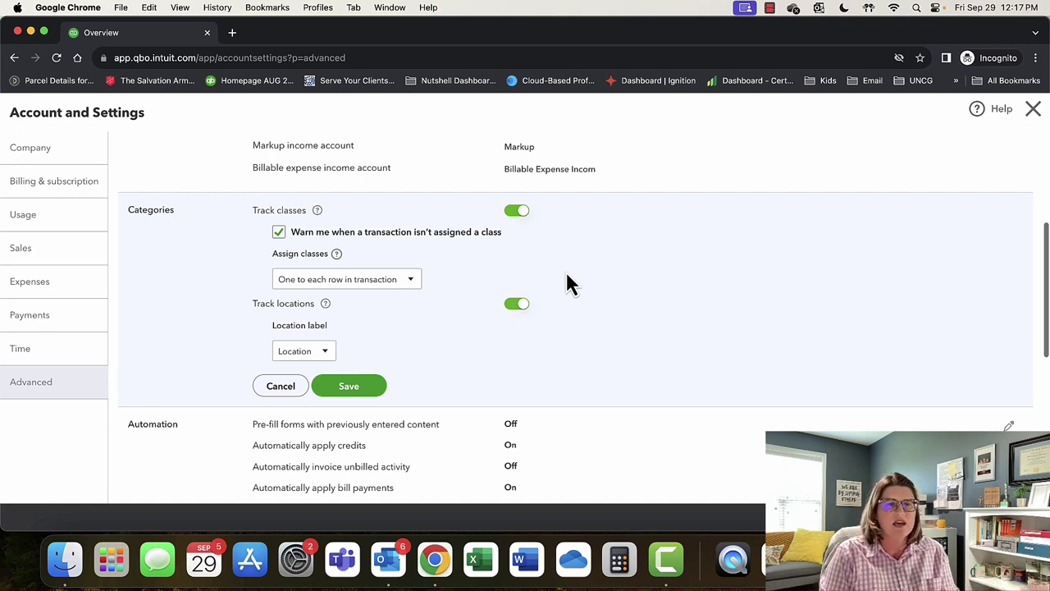
Keep the location label as Location and save the Categories settings with class and location tracking On.
click(325, 356)
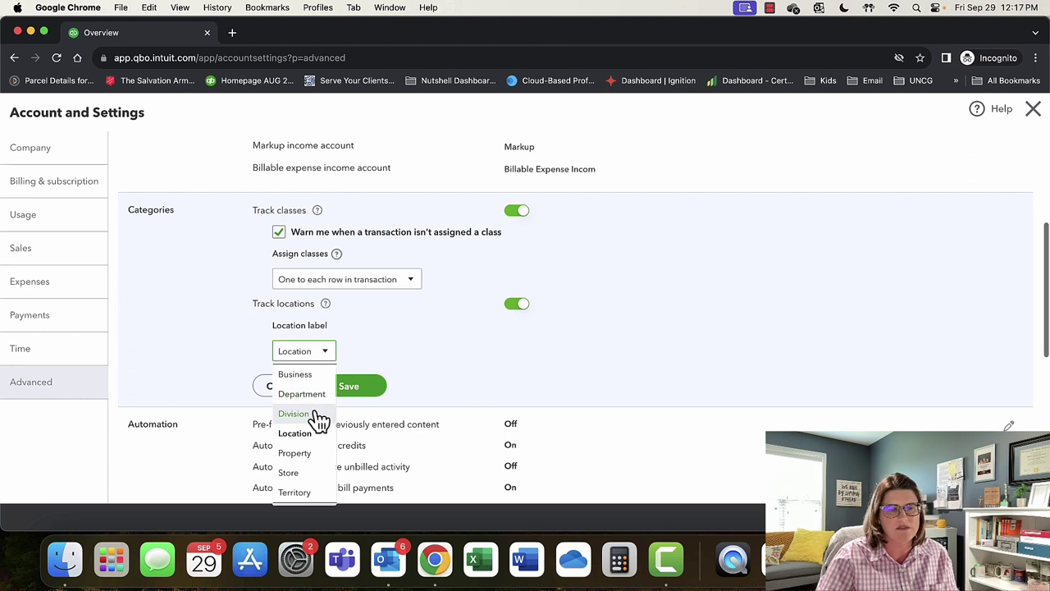
click(440, 339)
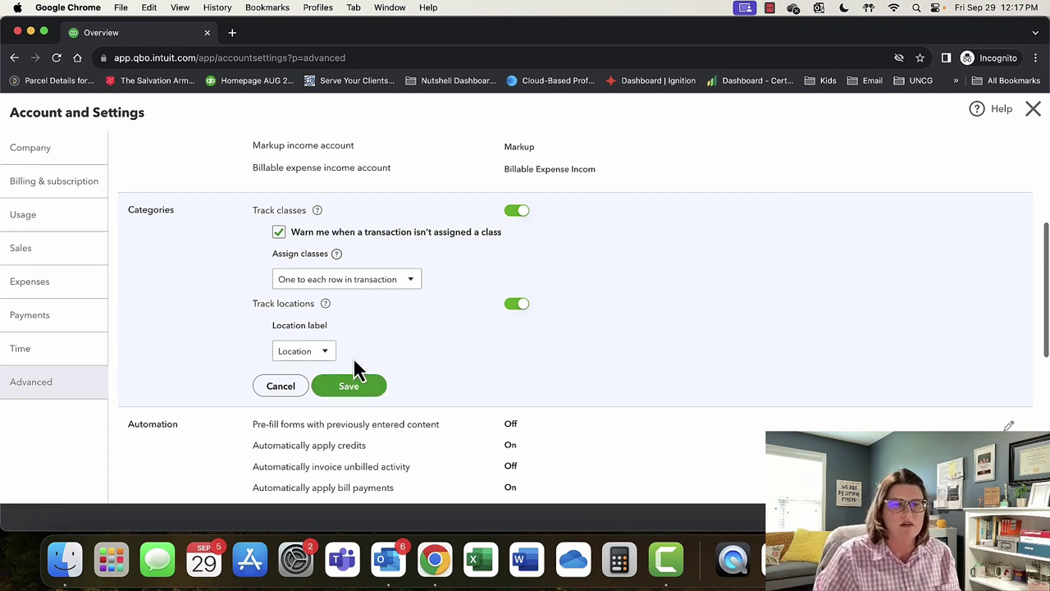
click(356, 387)
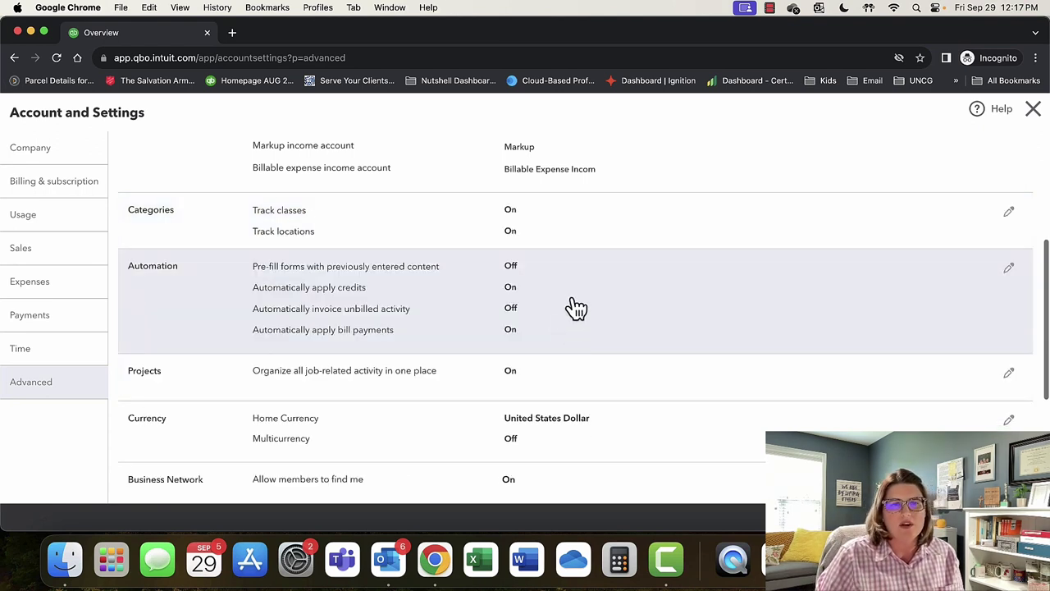
Turn on Pre-fill forms with previously entered content in Automation and save.
scroll(569, 307, down, 1)
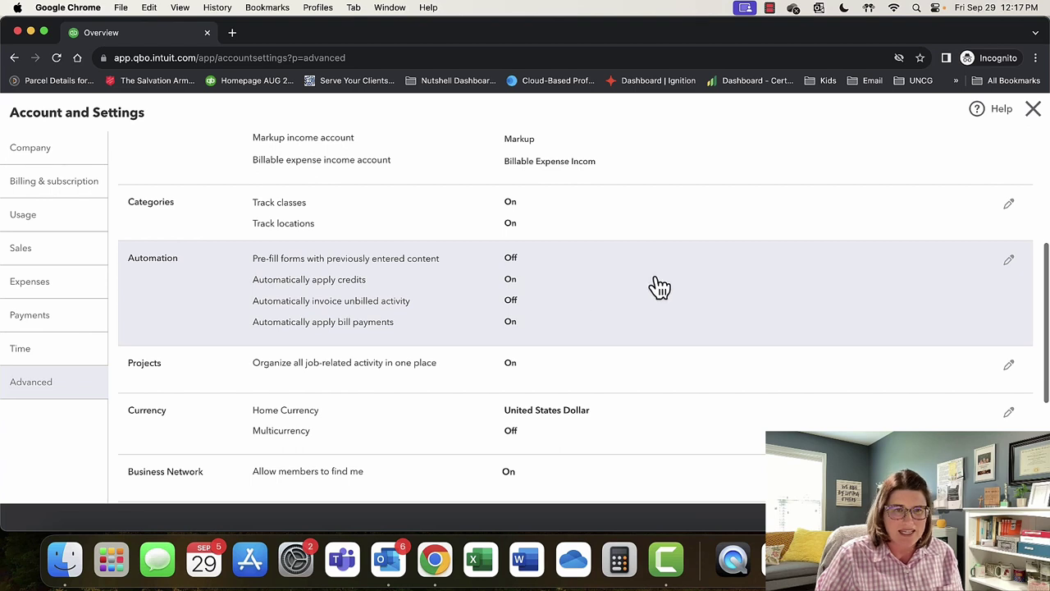
click(1008, 260)
scroll(788, 324, down, 1)
scroll(731, 336, down, 1)
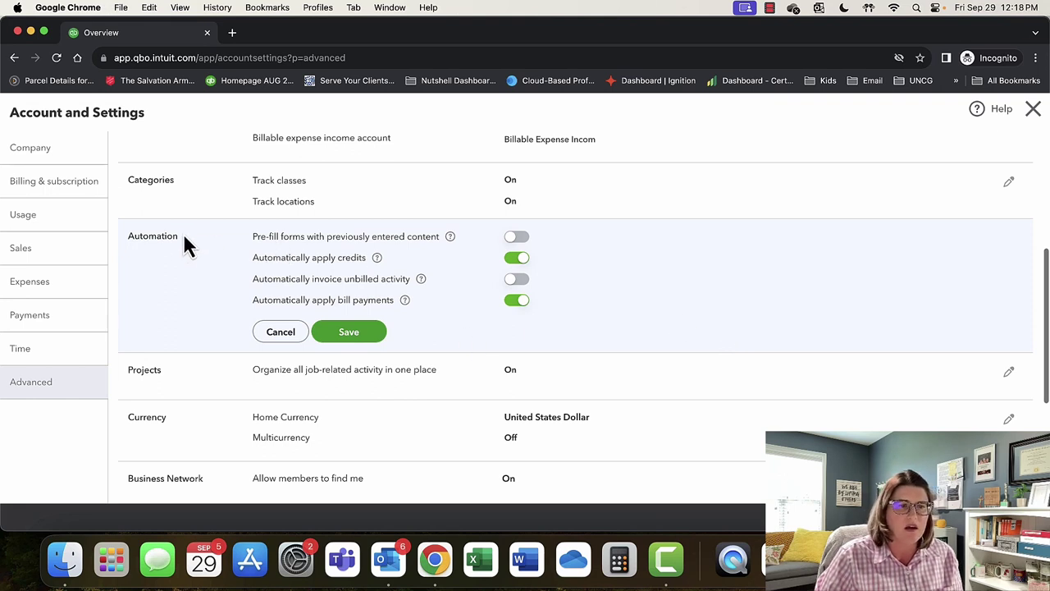
click(514, 238)
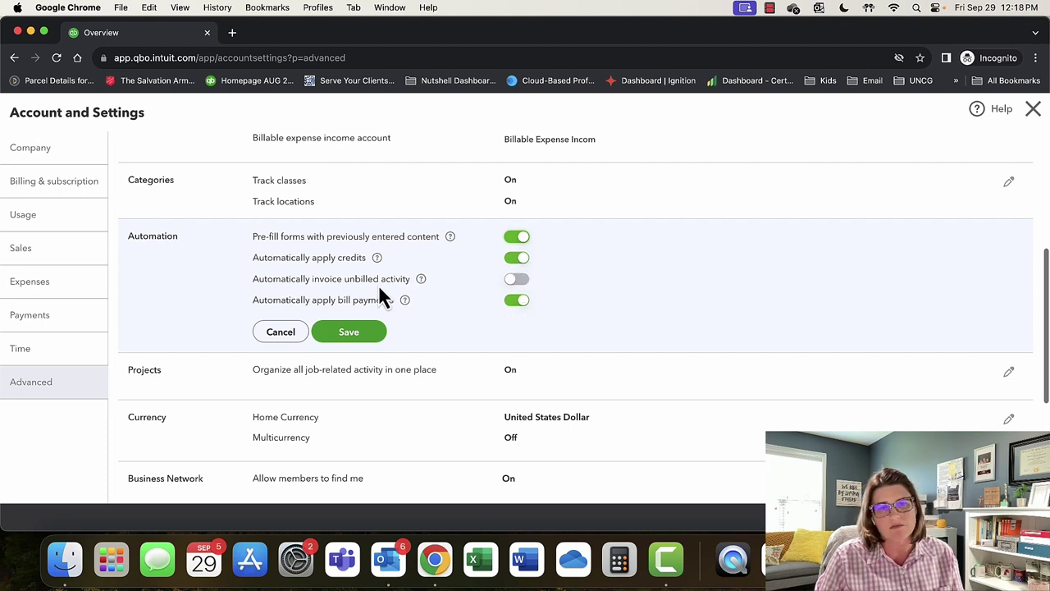
click(352, 331)
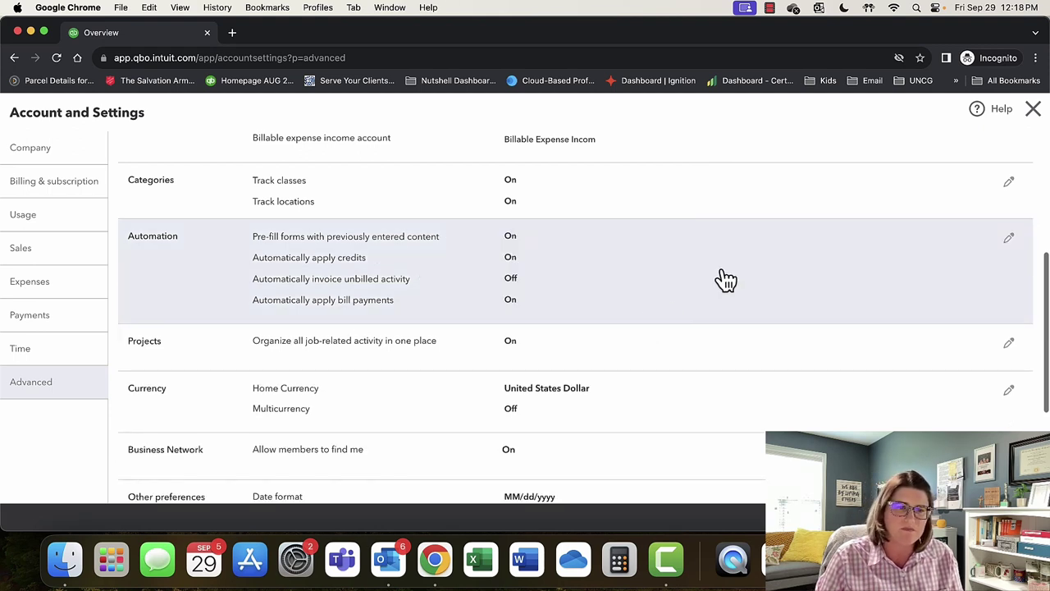
scroll(719, 279, down, 2)
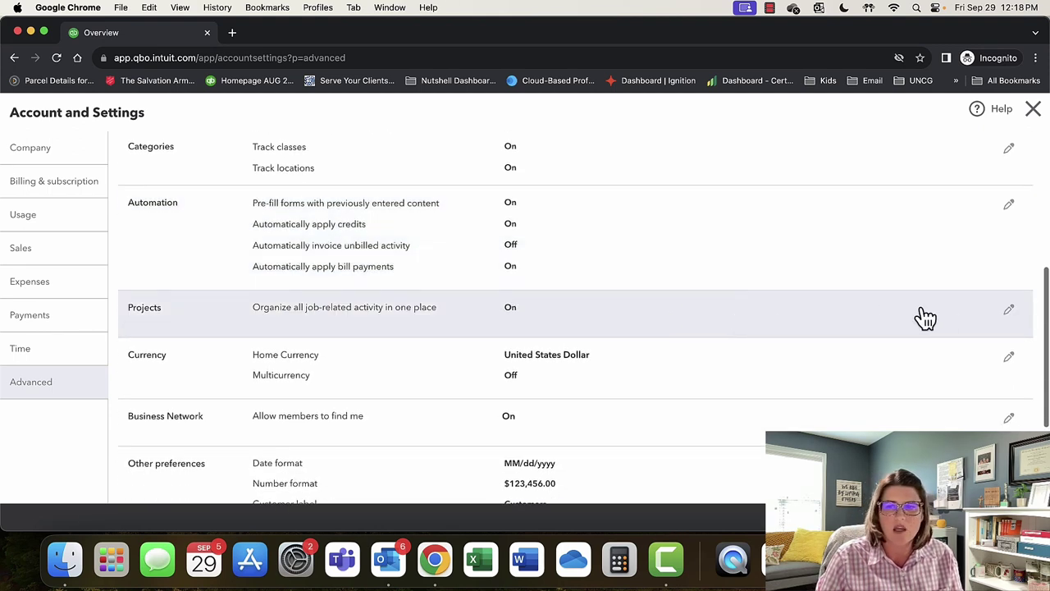
click(1009, 311)
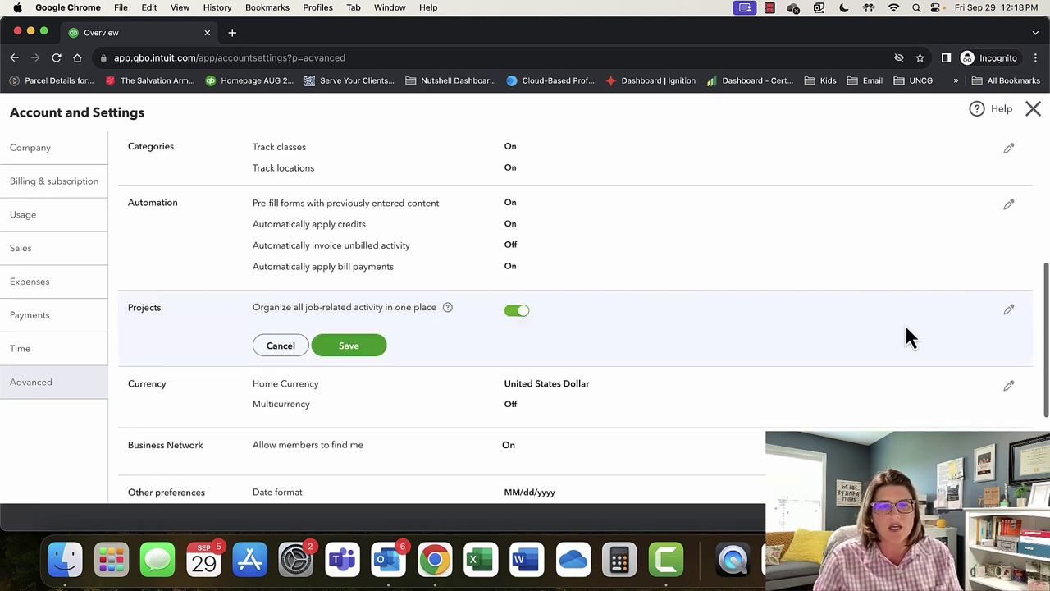
click(449, 308)
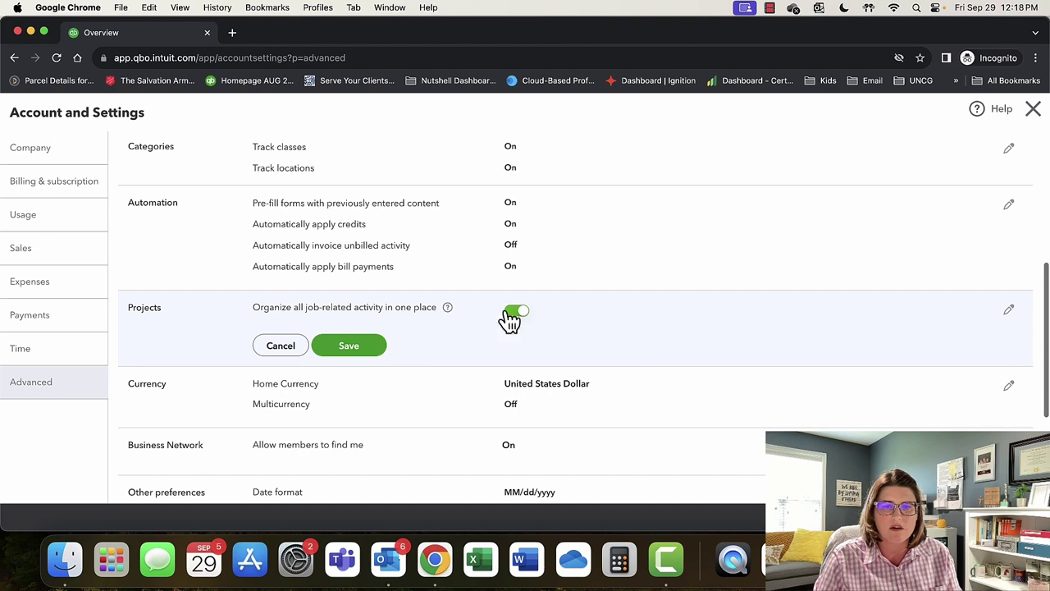
click(509, 318)
click(520, 320)
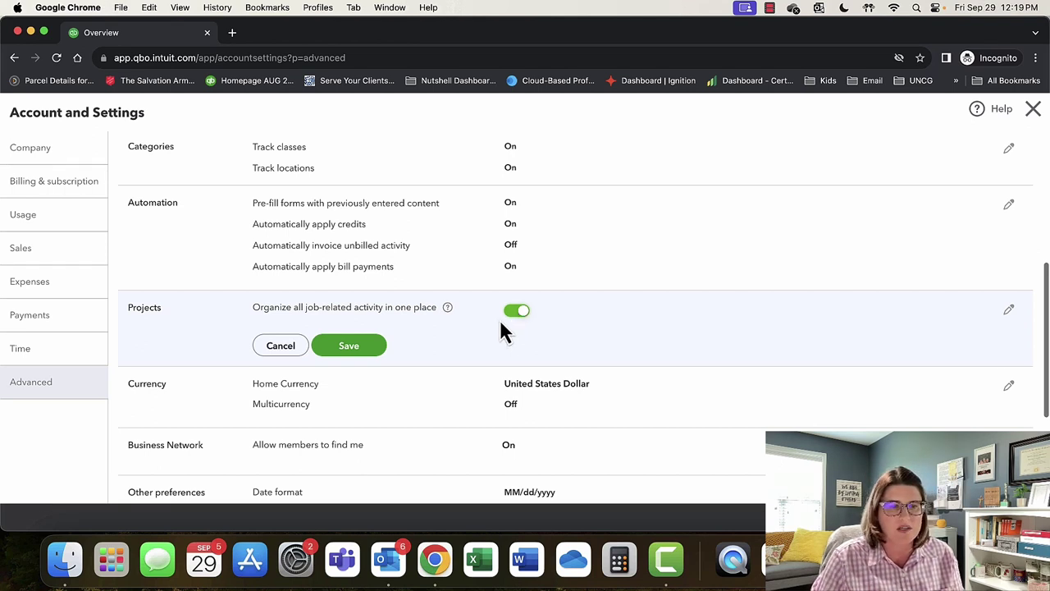
click(369, 353)
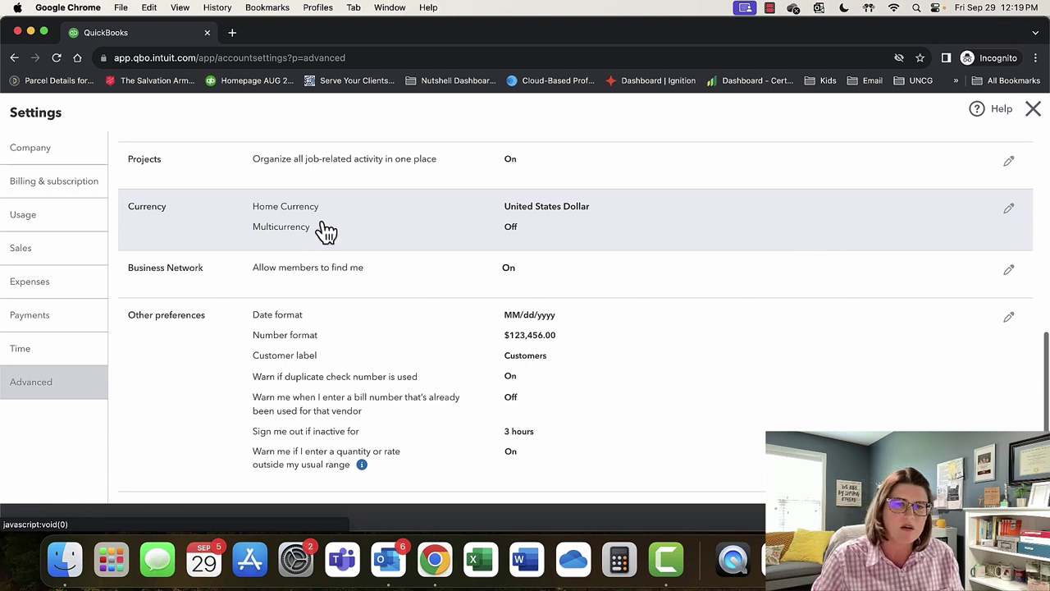
Check the Currency settings and leave them without changes.
click(1010, 209)
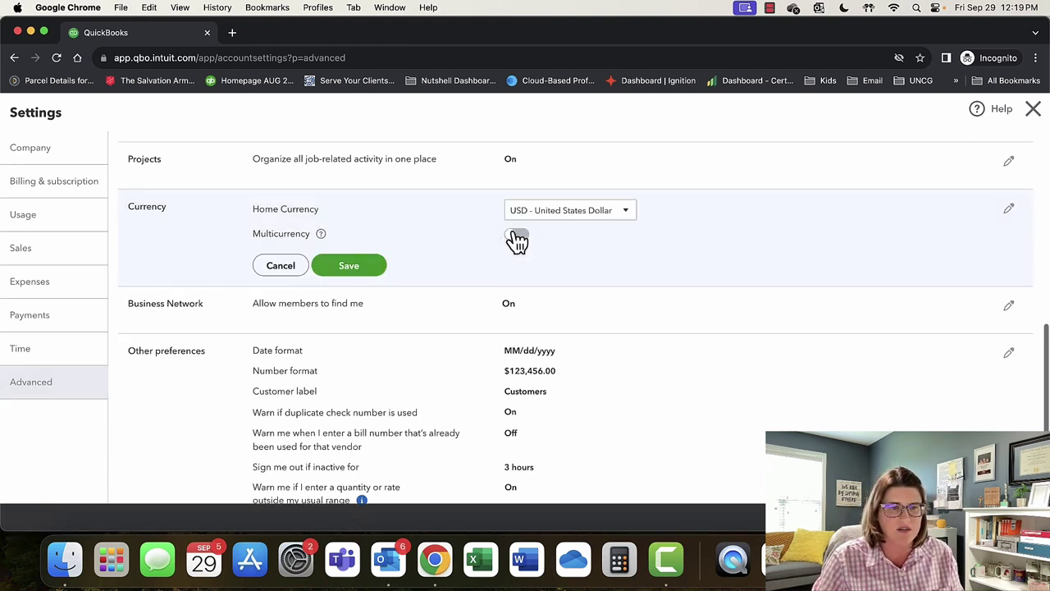
click(279, 265)
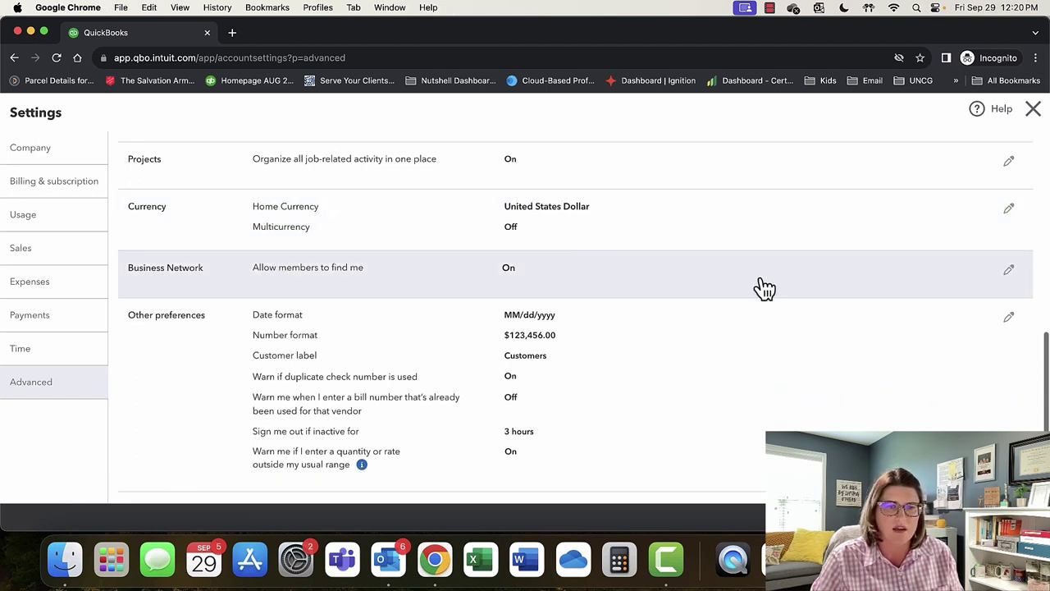
scroll(761, 288, down, 1)
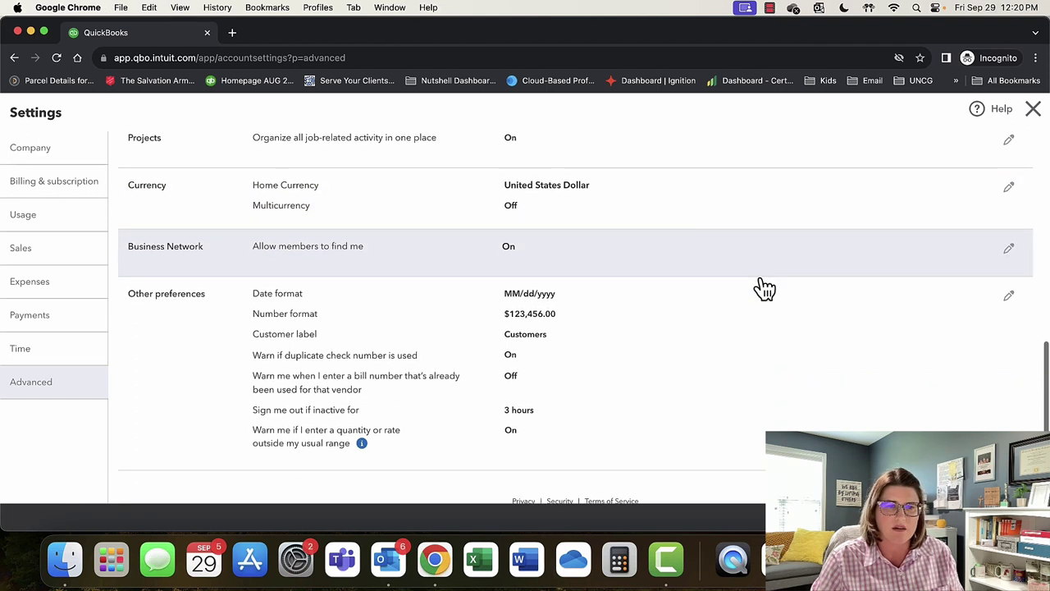
Switch off Allow members to find me in Business Network, then save and confirm.
click(1009, 250)
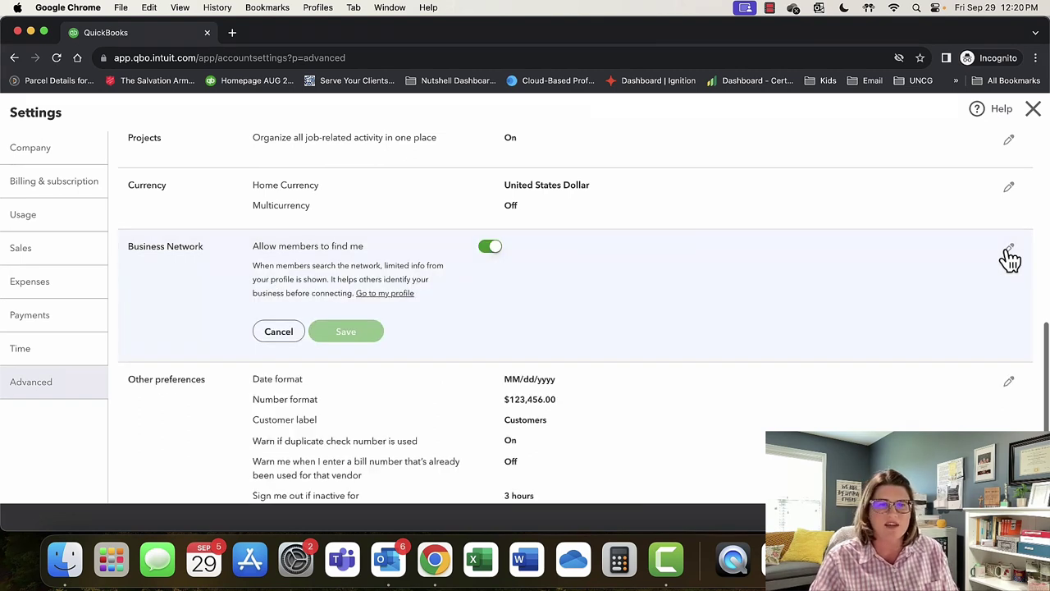
click(489, 250)
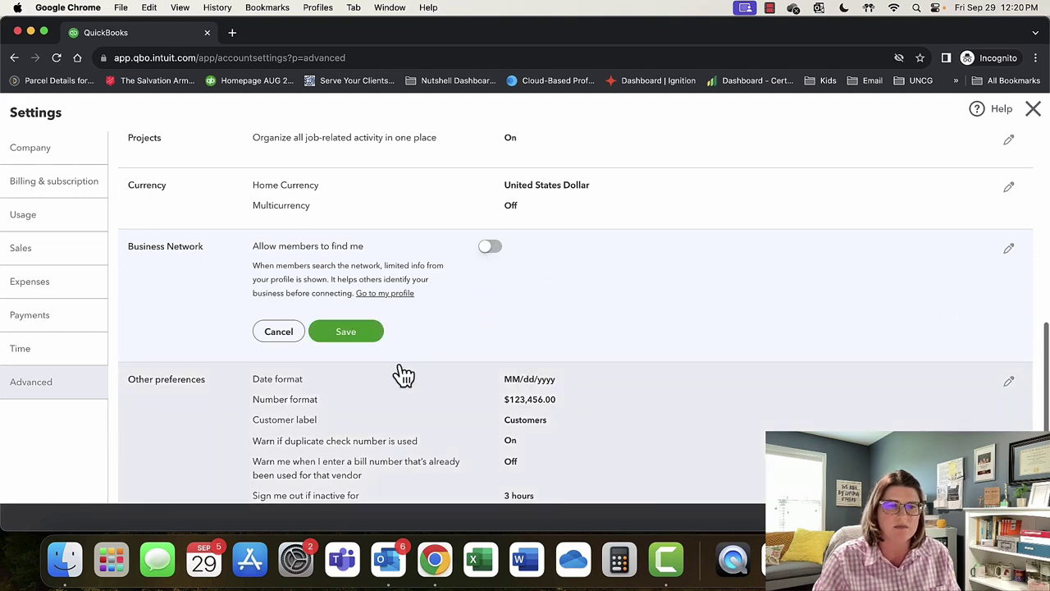
click(343, 337)
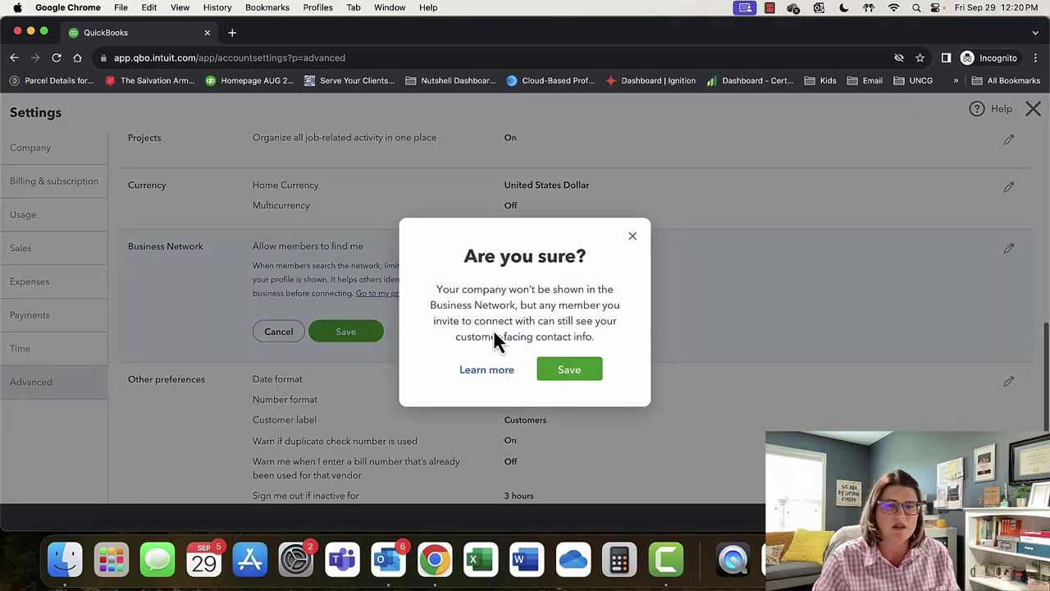
click(570, 373)
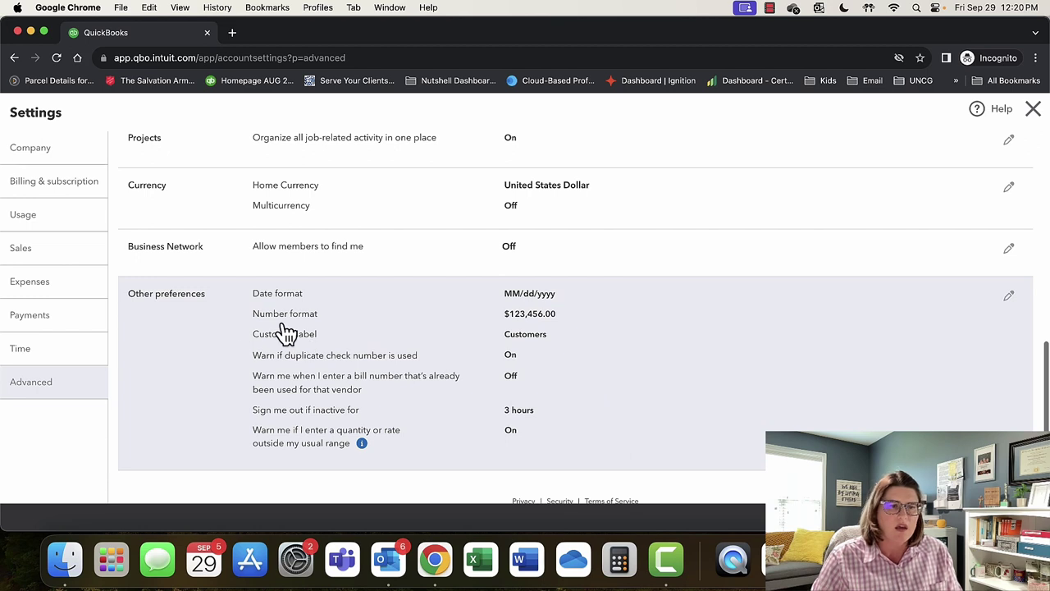
Review number and date formats, keep the Customers label, and turn on the duplicate bill number warning.
click(1010, 297)
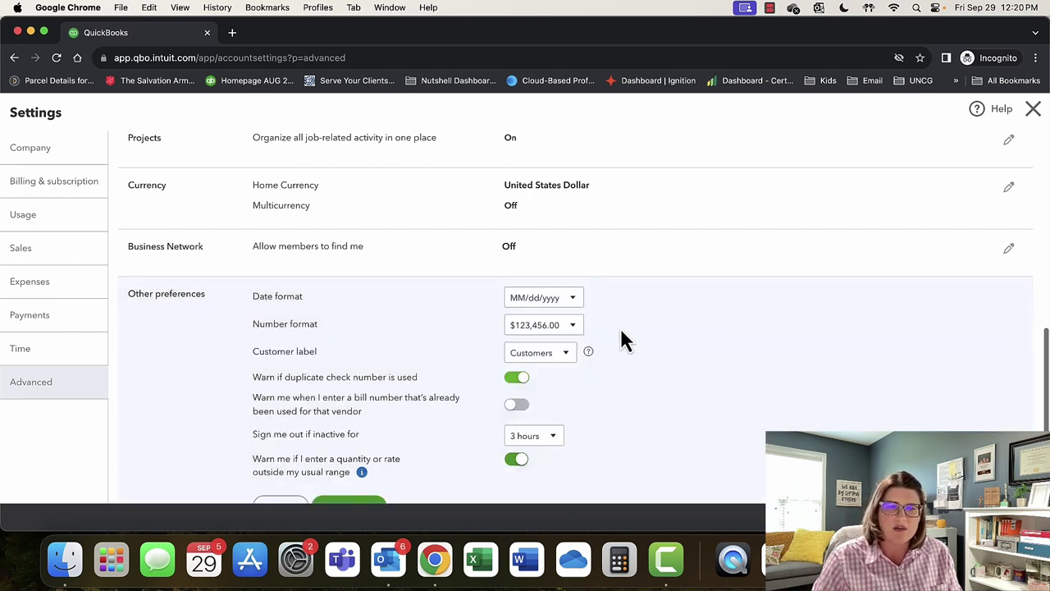
scroll(621, 362, down, 2)
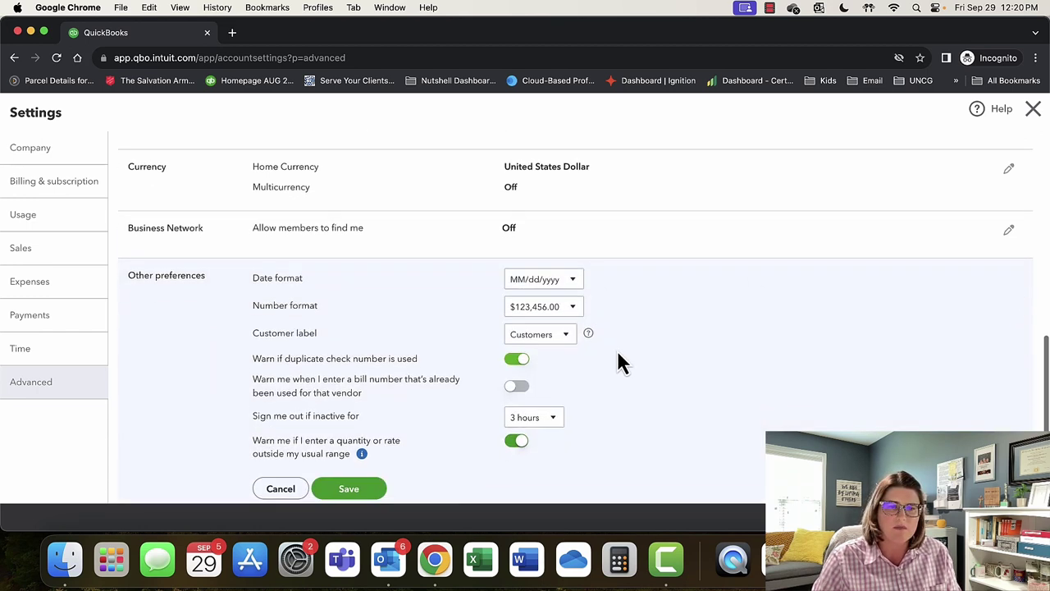
click(574, 292)
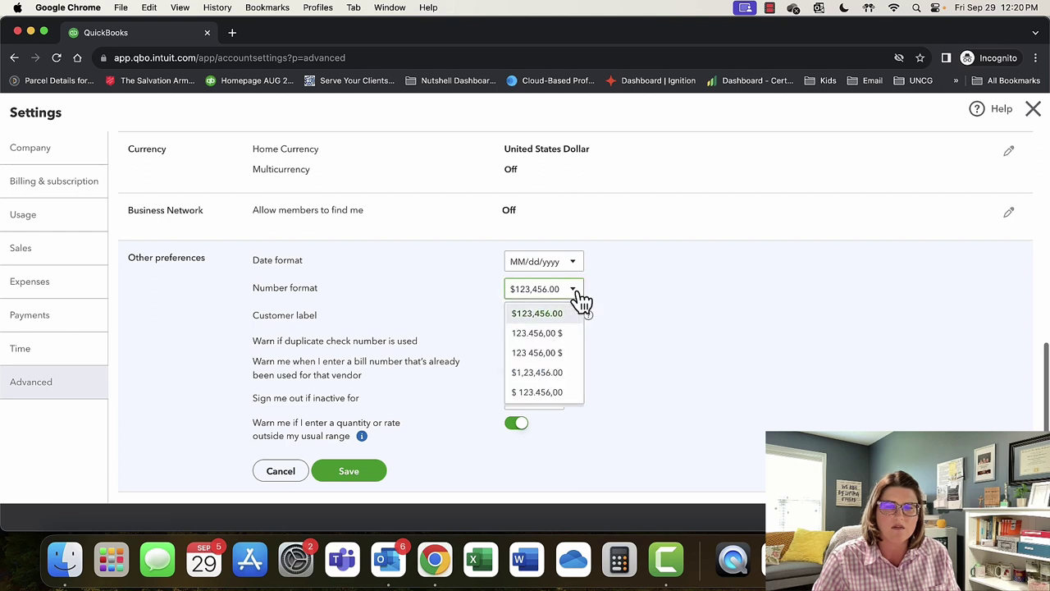
click(579, 295)
click(580, 263)
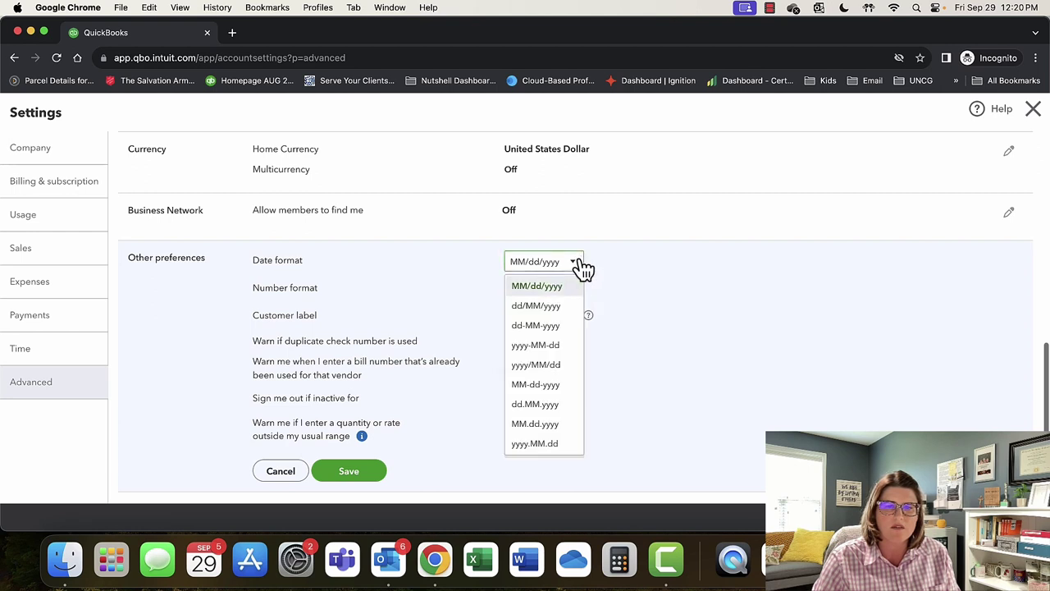
click(580, 262)
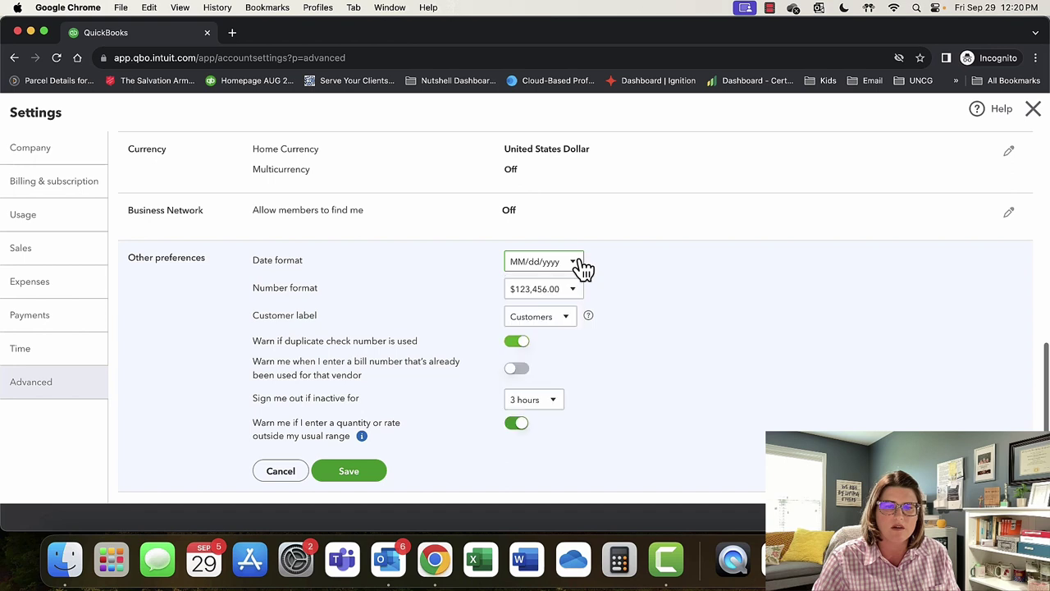
click(576, 319)
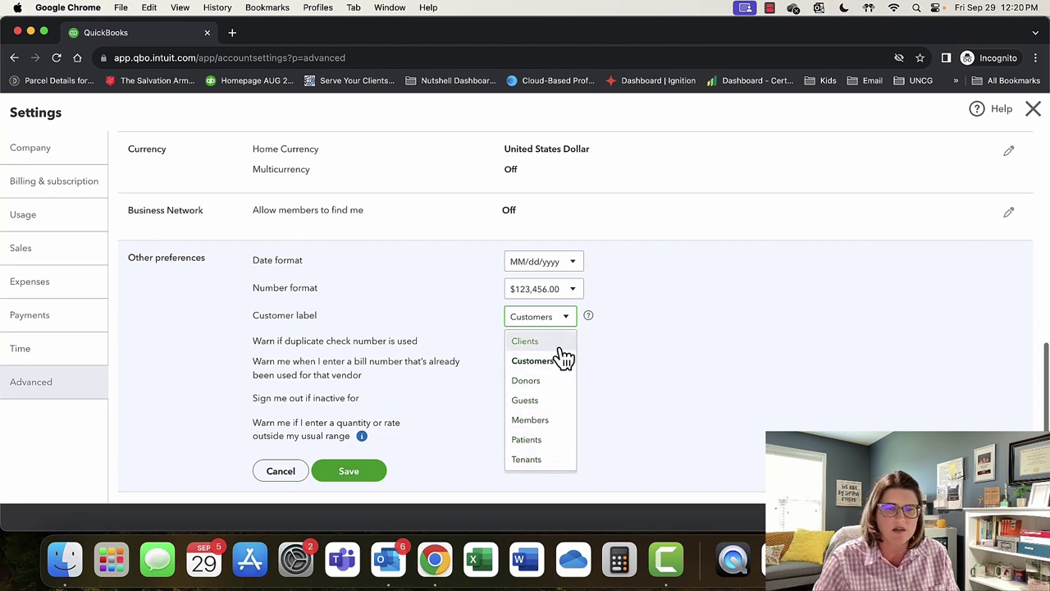
click(633, 364)
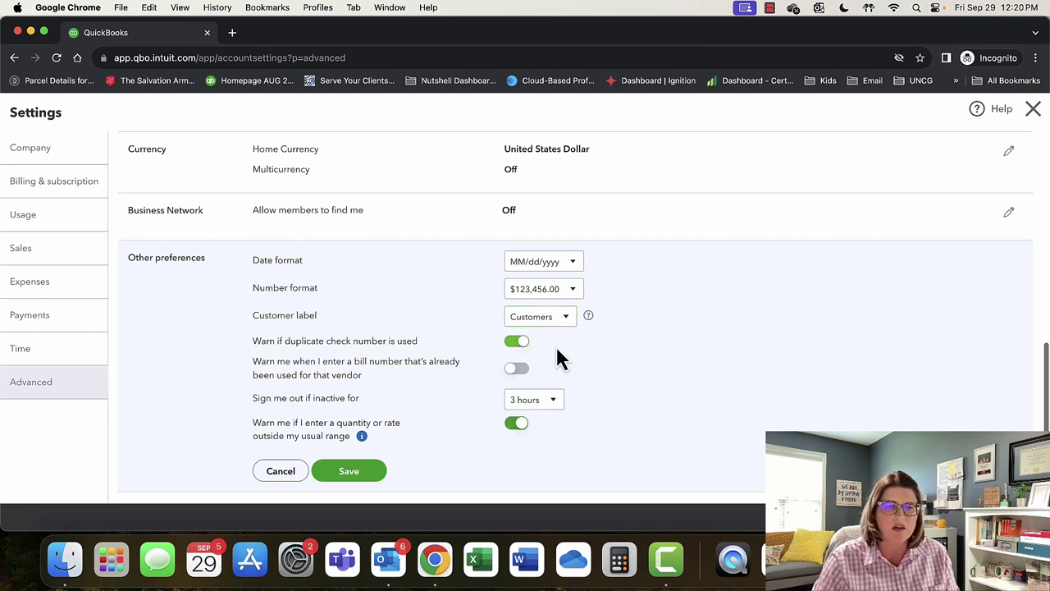
click(519, 371)
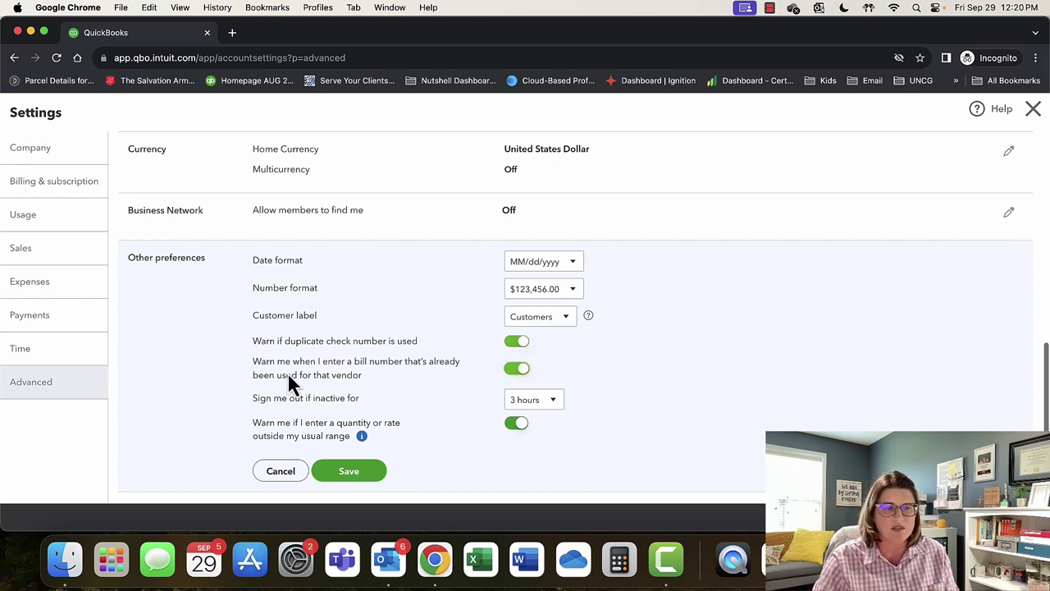
scroll(433, 400, down, 1)
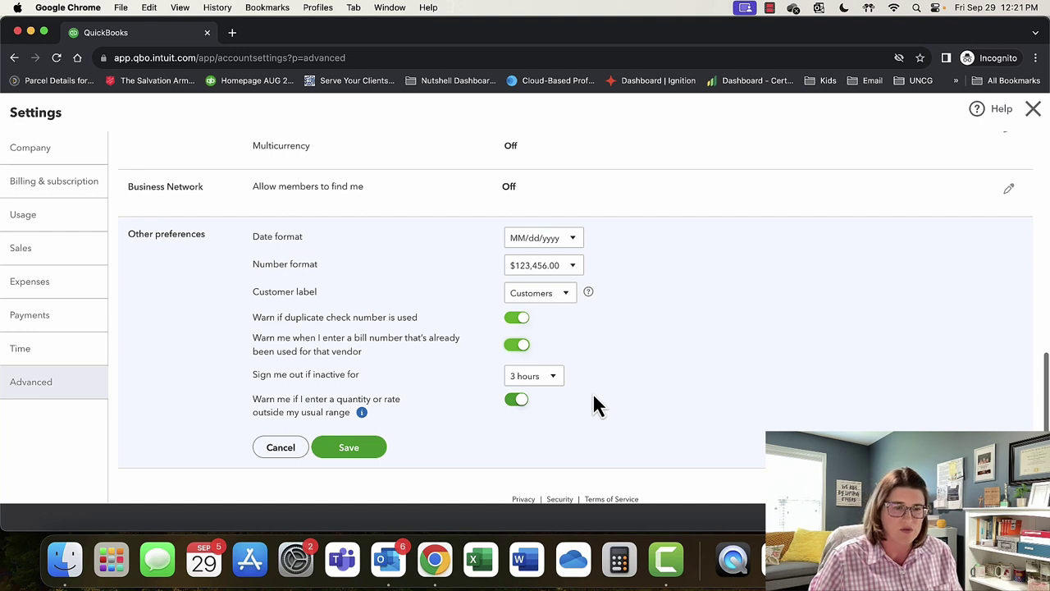
Keep the 3-hour inactivity sign-out, dismiss the quantity and rate tip, and save Other preferences.
click(558, 386)
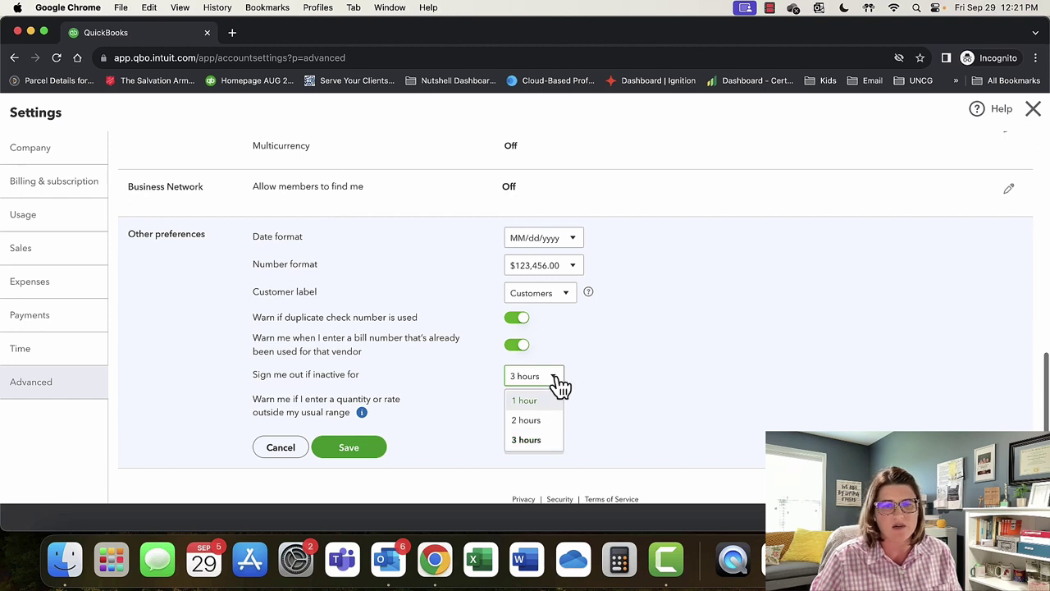
click(560, 386)
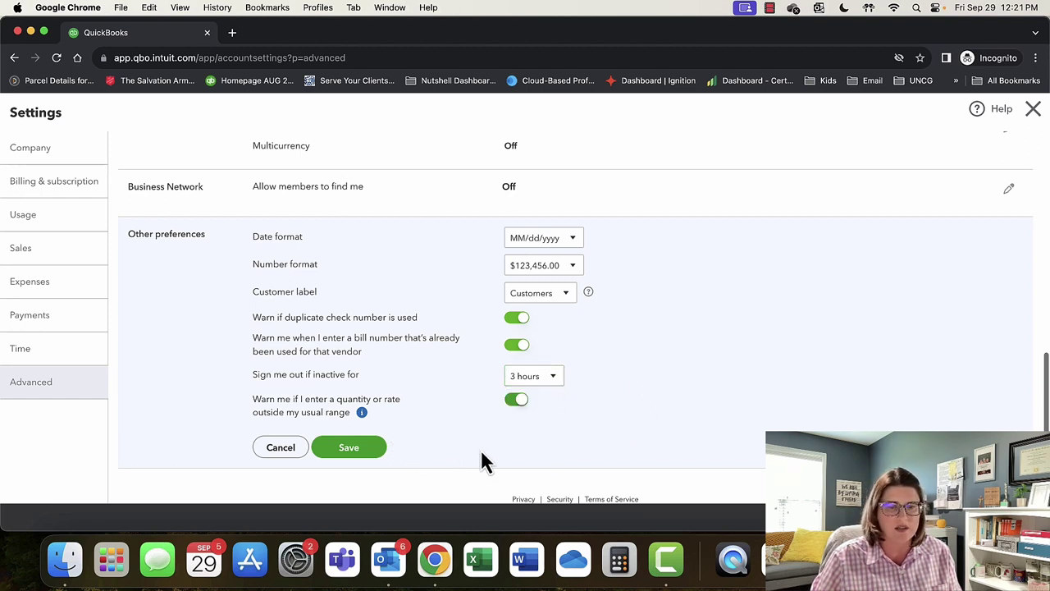
drag(388, 409, 253, 403)
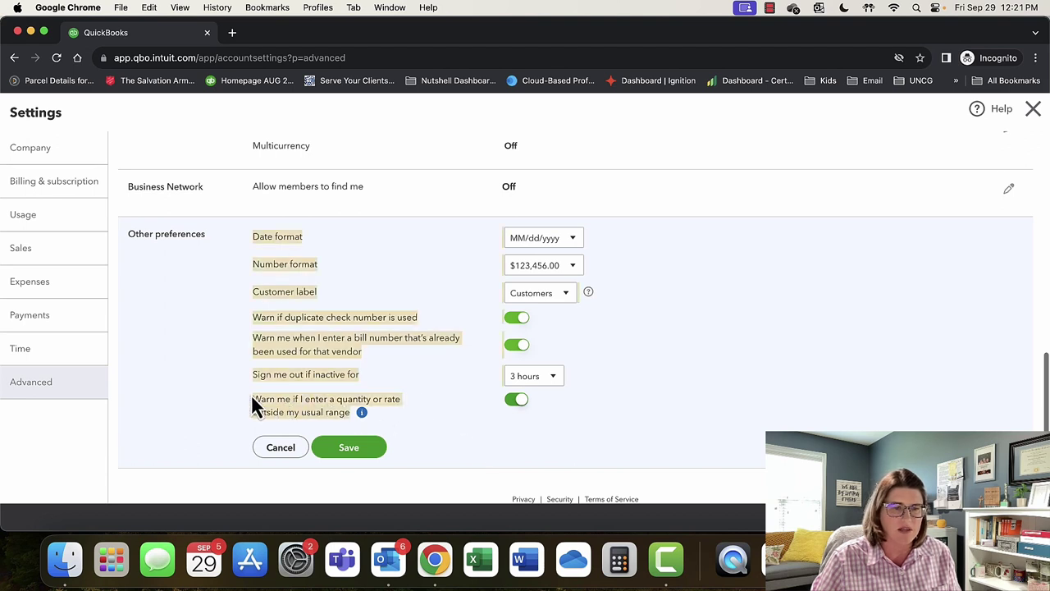
click(449, 456)
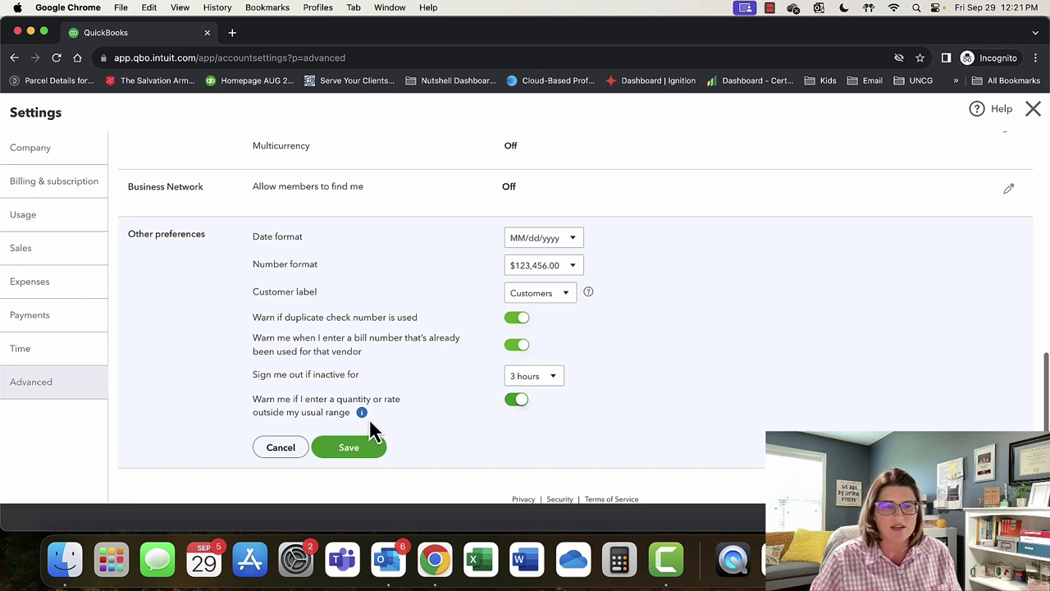
mouse_move(362, 413)
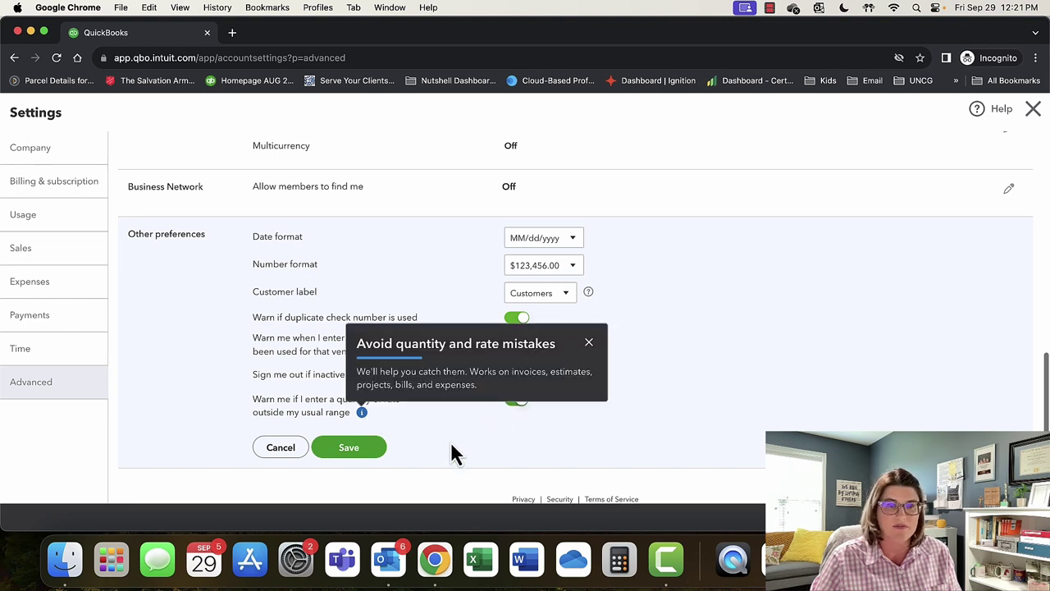
click(587, 342)
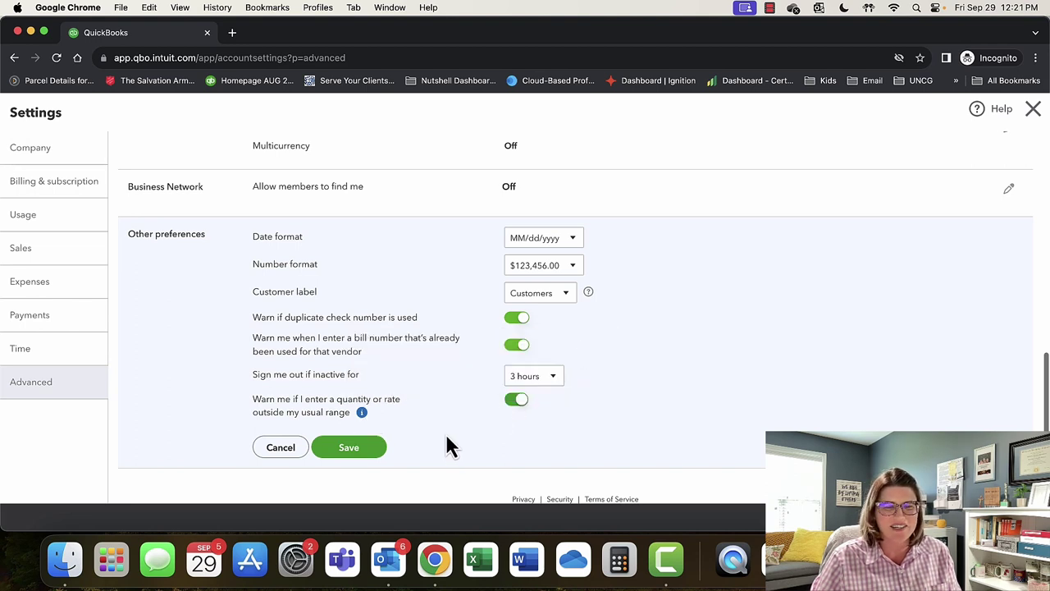
click(369, 453)
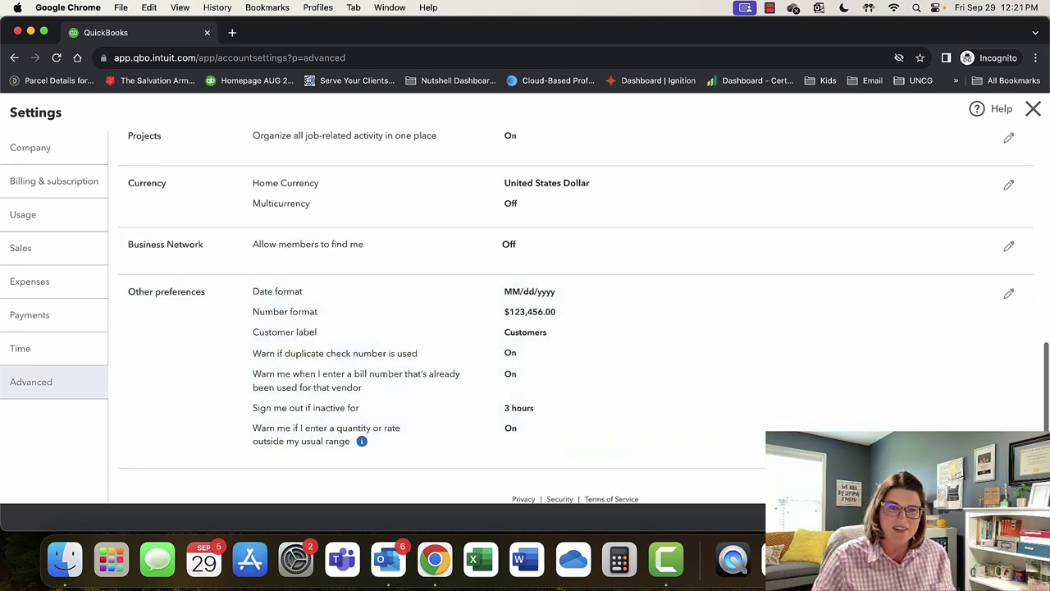
Exit settings to the Business overview dashboard and make Chrome full screen.
key(Escape)
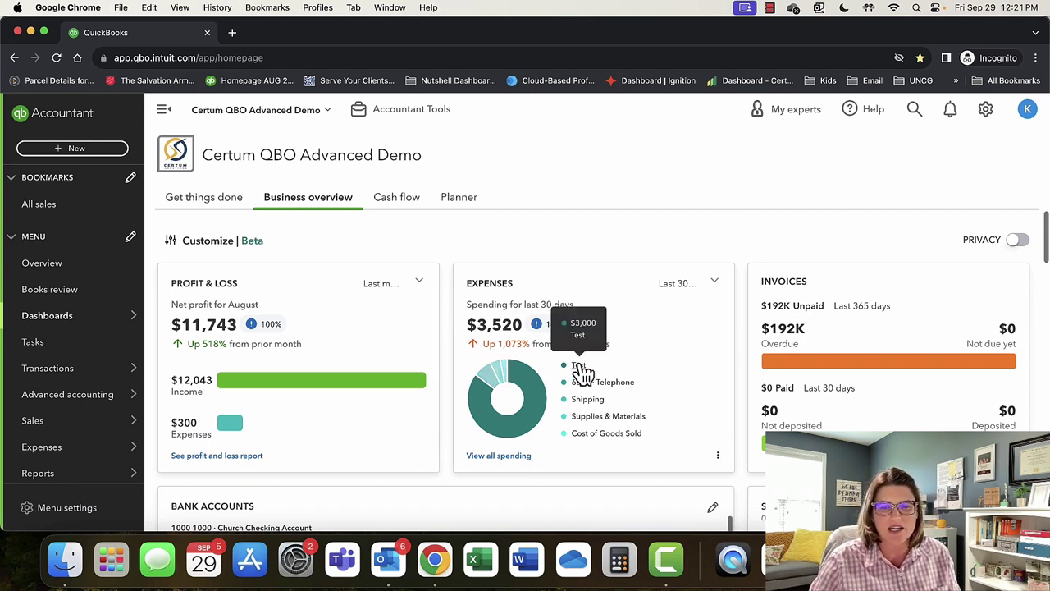
key(ctrl+super+f)
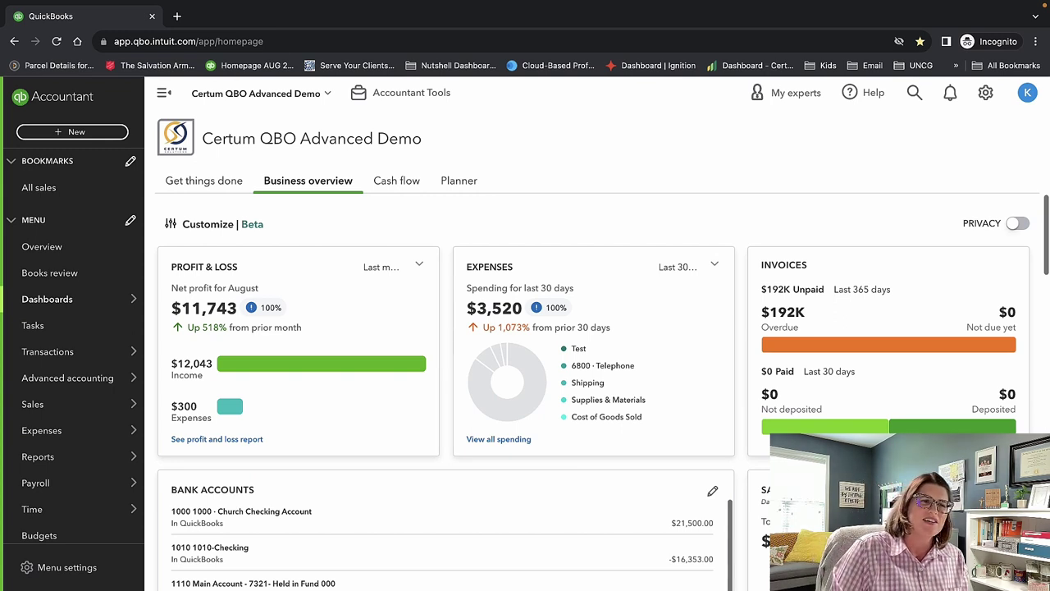
mouse_move(51, 304)
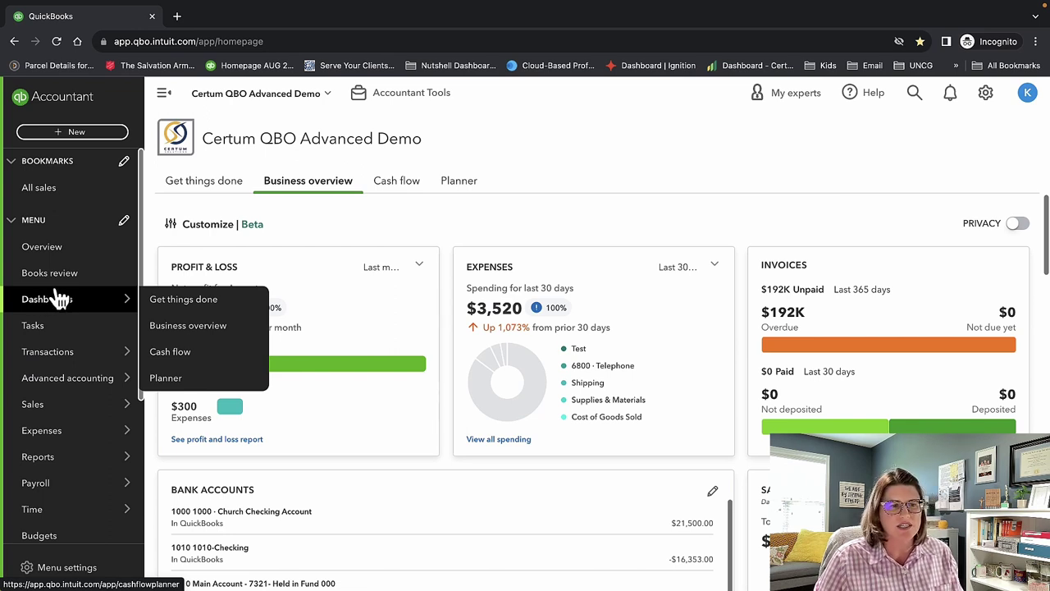
On the Tasks page, view the Add task form and its Assign to list, then close it unsaved.
click(63, 335)
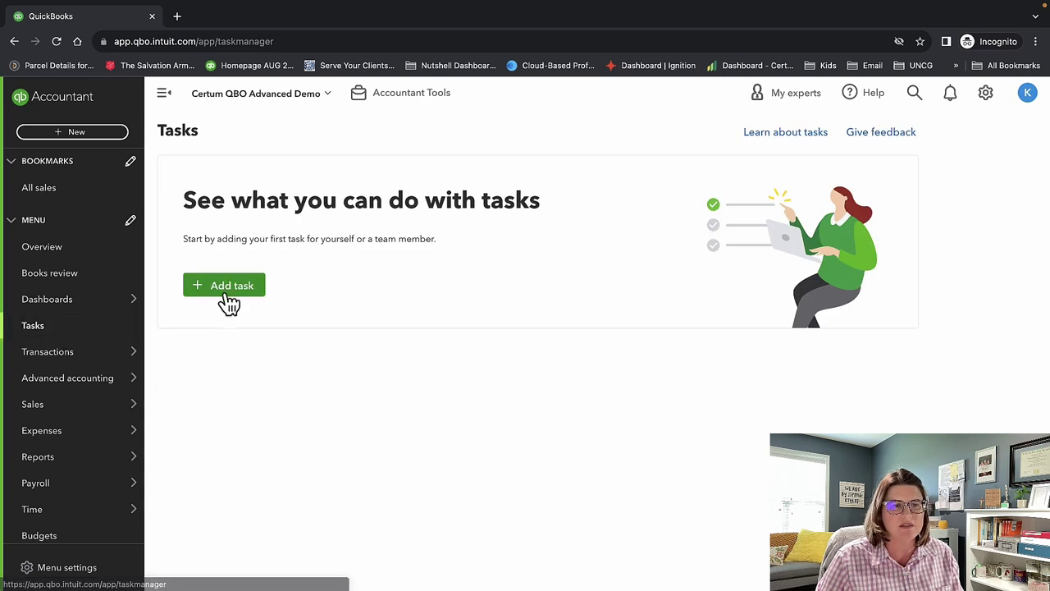
click(225, 293)
click(756, 162)
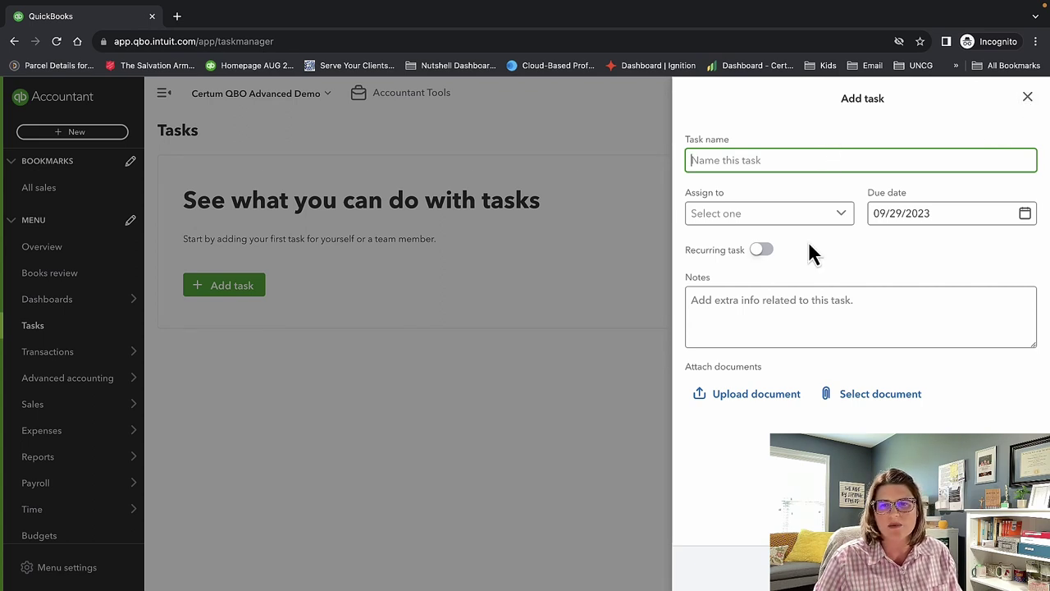
click(841, 216)
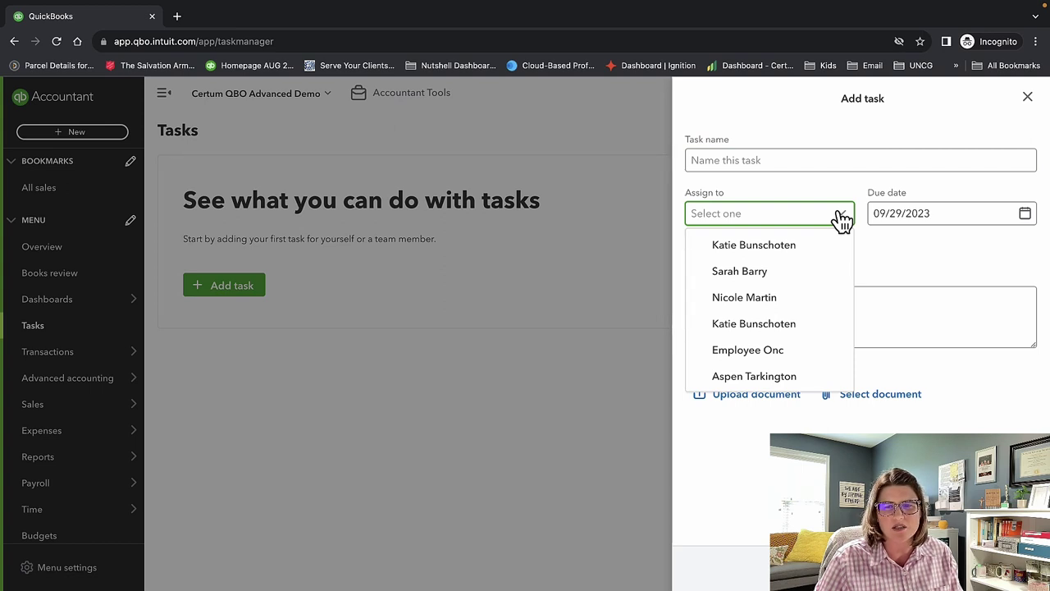
click(841, 217)
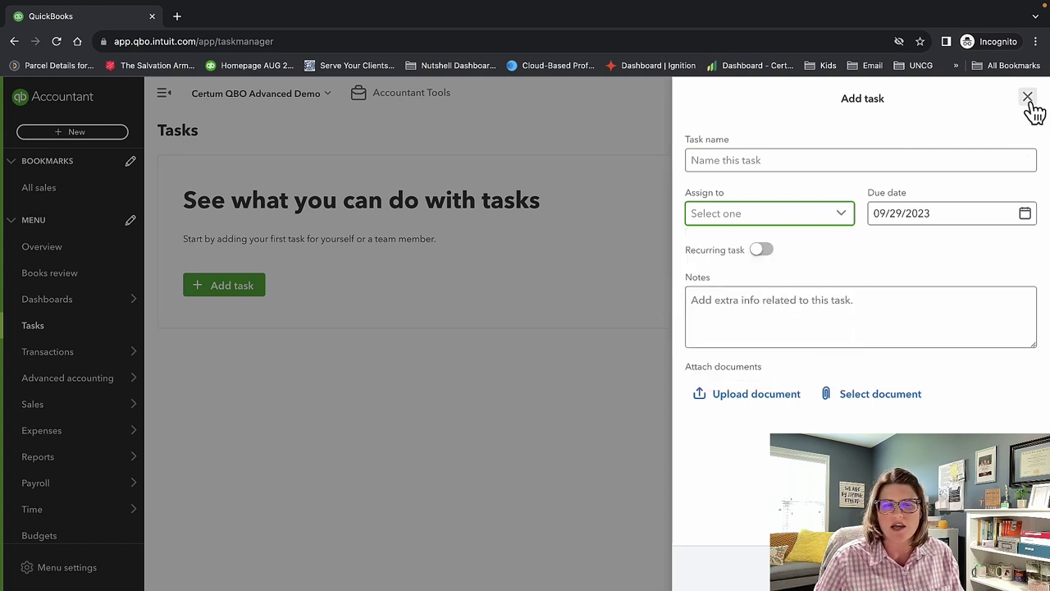
click(1028, 99)
mouse_move(110, 356)
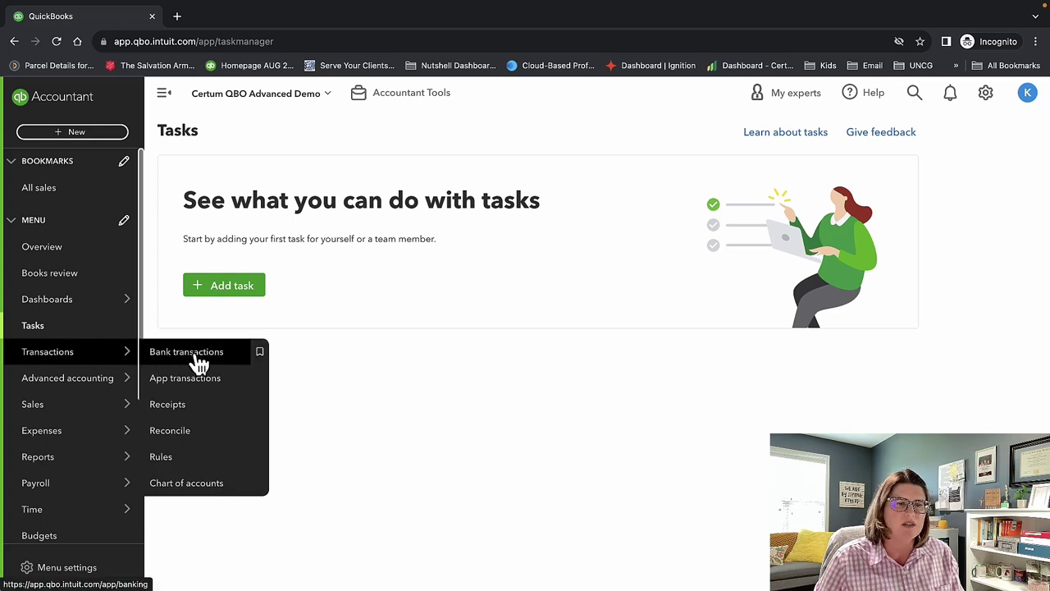
Go to Transactions and show the App transactions list for the Shopify connection.
click(169, 358)
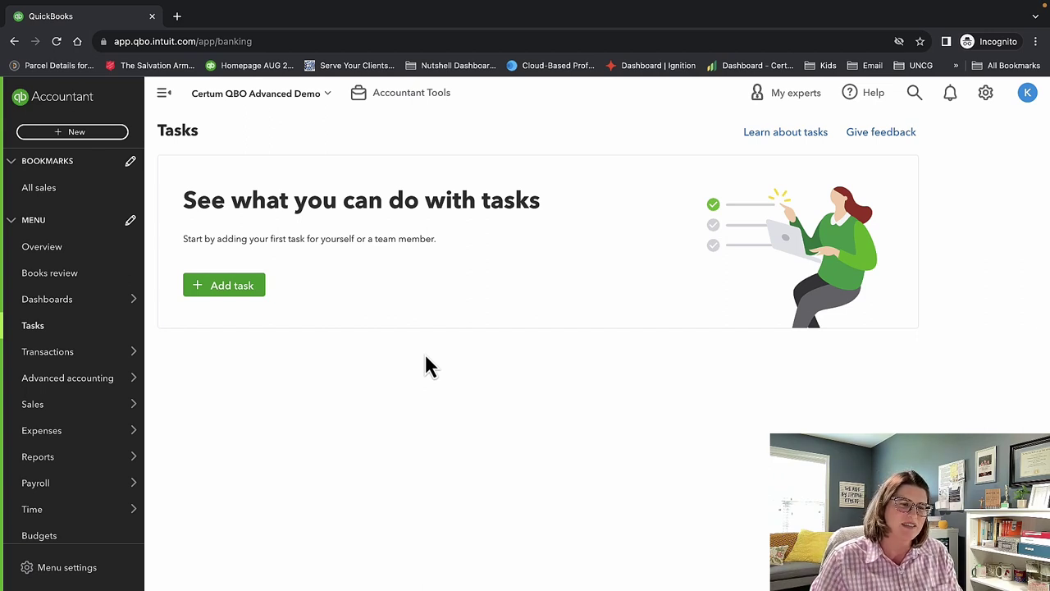
mouse_move(115, 356)
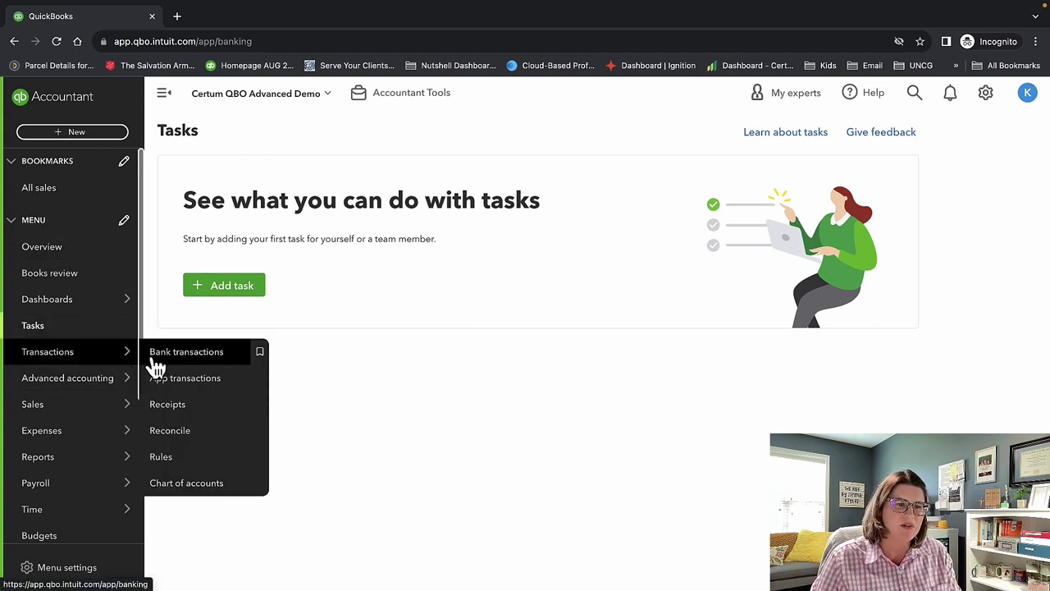
click(180, 361)
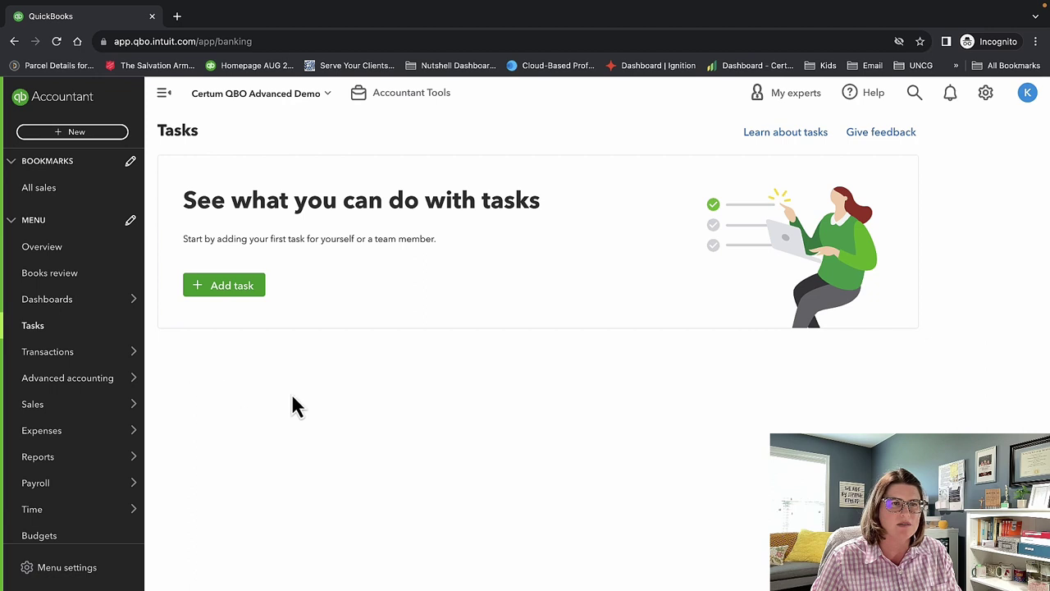
mouse_move(74, 357)
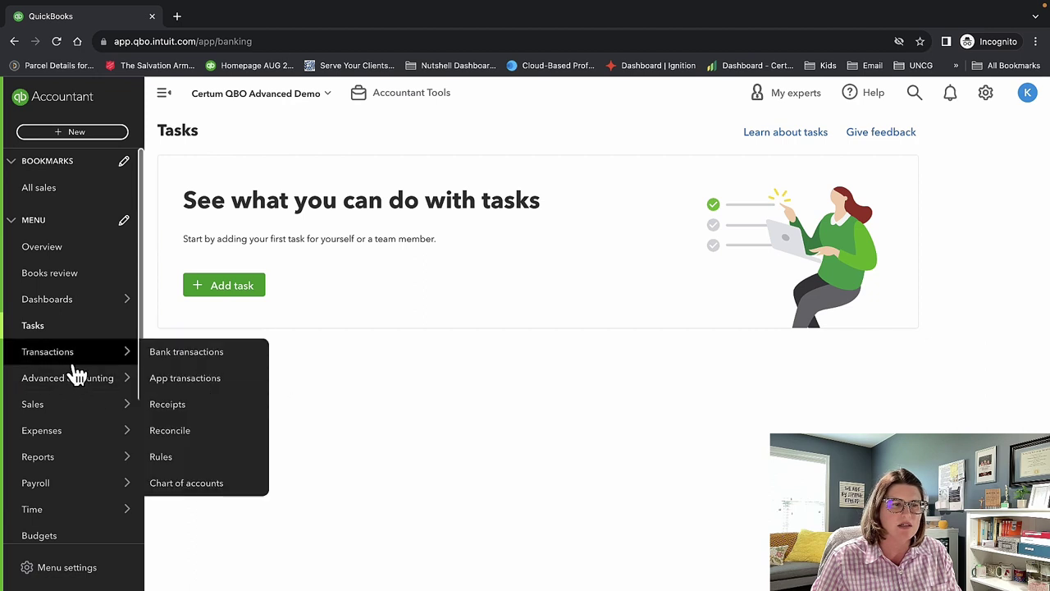
click(167, 361)
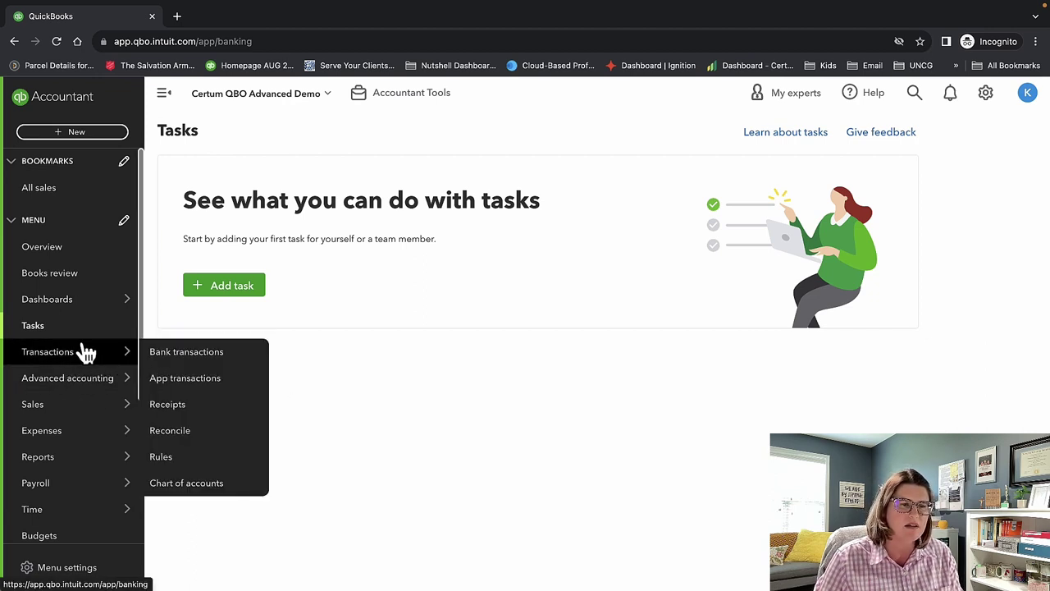
click(86, 351)
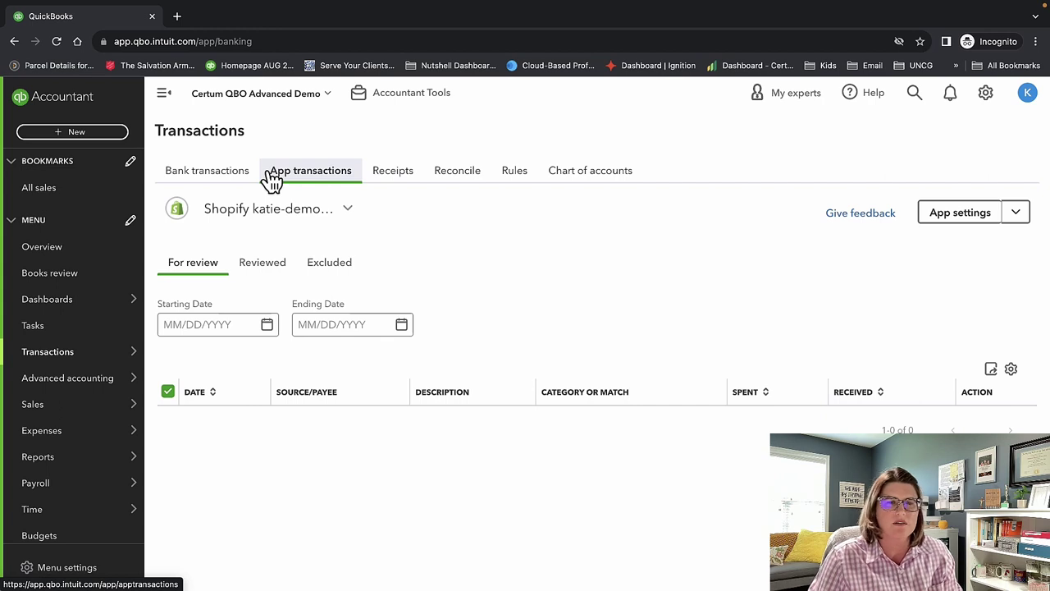
Check the Shopify connection list without changing it, then switch to the empty Reviewed tab.
click(340, 215)
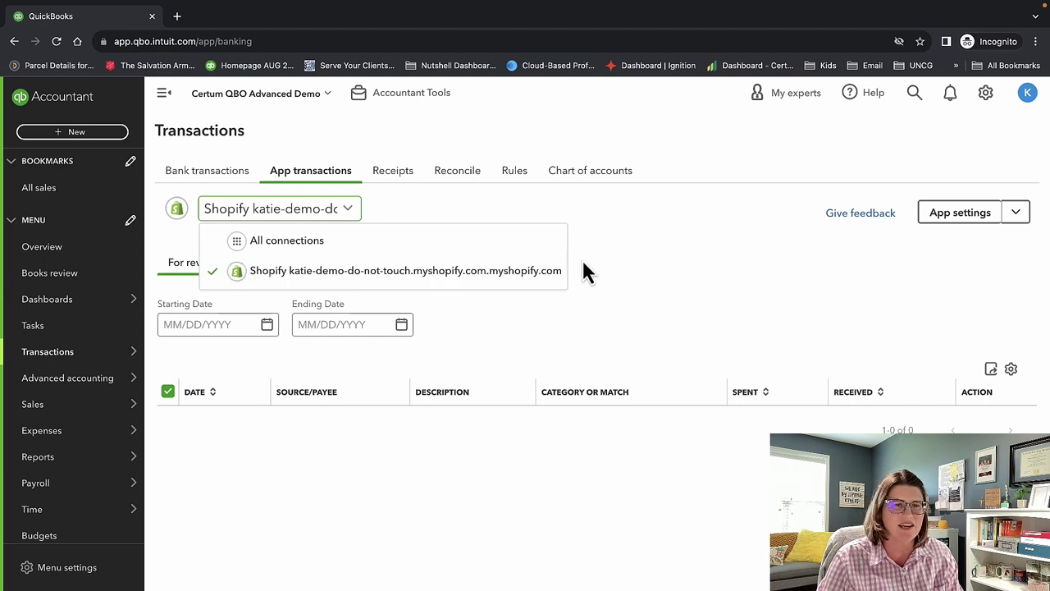
click(687, 283)
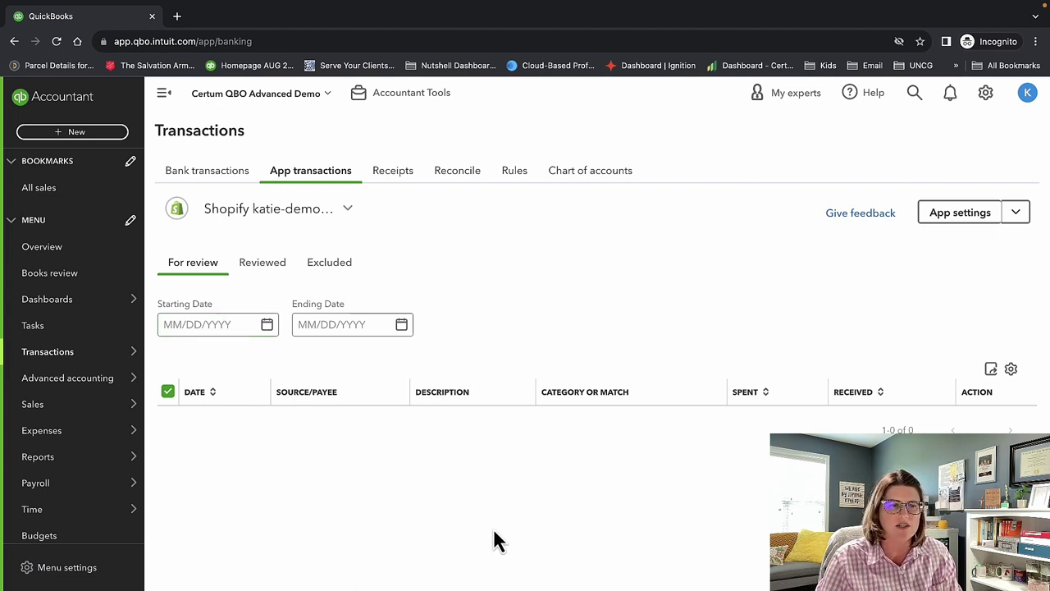
click(249, 269)
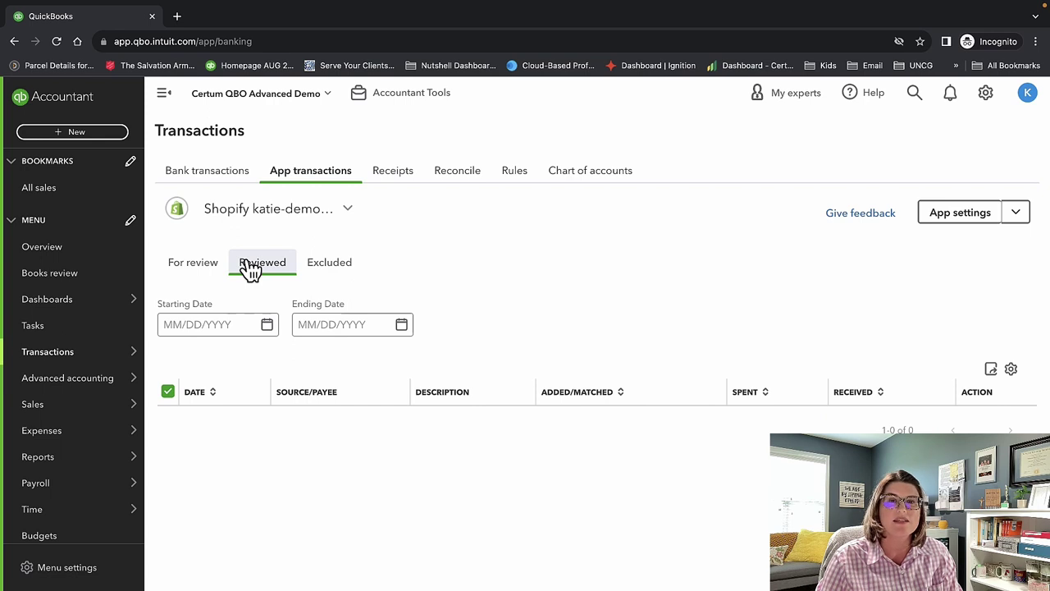
Return to the empty For review list of Shopify app transactions.
click(194, 268)
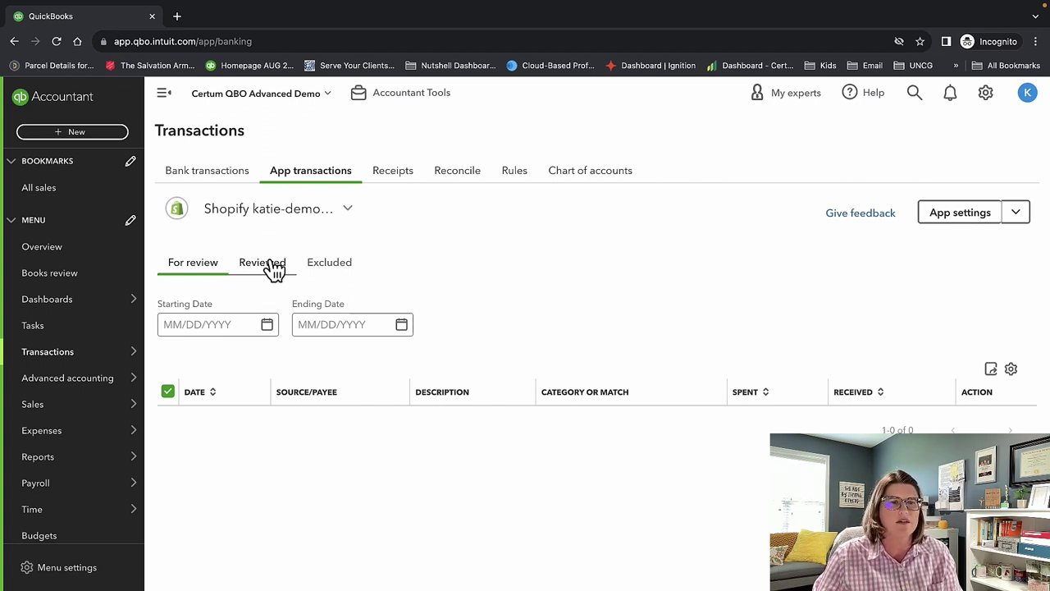
Check the Reviewed and Excluded lists, then go to the Receipts page with $200.00 receipts awaiting review.
click(274, 271)
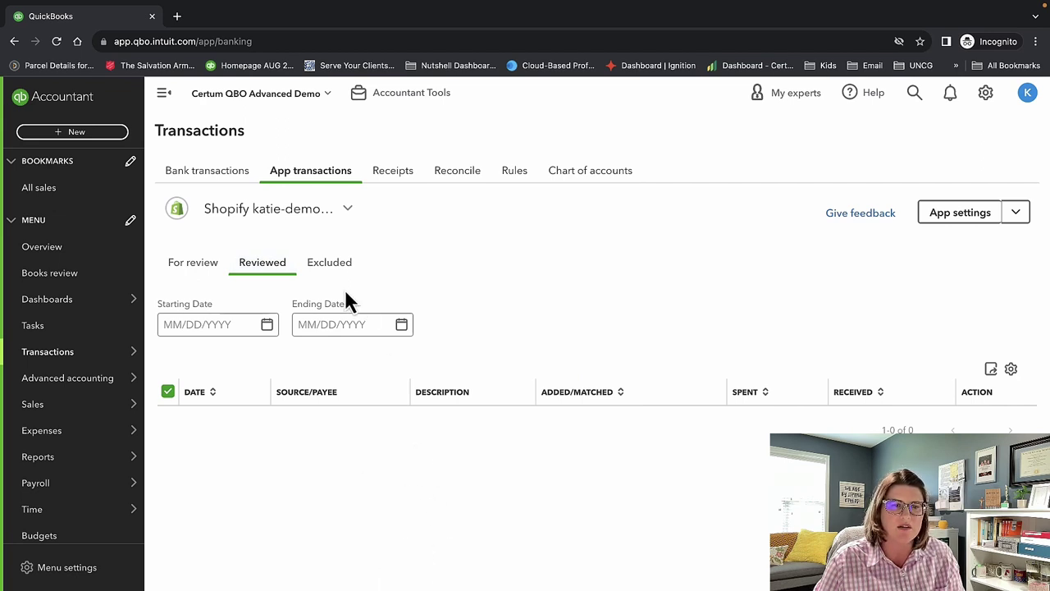
click(328, 269)
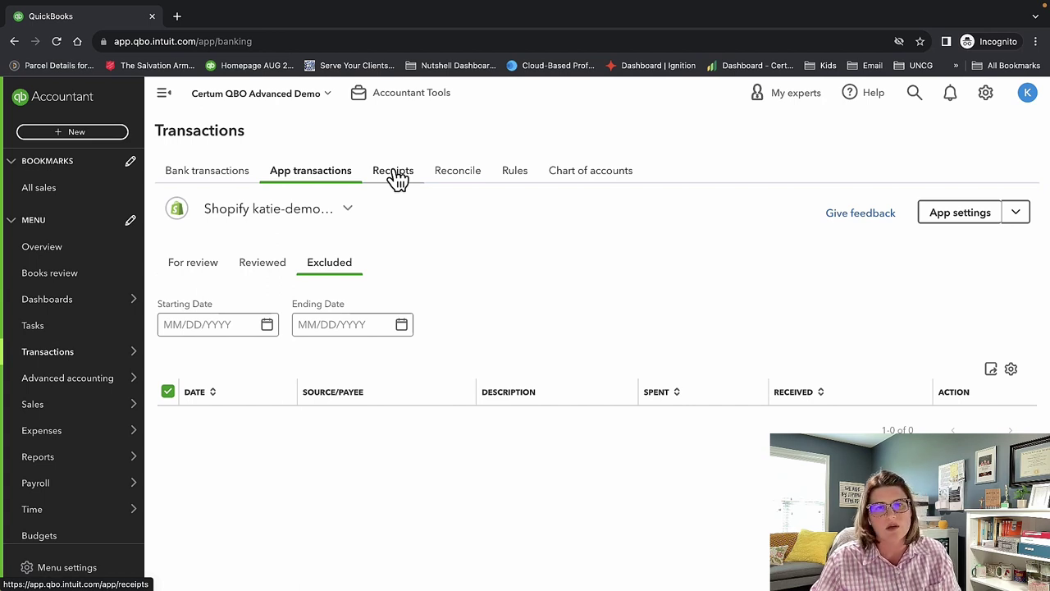
click(395, 174)
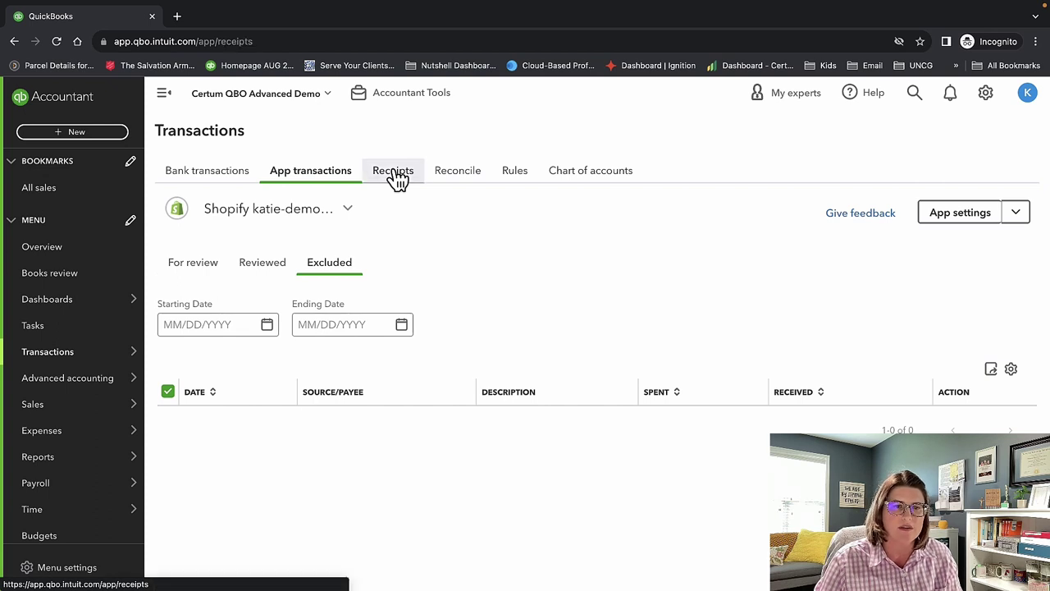
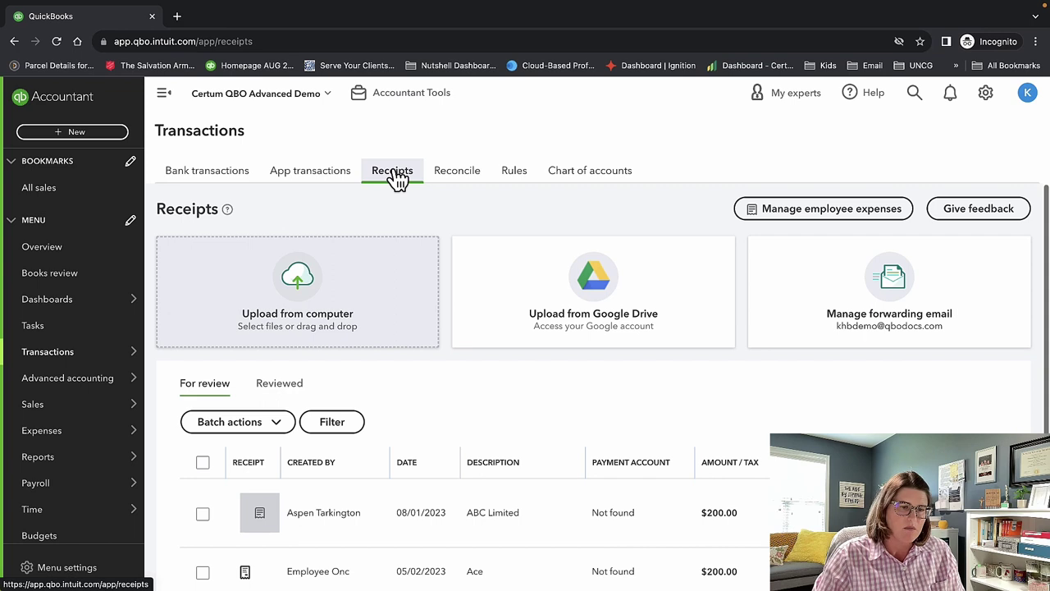
scroll(525, 397, down, 1)
scroll(523, 389, up, 1)
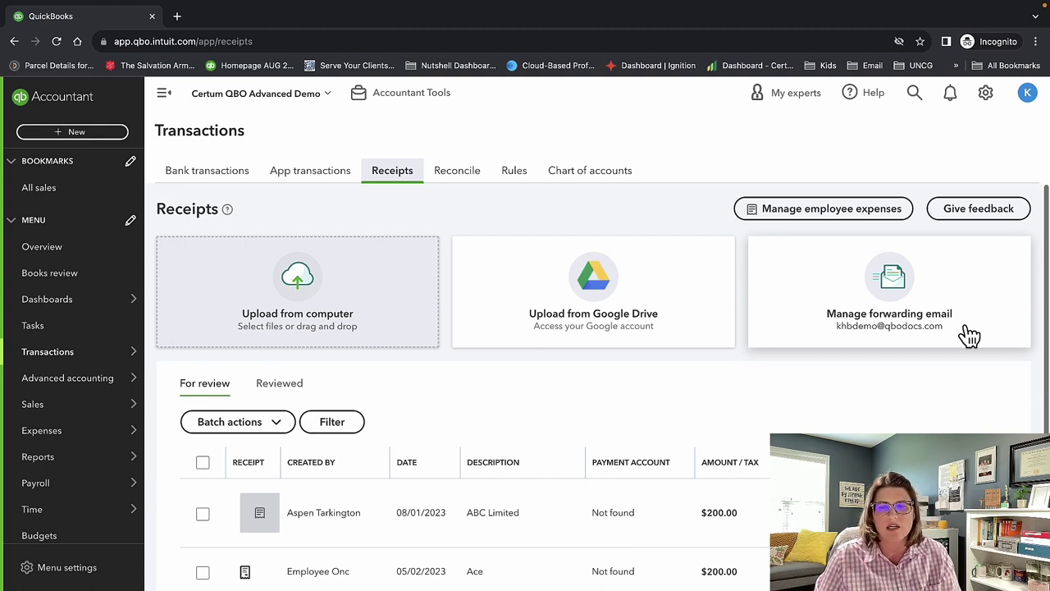
scroll(749, 499, down, 2)
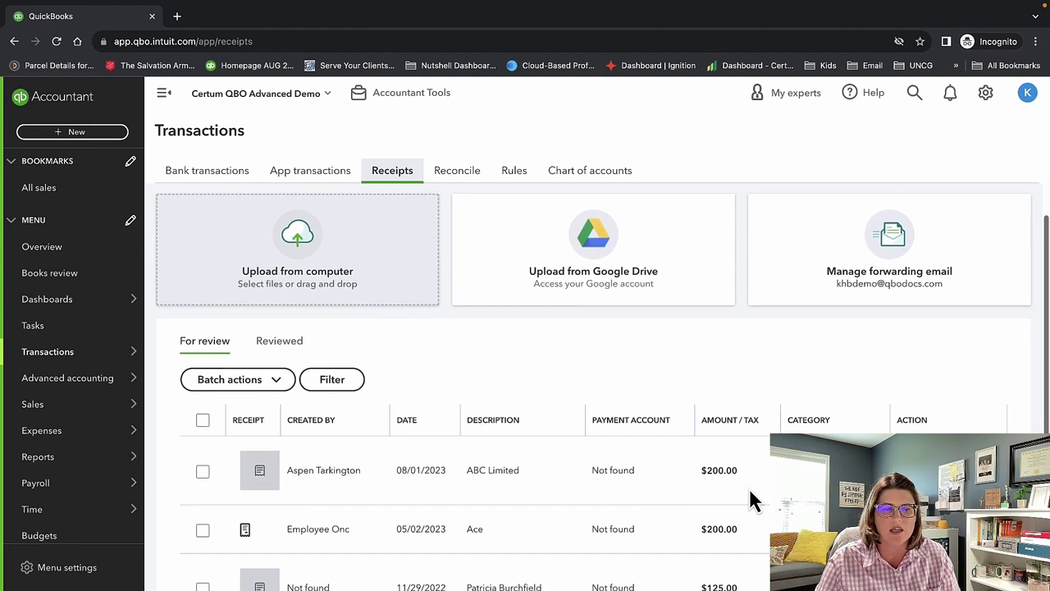
scroll(762, 492, down, 1)
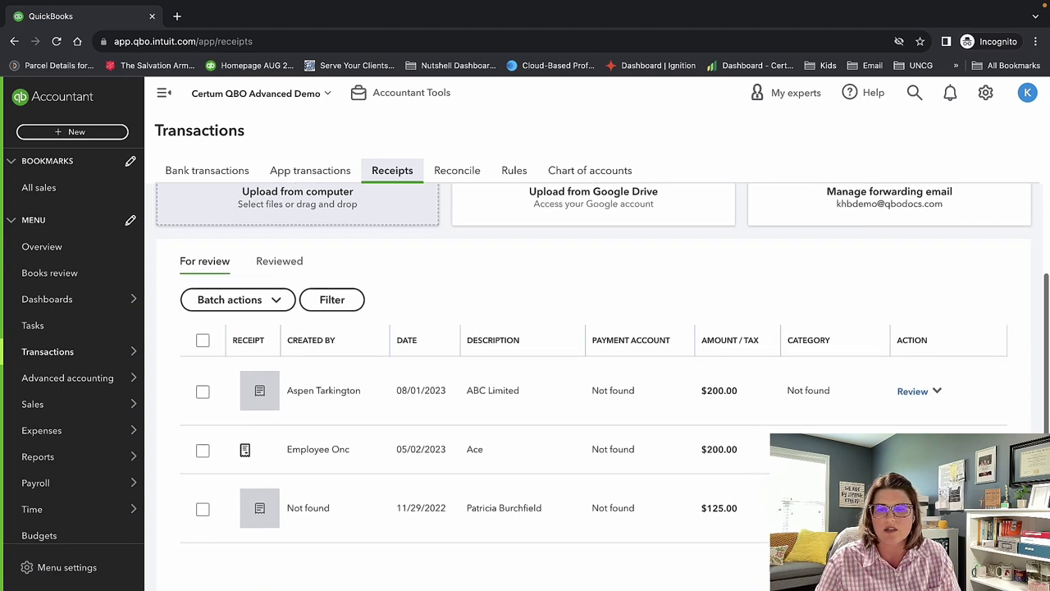
Open the 11/29/2022 $125.00 receipt and set payee ABC and bank account Church Checking Account.
click(913, 503)
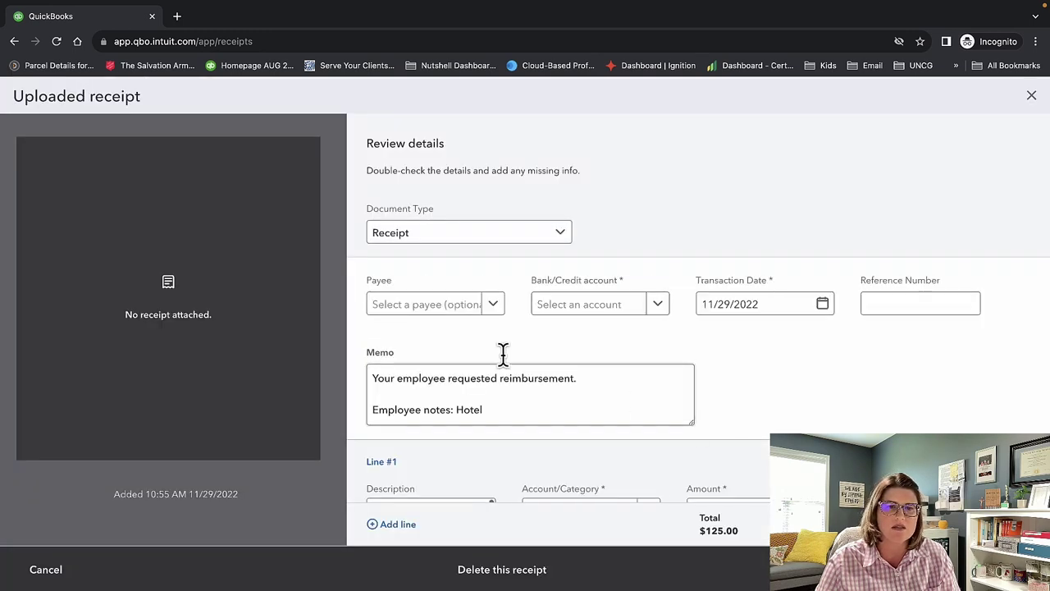
click(494, 311)
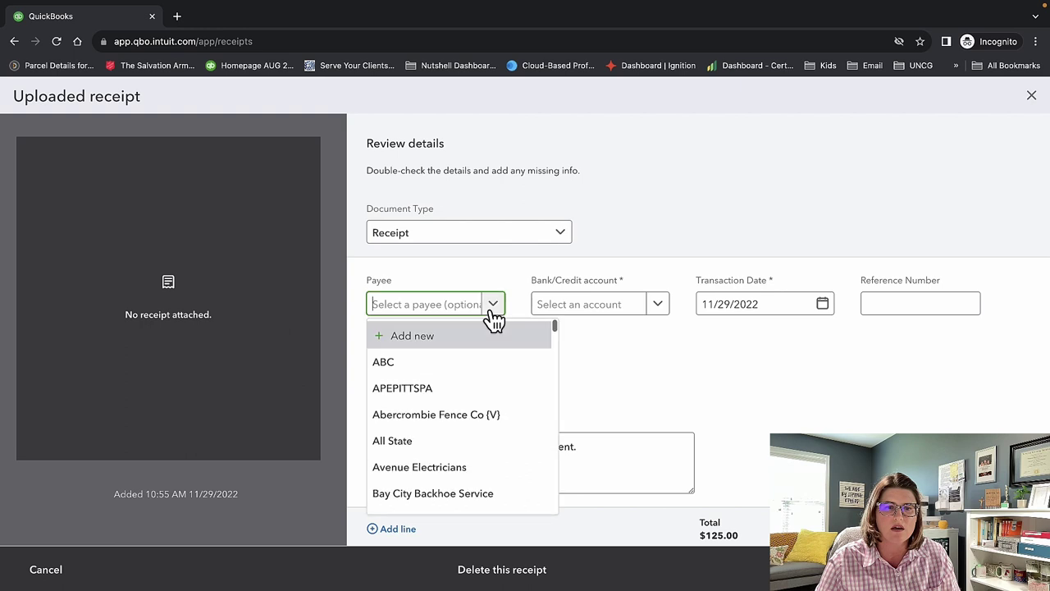
click(480, 363)
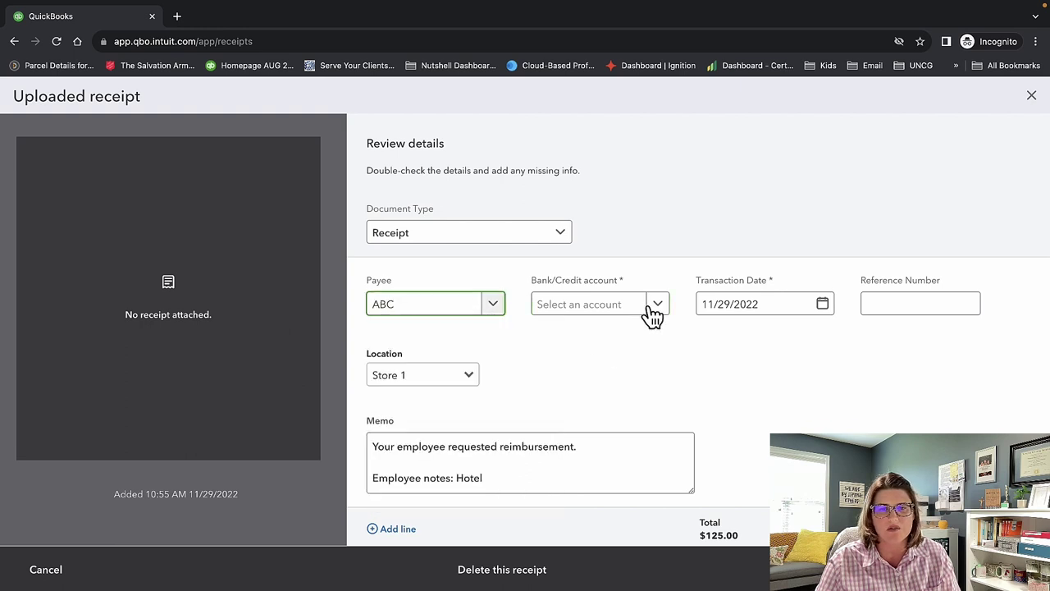
click(644, 311)
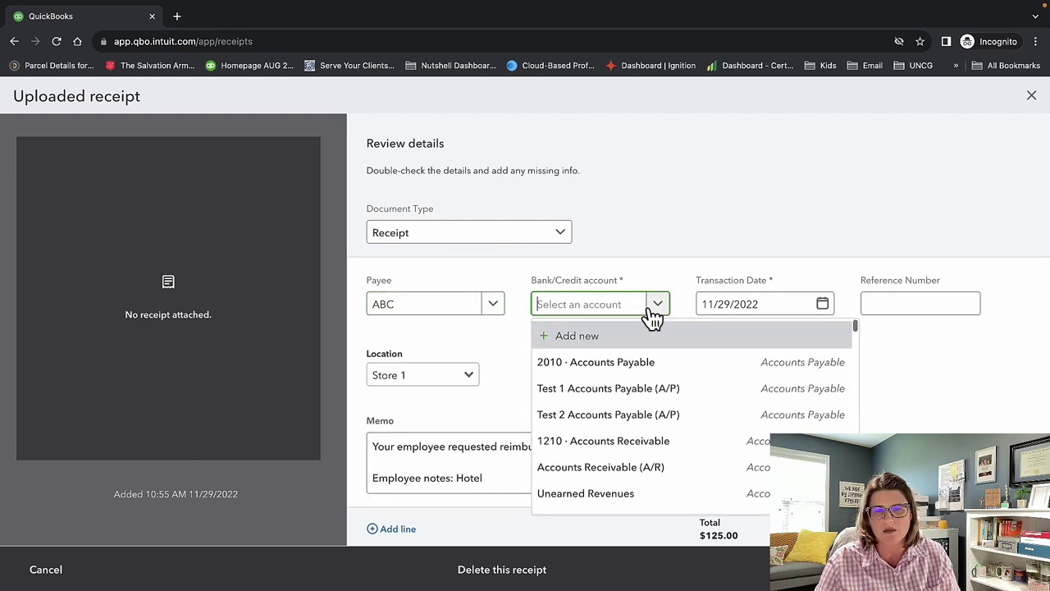
scroll(662, 429, down, 2)
click(662, 430)
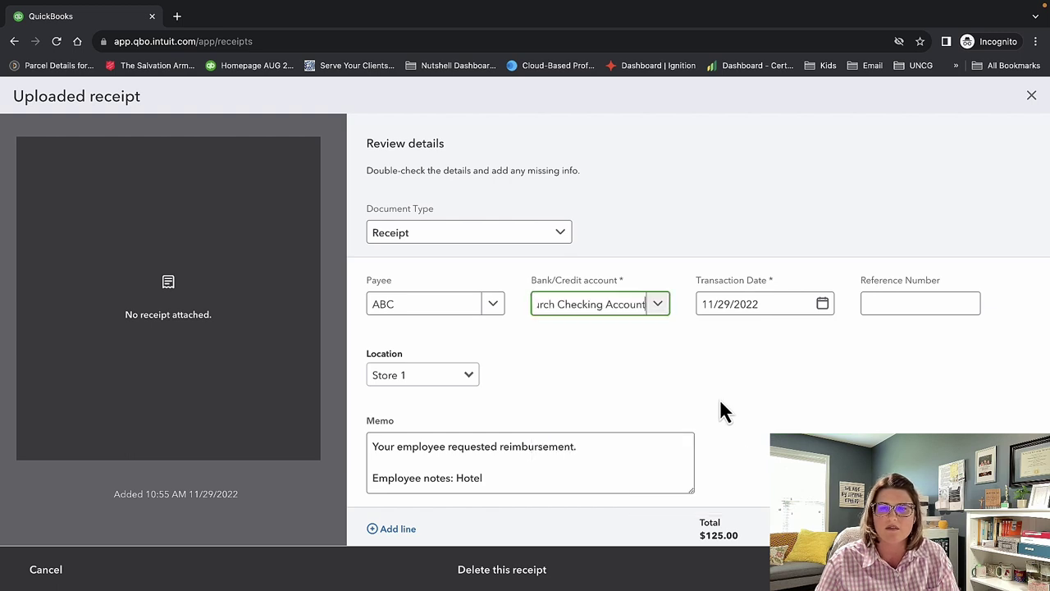
Type 'hot' in the line's Account/Category and start adding it as a new account.
click(913, 305)
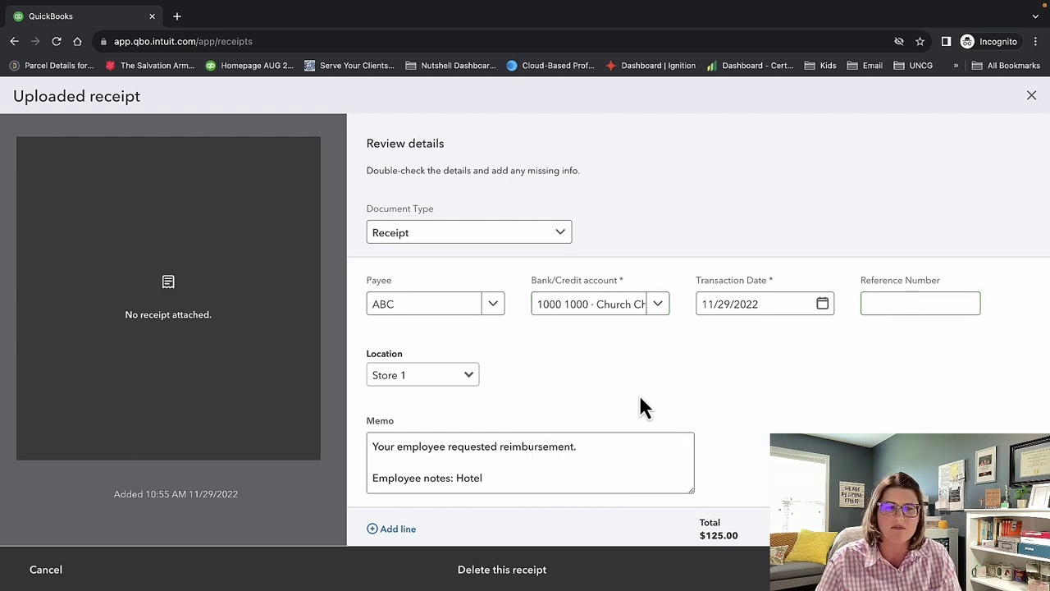
scroll(587, 458, down, 5)
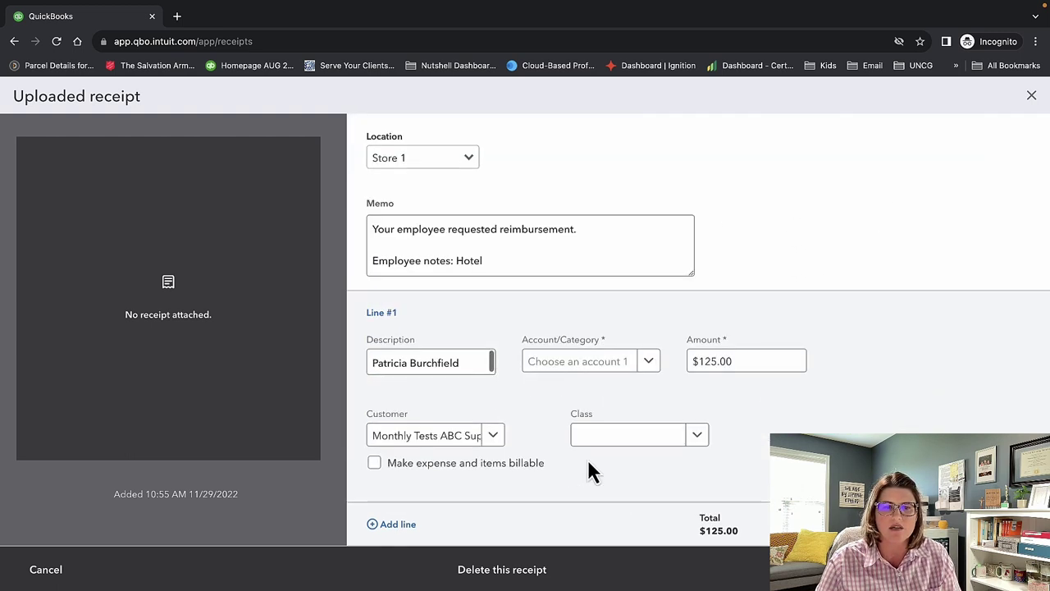
click(647, 364)
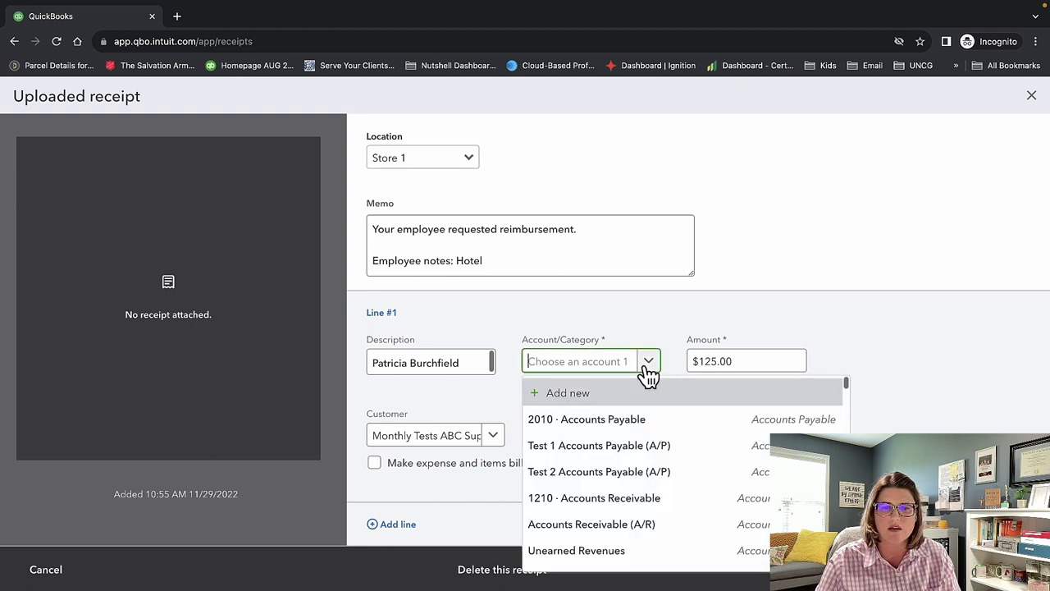
scroll(680, 502, down, 3)
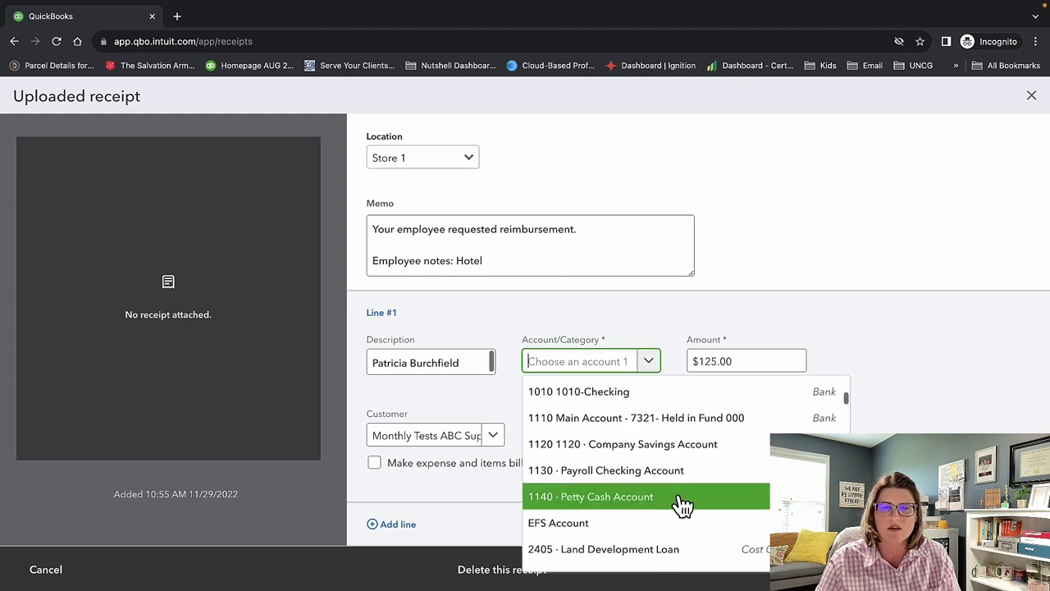
scroll(681, 504, down, 5)
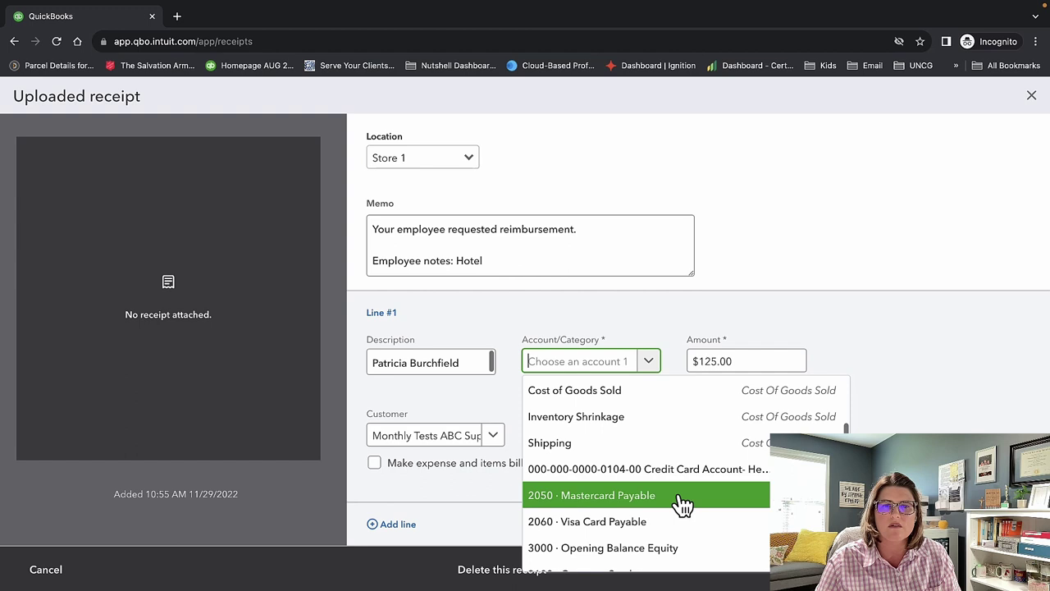
text(hot)
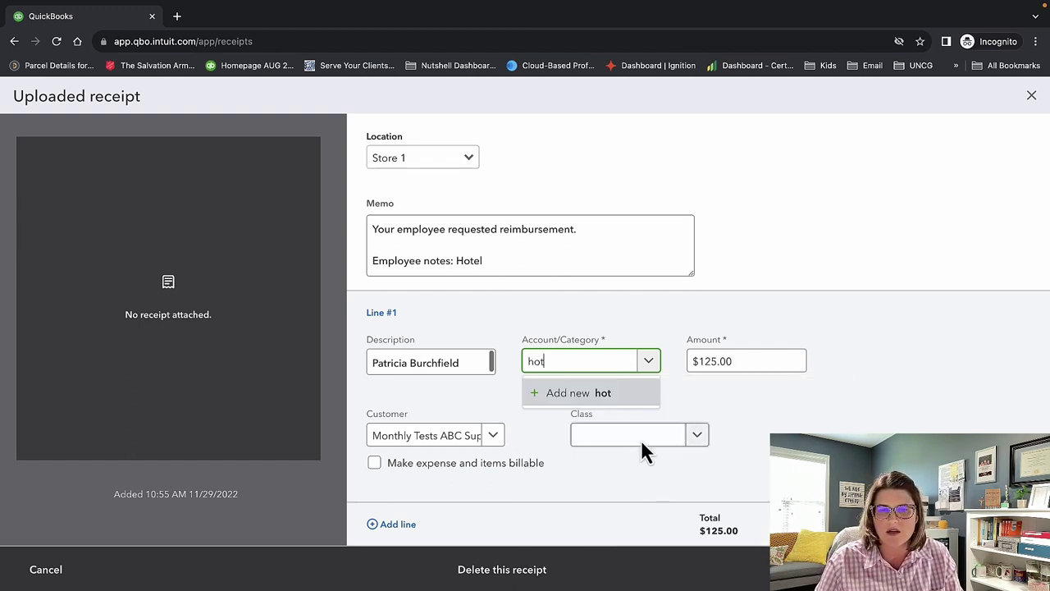
click(598, 398)
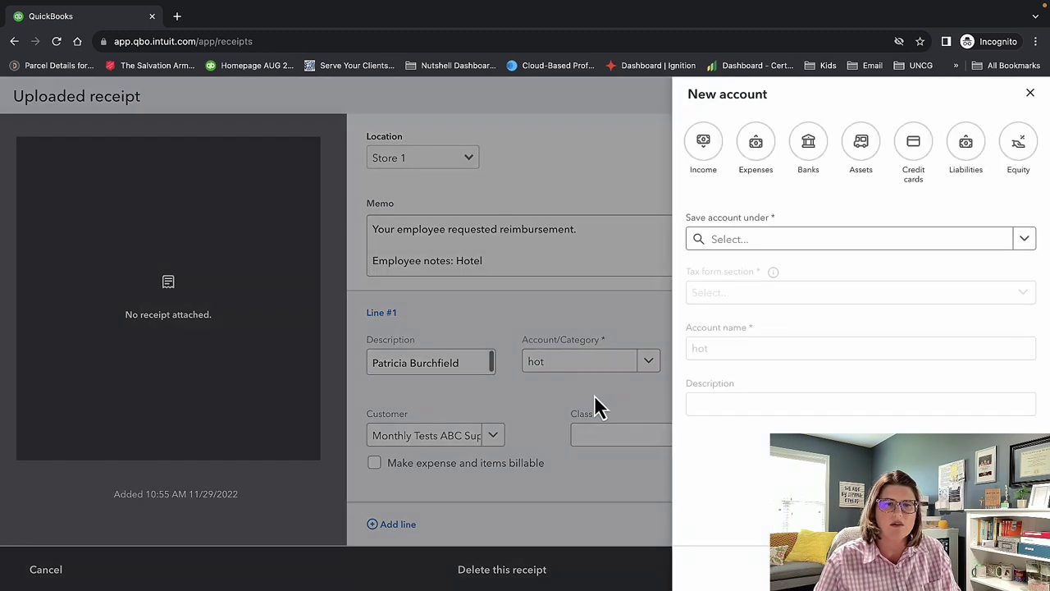
Make the new account an Expenses account saved under Expenses.
click(755, 146)
click(1021, 240)
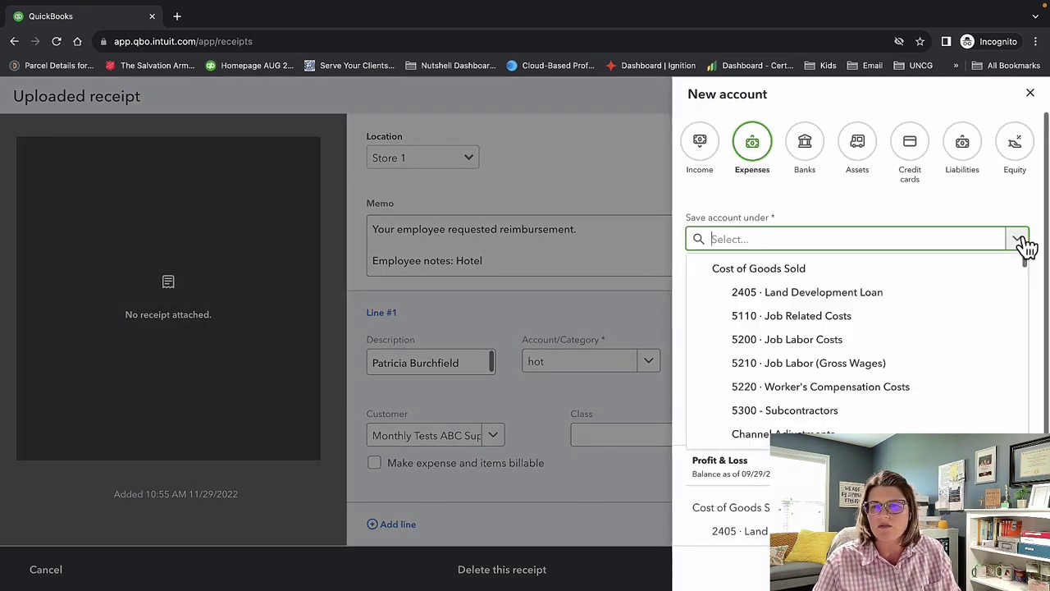
scroll(942, 326, down, 3)
scroll(942, 326, down, 3)
scroll(941, 326, up, 5)
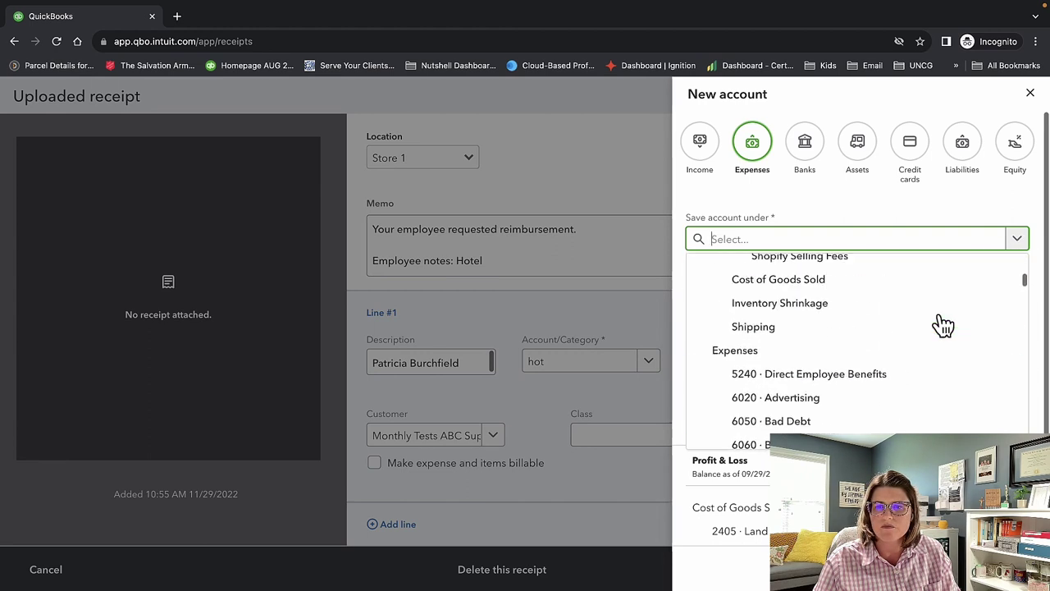
click(937, 350)
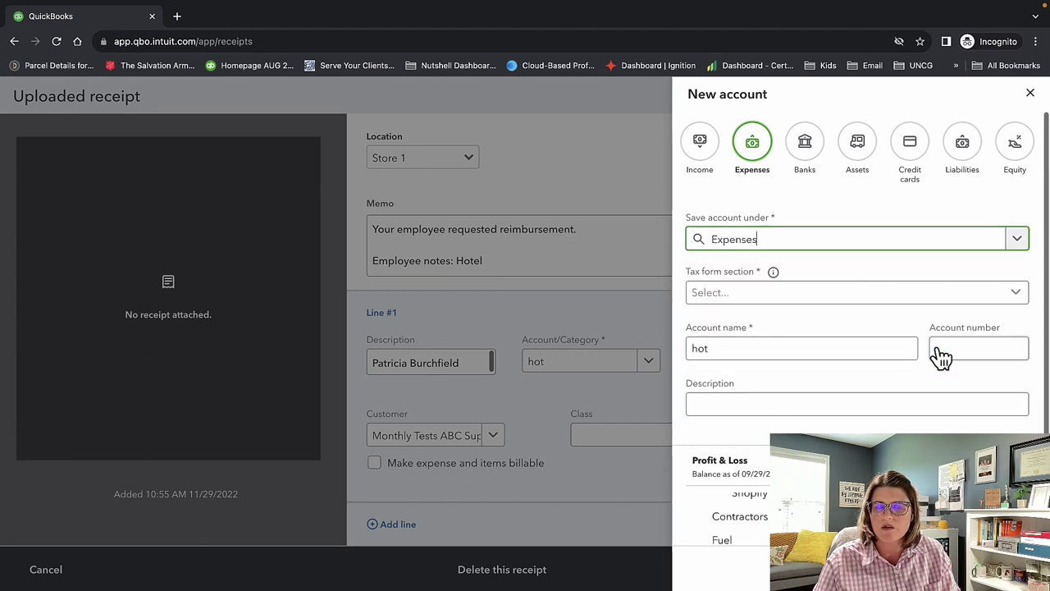
Set tax form section to Travel, rename the account Lodging, and save it.
click(862, 297)
scroll(872, 424, down, 2)
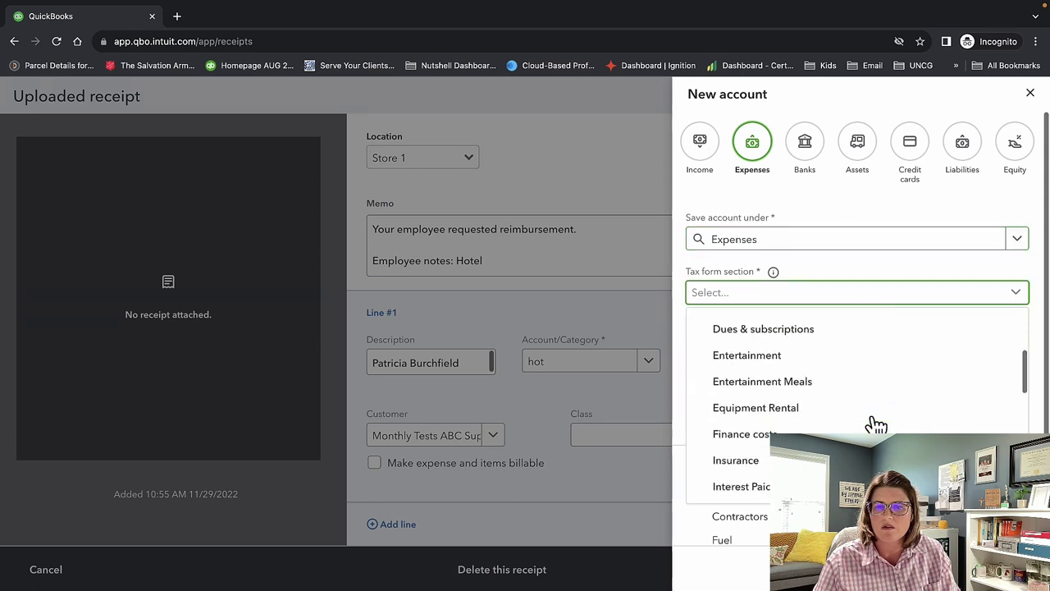
scroll(872, 397, down, 4)
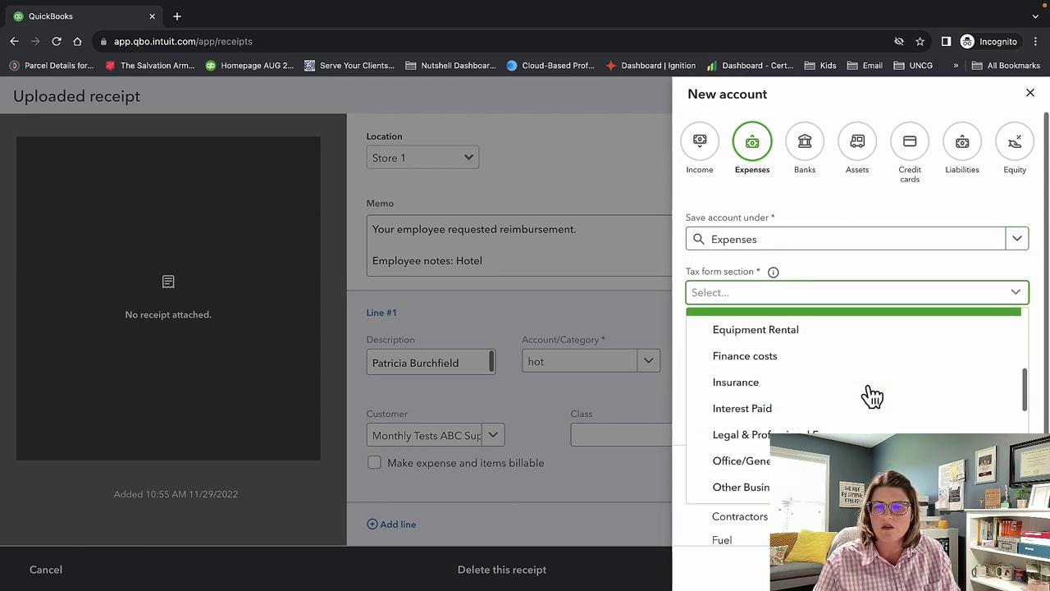
scroll(872, 396, down, 4)
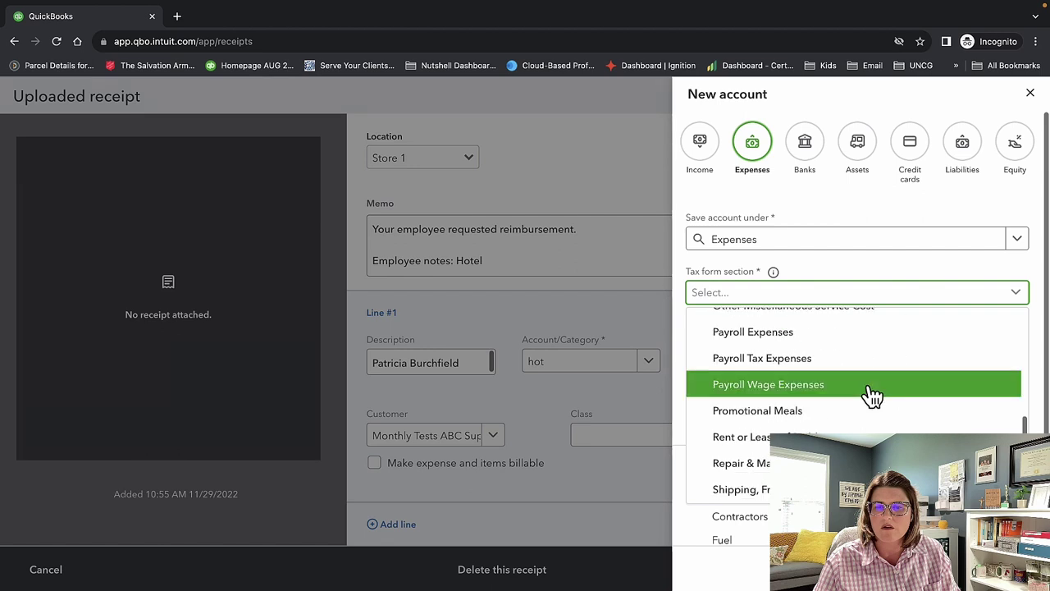
scroll(870, 398, down, 2)
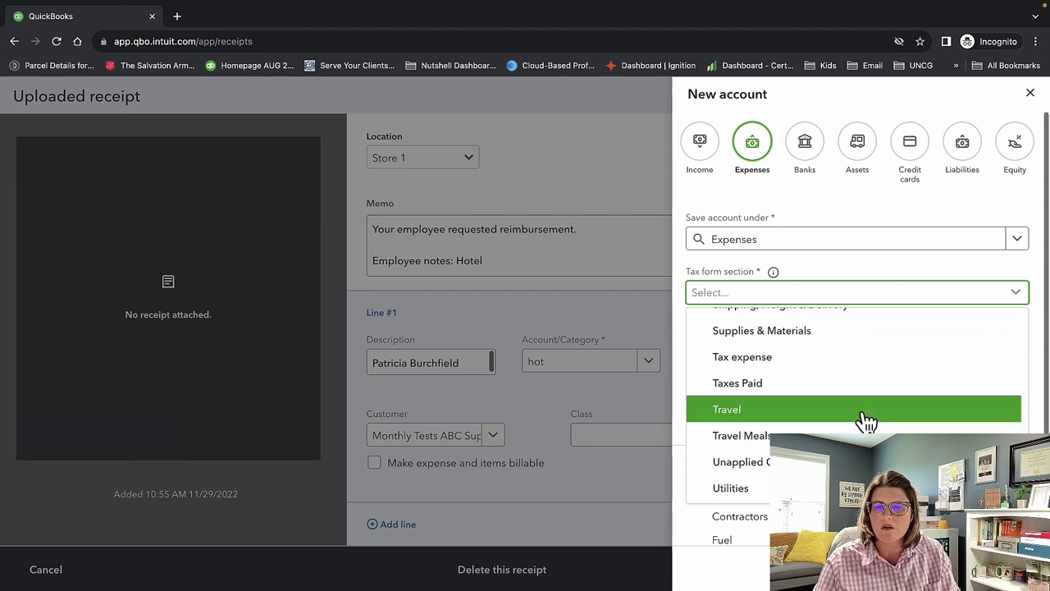
click(861, 408)
drag(818, 349, 685, 343)
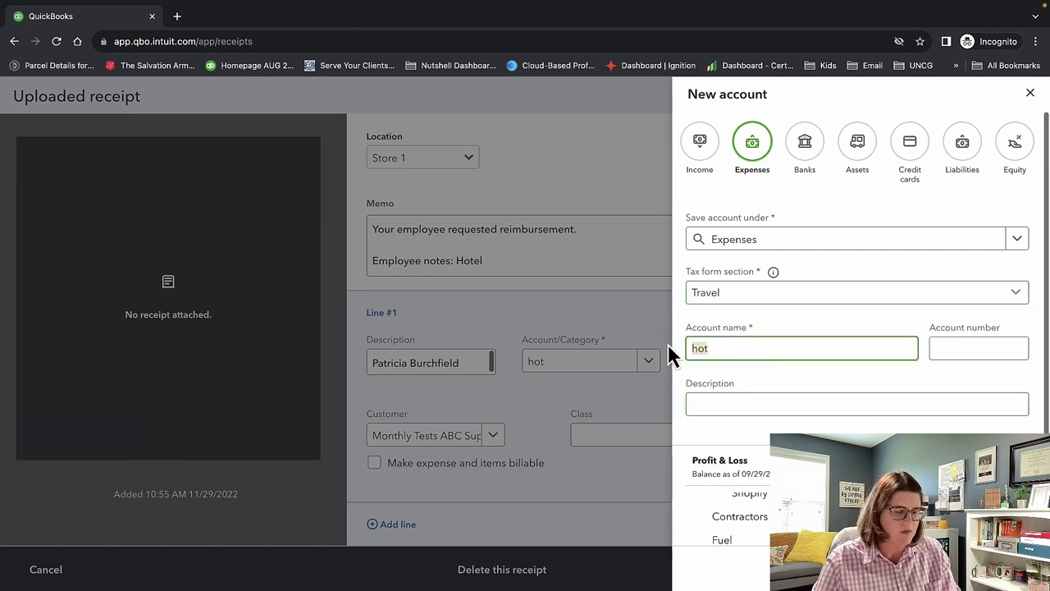
text(Lodging)
key(Tab)
key(Return)
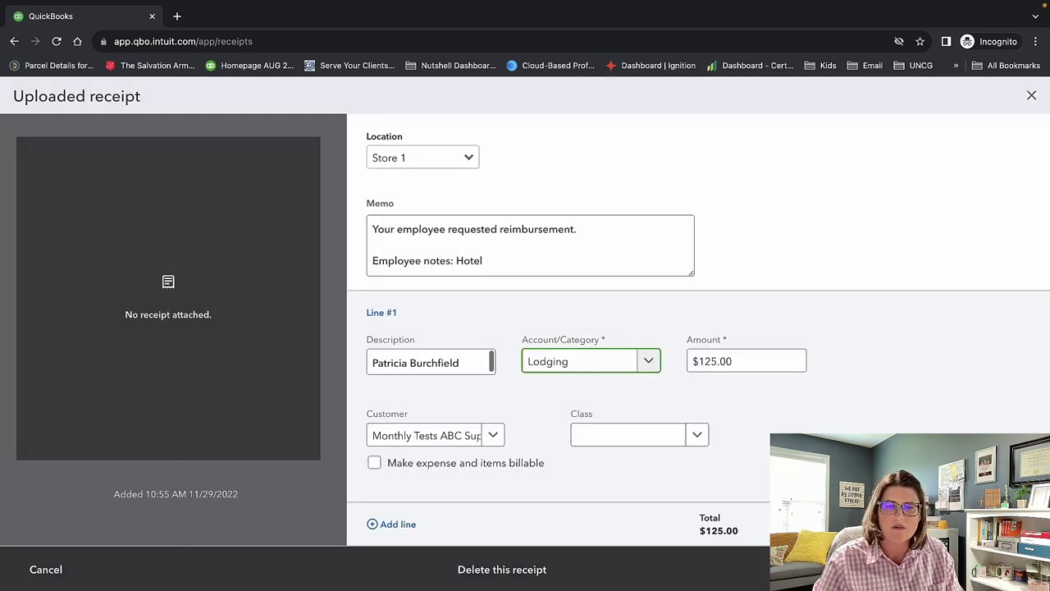
click(696, 437)
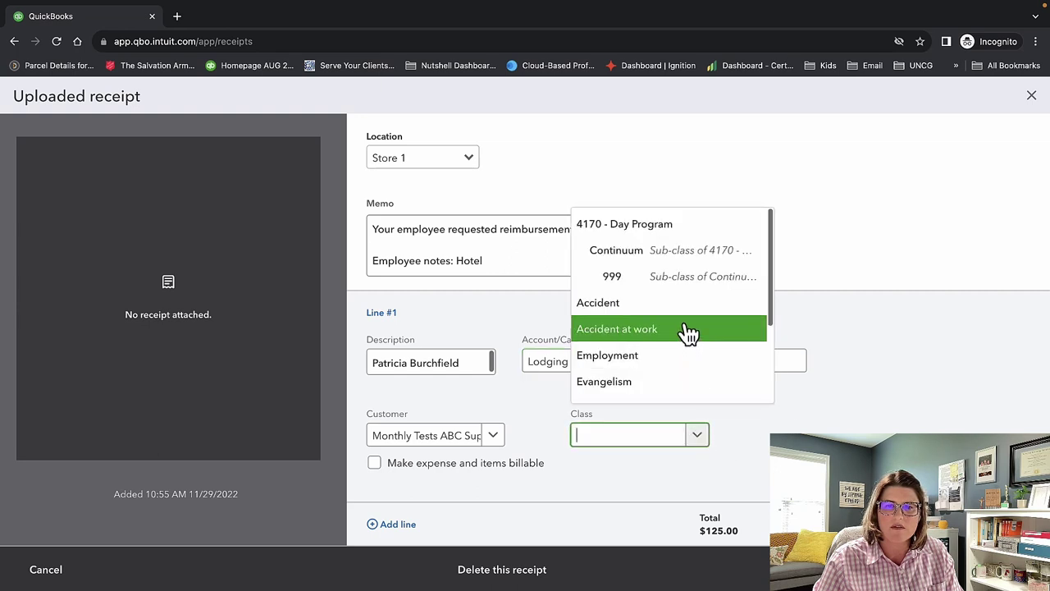
Give the $125.00 receipt class Employment, mark it billable, and save and close it.
click(685, 356)
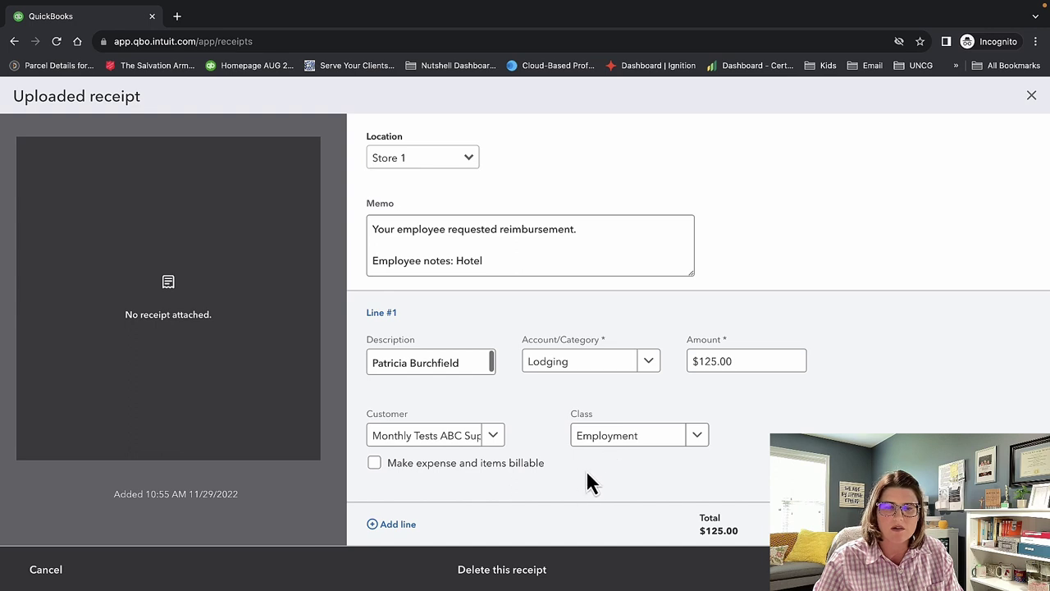
click(375, 465)
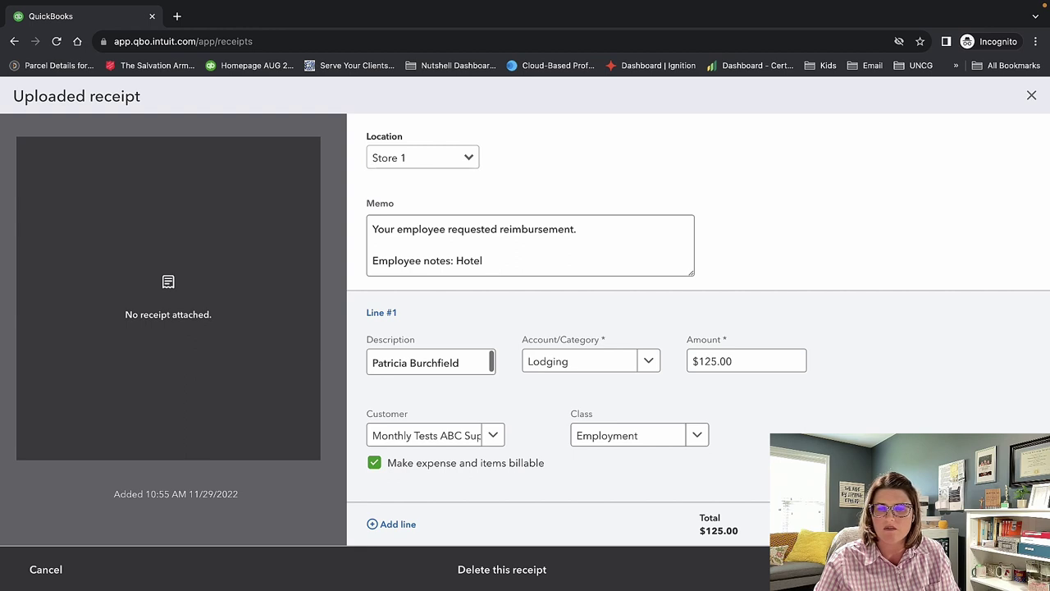
click(988, 569)
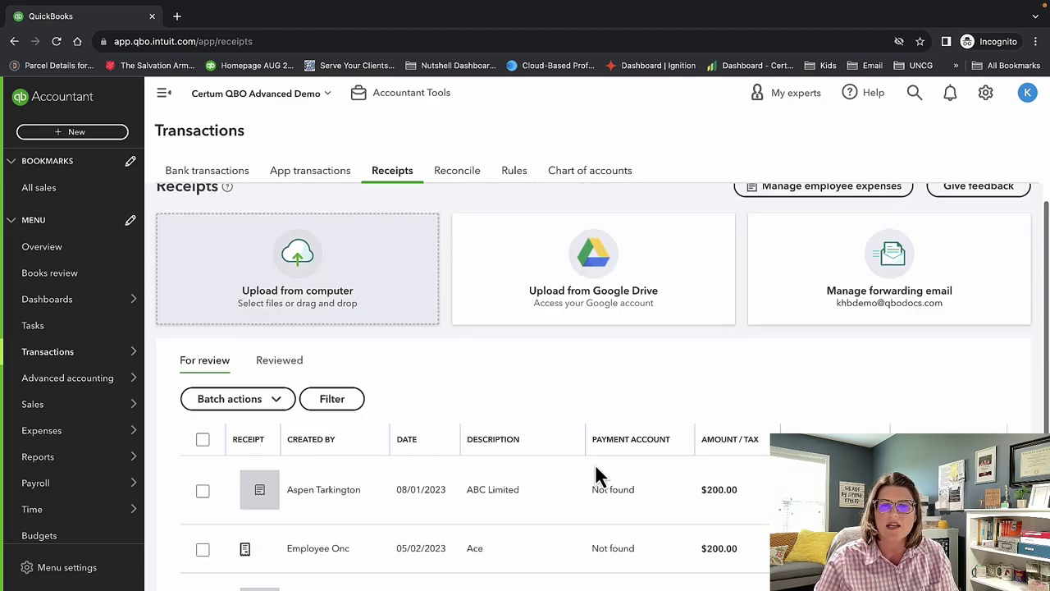
Briefly check the transaction search and receipts table, then switch to the Reconcile tab.
scroll(595, 474, up, 1)
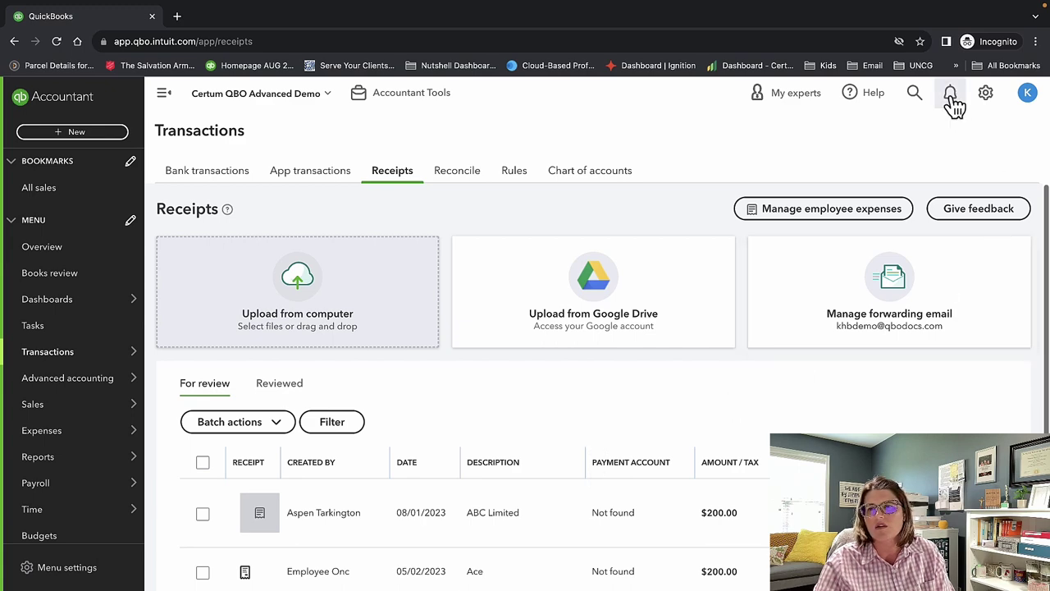
click(919, 96)
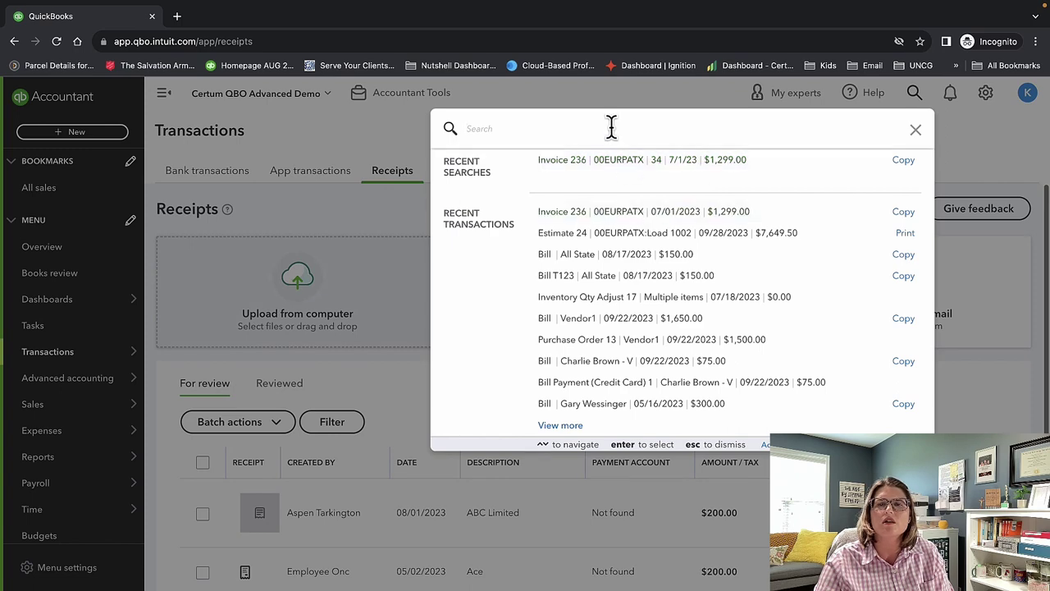
click(599, 94)
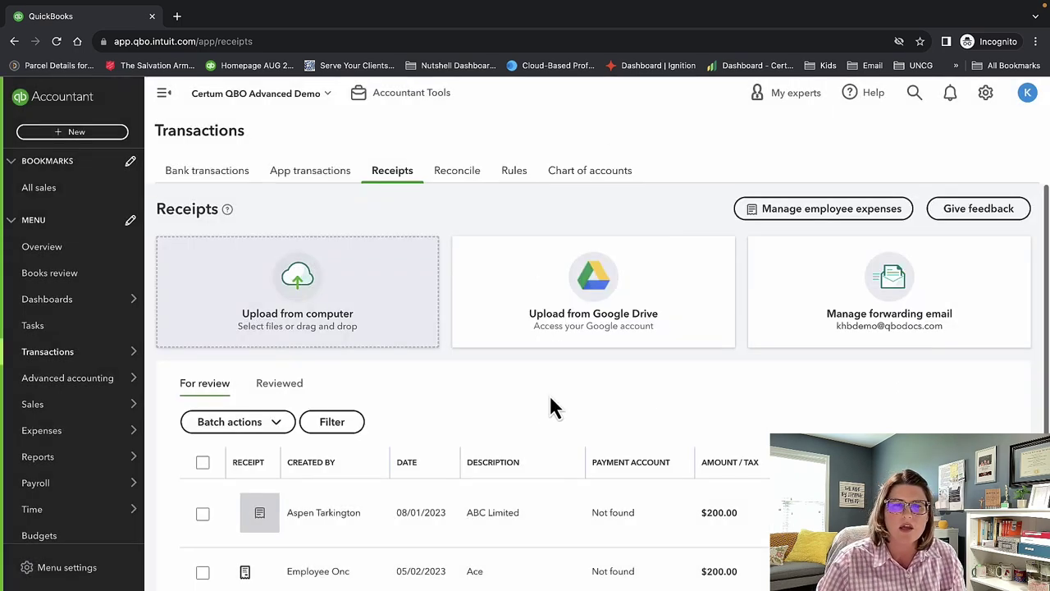
scroll(551, 404, down, 2)
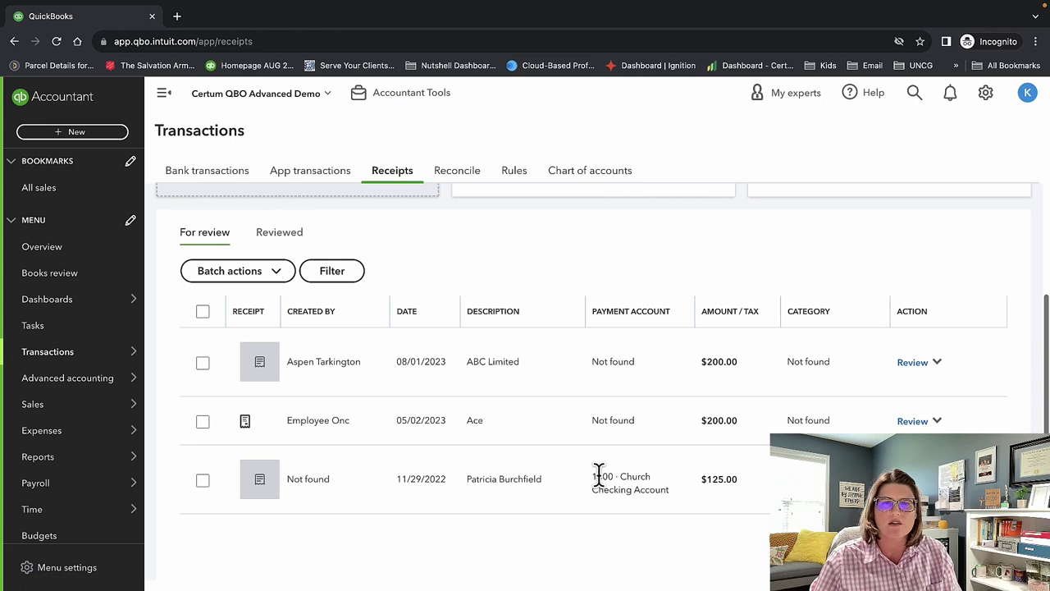
scroll(600, 468, up, 2)
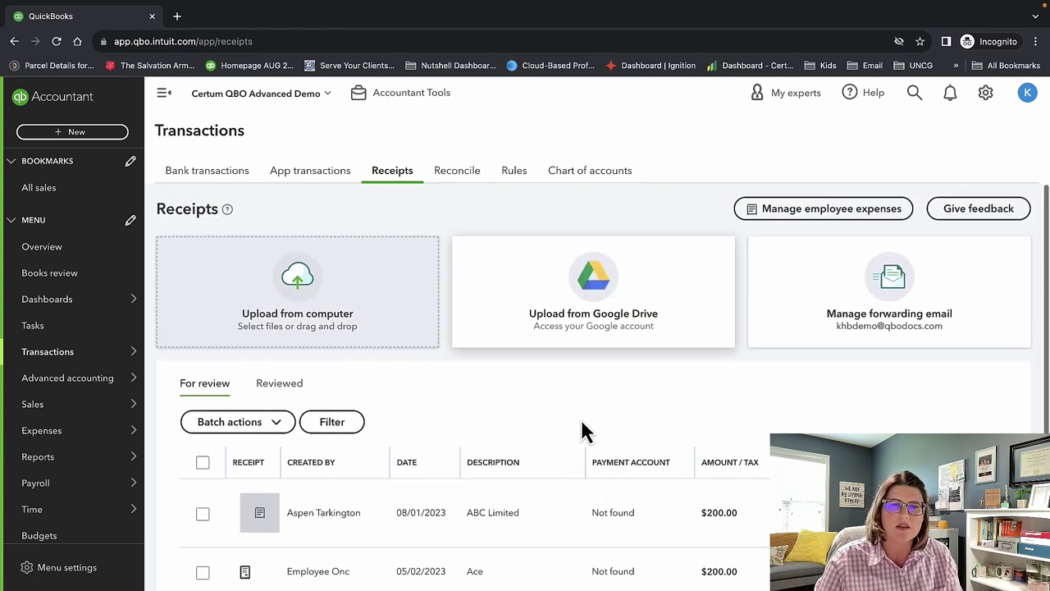
click(459, 176)
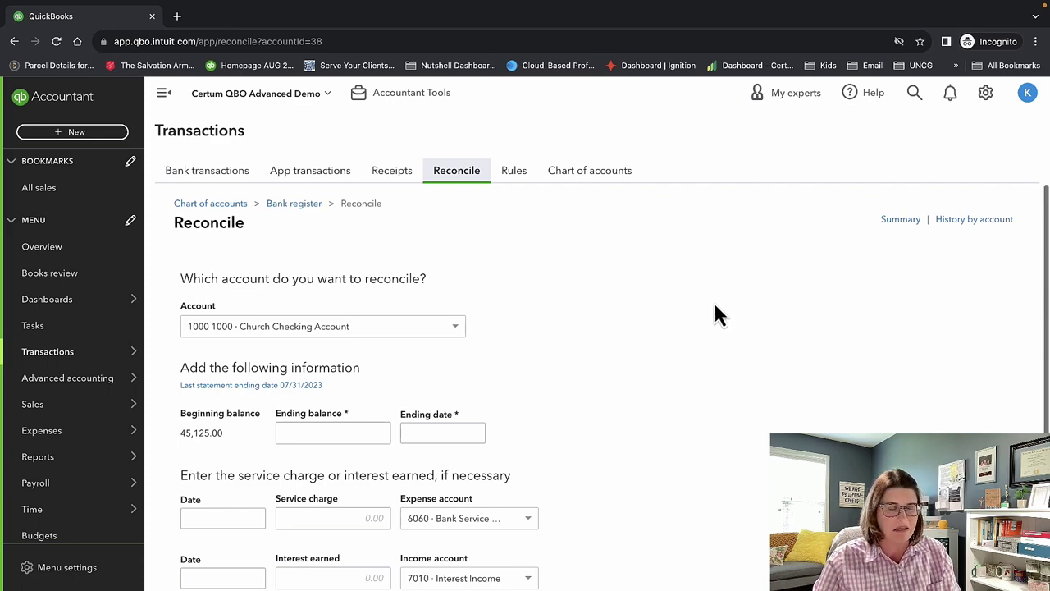
Go to the bank Rules page and open the Create rule form.
click(986, 102)
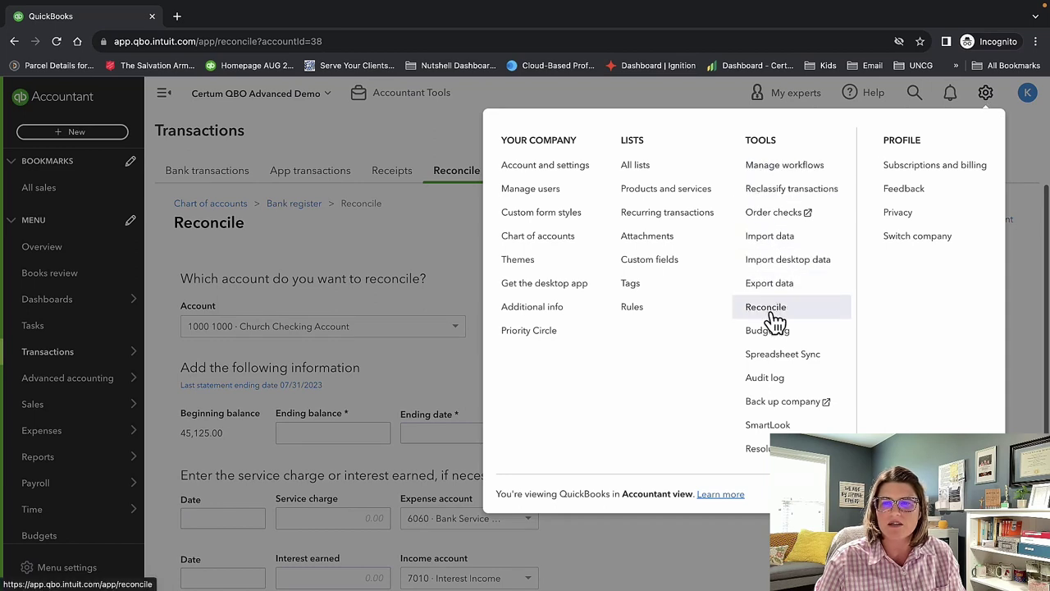
click(447, 238)
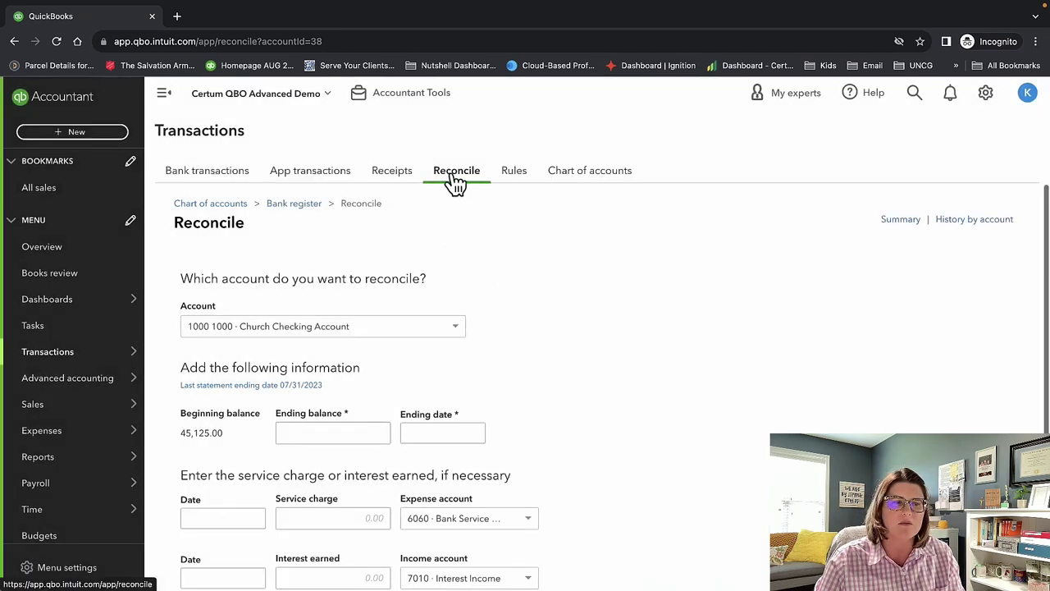
click(516, 179)
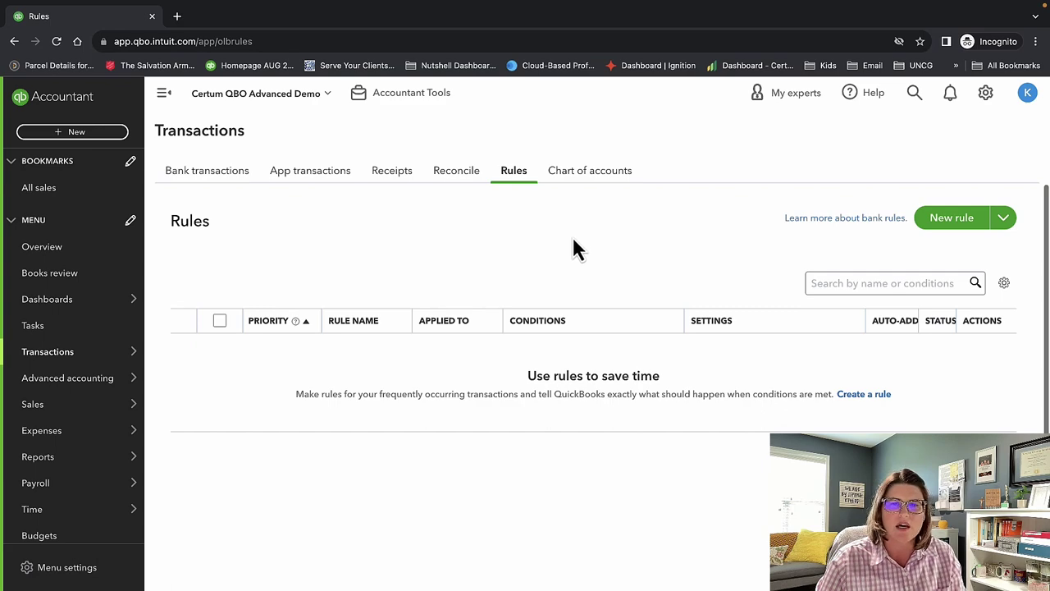
click(889, 399)
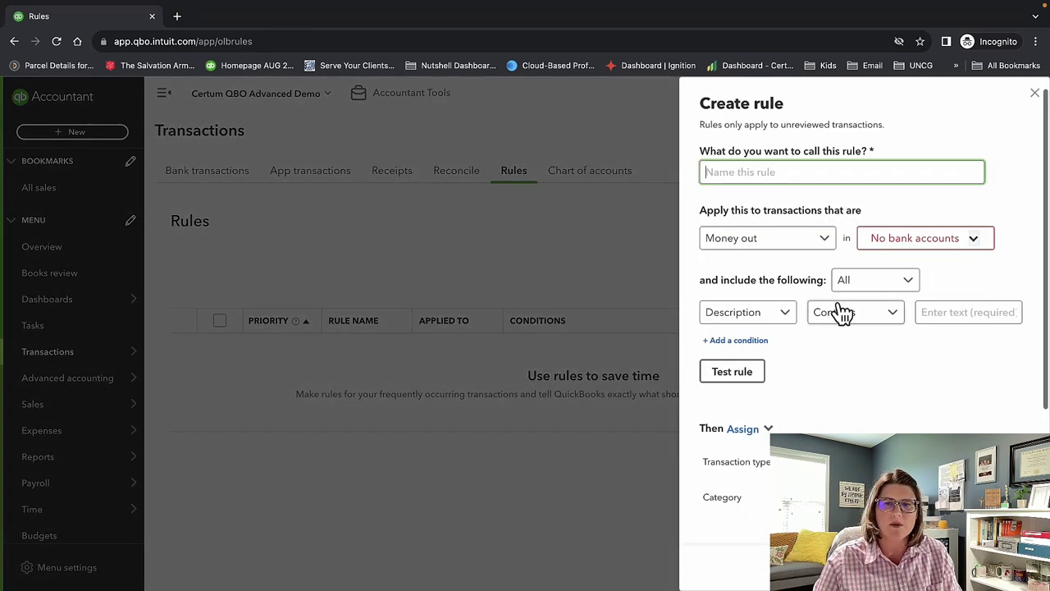
click(849, 402)
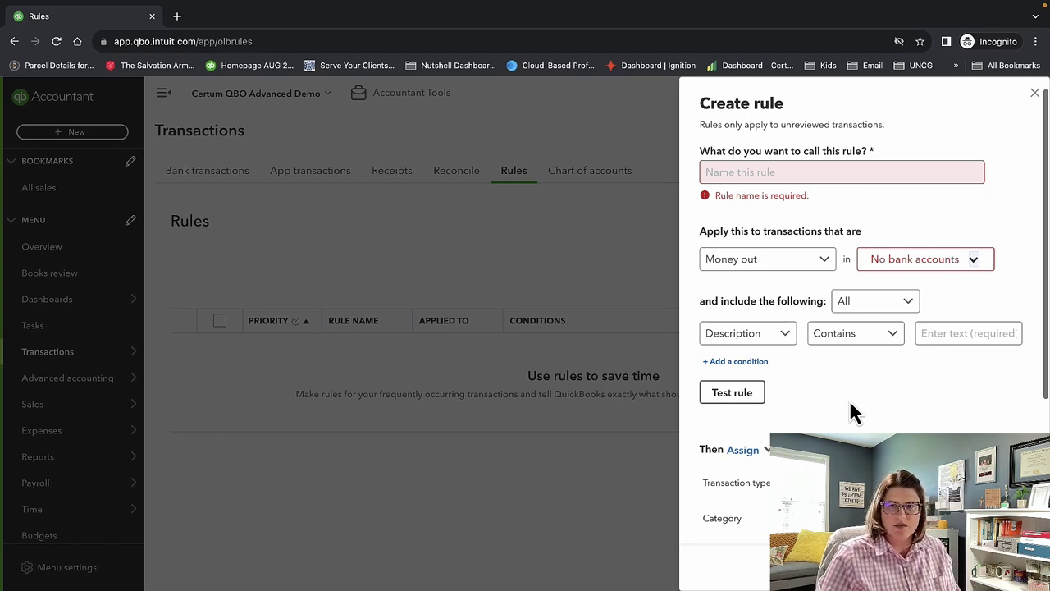
Name the rule Test, keep Money out, and set Description contains 'Staples'.
click(795, 166)
text(Test)
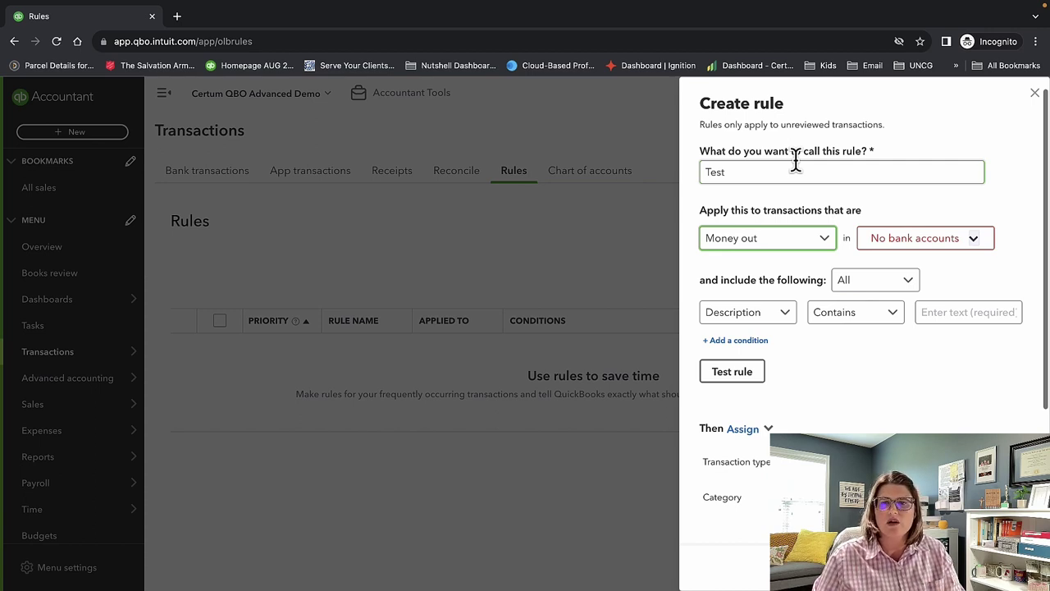
click(805, 244)
click(807, 245)
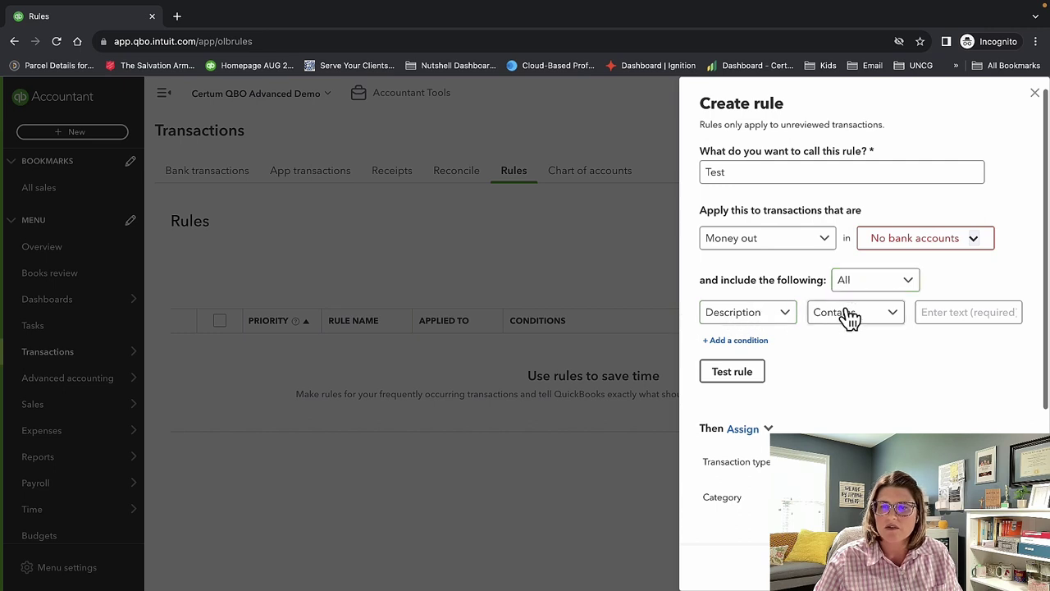
click(943, 308)
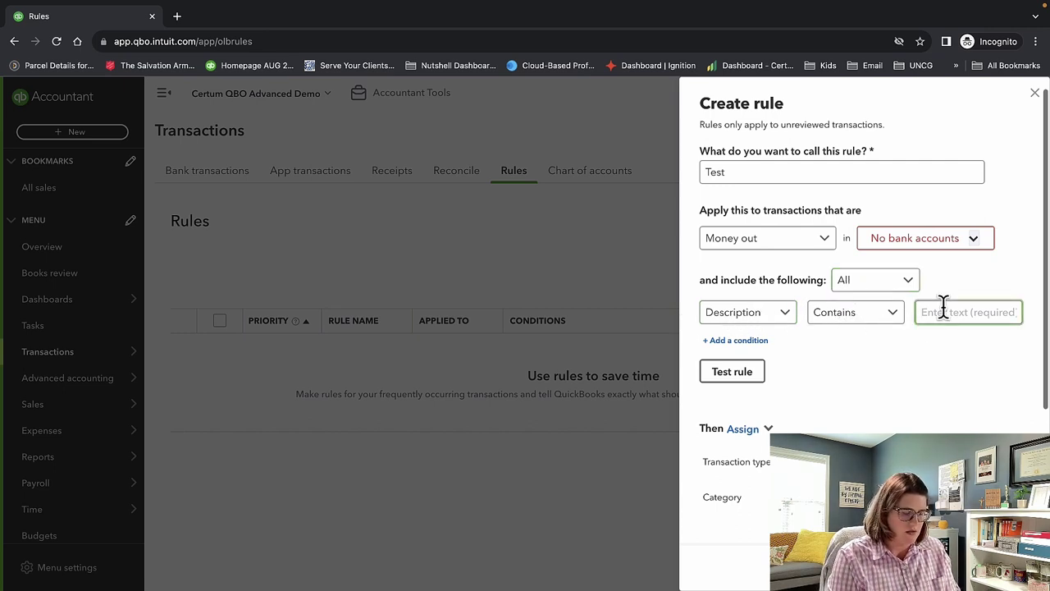
text(Staples)
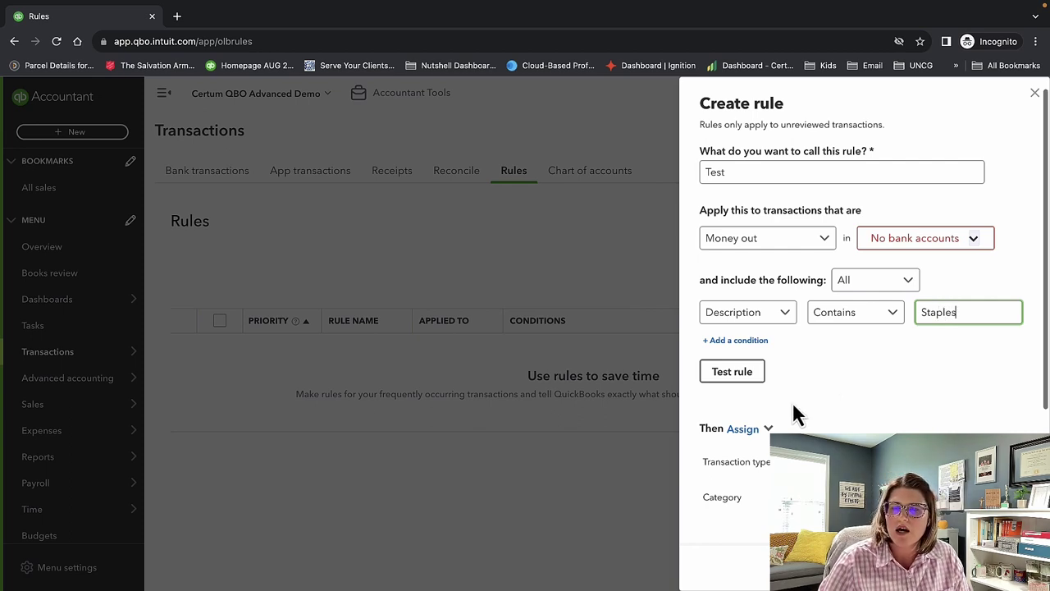
scroll(794, 410, down, 1)
scroll(839, 336, down, 1)
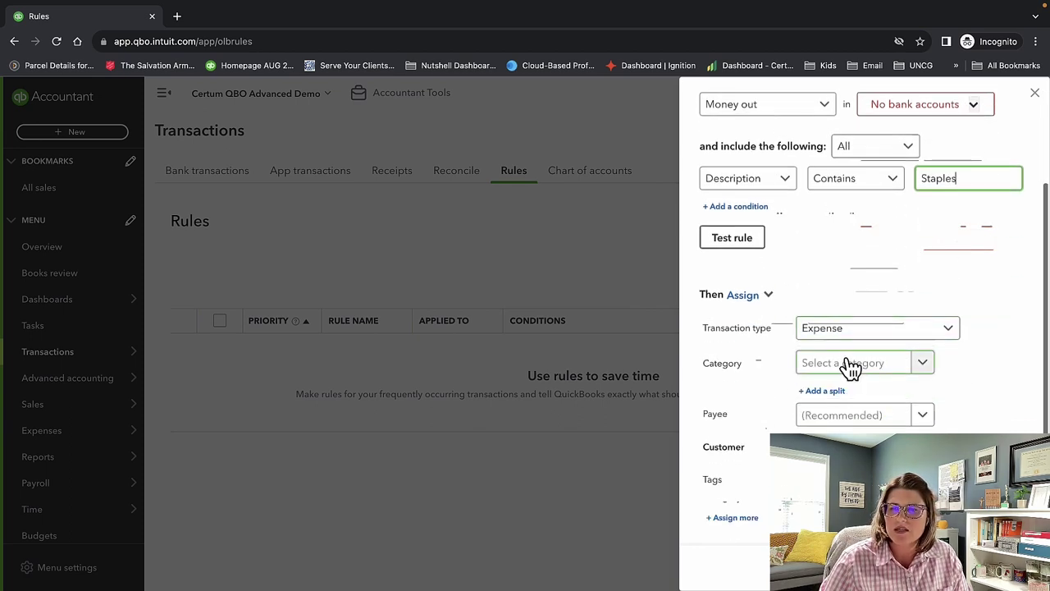
Look over the Then Assign options, then discard the Test rule draft with Esc.
scroll(867, 426, down, 1)
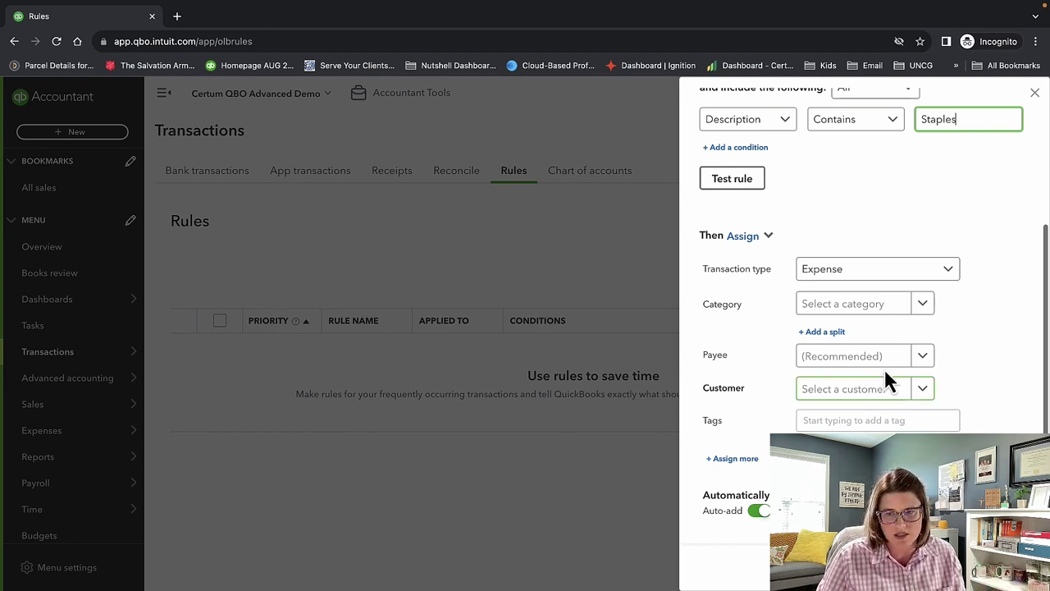
key(Escape)
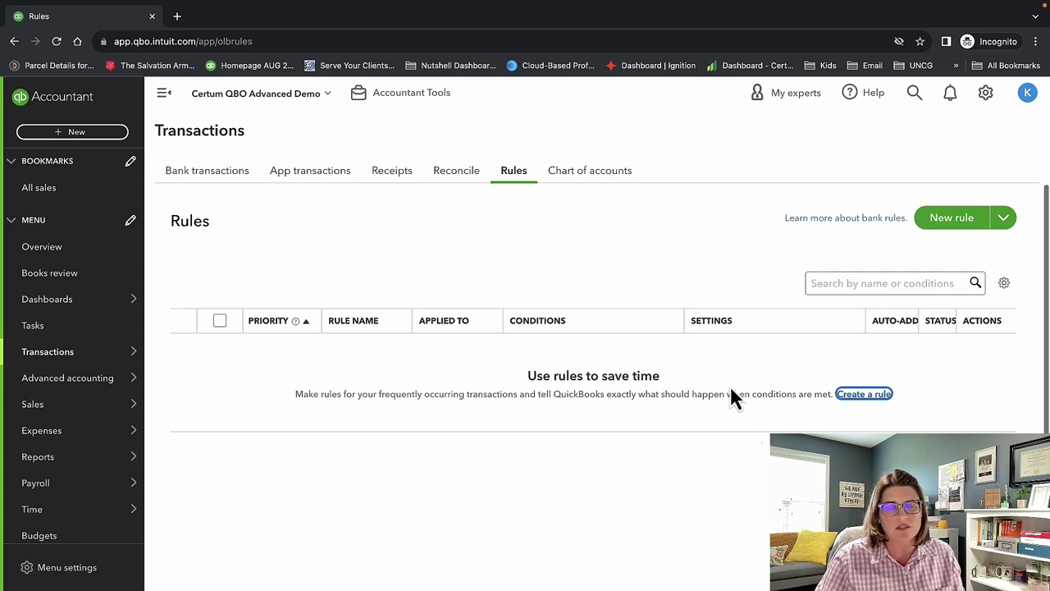
click(603, 173)
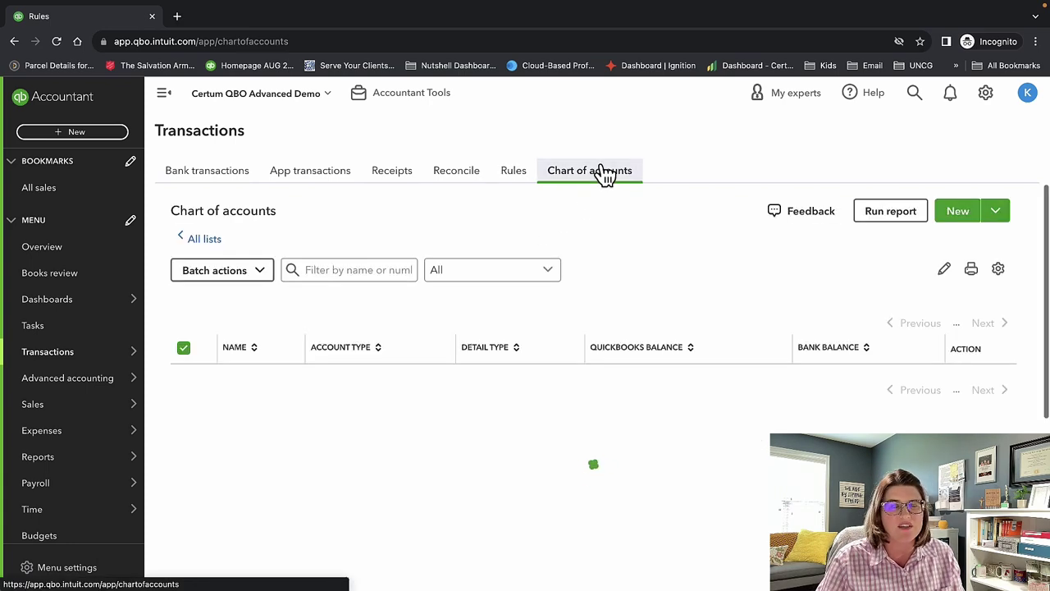
scroll(479, 506, down, 1)
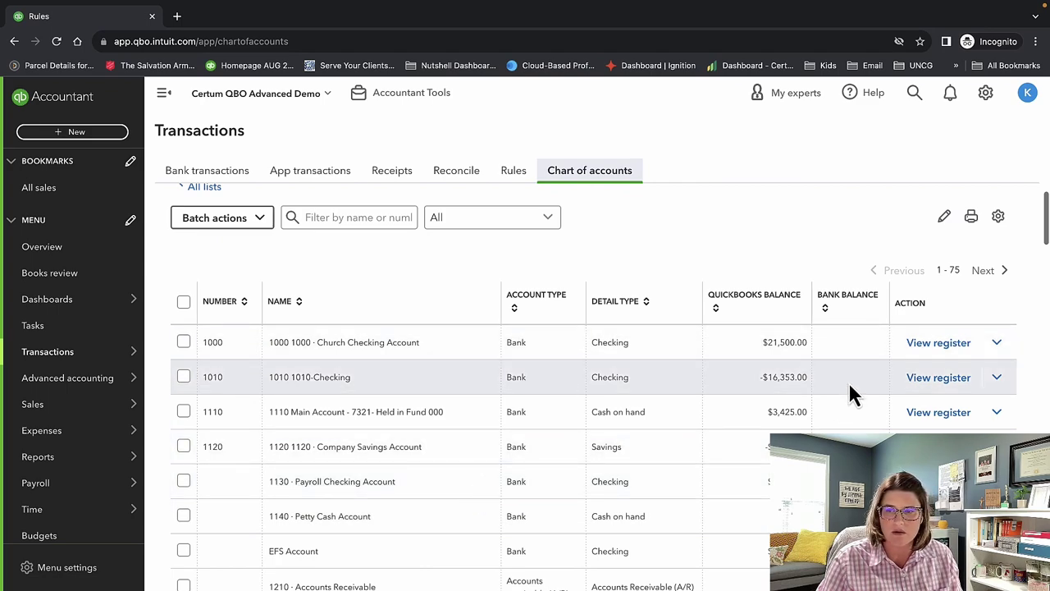
scroll(851, 391, down, 2)
scroll(850, 391, up, 3)
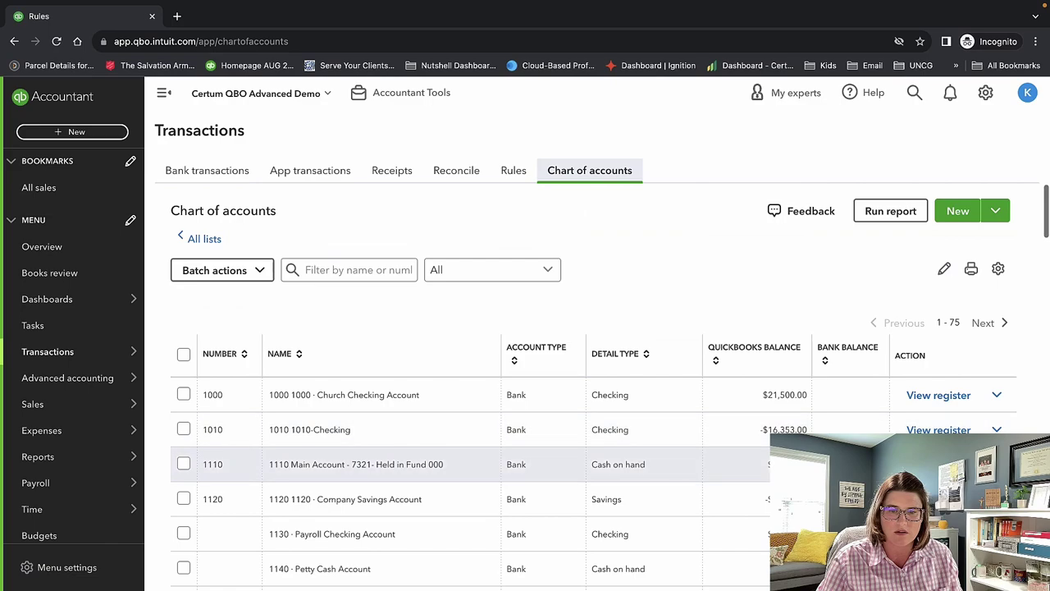
scroll(685, 461, down, 5)
scroll(685, 461, up, 5)
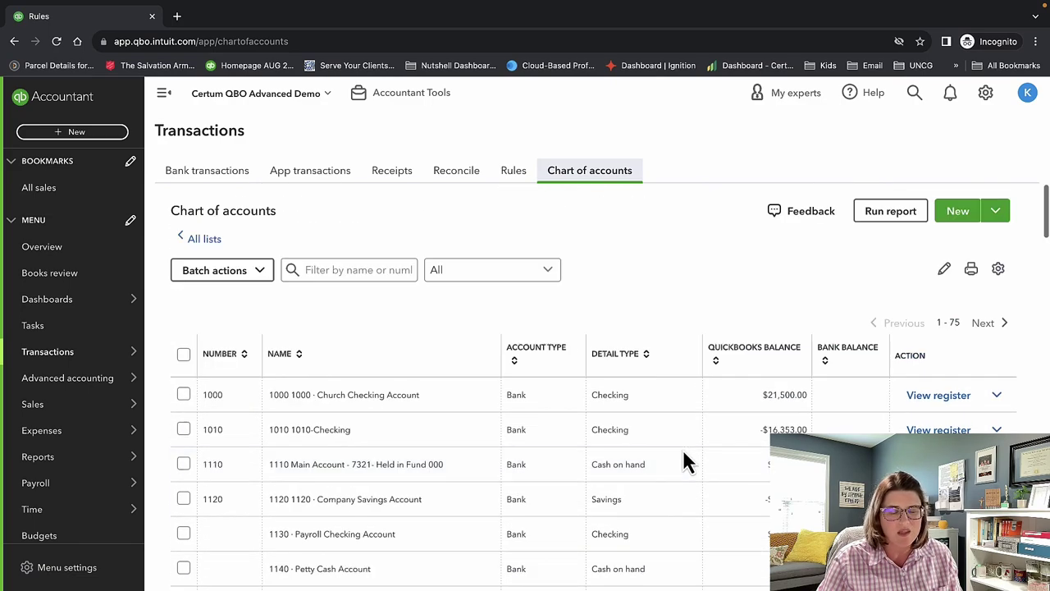
scroll(685, 461, down, 10)
scroll(683, 453, down, 3)
scroll(683, 453, up, 12)
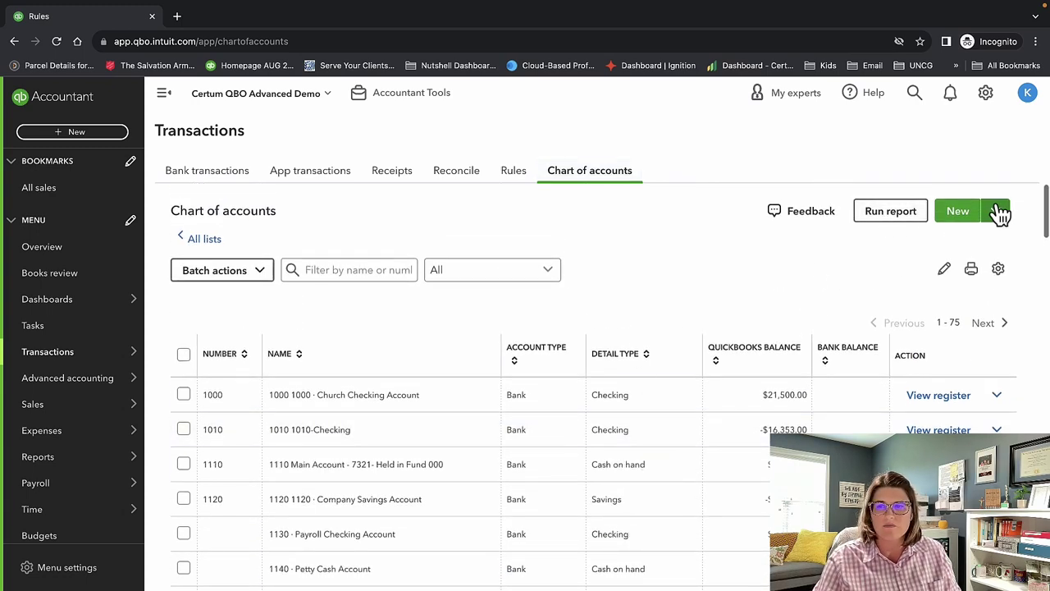
Create the Banks account 'Operations Account' under Bank Accounts with Checking tax form section, and save.
click(960, 215)
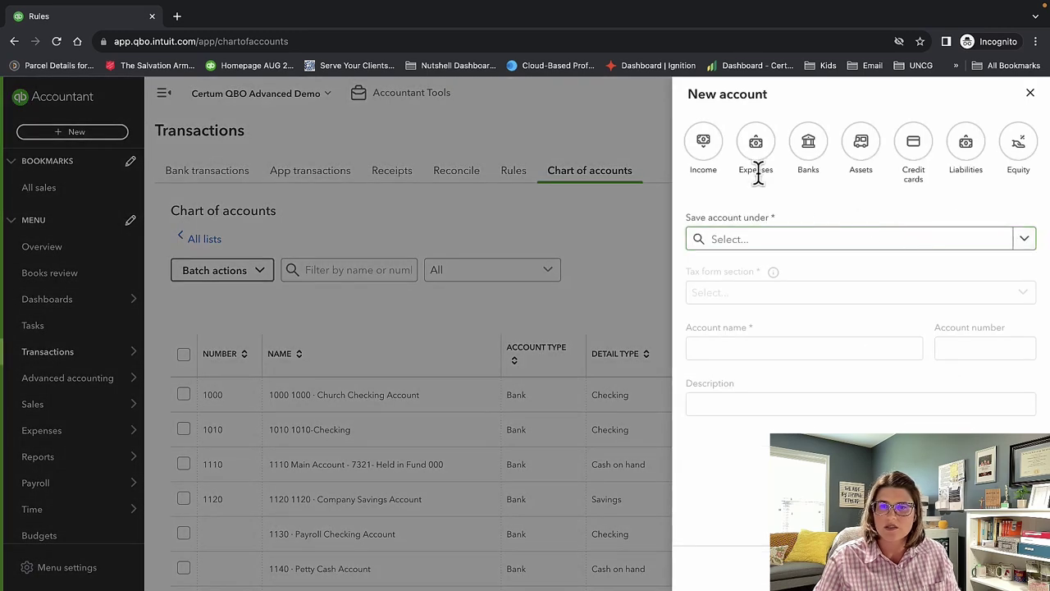
click(804, 151)
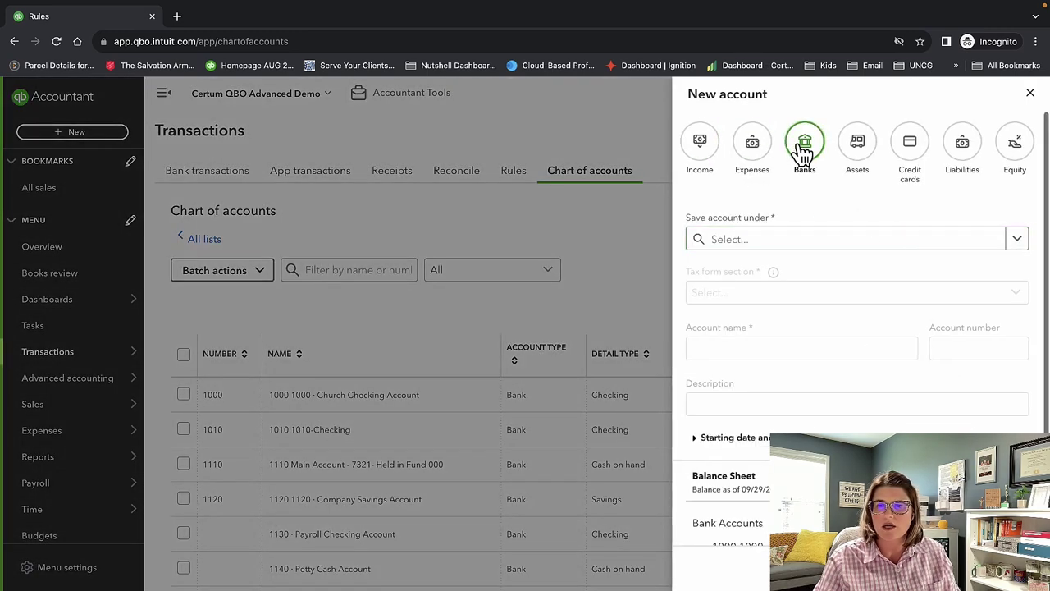
click(824, 240)
click(827, 268)
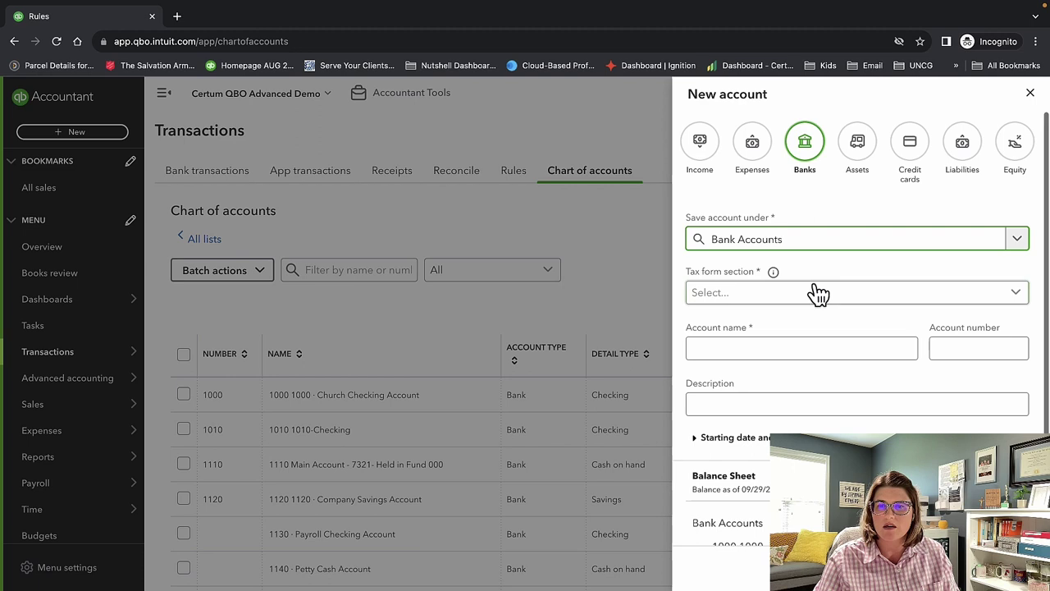
click(810, 298)
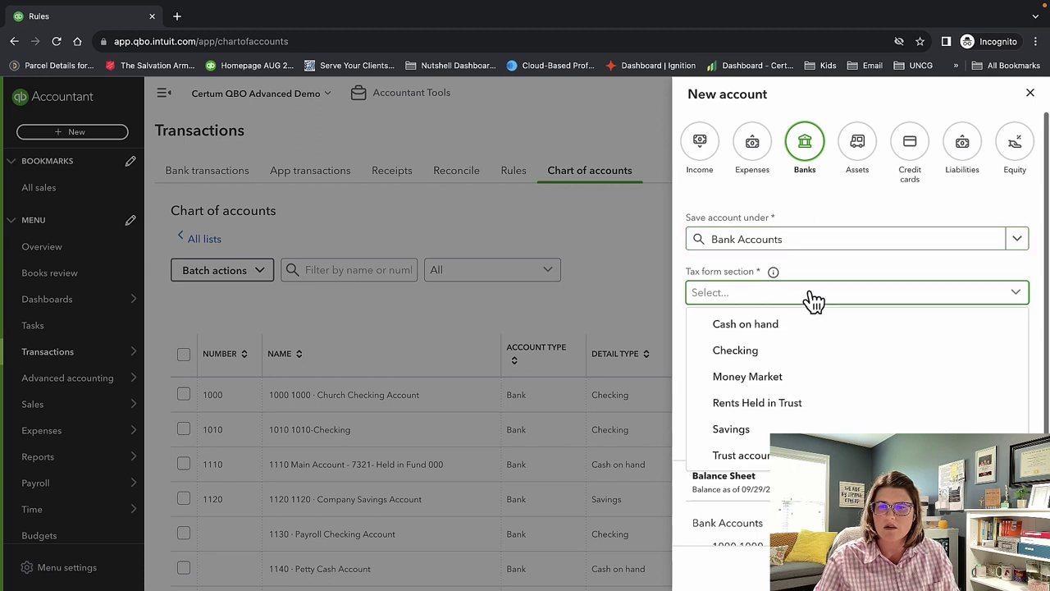
click(803, 352)
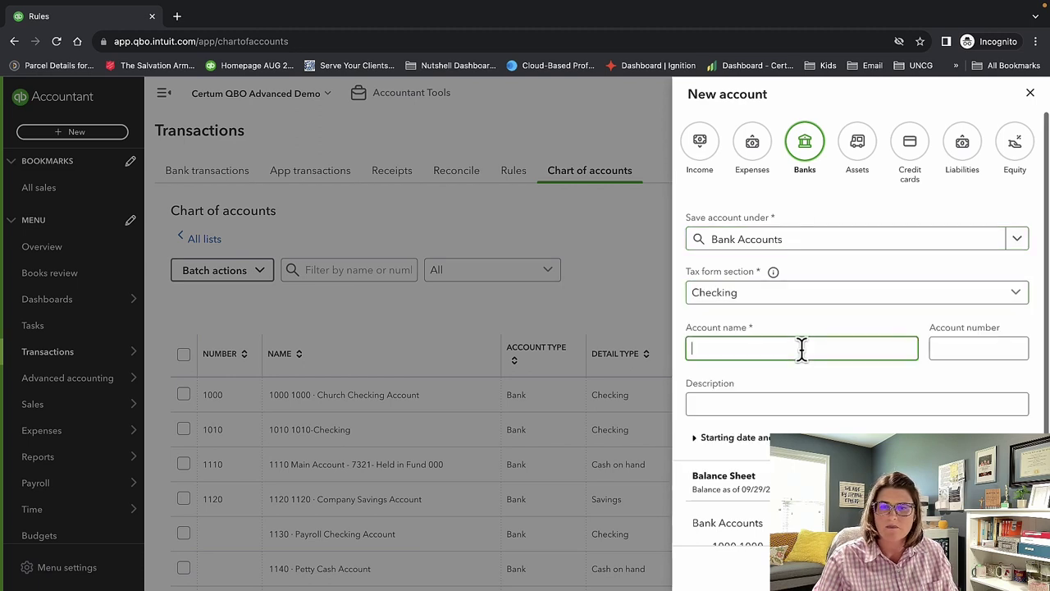
text(O)
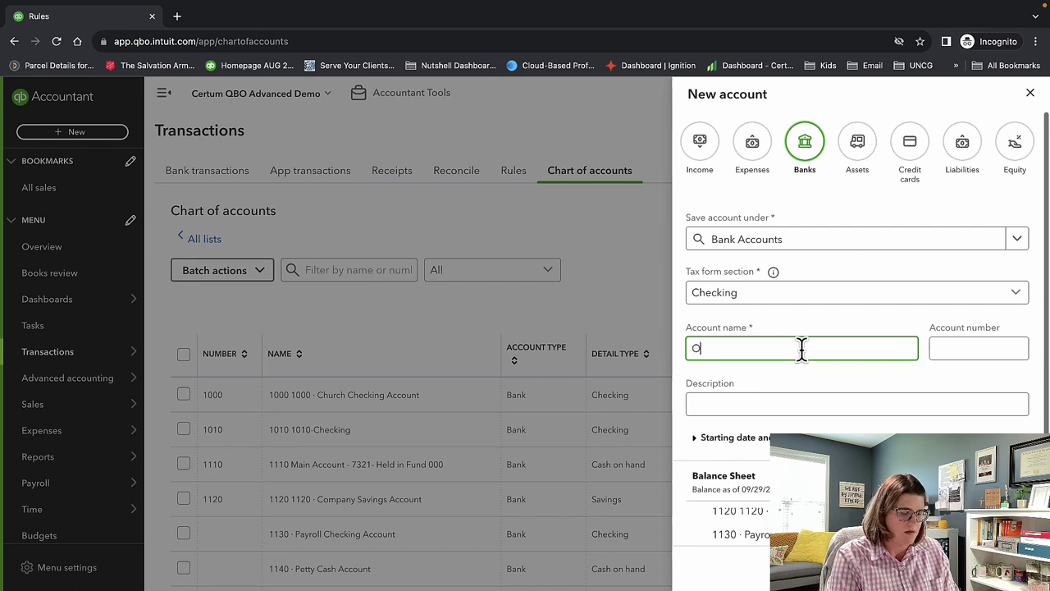
text(perations Account)
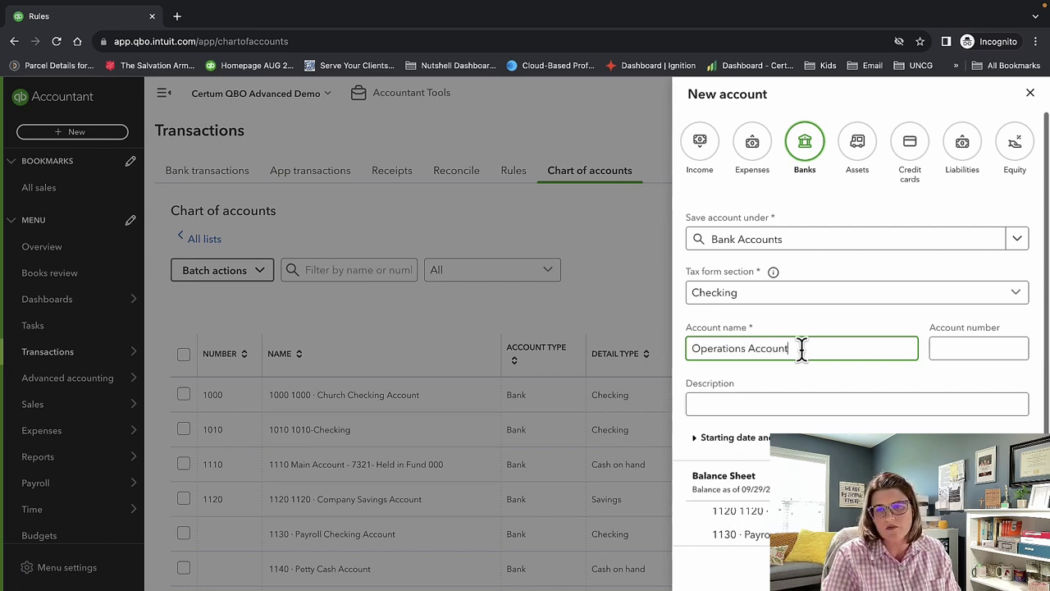
key(Tab)
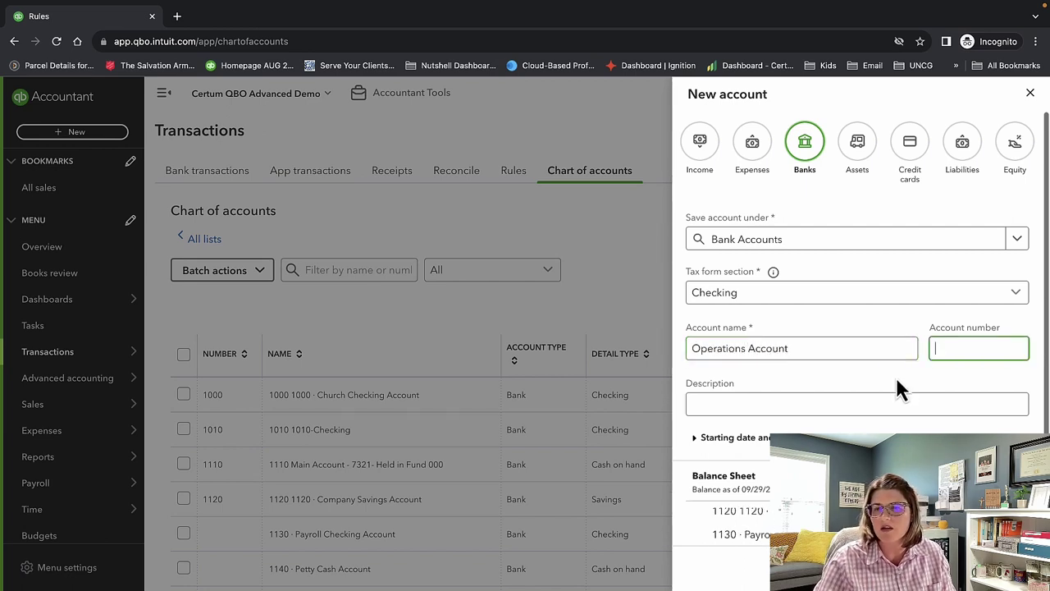
scroll(895, 375, down, 2)
scroll(895, 375, down, 1)
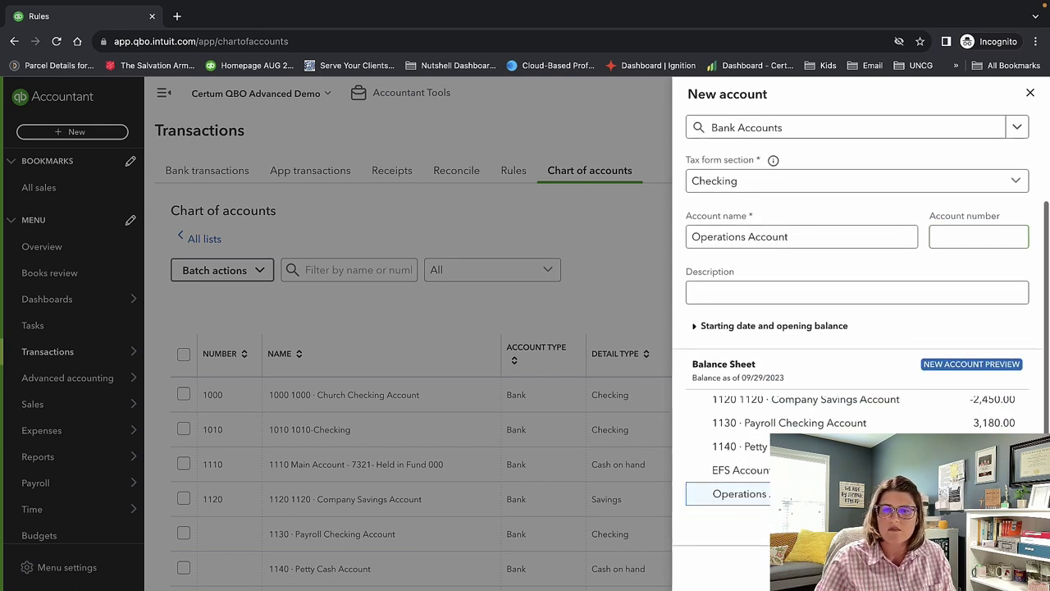
click(989, 565)
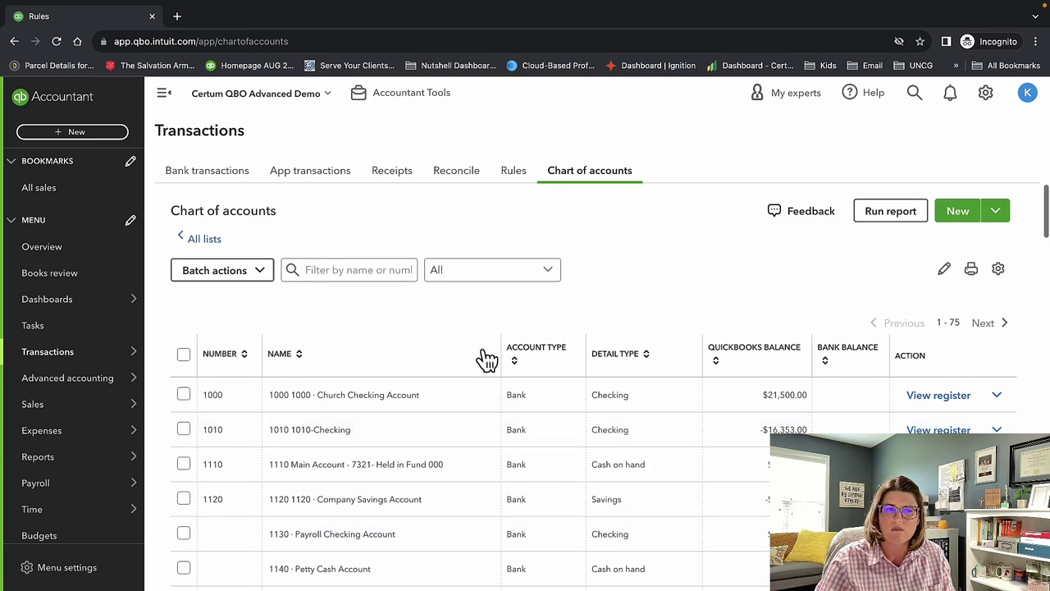
Go to Bank transactions from the Transactions menu, then open the gear settings menu.
mouse_move(68, 310)
mouse_move(77, 352)
click(187, 355)
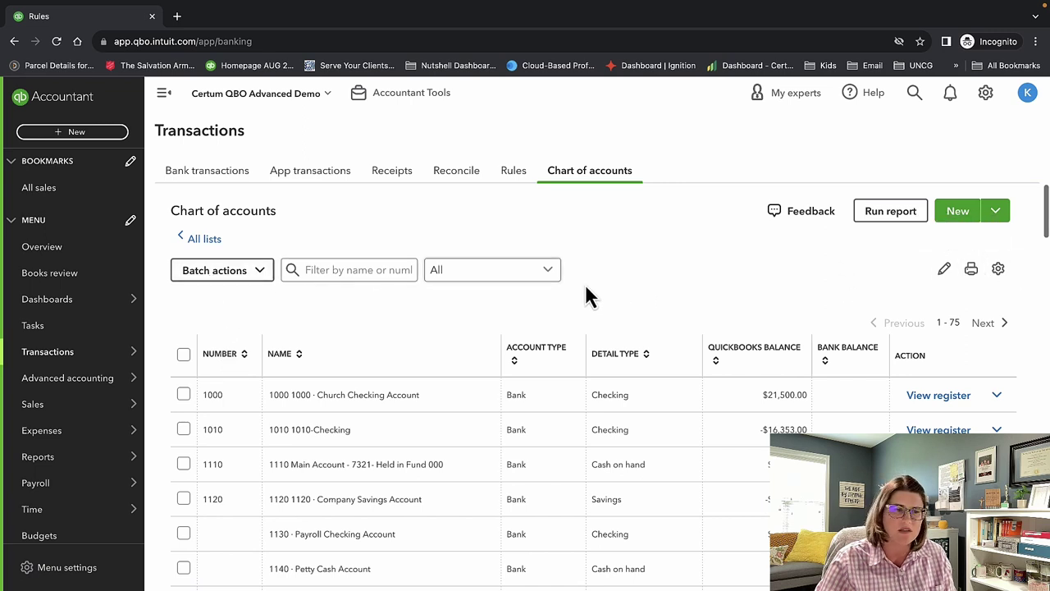
mouse_move(92, 367)
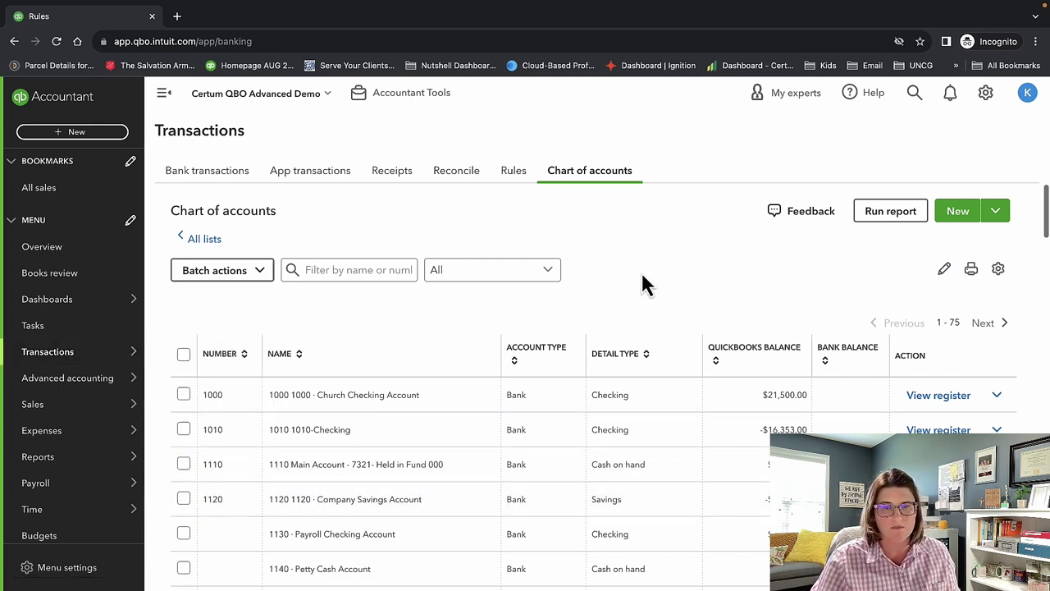
click(987, 94)
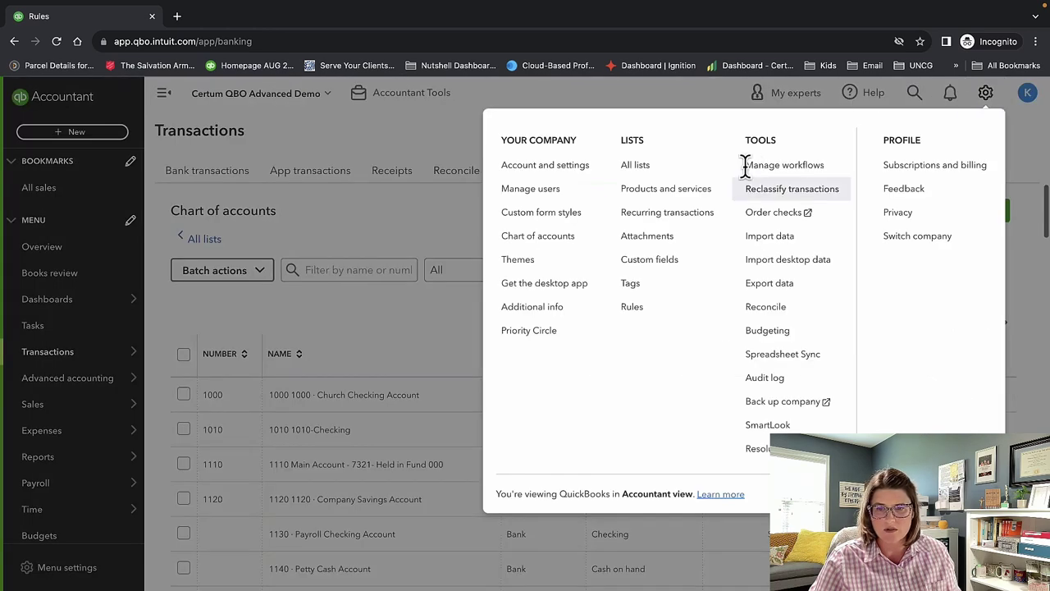
Open the Reconcile page from the gear menu's Tools column.
click(768, 307)
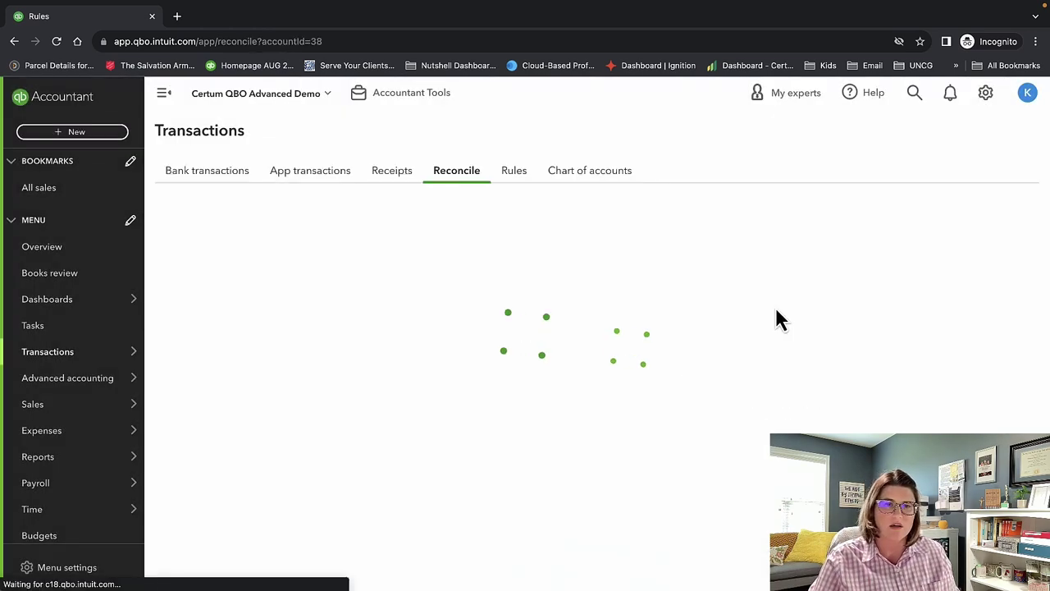
click(985, 97)
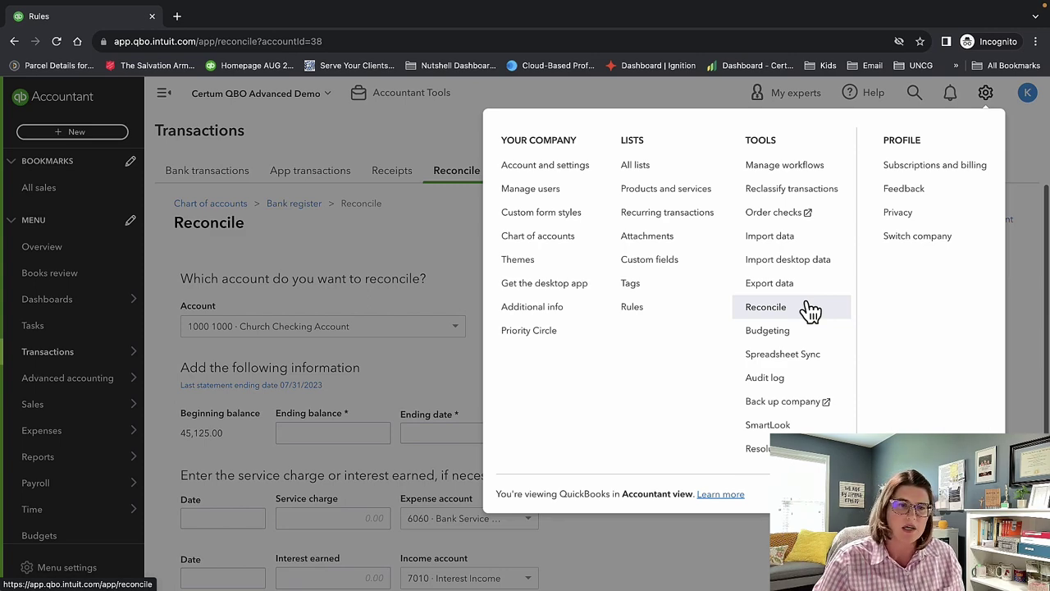
click(368, 258)
scroll(576, 271, down, 1)
Enter ending balance 45,125.00 and ending date 08/31/2023 for the reconciliation.
click(359, 396)
text(45125.00)
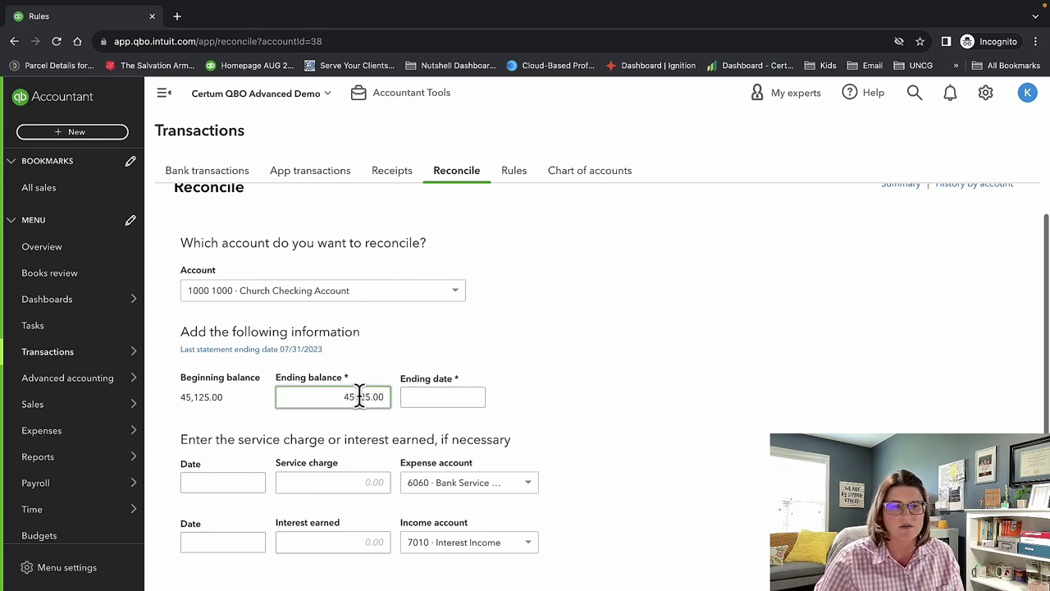
click(426, 396)
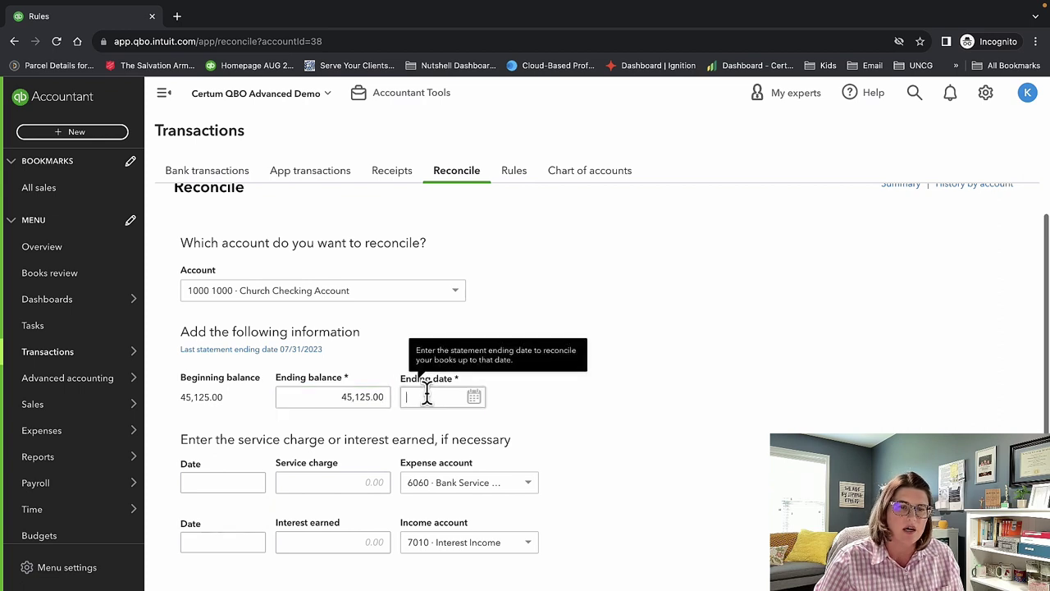
click(472, 399)
click(498, 432)
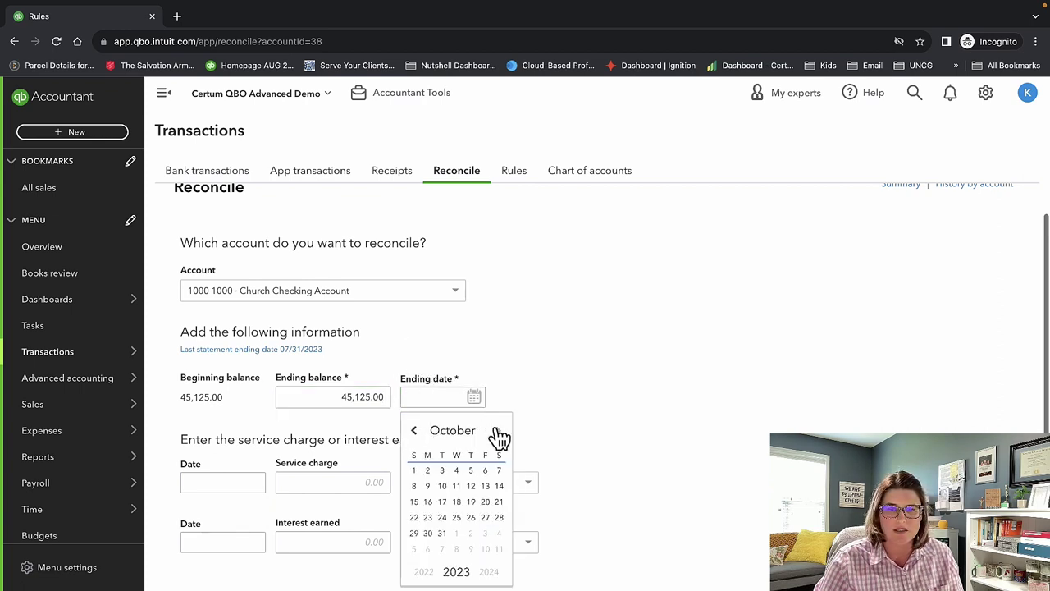
click(415, 432)
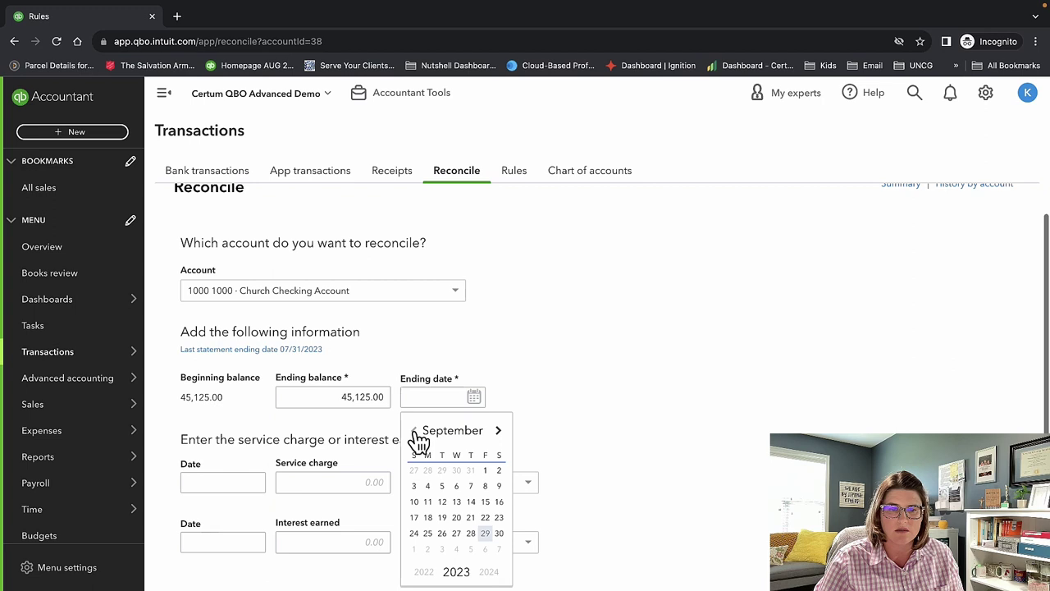
click(414, 431)
click(470, 533)
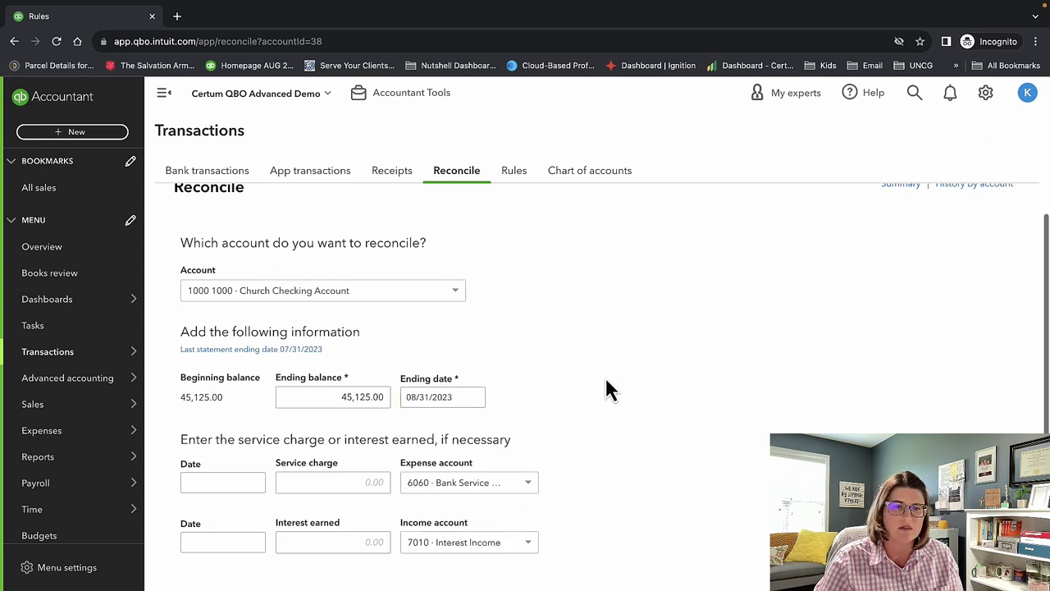
Confirm Church Checking Account as the account to reconcile.
click(458, 292)
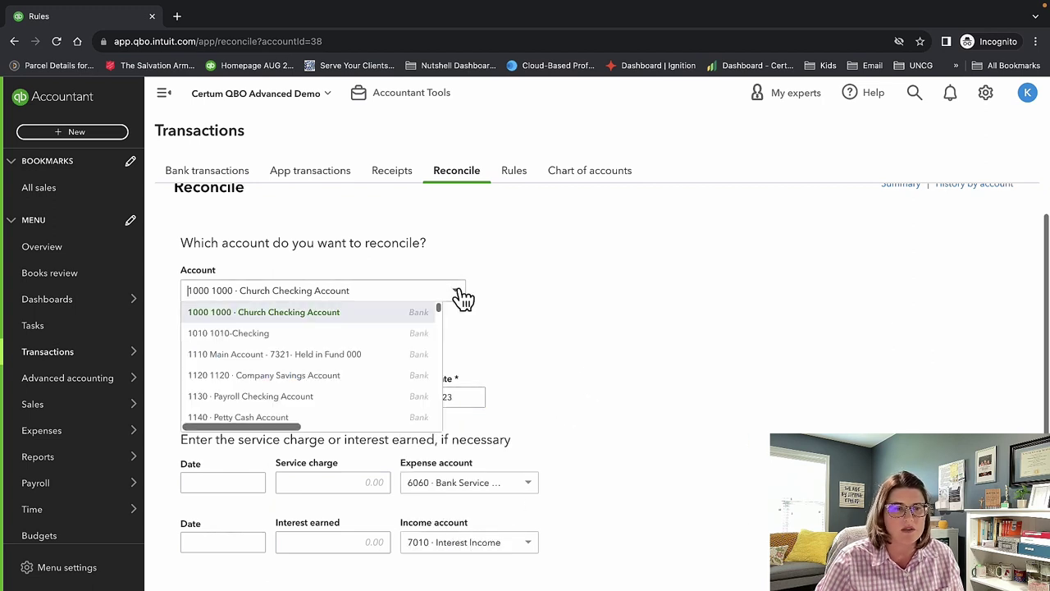
click(458, 293)
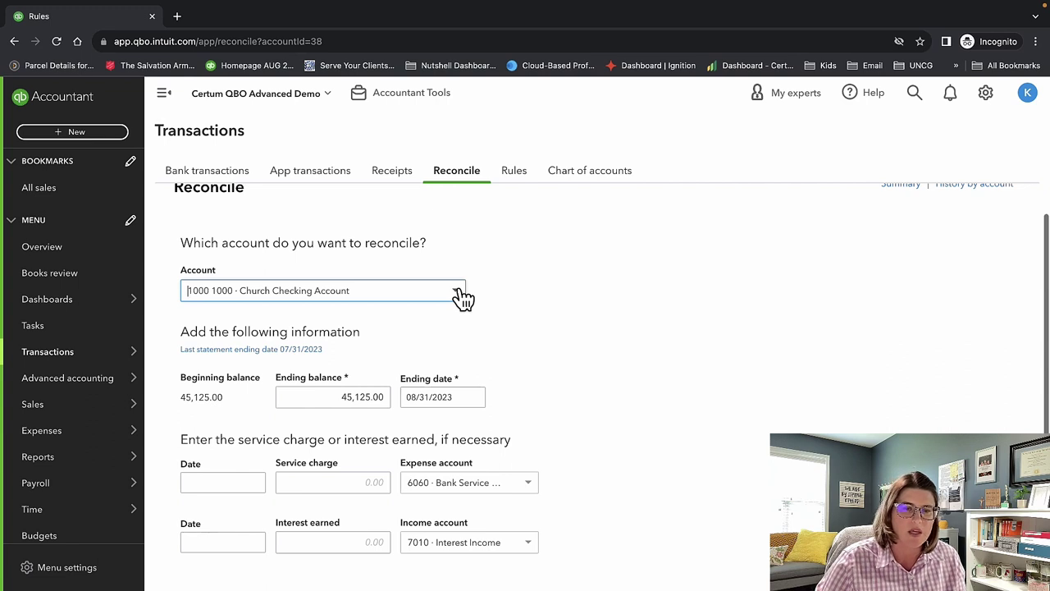
scroll(470, 399, down, 2)
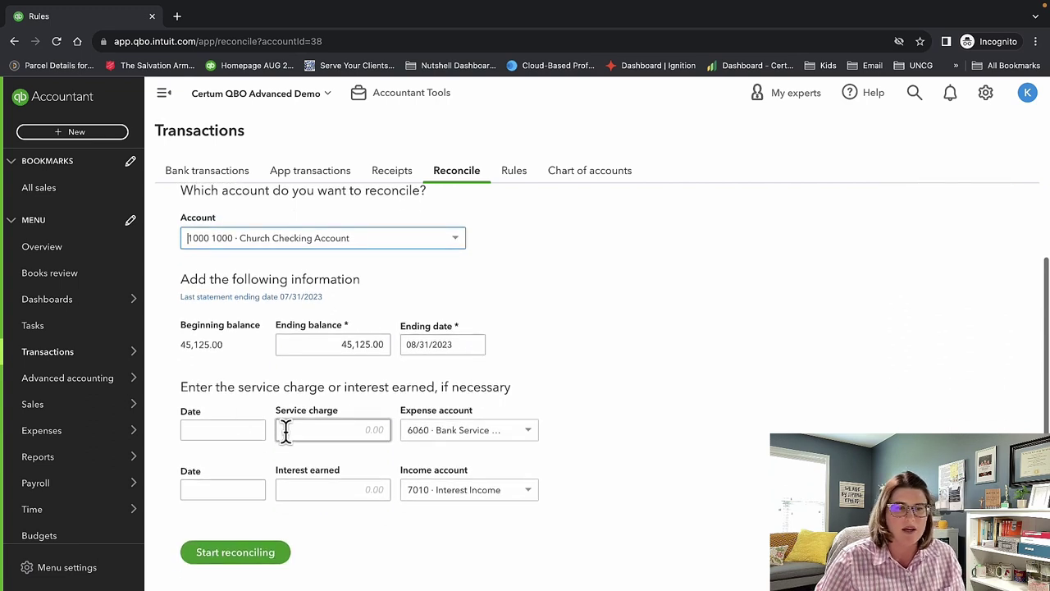
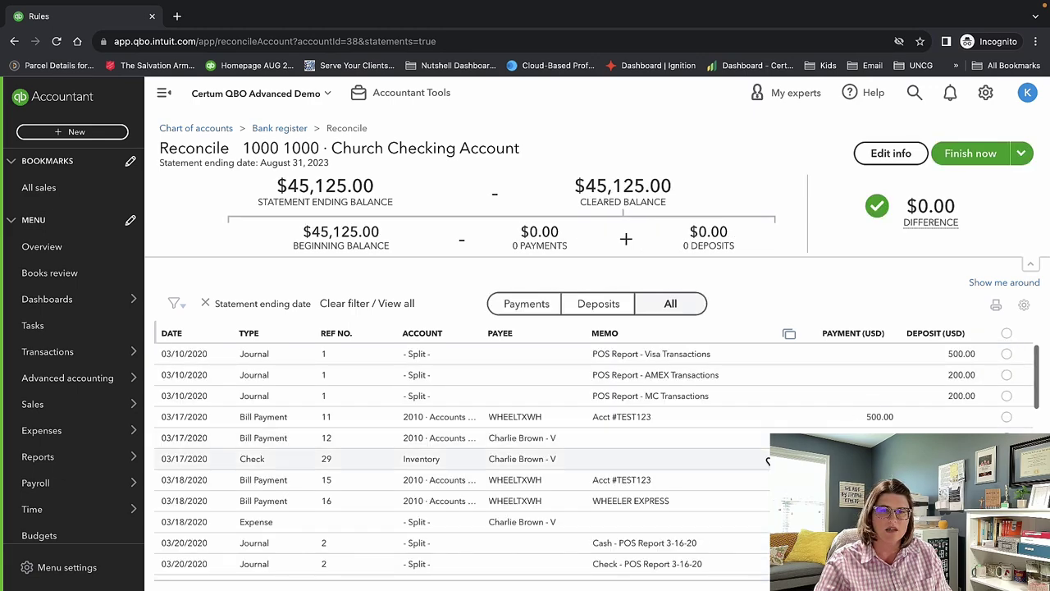
Review the reconcile list and finish the 1000 Church Checking reconciliation at a $0.00 difference.
scroll(1004, 342, down, 3)
scroll(590, 459, down, 10)
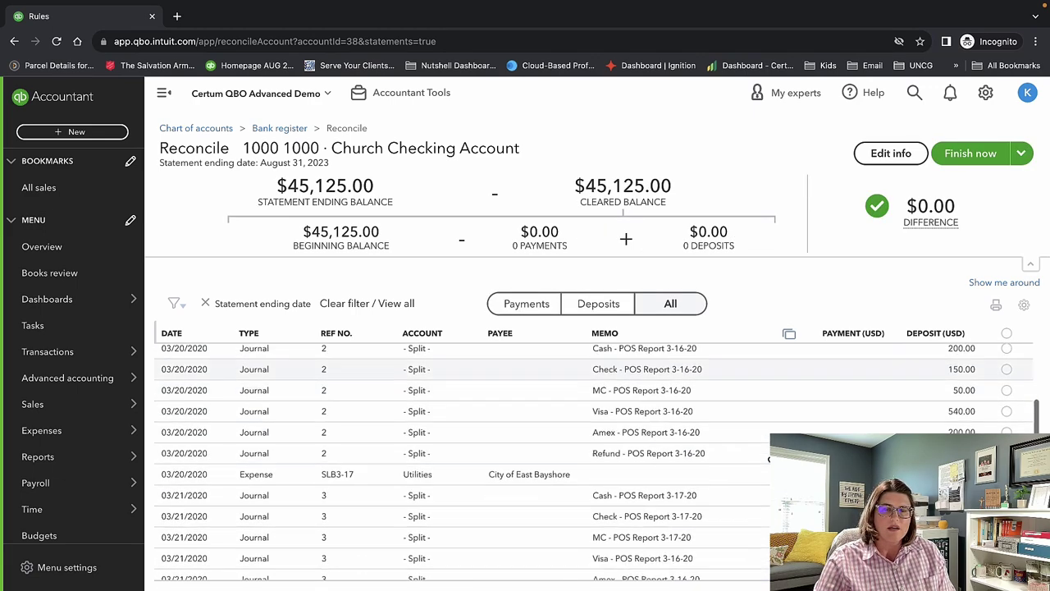
scroll(768, 454, down, 5)
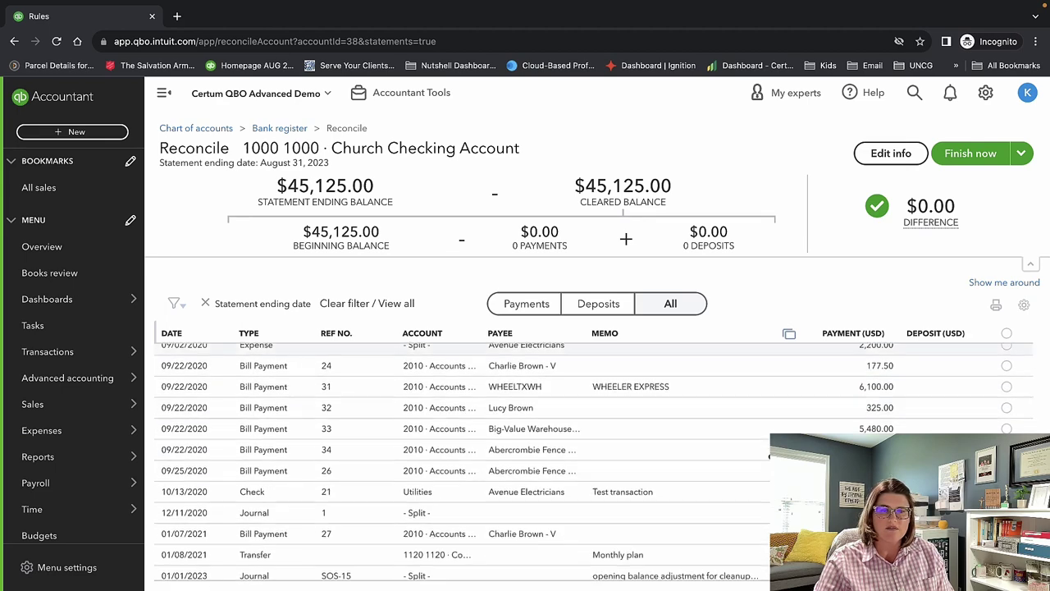
scroll(849, 394, up, 10)
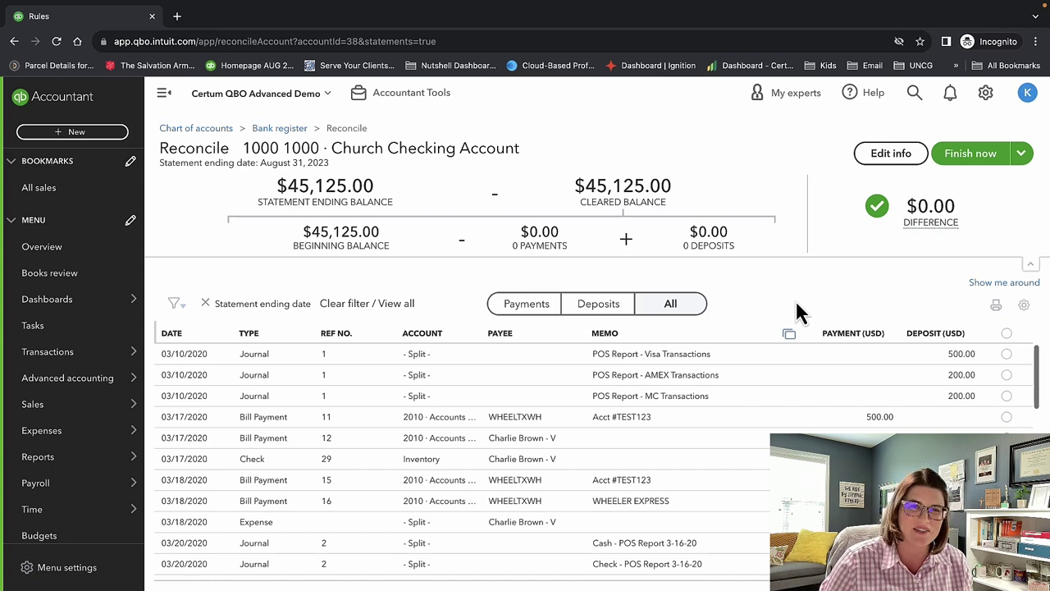
click(982, 158)
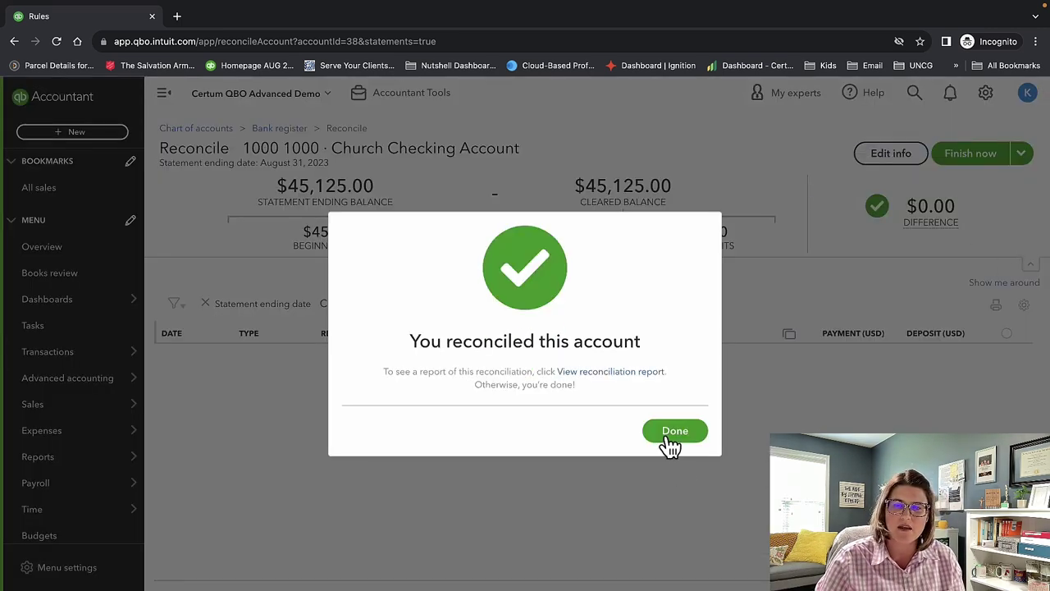
Dismiss the success message and open the 08/31/2023 report from History by account.
click(669, 437)
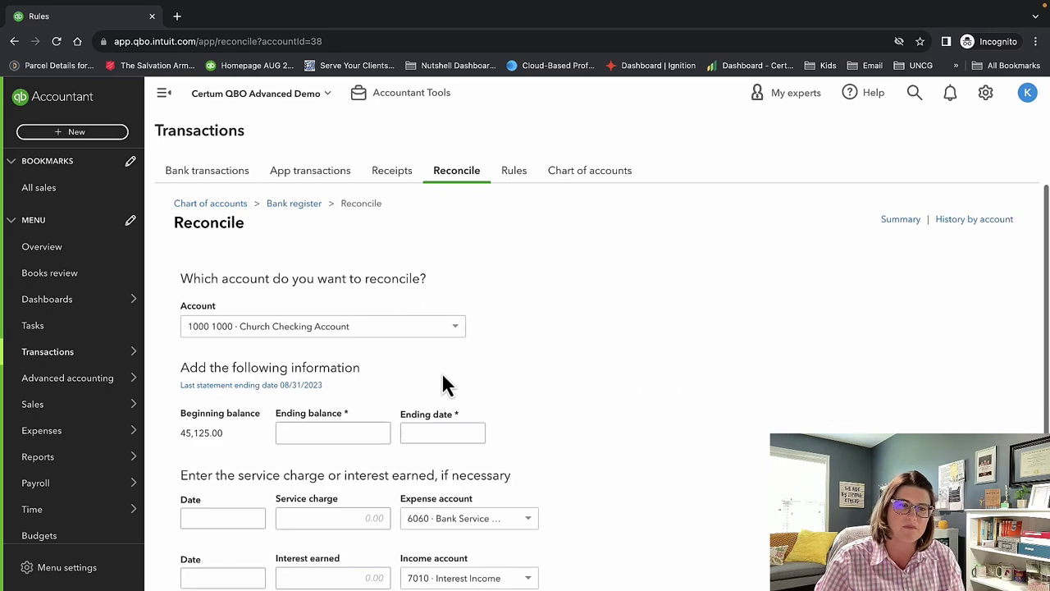
click(983, 223)
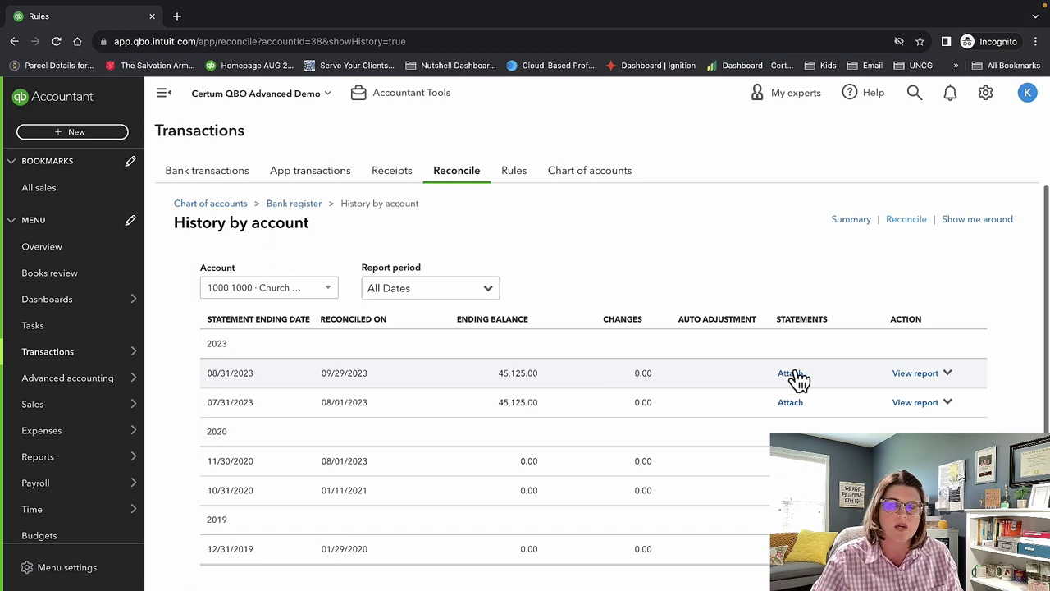
click(913, 376)
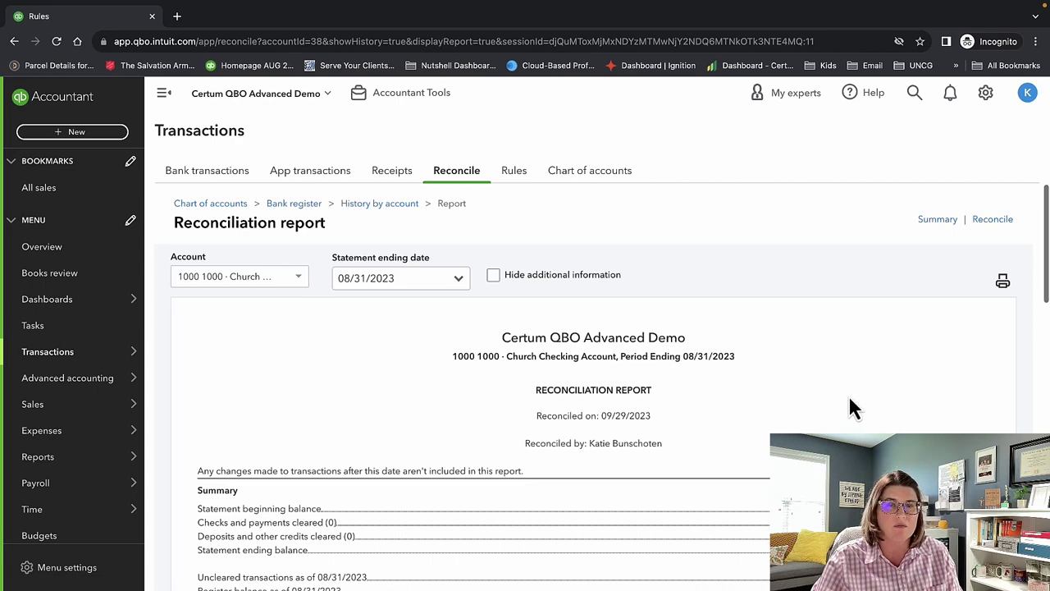
scroll(851, 404, down, 6)
scroll(854, 404, up, 6)
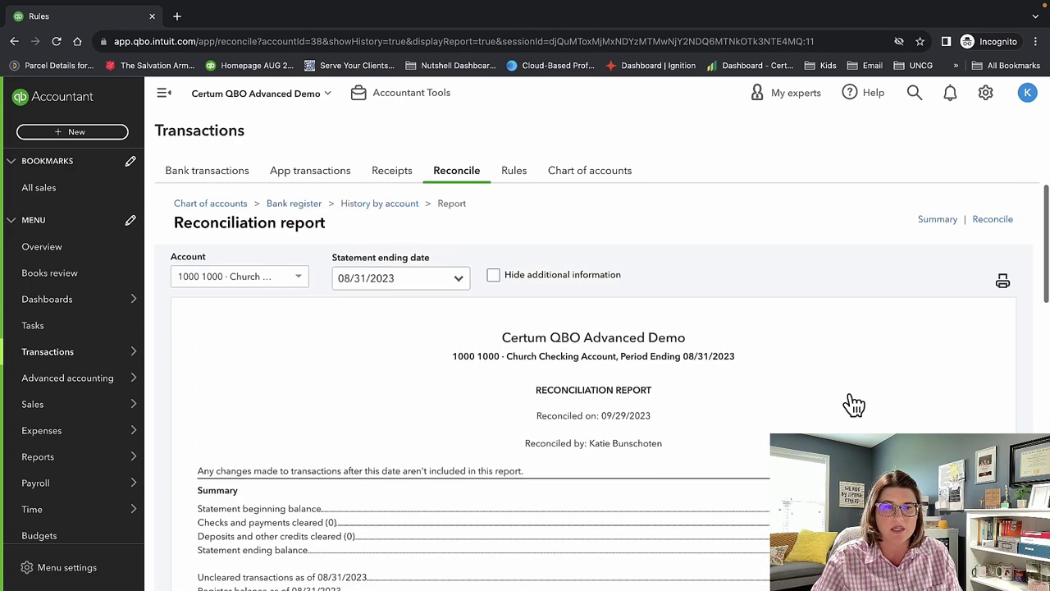
scroll(854, 403, down, 1)
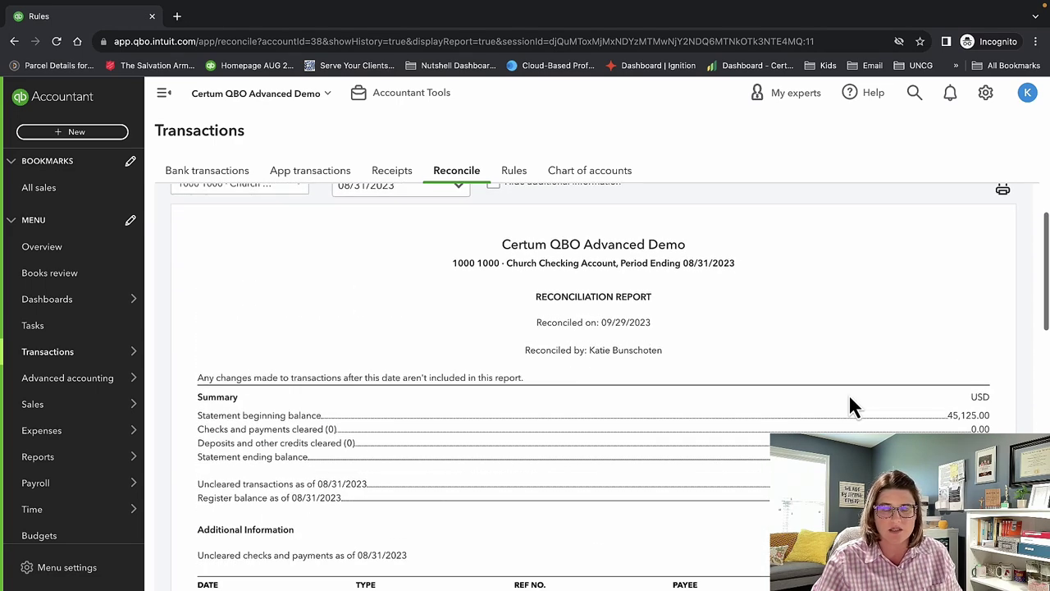
scroll(852, 404, up, 1)
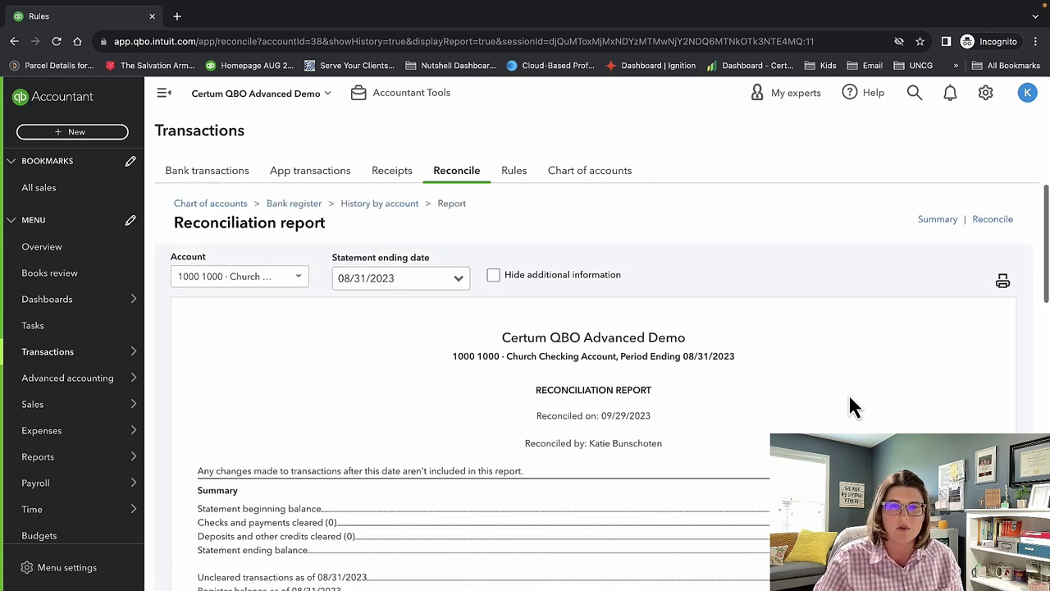
scroll(768, 357, down, 2)
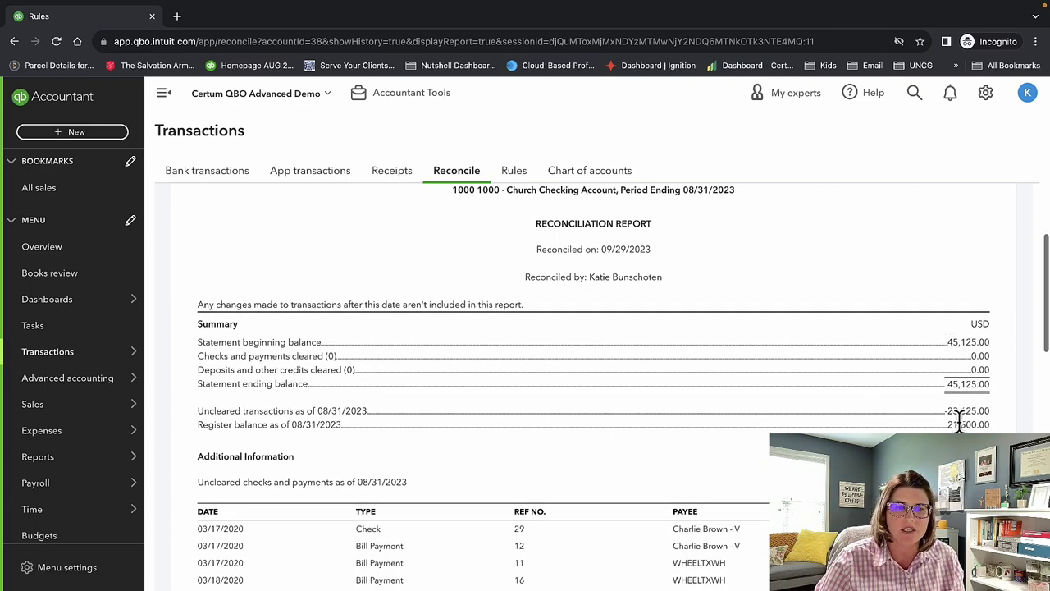
scroll(956, 422, down, 2)
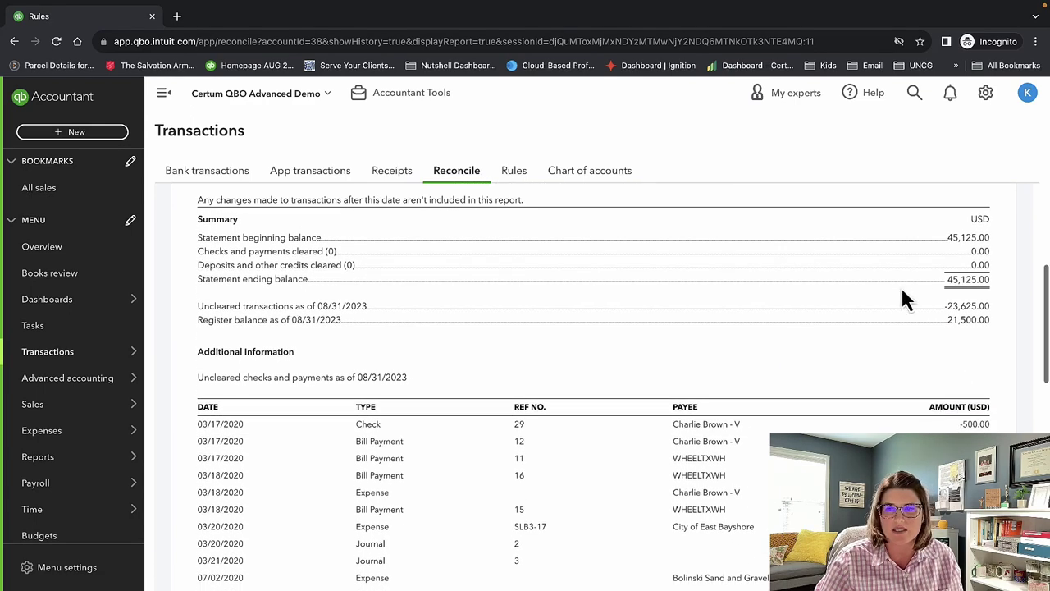
scroll(848, 292, down, 3)
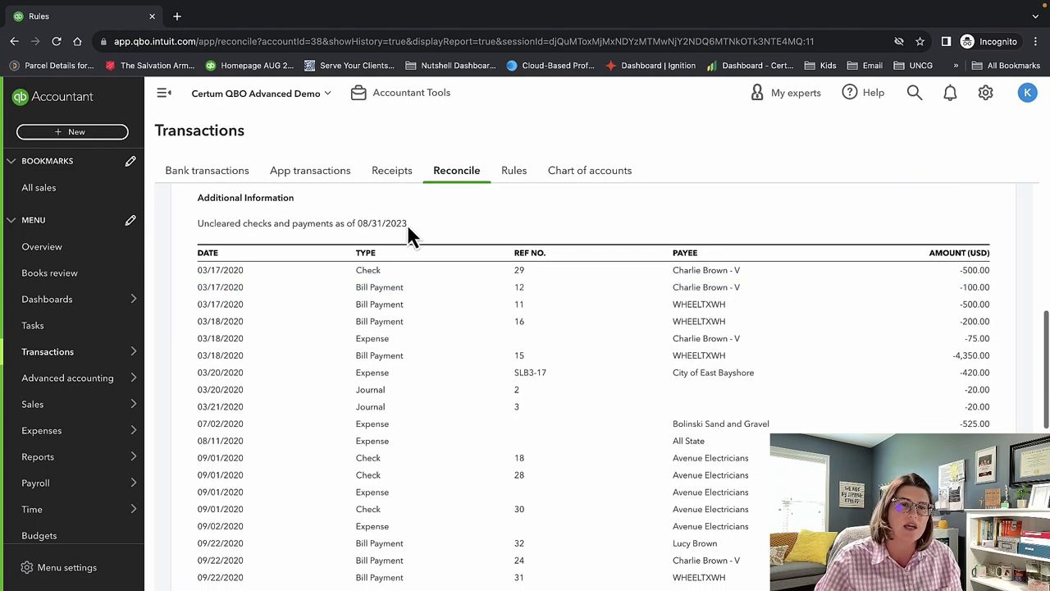
drag(408, 224, 197, 222)
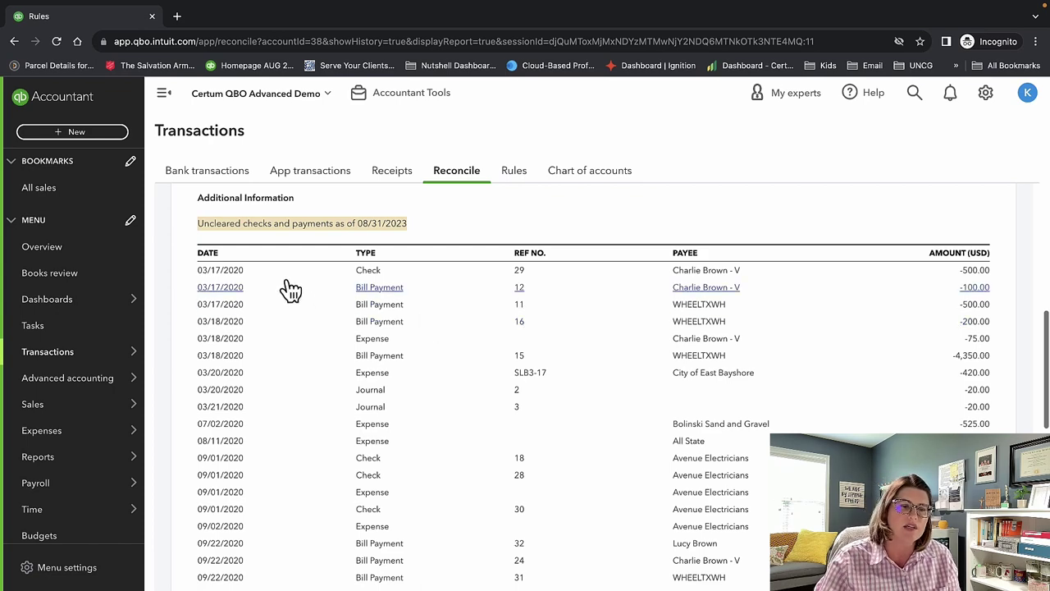
scroll(245, 480, down, 1)
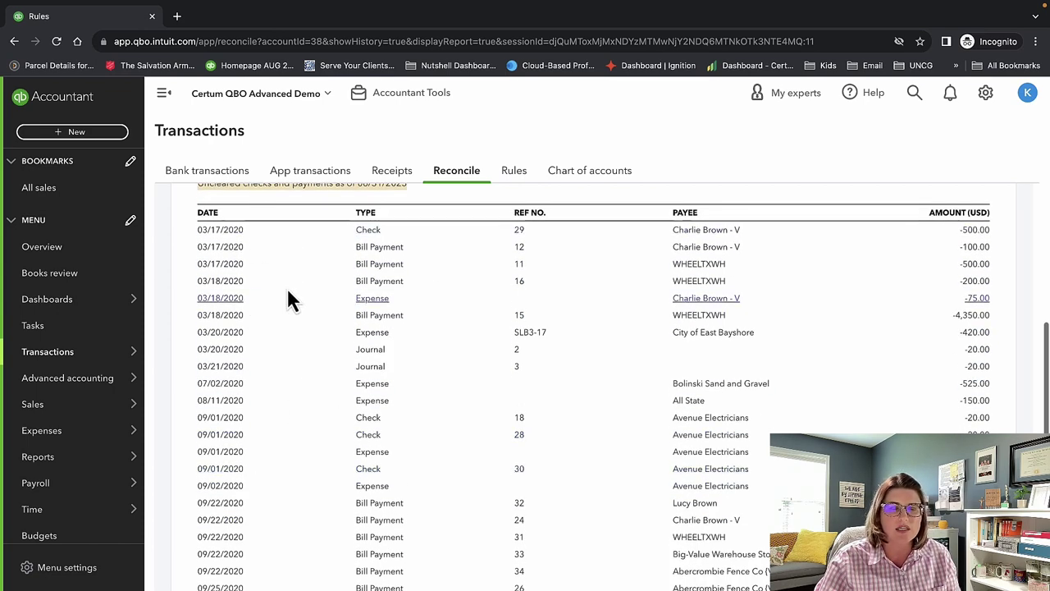
scroll(354, 405, down, 5)
scroll(403, 410, up, 20)
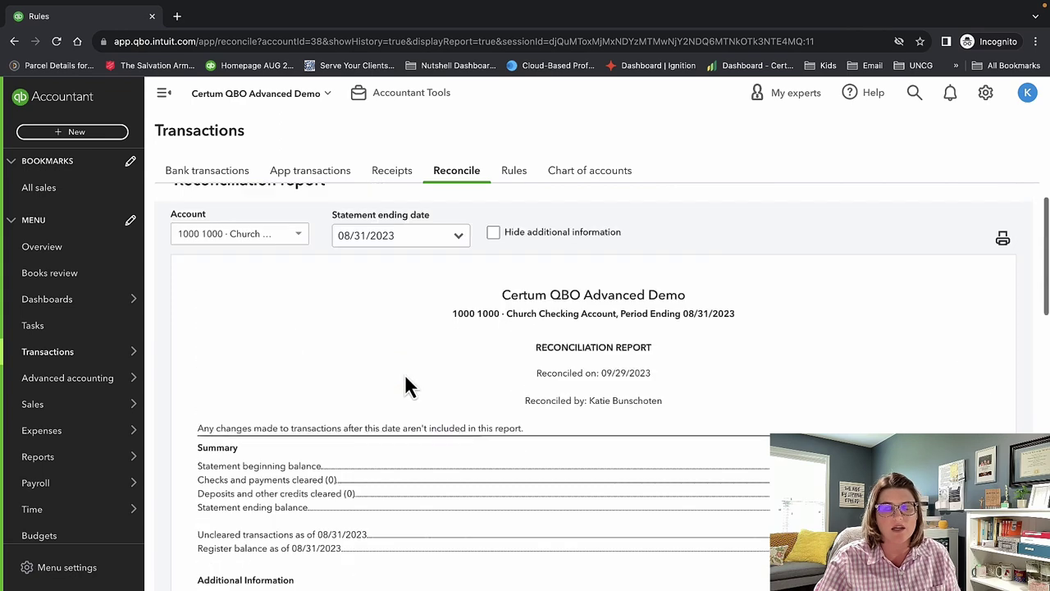
scroll(511, 402, down, 10)
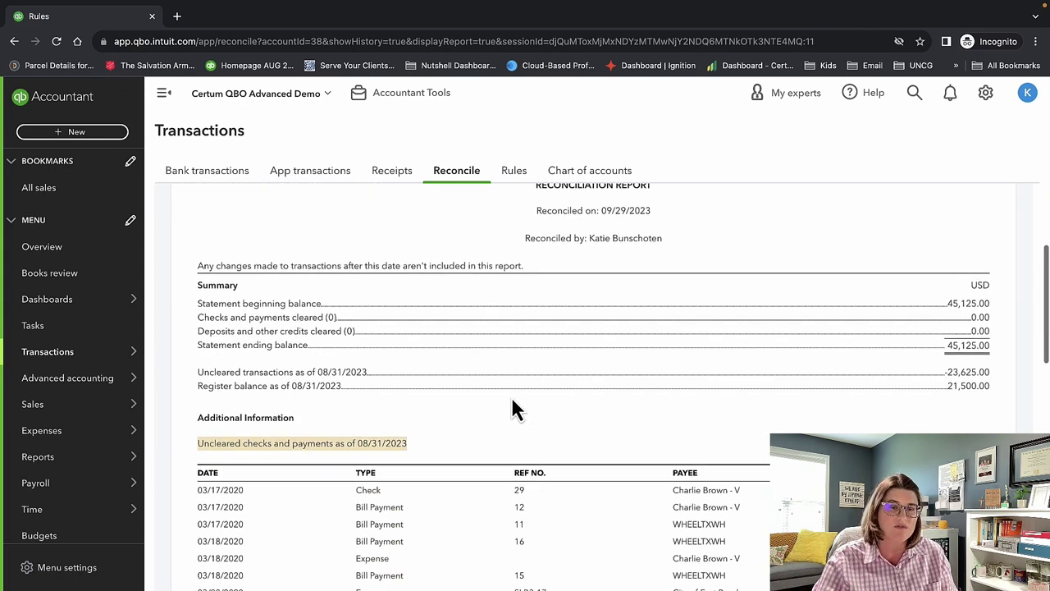
scroll(513, 407, down, 5)
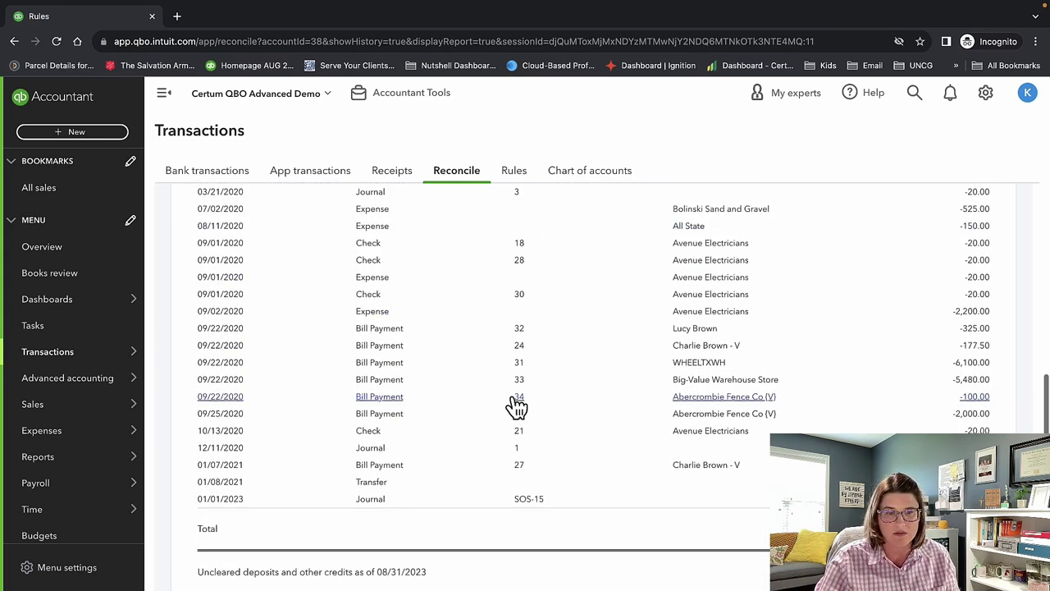
scroll(513, 403, down, 2)
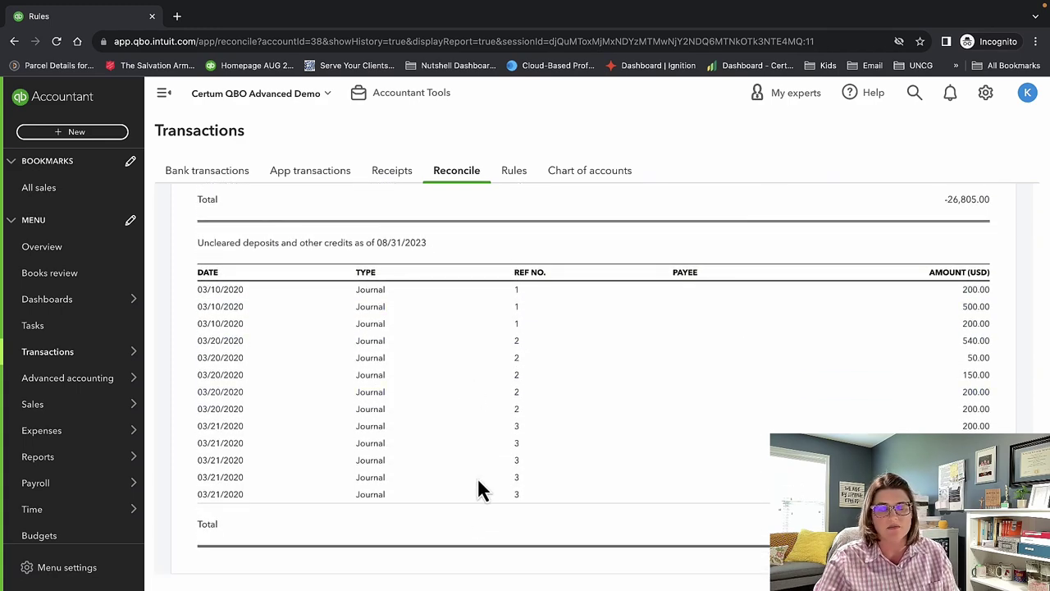
scroll(478, 490, up, 7)
scroll(576, 498, up, 5)
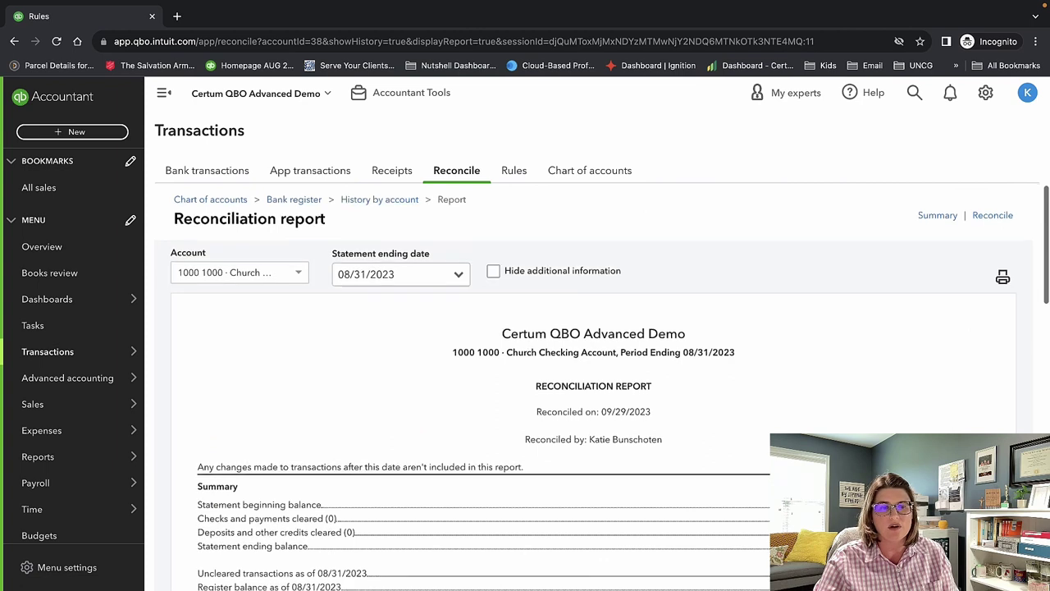
scroll(576, 497, down, 2)
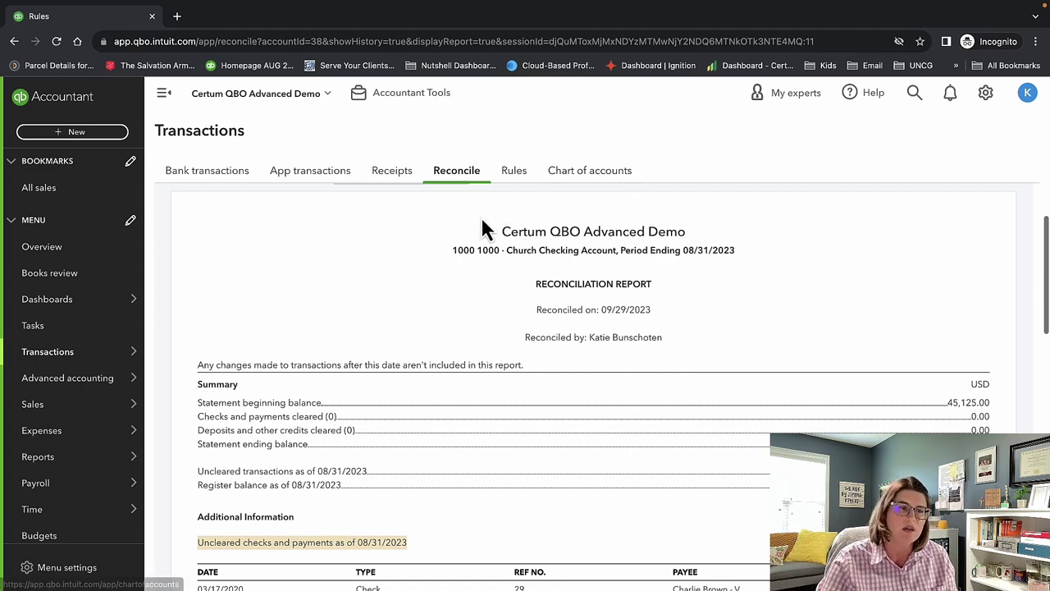
click(987, 95)
click(987, 95)
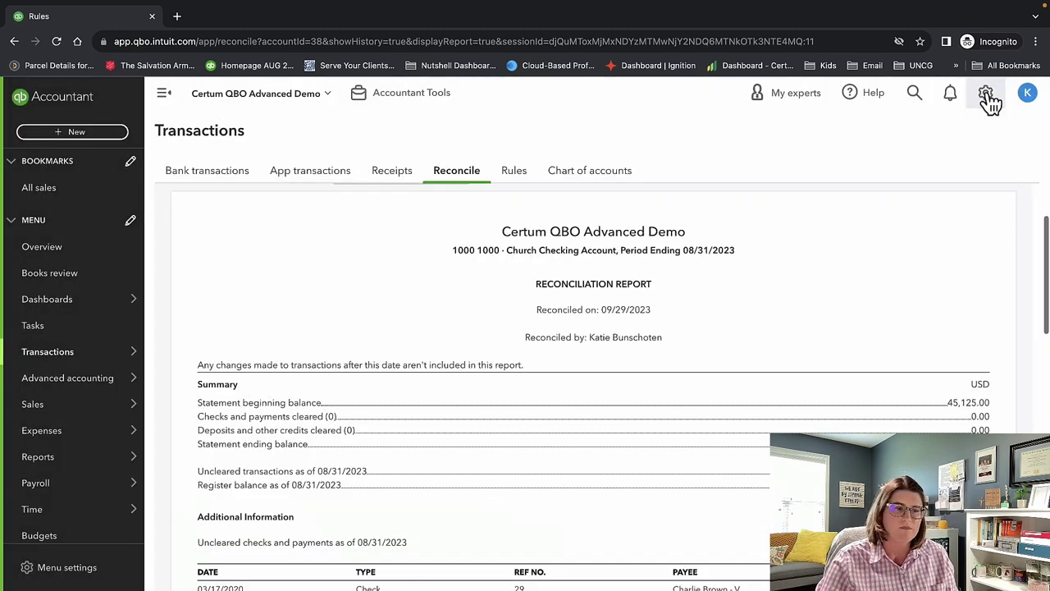
Go to Fixed assets under Advanced accounting in the left navigation.
mouse_move(107, 353)
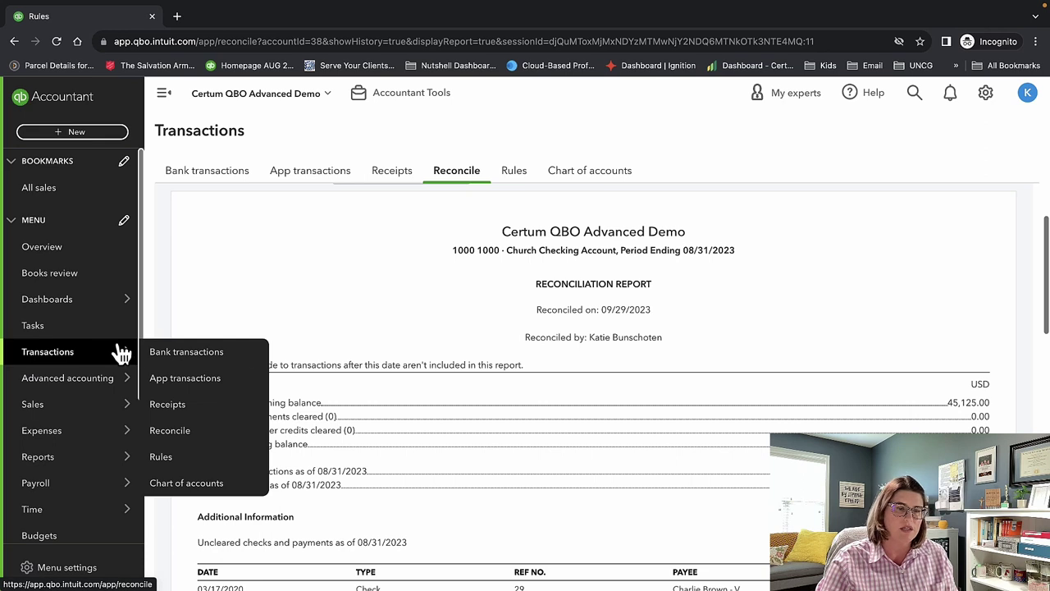
mouse_move(93, 382)
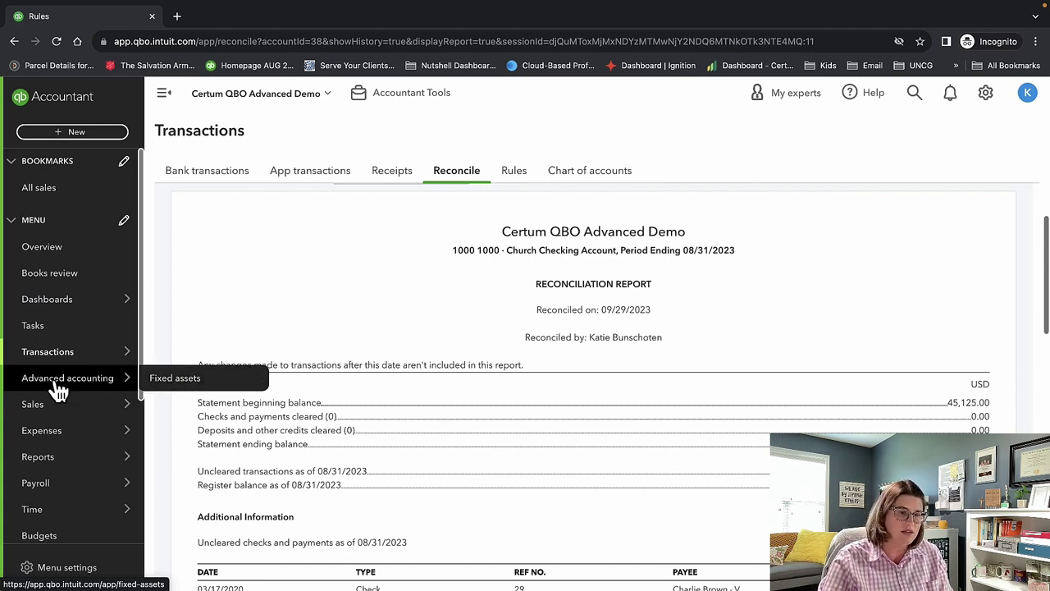
mouse_move(145, 397)
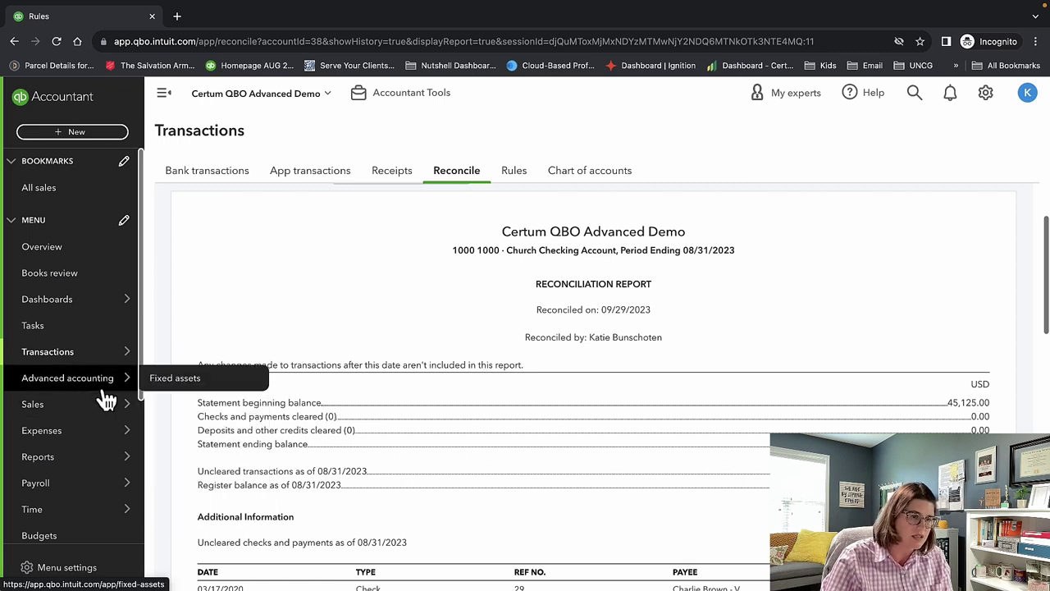
click(160, 382)
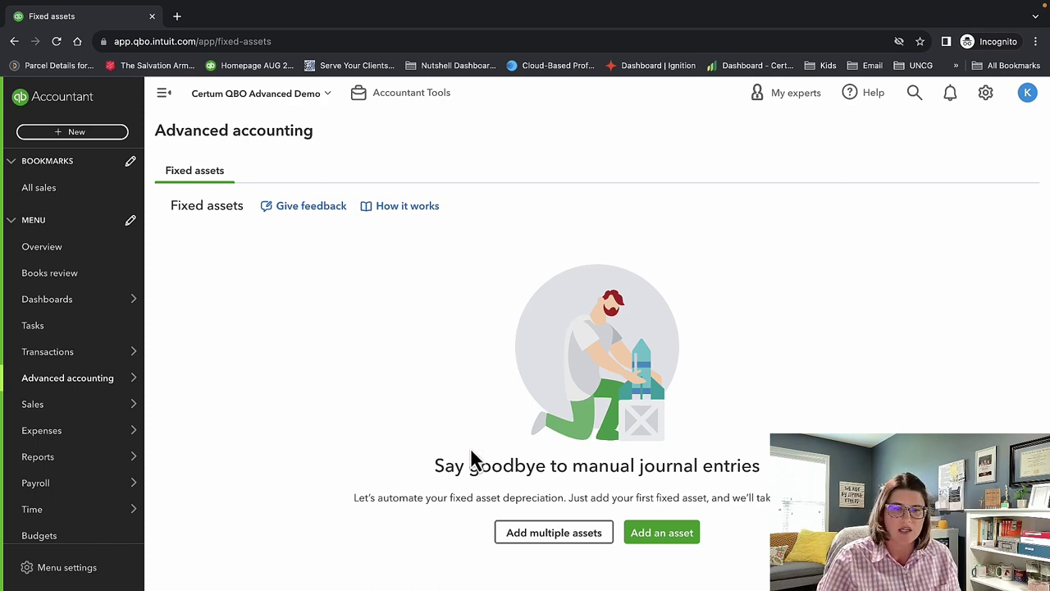
Start a new fixed asset named Building.
click(653, 535)
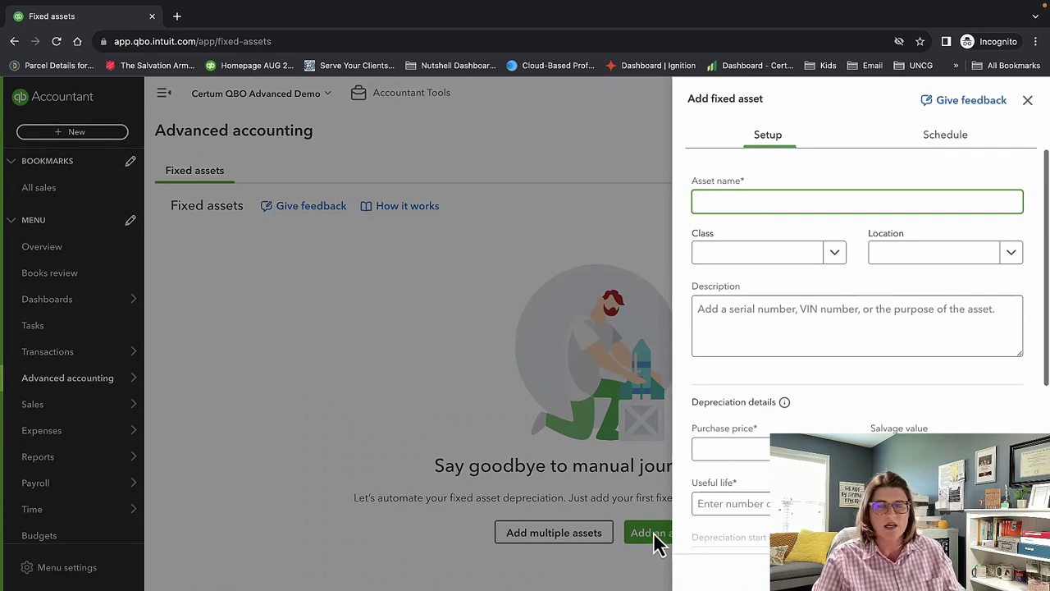
text(Building)
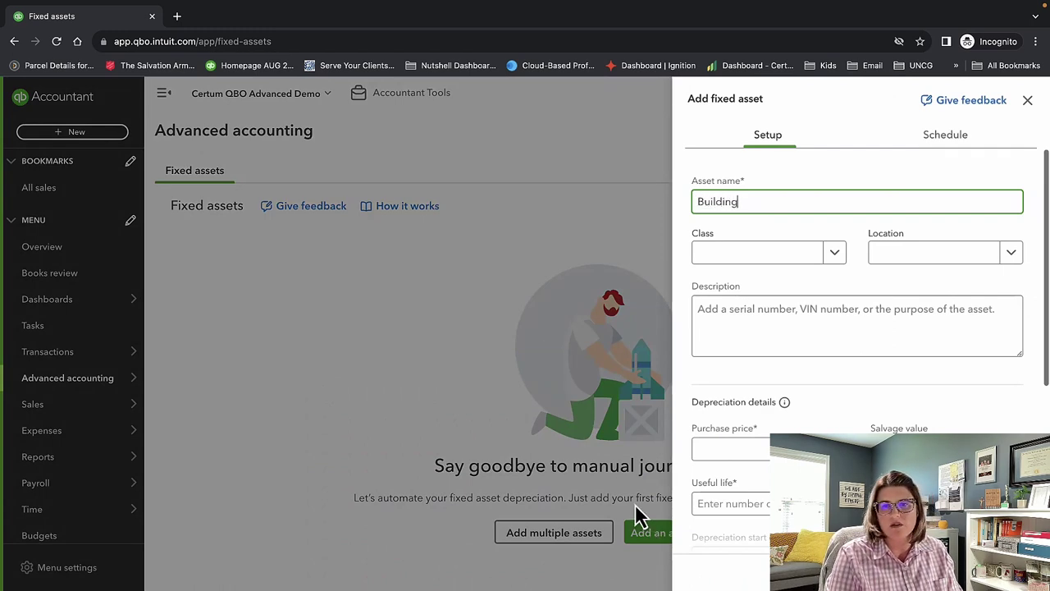
key(Tab)
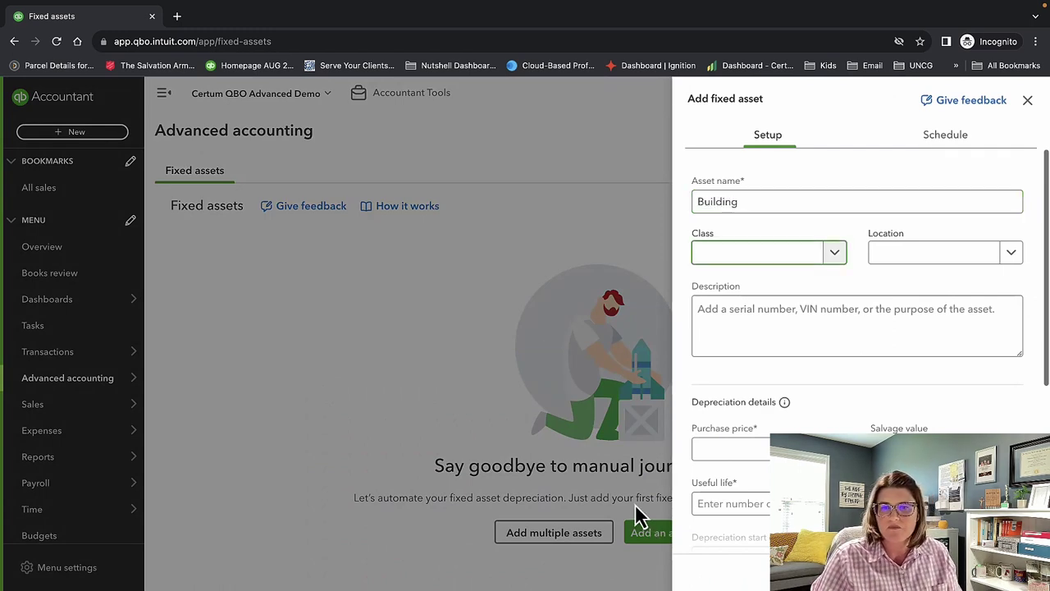
click(794, 209)
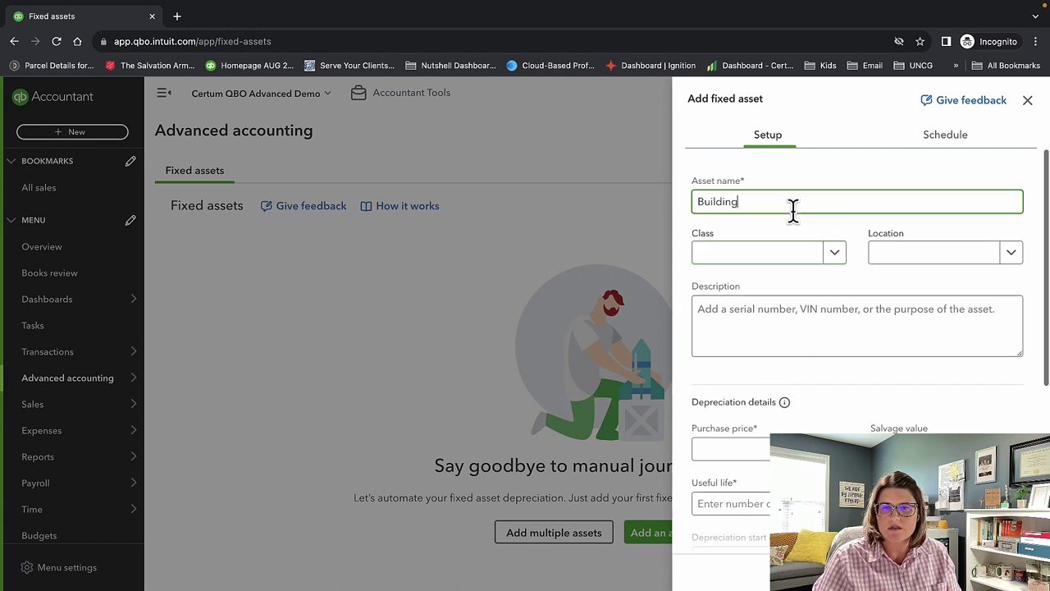
Assign class 4170 - Day Program to the Building asset.
click(788, 262)
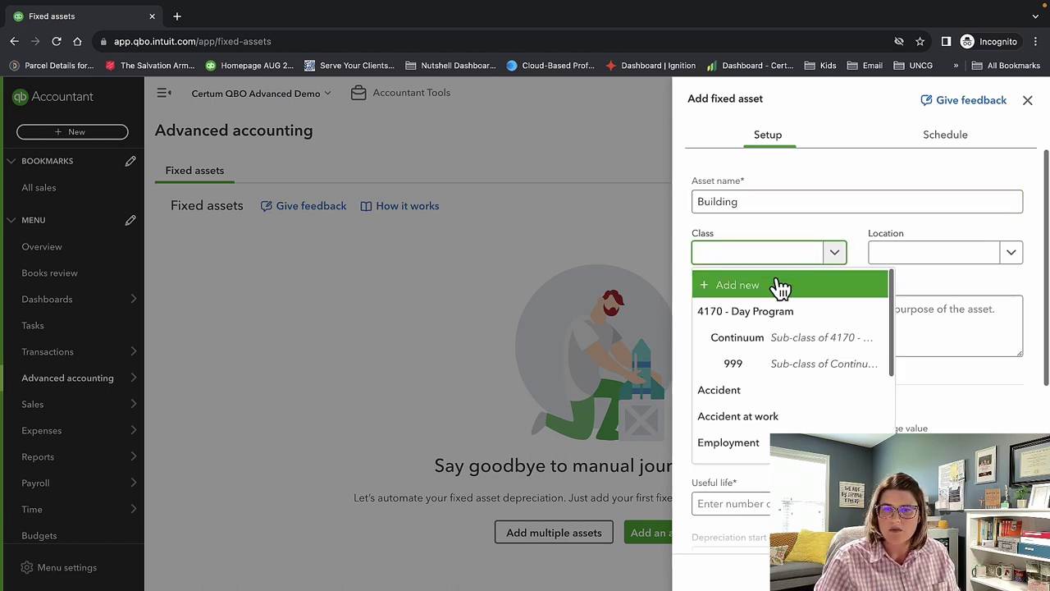
click(779, 287)
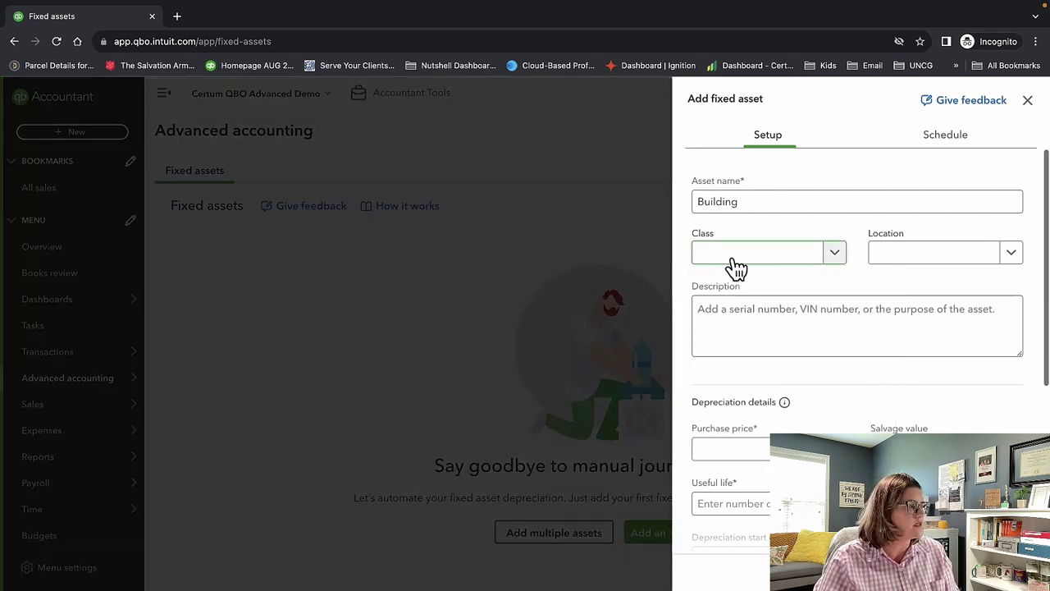
click(732, 268)
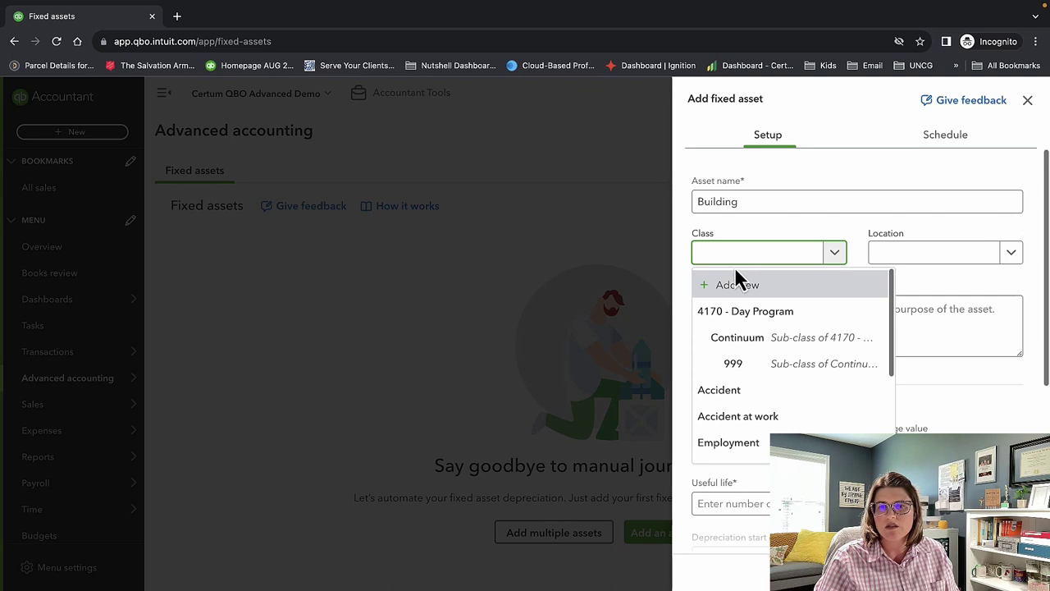
click(741, 287)
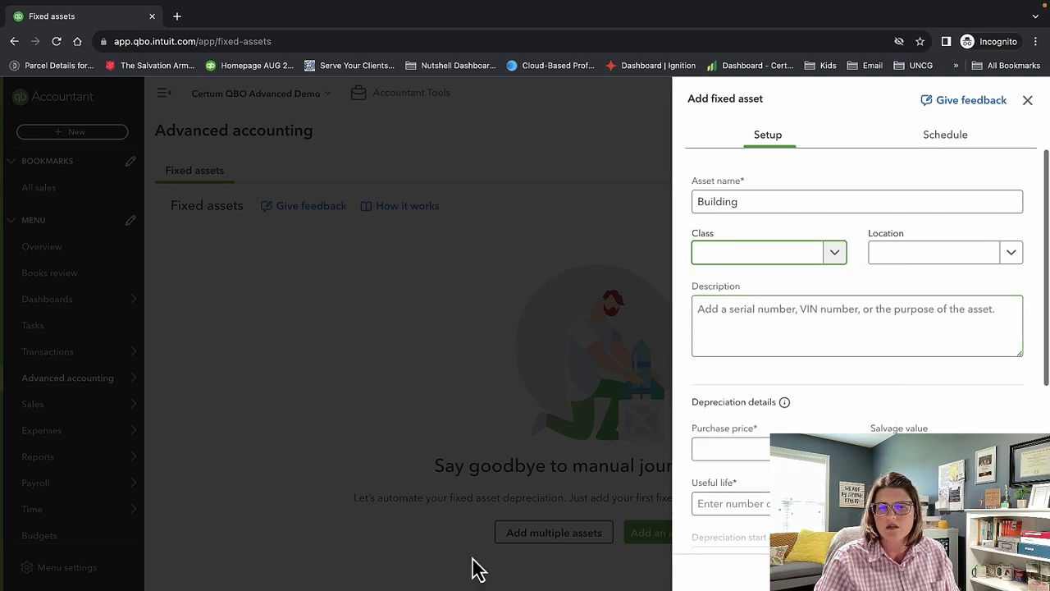
right_click(433, 566)
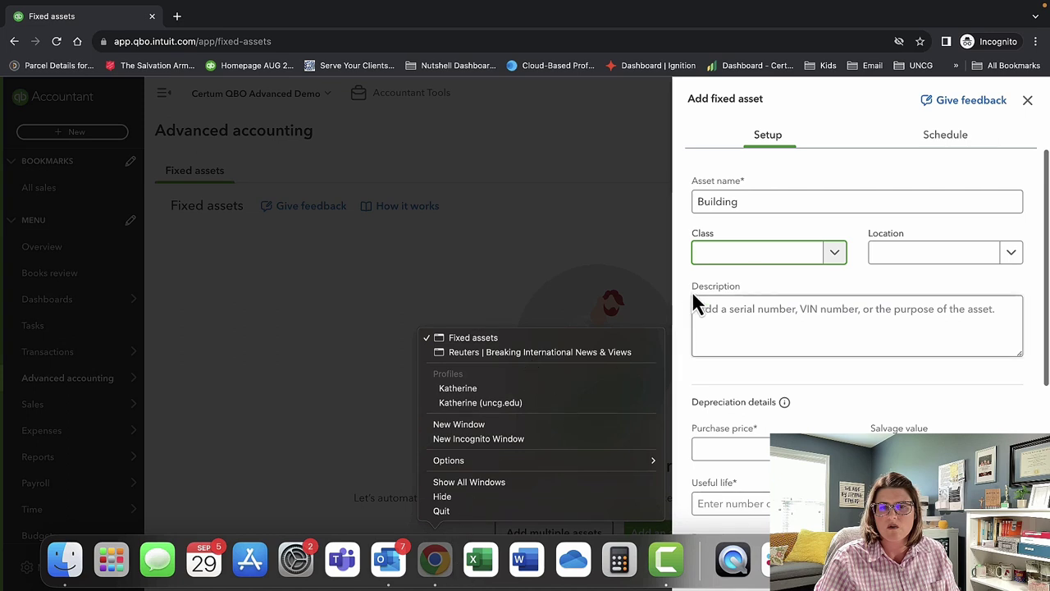
click(750, 240)
click(835, 254)
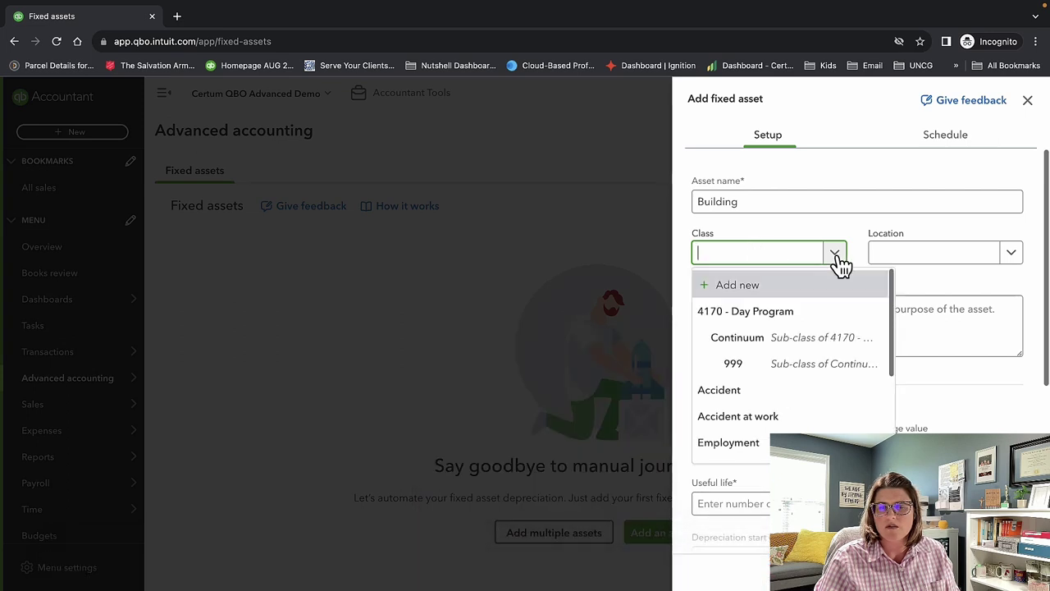
click(793, 310)
Set the asset's location to Store 1 and its description to 'building'.
click(932, 254)
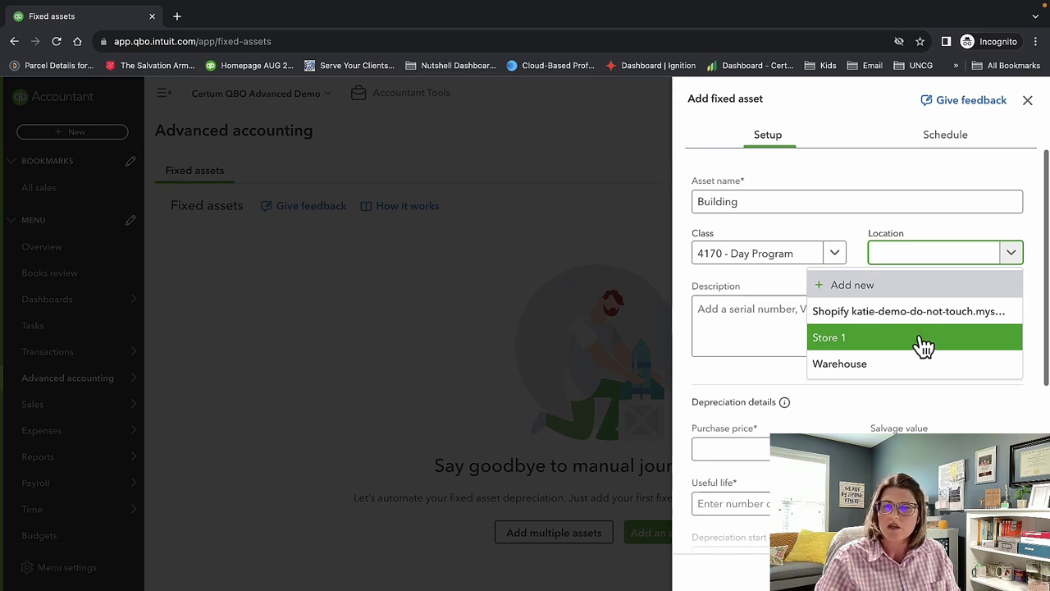
click(925, 345)
click(844, 321)
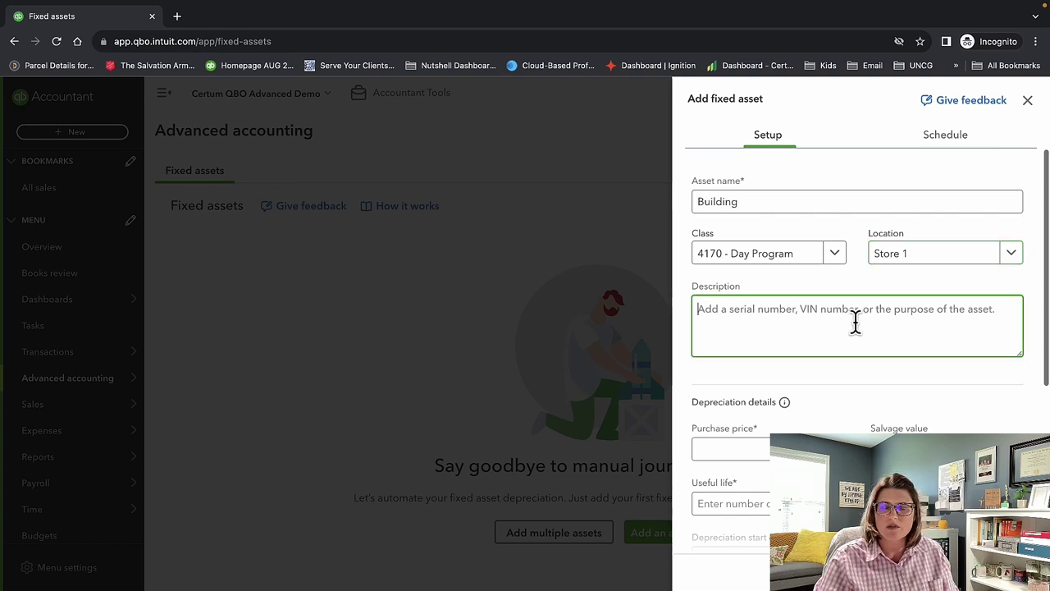
text(build)
text(ing)
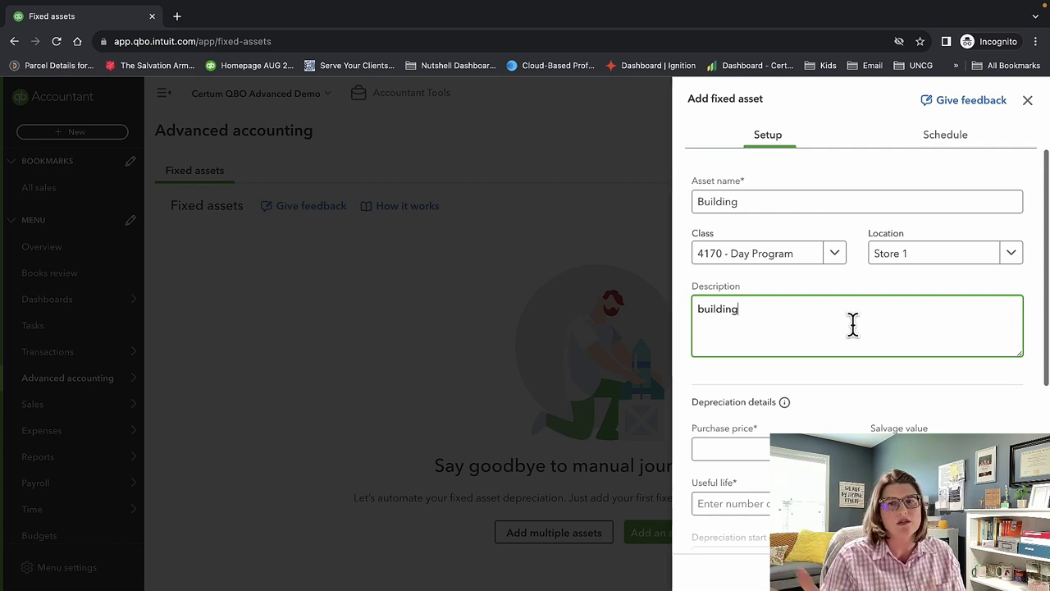
scroll(861, 321, down, 1)
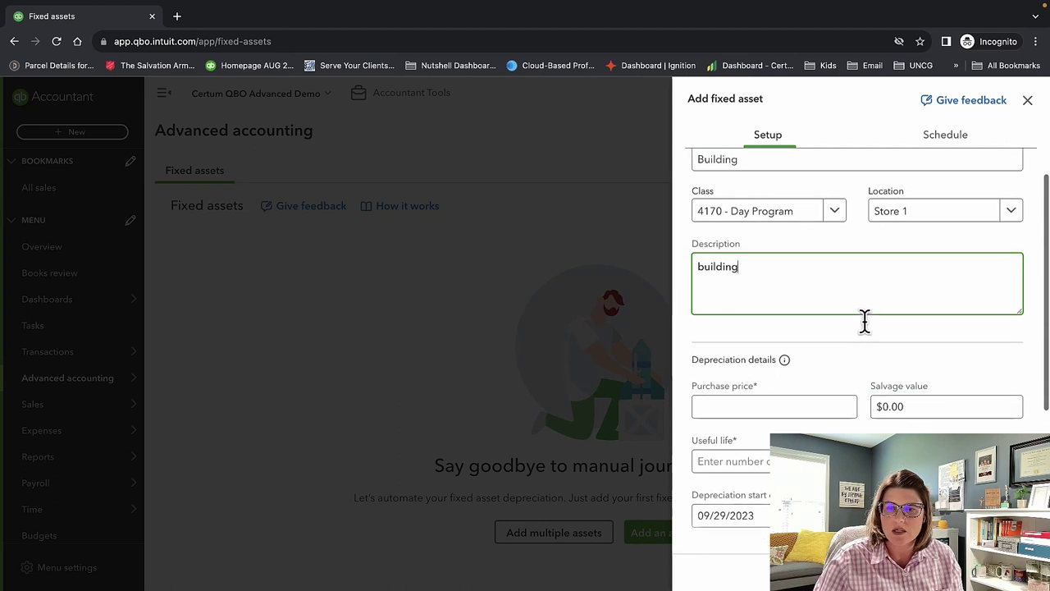
Enter purchase price 350000, salvage value 100000 and a 30-year useful life.
click(808, 362)
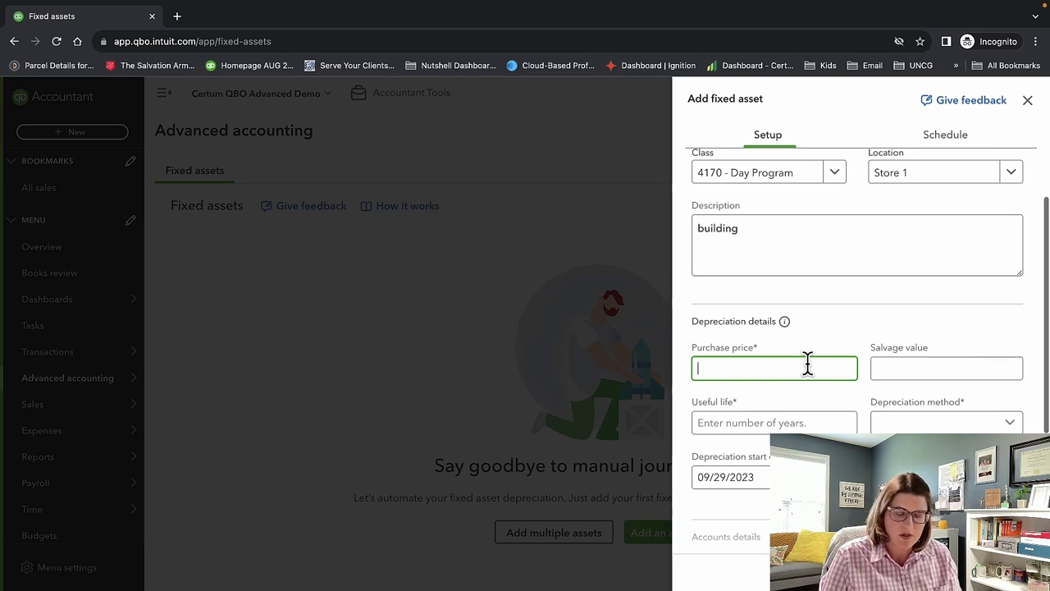
text(350000)
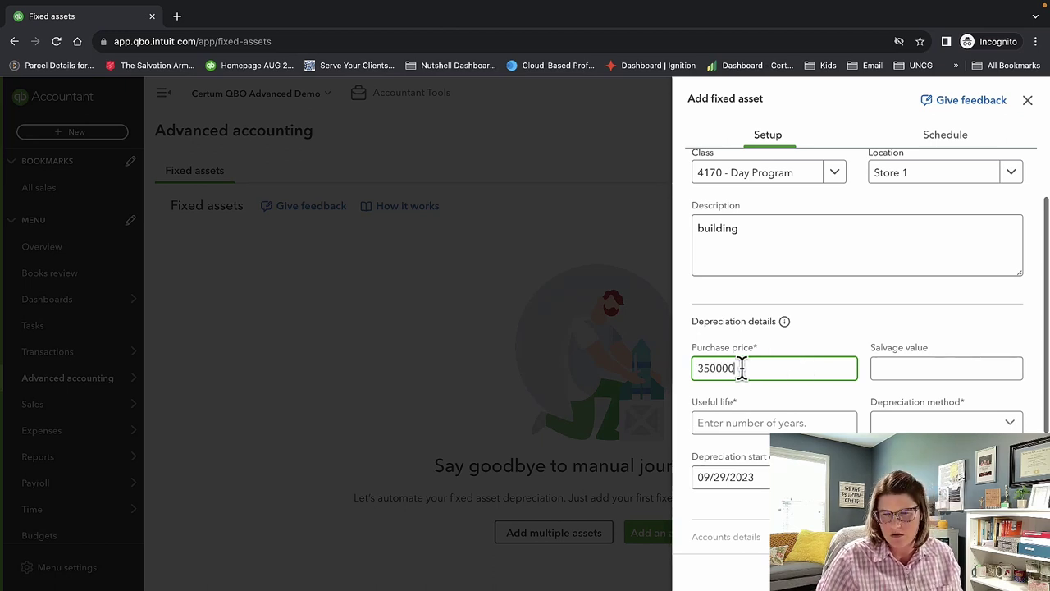
click(957, 368)
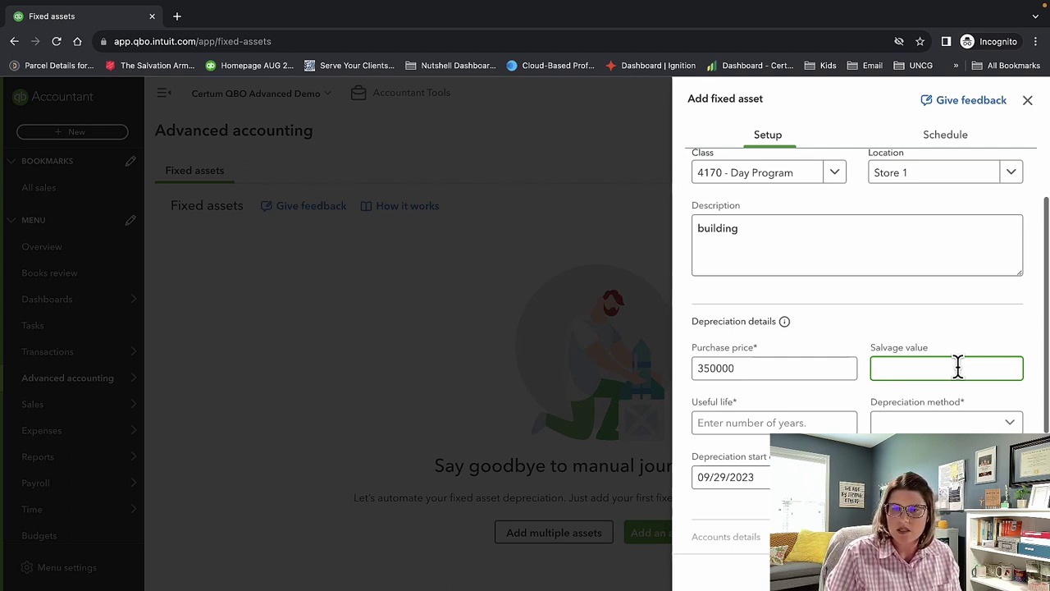
text(100000)
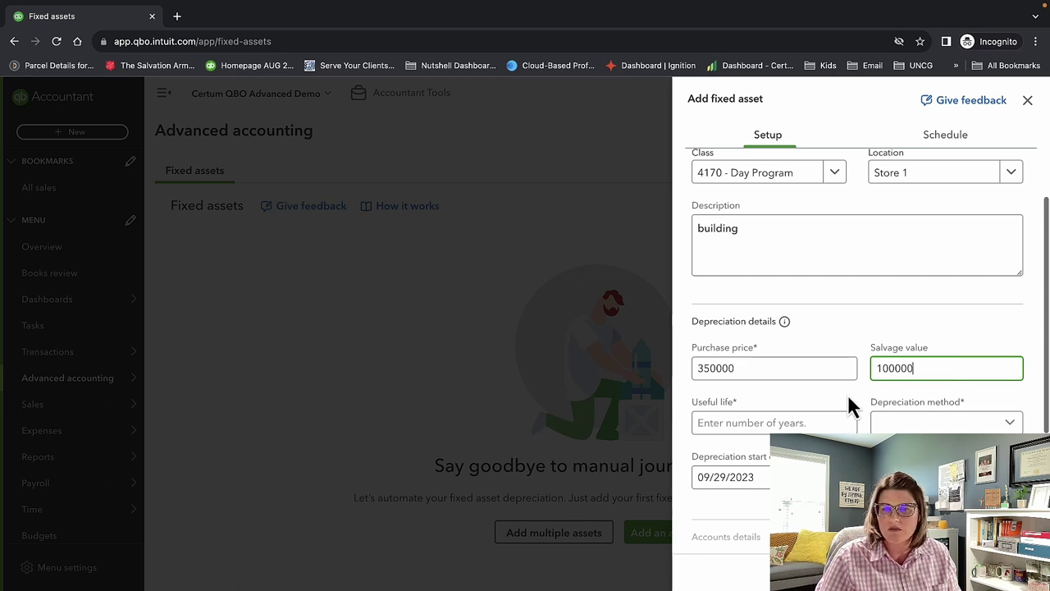
click(825, 419)
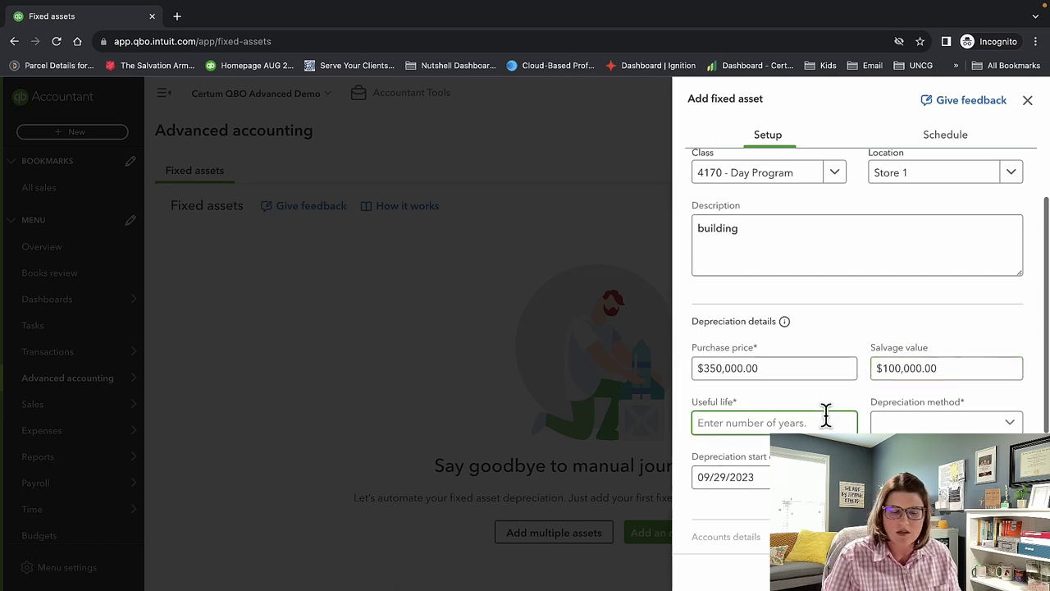
text(30)
Choose Straight line depreciation and keep the 09/29/2023 start date.
click(931, 424)
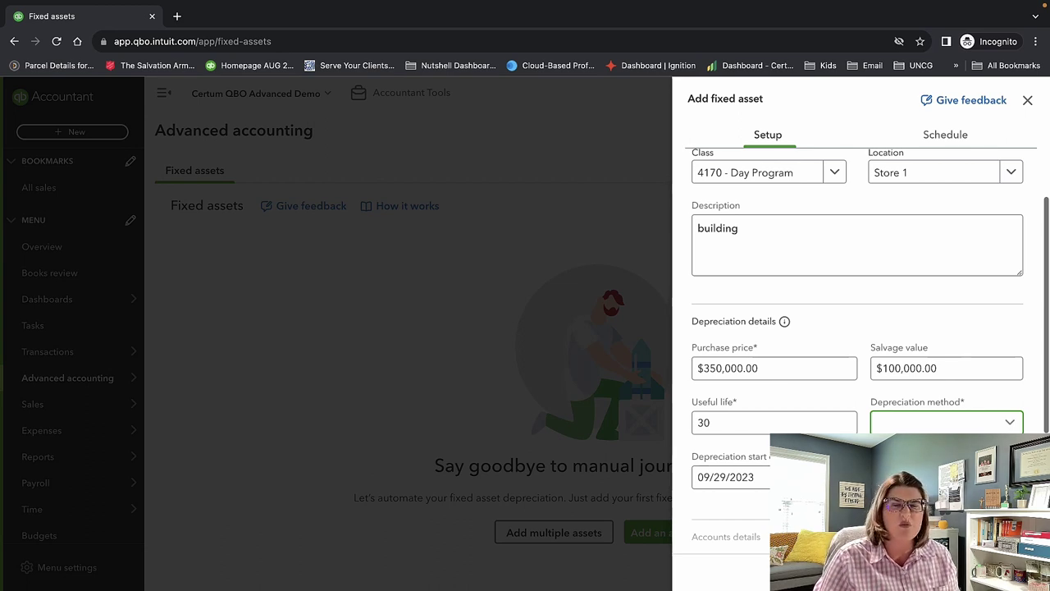
key(Down)
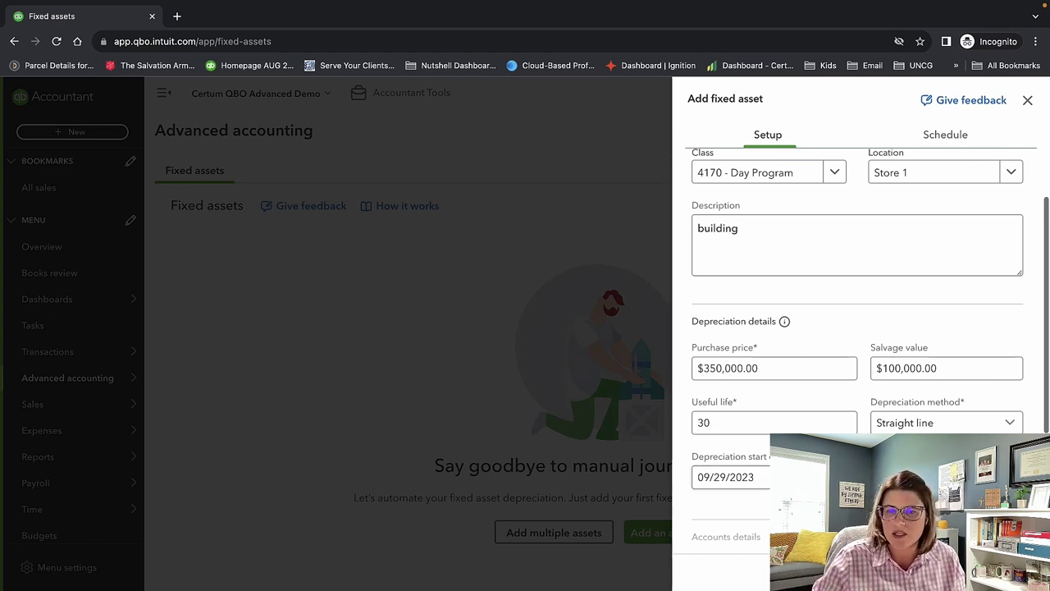
click(751, 477)
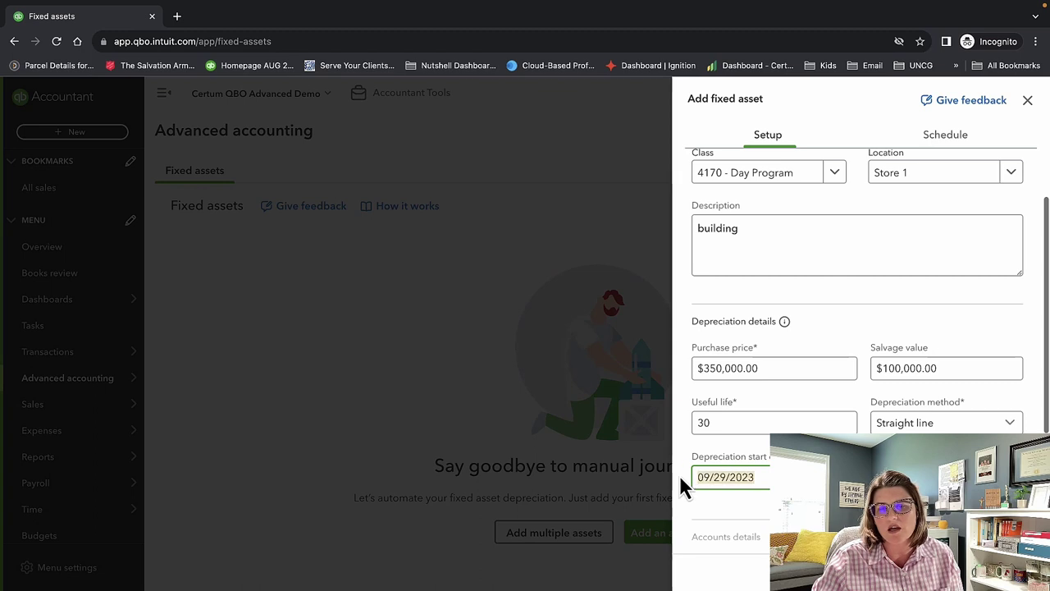
triple_click(722, 477)
scroll(857, 344, down, 1)
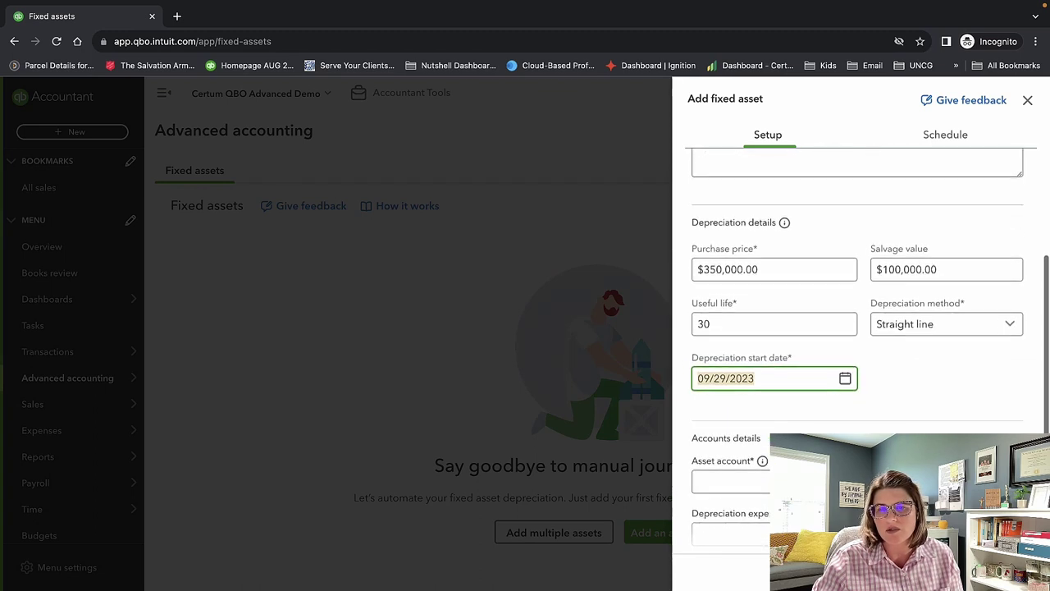
click(775, 429)
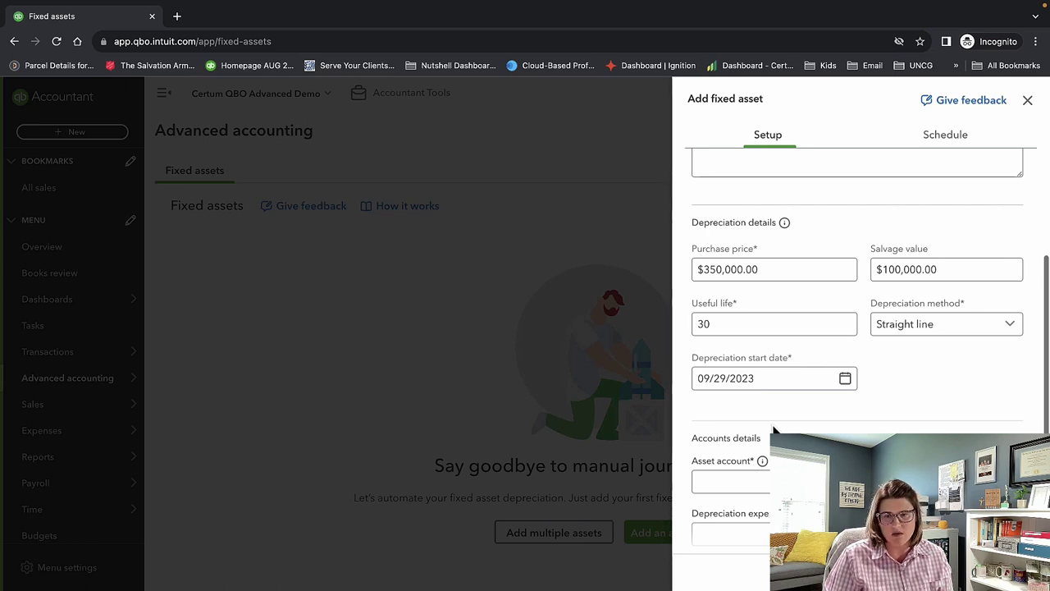
click(845, 382)
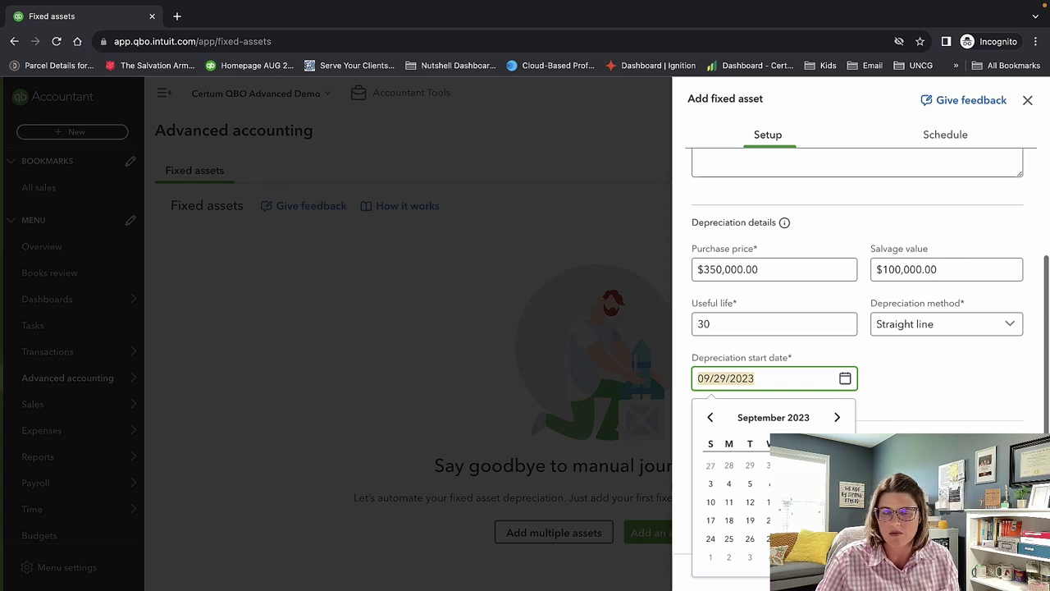
click(968, 422)
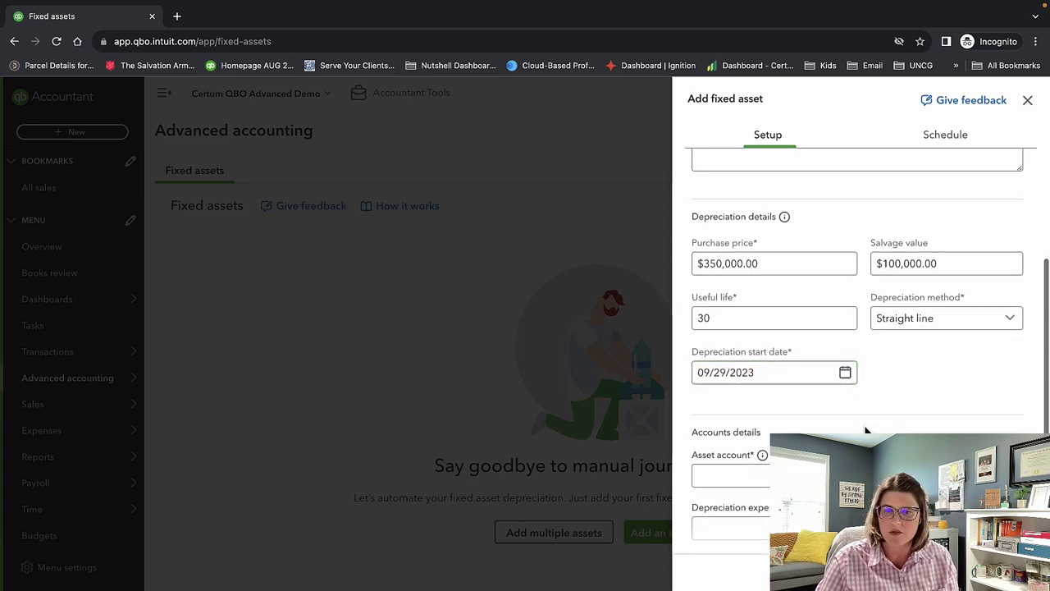
scroll(865, 430, down, 2)
click(862, 383)
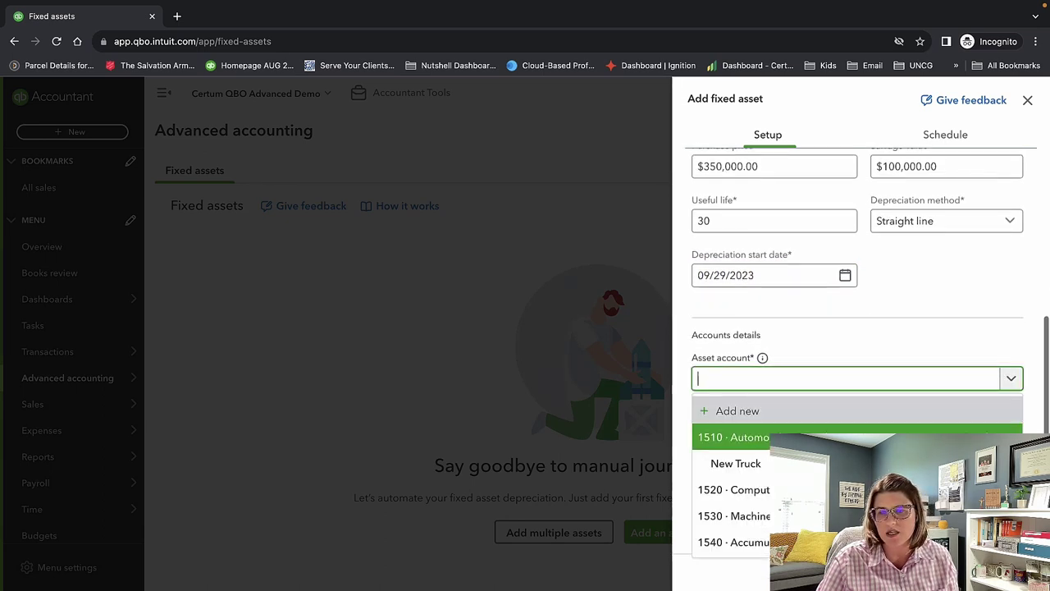
Add a Buildings asset account under Fixed Assets with tax form section Buildings.
click(826, 414)
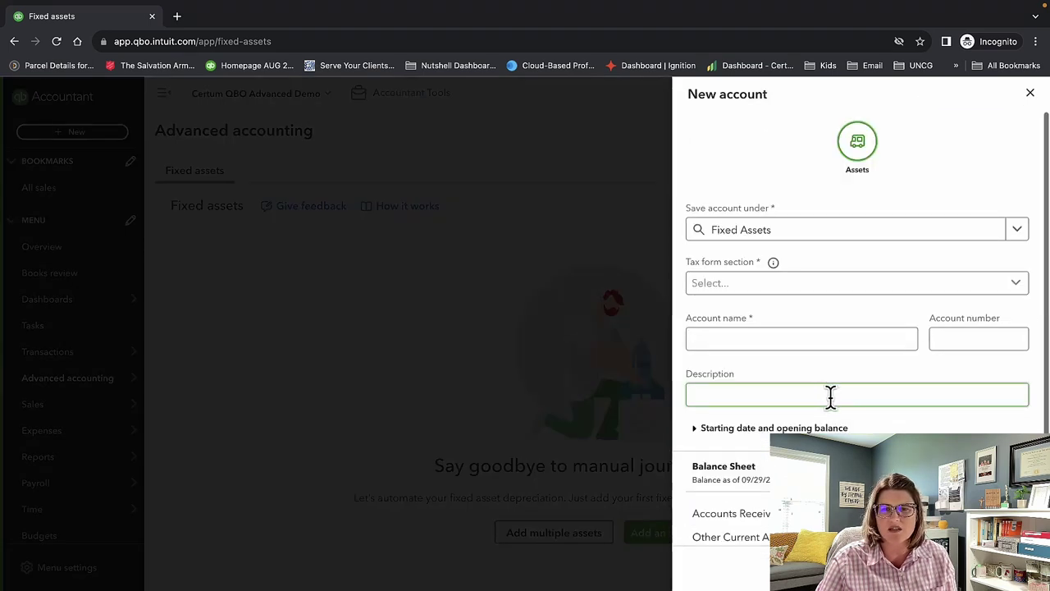
click(794, 235)
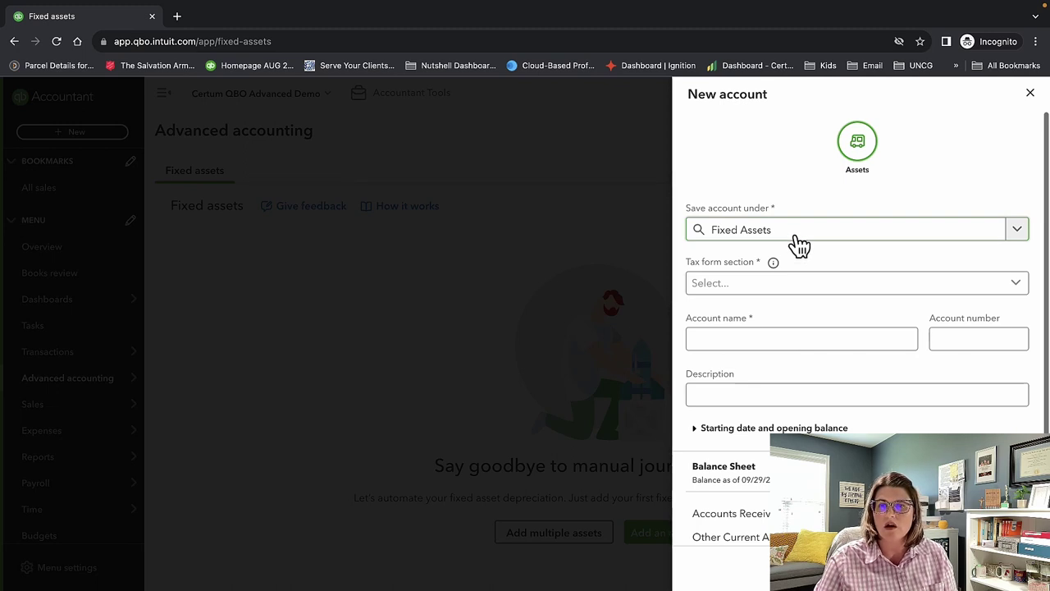
click(797, 284)
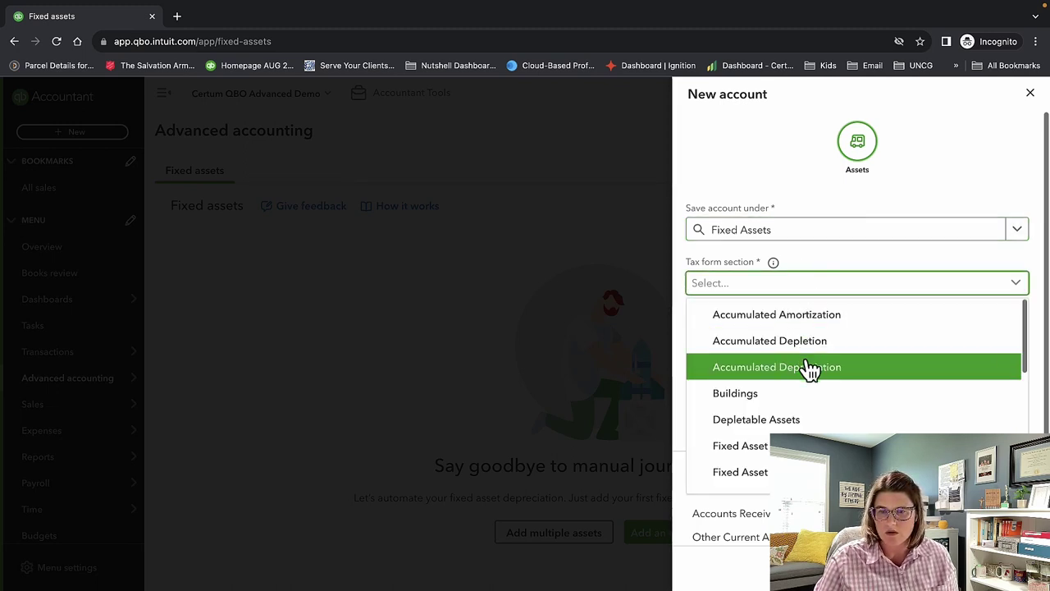
click(804, 393)
click(781, 336)
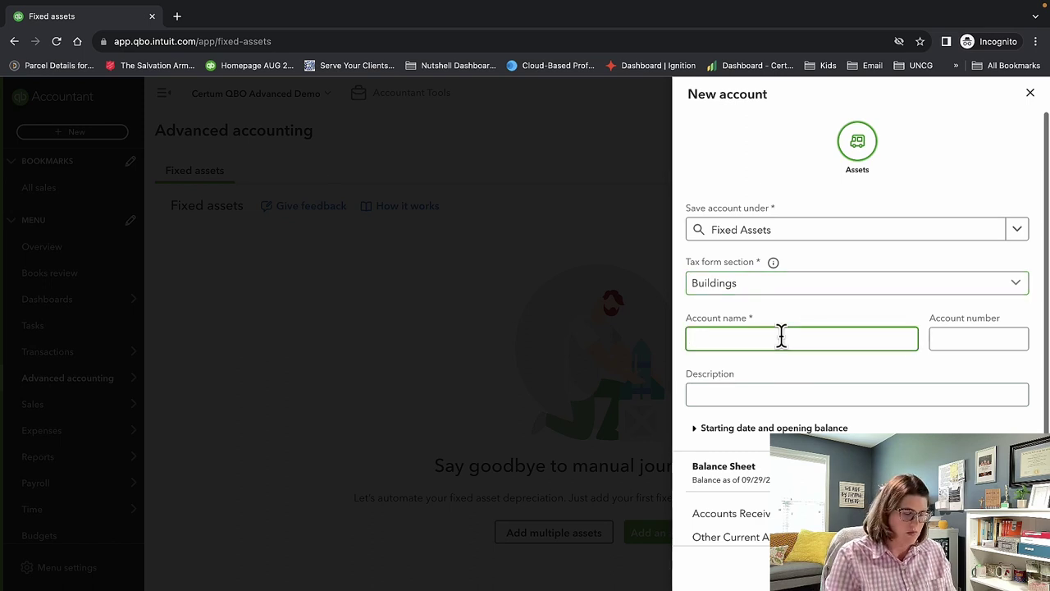
text(Build)
key(BackSpace)
key(BackSpace)
key(BackSpace)
text(i)
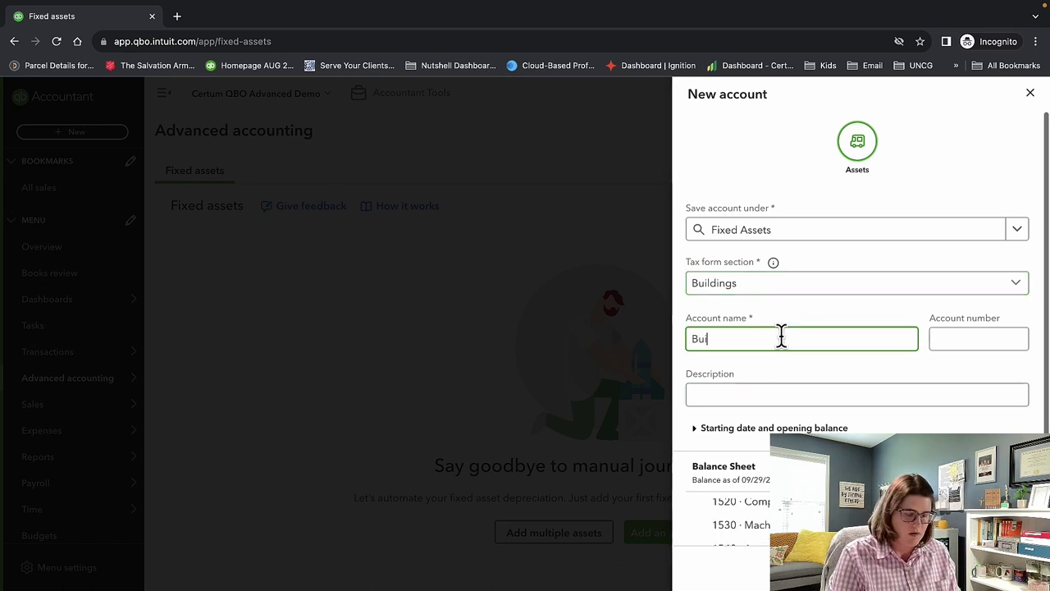
text(ldings)
key(Tab)
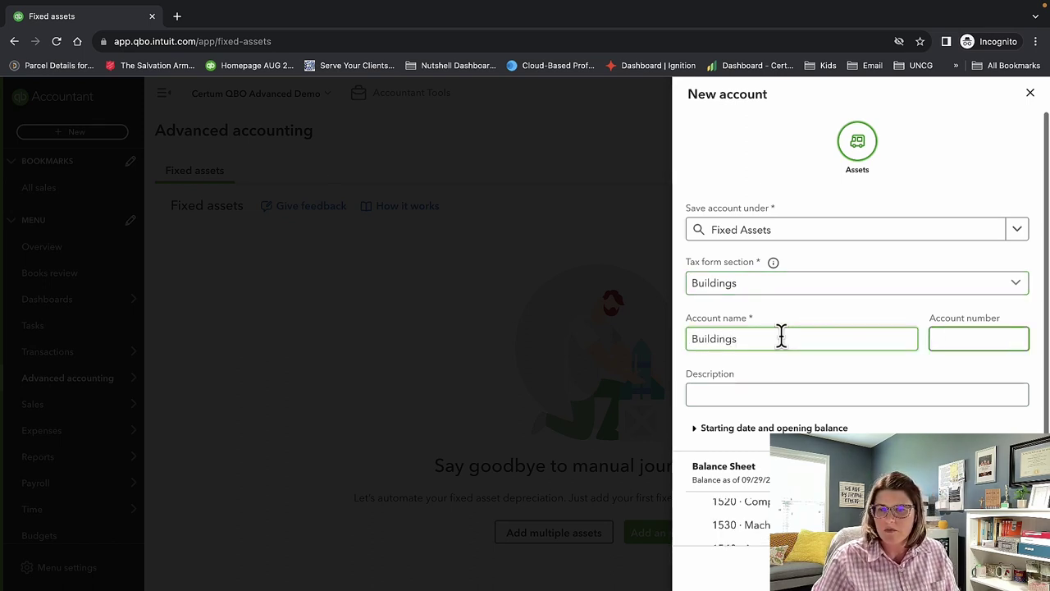
key(Tab)
scroll(886, 422, down, 2)
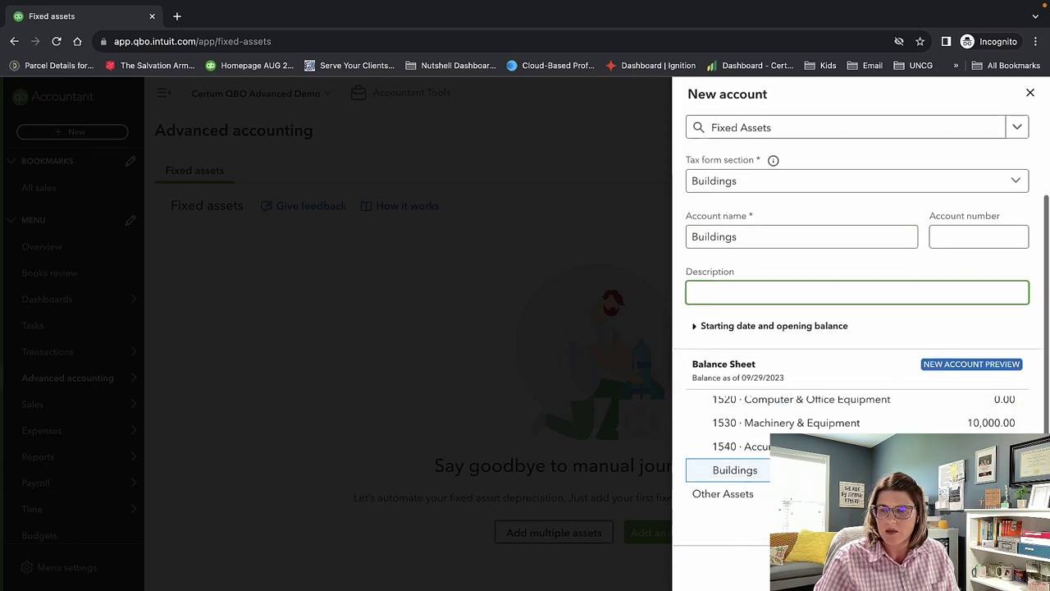
key(Return)
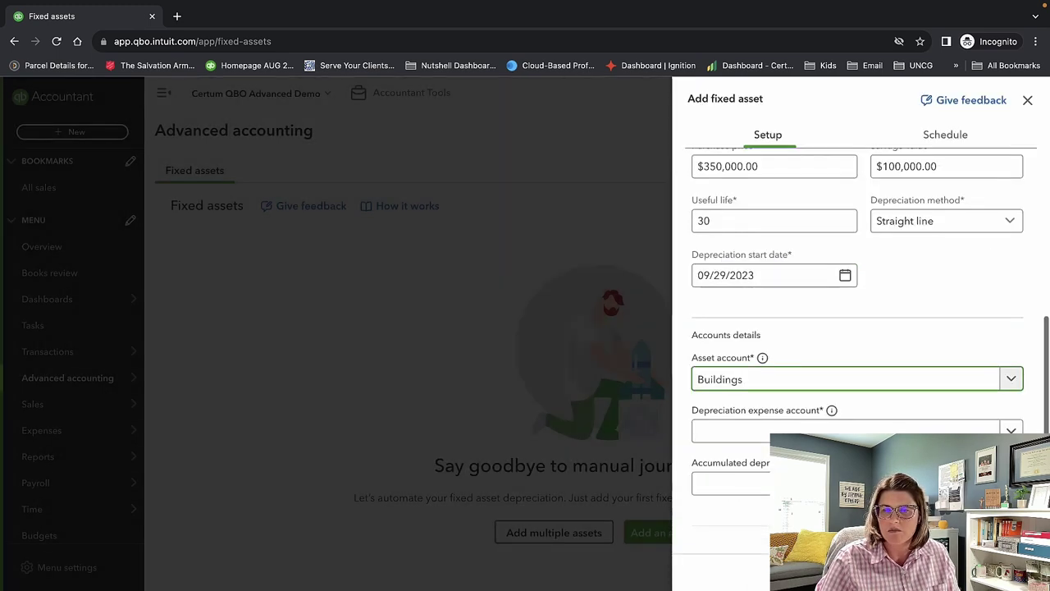
Set expense account 6150 Depreciation Expense and accumulated depreciation account 1540.
click(830, 430)
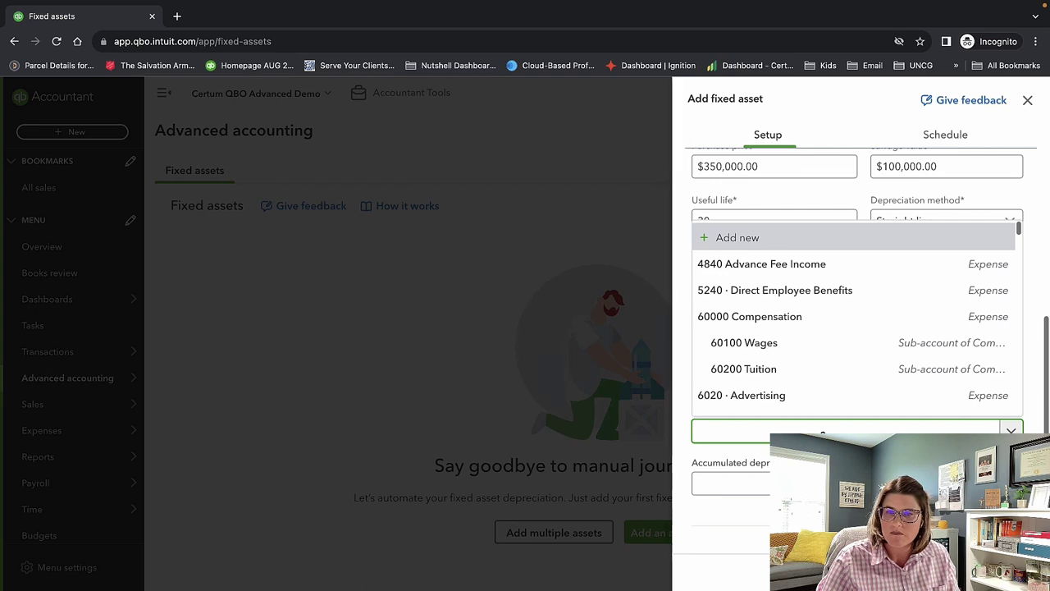
key(Escape)
click(880, 431)
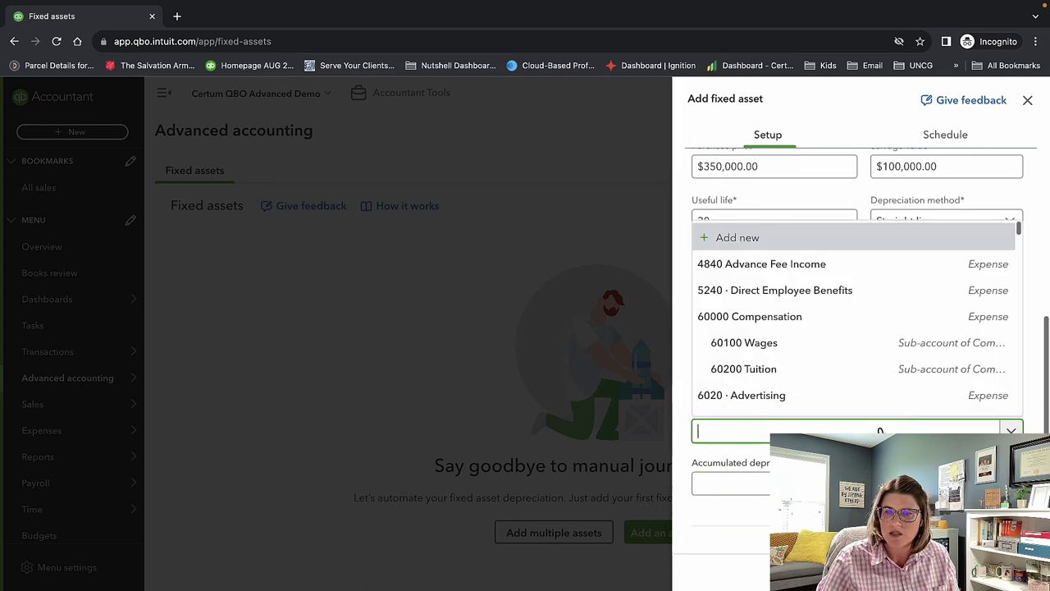
text(Depreci)
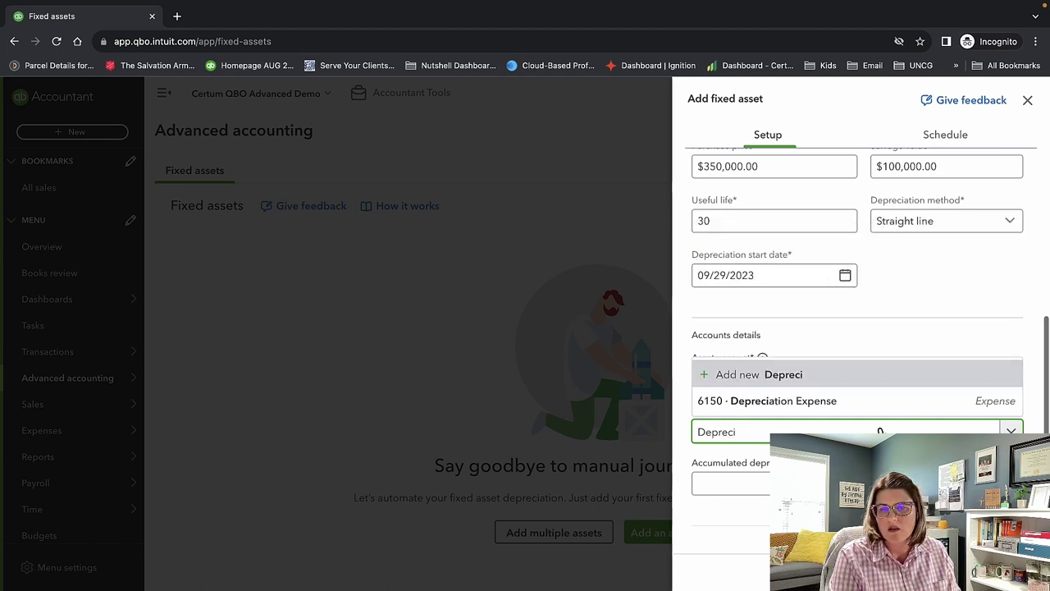
text(a)
click(870, 406)
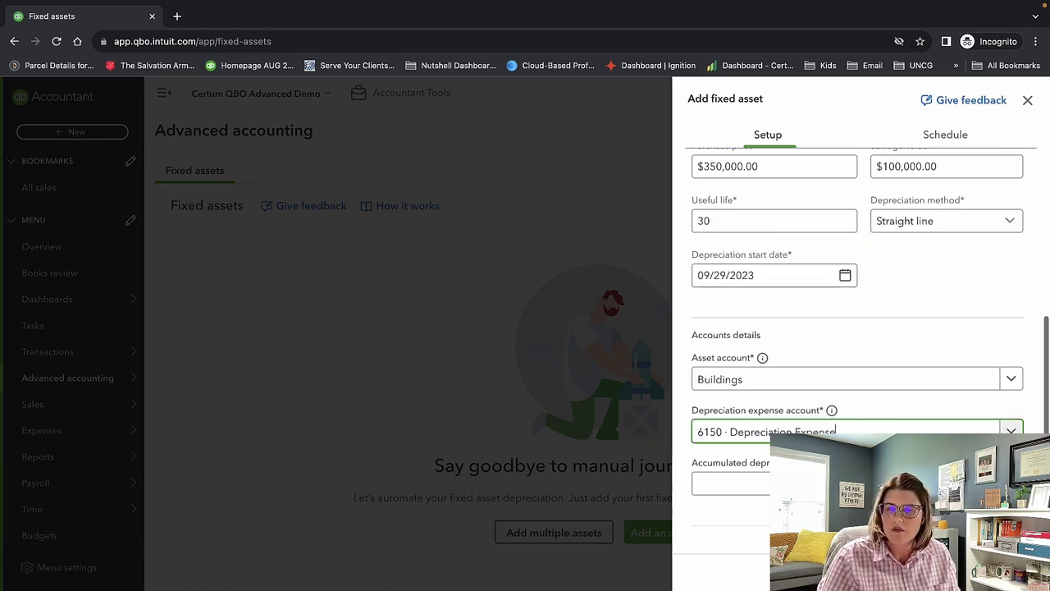
click(870, 484)
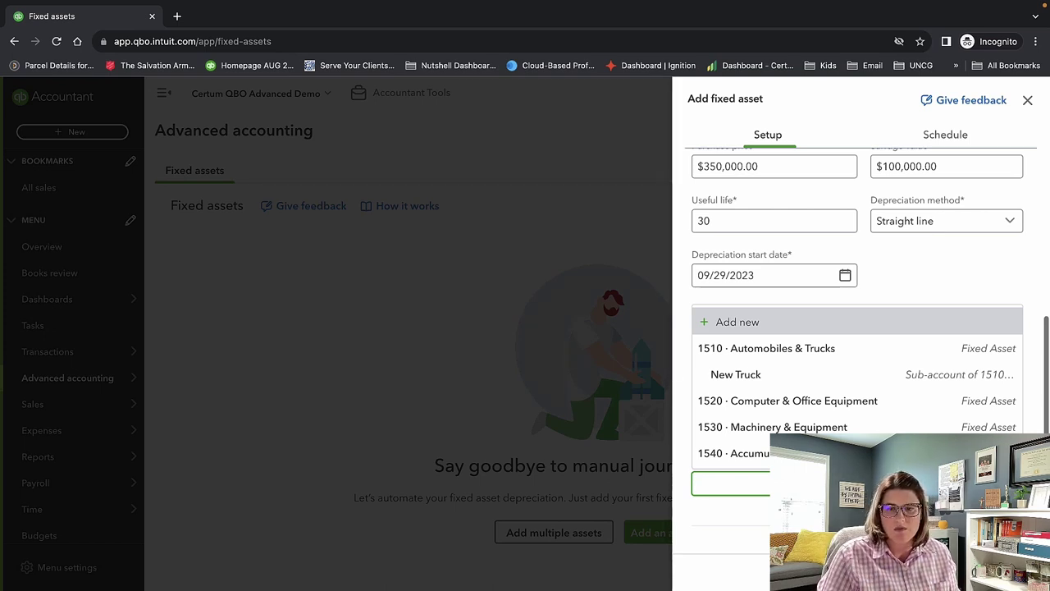
key(Up)
key(Return)
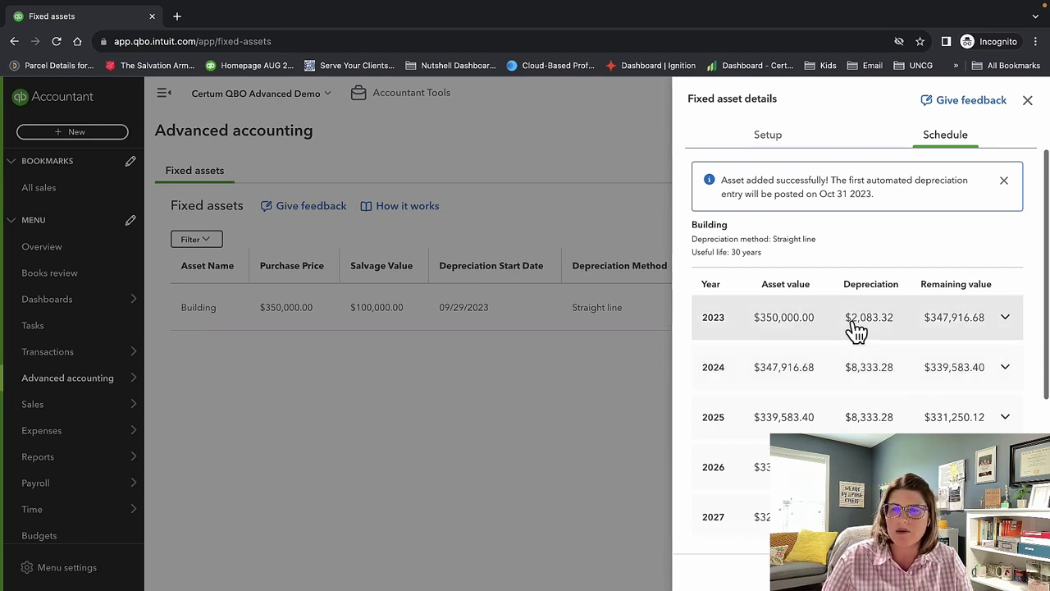
Review the Building asset's straight-line schedule and close its details panel.
scroll(972, 325, down, 3)
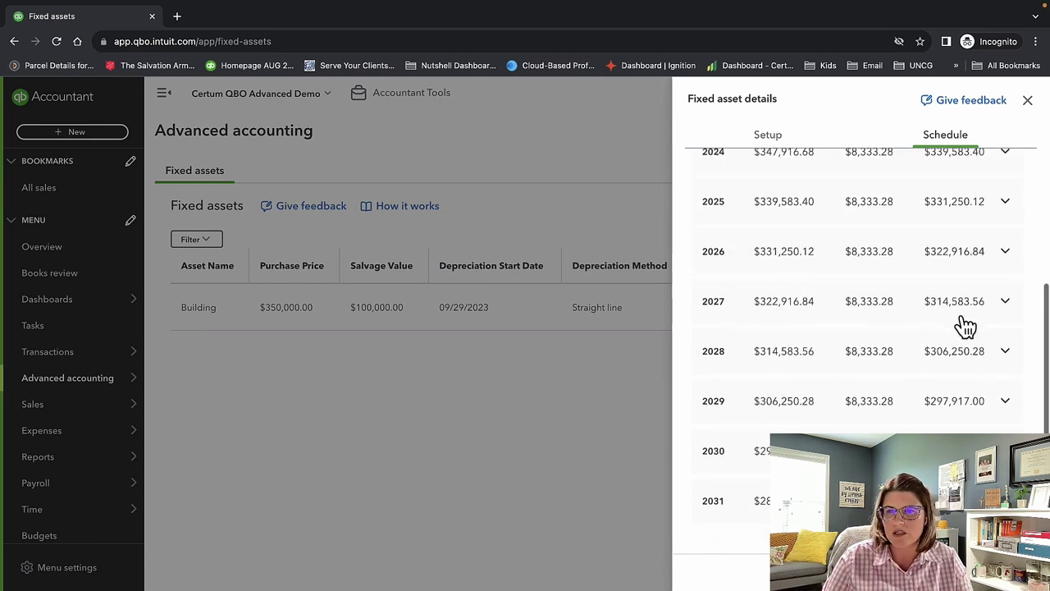
scroll(960, 327, up, 3)
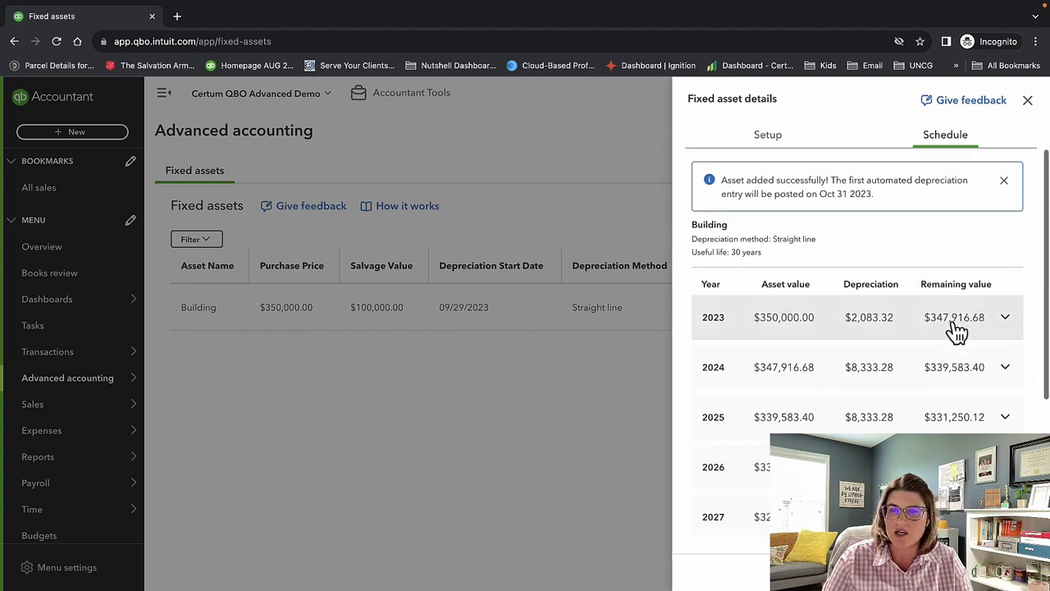
scroll(956, 328, down, 3)
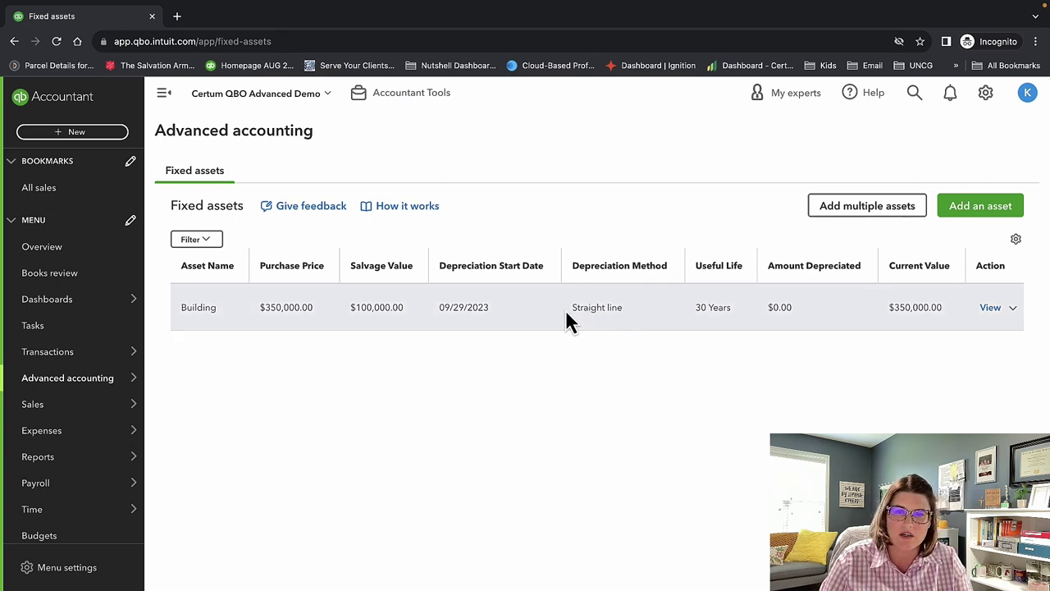
drag(565, 309, 616, 310)
click(627, 378)
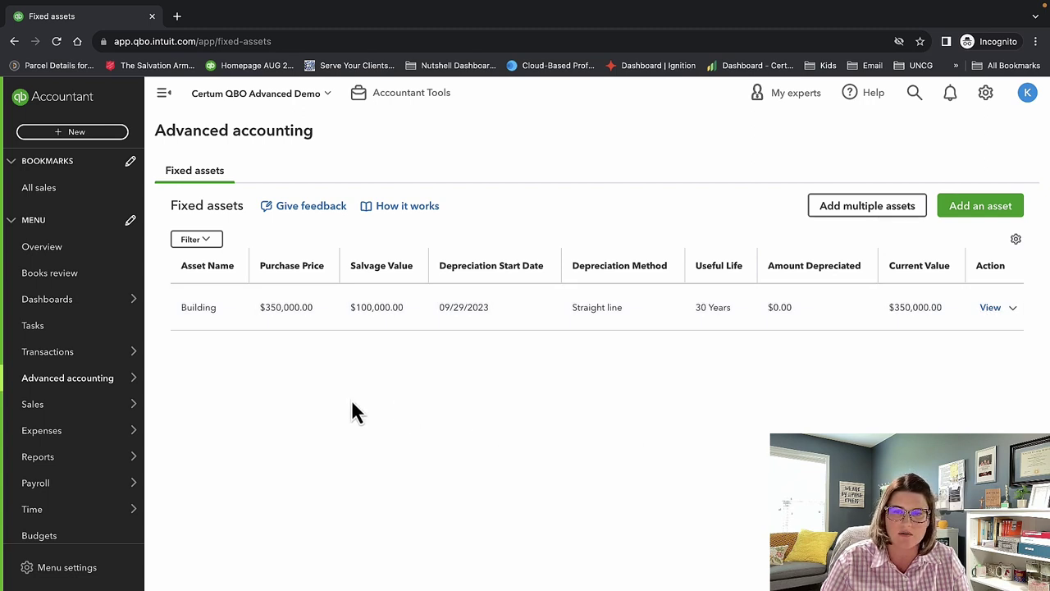
mouse_move(53, 406)
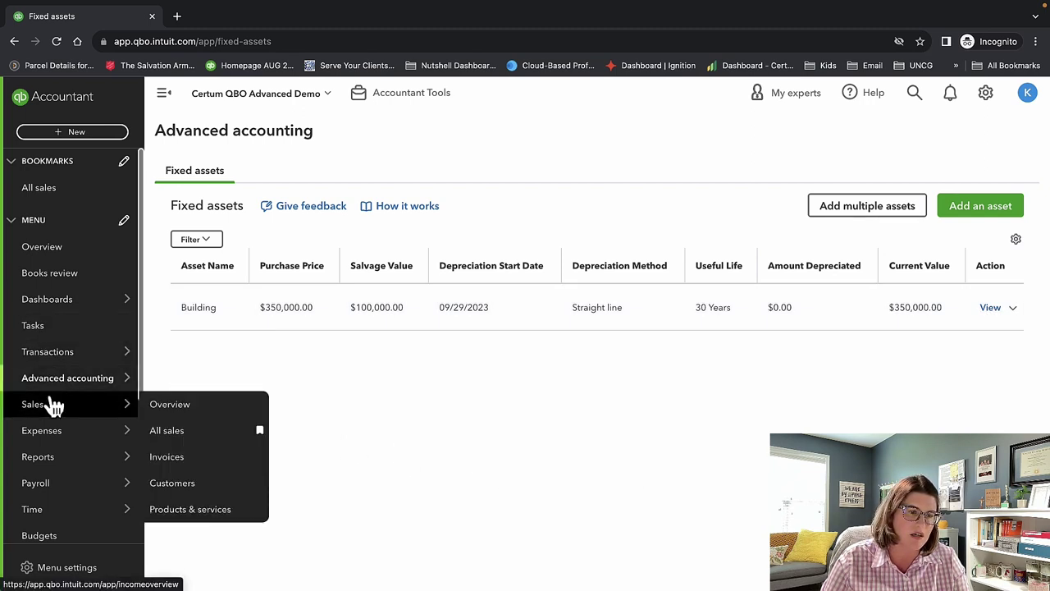
mouse_move(66, 387)
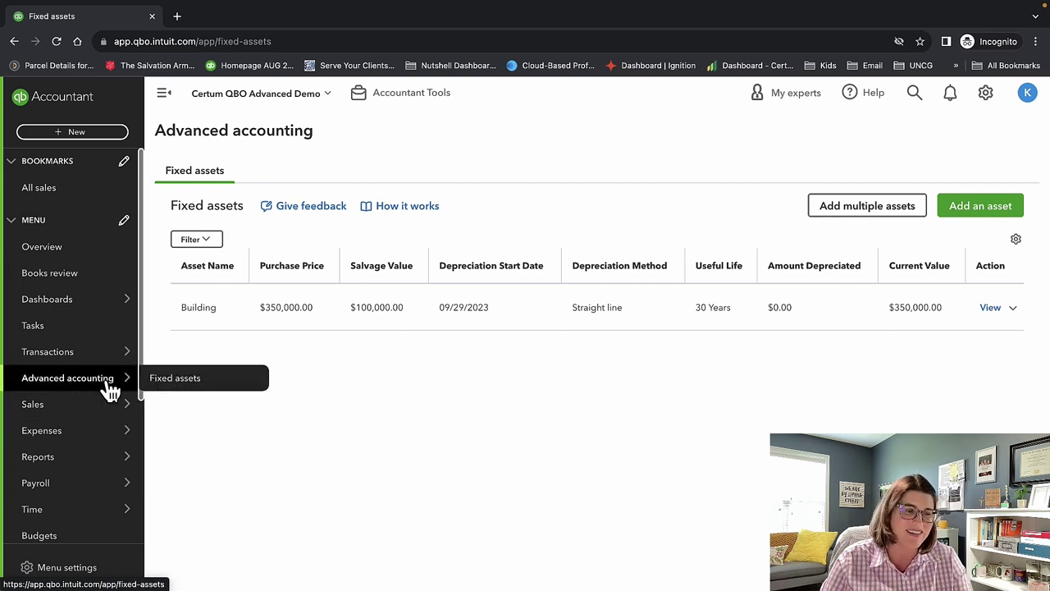
Open the Sales Overview page and scroll through income over time.
mouse_move(99, 415)
click(164, 404)
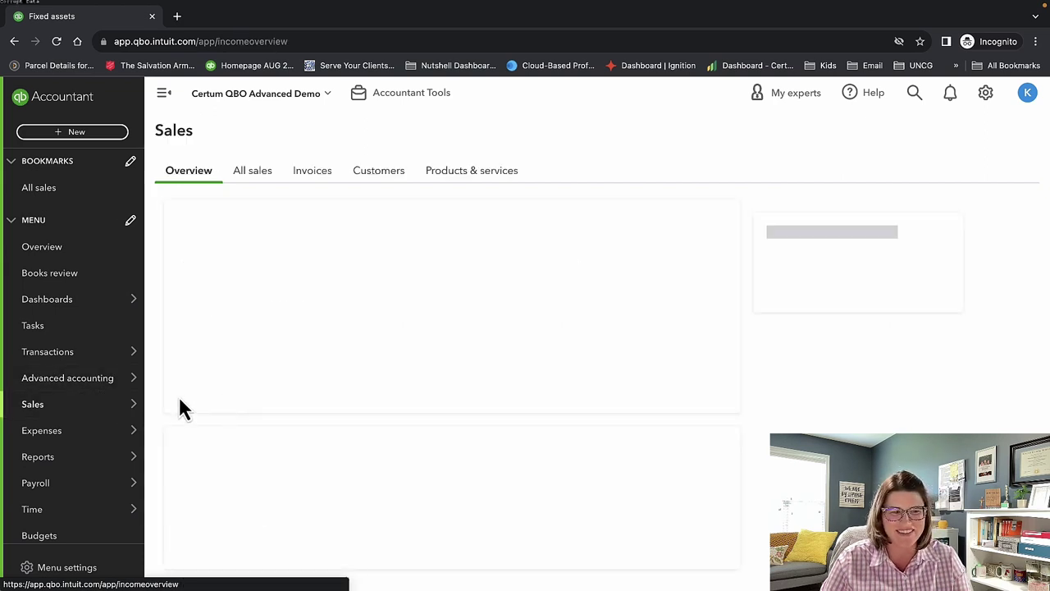
scroll(110, 399, down, 1)
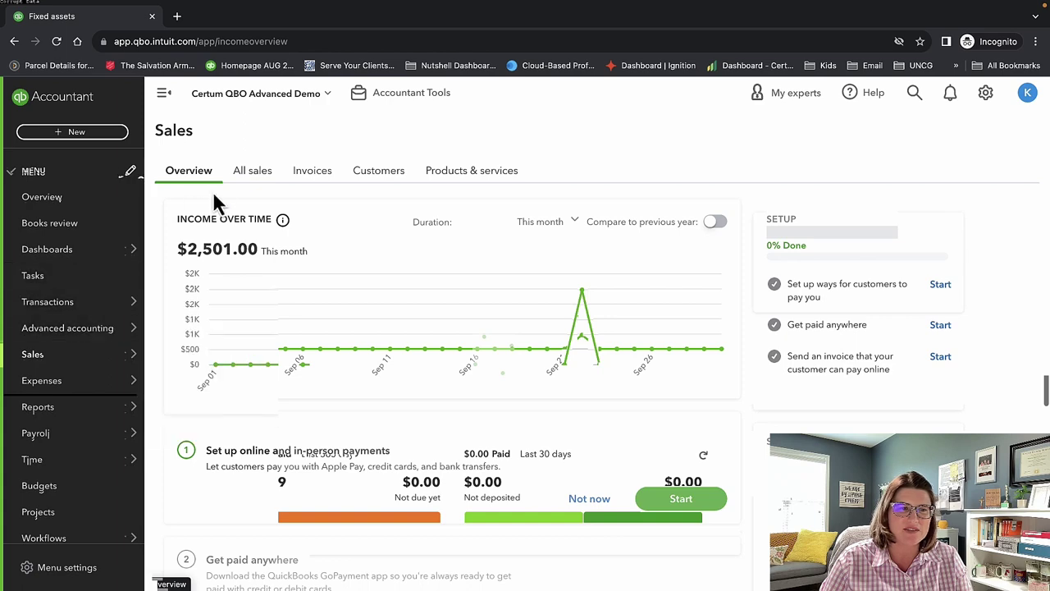
scroll(577, 351, down, 2)
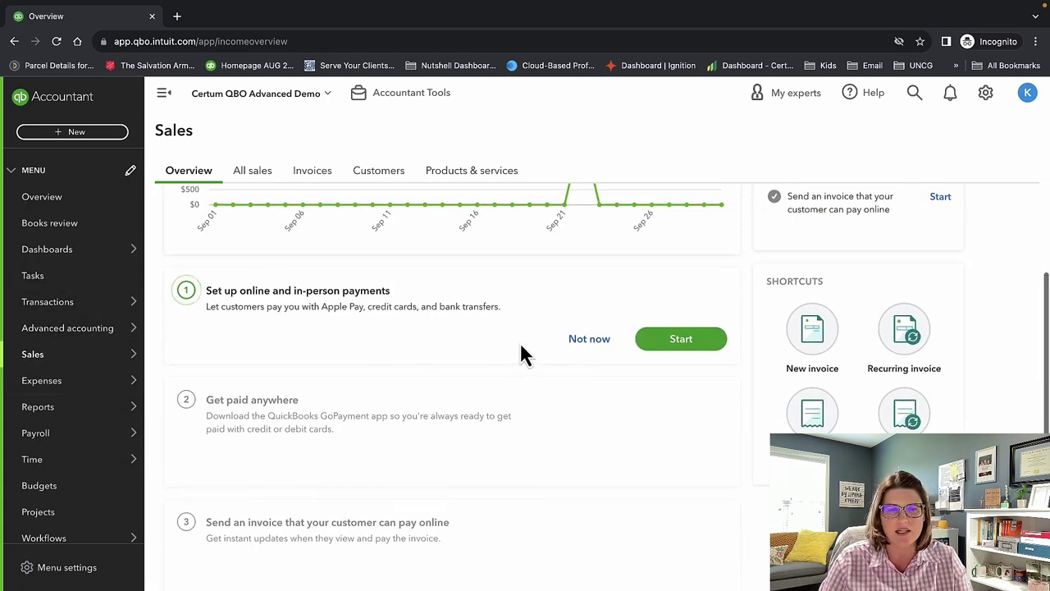
Expand the Get paid anywhere, Send an invoice and online payments setup cards.
click(399, 399)
scroll(456, 430, down, 1)
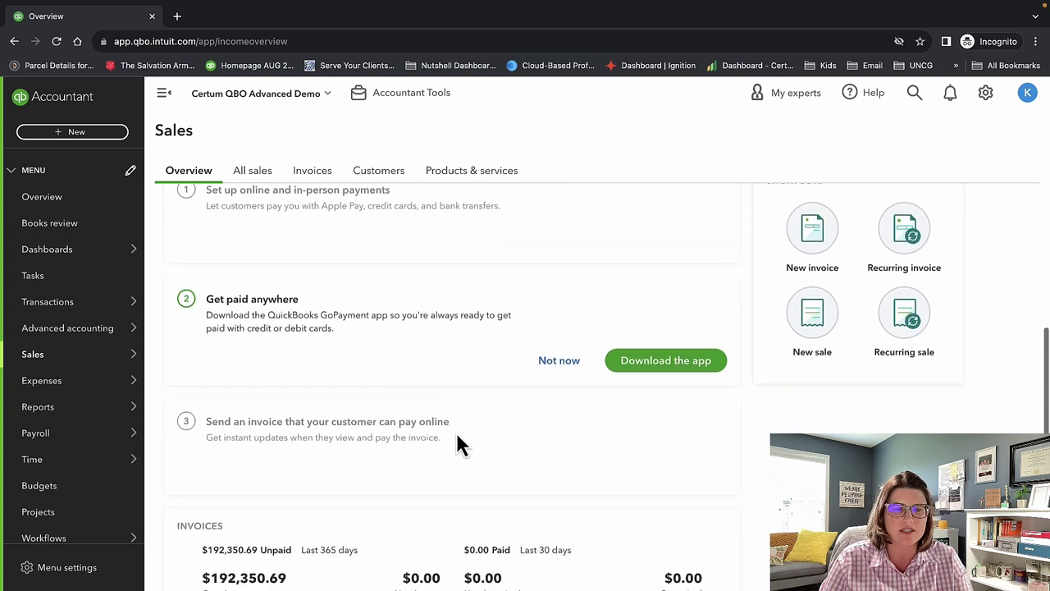
scroll(457, 443, down, 1)
click(474, 414)
click(500, 336)
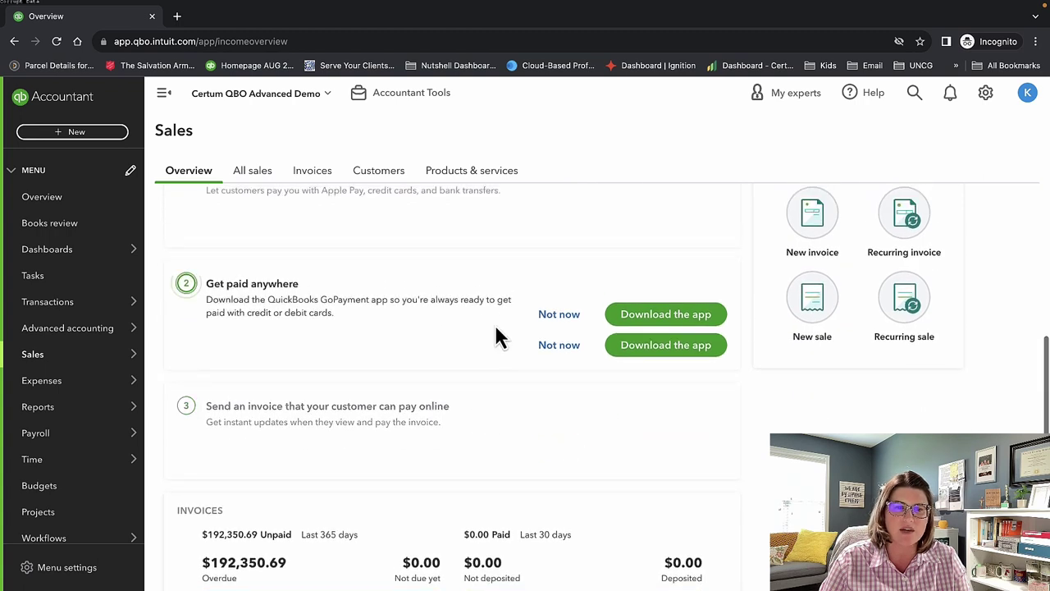
click(555, 344)
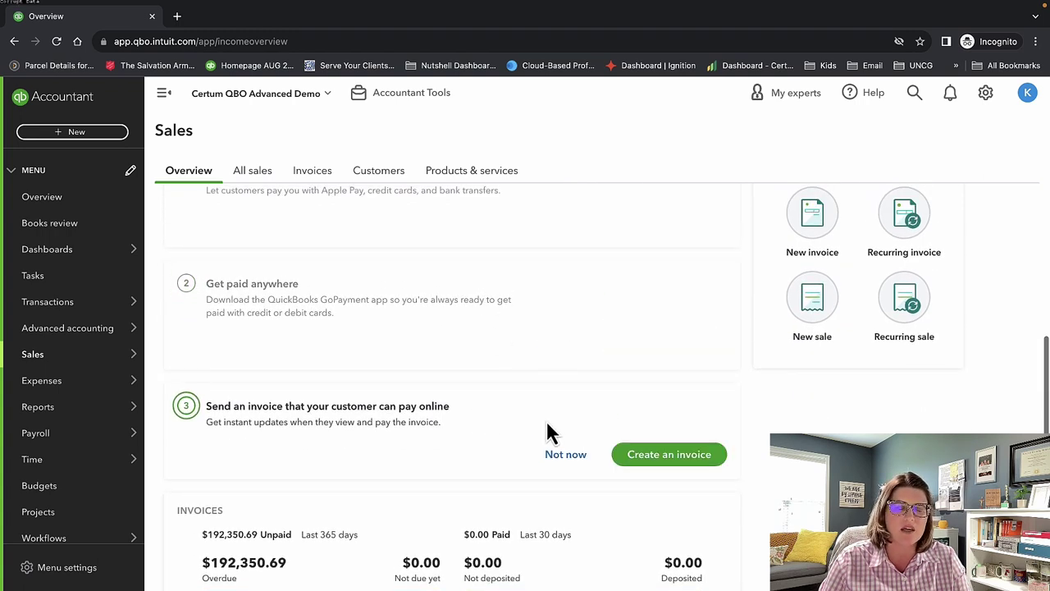
click(544, 420)
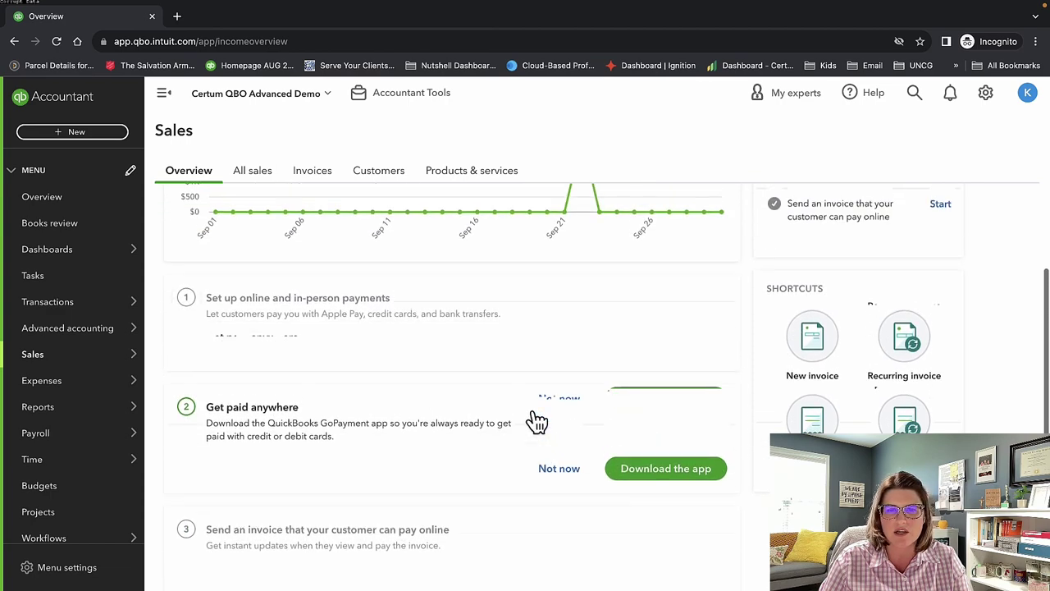
click(498, 315)
click(621, 416)
scroll(621, 418, down, 2)
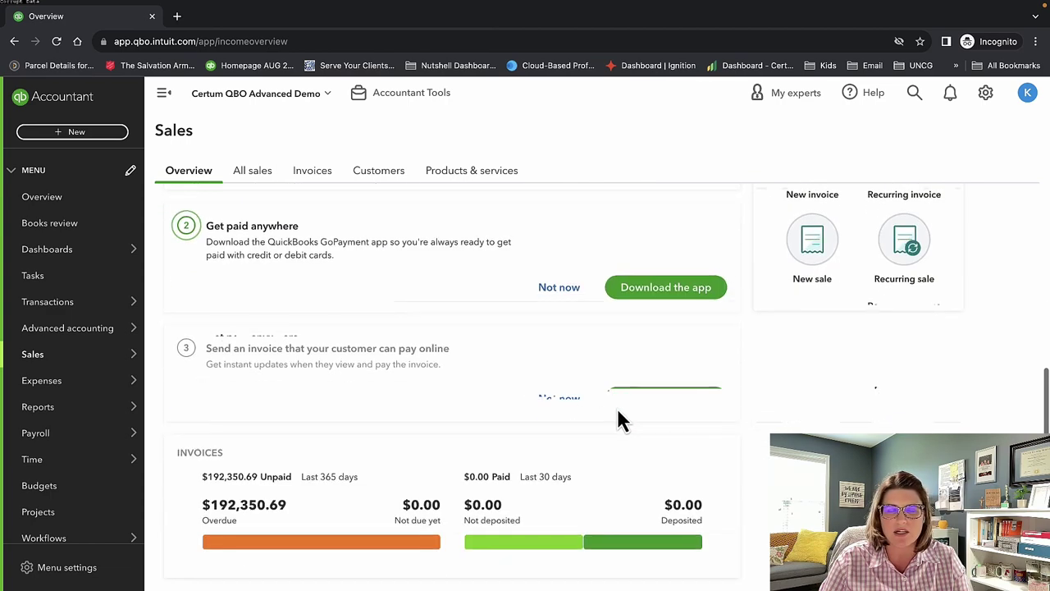
scroll(440, 394, up, 4)
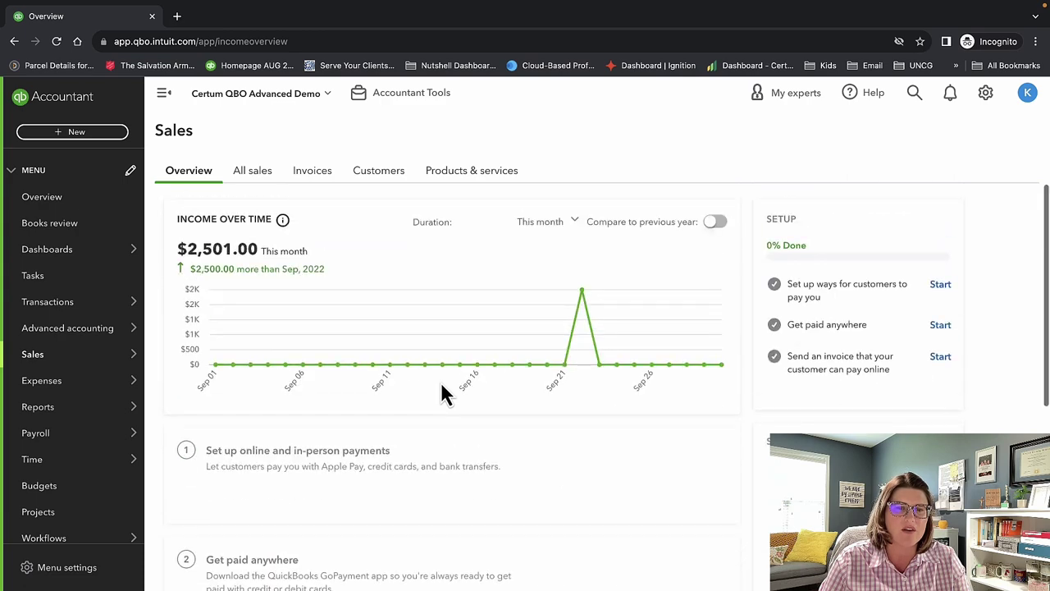
mouse_move(591, 469)
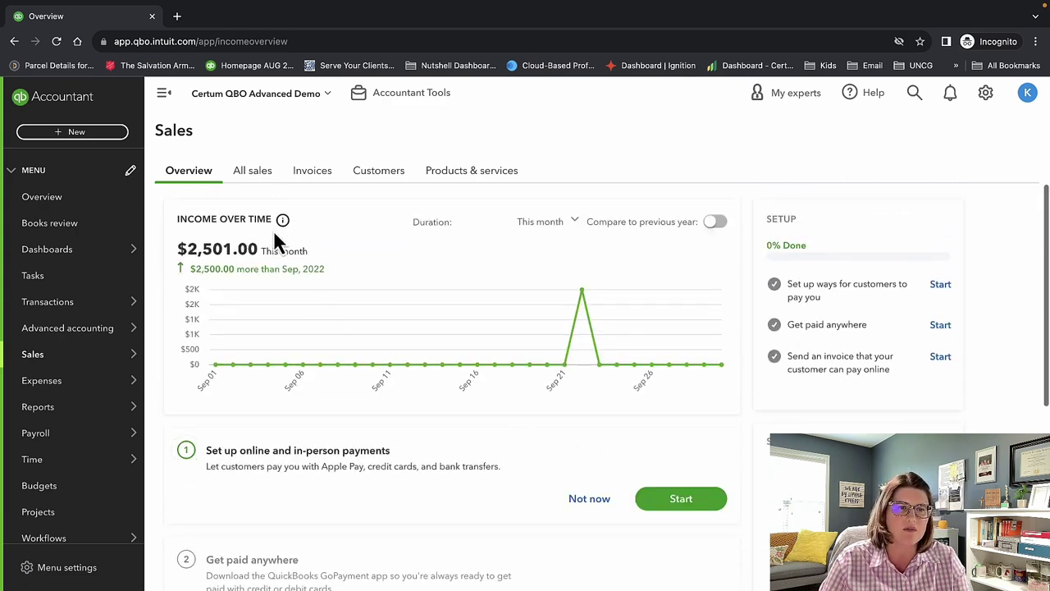
Show All sales and close the 'Quickly glance through your transactions' popup.
click(255, 172)
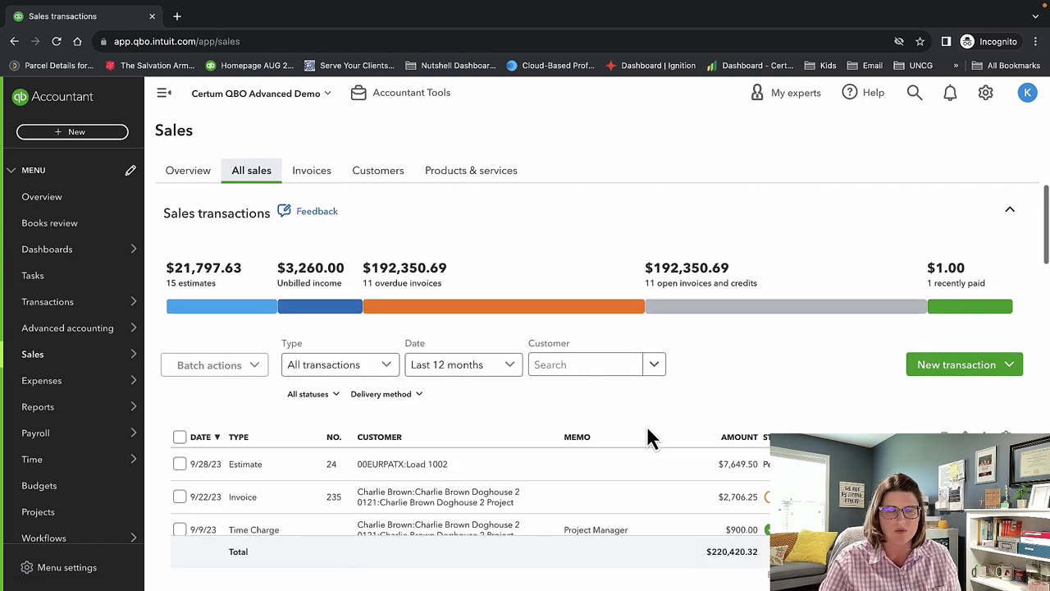
scroll(646, 434, down, 2)
scroll(647, 433, down, 3)
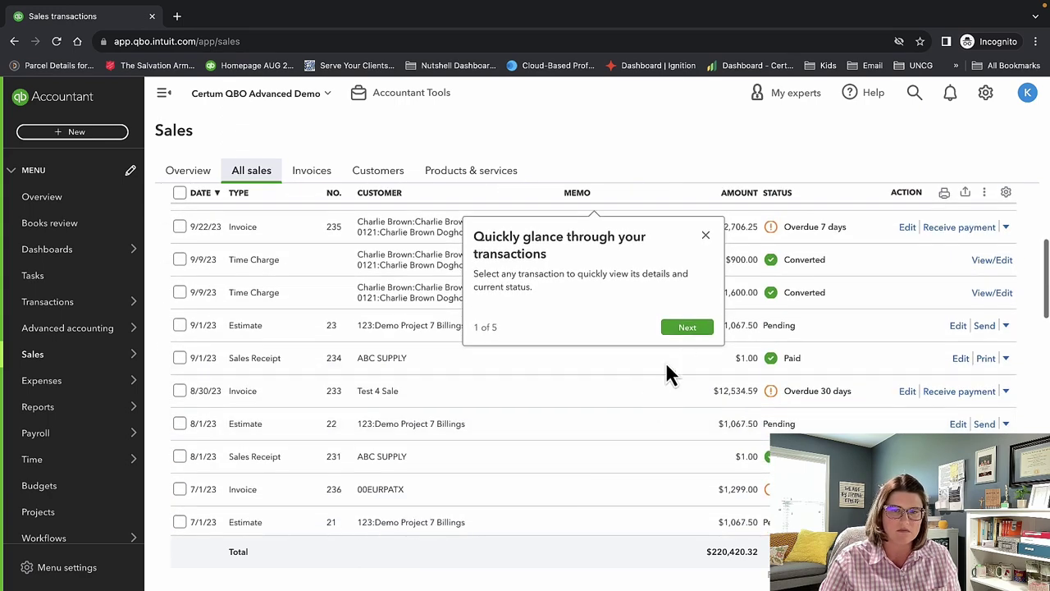
click(705, 237)
scroll(453, 513, up, 4)
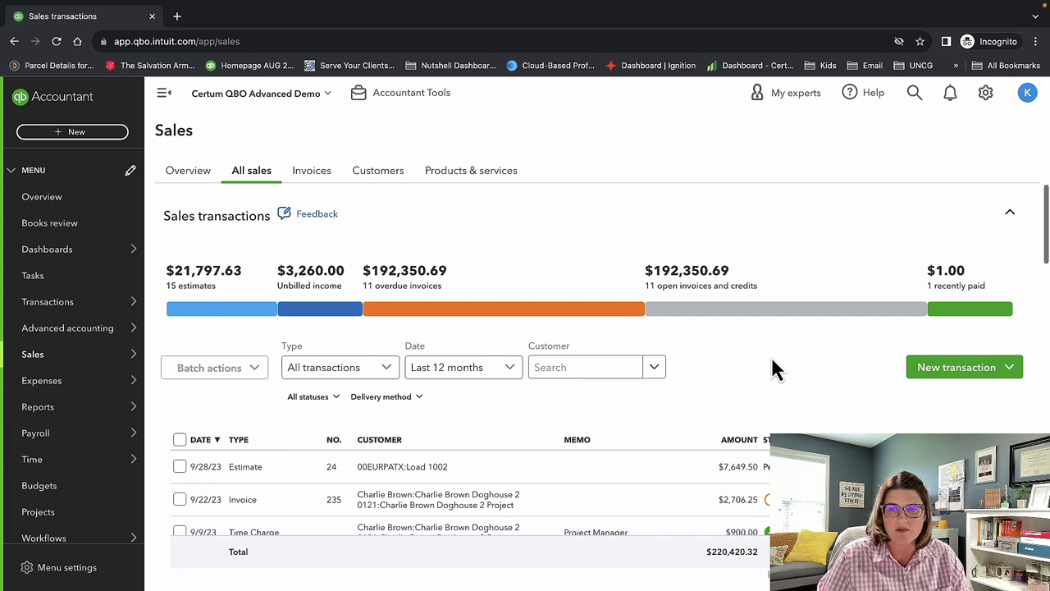
Show the New transaction type choices on the All sales list and scroll through the sales.
click(991, 376)
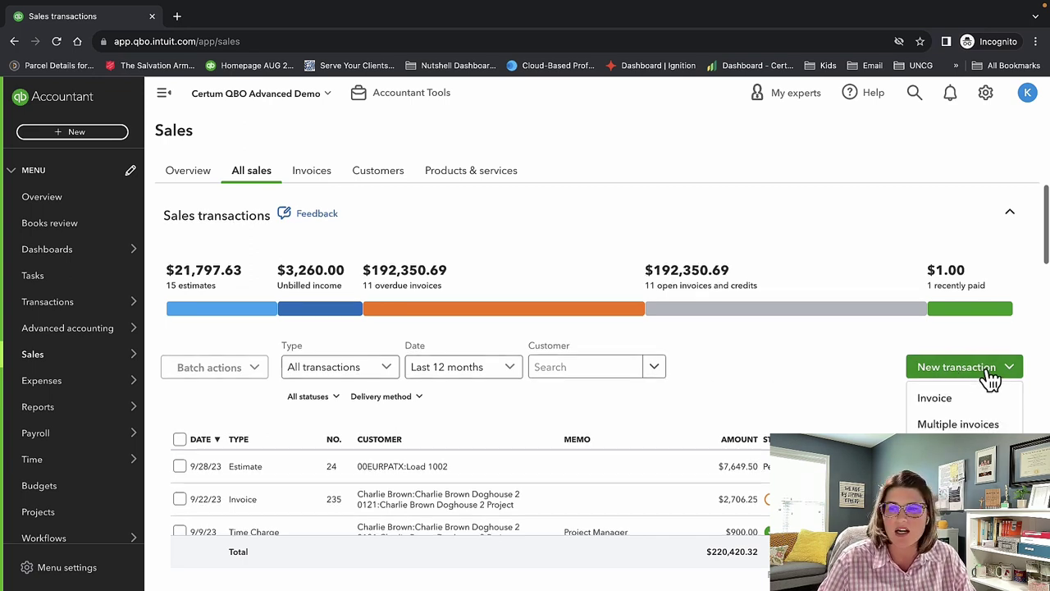
scroll(991, 379, down, 1)
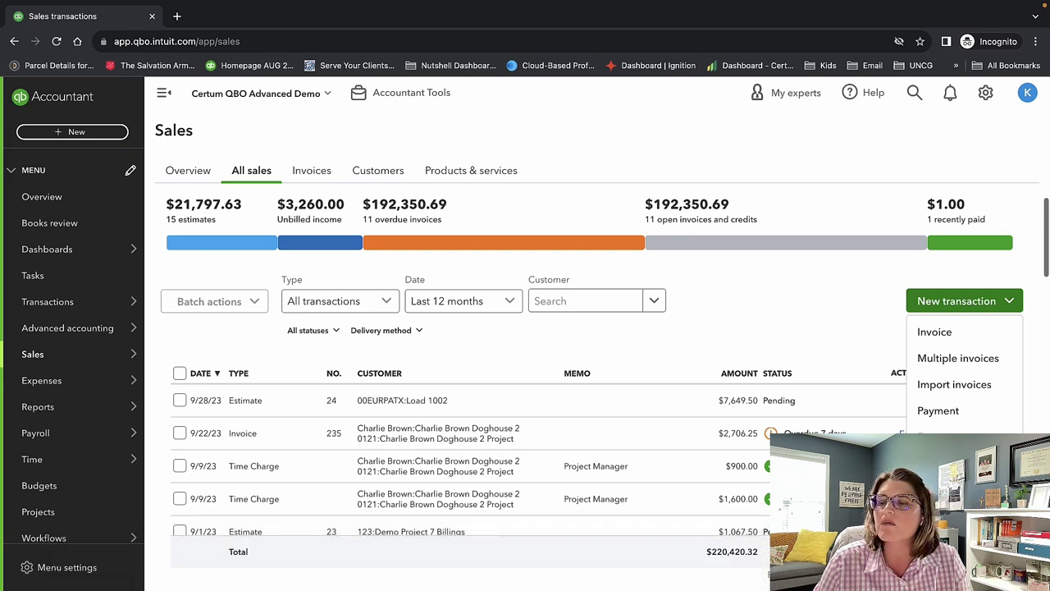
scroll(802, 286, down, 1)
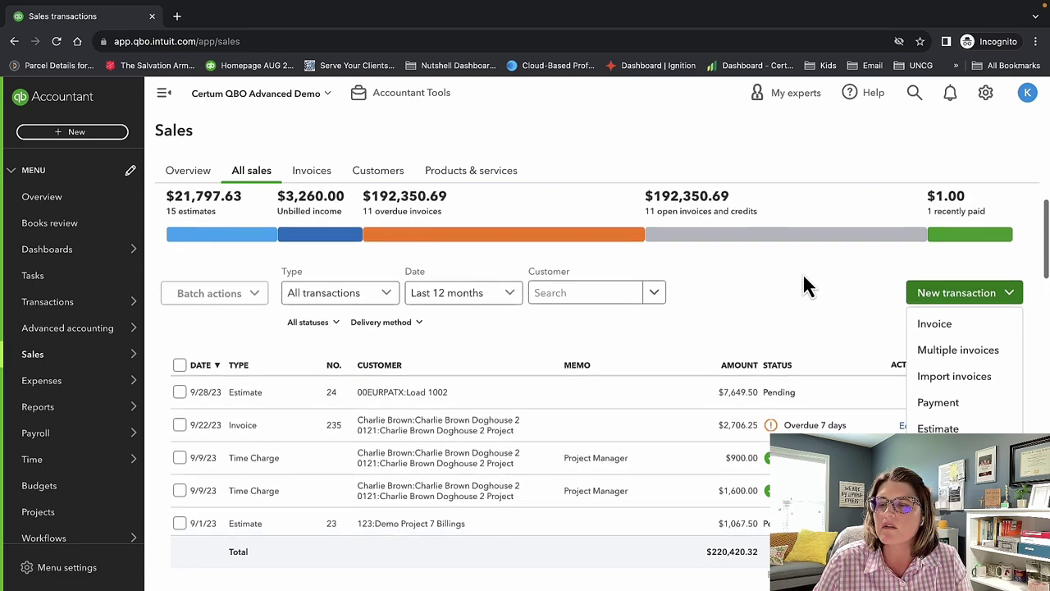
scroll(802, 285, down, 1)
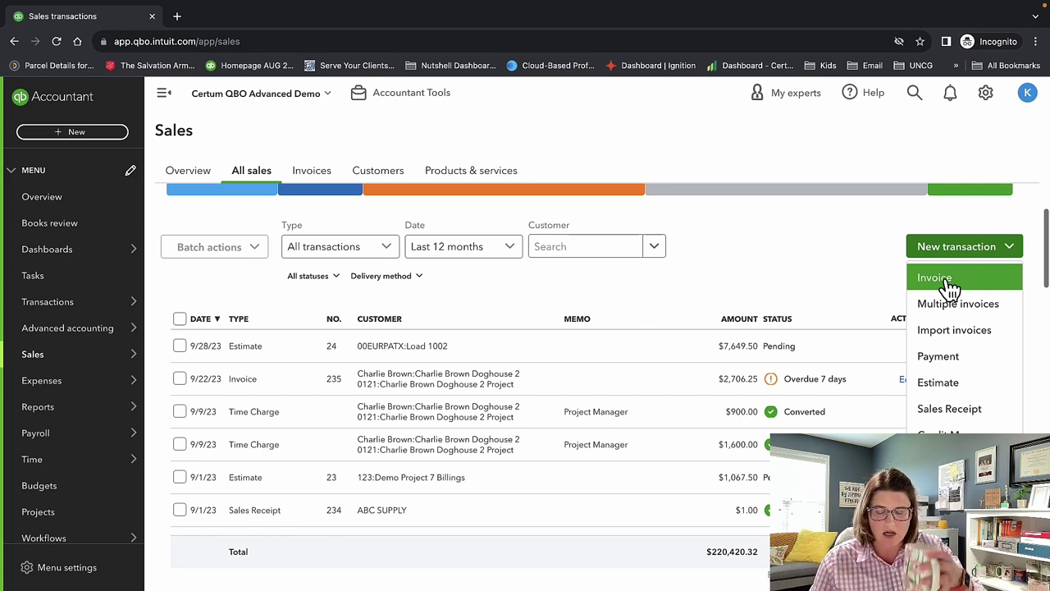
click(948, 281)
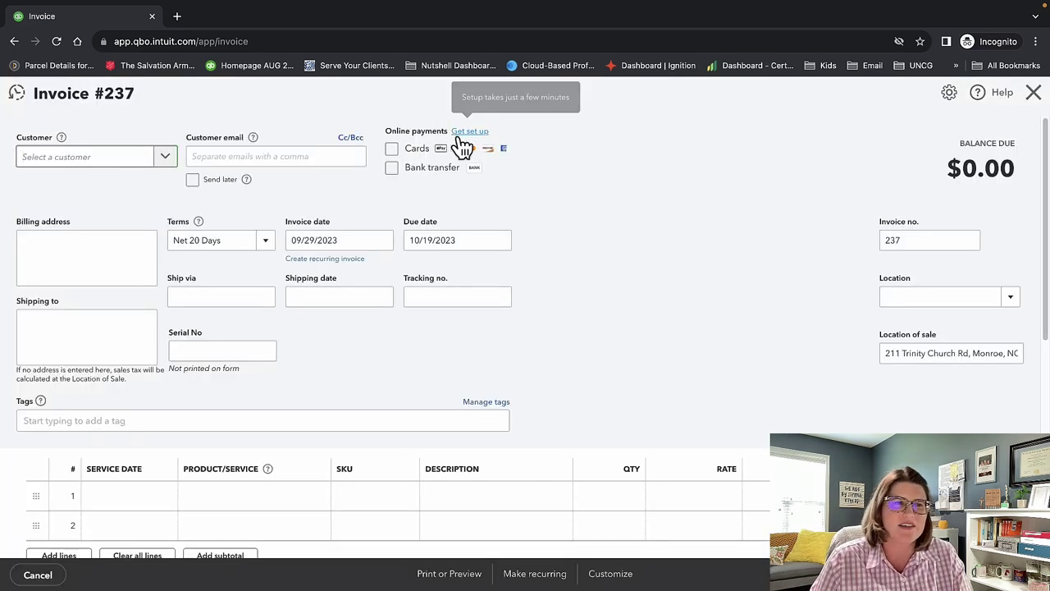
click(123, 157)
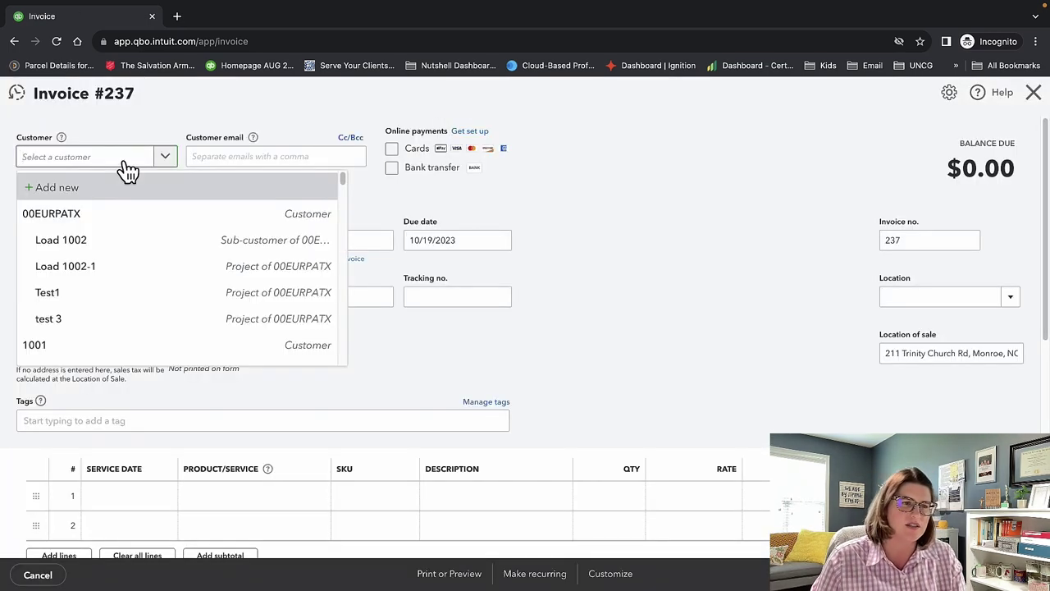
click(122, 216)
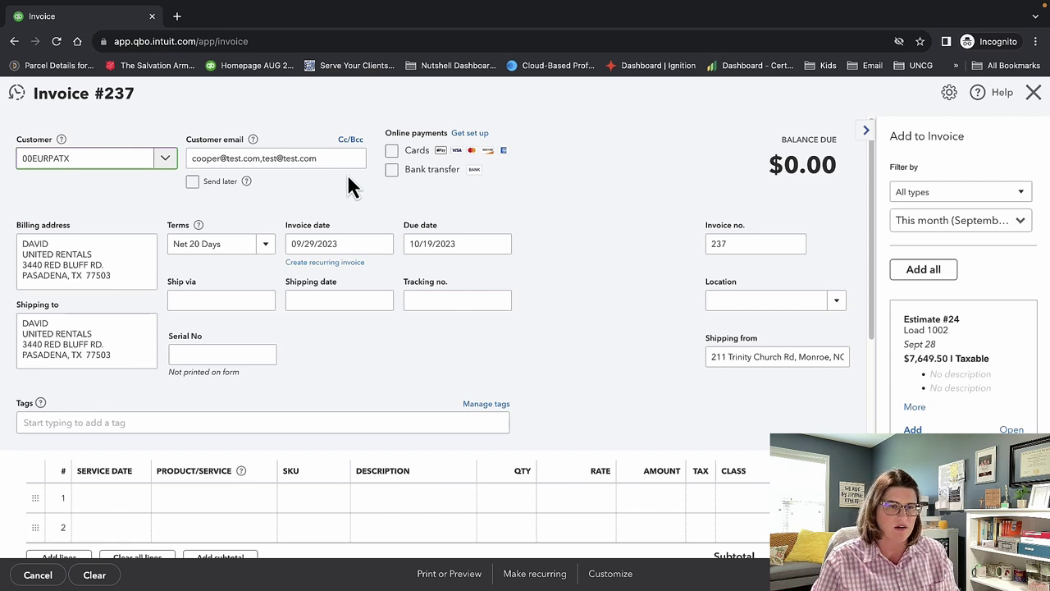
triple_click(326, 158)
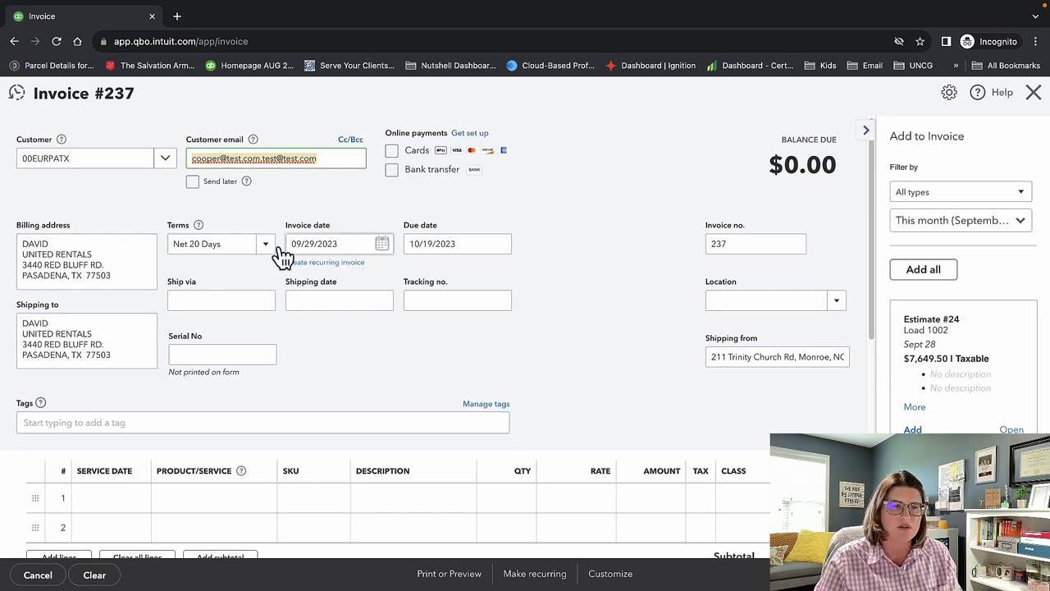
click(364, 244)
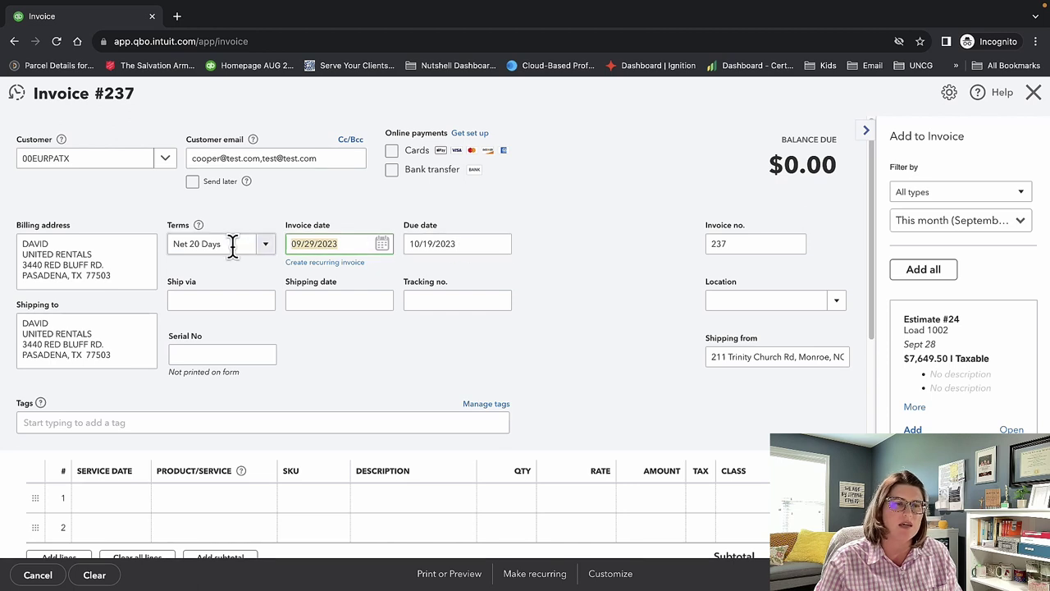
click(177, 244)
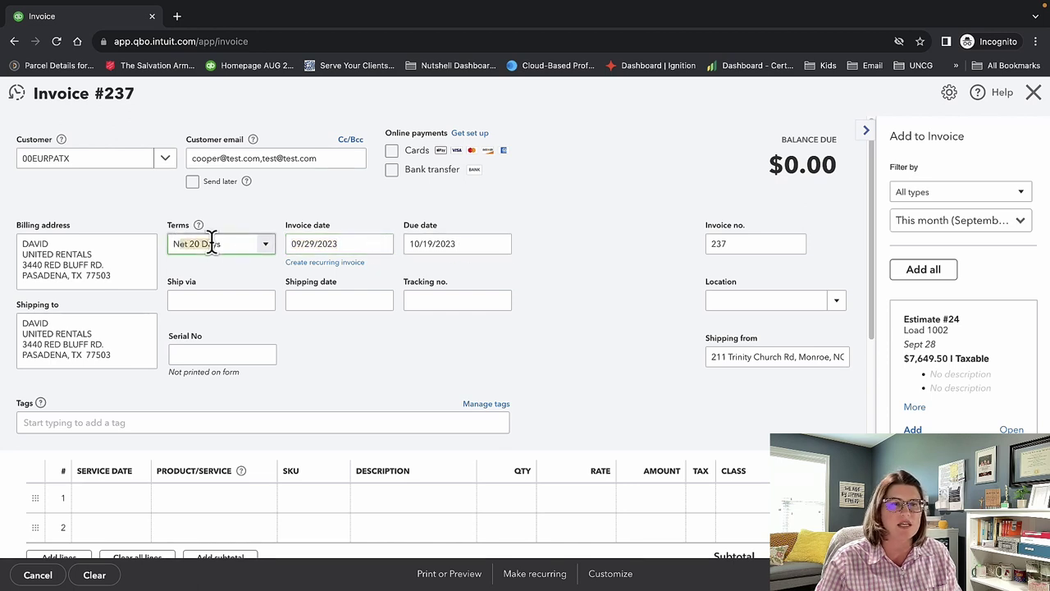
click(347, 243)
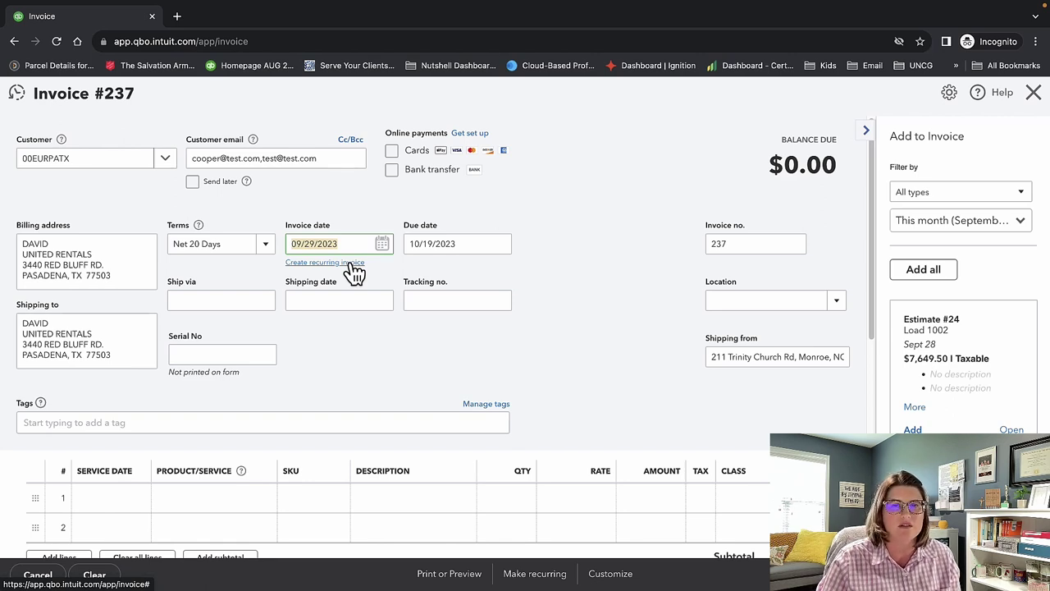
click(475, 240)
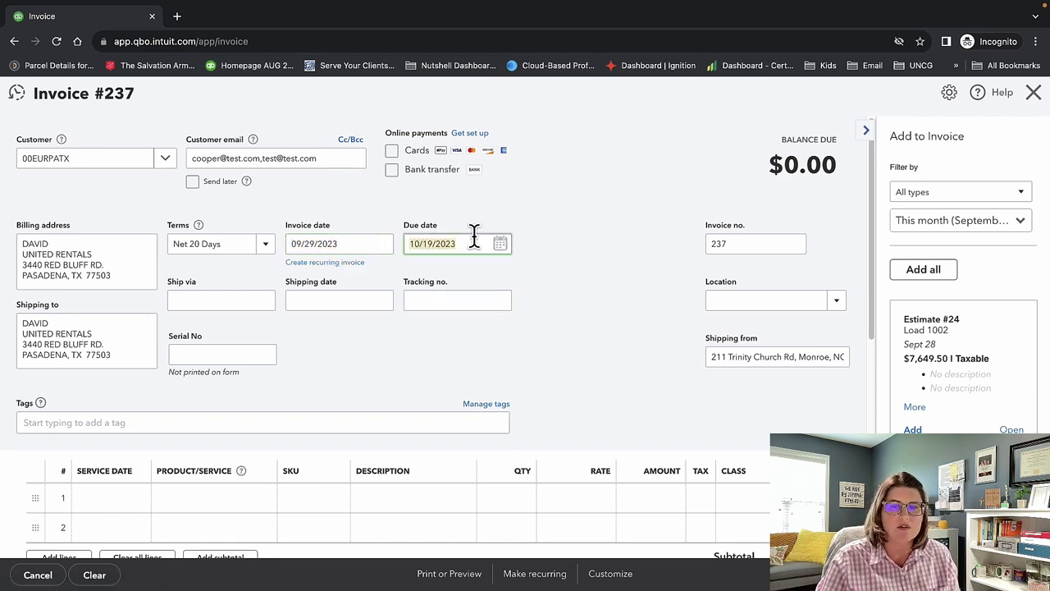
click(474, 238)
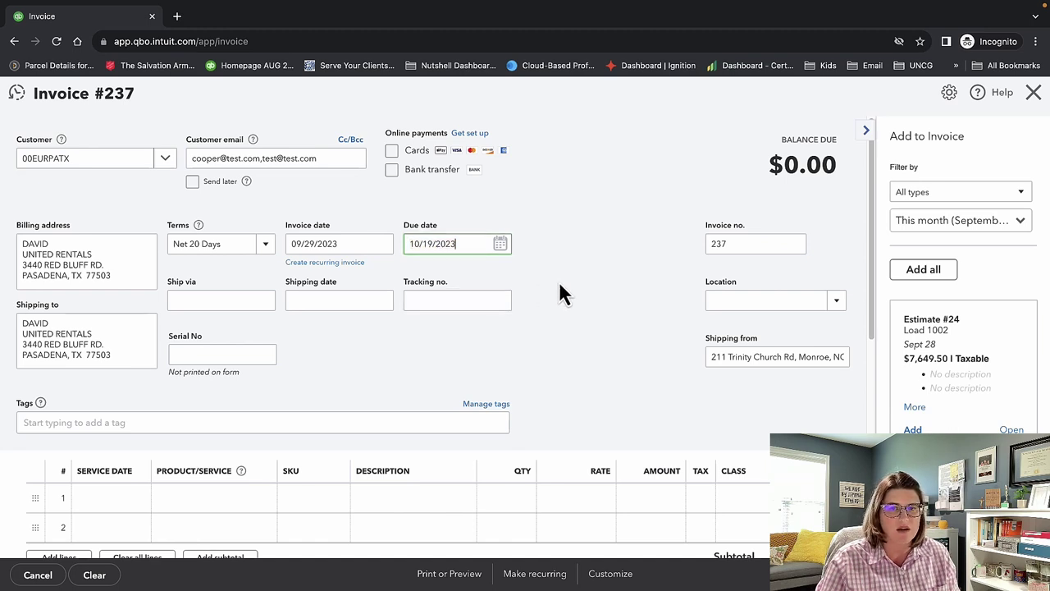
click(735, 243)
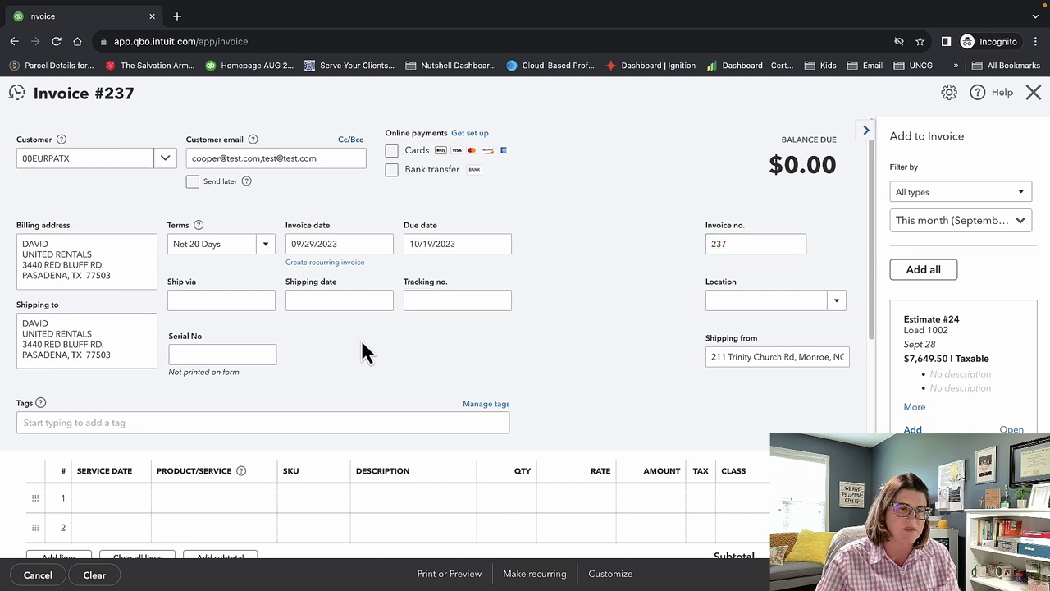
click(236, 297)
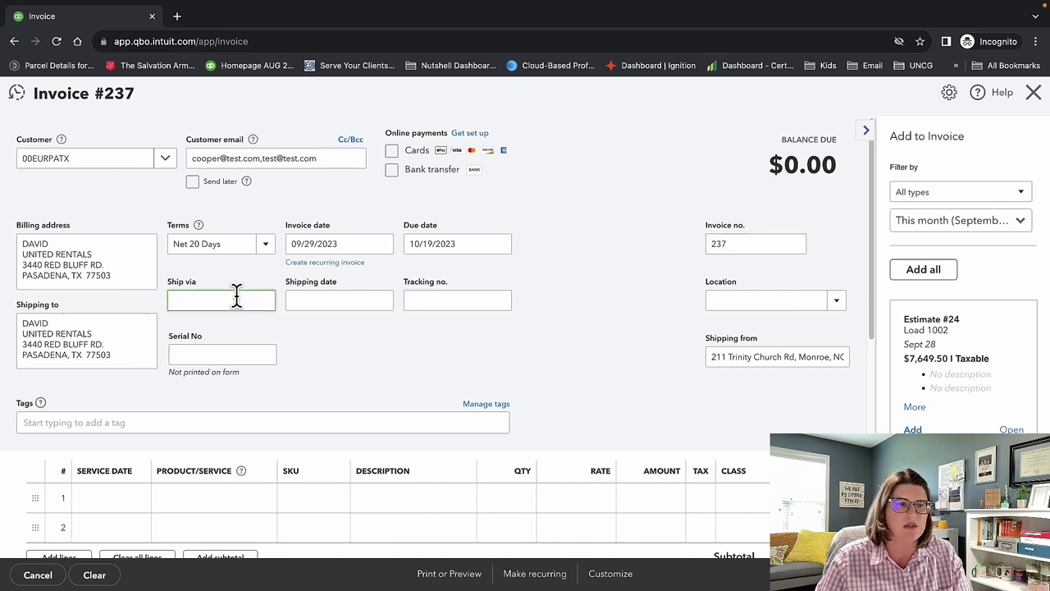
click(353, 300)
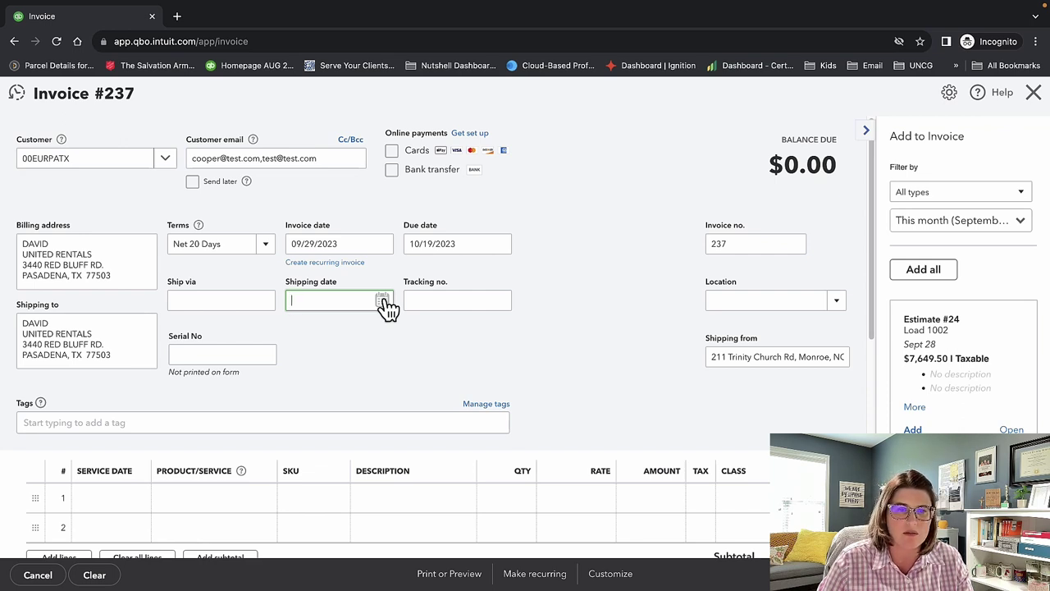
click(478, 300)
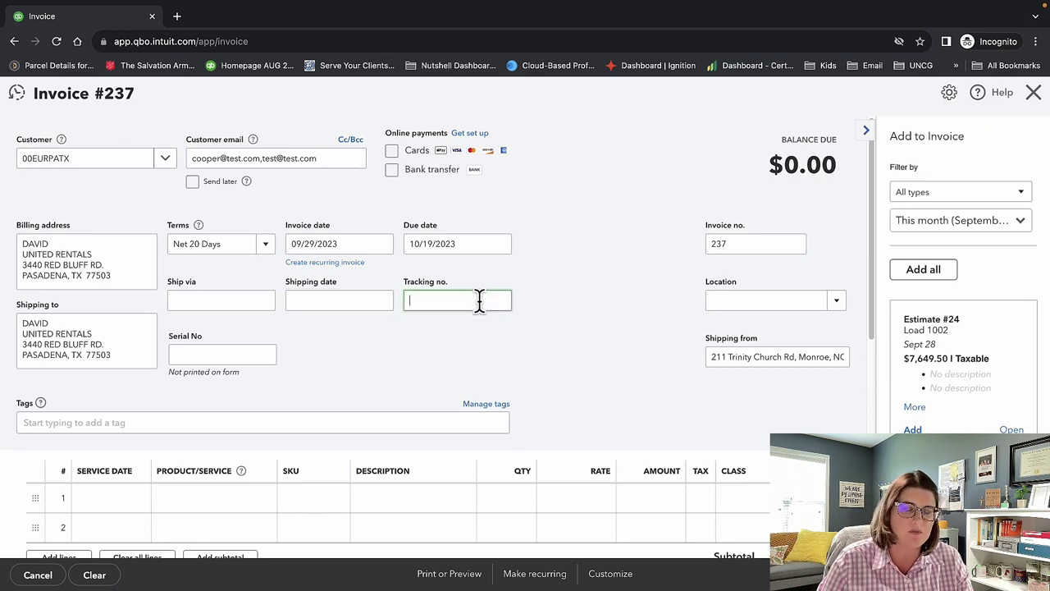
click(410, 302)
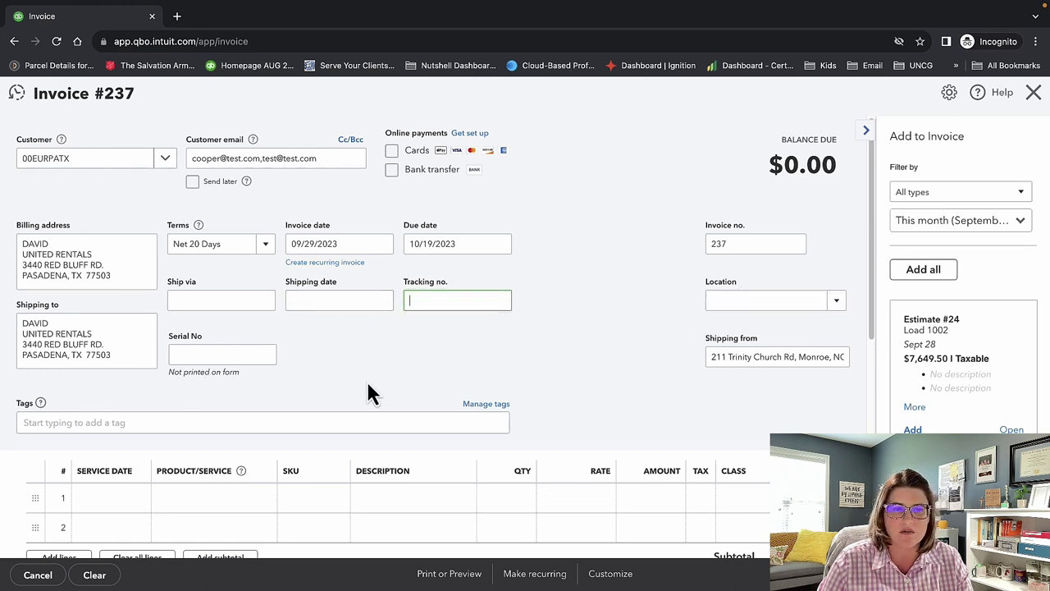
click(264, 380)
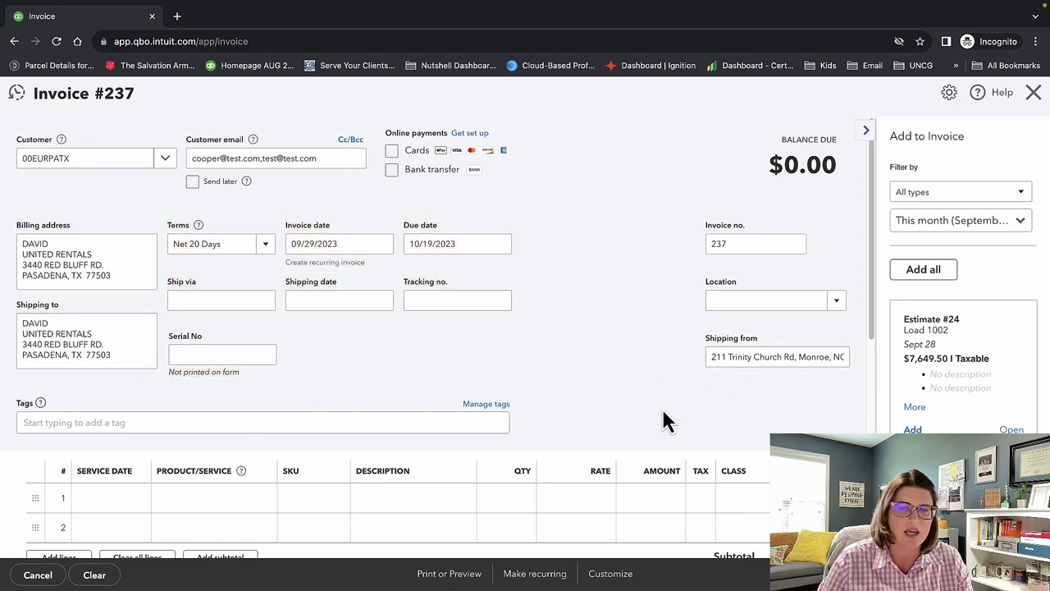
scroll(665, 410, down, 1)
scroll(670, 414, down, 1)
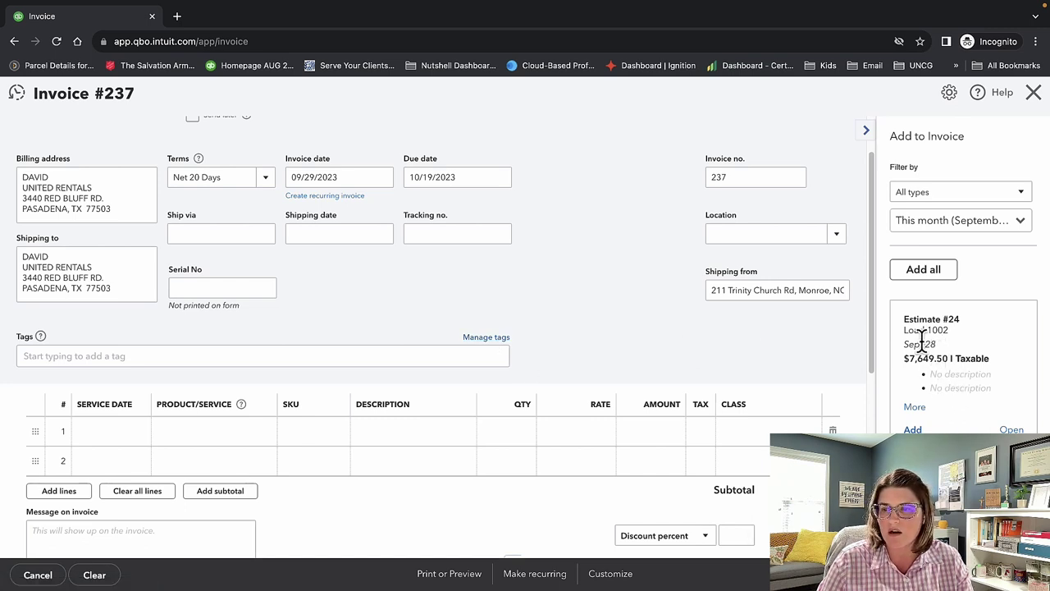
drag(905, 320, 985, 358)
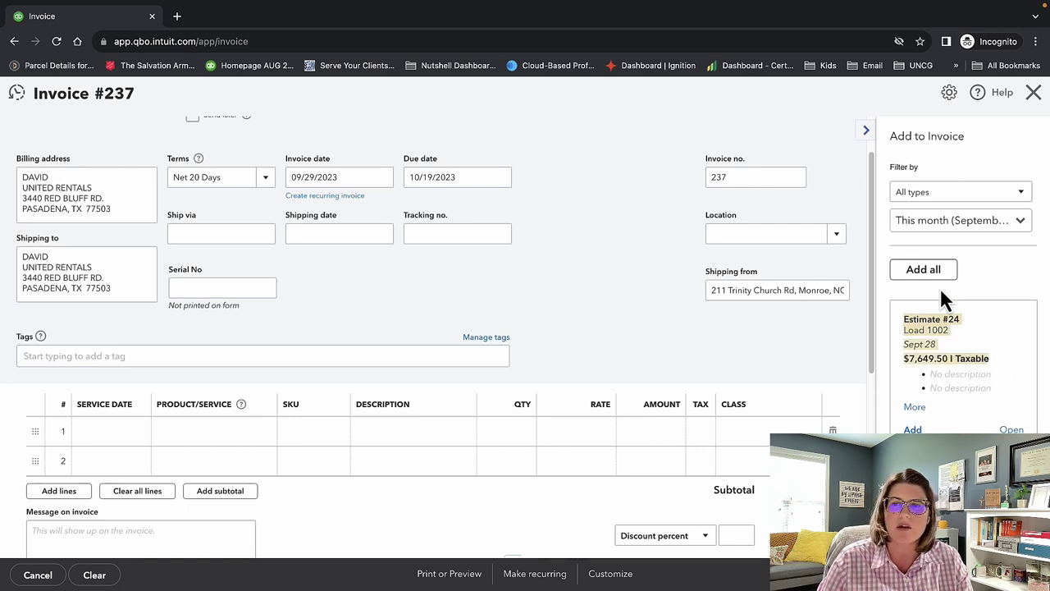
click(989, 230)
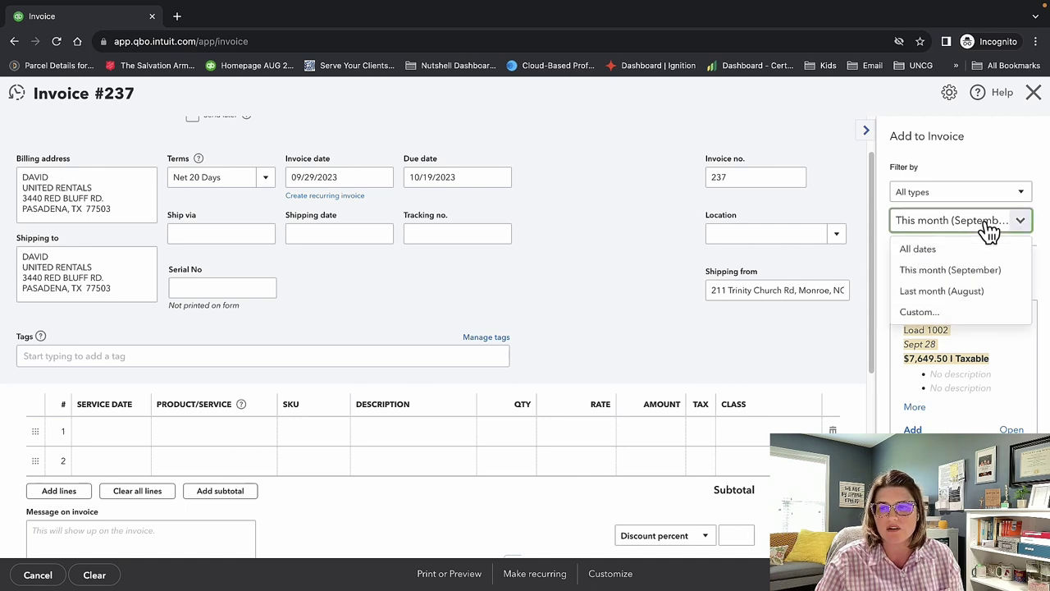
click(986, 225)
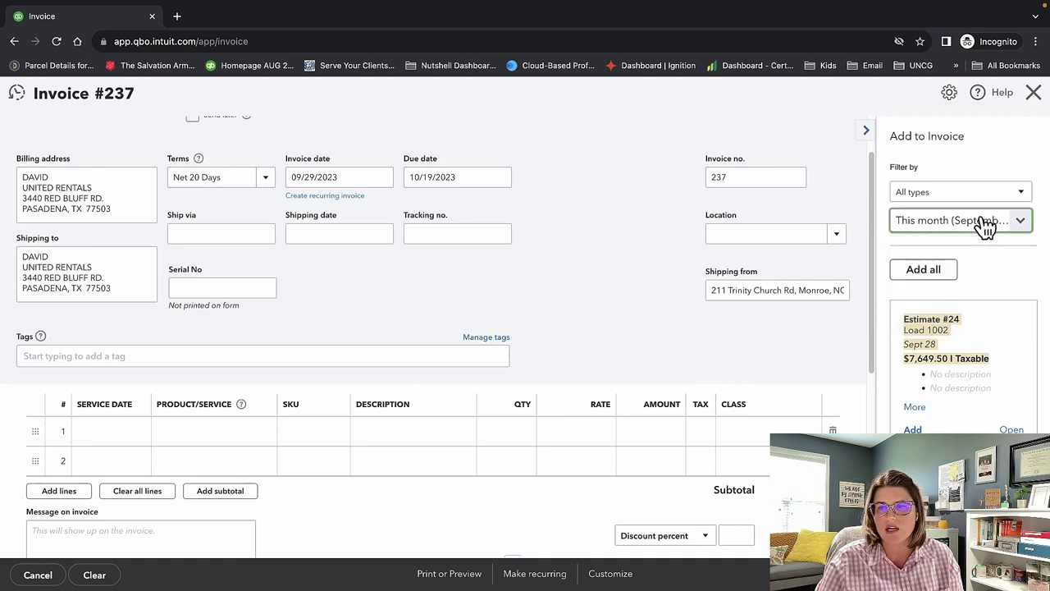
click(984, 201)
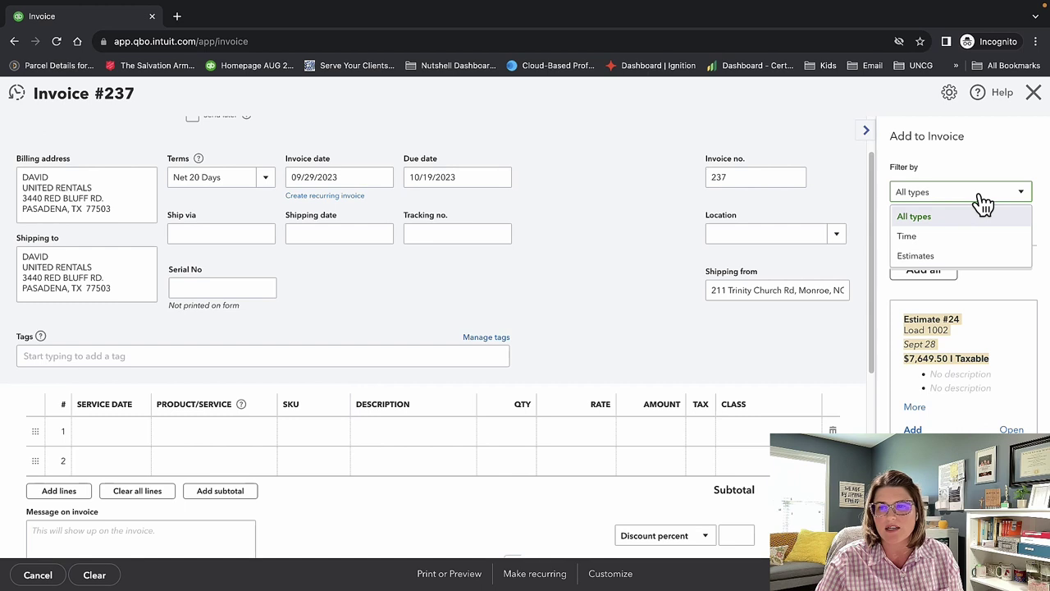
click(982, 202)
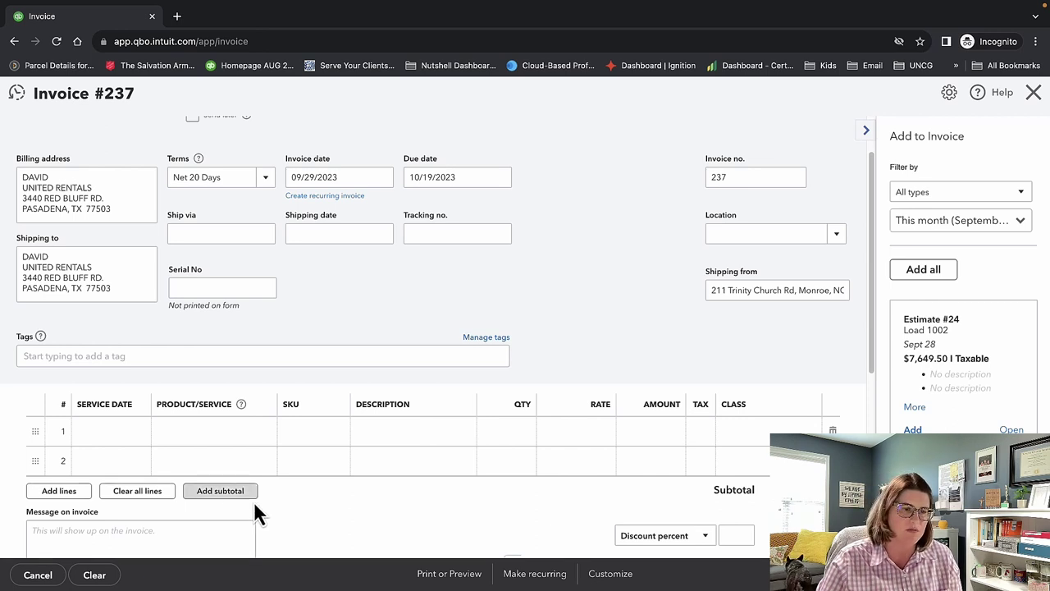
Set invoice 237's first line product to Subscription, replacing the interim 3000 Sales Products choice.
click(115, 434)
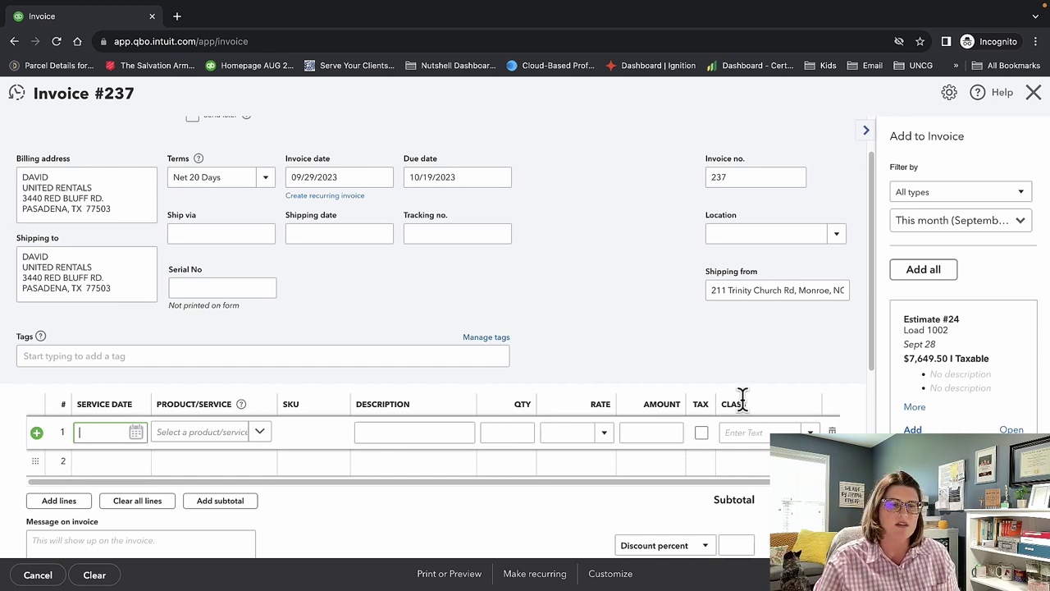
click(137, 434)
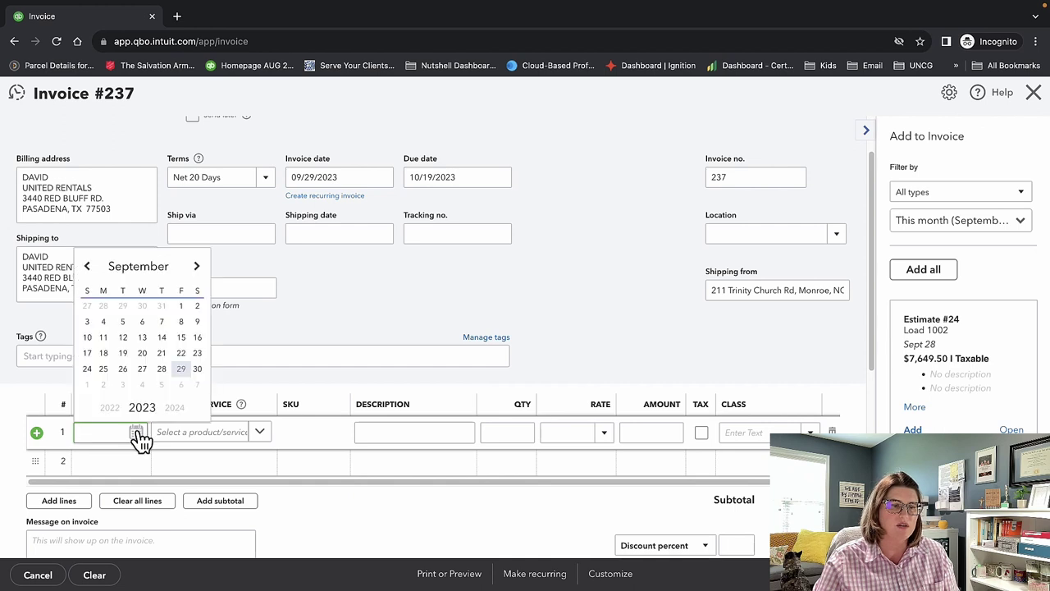
click(141, 369)
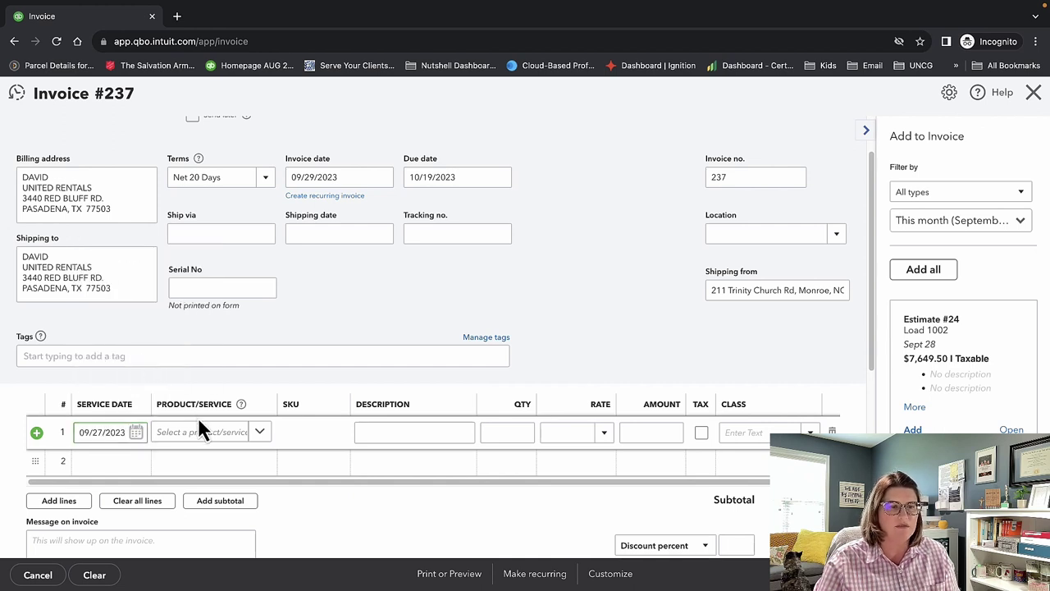
click(205, 433)
click(209, 343)
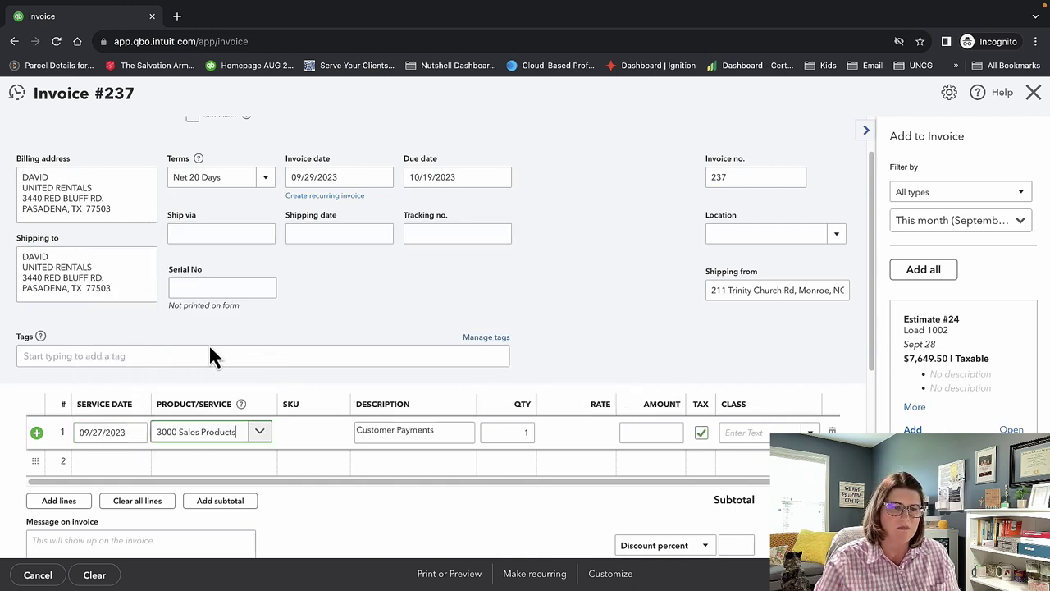
click(259, 431)
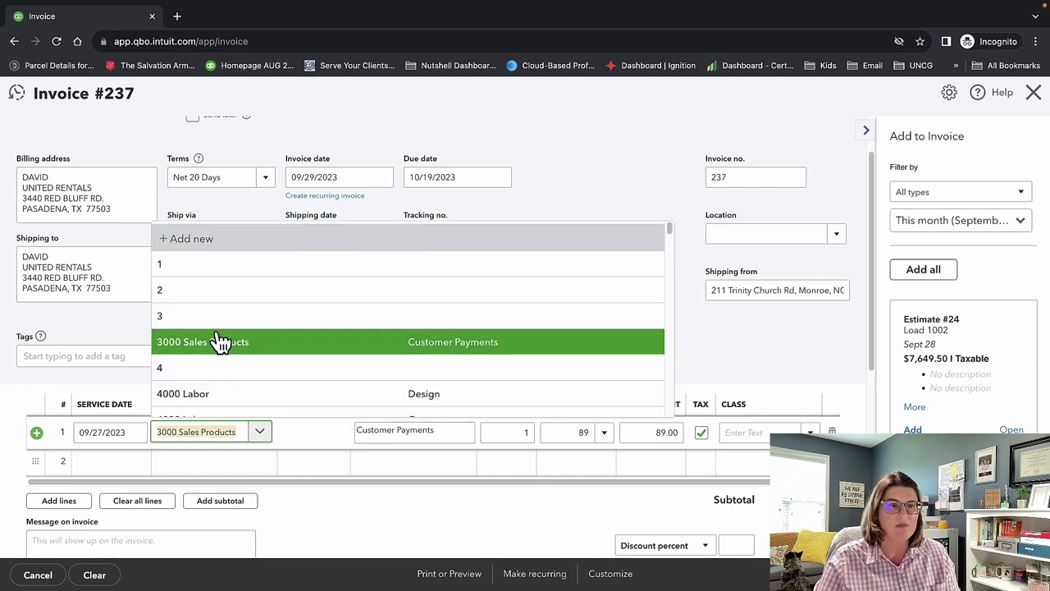
text(subsc)
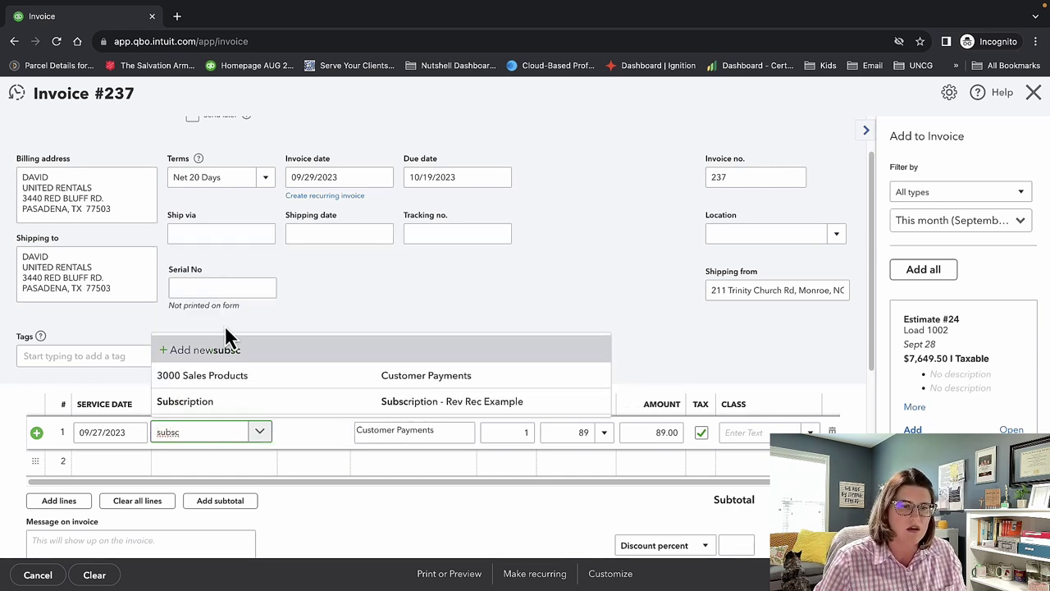
click(263, 402)
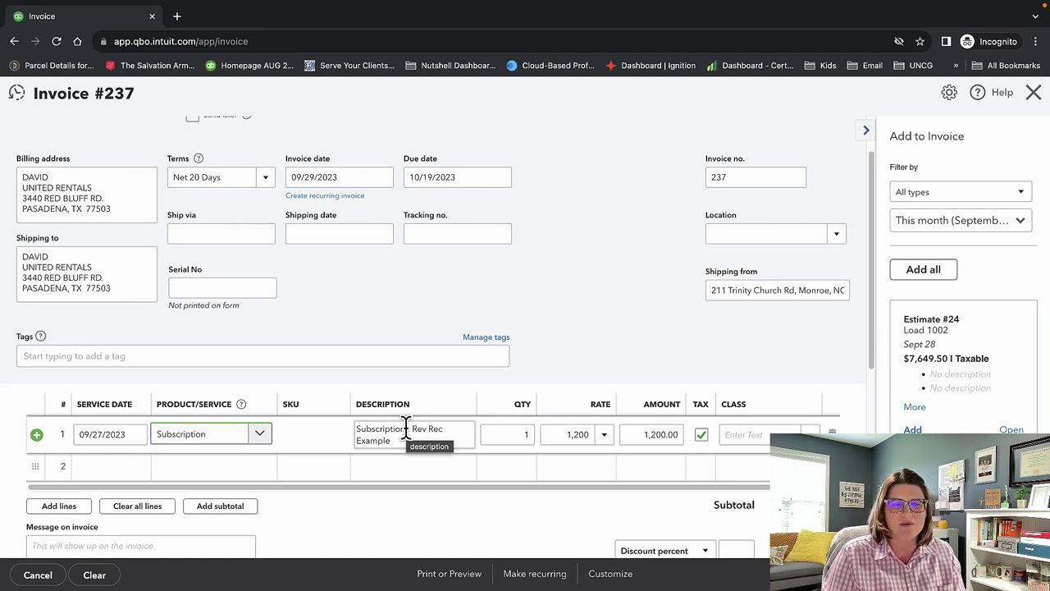
Select the line's description and change its quantity to 1.
click(363, 429)
triple_click(353, 429)
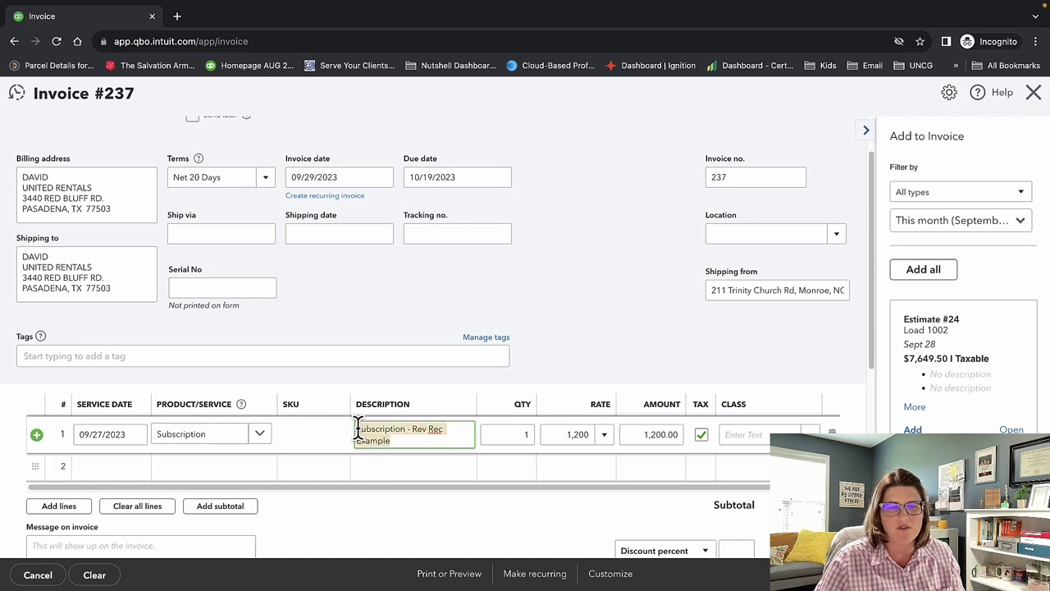
click(525, 435)
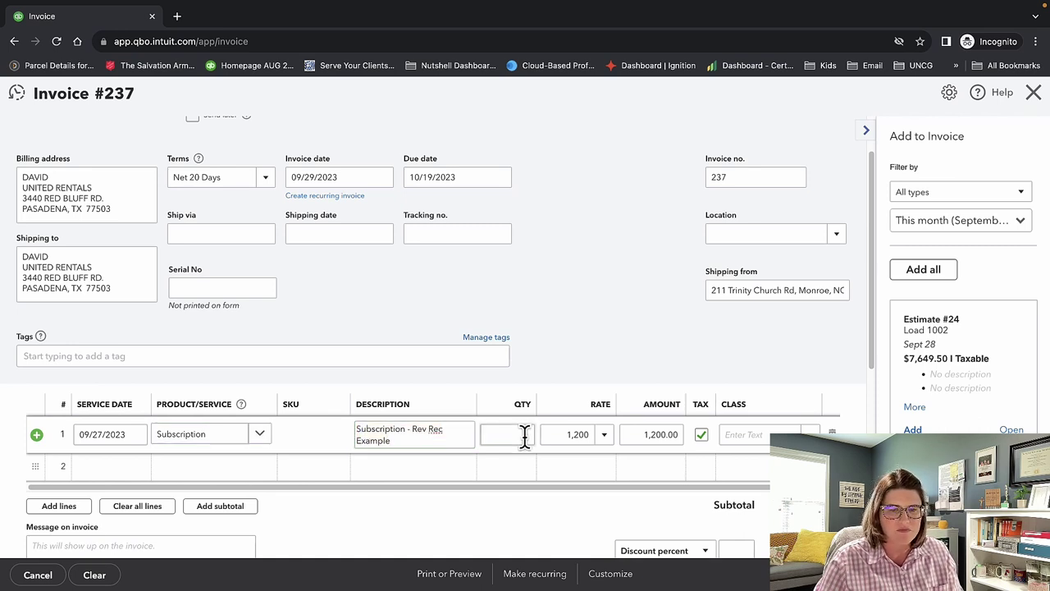
key(BackSpace)
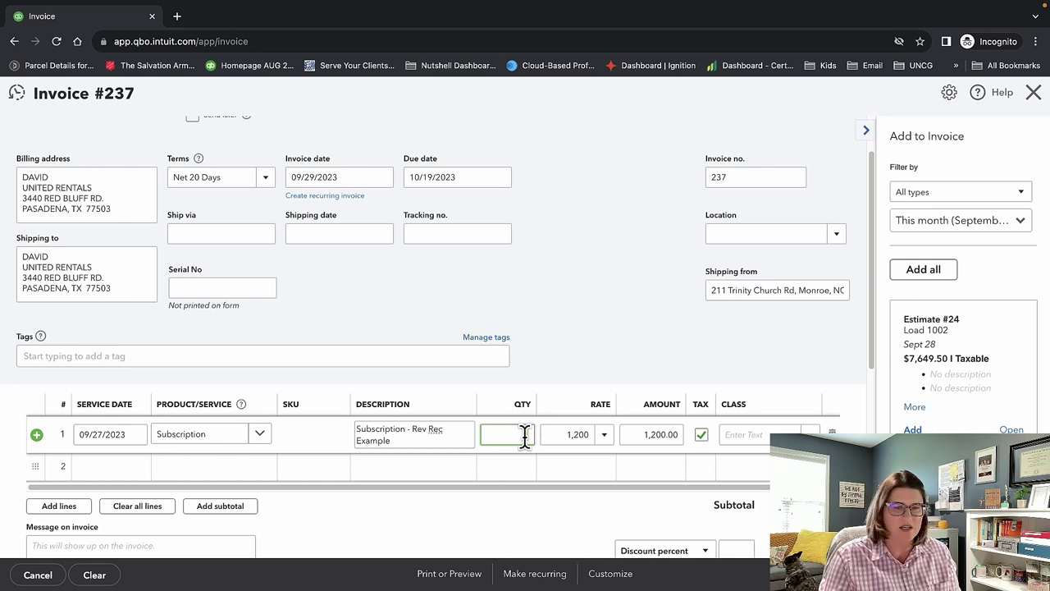
text(1)
key(Tab)
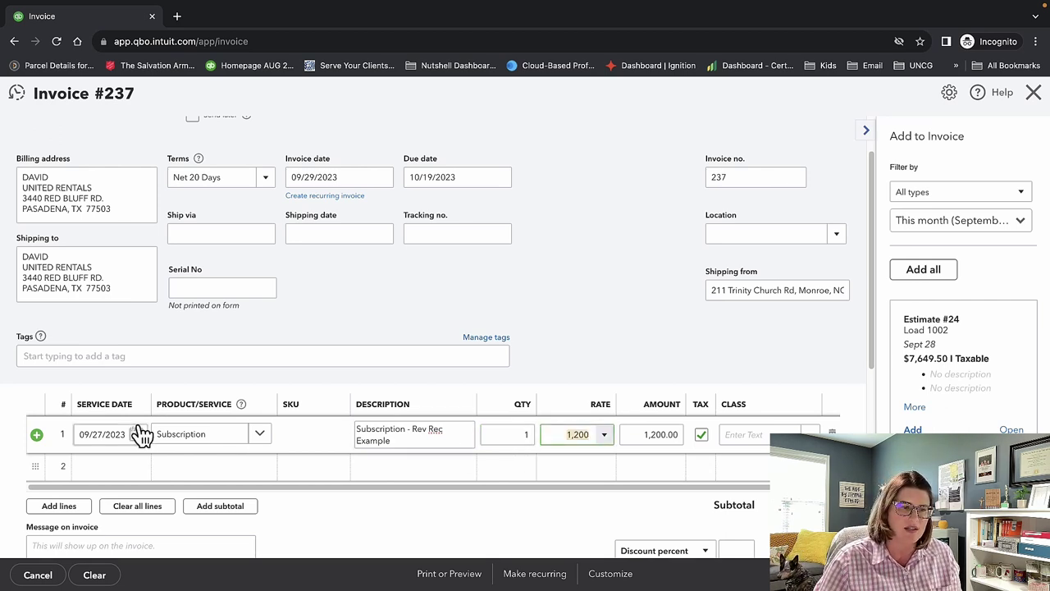
Give the Subscription line service date 08/01/2023 and class Accident at work.
click(137, 434)
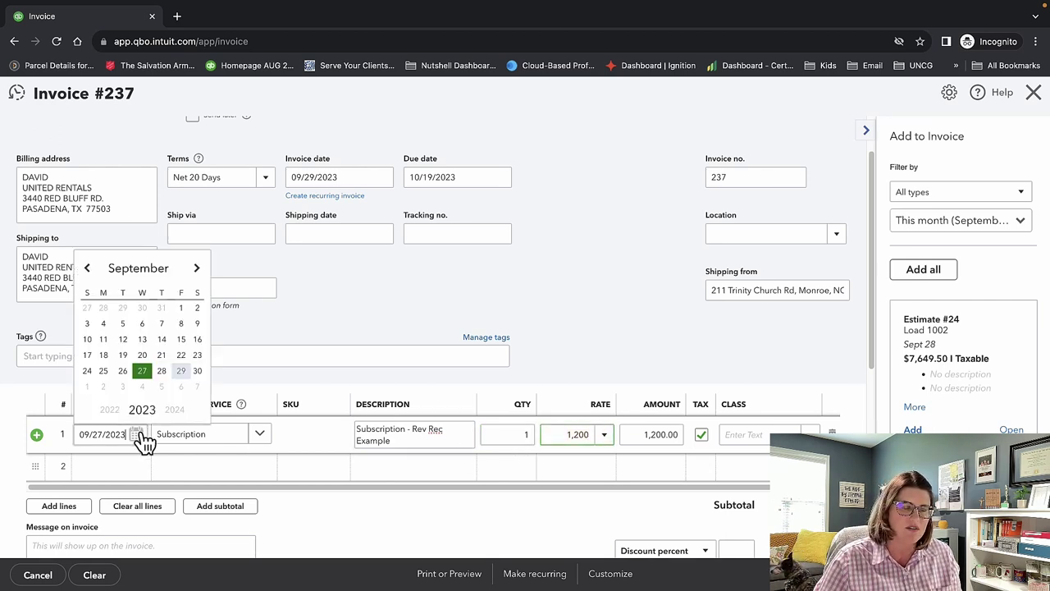
click(87, 269)
click(123, 310)
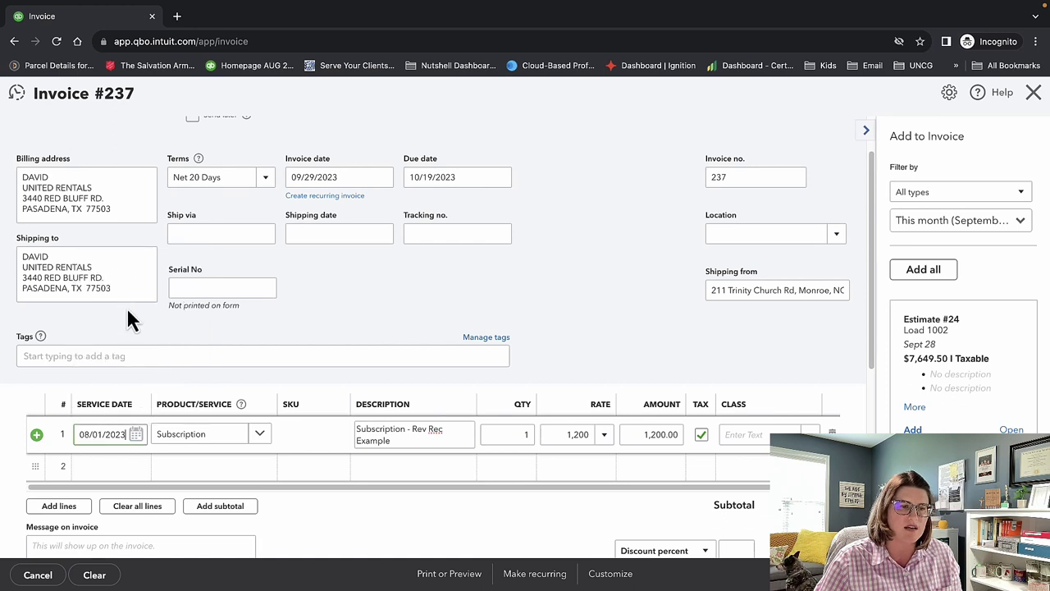
click(734, 434)
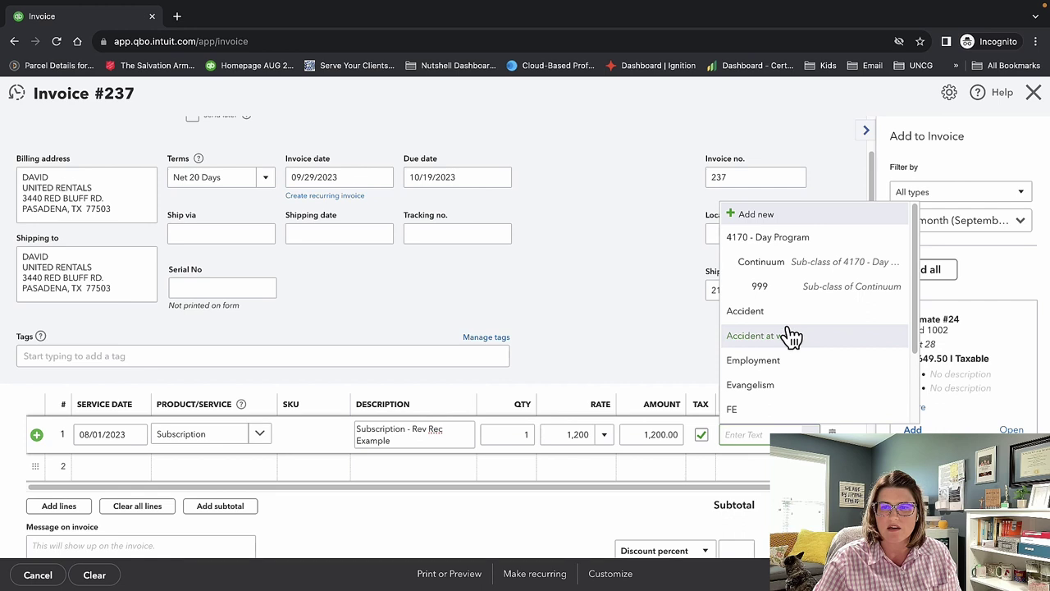
click(790, 337)
click(661, 371)
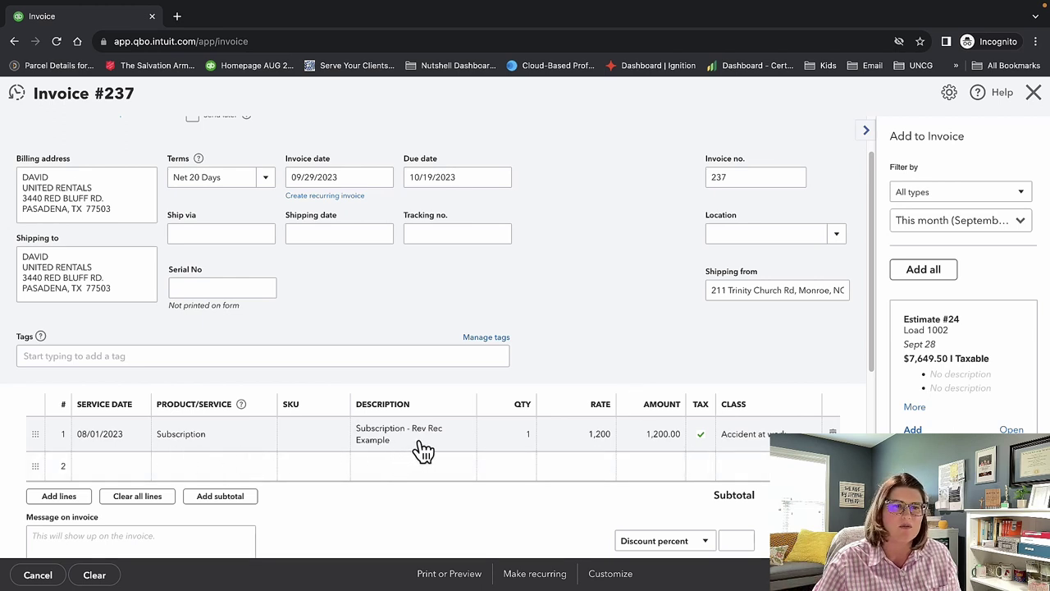
Leave the Subscription line's product unchanged and save-and-close invoice 237 with Ctrl+Alt+D.
scroll(420, 450, up, 2)
scroll(420, 451, down, 3)
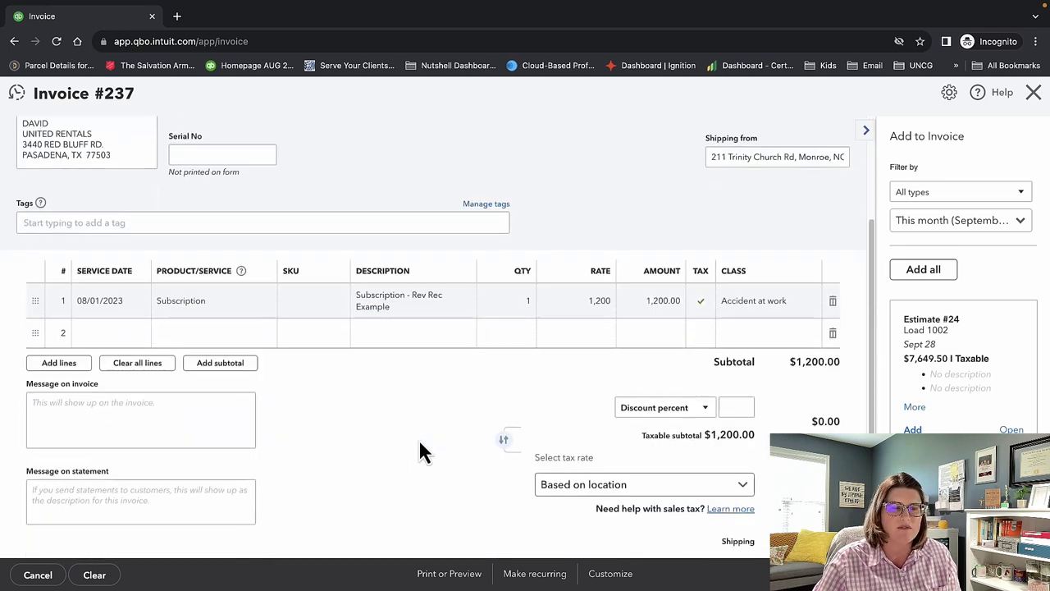
click(251, 303)
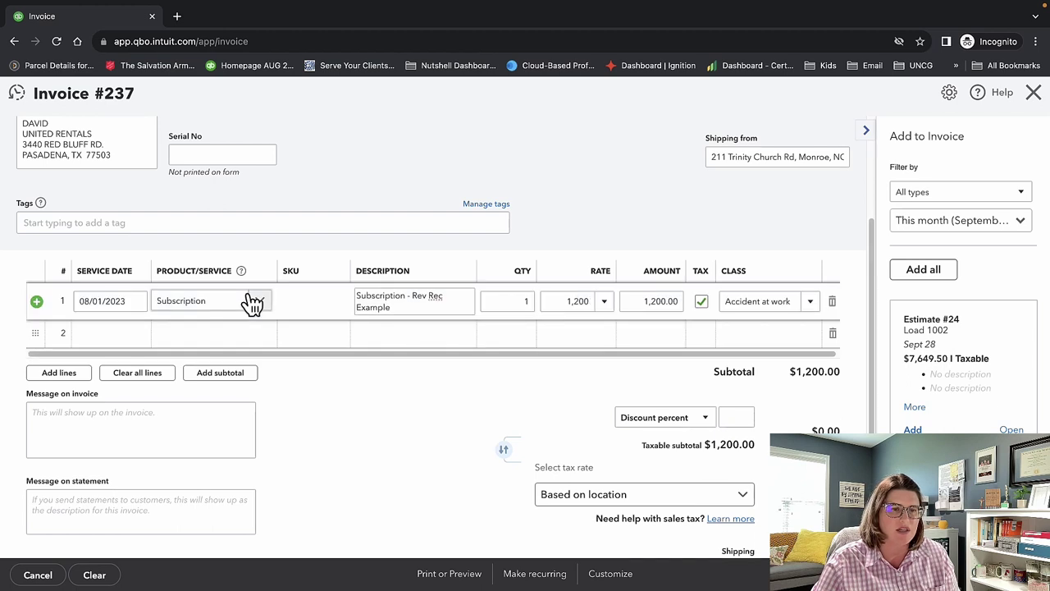
click(259, 306)
click(259, 306)
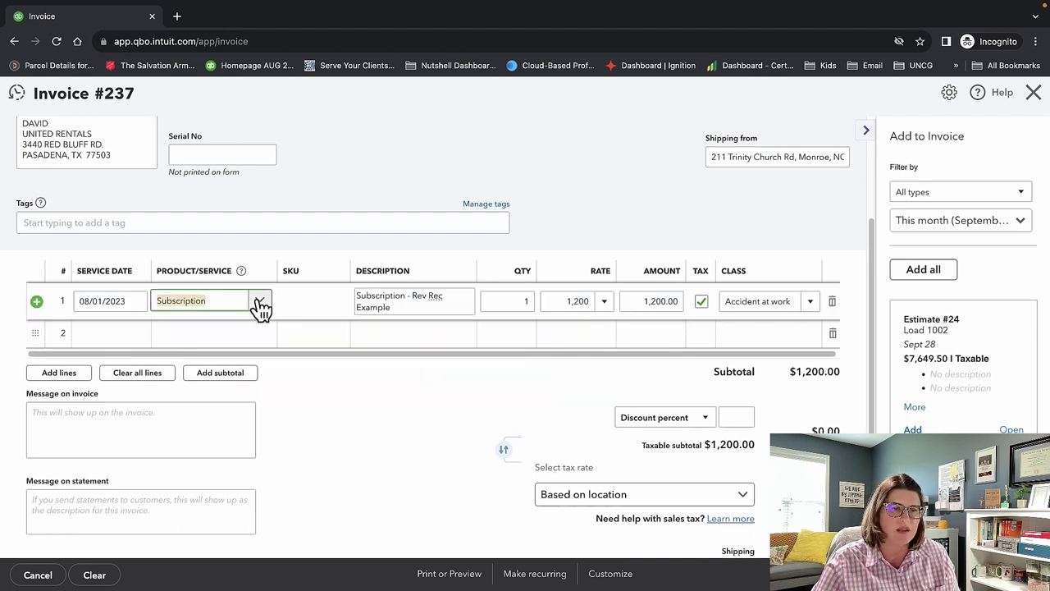
click(512, 181)
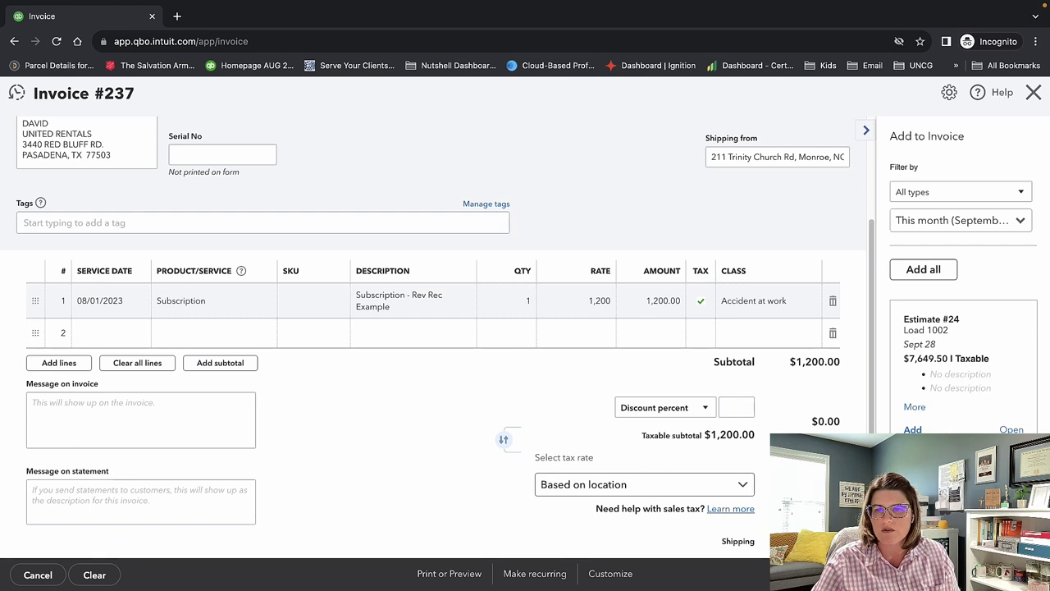
key(ctrl+alt+d)
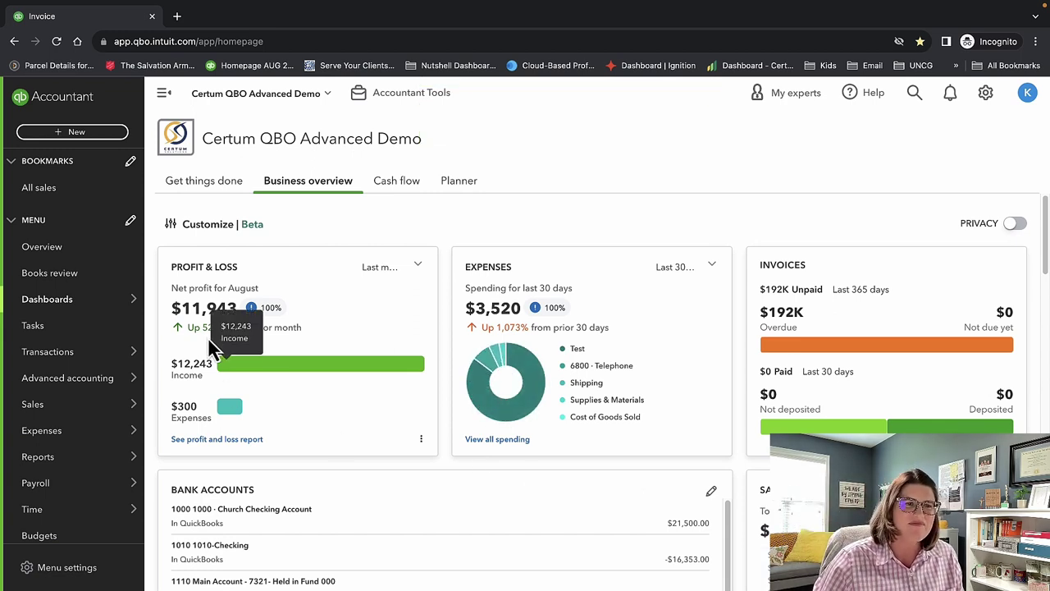
Open the Revenue Recognition Report from the Reports page.
click(108, 135)
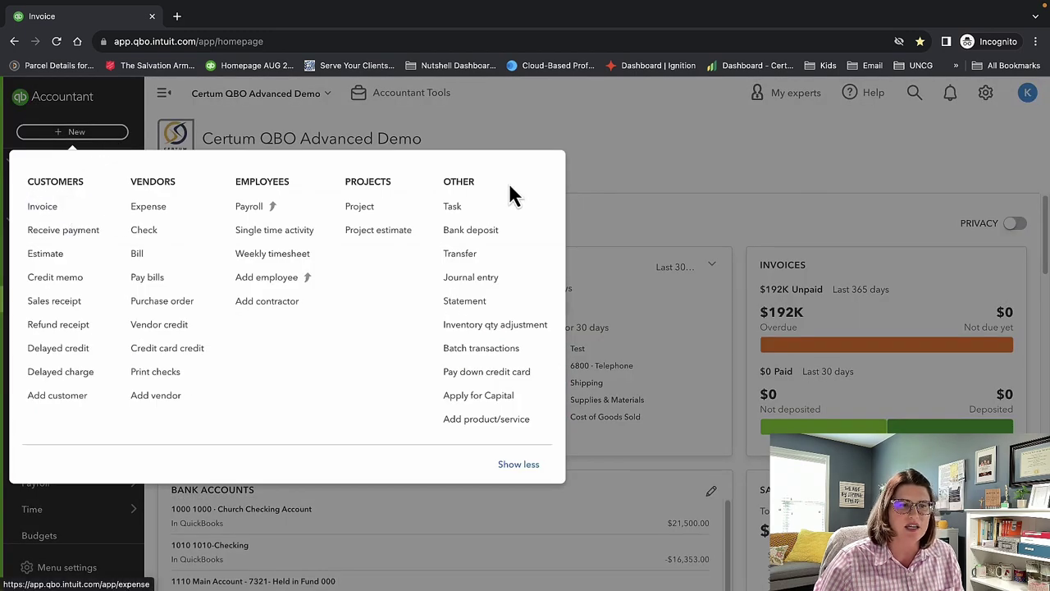
click(615, 155)
mouse_move(109, 434)
mouse_move(99, 457)
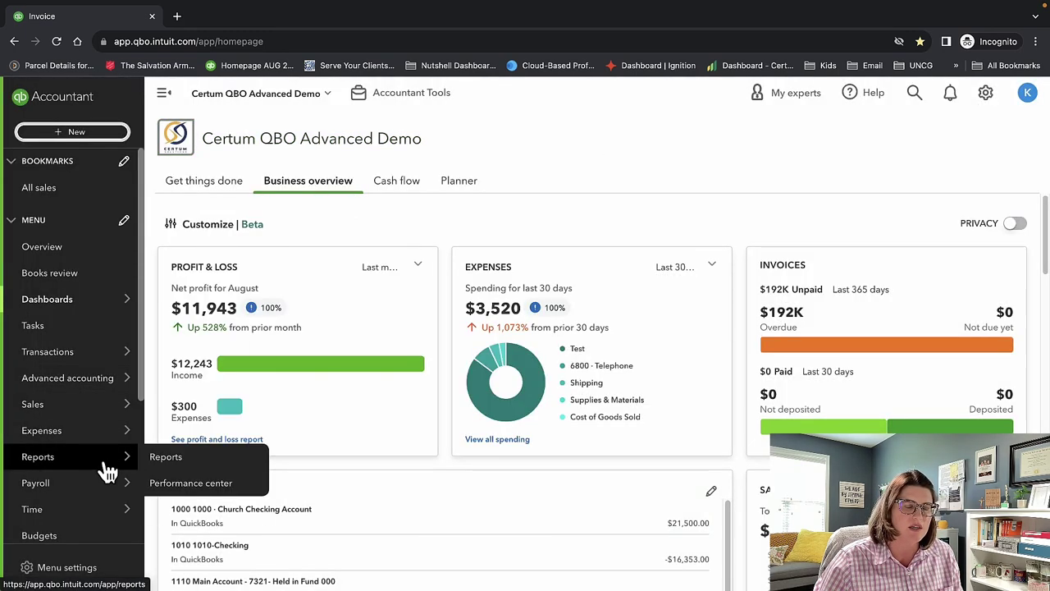
click(182, 464)
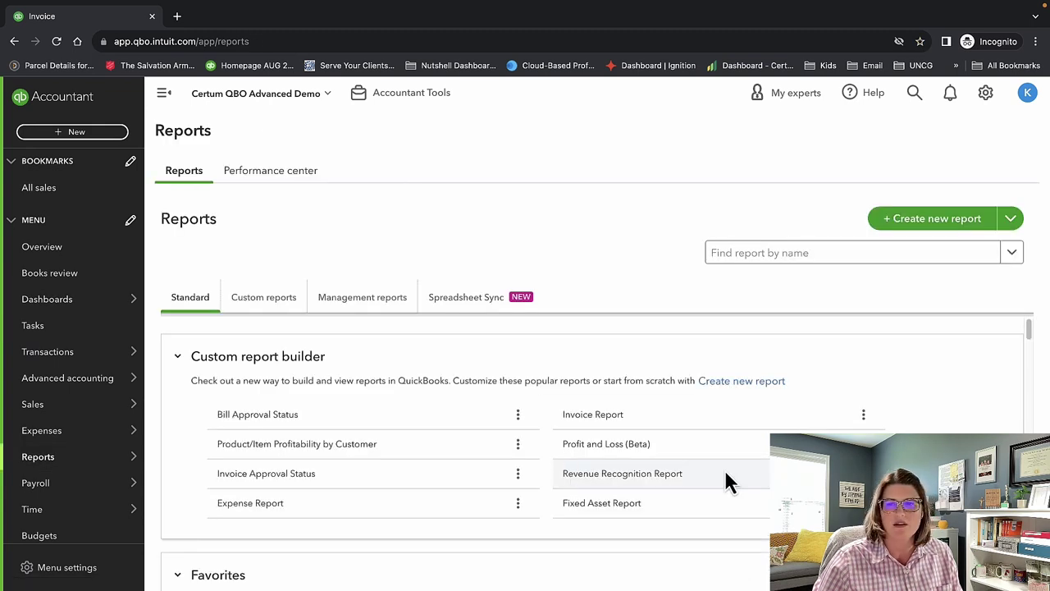
click(650, 480)
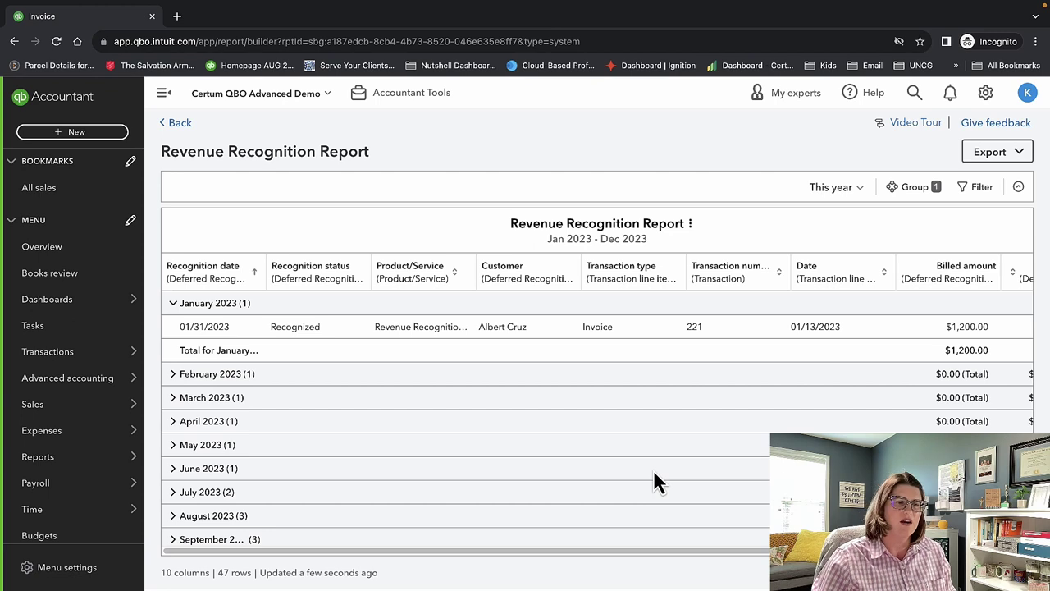
Return to Reports and reopen the Revenue Recognition Report for Jan–Dec 2023.
mouse_move(125, 461)
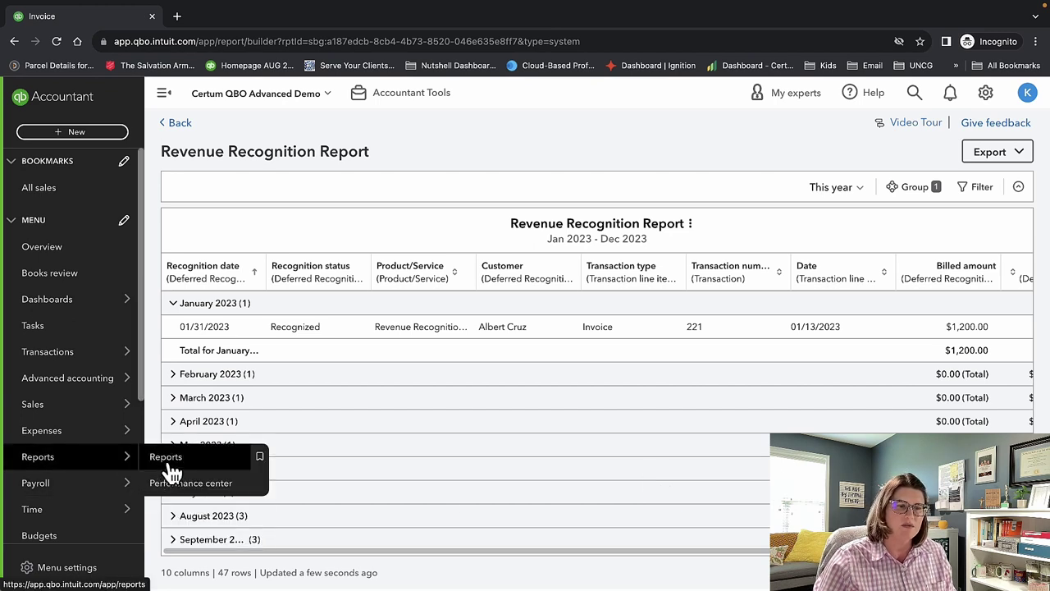
click(167, 459)
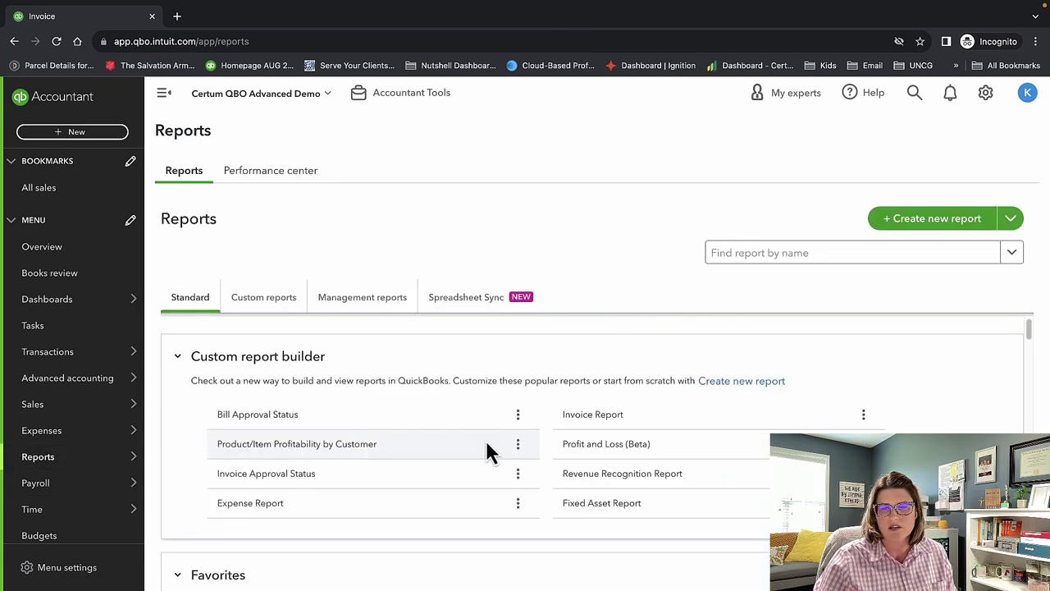
click(574, 479)
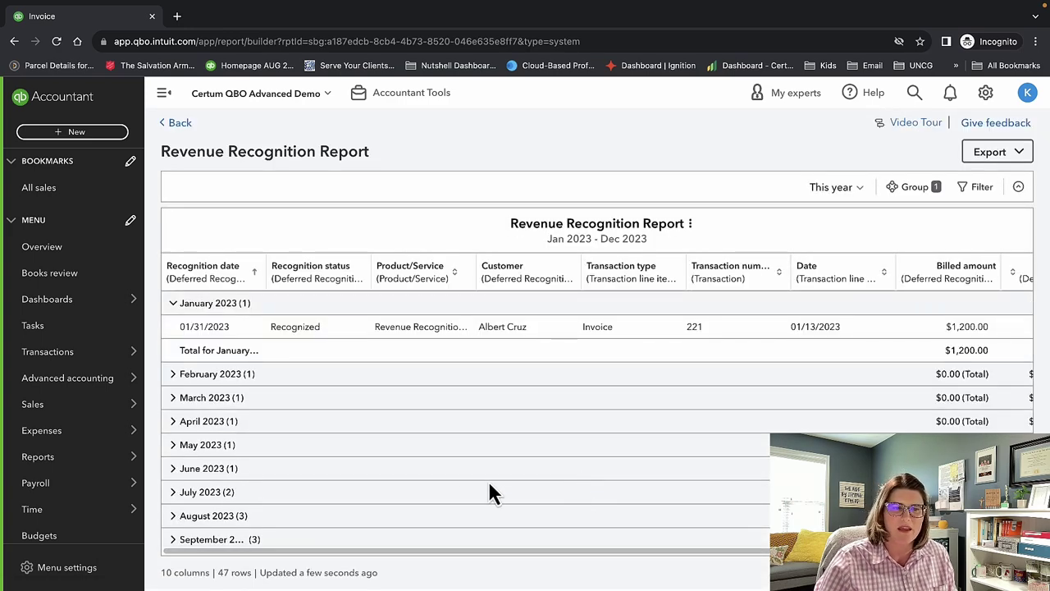
Expand February 2023 to show invoice 221 recognized on 02/28/2023 with $0.00 billed.
scroll(480, 450, down, 2)
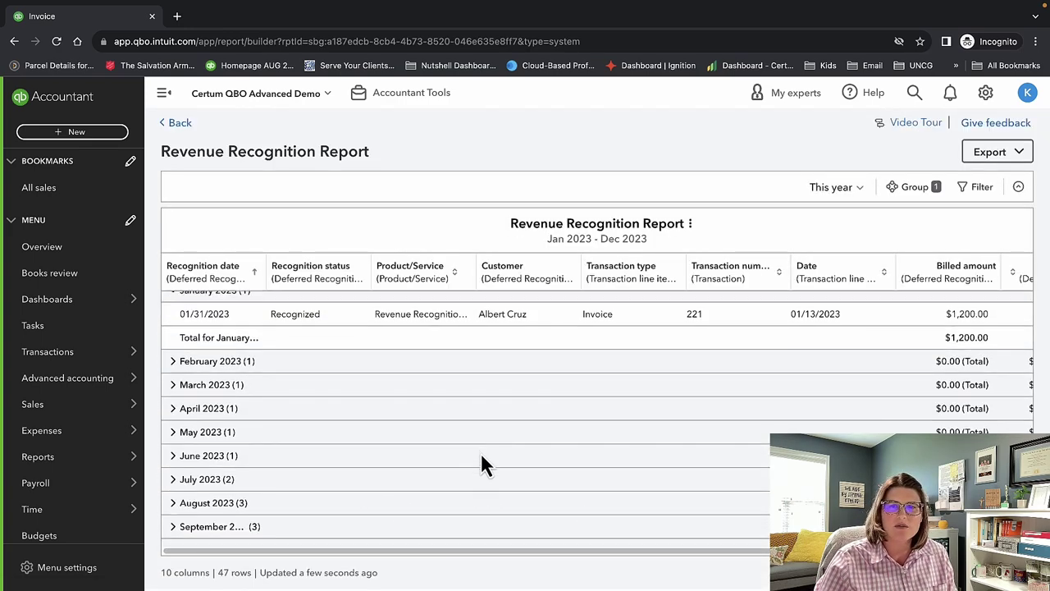
scroll(477, 474, up, 2)
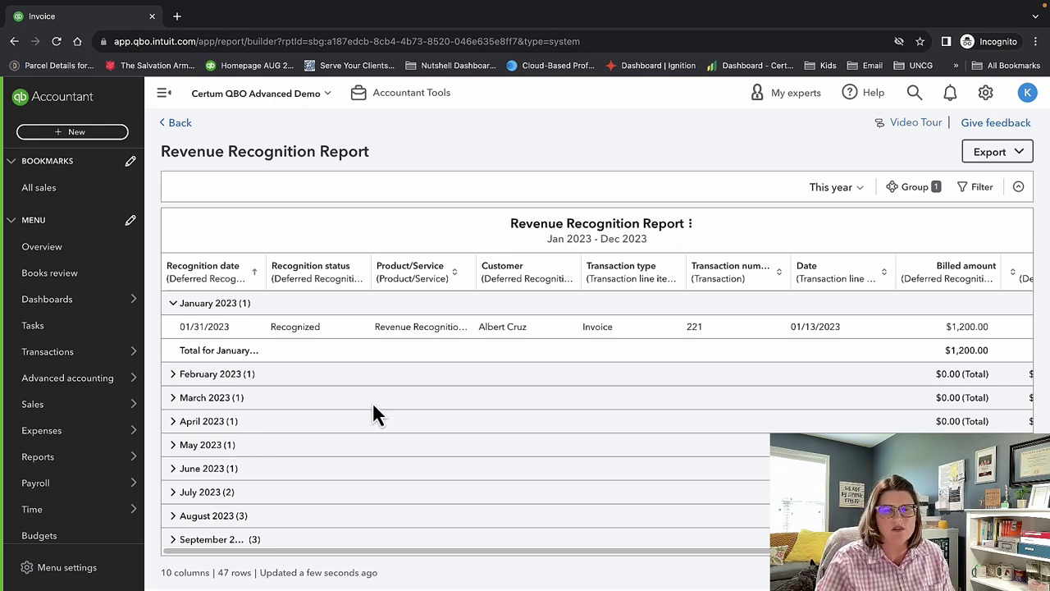
scroll(516, 378, down, 5)
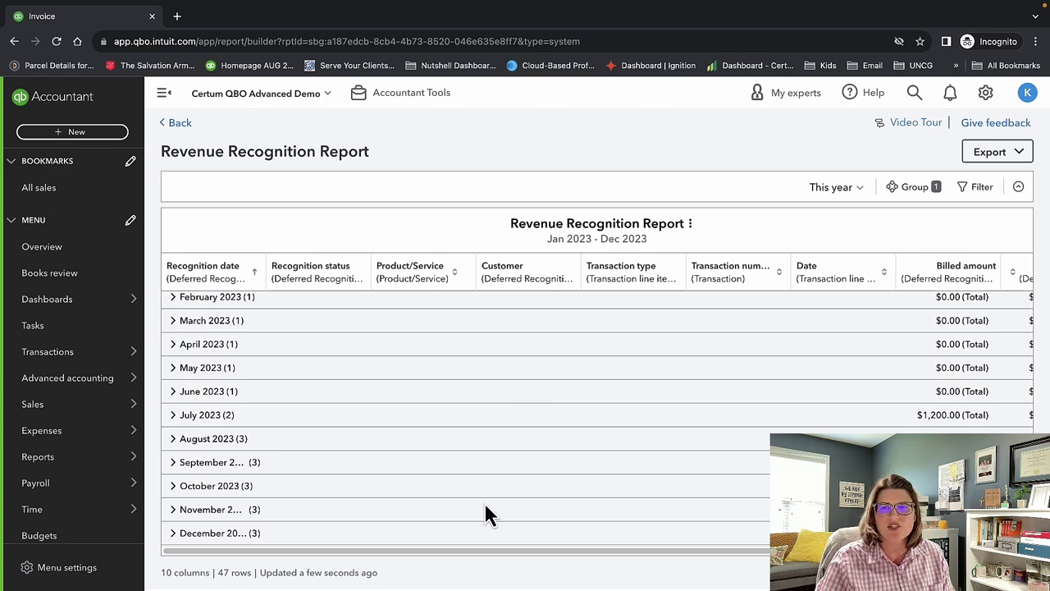
scroll(718, 481, up, 5)
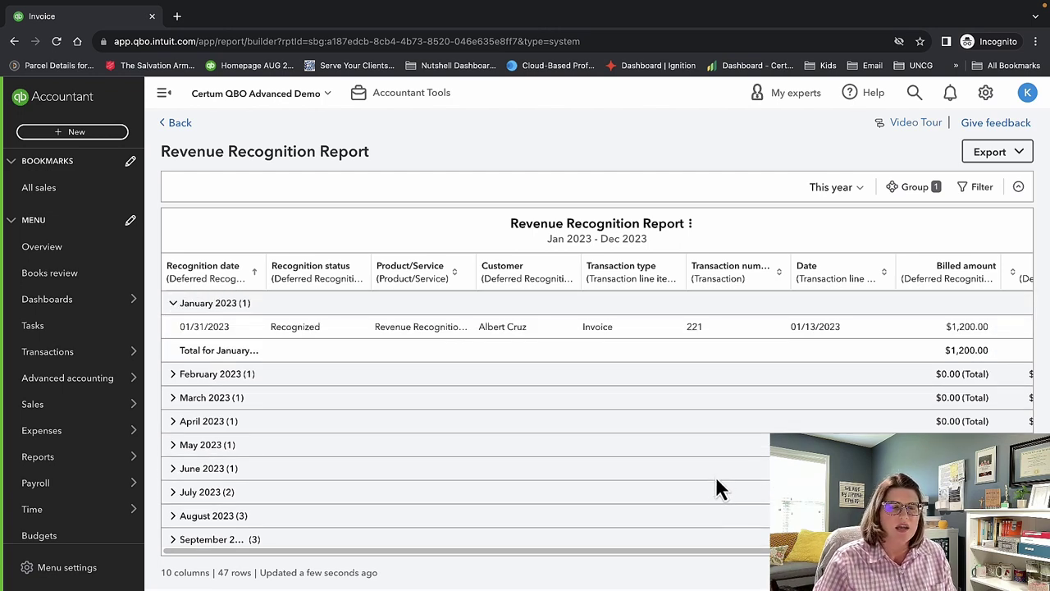
click(173, 375)
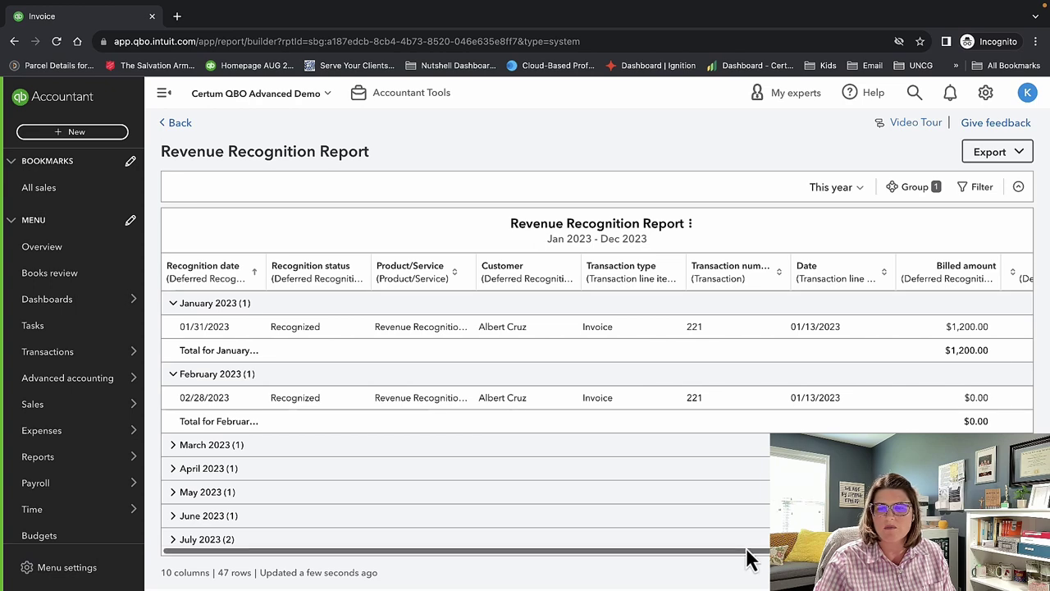
Check the Recognized and Deferred columns, then expand the June 2023 group.
drag(744, 558, 918, 558)
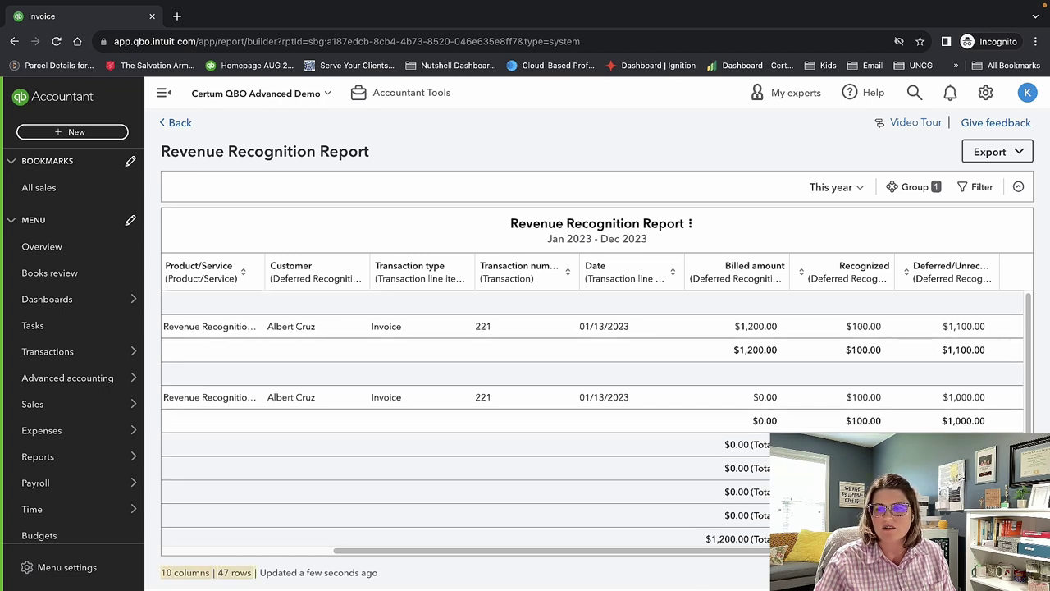
scroll(591, 410, down, 2)
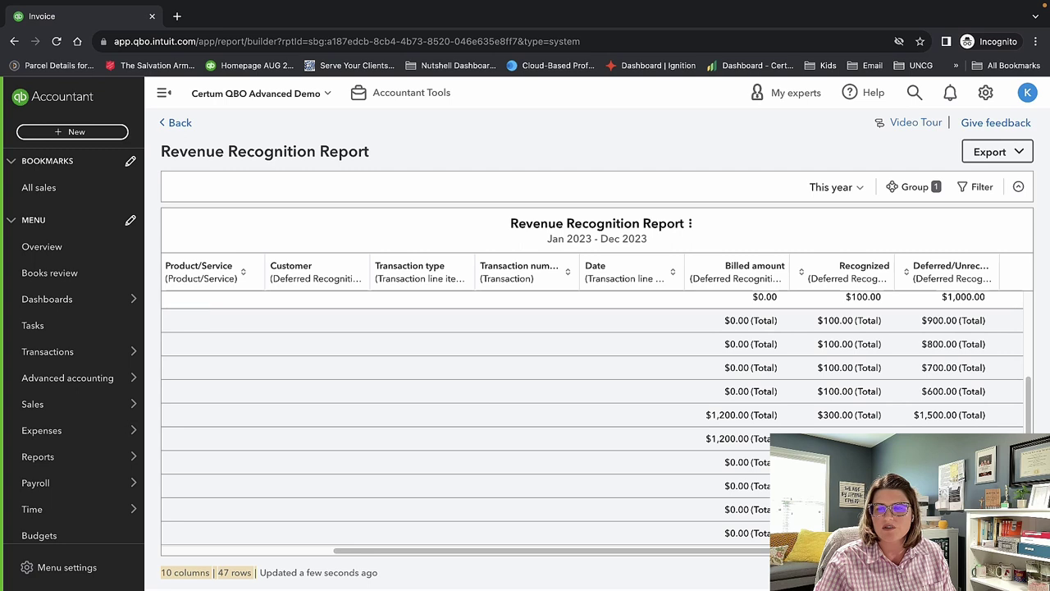
scroll(541, 558, left, 5)
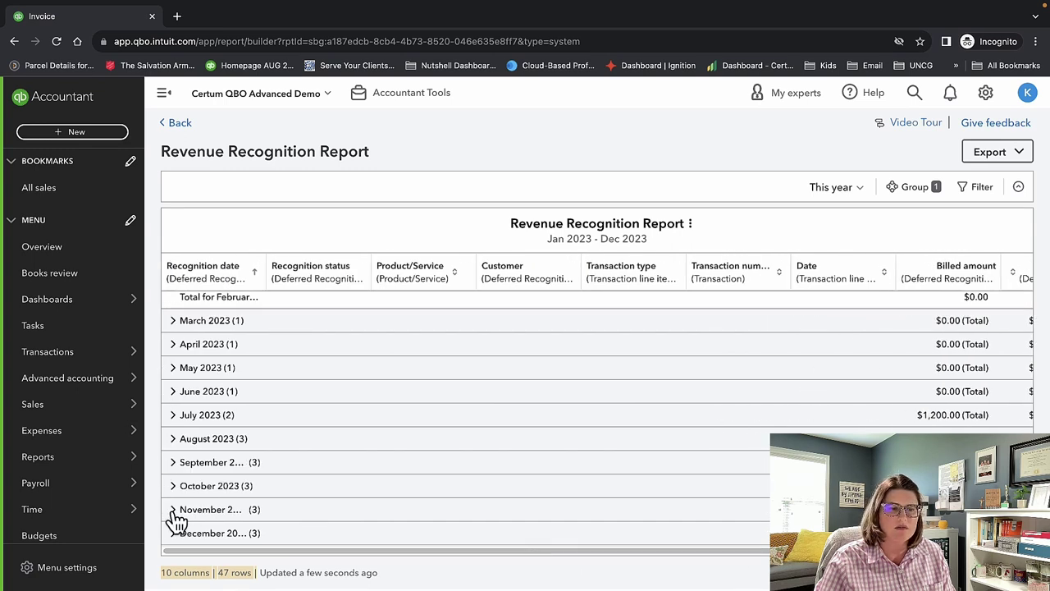
click(173, 392)
Expand July 2023 to reveal invoice 236's $1,200.00 Subscription recognized on 07/31/2023.
scroll(280, 376, up, 3)
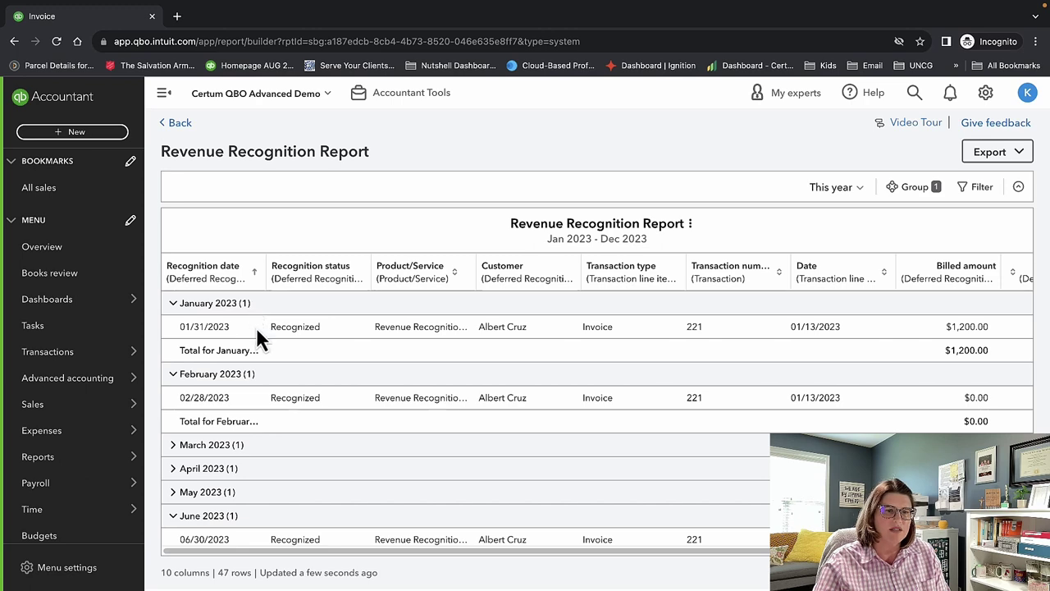
scroll(258, 391, down, 2)
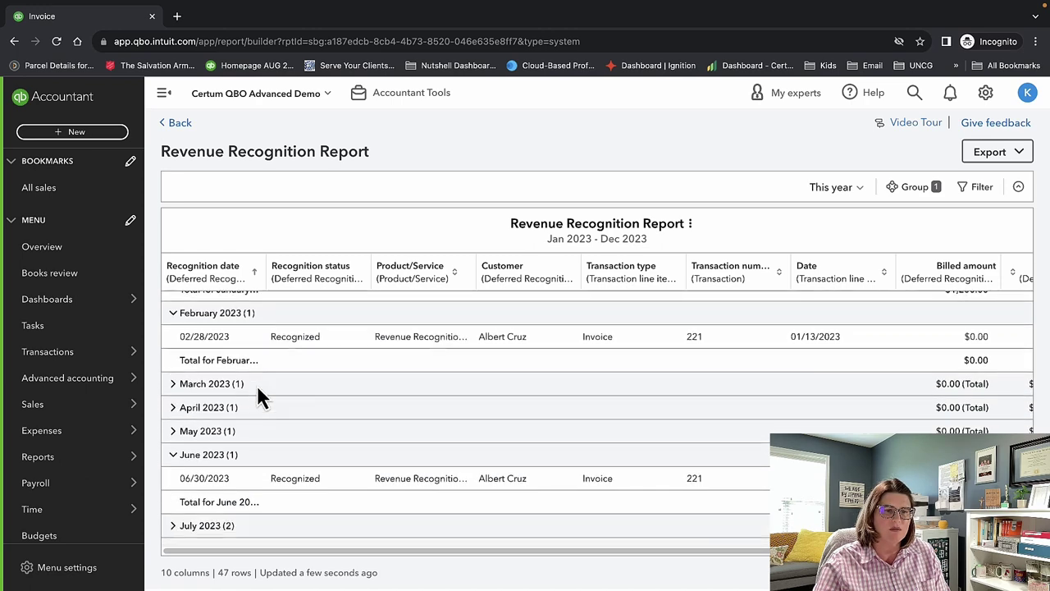
scroll(259, 498, down, 2)
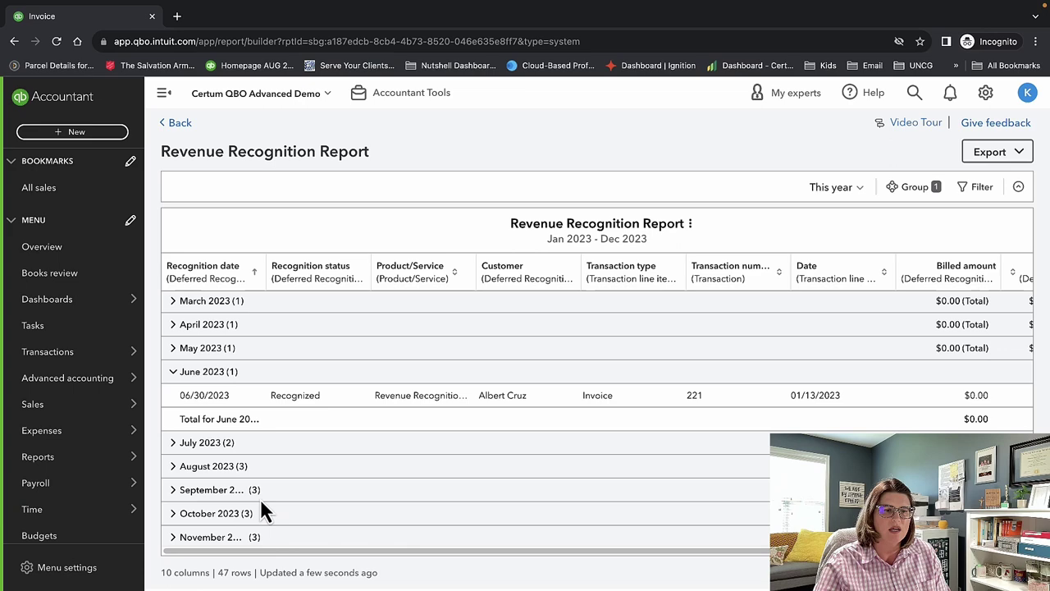
click(172, 445)
scroll(298, 455, down, 2)
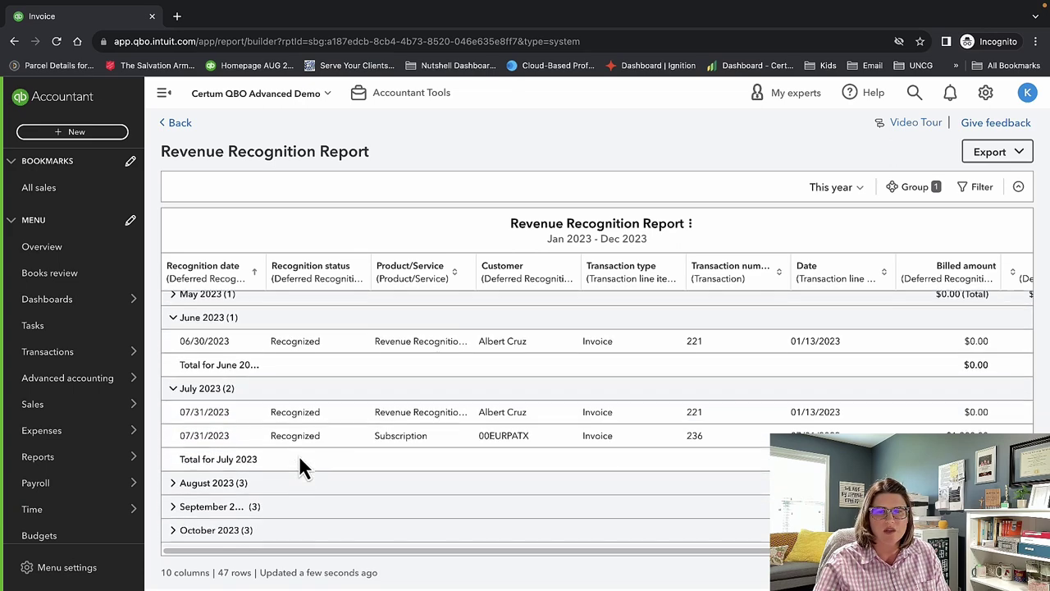
scroll(353, 456, down, 1)
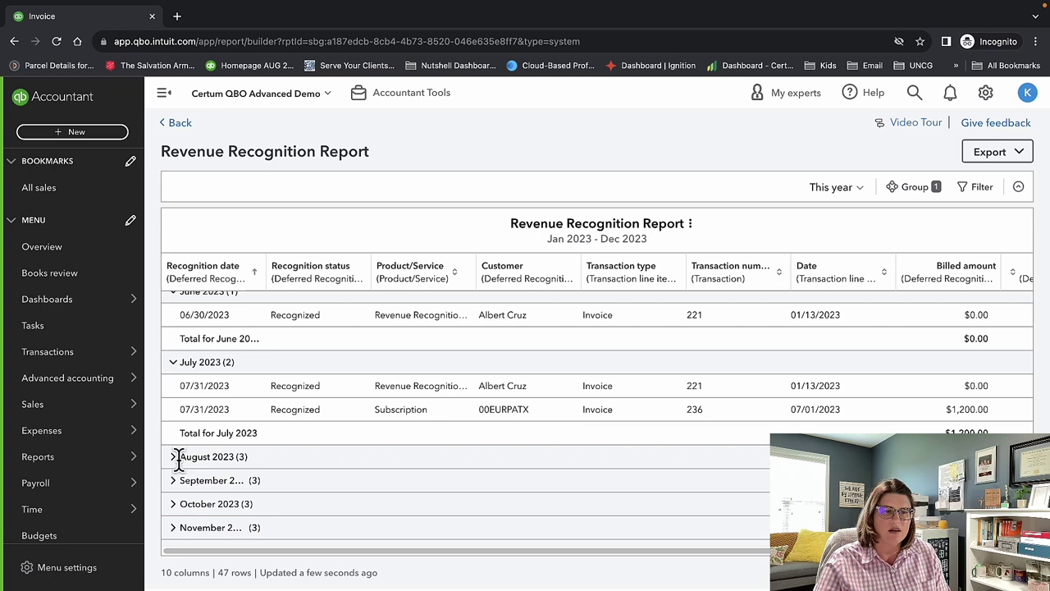
scroll(449, 460, down, 1)
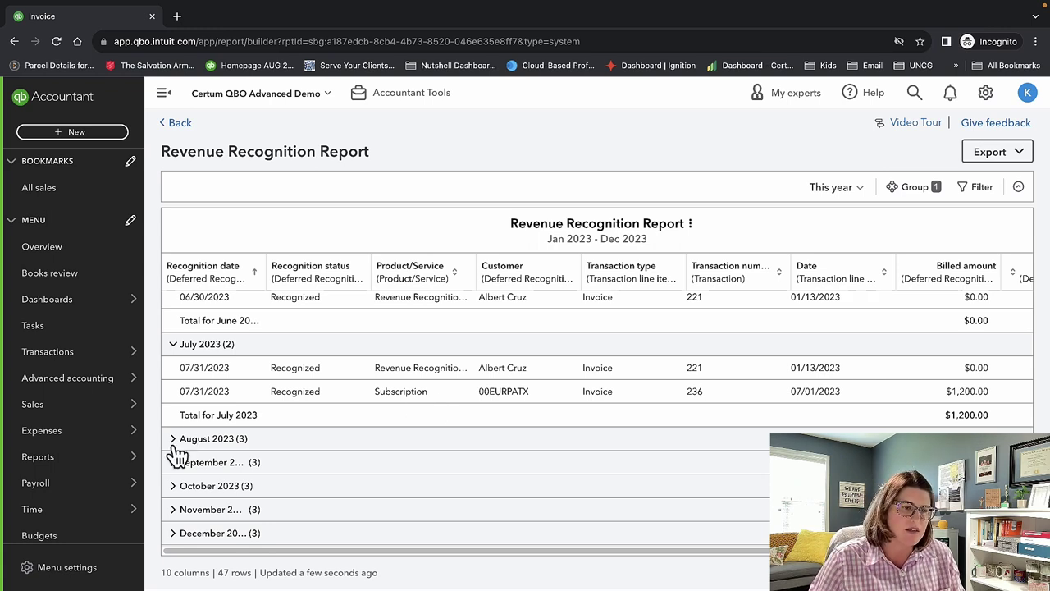
mouse_move(63, 403)
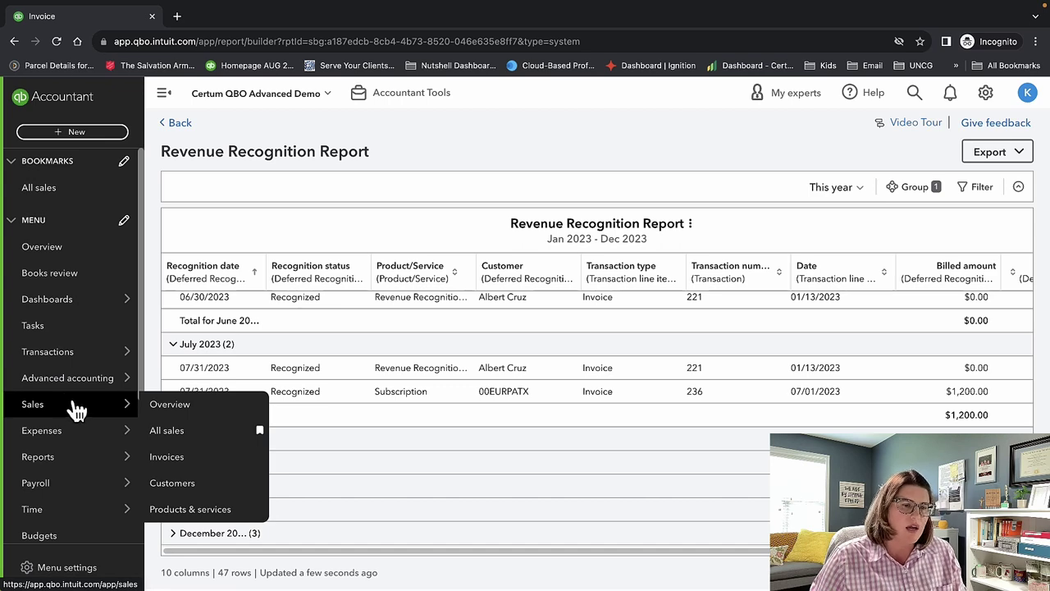
click(187, 464)
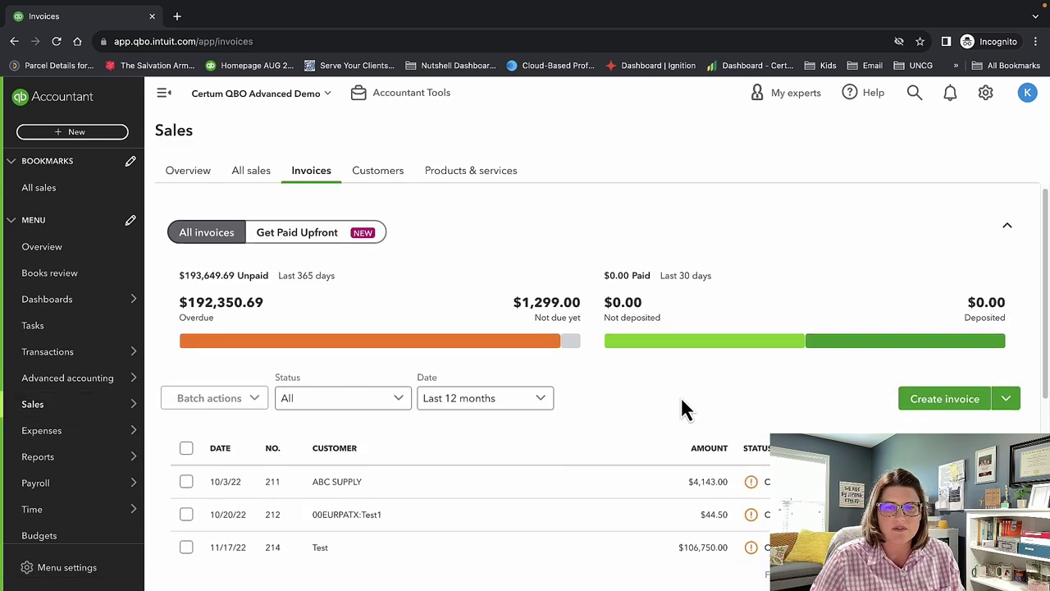
scroll(683, 406, down, 5)
scroll(683, 406, down, 1)
scroll(684, 406, up, 10)
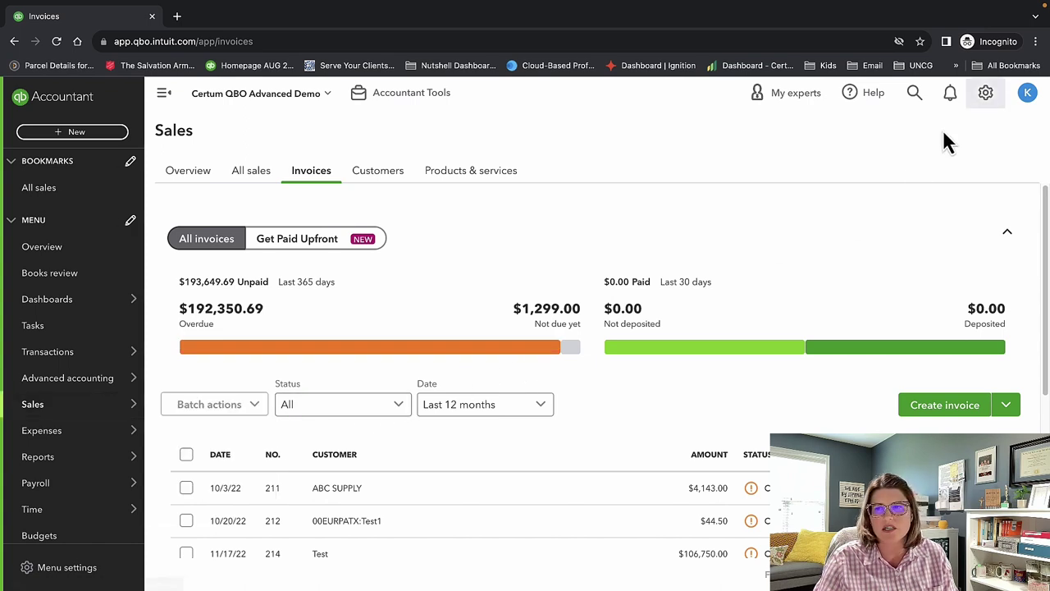
click(991, 96)
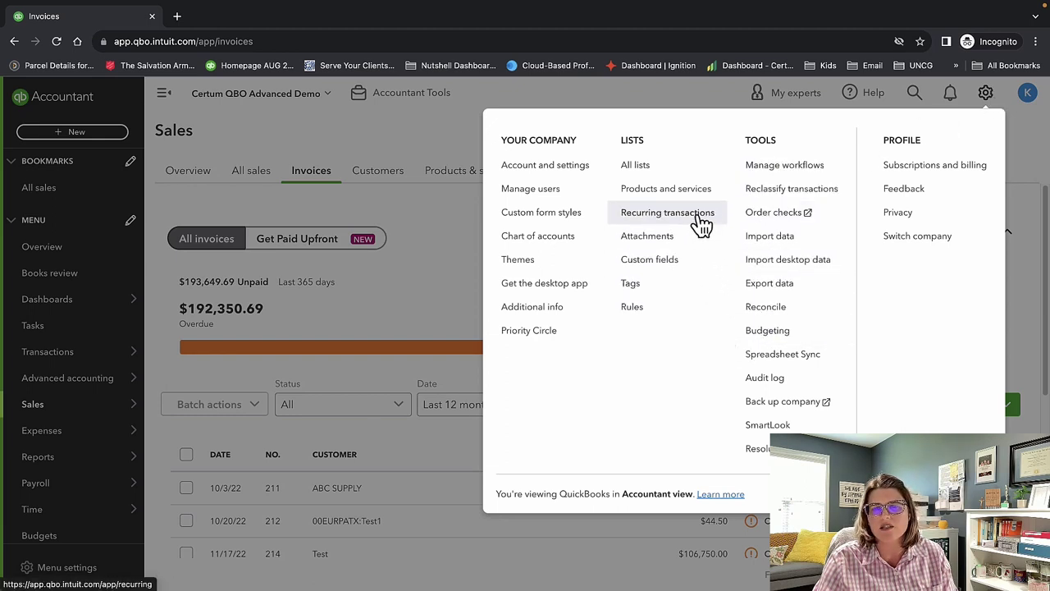
click(427, 127)
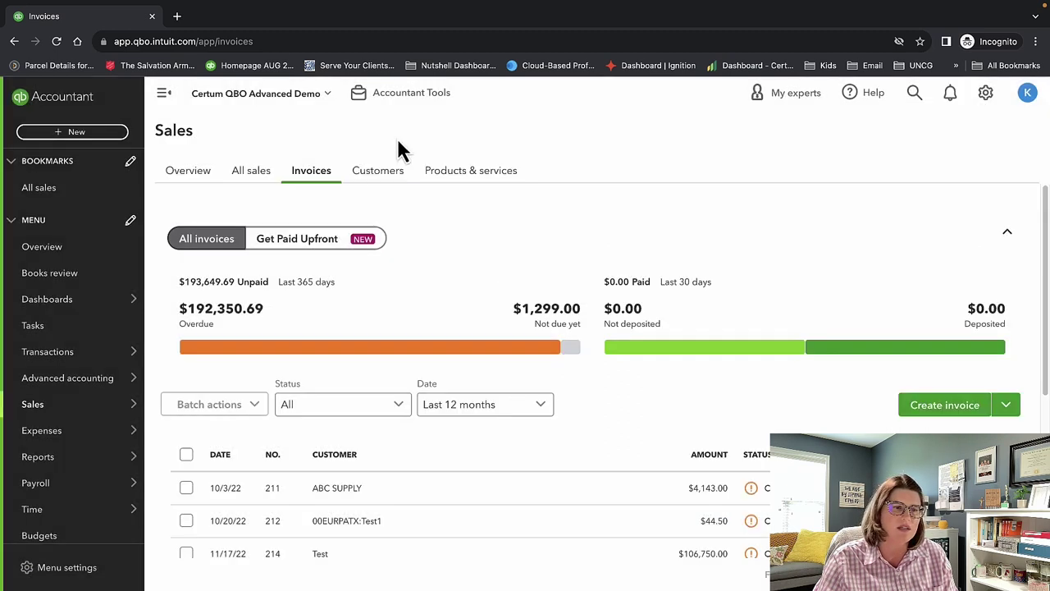
mouse_move(58, 410)
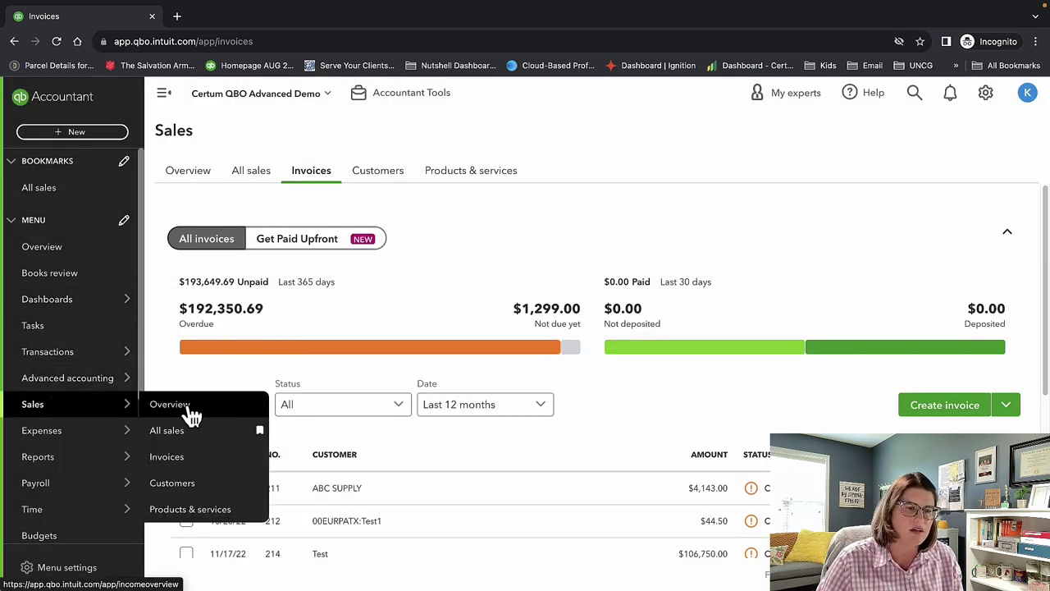
click(200, 462)
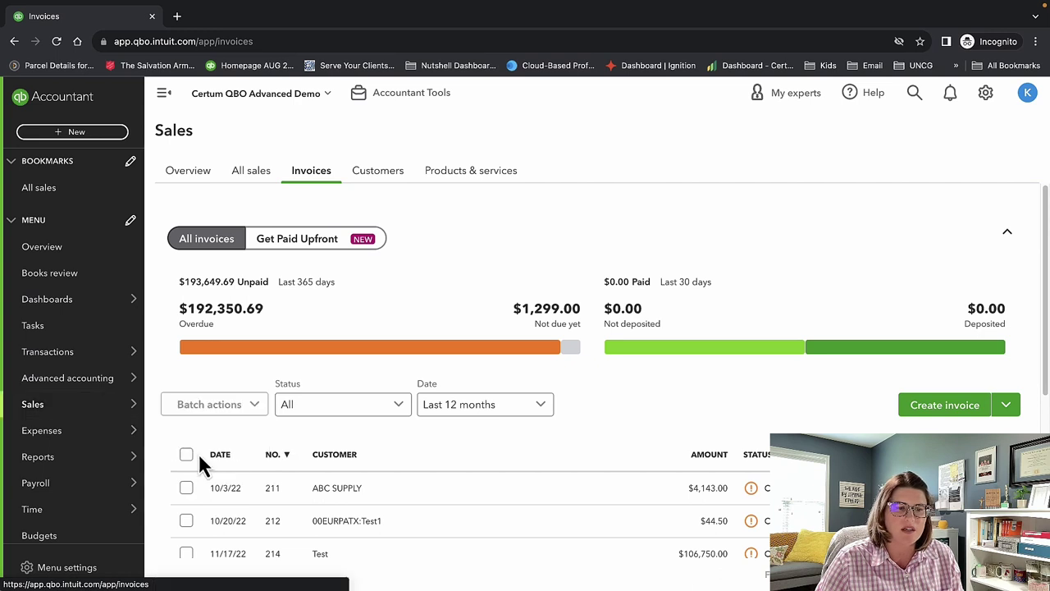
click(1005, 410)
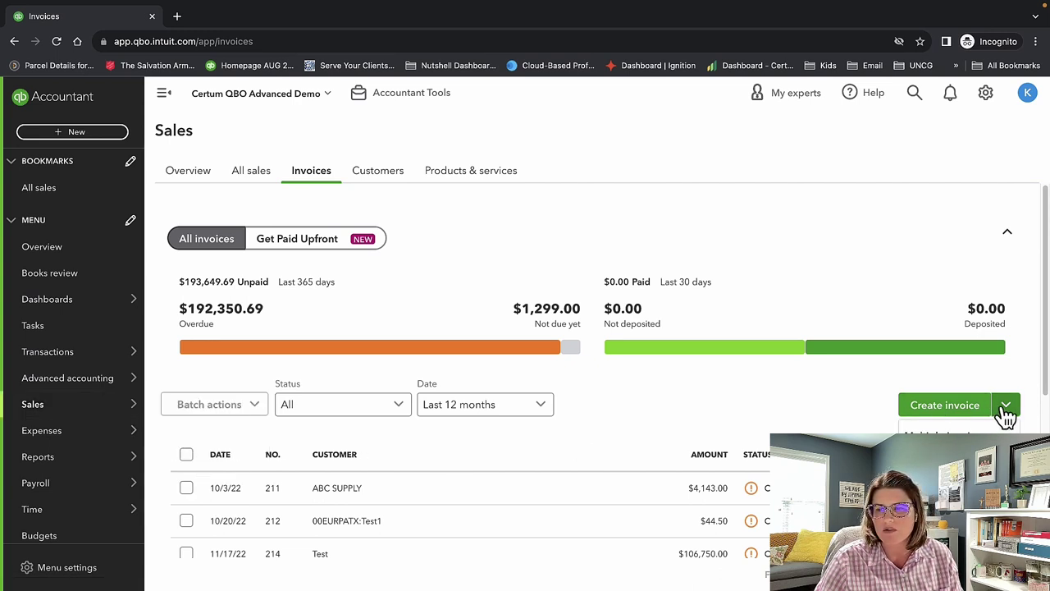
mouse_move(100, 411)
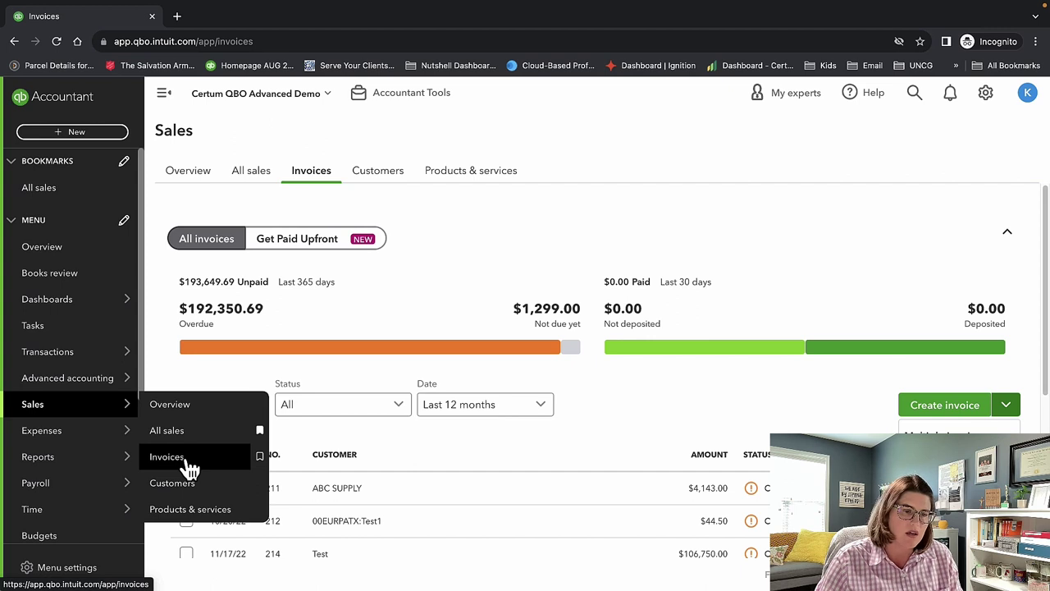
Open Sales > Customers and highlight the banner text about converting sub-customers to projects.
click(182, 485)
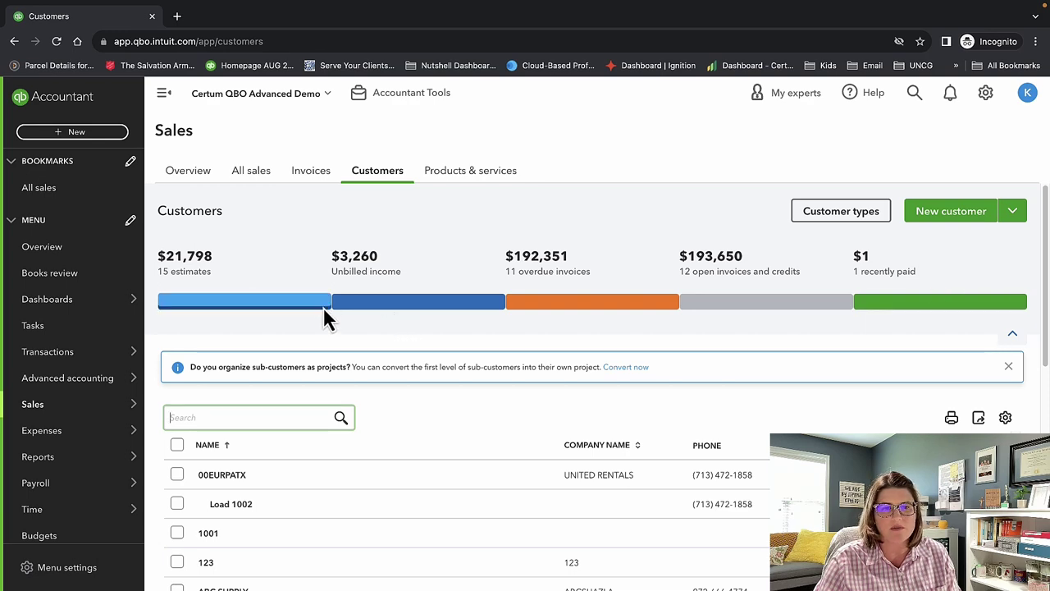
scroll(928, 307, down, 2)
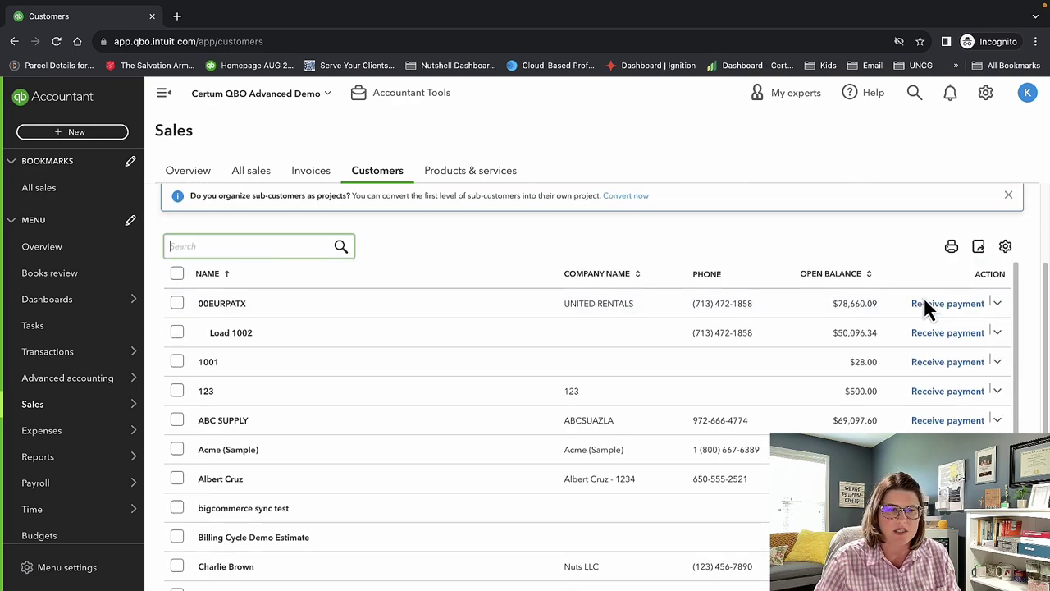
scroll(925, 305, up, 2)
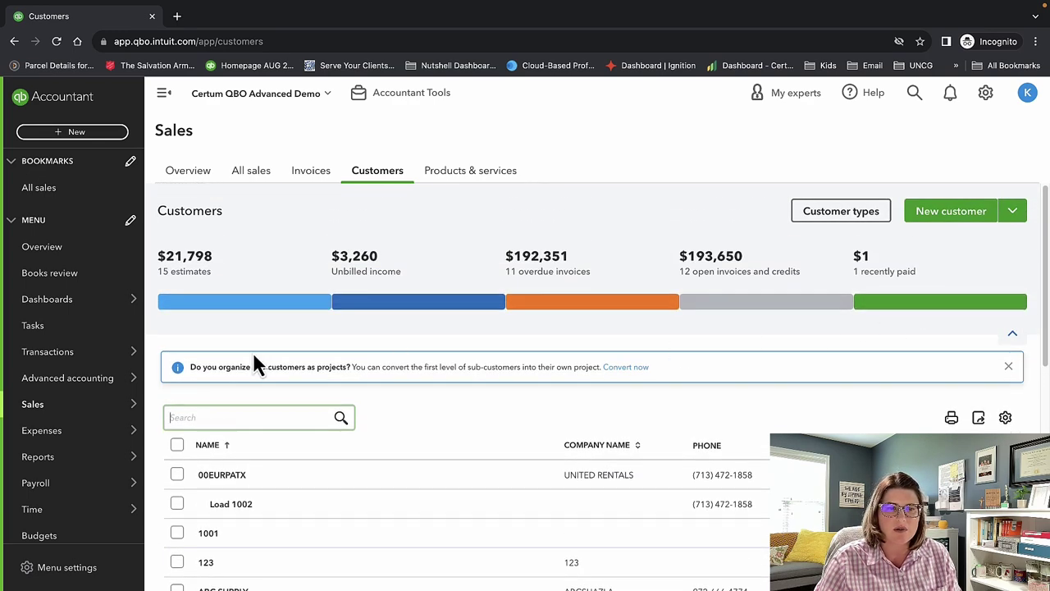
drag(309, 367, 572, 367)
click(435, 376)
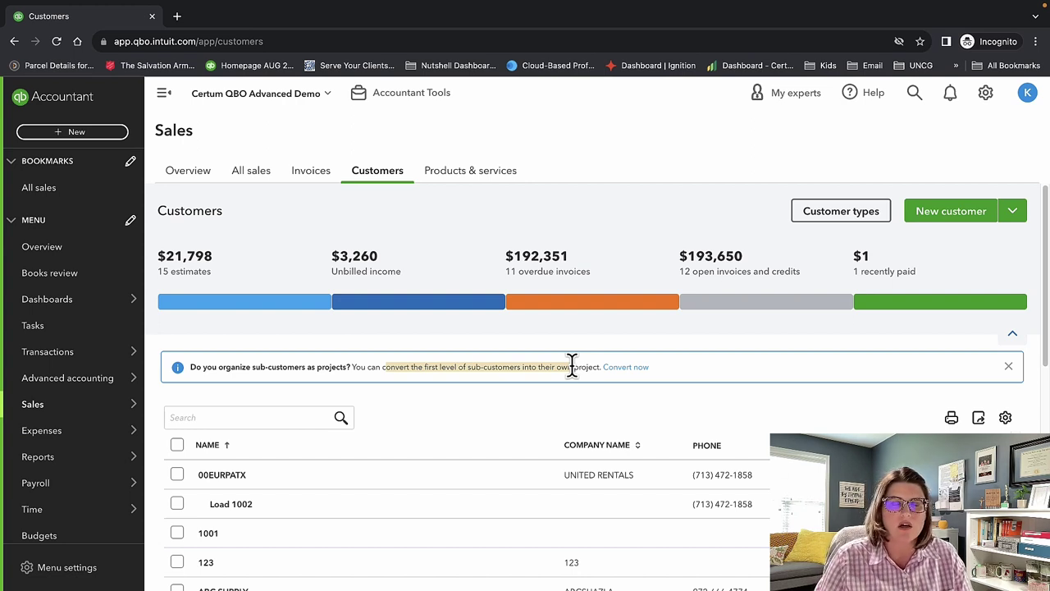
Convert sub-customers 2022, Load 1002, Load 10312 and Main Company CEO to projects, then return to Customers.
click(639, 373)
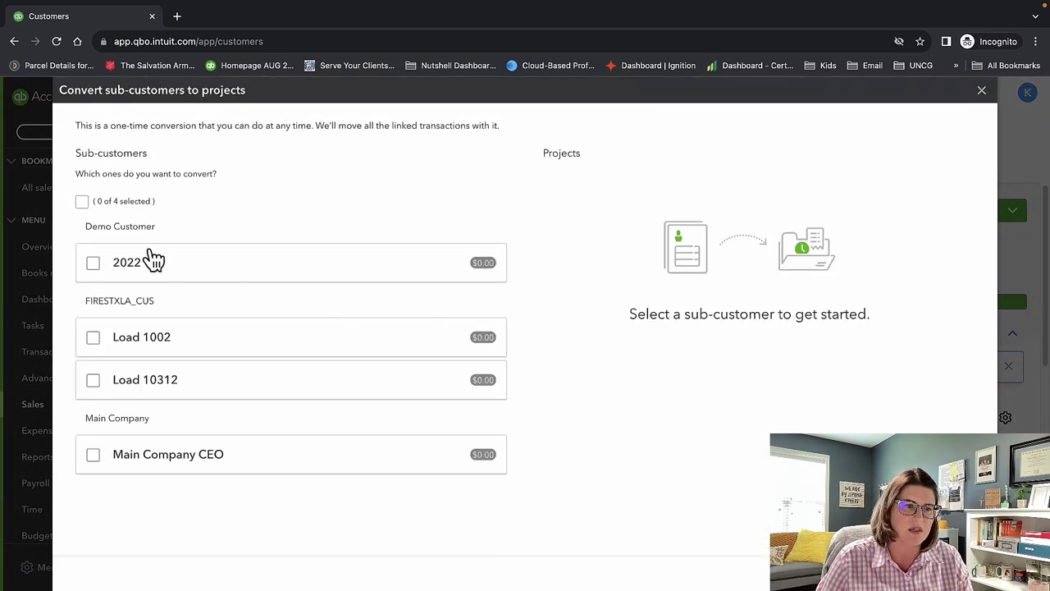
click(82, 201)
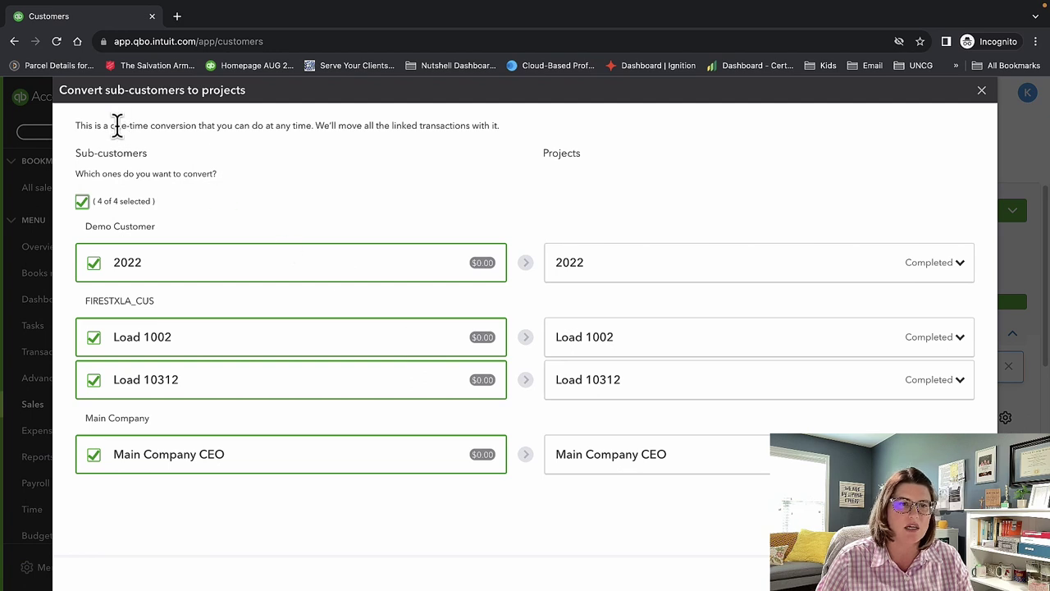
drag(112, 125, 431, 124)
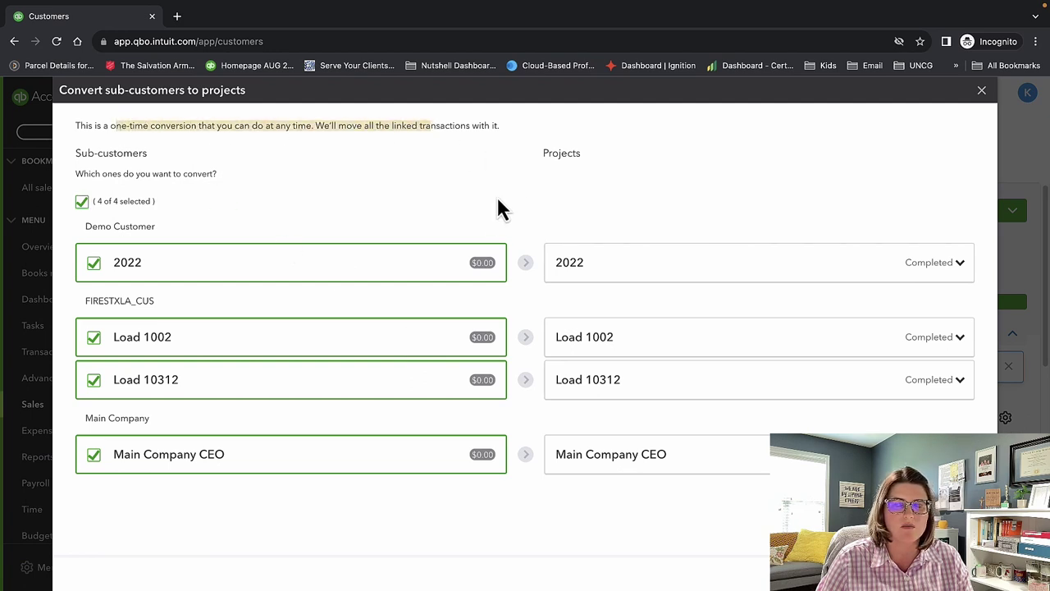
click(741, 481)
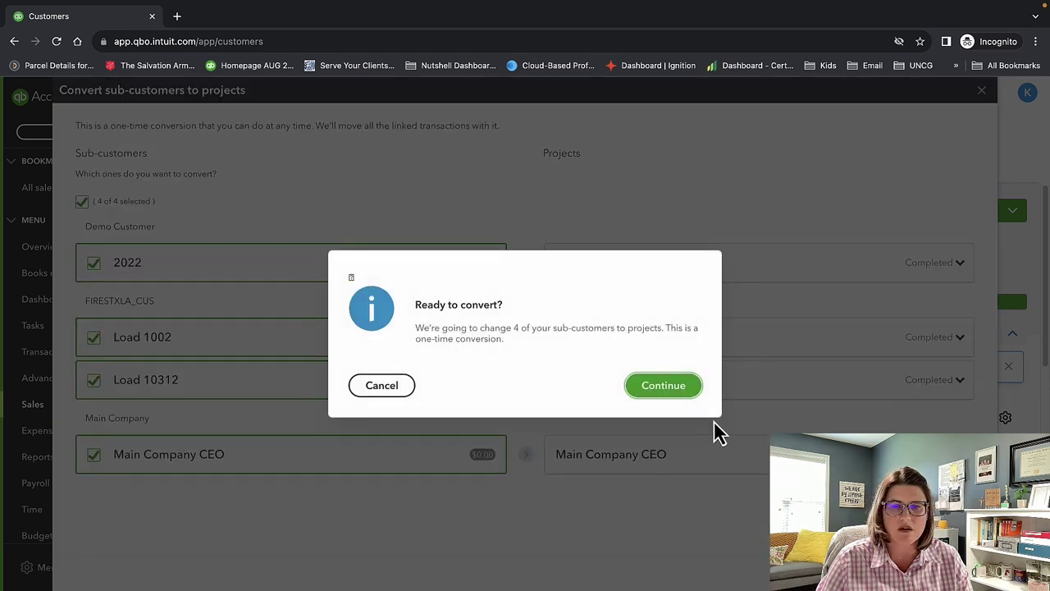
click(664, 384)
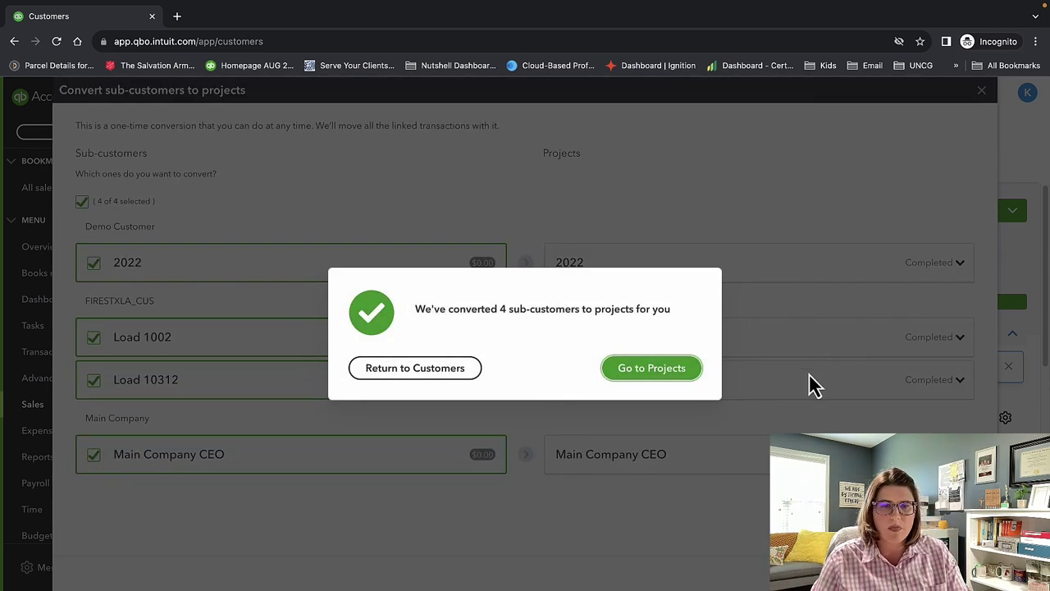
click(374, 373)
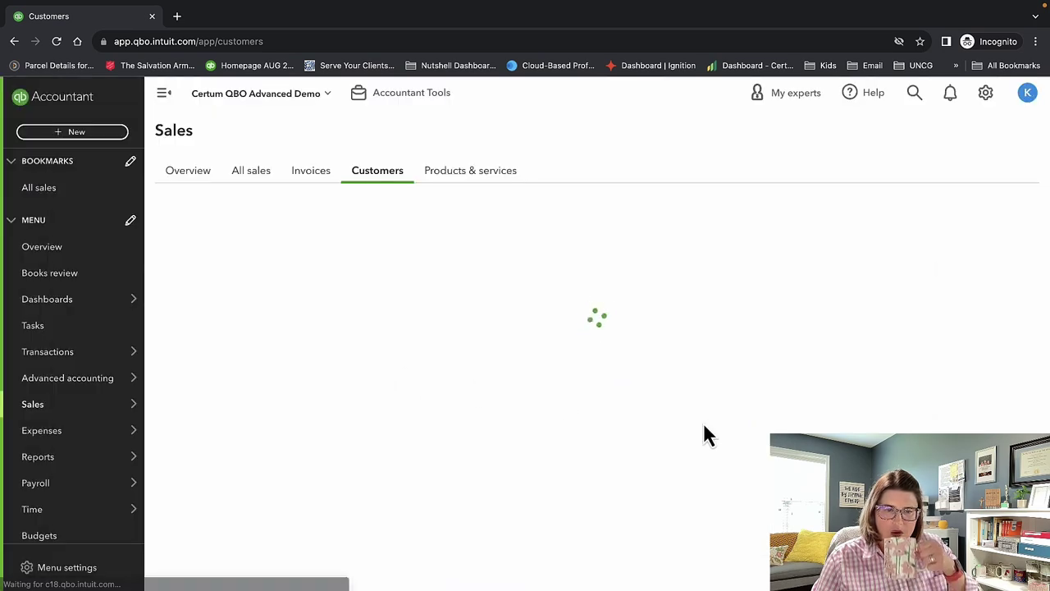
Close the sub-customers-as-projects banner on the Customers list and scroll back to the top.
scroll(702, 426, down, 5)
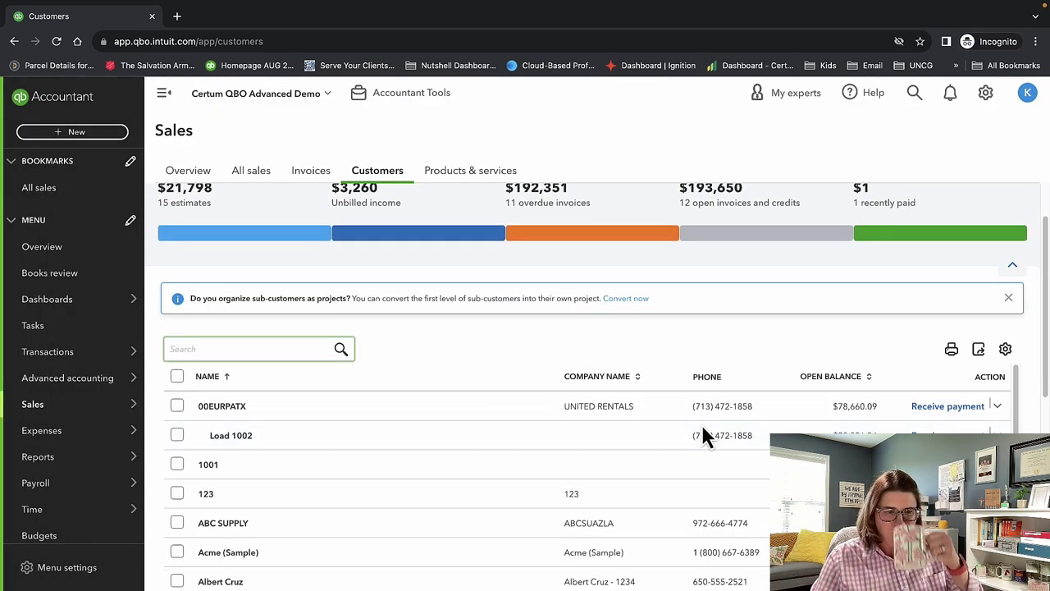
scroll(703, 428, down, 3)
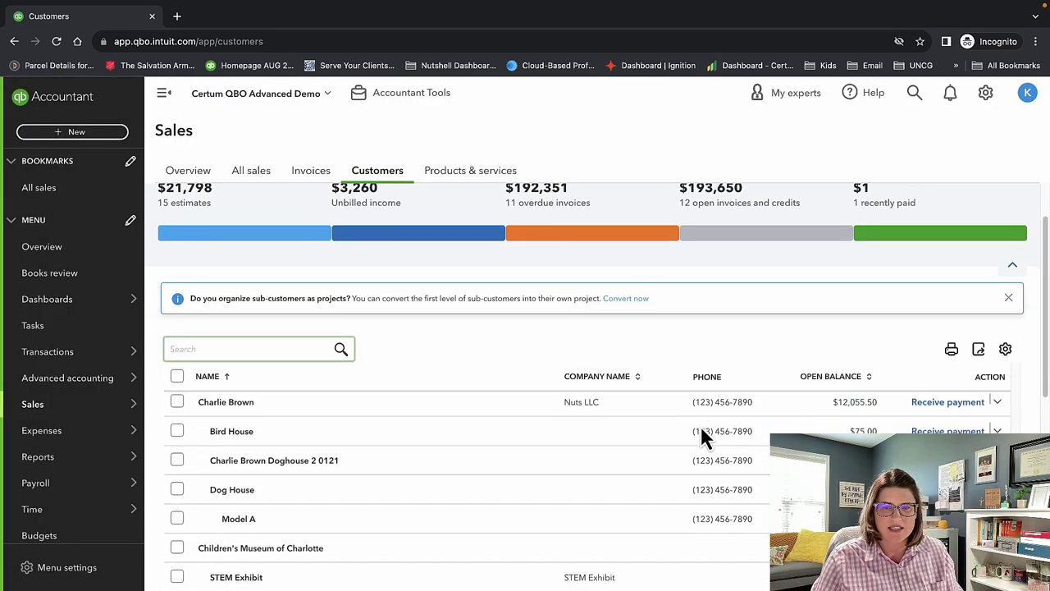
click(1008, 298)
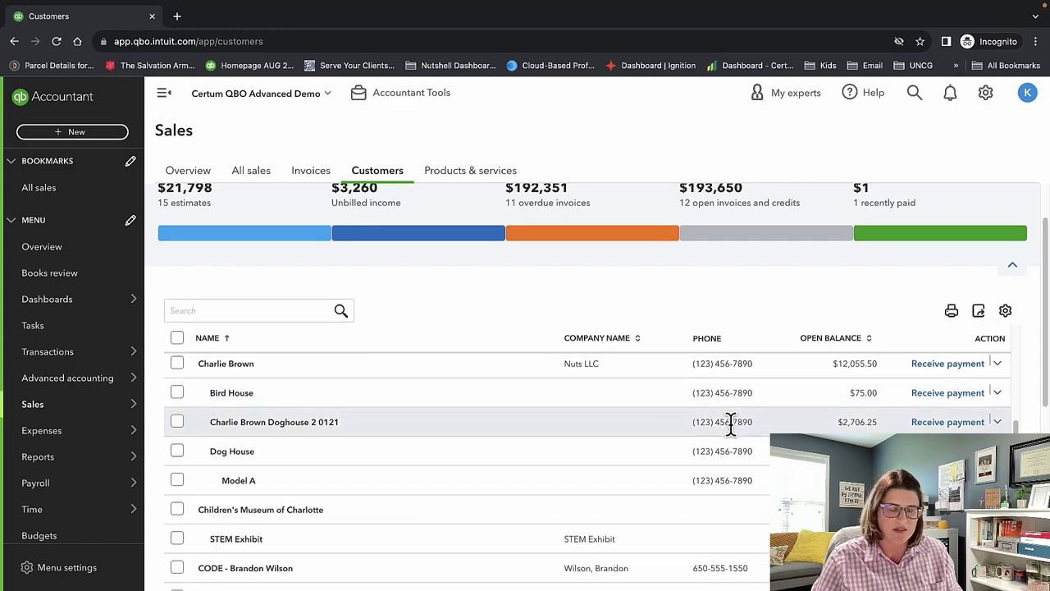
scroll(685, 472, down, 1)
scroll(685, 472, down, 3)
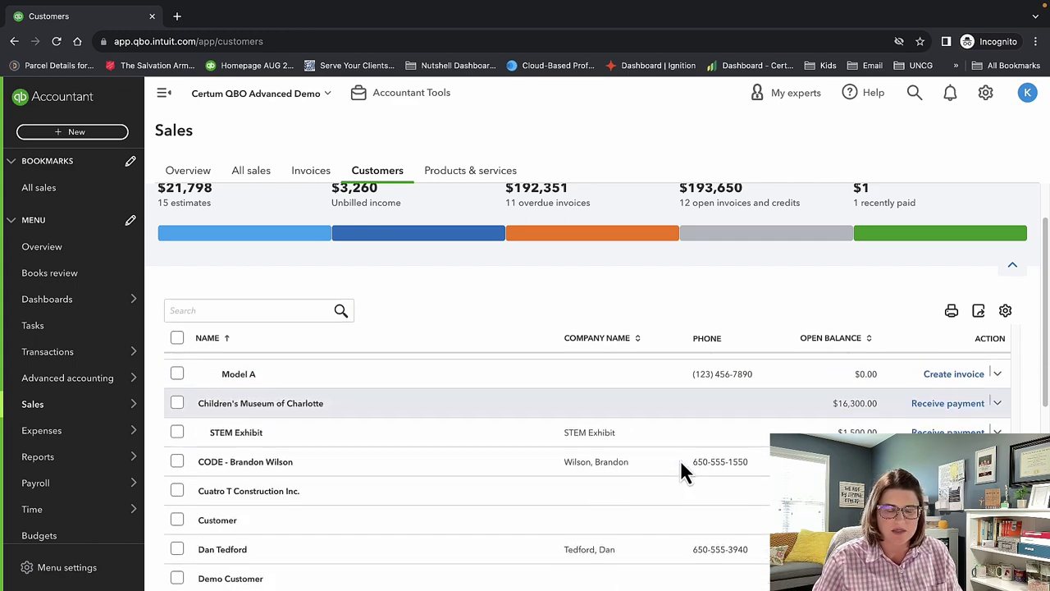
scroll(682, 465, down, 10)
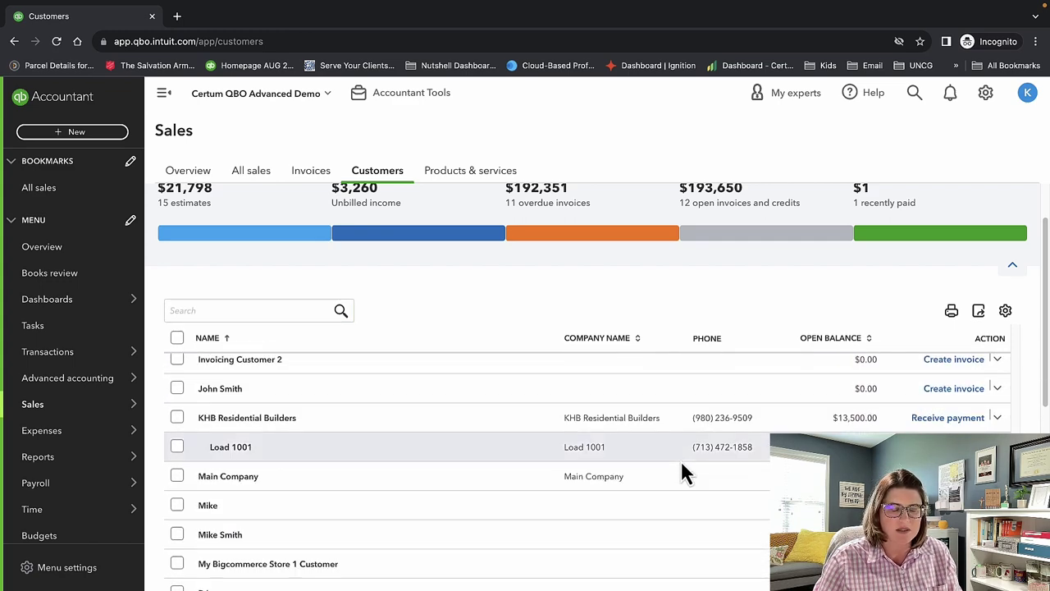
scroll(680, 459, up, 15)
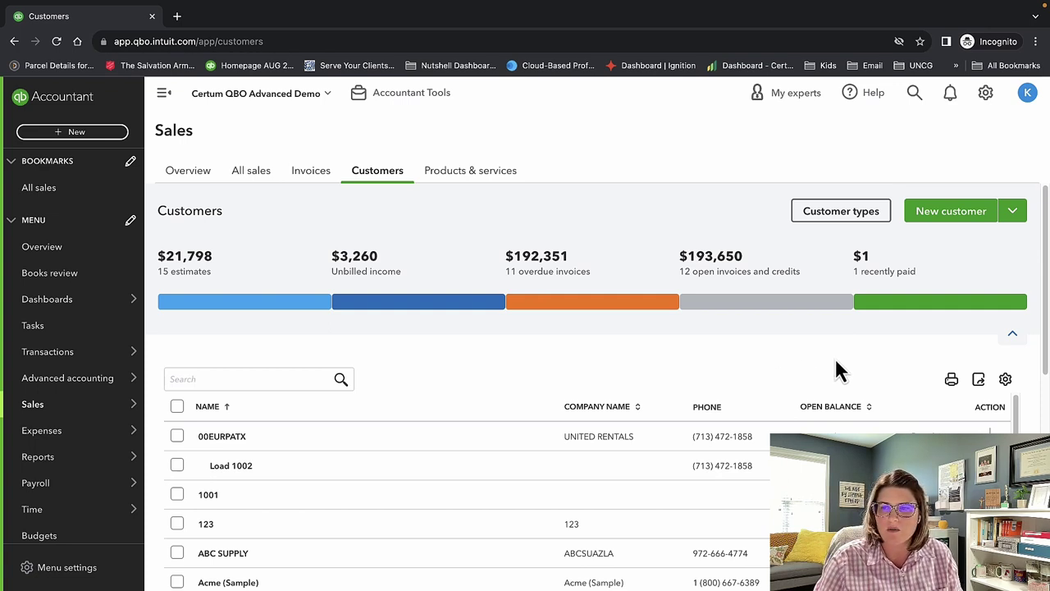
View the Customer types list, then go back to Customers.
click(849, 213)
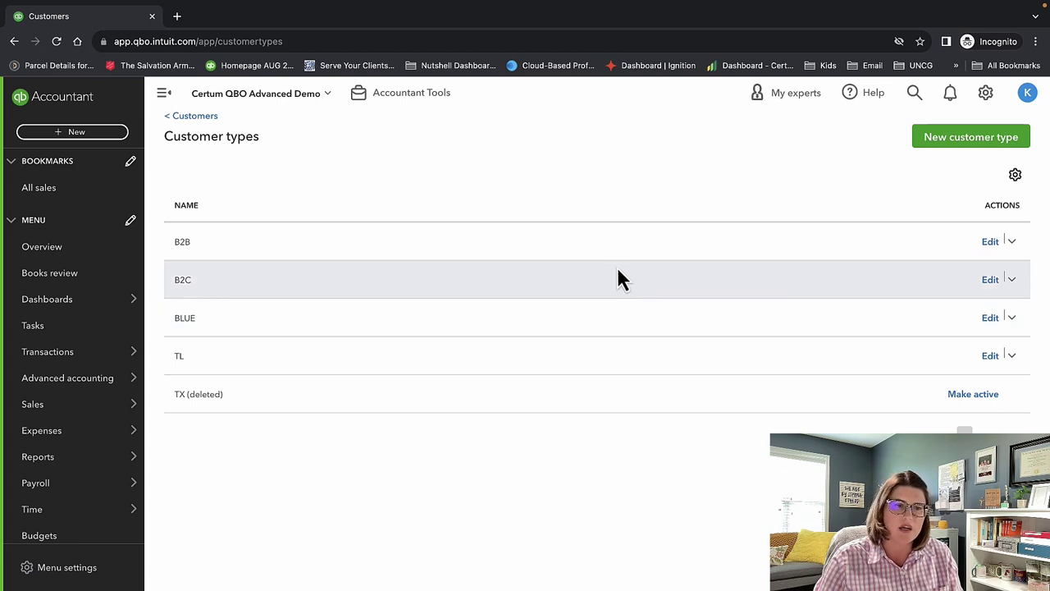
click(194, 118)
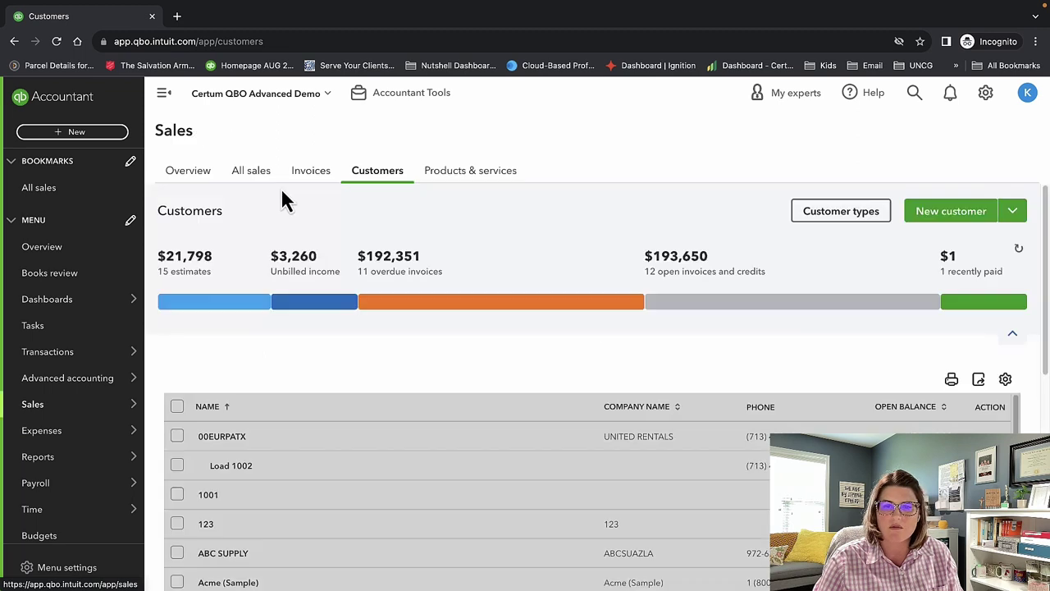
click(818, 371)
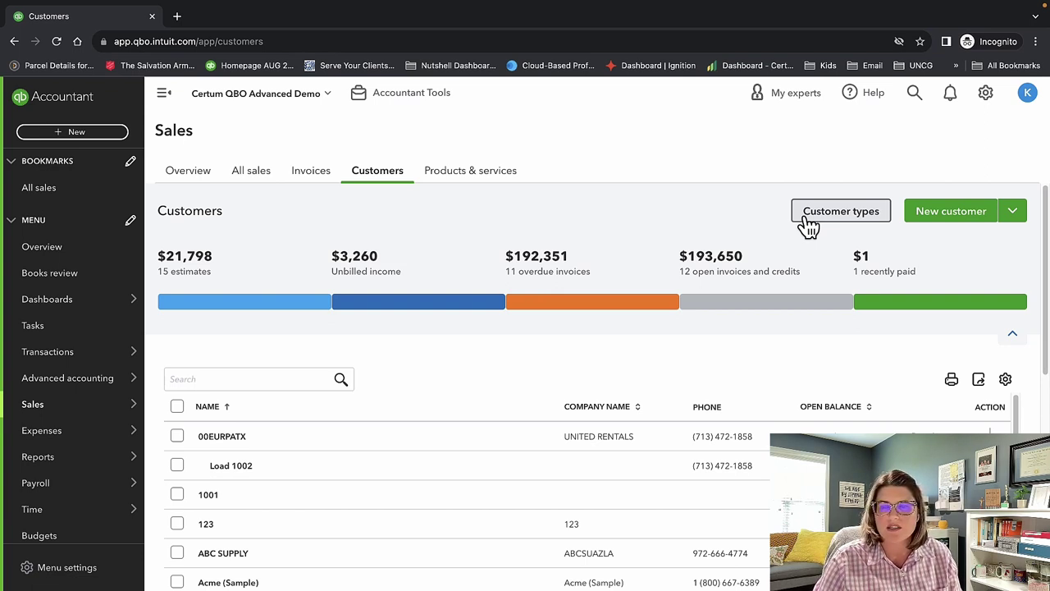
Glance at the New customer options, then open the UNITED RENTALS customer's detail page.
click(1010, 216)
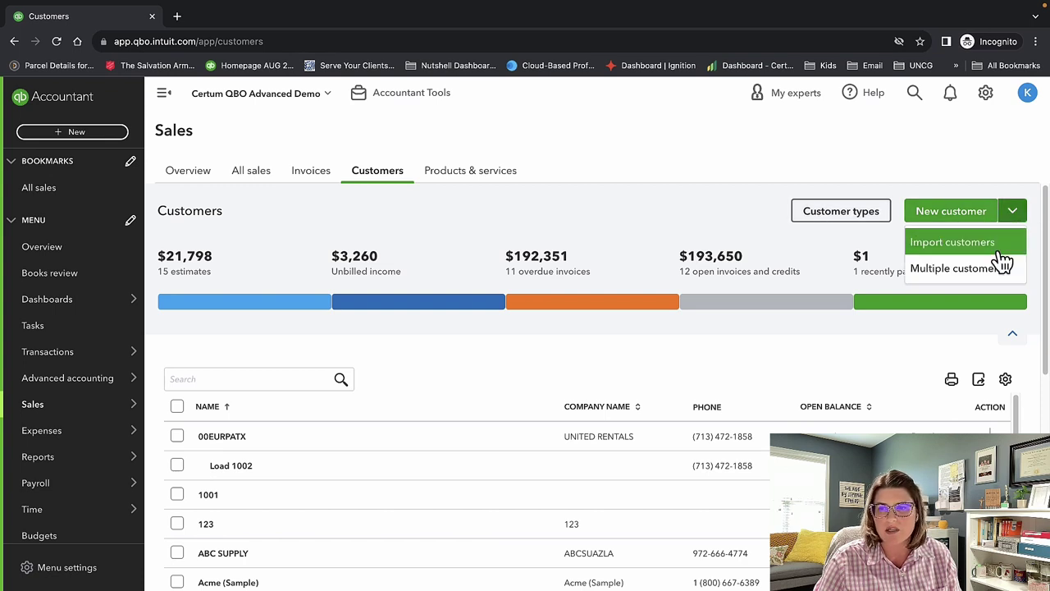
click(433, 354)
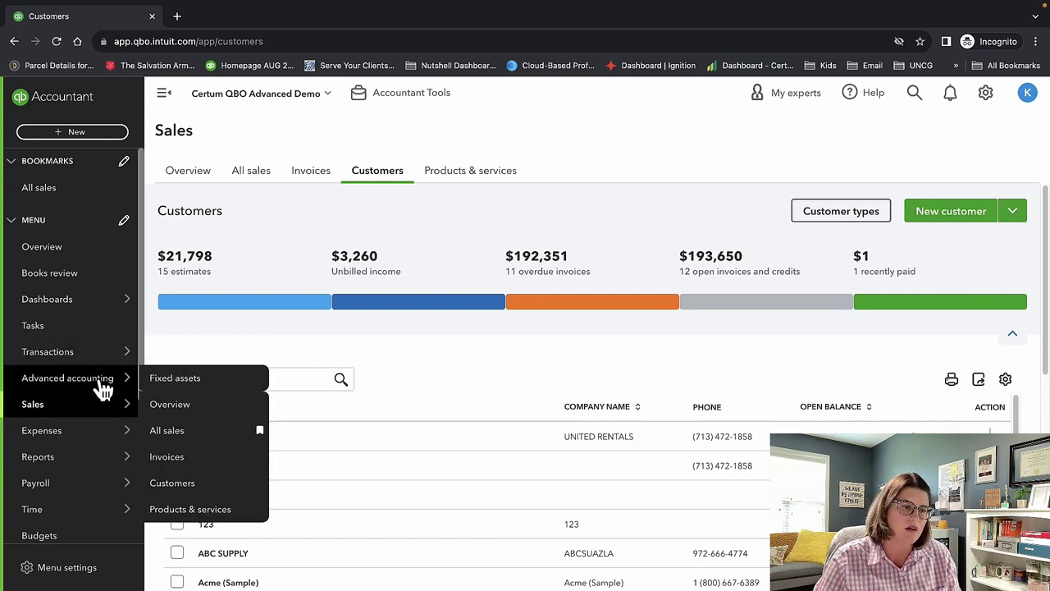
mouse_move(99, 411)
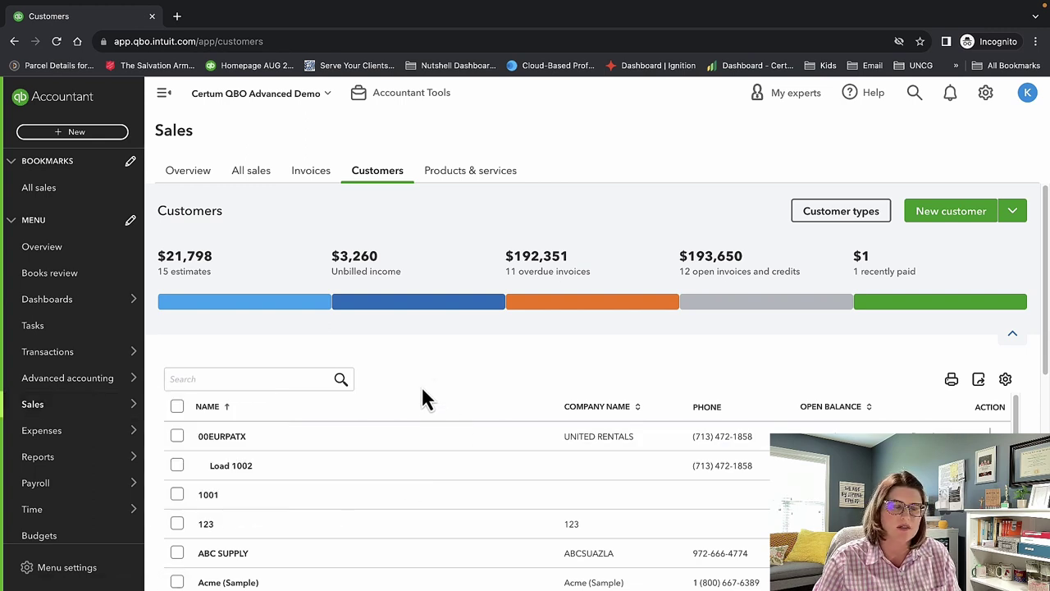
click(238, 443)
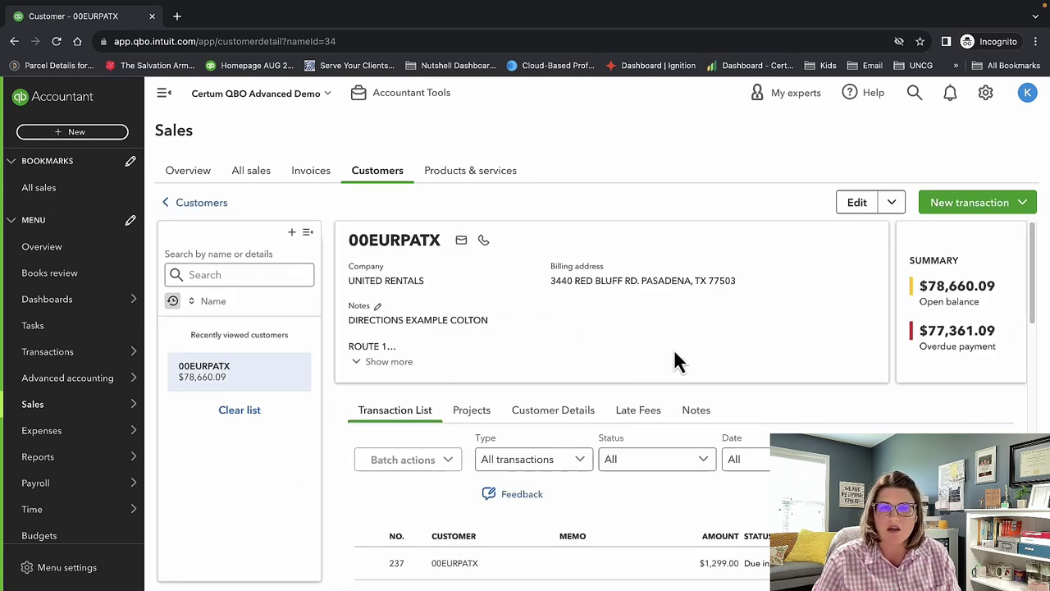
Open the customer's edit form and replace the display name with 00Test Customer.
click(858, 204)
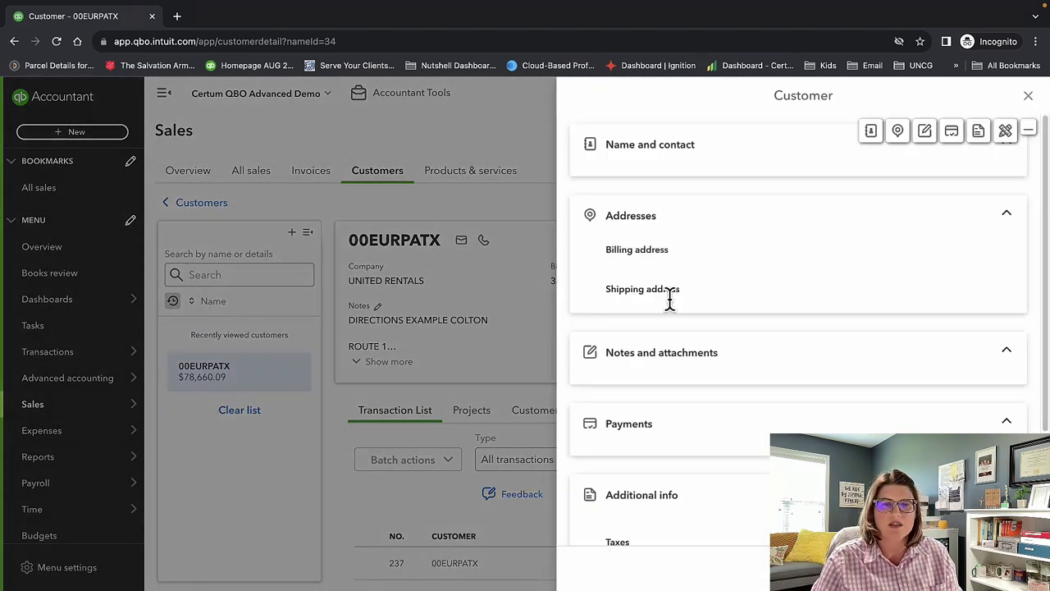
key(ctrl+super+space)
key(Escape)
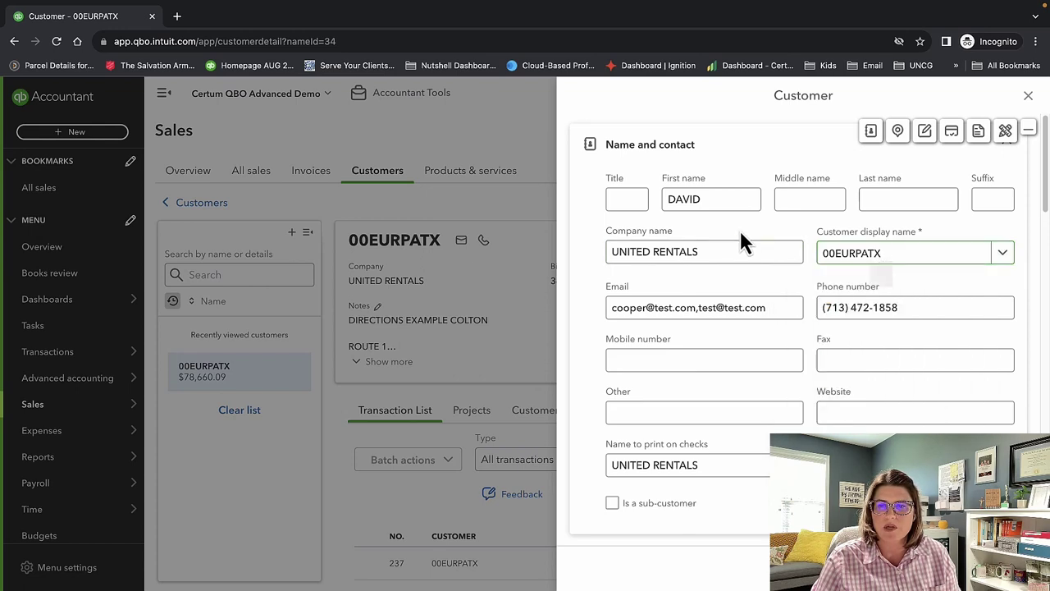
drag(898, 264, 839, 258)
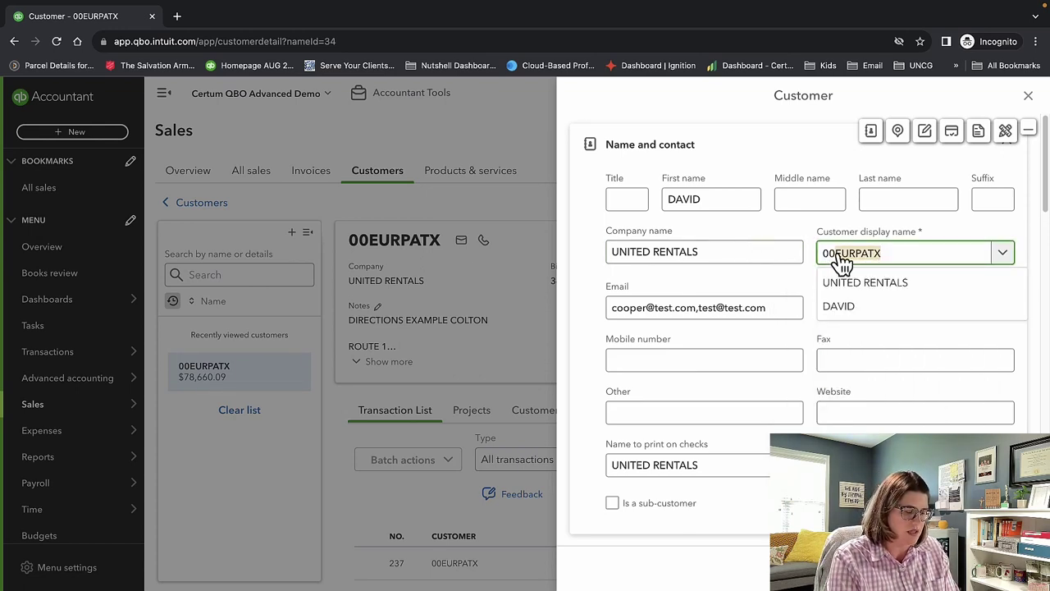
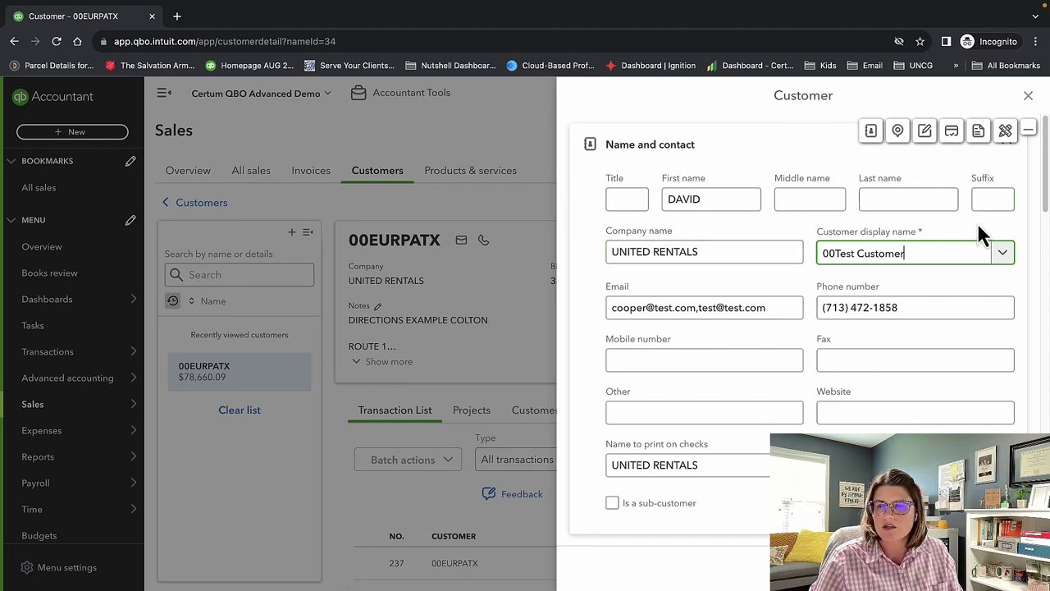
Scroll down the edit form past the company name, billing address and notes.
scroll(974, 270, down, 1)
scroll(925, 324, down, 3)
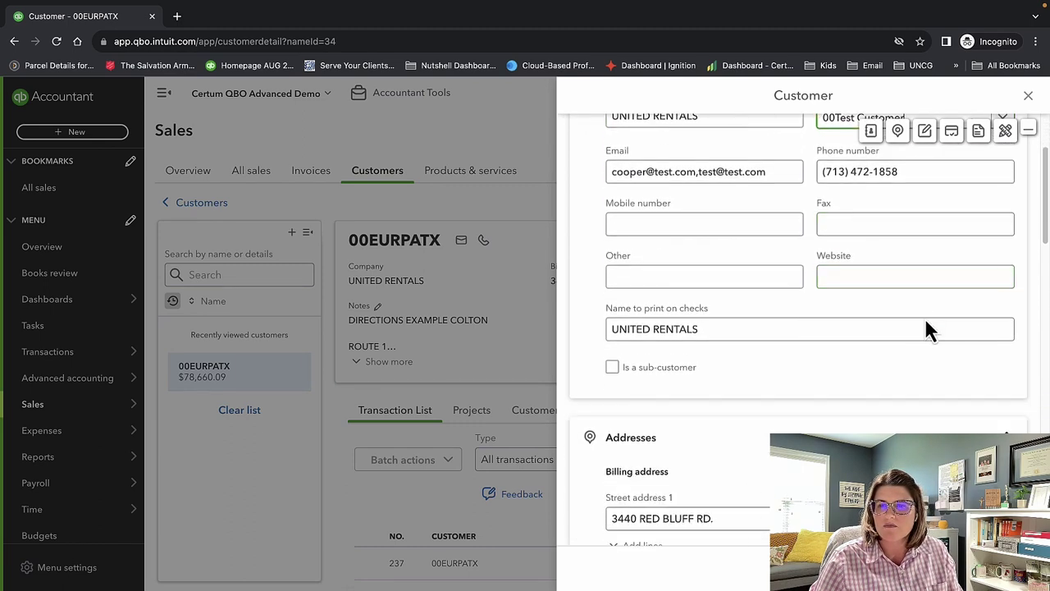
scroll(924, 316, down, 5)
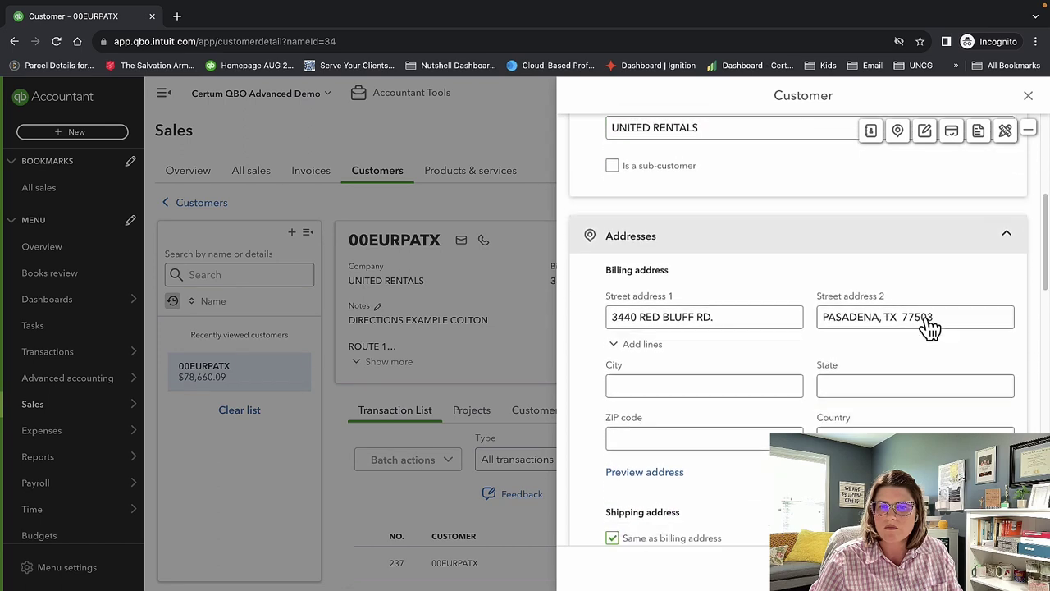
scroll(898, 328, down, 4)
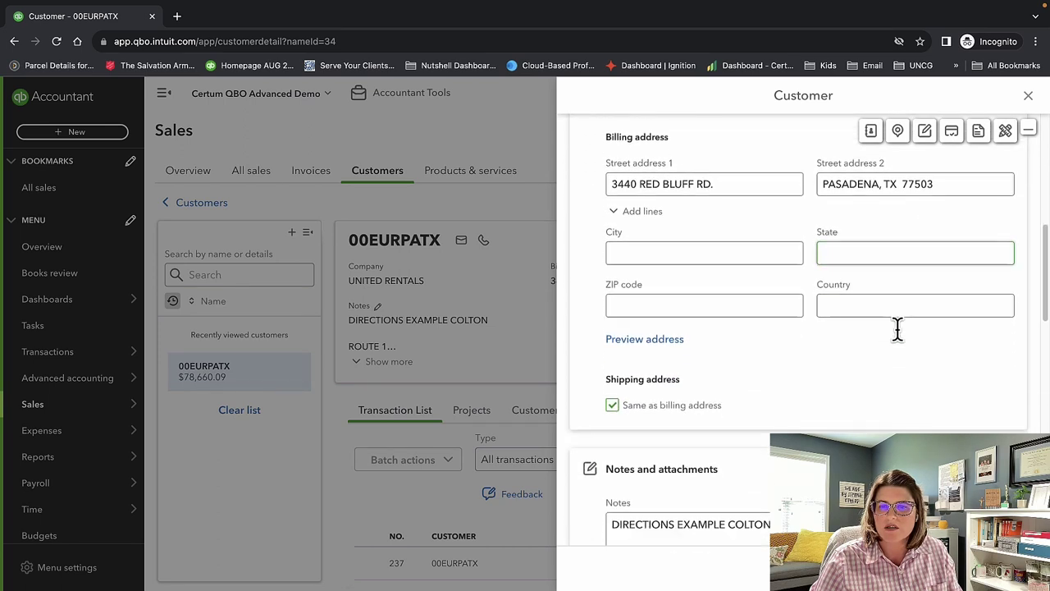
scroll(898, 340, down, 2)
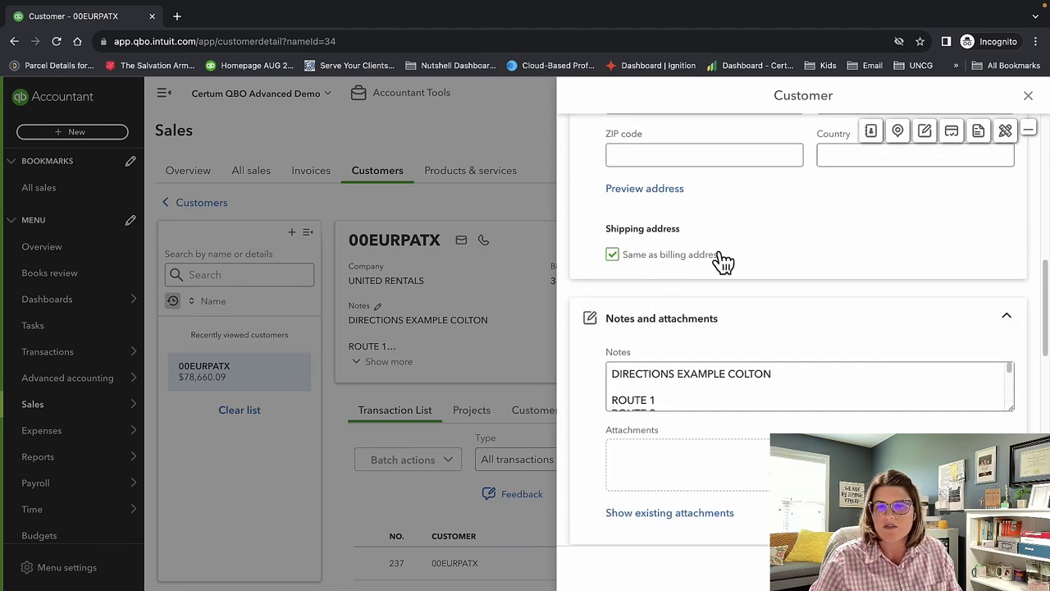
scroll(745, 331, down, 4)
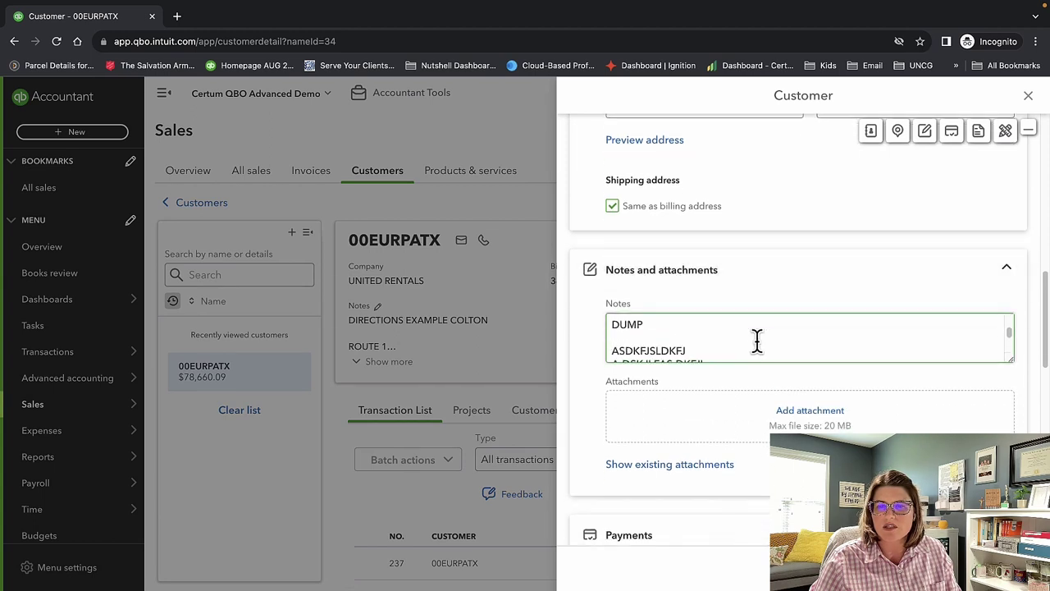
scroll(756, 340, down, 3)
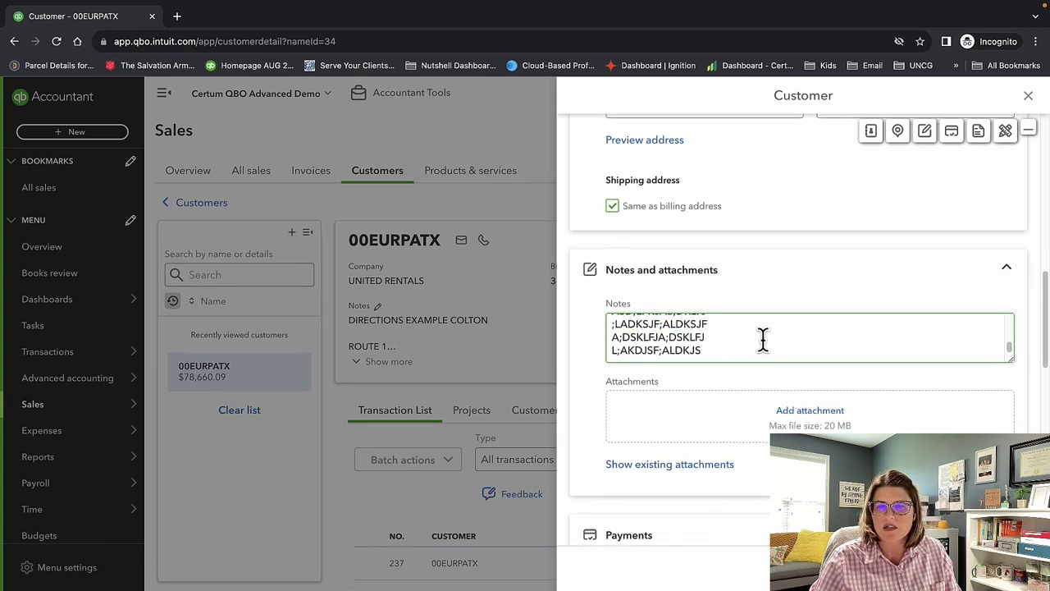
scroll(820, 378, down, 1)
scroll(853, 393, down, 1)
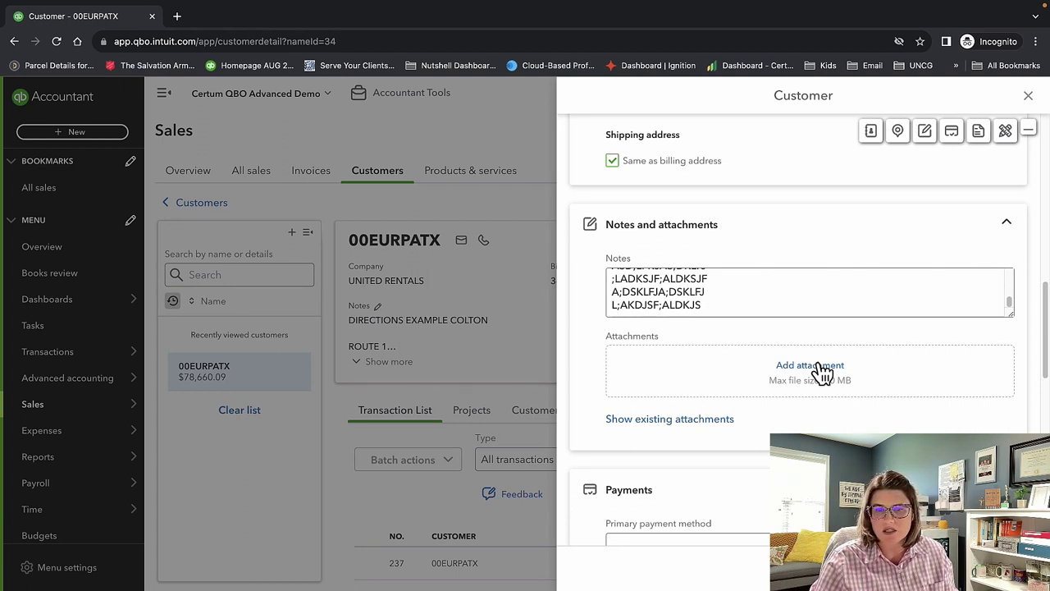
scroll(817, 370, down, 3)
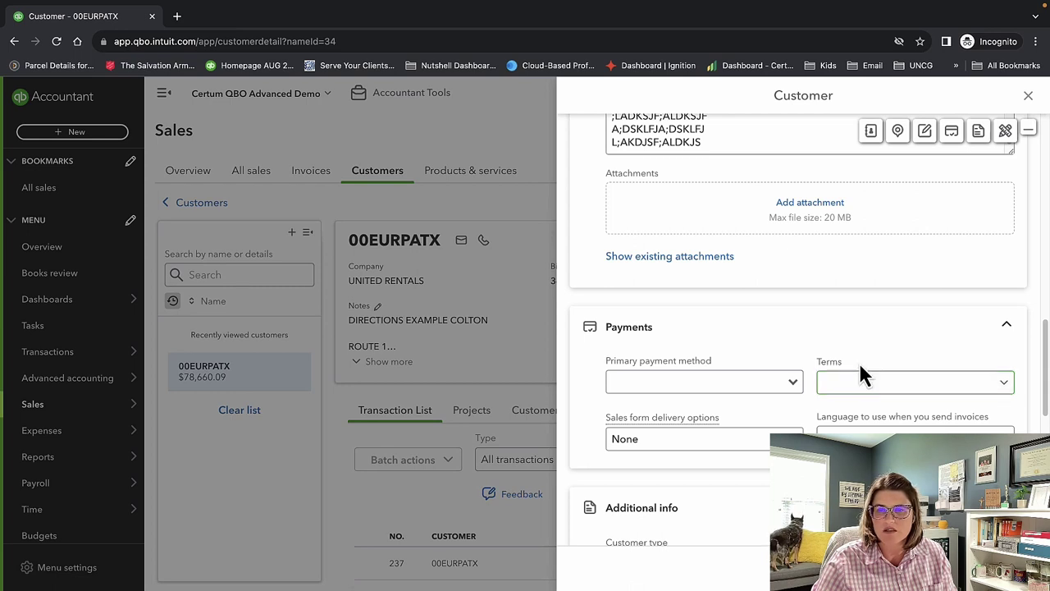
Set the customer's payment terms to Net 15.
scroll(861, 385, down, 2)
click(846, 246)
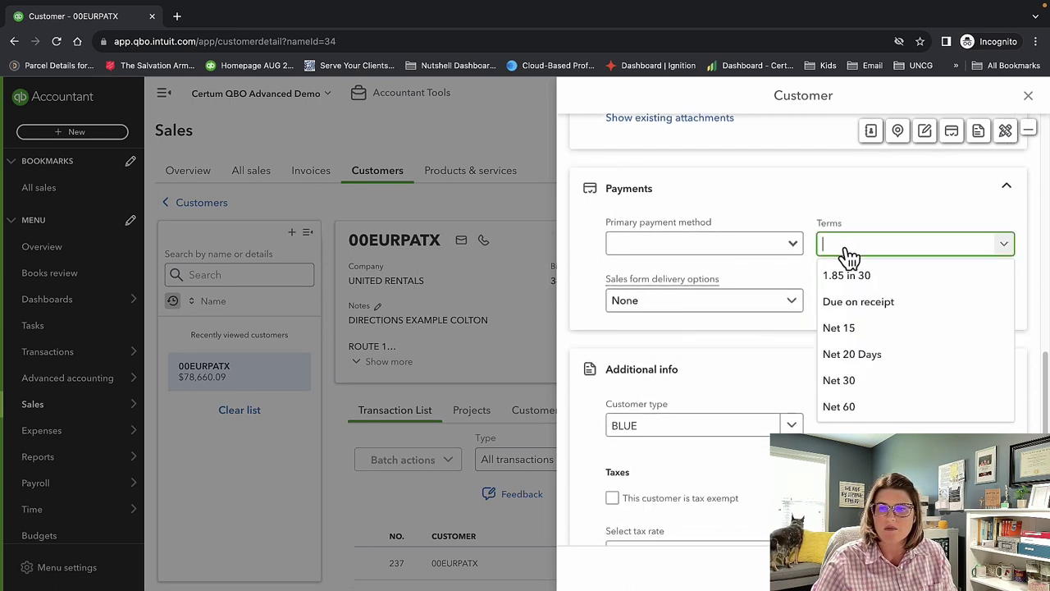
click(845, 328)
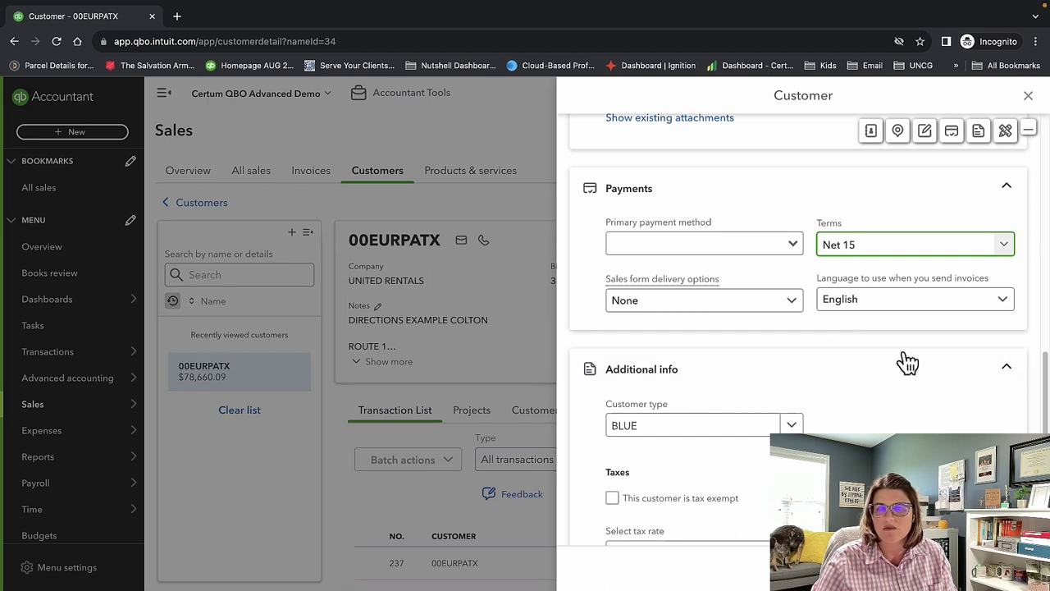
Check delivery options (None), customer type BLUE and tax rate Based on location, leaving them unchanged.
click(776, 305)
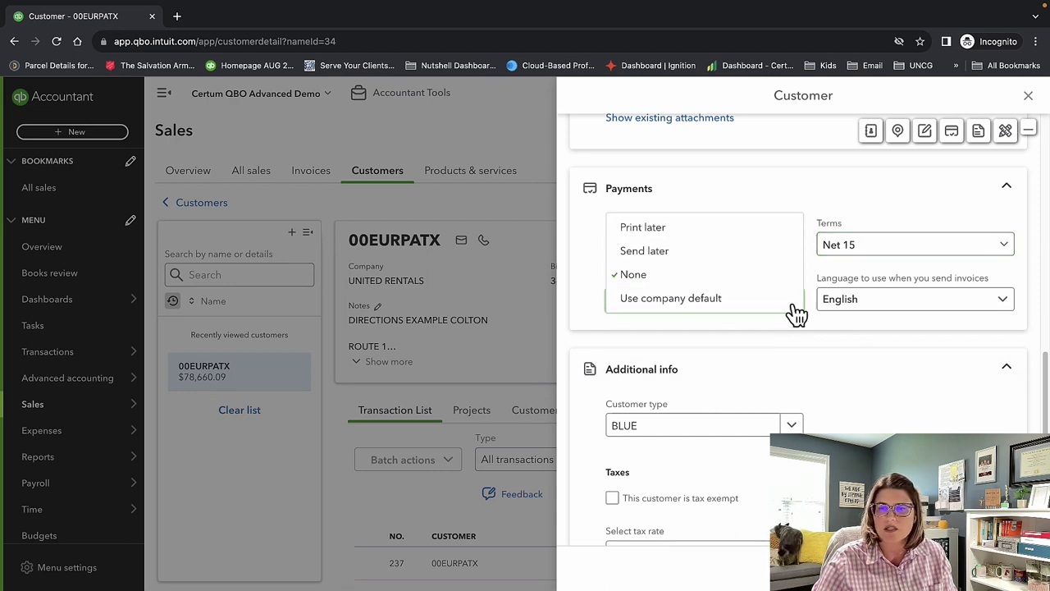
click(881, 332)
scroll(880, 332, down, 3)
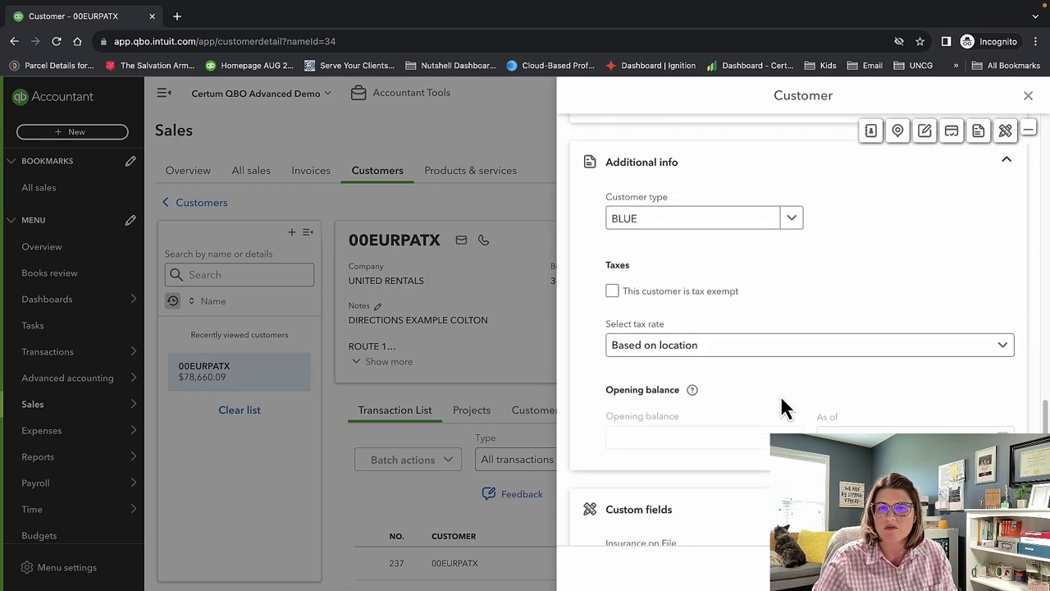
click(792, 220)
click(792, 220)
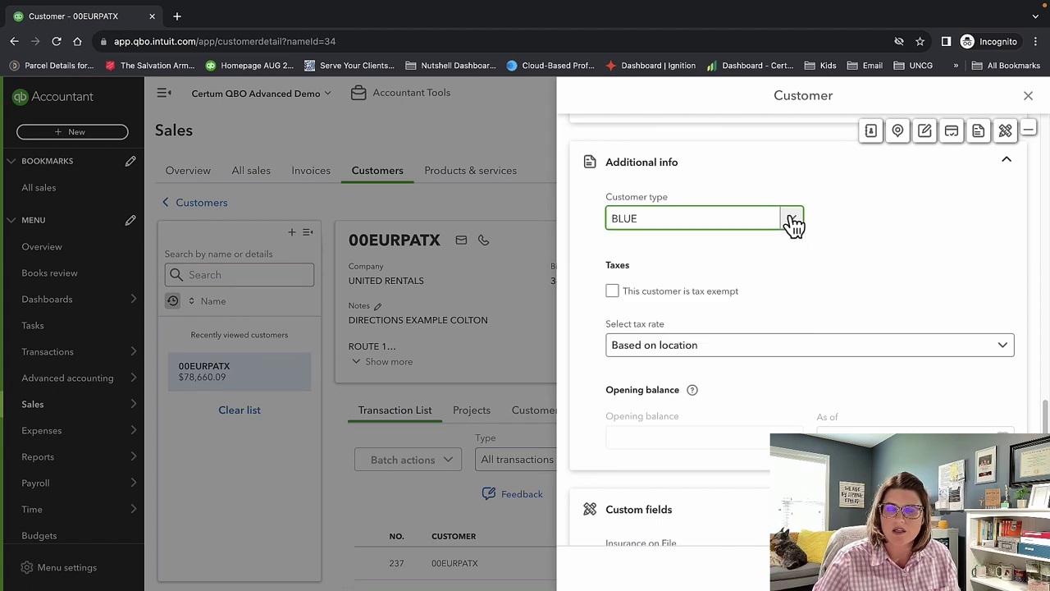
click(797, 266)
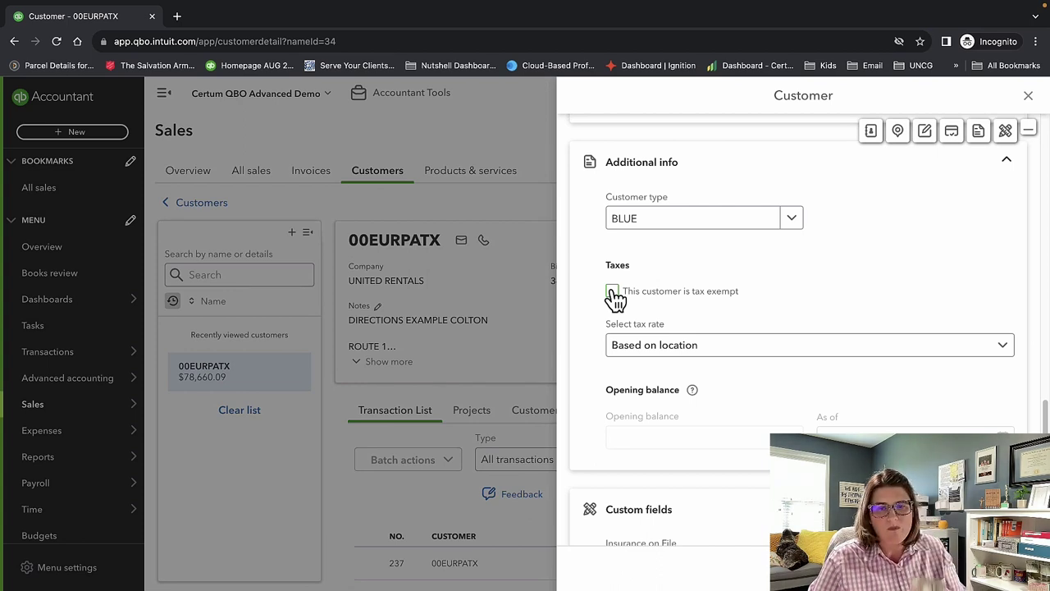
click(729, 363)
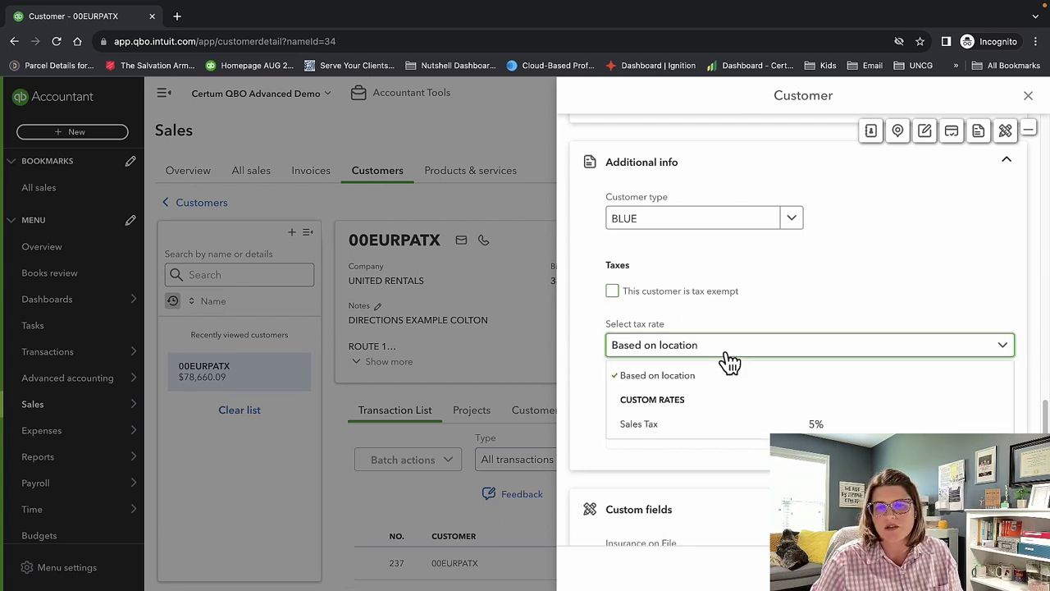
click(728, 361)
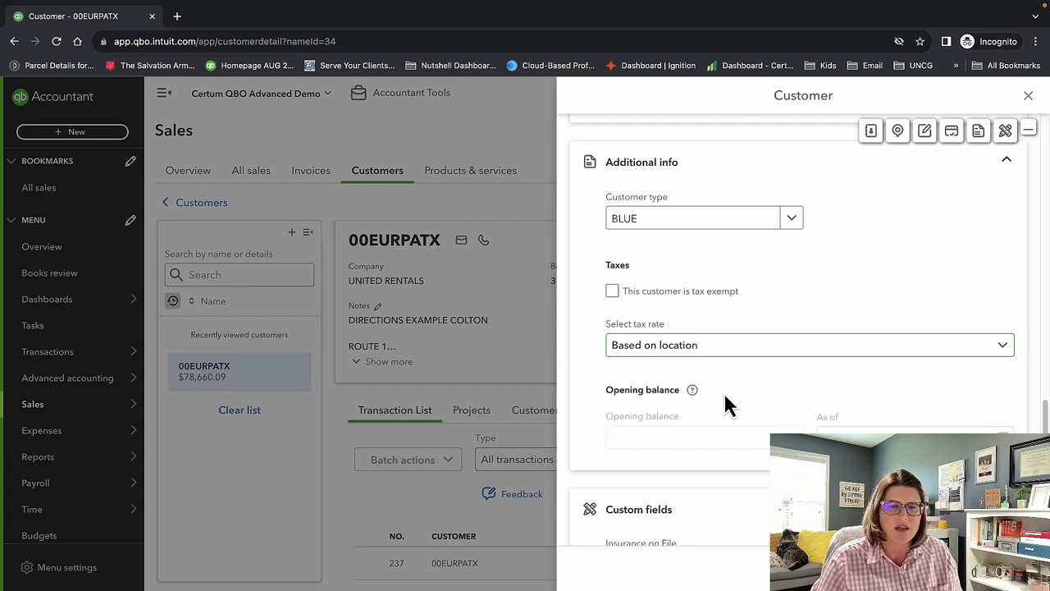
scroll(725, 395, down, 3)
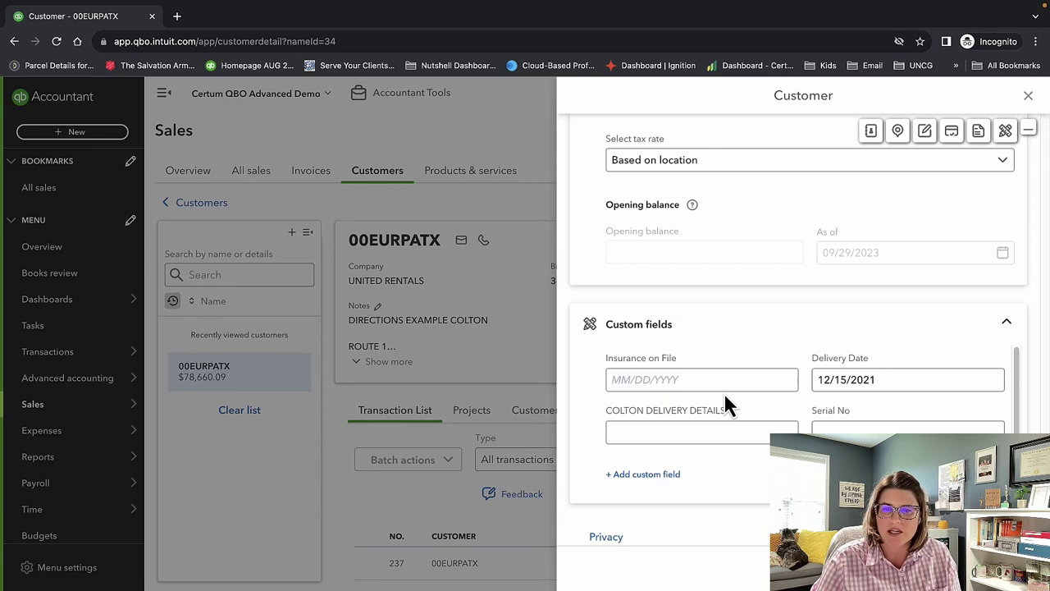
Check the Insurance on File and Delivery Date (12/15/2021) custom date fields without changing them.
click(708, 378)
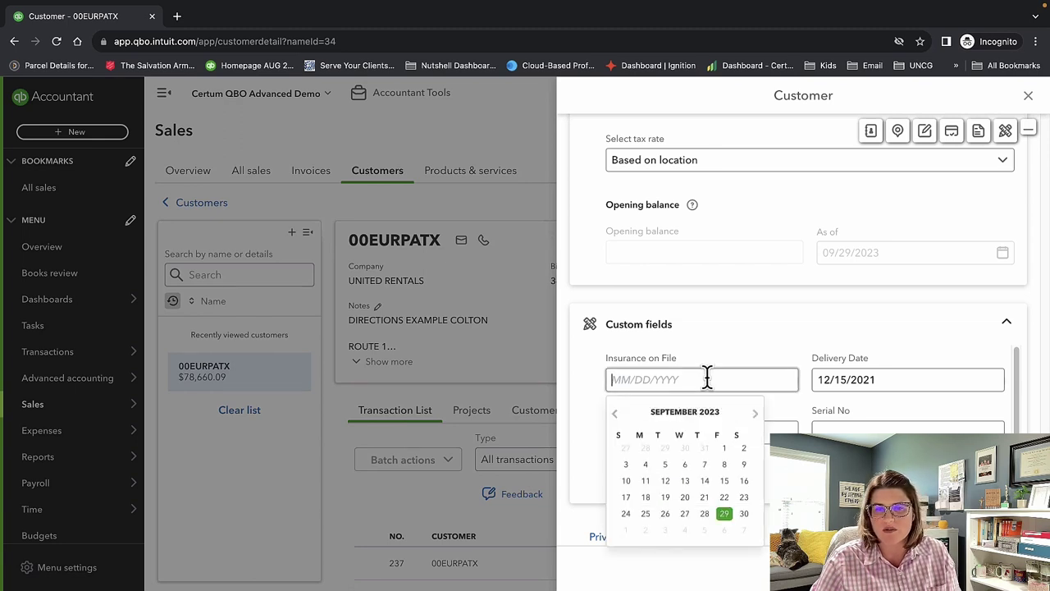
click(733, 331)
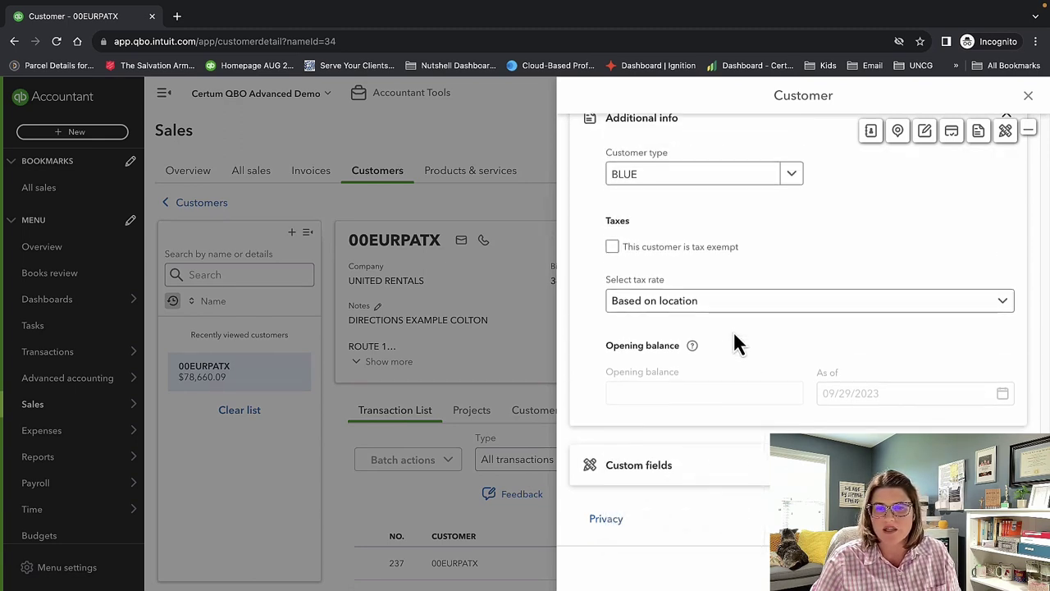
click(758, 469)
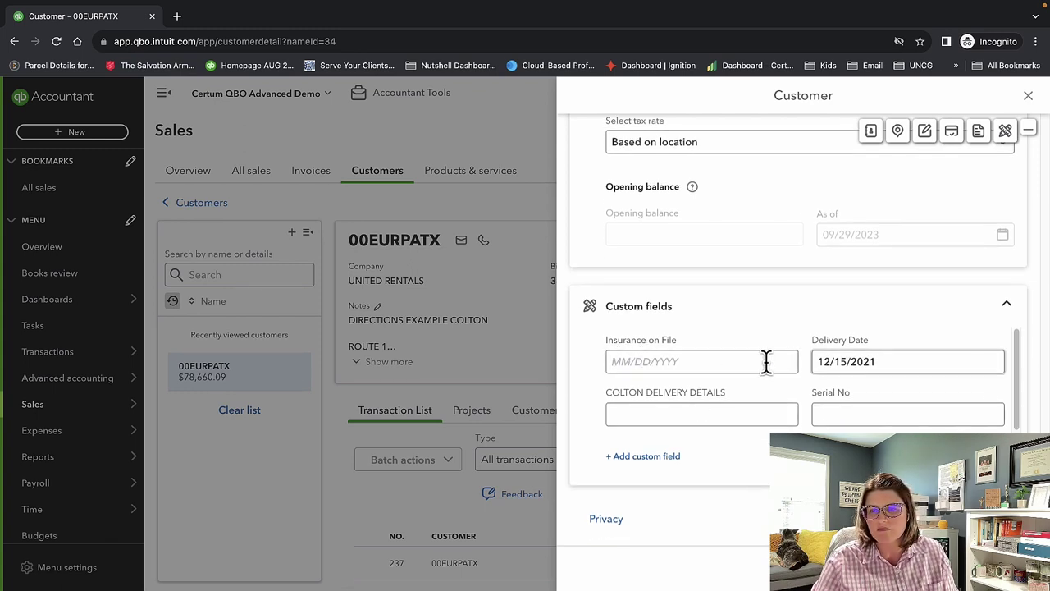
click(881, 362)
drag(881, 362, 813, 361)
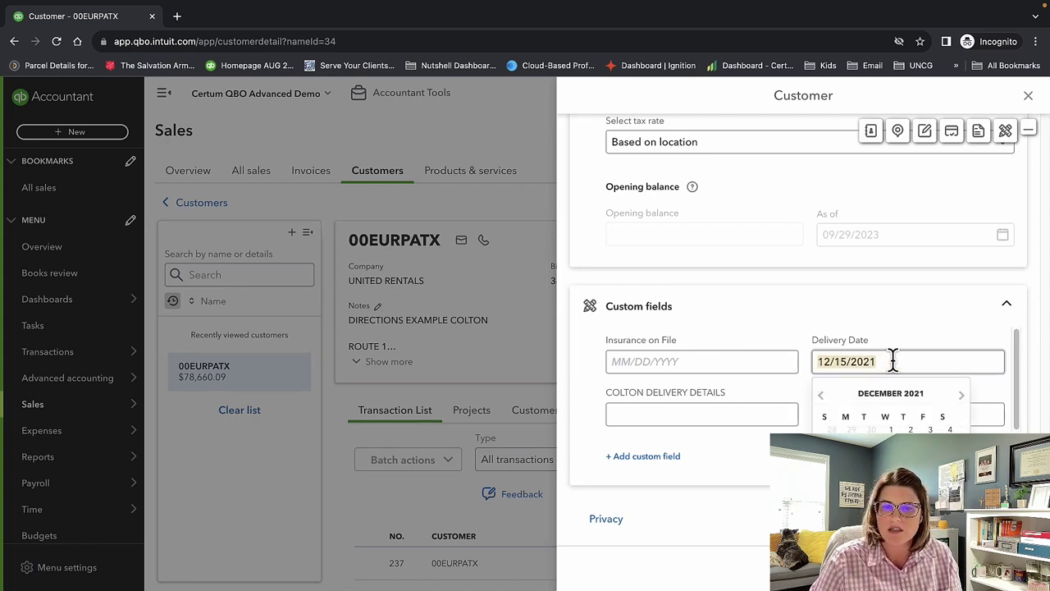
key(Escape)
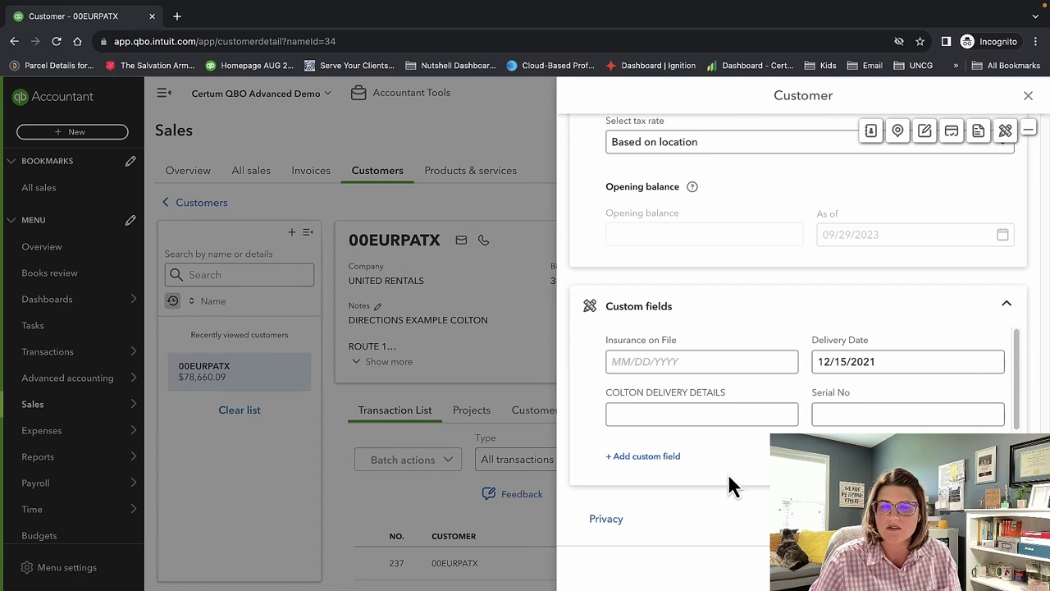
Cancel adding a new custom field and save the customer edits.
click(642, 456)
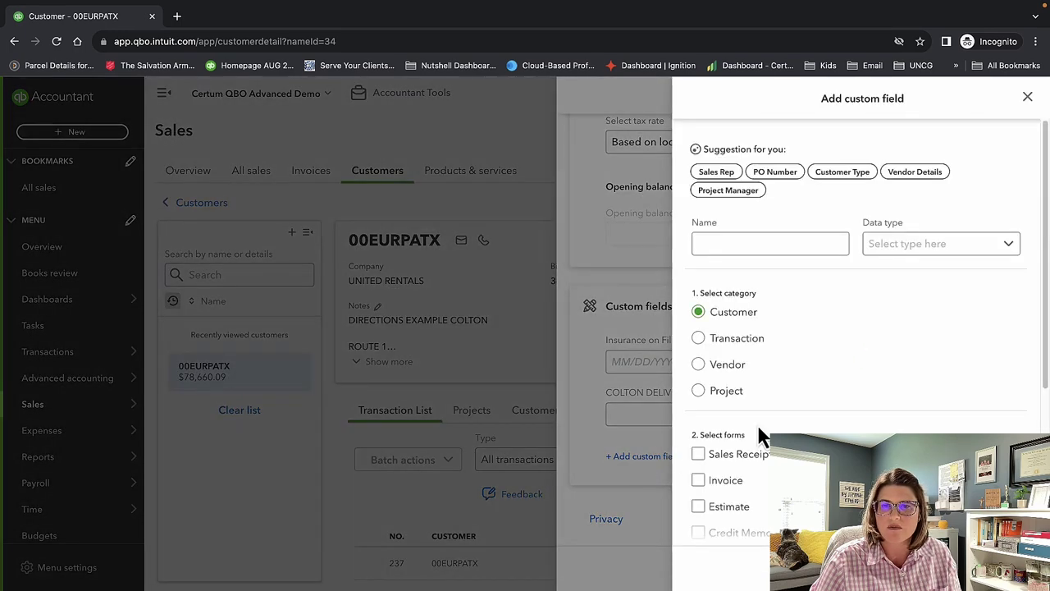
click(1026, 100)
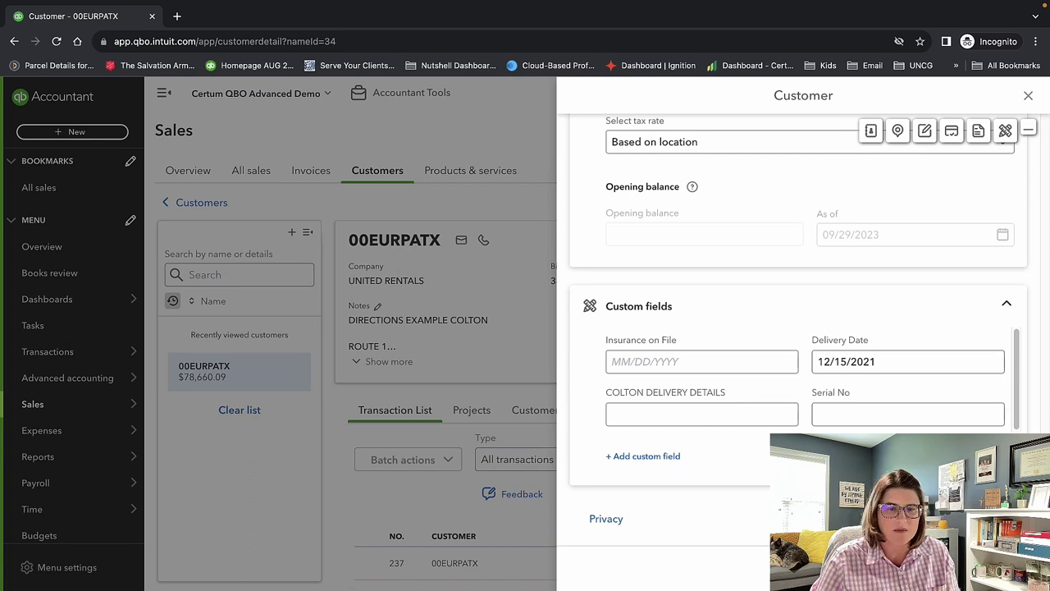
click(997, 566)
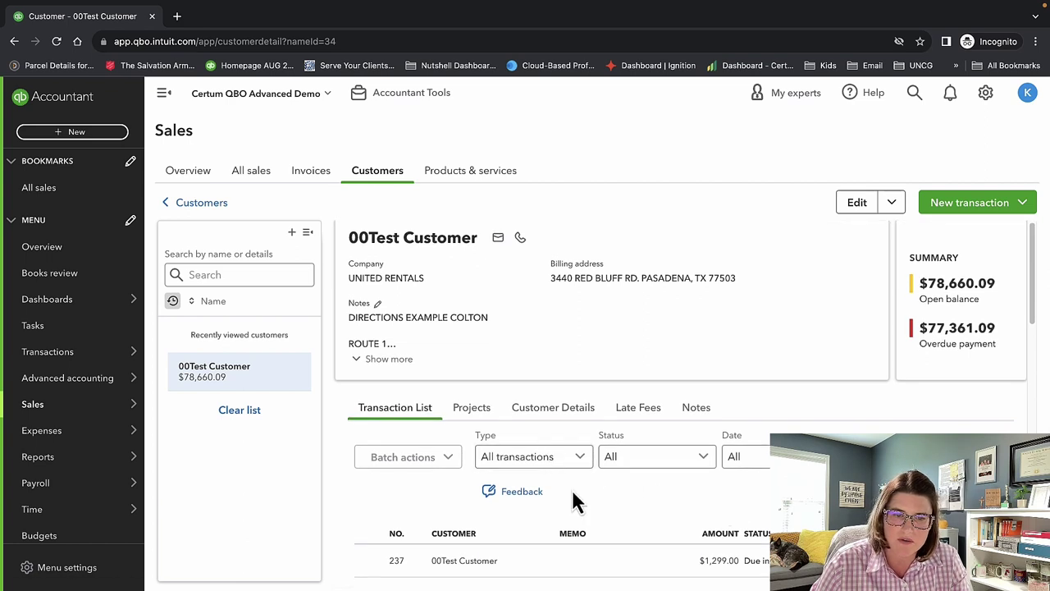
Show the customer's projects and check the Employee rate choices without changing them.
scroll(572, 496, down, 2)
scroll(545, 459, up, 2)
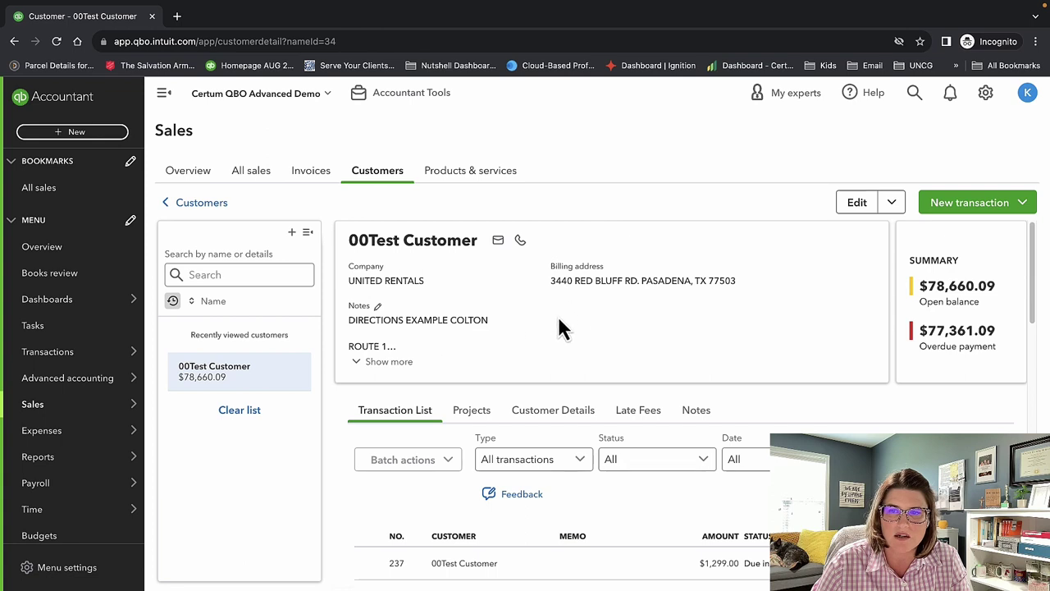
click(484, 413)
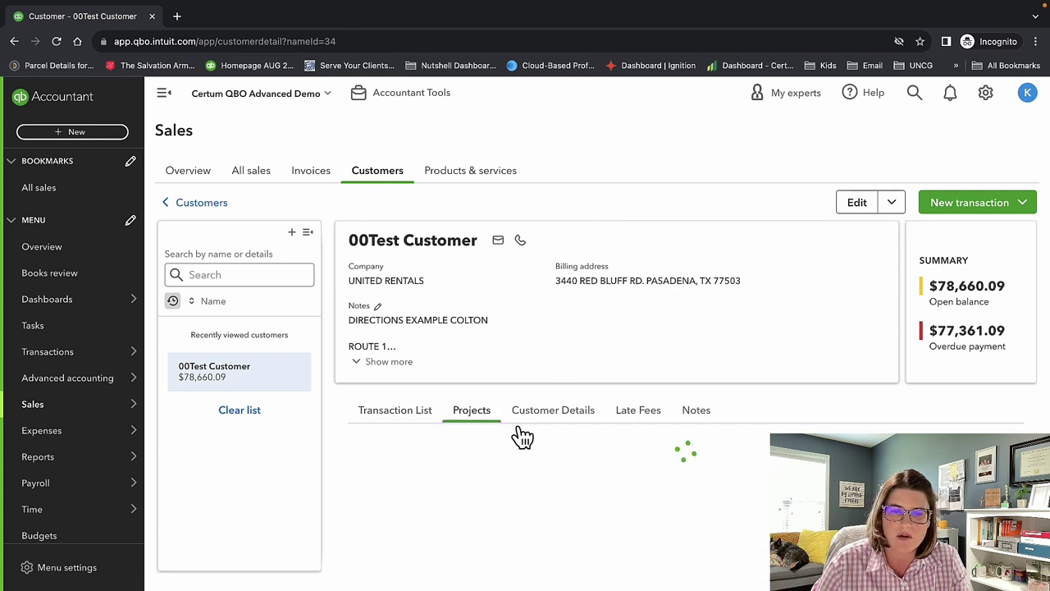
scroll(702, 466, down, 2)
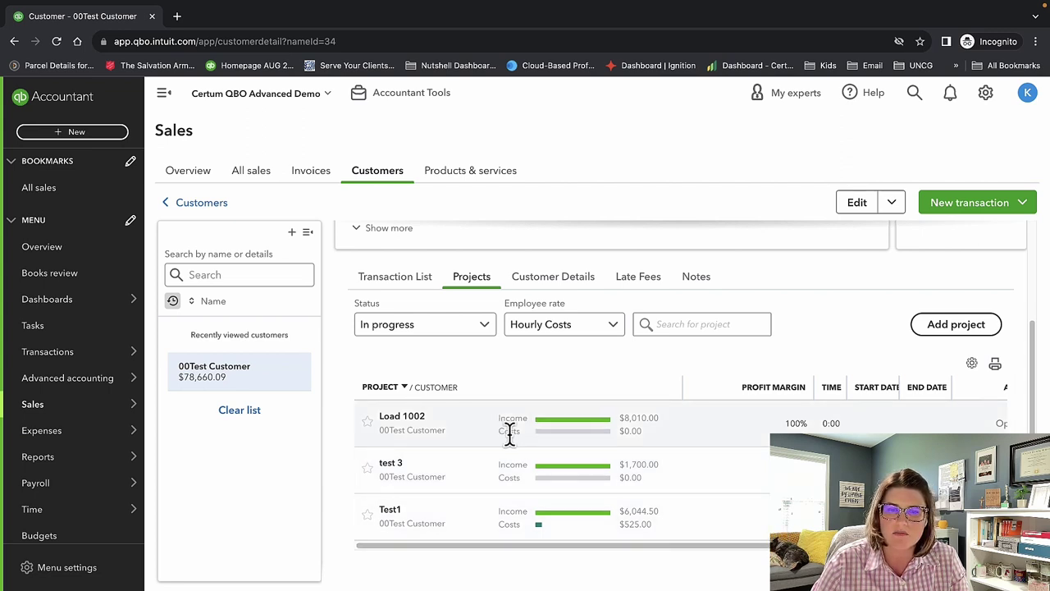
scroll(742, 439, right, 2)
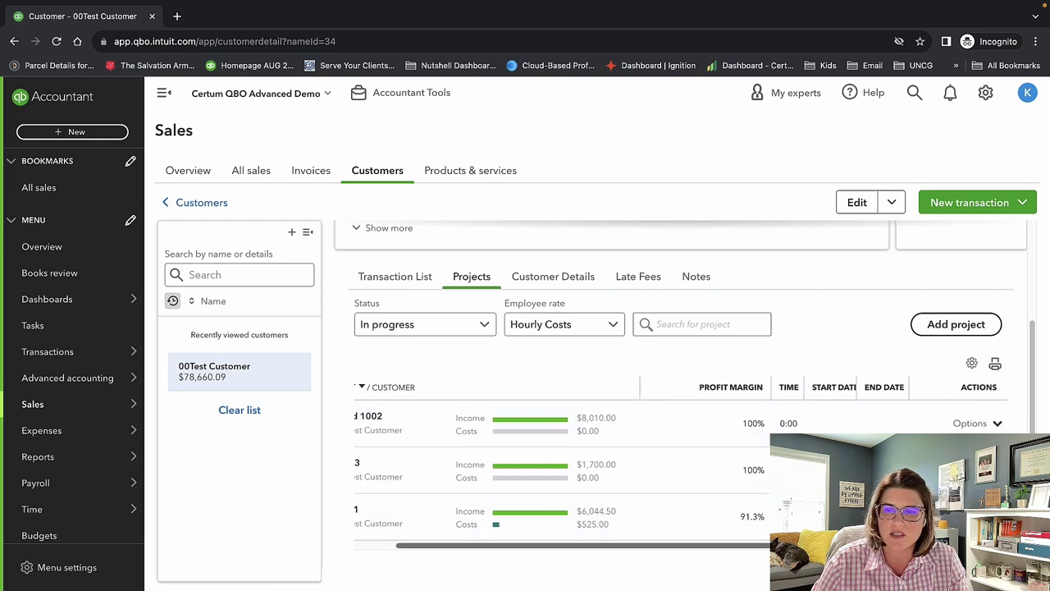
click(591, 328)
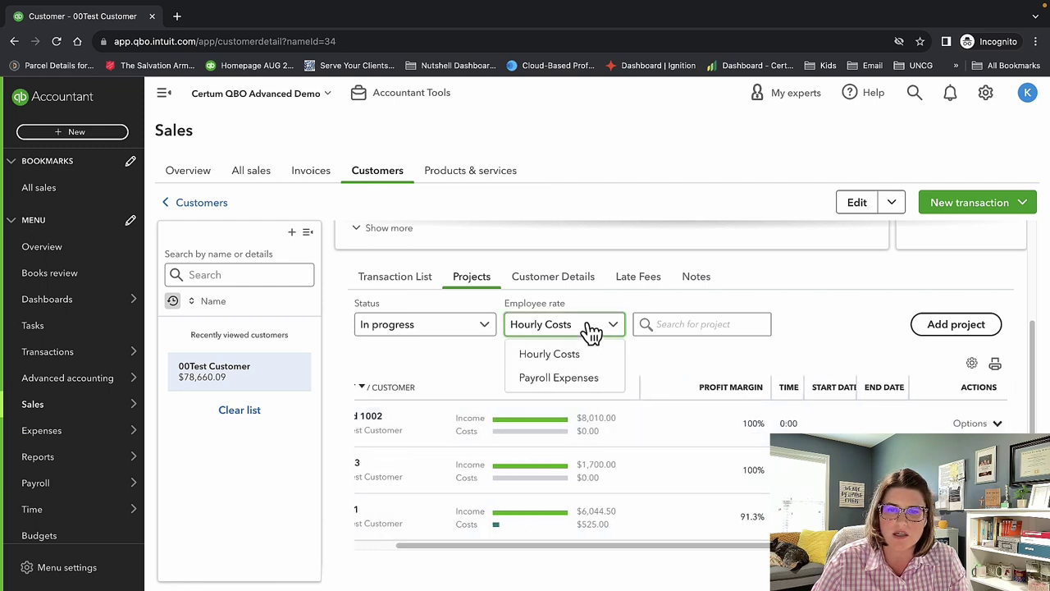
click(586, 328)
Review the Customer Details and the Late Fees message about turning on late fees.
click(566, 283)
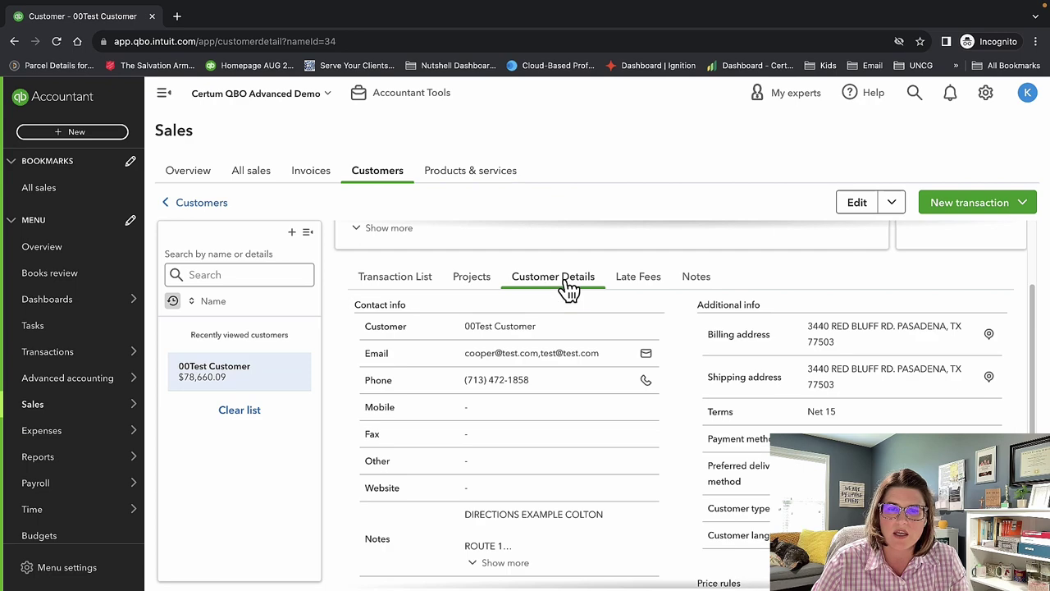
scroll(614, 451, down, 4)
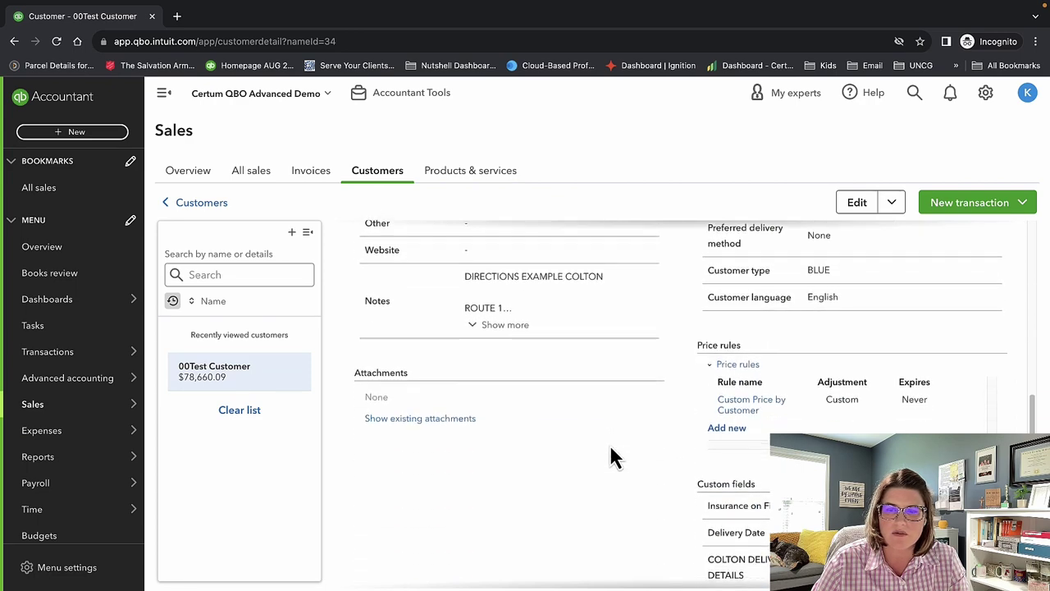
scroll(614, 455, up, 5)
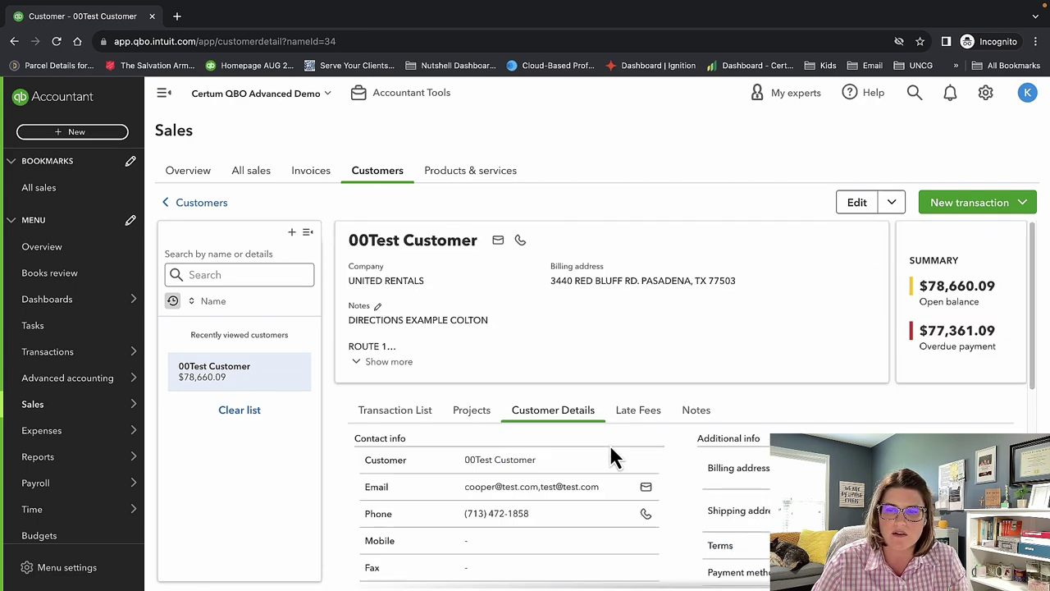
click(637, 414)
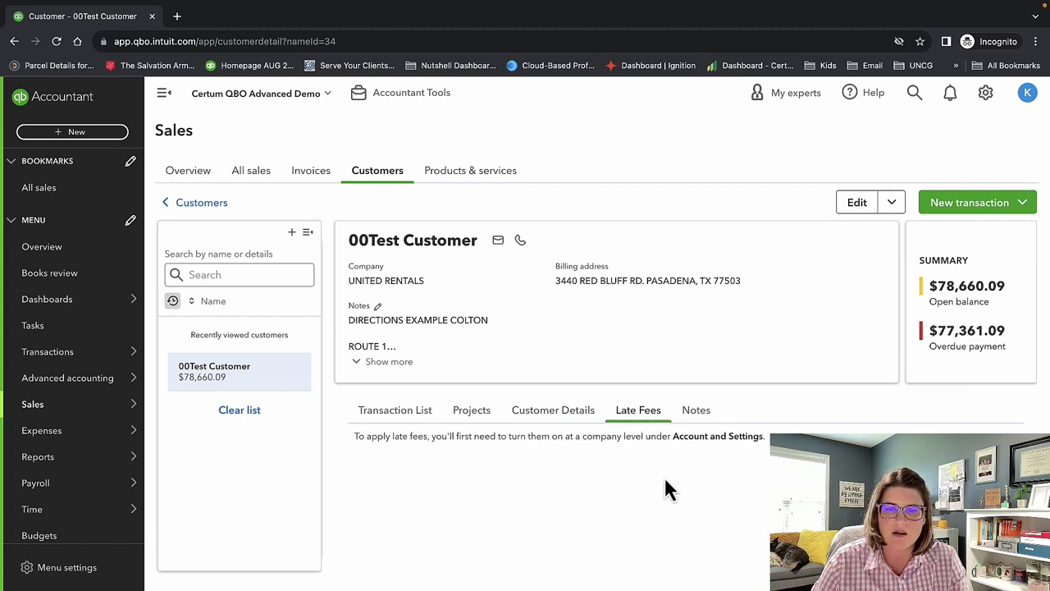
drag(388, 439, 754, 434)
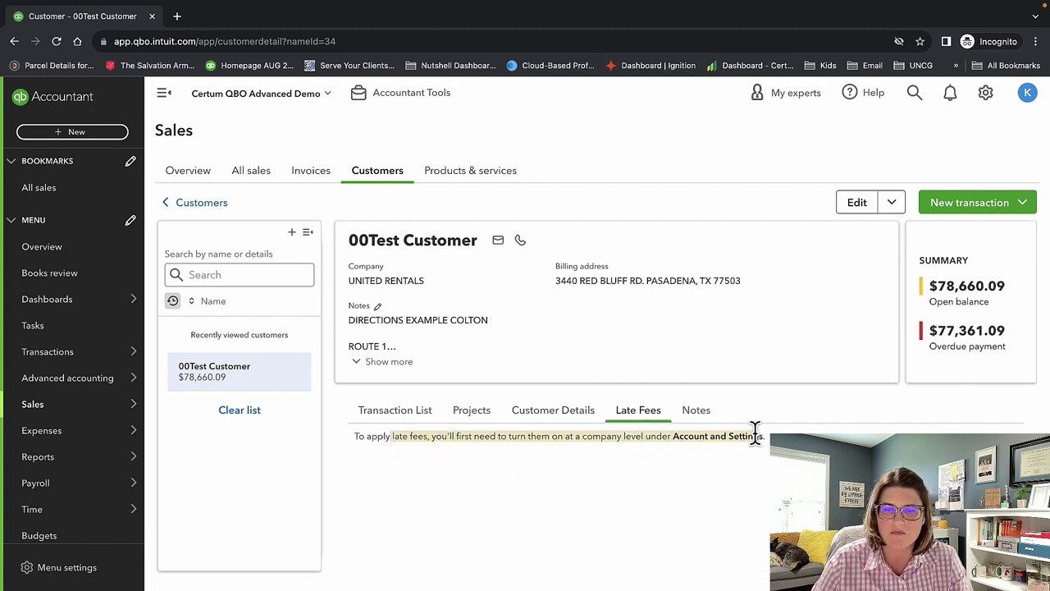
View the customer's notes and glance at the New transaction choices before dismissing them.
click(699, 412)
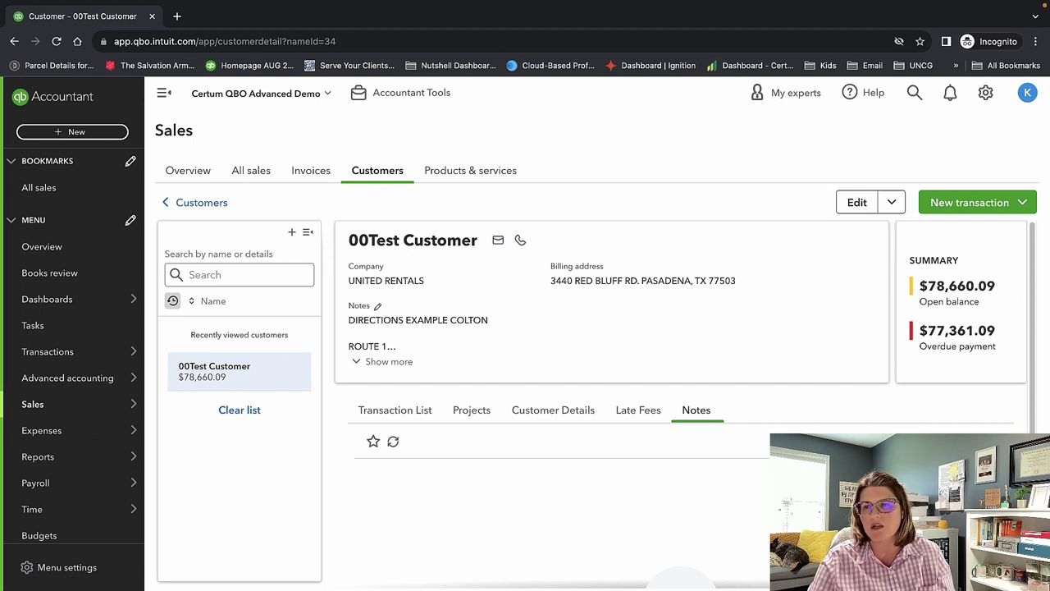
click(976, 202)
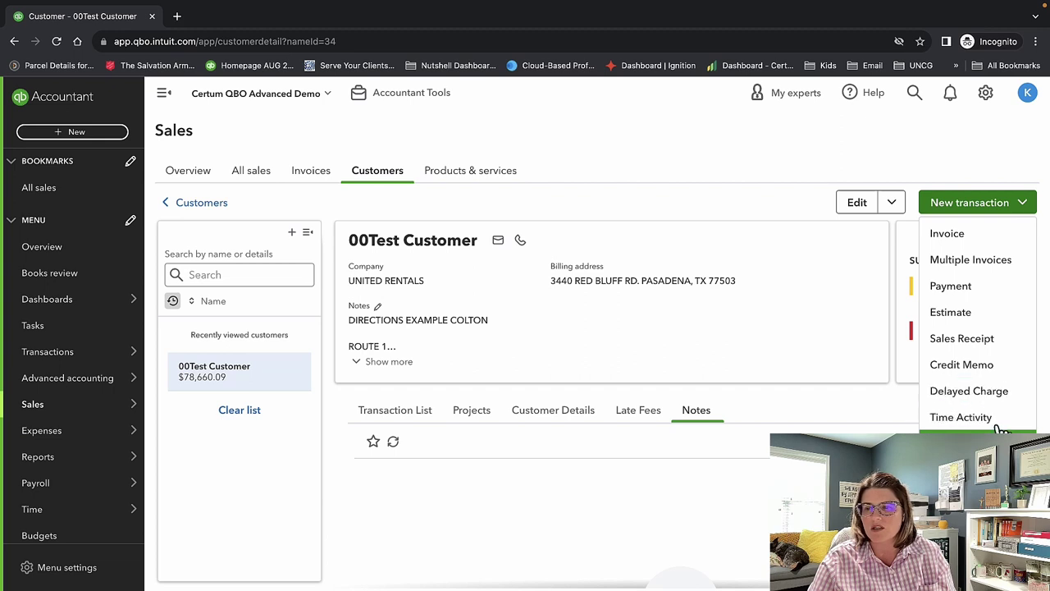
click(804, 418)
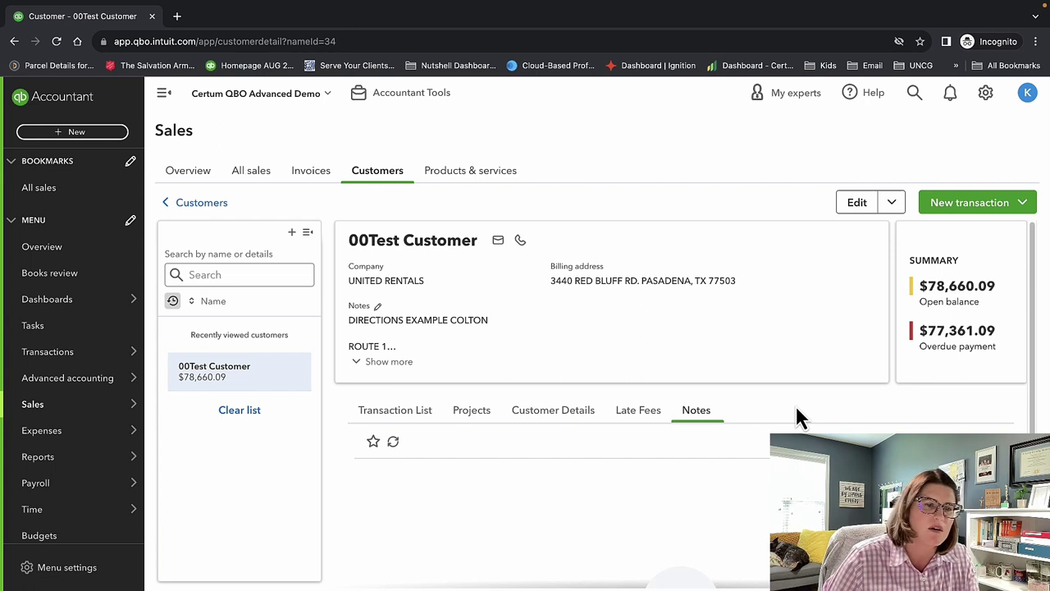
Go back to the Customers list and check 00Test Customer's Action menu without choosing anything.
click(197, 203)
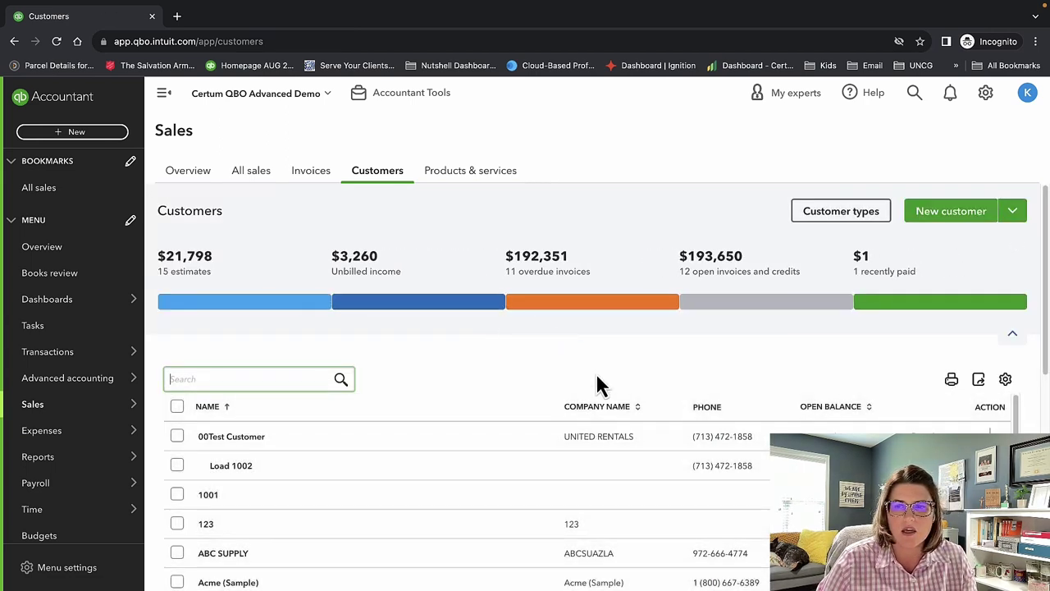
scroll(615, 389, down, 1)
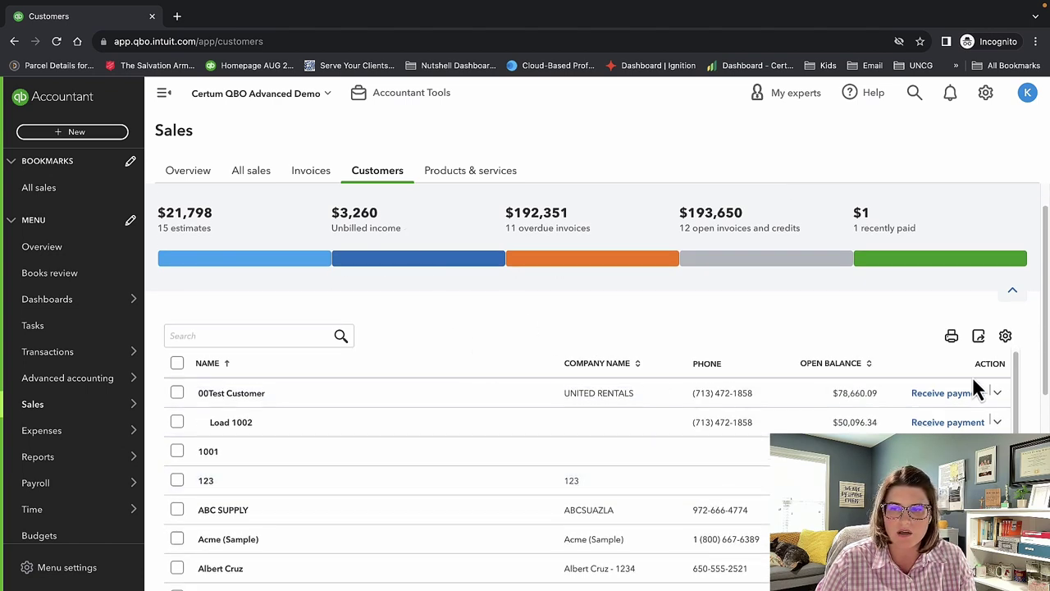
click(999, 396)
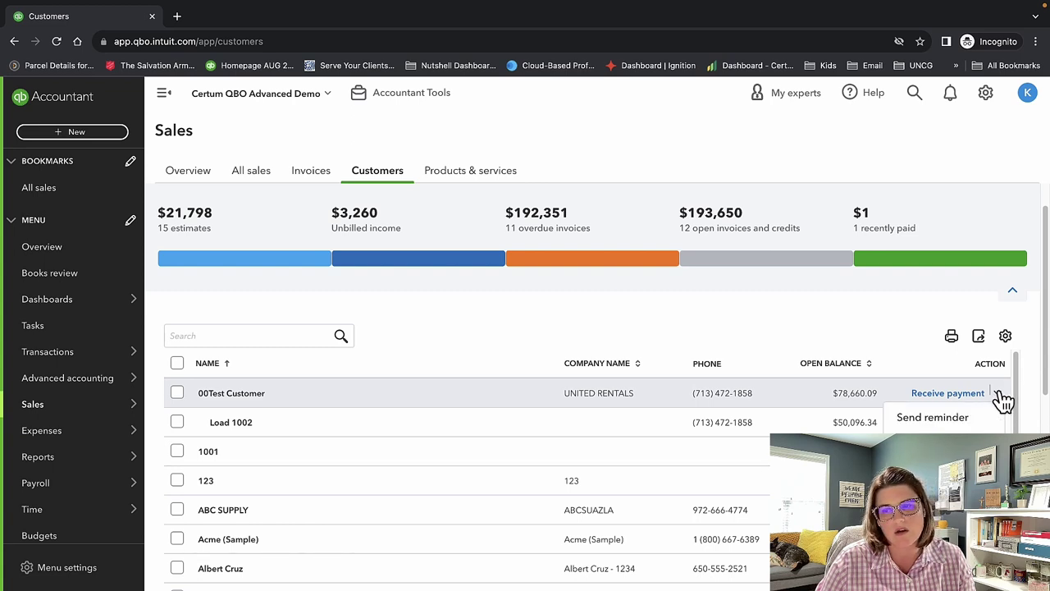
click(868, 305)
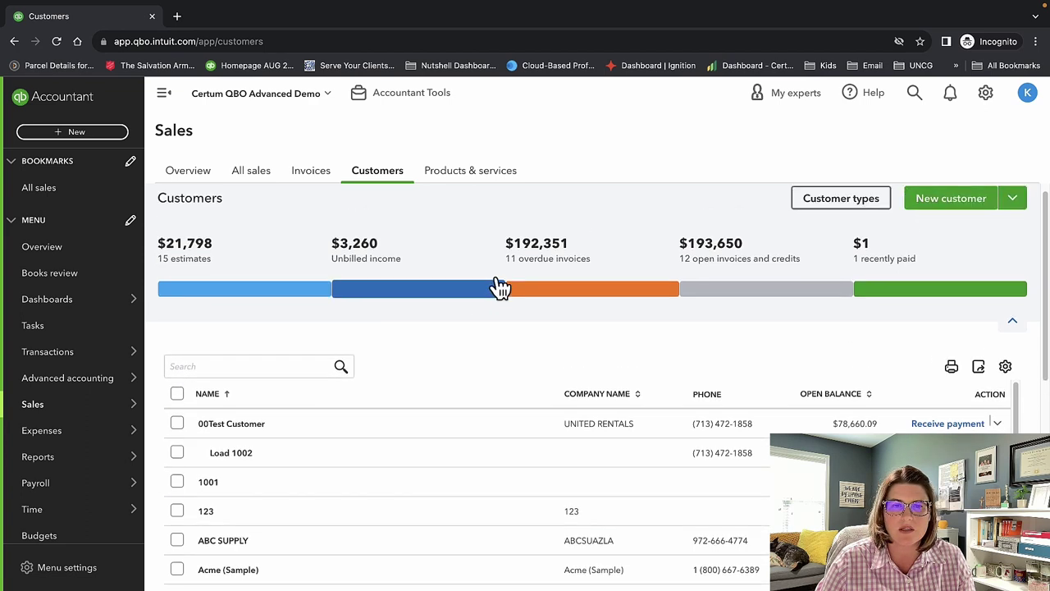
Search Products & services for 'rev' and open the Revenue Recognition Test item.
click(475, 174)
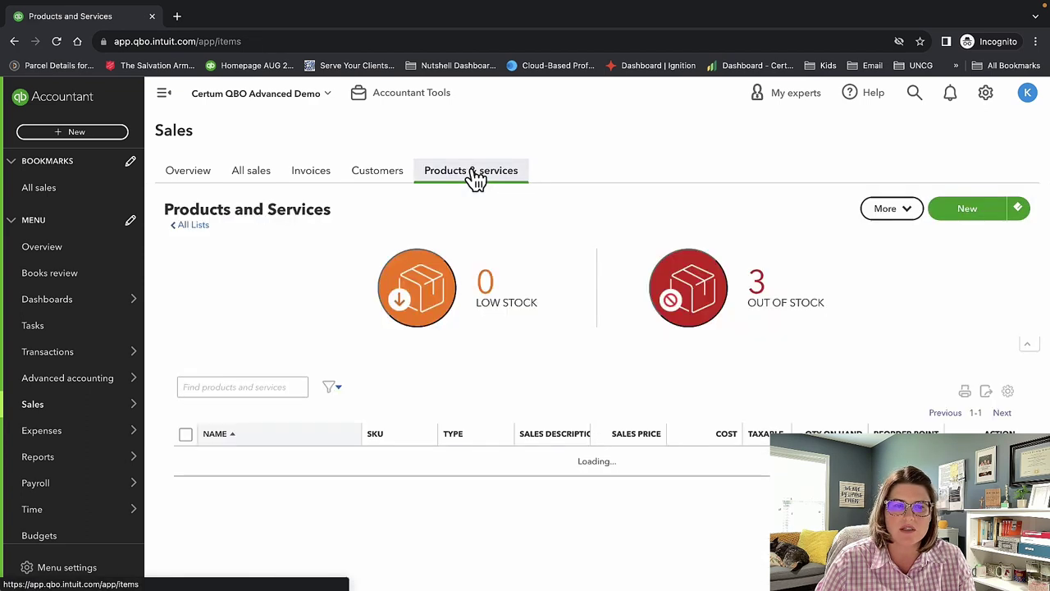
scroll(595, 393, down, 5)
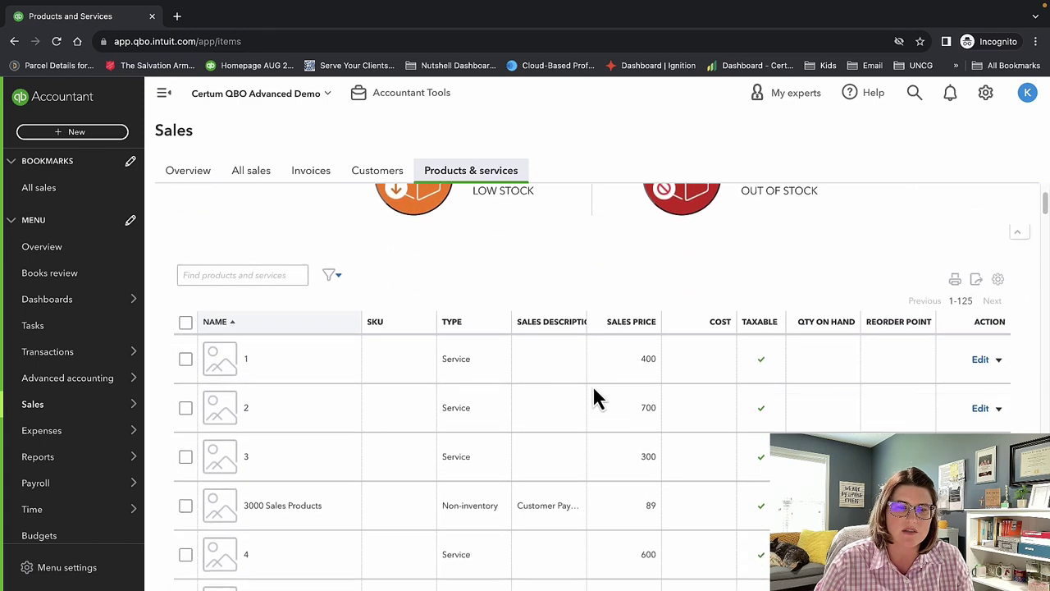
scroll(594, 389, up, 5)
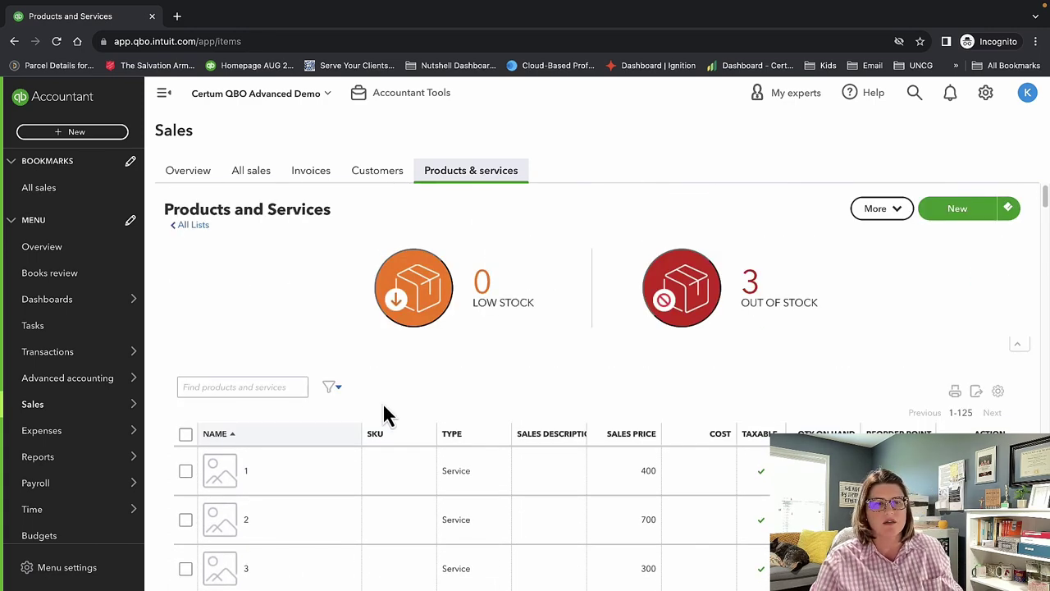
click(267, 378)
text(r)
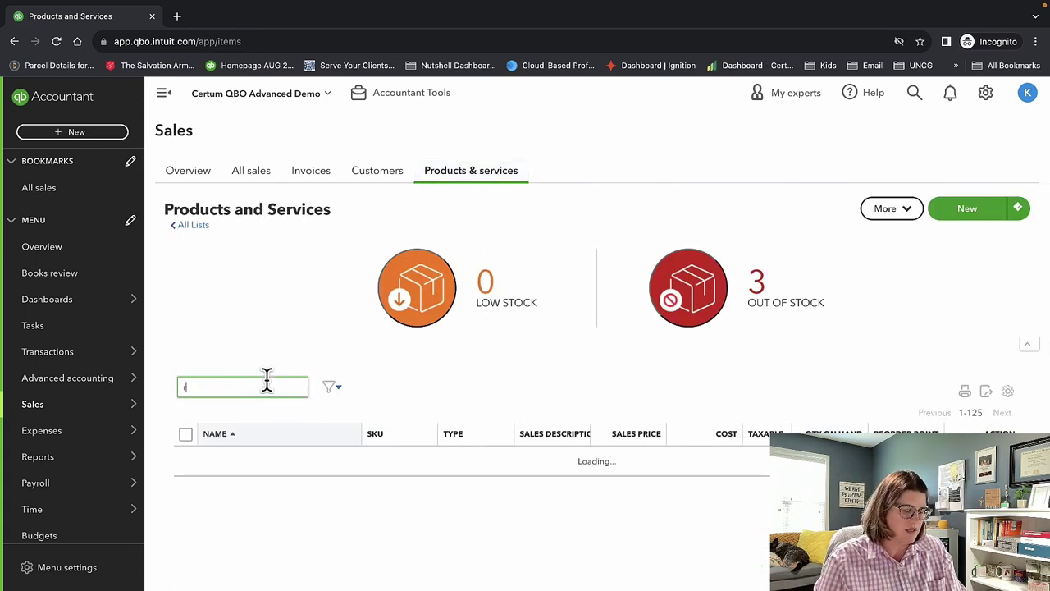
text(ev)
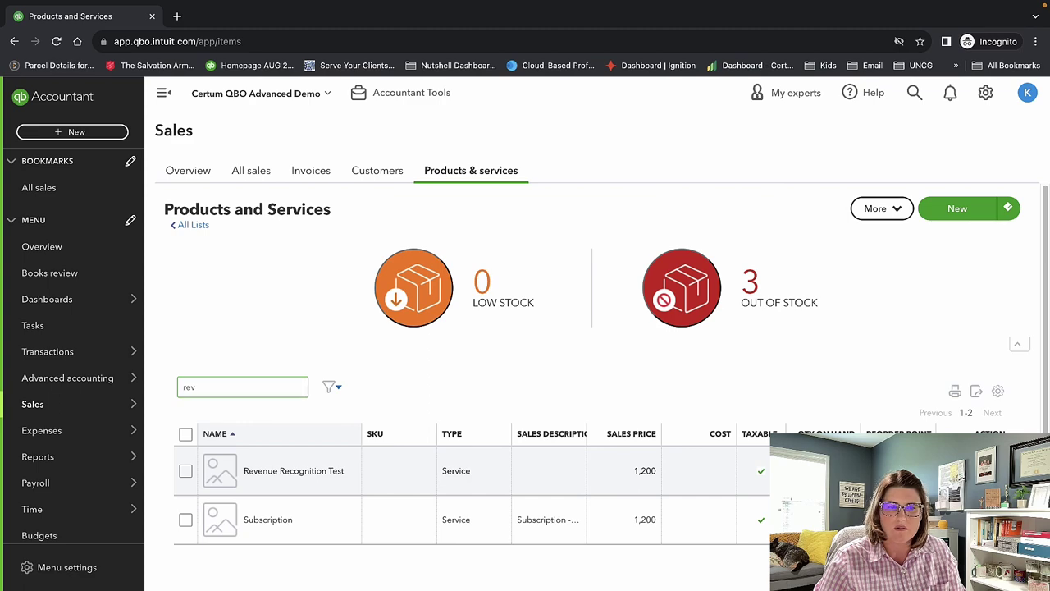
click(812, 470)
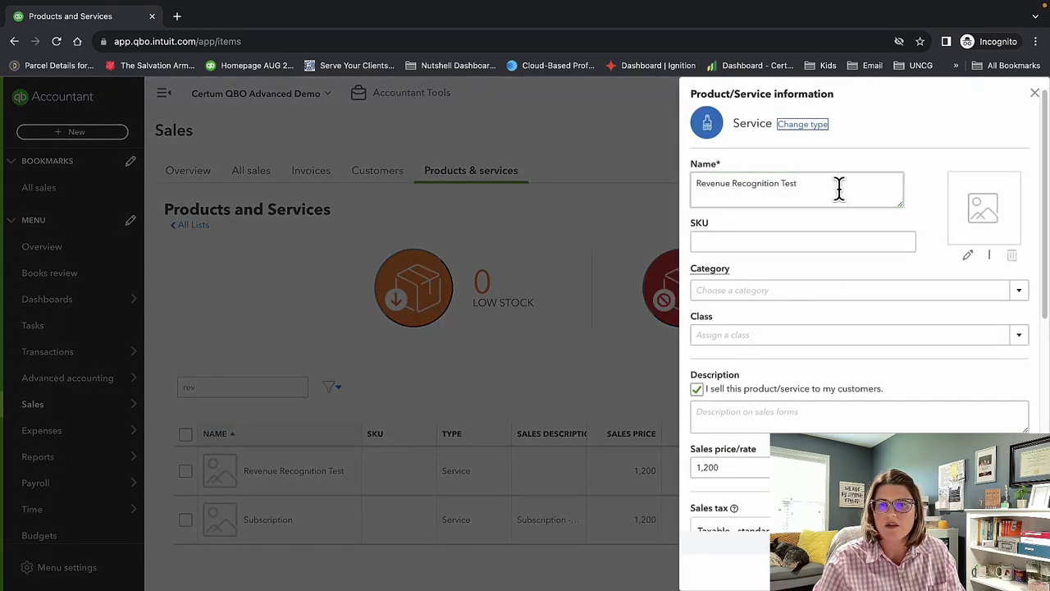
Highlight the Revenue Recognition Test item name and its Service type.
drag(837, 188, 663, 187)
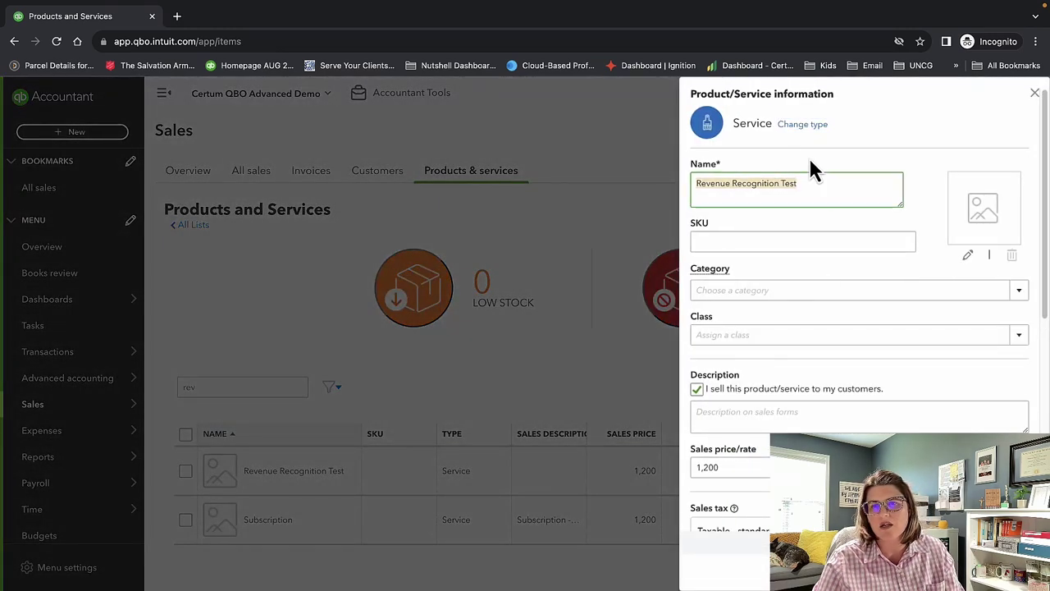
drag(771, 124, 731, 123)
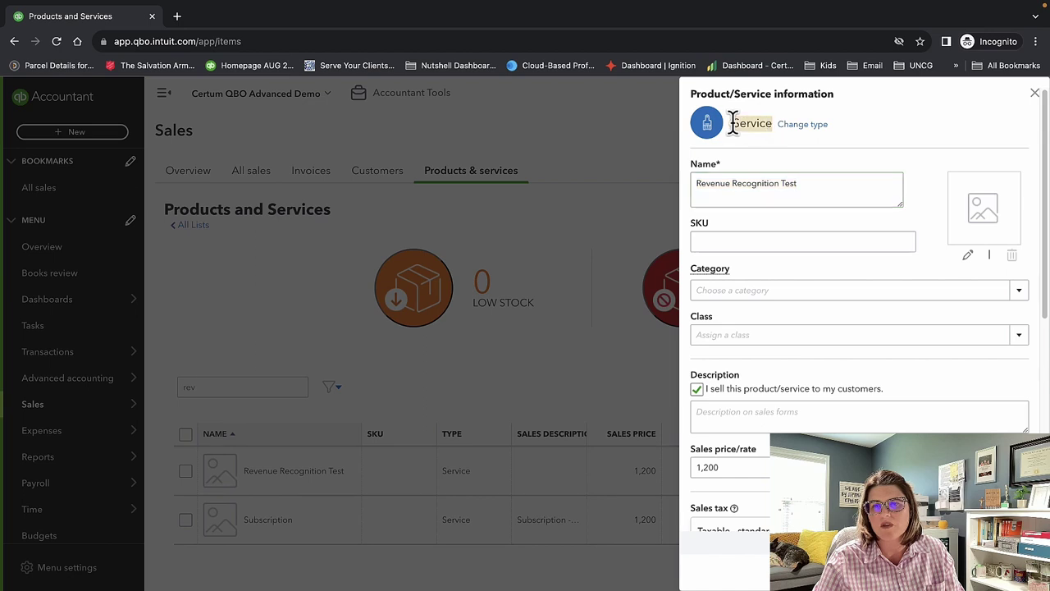
triple_click(824, 188)
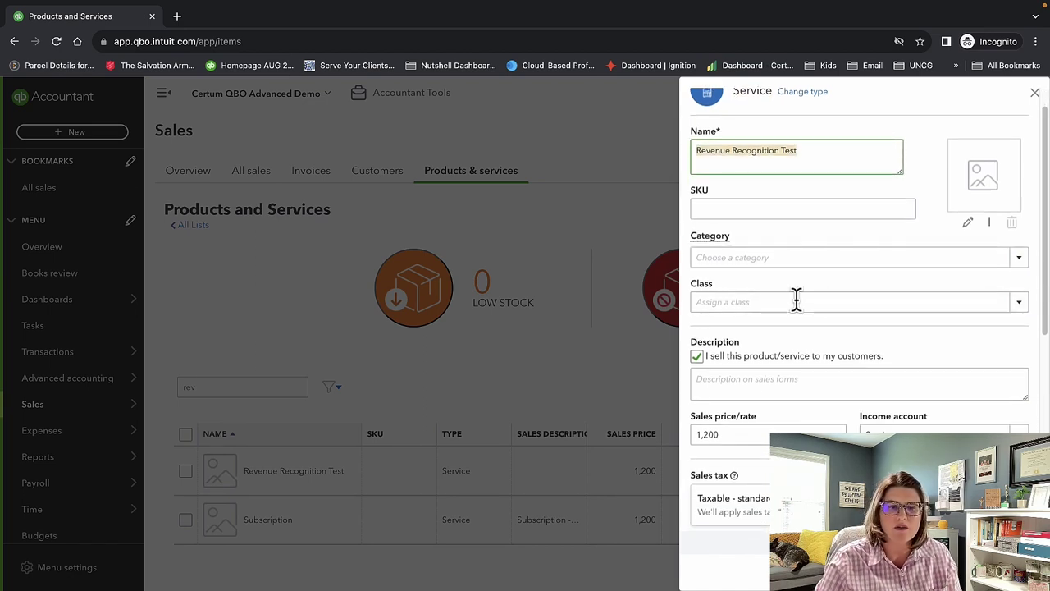
scroll(878, 369, down, 5)
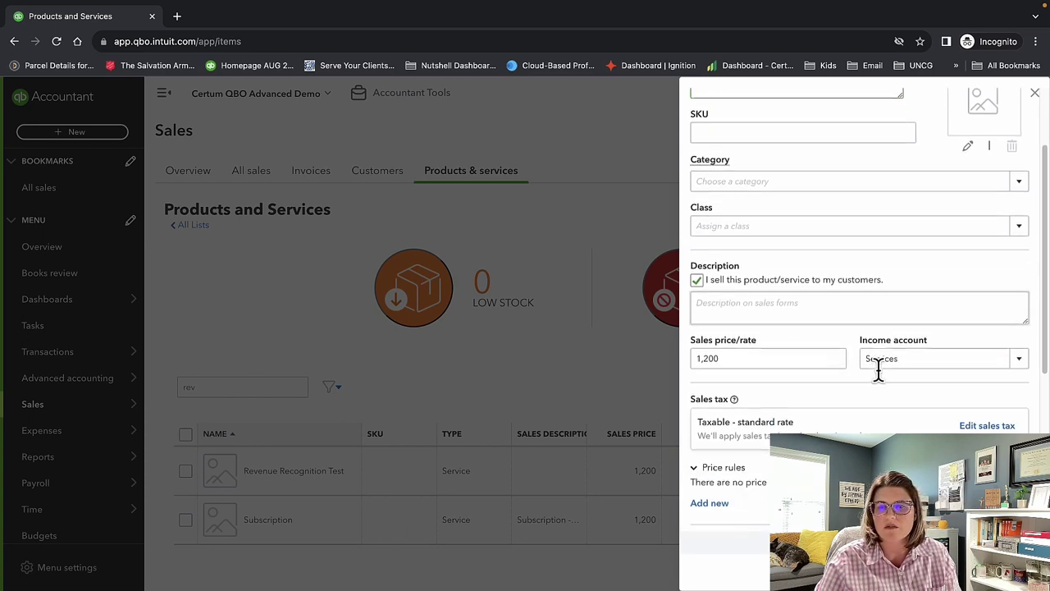
scroll(879, 370, down, 3)
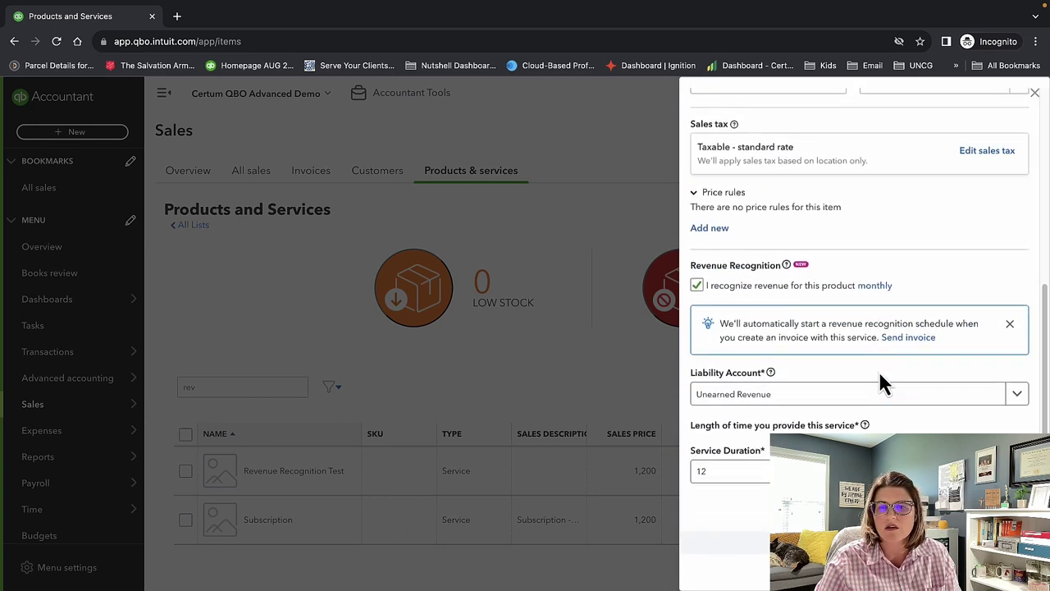
scroll(820, 378, up, 10)
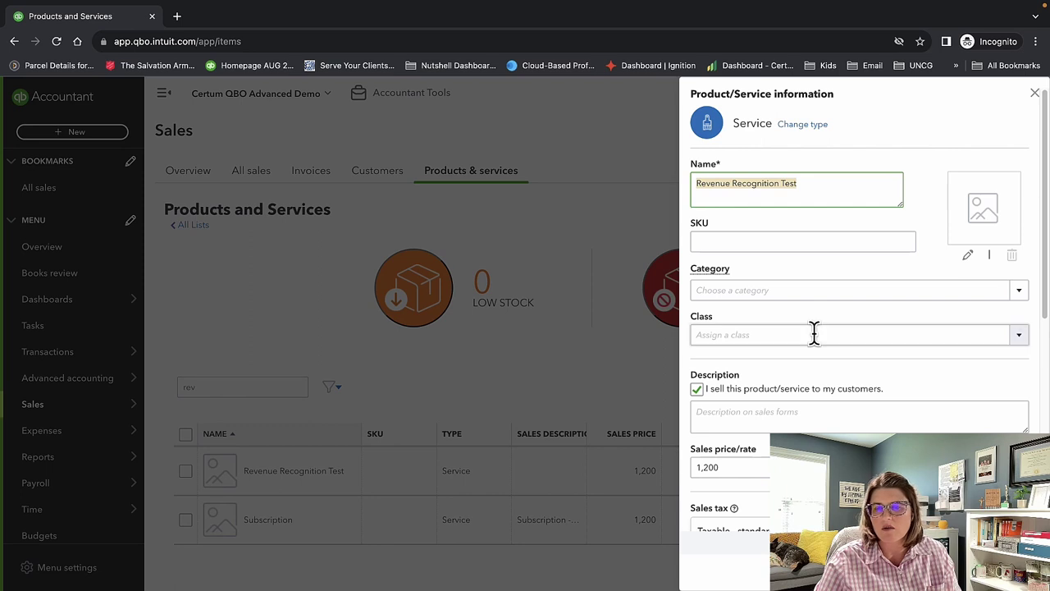
Review the sales description and monthly recognition settings, then start a new price rule.
click(793, 413)
scroll(861, 407, down, 1)
scroll(866, 405, down, 3)
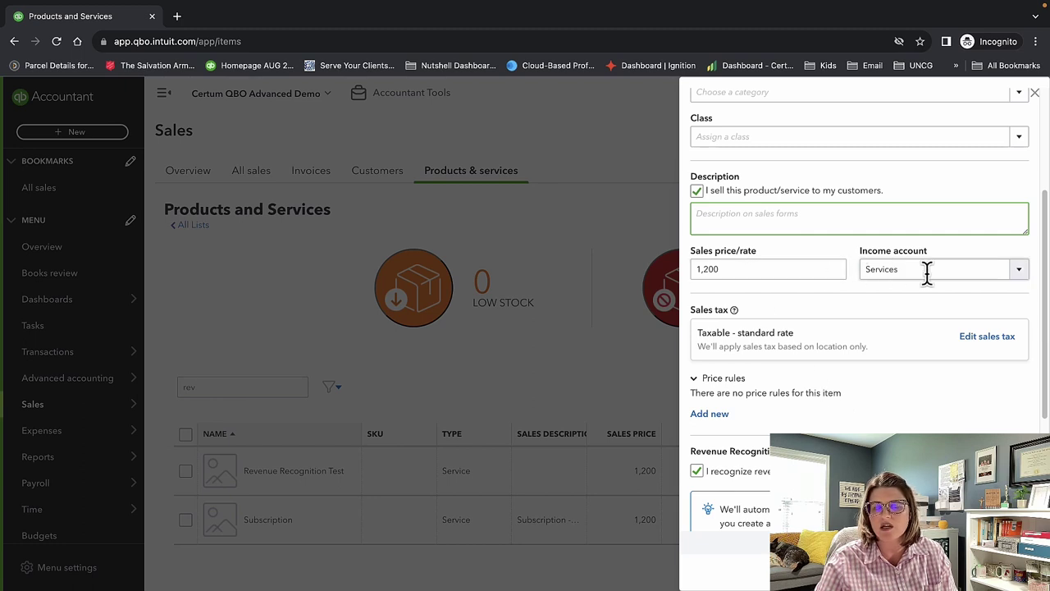
scroll(926, 273, down, 1)
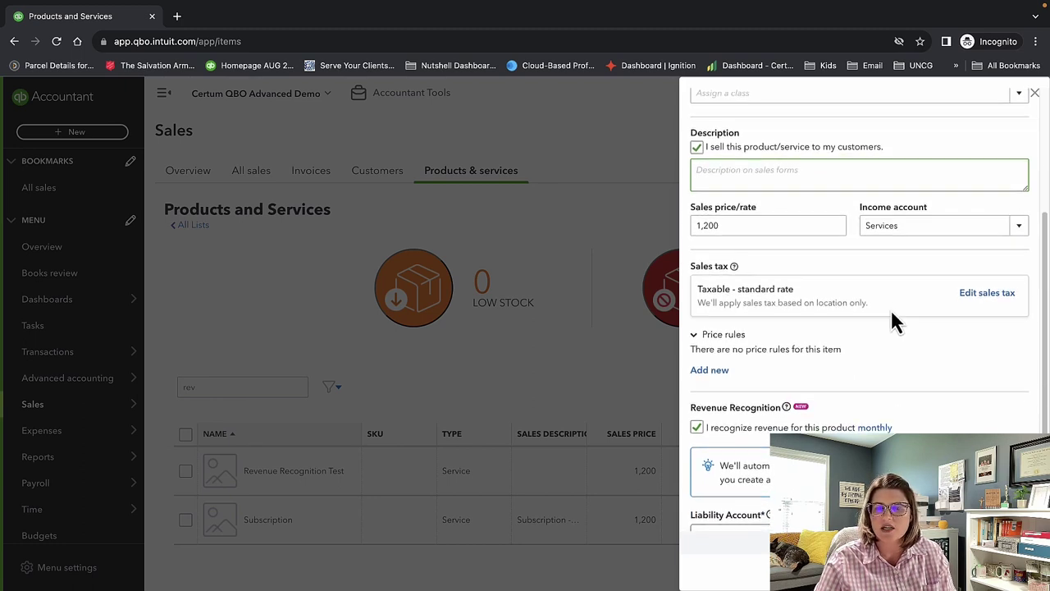
scroll(895, 320, down, 1)
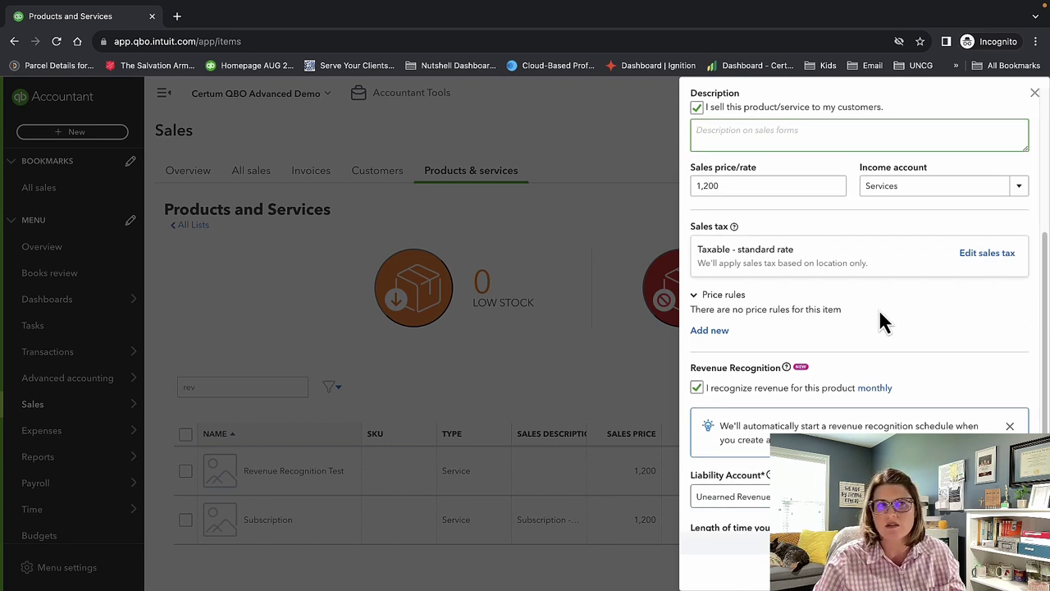
click(720, 332)
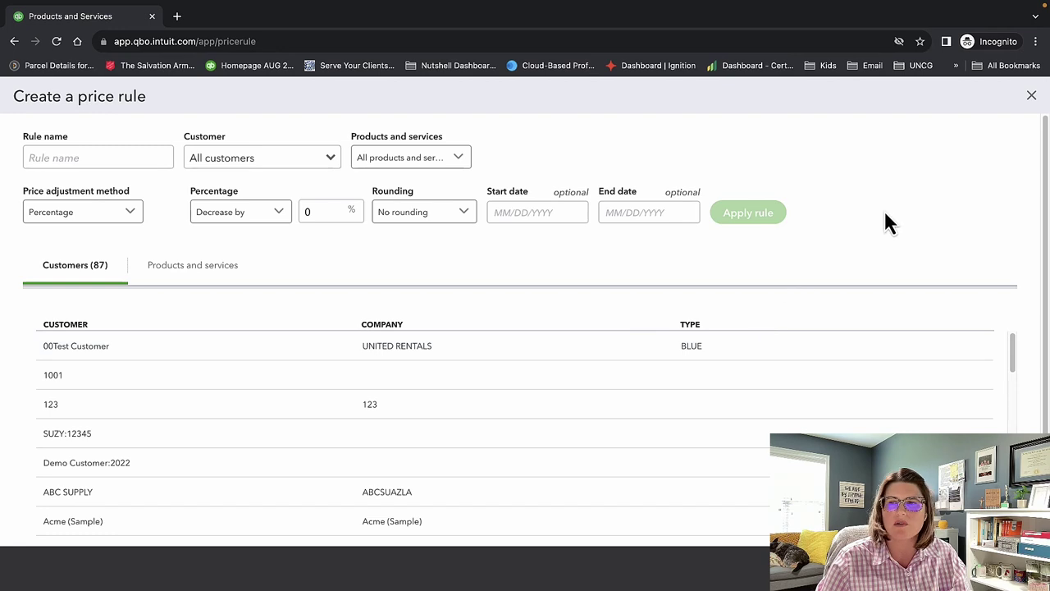
Discard the price rule form and return to Products & services via the Sales overview.
click(1032, 96)
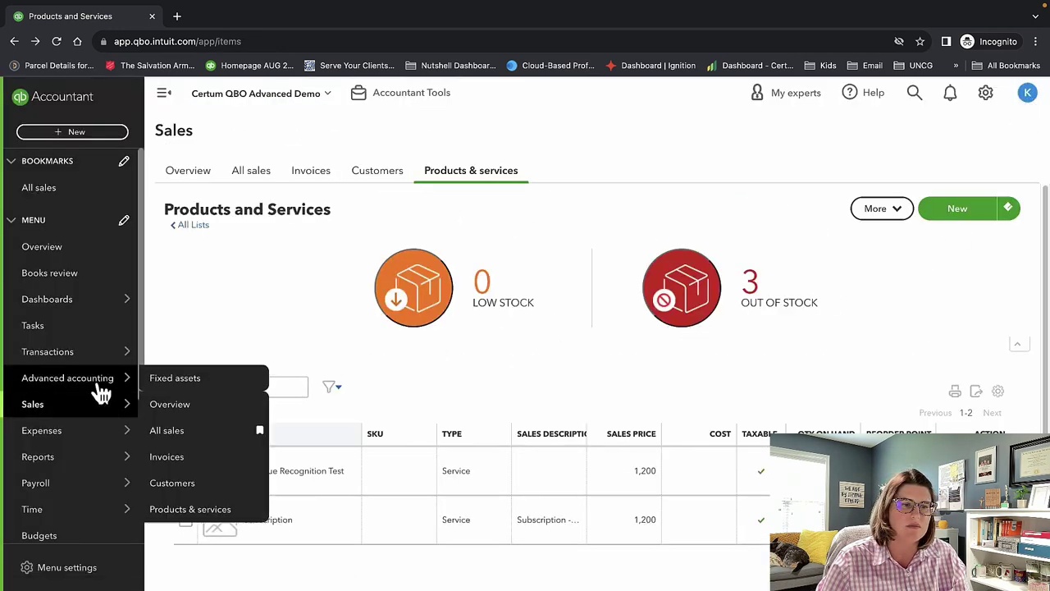
mouse_move(134, 403)
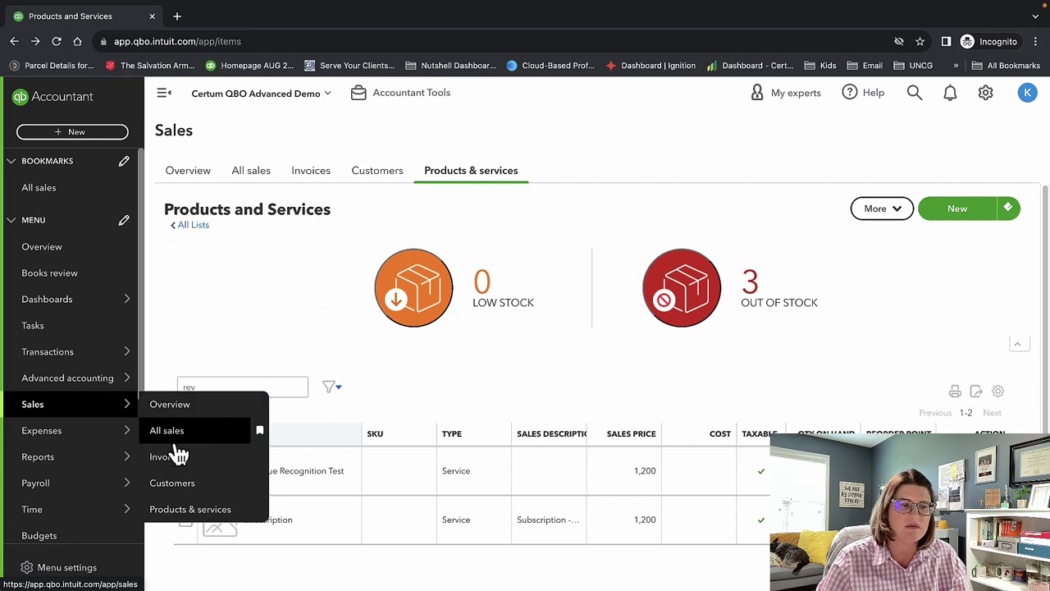
click(172, 407)
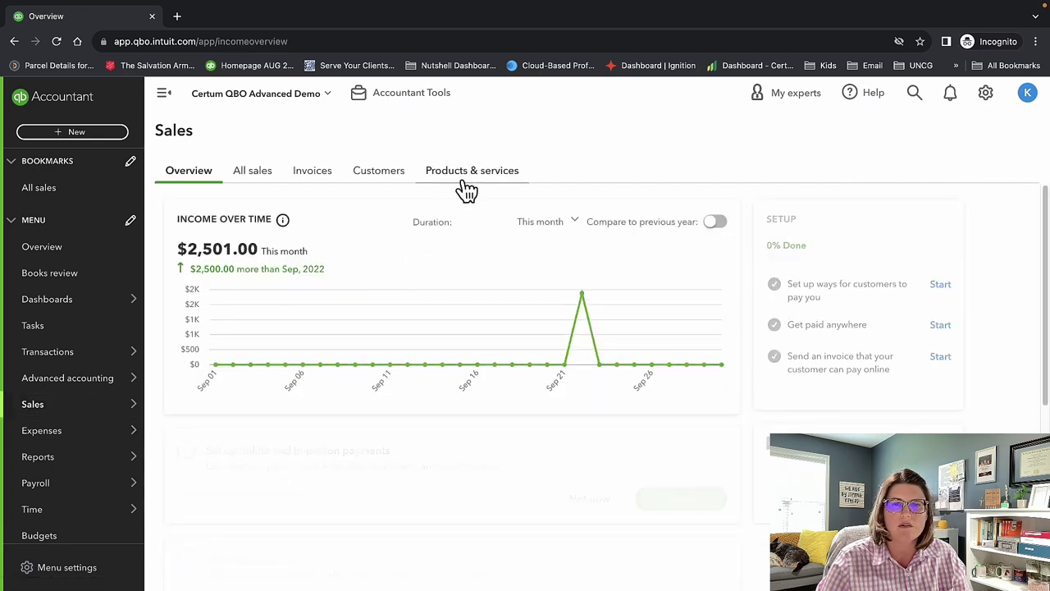
click(470, 174)
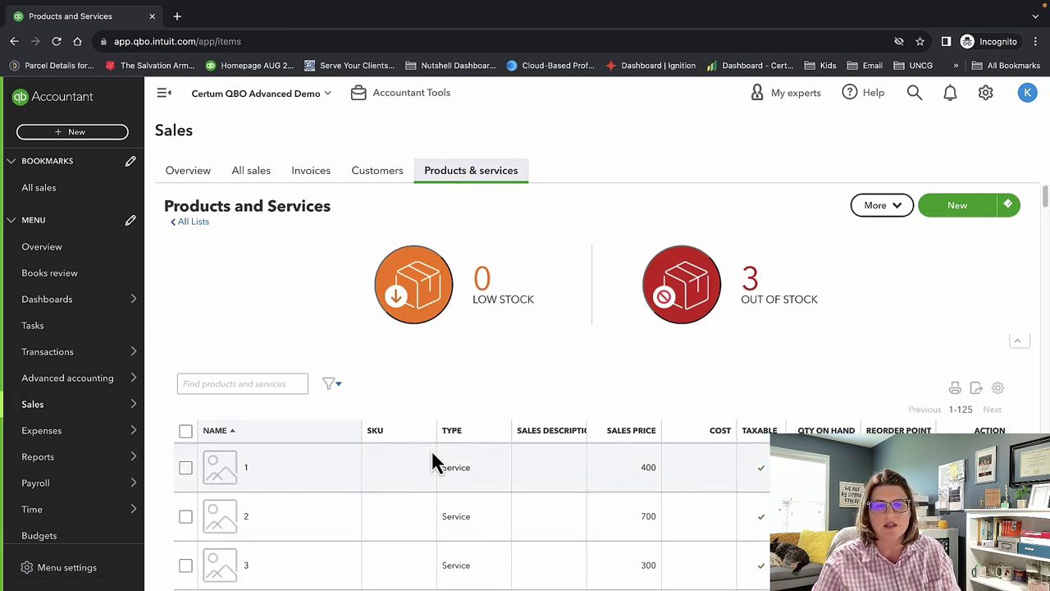
Search for 'rev' and reopen Revenue Recognition Test at its Revenue Recognition section.
scroll(433, 460, down, 2)
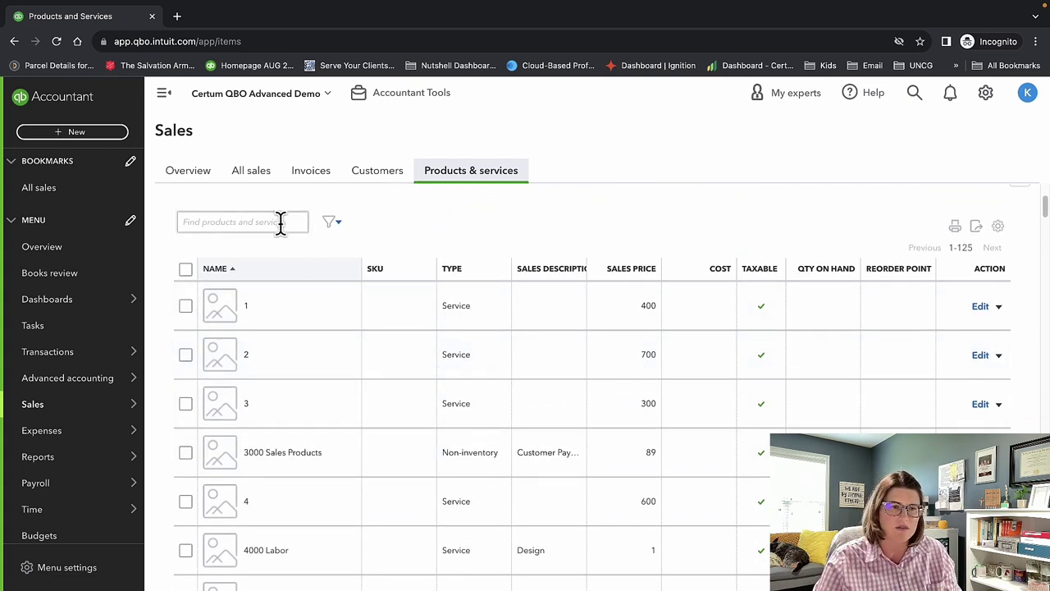
click(279, 222)
text(rev)
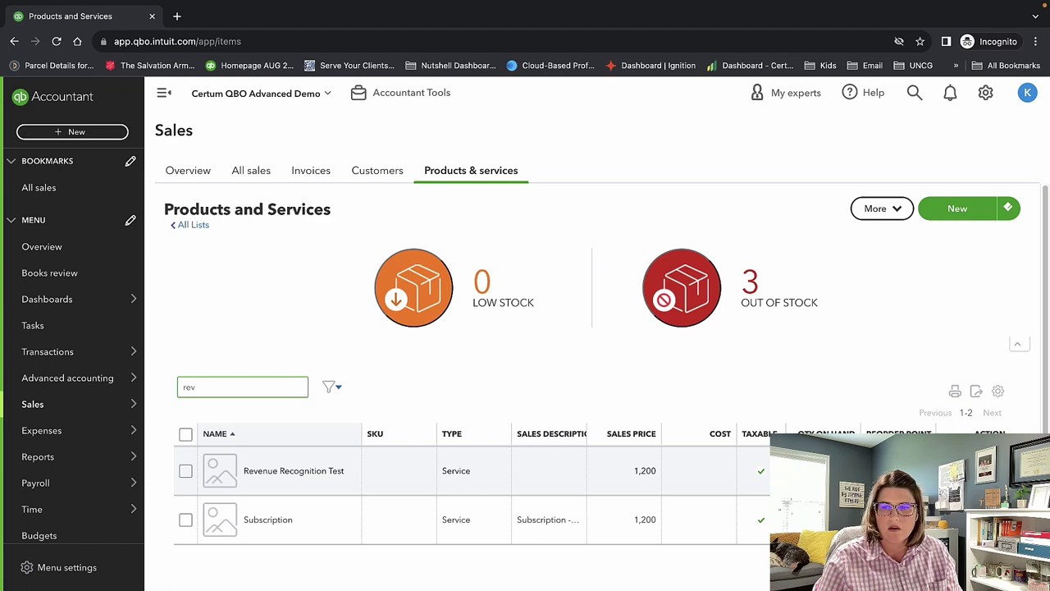
click(713, 490)
scroll(860, 320, down, 5)
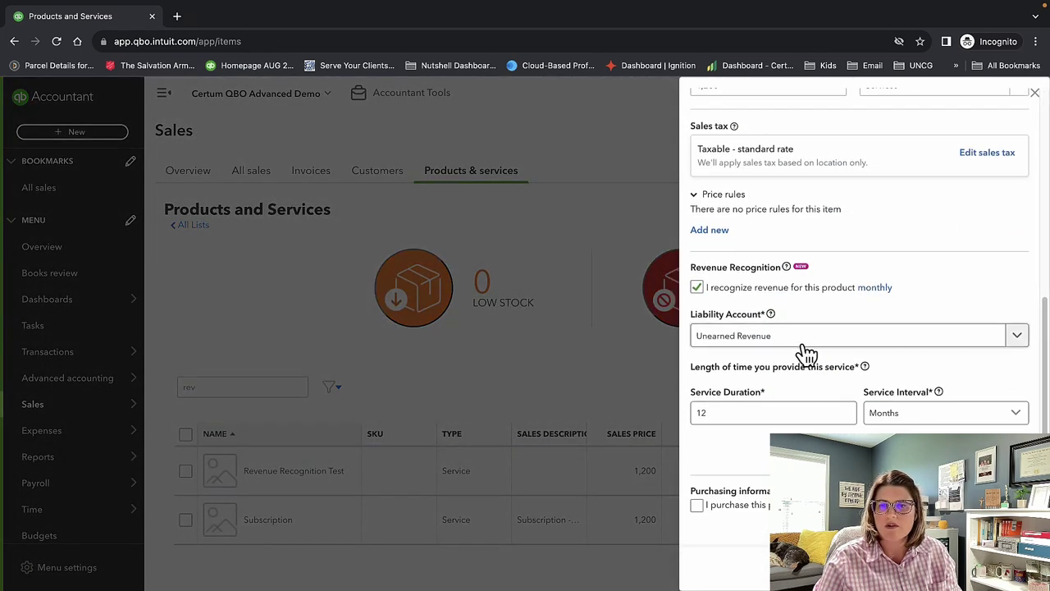
Turn on monthly revenue recognition with a 12-month service duration and save the item.
click(697, 288)
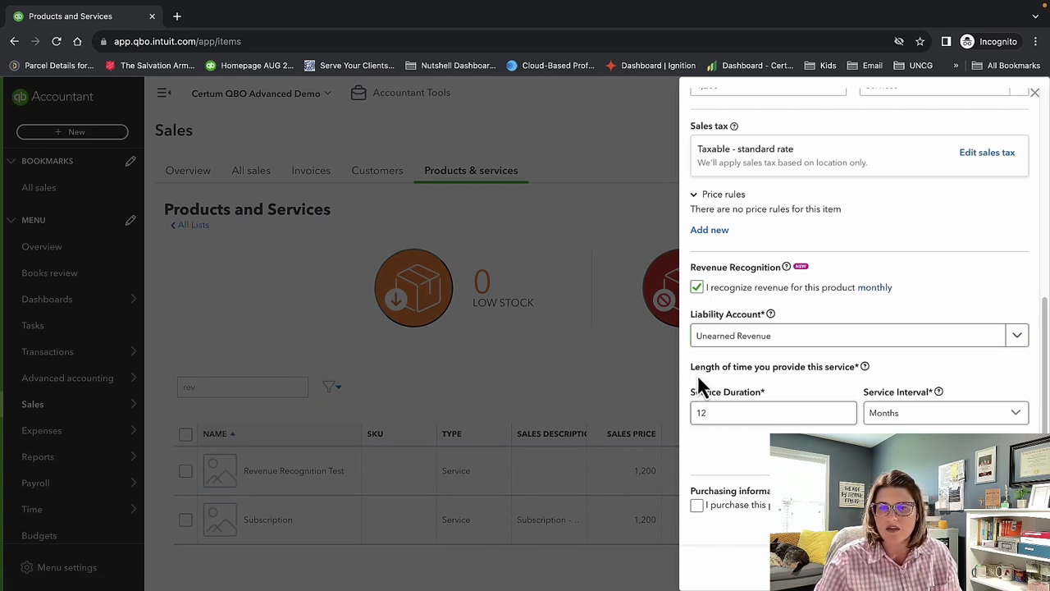
click(763, 413)
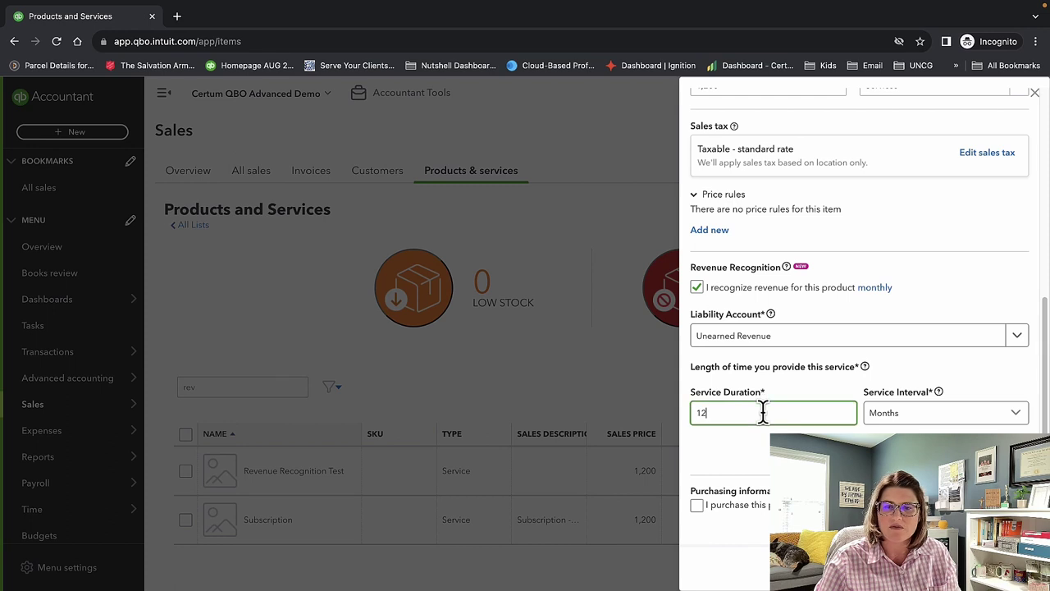
drag(763, 413, 696, 407)
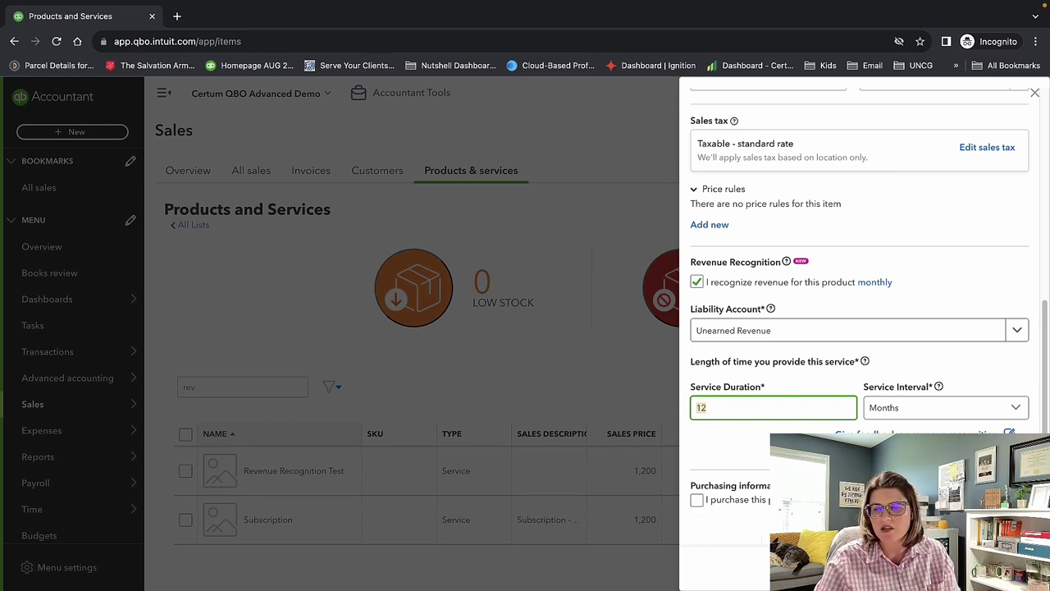
click(980, 566)
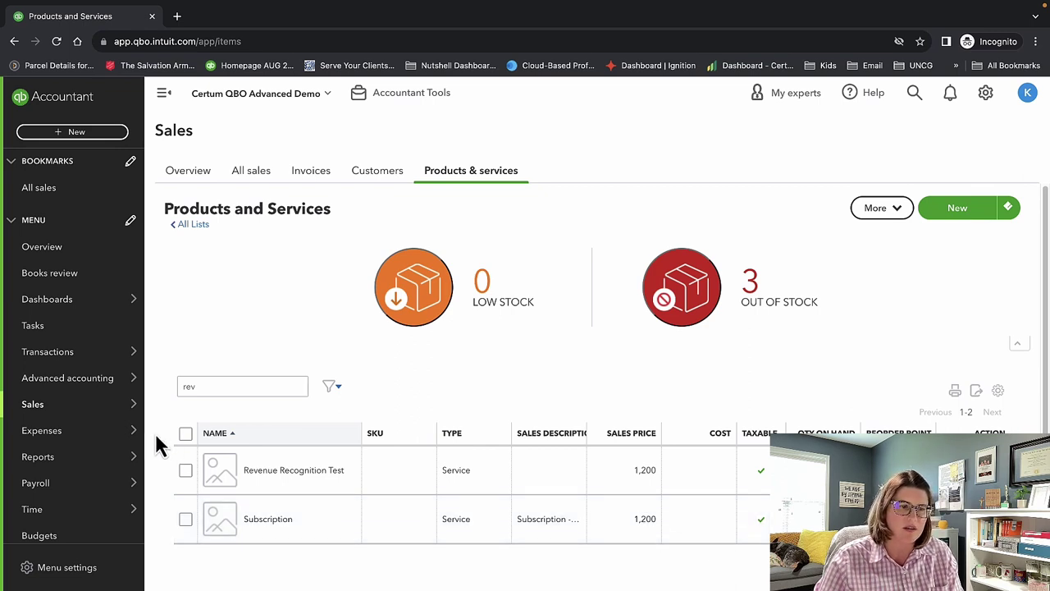
Start a new item to see the Inventory, Non-inventory, Service and Bundle type choices.
mouse_move(101, 405)
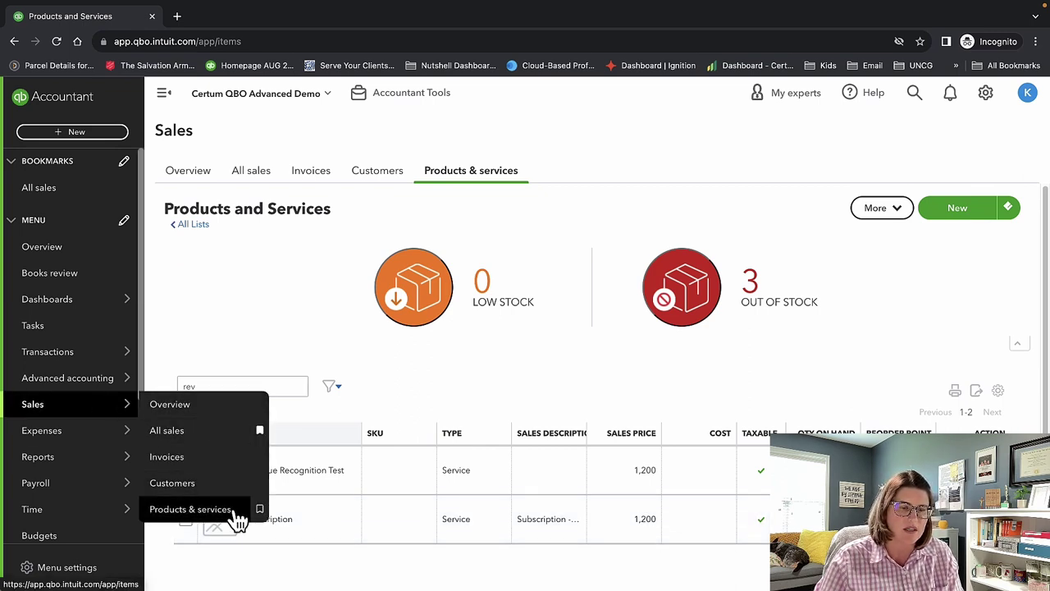
mouse_move(85, 436)
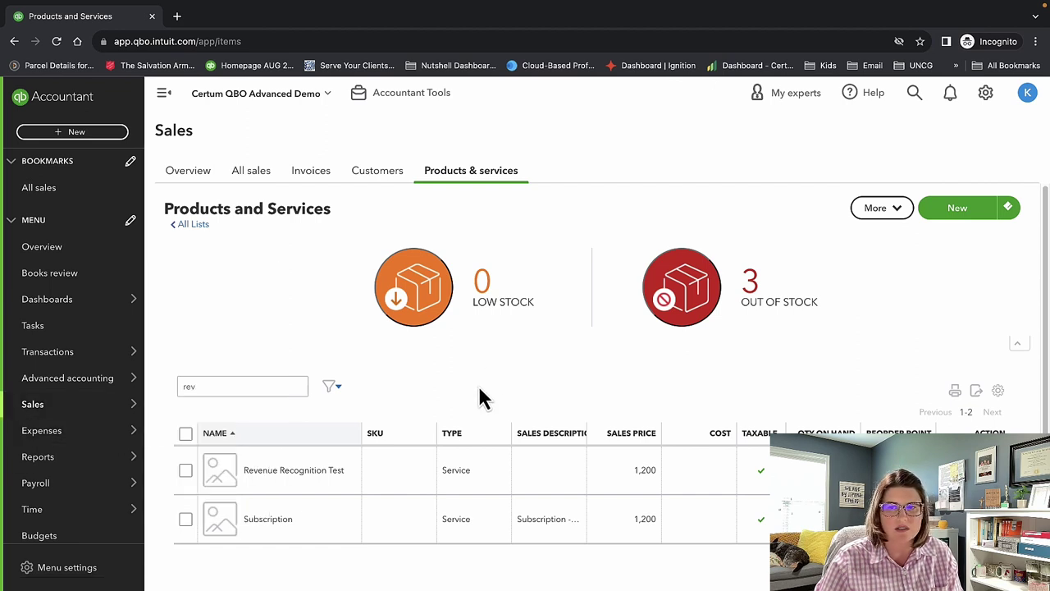
click(973, 208)
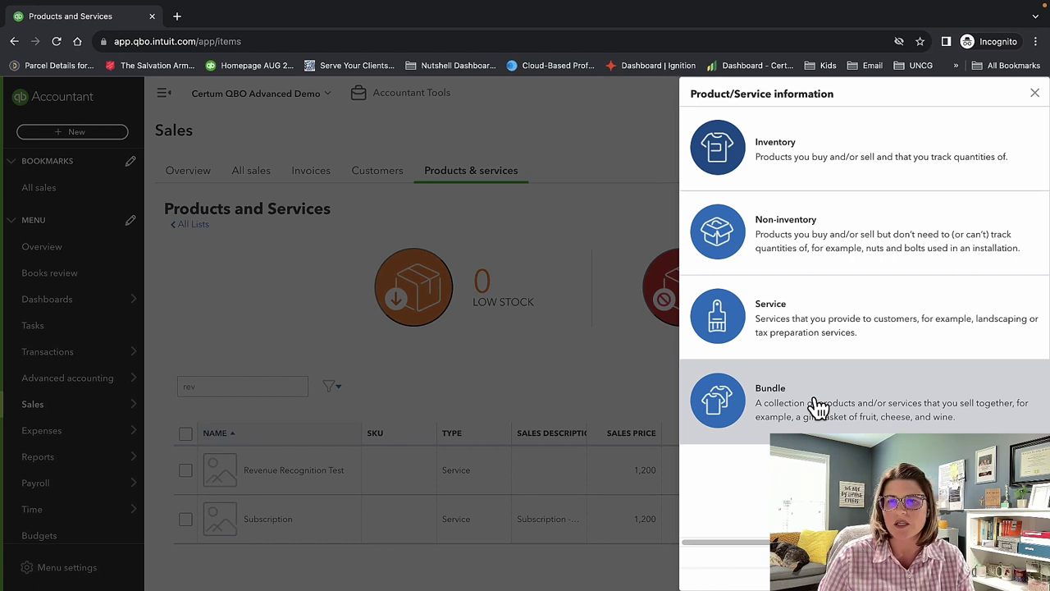
Open a blank Inventory item form and inspect its quantity-on-hand and Preferred Vendor fields, leaving them empty.
click(812, 154)
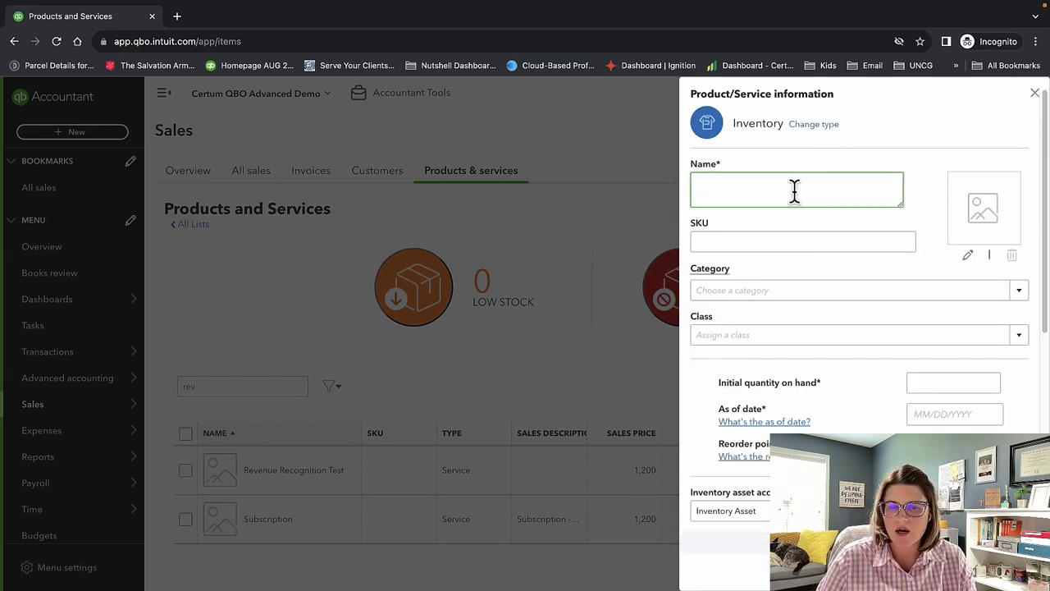
scroll(866, 394, down, 2)
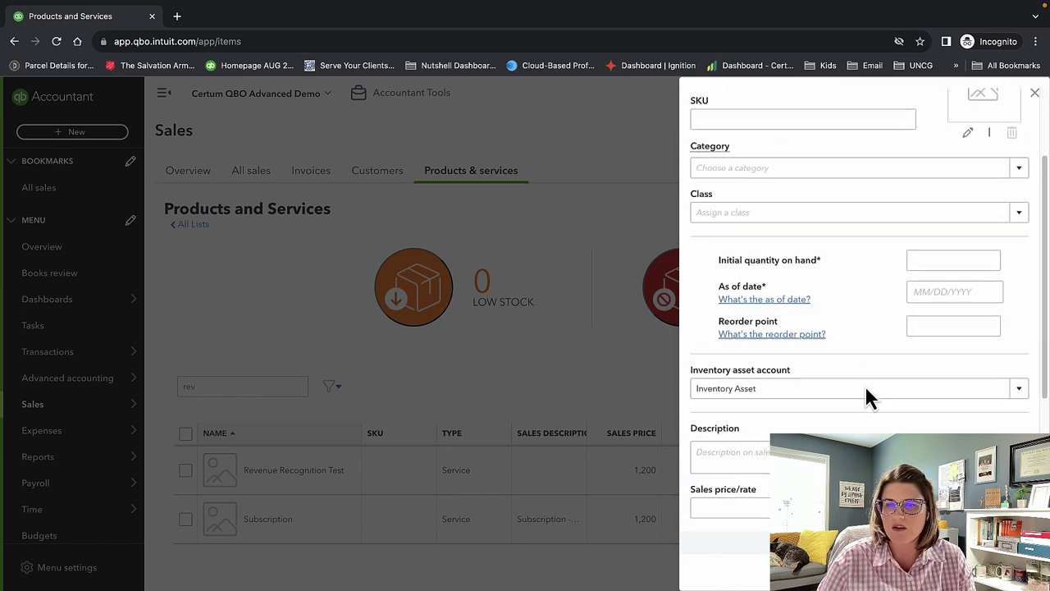
click(931, 257)
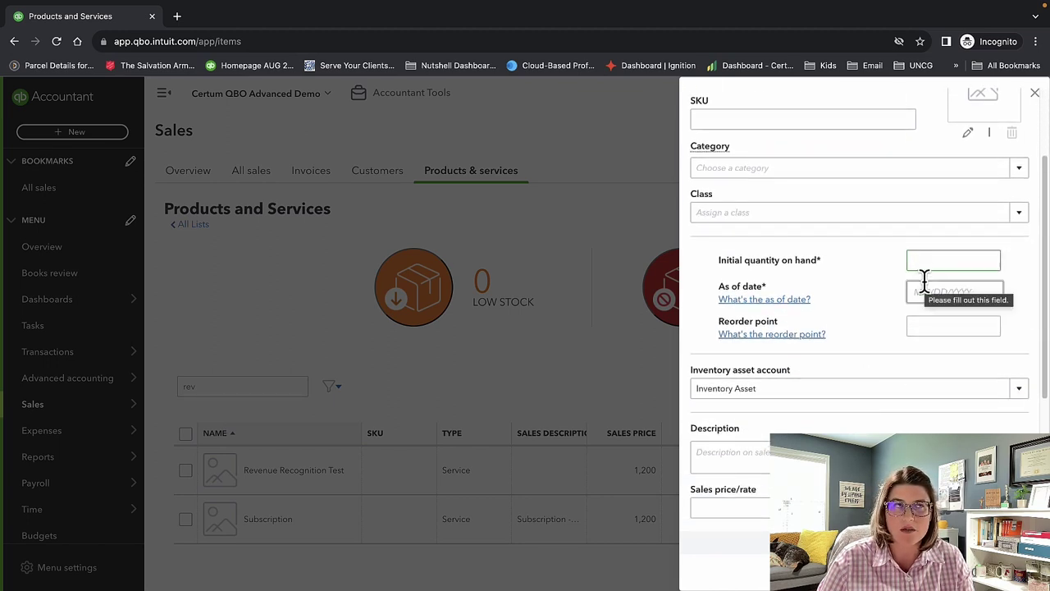
click(849, 285)
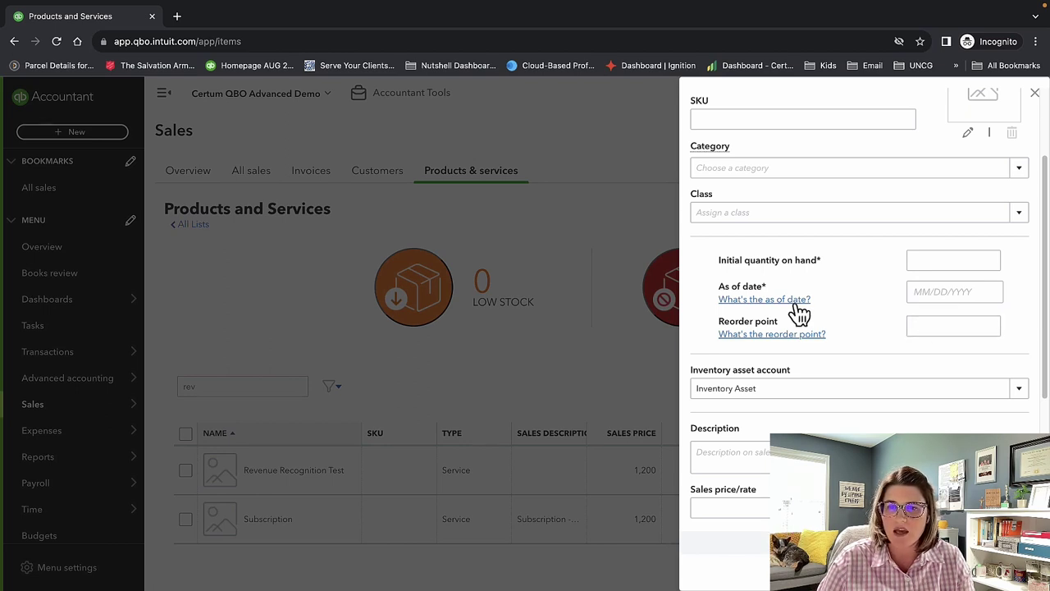
scroll(930, 328, down, 3)
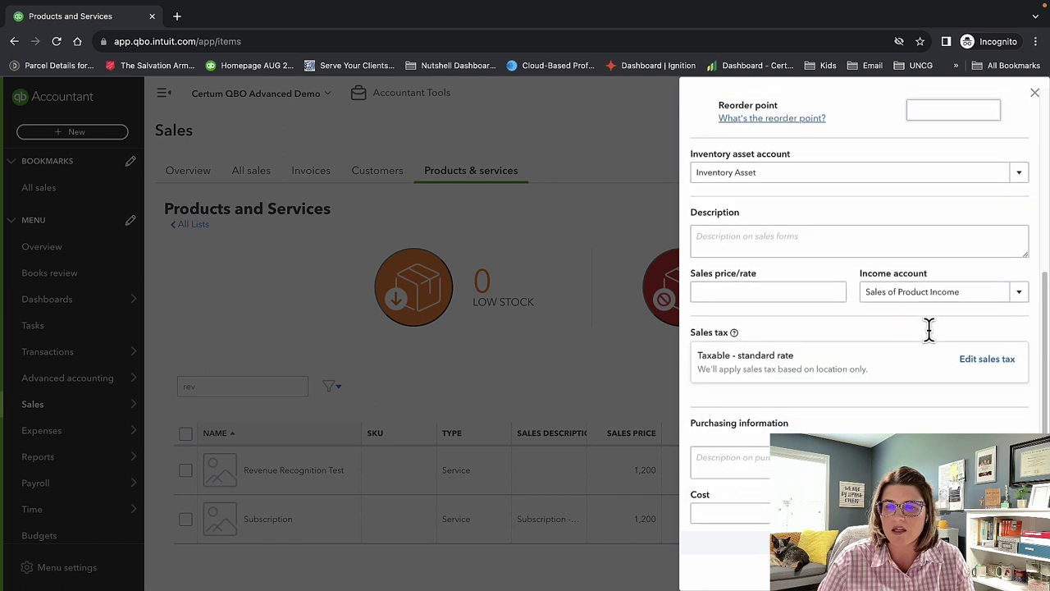
scroll(897, 384, up, 5)
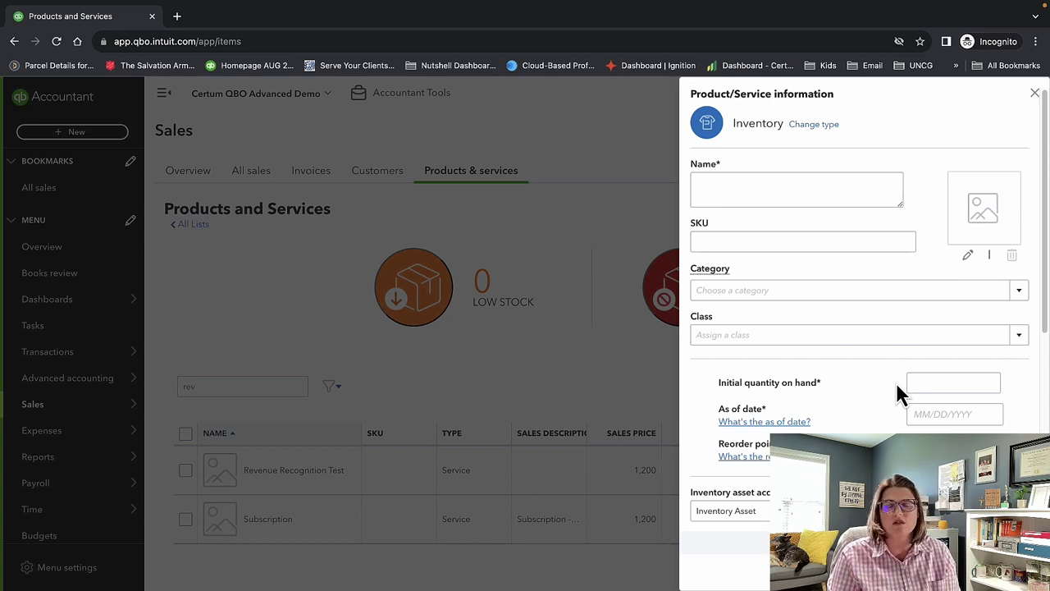
scroll(868, 389, down, 5)
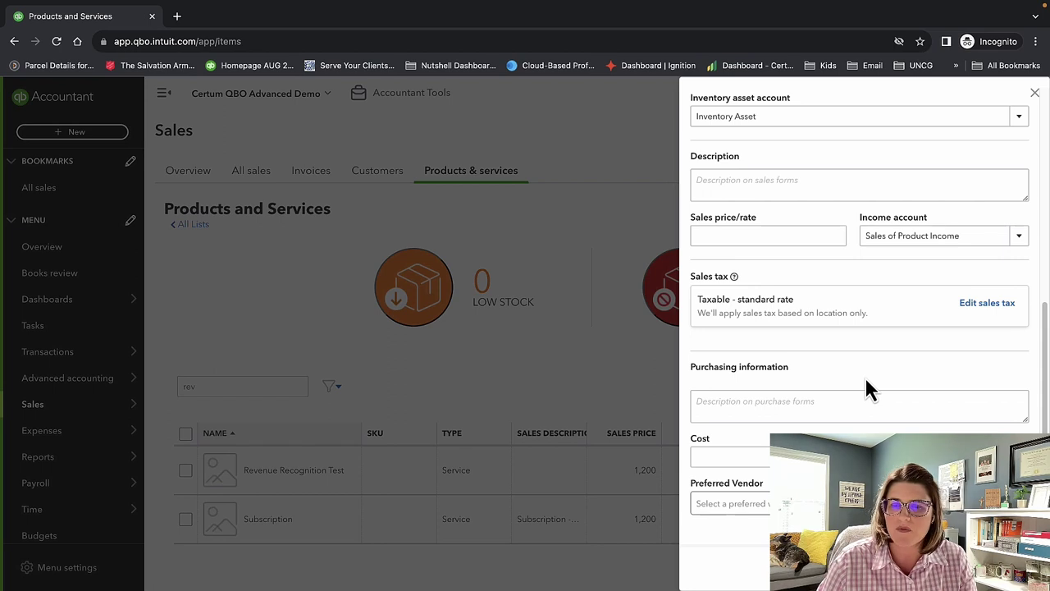
click(731, 503)
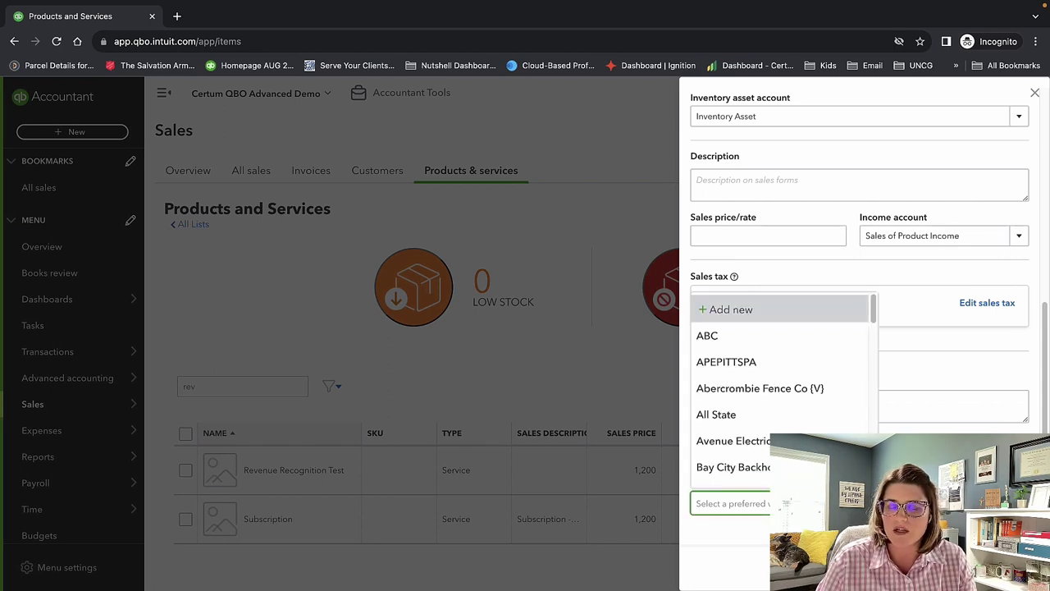
key(Escape)
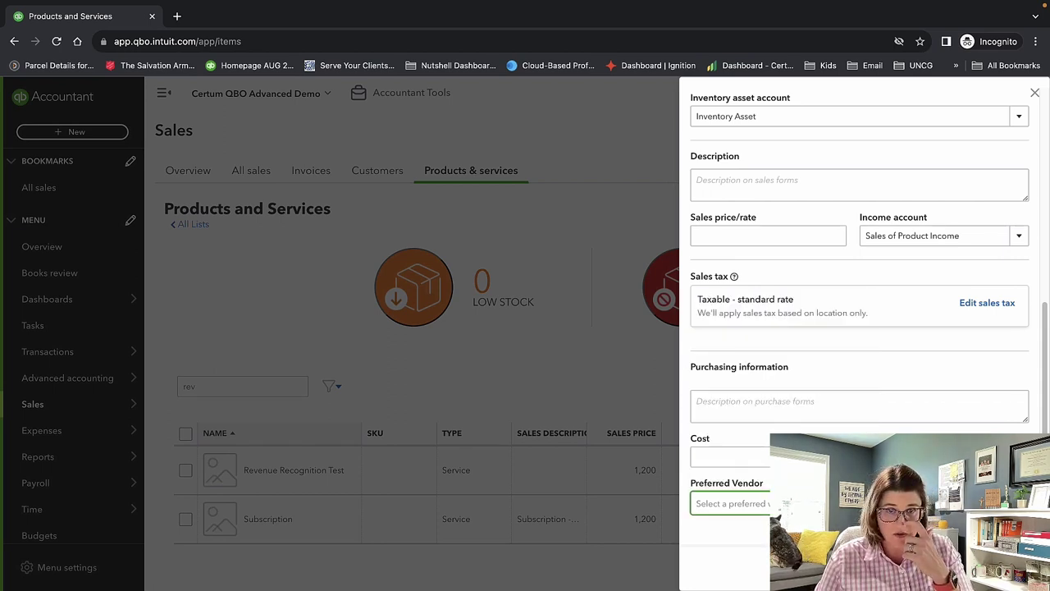
scroll(859, 329, up, 5)
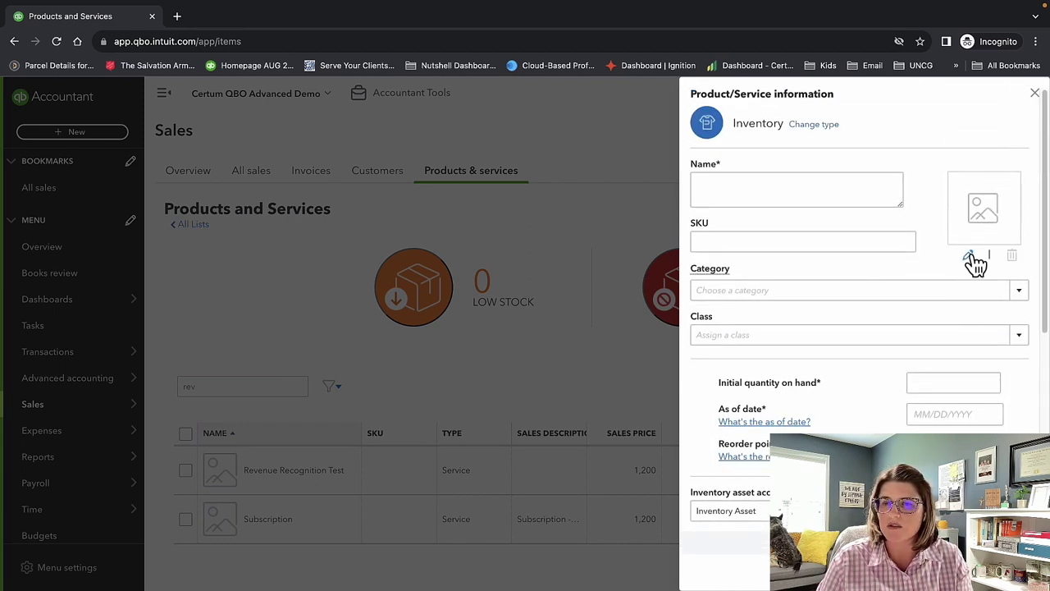
Discard the inventory item form and start a new Non-inventory item instead.
click(1032, 95)
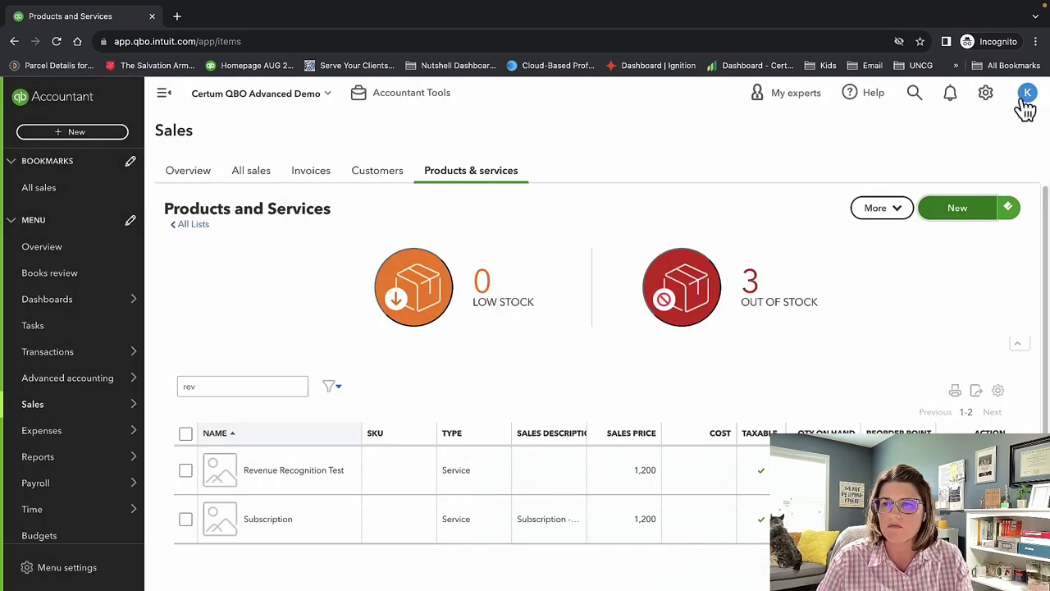
click(957, 213)
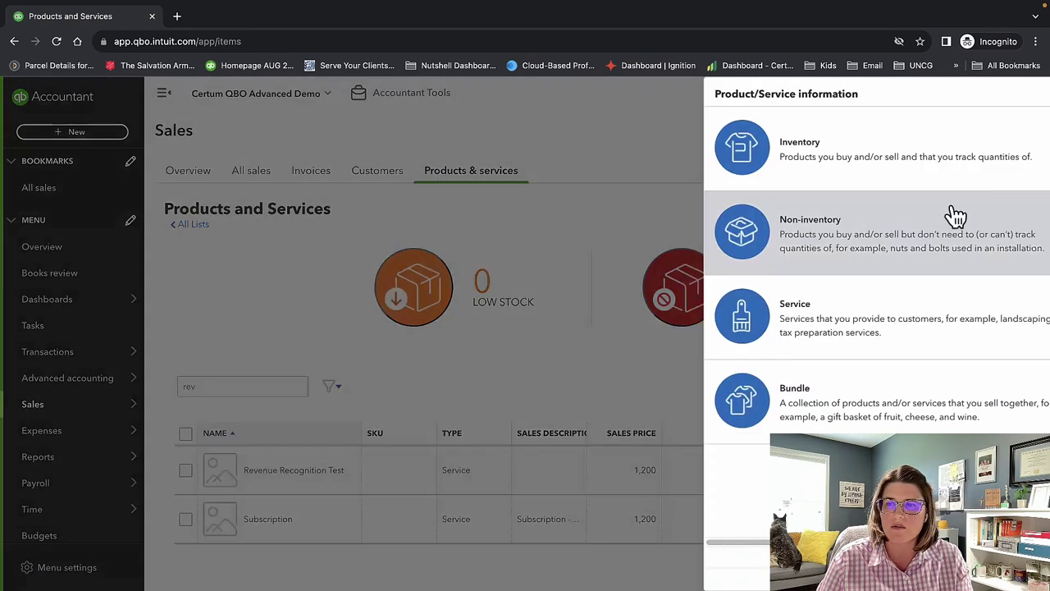
click(884, 240)
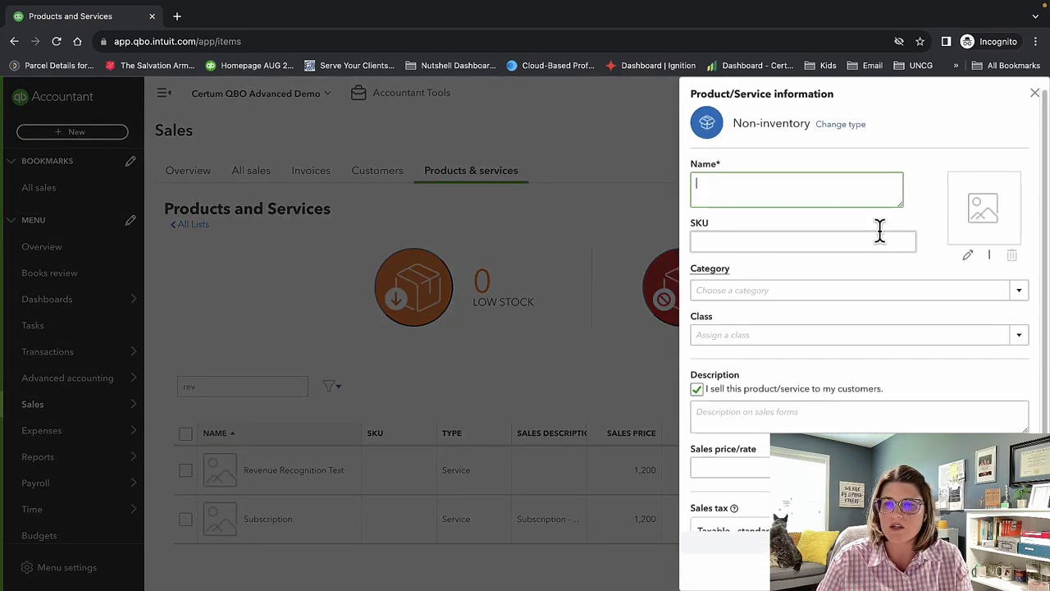
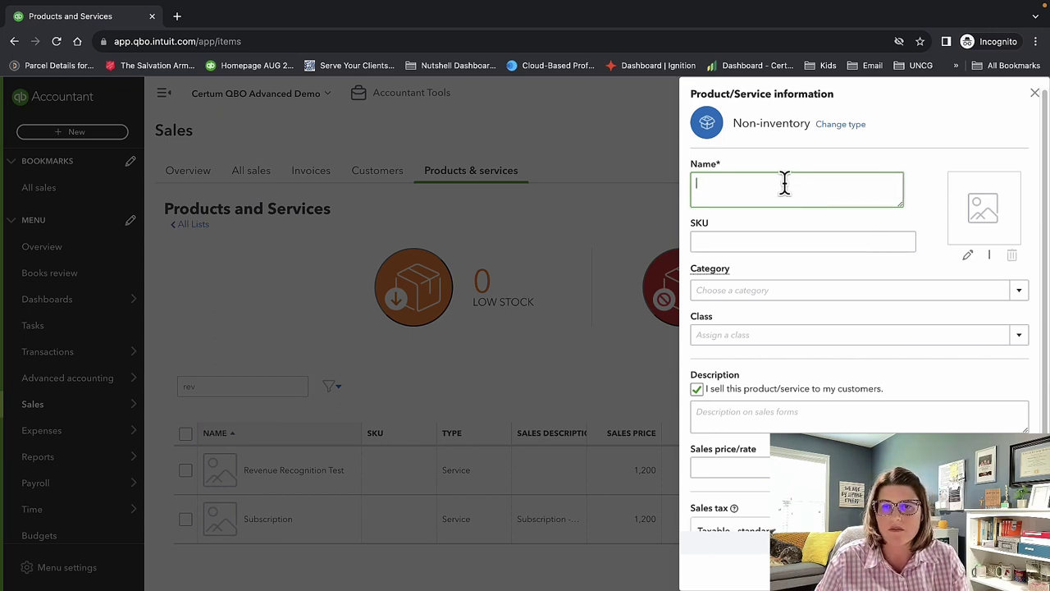
Open the sales tax category browser for the new item.
scroll(835, 312, down, 3)
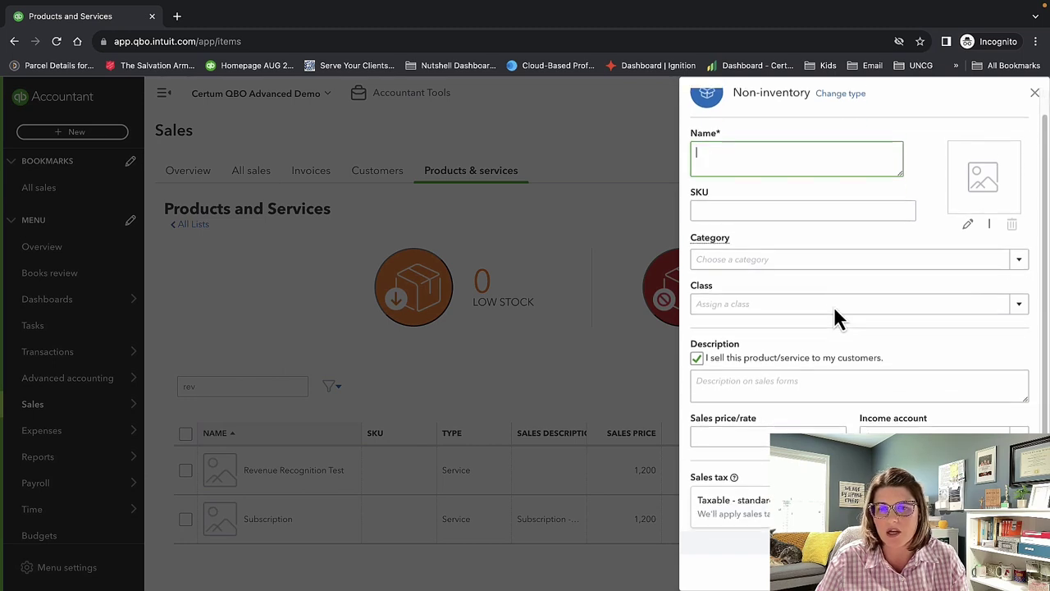
click(834, 304)
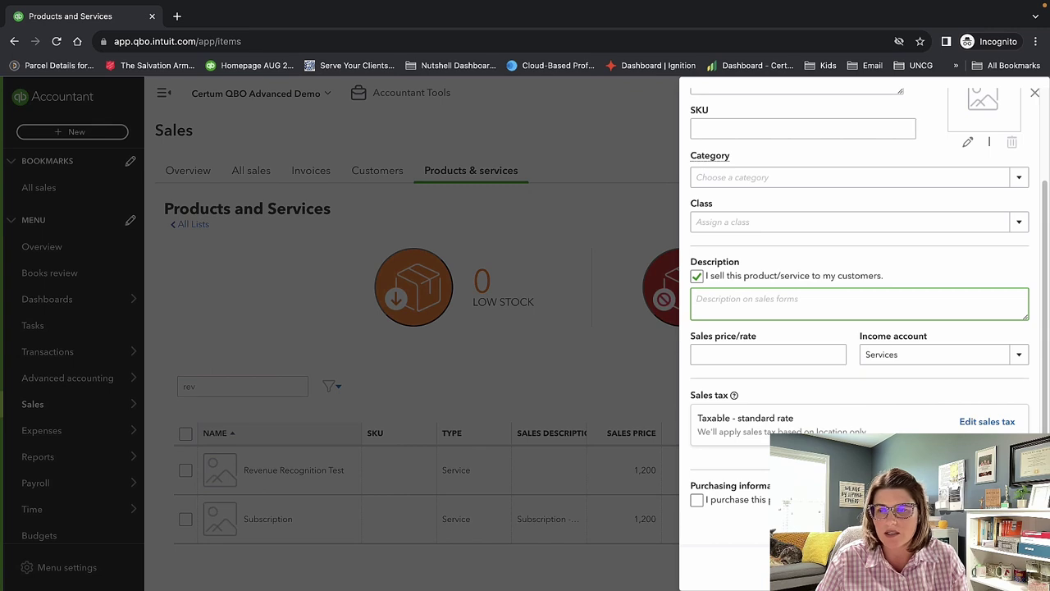
click(985, 422)
scroll(866, 351, down, 5)
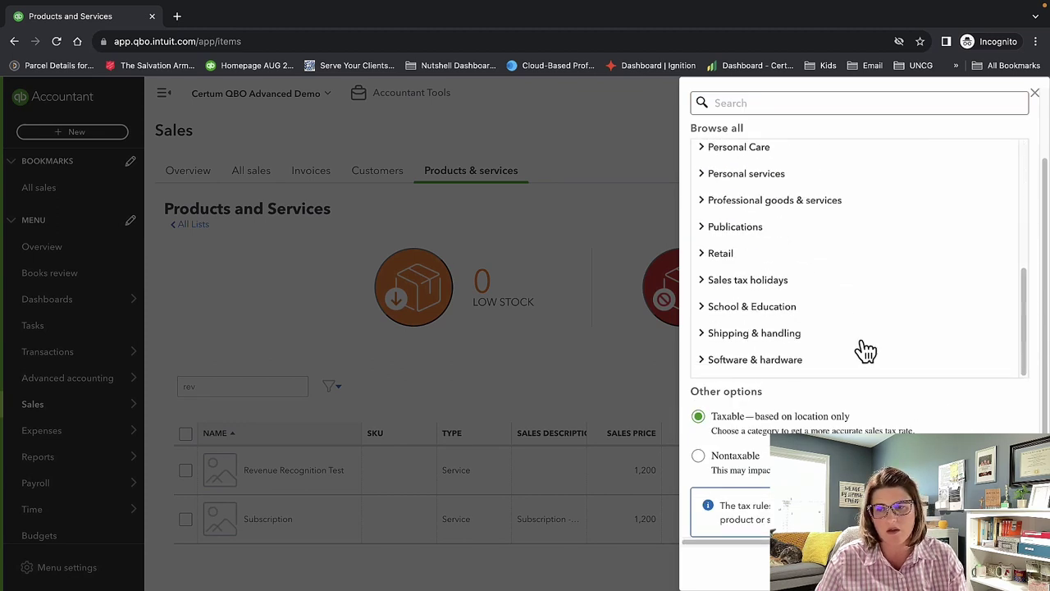
scroll(865, 352, up, 5)
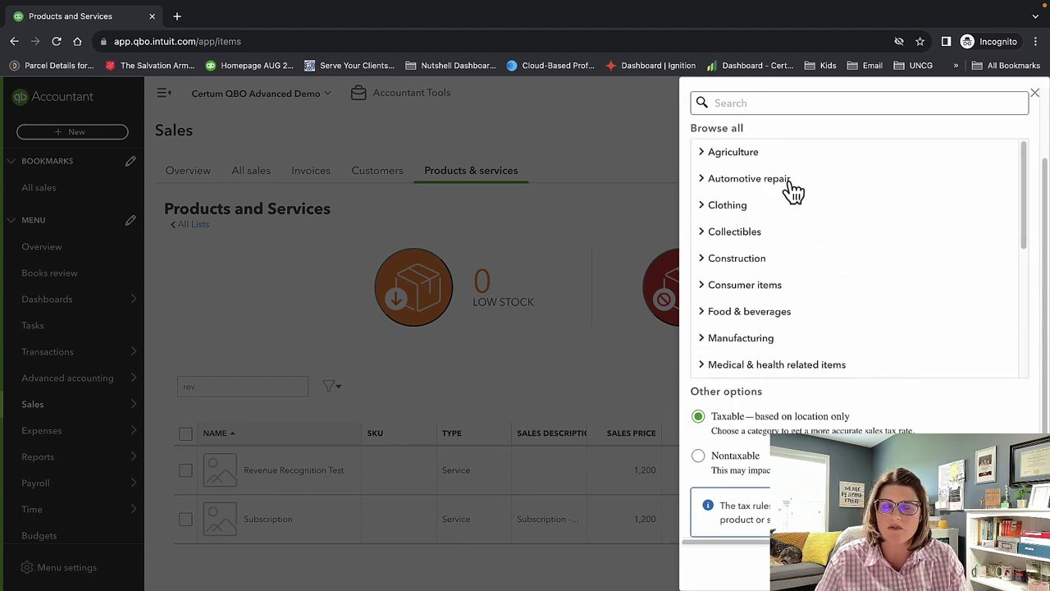
Expand the Clothing tax category, then close the panel without saving.
click(704, 206)
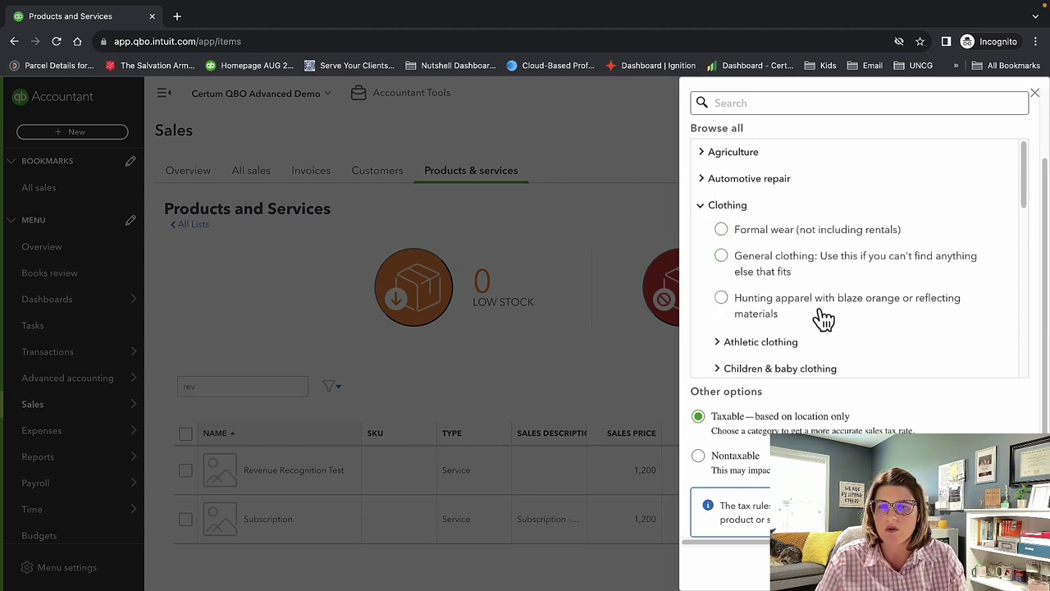
scroll(820, 318, down, 3)
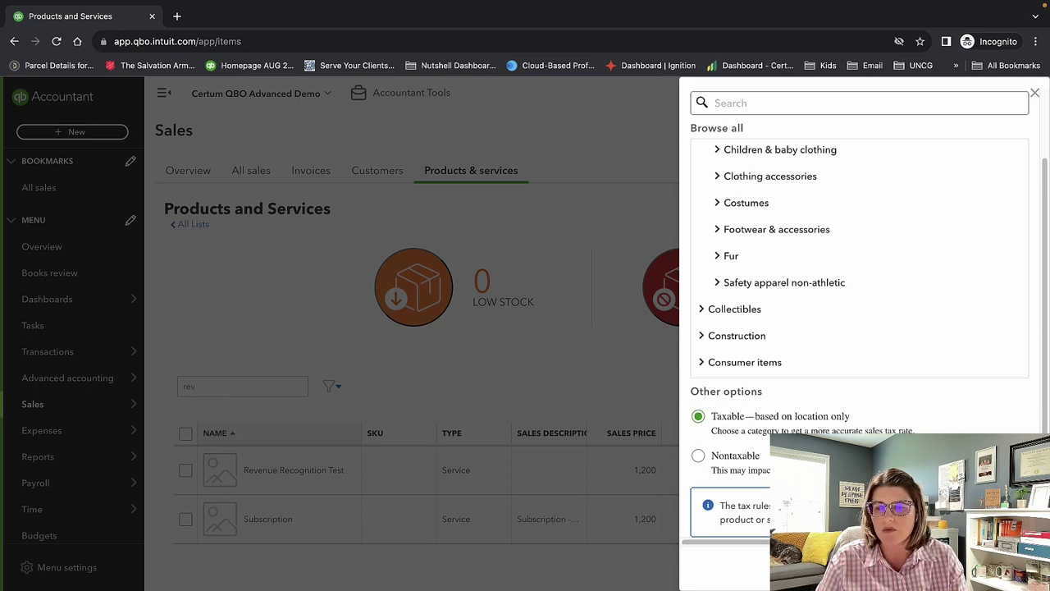
scroll(861, 246, up, 1)
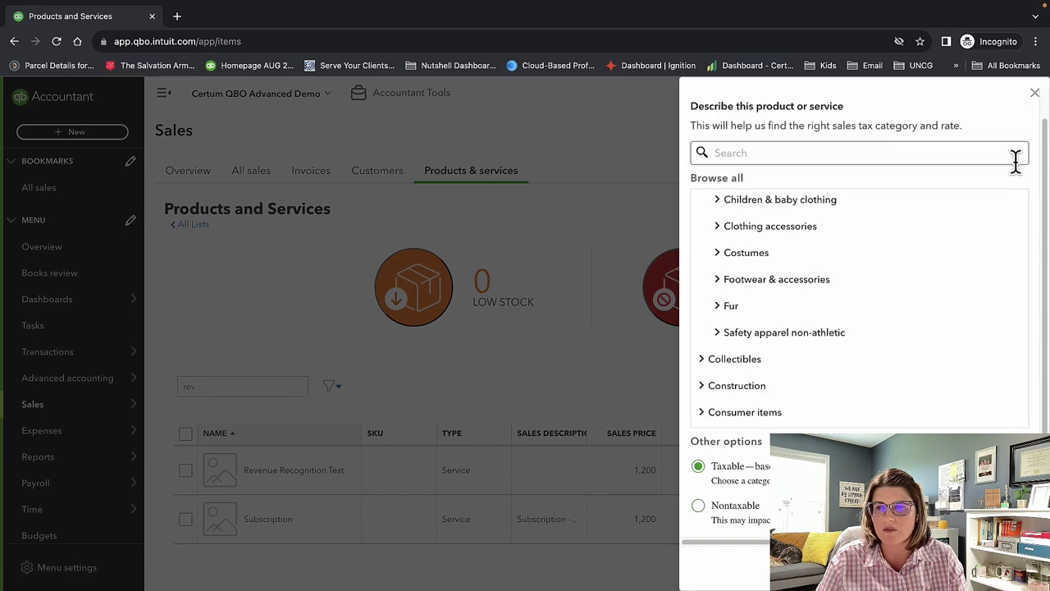
click(1036, 95)
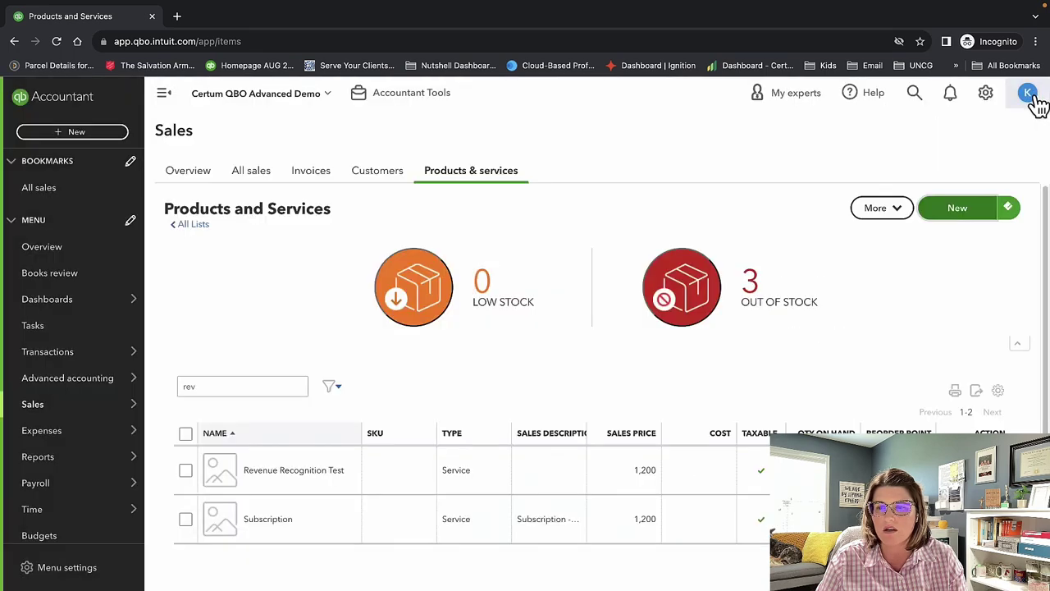
Start a new product or service from the Products and Services page.
click(958, 210)
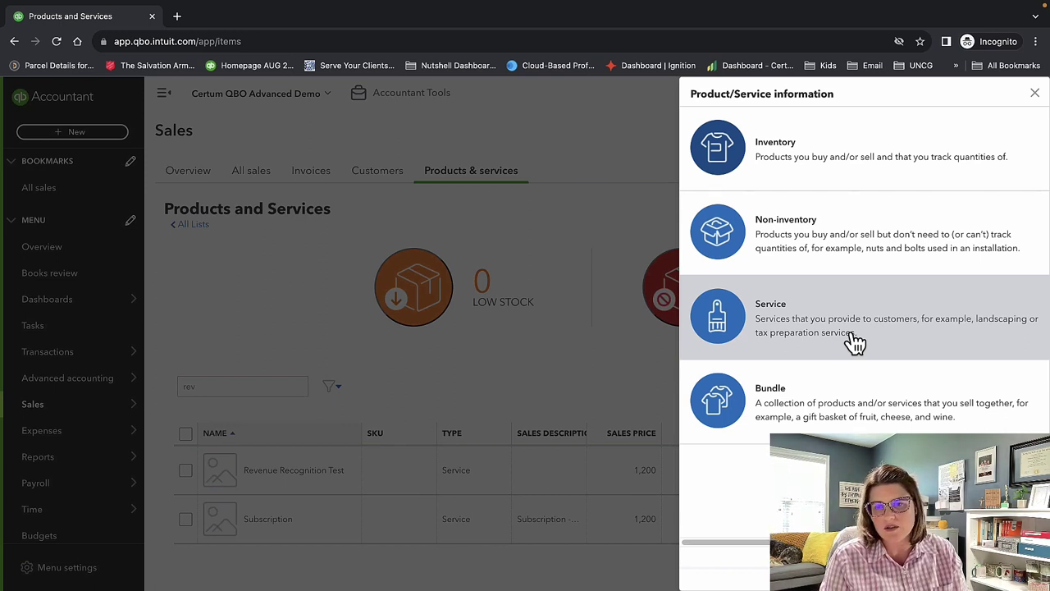
Preview the new Service item form, then close it without saving.
click(906, 344)
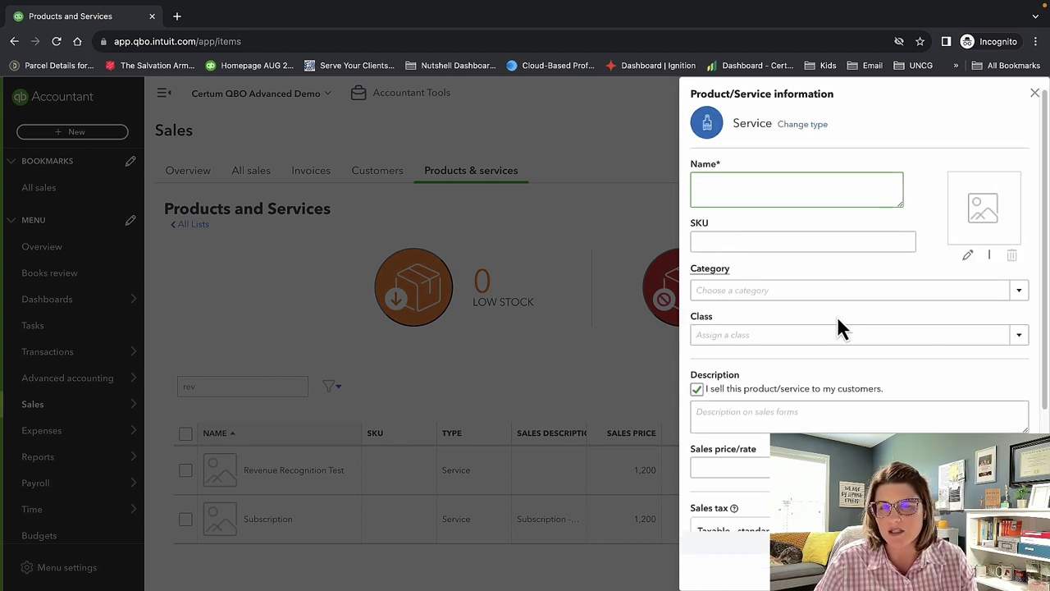
scroll(831, 242, down, 5)
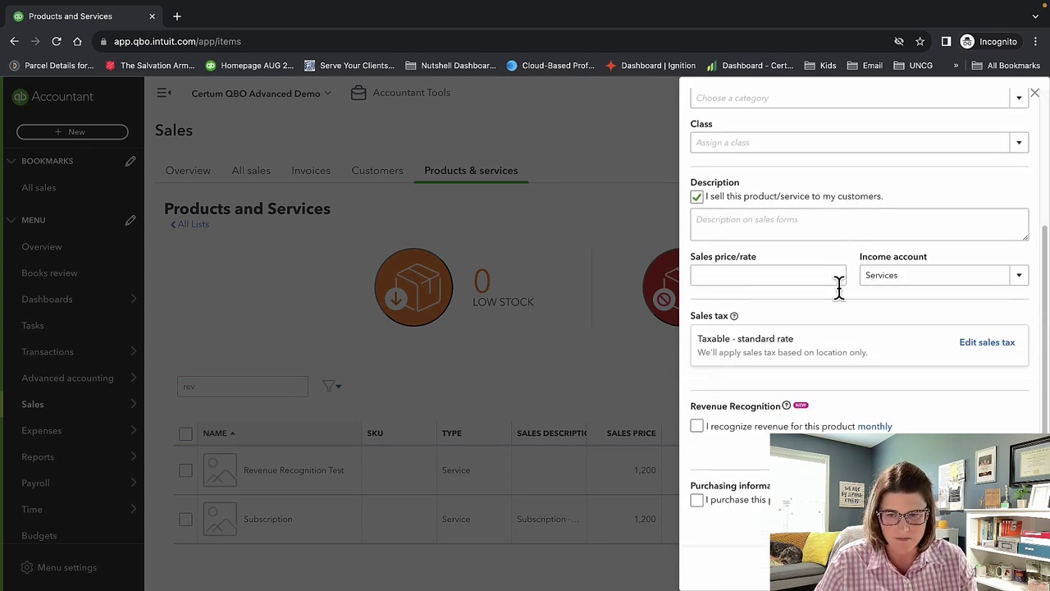
scroll(833, 312, up, 5)
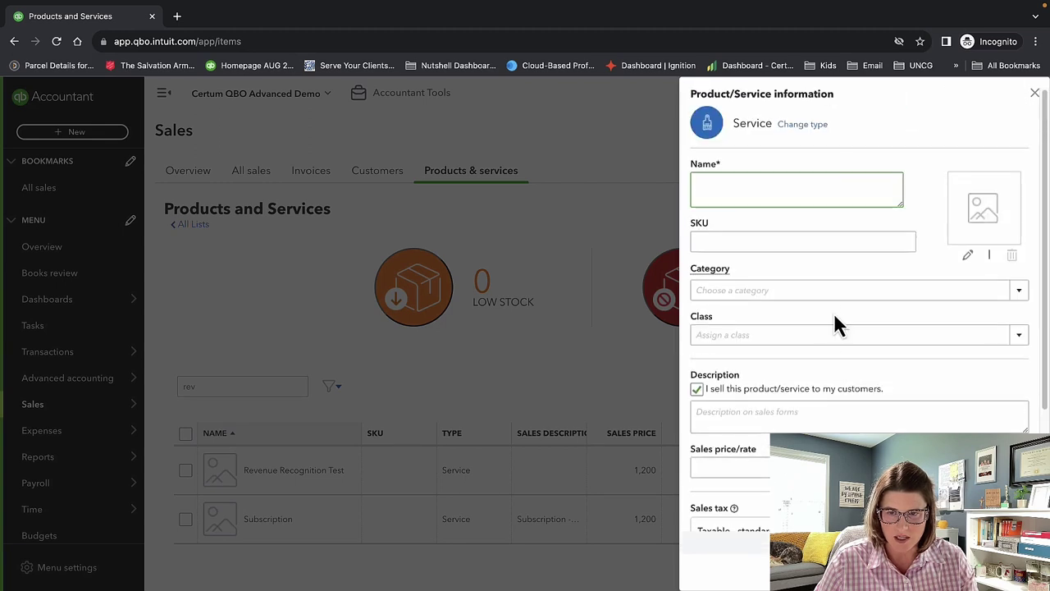
scroll(836, 323, down, 5)
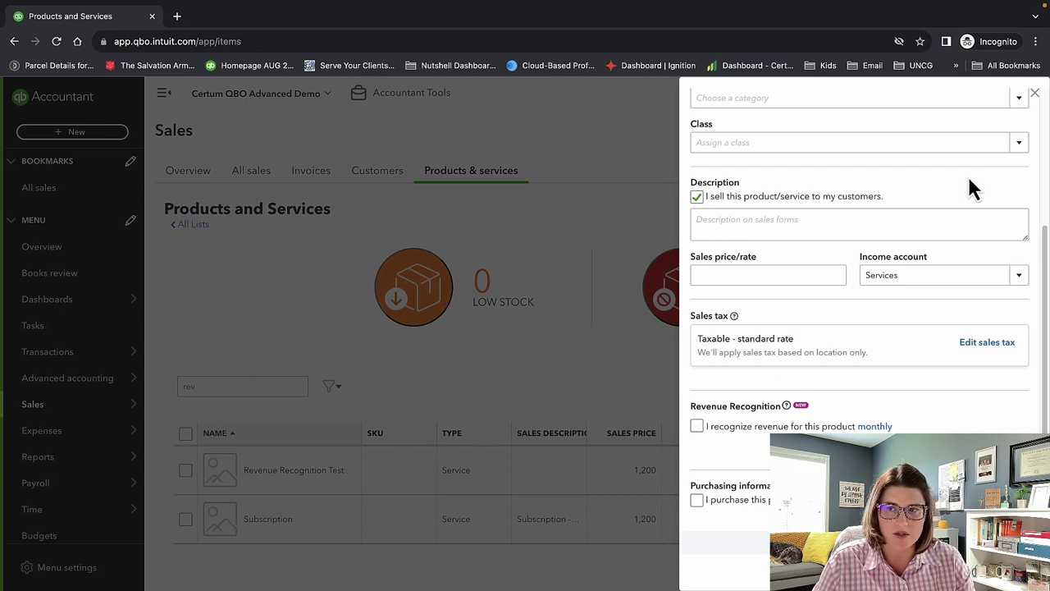
click(1034, 94)
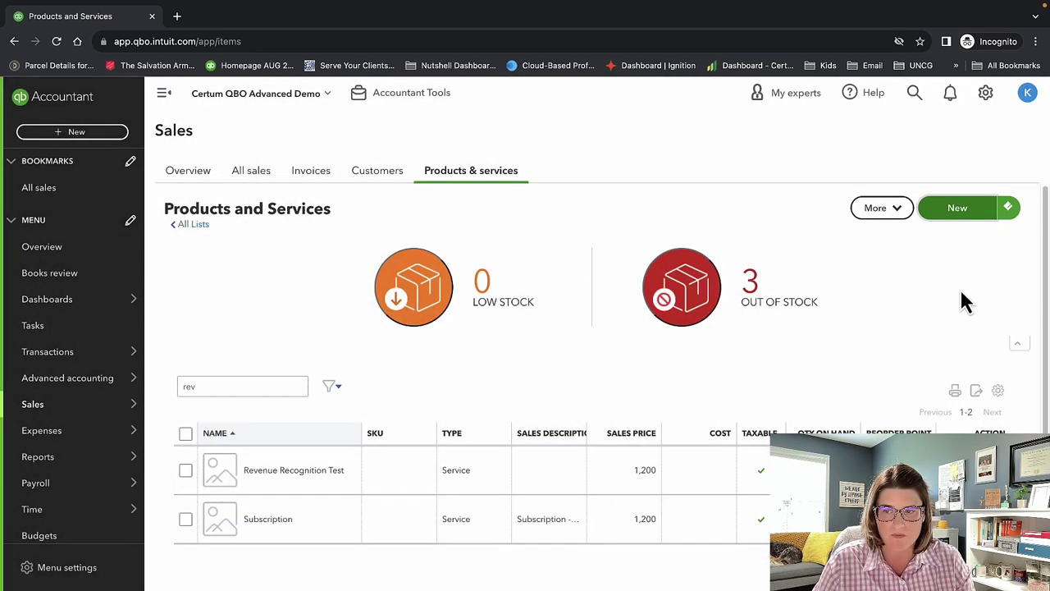
Start a new Bundle item, then close its form without saving.
click(935, 209)
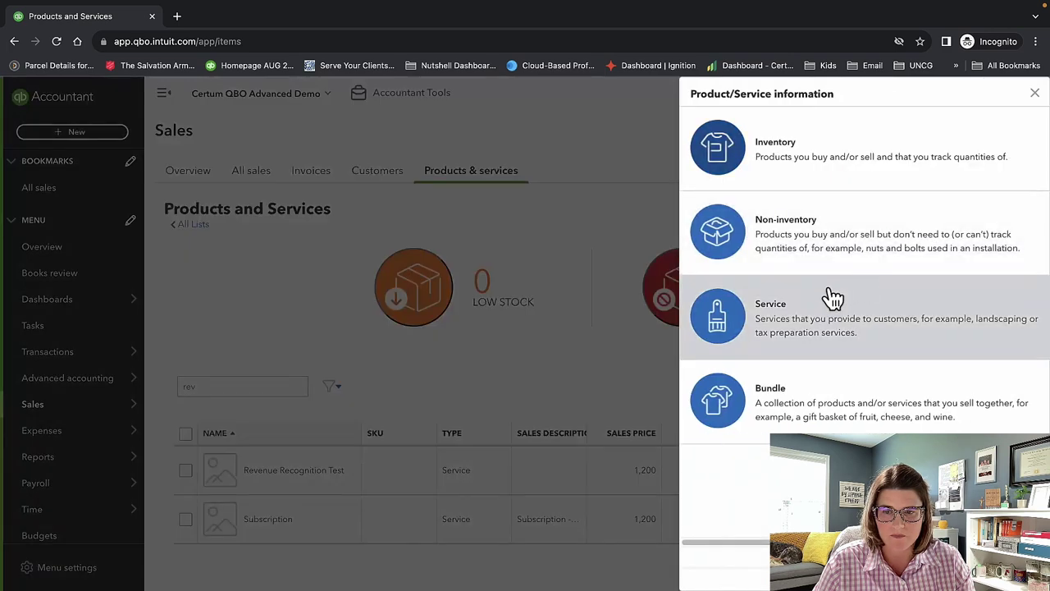
click(863, 401)
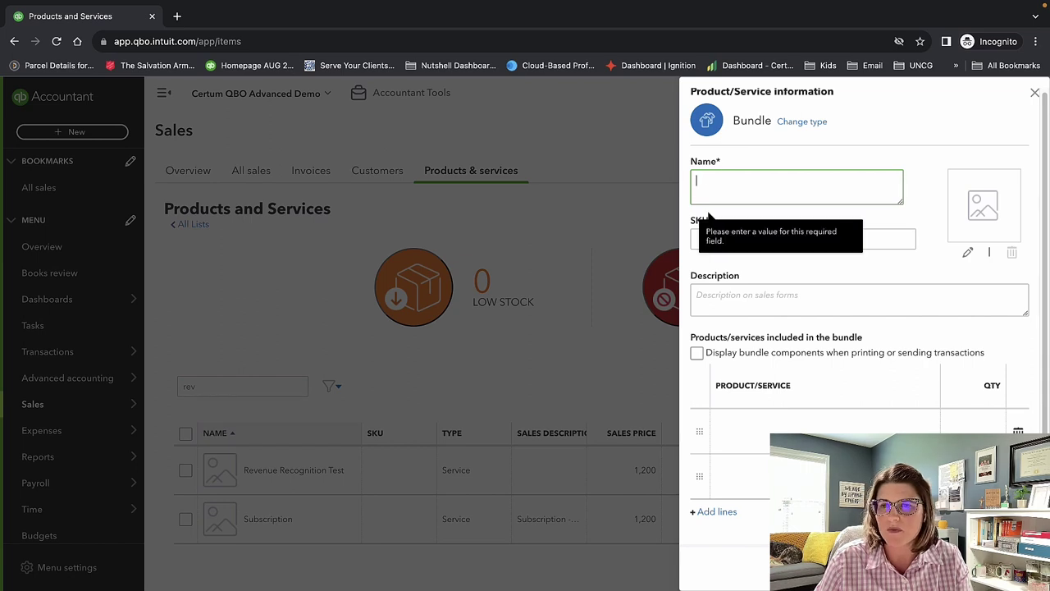
click(1033, 94)
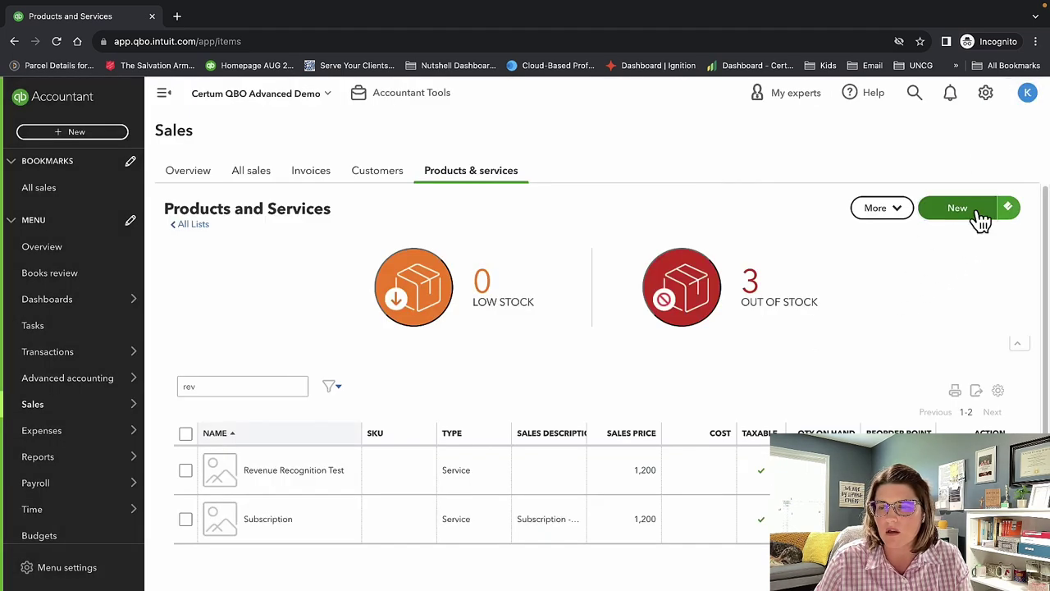
Open and dismiss the New item types and the More actions list.
click(978, 213)
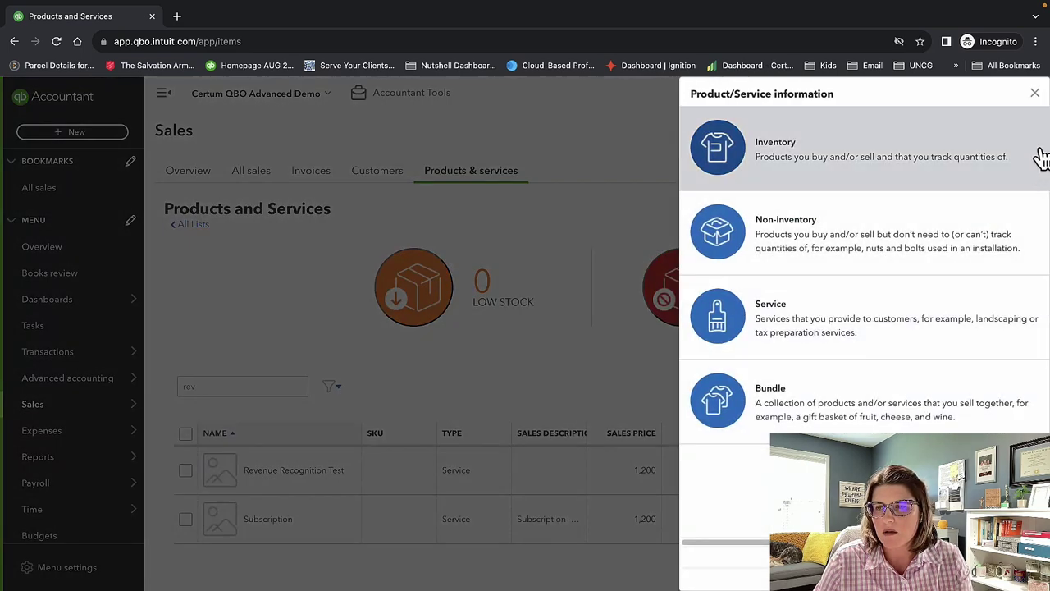
click(1035, 94)
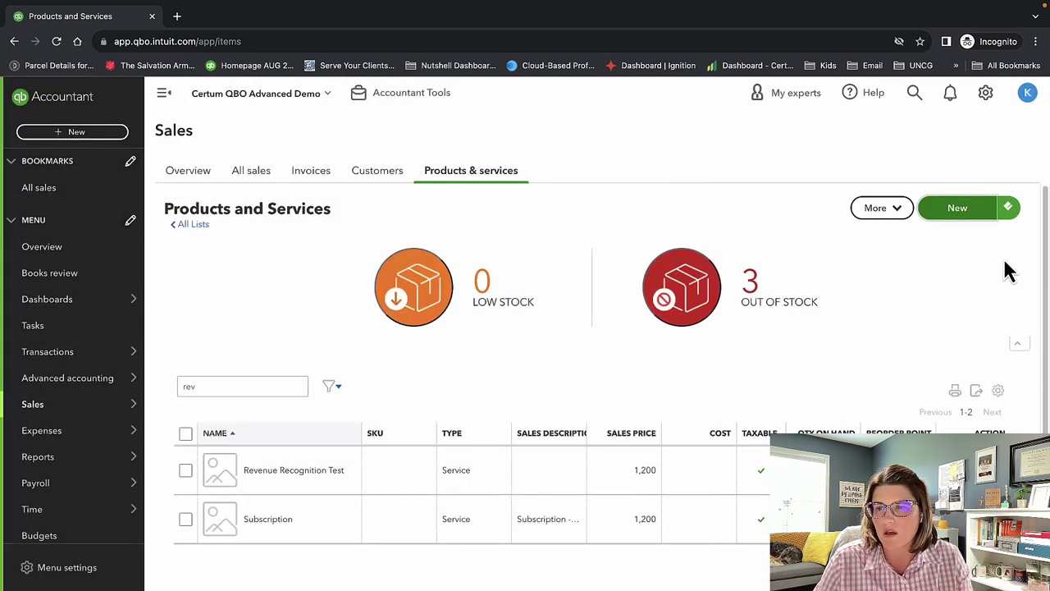
click(901, 215)
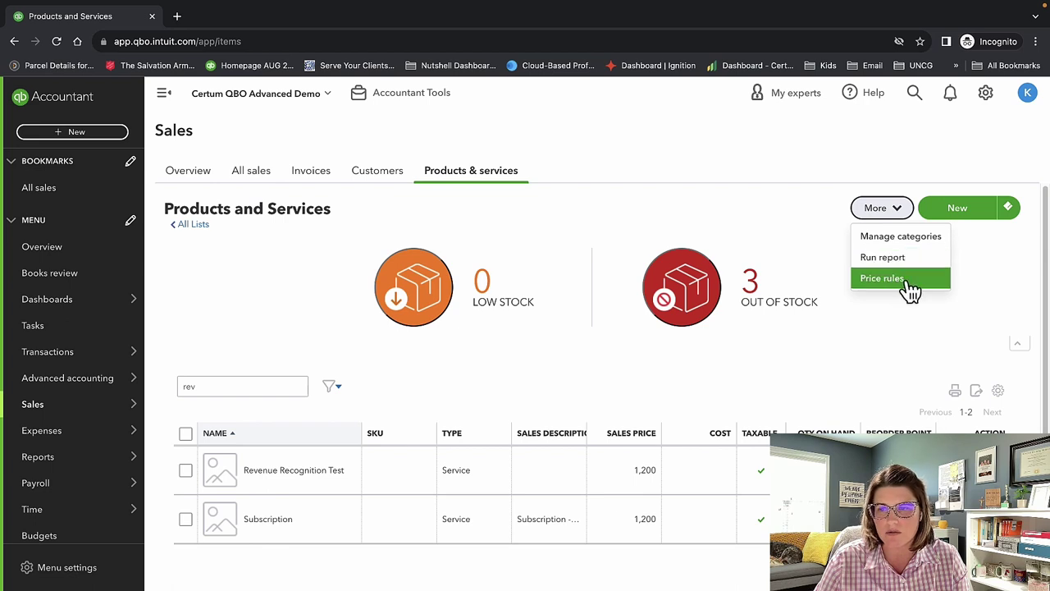
click(917, 332)
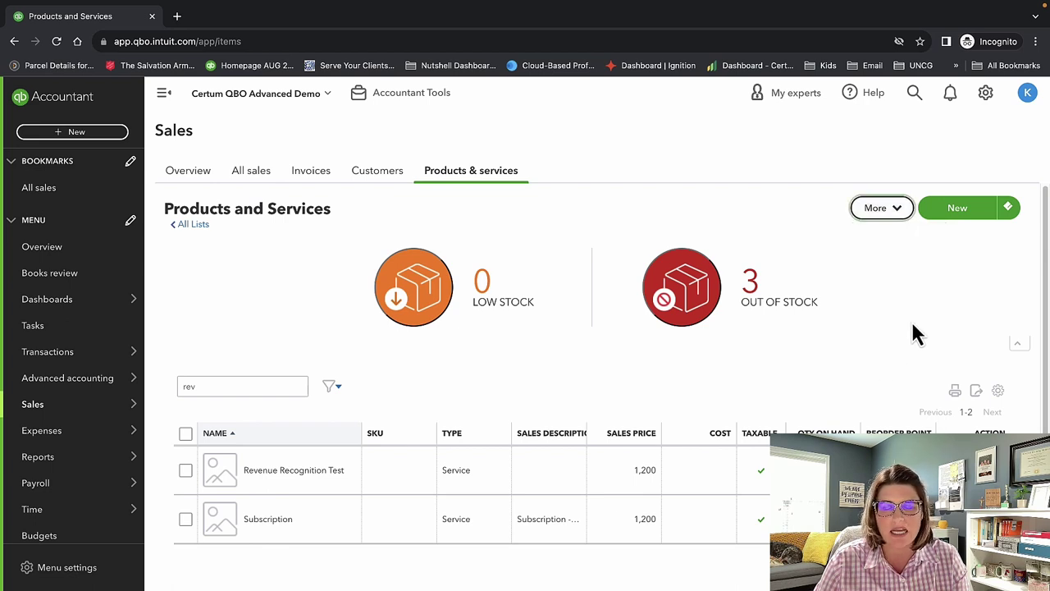
Go to the Expenses Overview page from the left menu.
mouse_move(80, 407)
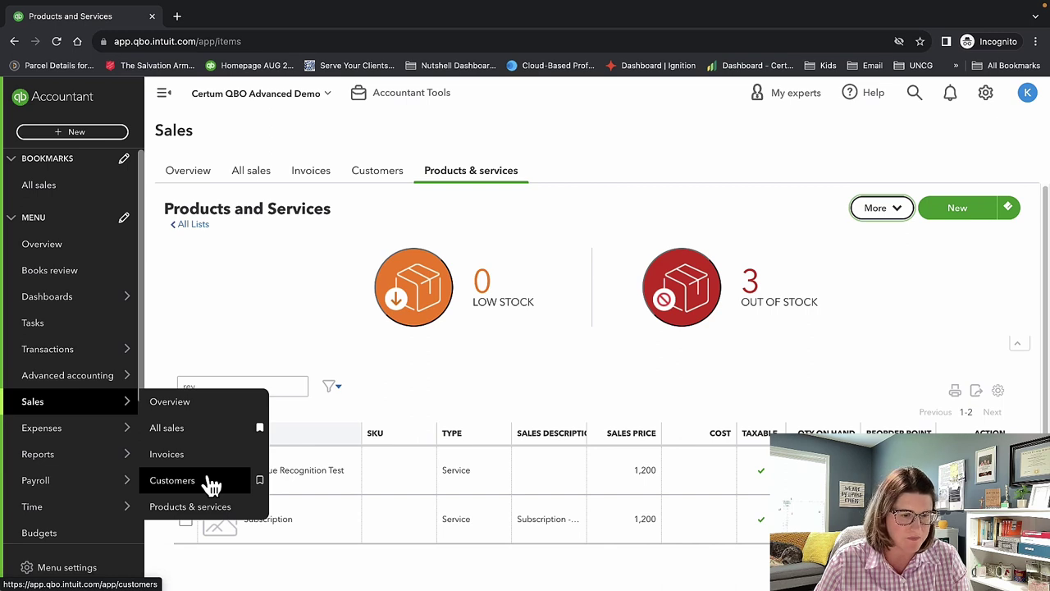
mouse_move(98, 433)
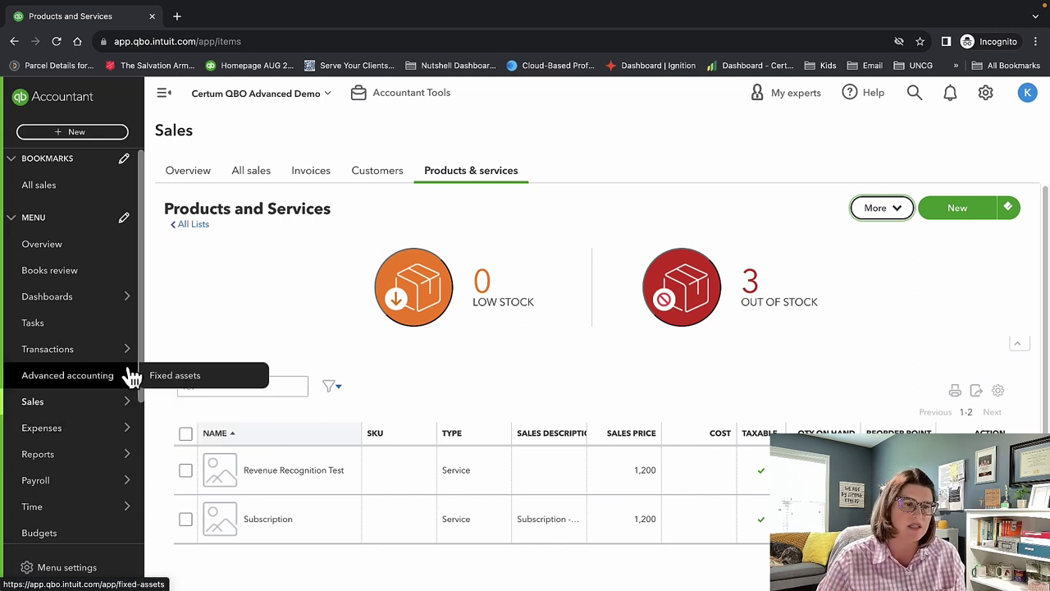
mouse_move(116, 402)
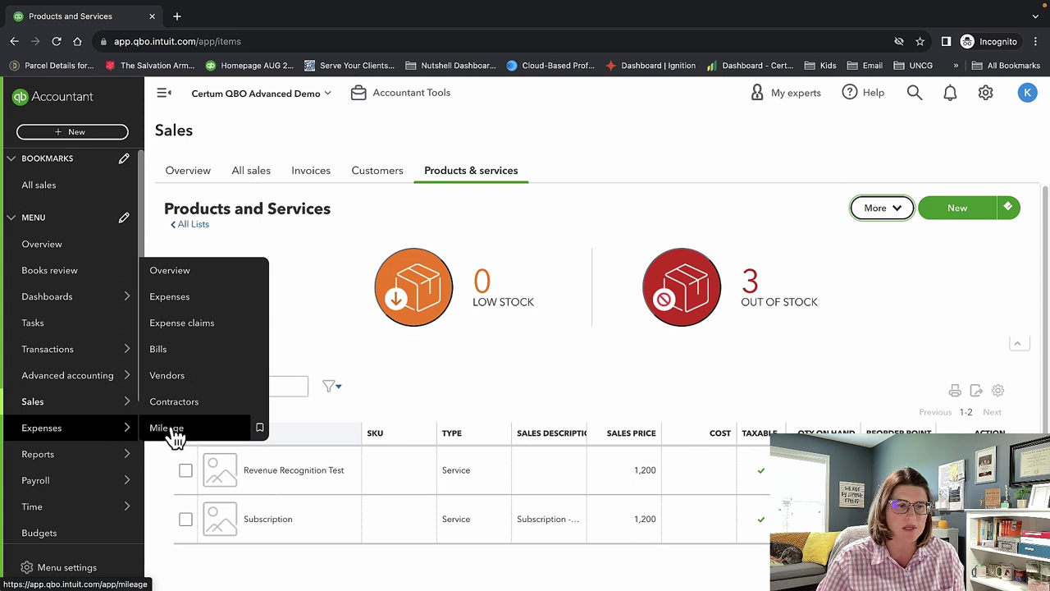
click(174, 275)
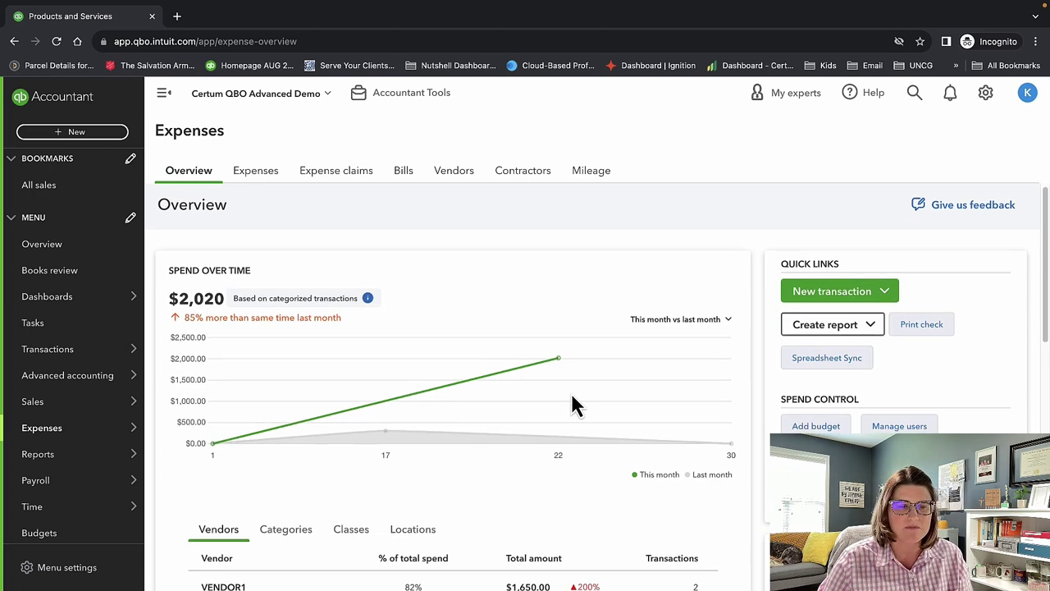
scroll(572, 403, down, 2)
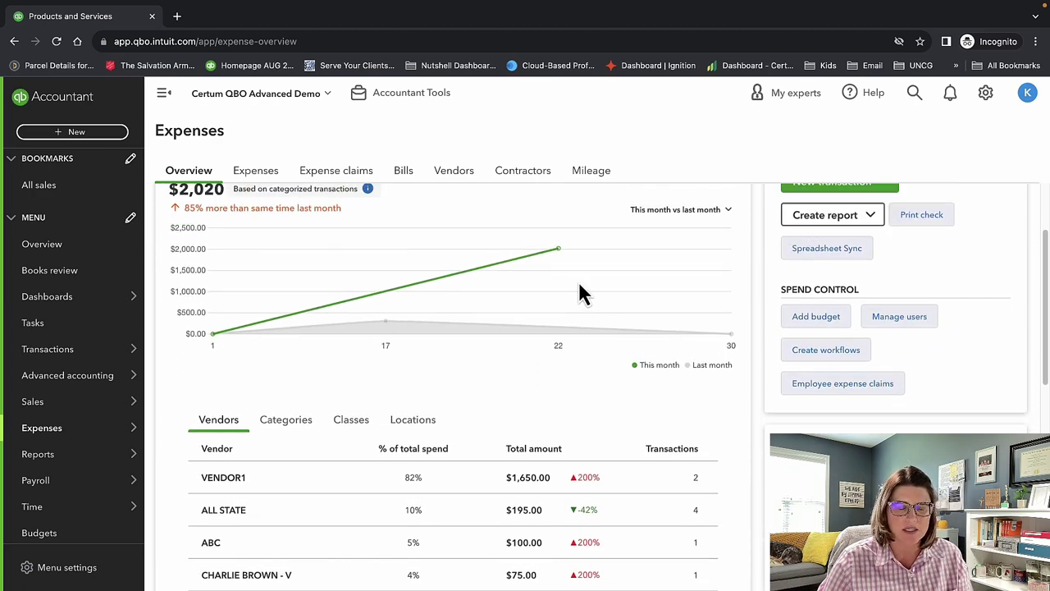
scroll(530, 367, down, 5)
scroll(530, 365, up, 3)
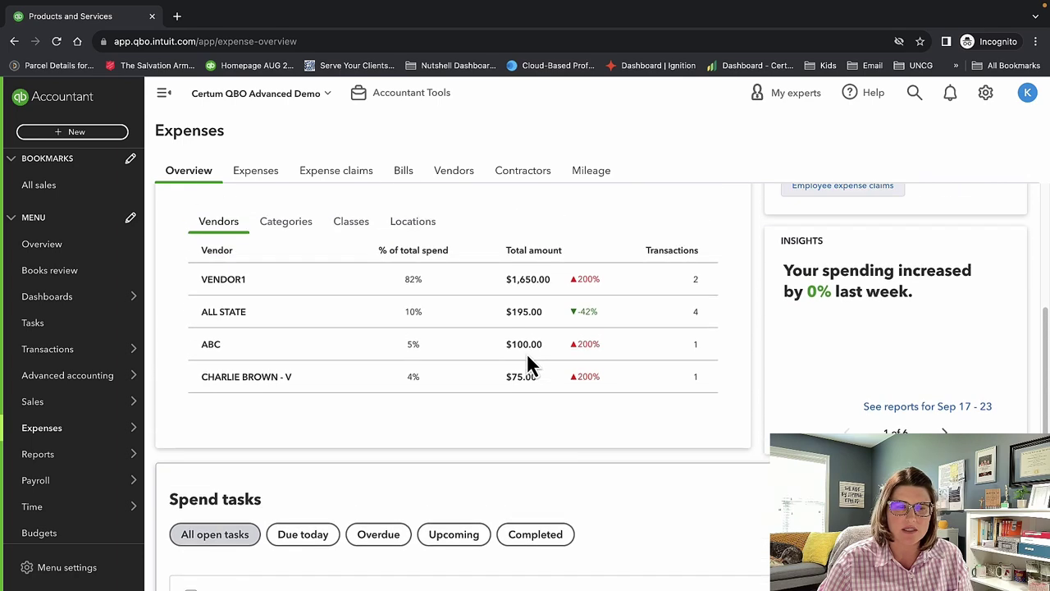
scroll(525, 352, up, 5)
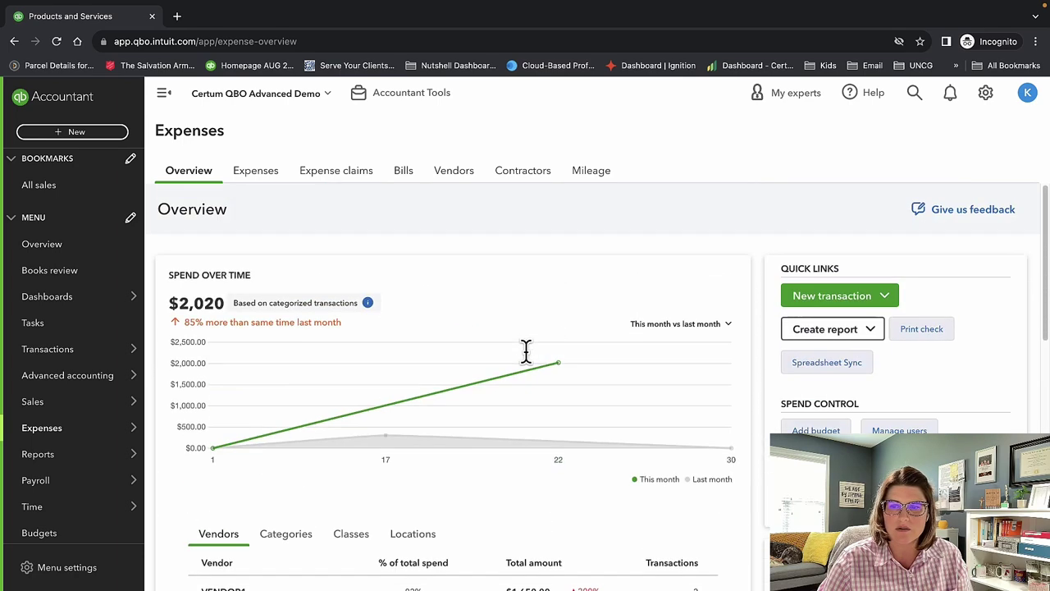
scroll(750, 434, down, 5)
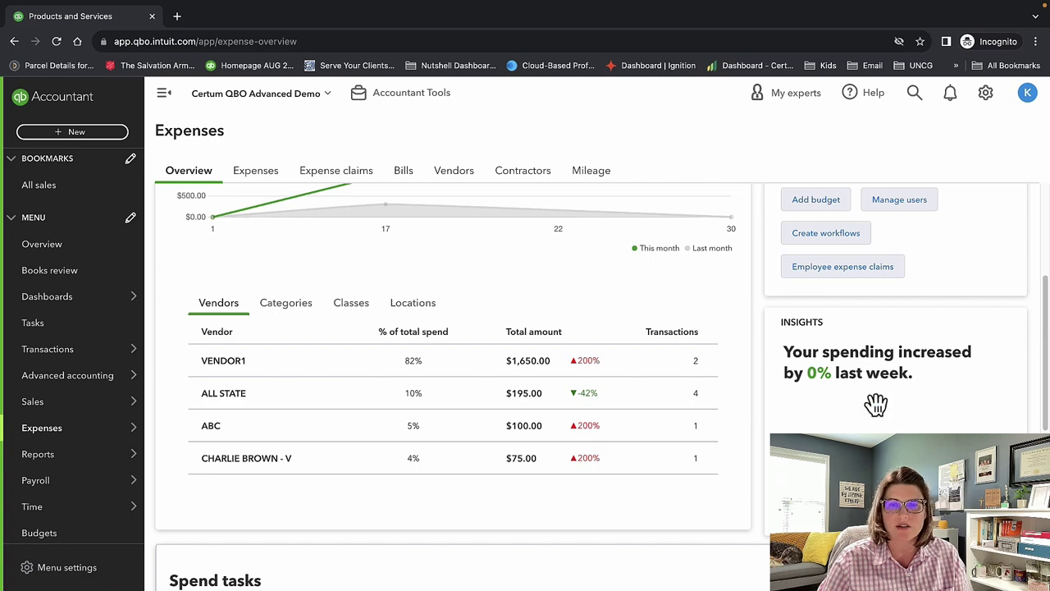
scroll(746, 440, down, 4)
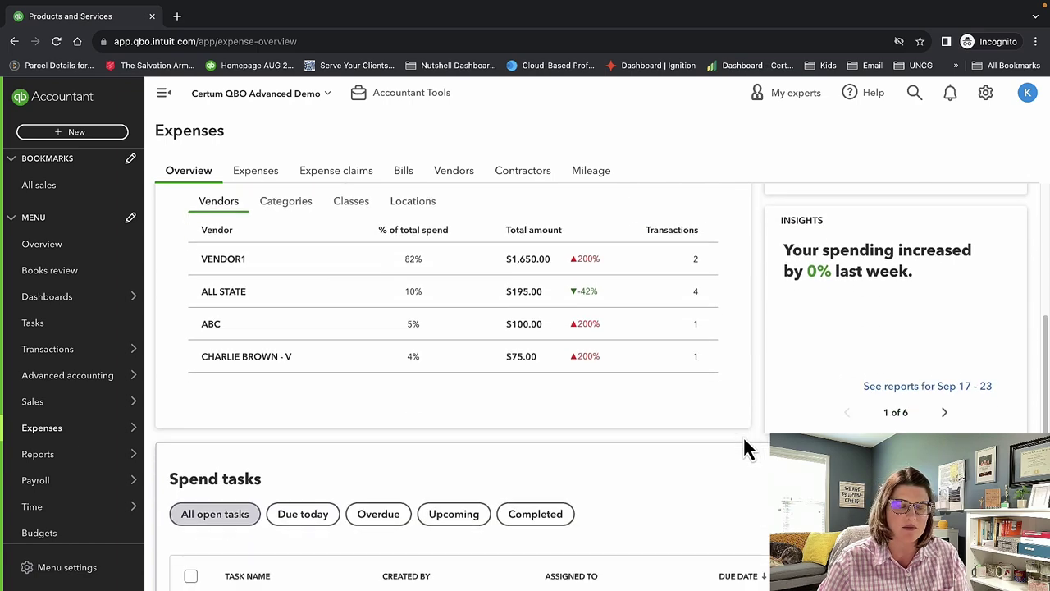
scroll(748, 446, up, 1)
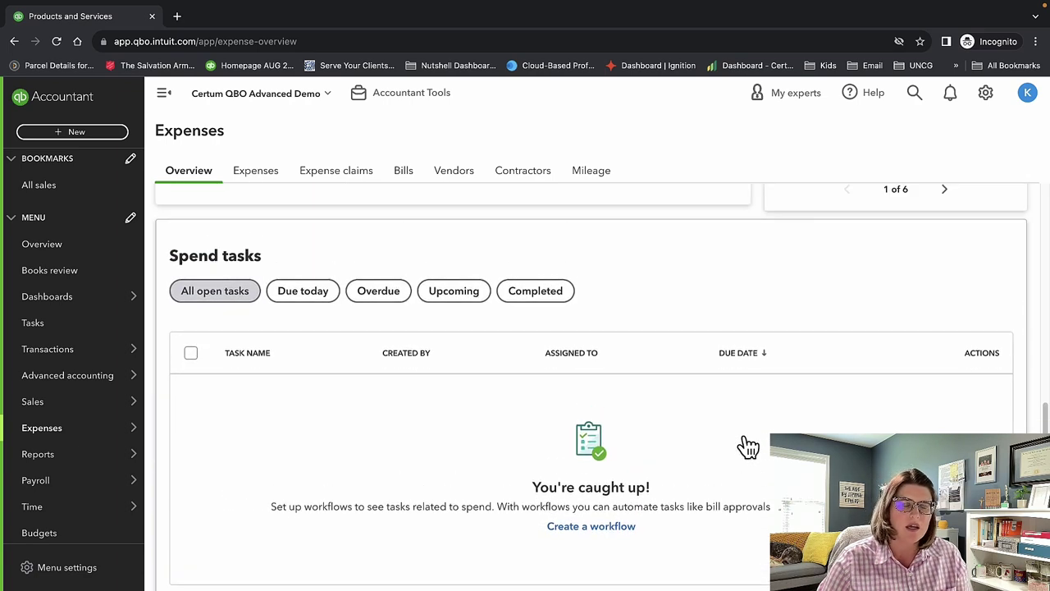
scroll(749, 446, down, 2)
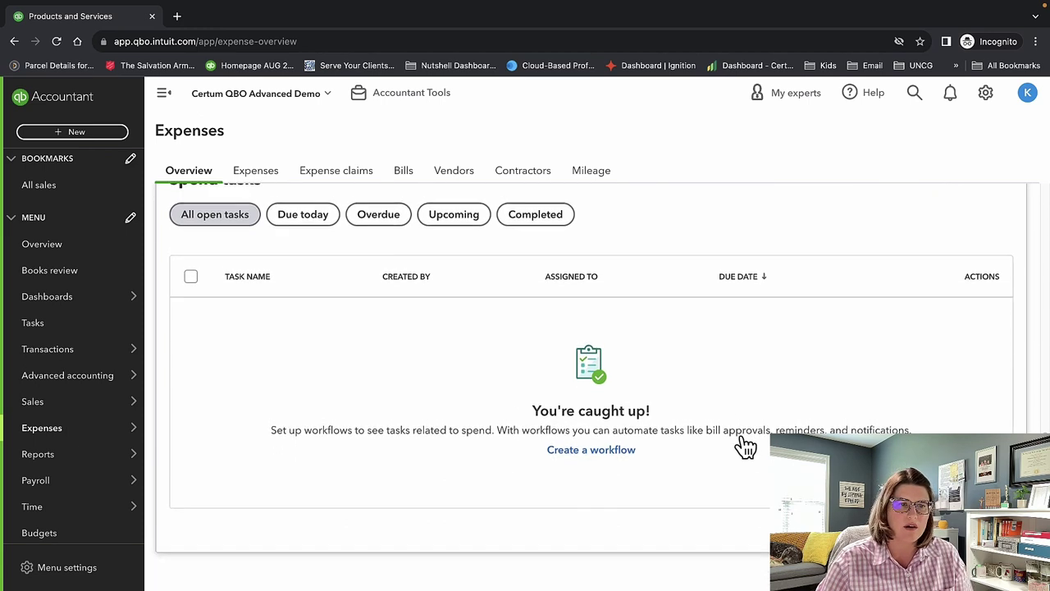
scroll(745, 445, up, 1)
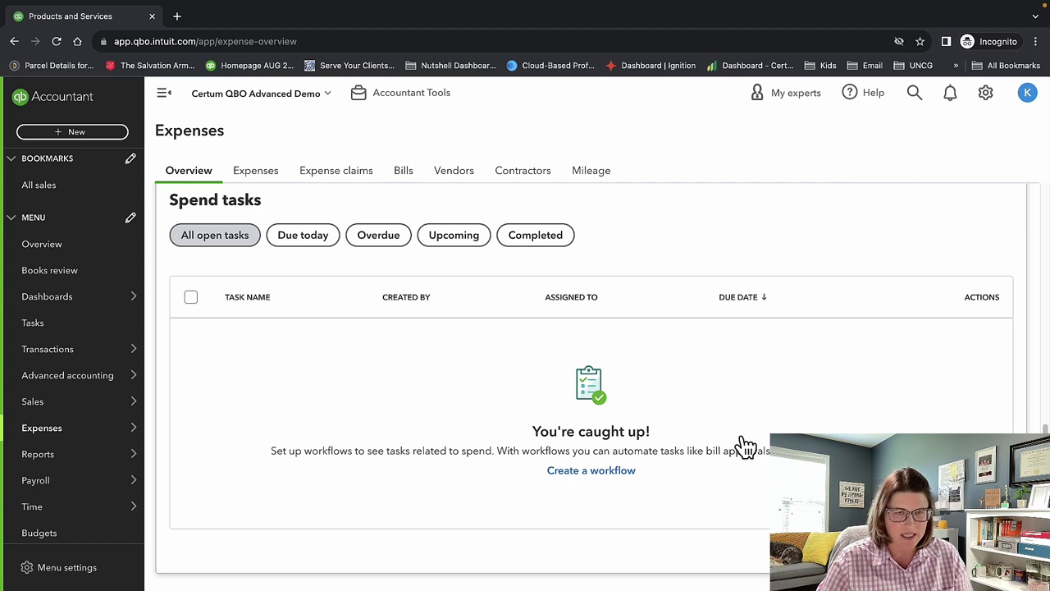
scroll(692, 462, down, 1)
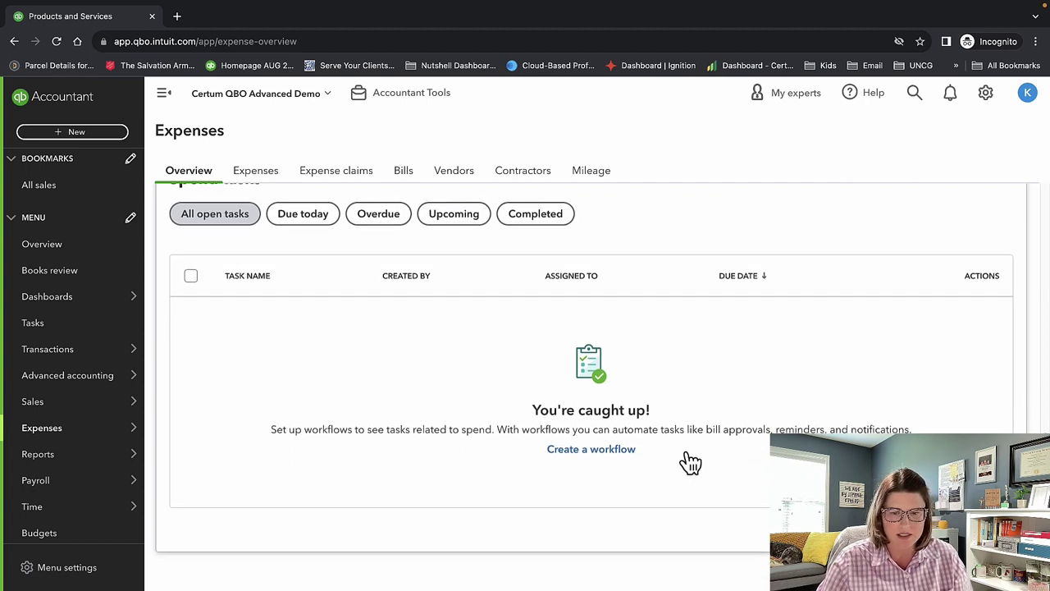
scroll(689, 462, up, 1)
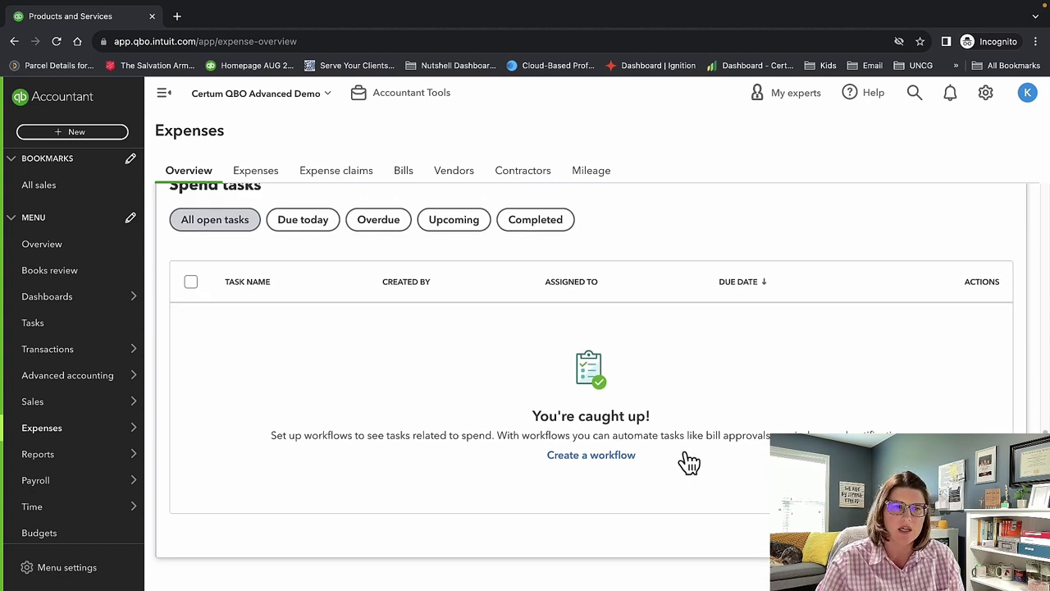
scroll(687, 462, down, 1)
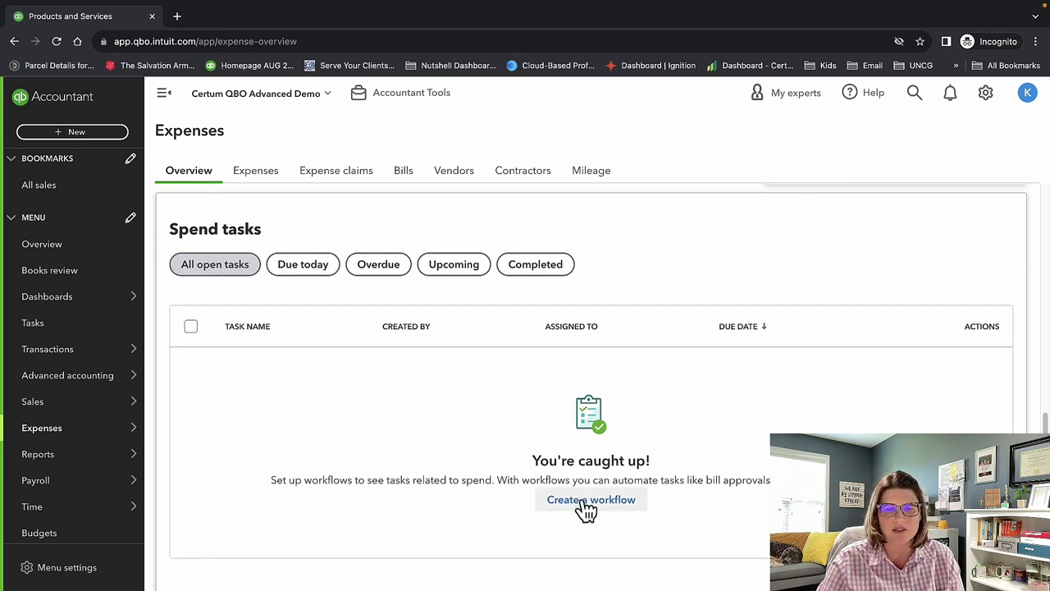
scroll(585, 508, down, 1)
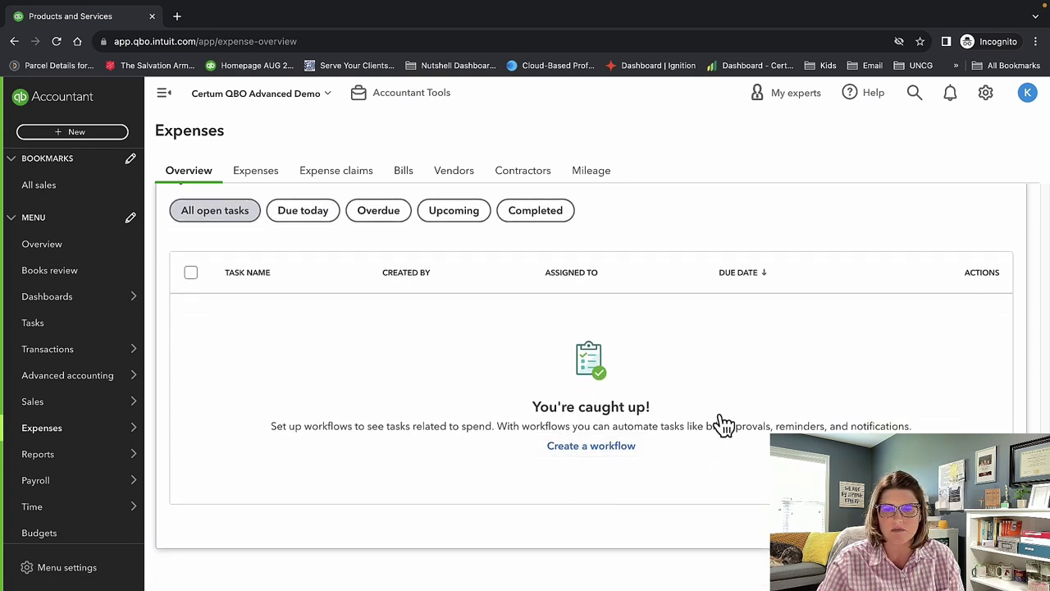
scroll(687, 488, up, 10)
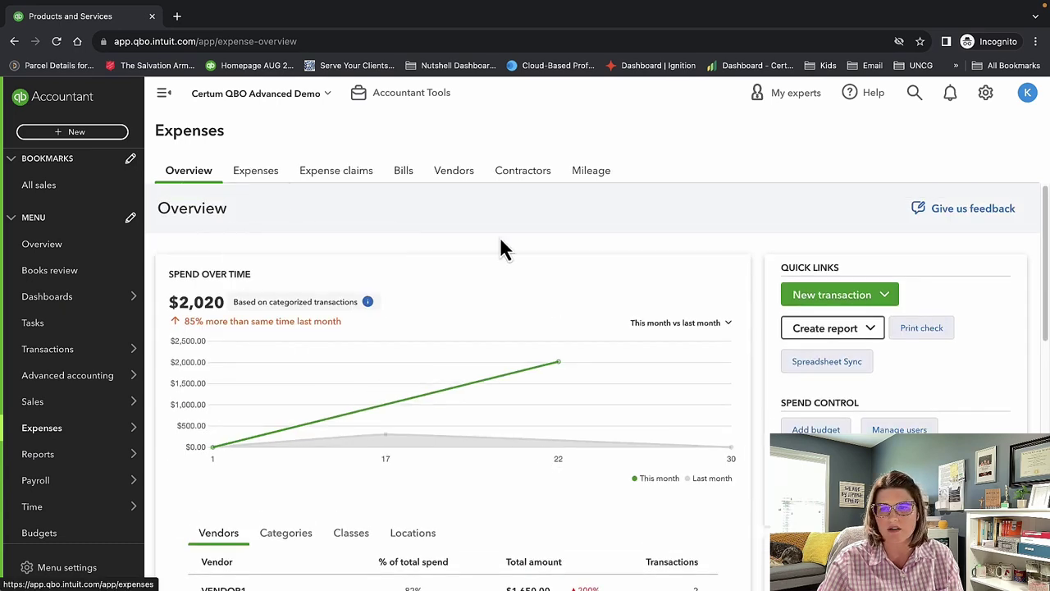
click(885, 305)
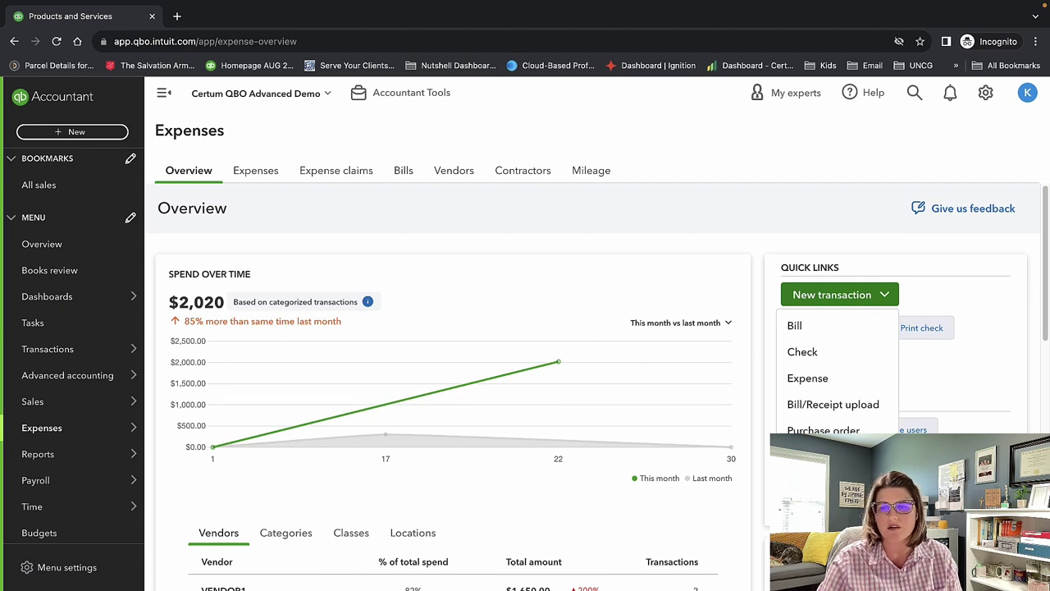
key(Escape)
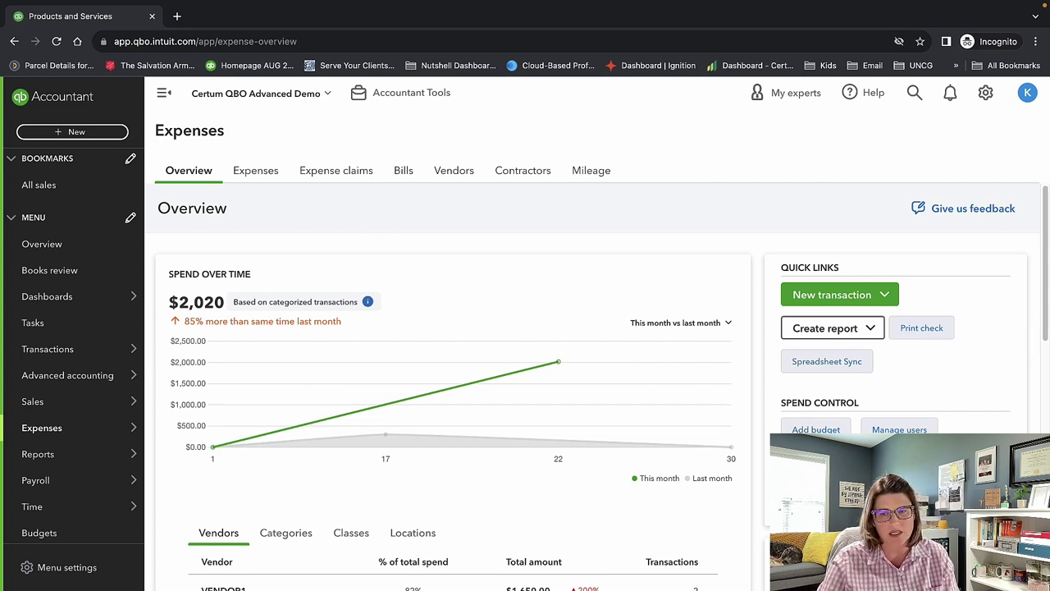
click(874, 331)
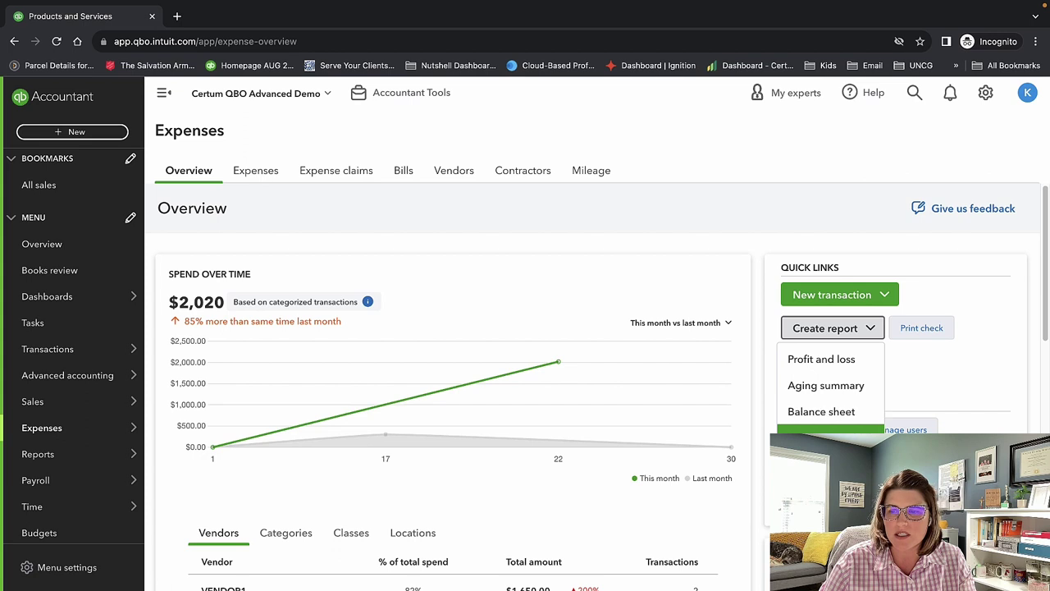
click(974, 391)
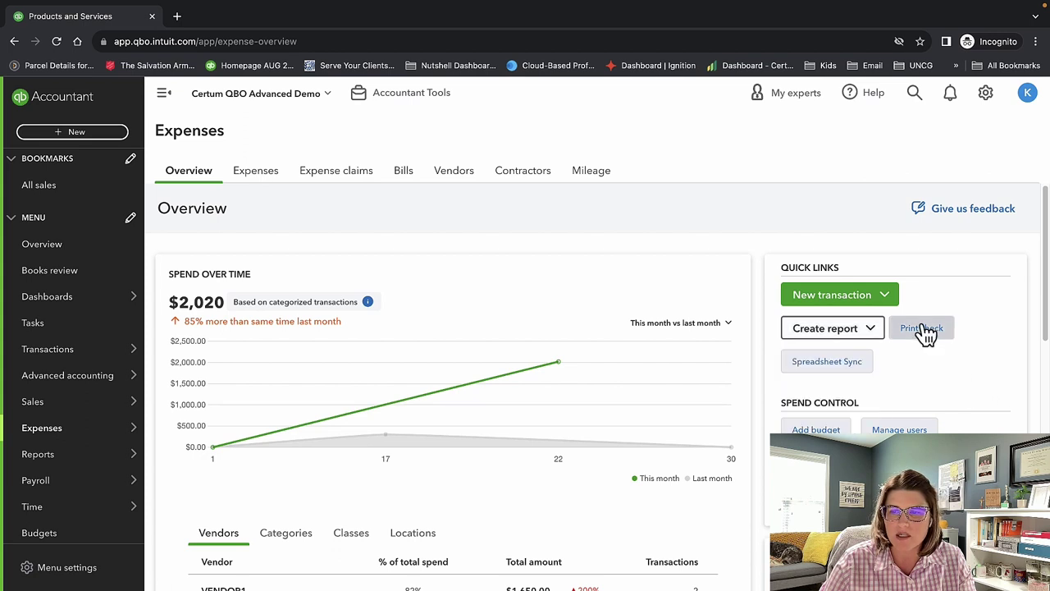
scroll(992, 389, down, 1)
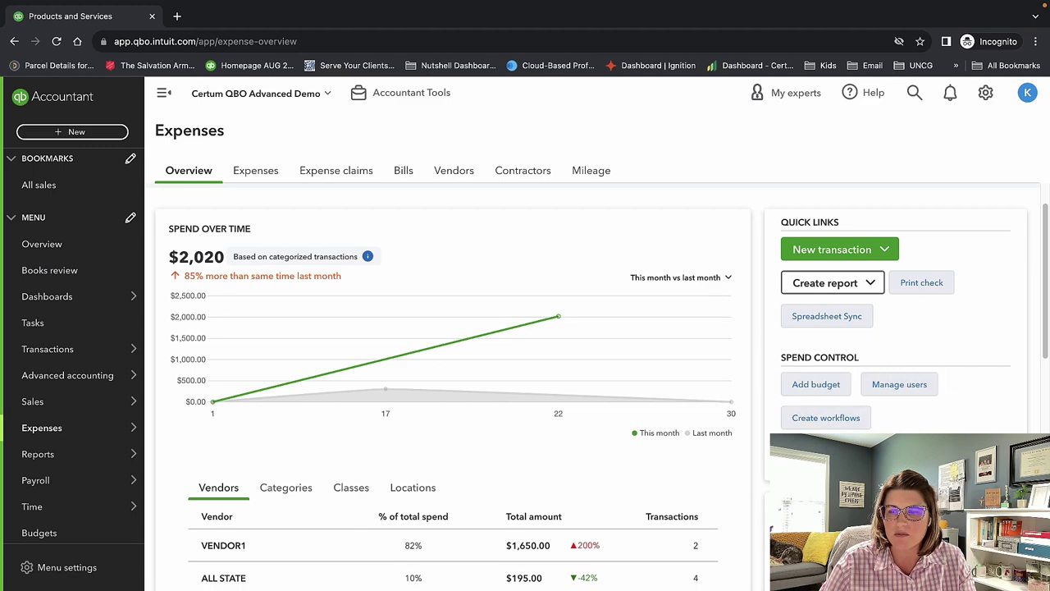
scroll(733, 424, down, 2)
scroll(733, 424, up, 3)
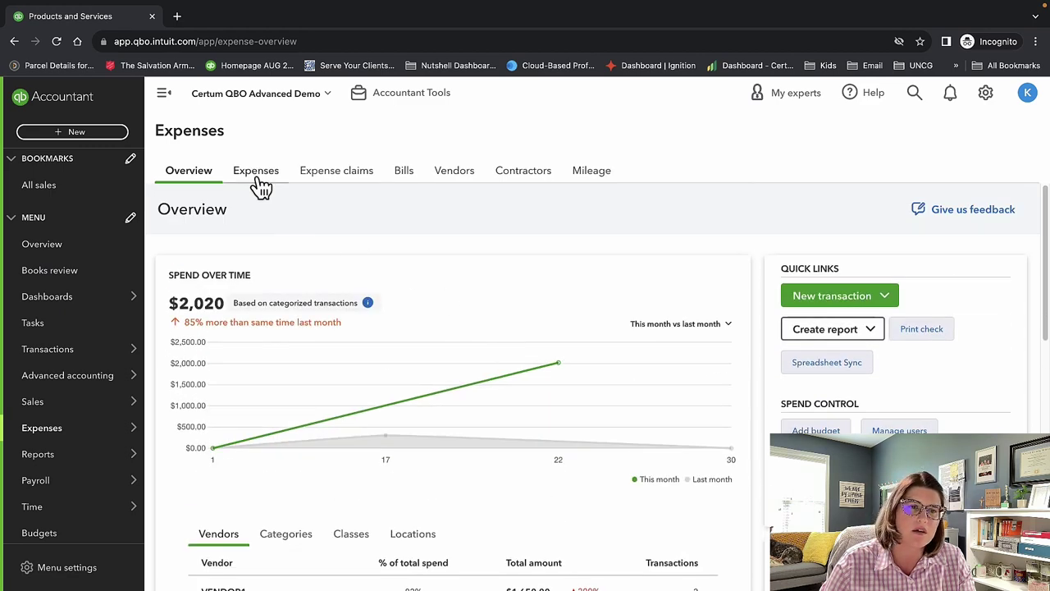
Switch to the Expense Transactions list and scroll through it.
click(257, 178)
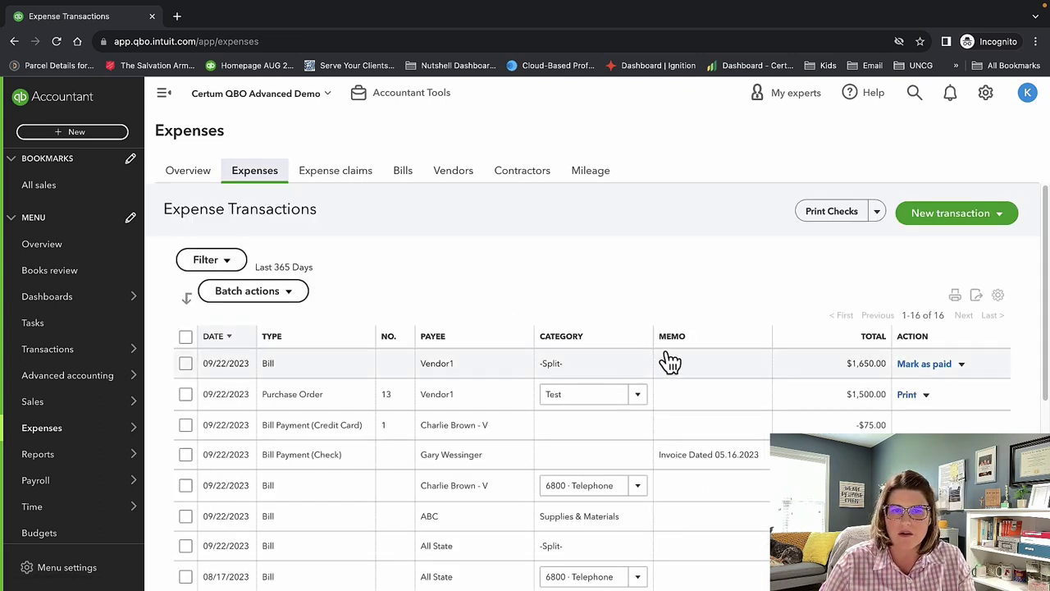
scroll(669, 361, down, 2)
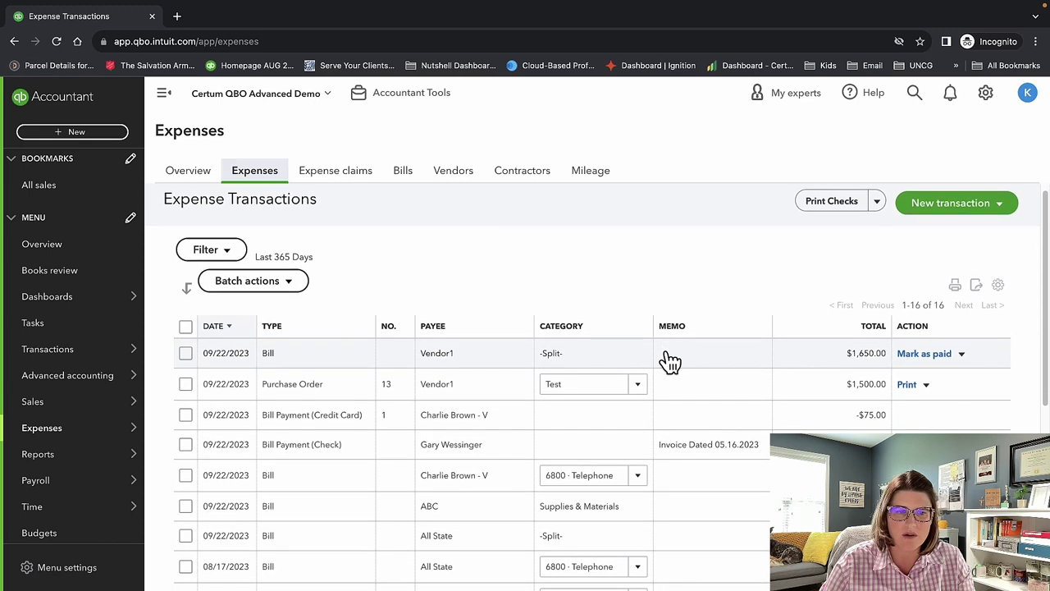
scroll(779, 402, down, 3)
scroll(780, 402, up, 5)
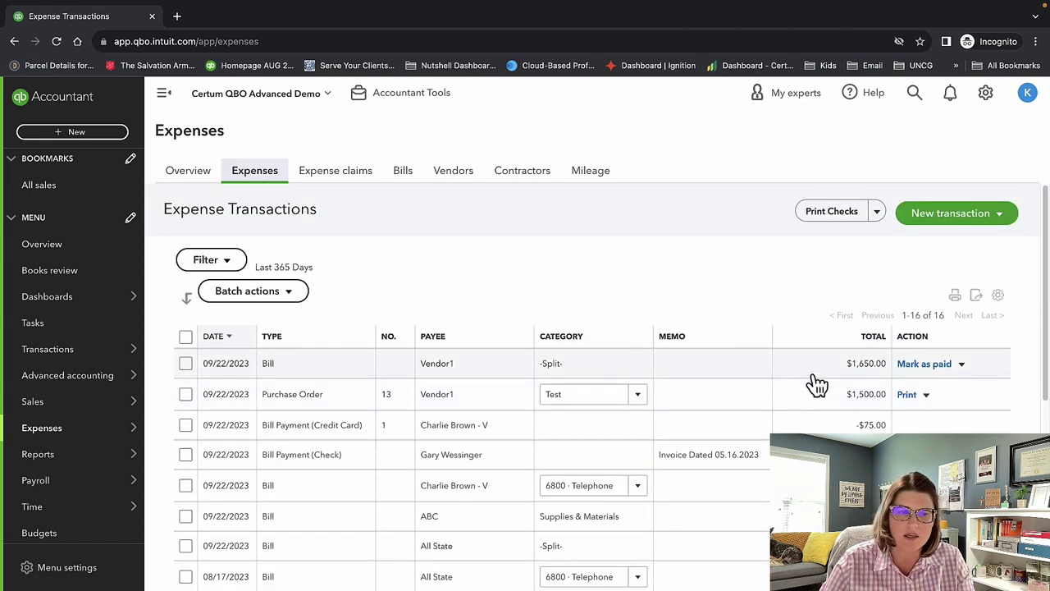
scroll(813, 382, down, 1)
Add an attachments column to the expense table via its column settings.
click(999, 294)
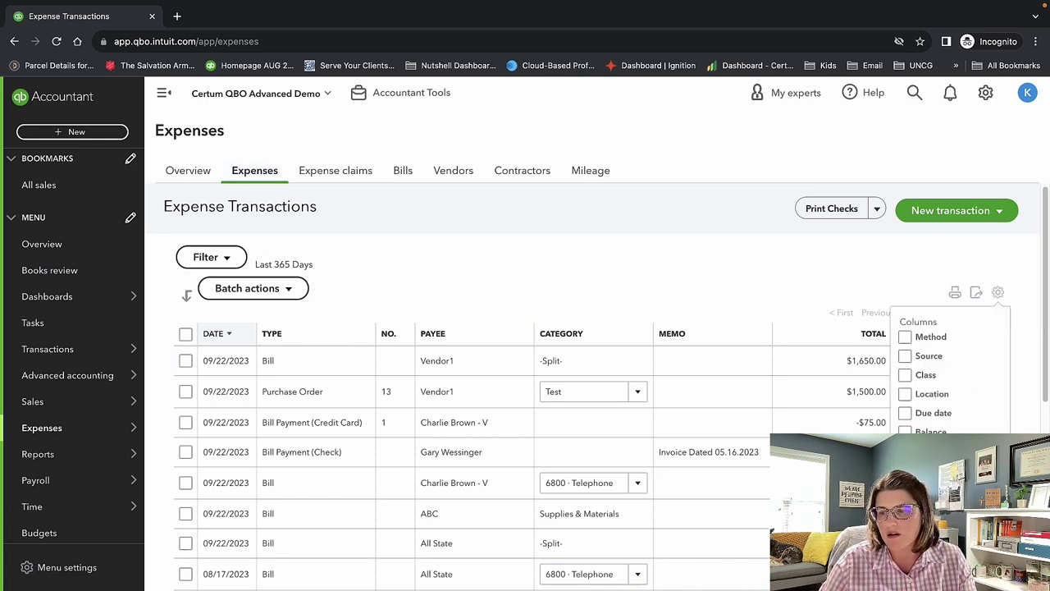
click(921, 432)
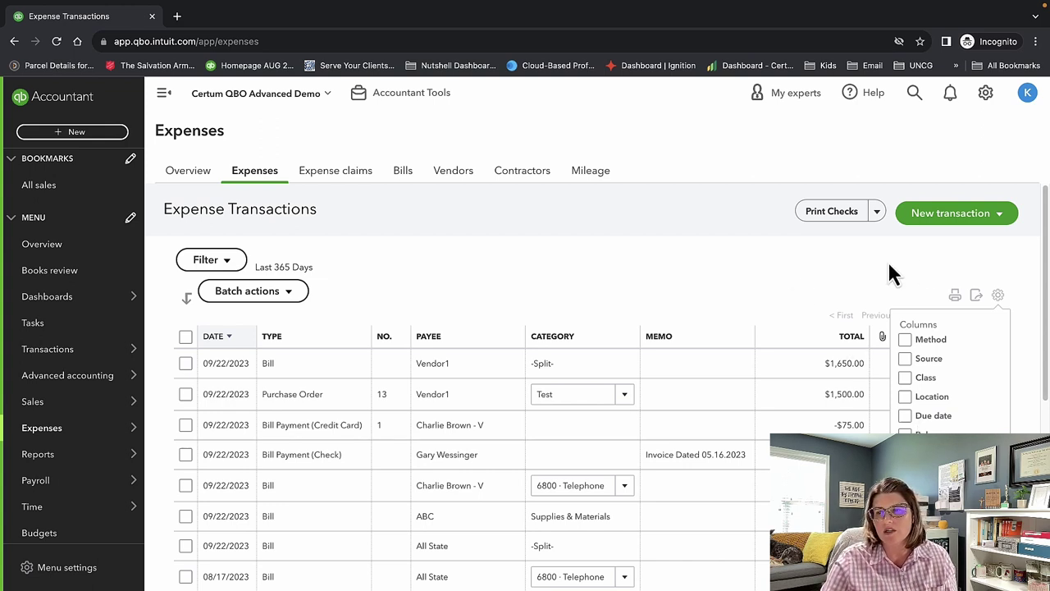
click(999, 296)
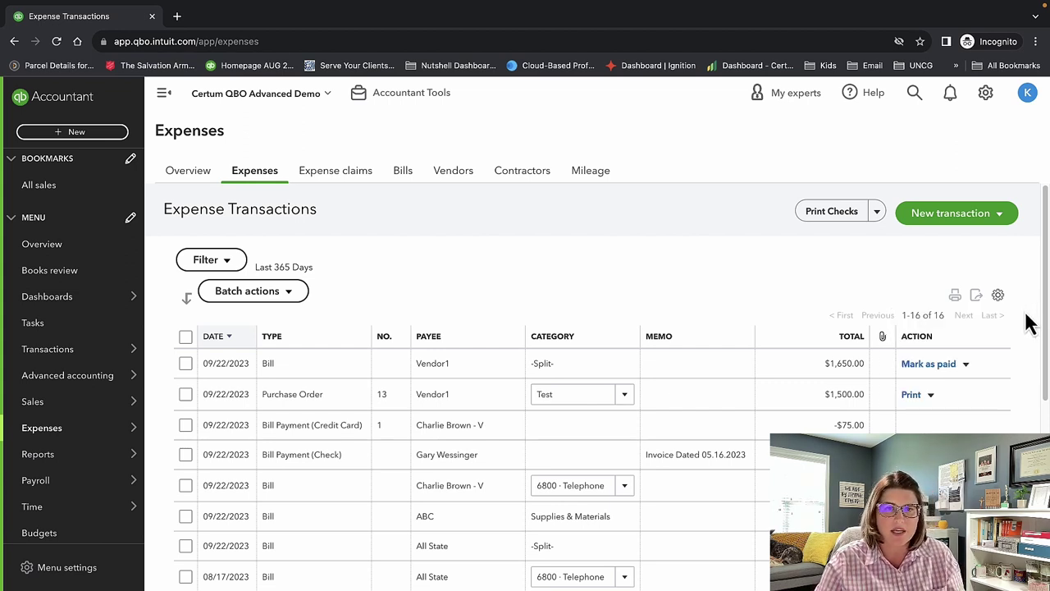
click(999, 296)
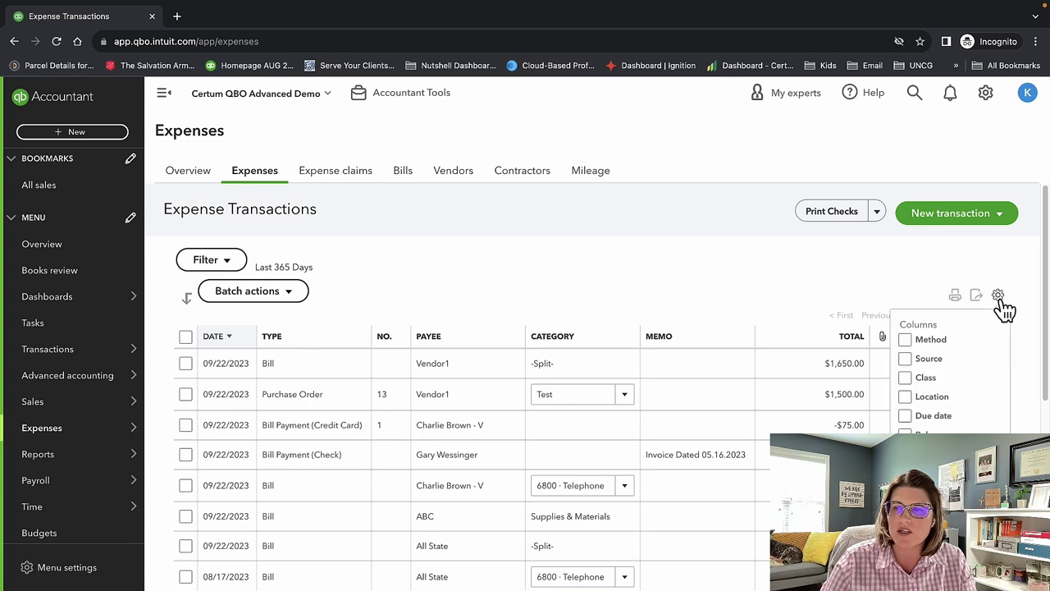
click(1000, 299)
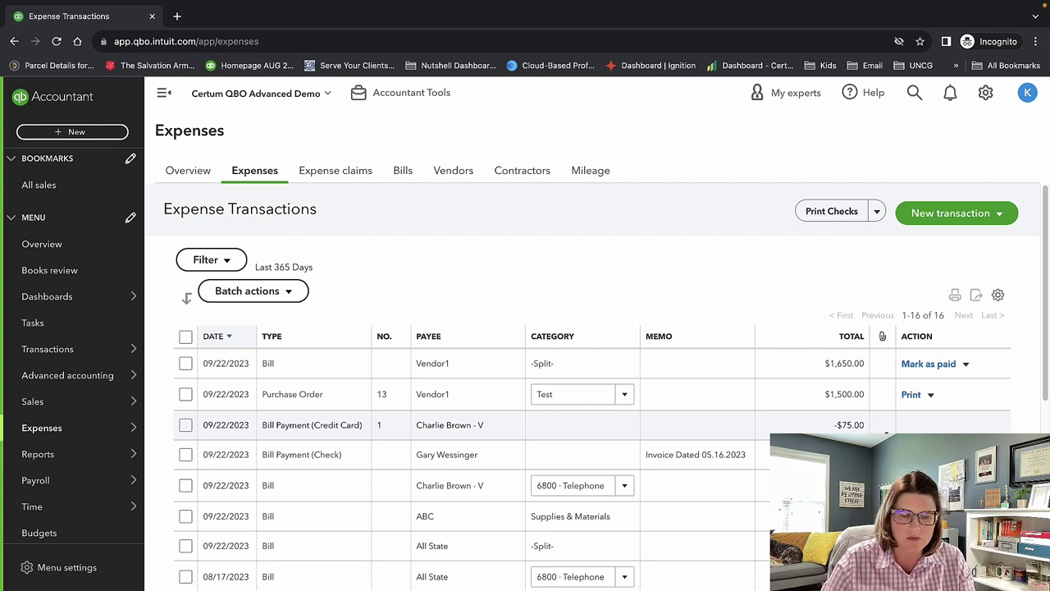
Scroll the expense table, then show the Order Checks and Pay Bills options beside Print Checks.
scroll(884, 432, down, 1)
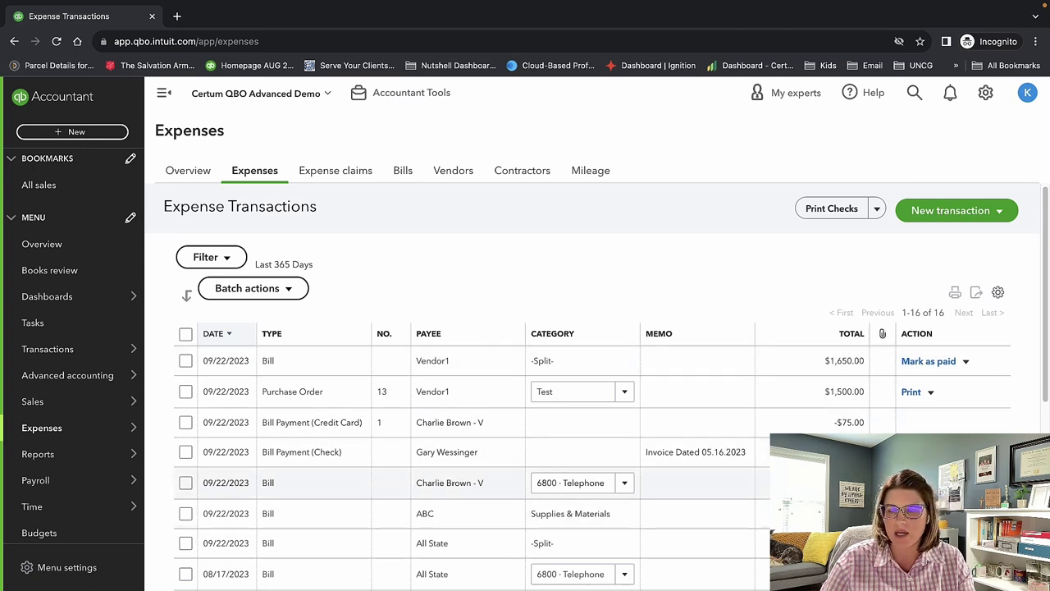
scroll(885, 420, down, 3)
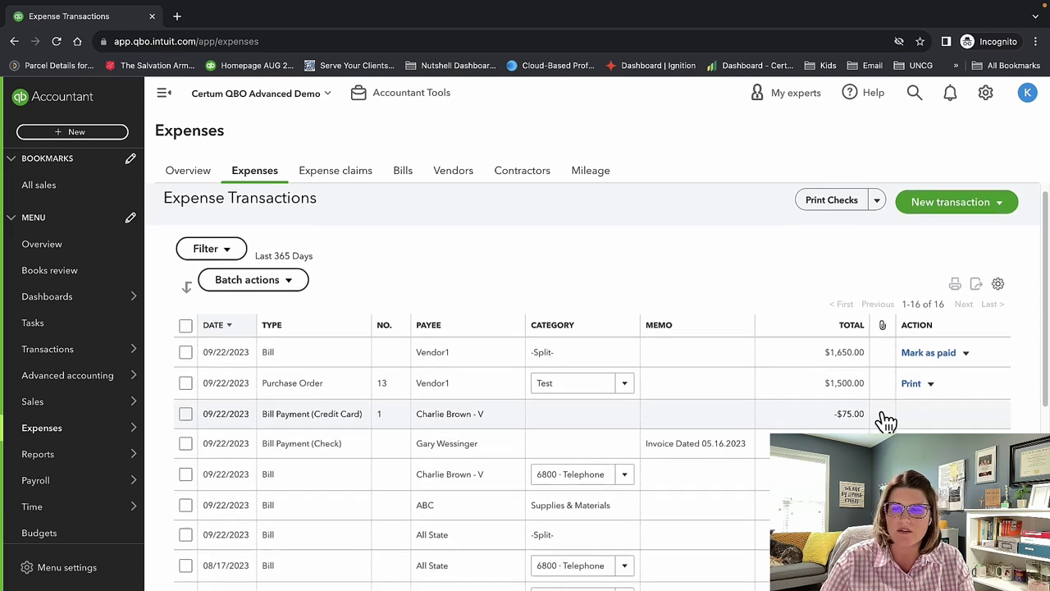
scroll(885, 420, down, 3)
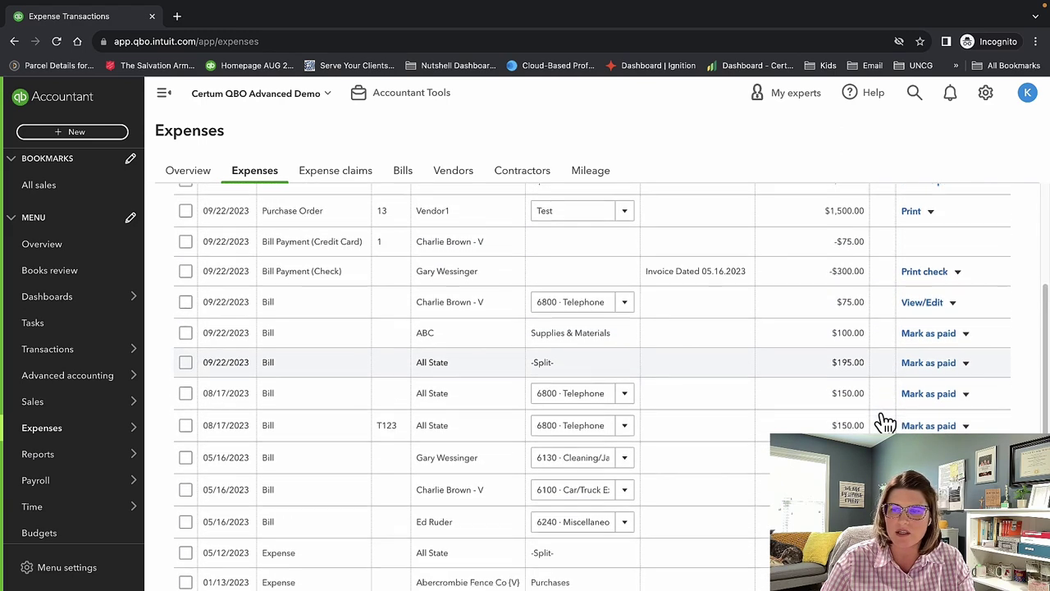
scroll(885, 421, up, 5)
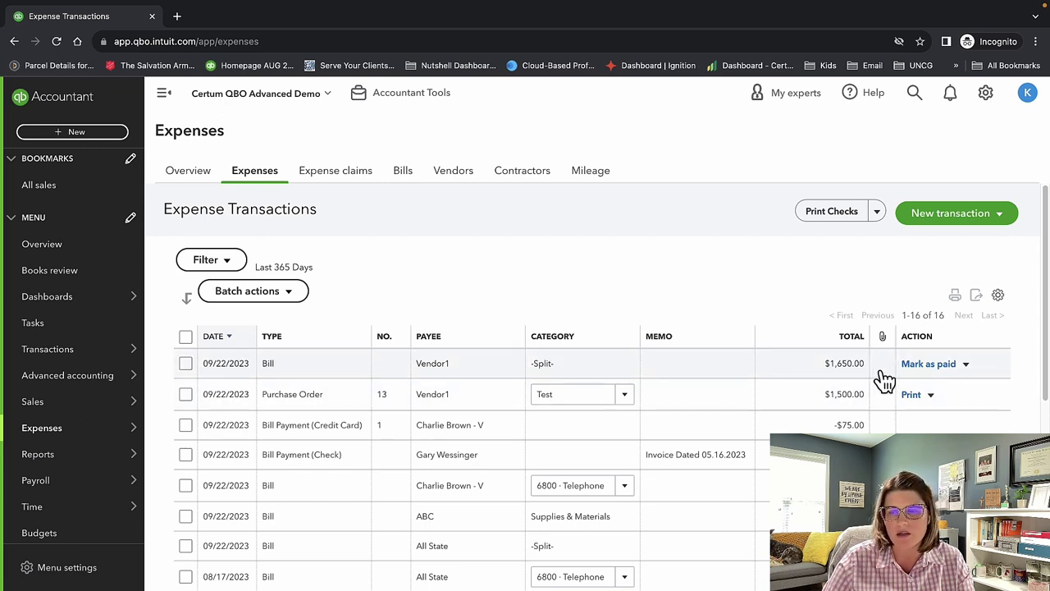
scroll(882, 380, down, 1)
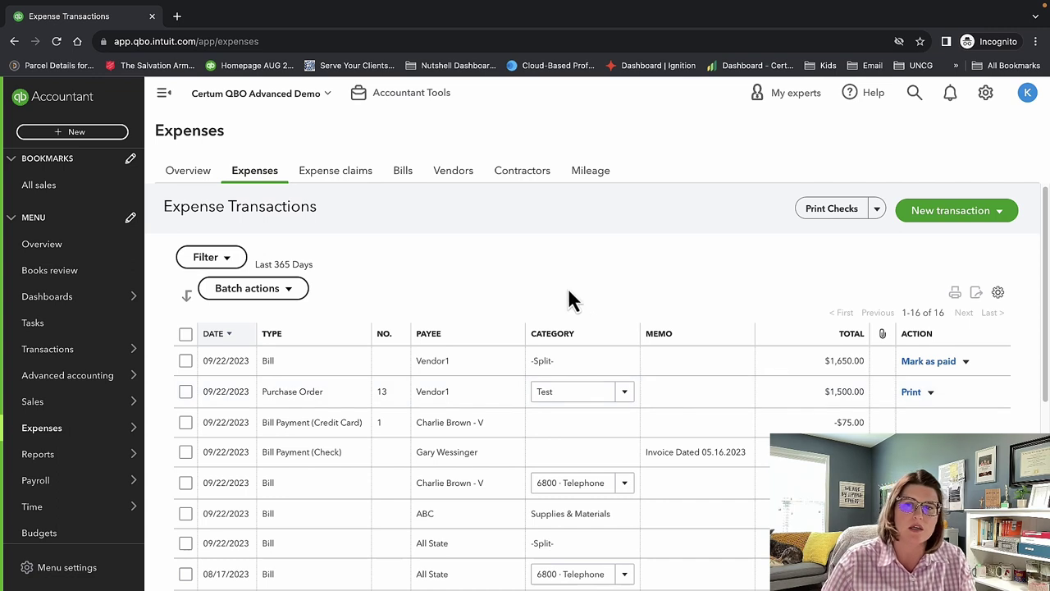
click(876, 215)
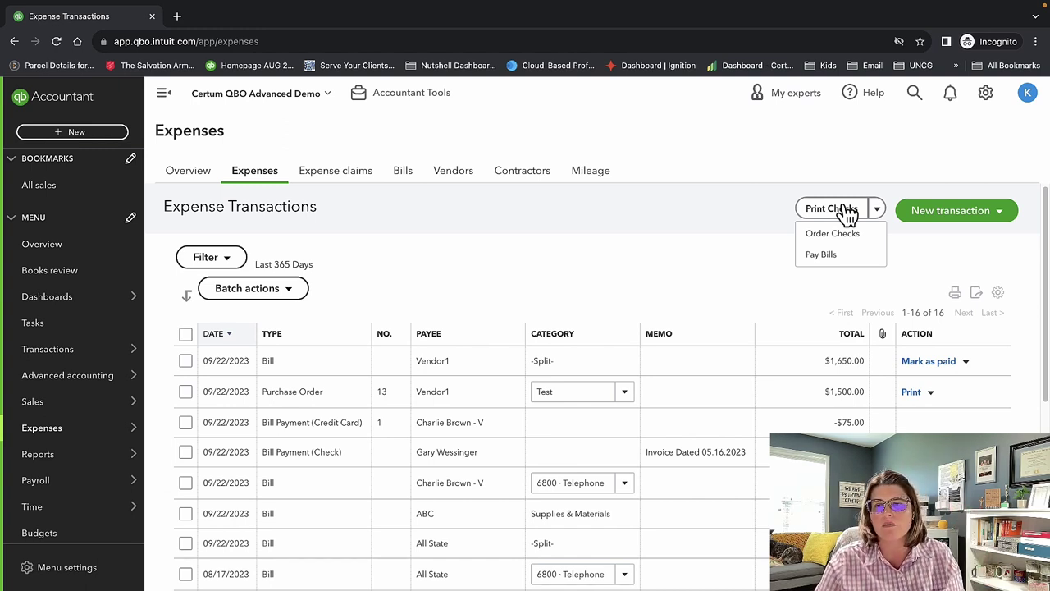
Open the Expense claims page and highlight the employee-expenses banner text.
click(354, 173)
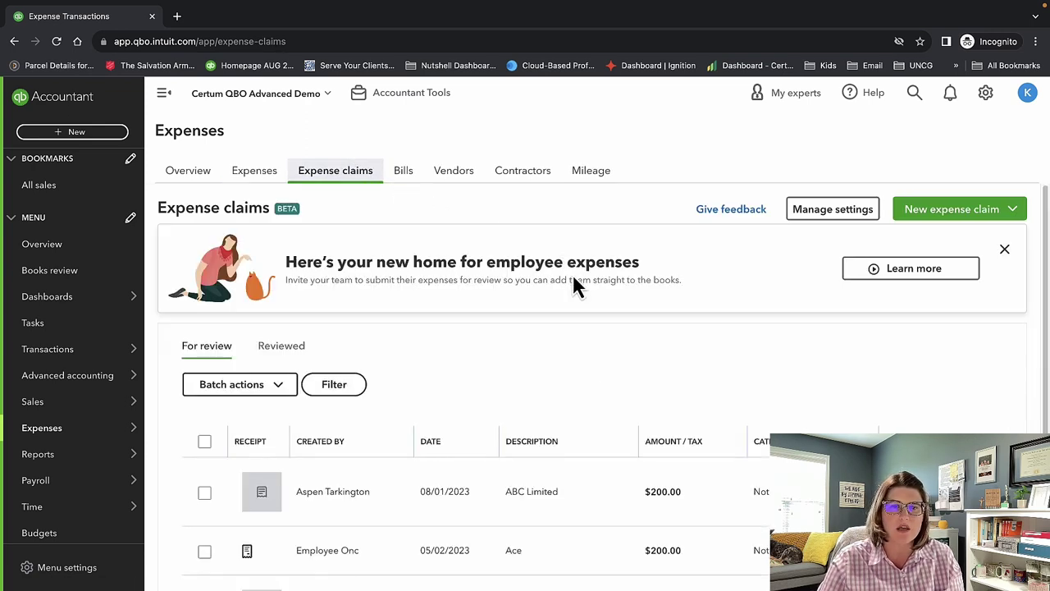
drag(720, 291, 286, 268)
click(425, 310)
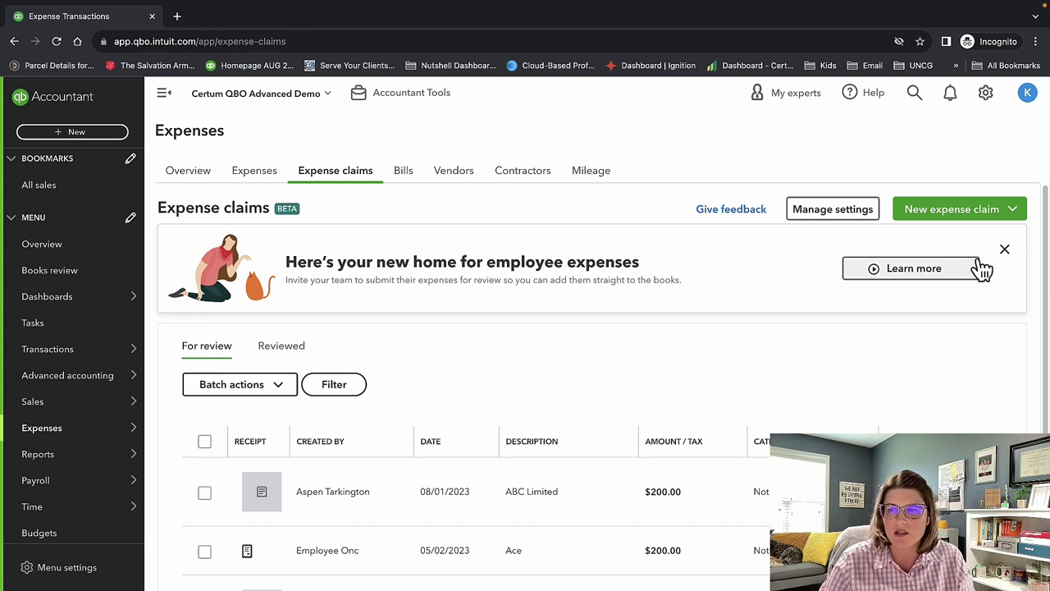
Dismiss the welcome banner and show the ways to start a new expense claim.
click(1004, 250)
scroll(597, 345, down, 1)
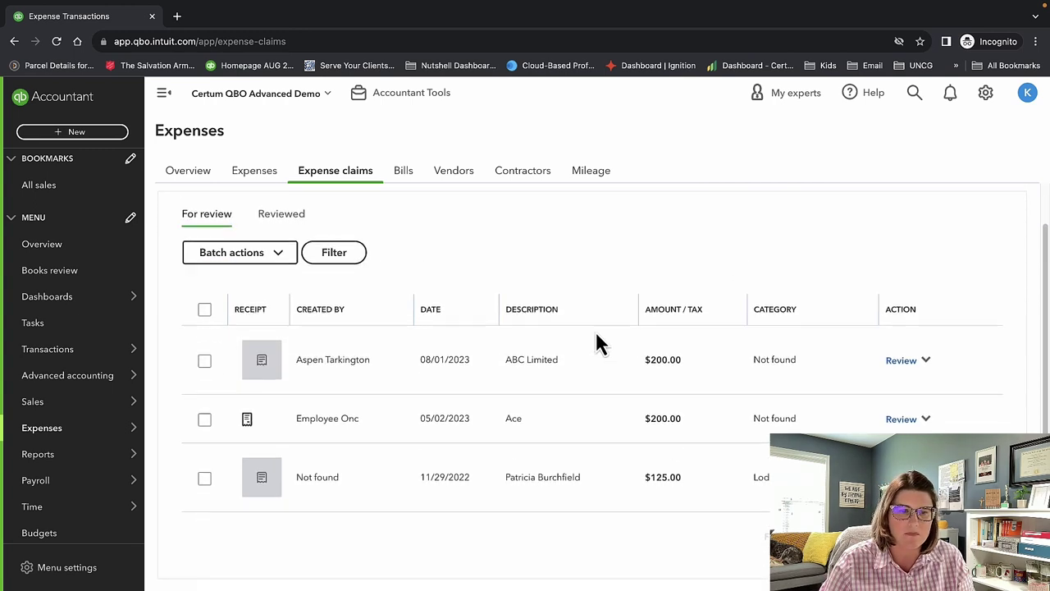
scroll(597, 343, up, 1)
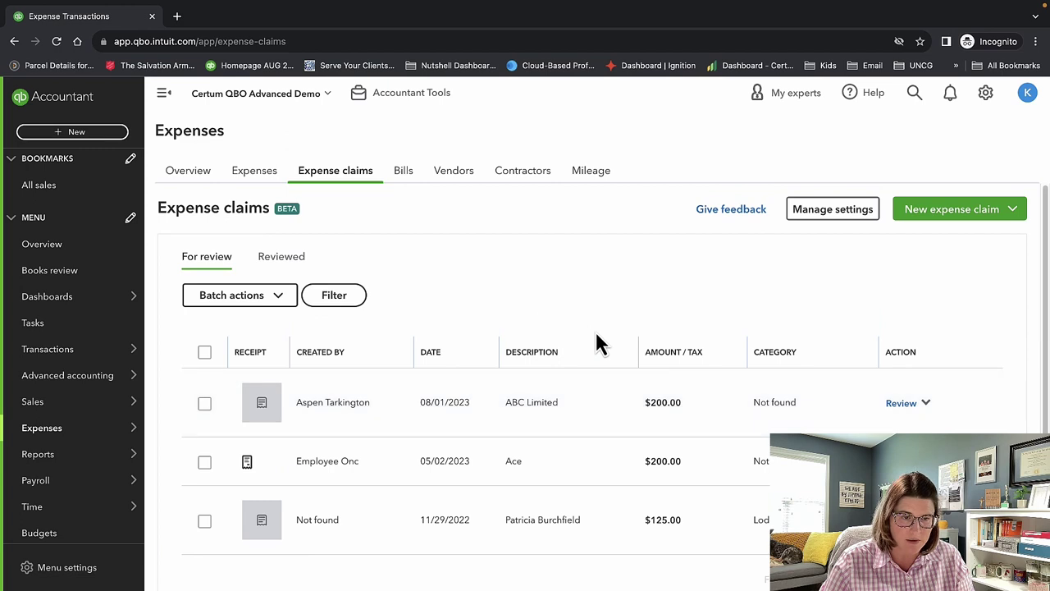
click(966, 217)
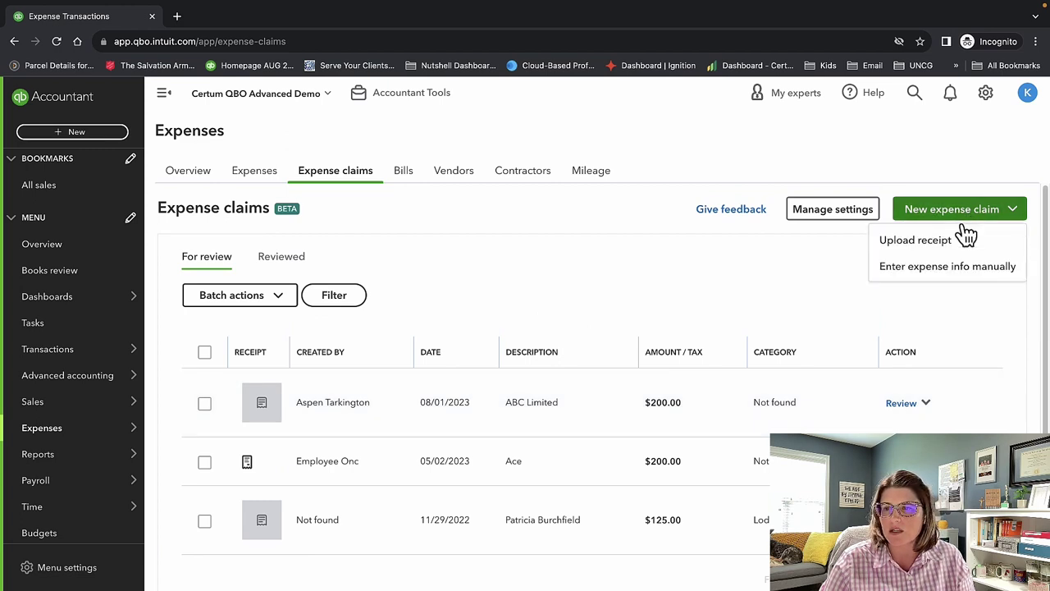
Start a manual 100.00 expense marked for reimbursement, with vendor Staples.
click(960, 269)
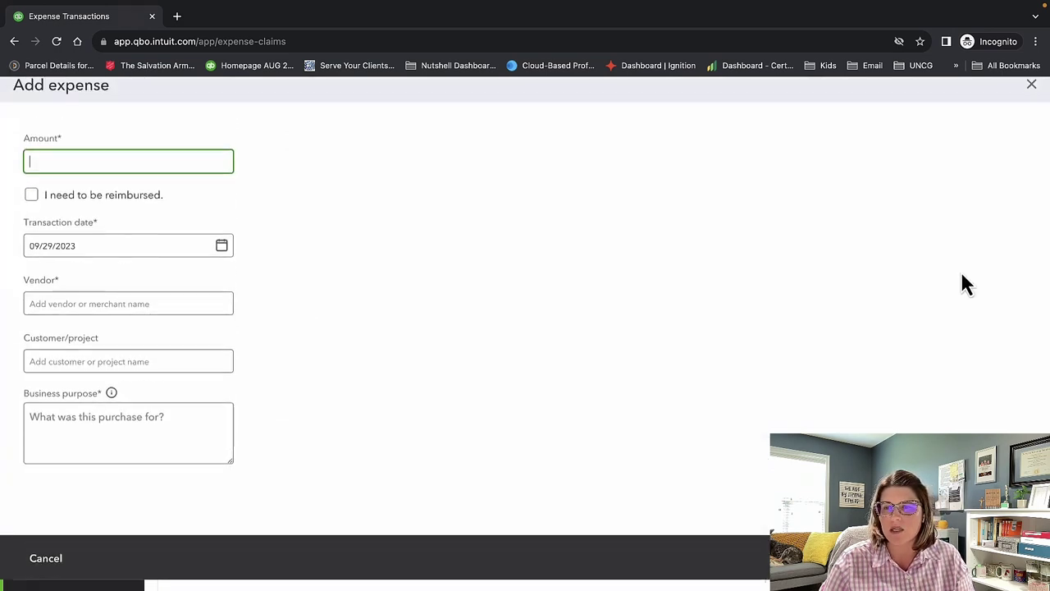
text(1)
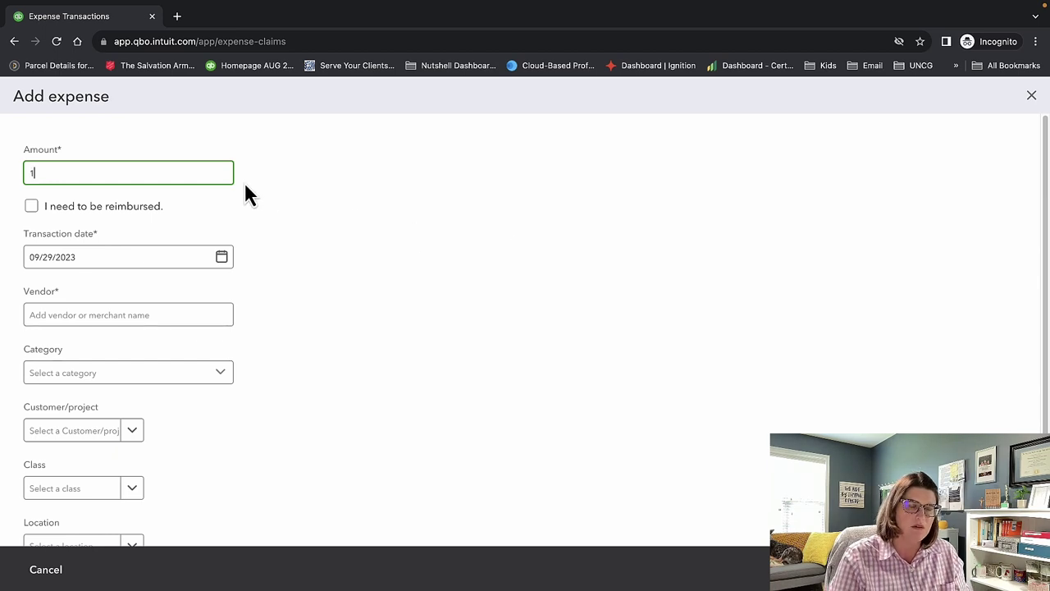
text(00.00)
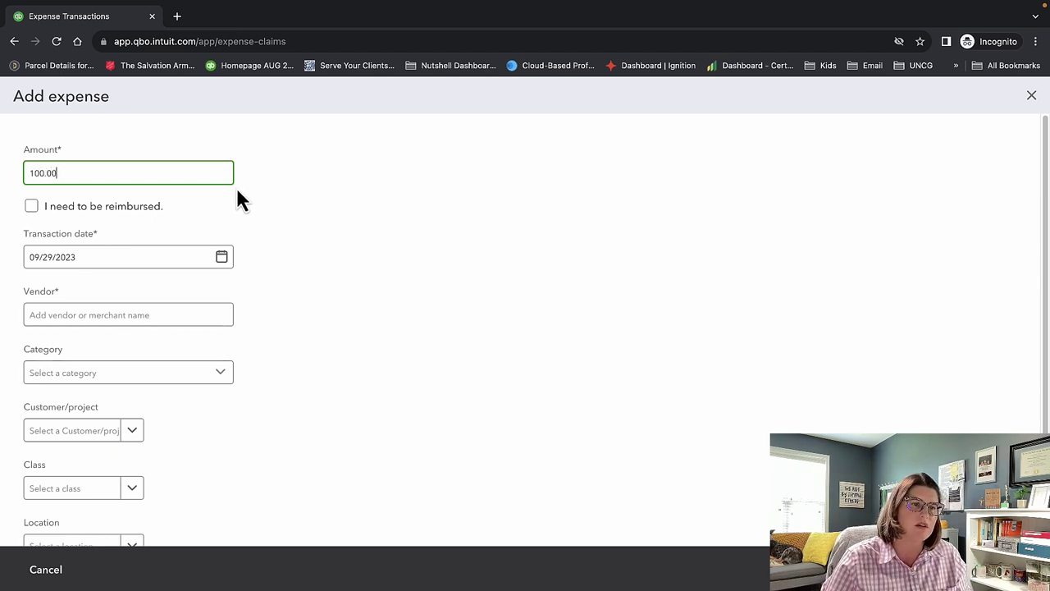
click(32, 207)
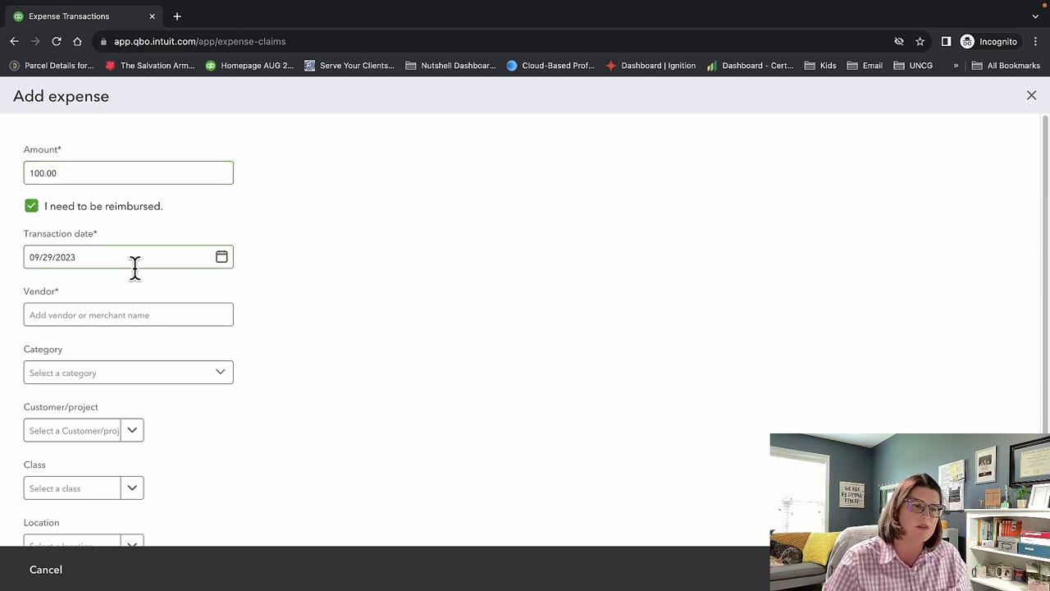
click(148, 314)
text(a)
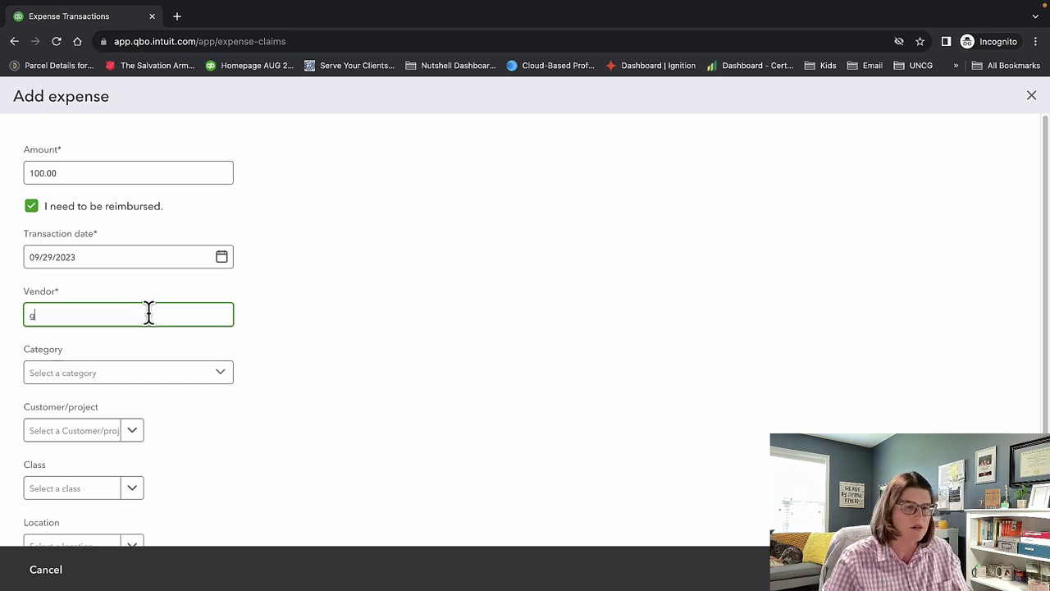
key(BackSpace)
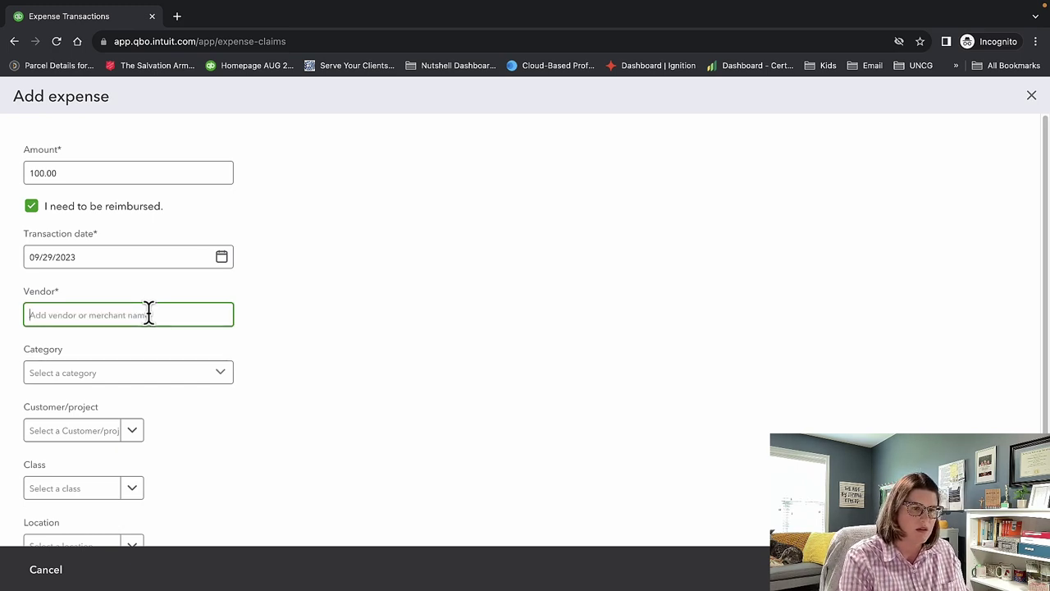
text(r)
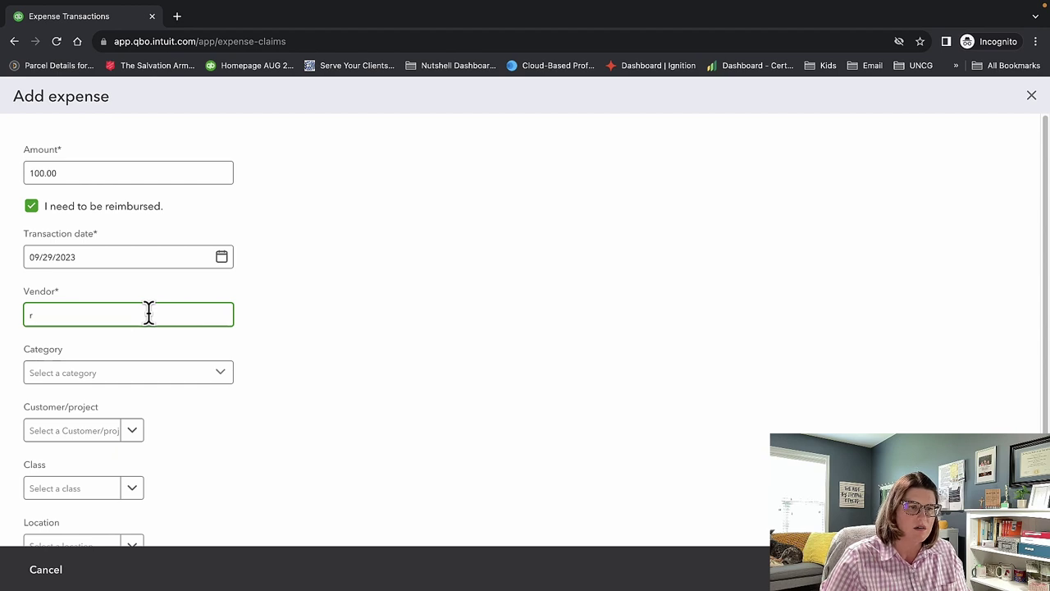
key(BackSpace)
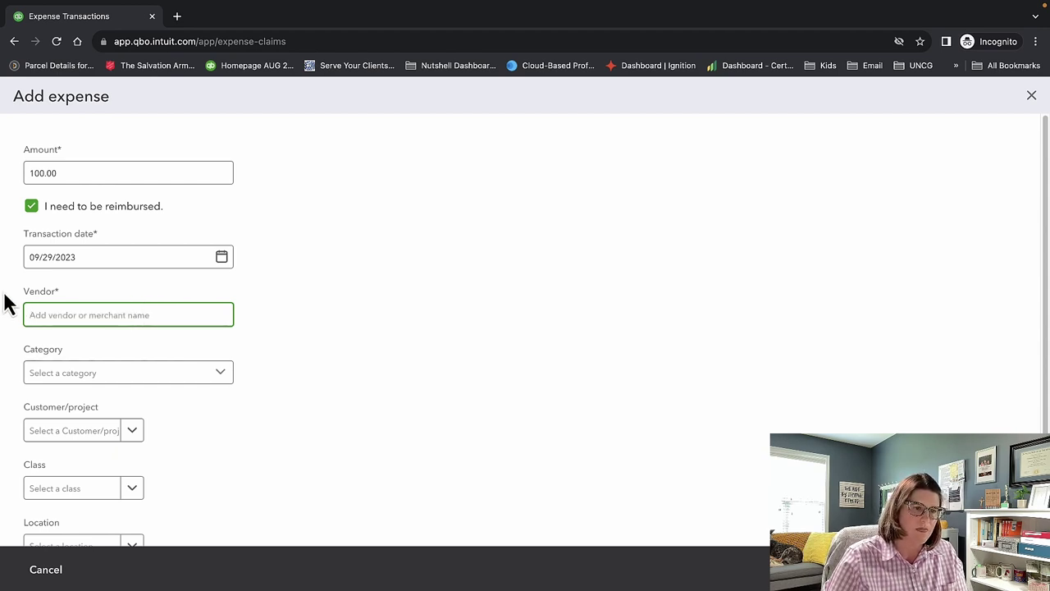
text(Sa)
text(aples)
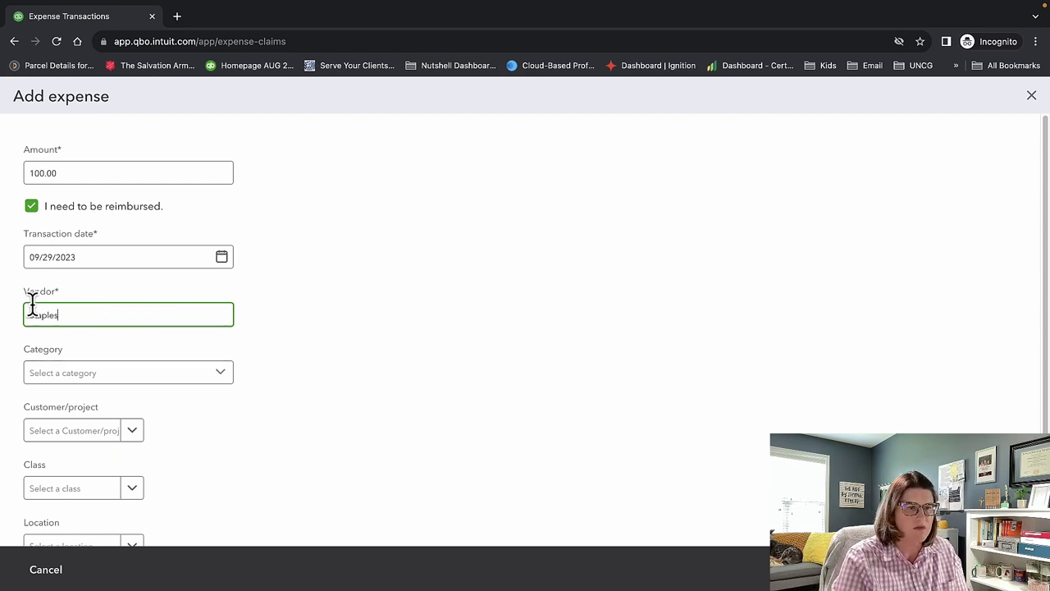
key(Tab)
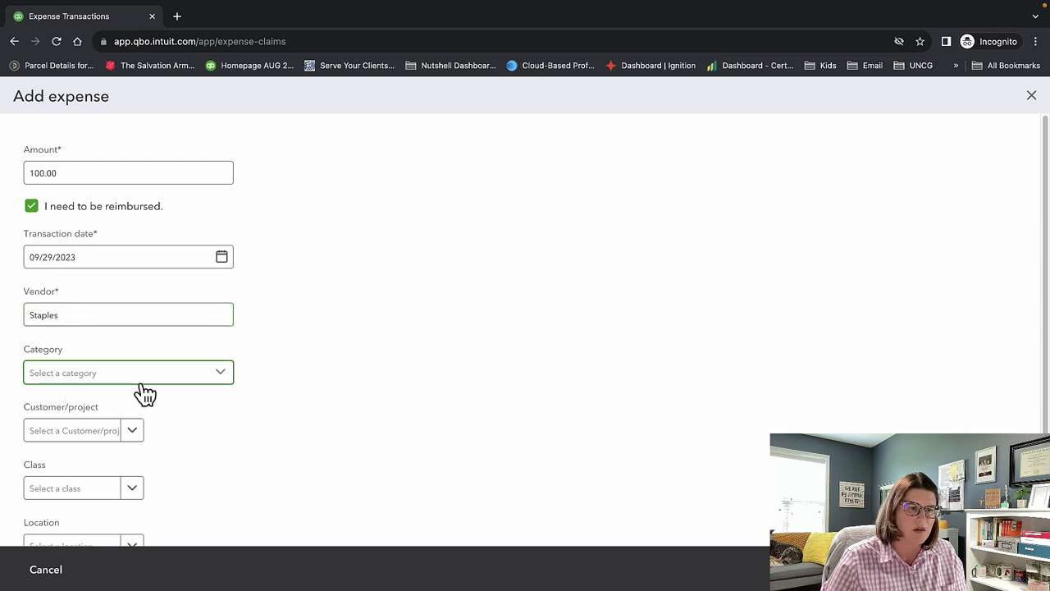
Set category None, customer 00Test Customer, class 4170 - Day Program and location Store 1.
click(141, 382)
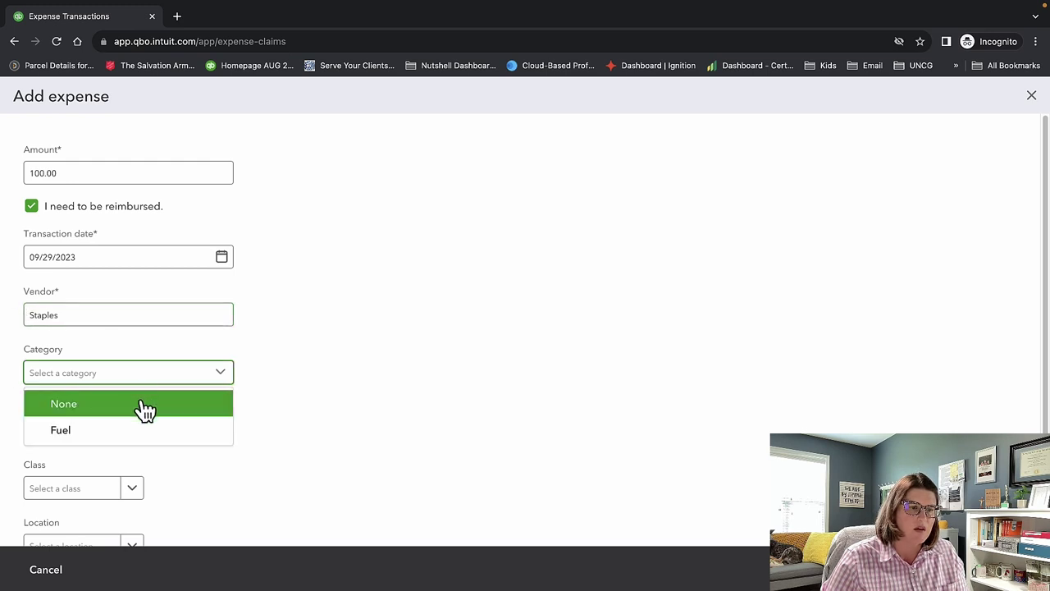
click(145, 407)
scroll(256, 431, down, 2)
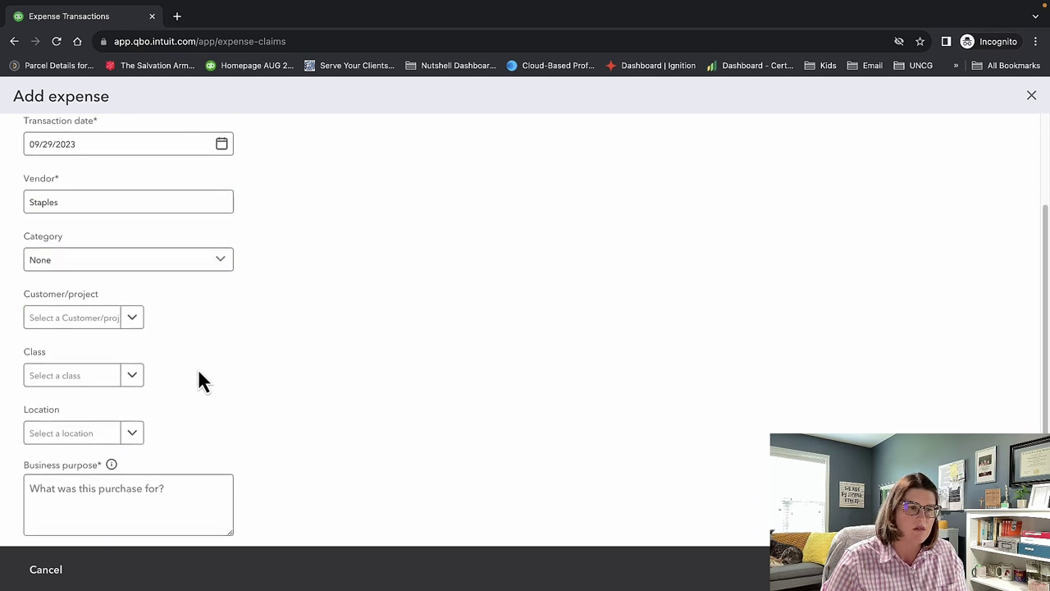
click(100, 317)
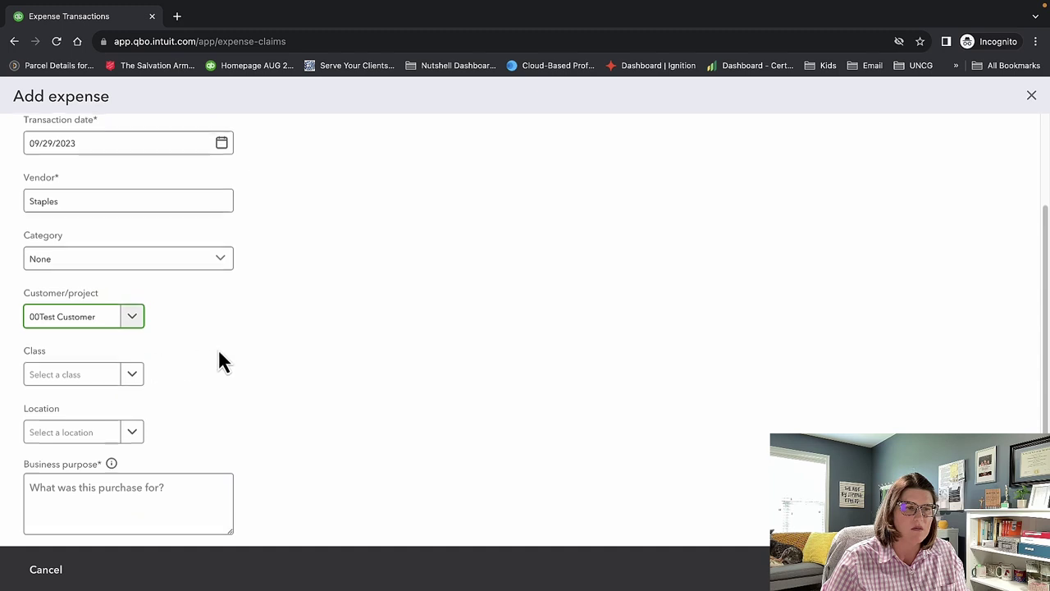
click(115, 372)
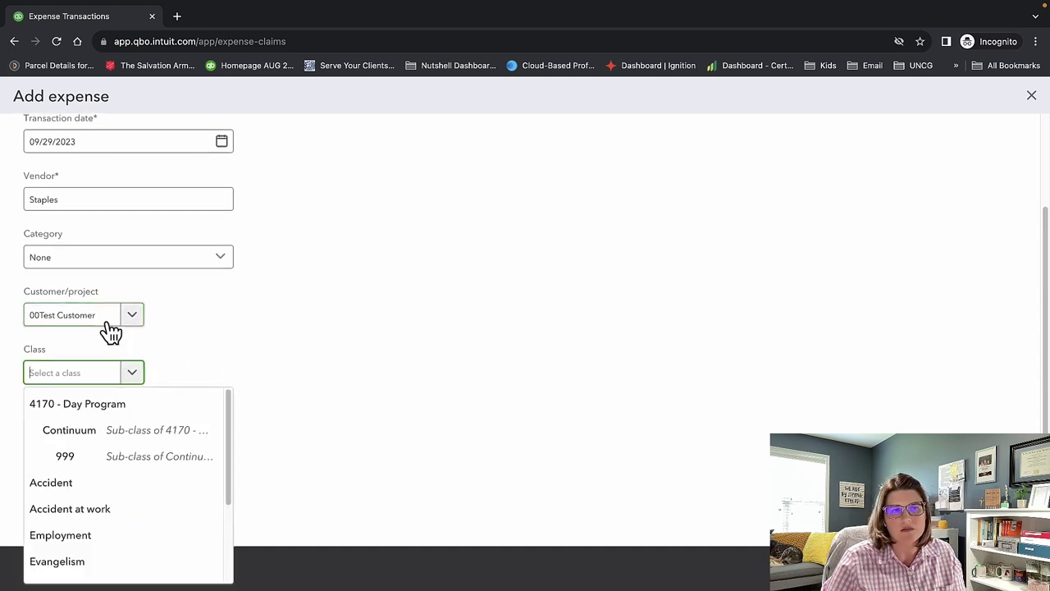
click(111, 407)
click(130, 432)
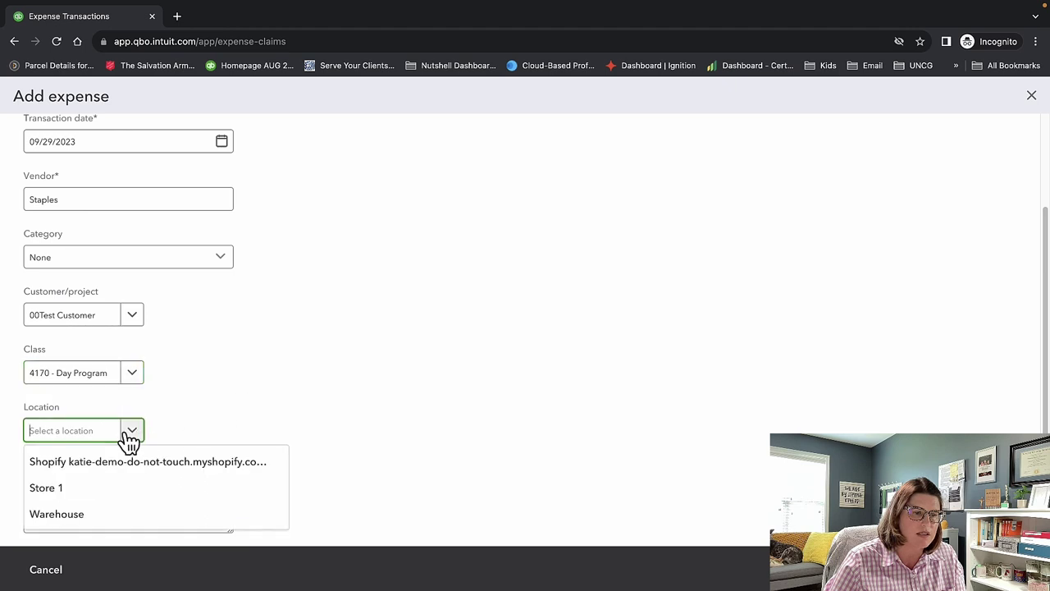
click(119, 489)
Enter 'office supplies' as the business purpose and submit the claim.
click(143, 506)
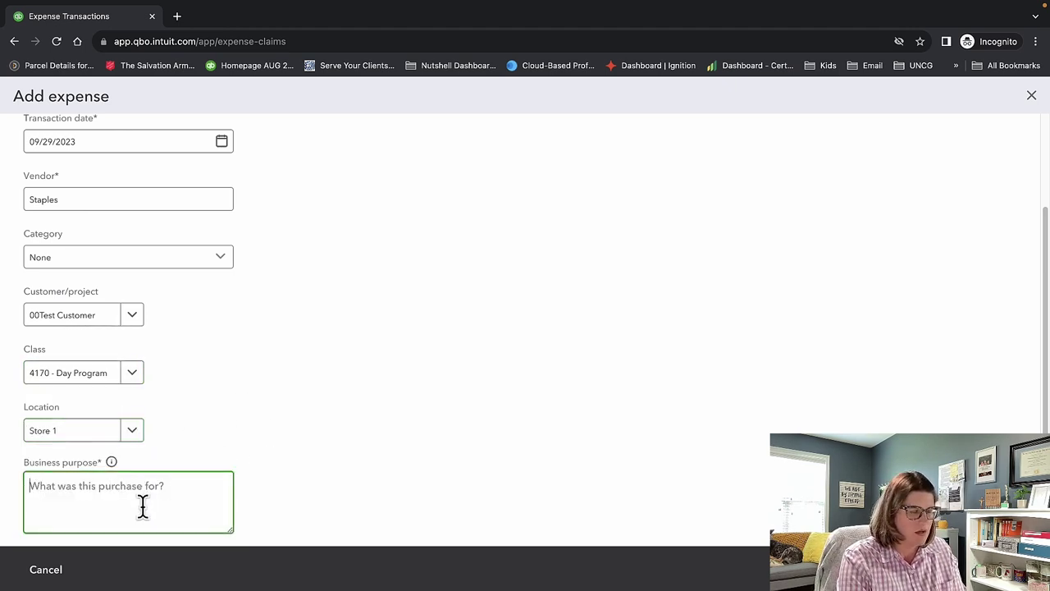
text(office )
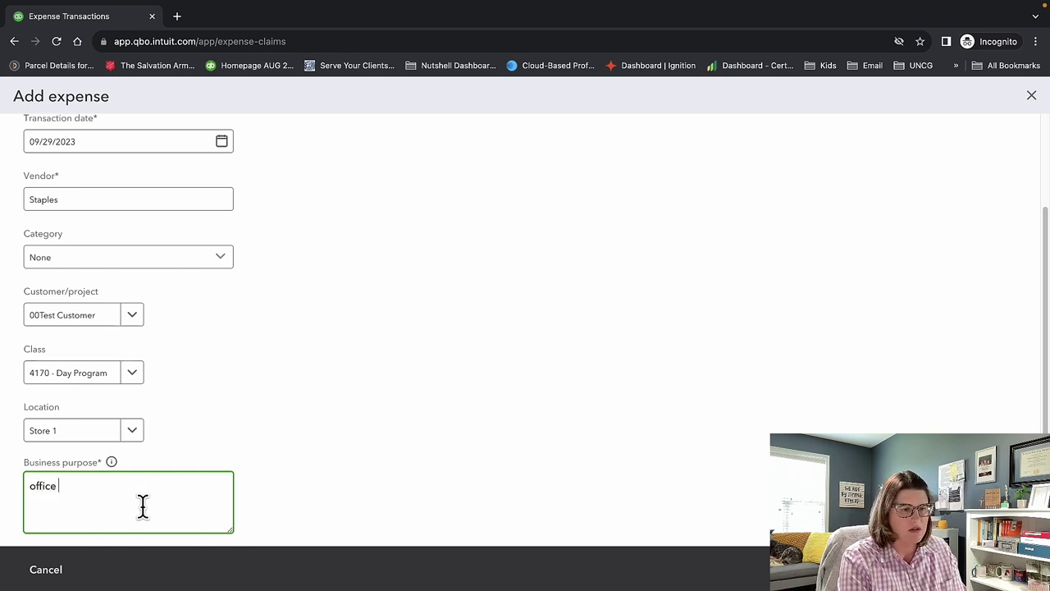
text(supplies)
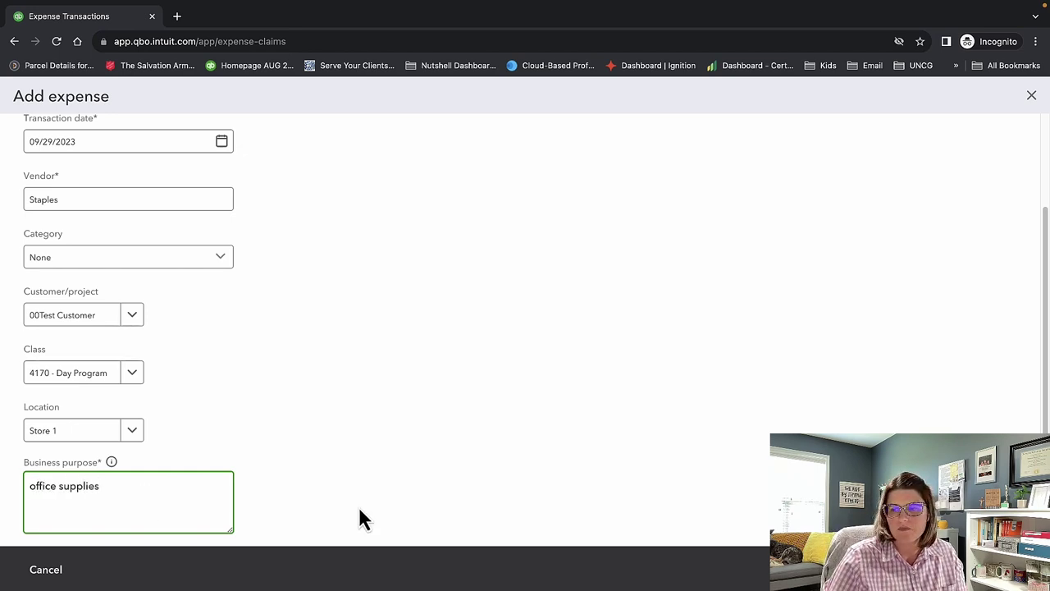
click(665, 570)
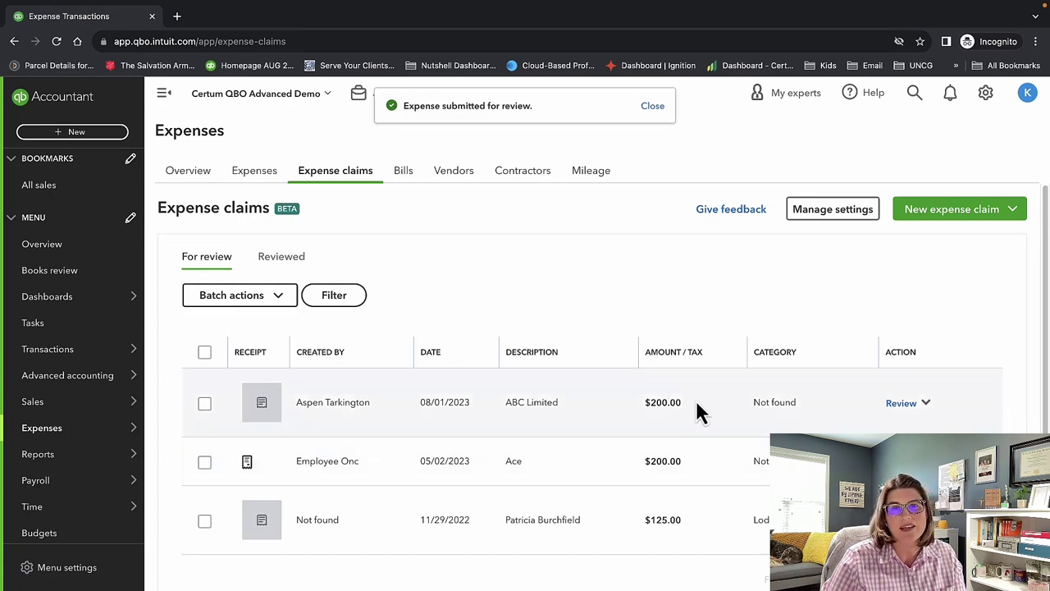
Switch back and forth between the Reviewed and For review claim tabs.
click(973, 220)
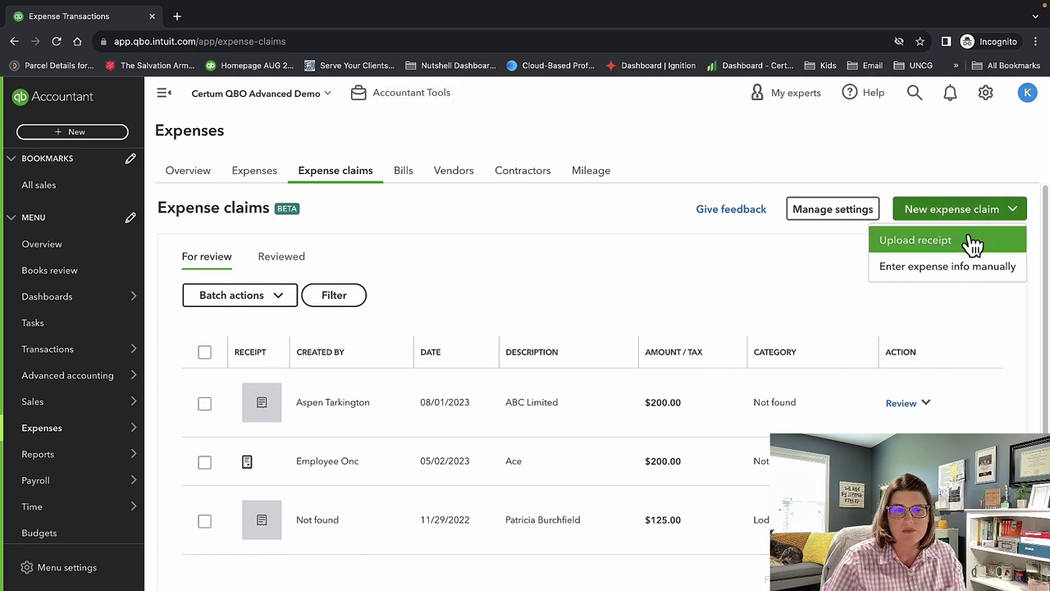
click(271, 261)
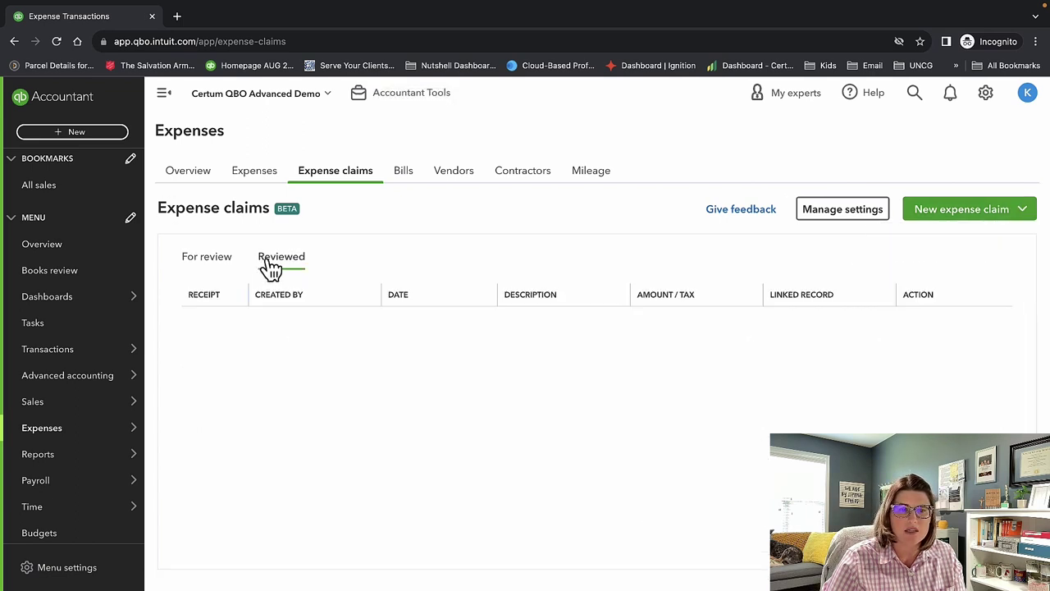
click(205, 266)
scroll(469, 403, down, 1)
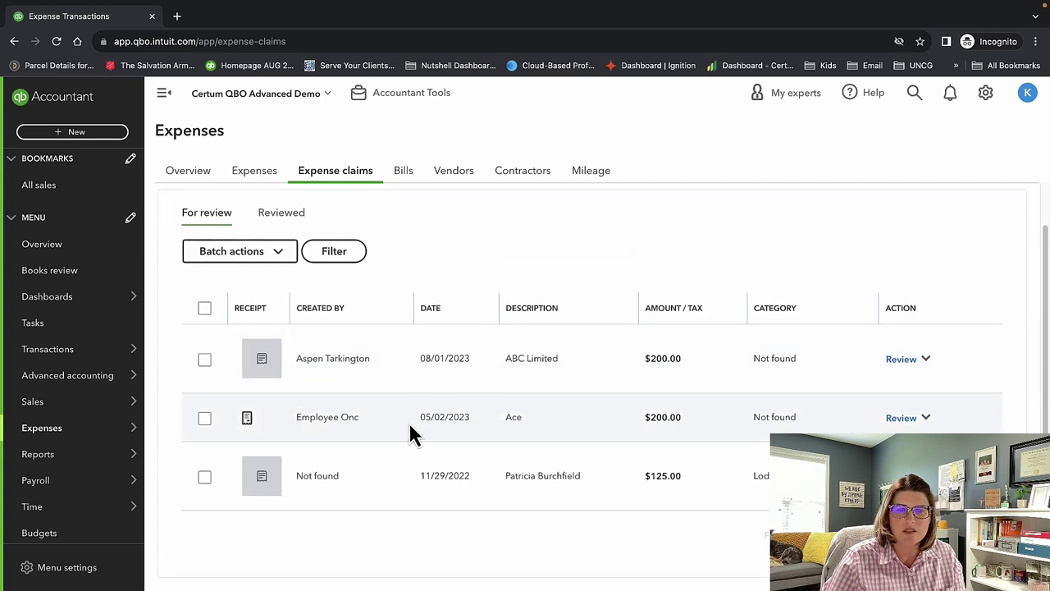
scroll(464, 468, up, 1)
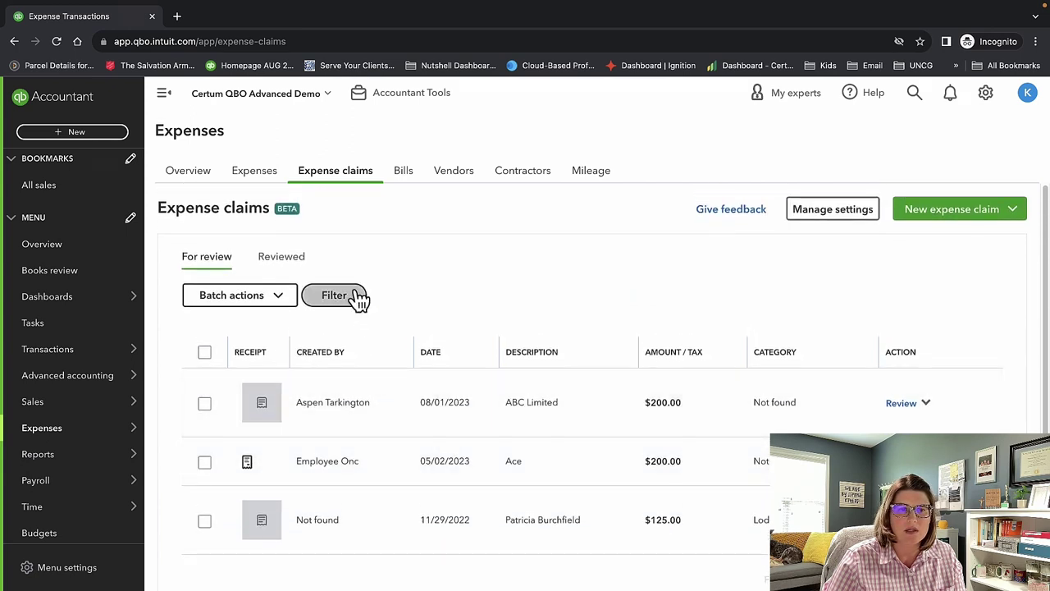
click(289, 261)
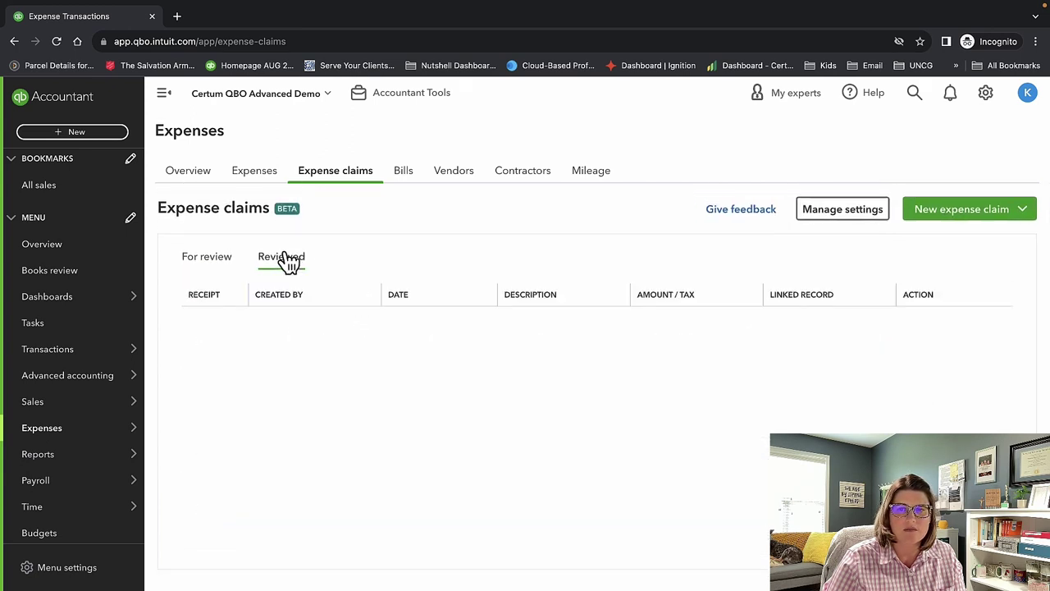
click(205, 263)
Reload the Expense claims page and show more actions for the Staples claim.
click(261, 41)
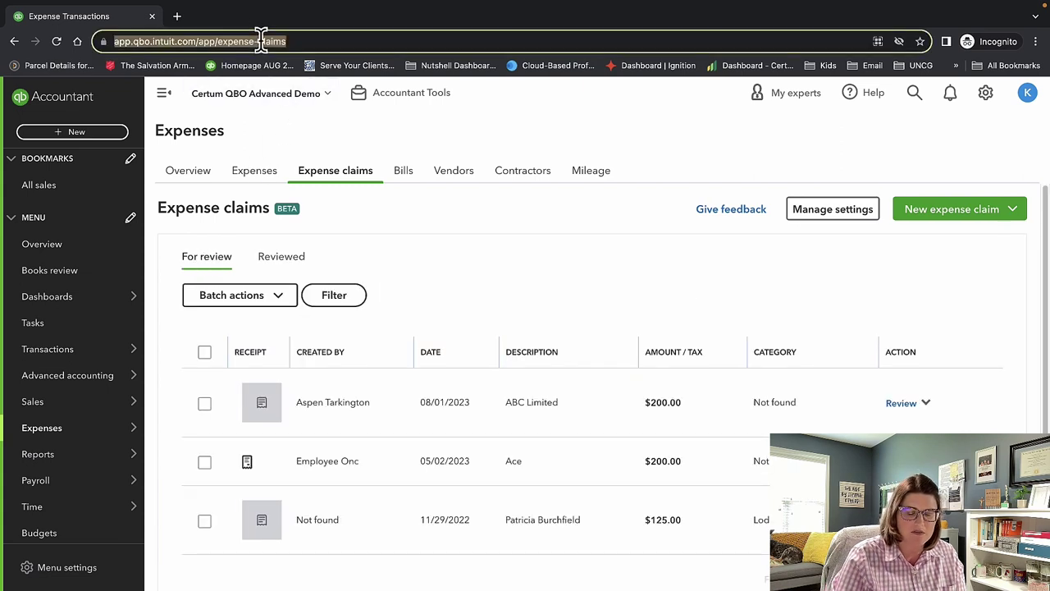
key(Return)
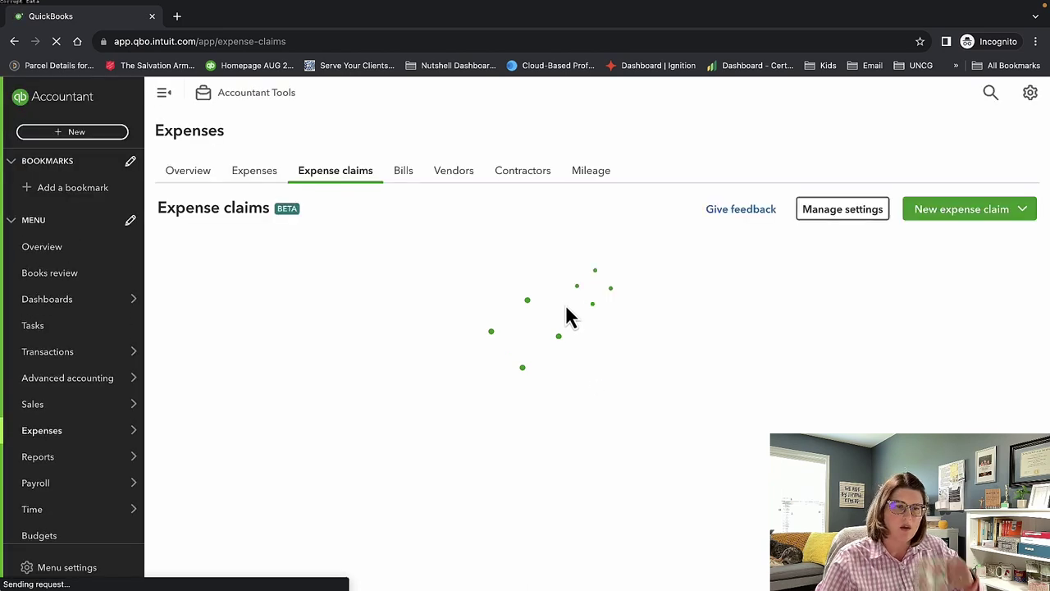
scroll(572, 344, down, 1)
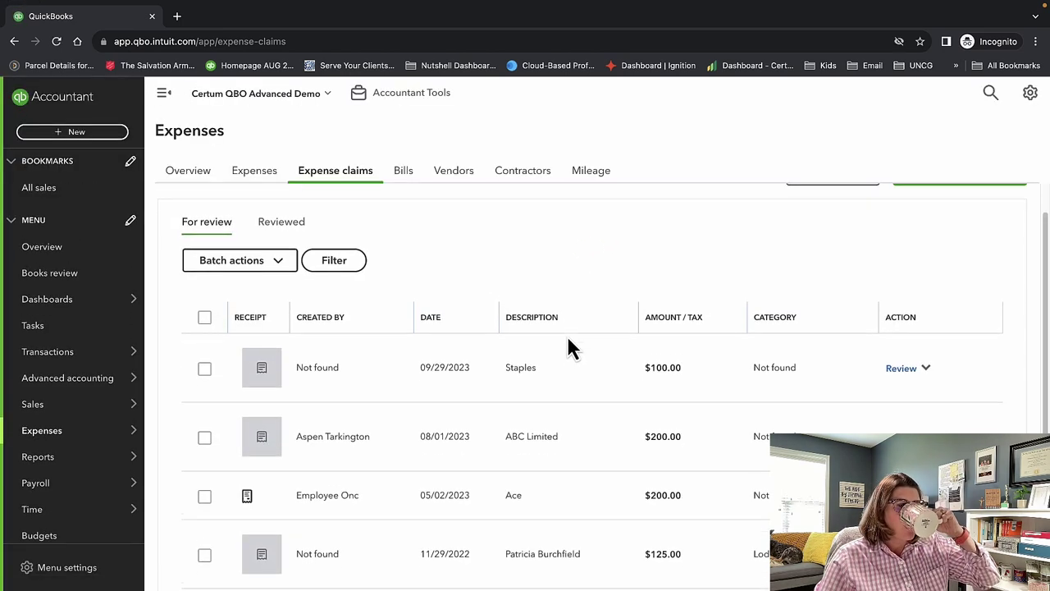
click(926, 361)
Open the Staples claim for review, paying from the Operations Account with no payee.
click(900, 361)
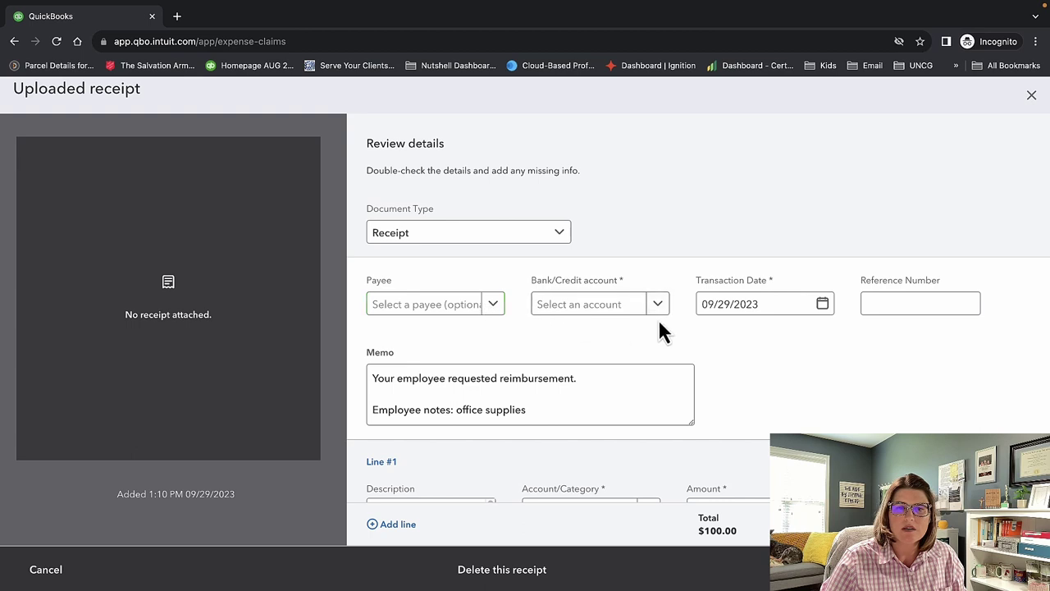
click(599, 317)
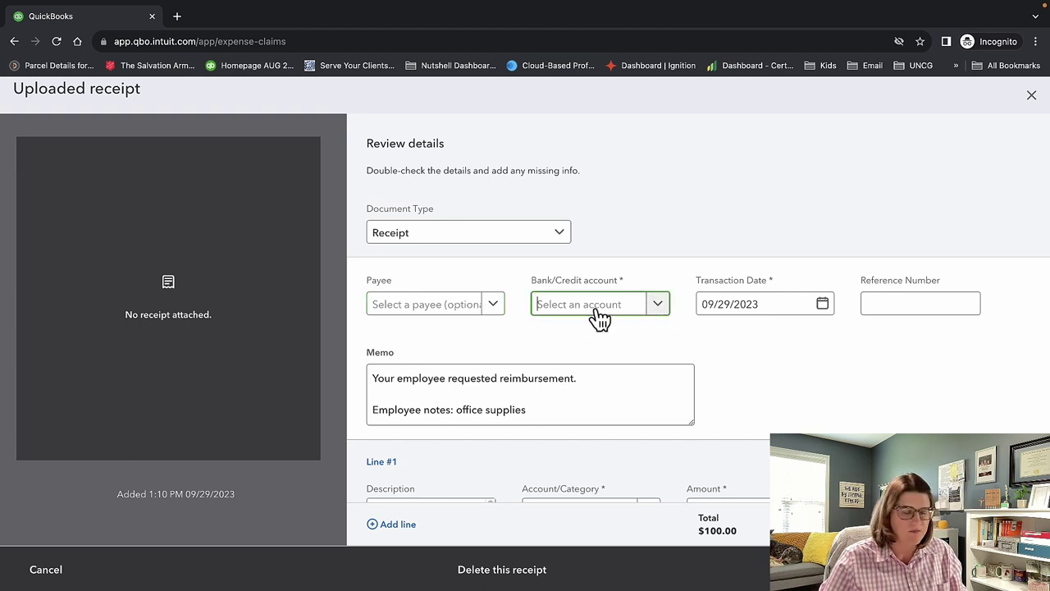
text(op)
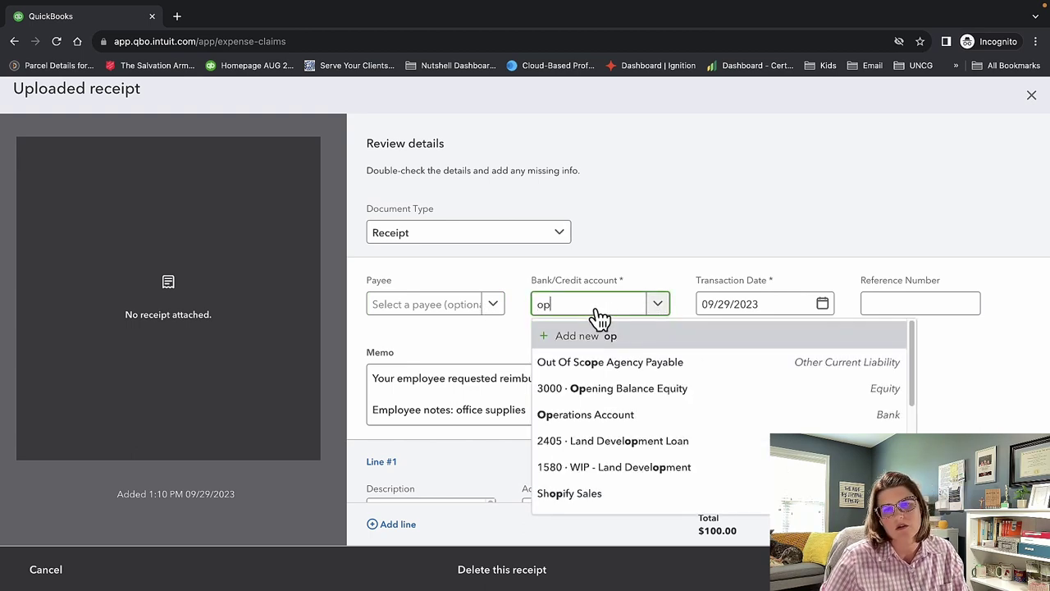
click(615, 418)
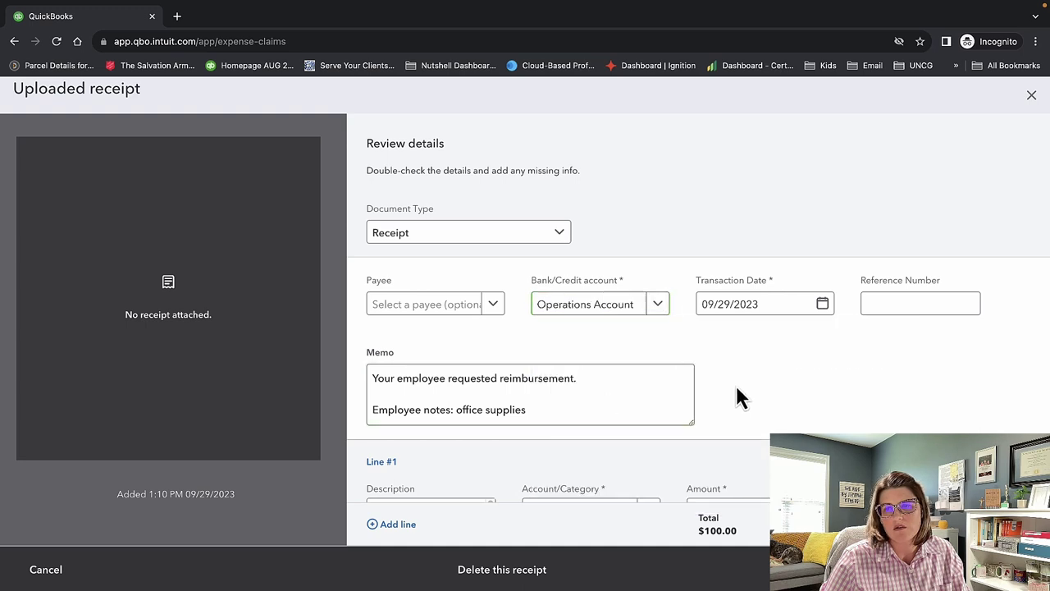
click(493, 310)
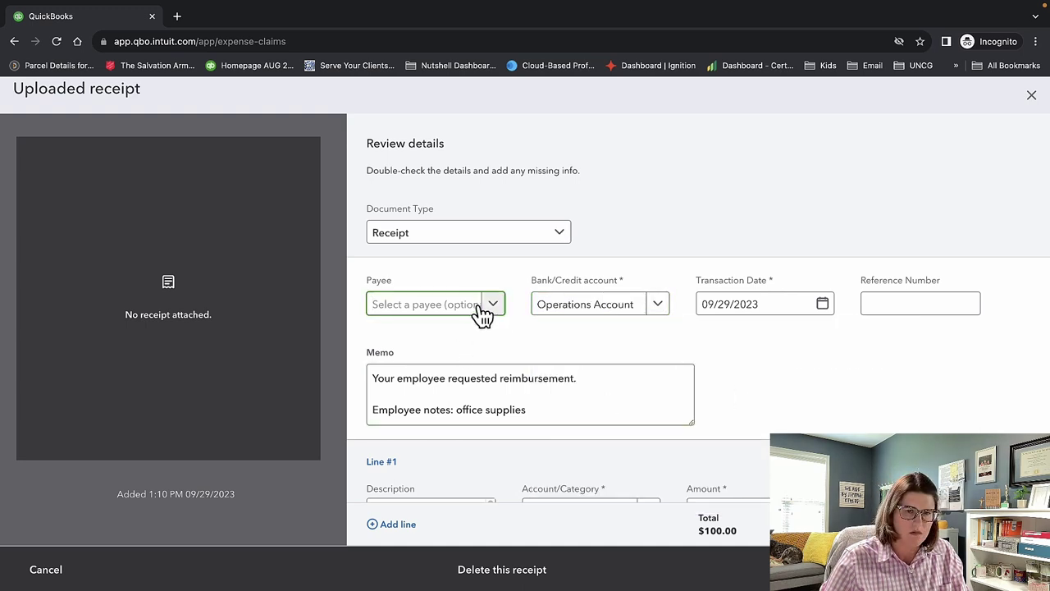
click(762, 371)
Categorize the expense line as 6490 · Office Supplies.
scroll(762, 370, down, 1)
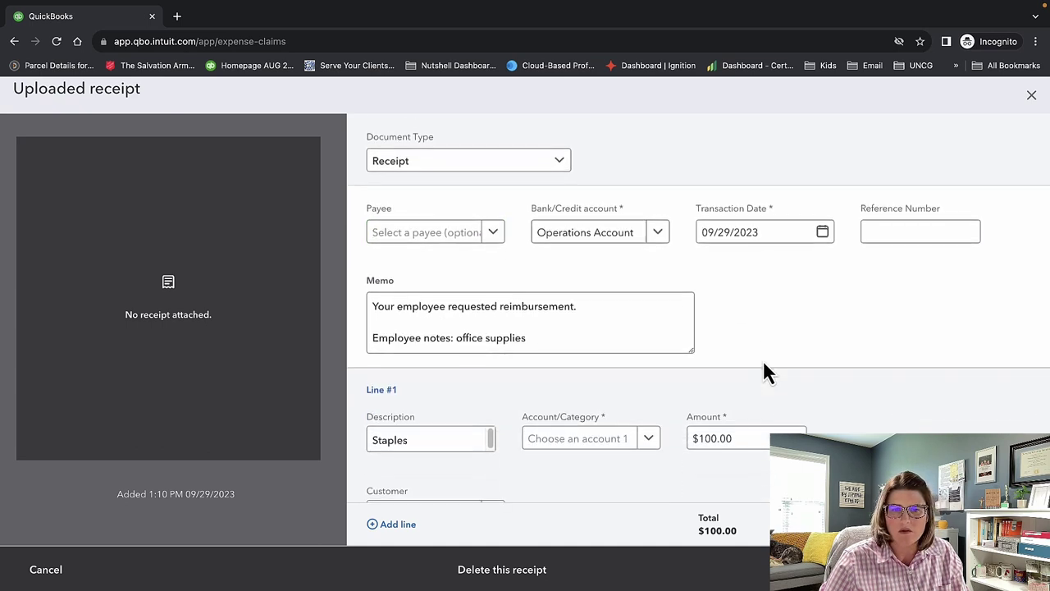
scroll(762, 374, down, 1)
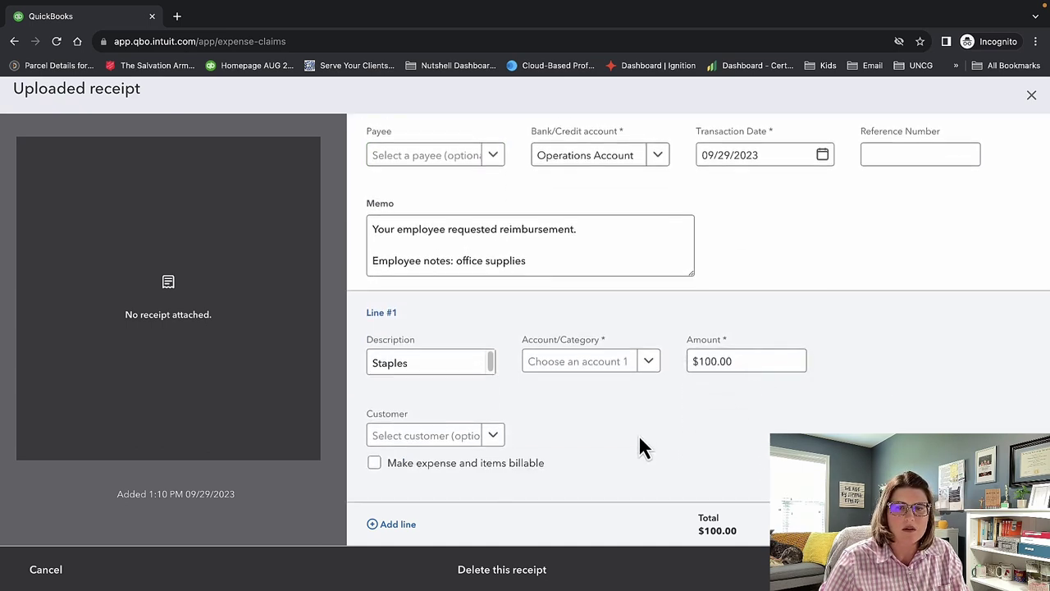
click(649, 363)
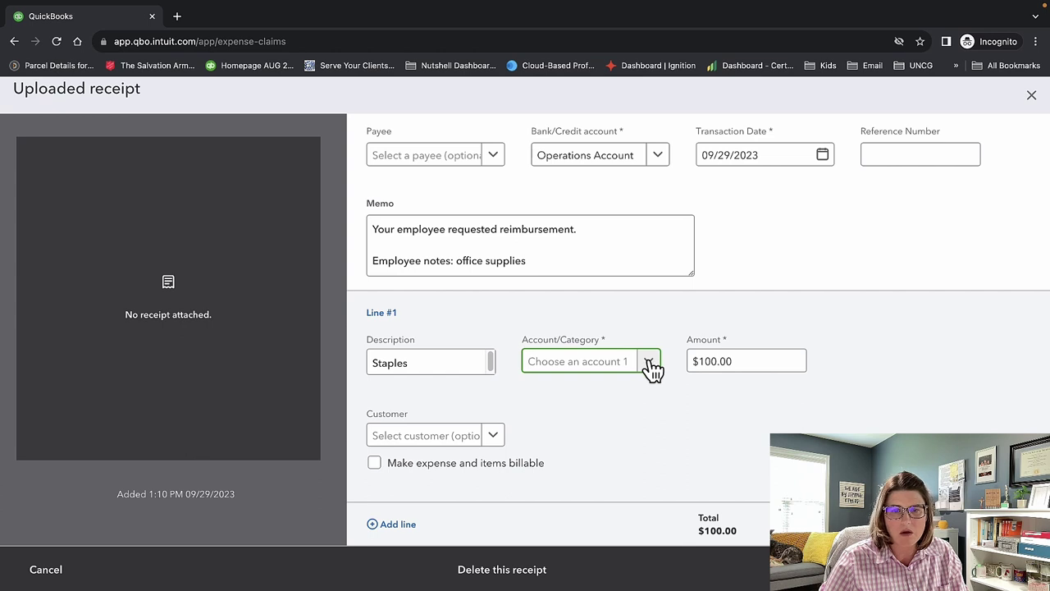
text(off)
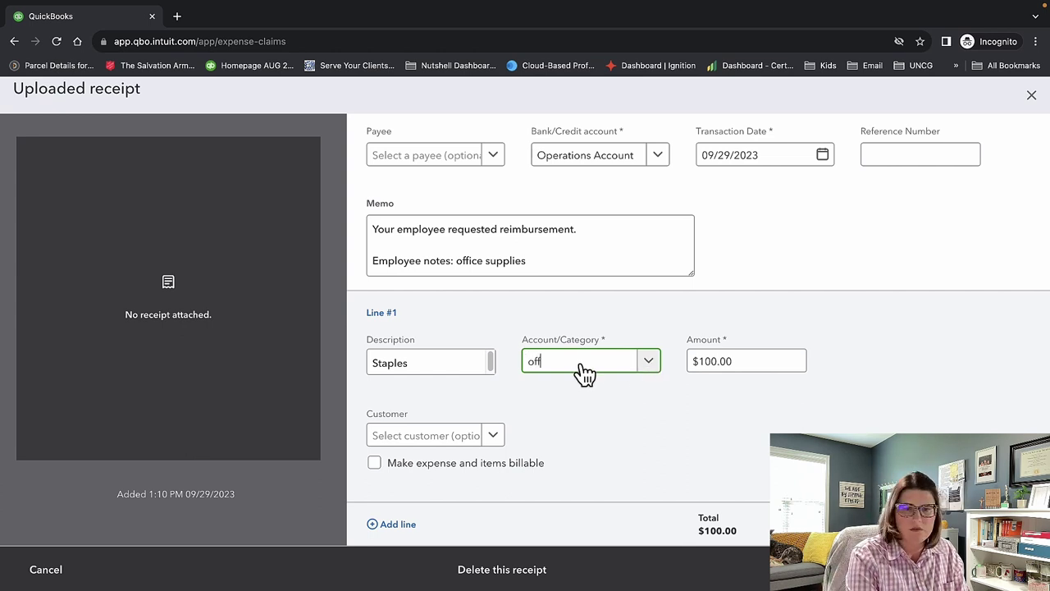
text(i)
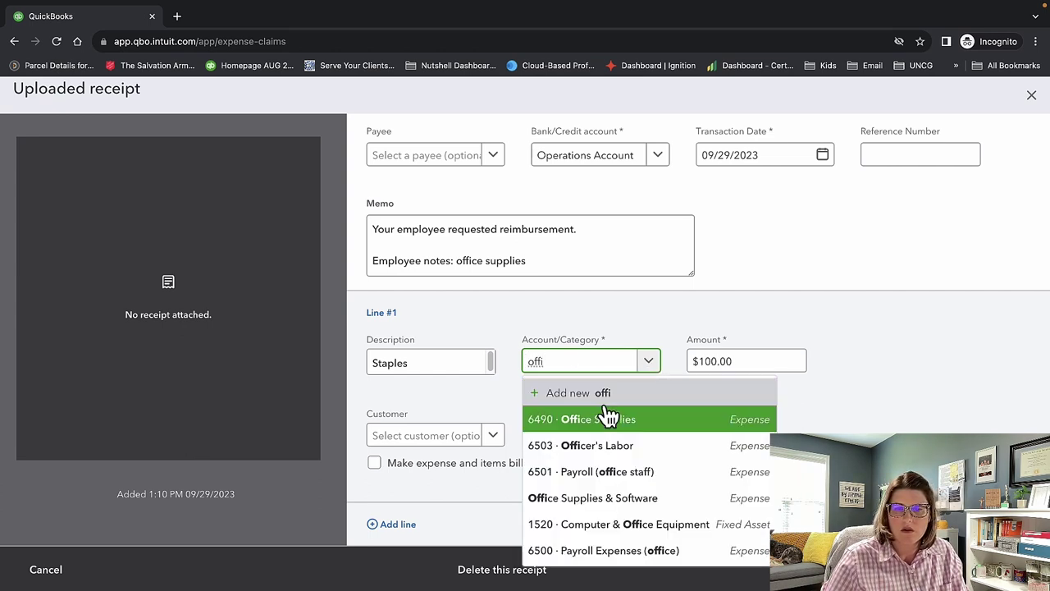
click(607, 420)
click(707, 450)
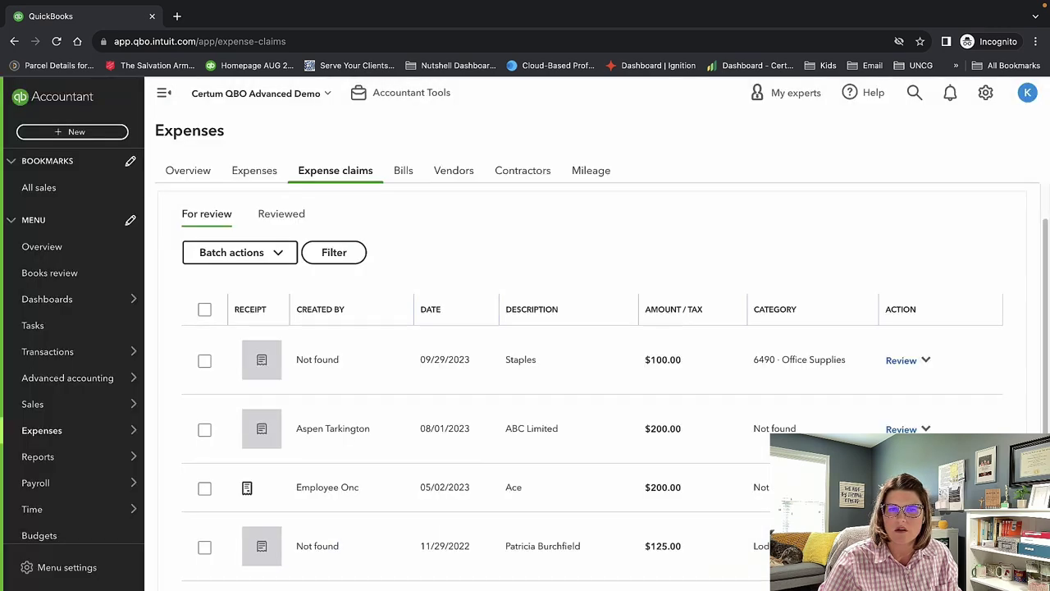
Check the Unpaid and For review bills, then show the empty Reviewed expense claims list.
scroll(639, 388, down, 1)
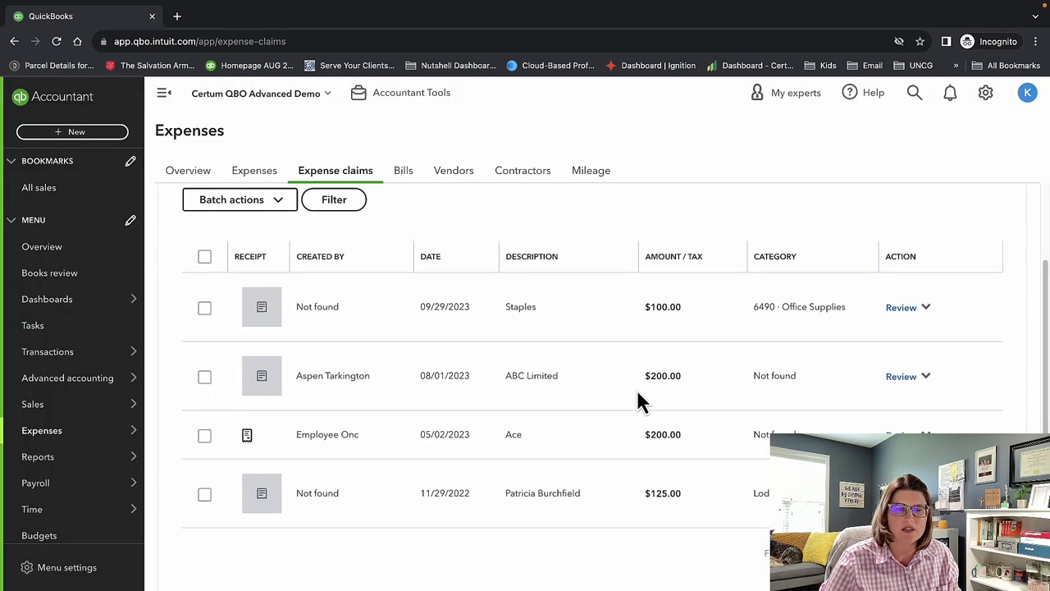
scroll(637, 389, up, 2)
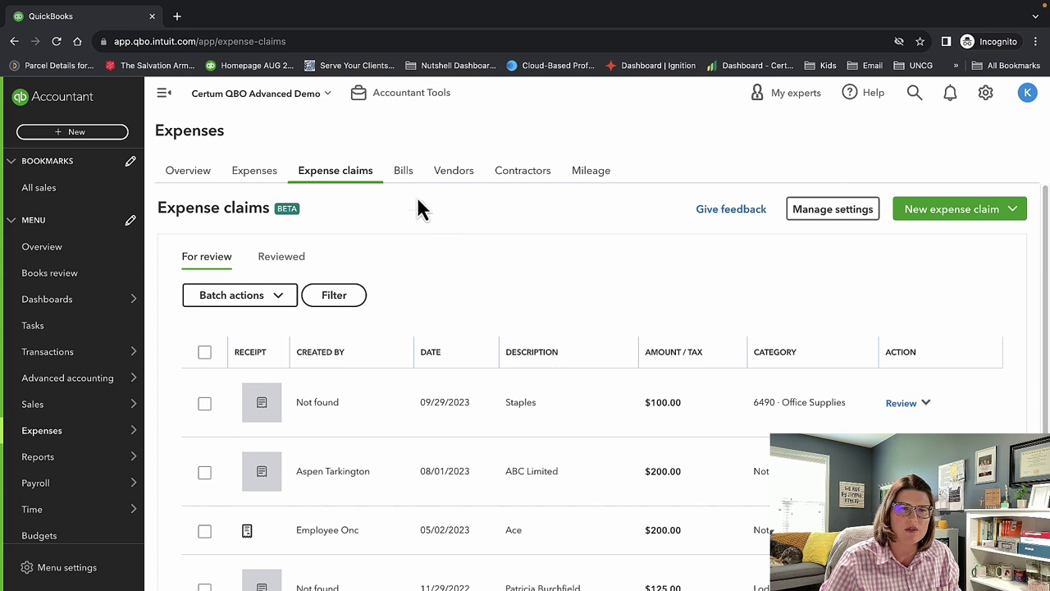
click(406, 176)
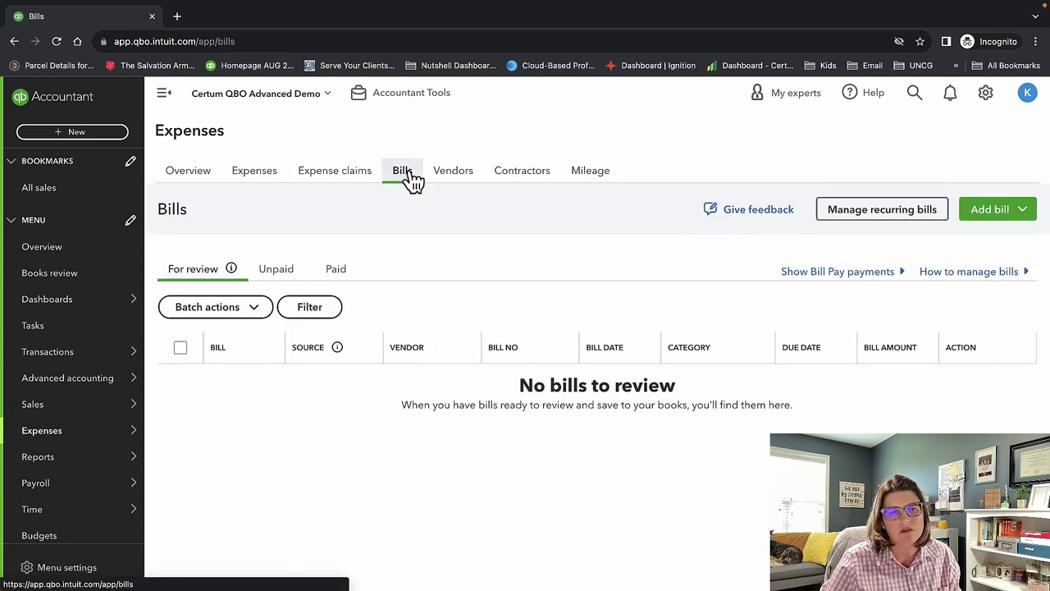
click(276, 271)
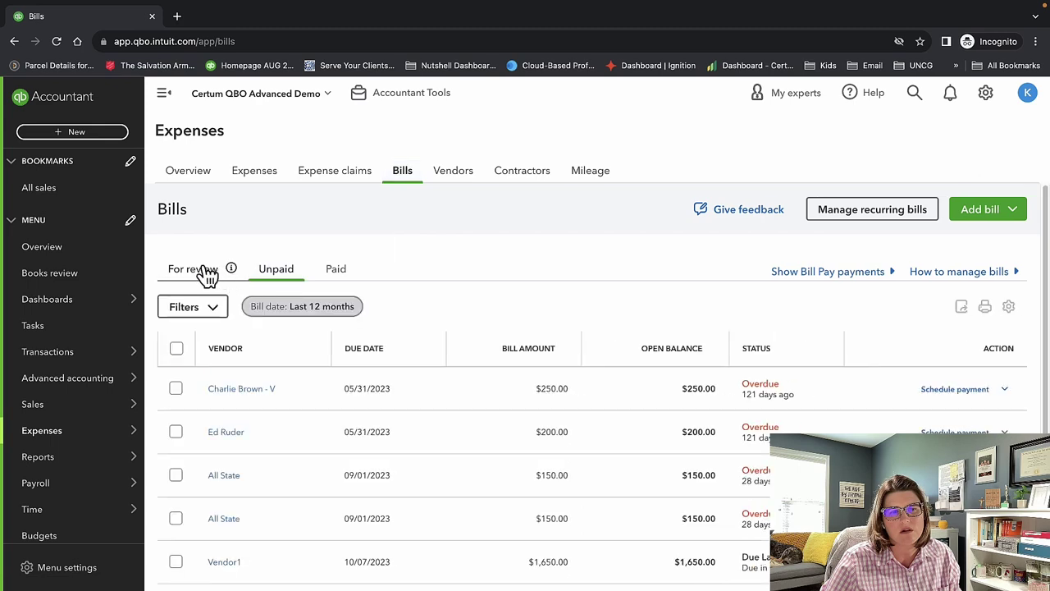
scroll(495, 432, down, 3)
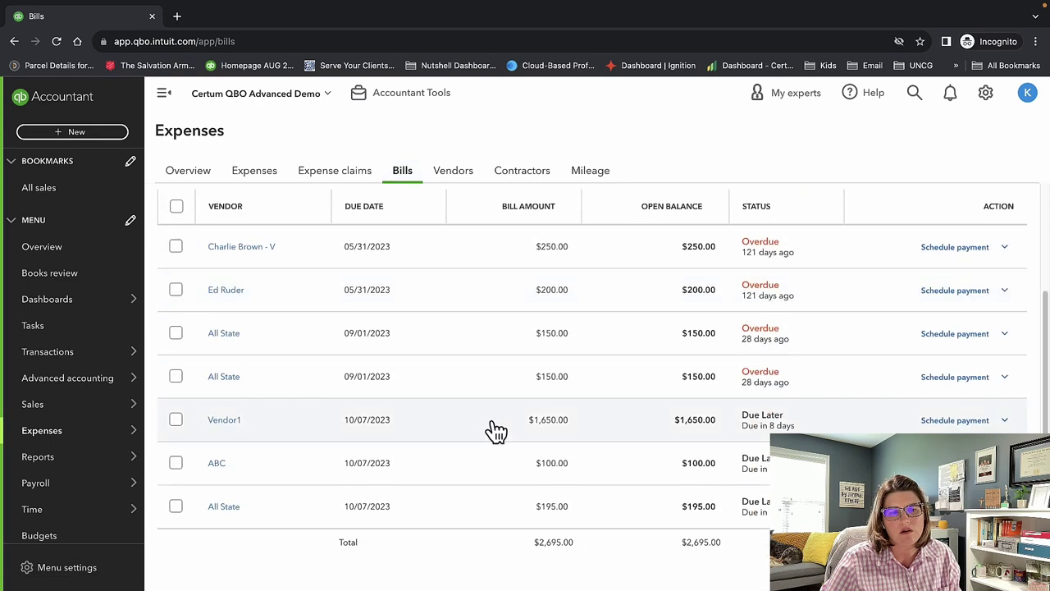
scroll(494, 431, up, 3)
scroll(494, 431, down, 3)
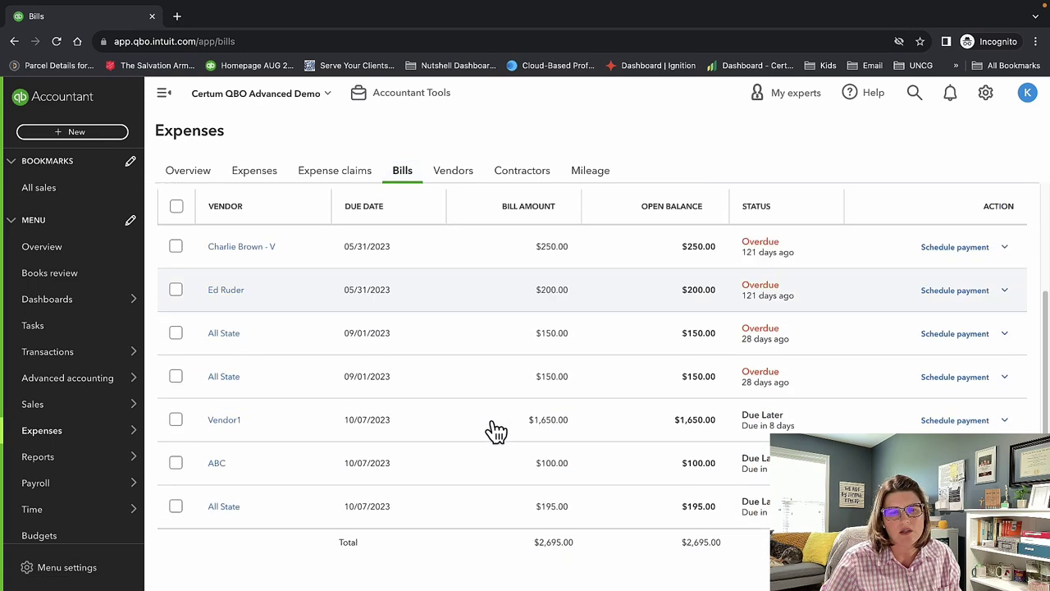
scroll(494, 431, up, 2)
scroll(495, 432, up, 2)
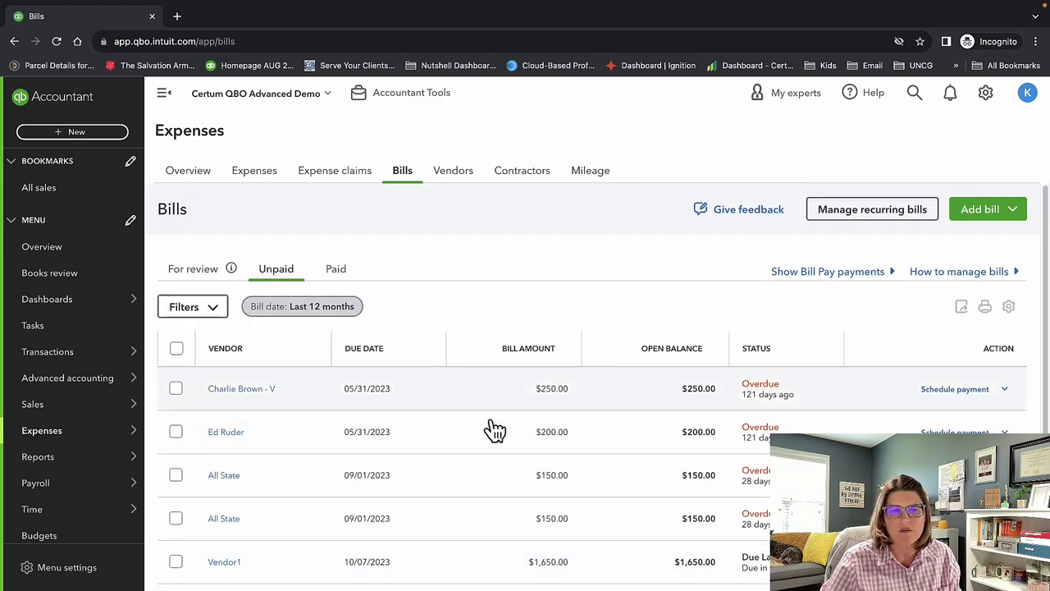
click(188, 270)
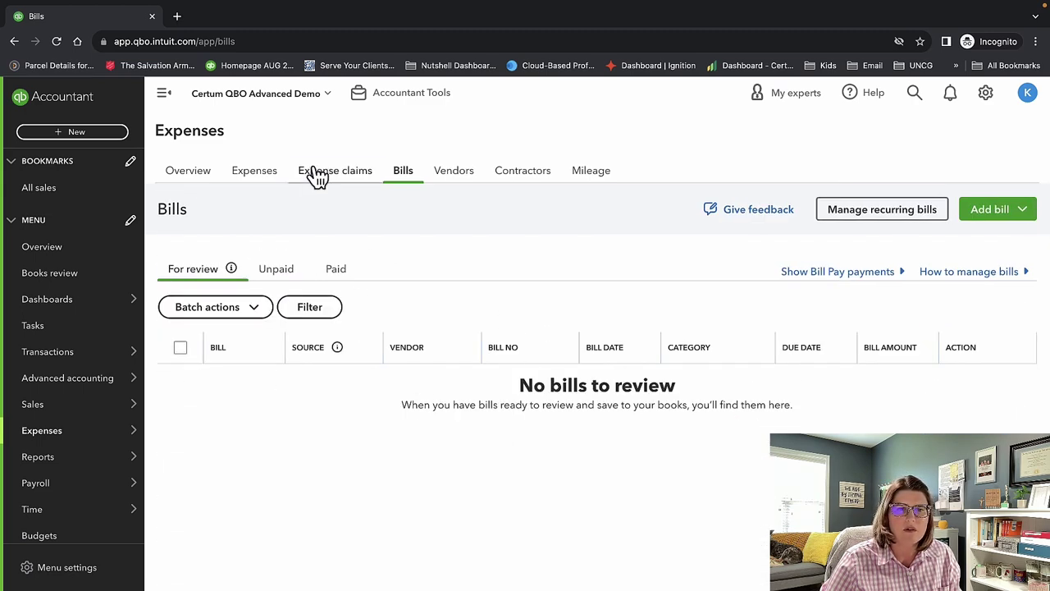
click(312, 173)
click(287, 259)
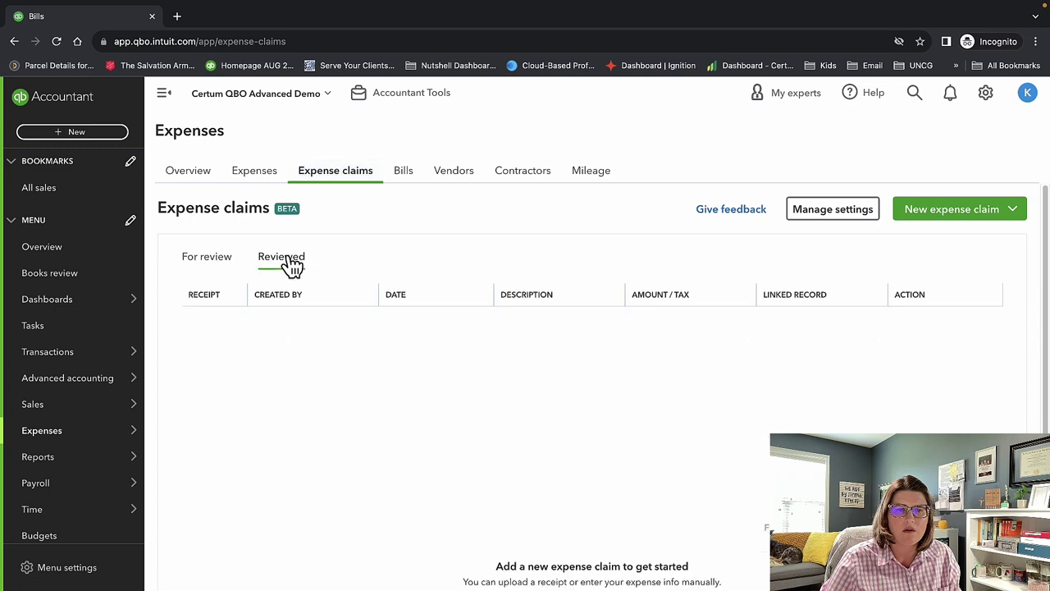
Reload the page, convert the $100.00 Staples claim into an expense, and go to Bills.
click(303, 41)
key(Return)
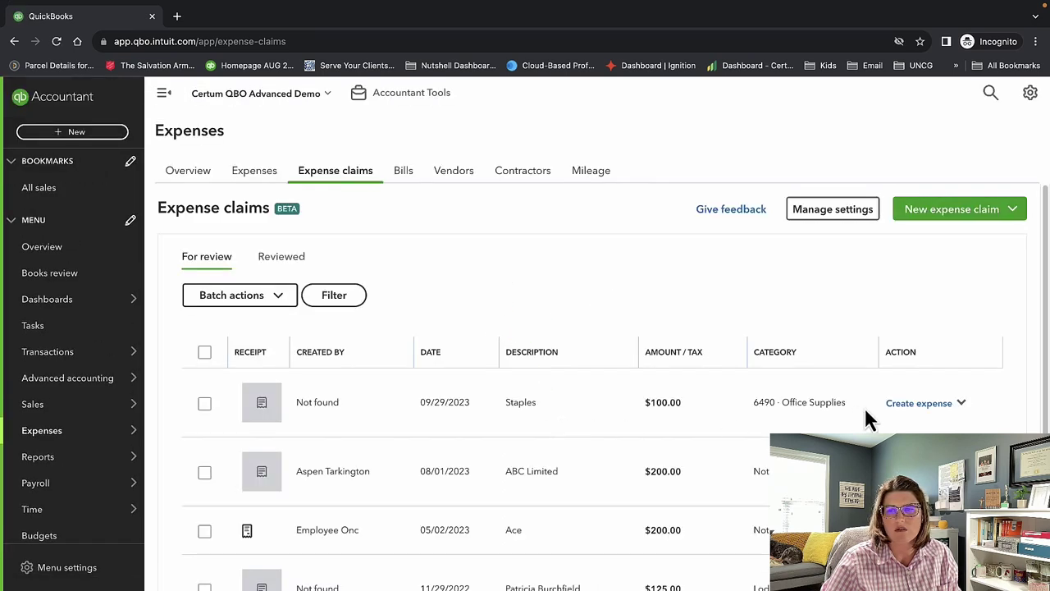
click(952, 404)
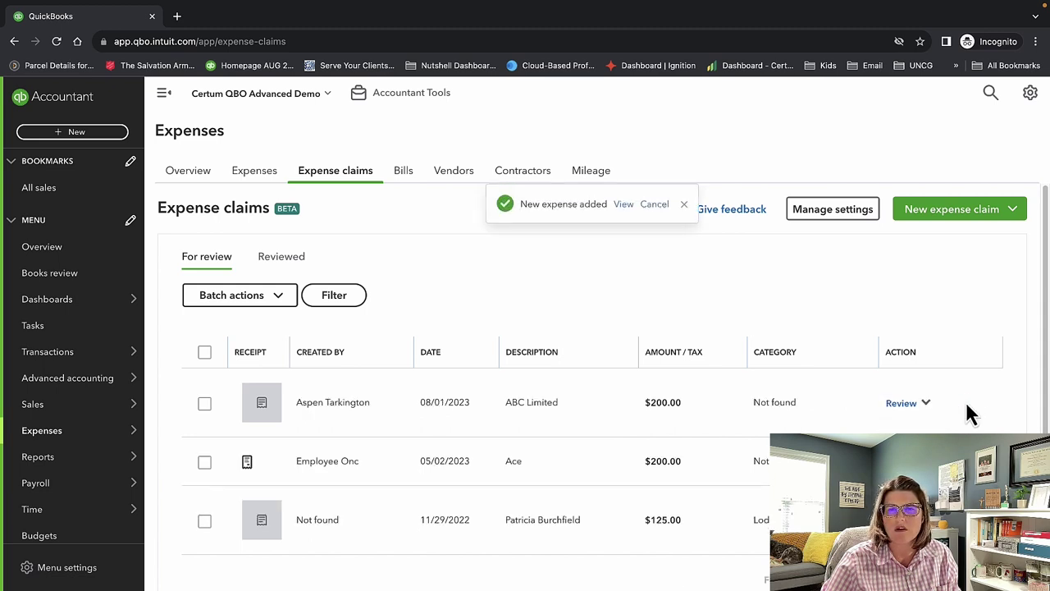
click(682, 204)
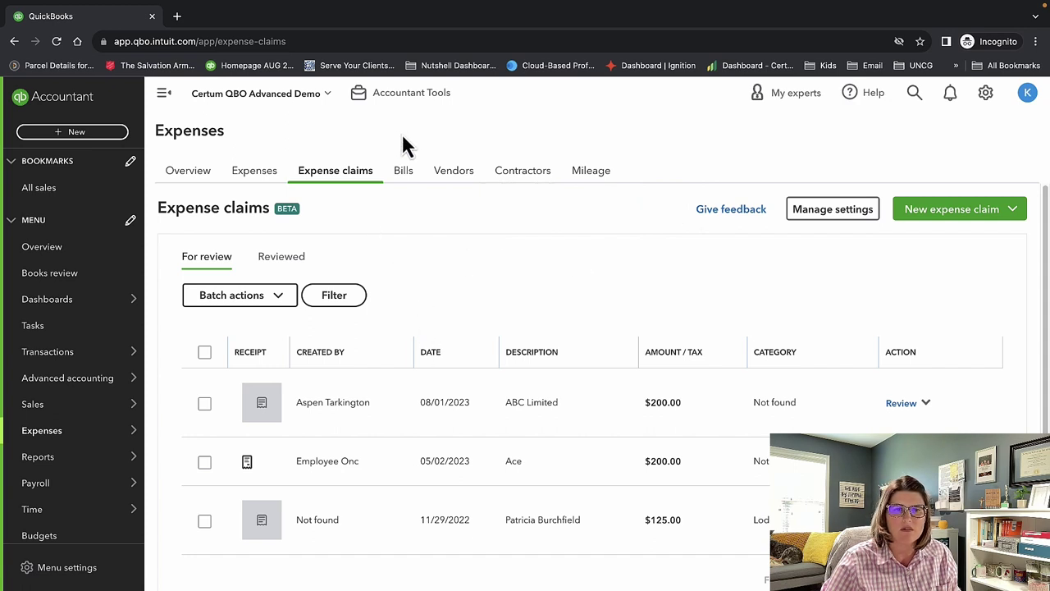
click(403, 175)
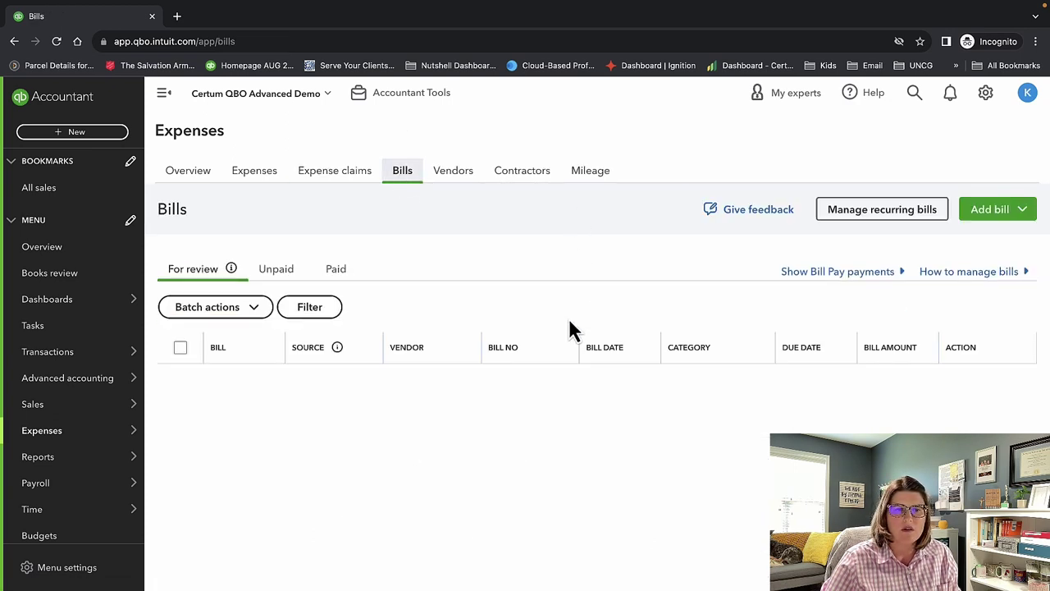
Compare the Unpaid, For review and Paid bill lists.
click(275, 272)
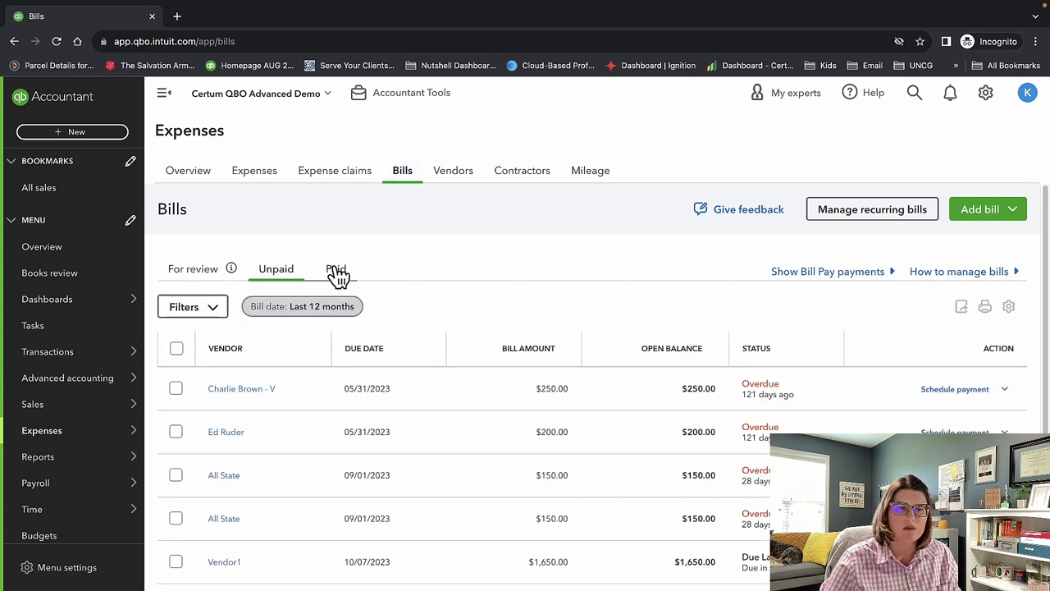
click(197, 271)
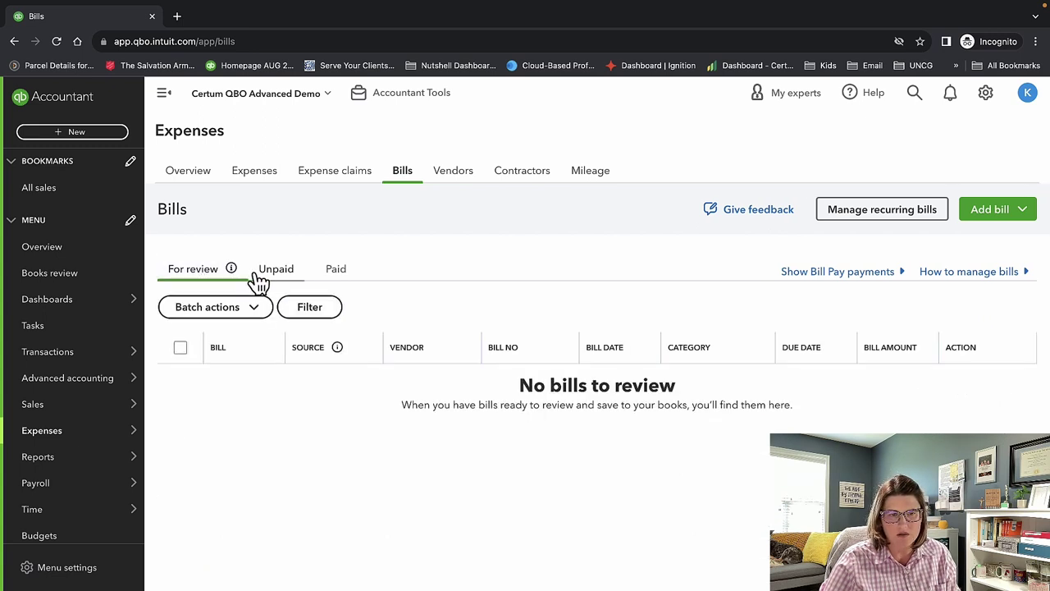
click(280, 276)
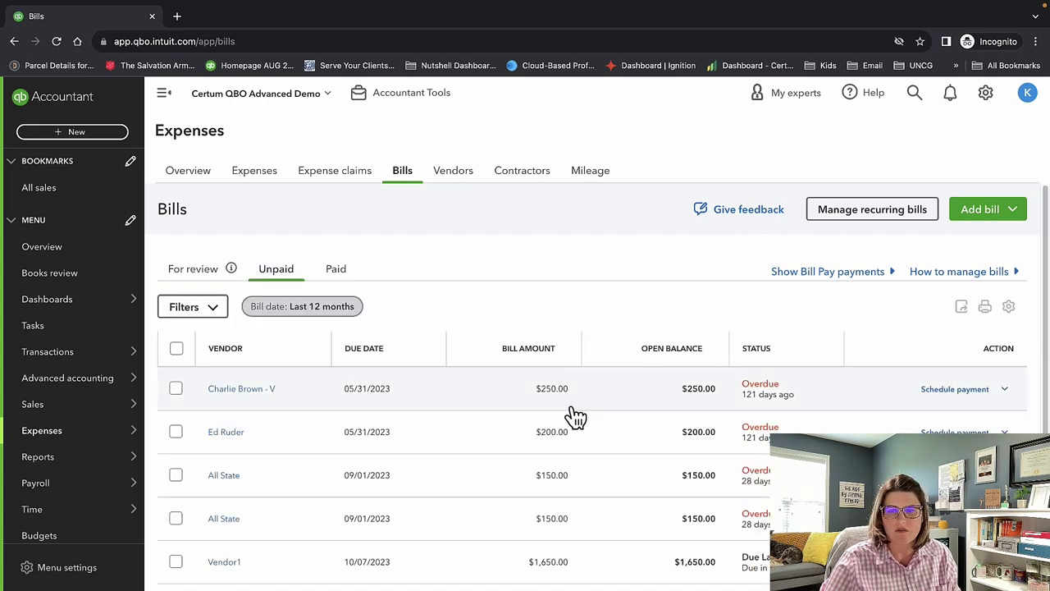
click(348, 271)
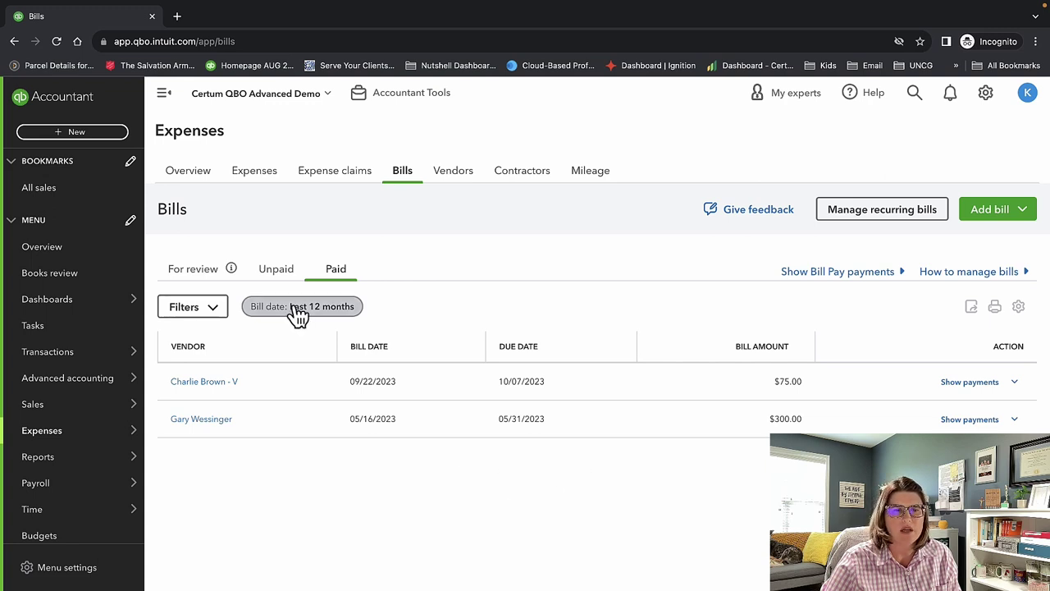
click(278, 271)
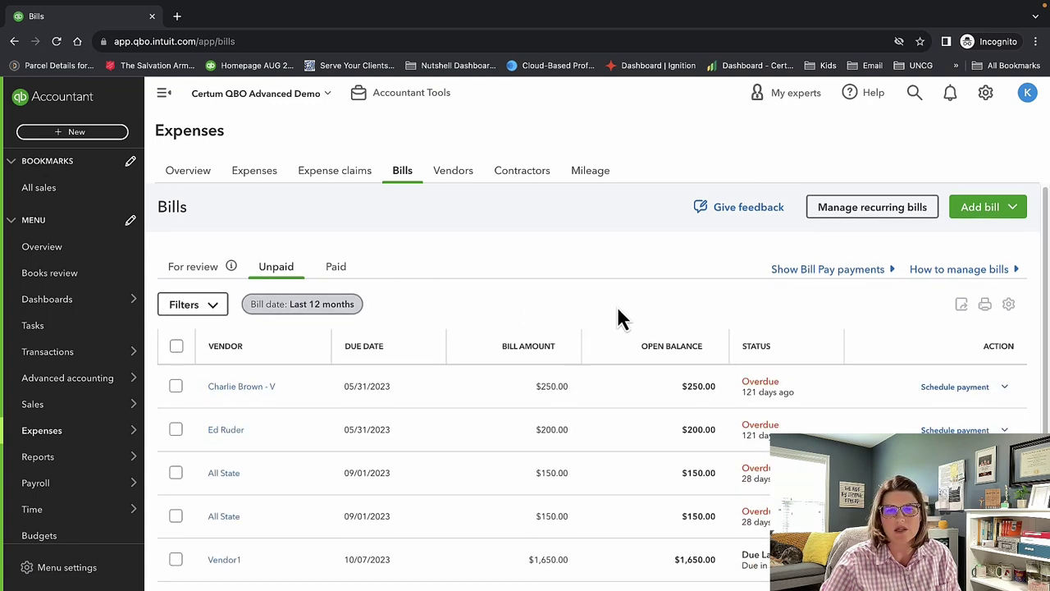
scroll(619, 316, down, 3)
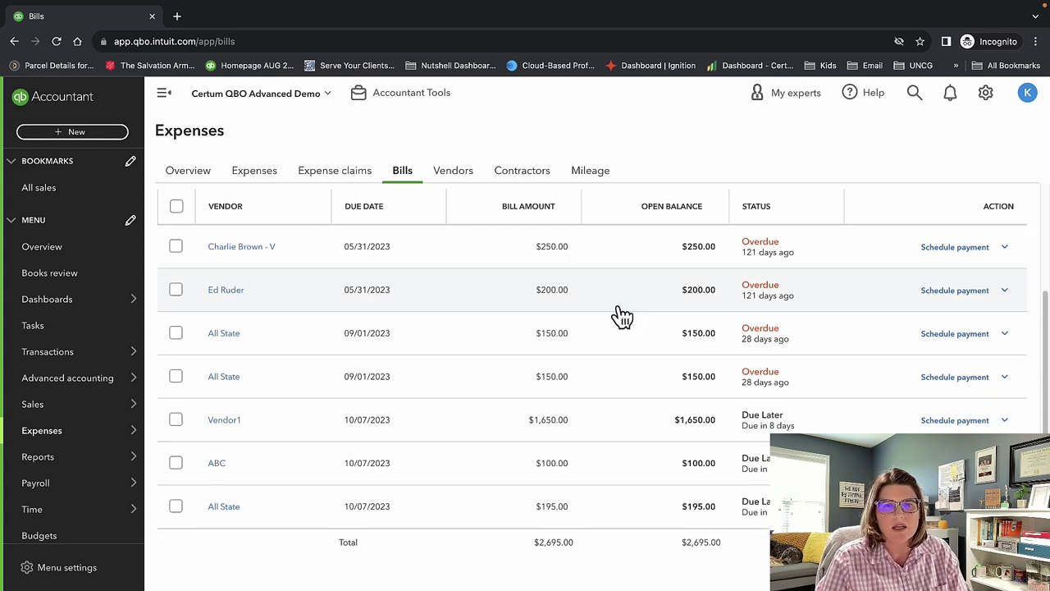
scroll(623, 316, up, 3)
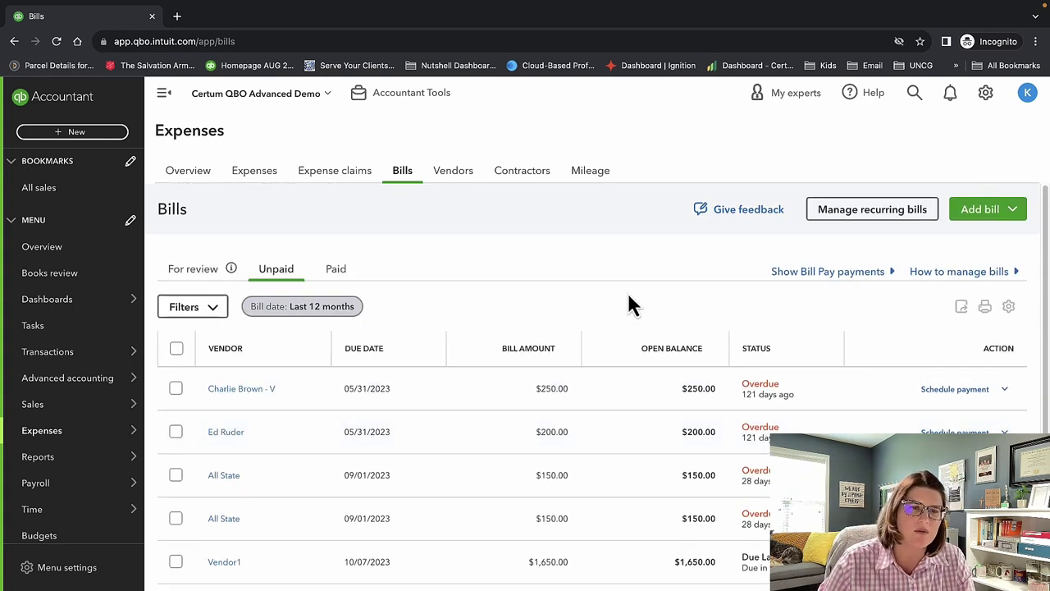
Look over the Add bill options, recheck Paid bills, and go to the Vendors page.
click(984, 215)
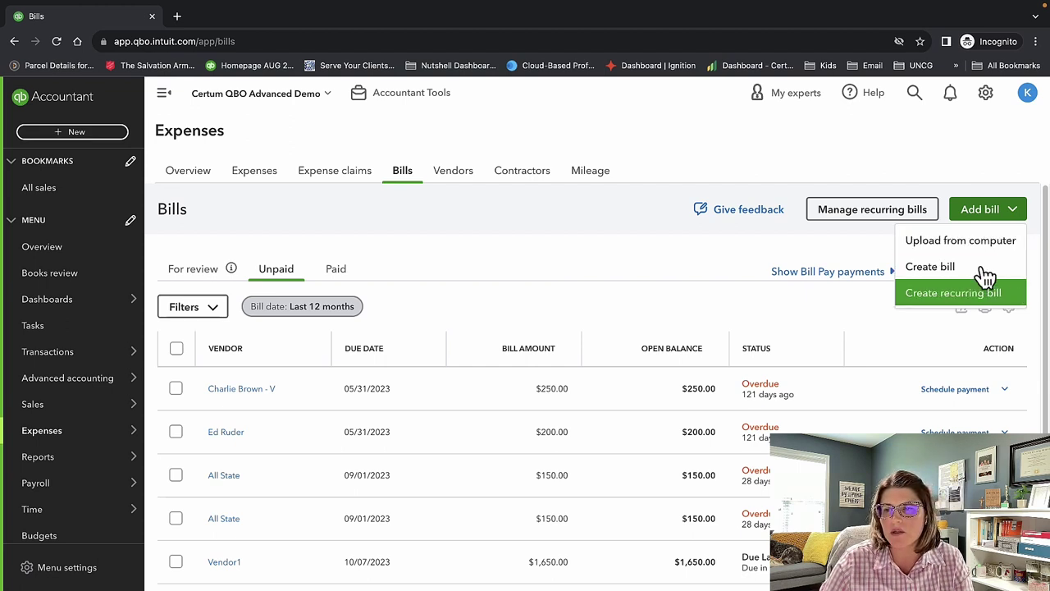
click(728, 267)
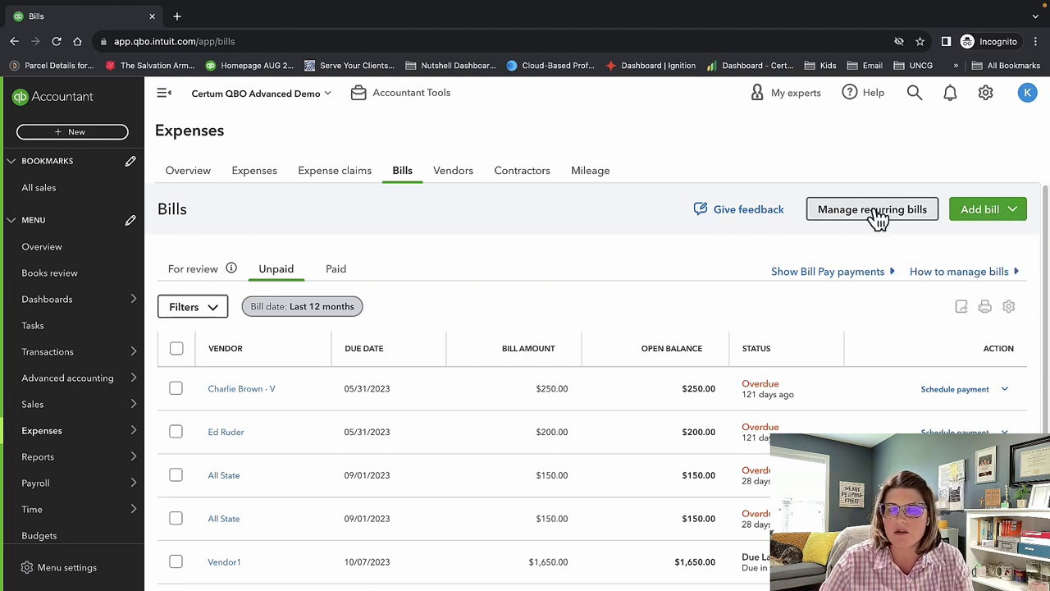
click(332, 277)
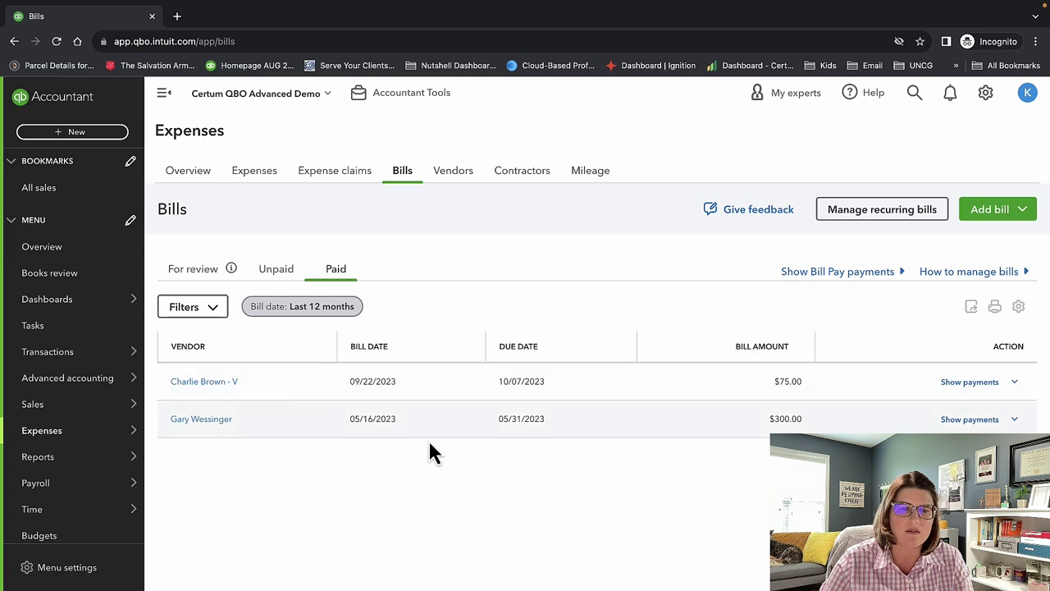
click(449, 176)
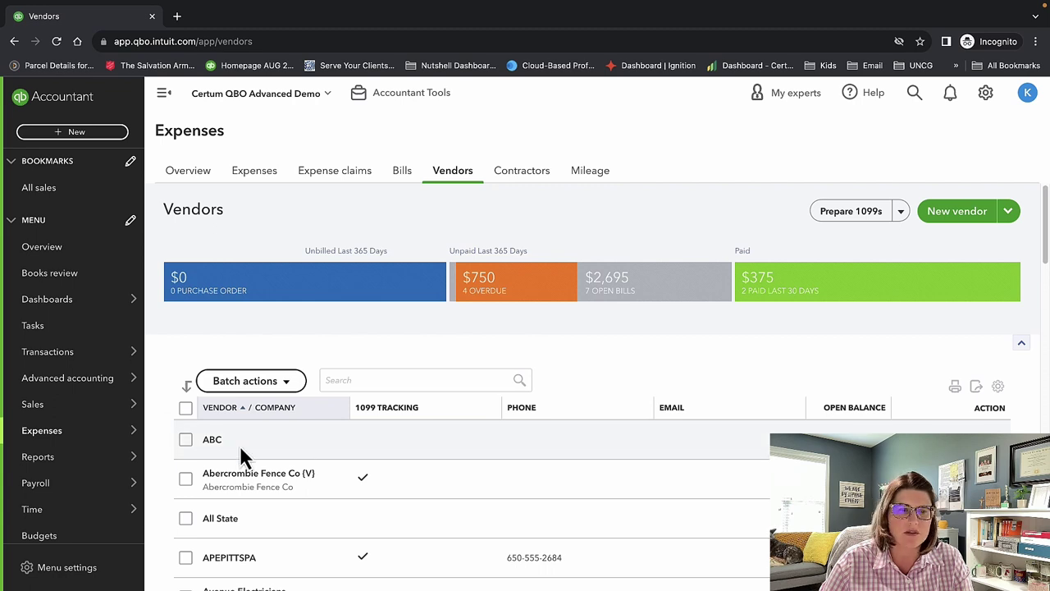
Open vendor ABC's edit form, scroll through all its sections, then close it.
click(214, 441)
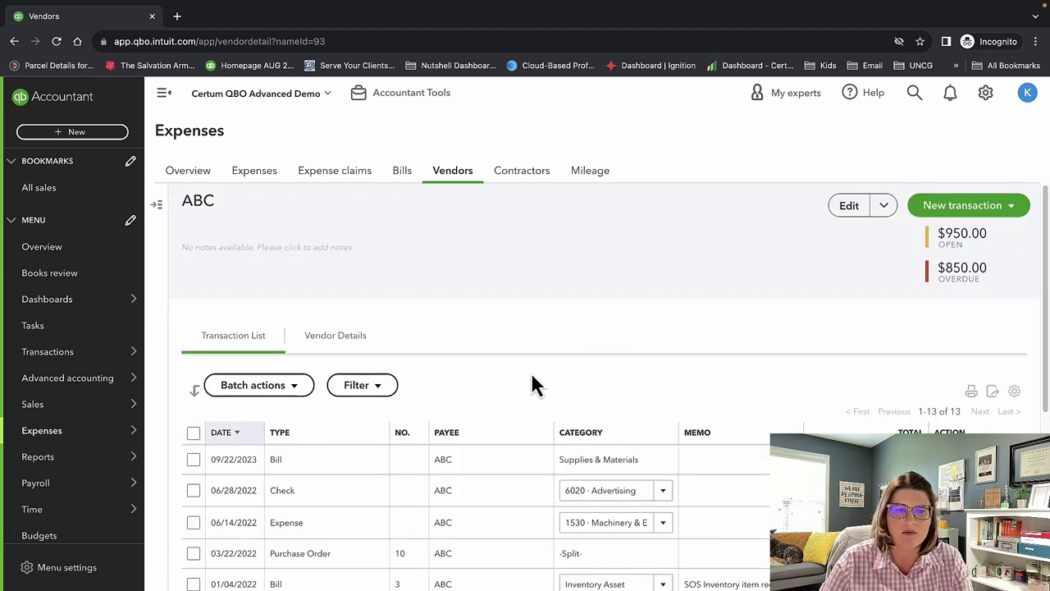
click(852, 208)
scroll(747, 308, down, 4)
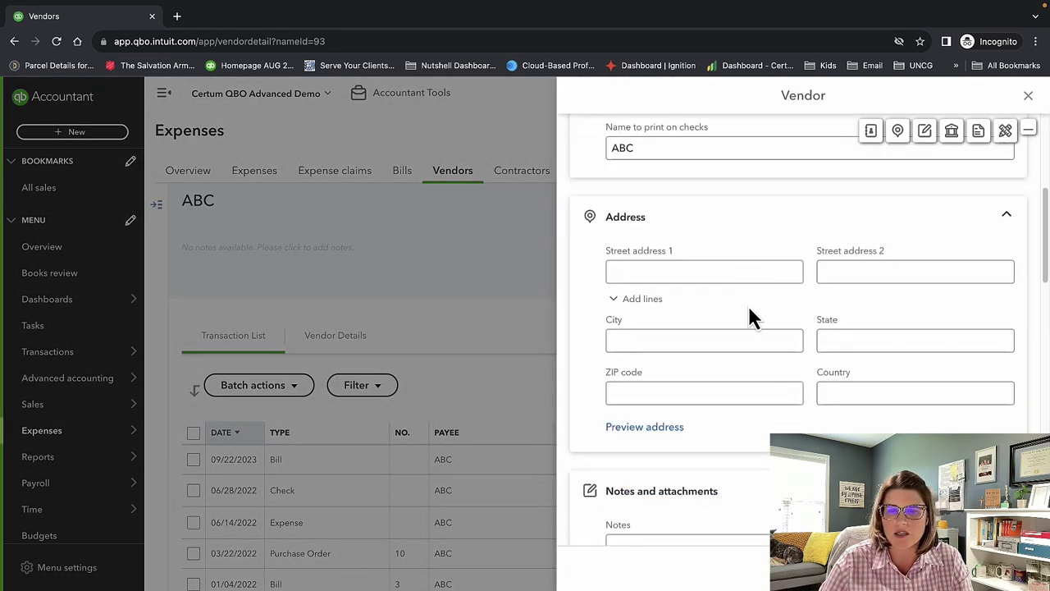
scroll(749, 310, down, 5)
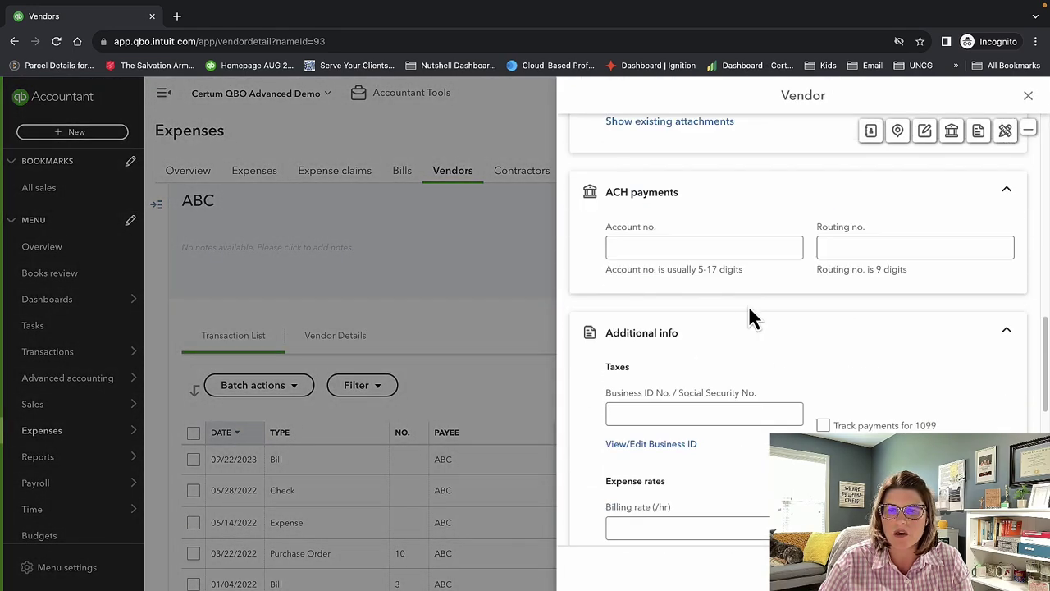
scroll(754, 318, down, 2)
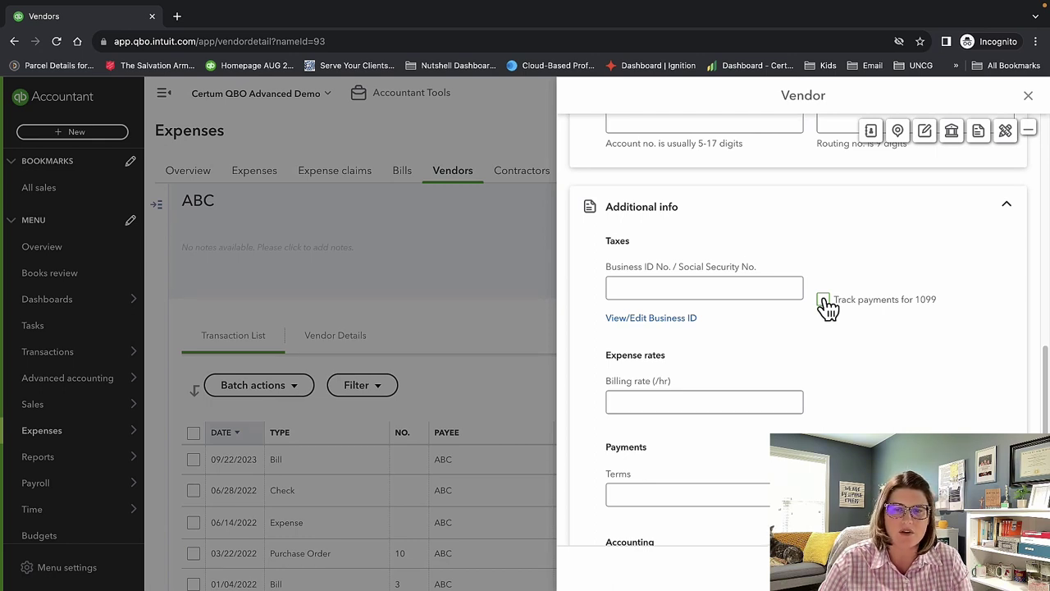
scroll(827, 305, up, 10)
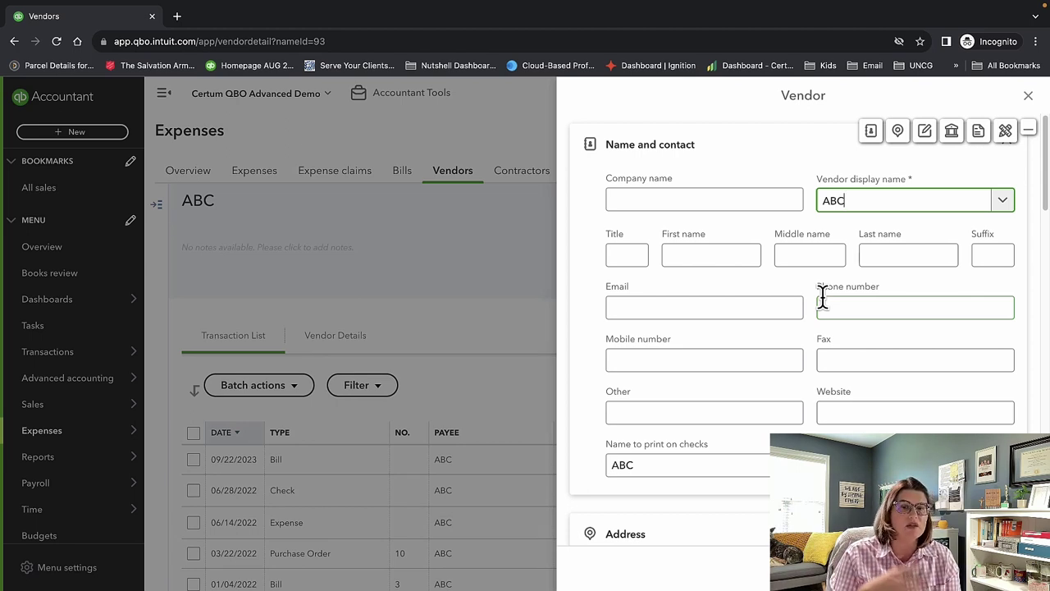
scroll(840, 312, down, 10)
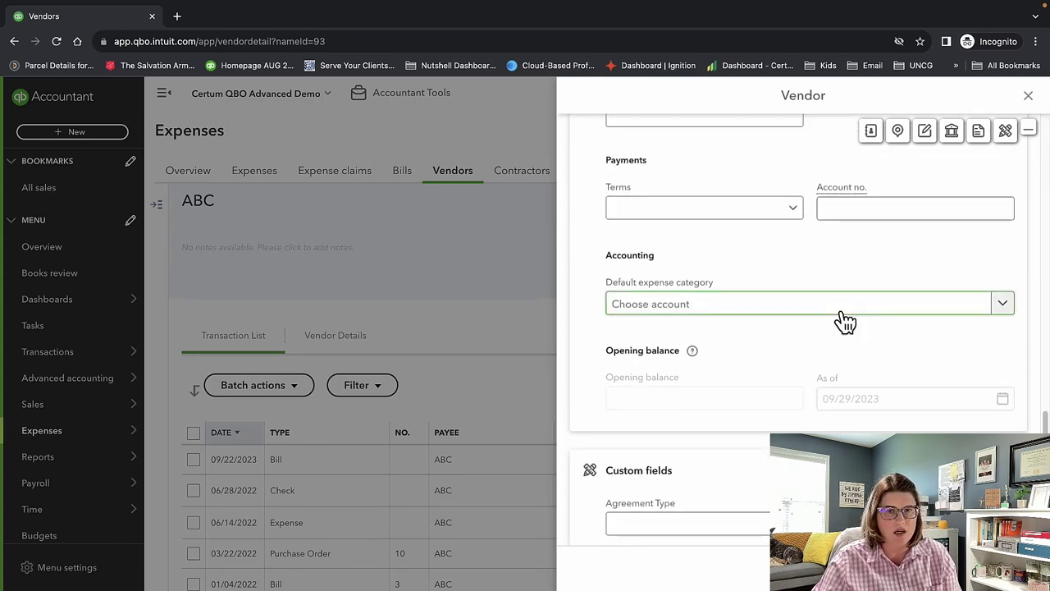
scroll(821, 304, up, 10)
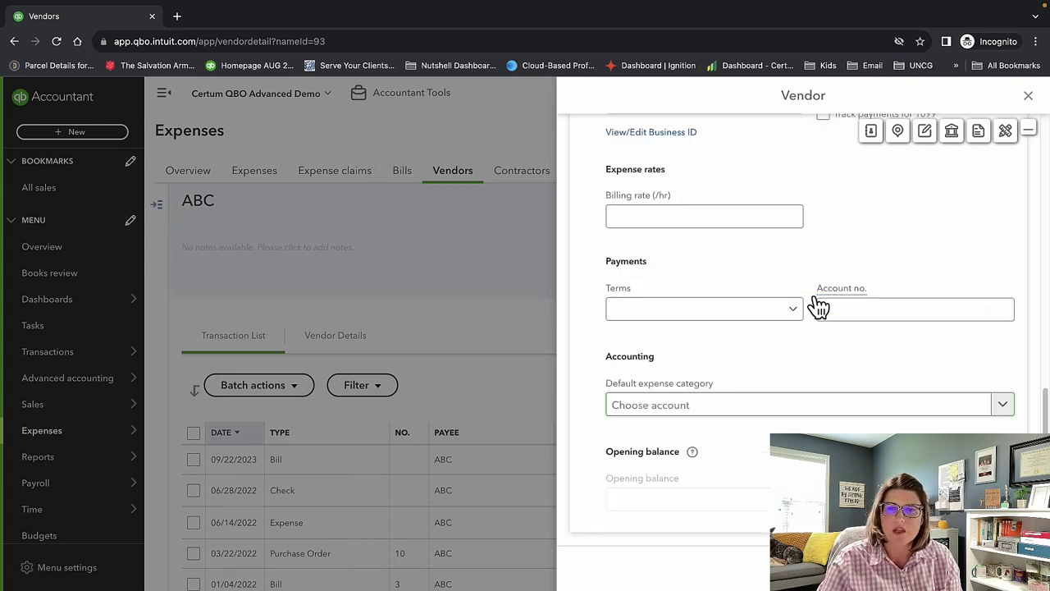
scroll(816, 308, up, 5)
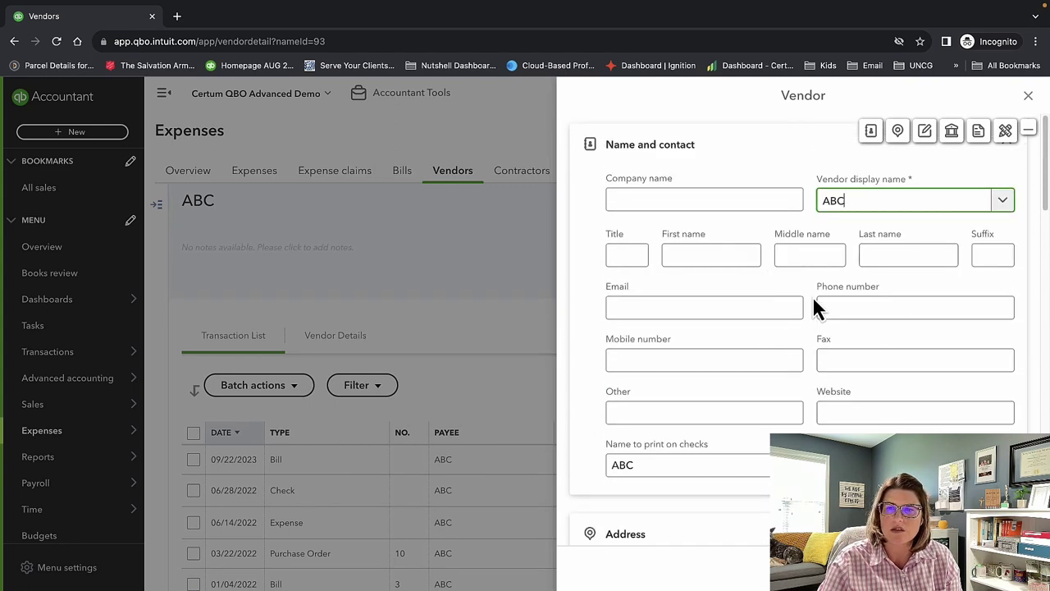
scroll(815, 307, down, 4)
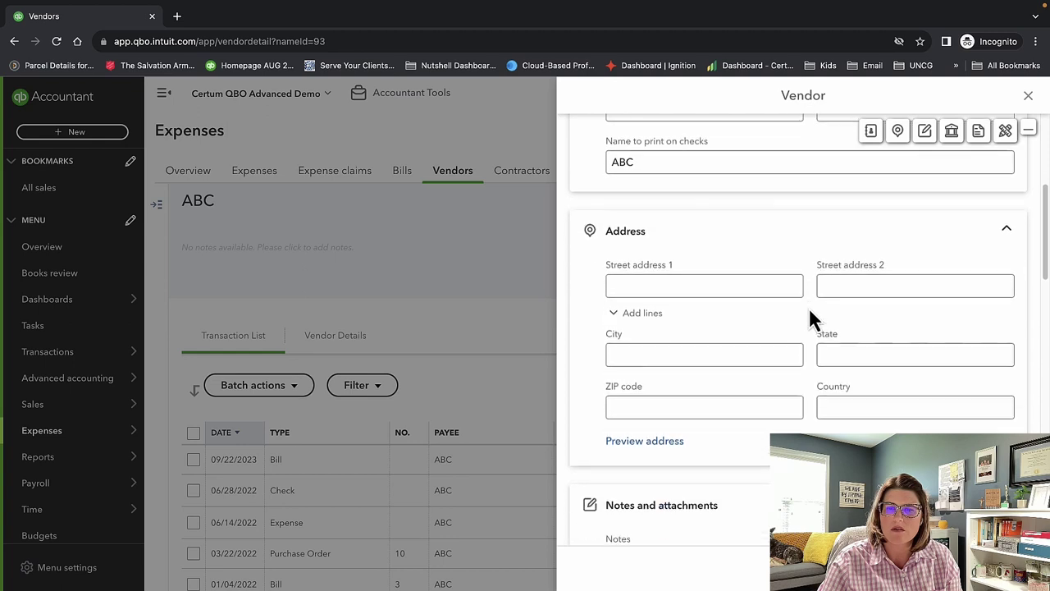
scroll(808, 312, down, 4)
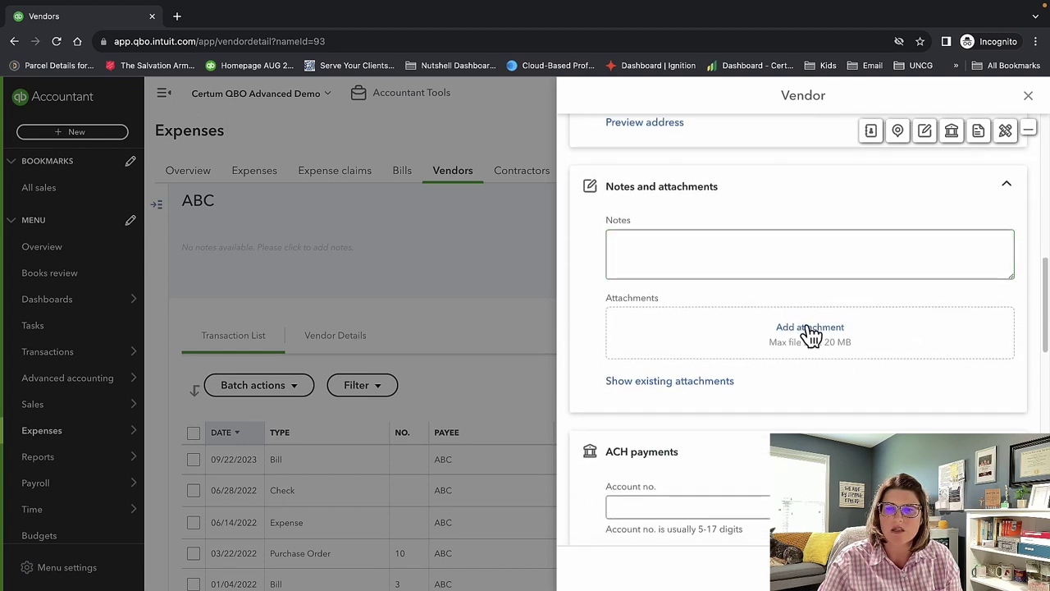
scroll(810, 336, down, 3)
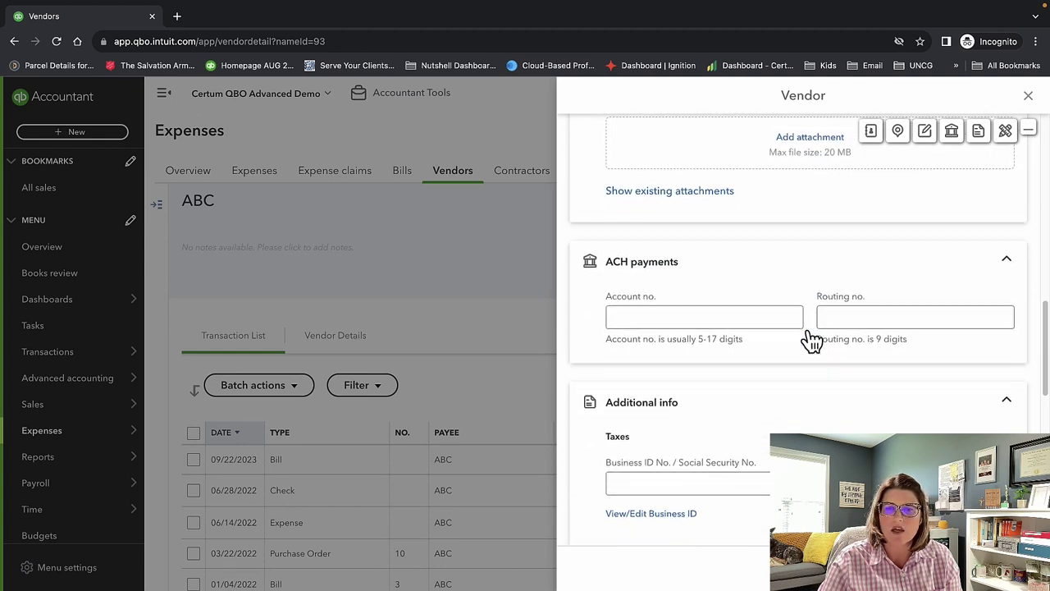
scroll(811, 338, down, 3)
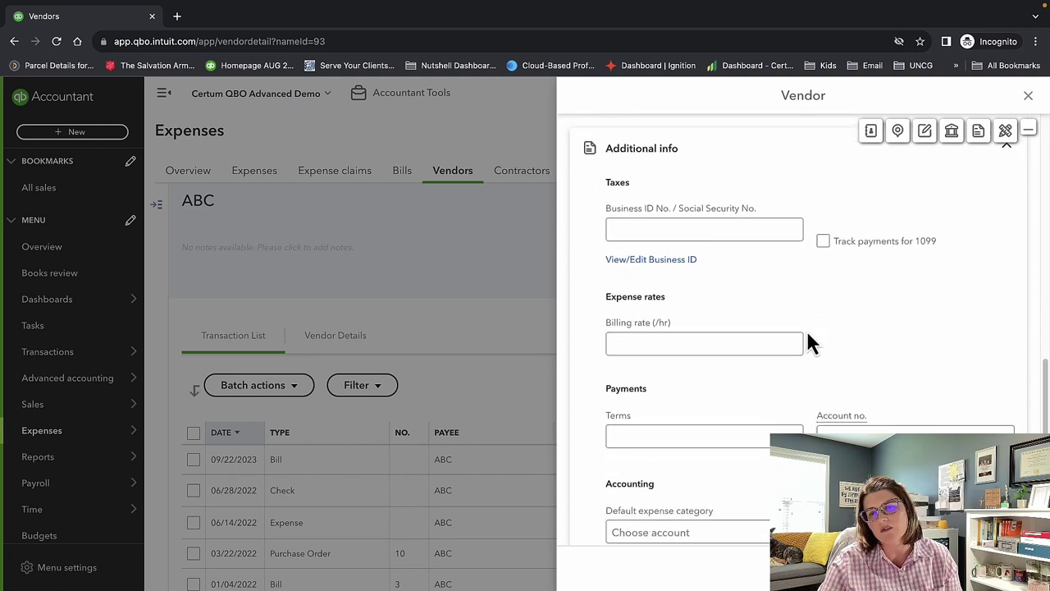
scroll(809, 337, down, 3)
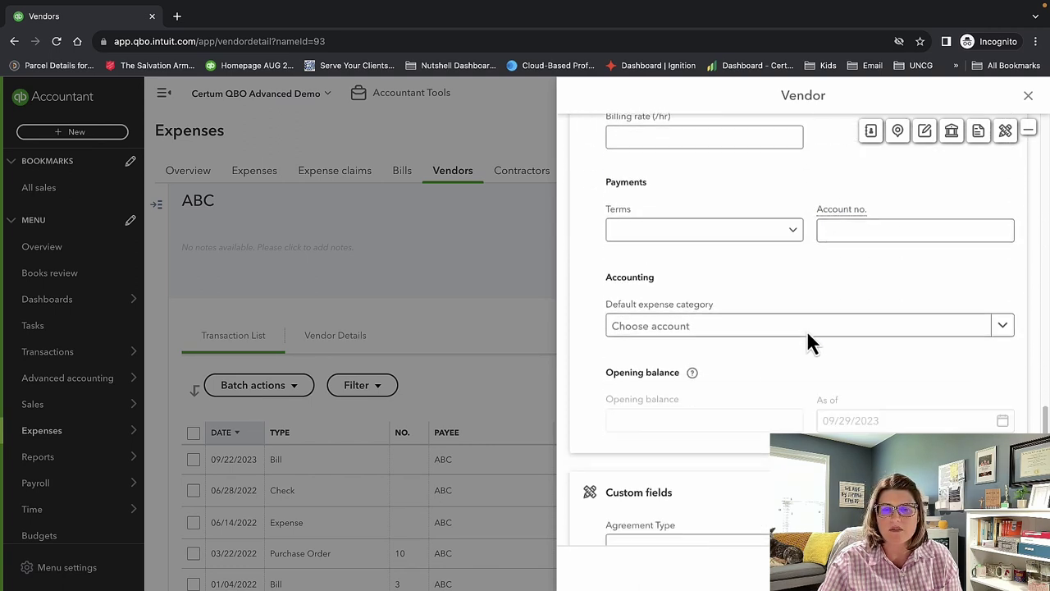
scroll(806, 330, down, 2)
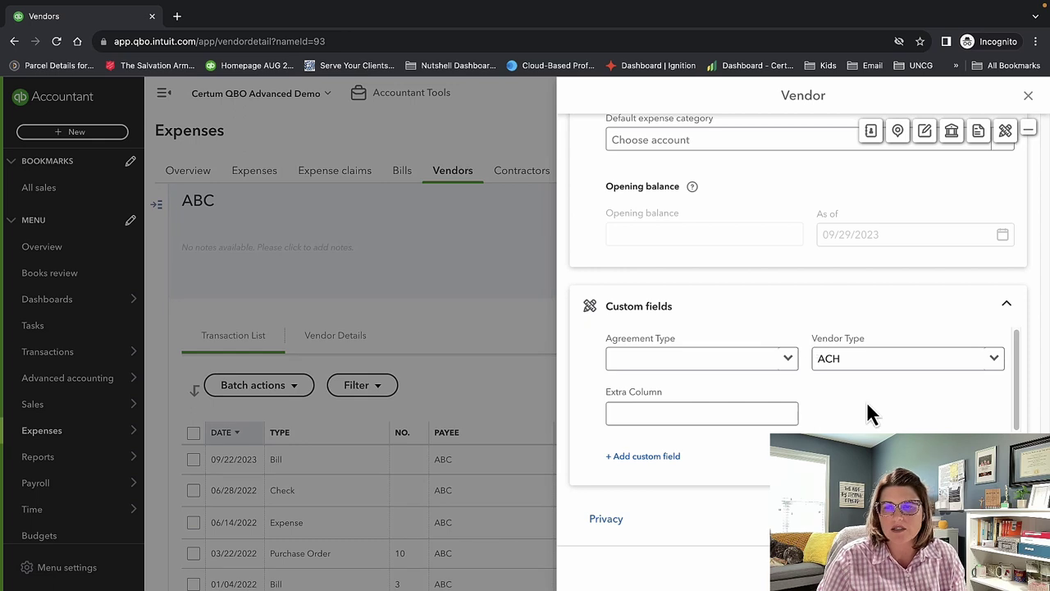
scroll(874, 352, up, 5)
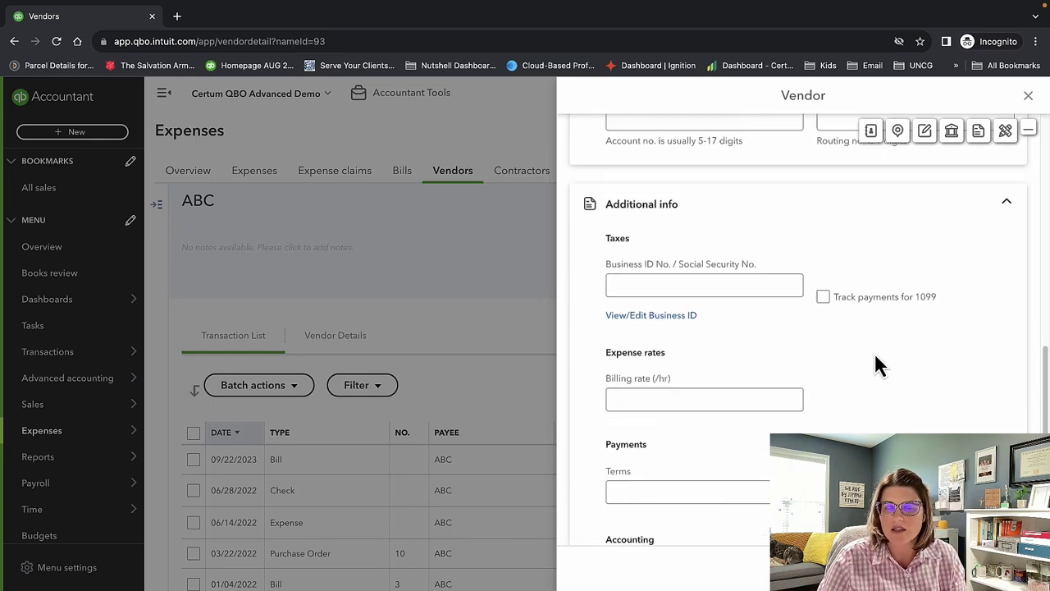
scroll(875, 357, up, 1)
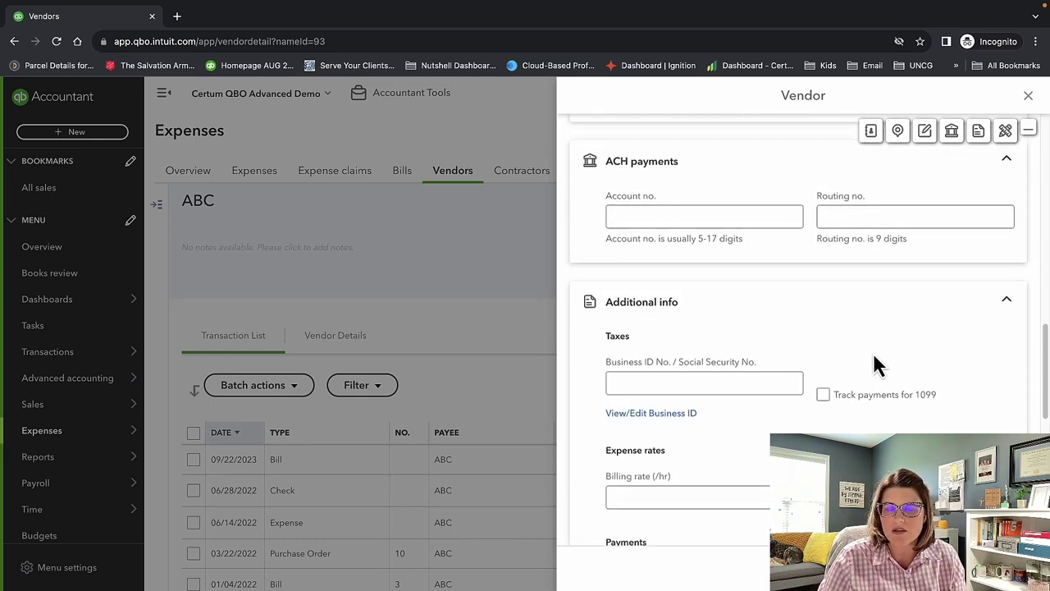
scroll(875, 361, up, 10)
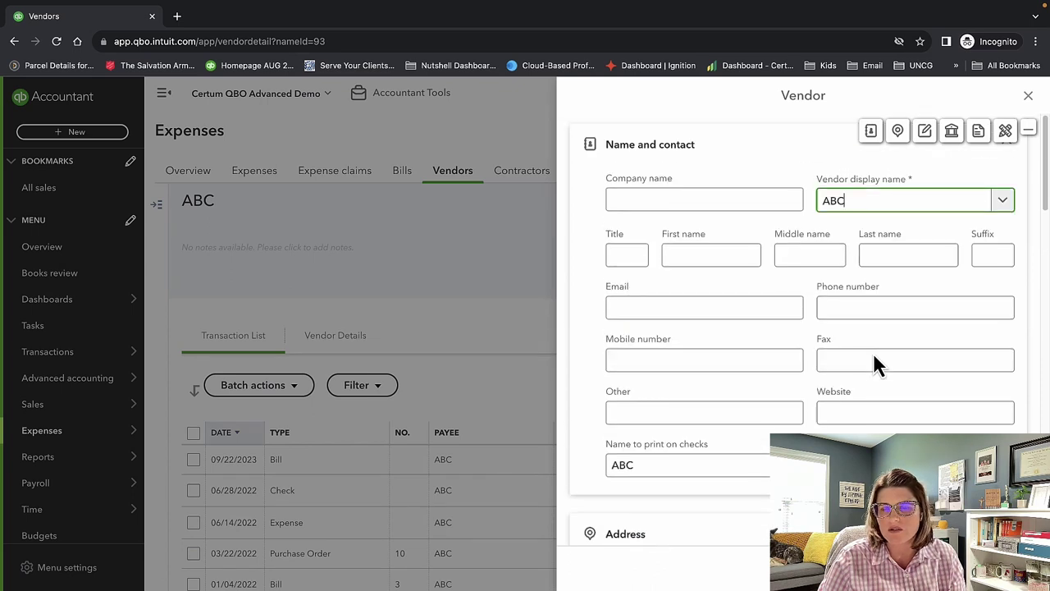
scroll(873, 361, down, 1)
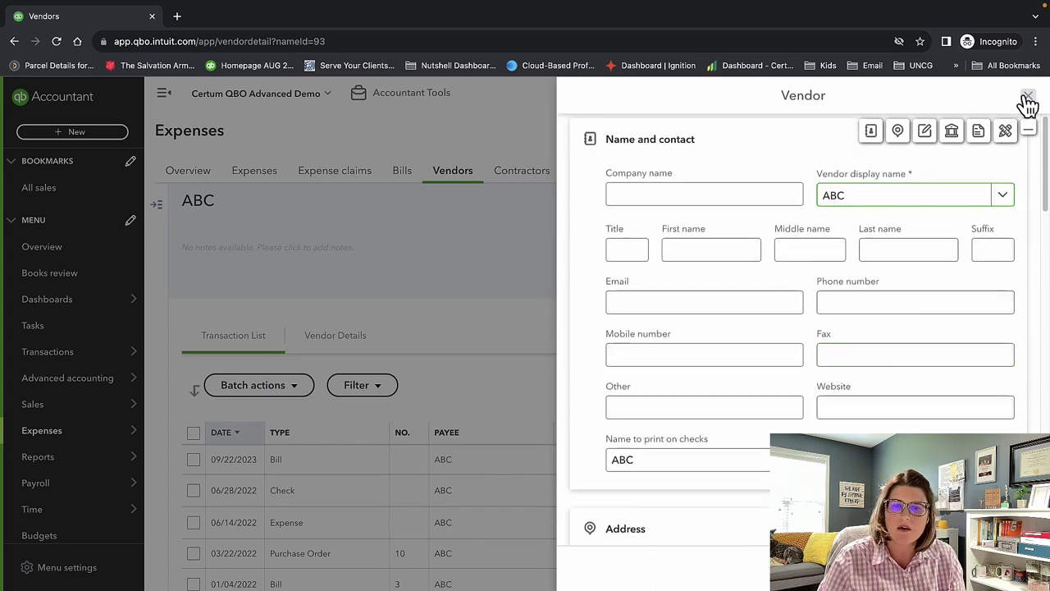
click(1028, 100)
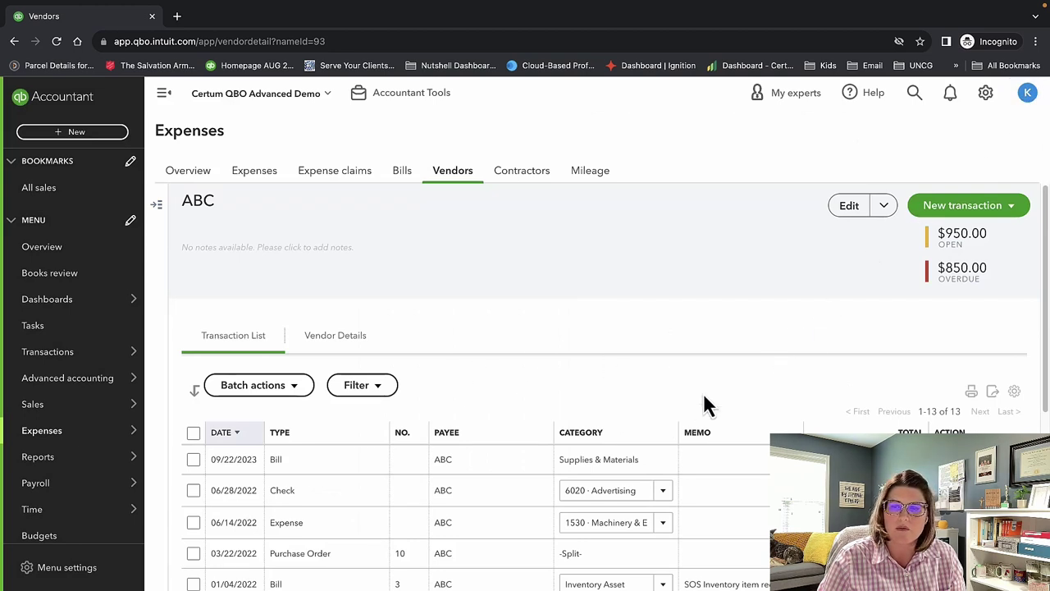
Check ABC's New transaction options, pass through the Contractors list, and go to Mileage.
click(1018, 210)
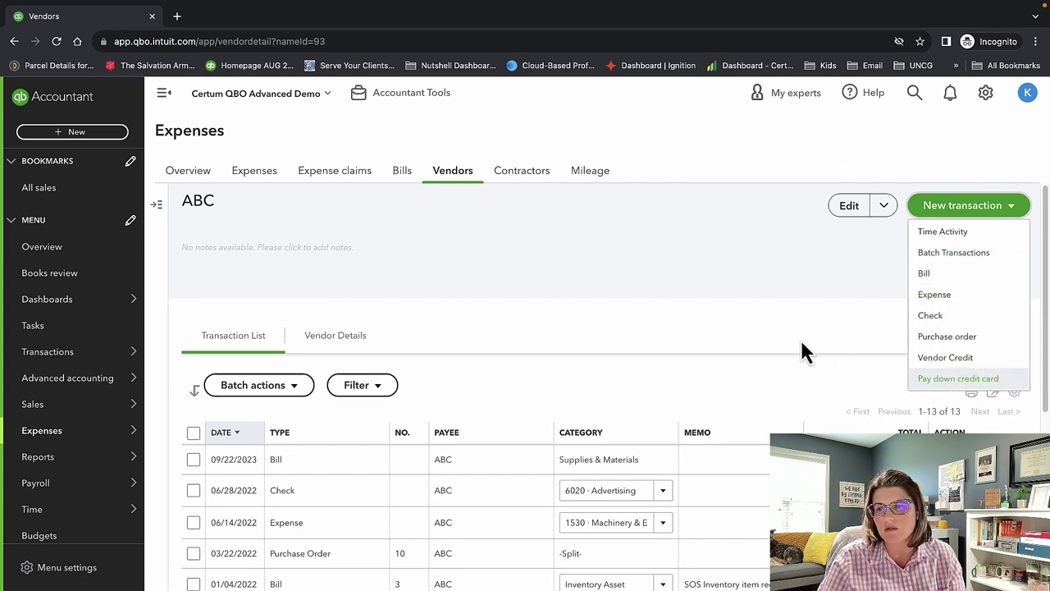
click(518, 175)
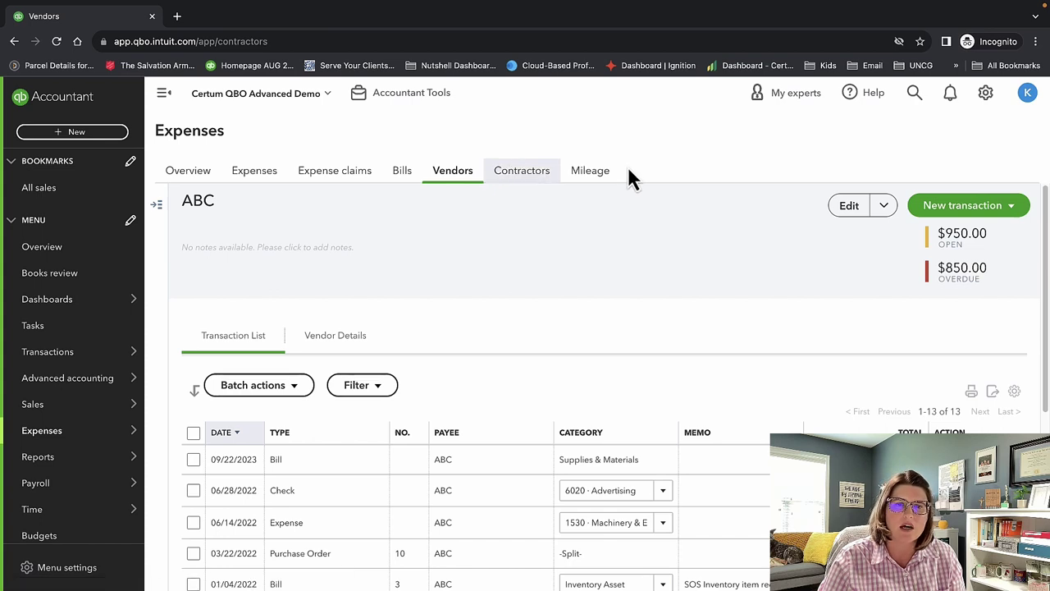
click(518, 179)
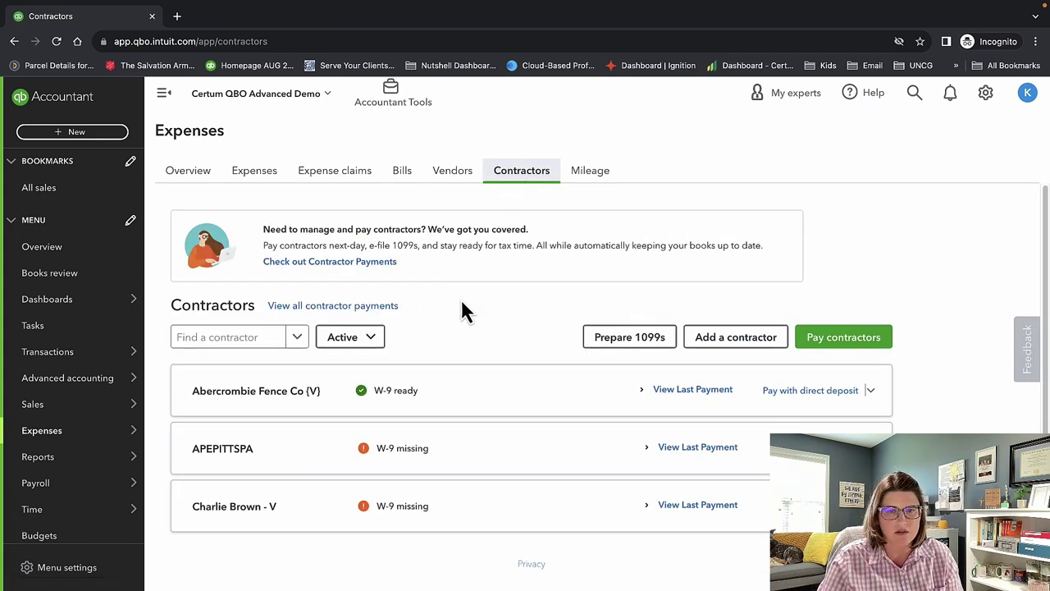
scroll(468, 311, down, 1)
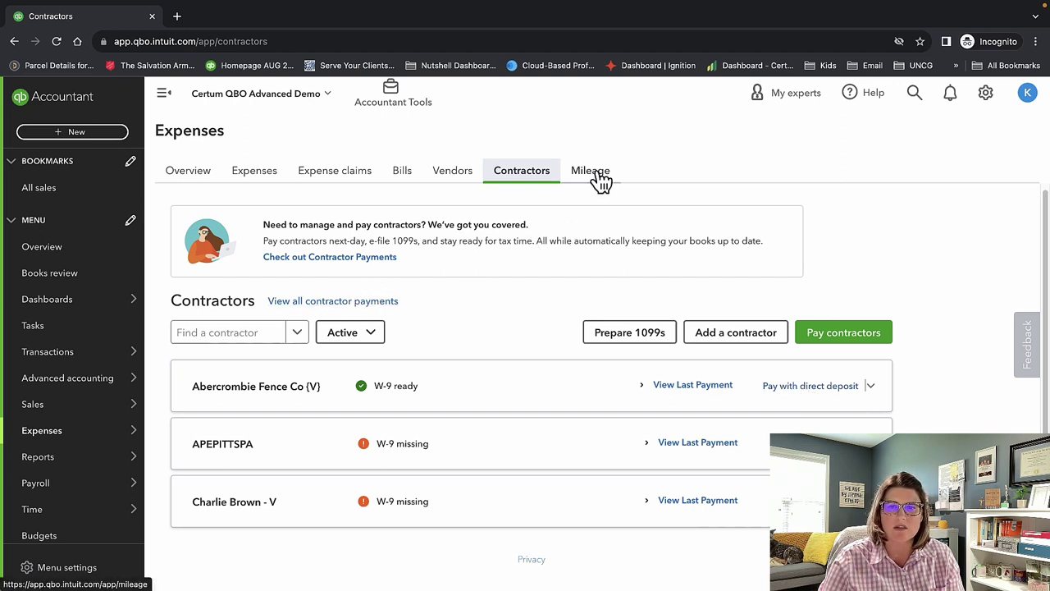
click(600, 179)
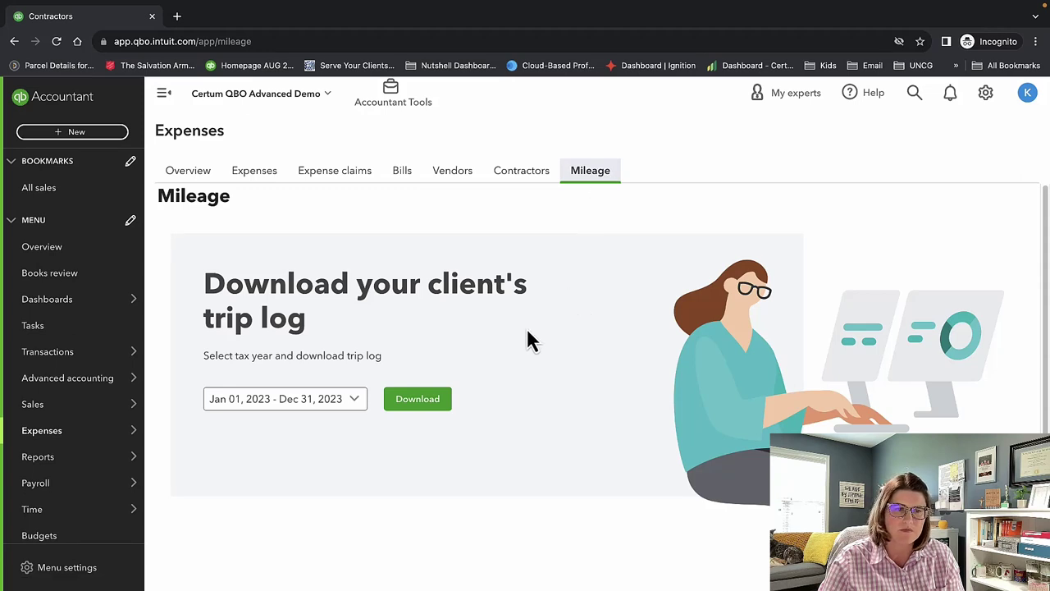
drag(332, 333, 211, 279)
click(504, 369)
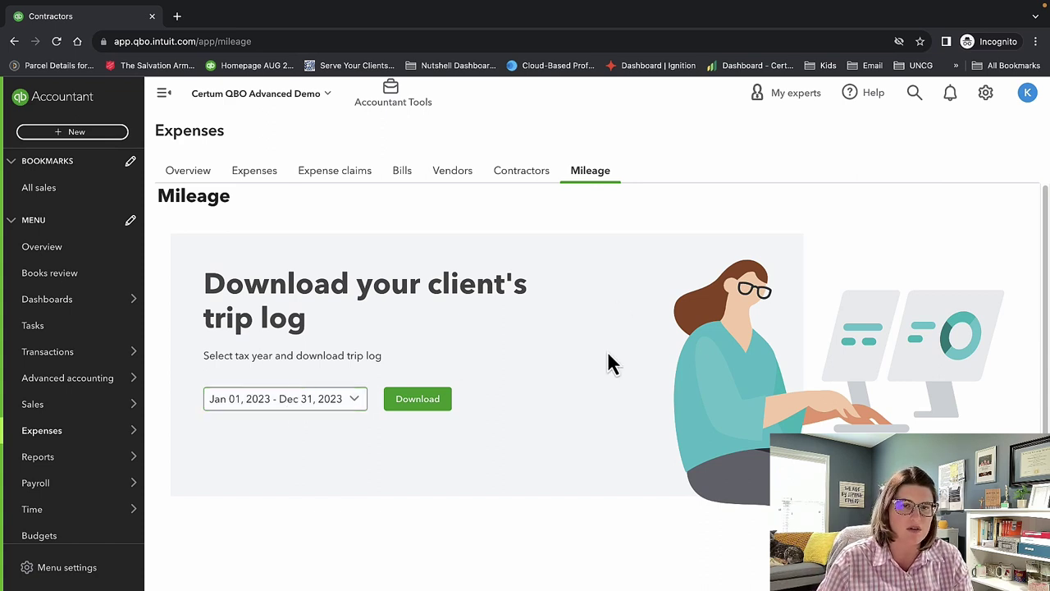
scroll(77, 383, down, 1)
mouse_move(77, 382)
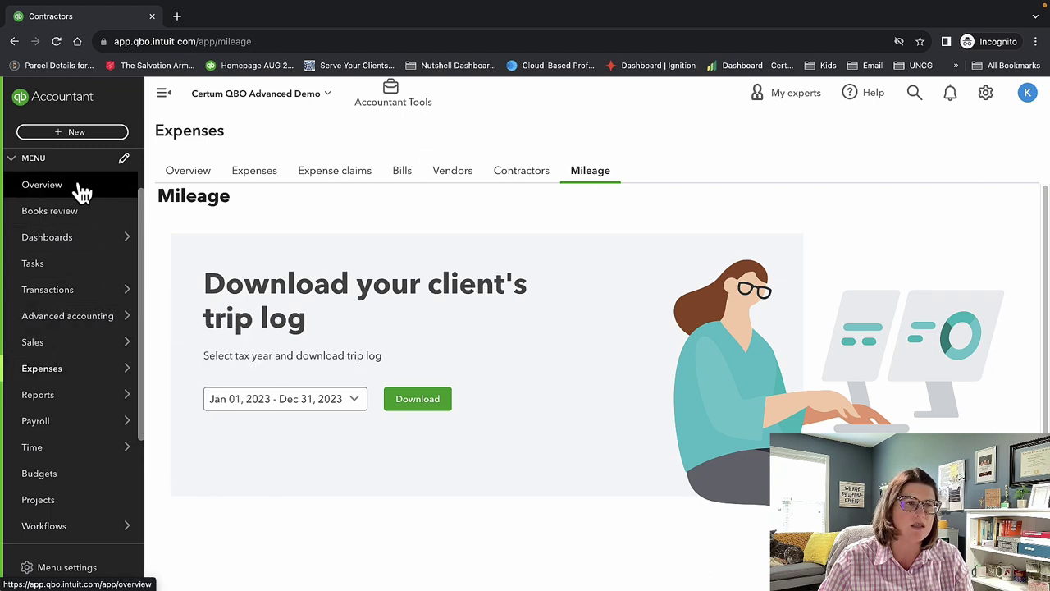
Open and dismiss the + New menu, then go to the Reports page.
click(79, 138)
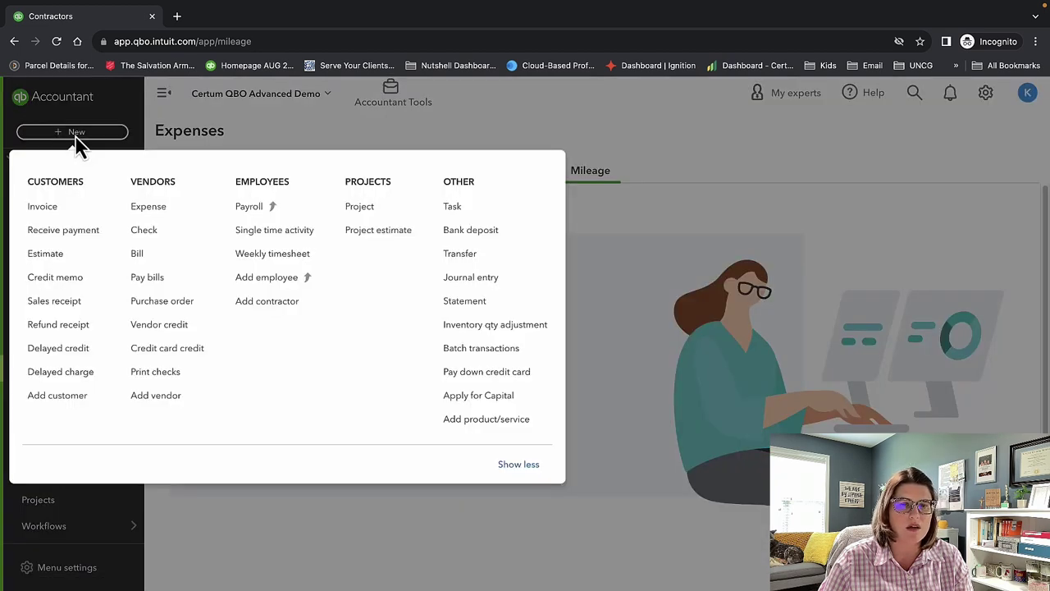
click(79, 142)
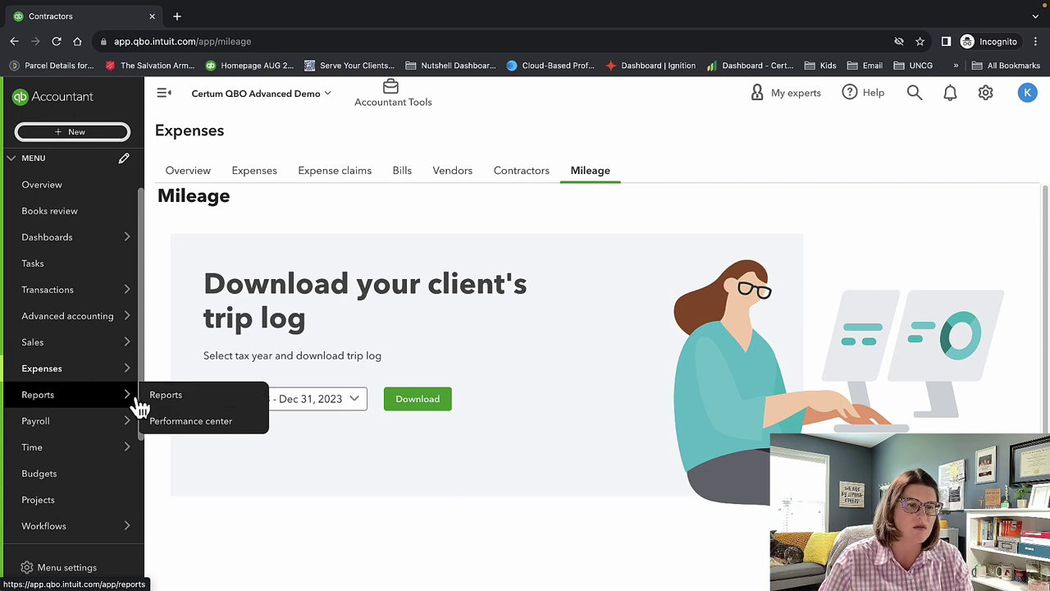
click(157, 401)
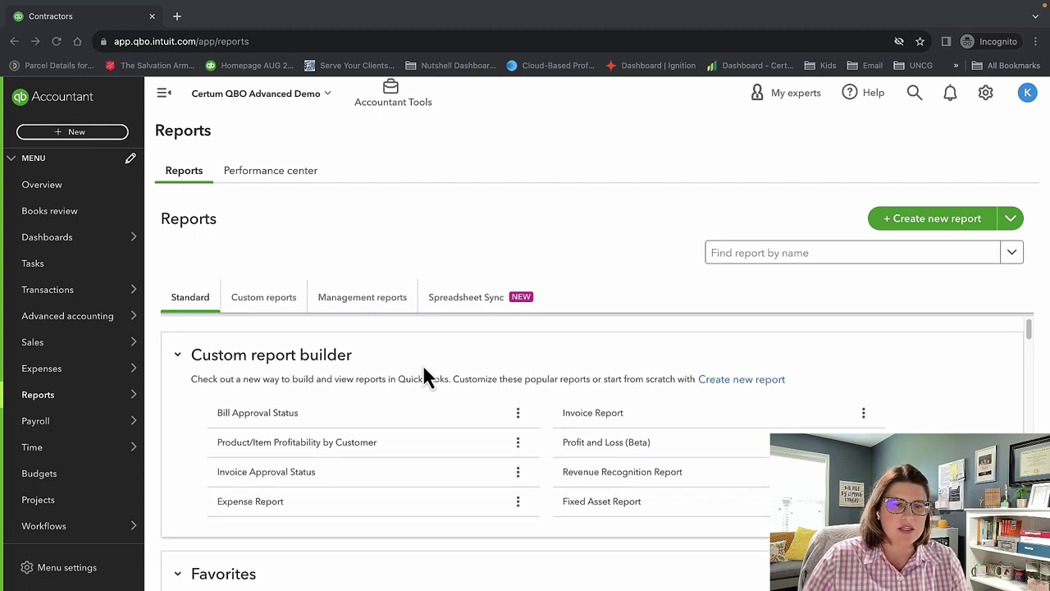
Scroll through the Standard reports, then switch to the Custom reports tab.
scroll(425, 374, down, 10)
scroll(425, 374, down, 10)
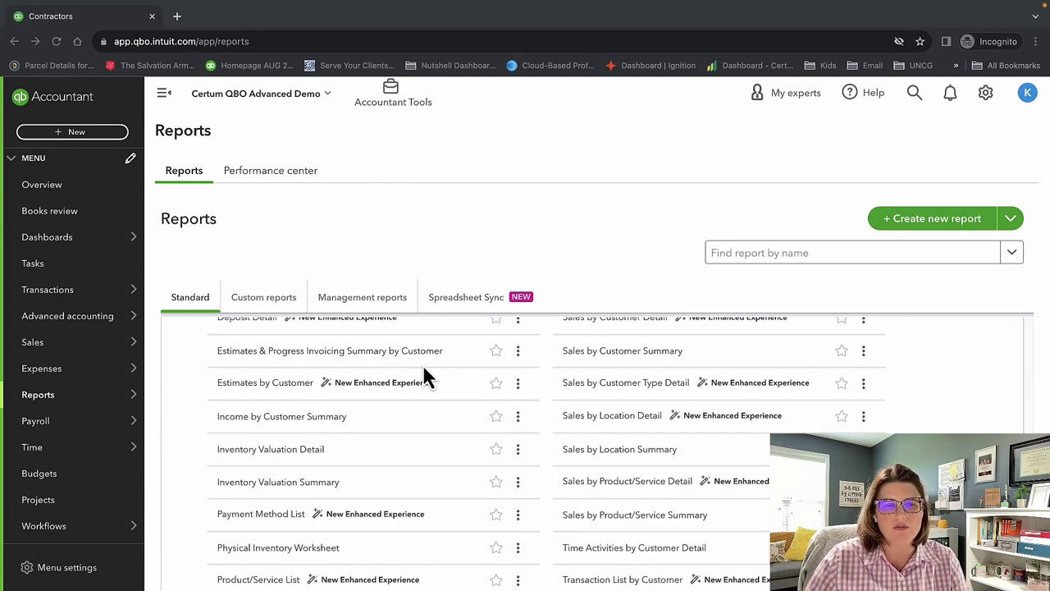
scroll(425, 375, down, 8)
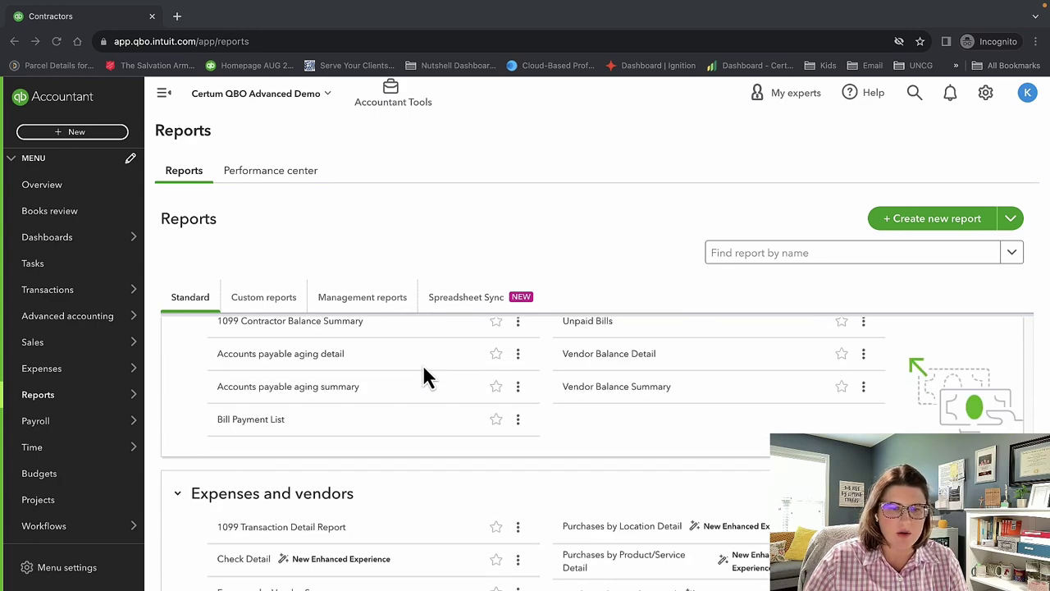
scroll(425, 376, down, 5)
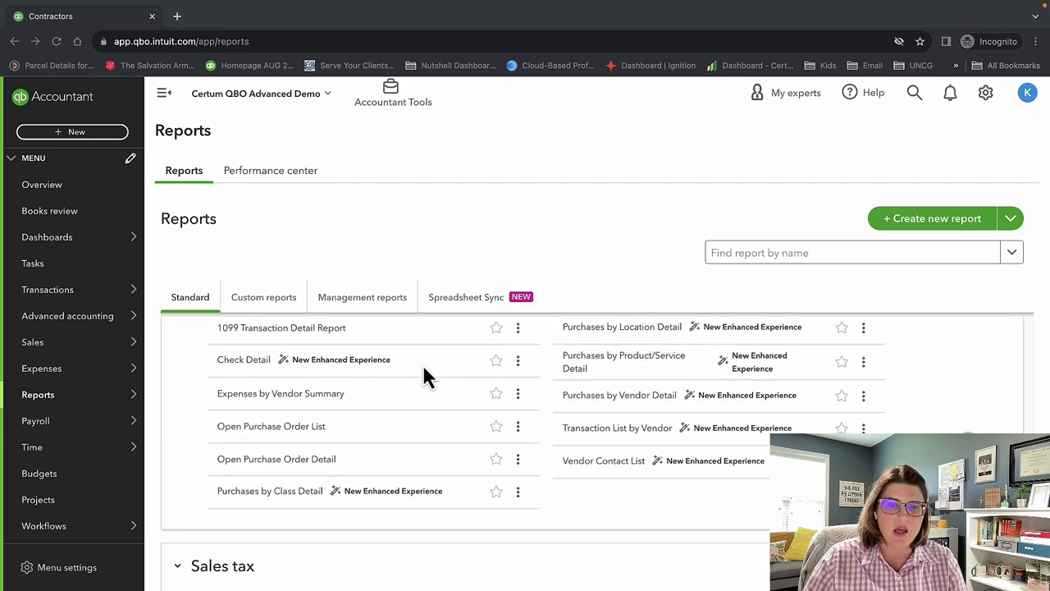
scroll(425, 376, down, 8)
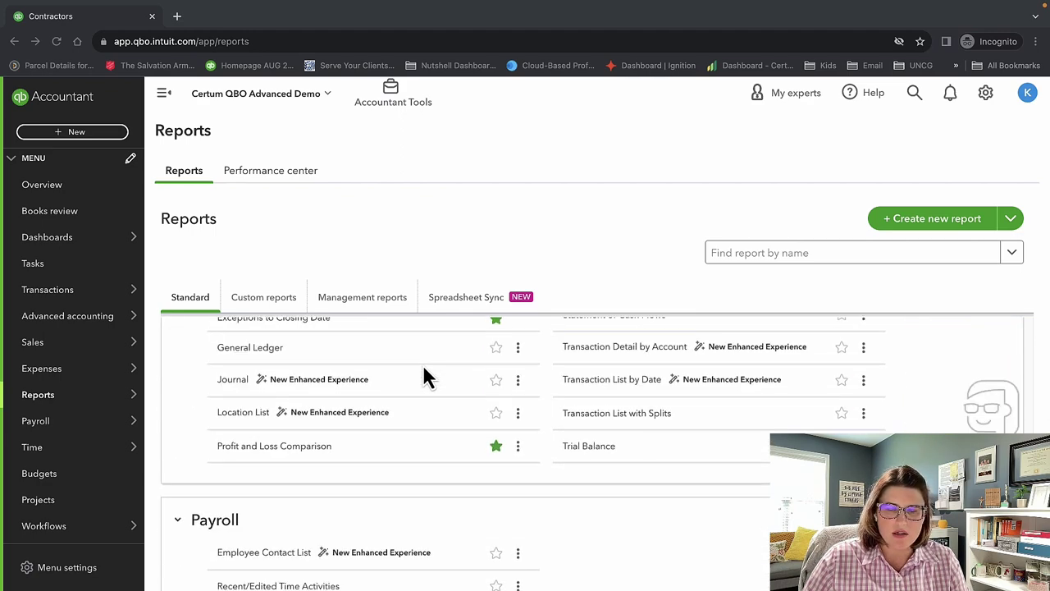
scroll(425, 375, up, 12)
scroll(424, 369, up, 15)
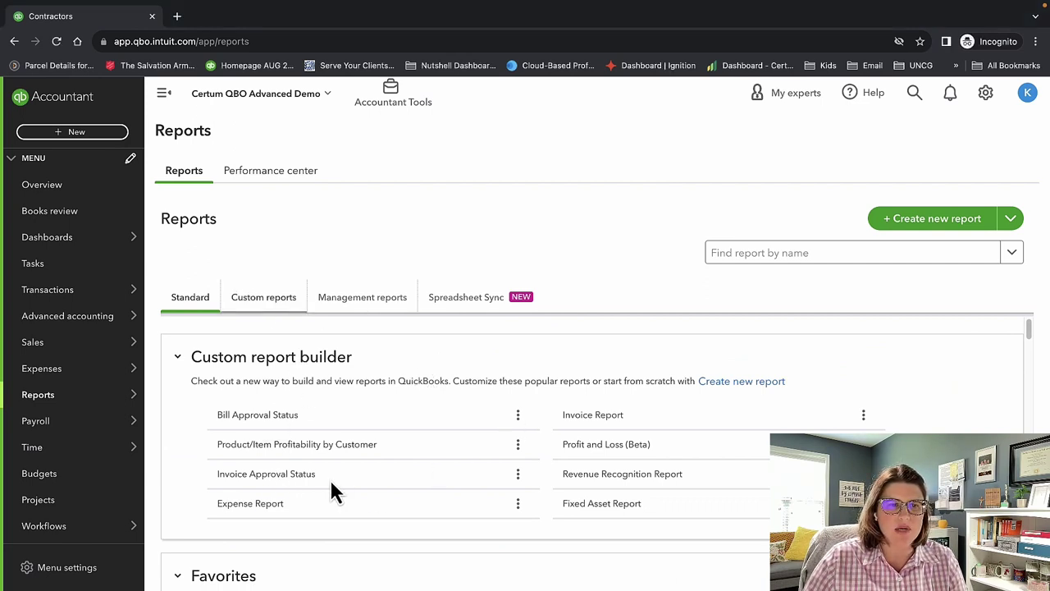
click(246, 299)
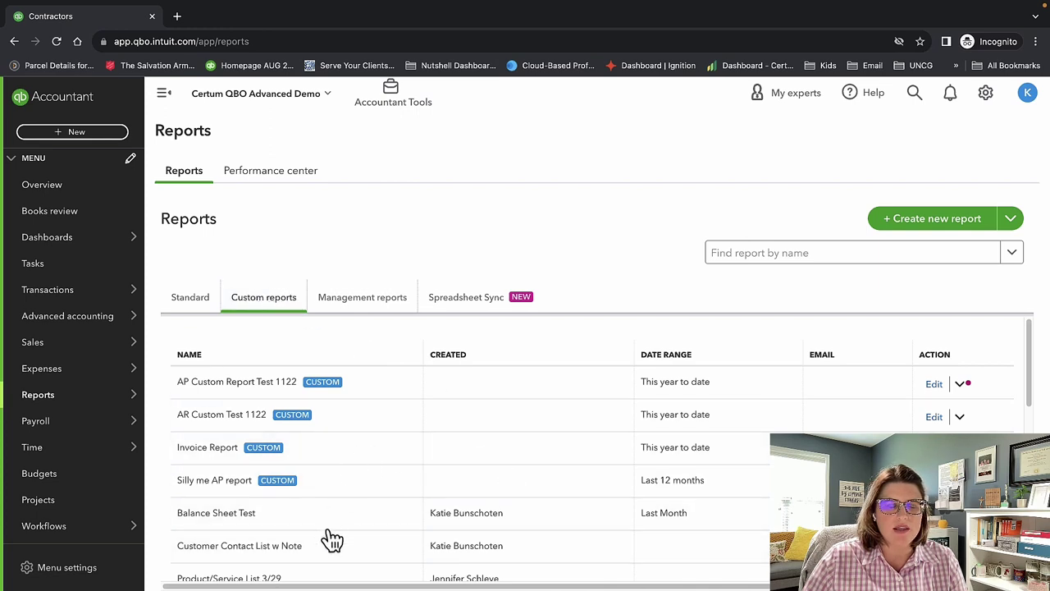
Browse the saved custom reports, then switch to the Management reports tab.
scroll(375, 472, down, 1)
scroll(374, 471, down, 1)
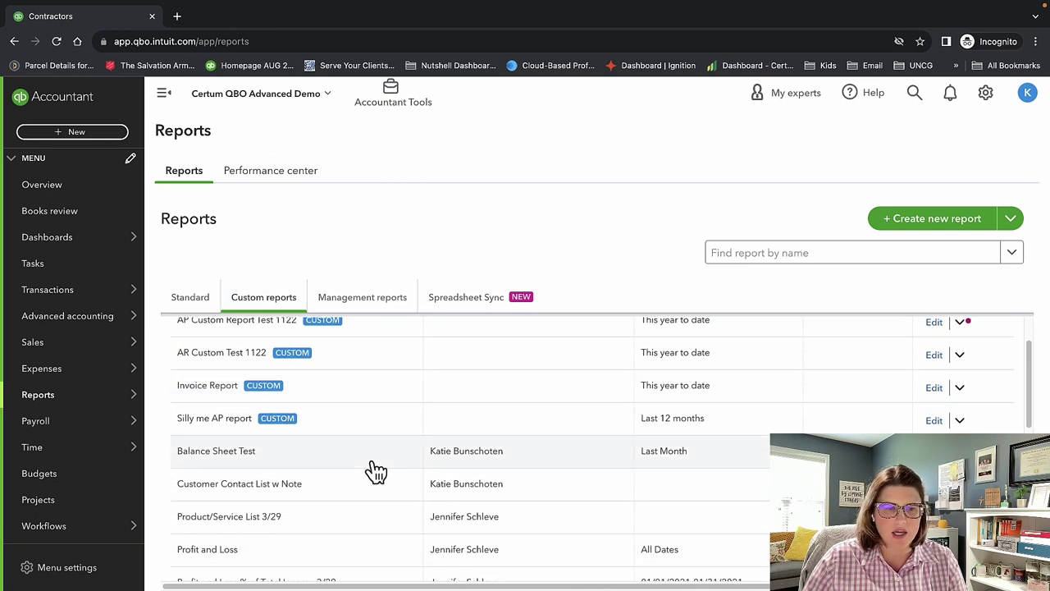
scroll(375, 509, down, 10)
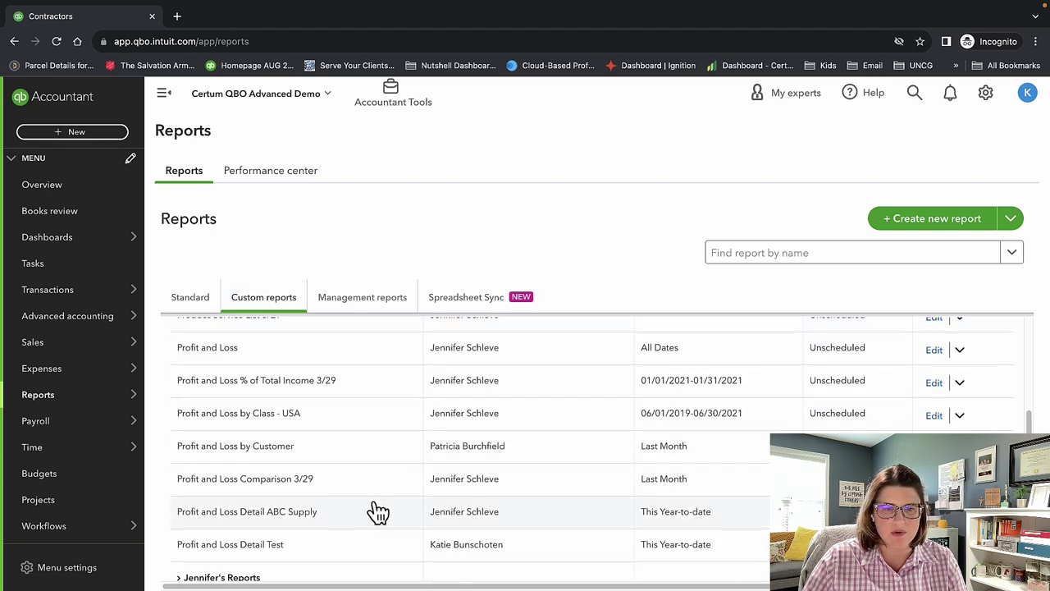
scroll(376, 511, up, 10)
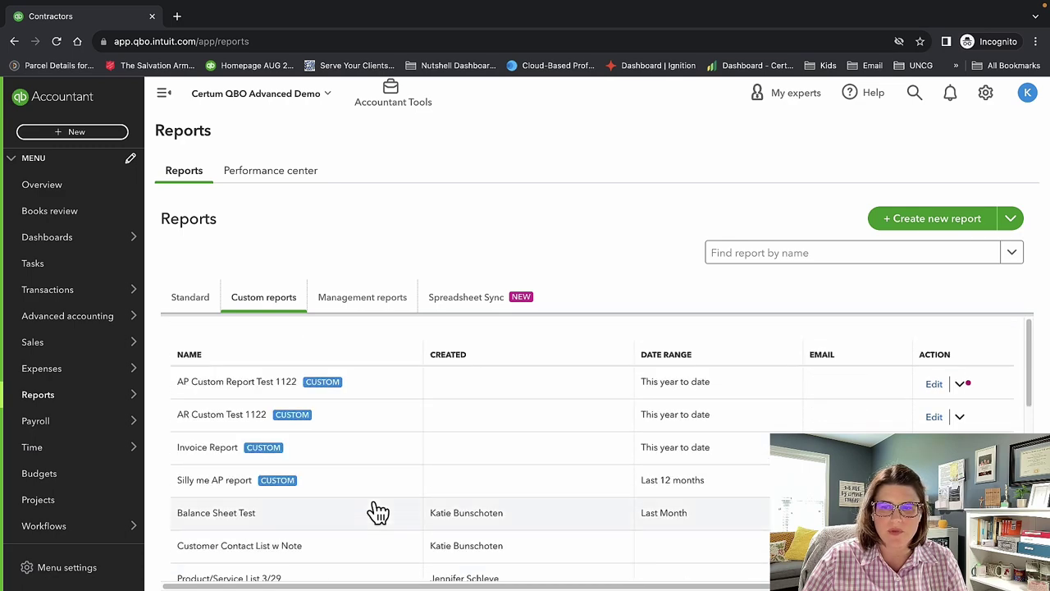
click(358, 304)
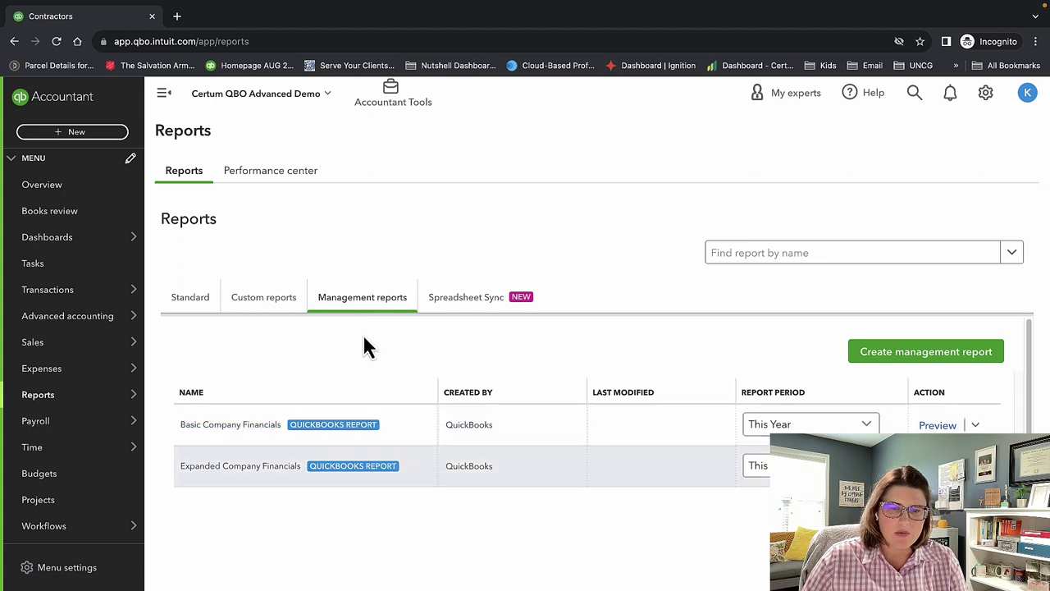
click(275, 438)
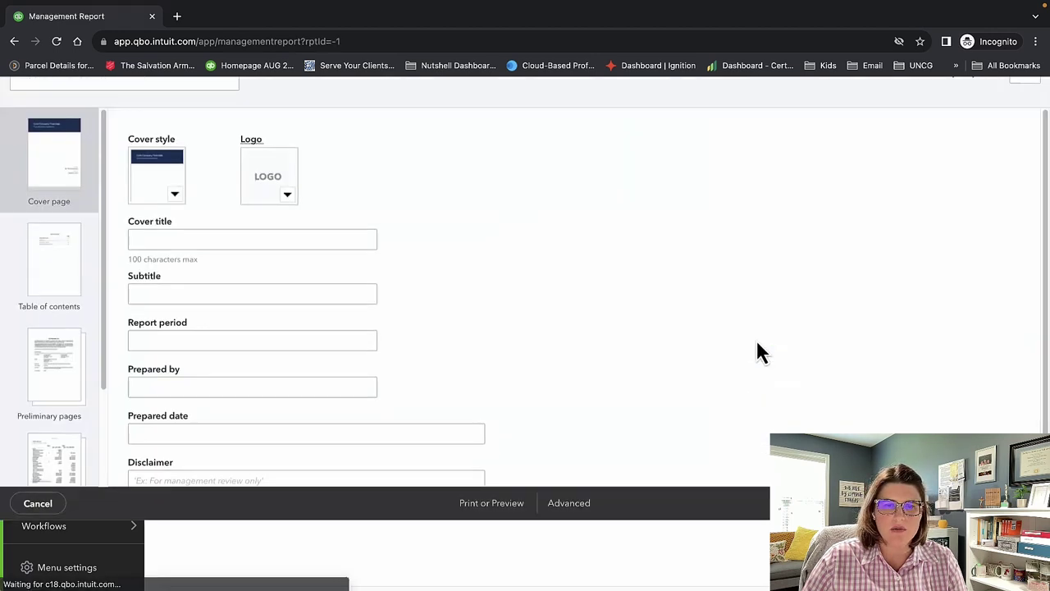
click(226, 108)
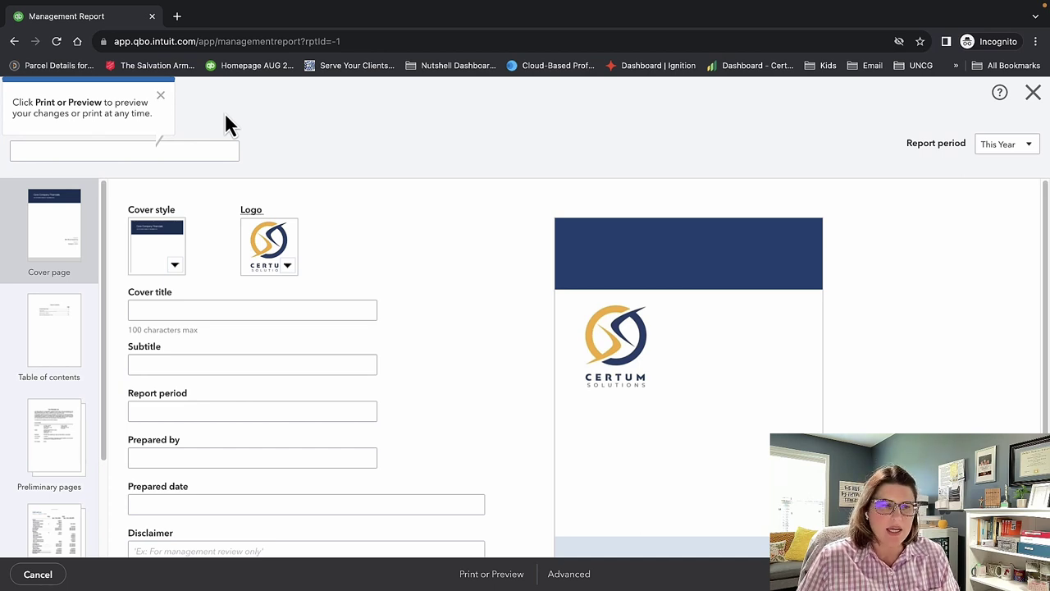
scroll(624, 324, down, 1)
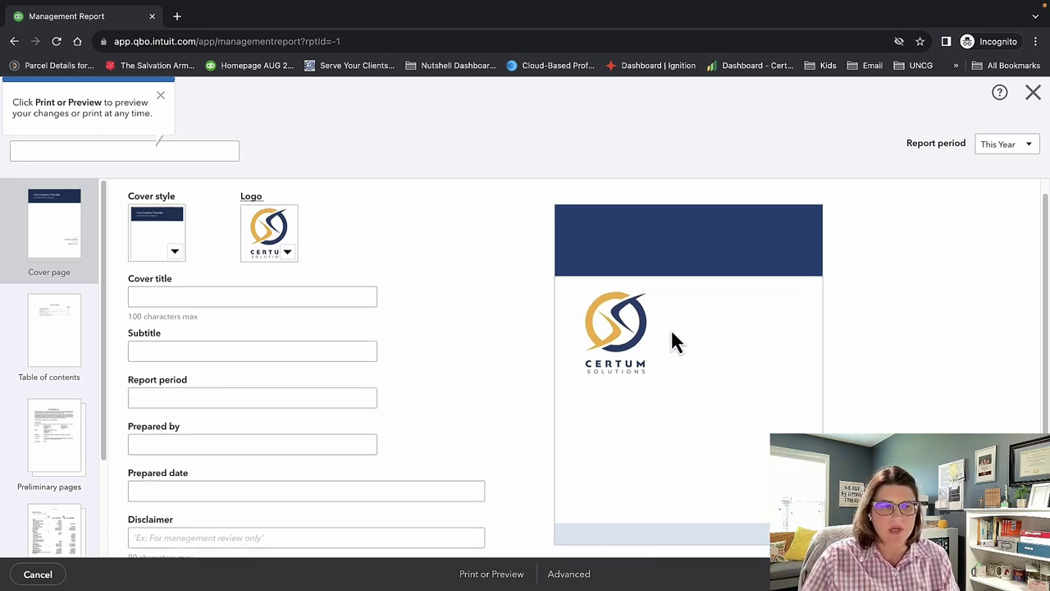
click(69, 351)
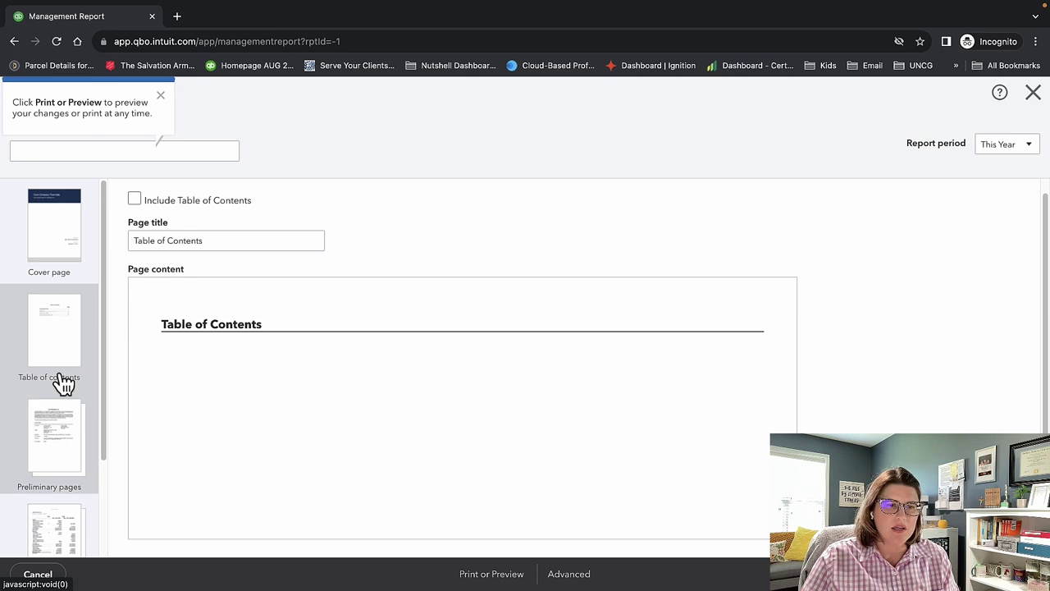
click(64, 440)
scroll(63, 440, down, 2)
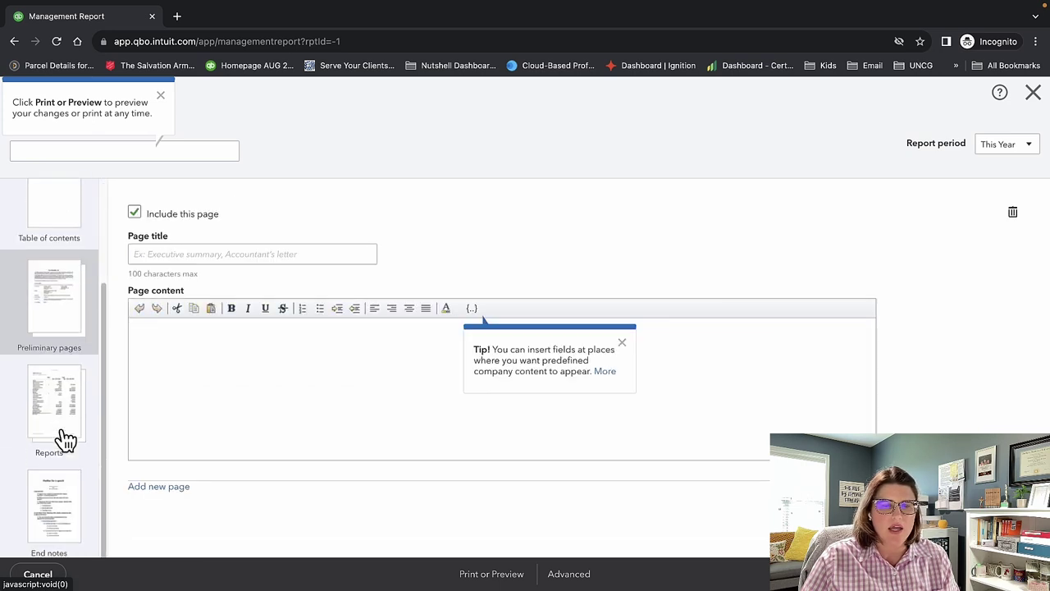
click(62, 420)
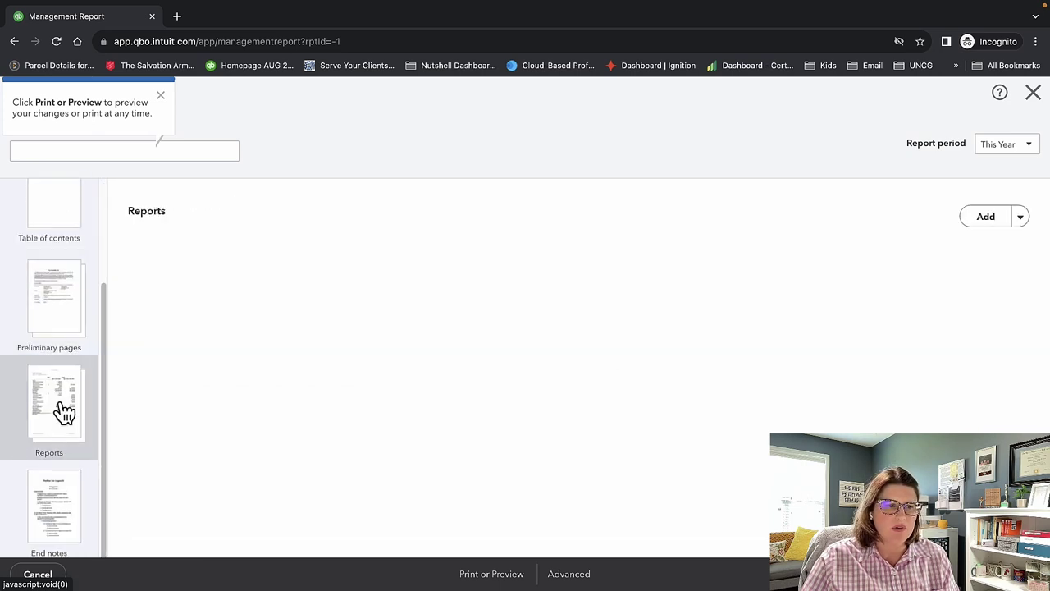
click(64, 502)
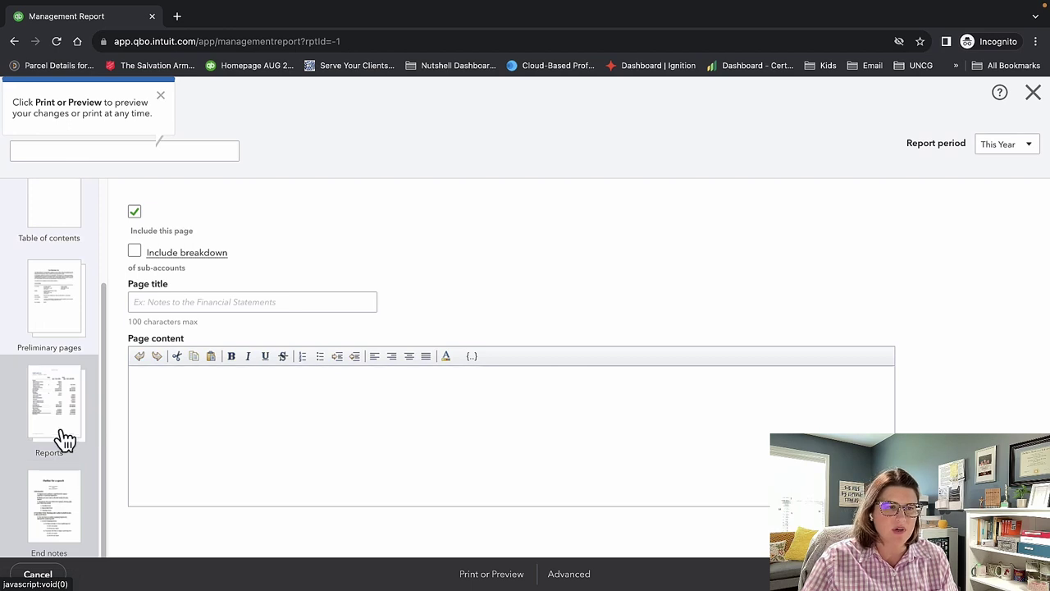
click(1032, 92)
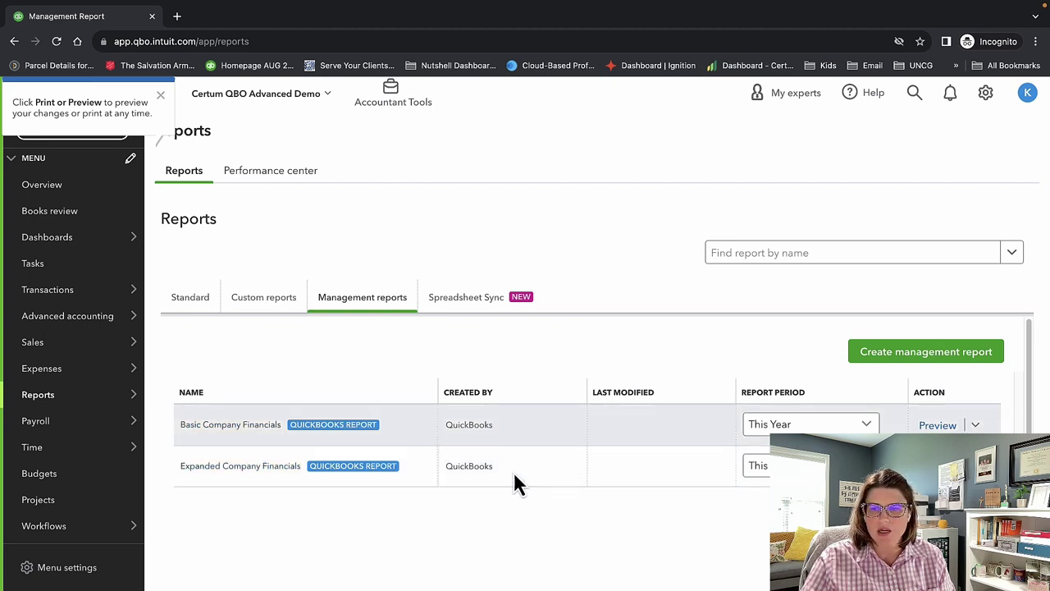
click(942, 425)
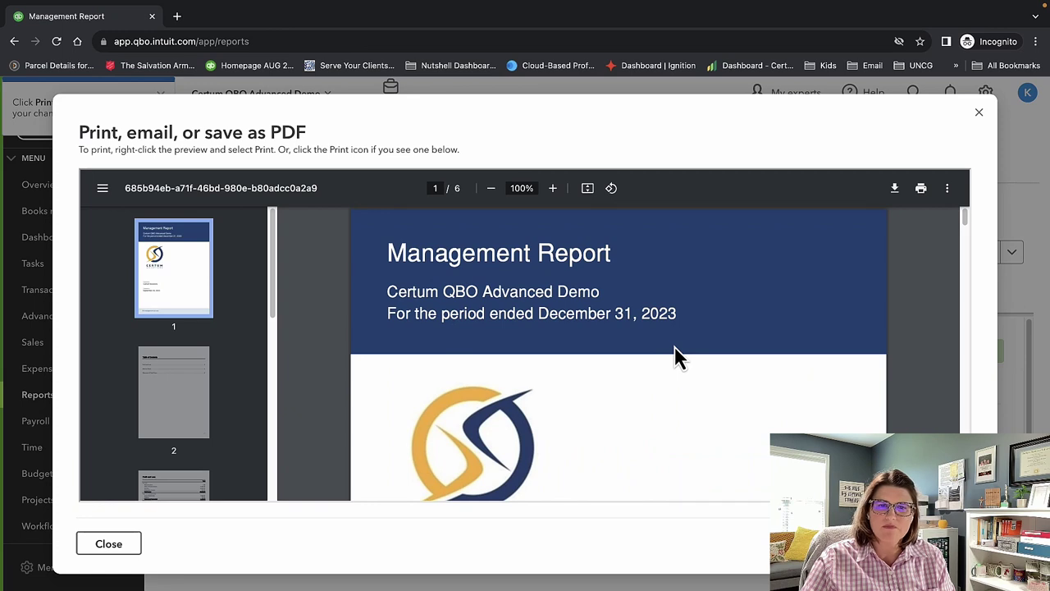
scroll(681, 357, down, 2)
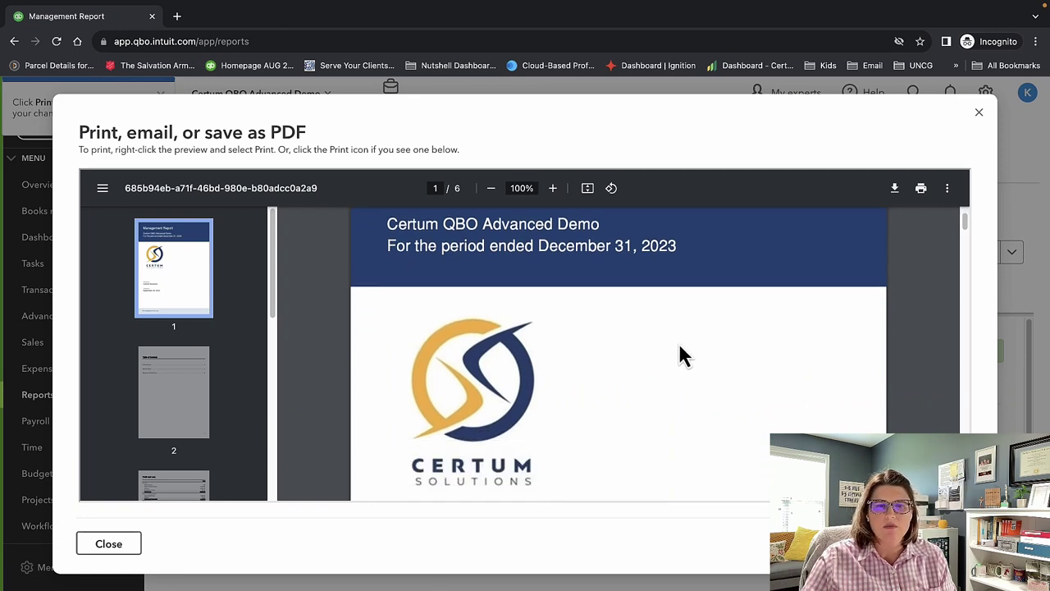
scroll(679, 355, down, 1)
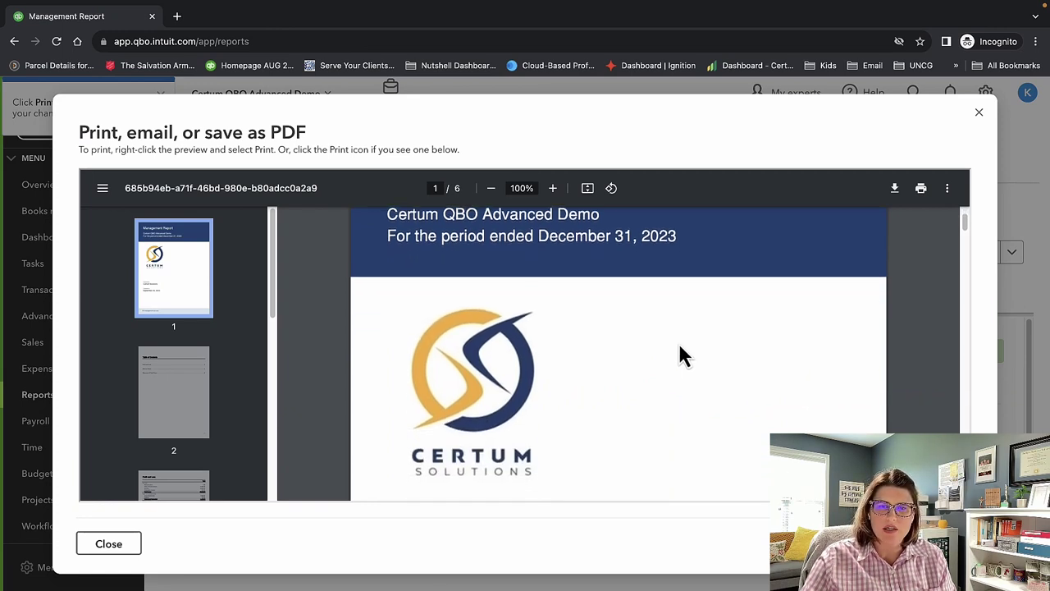
scroll(678, 356, down, 5)
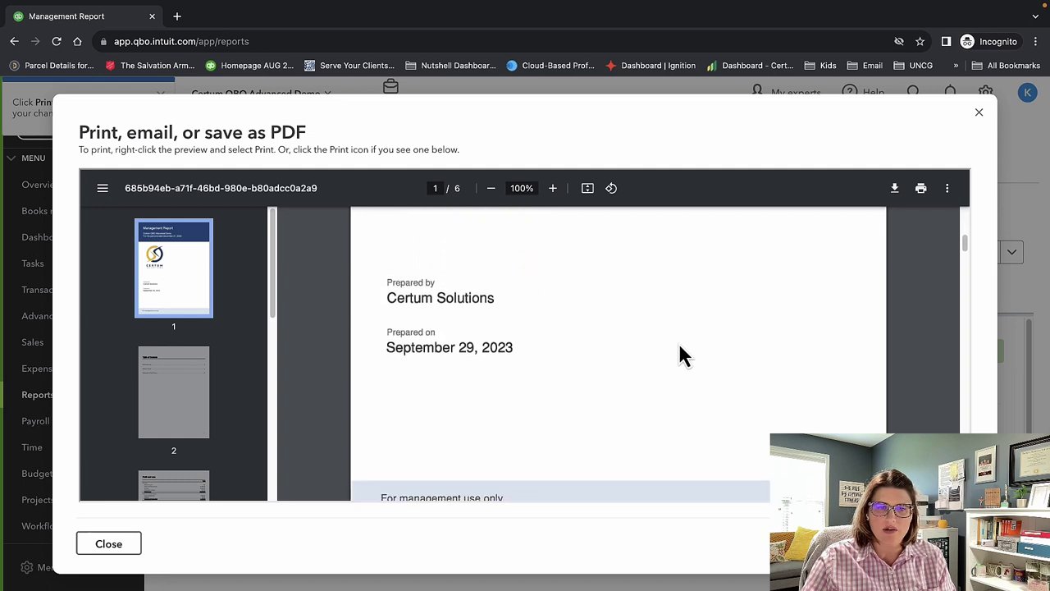
scroll(649, 363, down, 3)
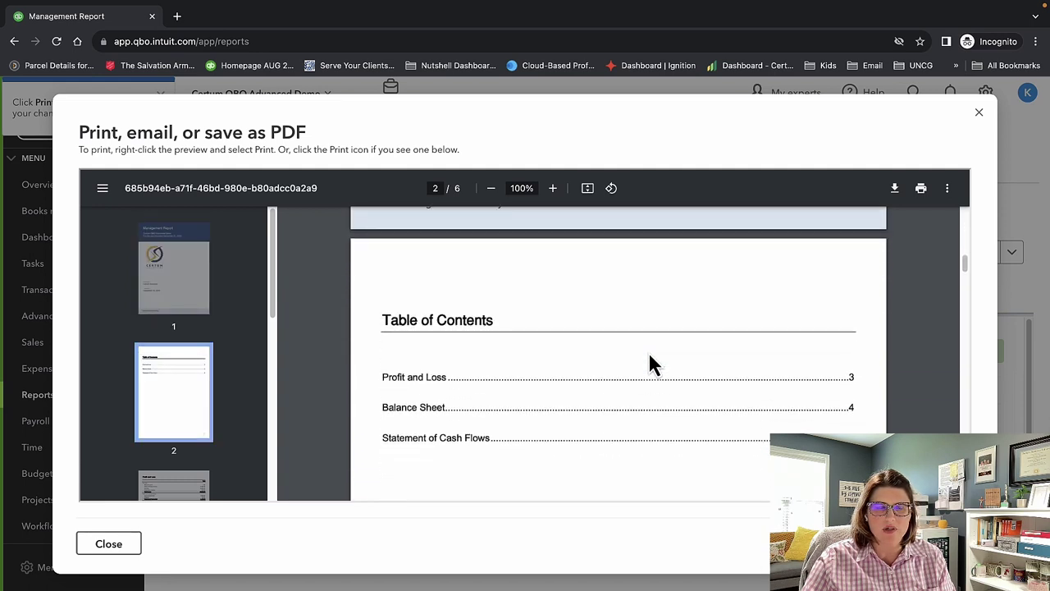
scroll(649, 363, down, 1)
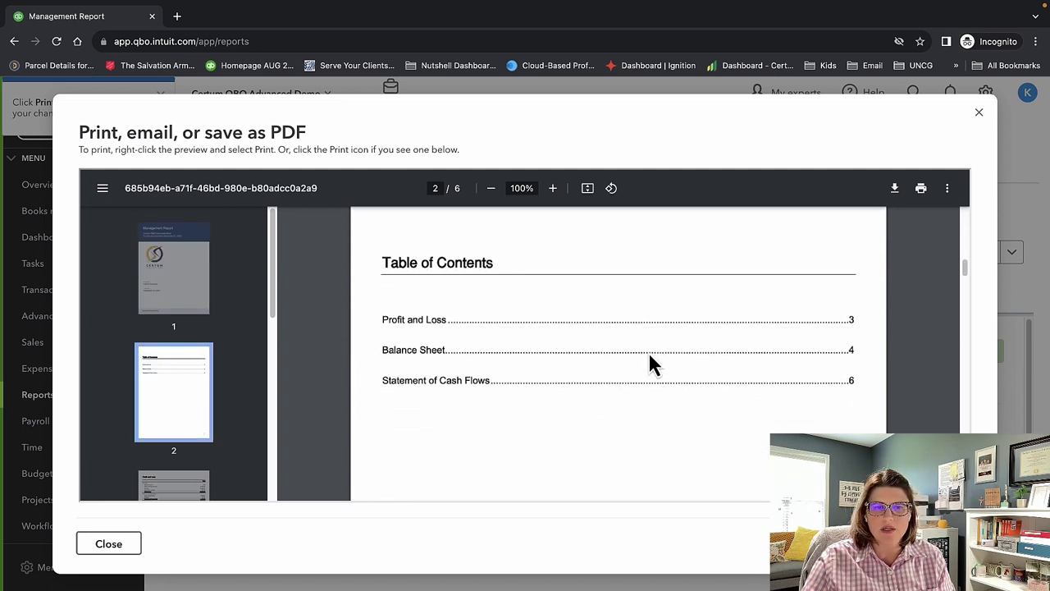
scroll(656, 414, down, 3)
scroll(654, 412, down, 5)
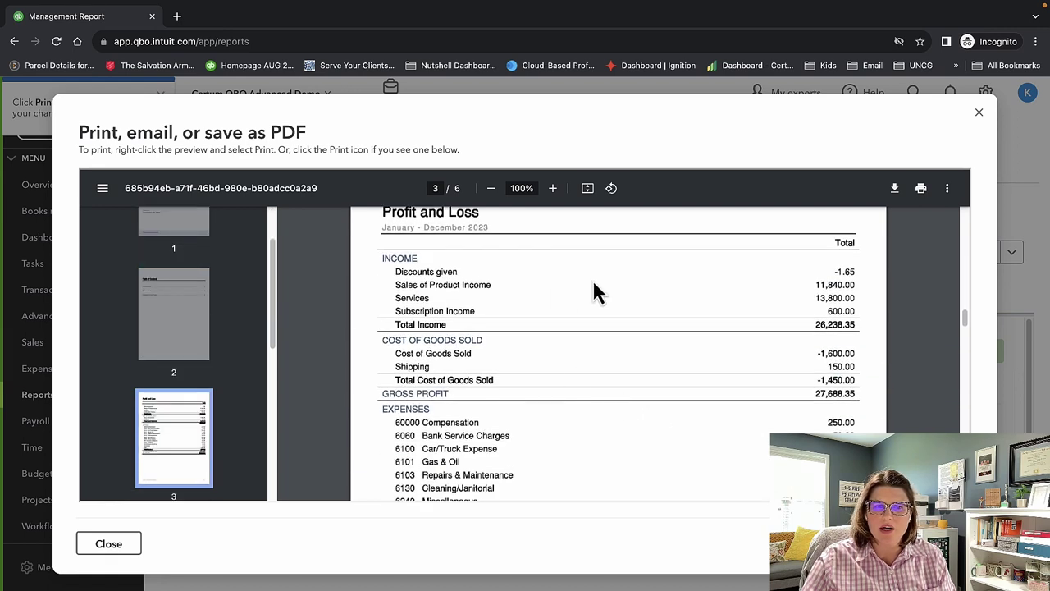
scroll(703, 340, down, 10)
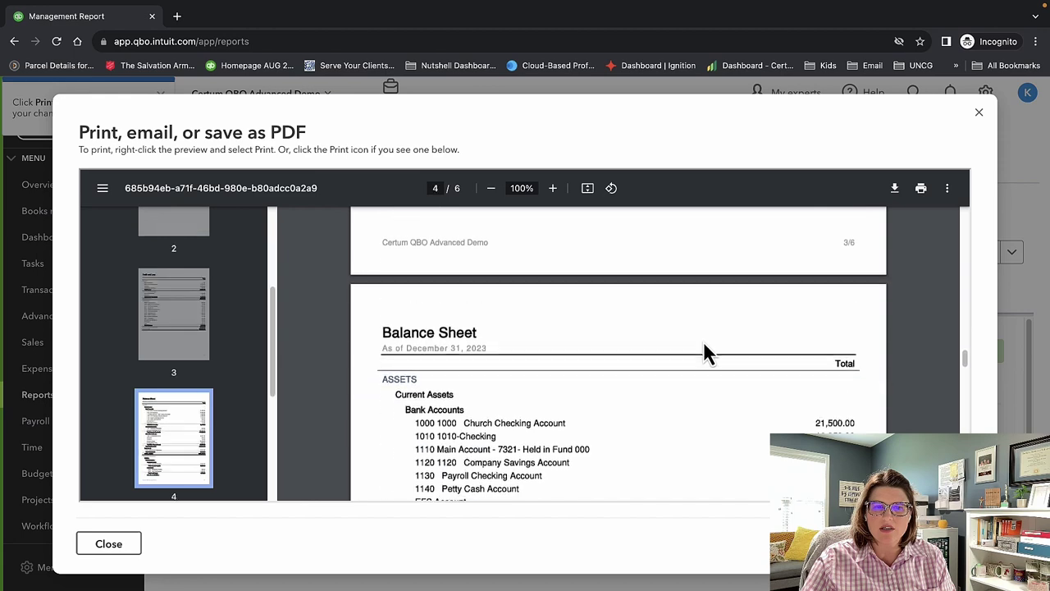
scroll(703, 340, down, 10)
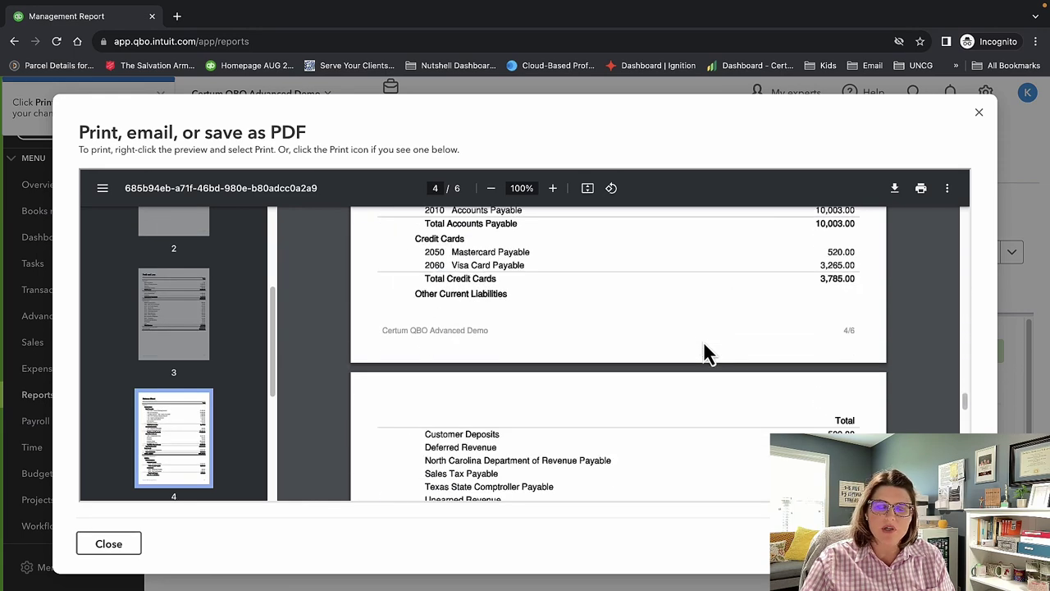
scroll(701, 355, down, 5)
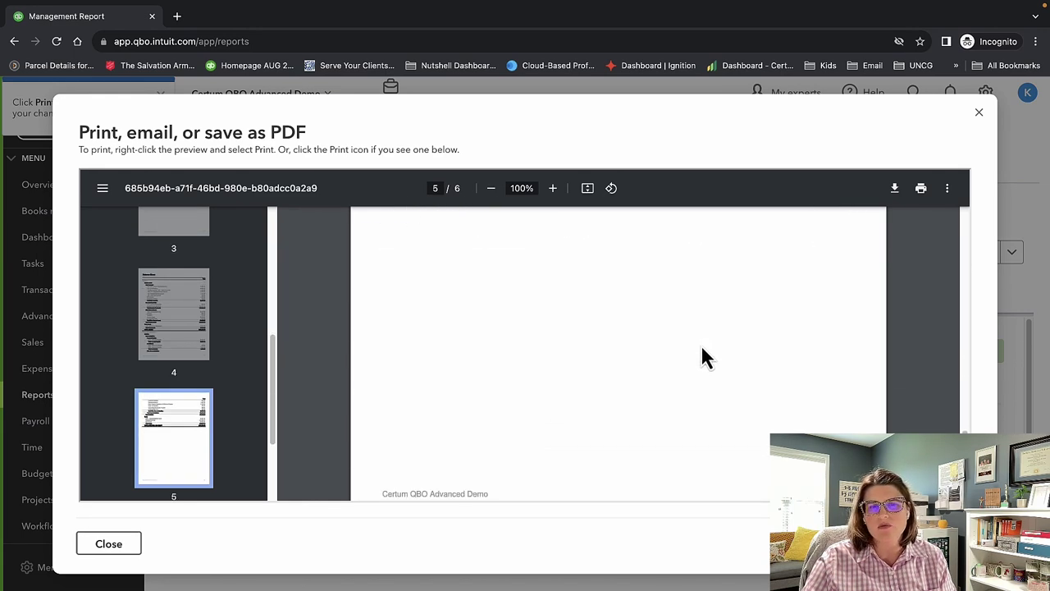
scroll(702, 352, down, 5)
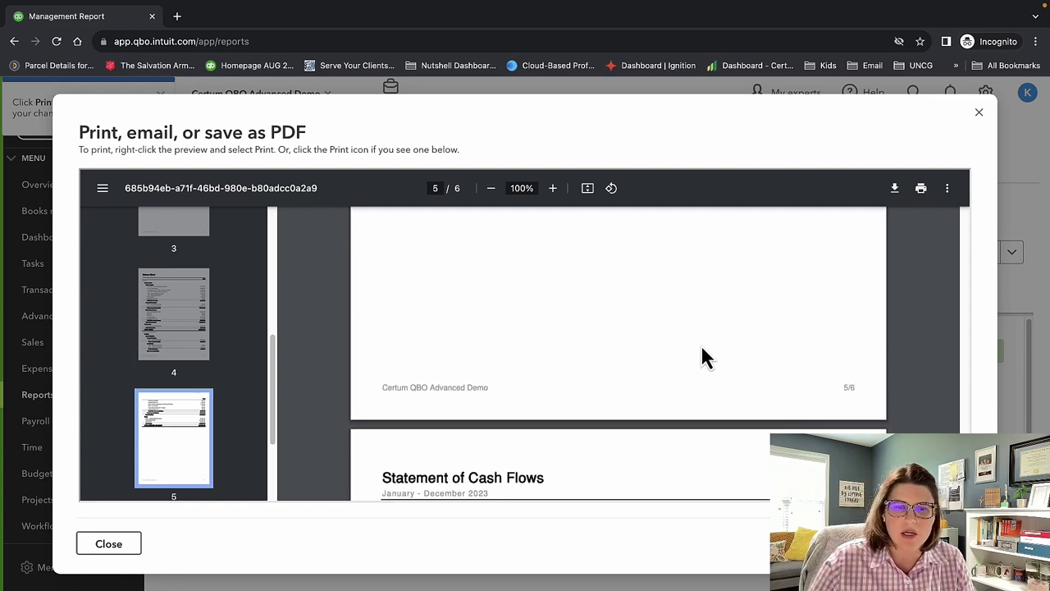
scroll(702, 355, down, 6)
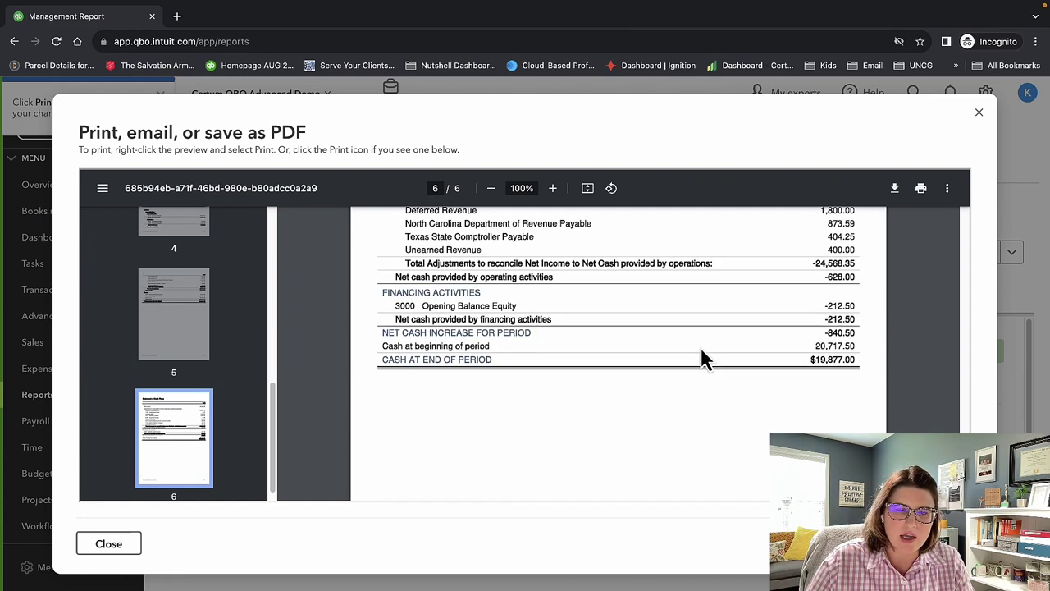
scroll(700, 346, down, 5)
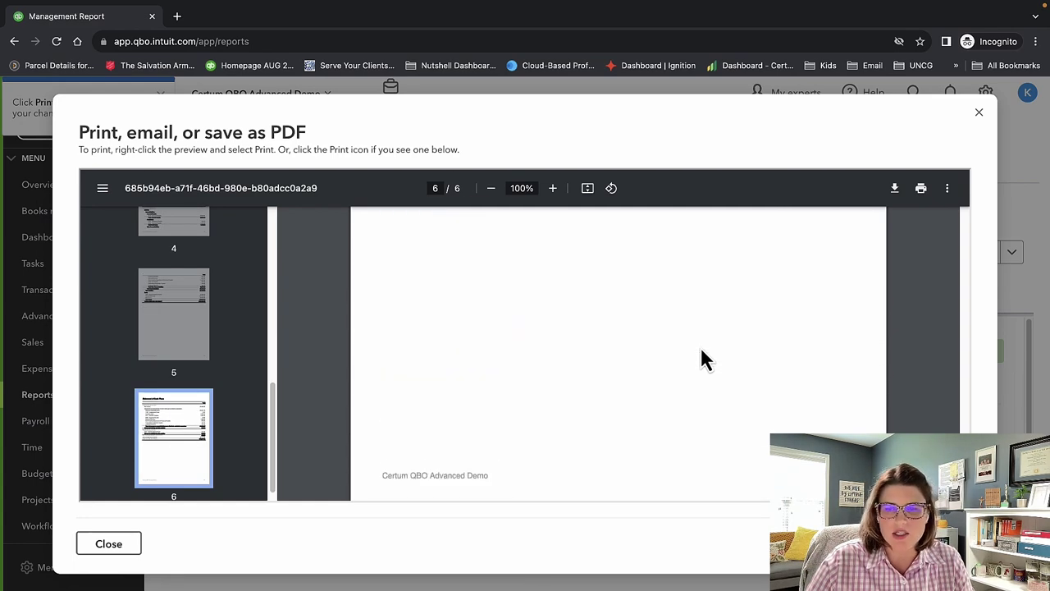
click(978, 113)
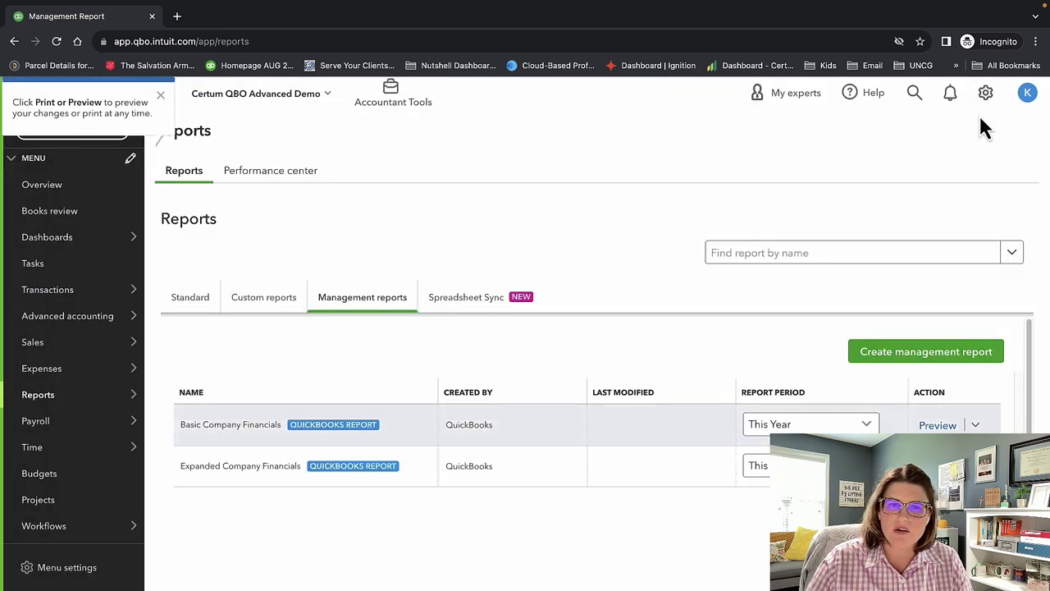
Open the Spreadsheet Sync overview and dismiss the Print or Preview tip.
click(476, 308)
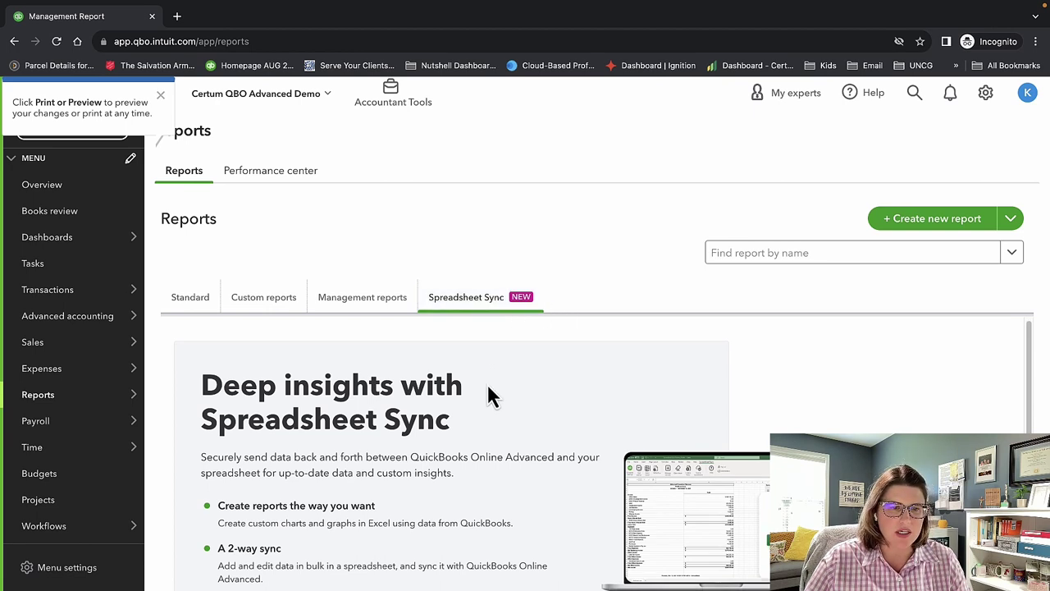
scroll(487, 394, down, 3)
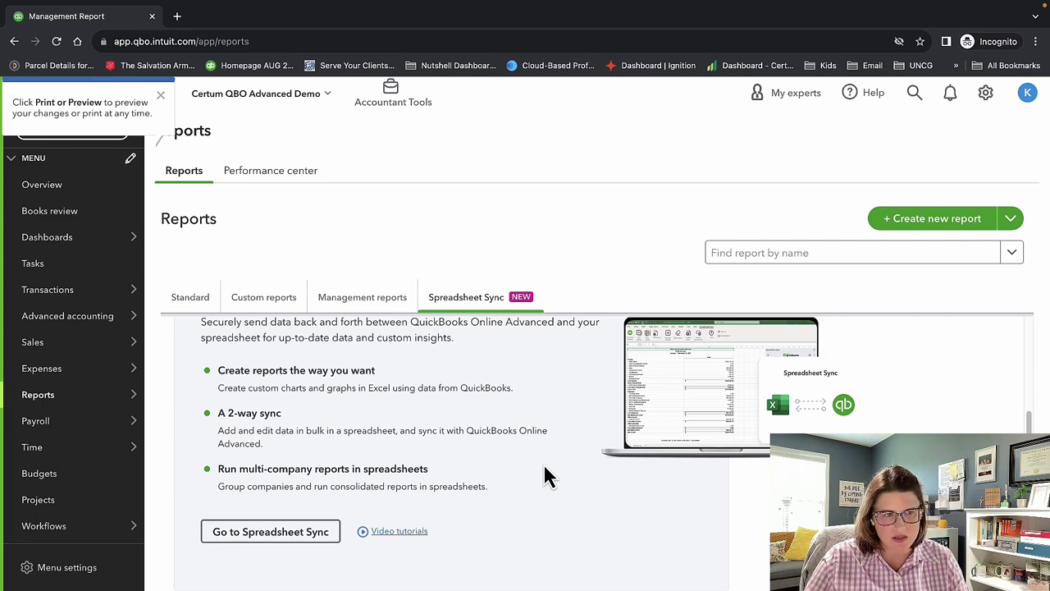
click(160, 95)
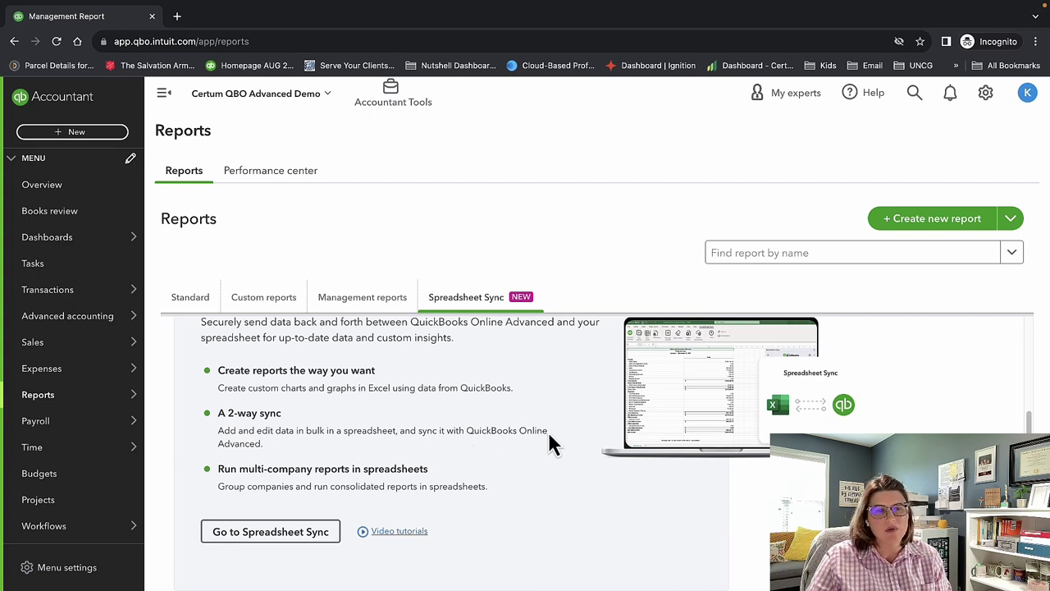
Highlight the multi-company and consolidated reports feature text, then return to Standard reports.
drag(222, 470, 428, 473)
drag(264, 488, 451, 487)
click(450, 487)
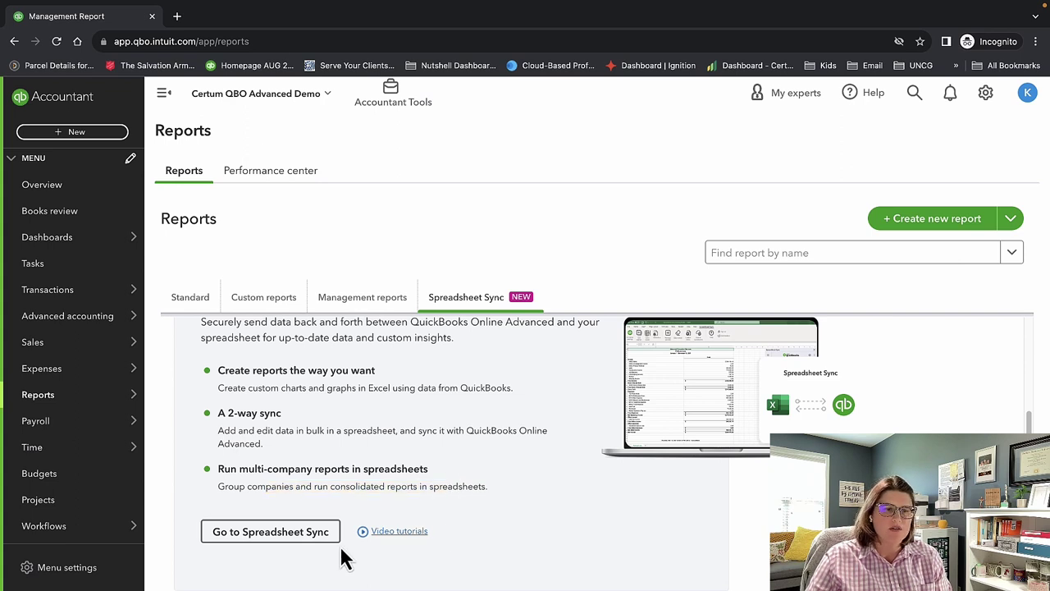
scroll(286, 520, up, 2)
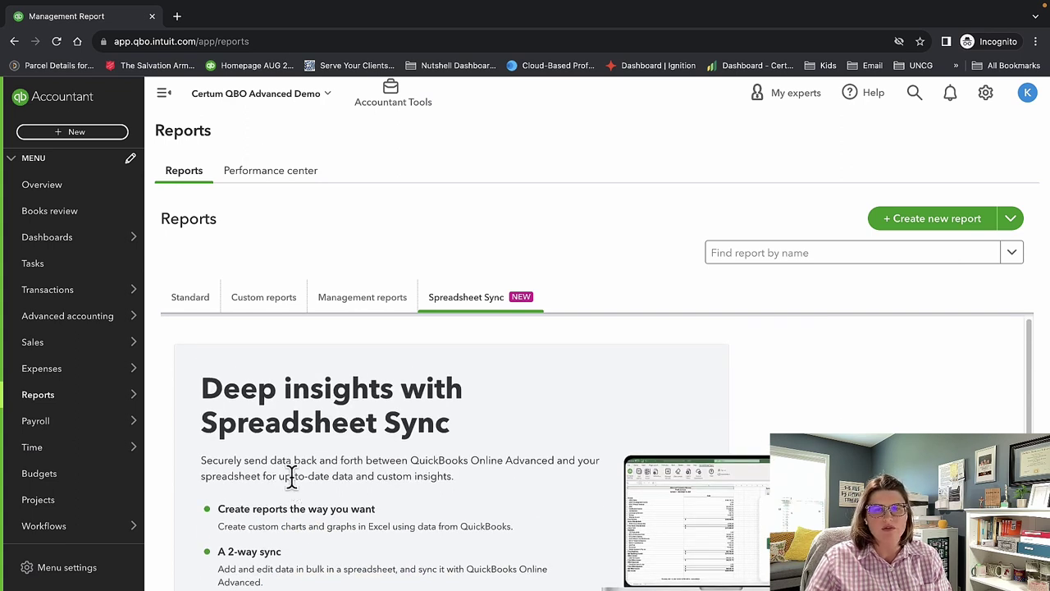
click(185, 315)
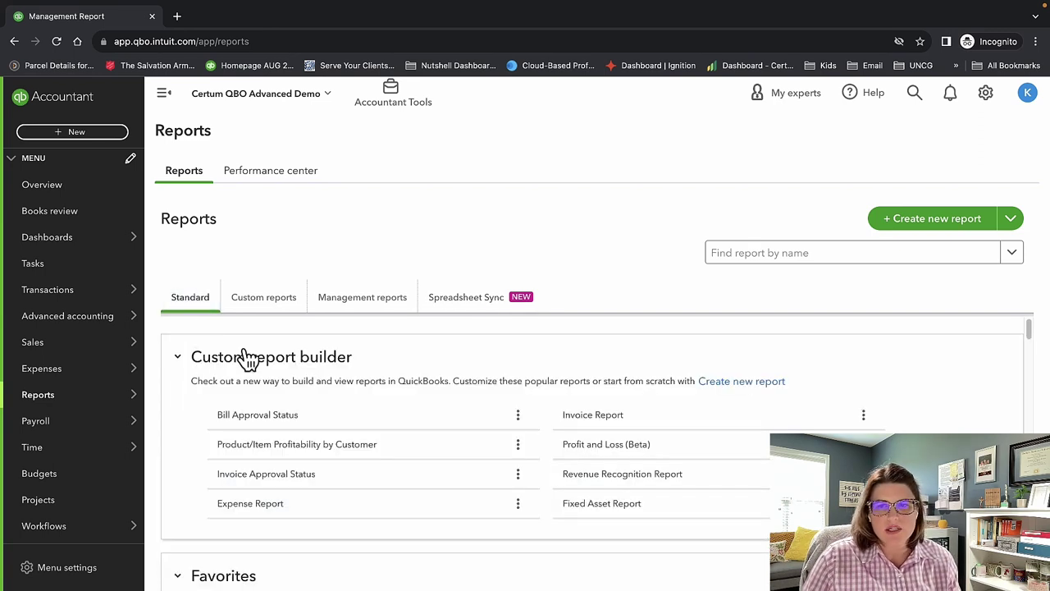
click(744, 261)
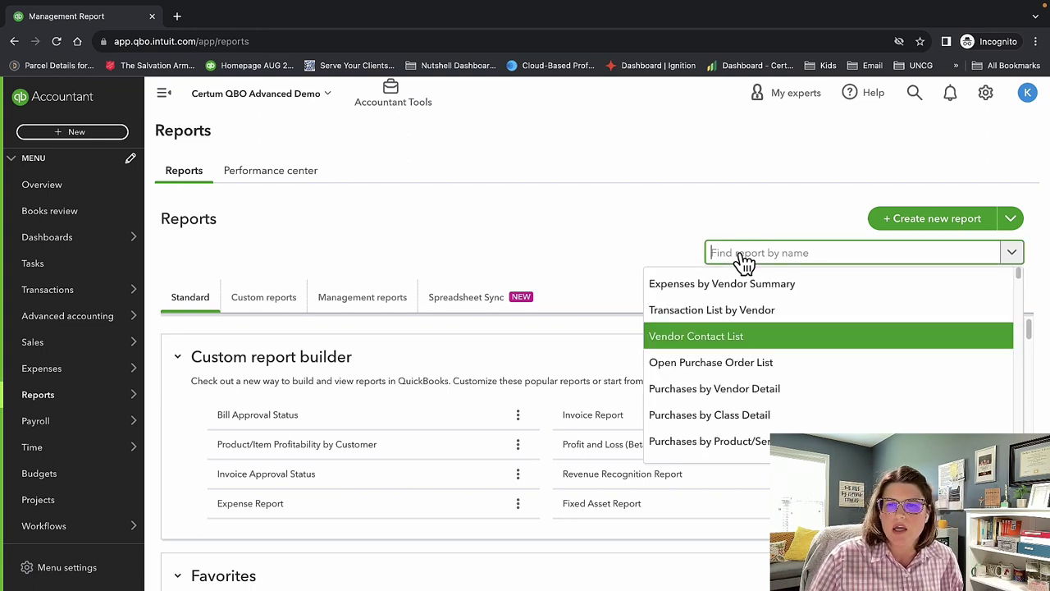
scroll(851, 352, down, 10)
scroll(851, 352, up, 2)
scroll(851, 352, down, 2)
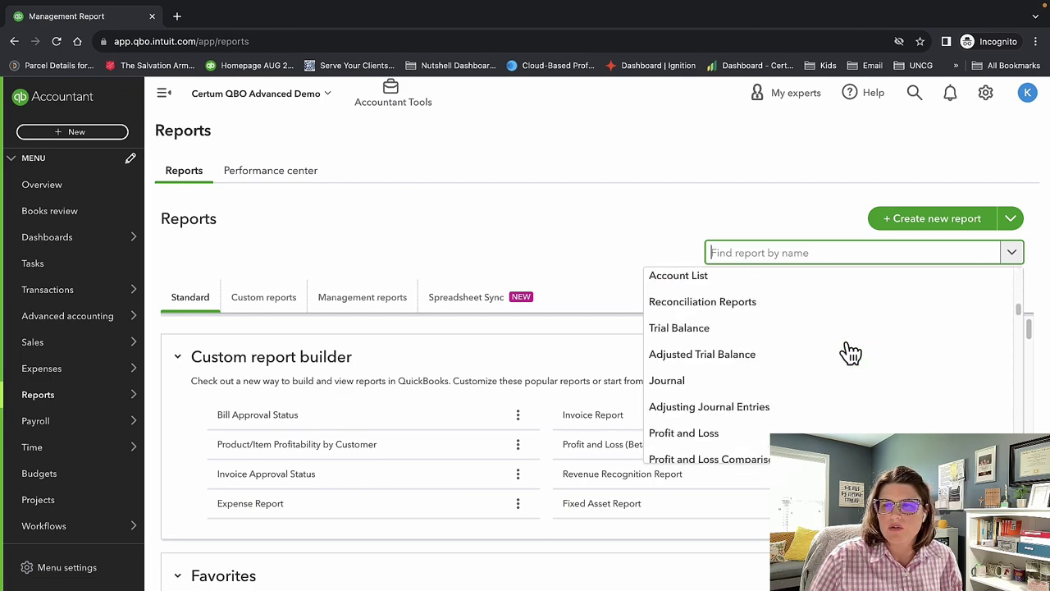
scroll(848, 352, down, 6)
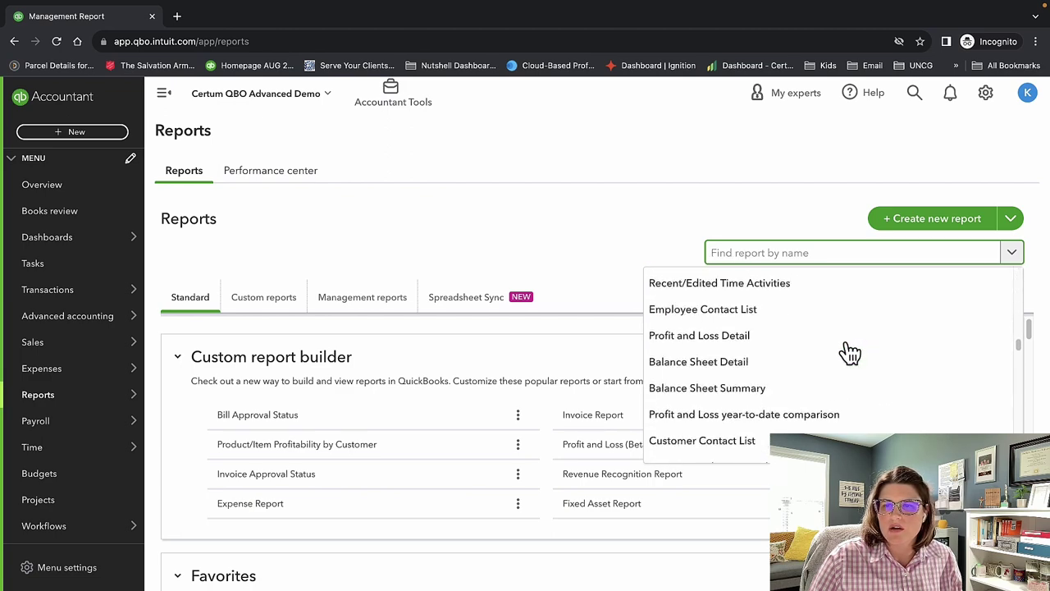
click(591, 190)
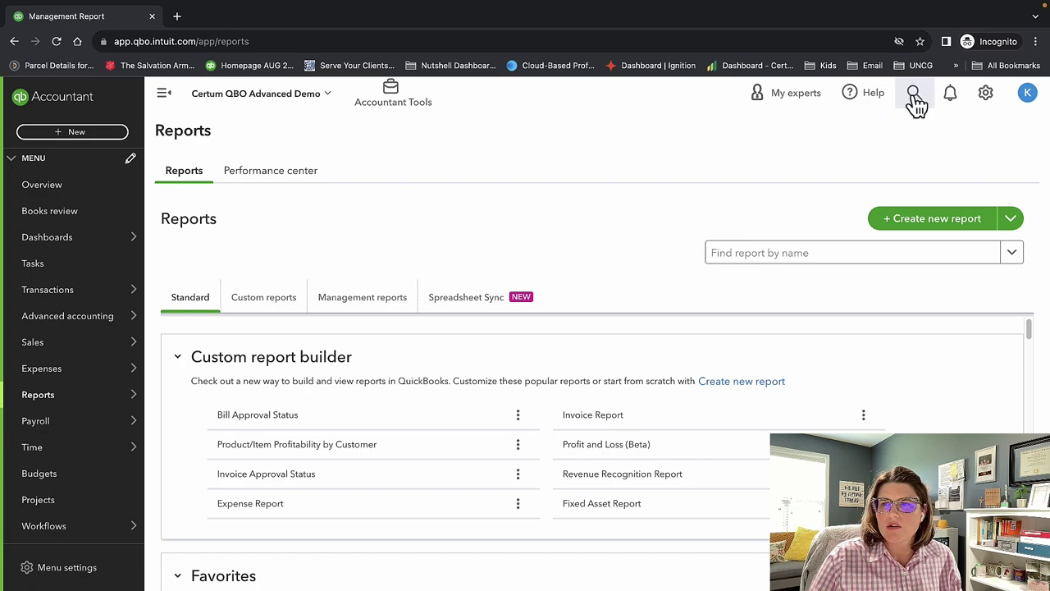
click(914, 94)
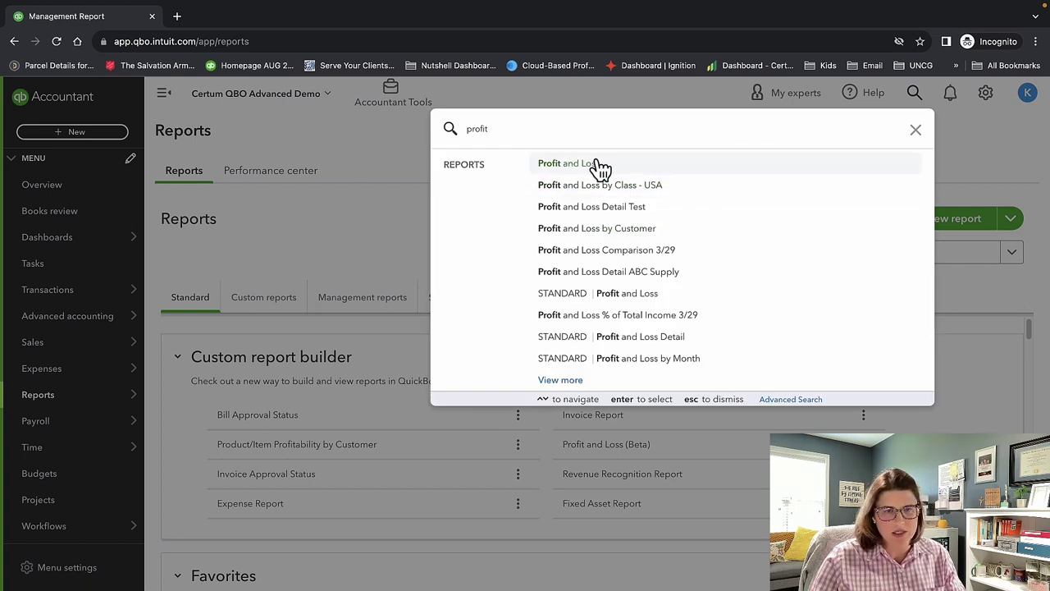
click(371, 243)
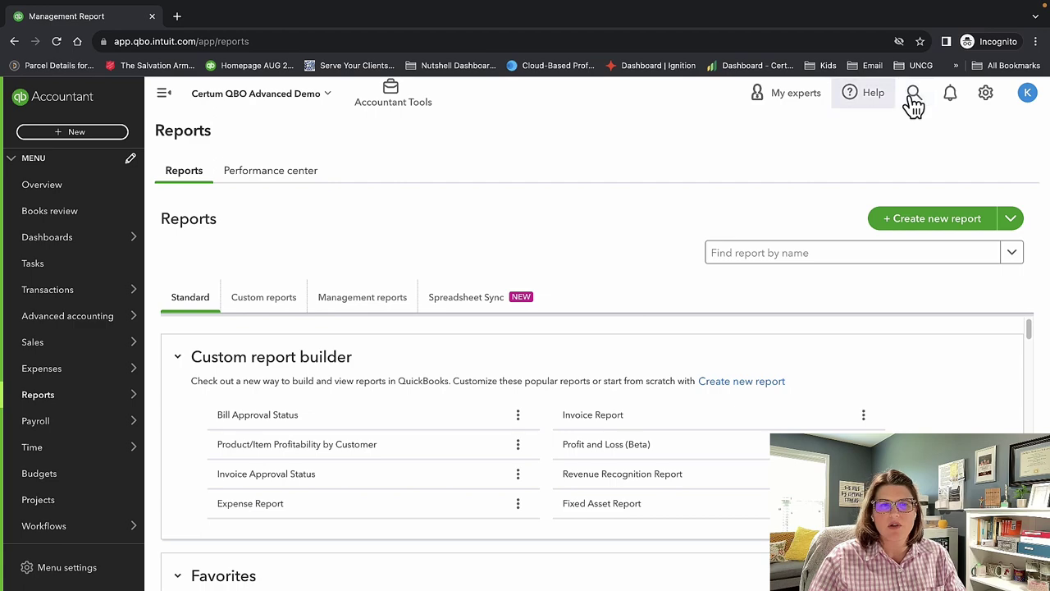
scroll(574, 334, down, 1)
scroll(623, 369, down, 4)
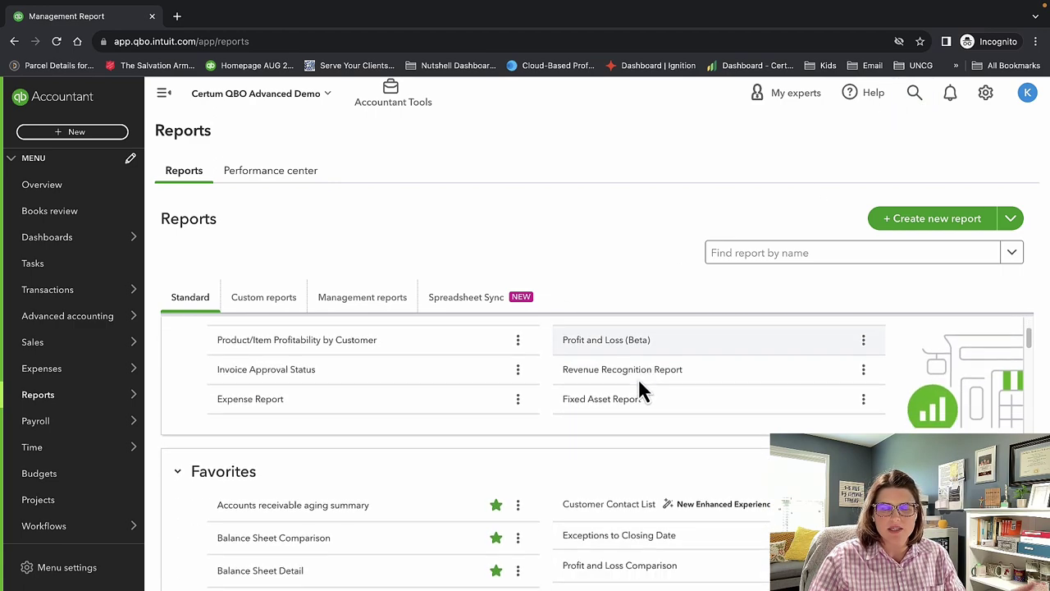
scroll(637, 379, down, 5)
scroll(633, 386, down, 2)
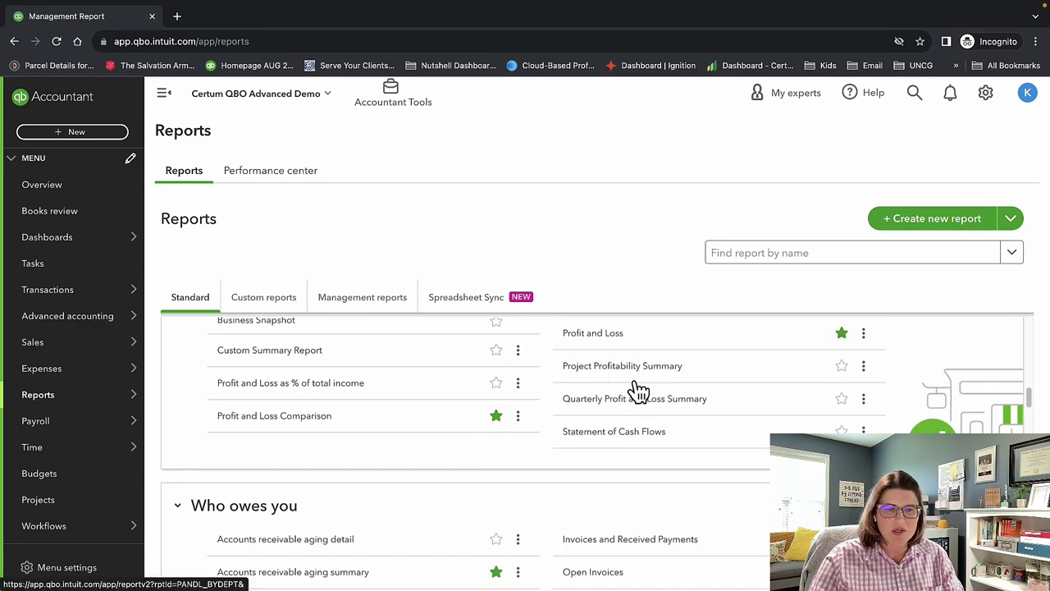
scroll(480, 427, up, 10)
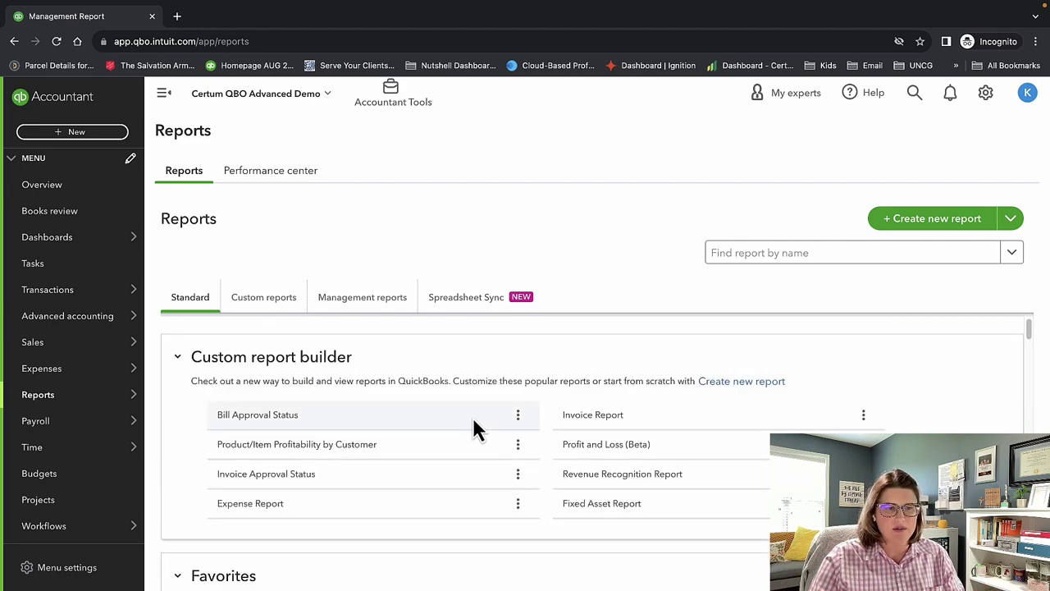
scroll(473, 415, down, 3)
scroll(476, 443, up, 3)
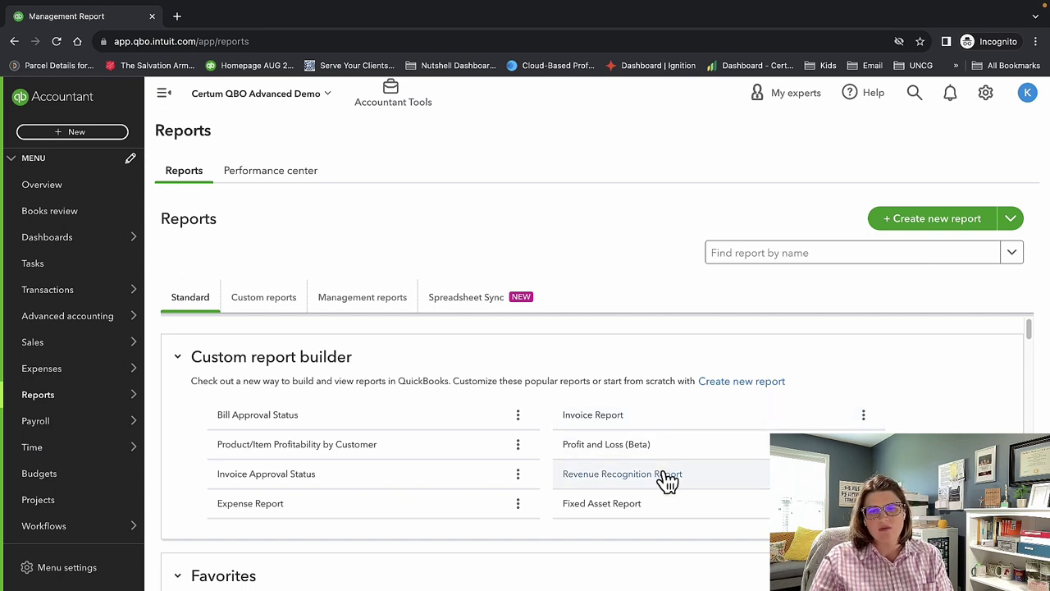
scroll(667, 480, down, 1)
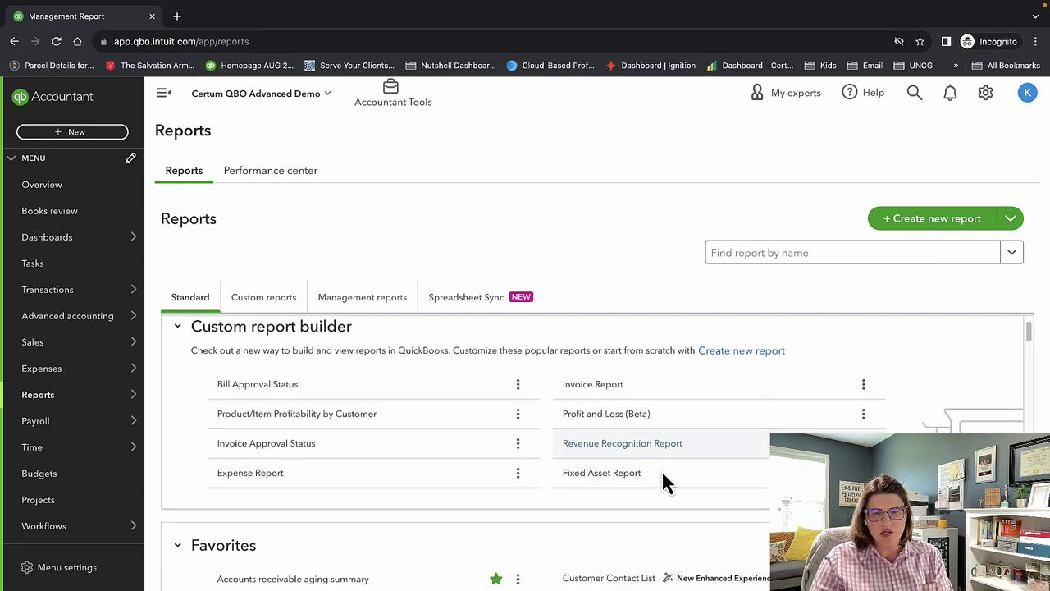
click(644, 443)
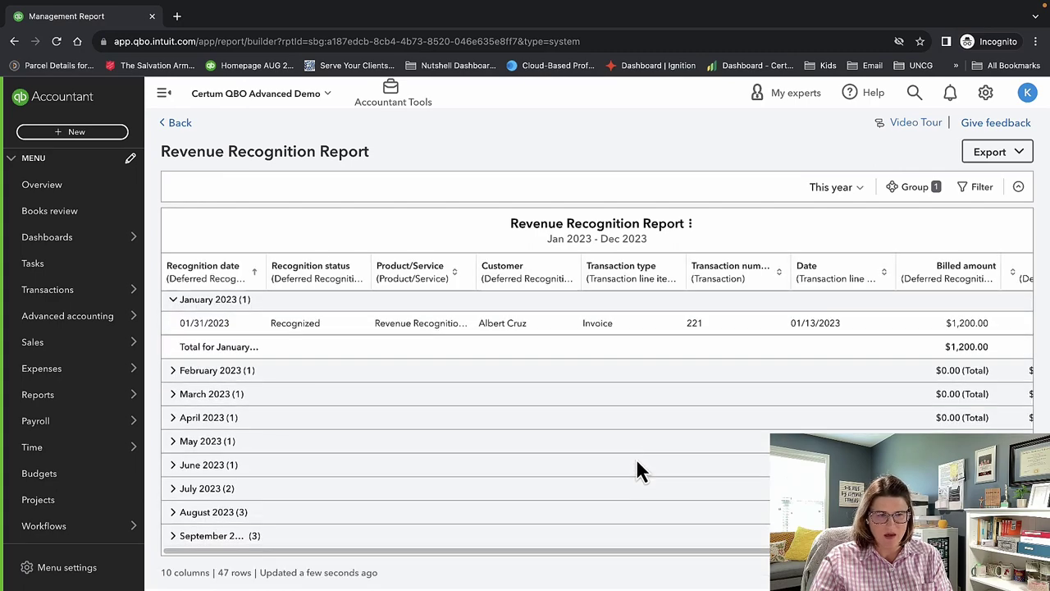
scroll(637, 461, down, 1)
scroll(628, 552, right, 5)
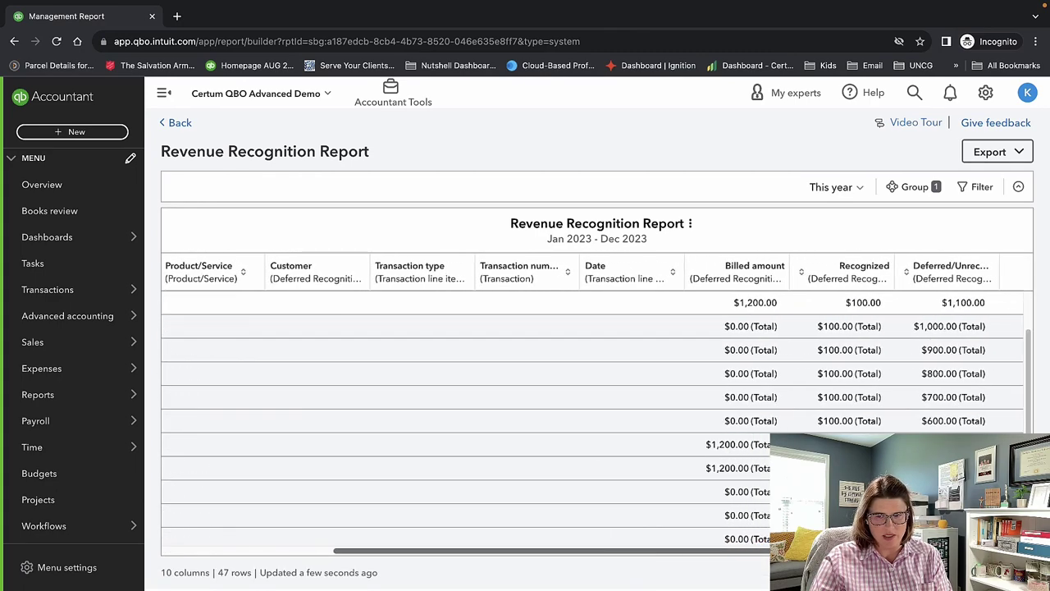
scroll(648, 458, down, 1)
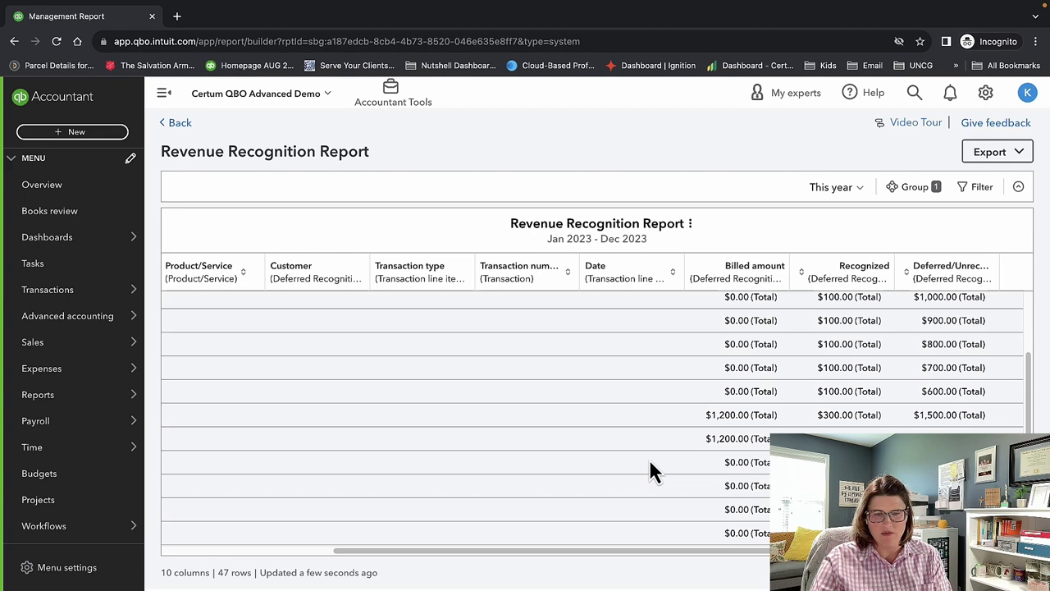
click(180, 123)
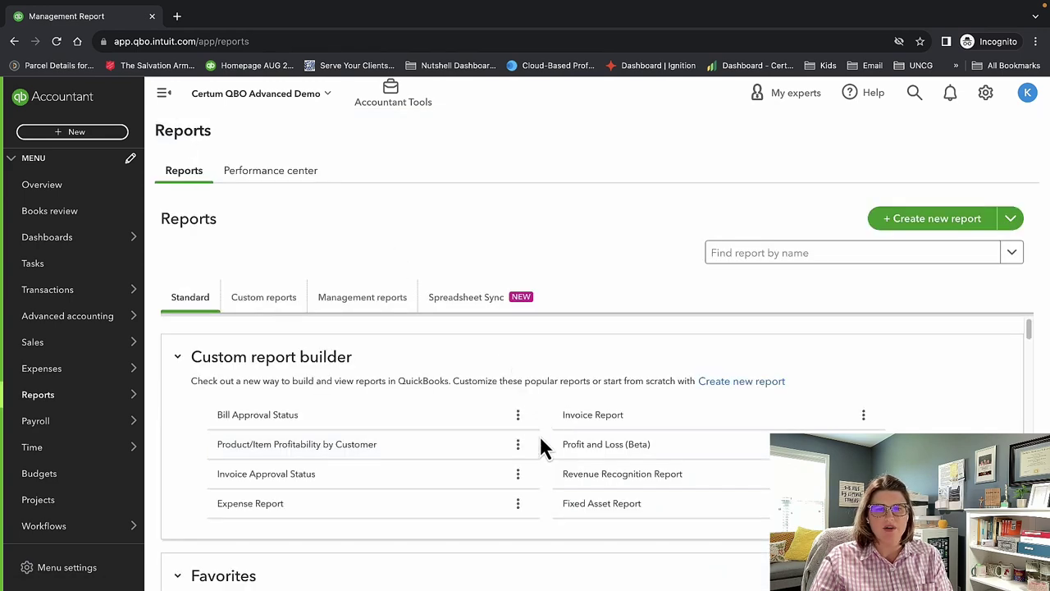
click(599, 482)
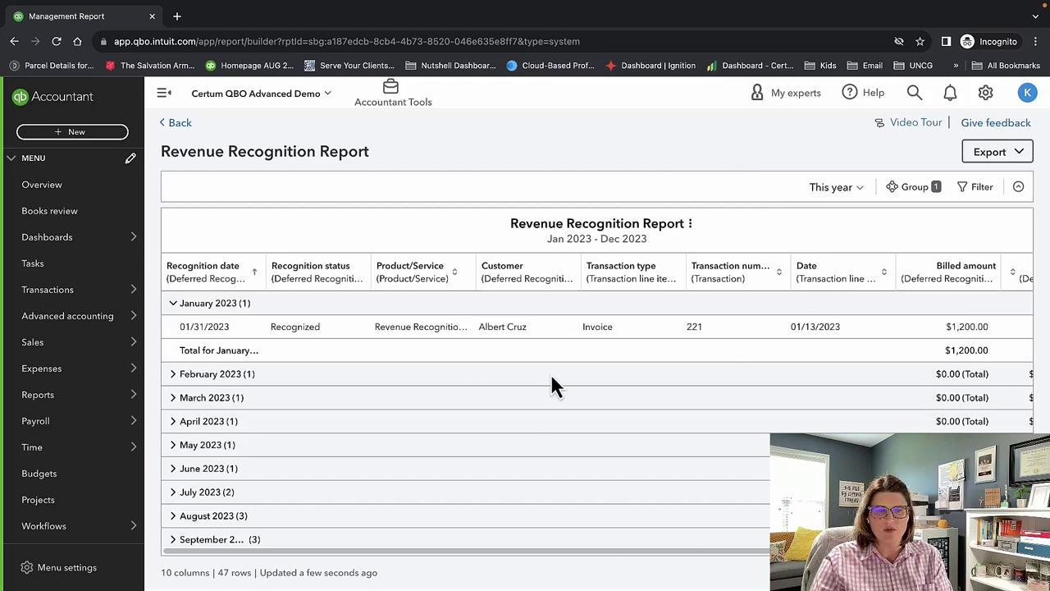
click(174, 125)
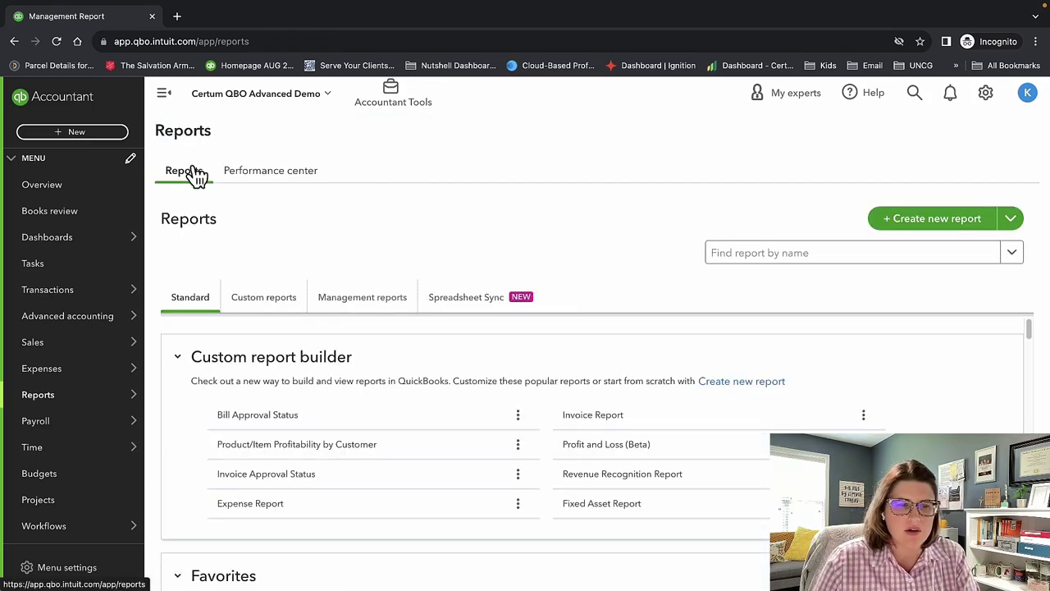
scroll(401, 398, down, 5)
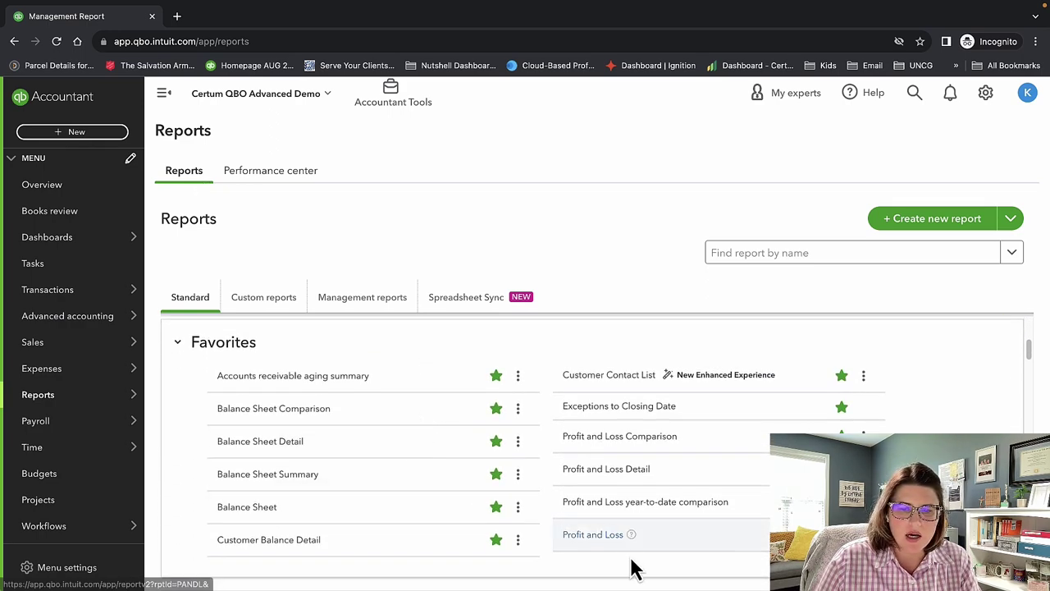
click(615, 548)
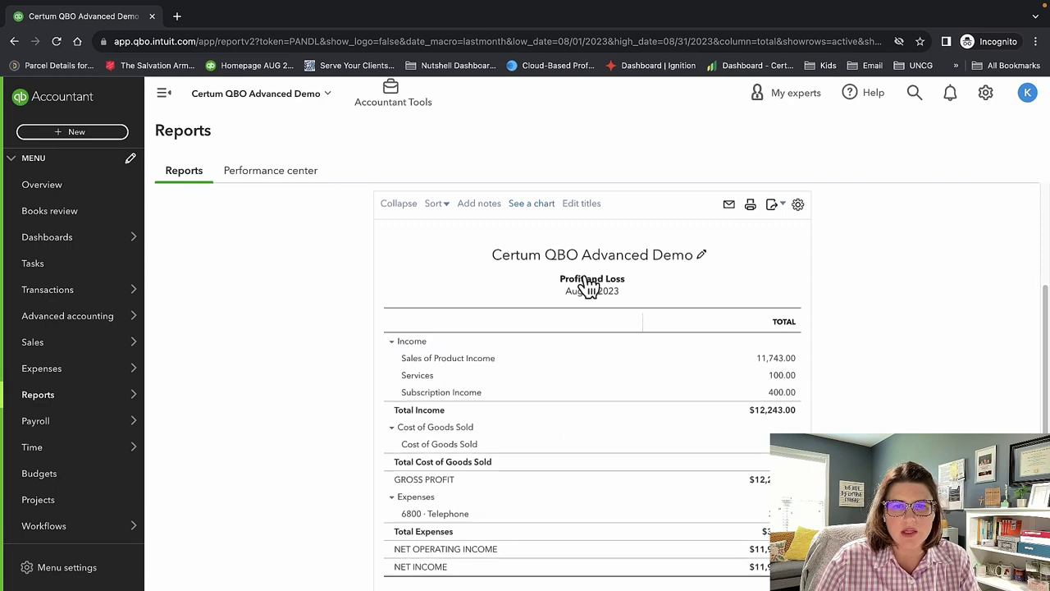
scroll(587, 287, down, 1)
scroll(587, 285, up, 4)
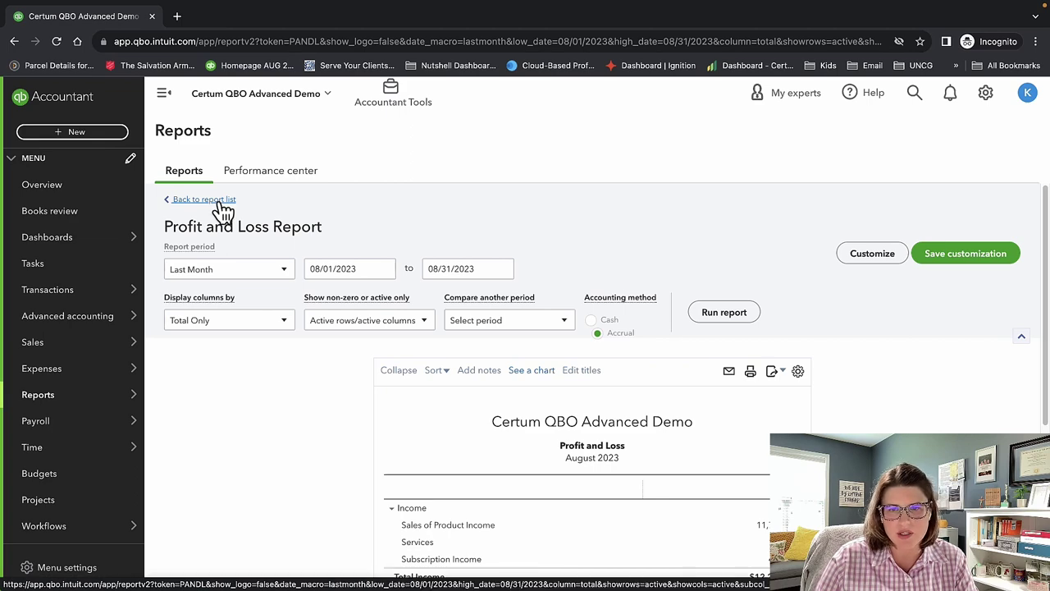
scroll(572, 419, down, 3)
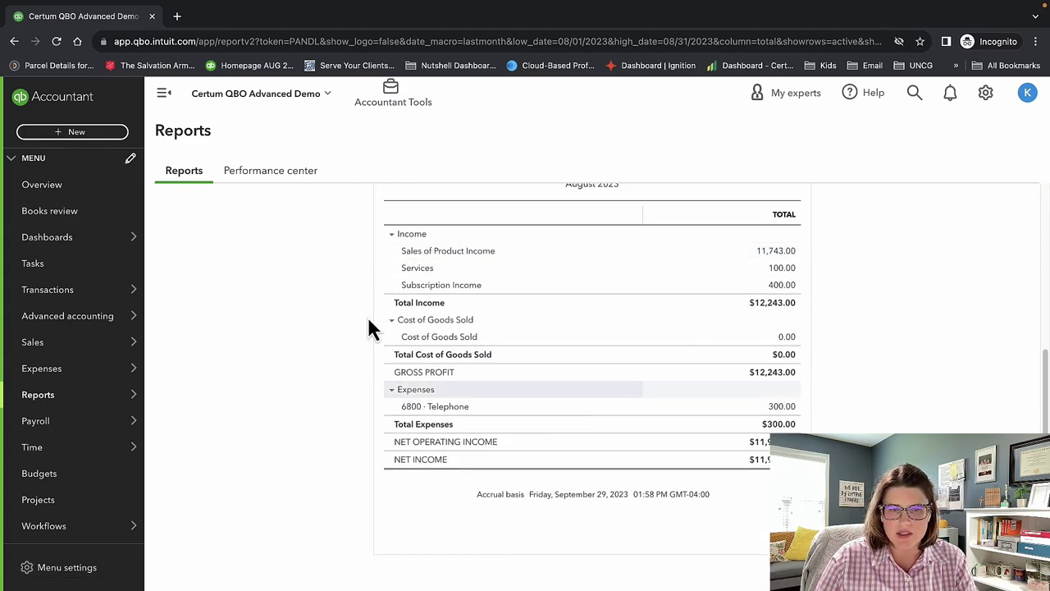
scroll(279, 316, up, 3)
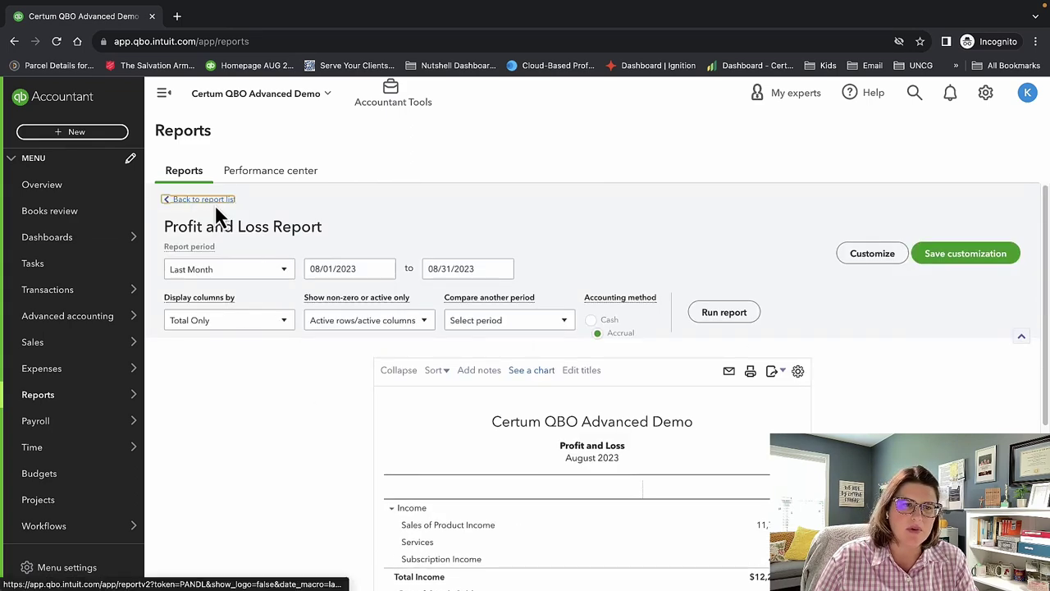
click(215, 201)
scroll(442, 509, down, 3)
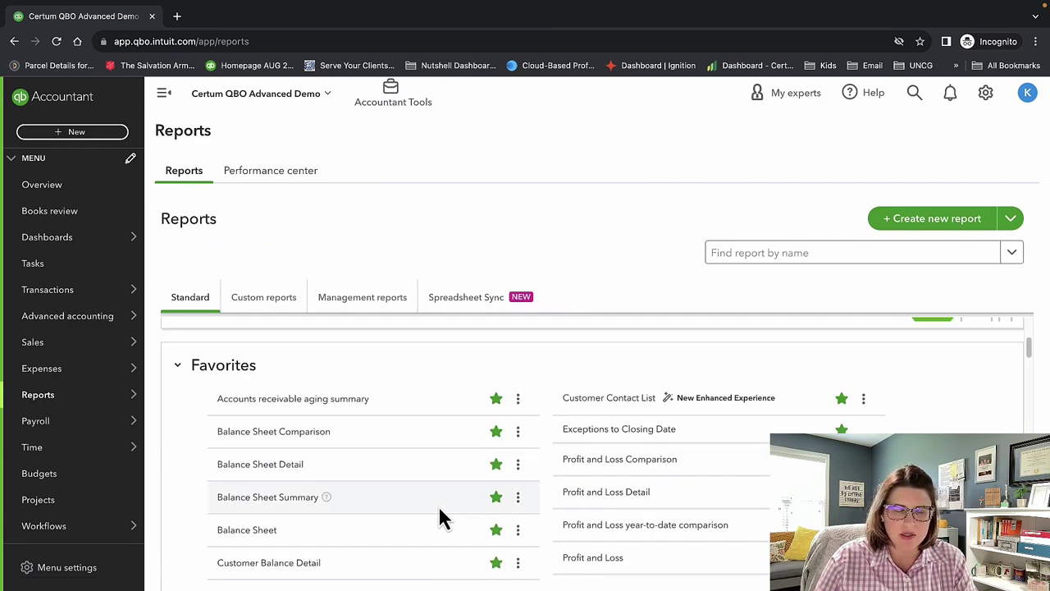
scroll(440, 513, up, 3)
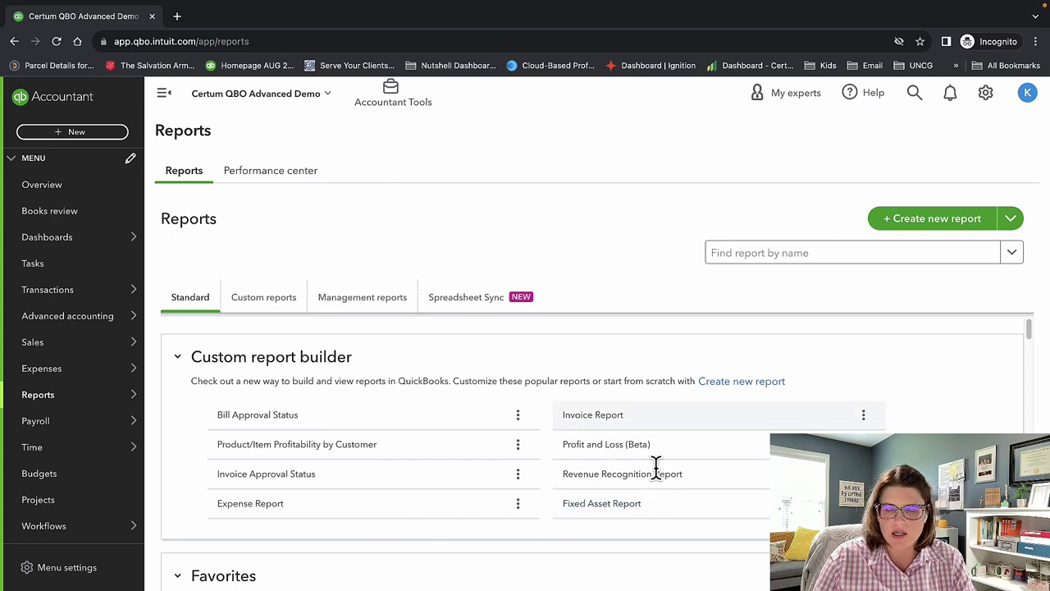
scroll(607, 476, down, 1)
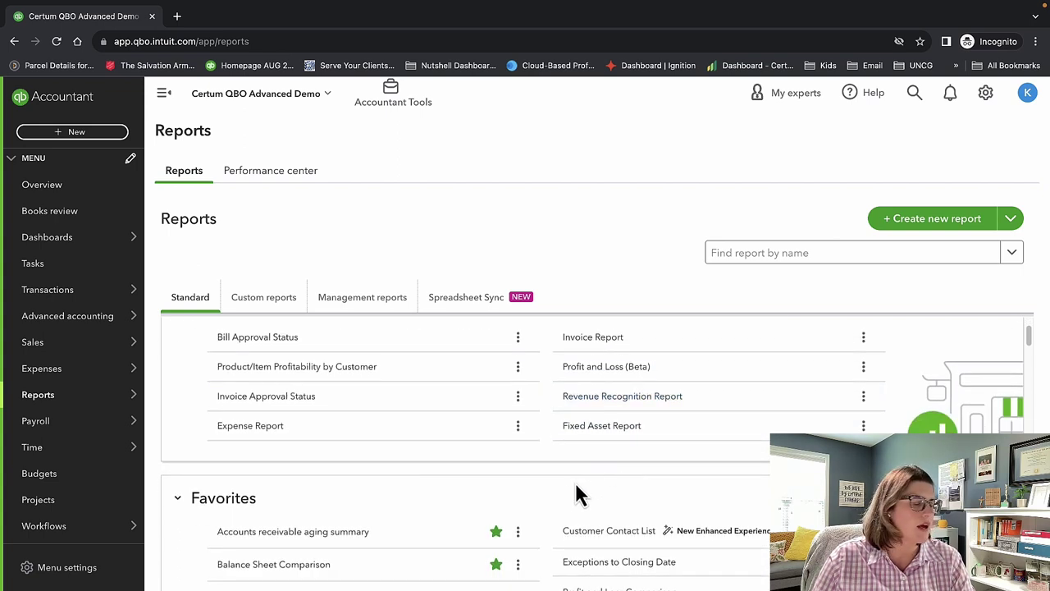
scroll(533, 484, up, 1)
scroll(515, 455, up, 1)
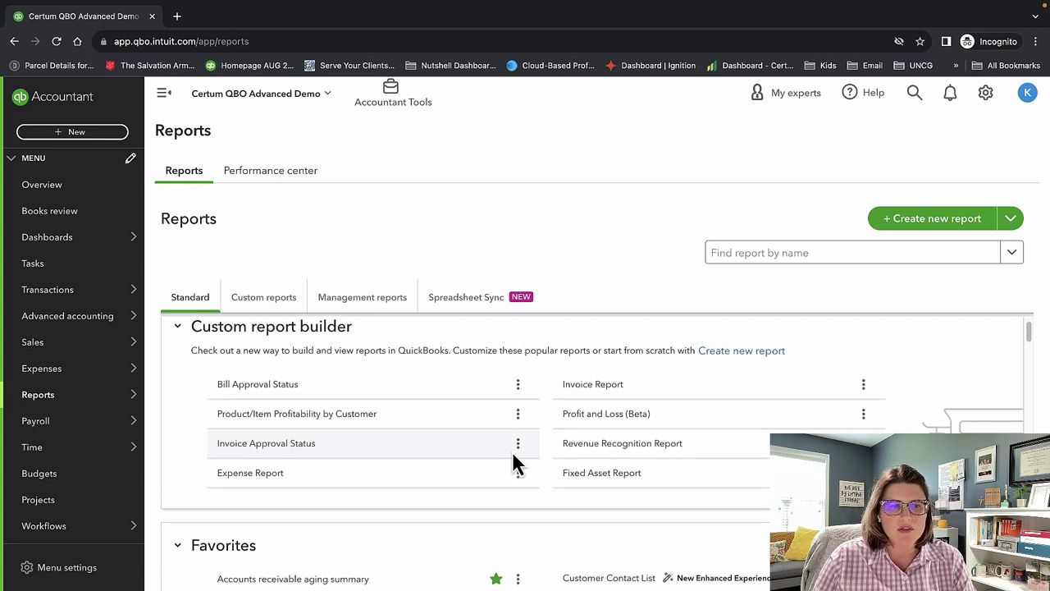
scroll(515, 456, down, 3)
scroll(517, 461, down, 2)
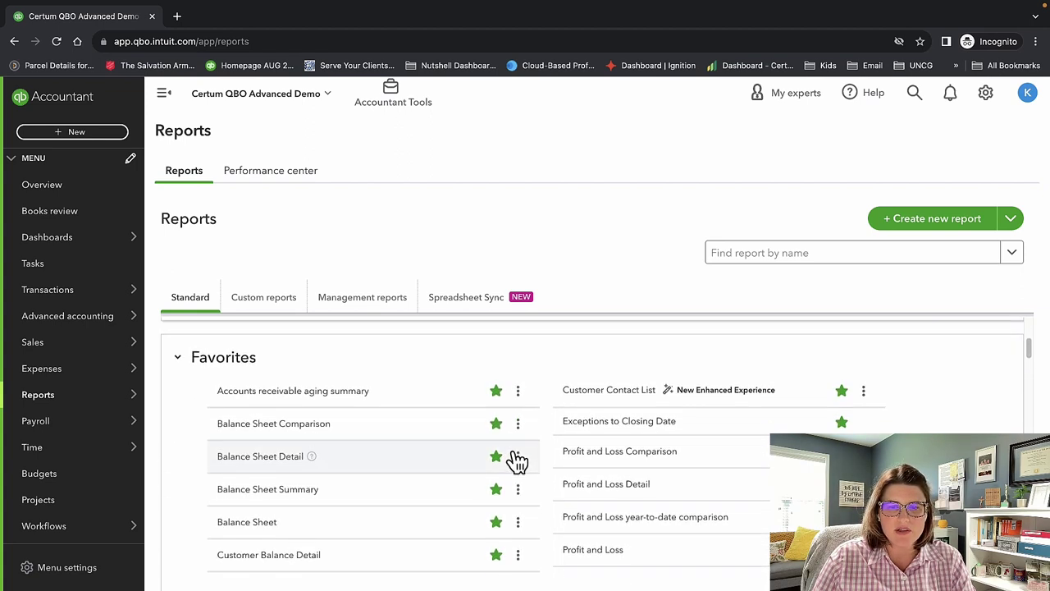
click(497, 391)
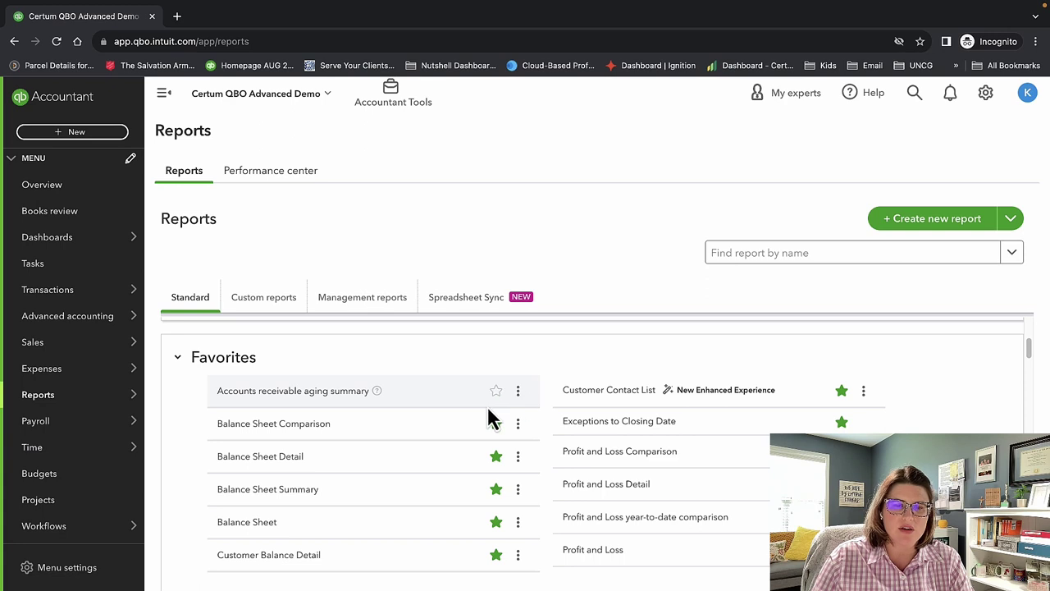
click(496, 398)
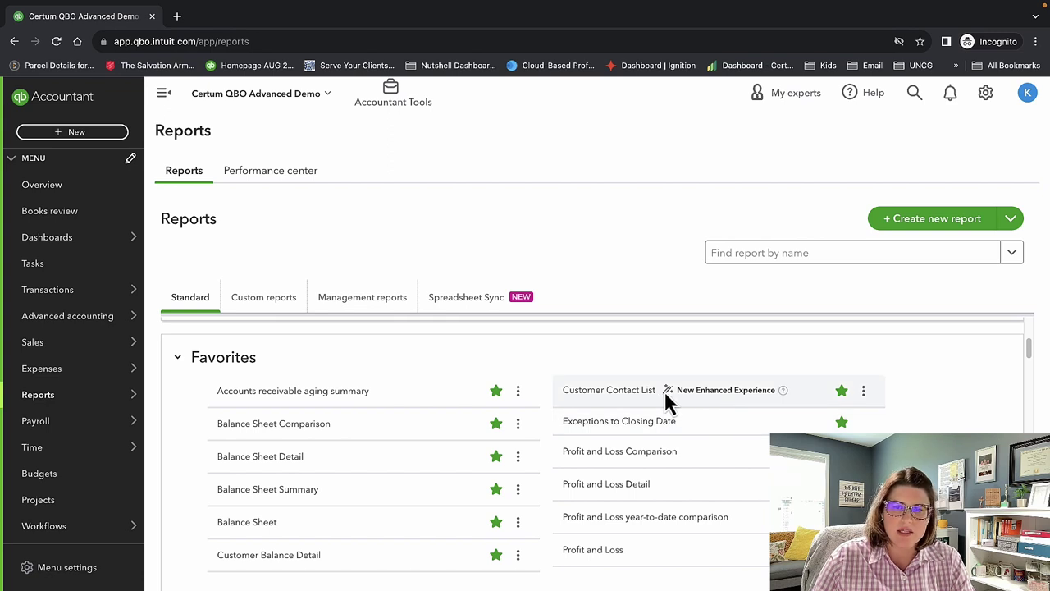
scroll(738, 406, down, 1)
scroll(747, 398, down, 2)
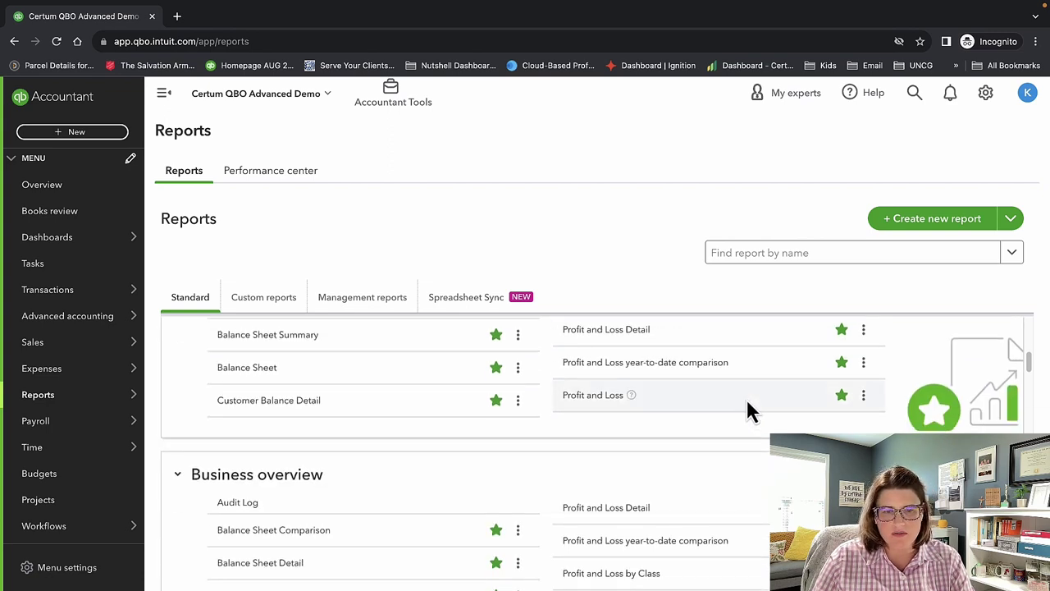
scroll(746, 397, down, 1)
scroll(747, 402, down, 1)
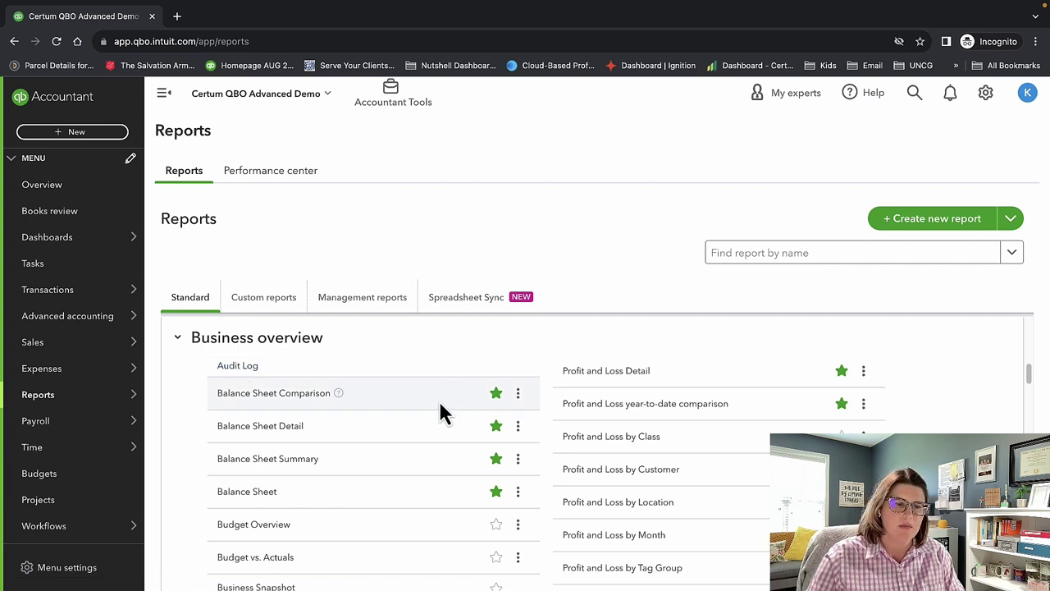
click(242, 367)
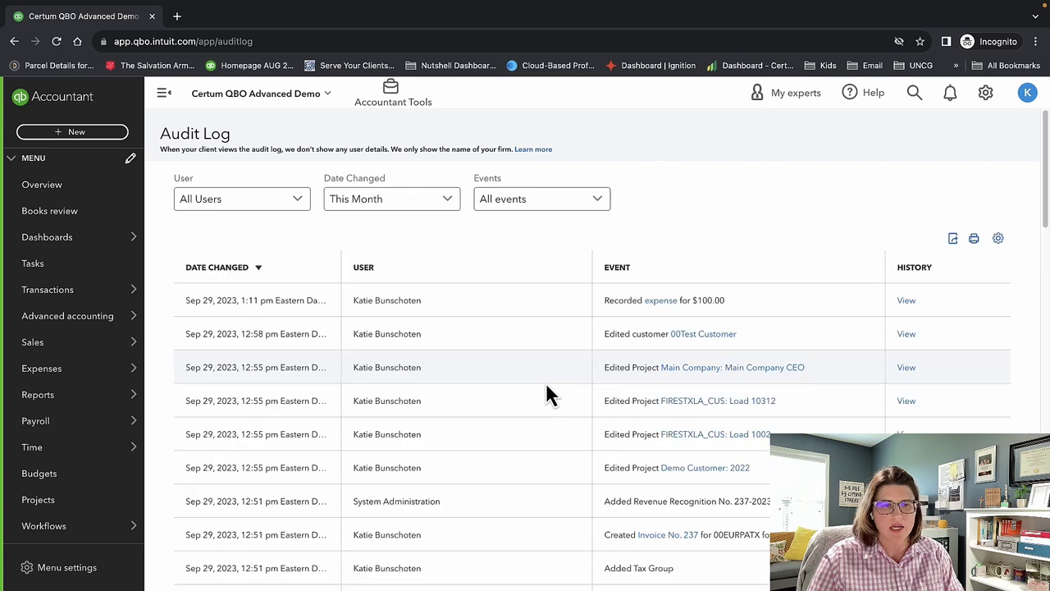
click(260, 206)
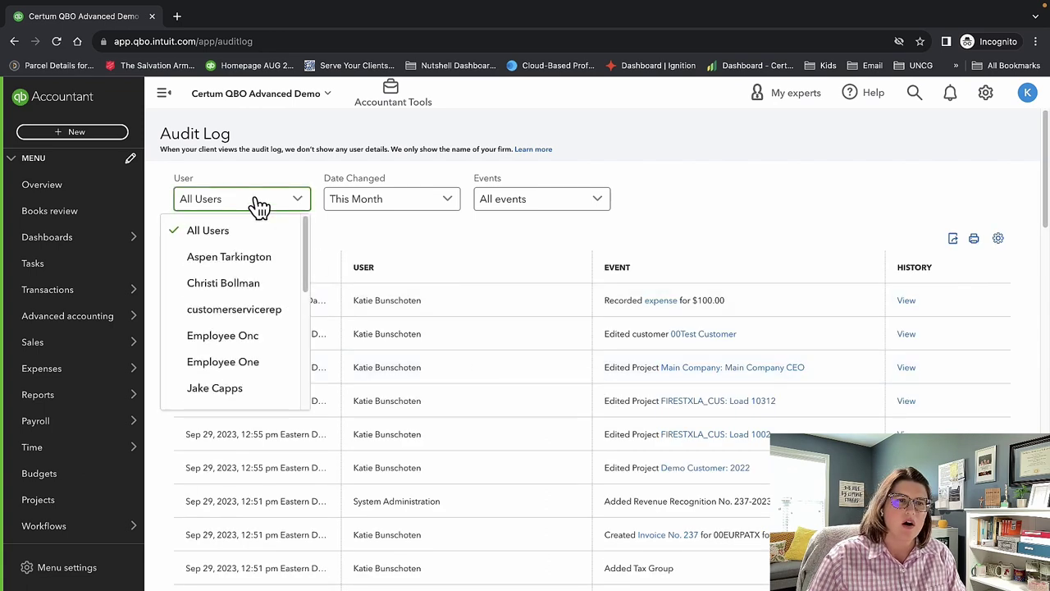
click(261, 285)
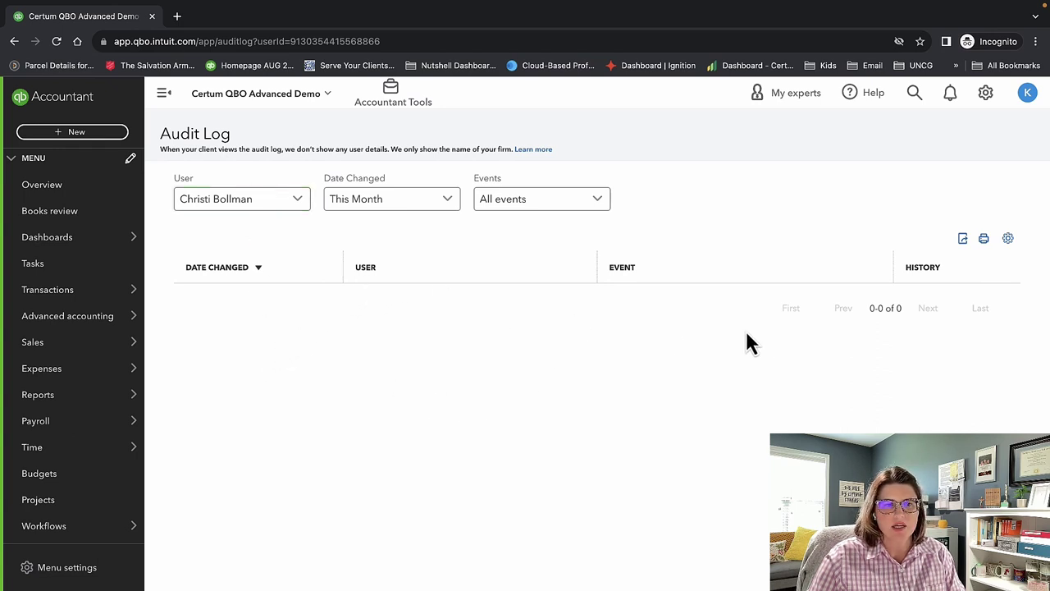
click(293, 200)
click(274, 228)
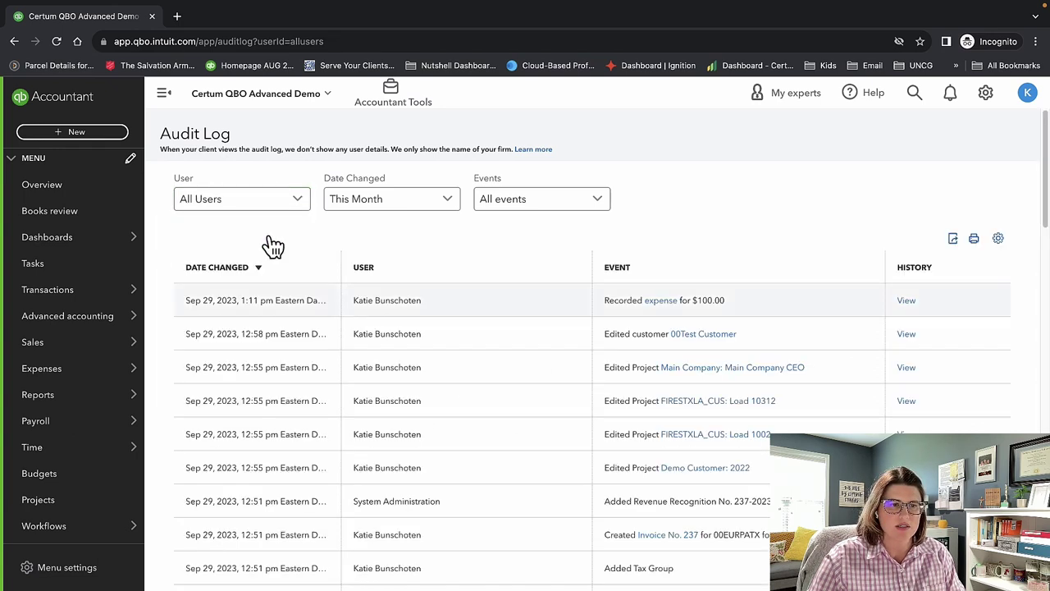
scroll(479, 350, down, 7)
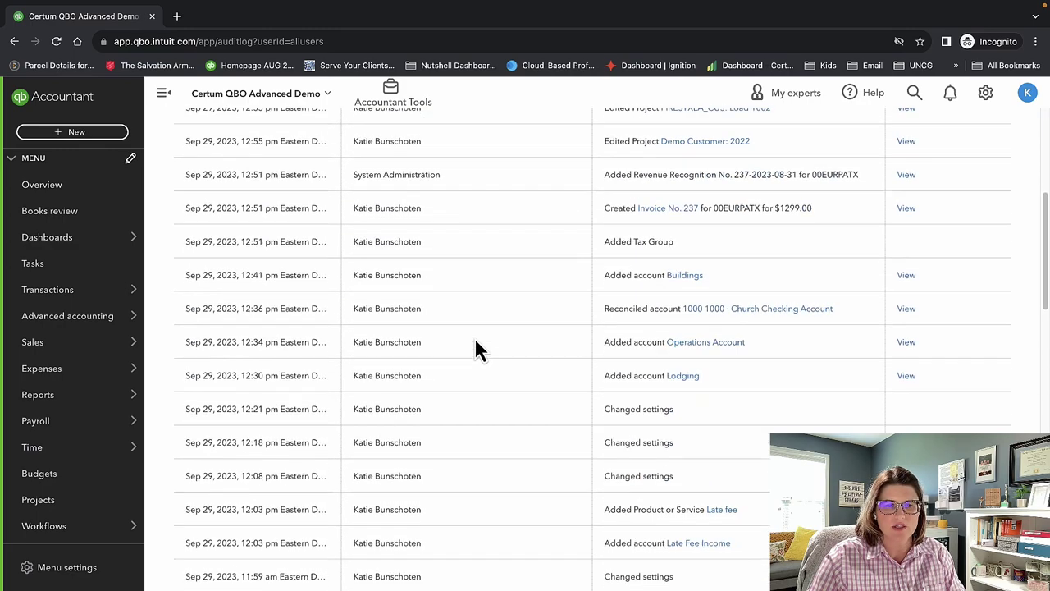
scroll(475, 342, down, 9)
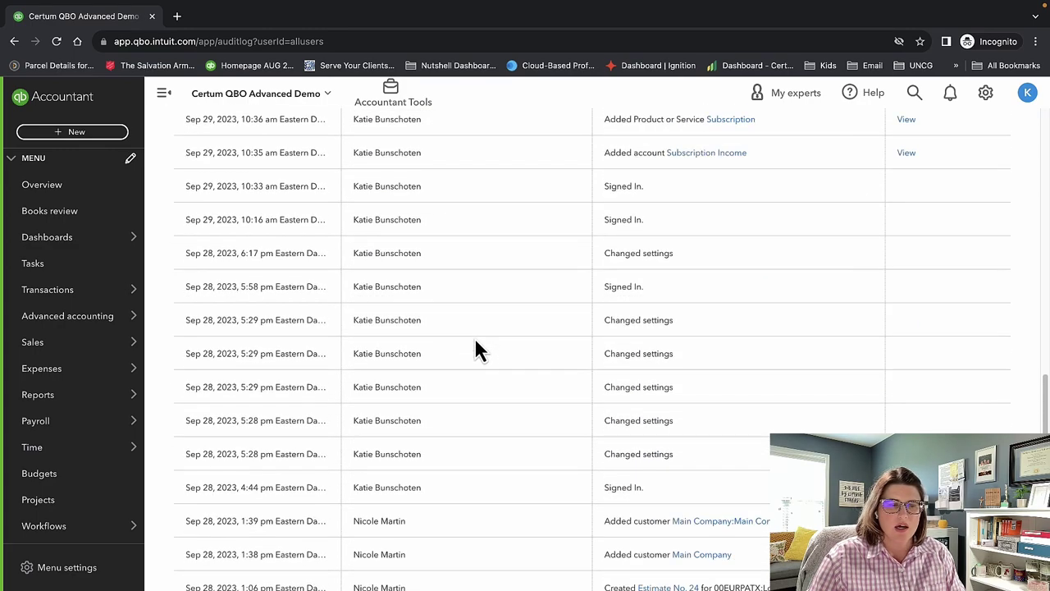
scroll(476, 340, down, 3)
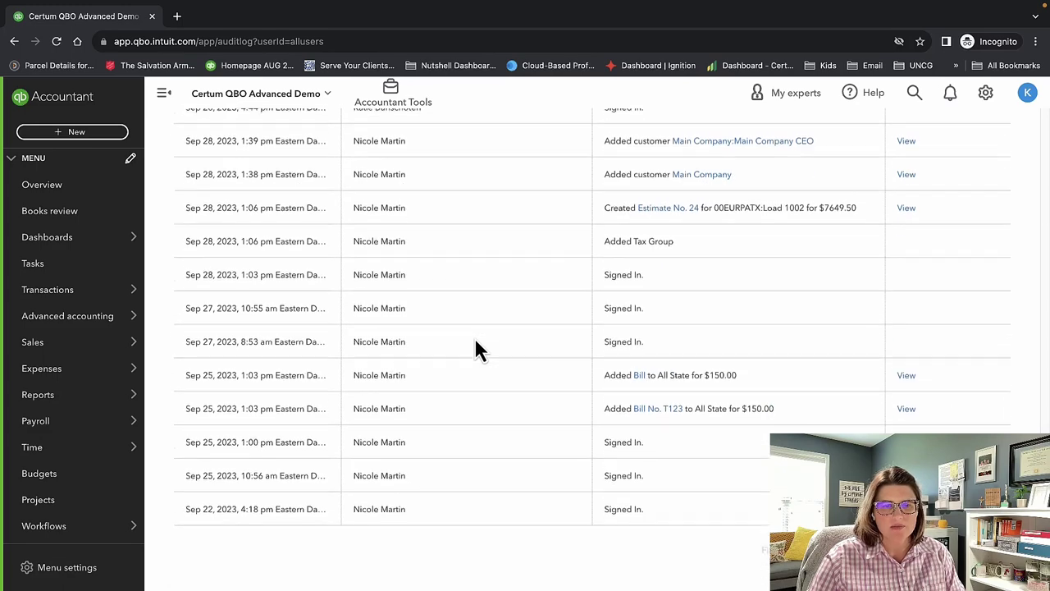
scroll(476, 343, up, 8)
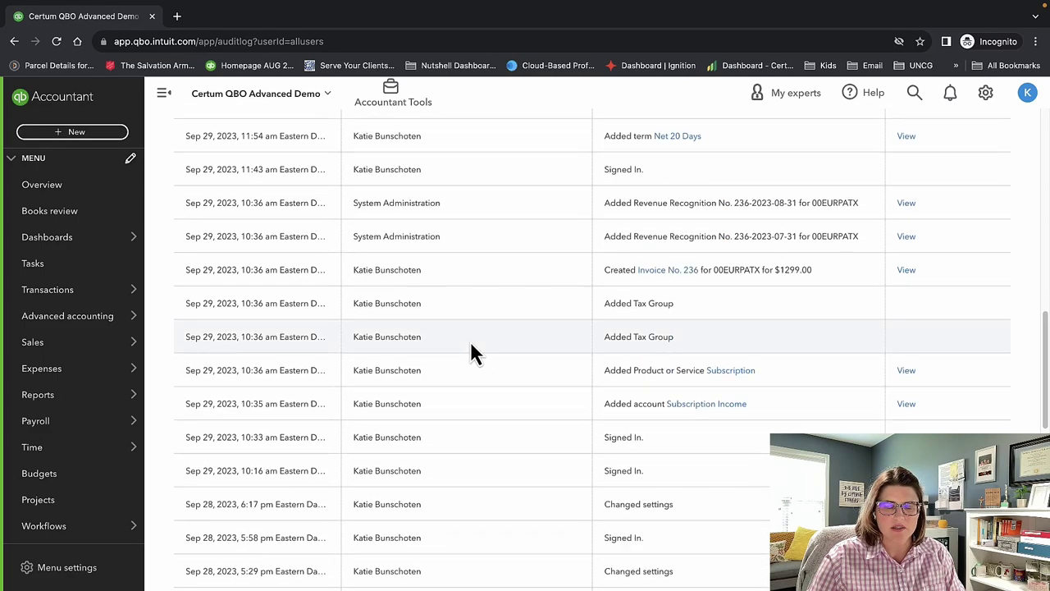
scroll(471, 347, down, 3)
scroll(473, 353, down, 4)
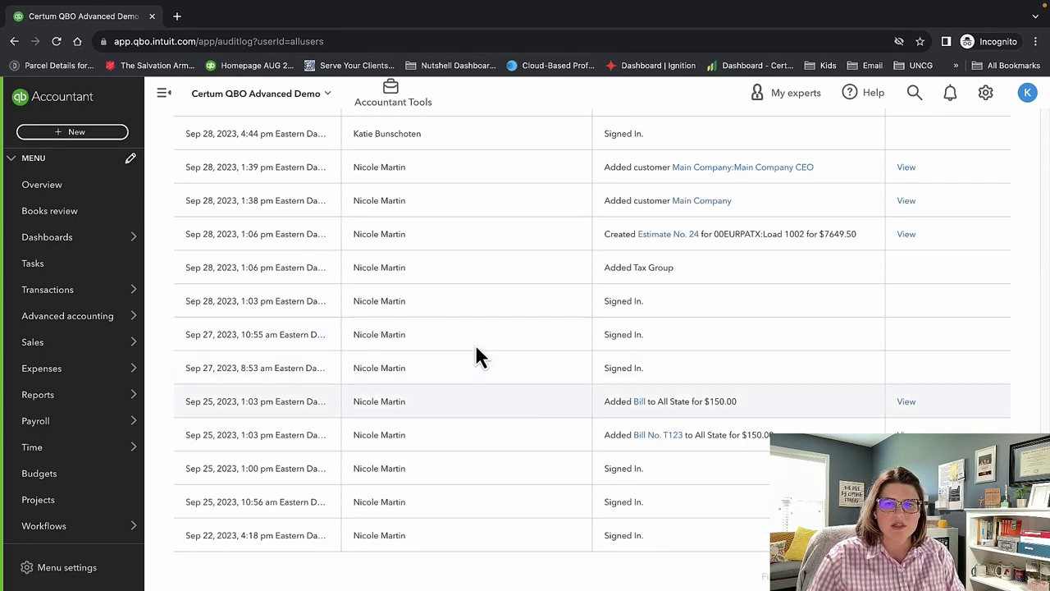
scroll(509, 504, up, 10)
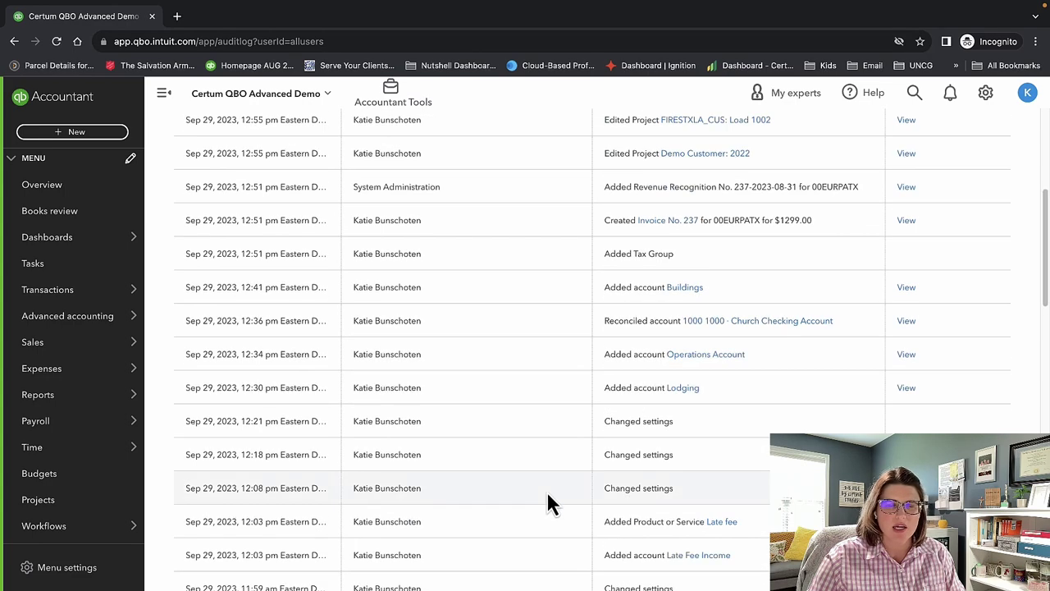
click(371, 210)
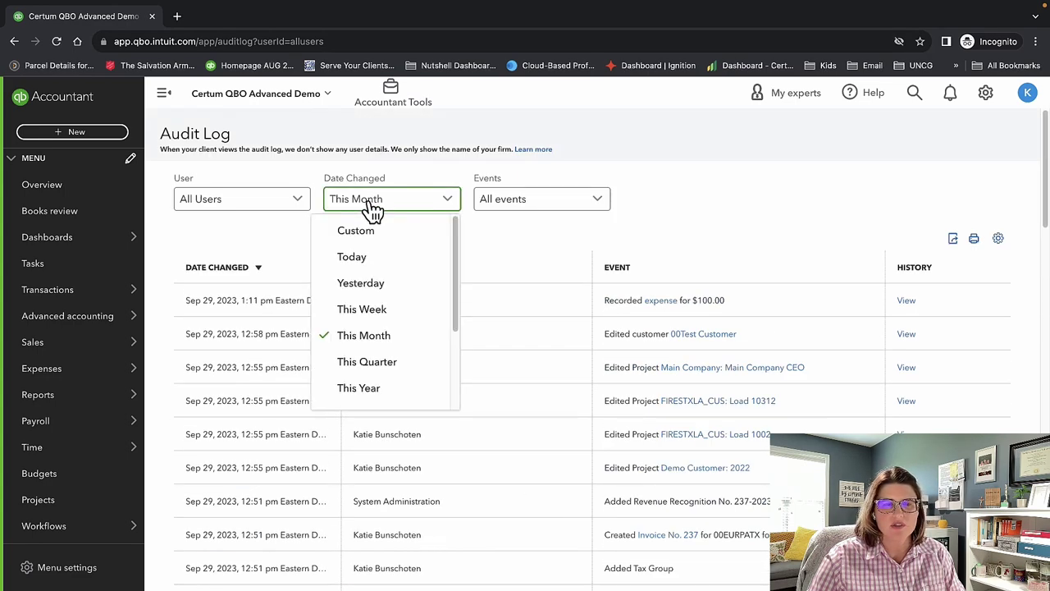
Check the audit log's date range and event type filters, leaving both unchanged.
click(371, 210)
click(535, 210)
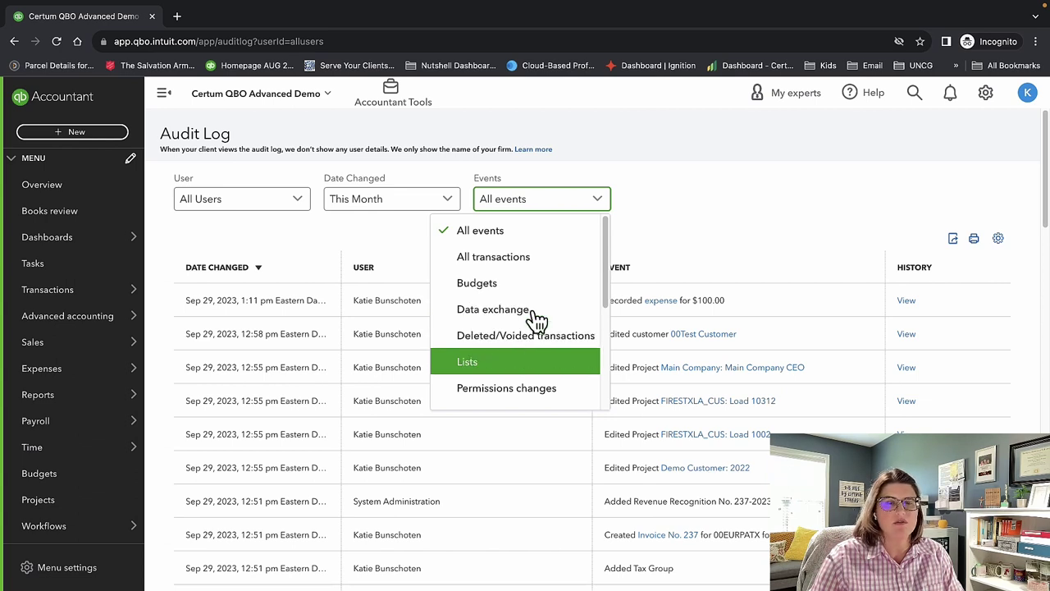
click(722, 226)
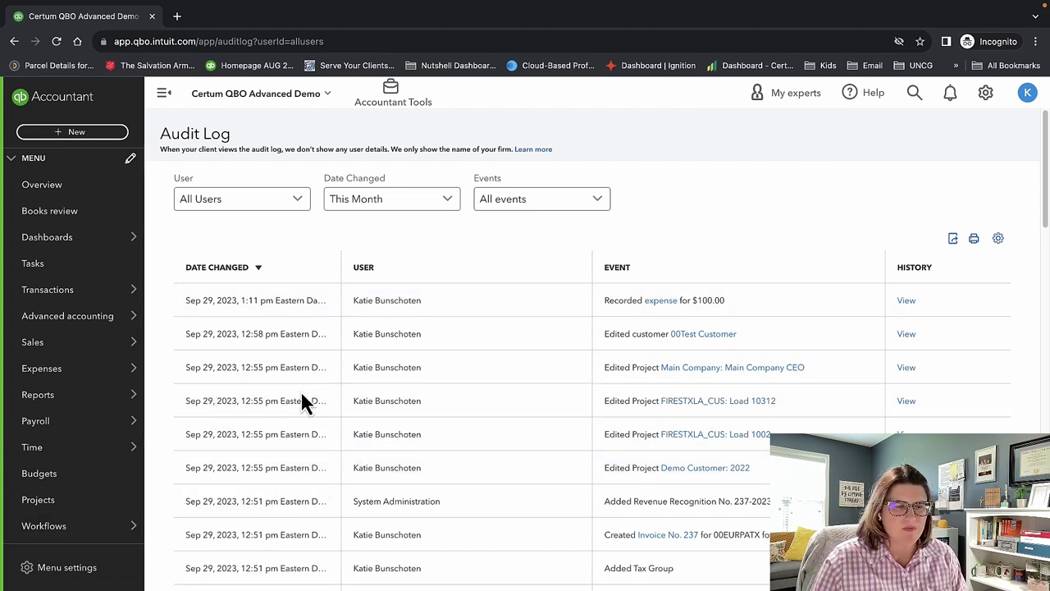
Go to the Reports page and briefly open the company settings gear menu.
mouse_move(106, 401)
click(168, 398)
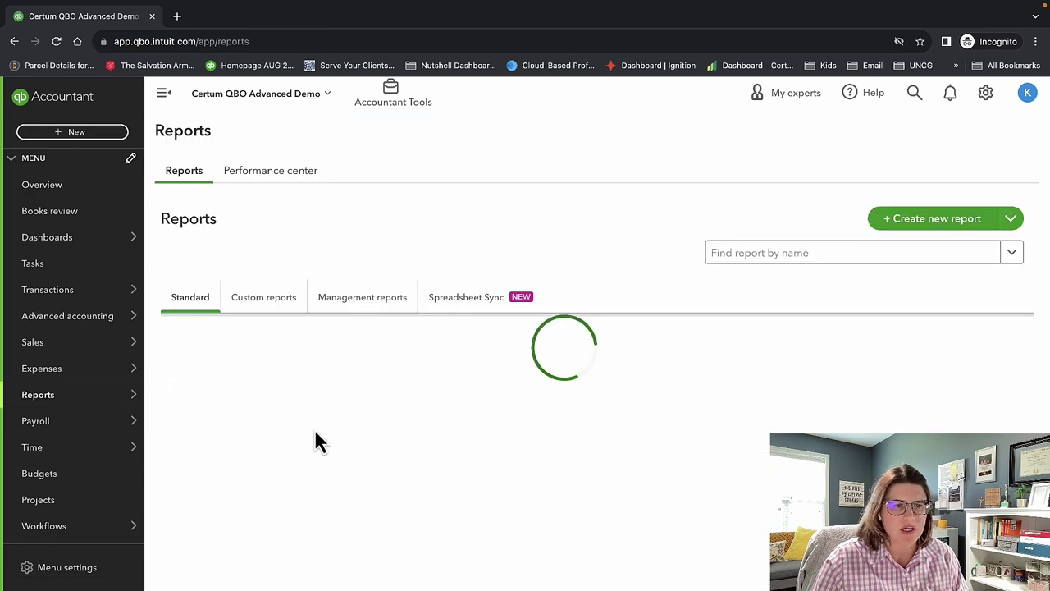
click(986, 95)
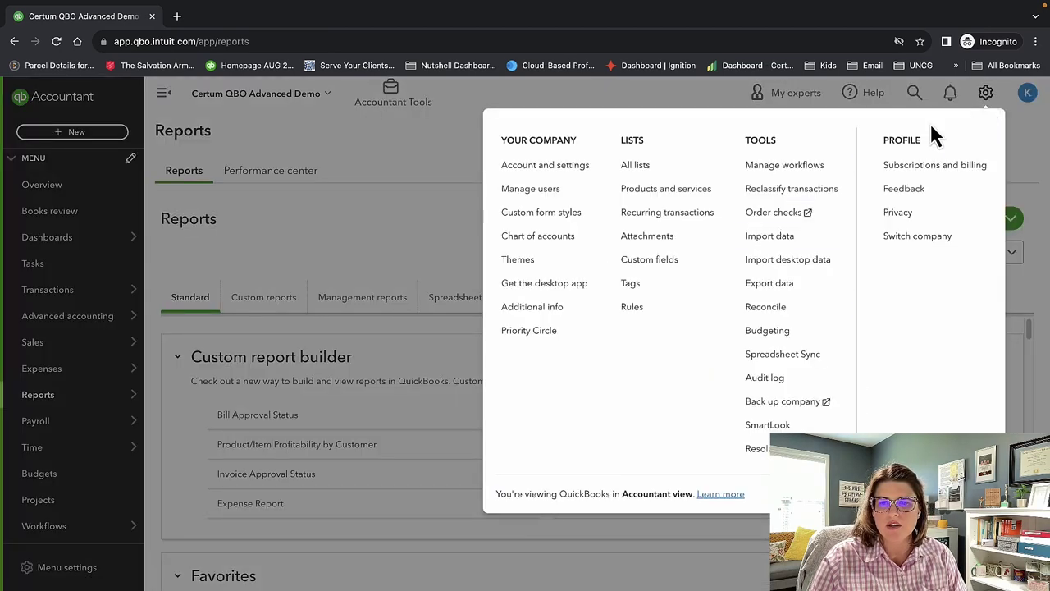
click(395, 172)
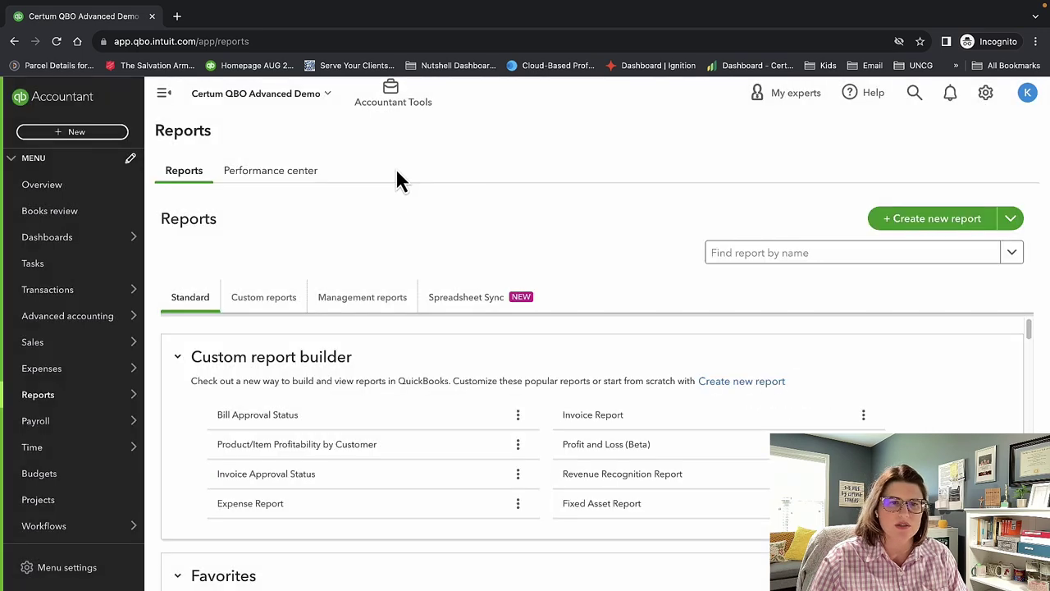
scroll(459, 402, down, 5)
scroll(460, 408, down, 7)
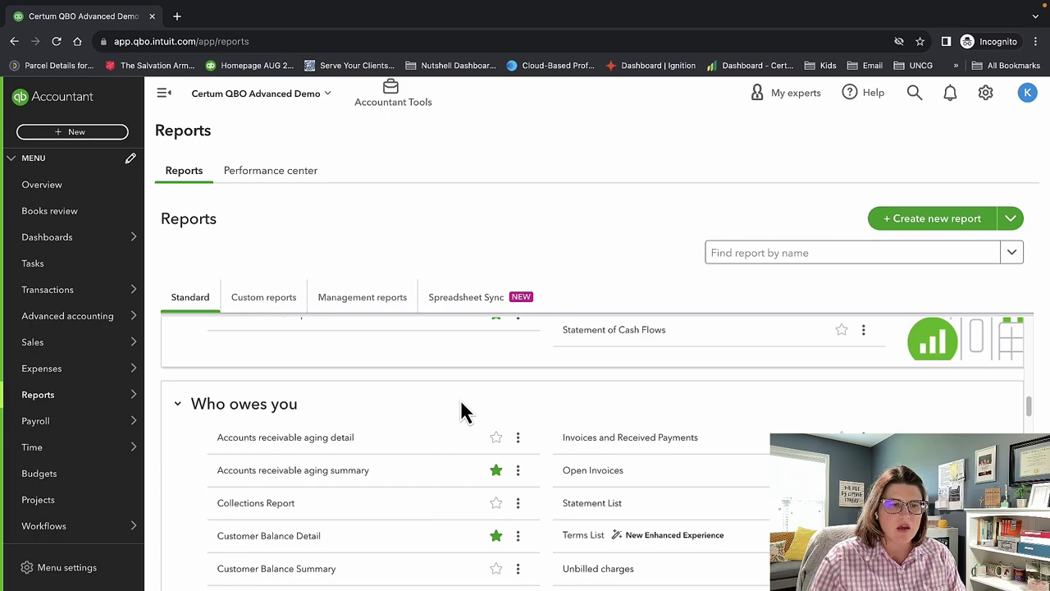
scroll(461, 408, up, 6)
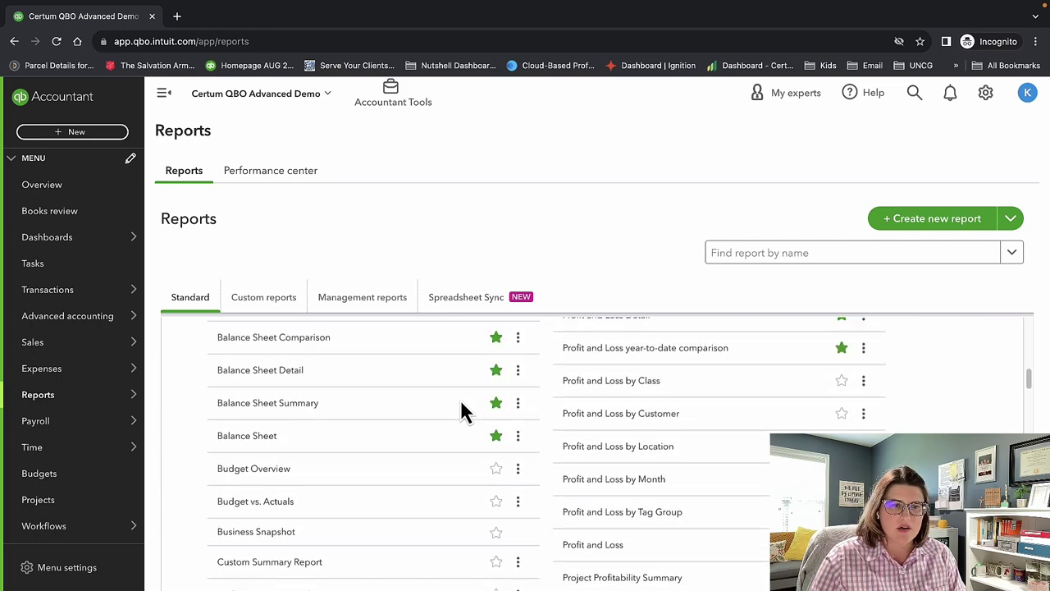
scroll(460, 408, up, 2)
scroll(462, 410, down, 2)
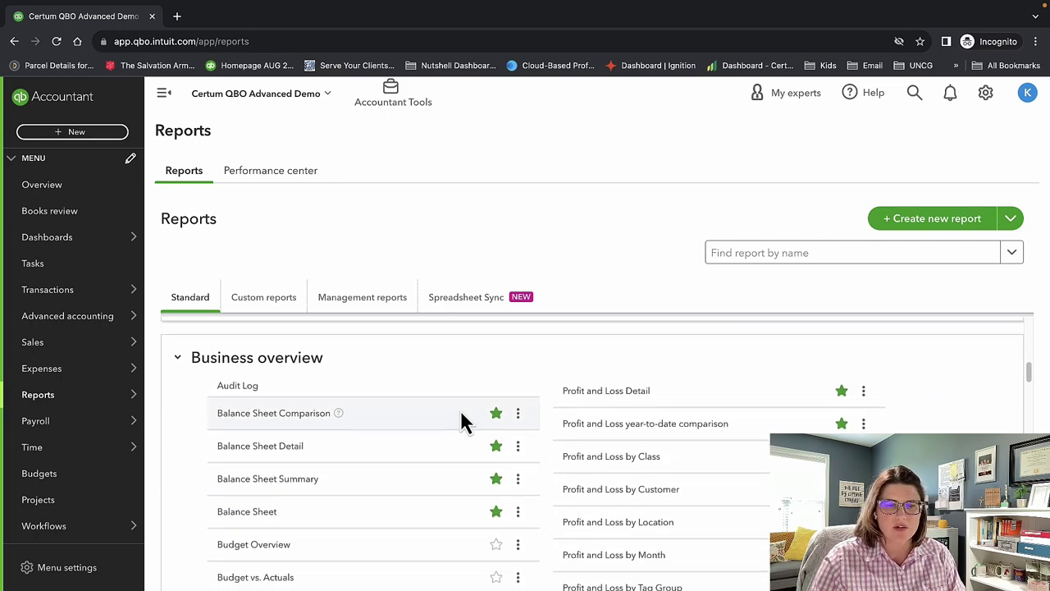
scroll(328, 484, down, 1)
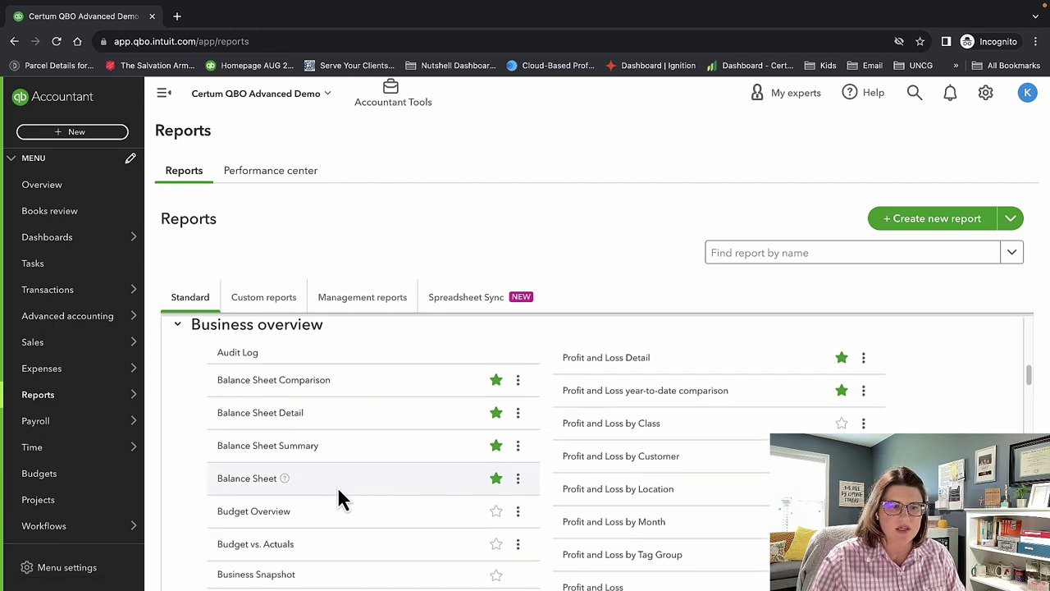
scroll(338, 491, down, 1)
scroll(345, 478, down, 1)
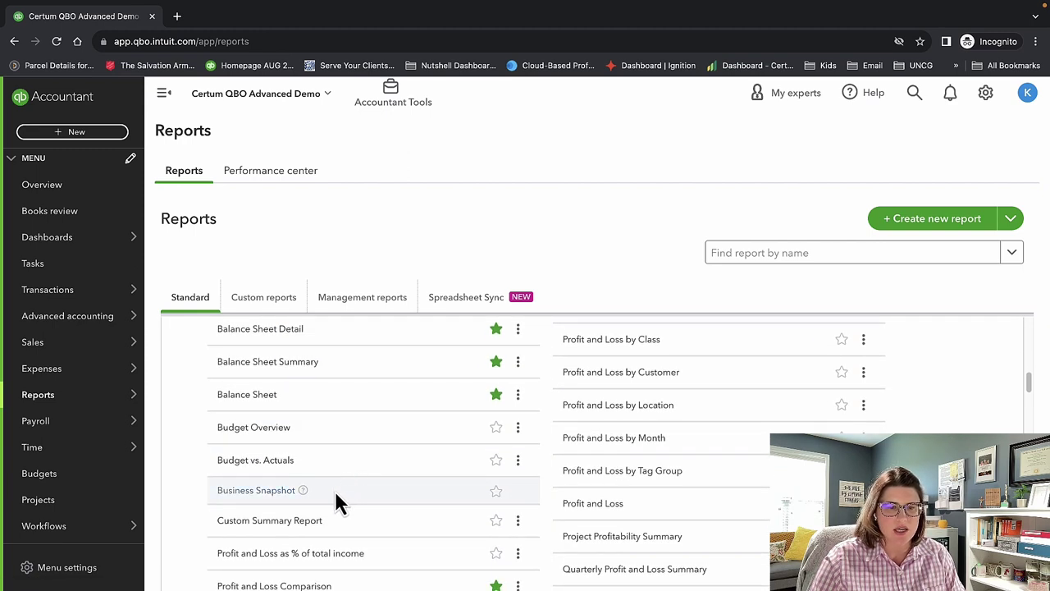
scroll(369, 498, down, 1)
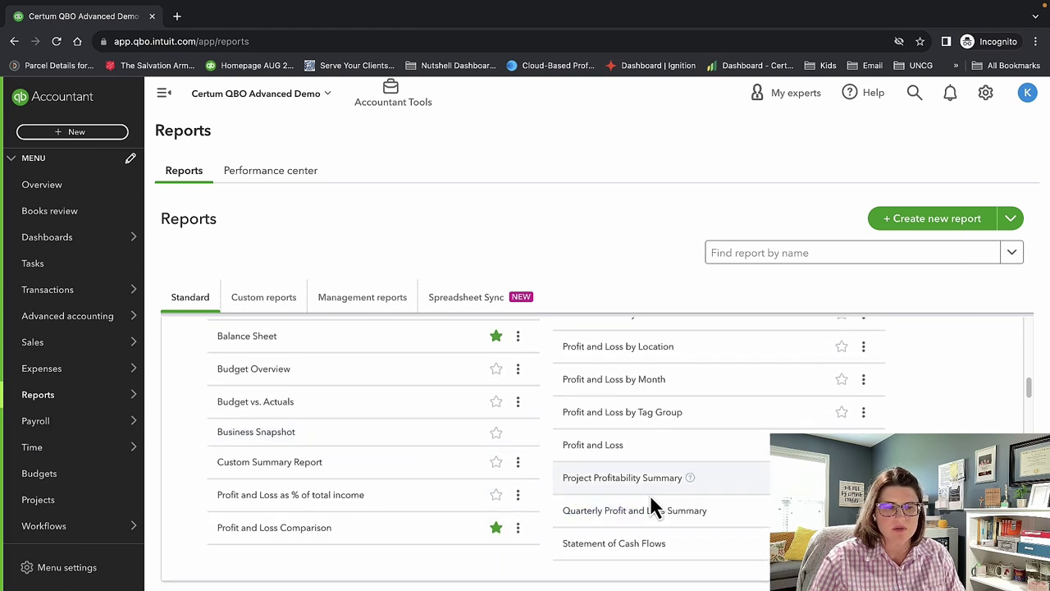
scroll(649, 494, up, 4)
scroll(647, 497, down, 3)
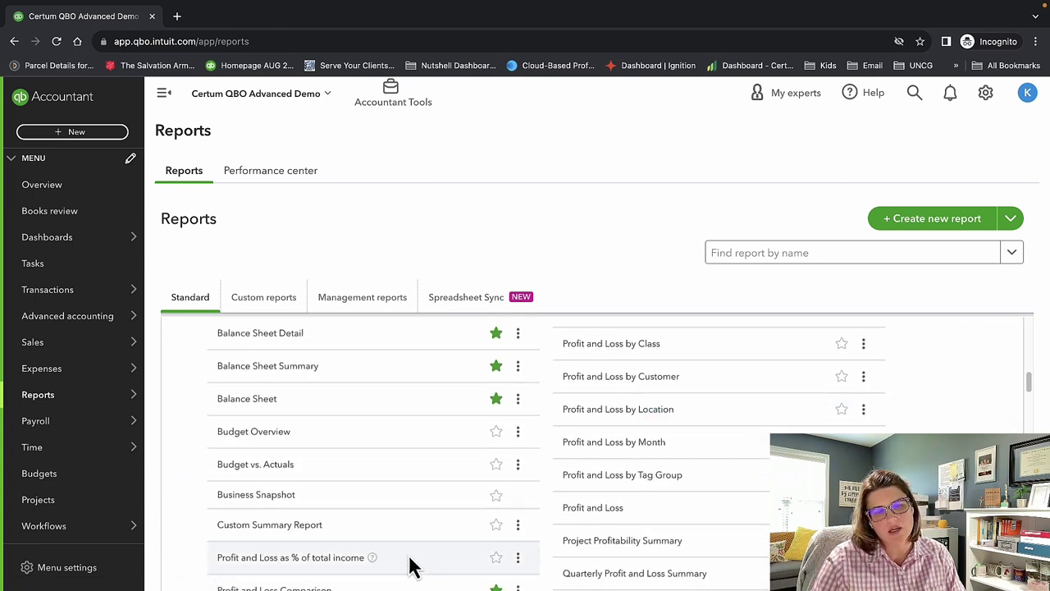
scroll(642, 502, up, 1)
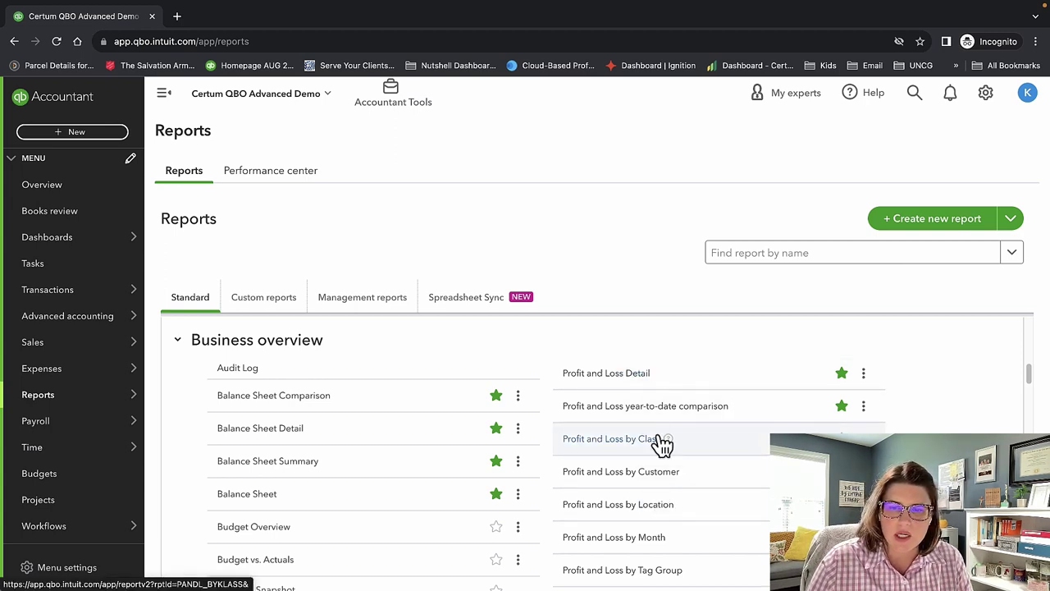
scroll(671, 461, down, 1)
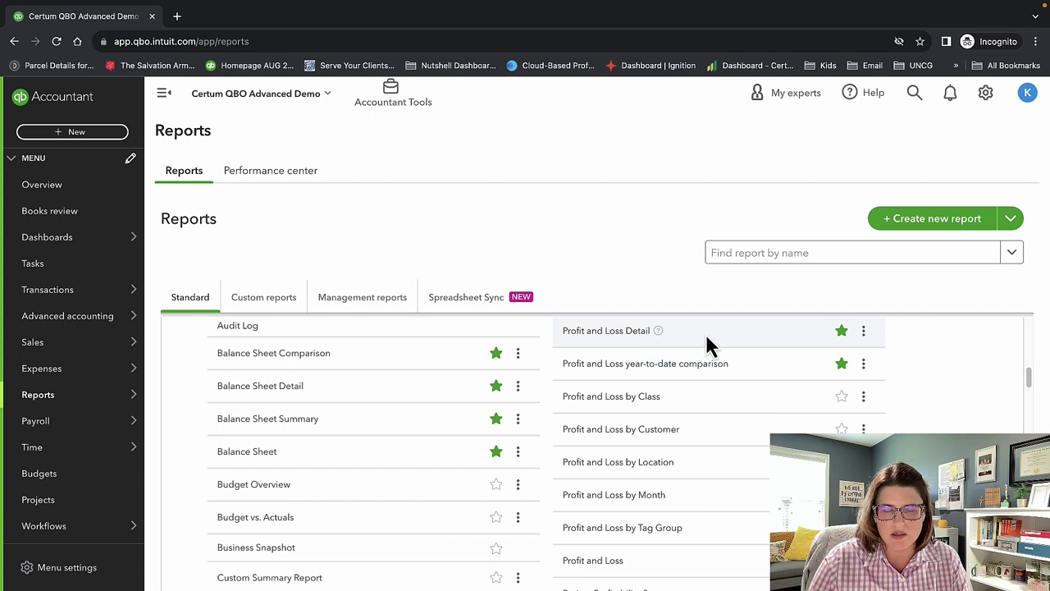
scroll(694, 386, down, 1)
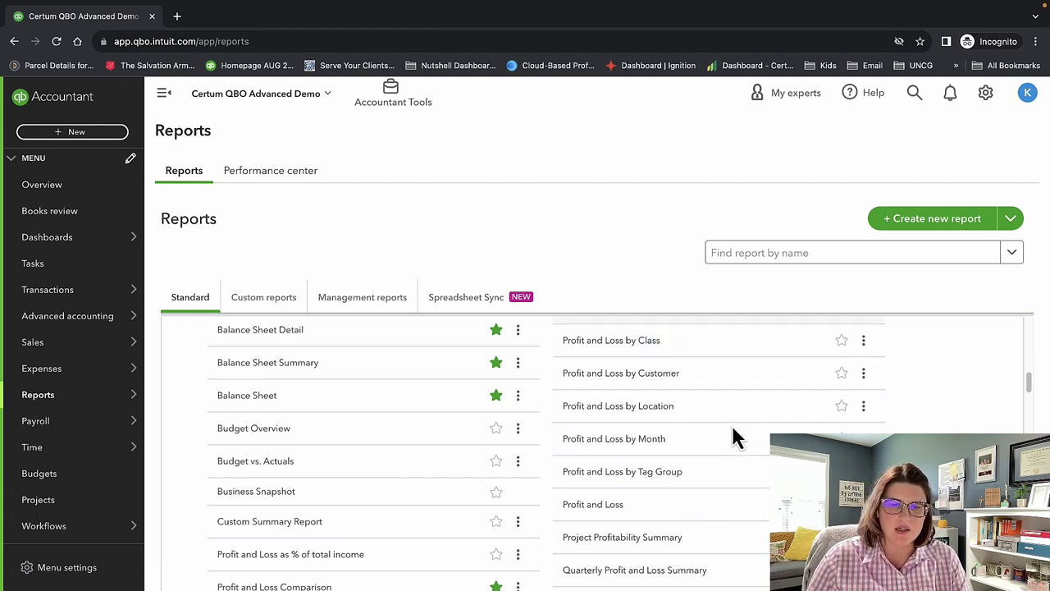
scroll(718, 454, down, 1)
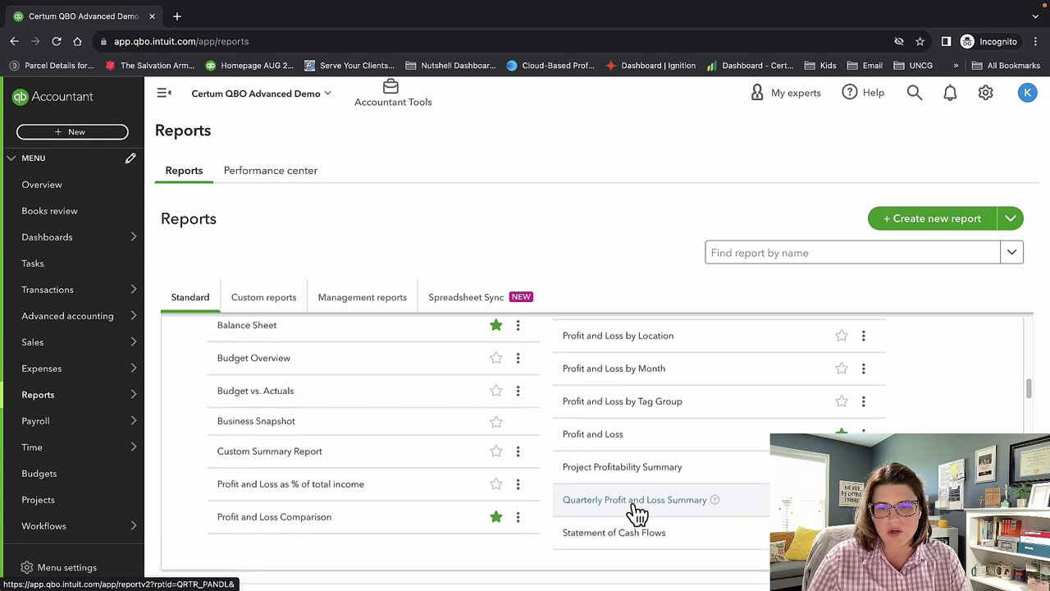
scroll(638, 511, down, 1)
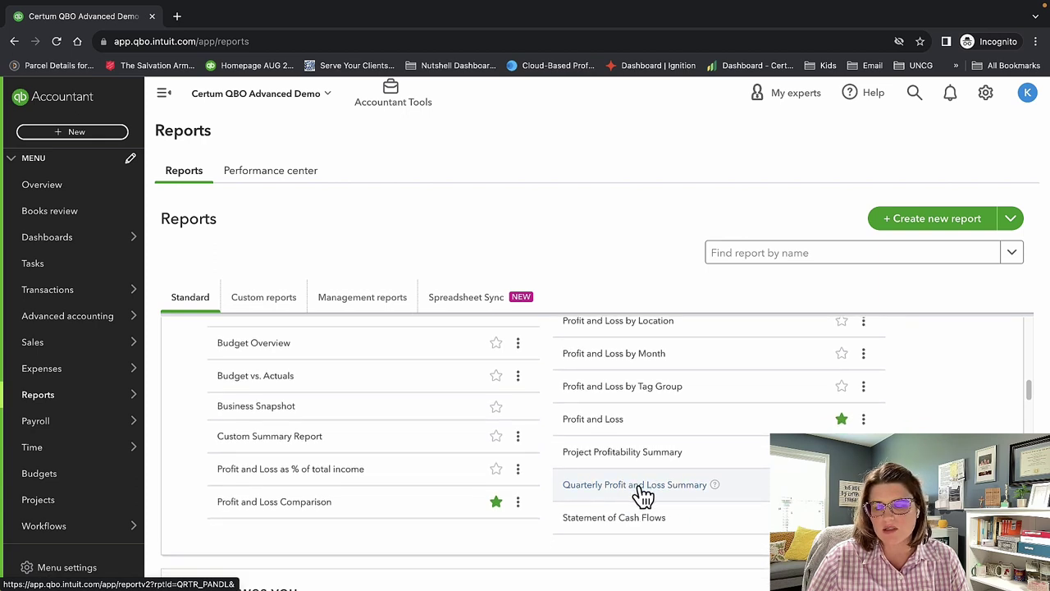
scroll(641, 497, down, 3)
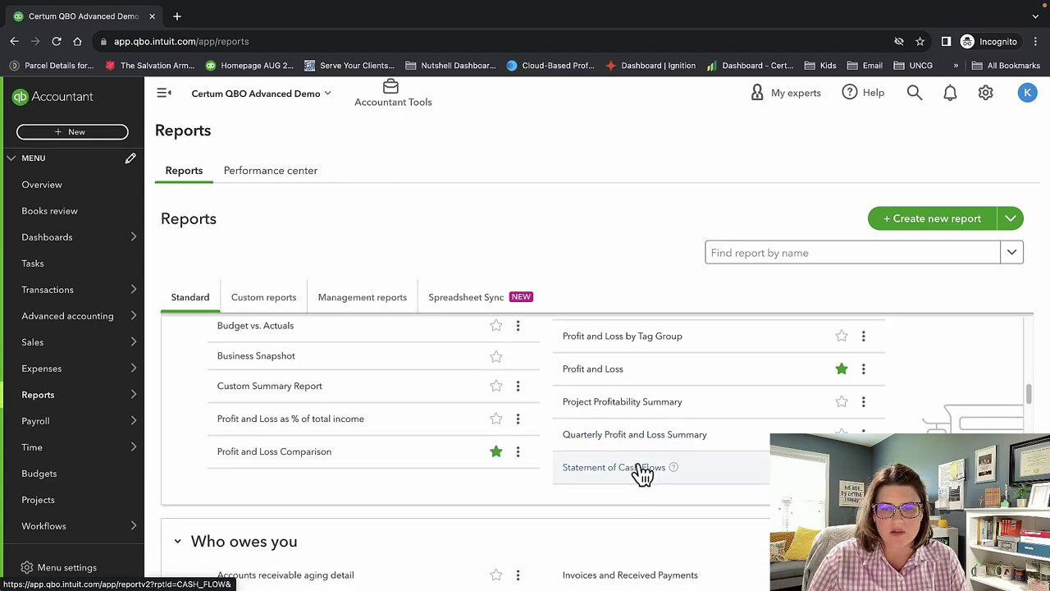
scroll(642, 474, down, 5)
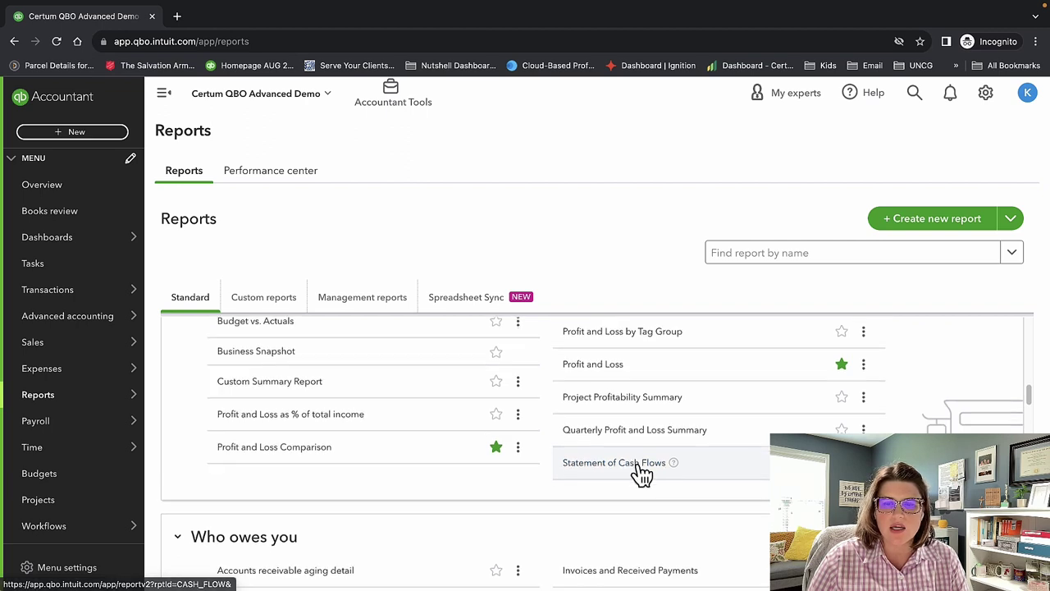
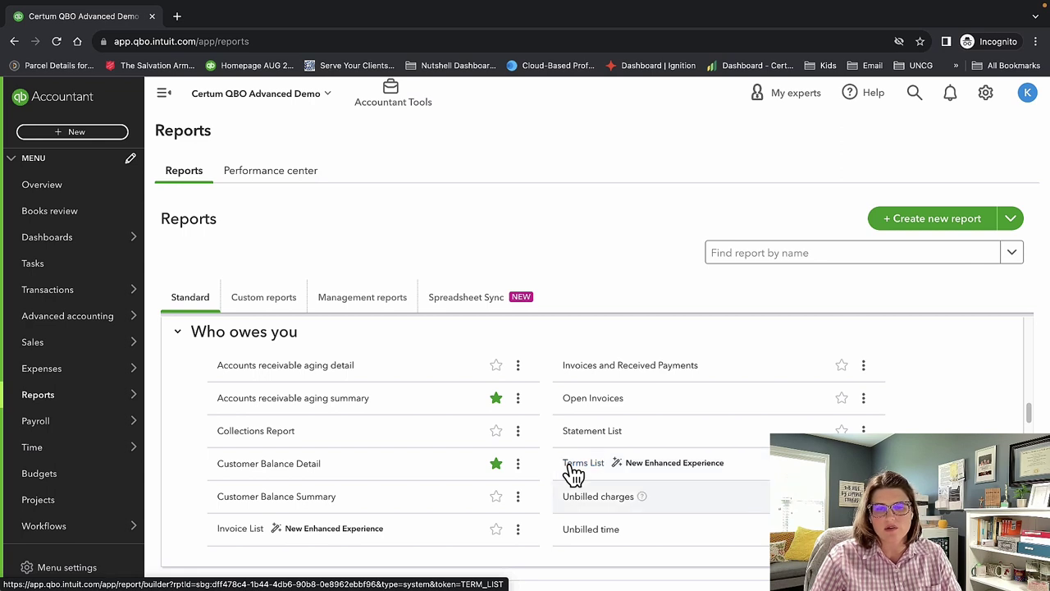
Open the Unbilled charges report listed under Who owes you.
scroll(665, 513, down, 1)
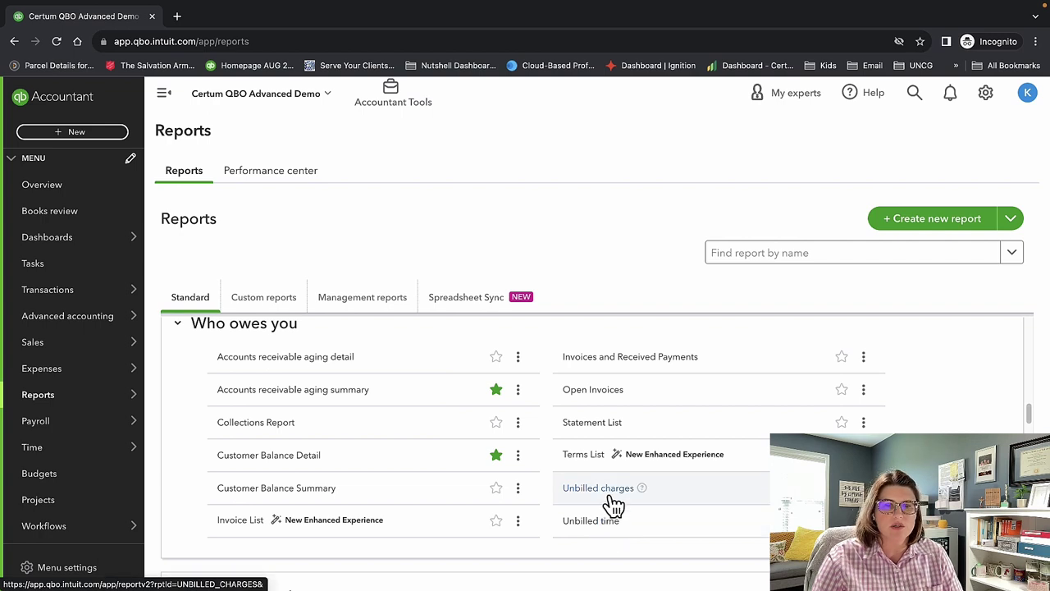
click(598, 488)
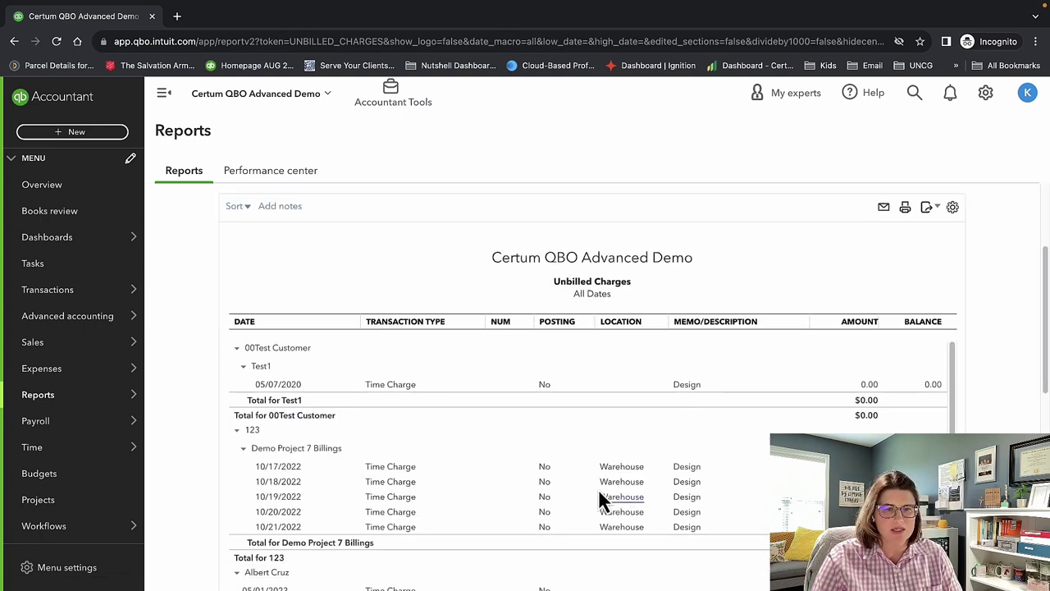
Scroll through the All Dates Unbilled Charges report to its total, then return to the report list.
scroll(598, 529, down, 2)
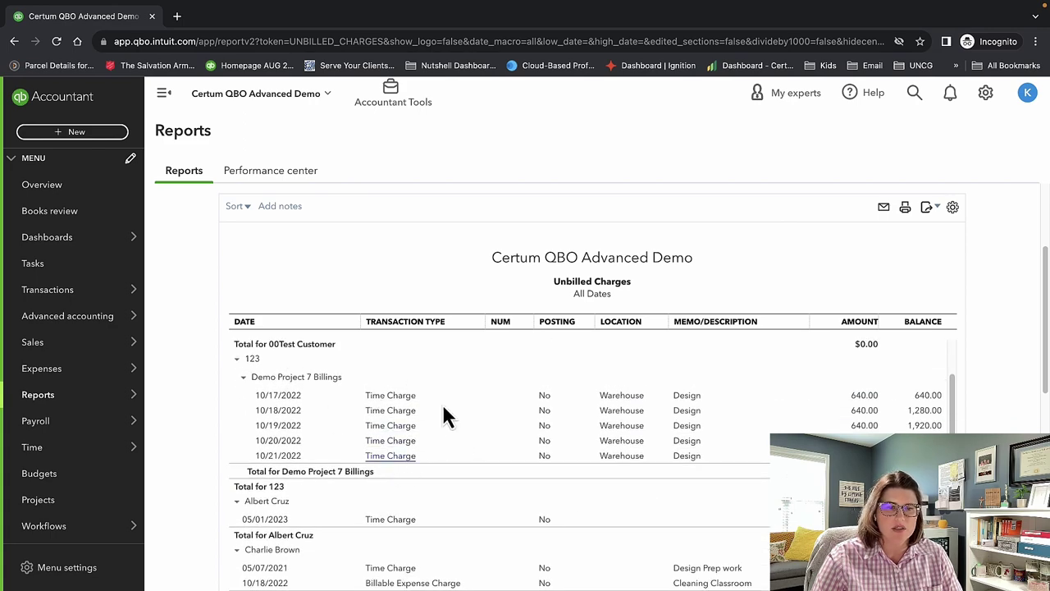
scroll(614, 478, down, 15)
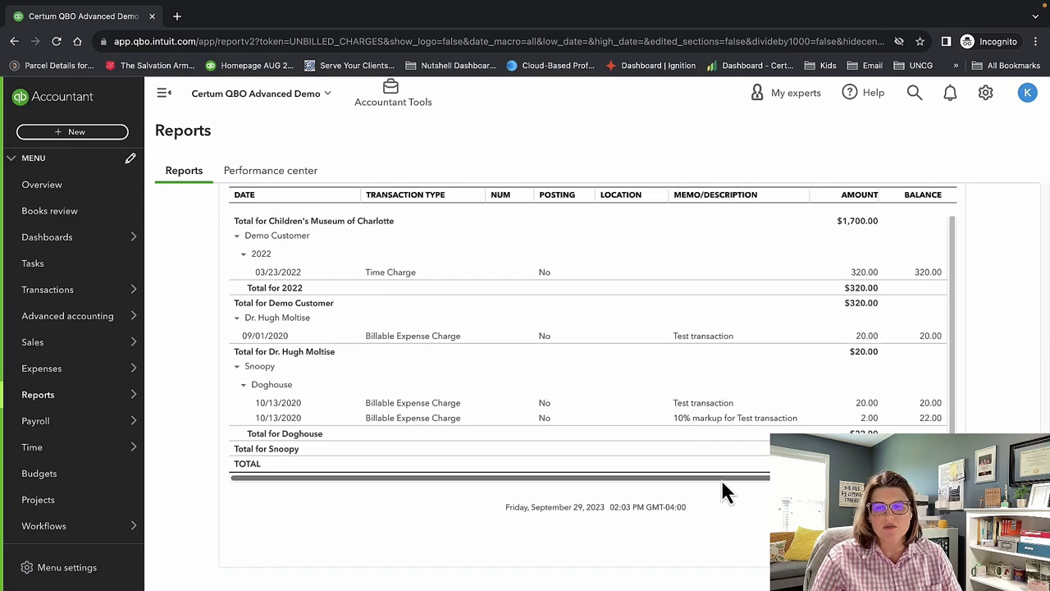
scroll(721, 492, up, 15)
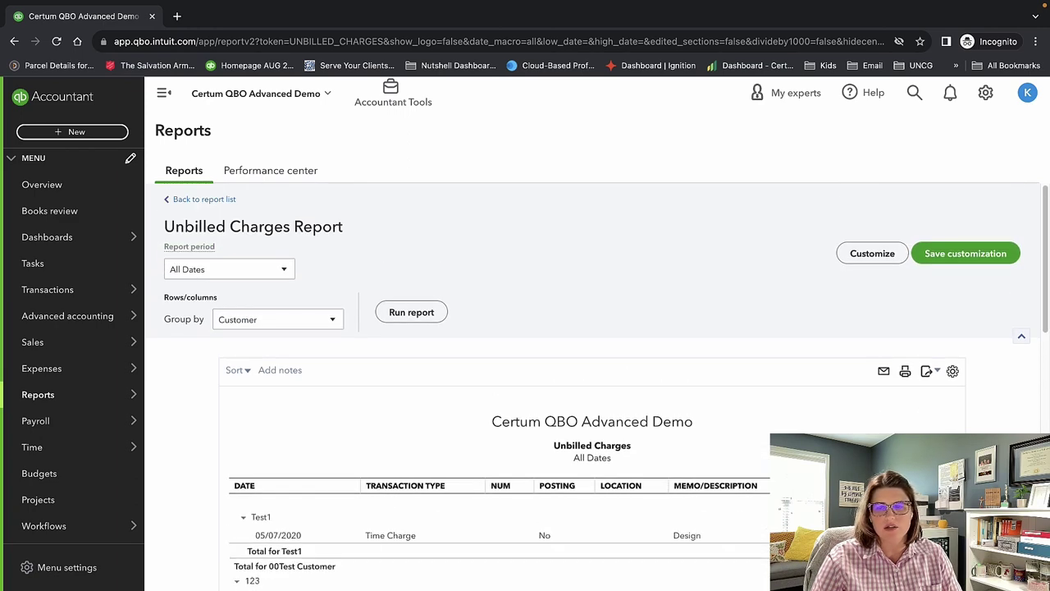
scroll(593, 369, down, 3)
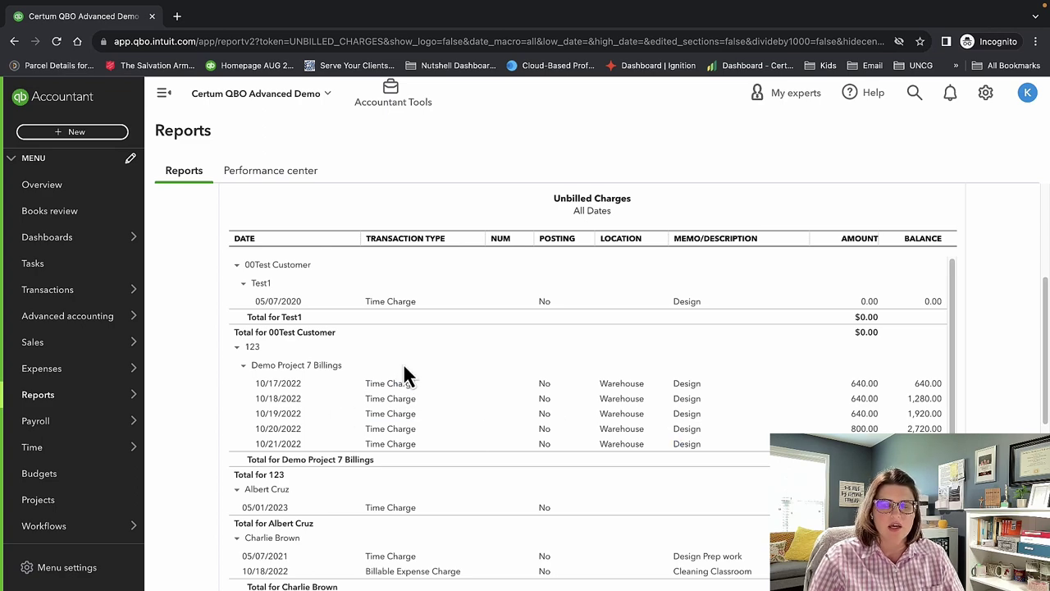
scroll(423, 490, up, 3)
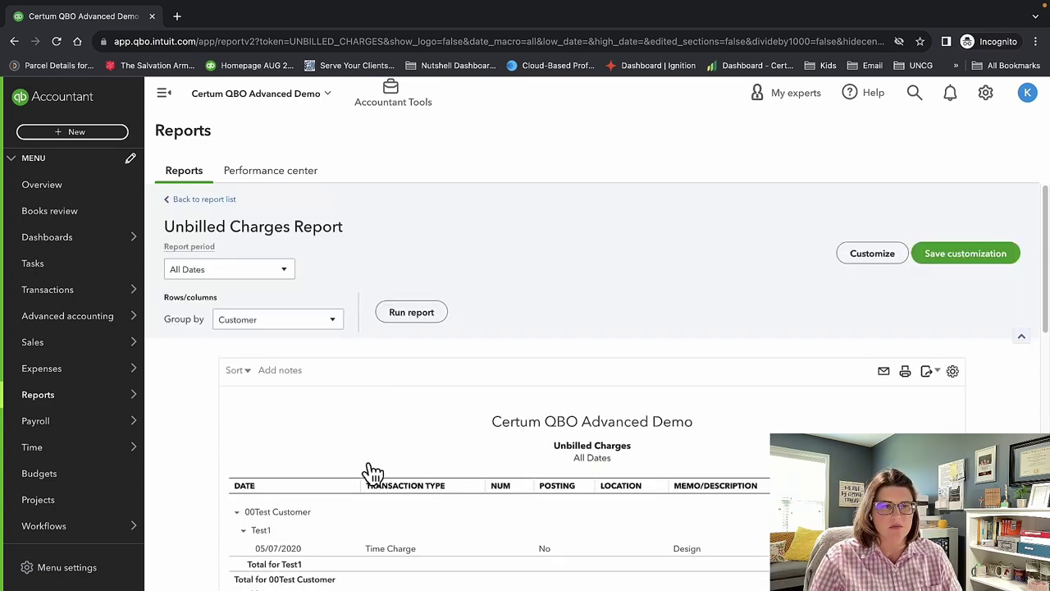
click(209, 199)
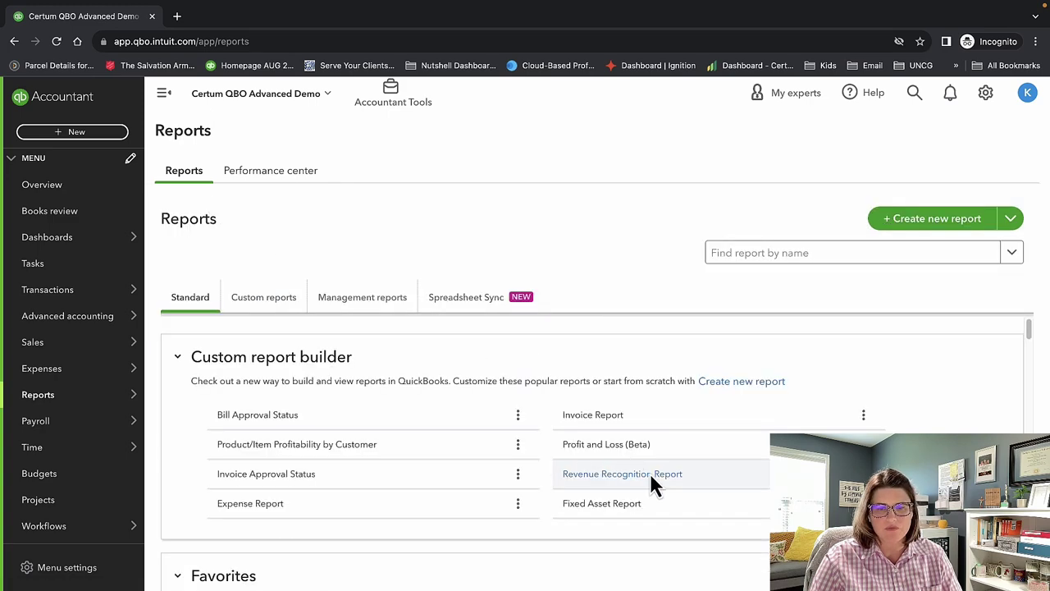
Scroll the Standard reports to Business overview and open the Balance Sheet.
scroll(649, 475, down, 2)
scroll(644, 480, down, 7)
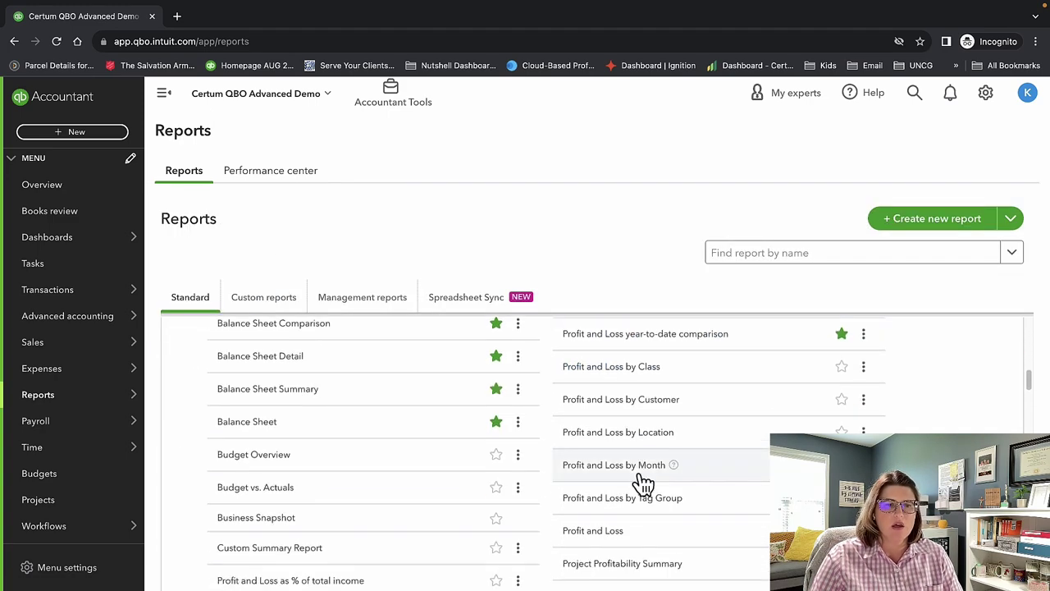
scroll(638, 484, down, 4)
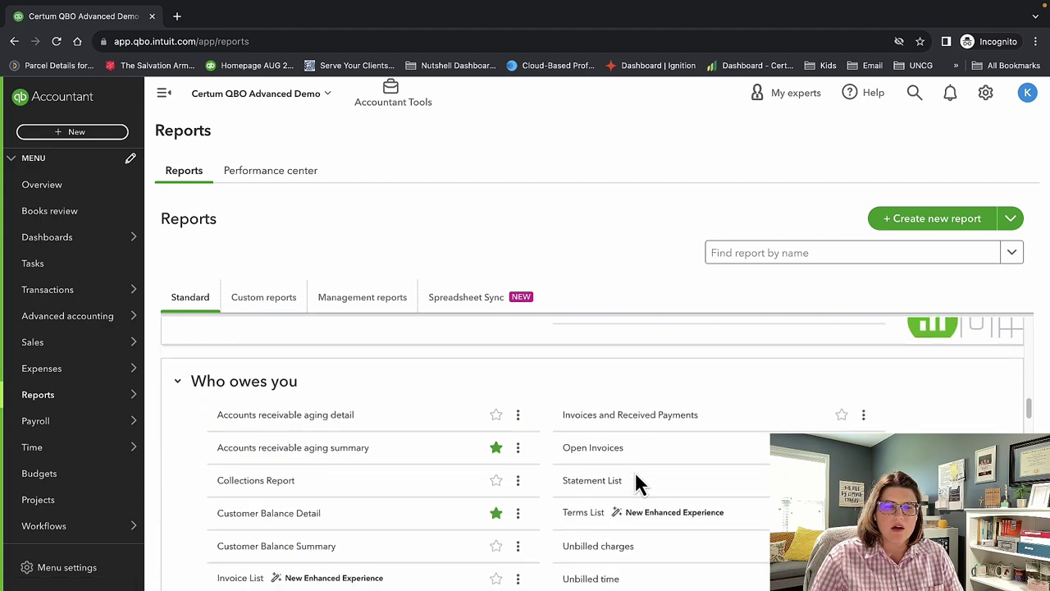
scroll(636, 476, down, 3)
scroll(633, 477, up, 2)
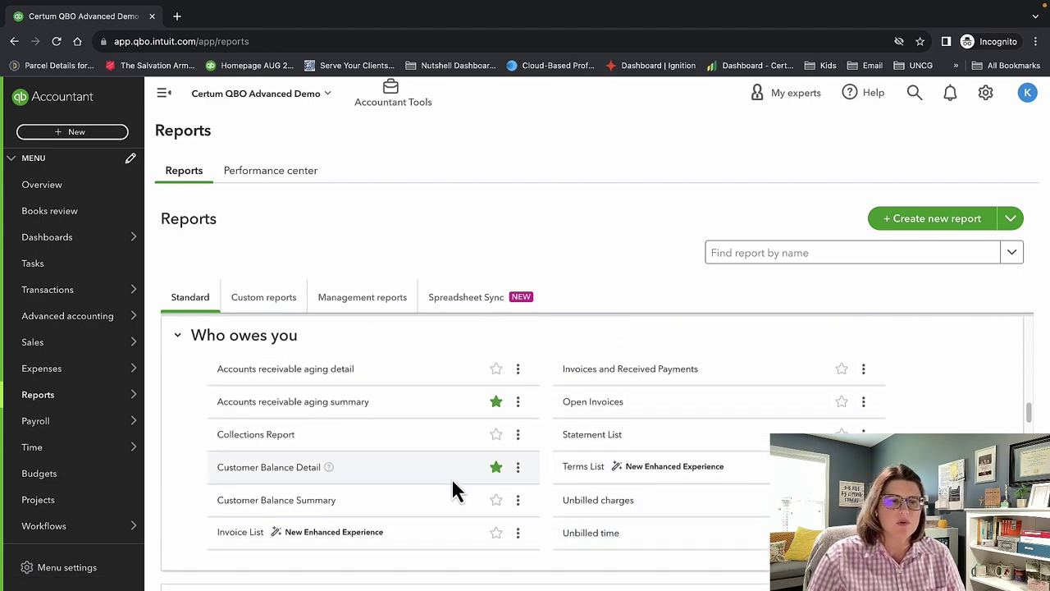
scroll(386, 489, up, 3)
scroll(386, 489, up, 2)
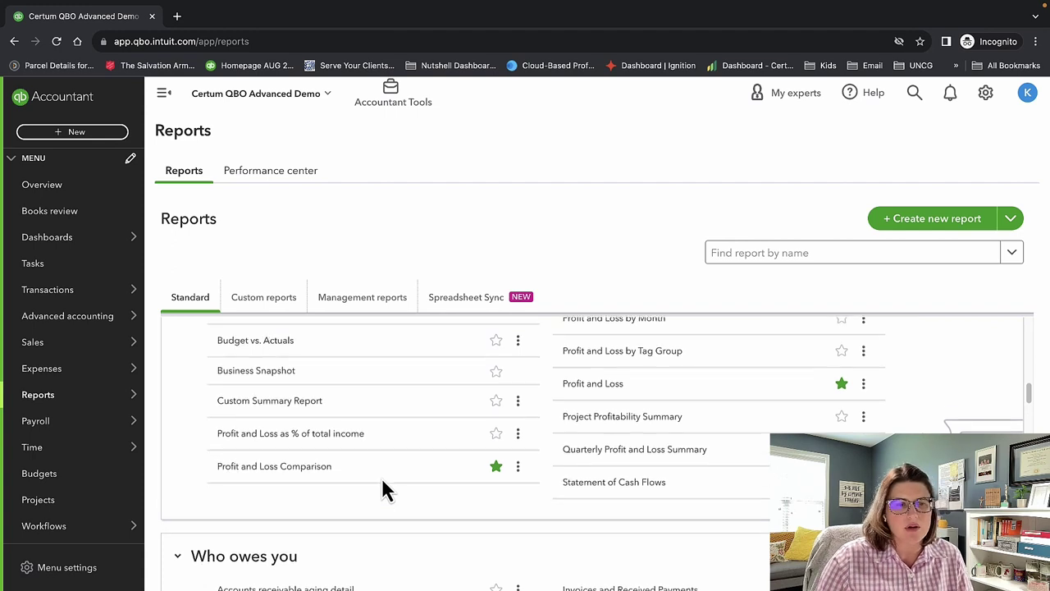
scroll(382, 481, up, 2)
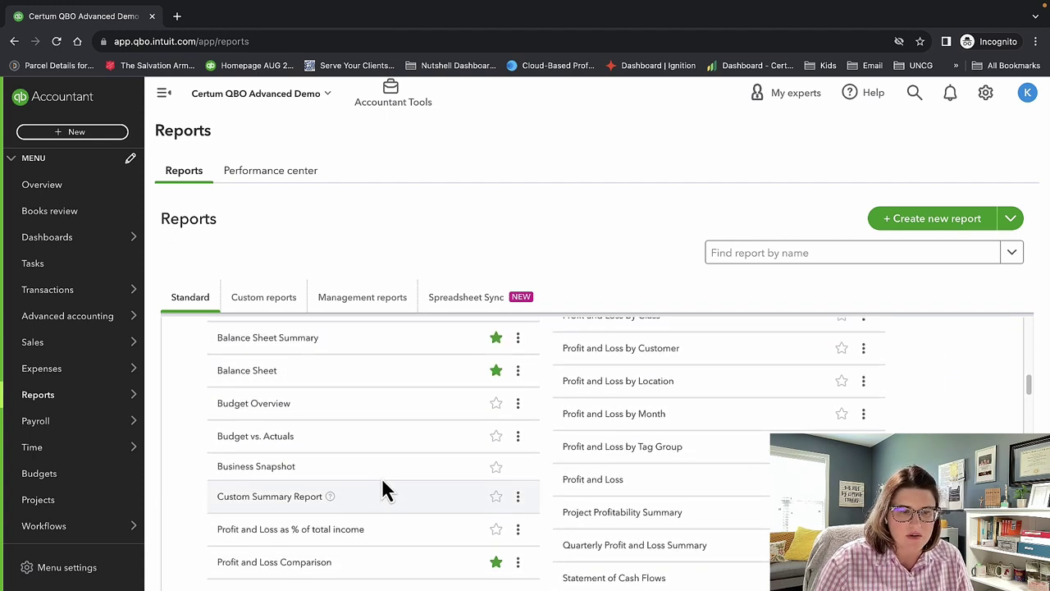
scroll(382, 480, up, 3)
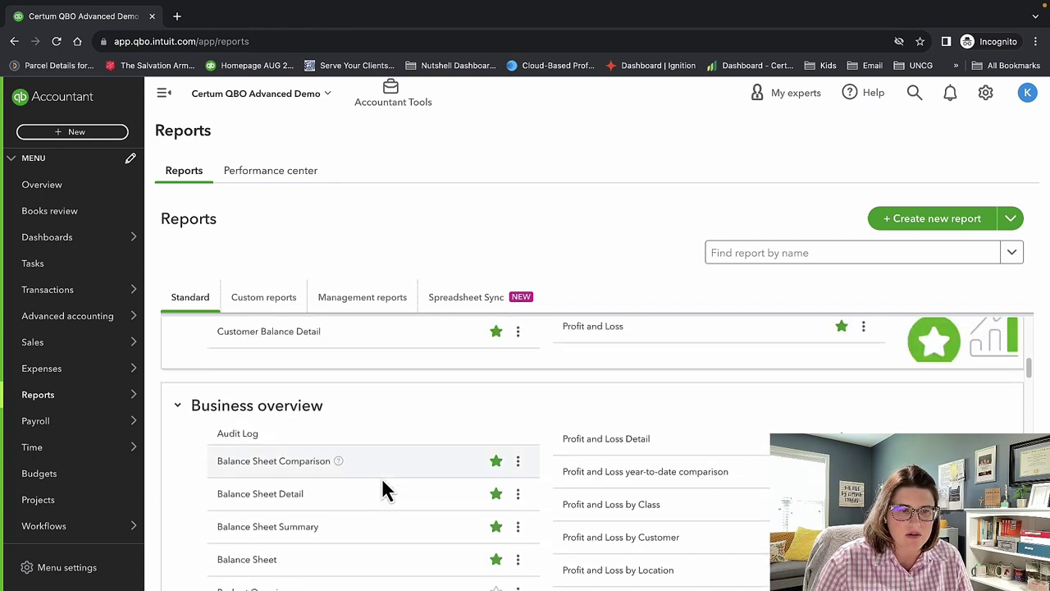
scroll(383, 481, down, 1)
scroll(382, 488, down, 1)
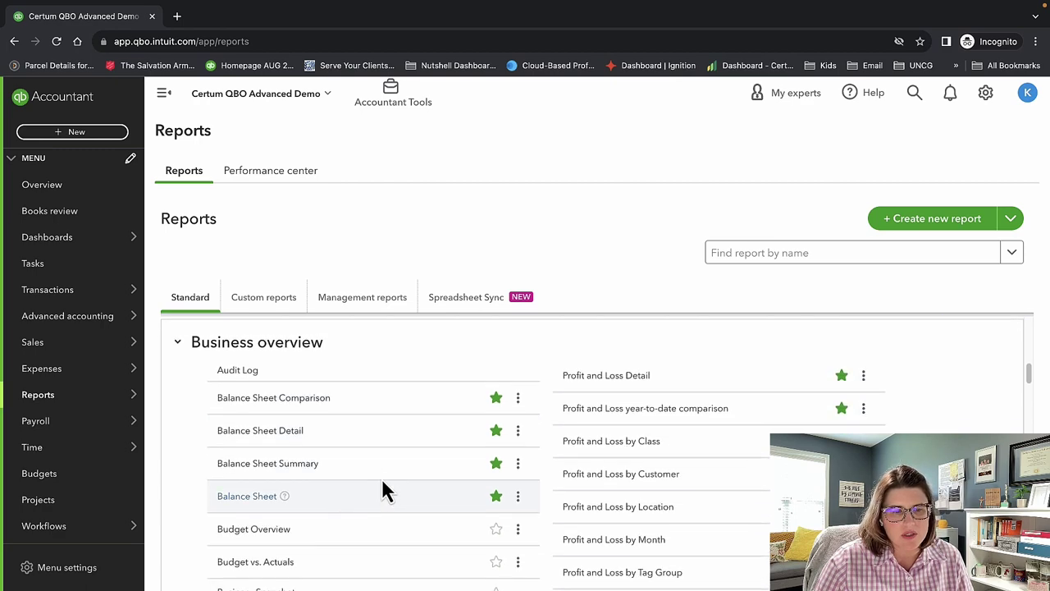
click(254, 497)
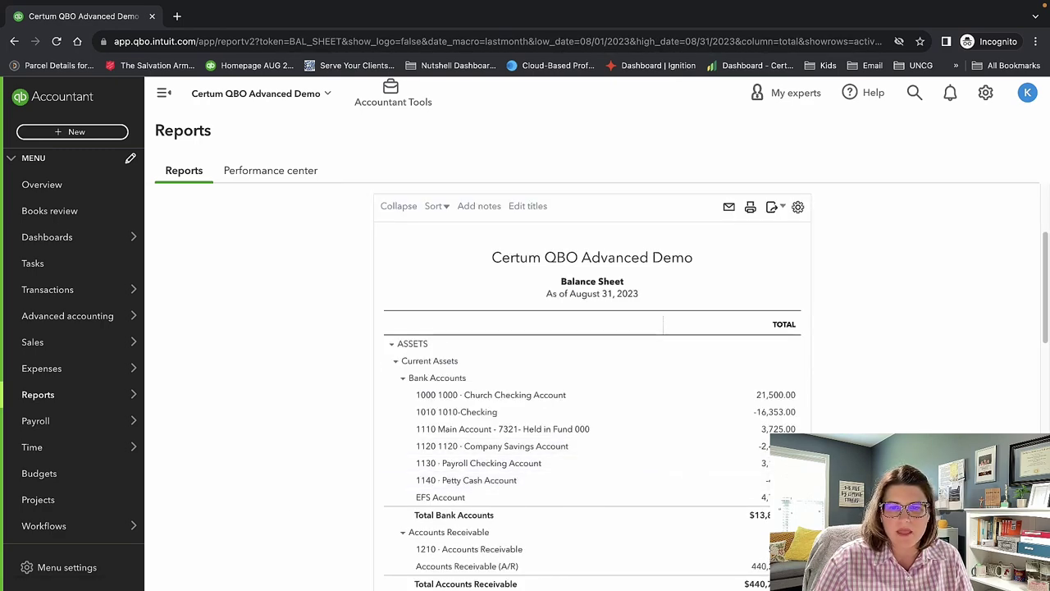
scroll(644, 487, down, 1)
scroll(776, 369, down, 2)
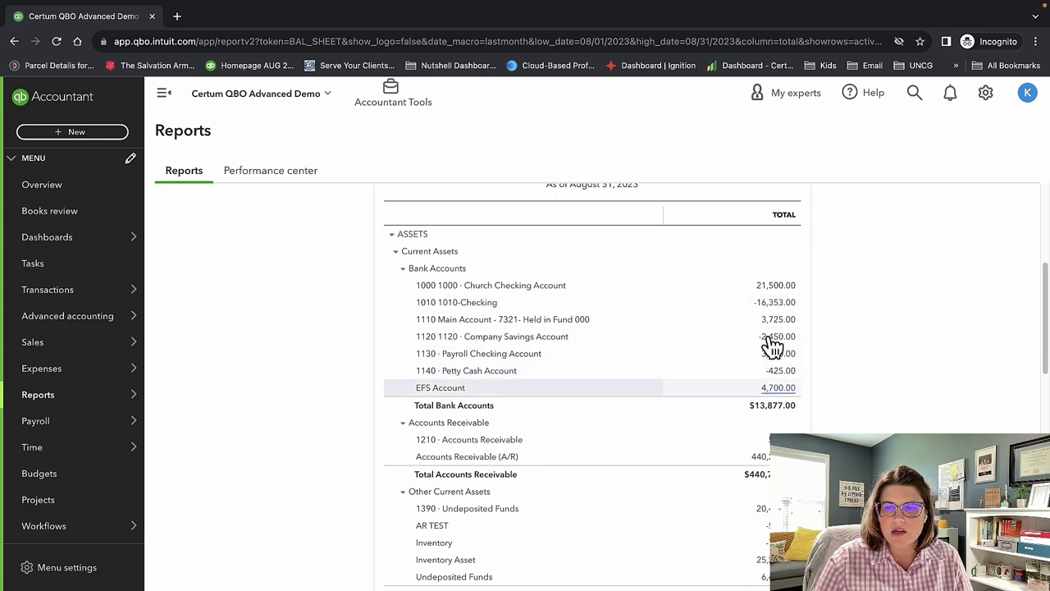
scroll(771, 369, down, 3)
scroll(769, 398, down, 4)
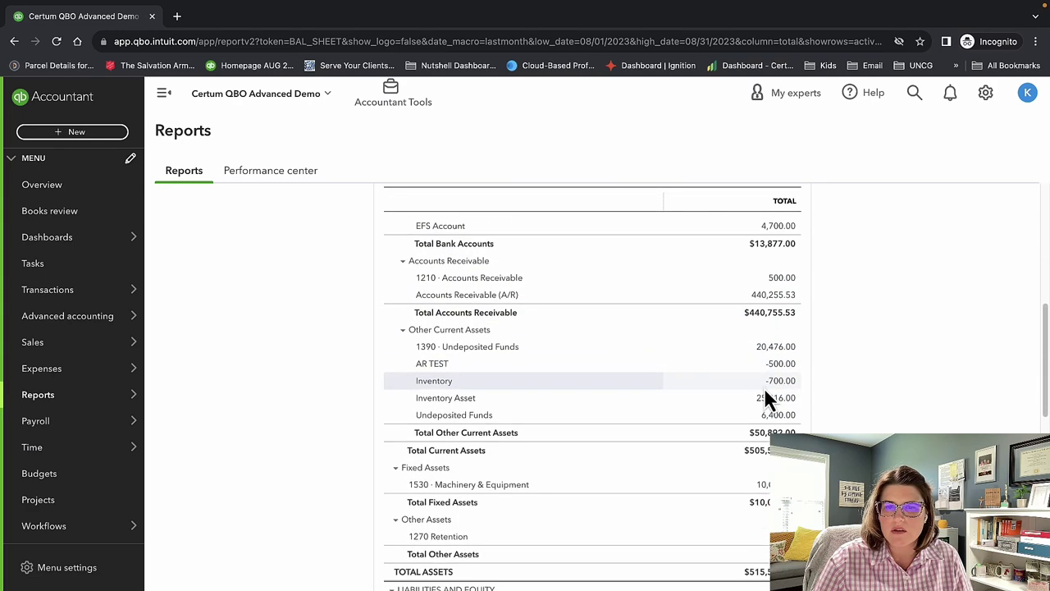
scroll(750, 402, down, 6)
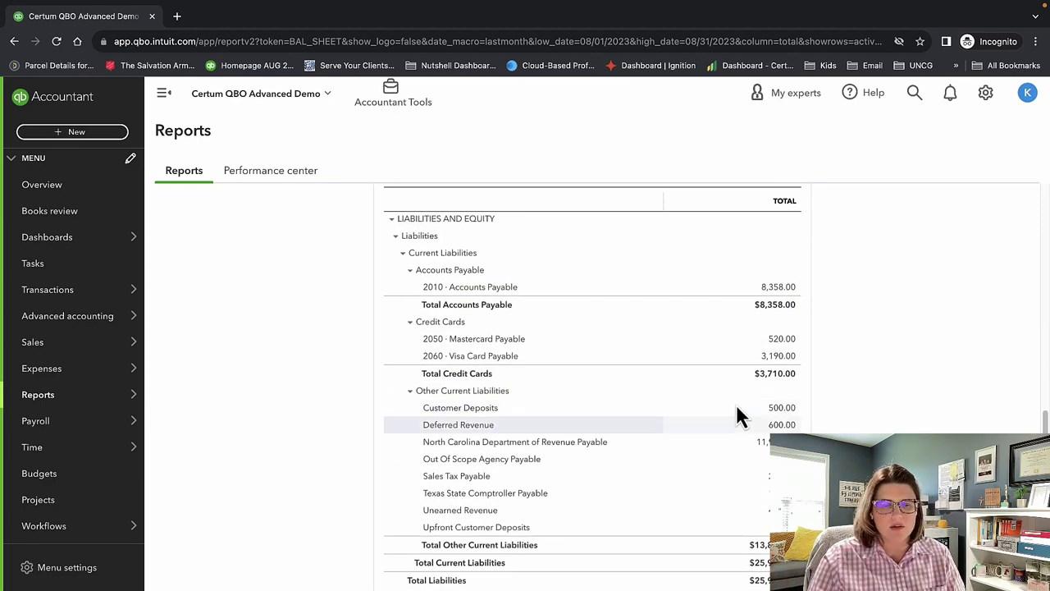
scroll(737, 417, down, 4)
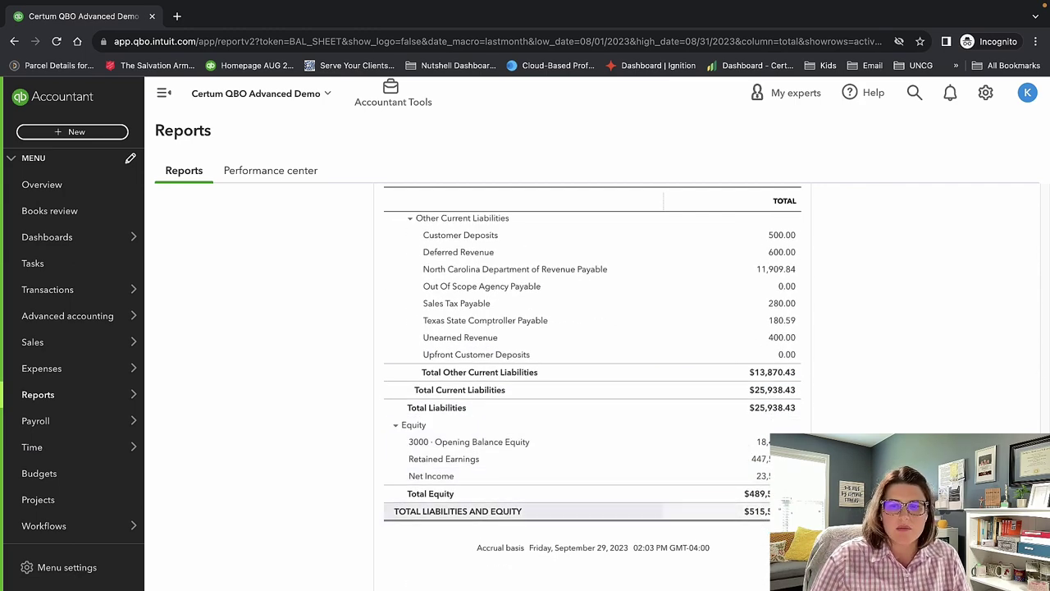
scroll(759, 513, up, 5)
scroll(768, 513, up, 2)
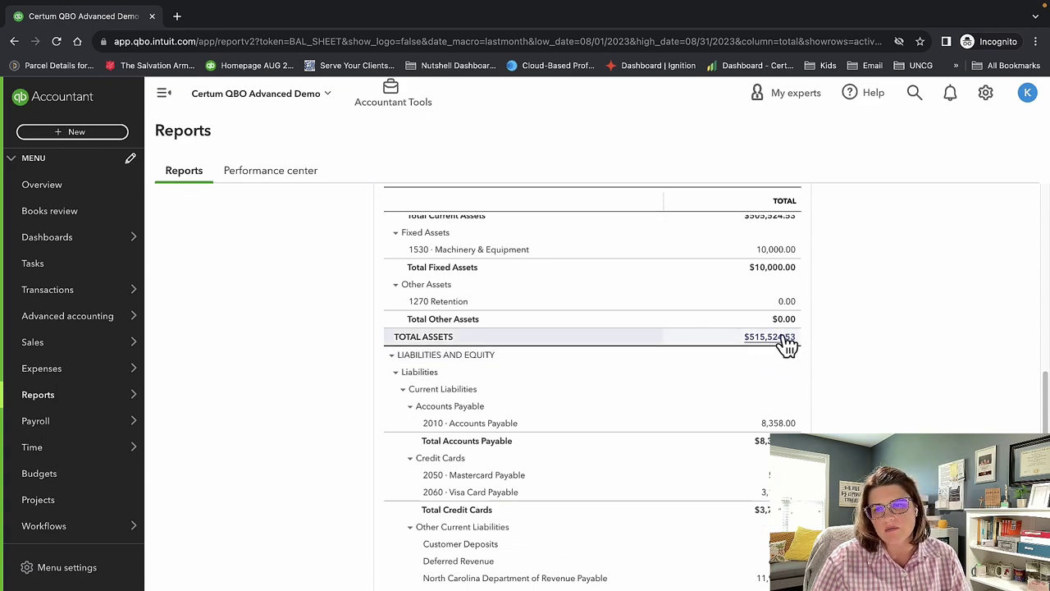
scroll(726, 526, down, 1)
scroll(727, 526, down, 10)
scroll(730, 492, up, 20)
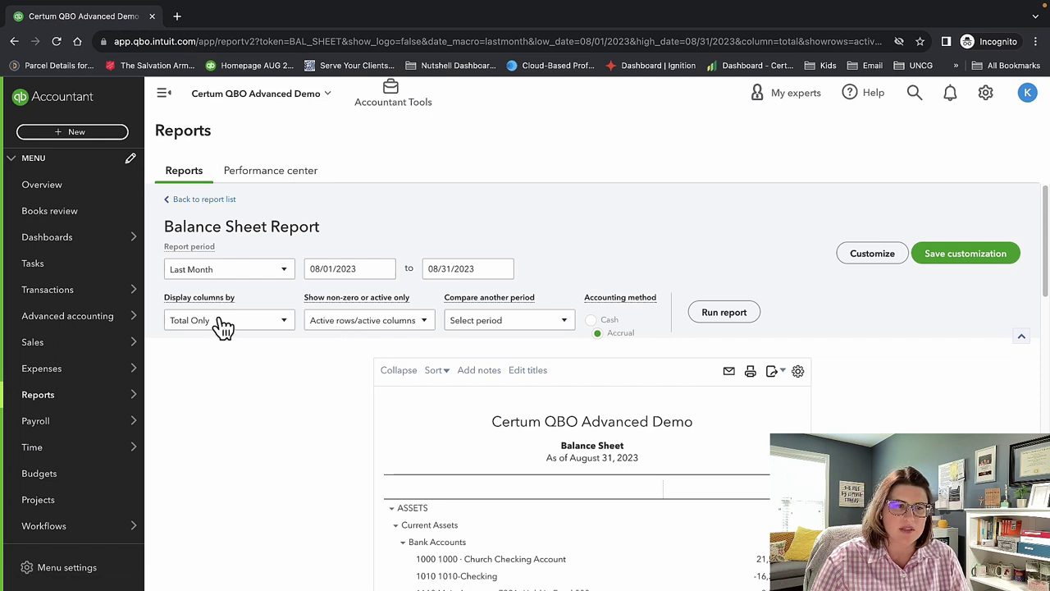
Check the Balance Sheet's Display columns by, Compare another period (% of Column) and non-zero/active options.
click(232, 318)
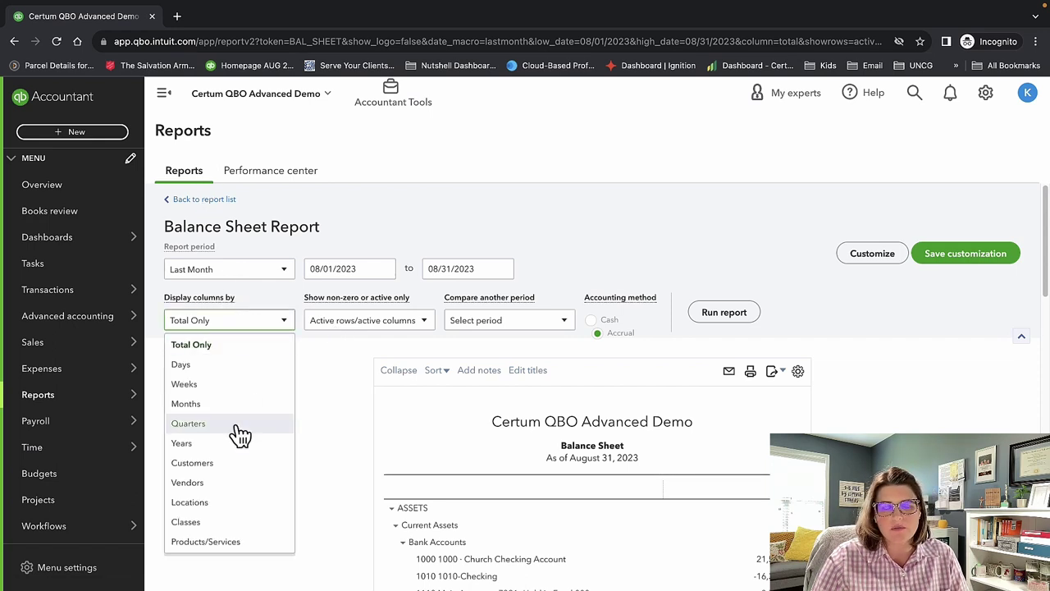
click(312, 424)
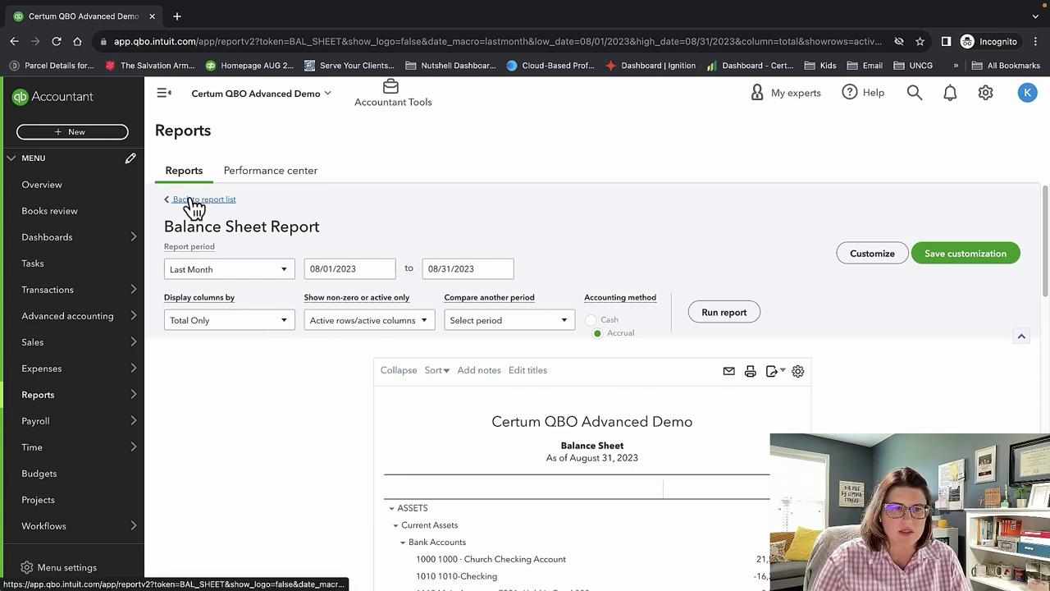
click(500, 324)
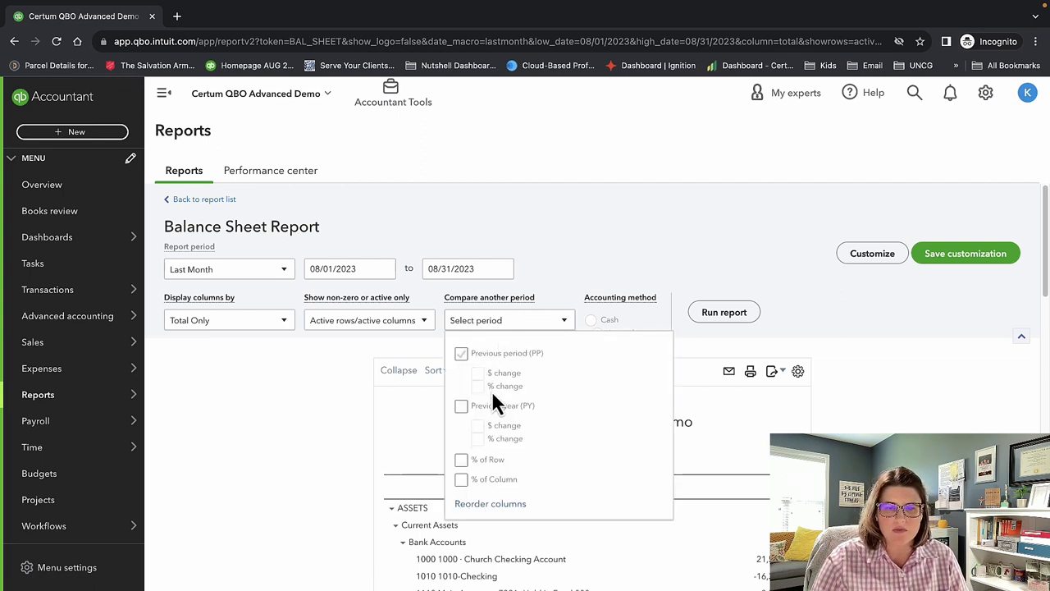
click(496, 479)
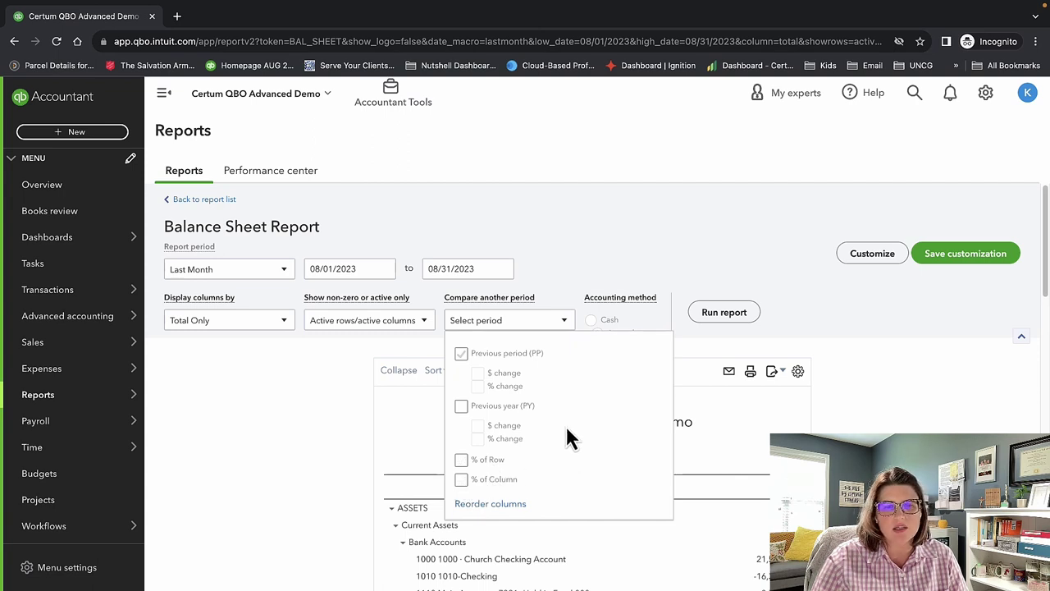
click(423, 320)
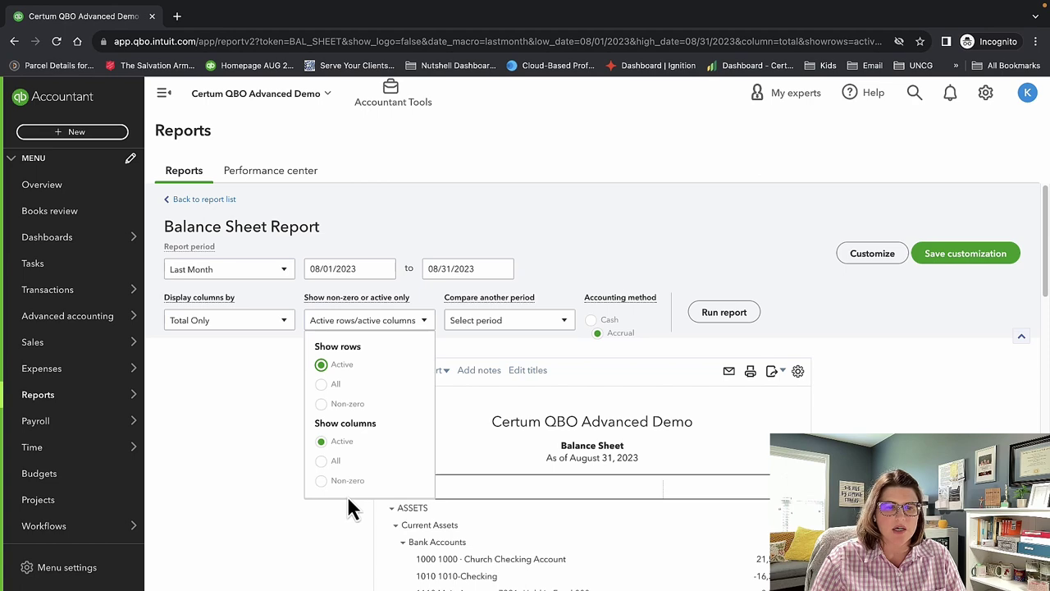
click(299, 472)
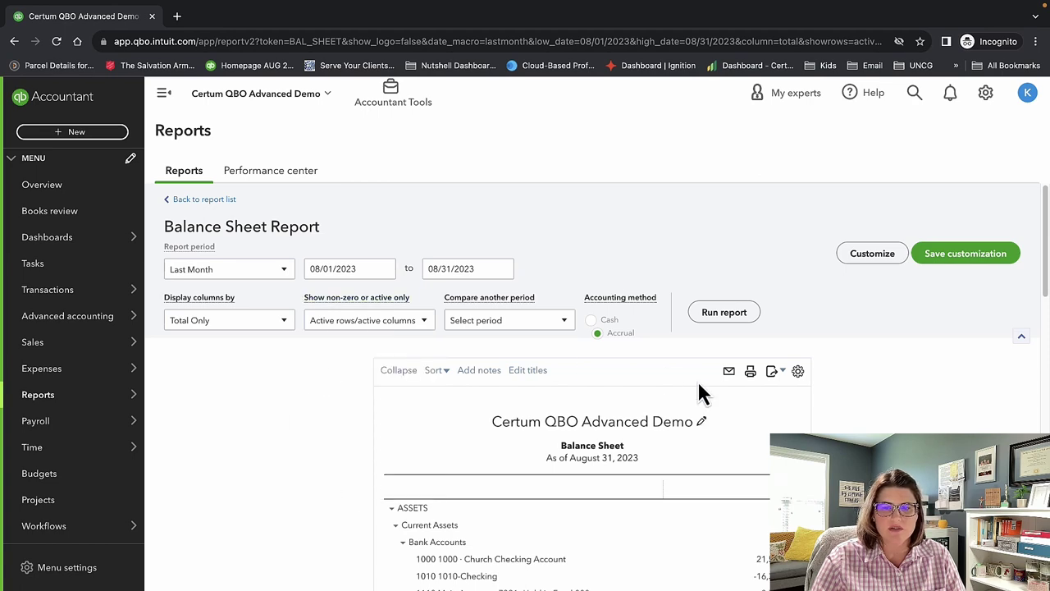
Scroll the Balance Sheet and return to the report list.
scroll(680, 476, down, 2)
scroll(678, 467, down, 1)
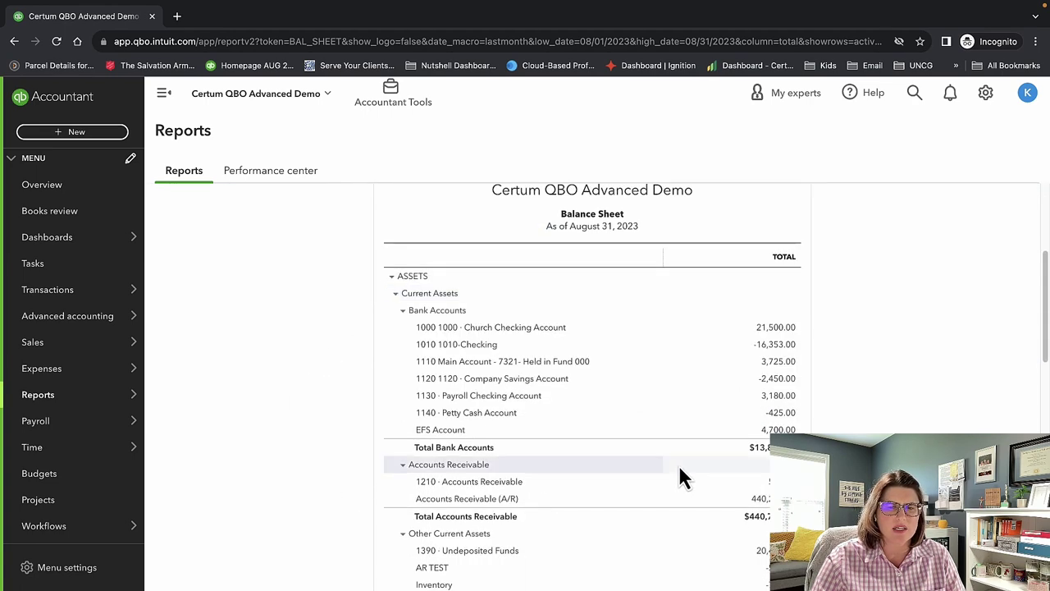
scroll(679, 472, up, 3)
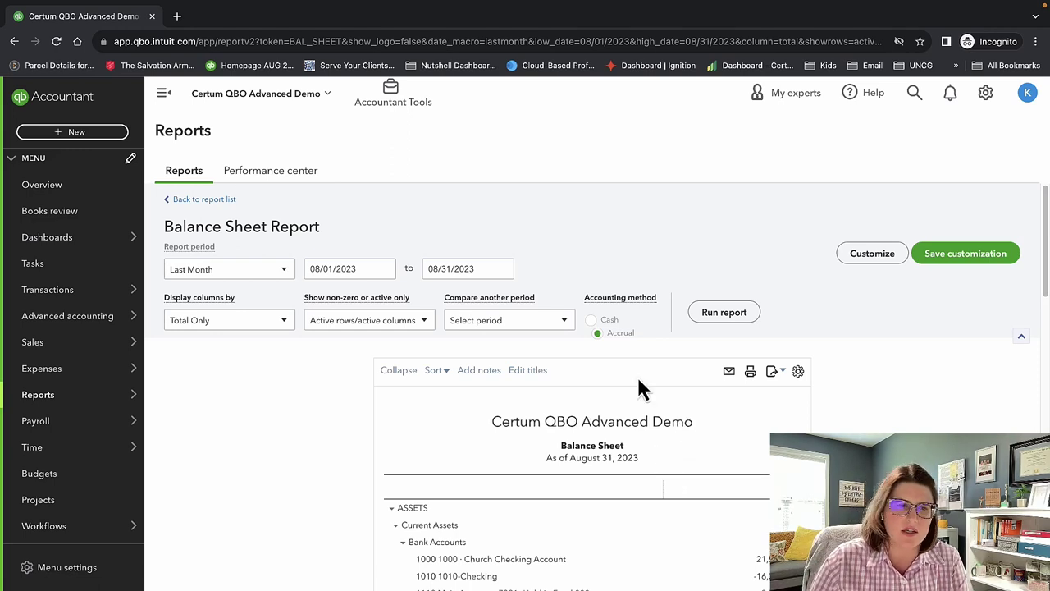
click(201, 200)
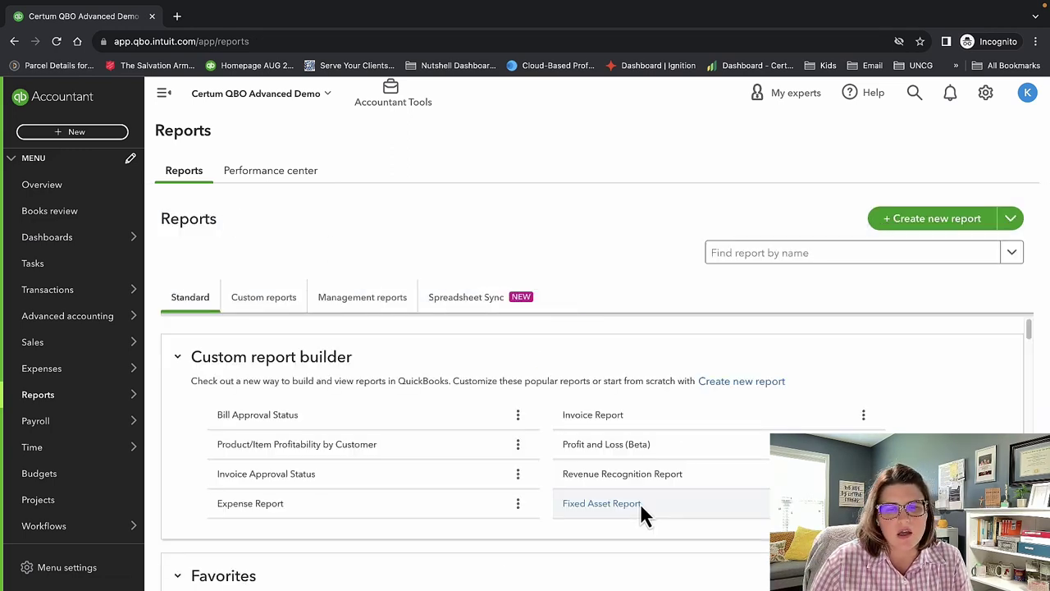
Open the Profit and Loss report from the Standard reports list.
scroll(640, 503, down, 1)
scroll(640, 503, down, 6)
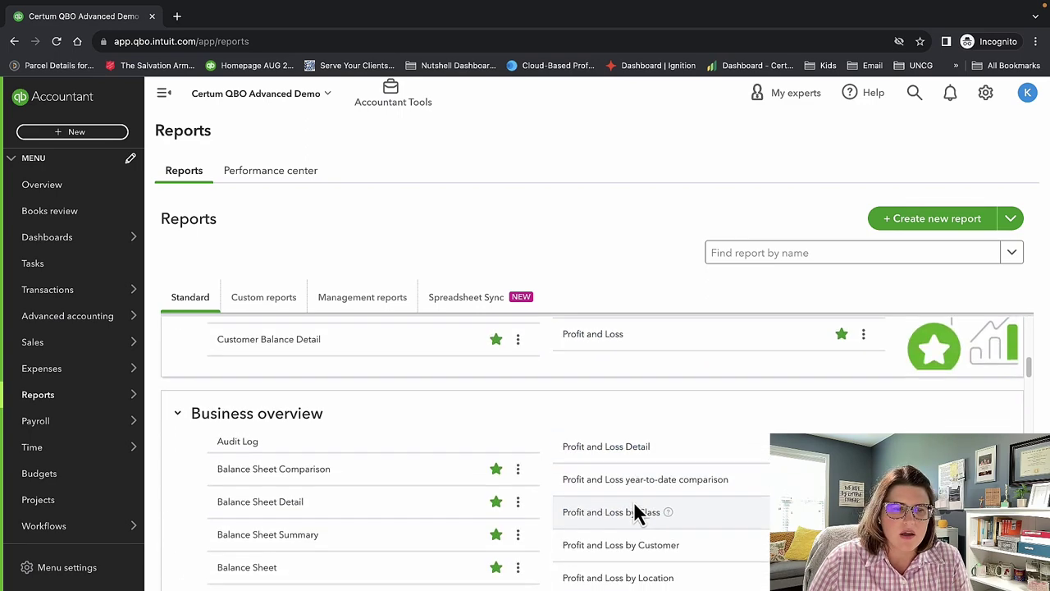
scroll(629, 501, down, 3)
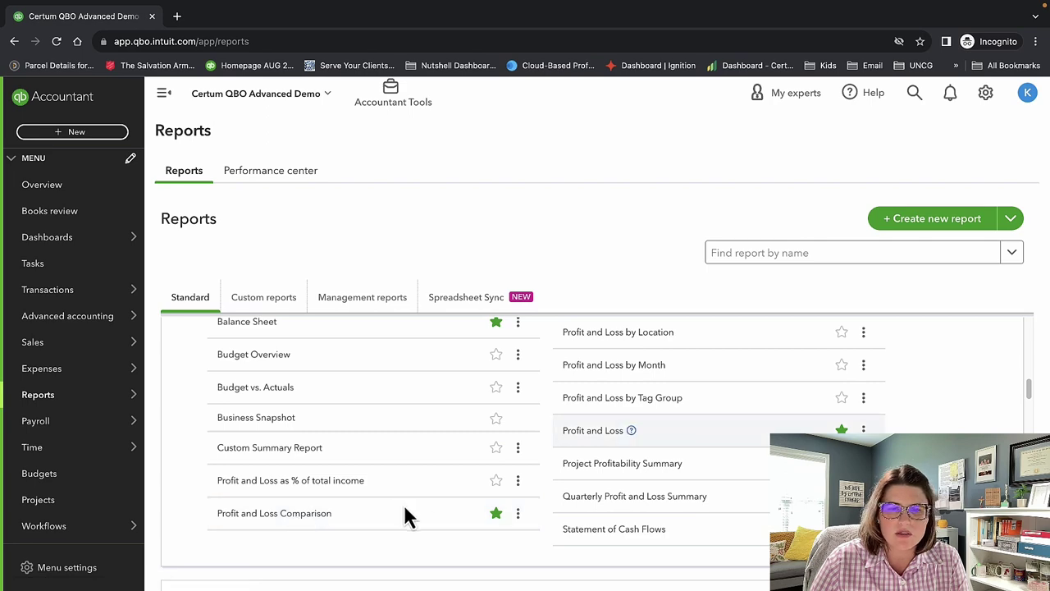
click(623, 441)
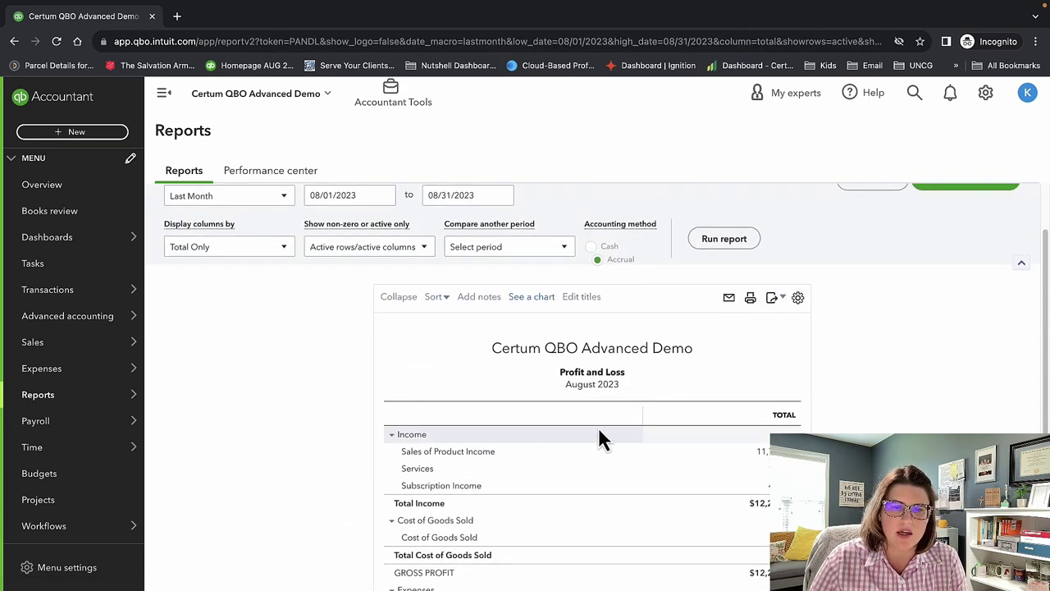
Review the Report period, Display columns, non-zero/active and Compare dropdowns without changing them.
scroll(582, 419, up, 2)
click(244, 271)
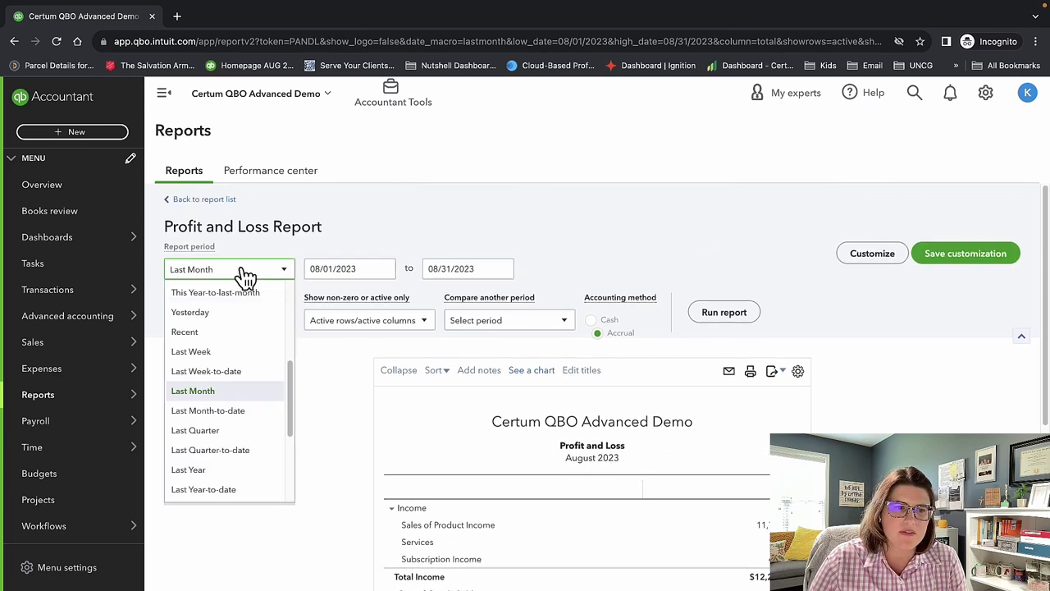
scroll(244, 332, up, 4)
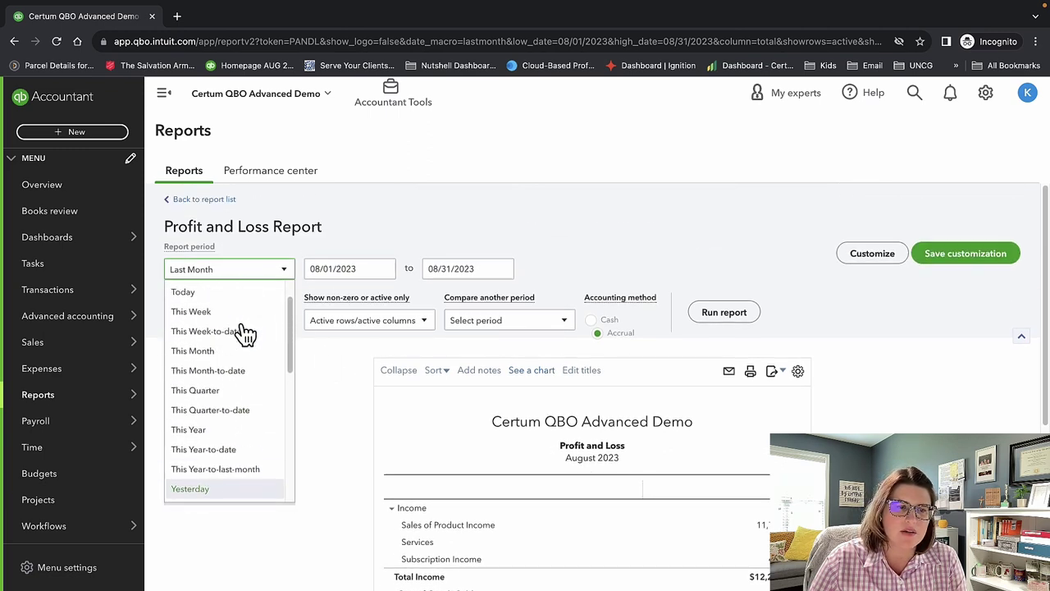
scroll(246, 332, up, 1)
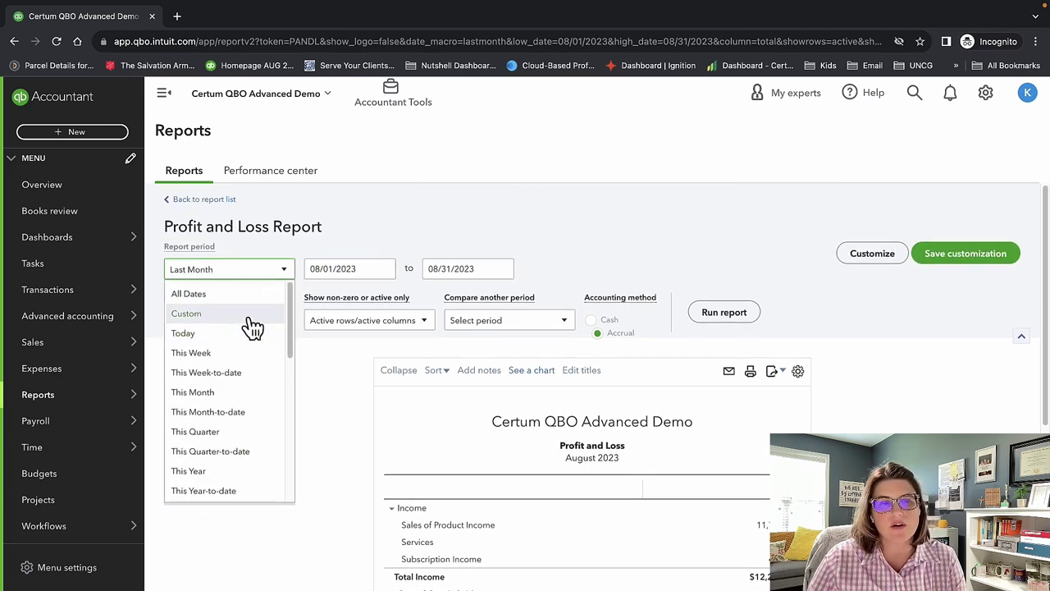
click(360, 400)
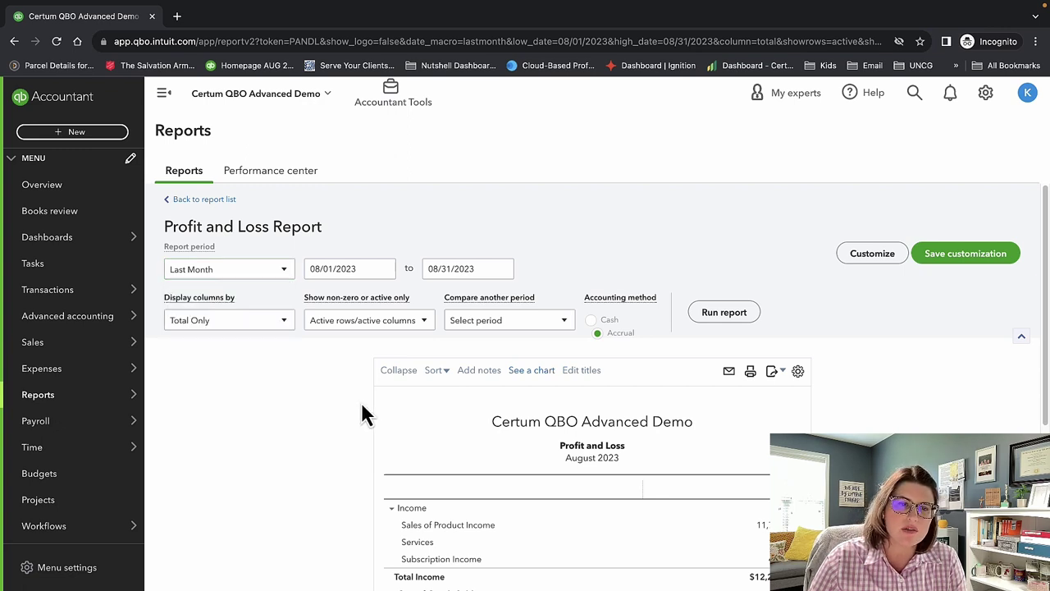
click(263, 321)
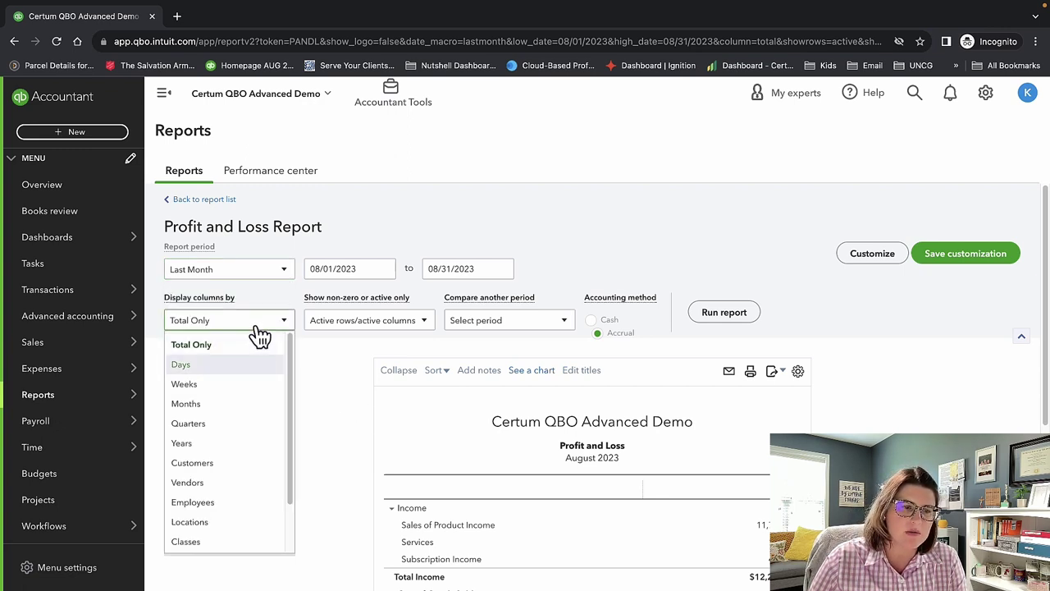
click(320, 459)
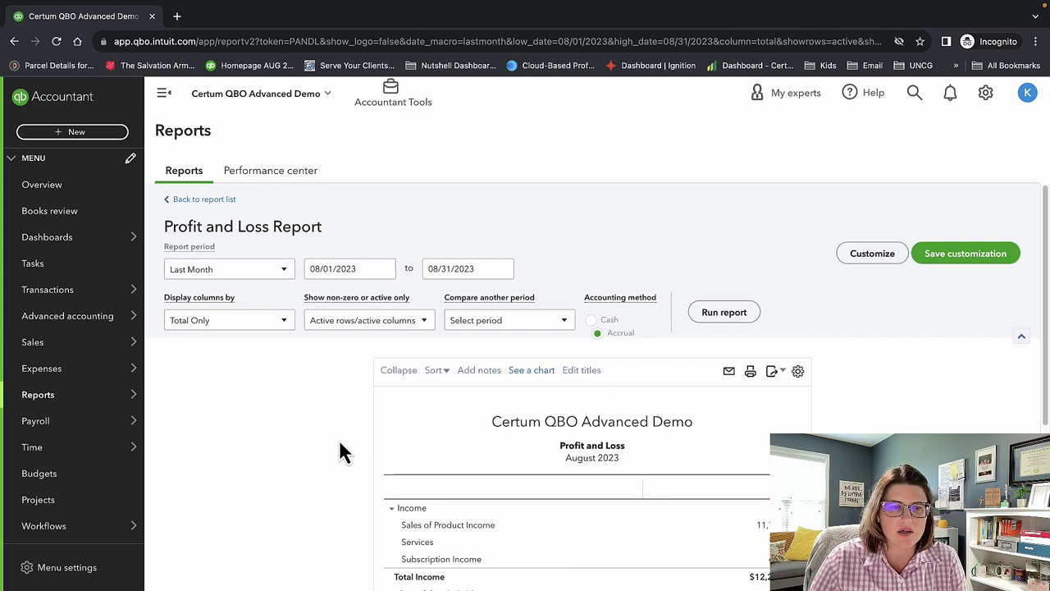
click(368, 324)
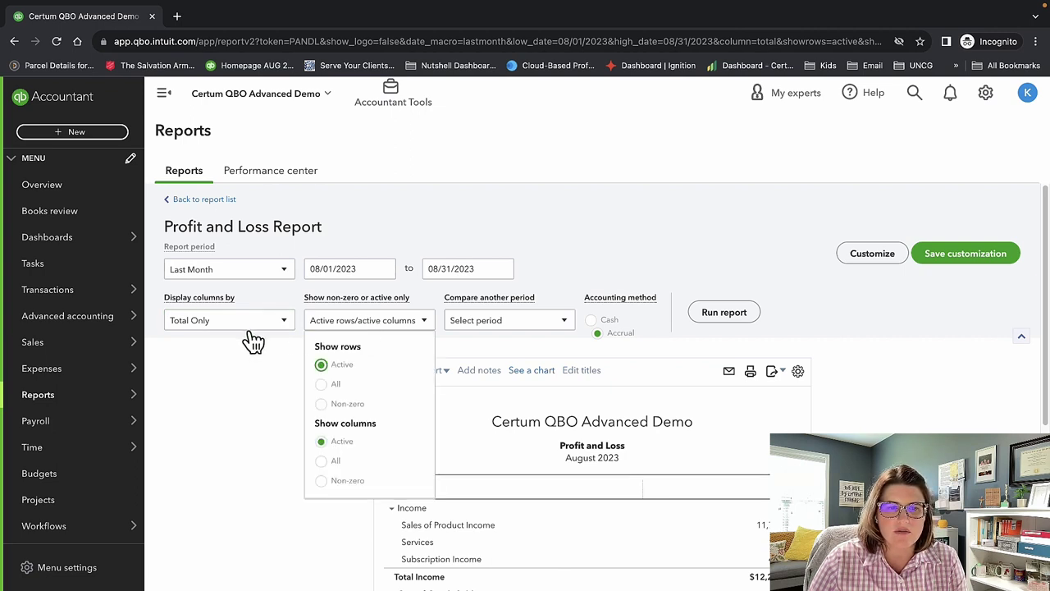
click(257, 409)
click(508, 322)
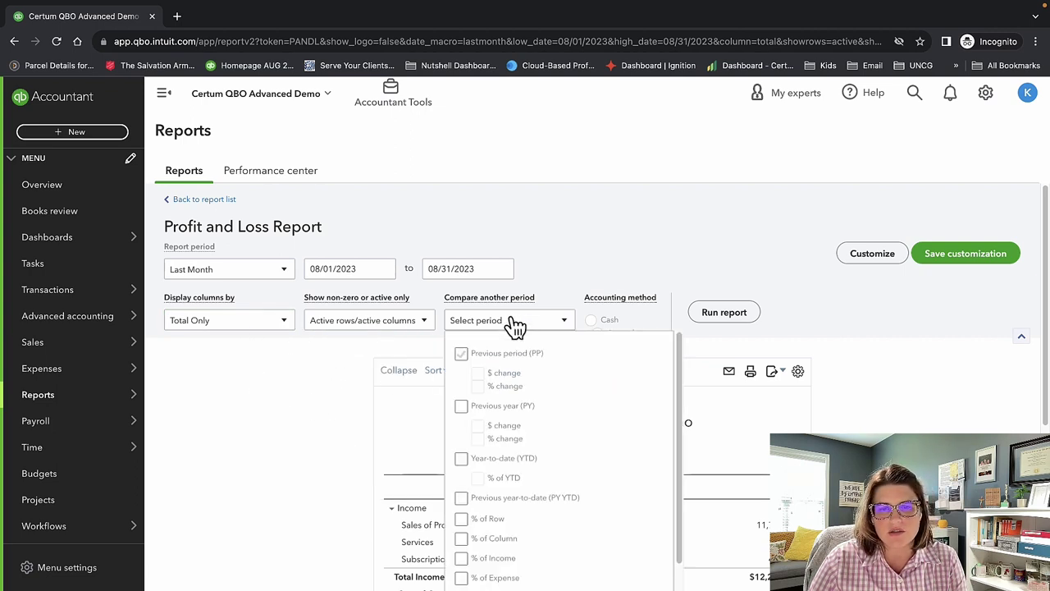
scroll(570, 405, down, 2)
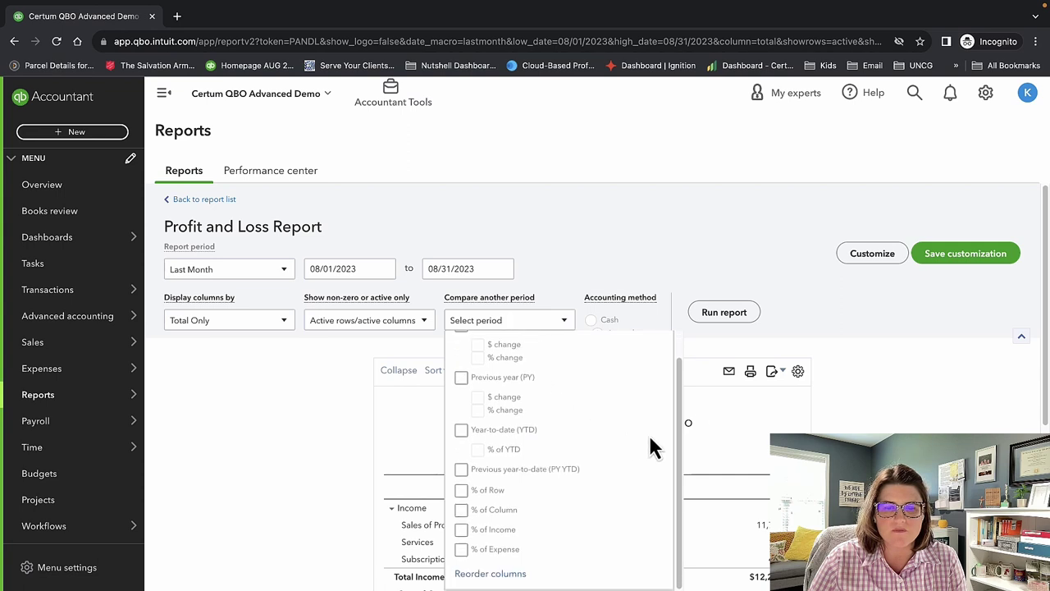
click(942, 429)
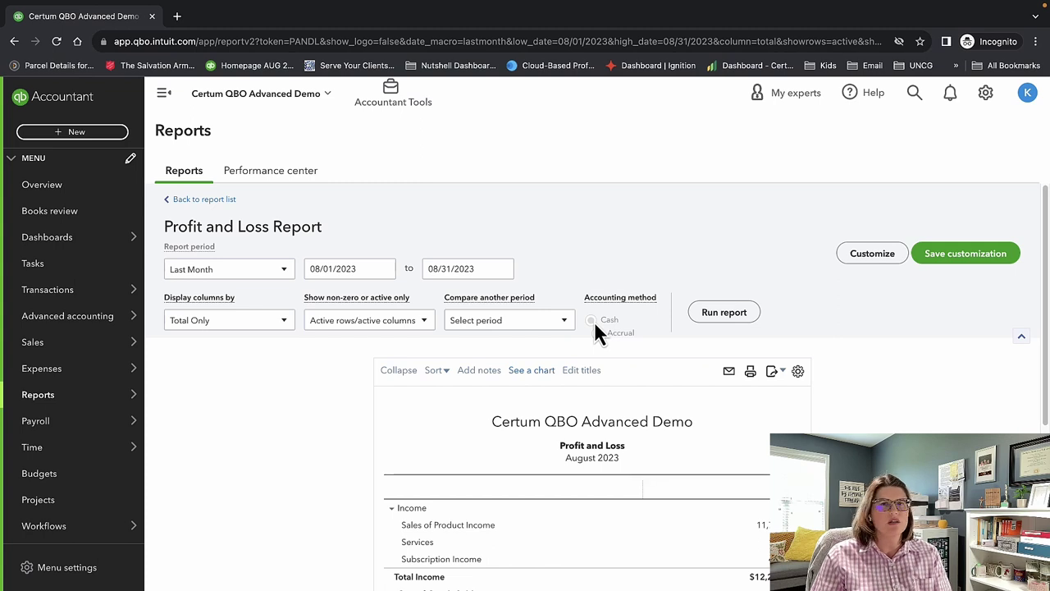
Switch the Profit and Loss to Cash basis and open the Customize report panel.
click(591, 320)
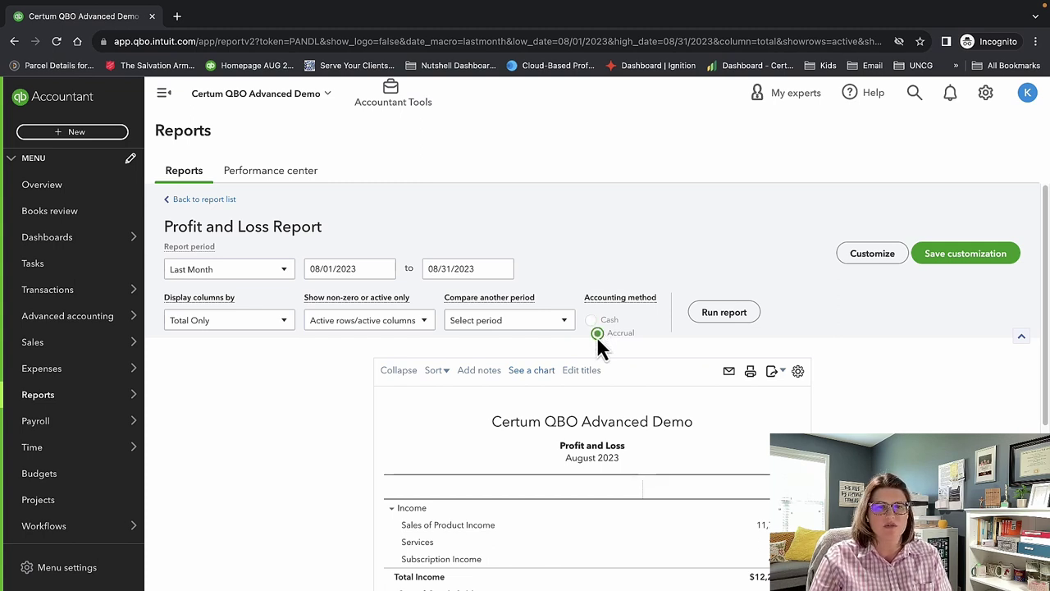
scroll(712, 361, down, 3)
scroll(708, 365, up, 3)
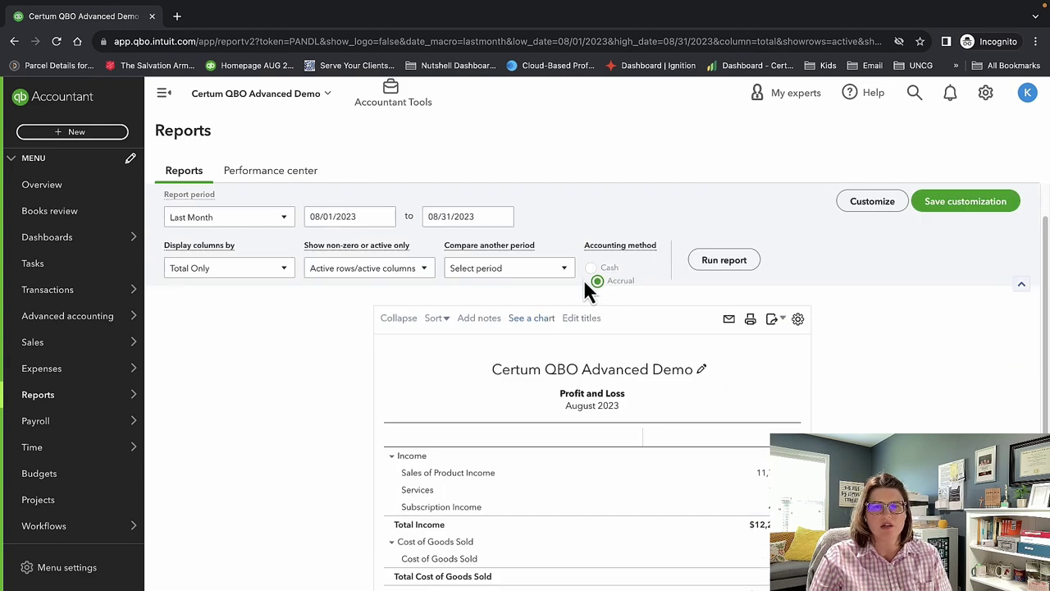
scroll(654, 349, down, 5)
scroll(515, 396, up, 6)
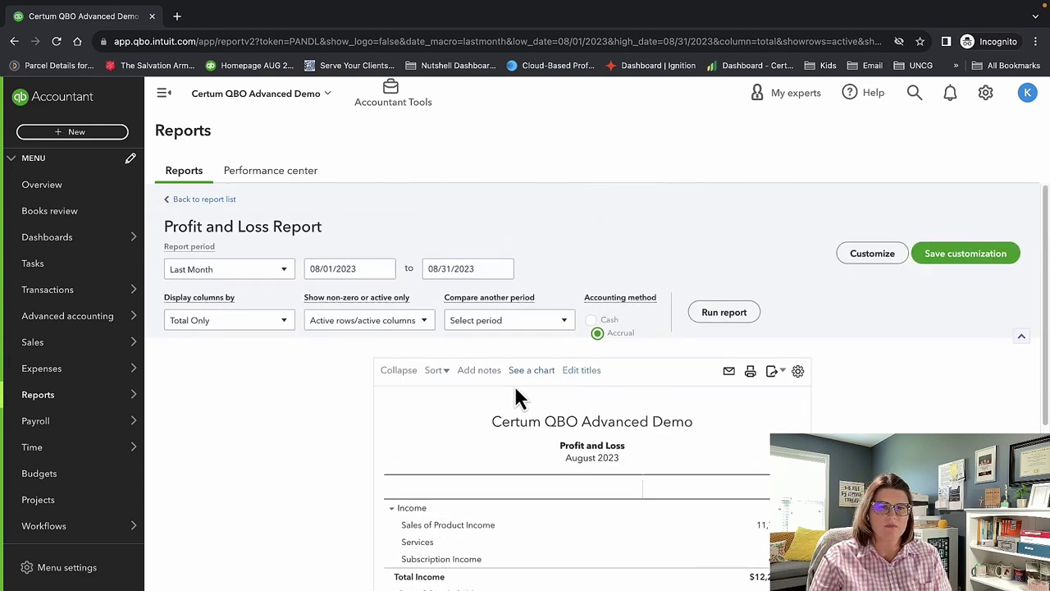
click(859, 257)
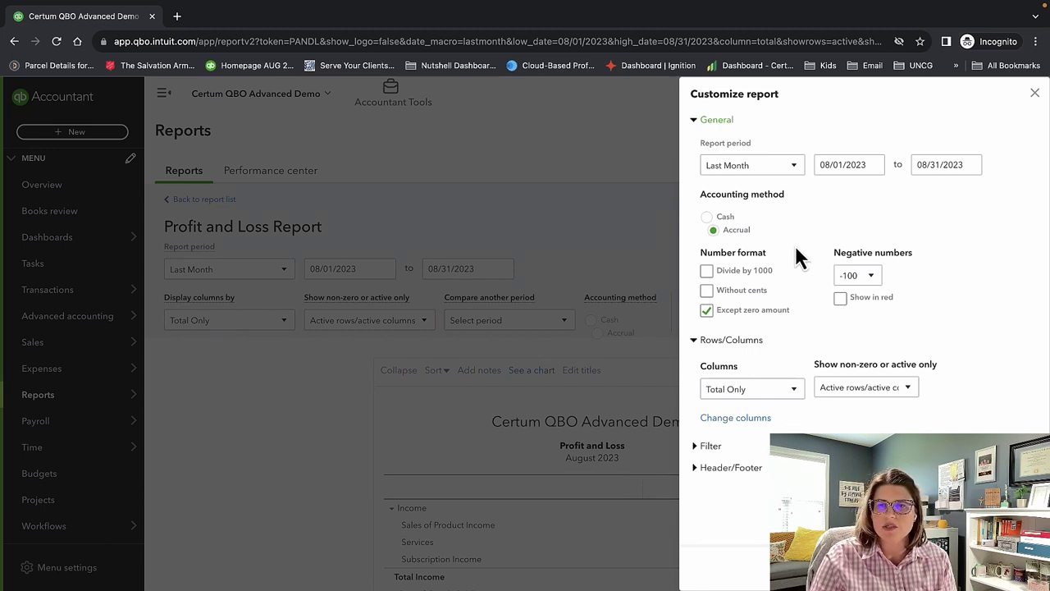
Set the report period to This Year-to-last-month (01/01/2023–08/31/2023).
click(738, 168)
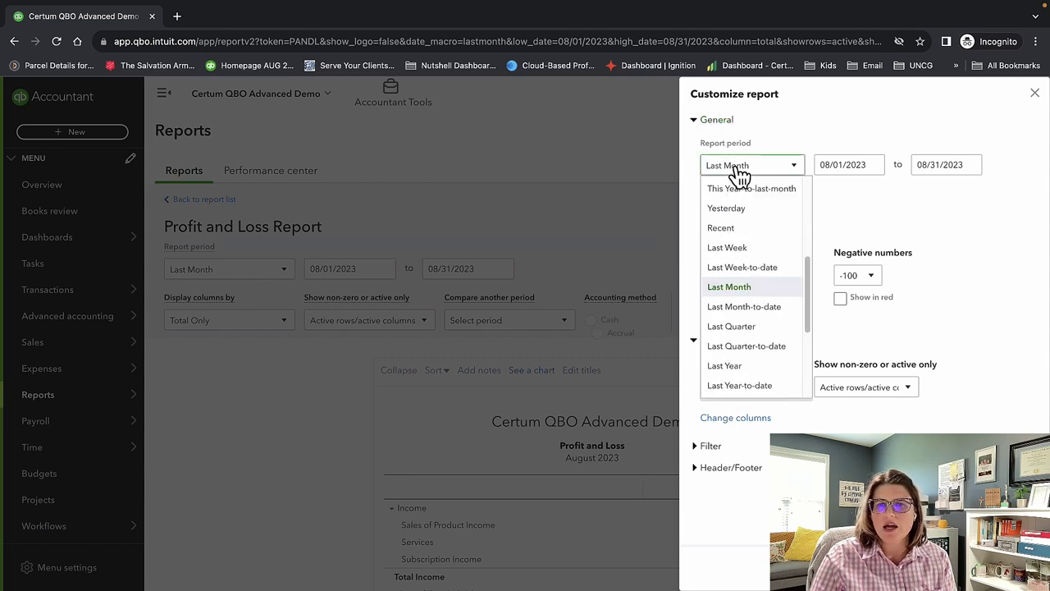
click(876, 209)
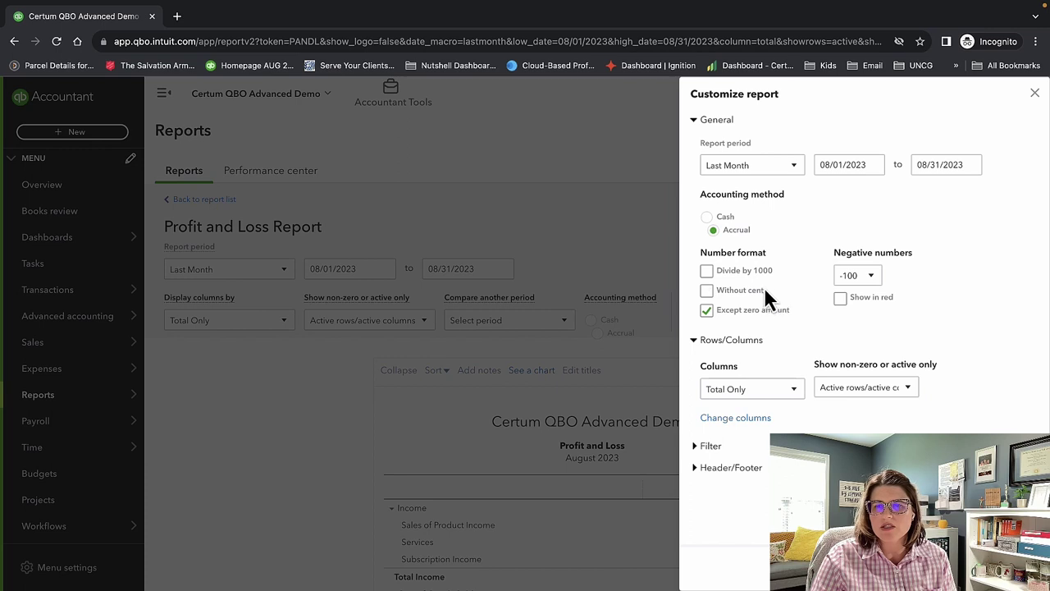
click(773, 166)
click(772, 187)
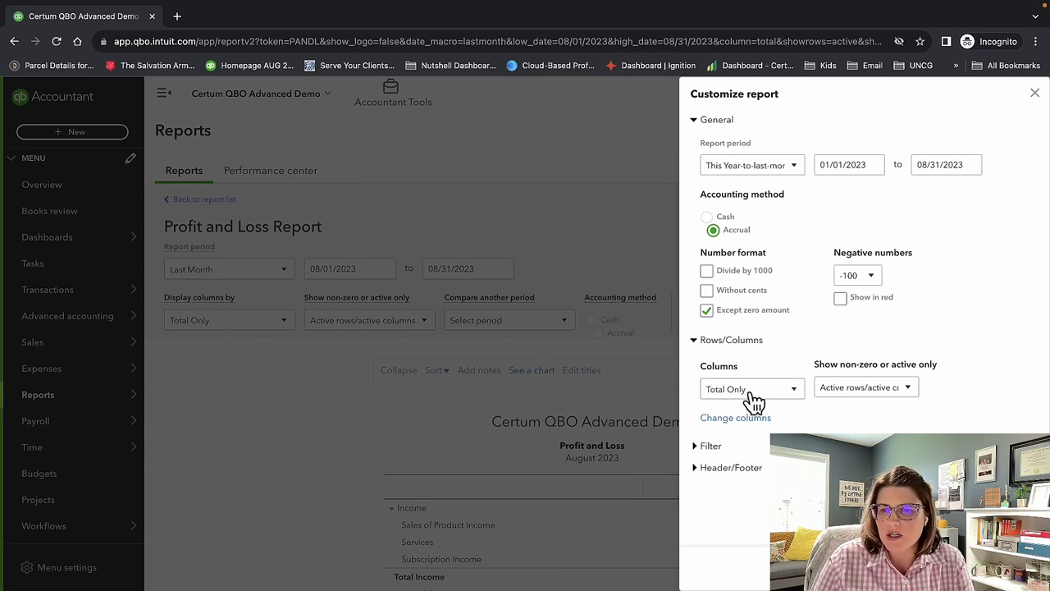
Add a Previous year (PY) column with % change.
click(742, 419)
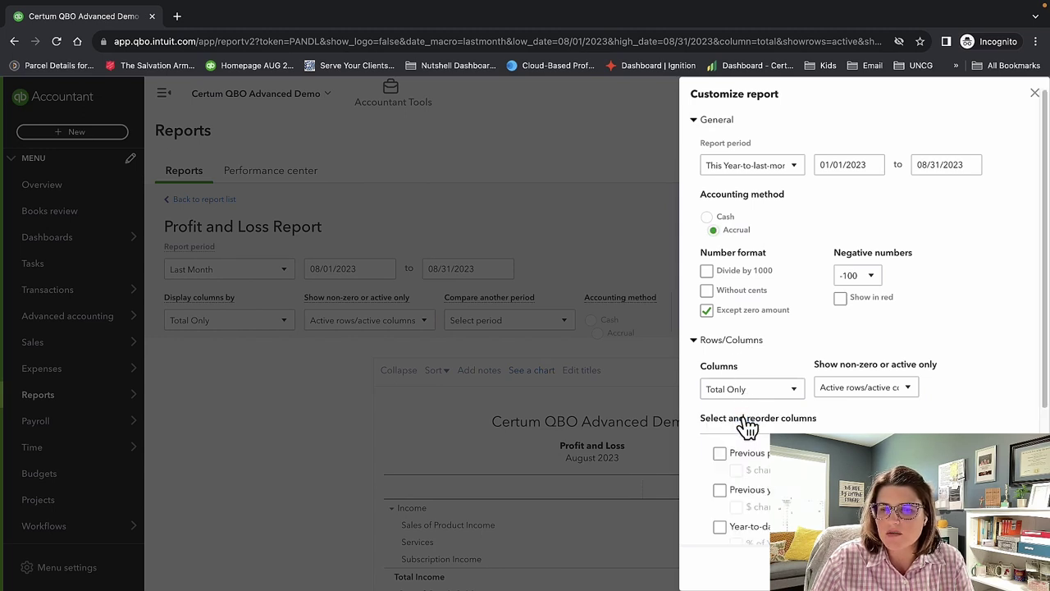
scroll(792, 369, down, 2)
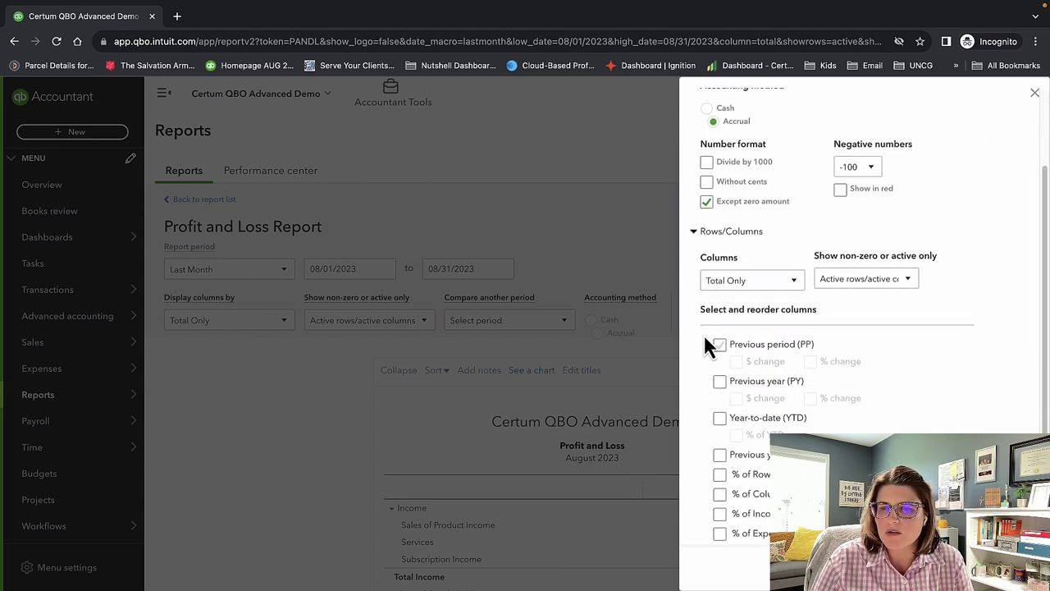
click(720, 379)
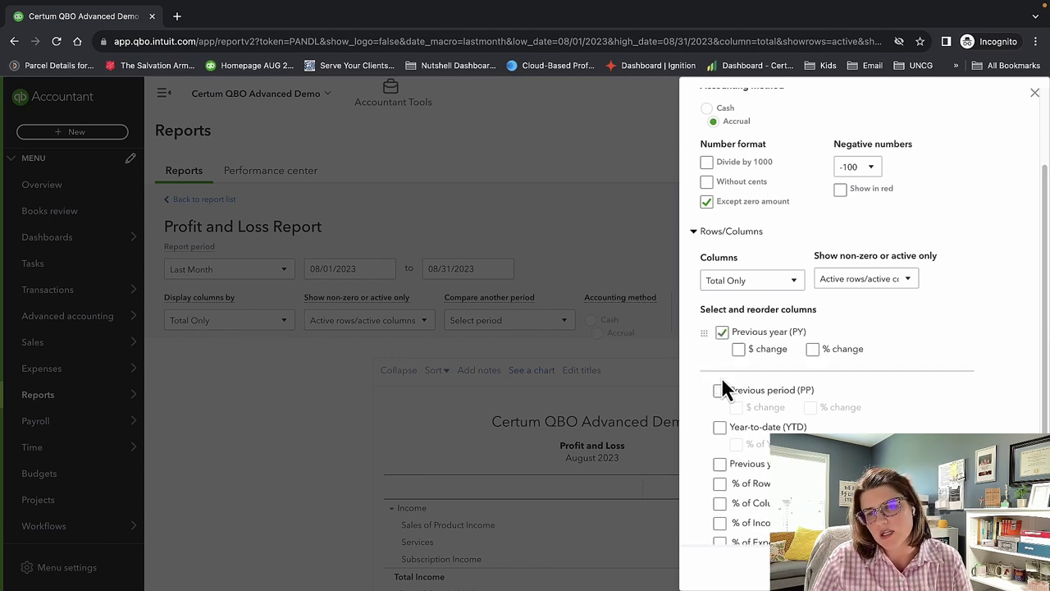
click(812, 349)
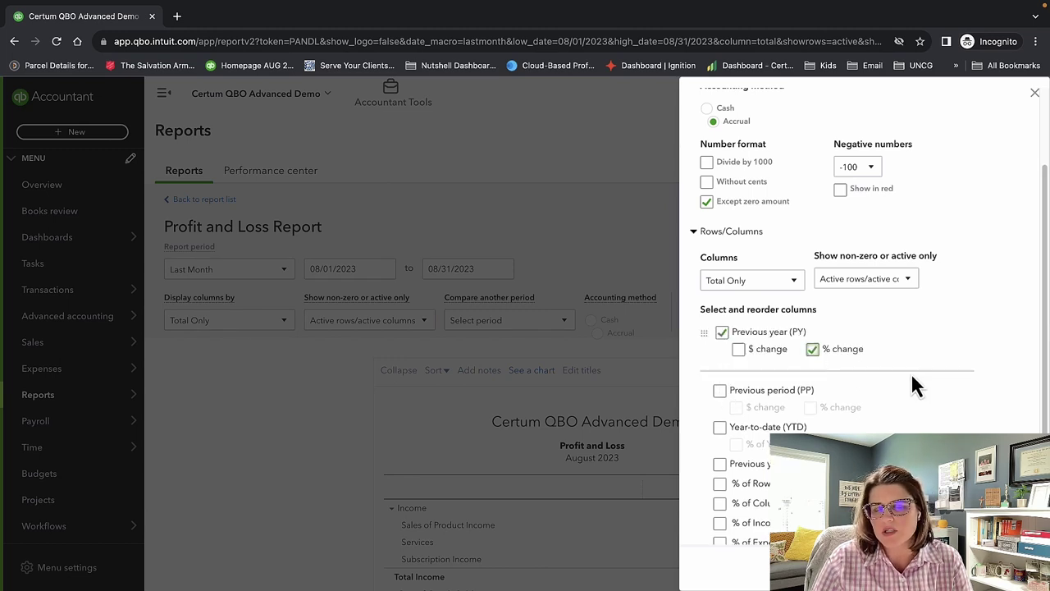
scroll(911, 371, down, 2)
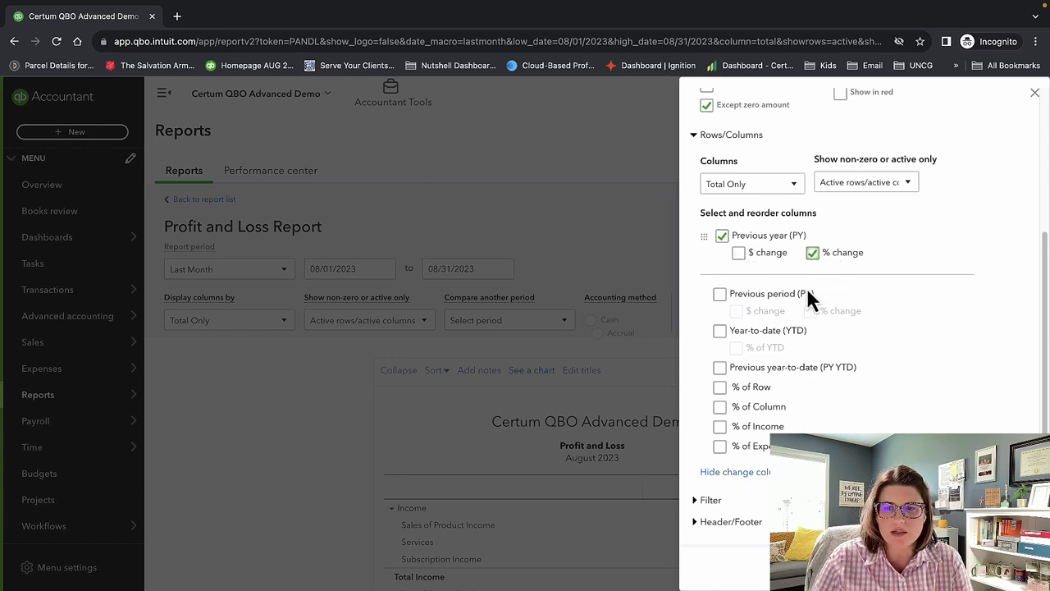
Look over the Filter options, then turn on Show logo under Header/Footer.
click(712, 500)
scroll(790, 300, down, 3)
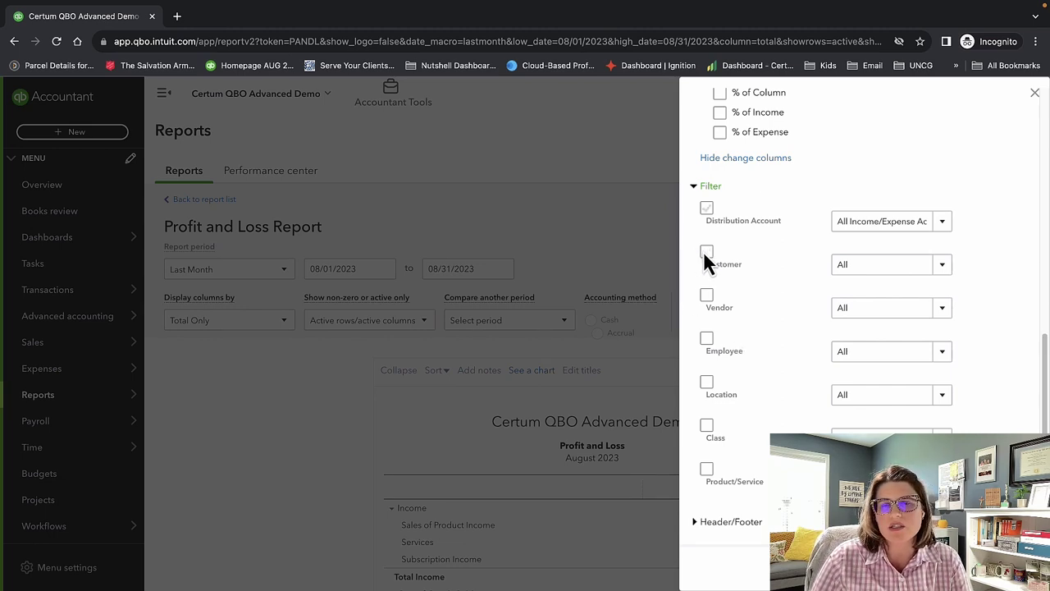
click(695, 191)
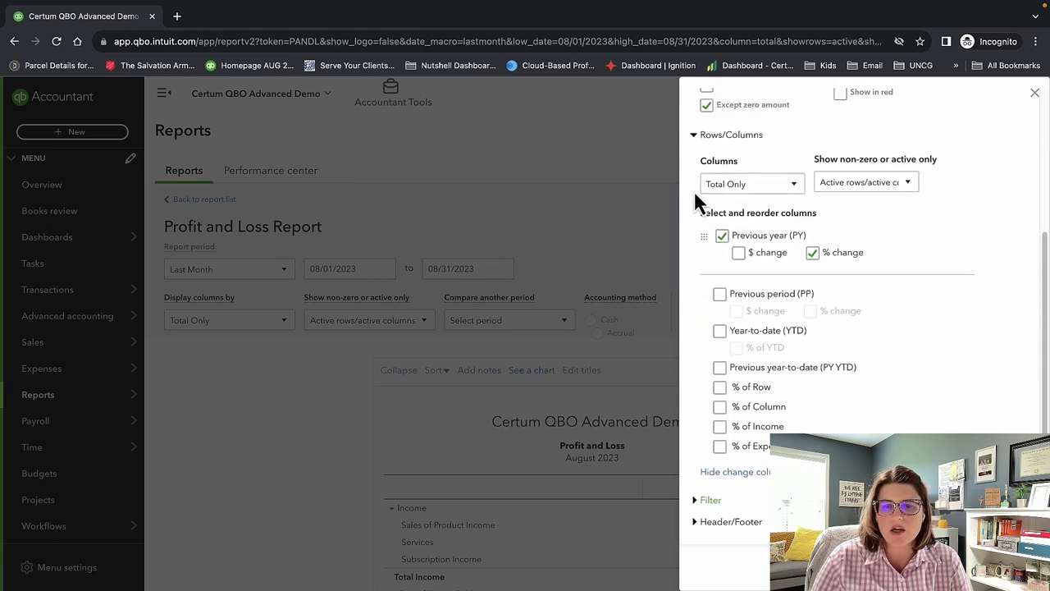
click(712, 526)
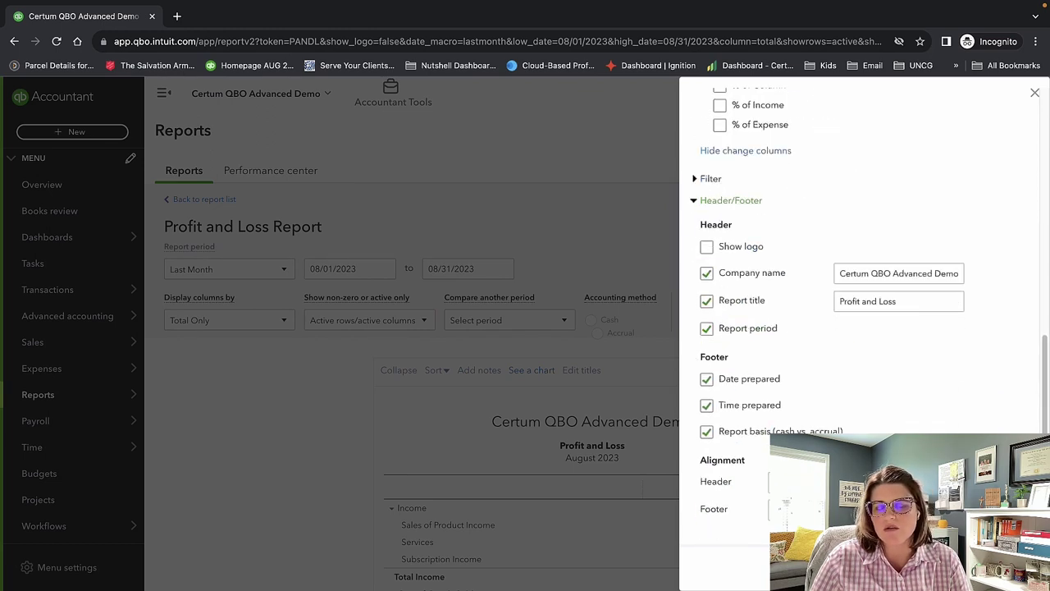
click(708, 247)
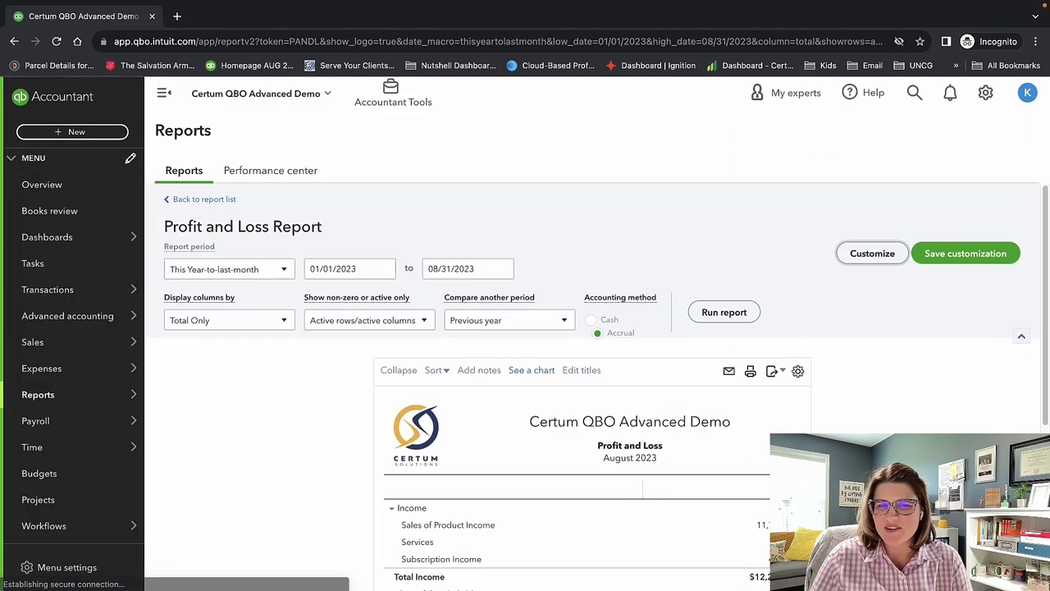
Write two note lines under the report: 'This is one really cool report' and 'Report for internal use only.'.
scroll(832, 347, down, 2)
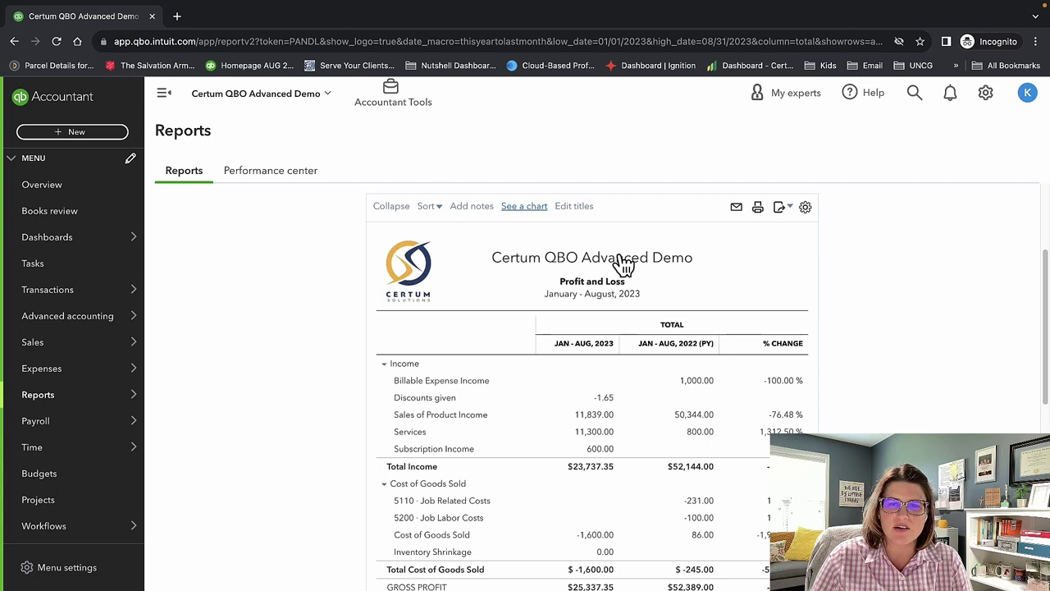
scroll(484, 210, down, 8)
click(606, 429)
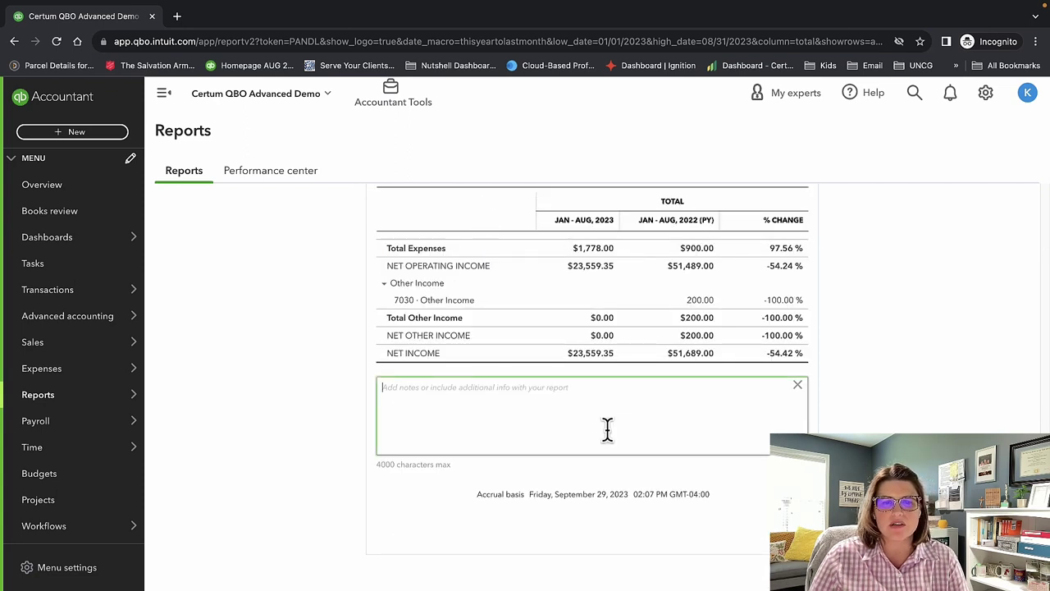
text(This is one)
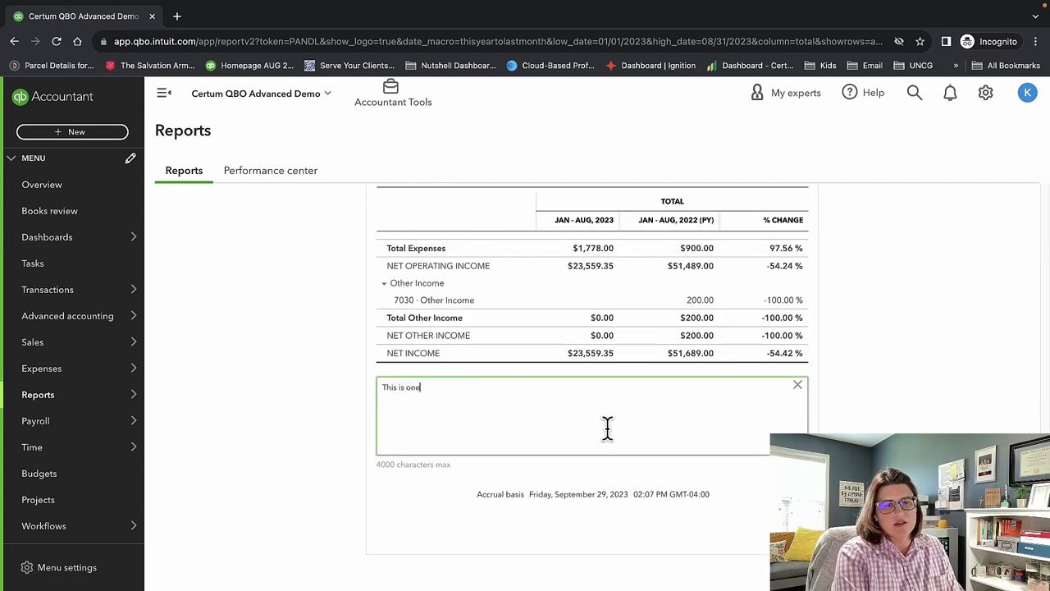
text( really cool )
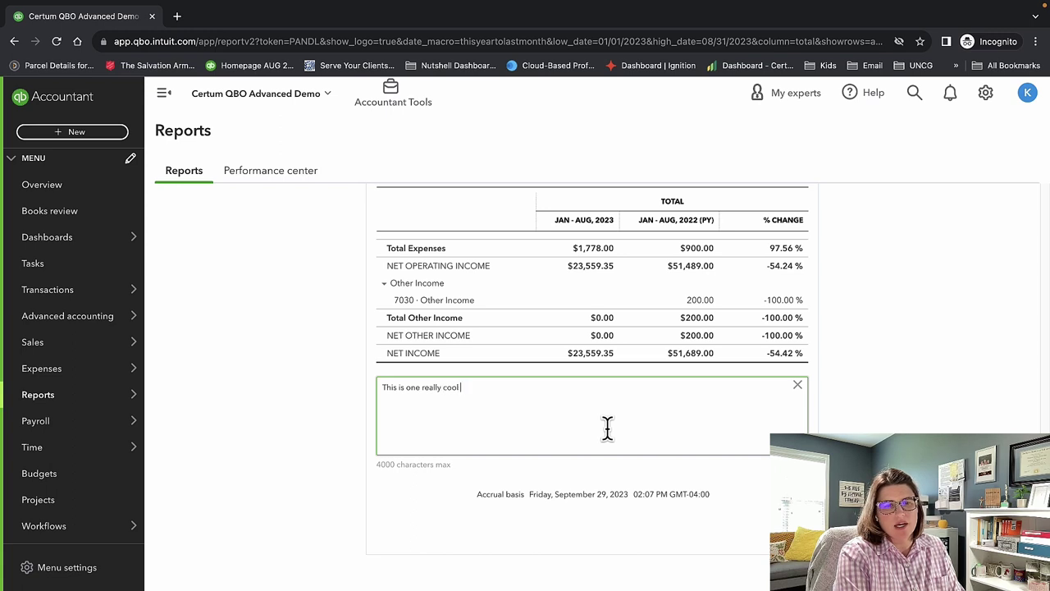
text(report)
key(Return)
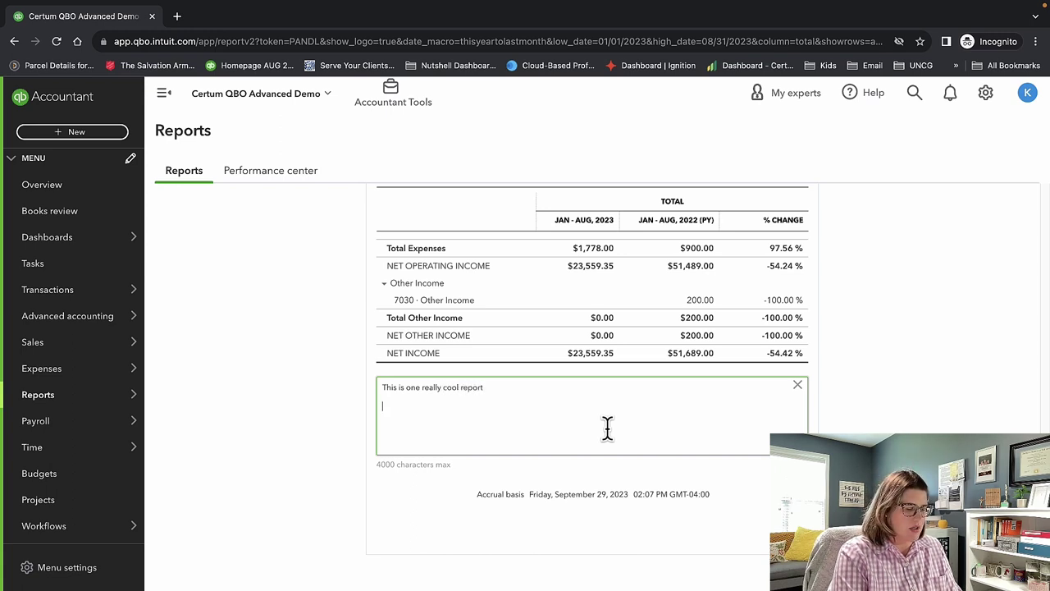
text(Report for )
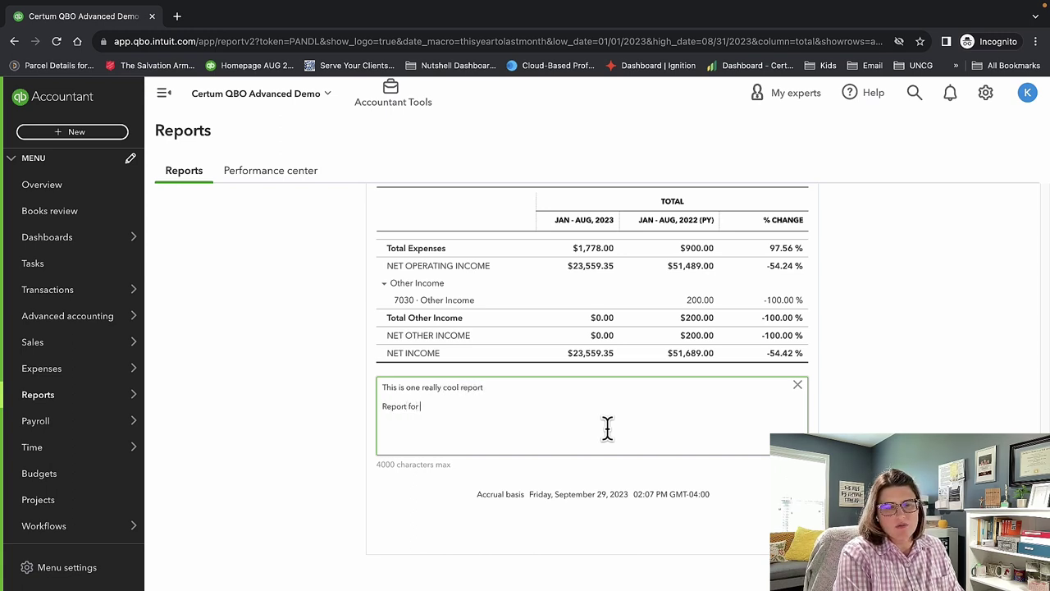
text(internal use on)
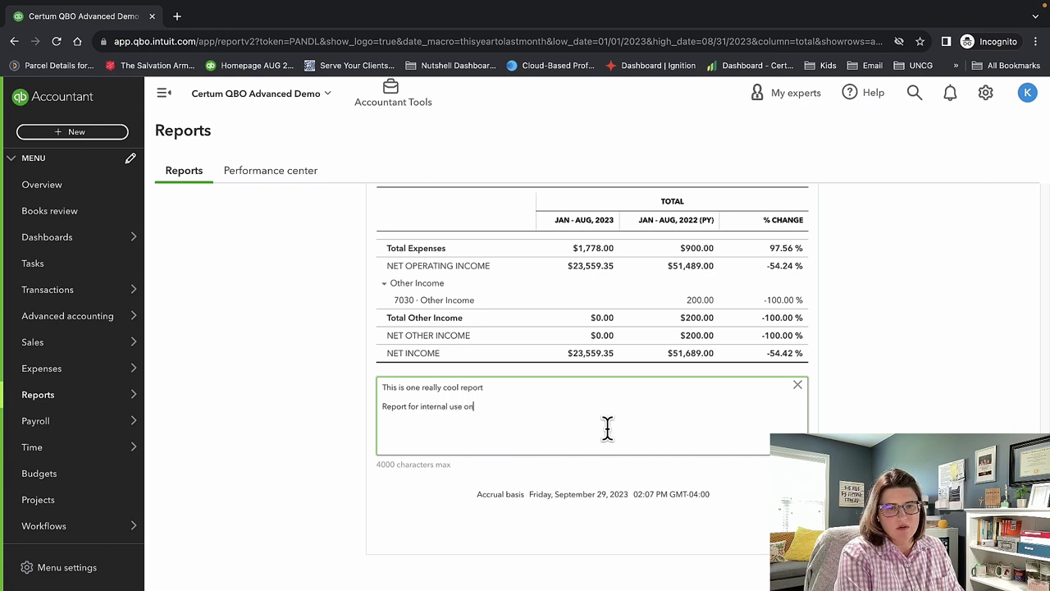
text(ly.)
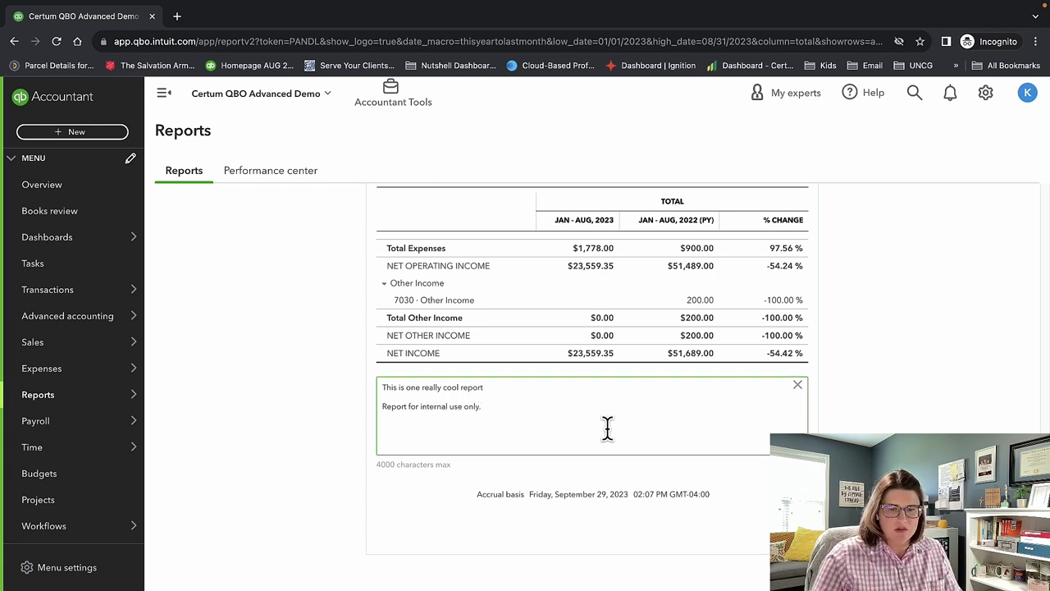
scroll(608, 419, down, 2)
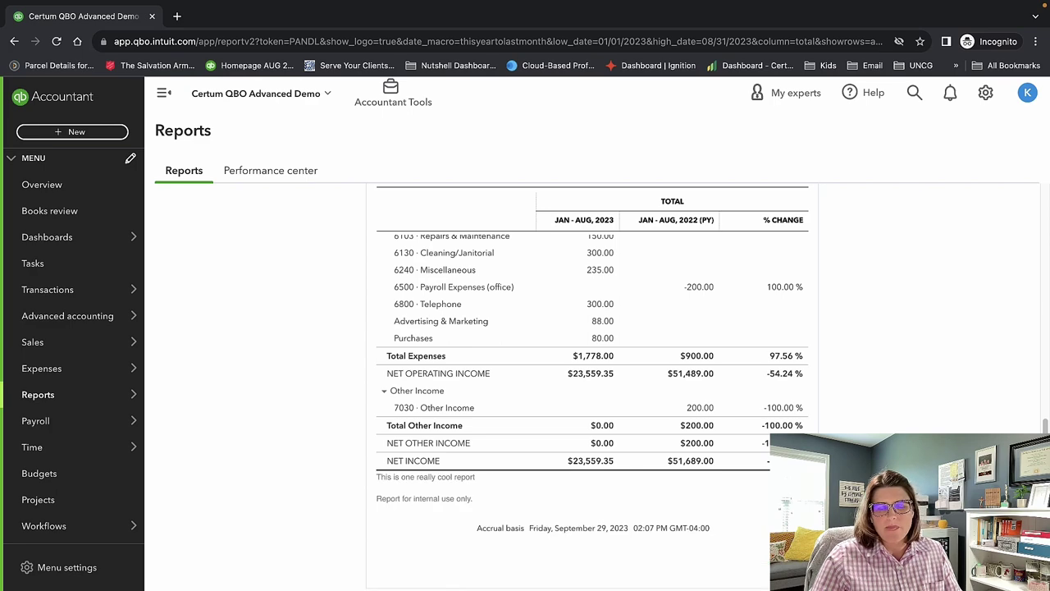
scroll(591, 369, up, 10)
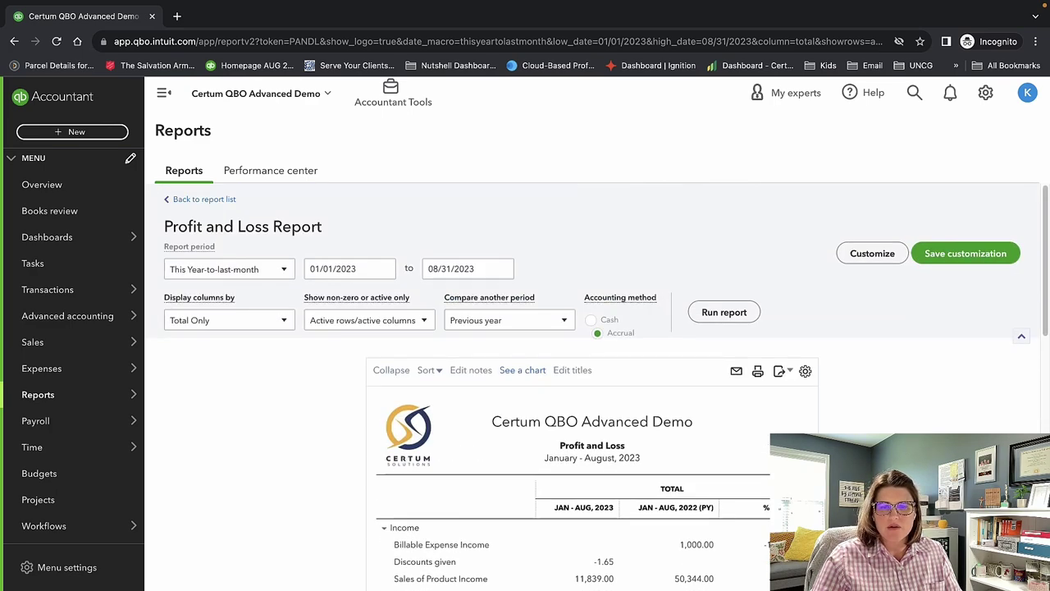
scroll(640, 446, down, 10)
scroll(638, 438, up, 10)
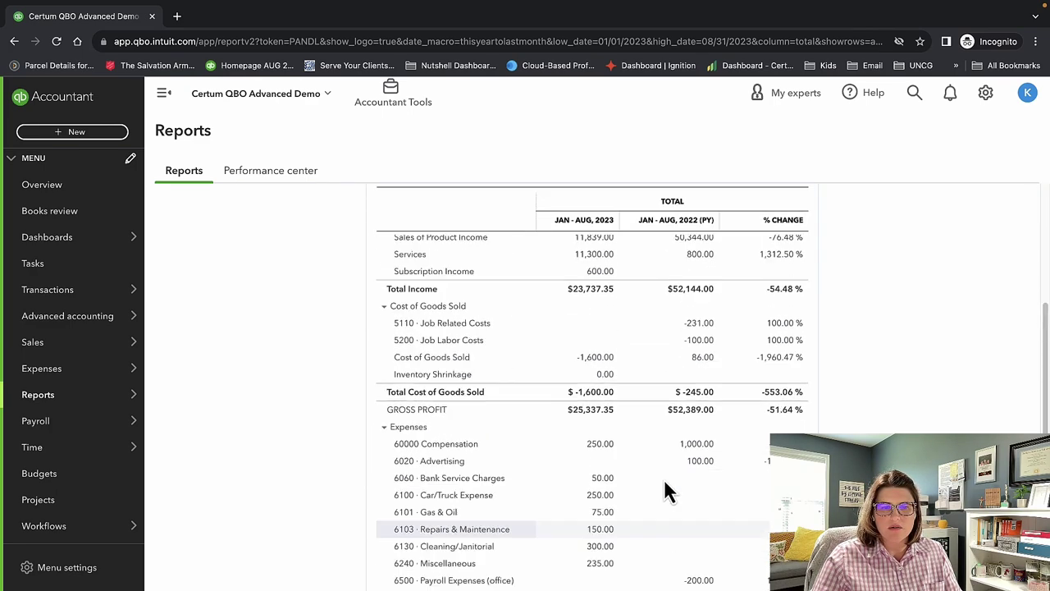
scroll(734, 522, down, 2)
scroll(743, 513, down, 8)
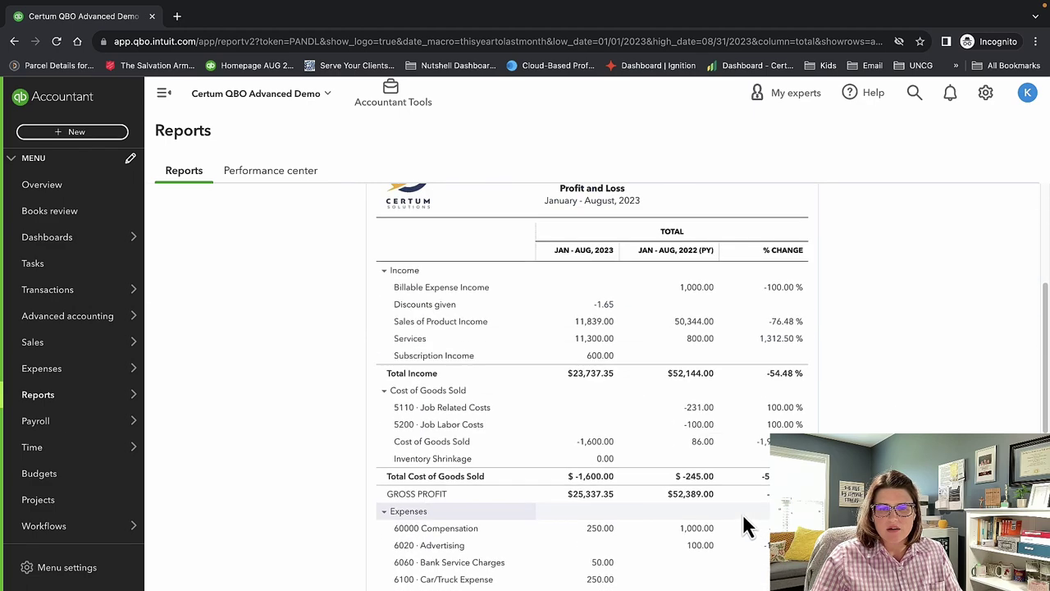
scroll(717, 497, down, 2)
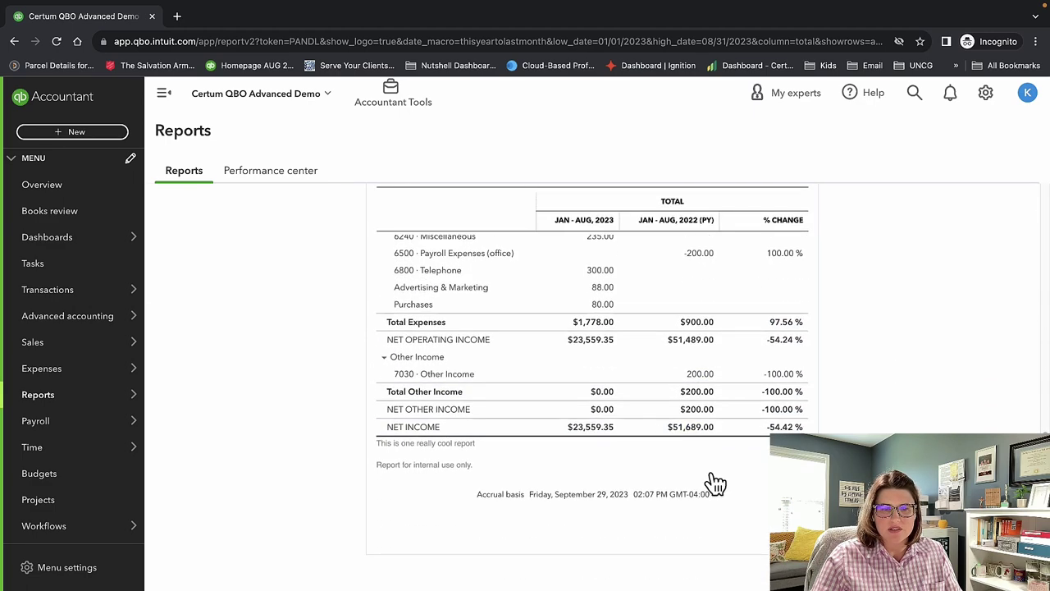
scroll(712, 483, up, 10)
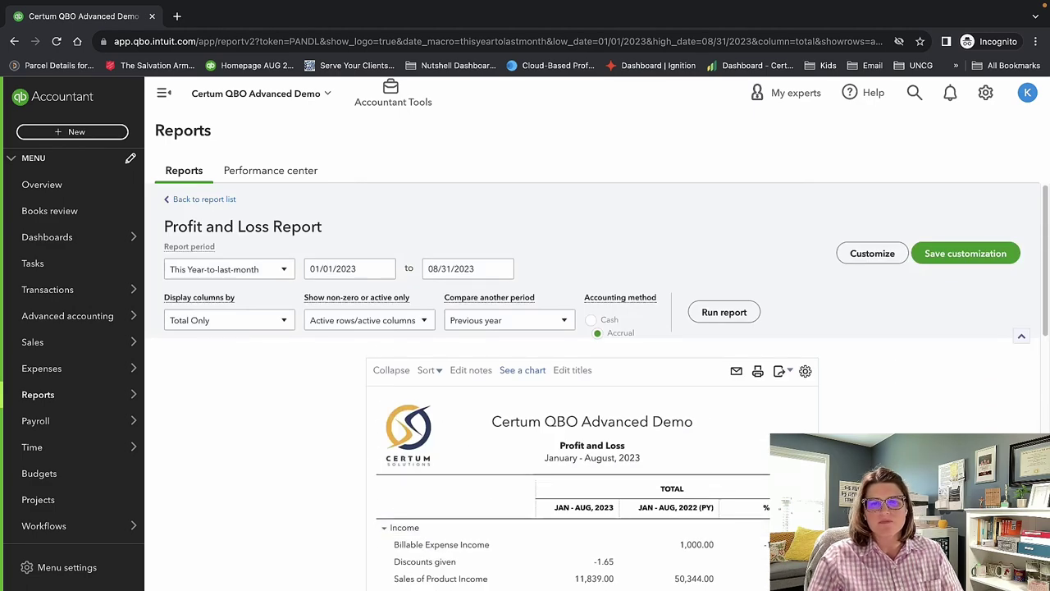
click(576, 371)
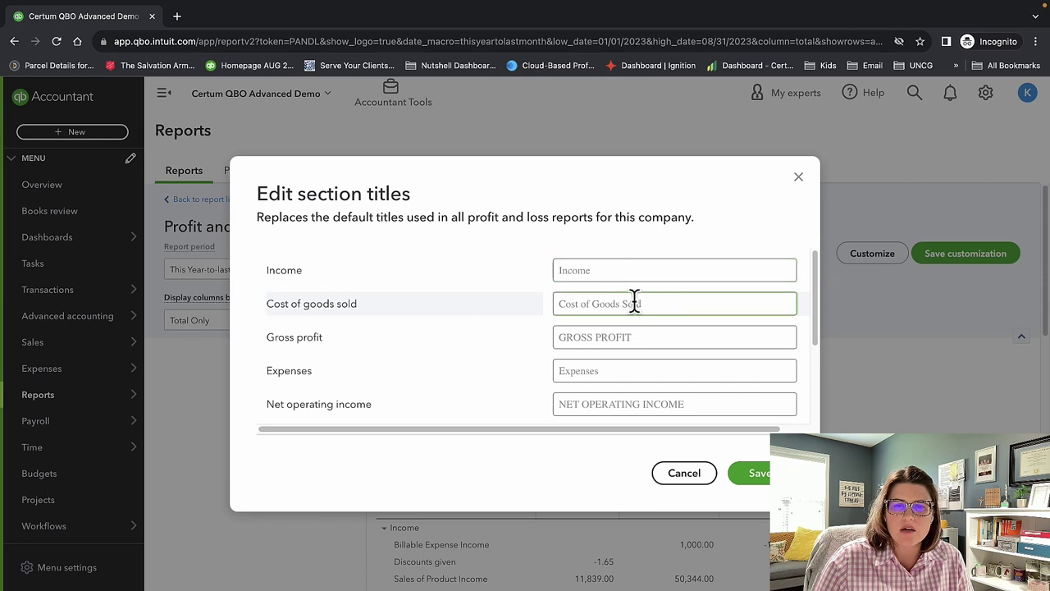
scroll(644, 305, down, 2)
scroll(648, 311, up, 2)
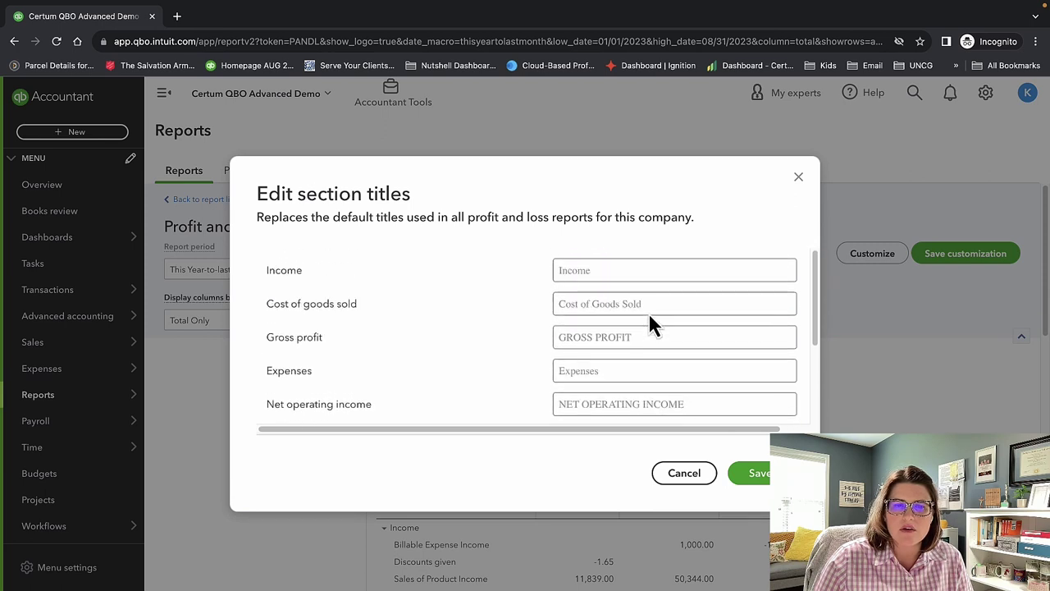
click(633, 270)
drag(632, 270, 564, 273)
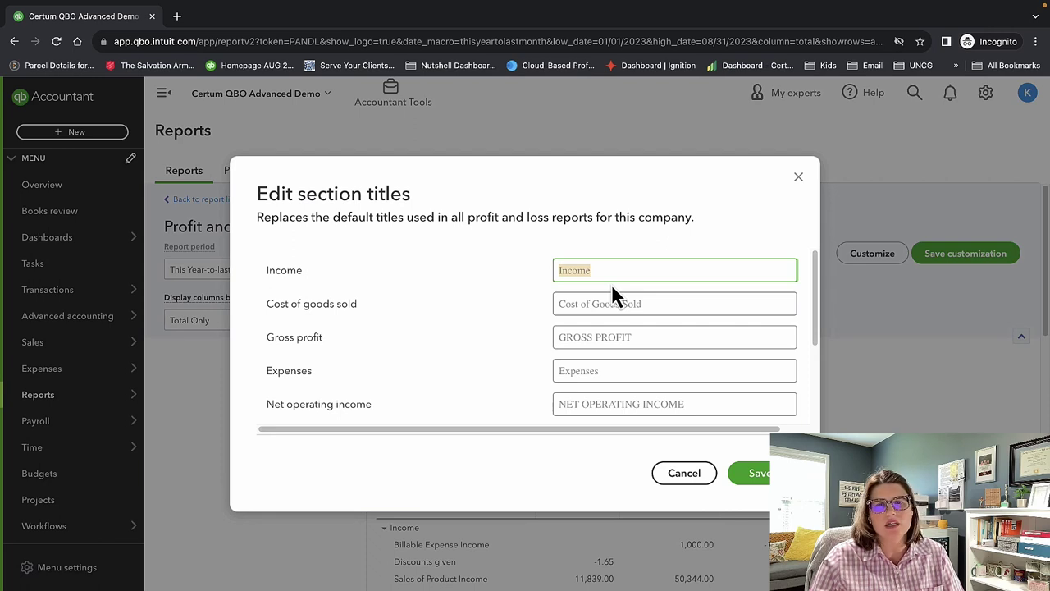
scroll(708, 358, down, 3)
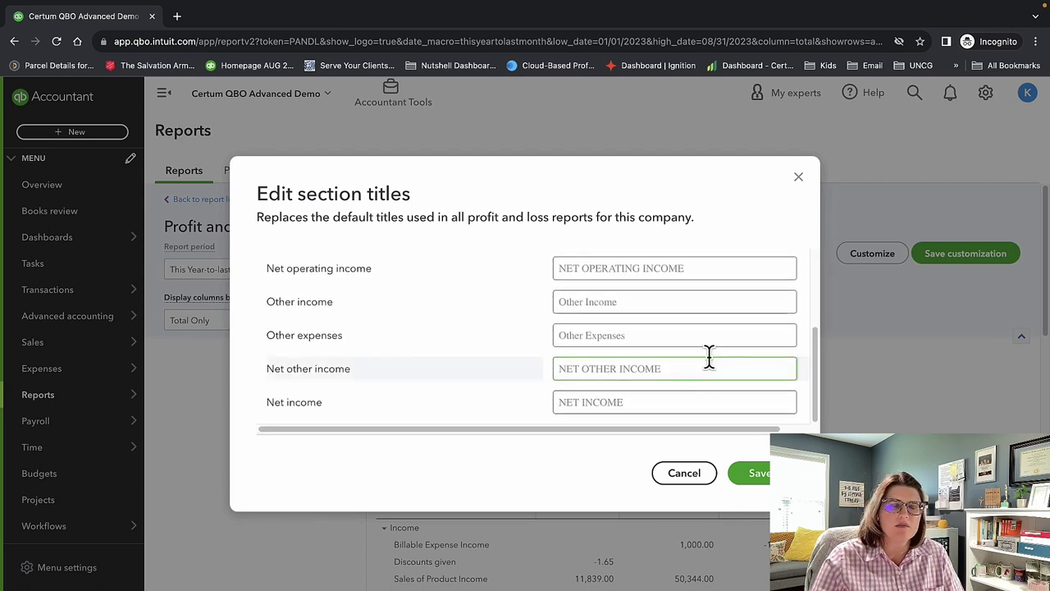
triple_click(703, 361)
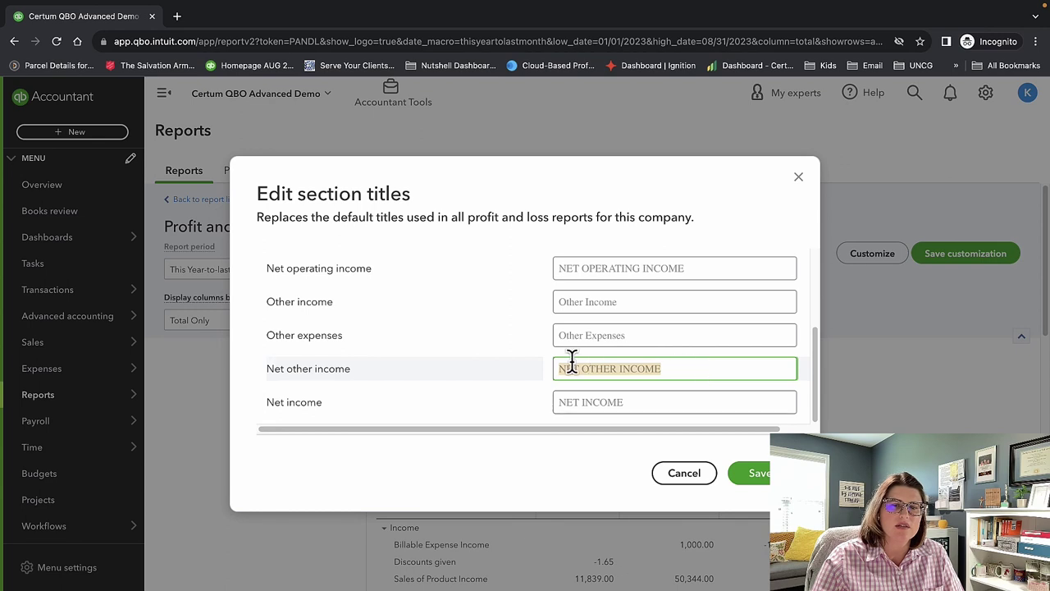
click(708, 401)
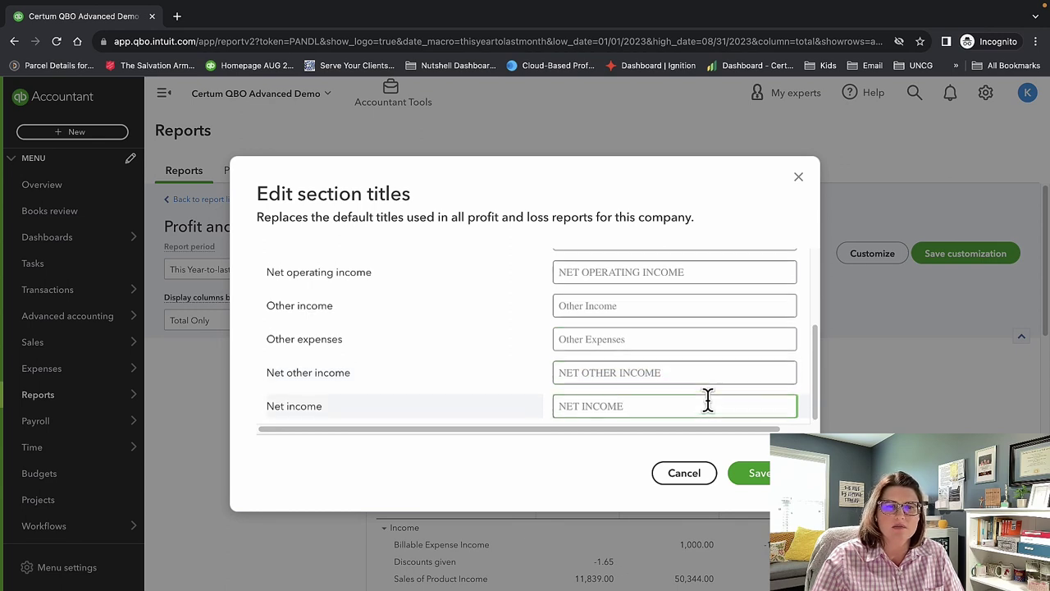
scroll(708, 401, up, 3)
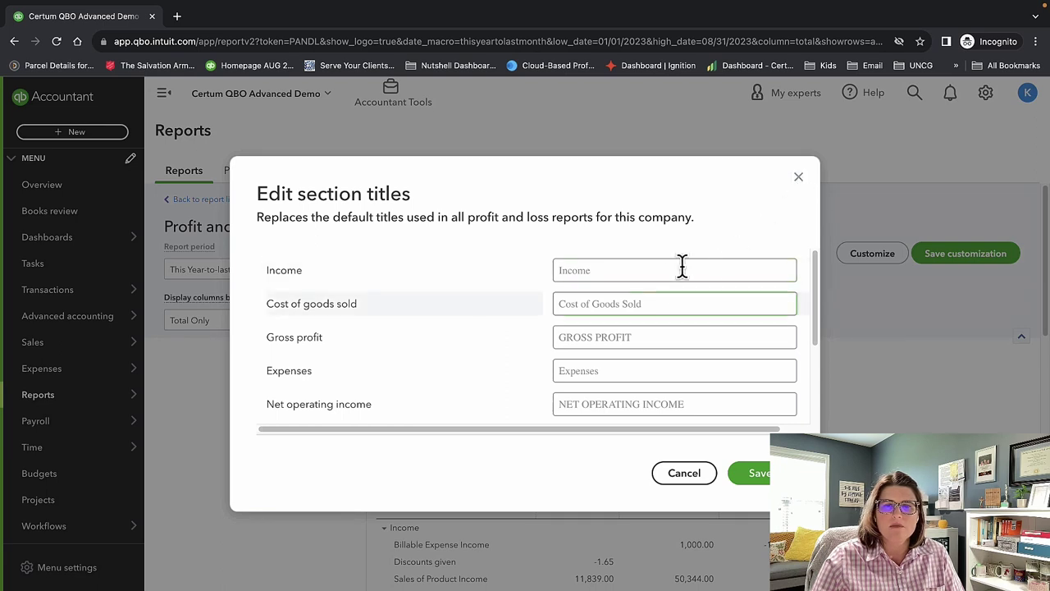
double_click(617, 304)
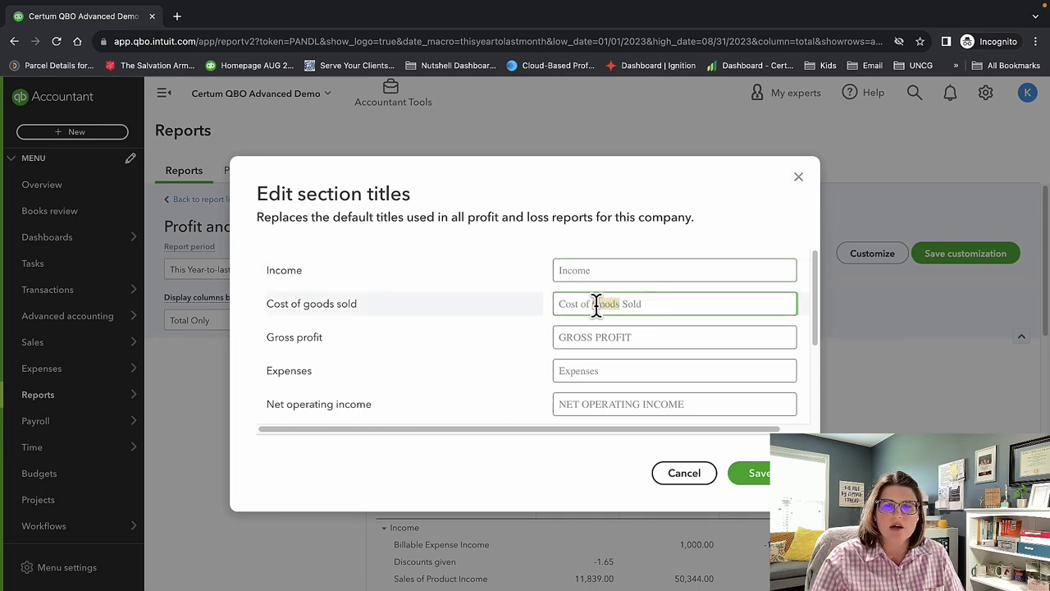
text(Services)
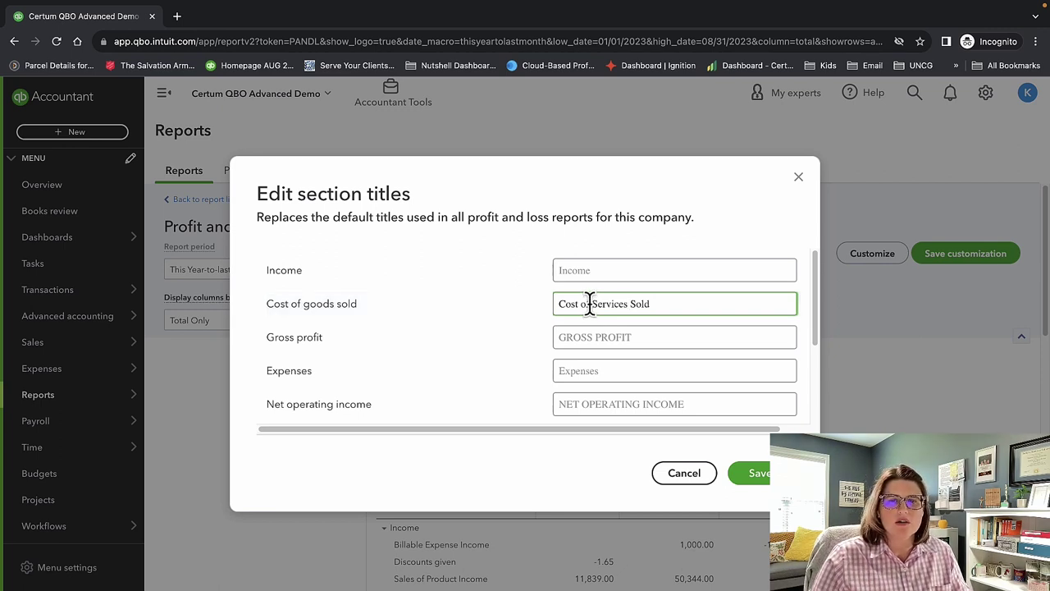
drag(627, 305, 591, 306)
text(Goods)
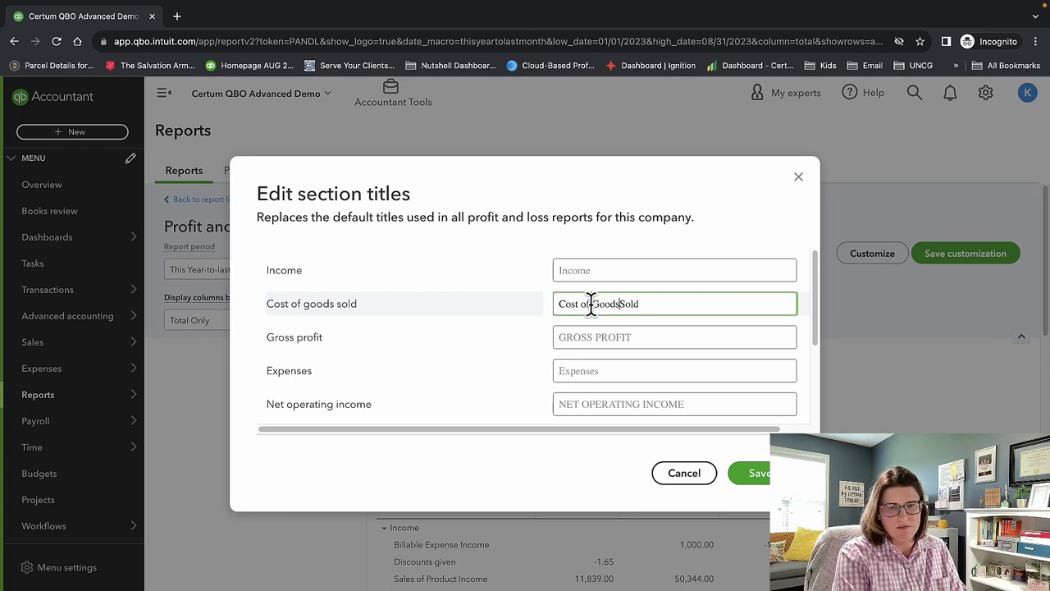
click(753, 474)
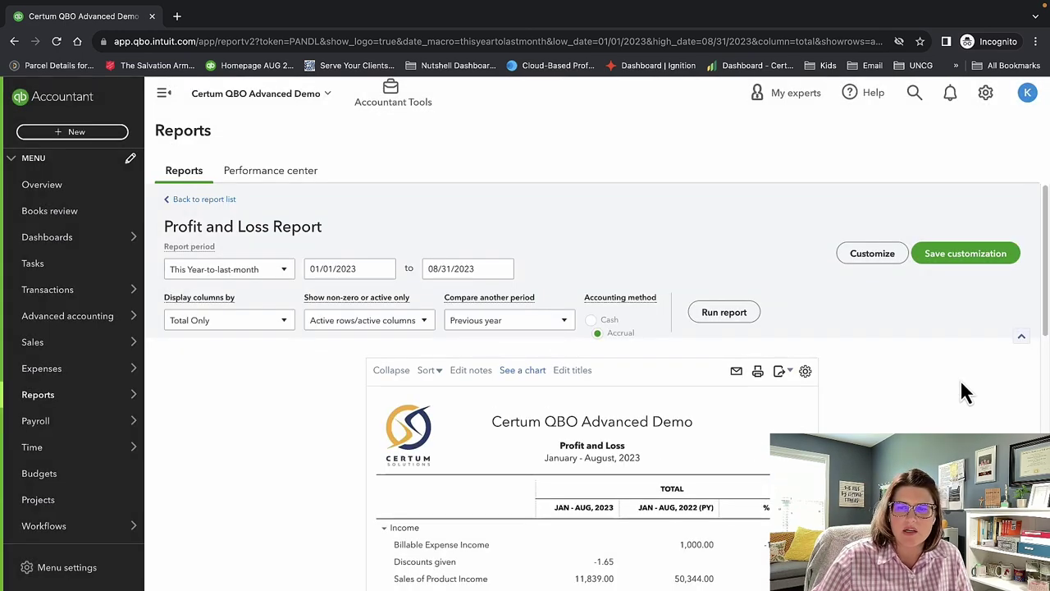
Name the custom report '<user's first name>'s version' in a new '<first name>'s Reports' group.
scroll(952, 393, down, 2)
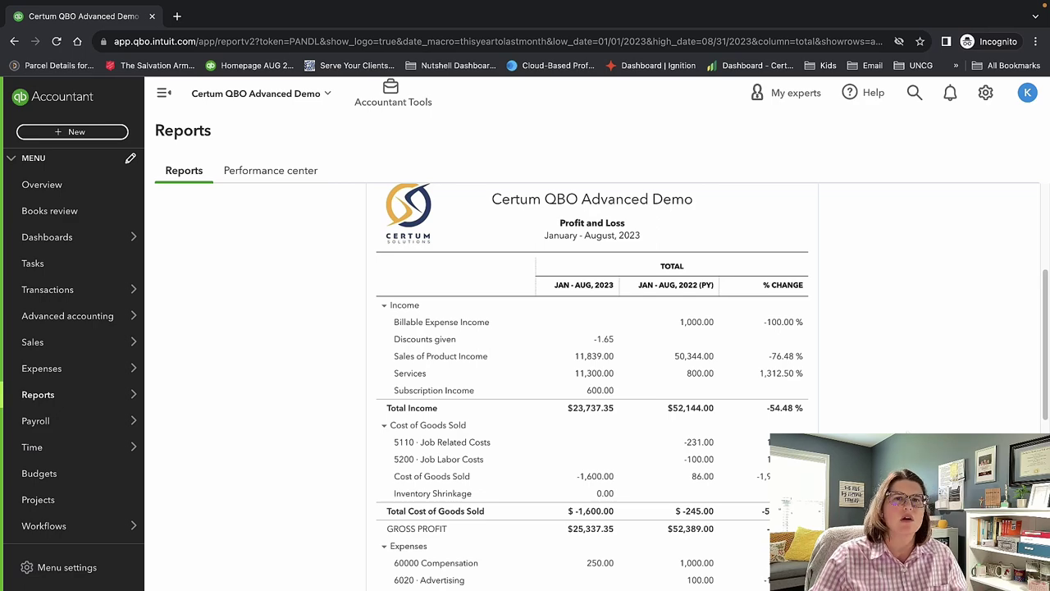
scroll(591, 386, up, 3)
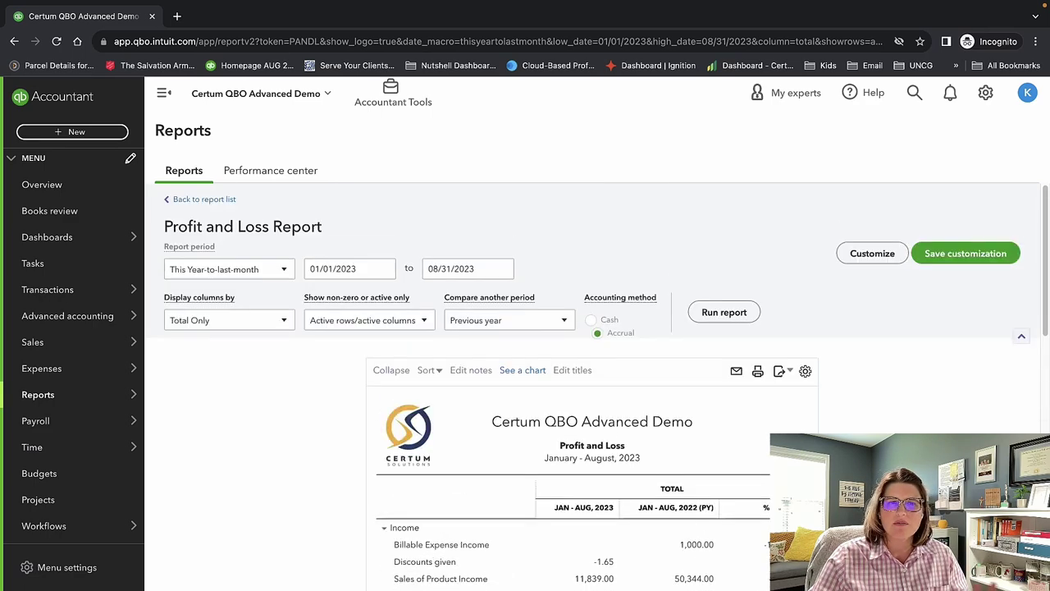
click(973, 252)
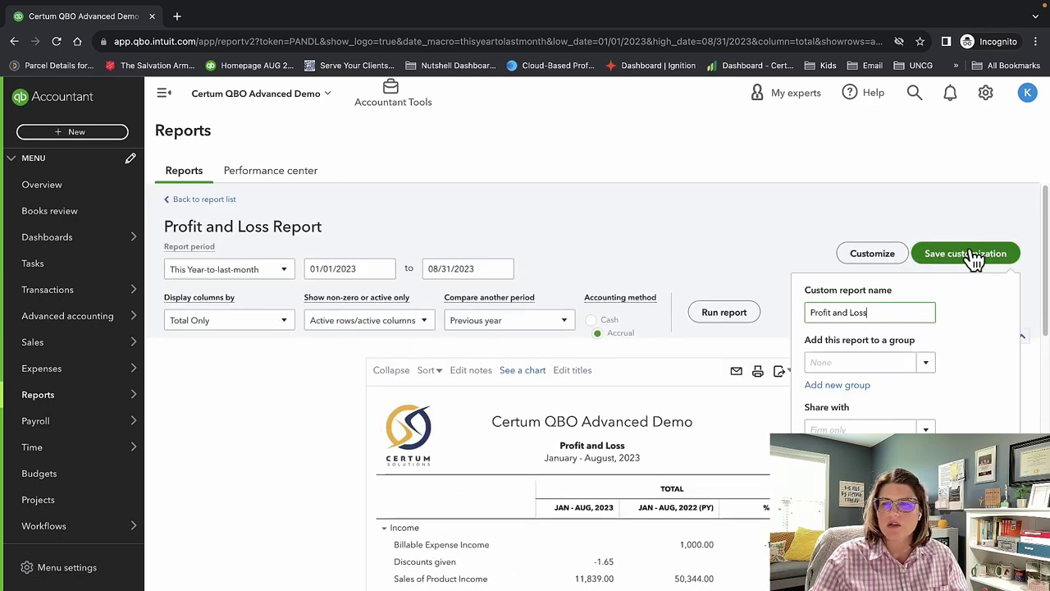
text(K)
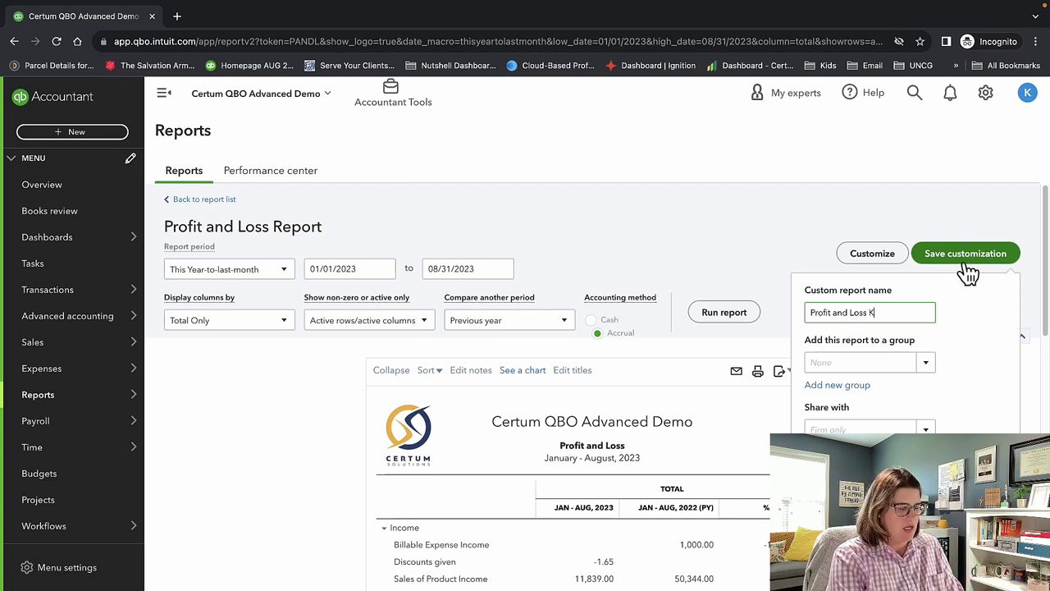
text(atie's version)
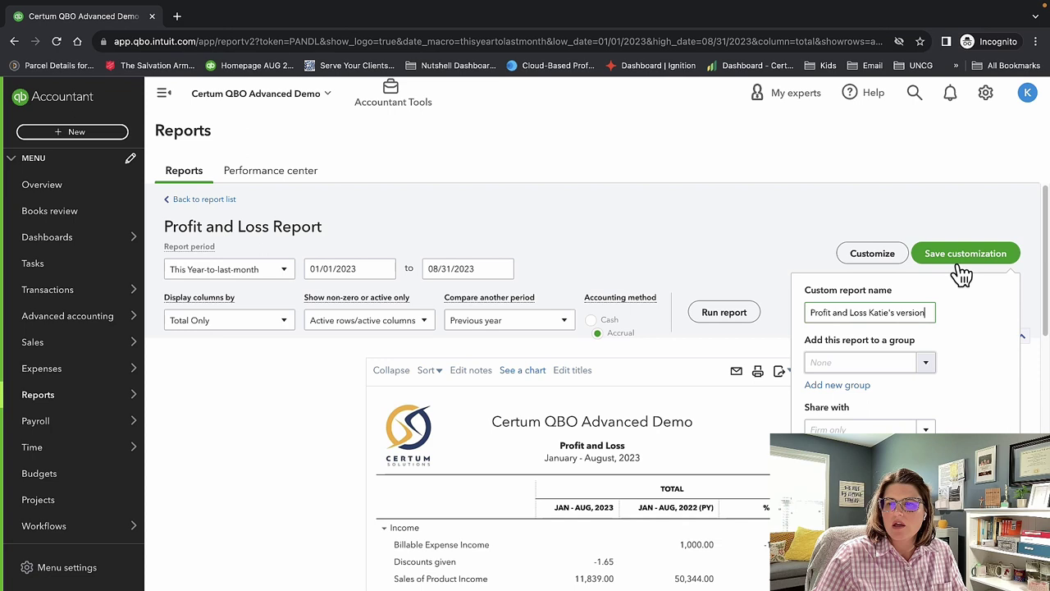
click(926, 363)
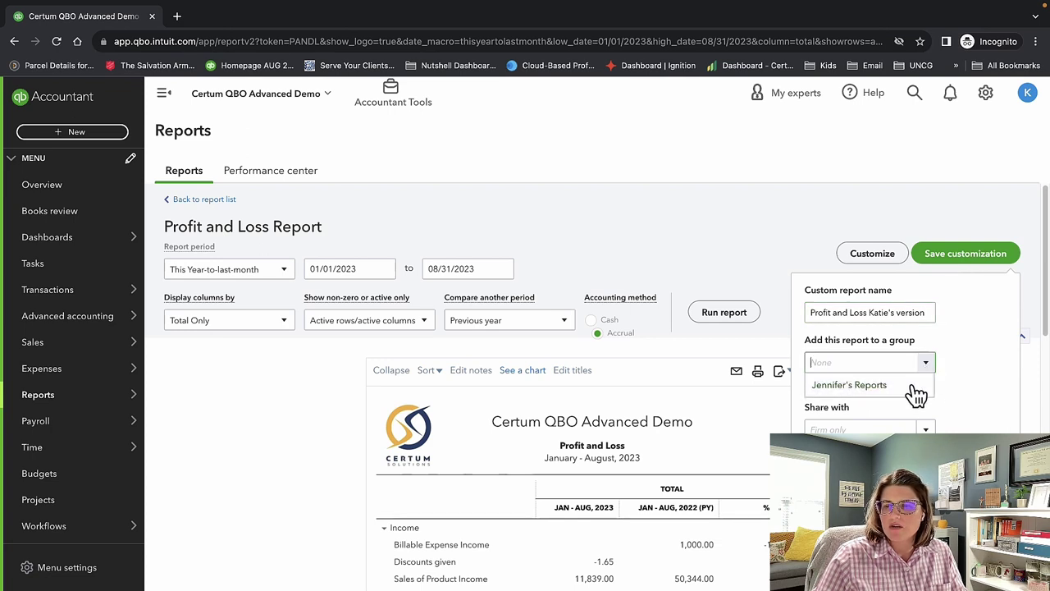
click(912, 401)
click(915, 410)
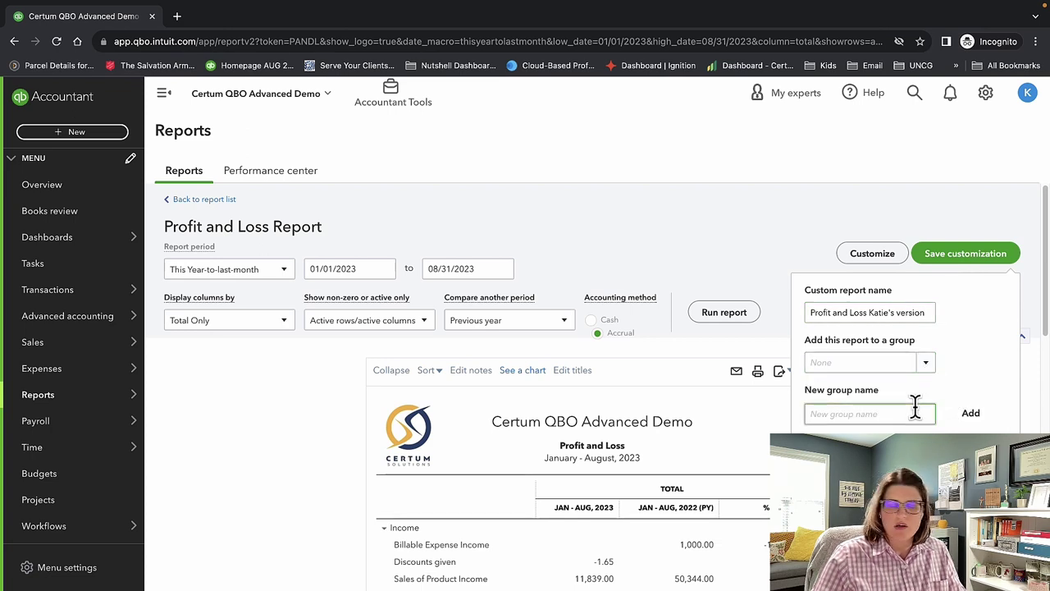
text(Katie's Reports)
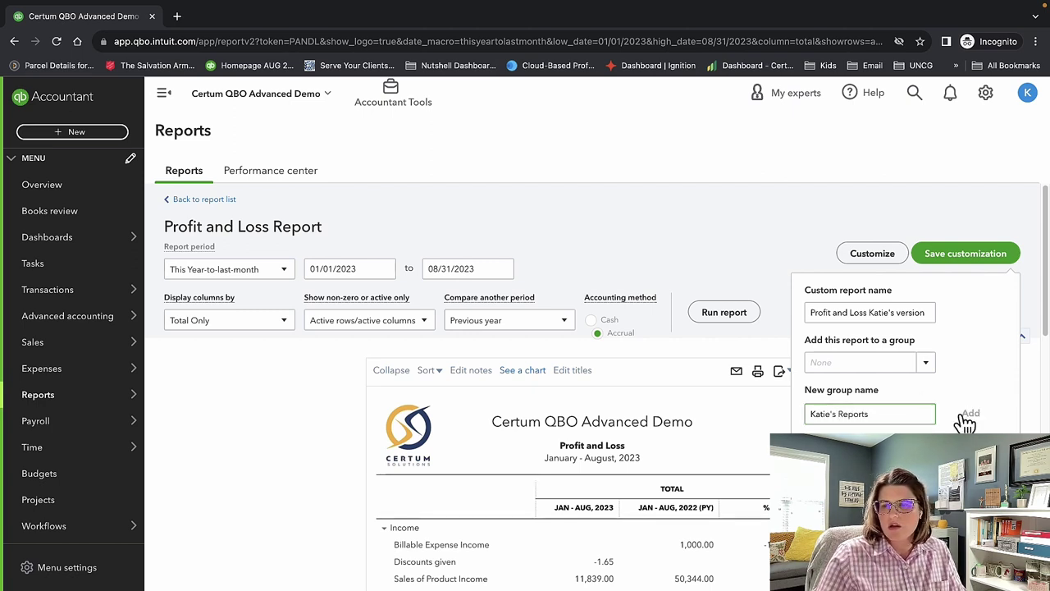
click(968, 416)
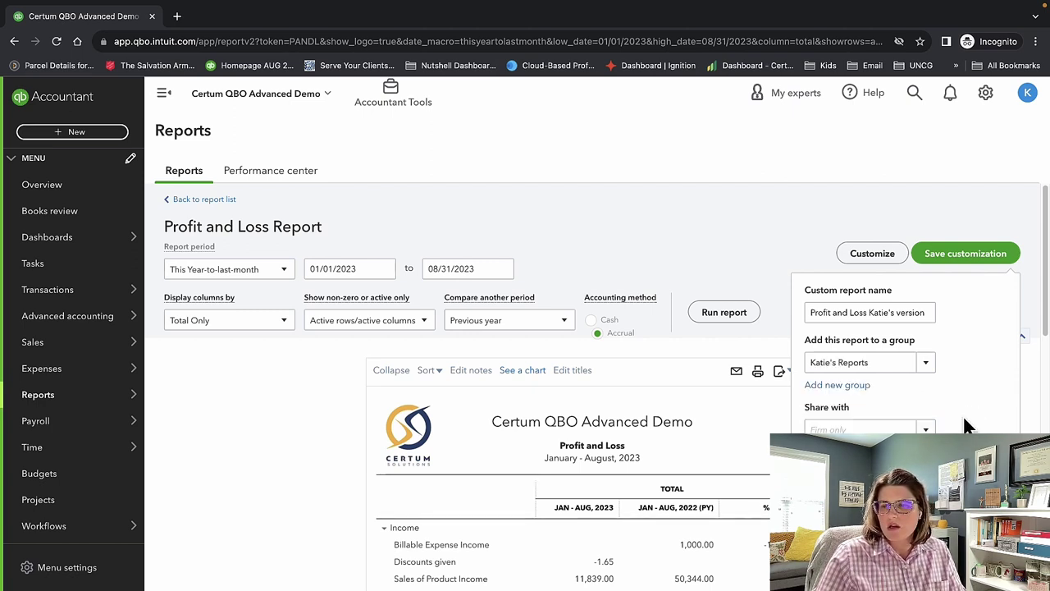
Check the Share with setting and save the report customization.
click(861, 429)
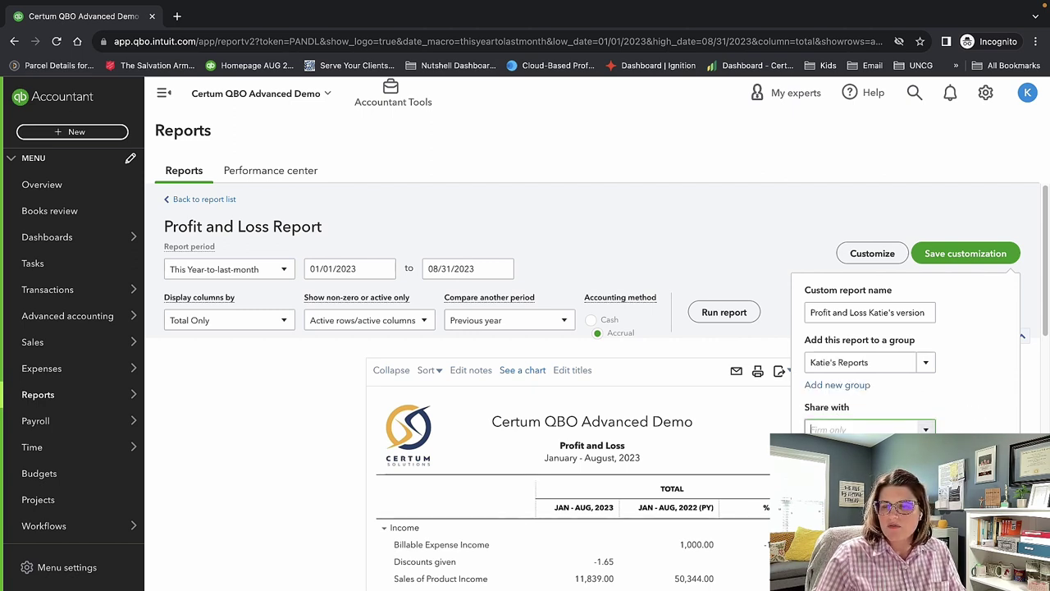
click(987, 406)
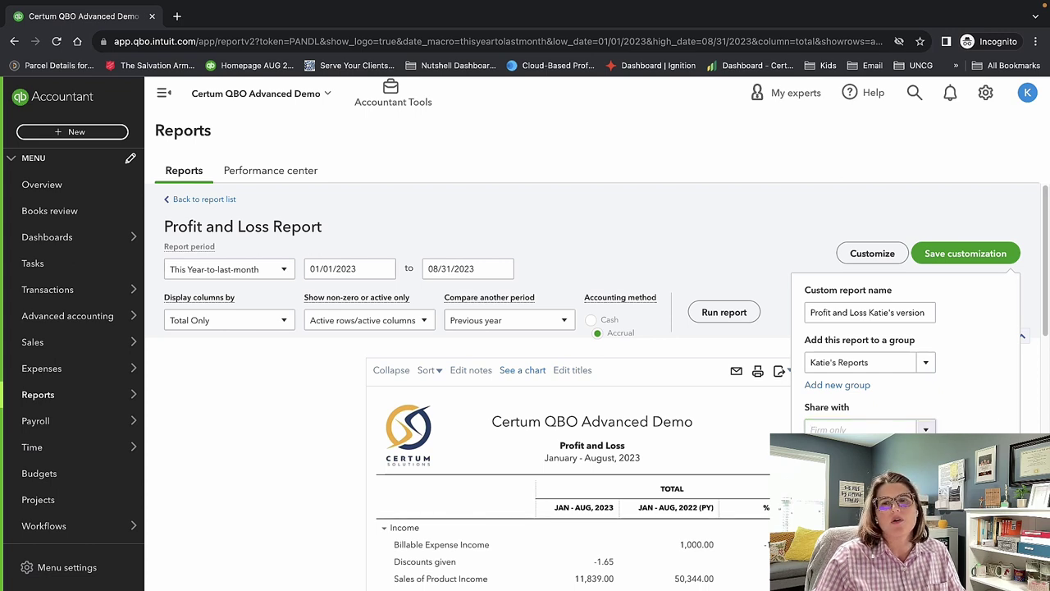
click(900, 425)
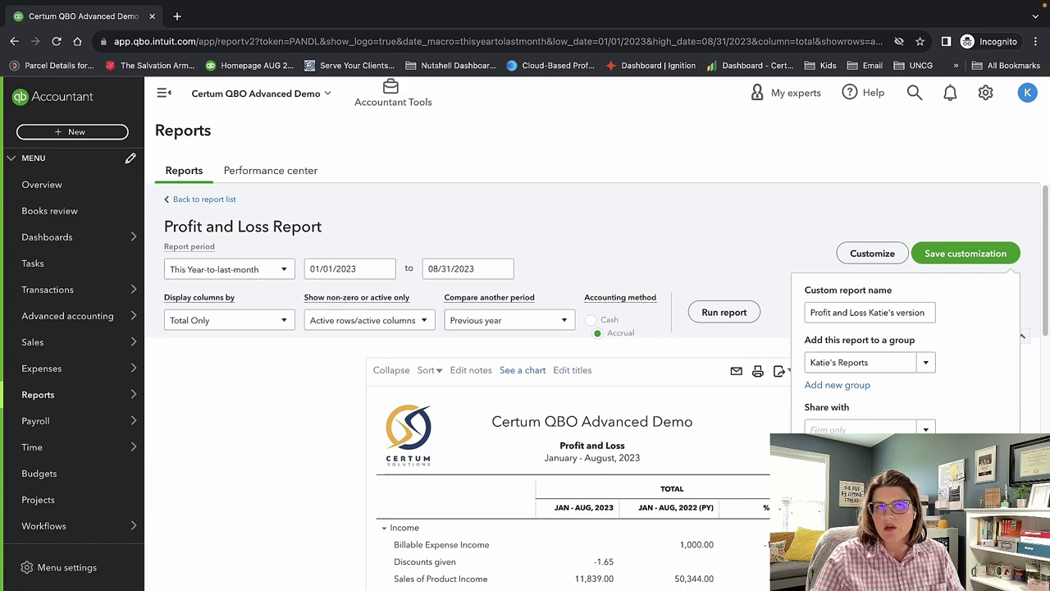
click(988, 468)
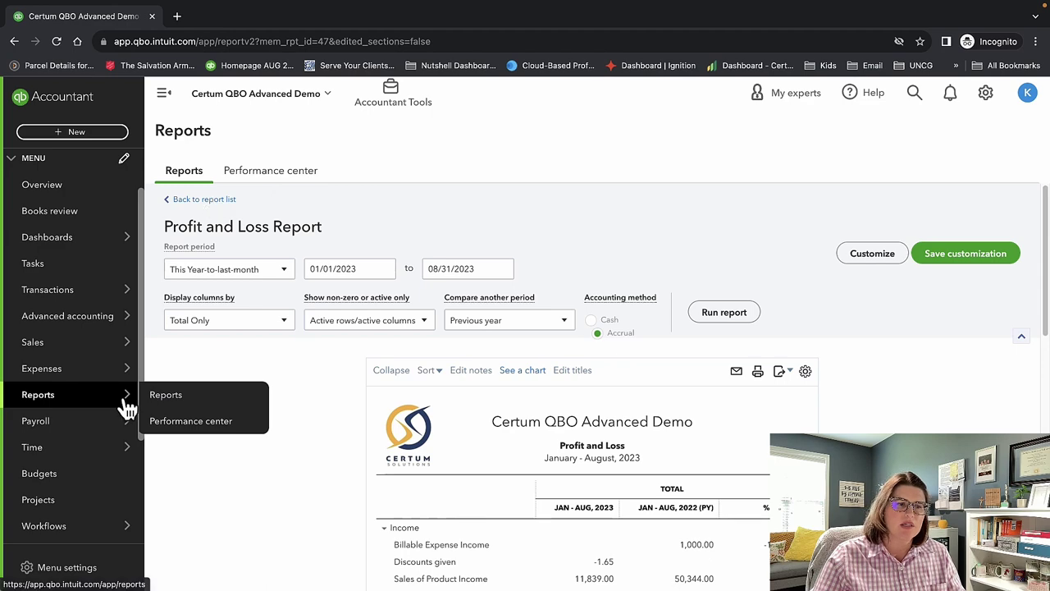
Go back to Reports and browse the Custom reports tab.
click(150, 397)
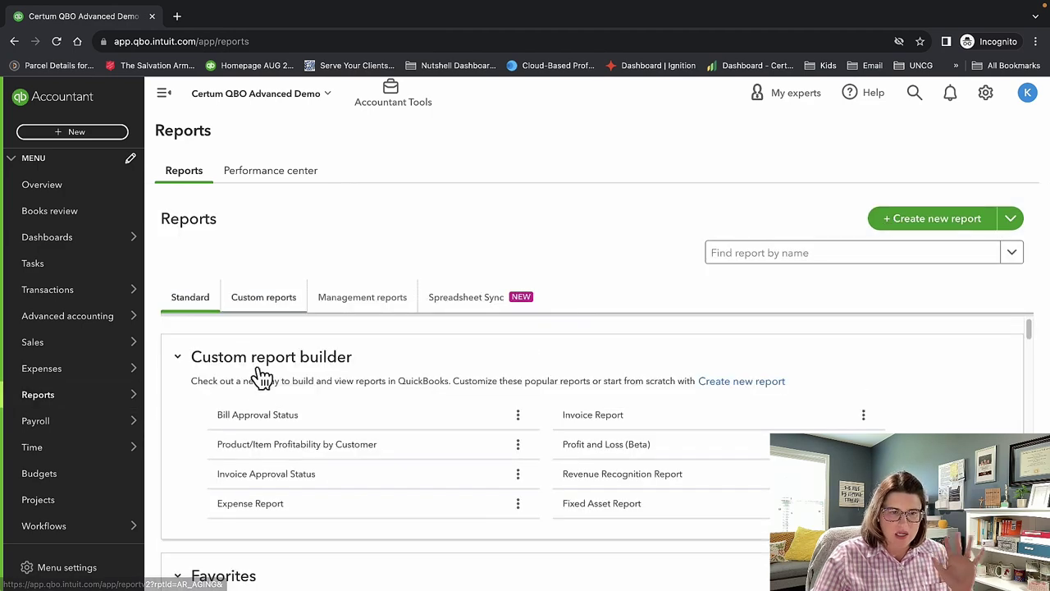
click(259, 305)
scroll(382, 436, down, 3)
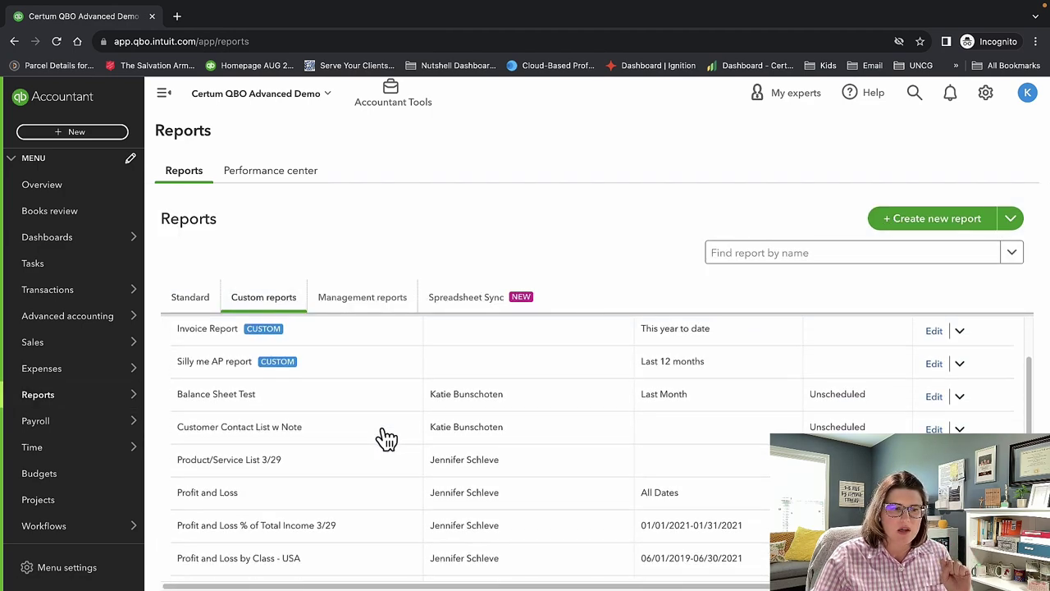
scroll(386, 437, up, 3)
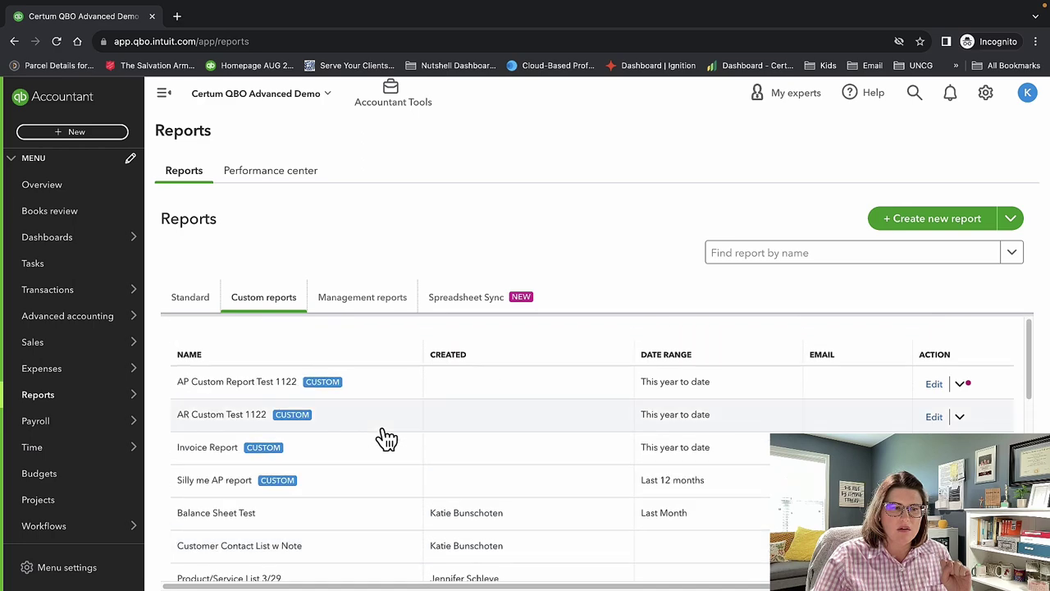
scroll(369, 471, down, 10)
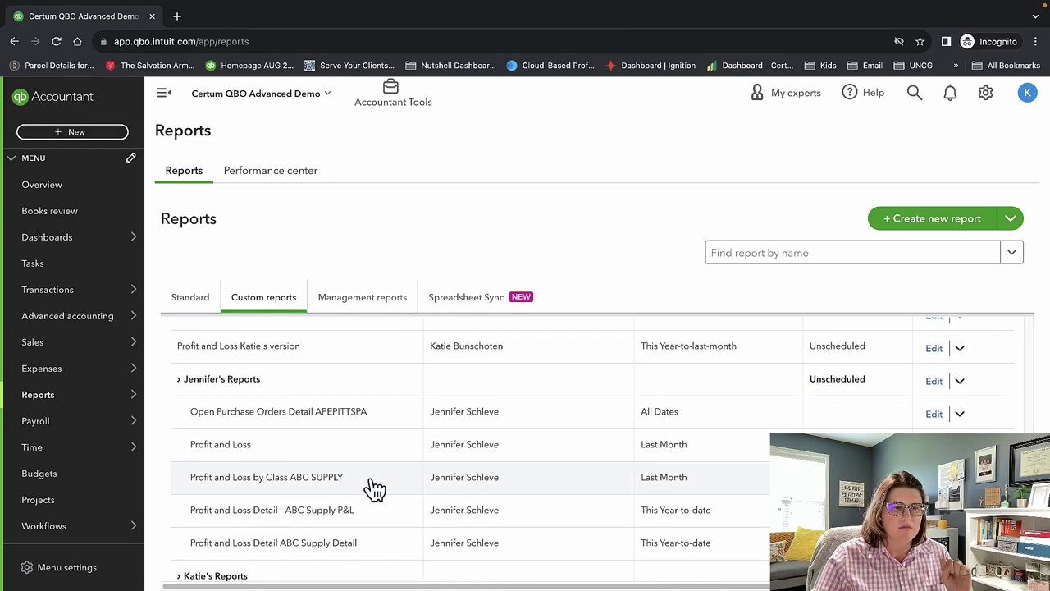
scroll(375, 488, down, 1)
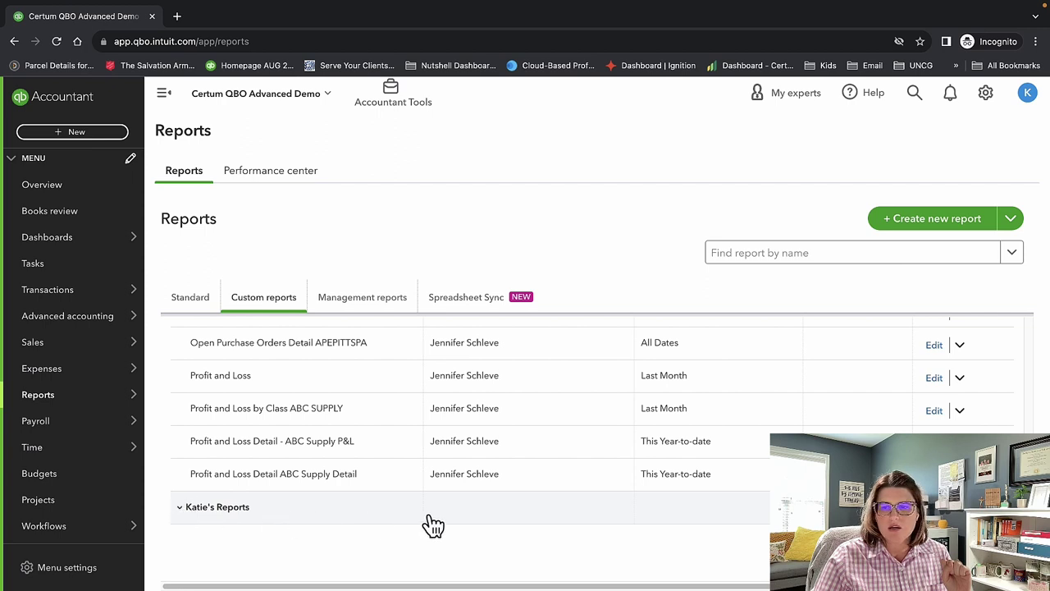
Reload the page so the new Profit and Loss version appears in the list.
click(266, 41)
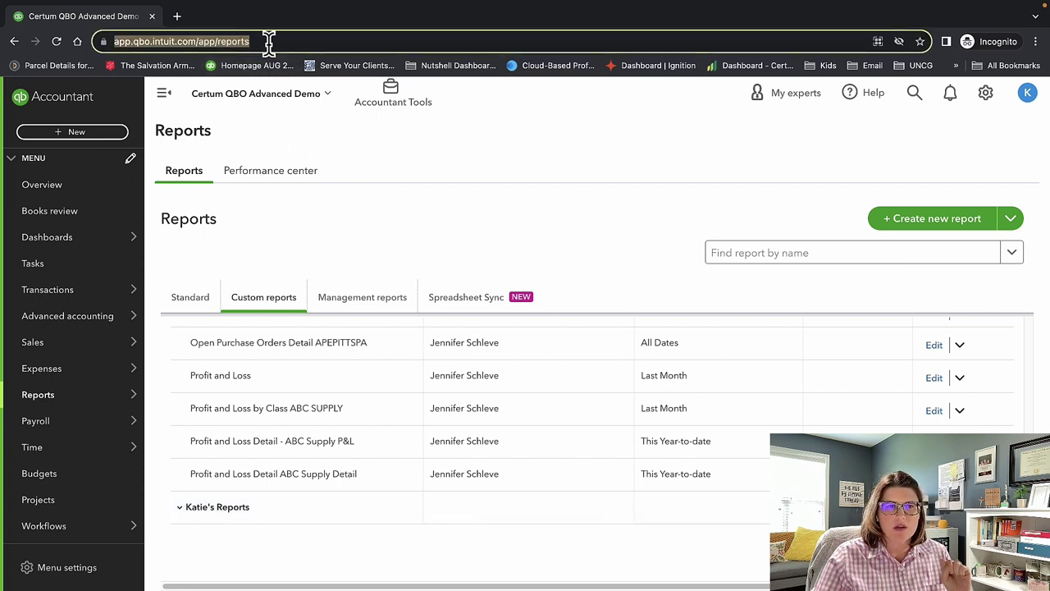
key(Return)
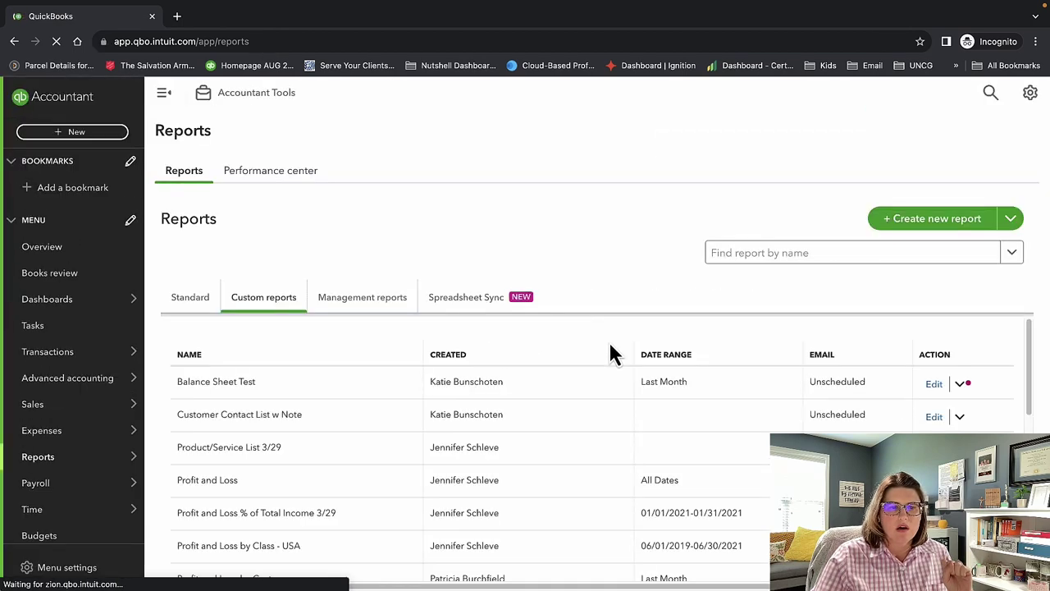
scroll(609, 351, down, 5)
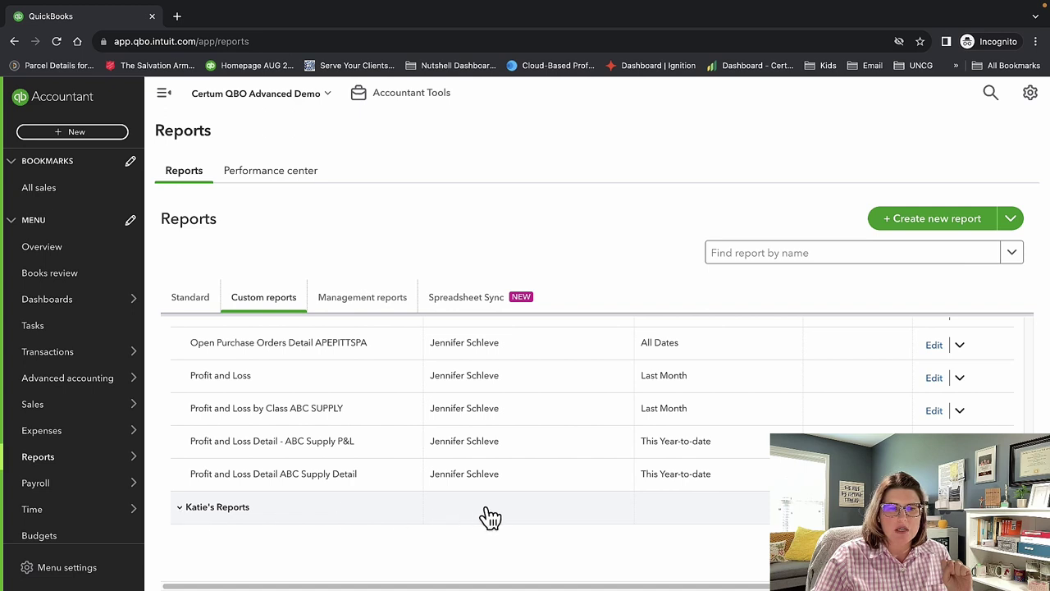
scroll(492, 493, up, 2)
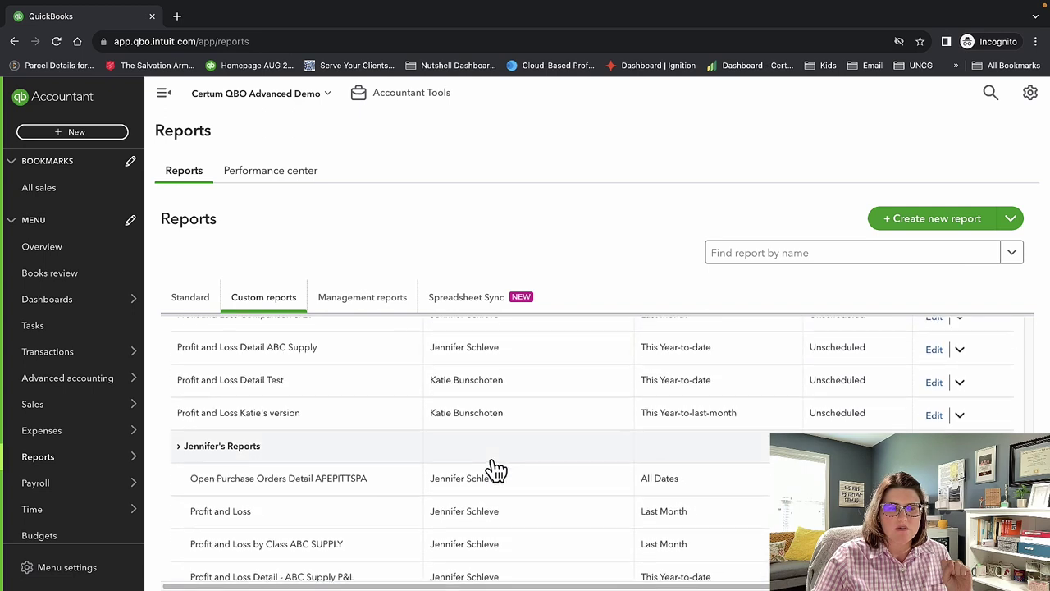
Move the Profit and Loss custom report into the personal report group and save.
click(961, 419)
click(937, 420)
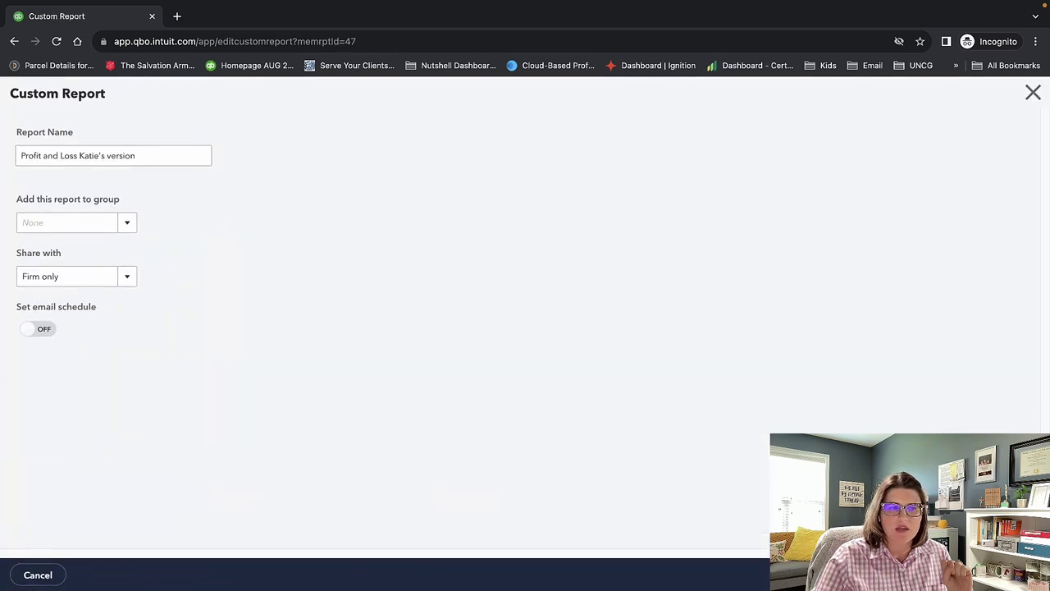
click(128, 225)
click(87, 292)
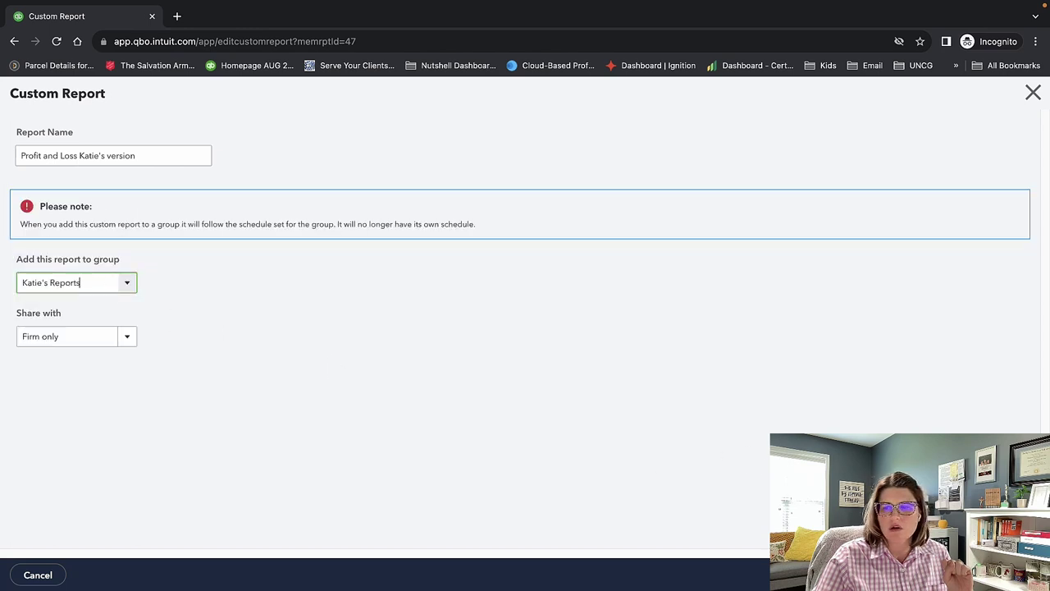
click(1005, 574)
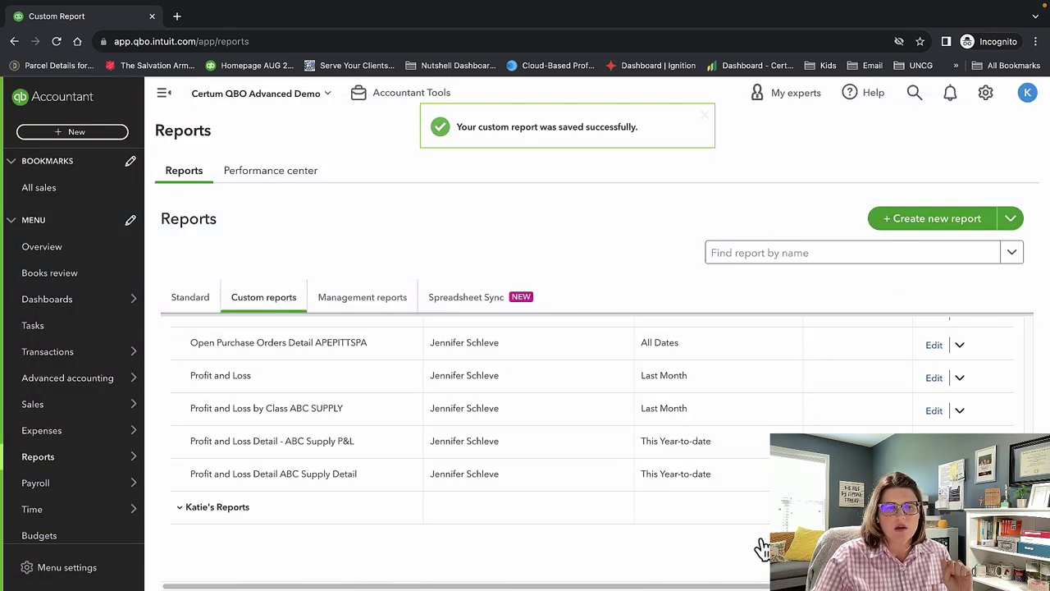
Expand the personal group and open the group's settings for editing.
click(186, 509)
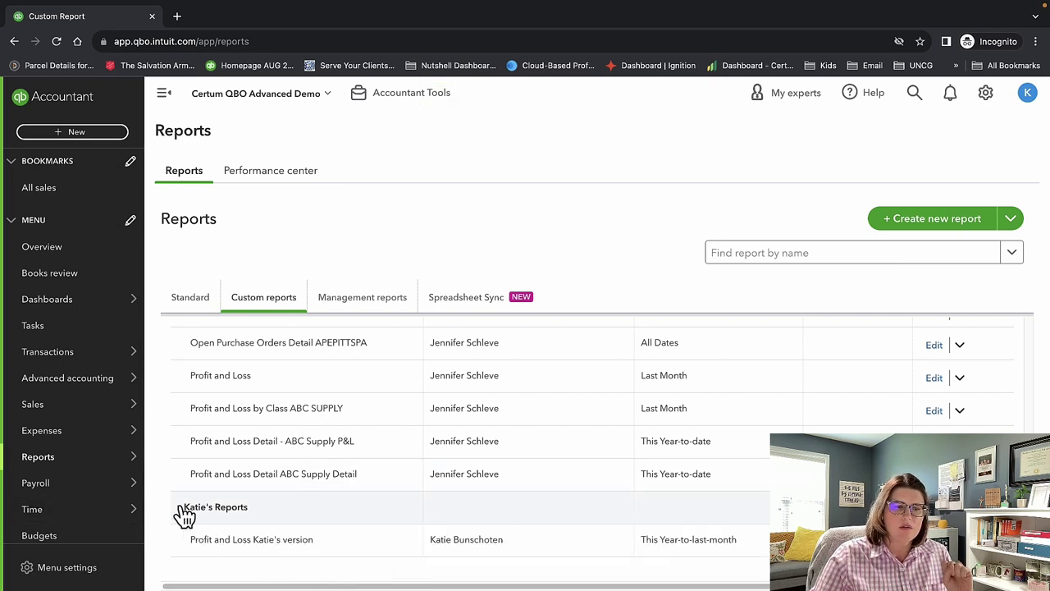
scroll(729, 499, down, 1)
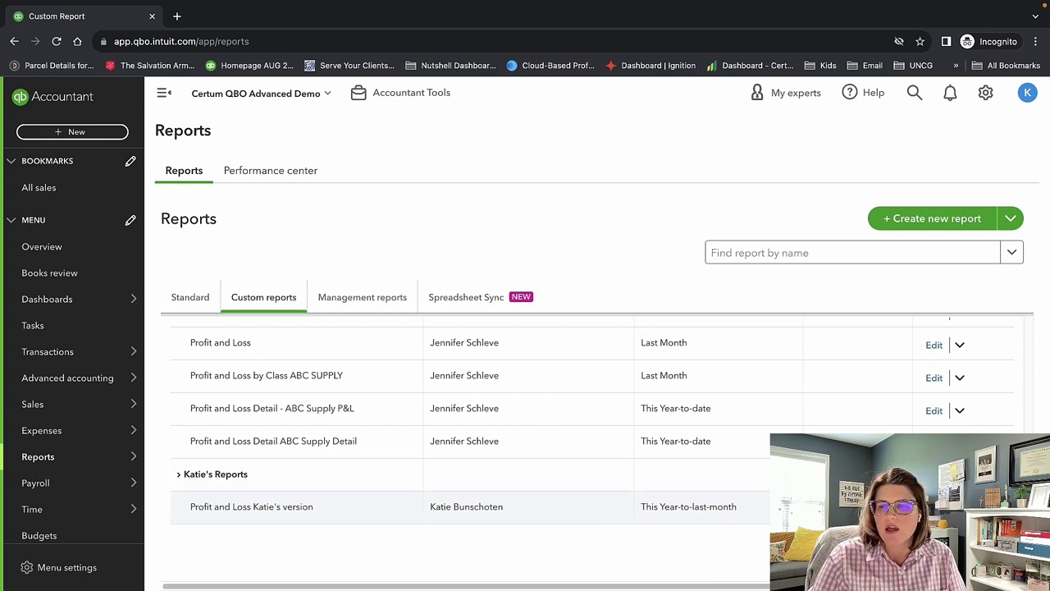
click(933, 506)
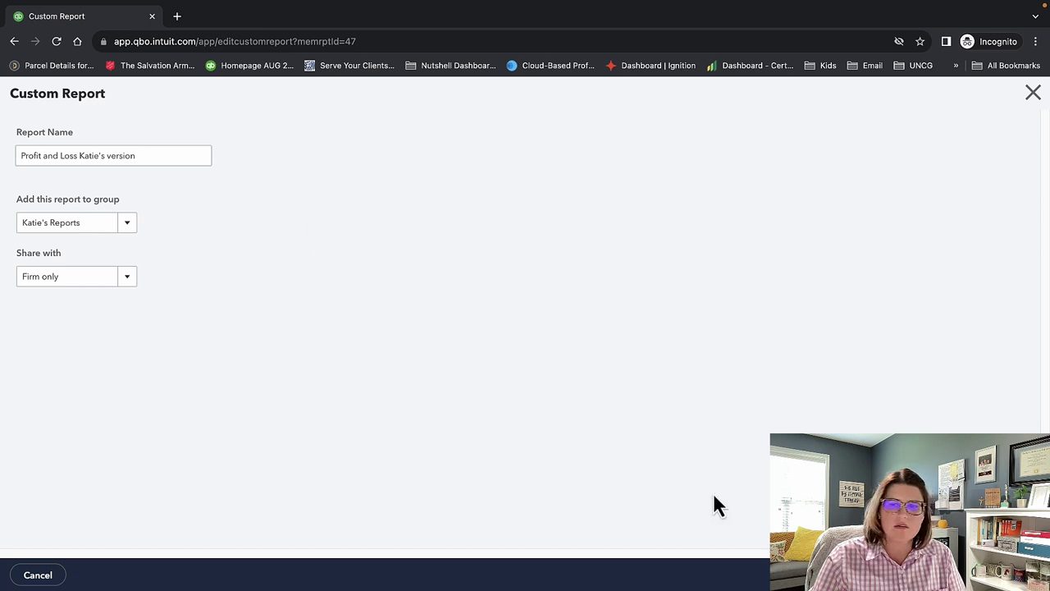
click(40, 576)
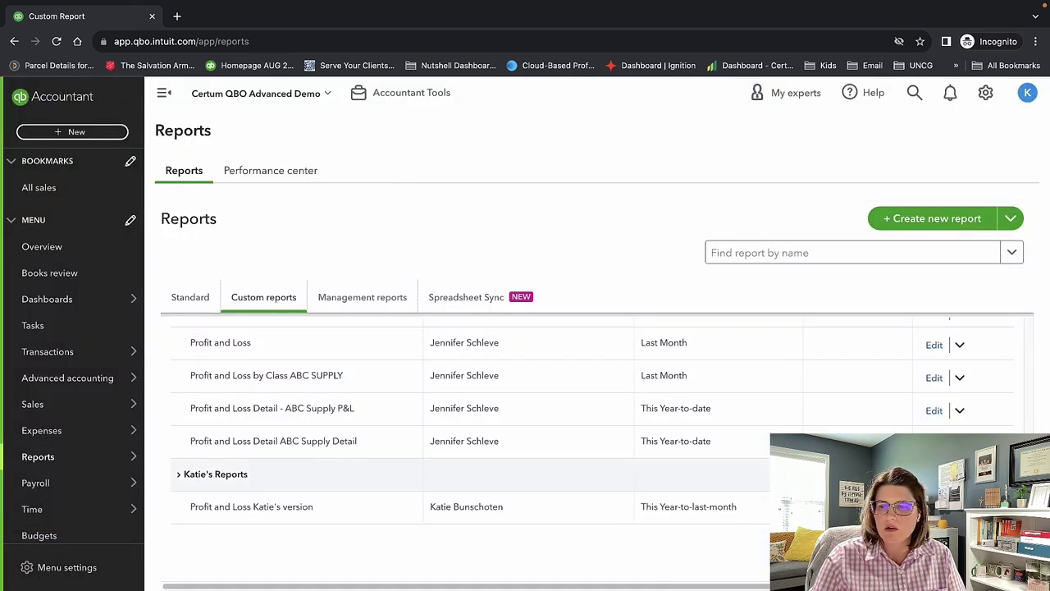
click(934, 474)
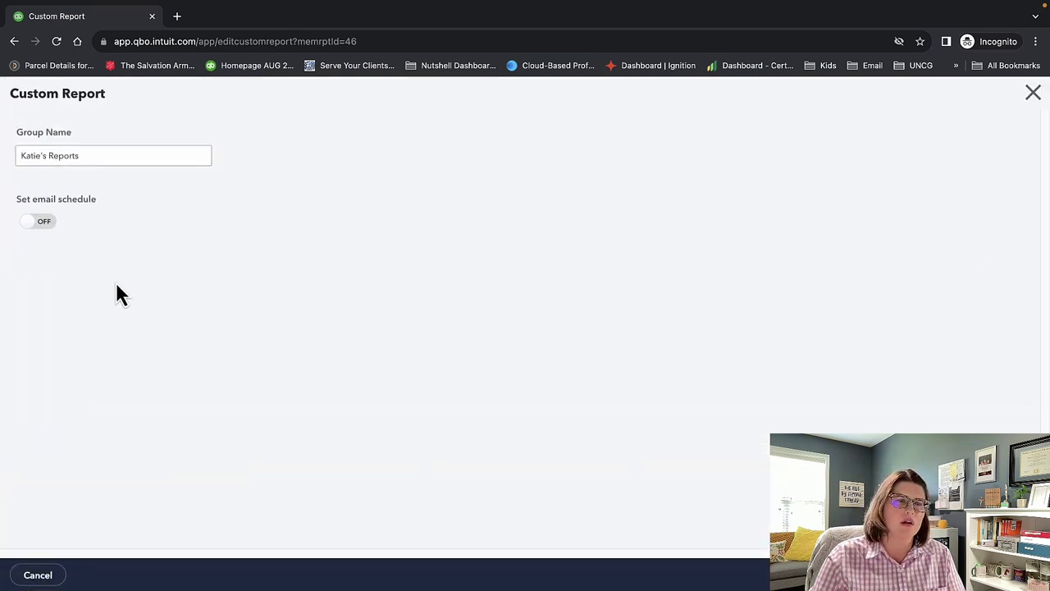
Turn on the group's email schedule, repeating Monthly on the 15th.
click(46, 224)
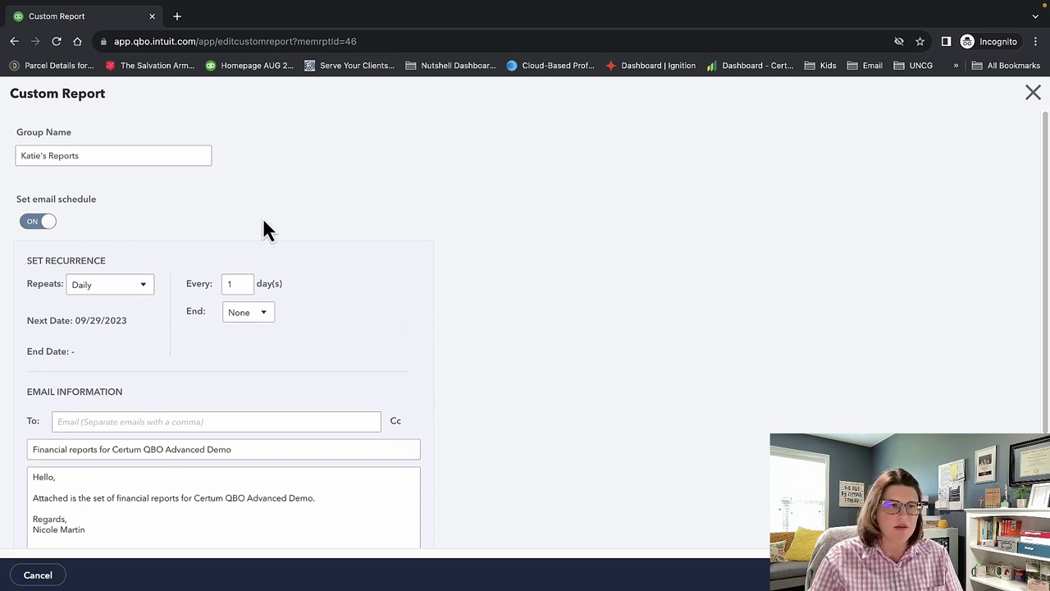
scroll(136, 236, down, 1)
click(146, 265)
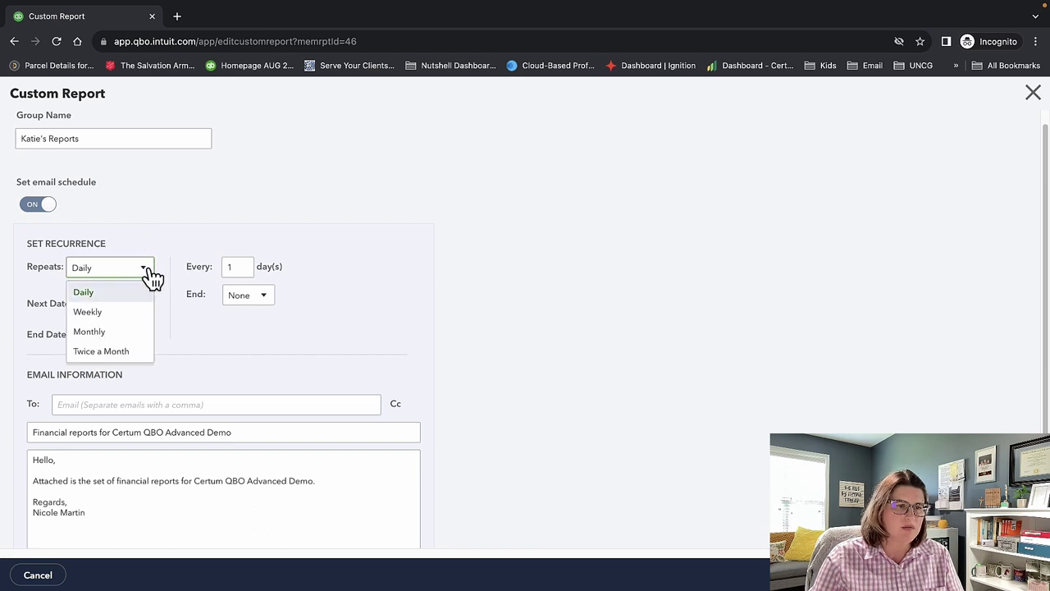
click(127, 332)
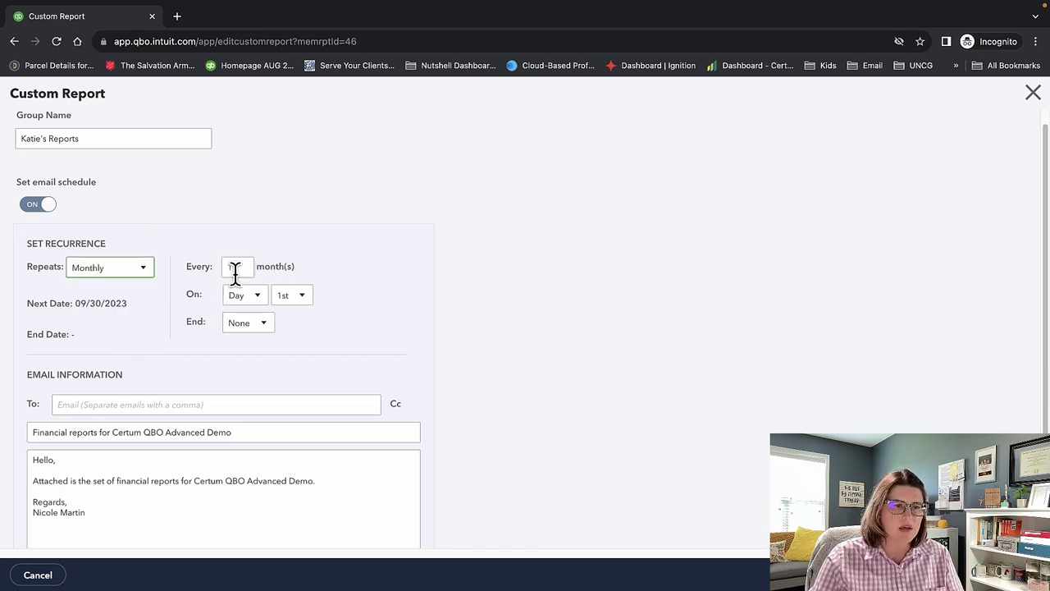
click(279, 297)
scroll(293, 443, down, 3)
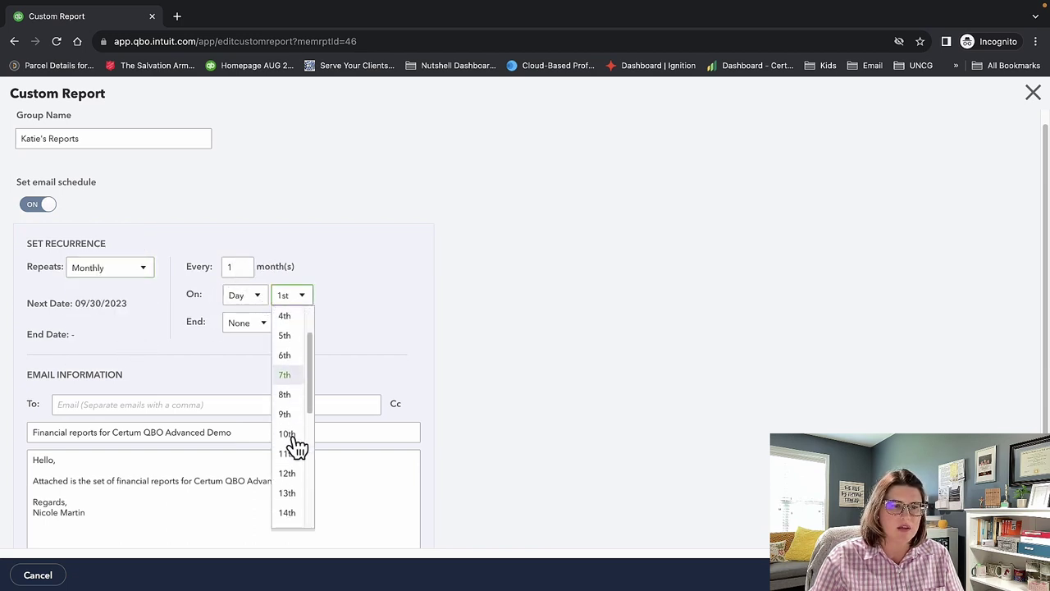
click(291, 462)
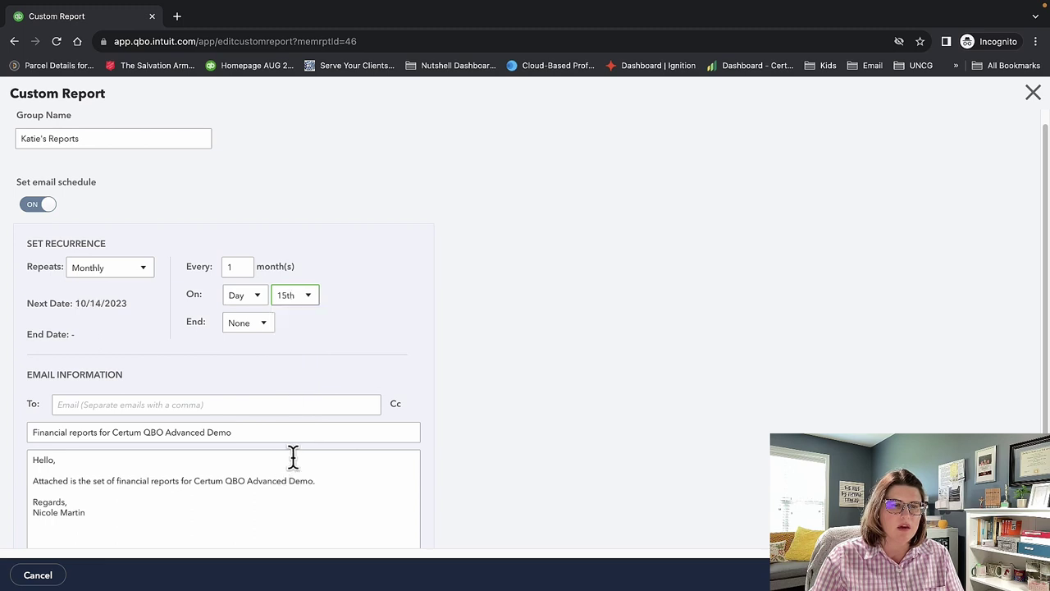
Enter the recipient's e-mail address, review the message body, and save the schedule.
scroll(328, 353, down, 1)
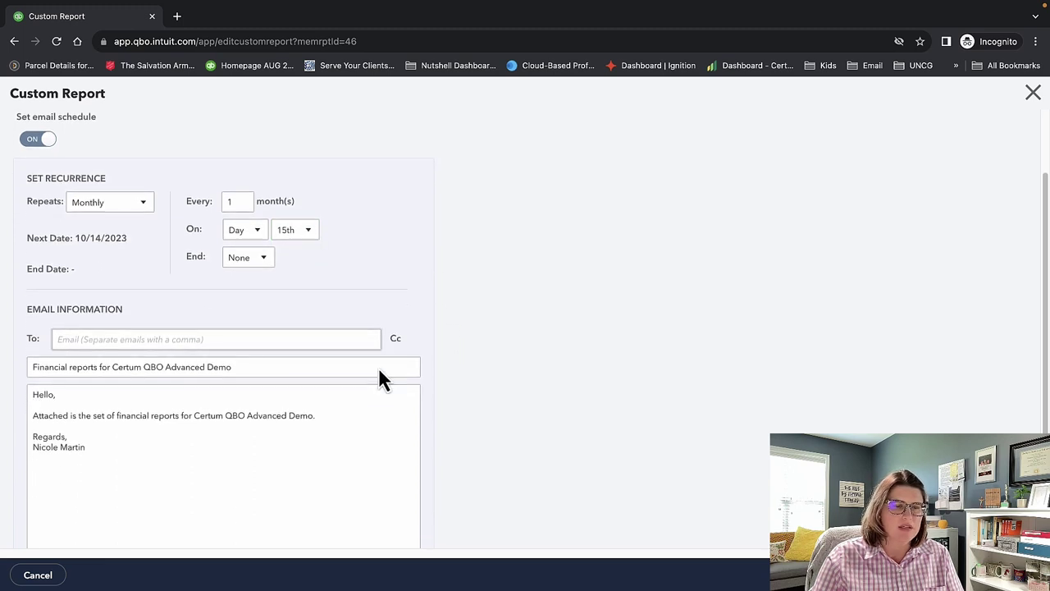
click(275, 339)
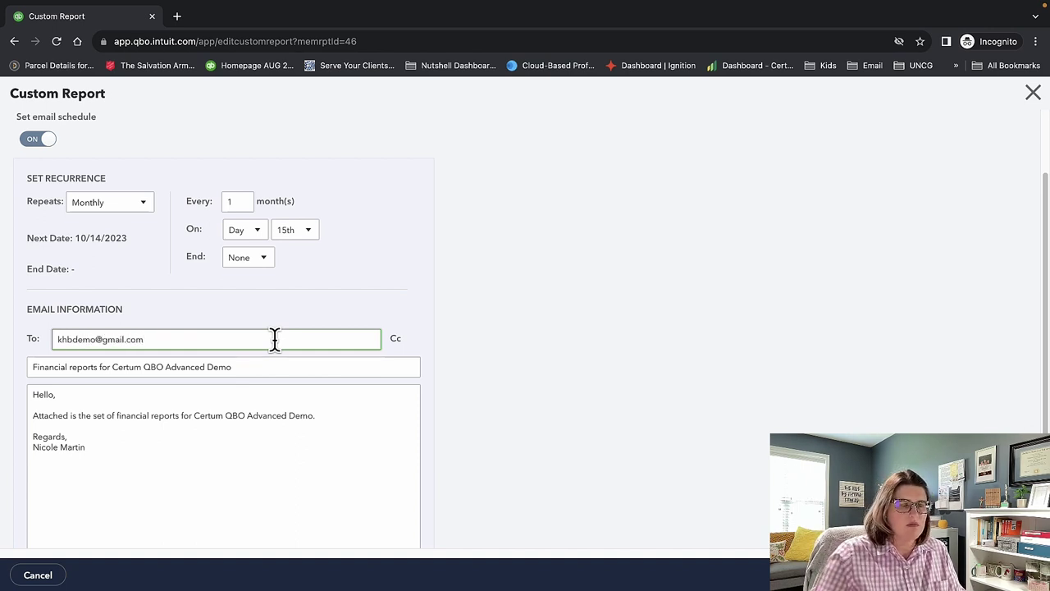
click(363, 459)
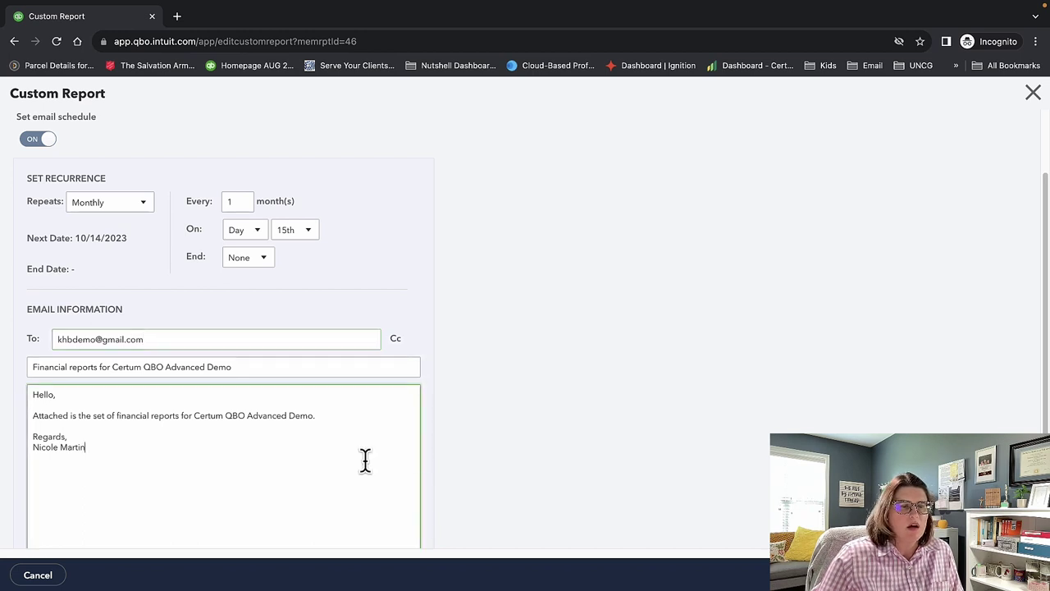
drag(160, 451, 92, 441)
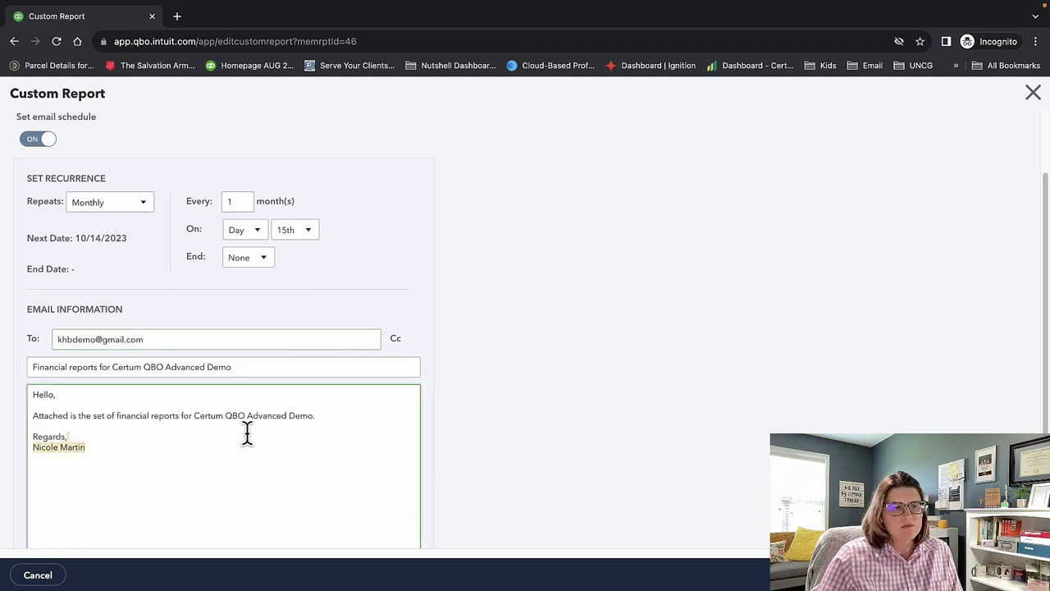
click(211, 456)
key(ctrl+a)
drag(203, 456, 30, 393)
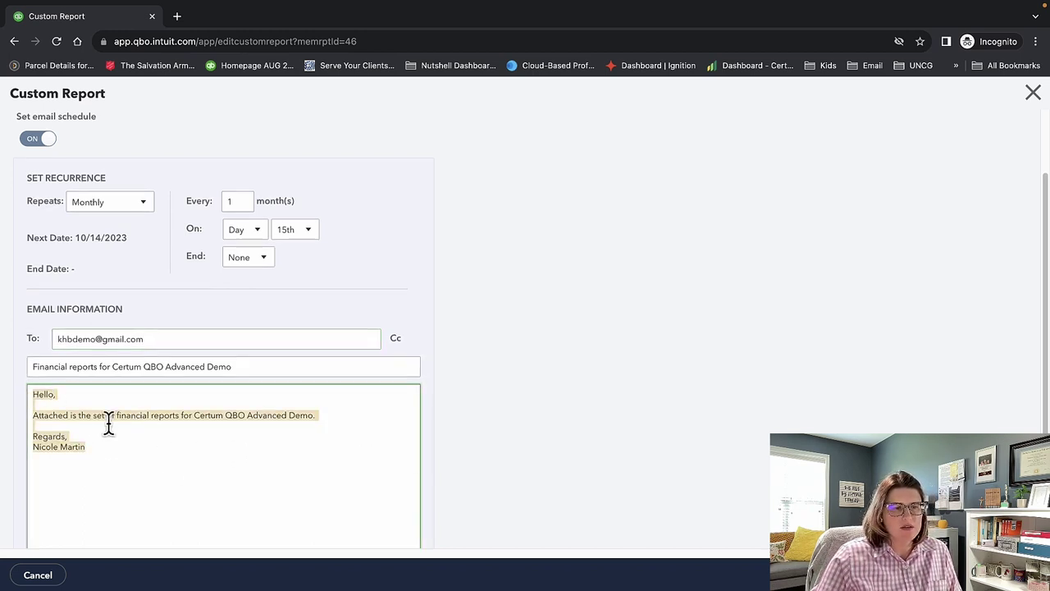
scroll(164, 443, down, 1)
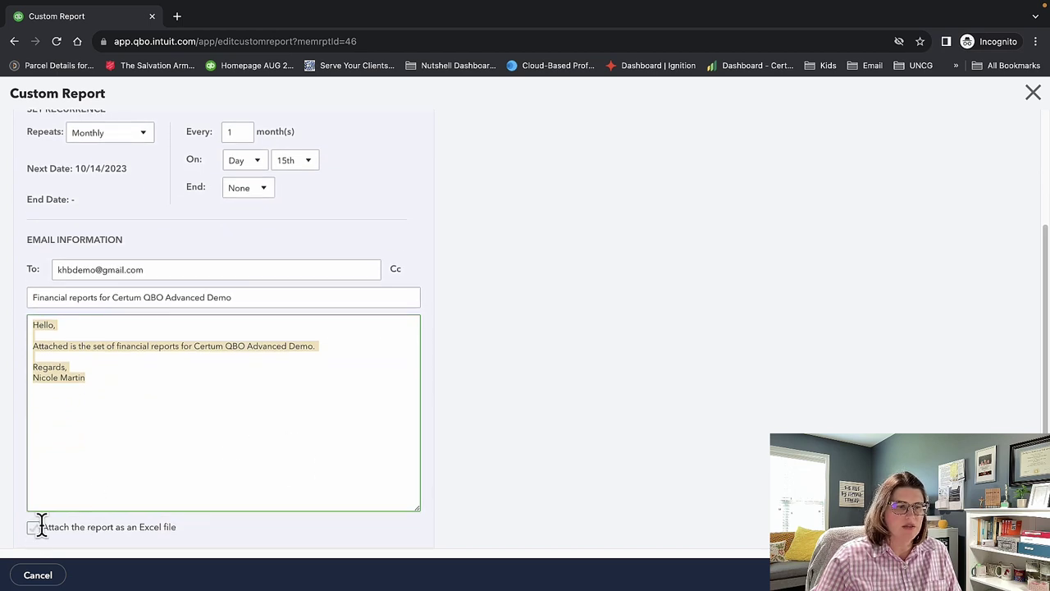
click(1005, 575)
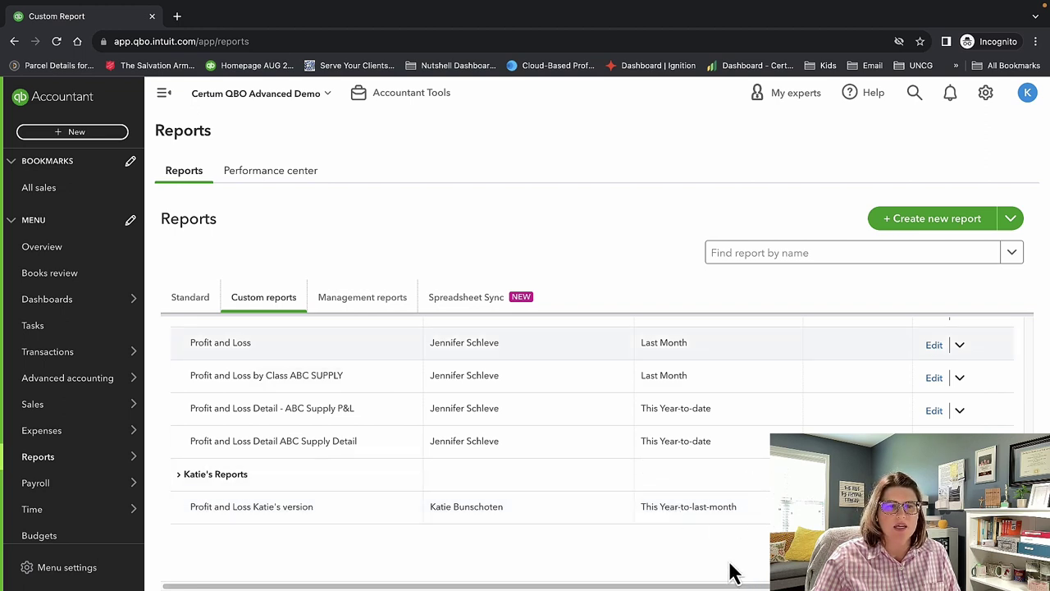
Switch to the Standard reports list and scroll down to the For my accountant group.
click(339, 297)
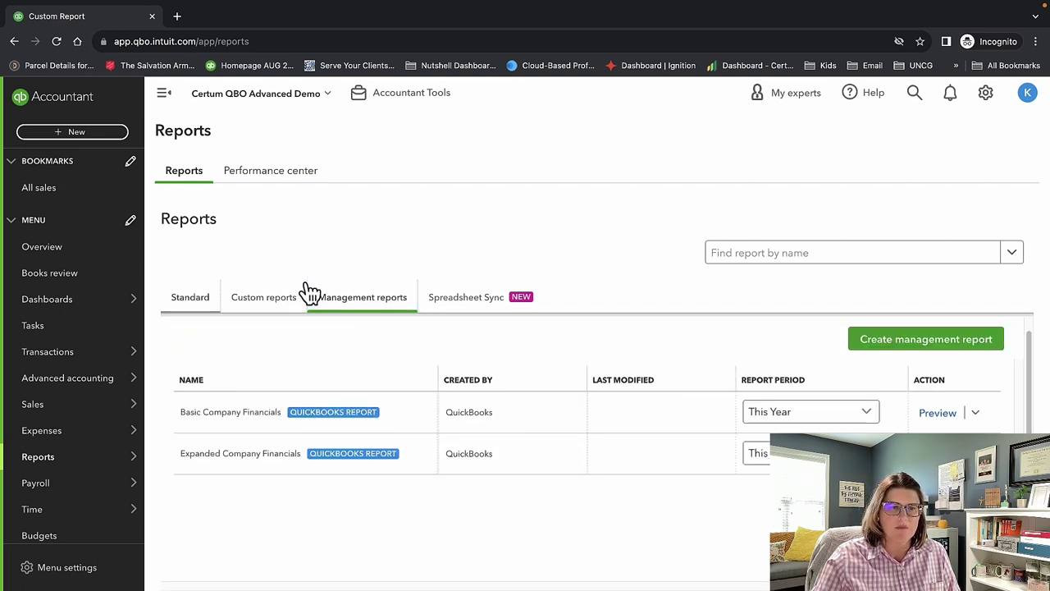
click(197, 299)
scroll(574, 443, down, 10)
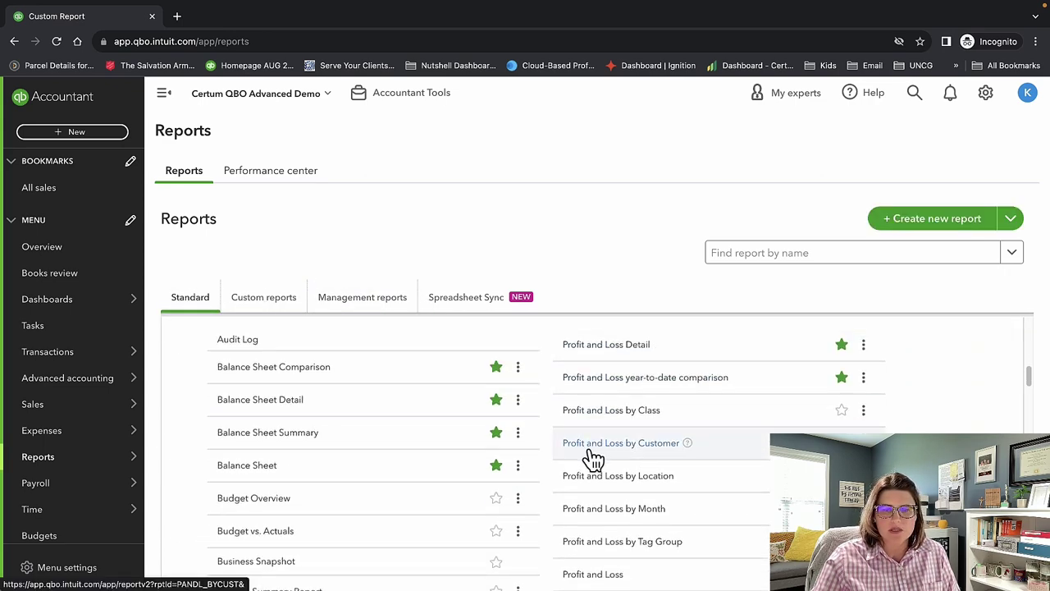
scroll(612, 492, down, 1)
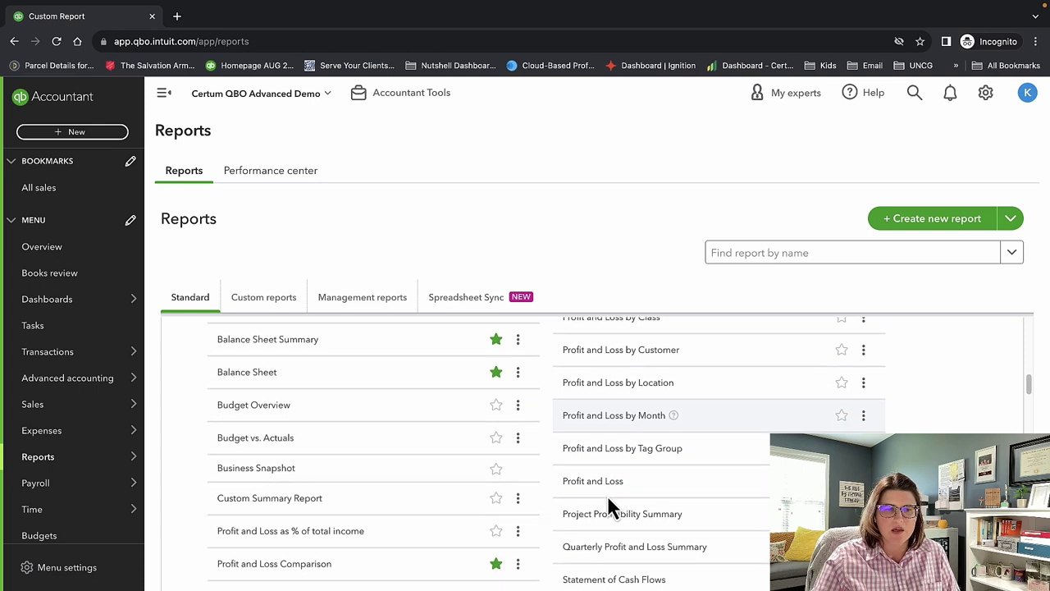
scroll(608, 496, down, 1)
scroll(607, 502, down, 1)
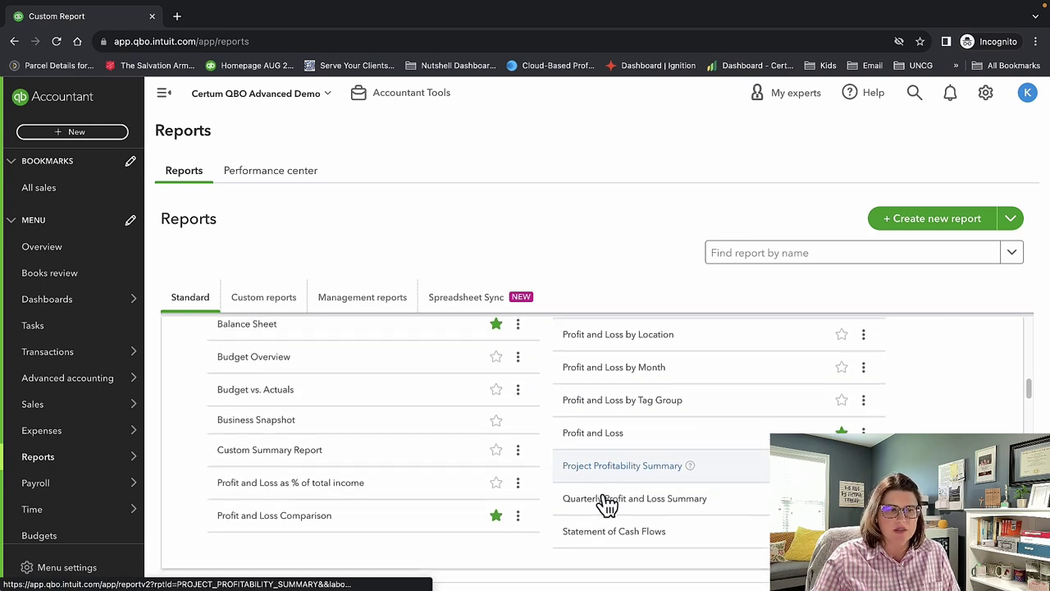
scroll(607, 502, down, 3)
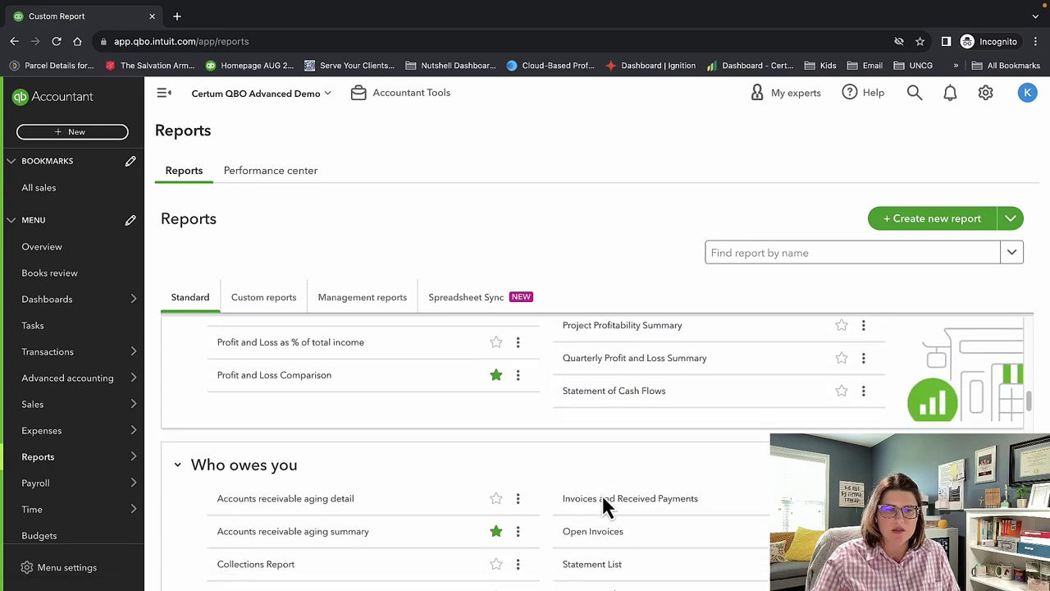
scroll(603, 502, down, 3)
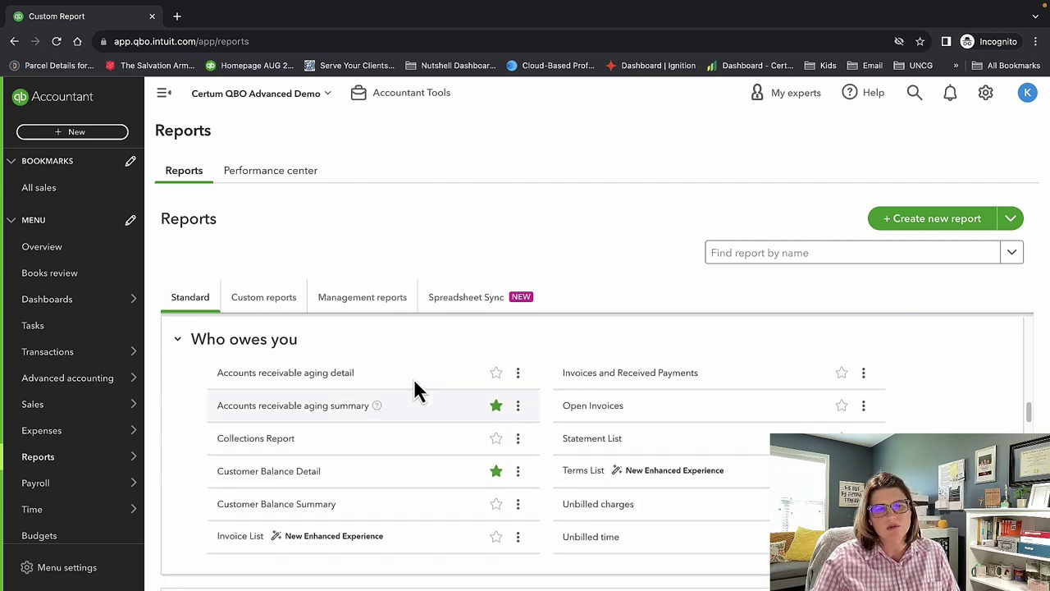
scroll(605, 506, down, 3)
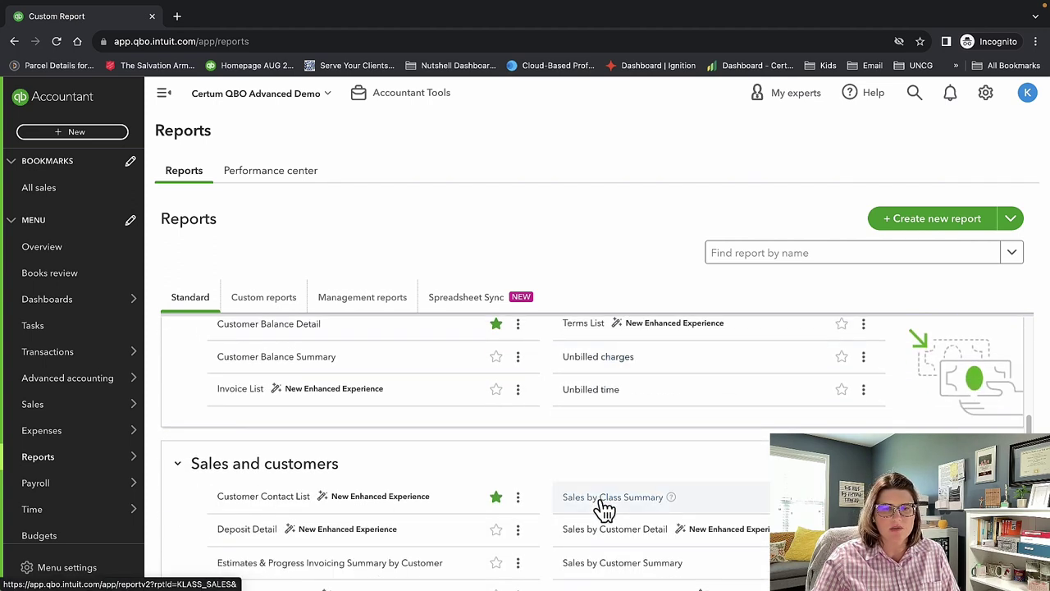
scroll(605, 509, down, 3)
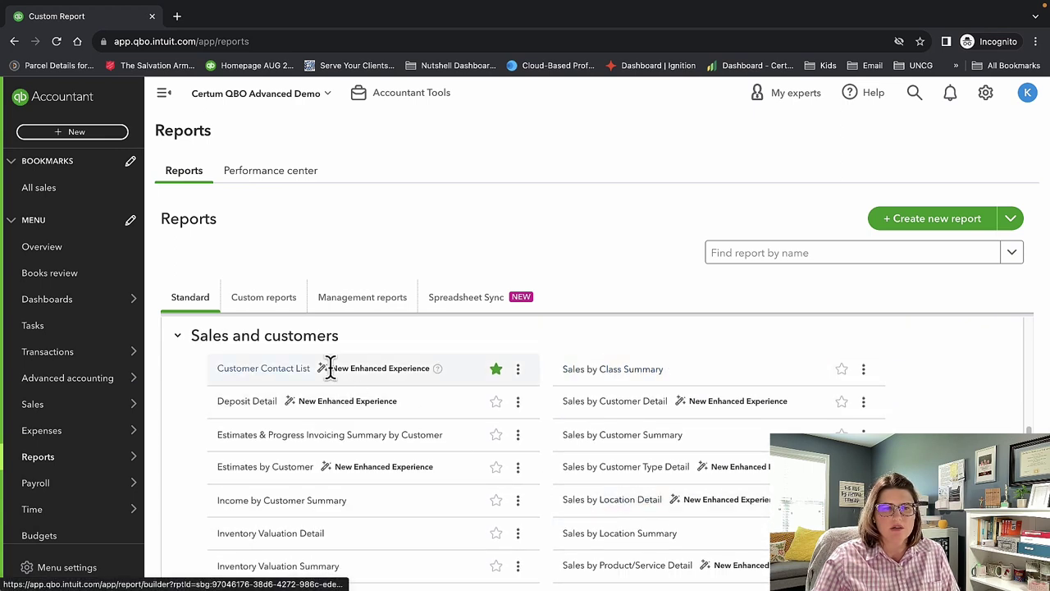
scroll(467, 532, down, 1)
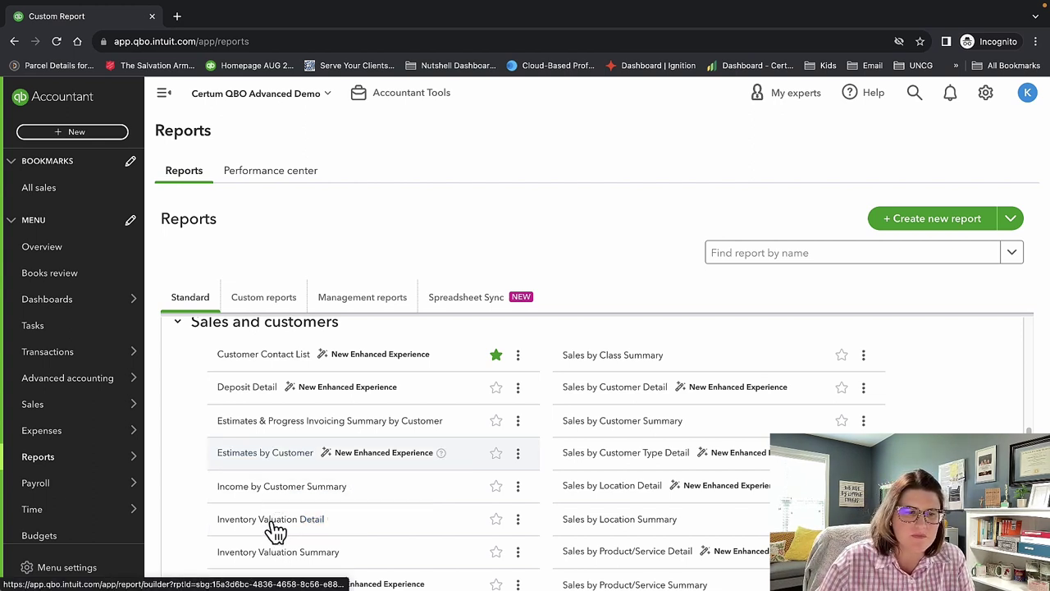
scroll(413, 527, down, 3)
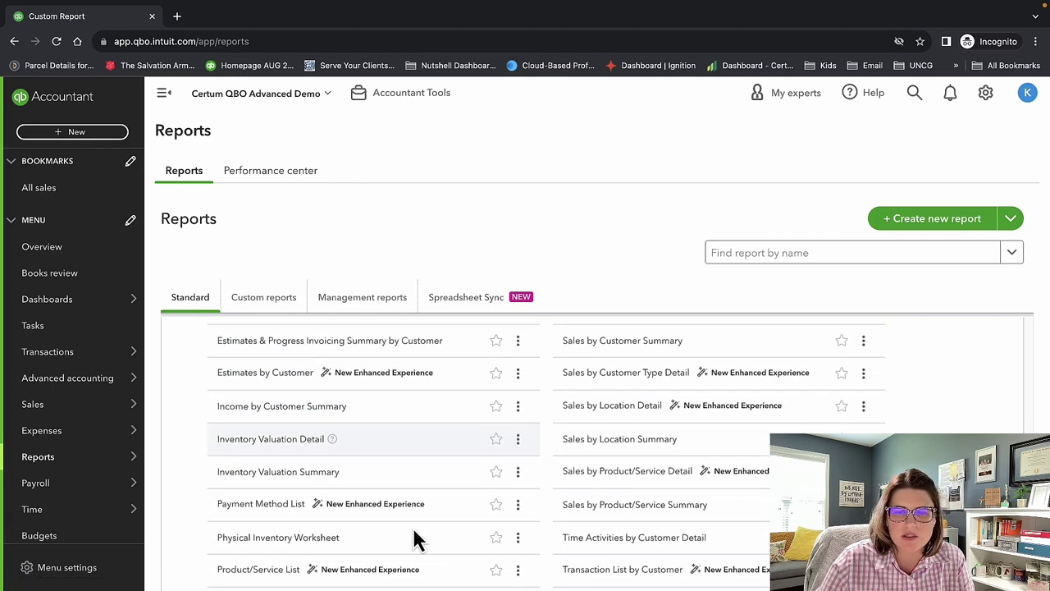
scroll(412, 527, down, 1)
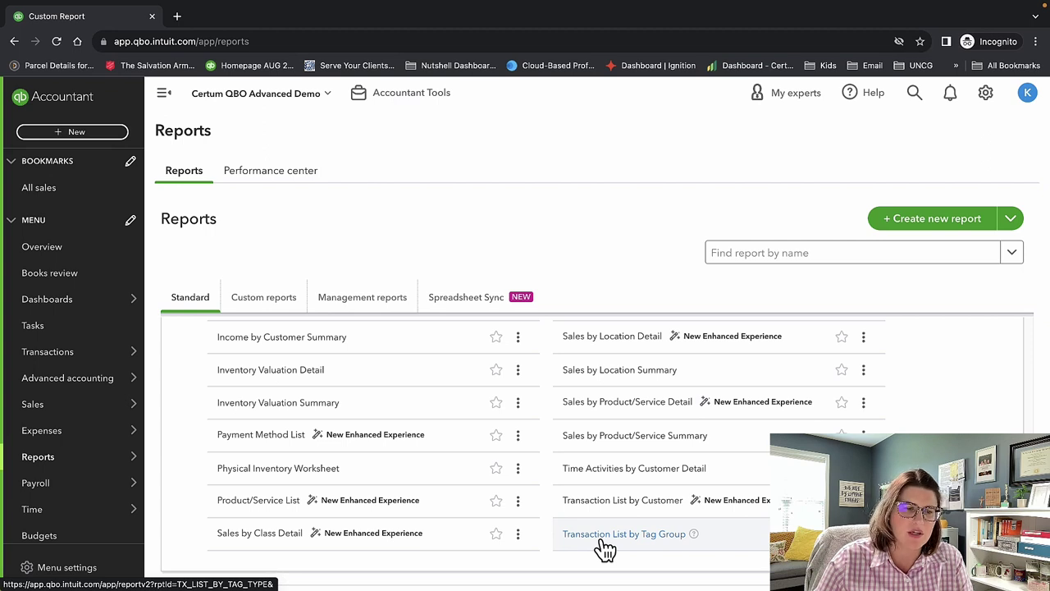
scroll(605, 549, down, 3)
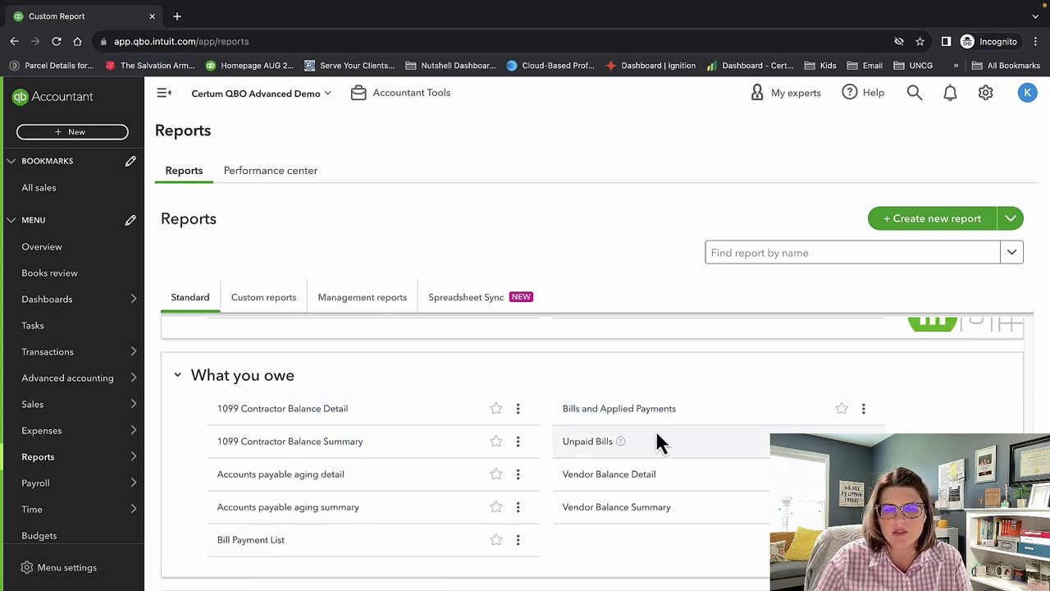
scroll(663, 487, down, 3)
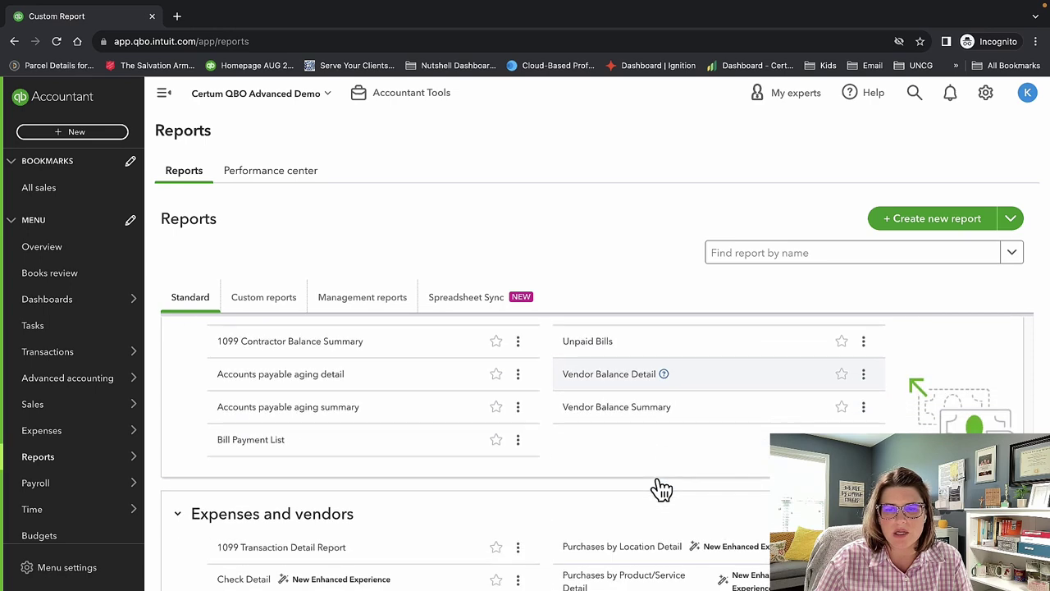
scroll(663, 484, down, 1)
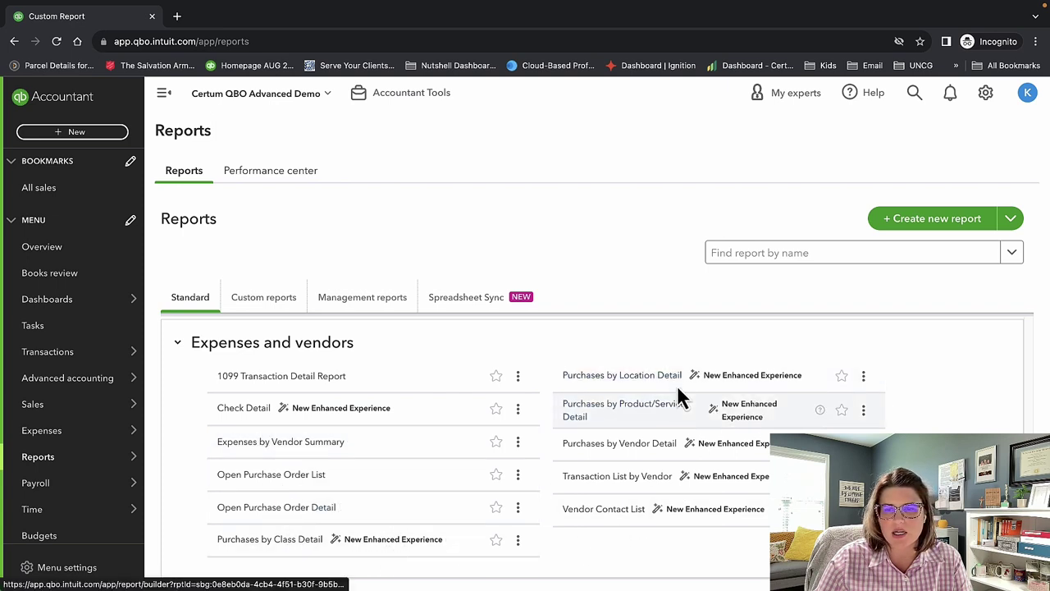
scroll(667, 490, down, 1)
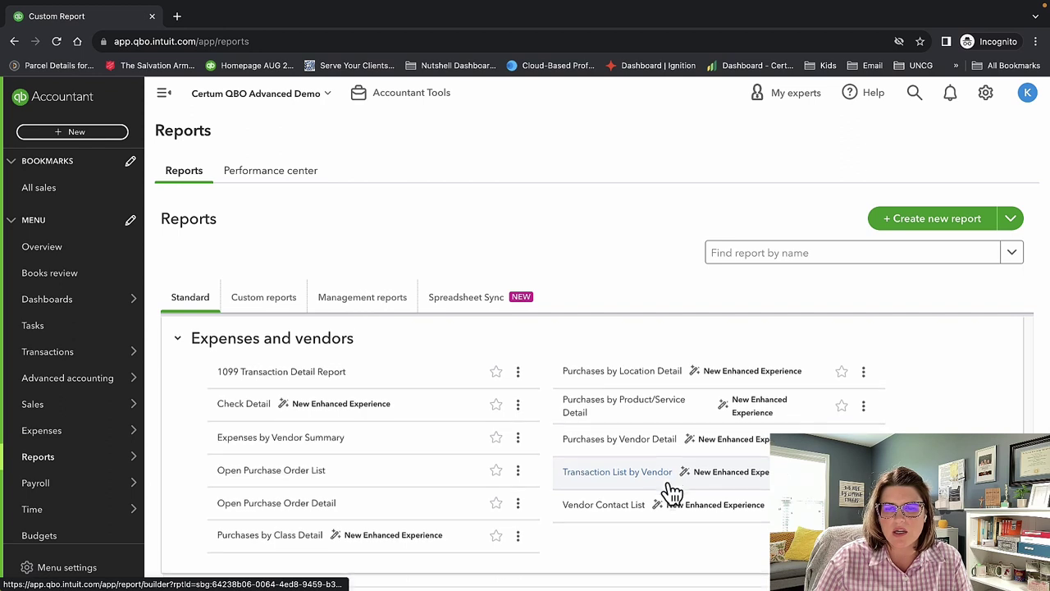
scroll(669, 488, down, 5)
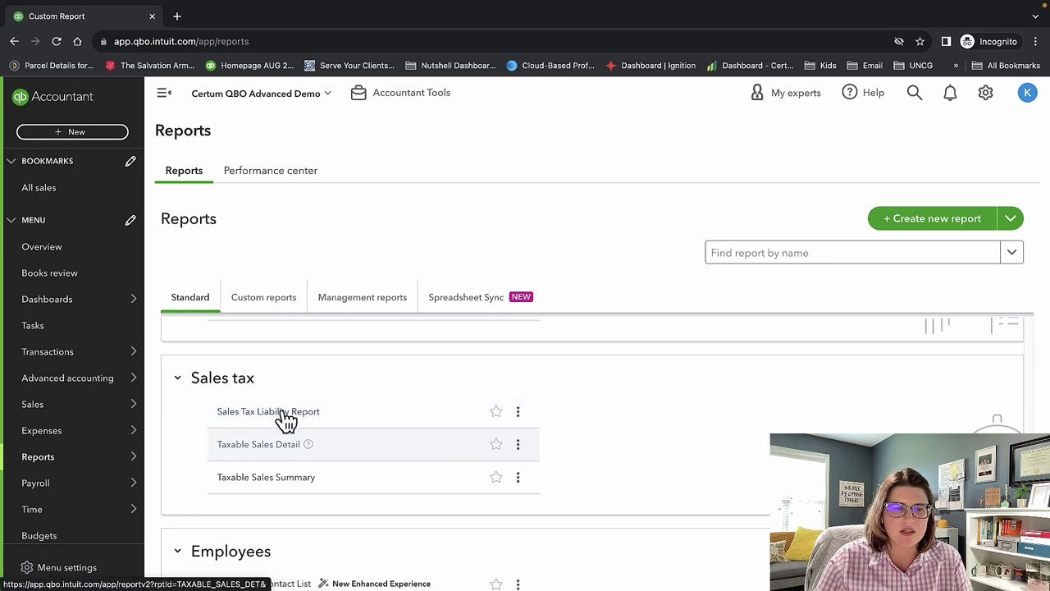
scroll(288, 489, down, 3)
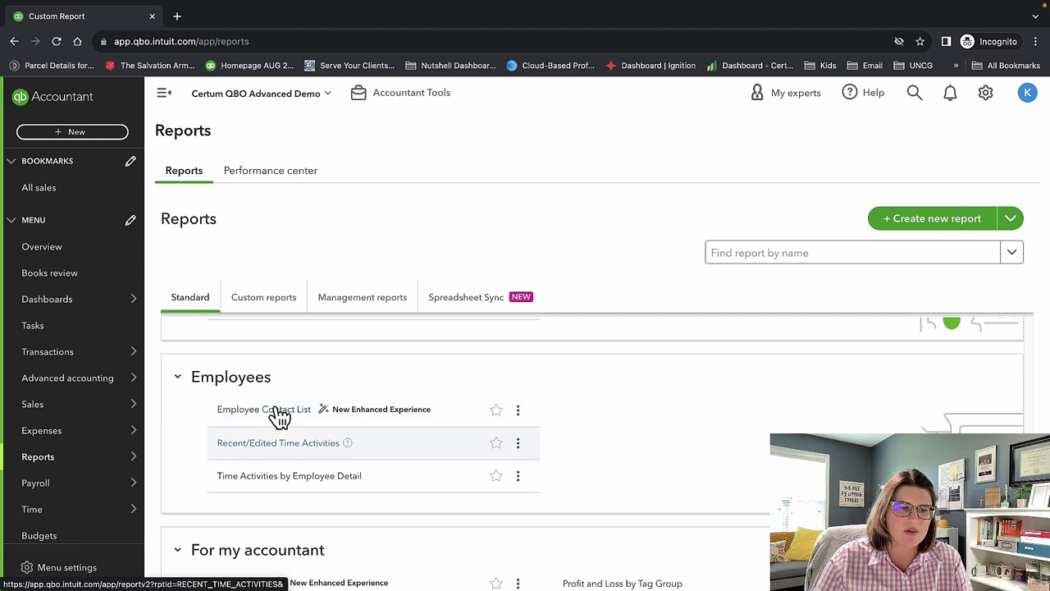
scroll(279, 449, down, 1)
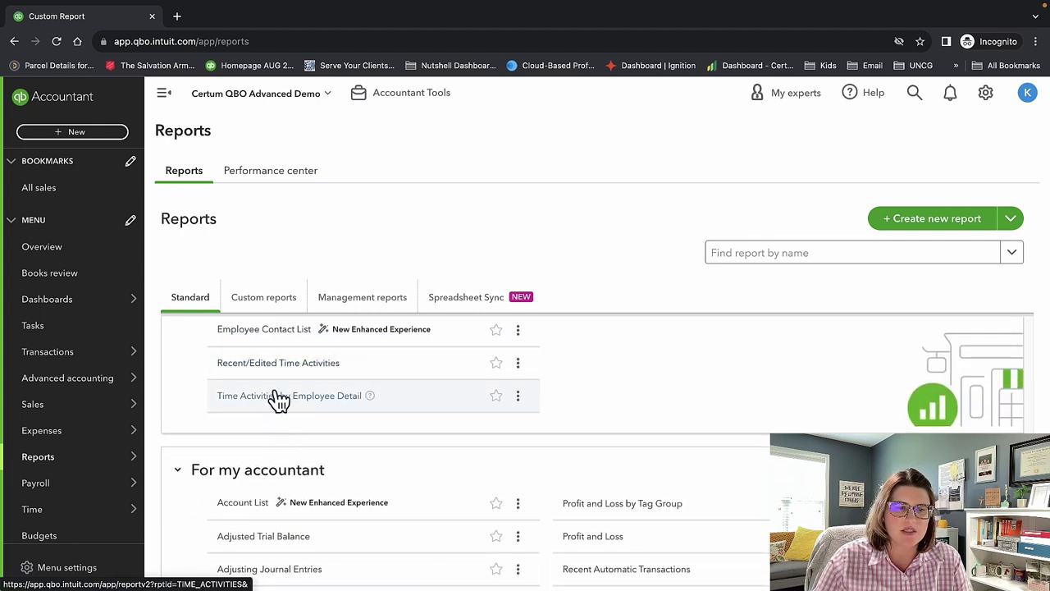
scroll(283, 406, down, 2)
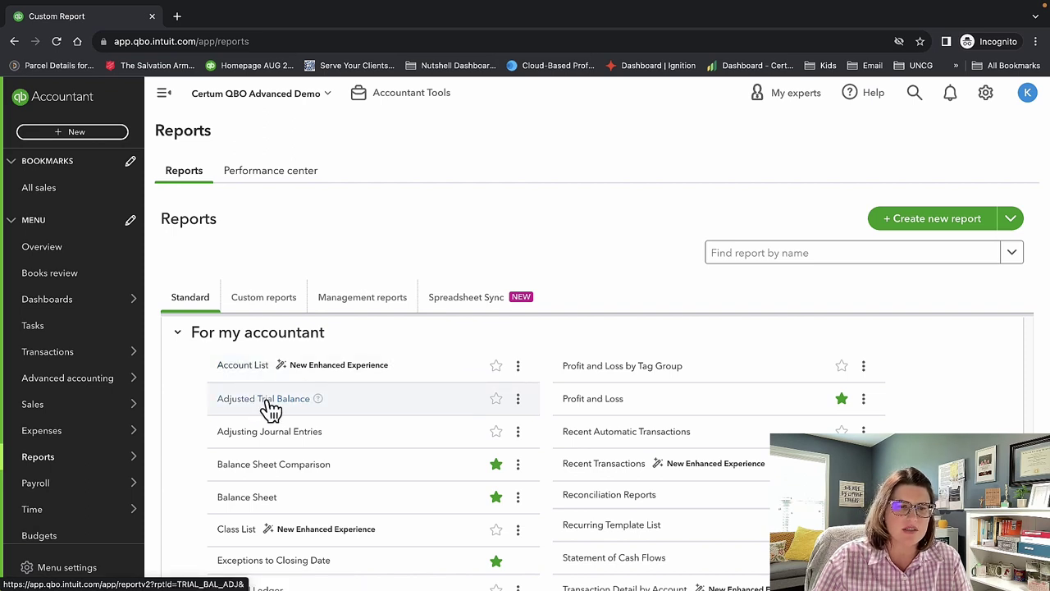
scroll(275, 467, down, 1)
scroll(275, 467, down, 1)
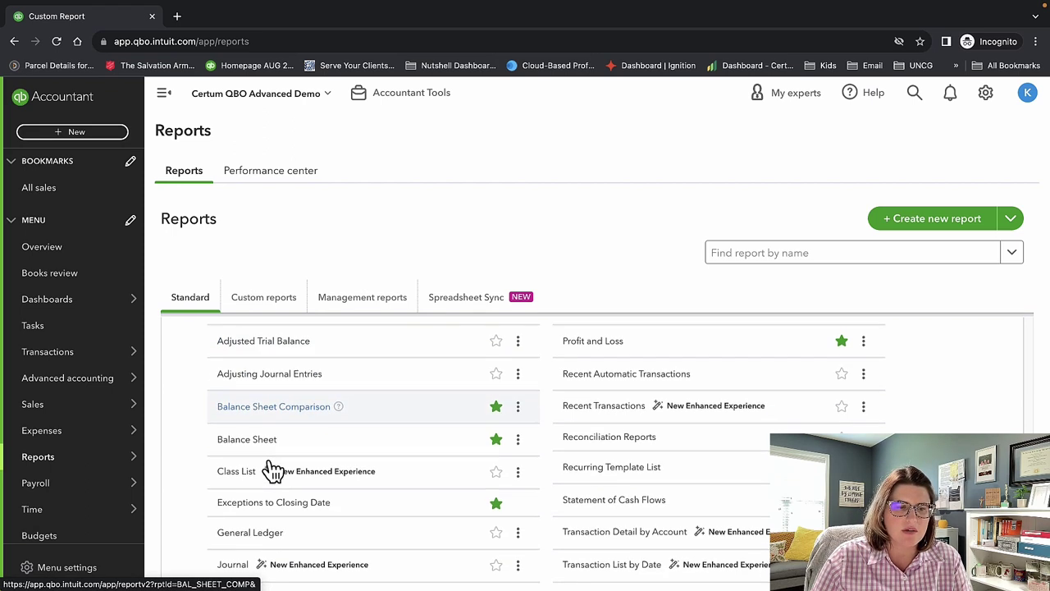
scroll(264, 447, down, 1)
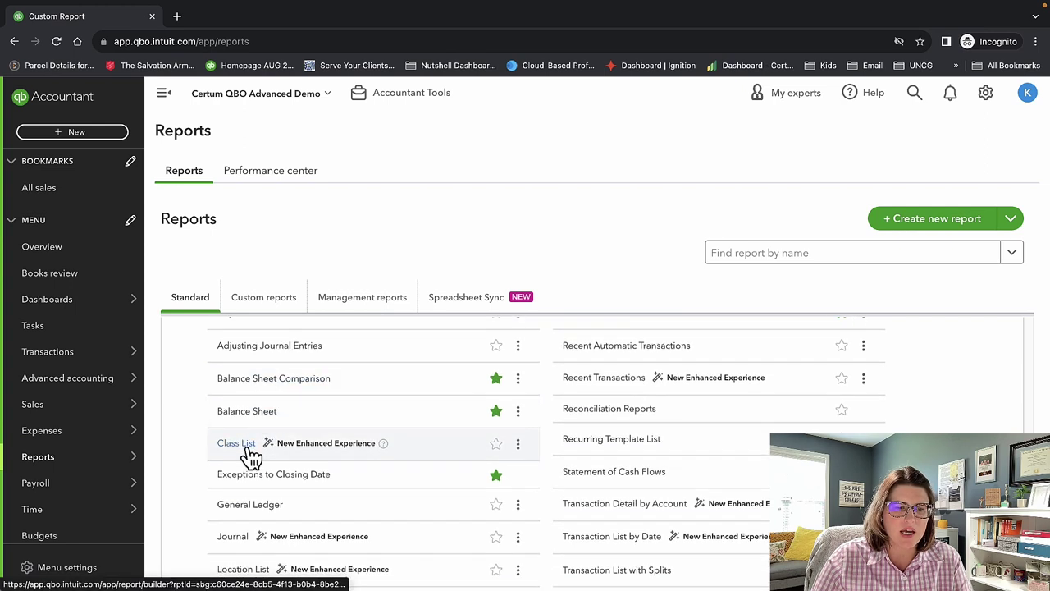
scroll(251, 452, down, 1)
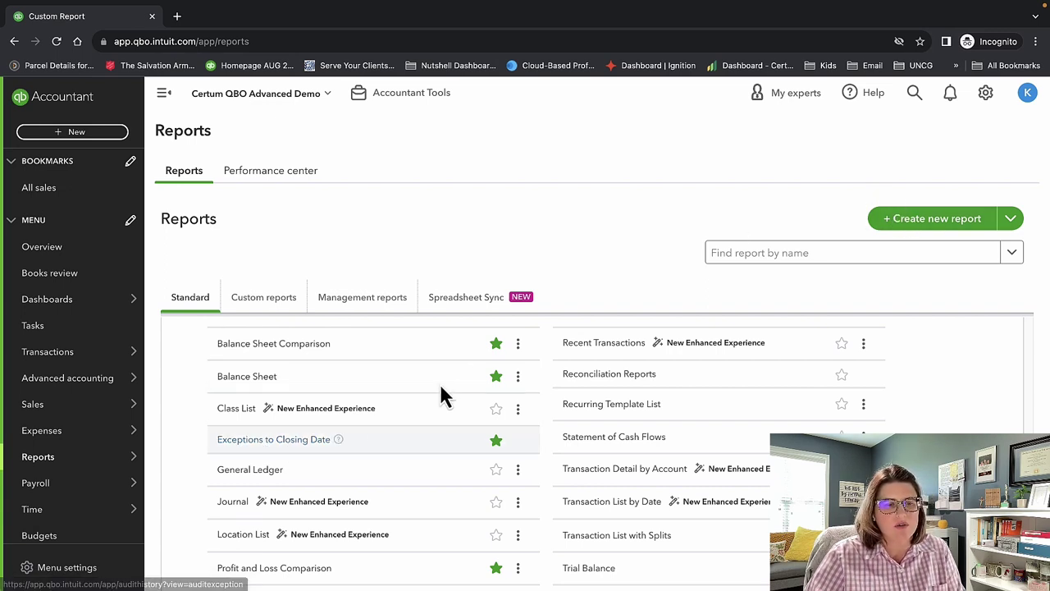
scroll(316, 459, down, 1)
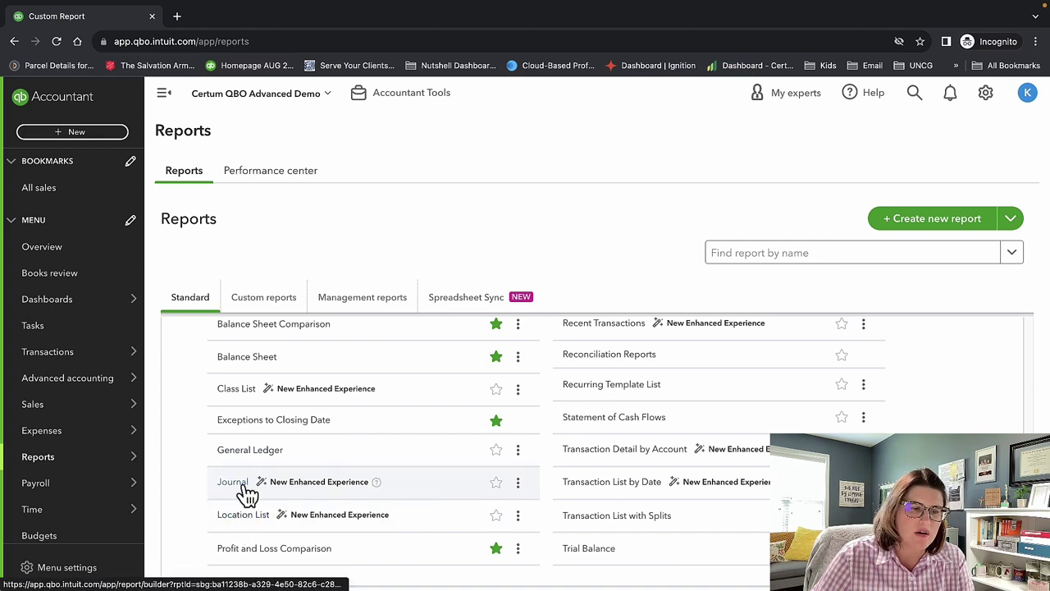
scroll(349, 529, down, 2)
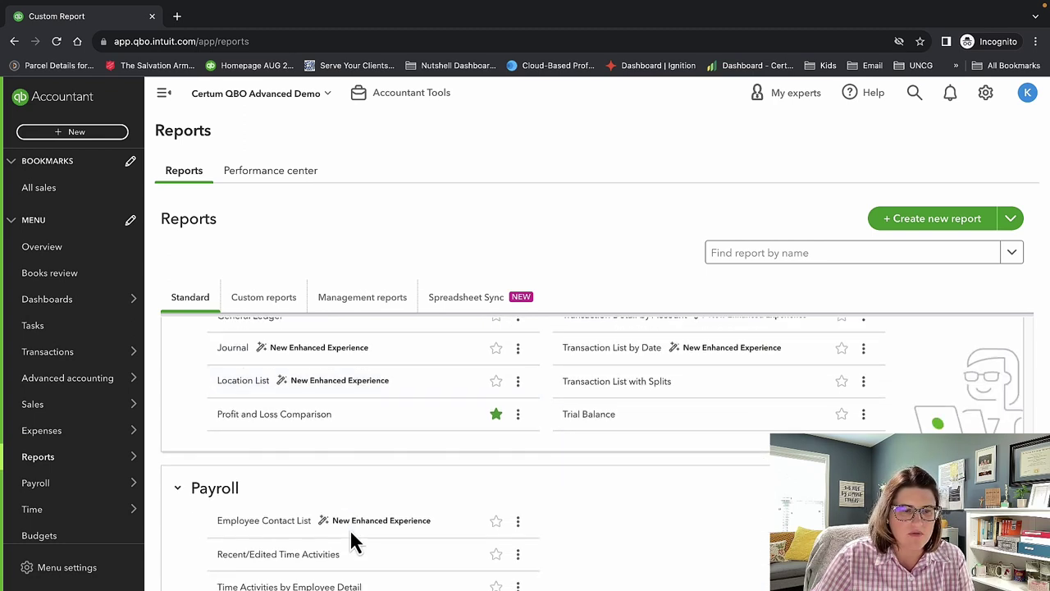
scroll(333, 443, up, 3)
scroll(332, 439, down, 1)
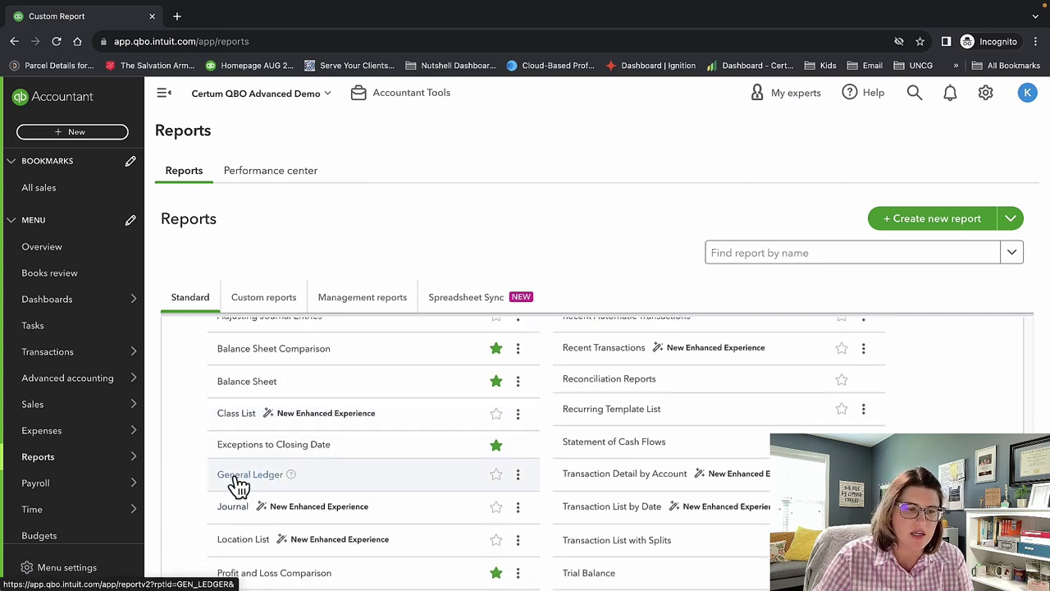
scroll(236, 485, down, 1)
scroll(445, 537, up, 5)
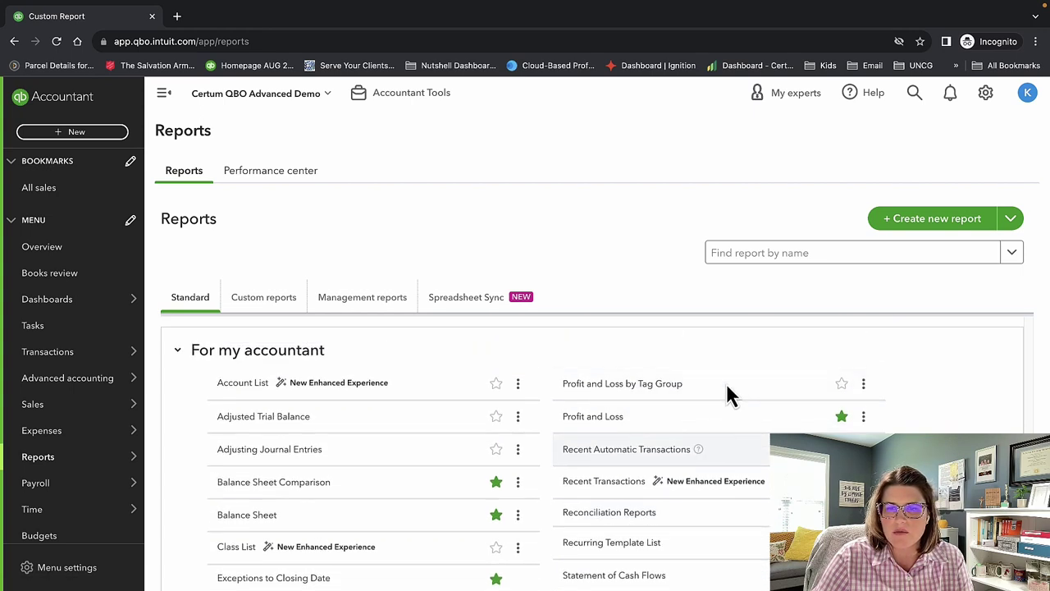
scroll(708, 440, down, 1)
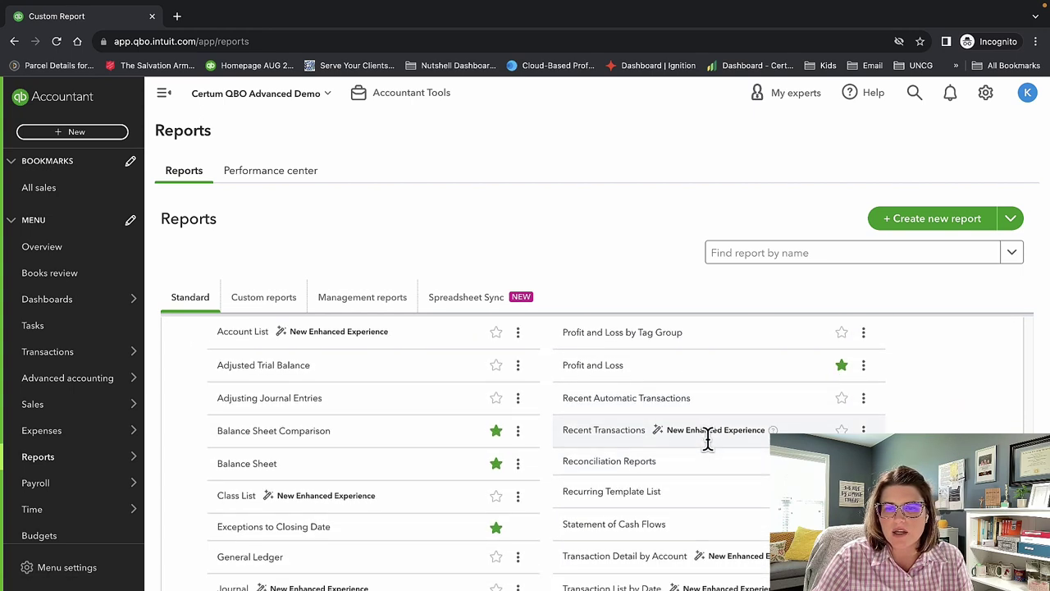
scroll(660, 463, down, 1)
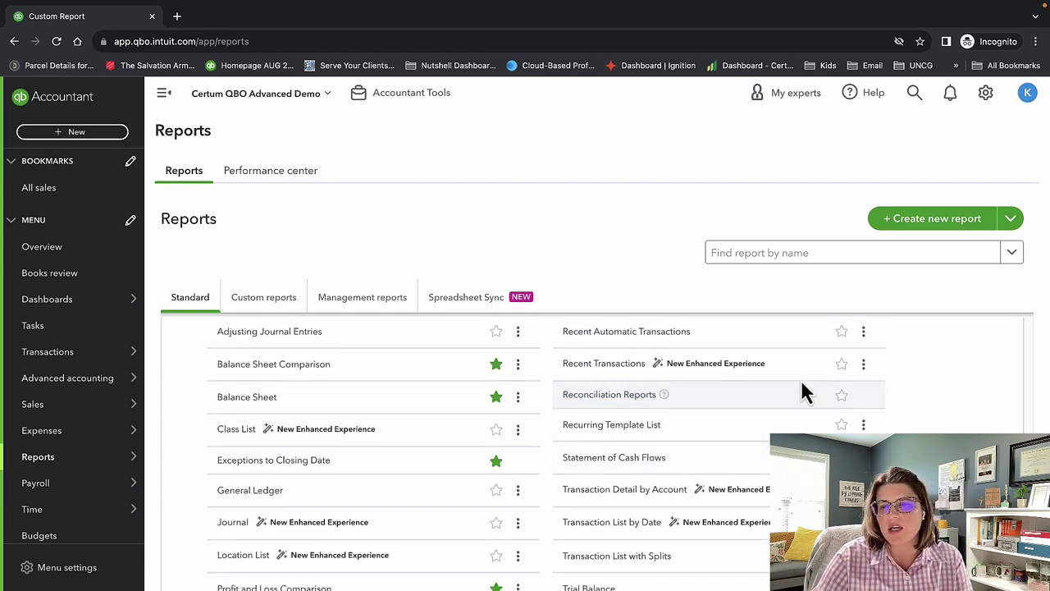
scroll(596, 441, down, 1)
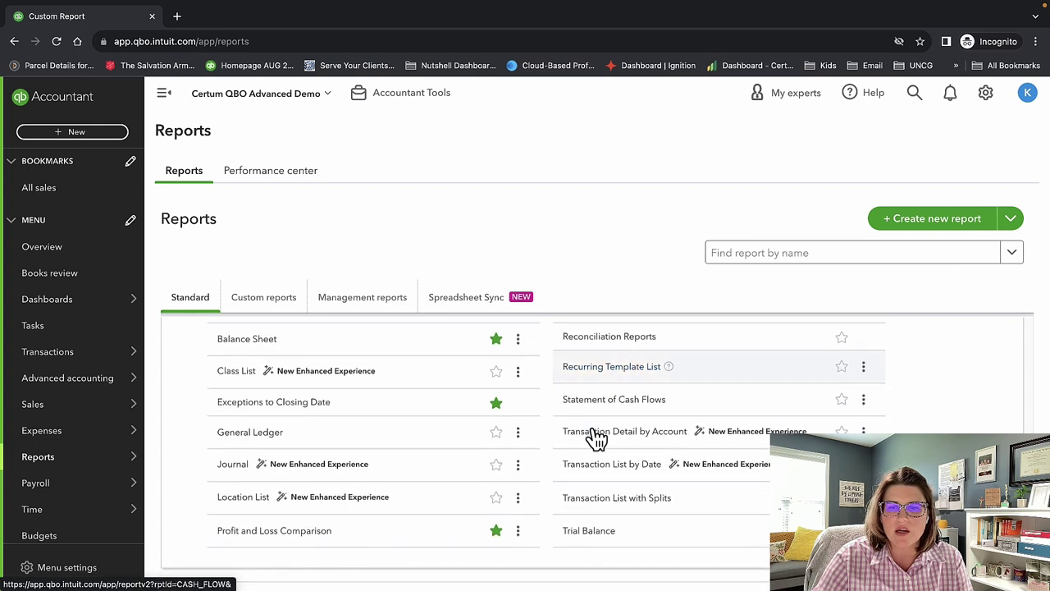
click(841, 367)
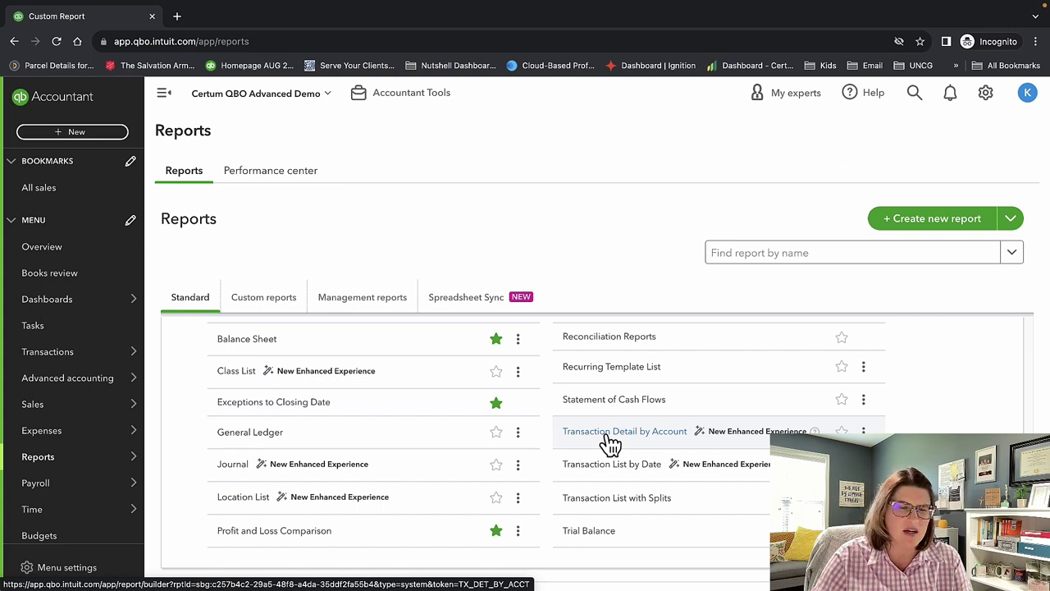
scroll(607, 475, down, 1)
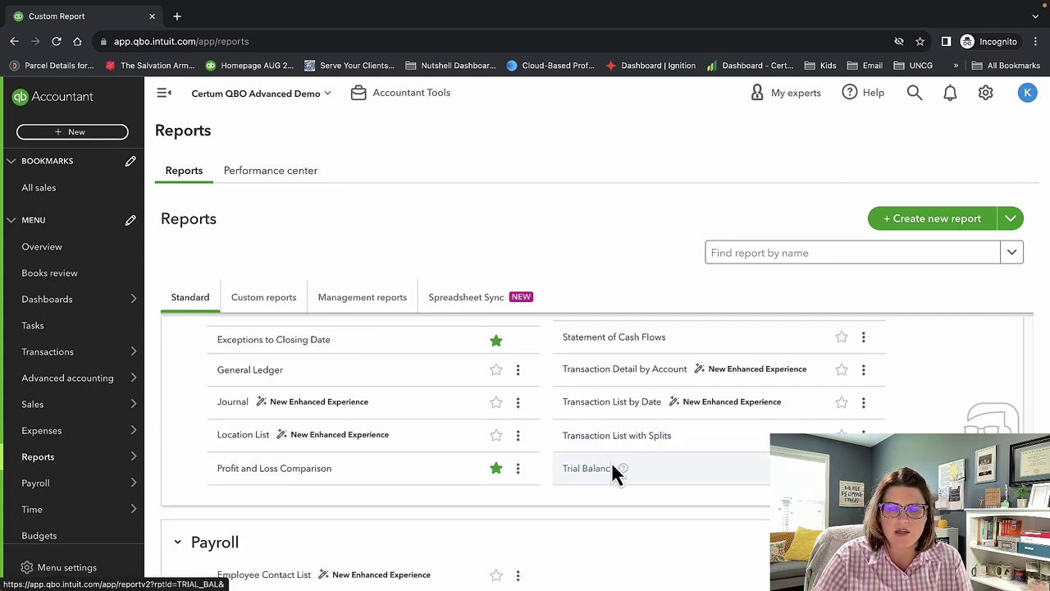
scroll(613, 472, down, 1)
scroll(613, 474, down, 1)
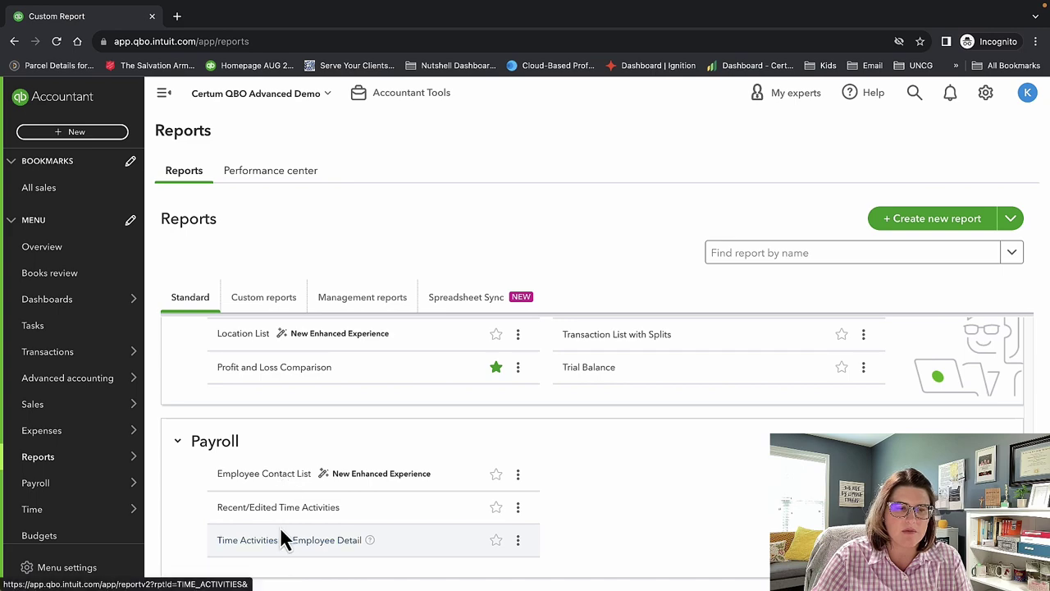
scroll(666, 492, up, 5)
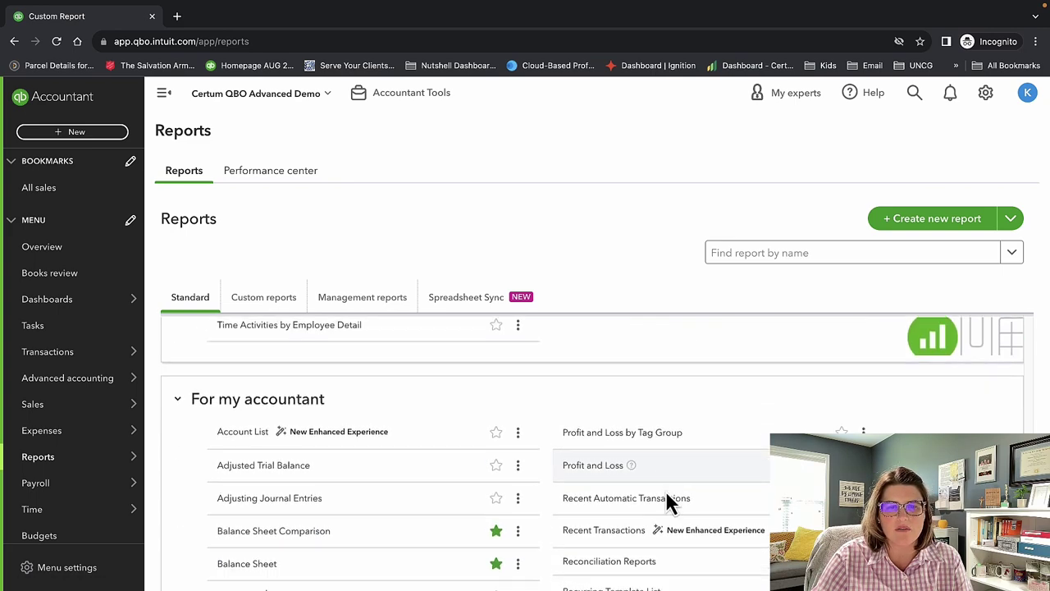
scroll(665, 493, down, 5)
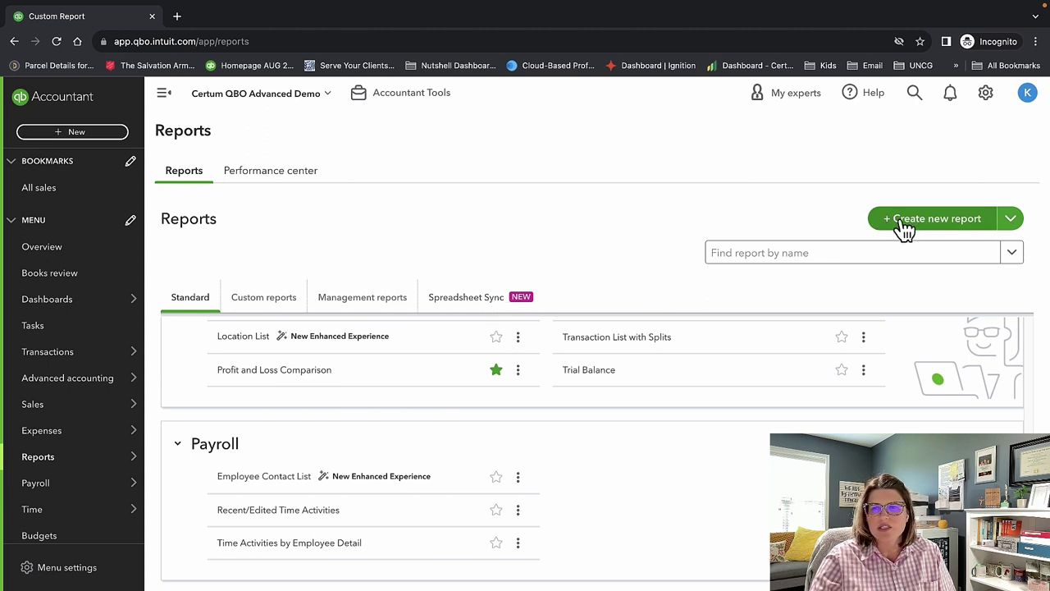
Create a new custom report of type Invoice.
click(950, 230)
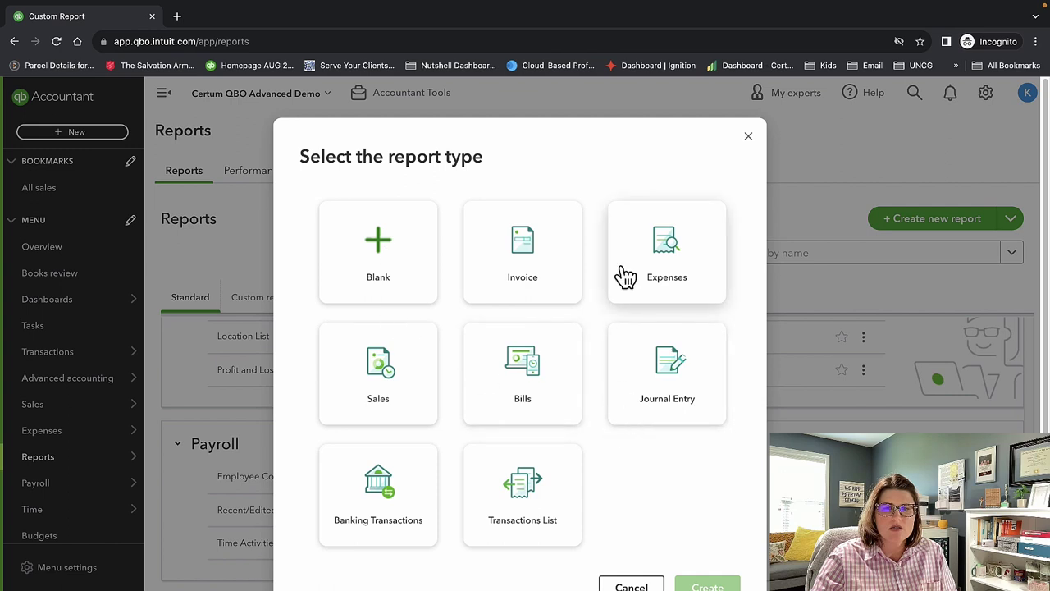
click(523, 256)
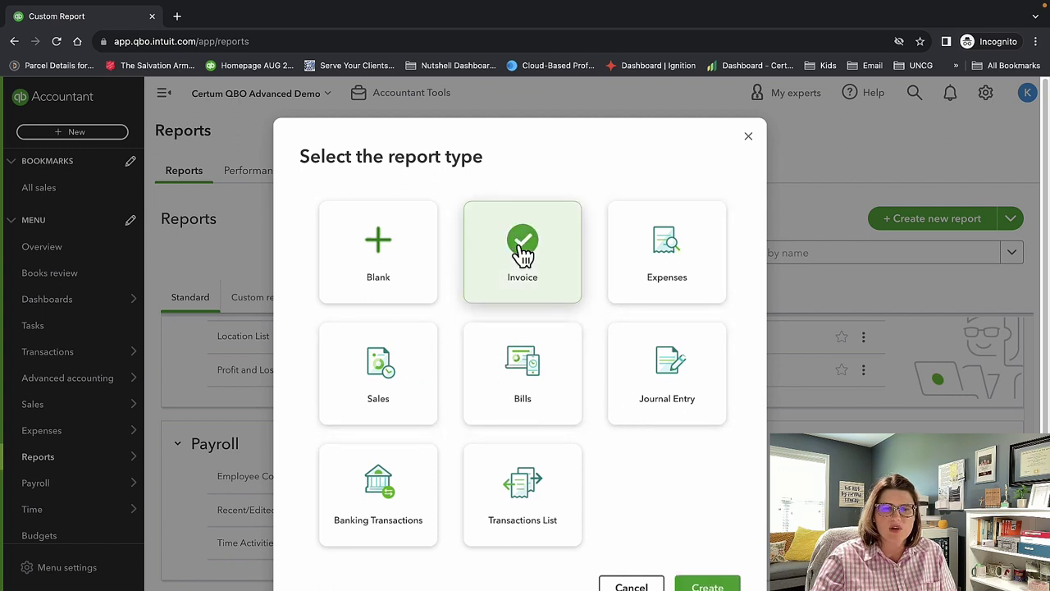
click(717, 585)
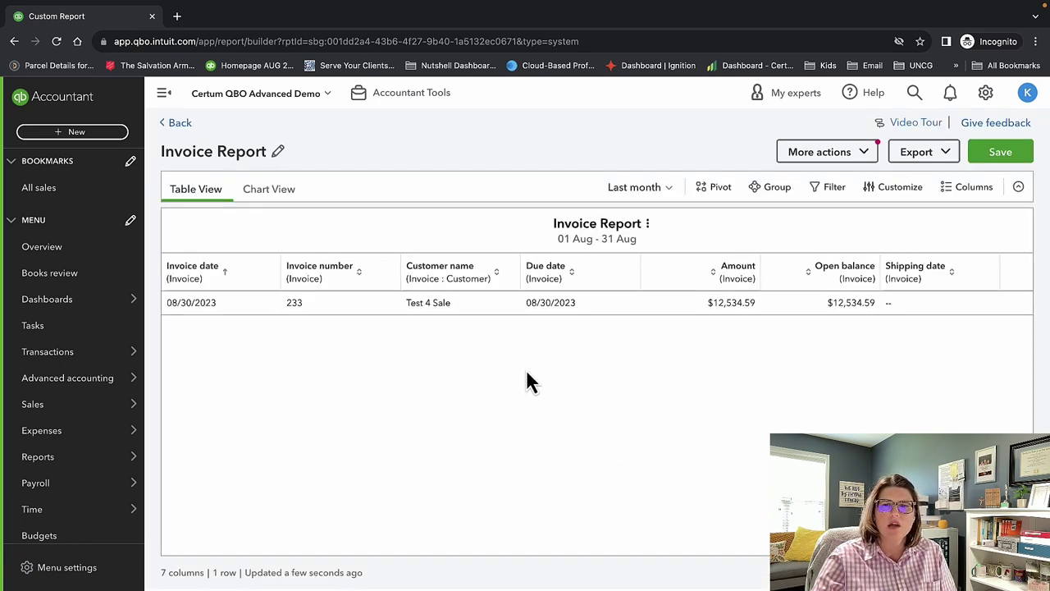
Set the Invoice report's date range to This year and show it as a chart.
click(623, 195)
scroll(620, 324, down, 2)
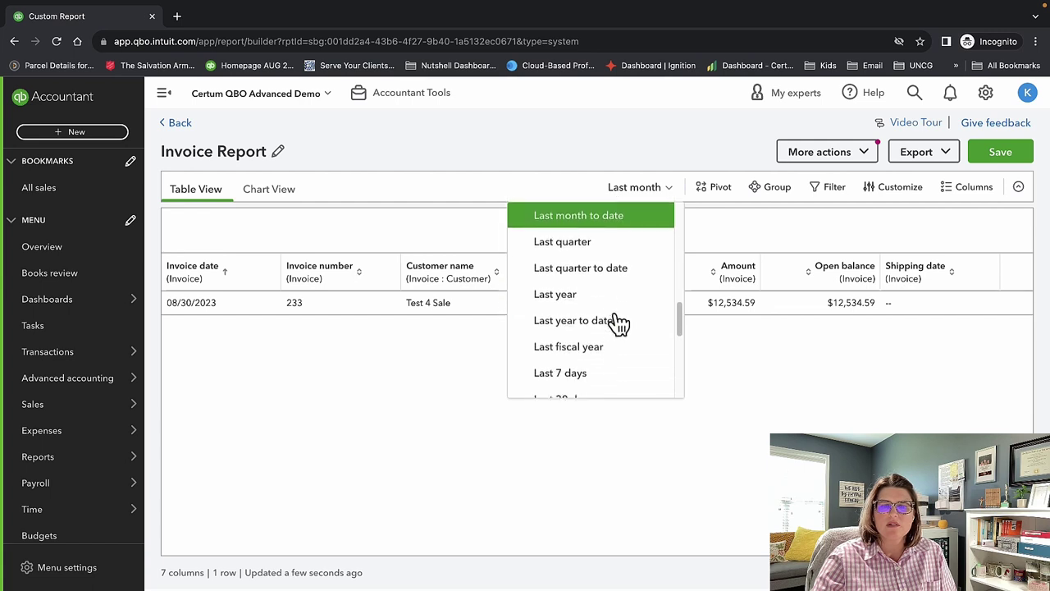
scroll(619, 324, down, 8)
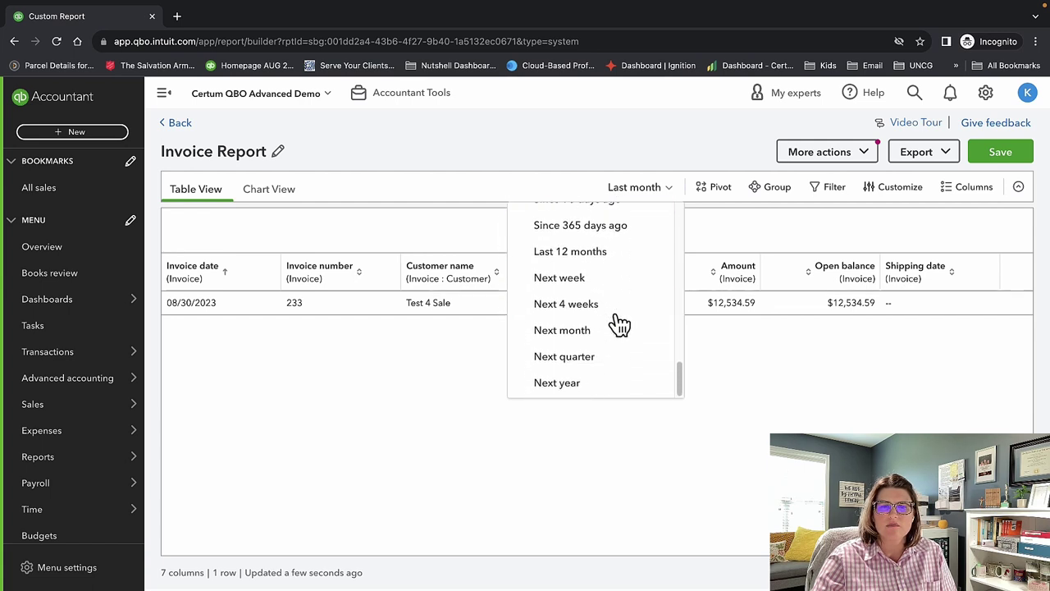
scroll(619, 325, up, 10)
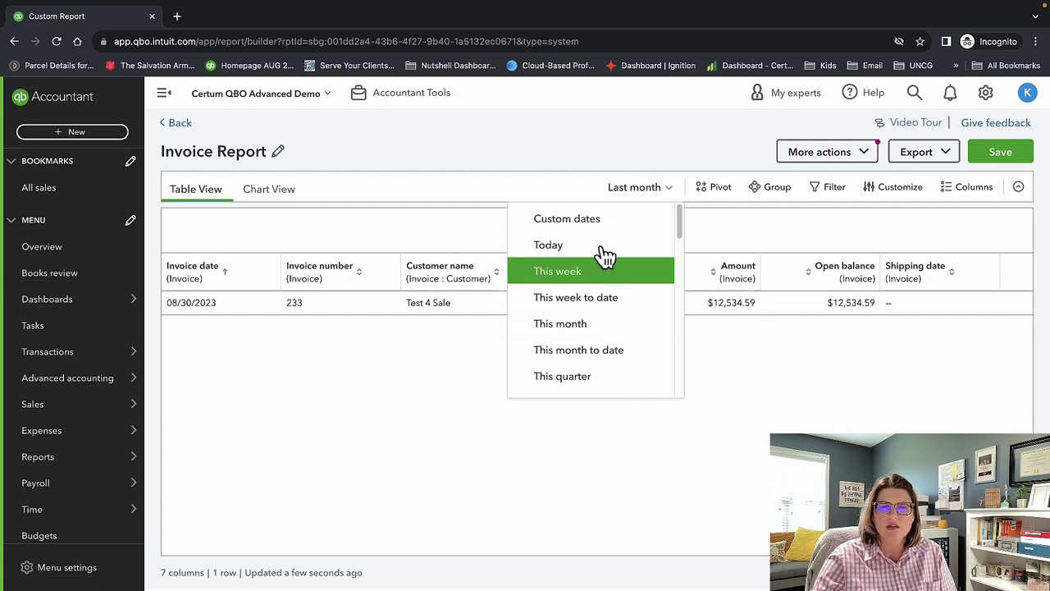
scroll(598, 306, down, 2)
click(599, 342)
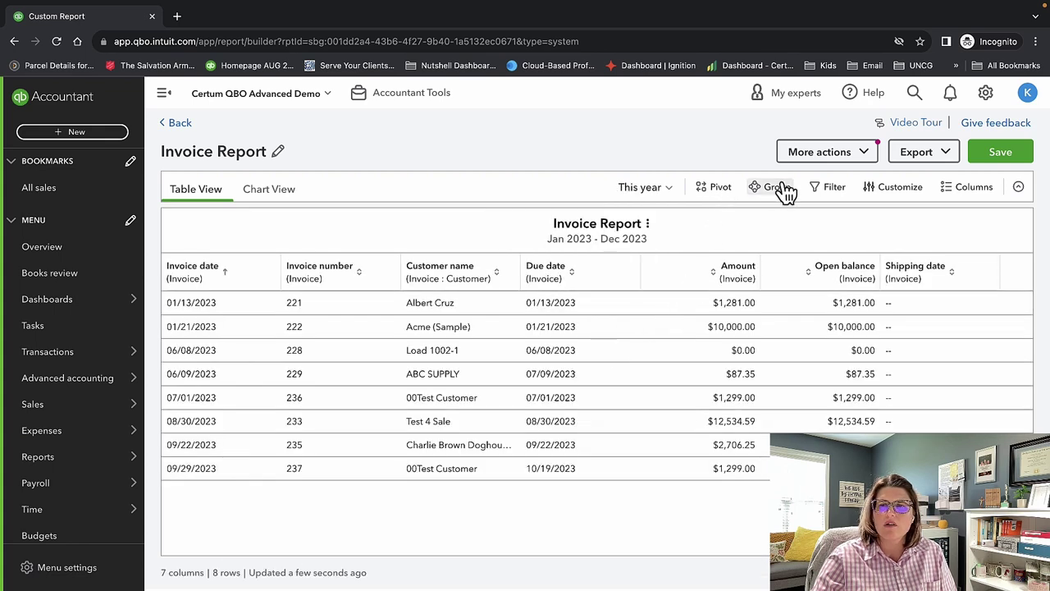
click(274, 193)
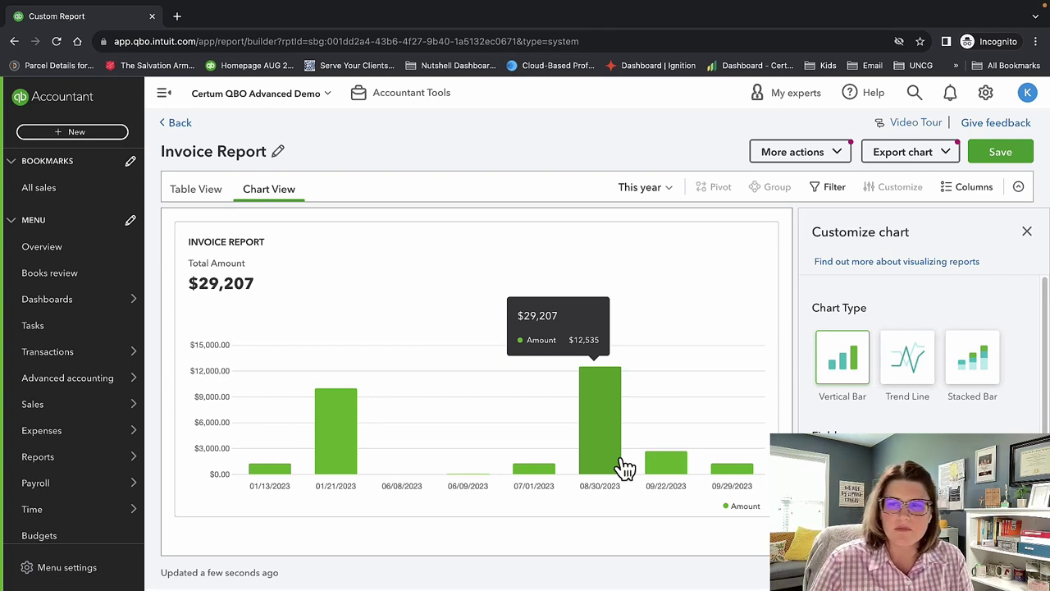
Change the invoice chart to a trend line, then stacked bars, and bring up filter options.
click(909, 350)
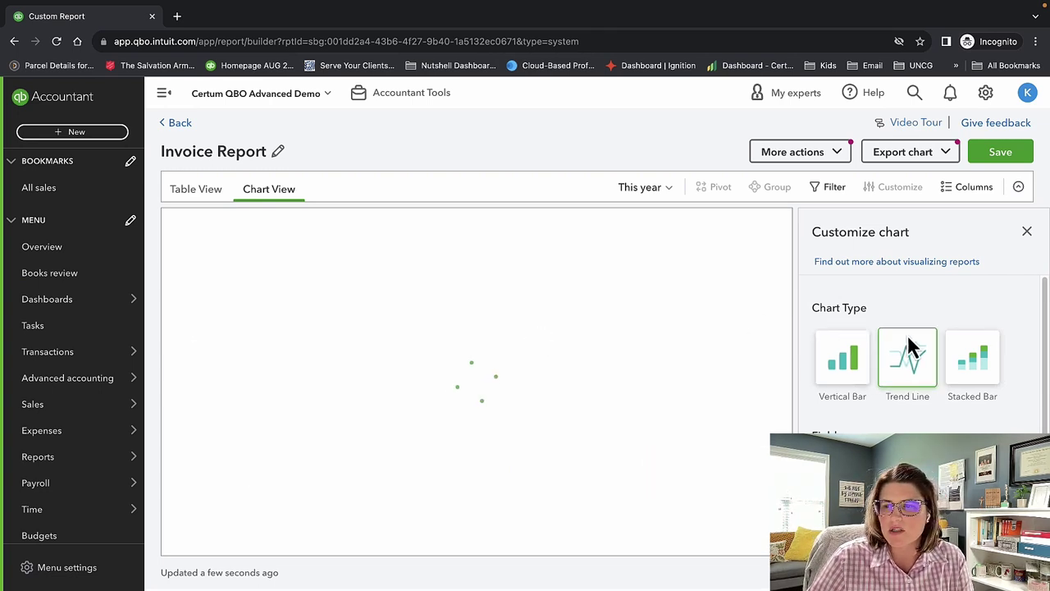
click(973, 362)
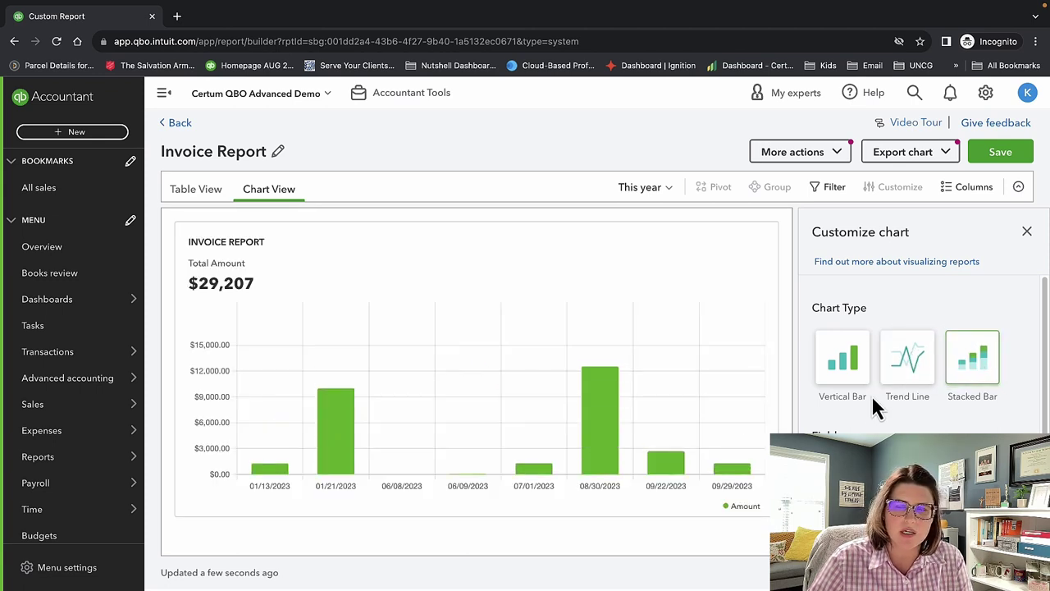
scroll(961, 394, down, 1)
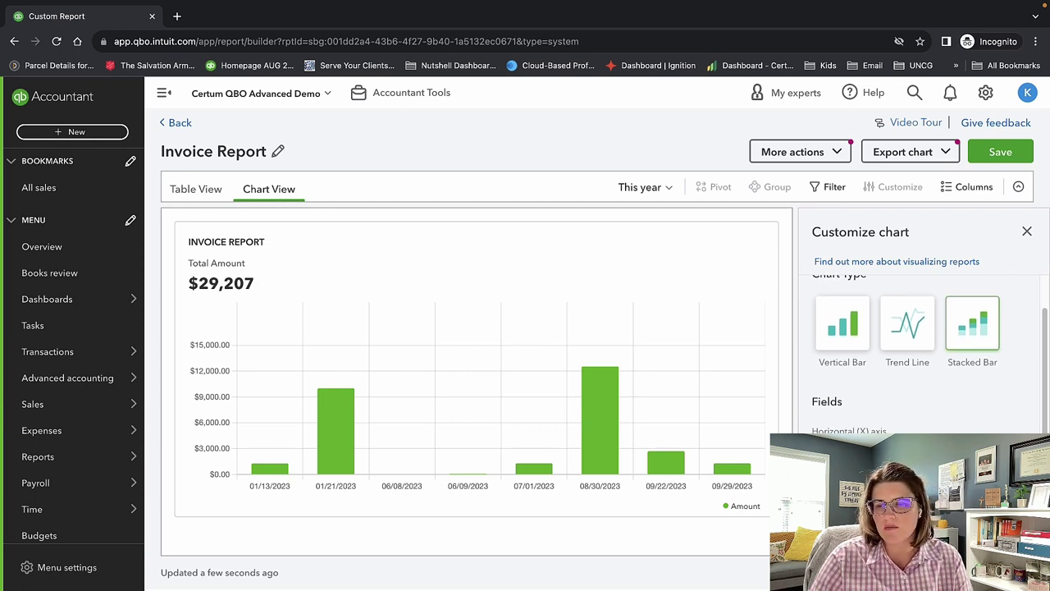
scroll(927, 353, up, 1)
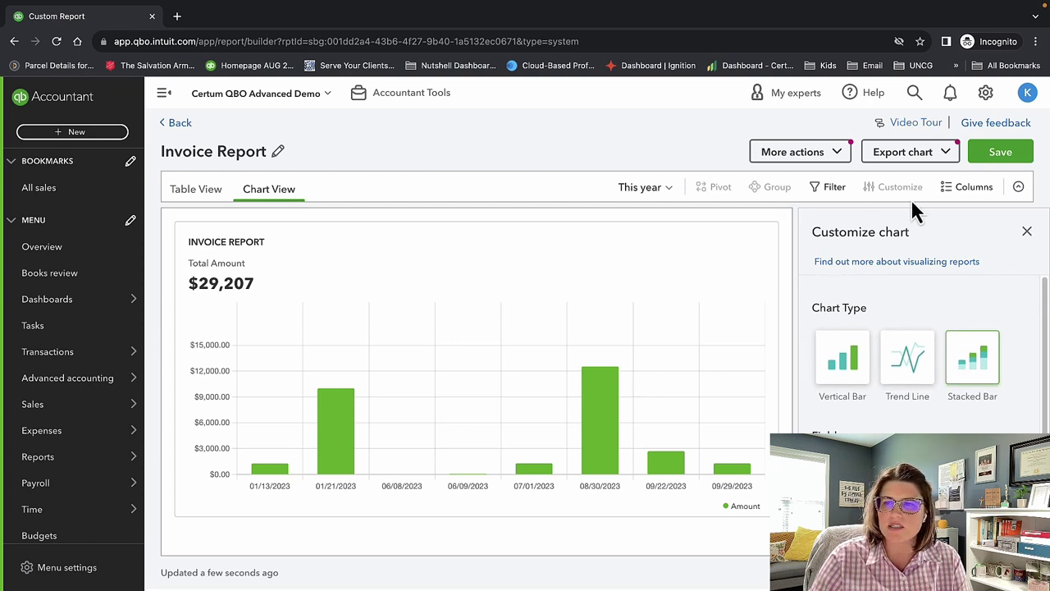
click(968, 188)
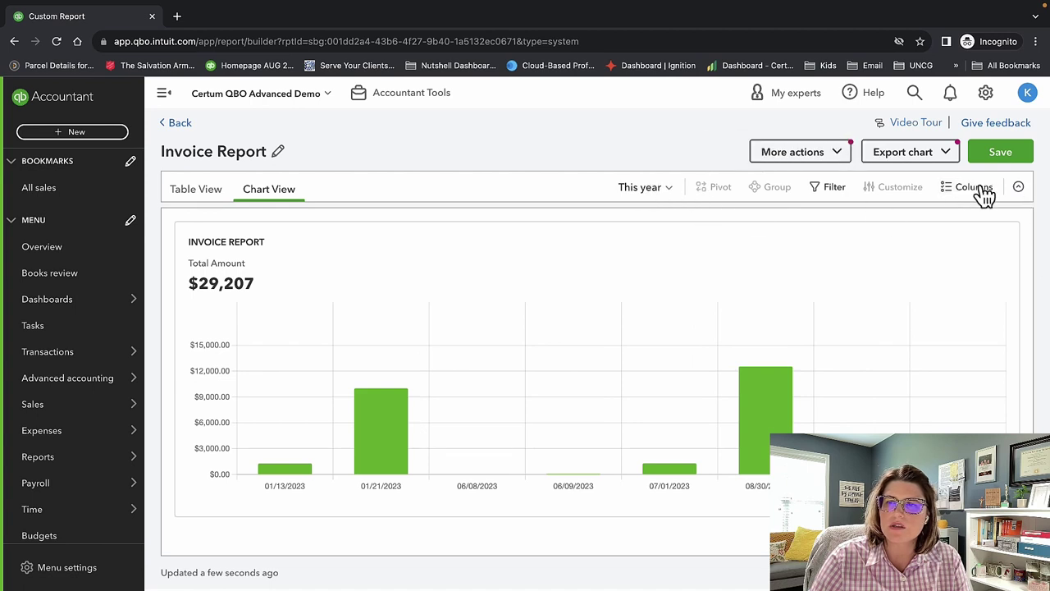
click(975, 189)
click(828, 189)
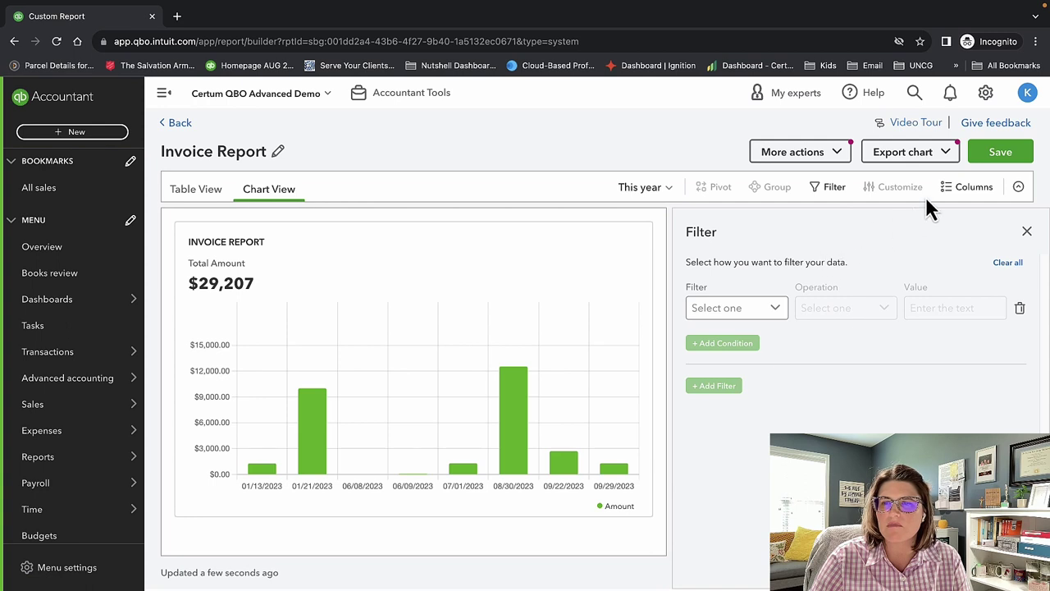
Look over the filter fields, date range choices and chart export options without changing them.
click(753, 311)
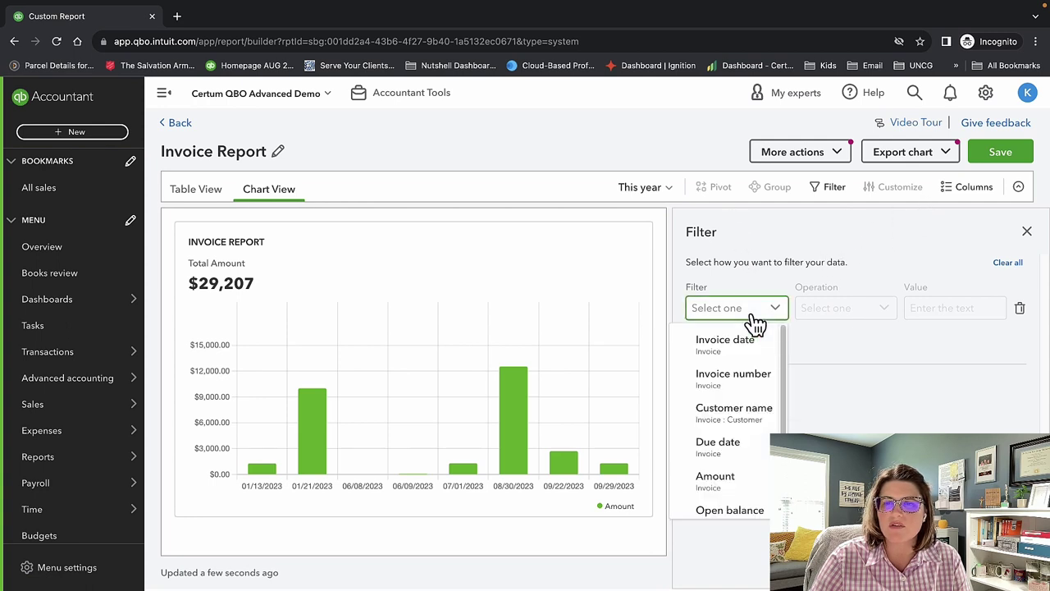
click(755, 320)
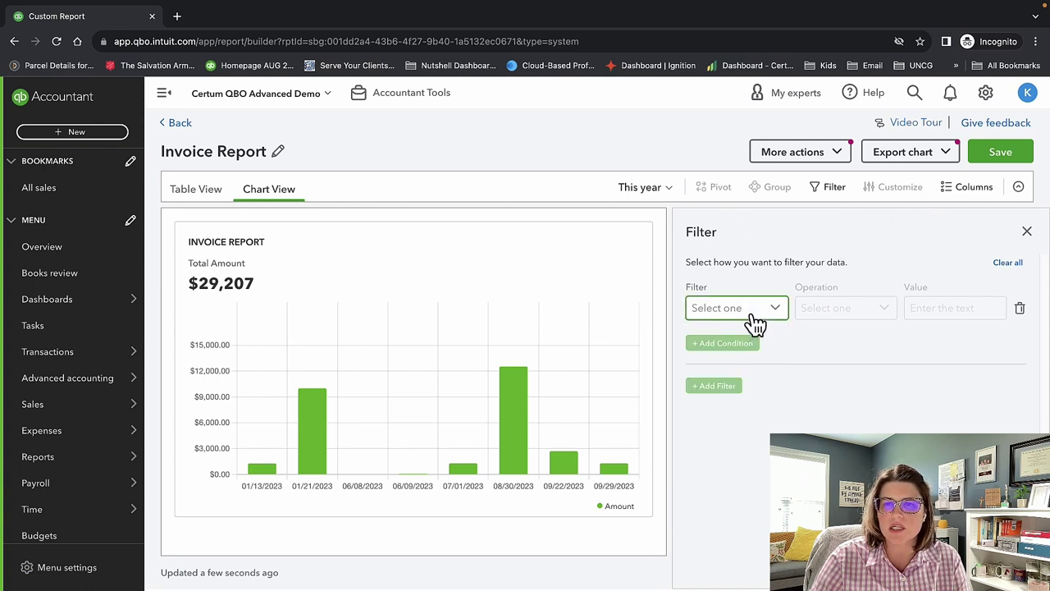
click(644, 188)
click(644, 188)
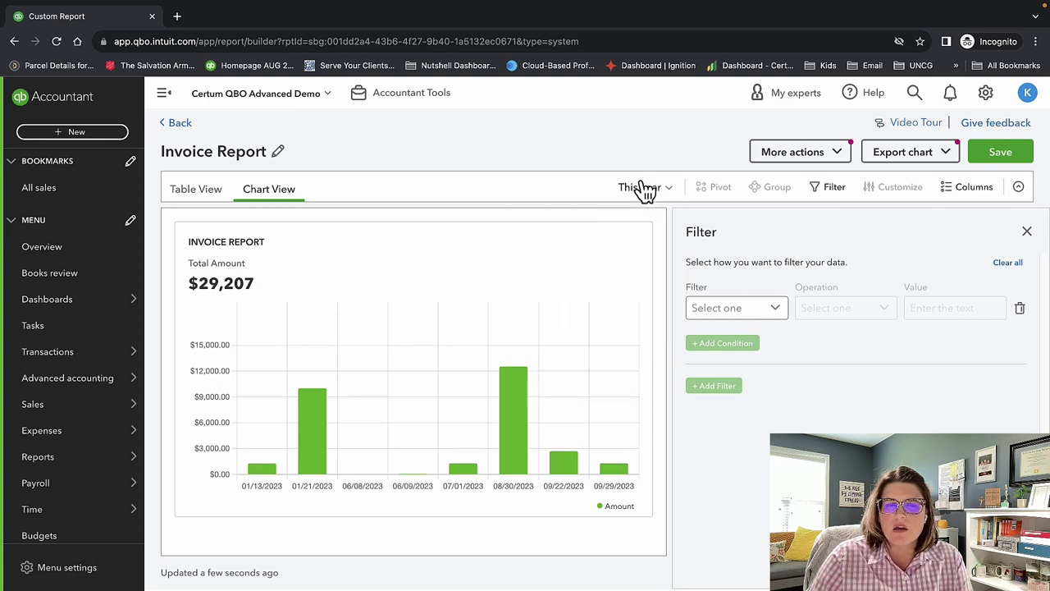
click(922, 157)
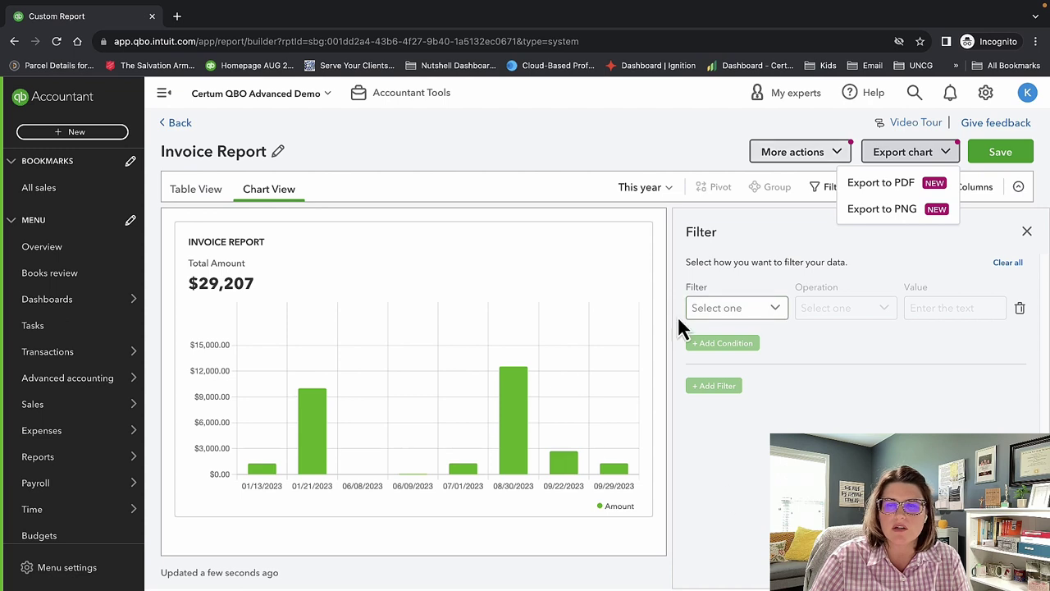
Check the report's other actions, return it to table view, and leave the report.
click(816, 151)
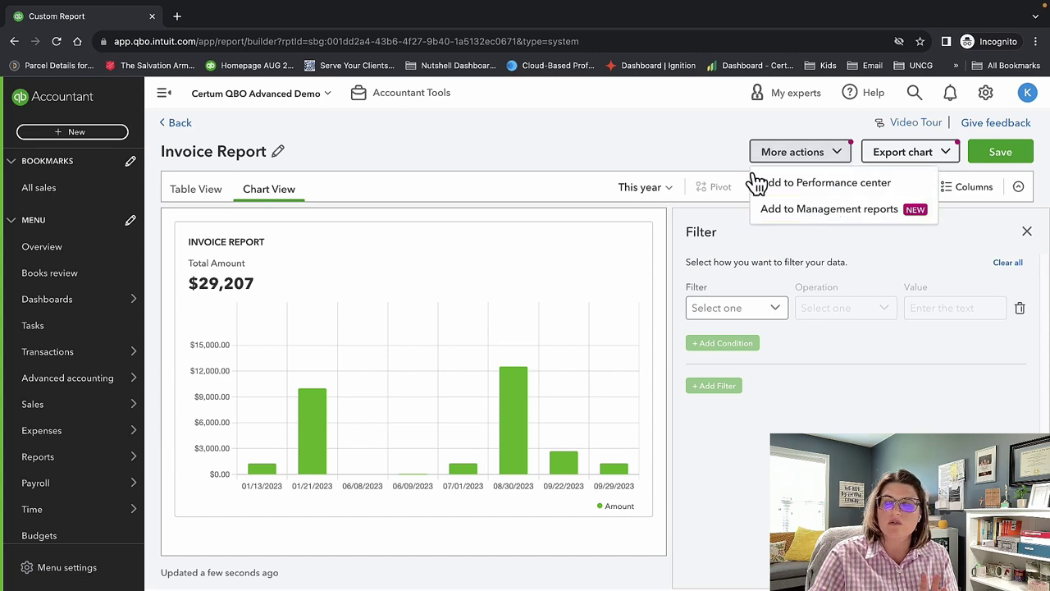
click(790, 155)
click(199, 190)
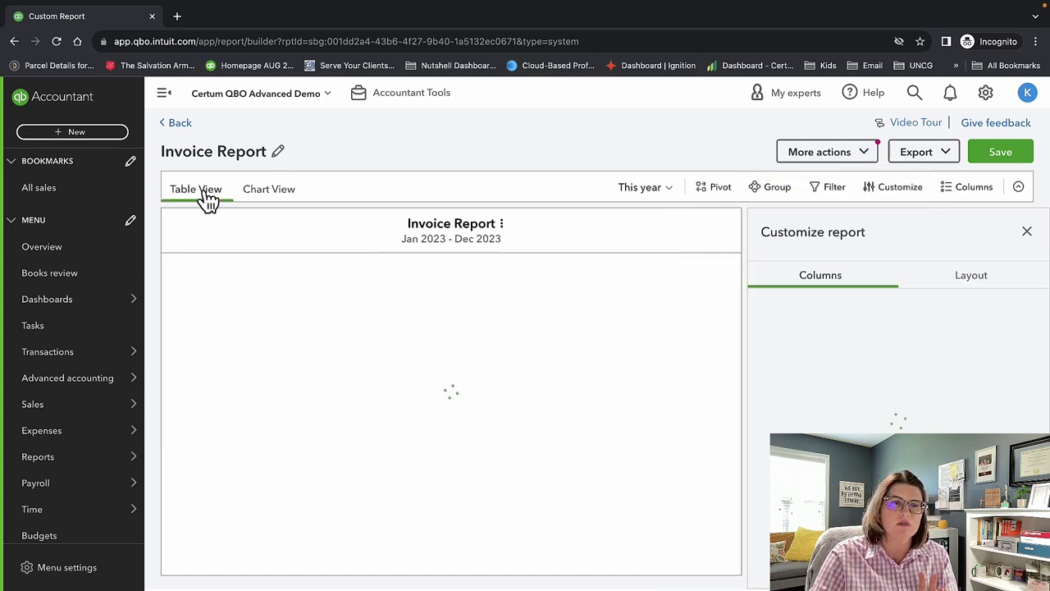
click(178, 125)
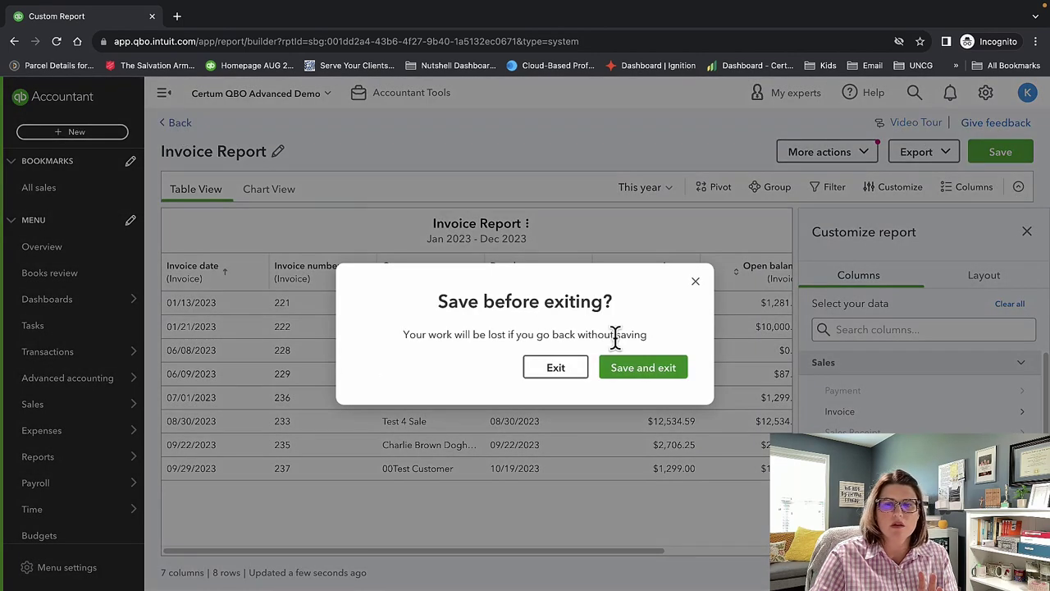
Save and exit the Invoice report, then browse the Standard reports list.
click(644, 367)
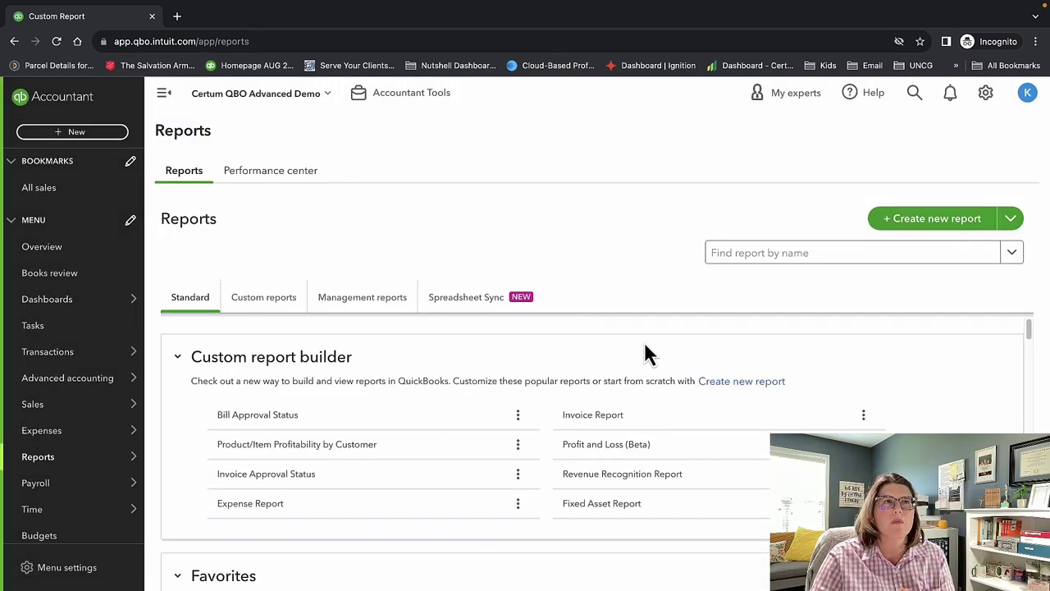
scroll(644, 355, down, 20)
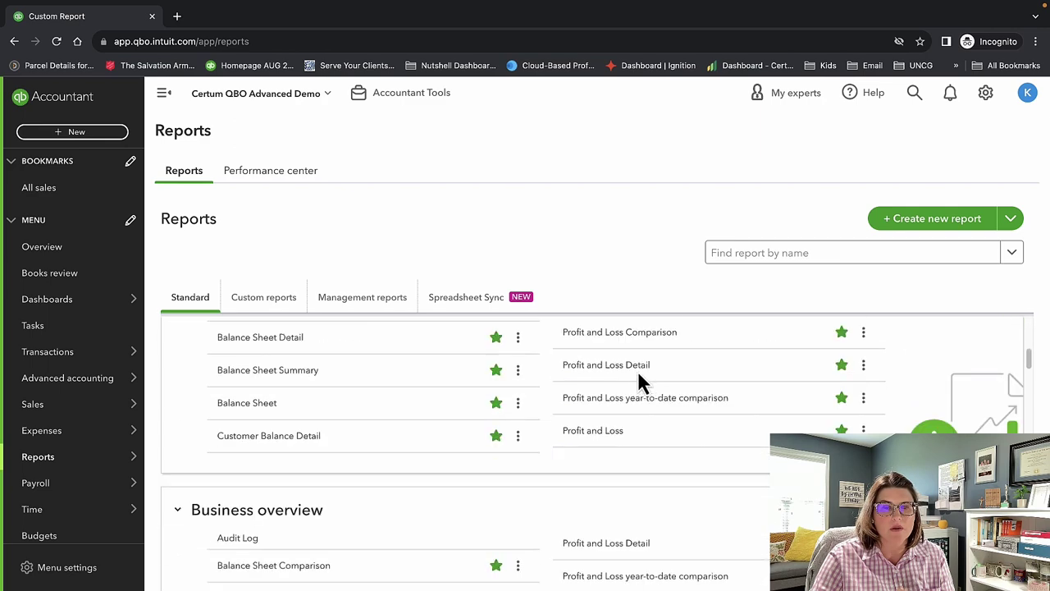
scroll(639, 387, down, 15)
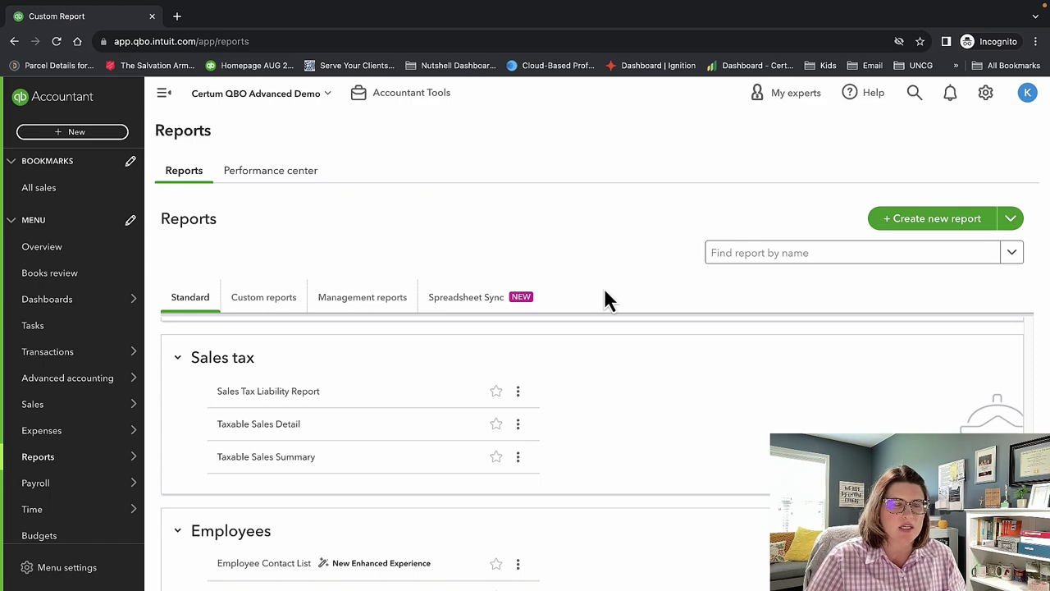
scroll(544, 312, down, 4)
scroll(584, 393, down, 3)
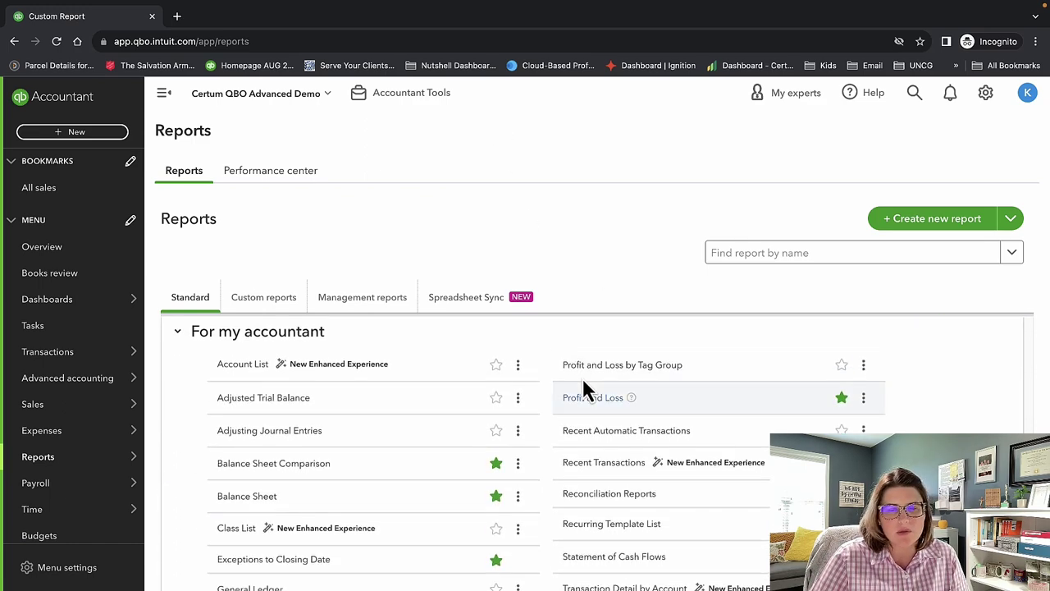
scroll(595, 434, down, 4)
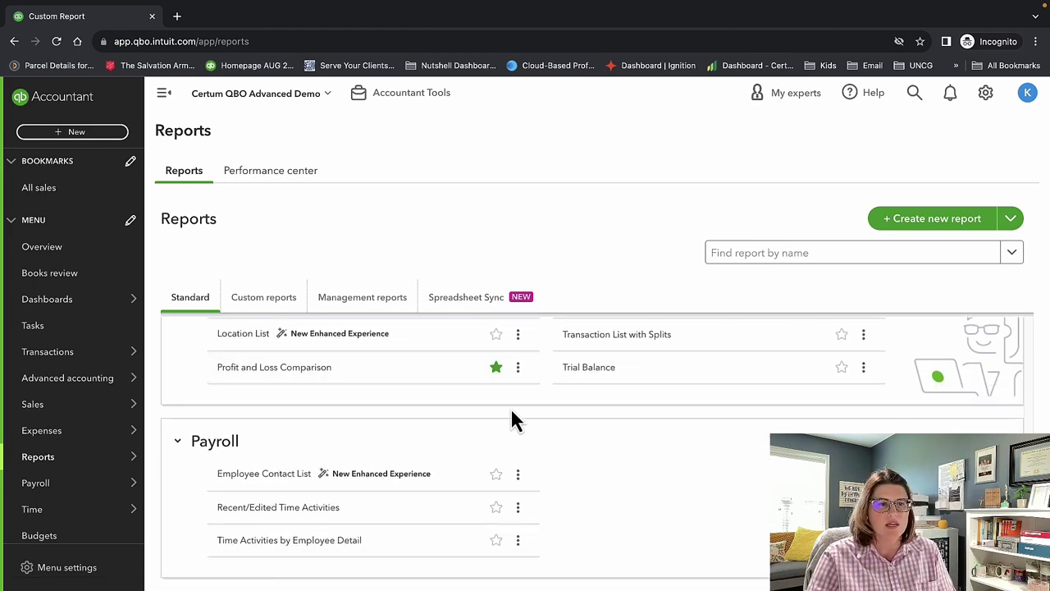
scroll(675, 509, up, 15)
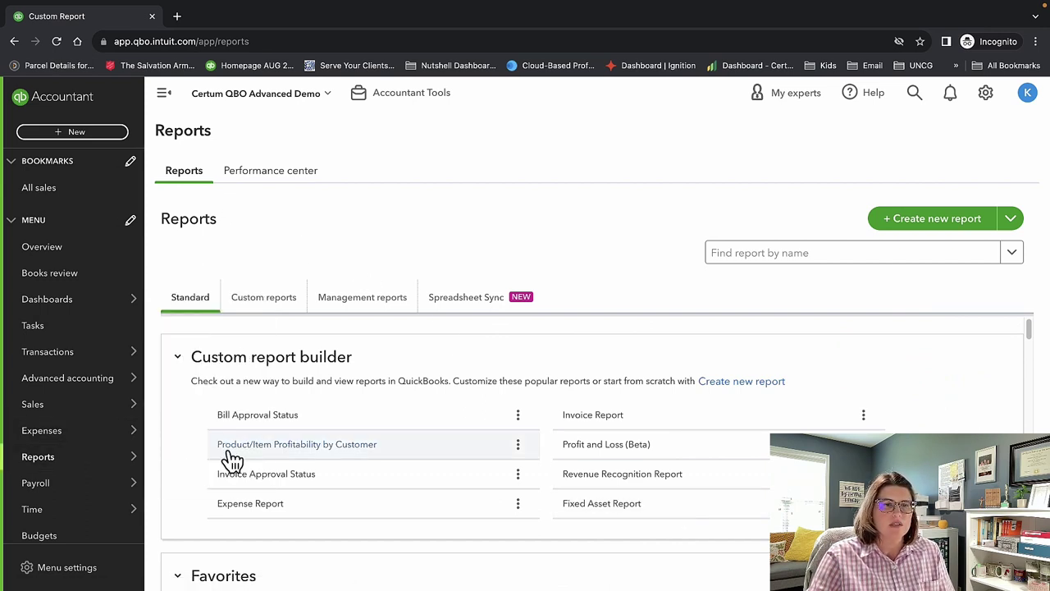
Open the Performance center and set its comparison industry to Other accounting services via search.
click(270, 176)
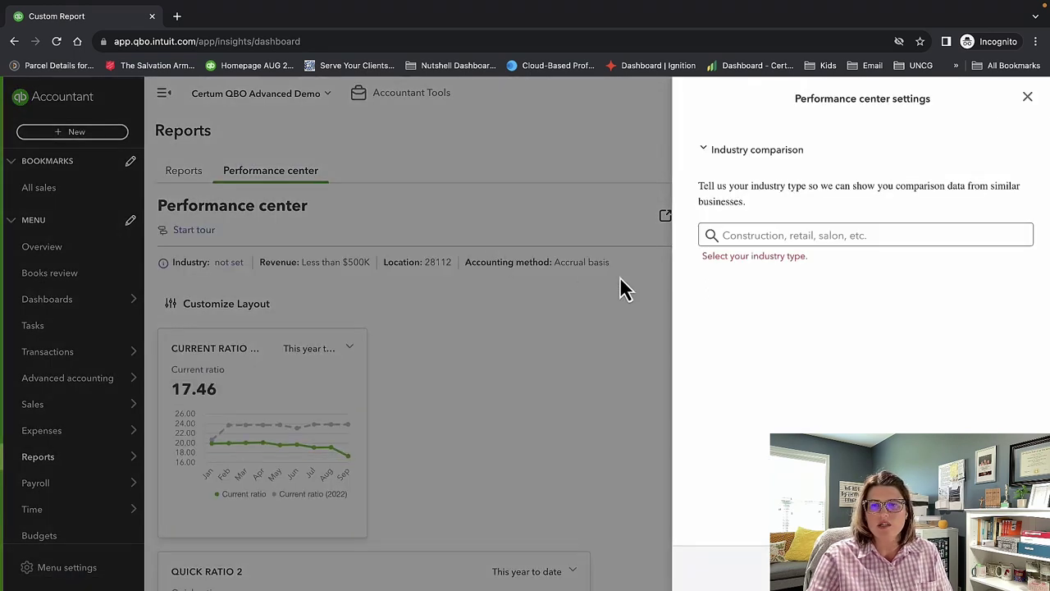
click(821, 236)
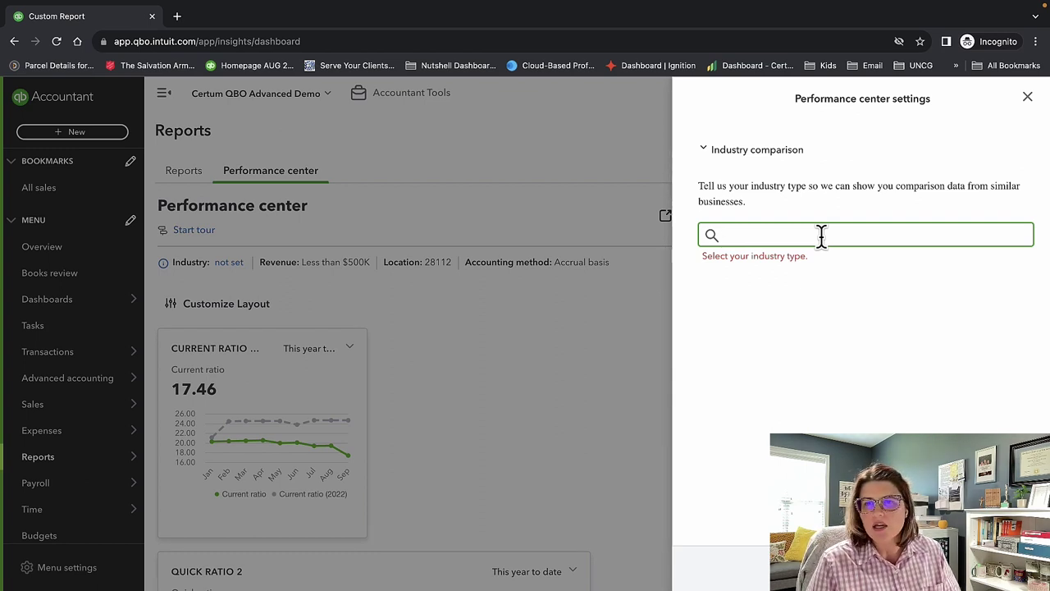
text(account)
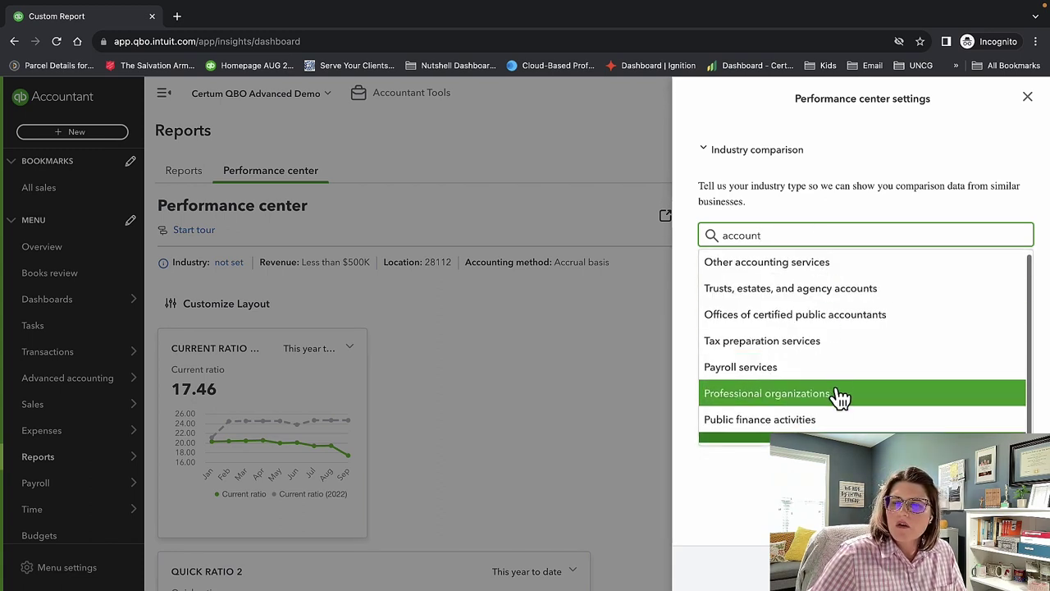
key(Up)
key(Up)
key(Up)
key(Up)
key(Up)
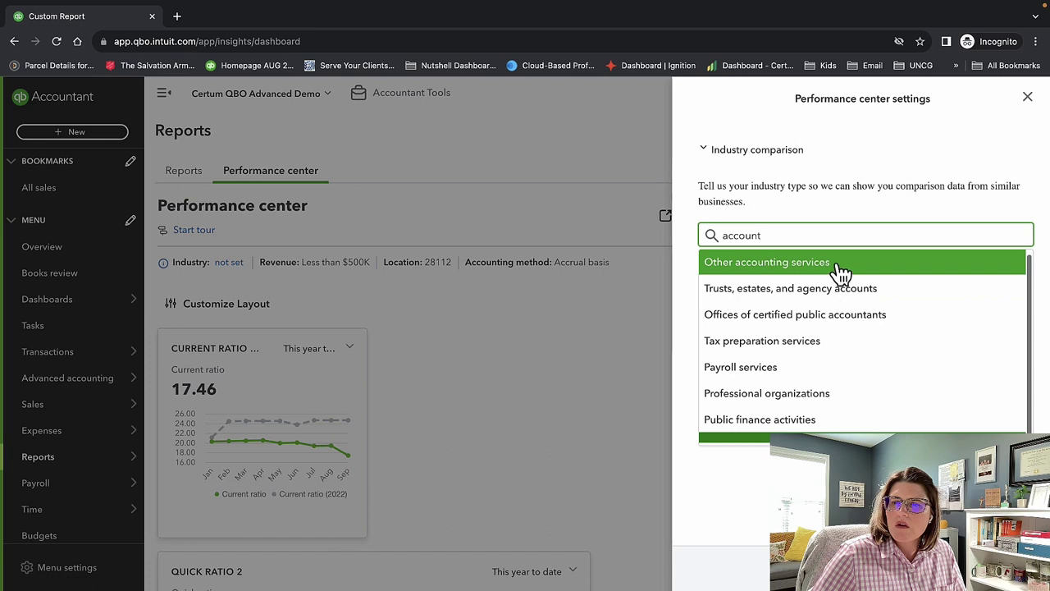
click(836, 262)
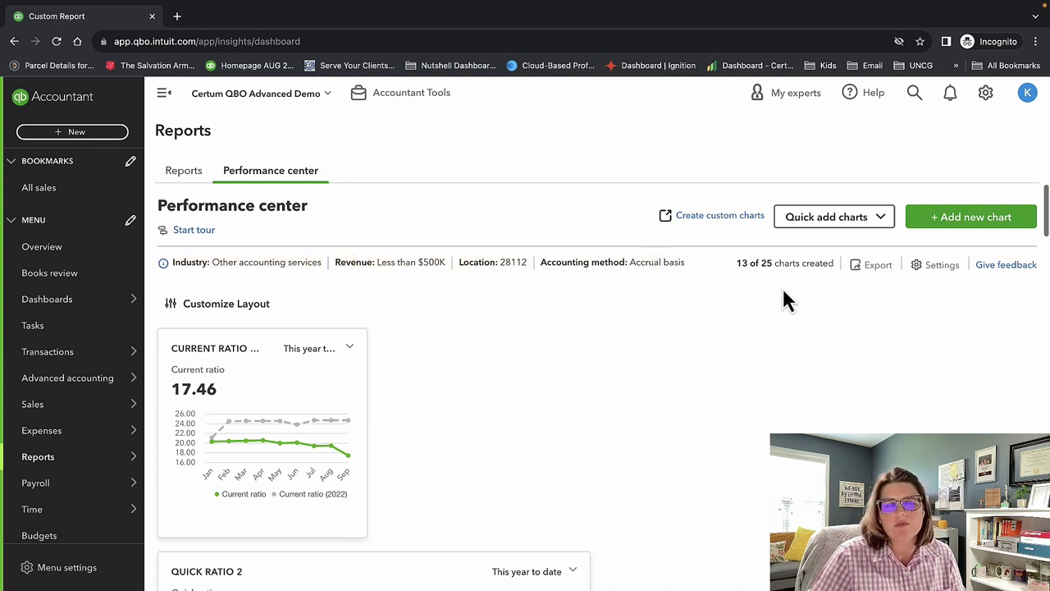
scroll(922, 306, down, 3)
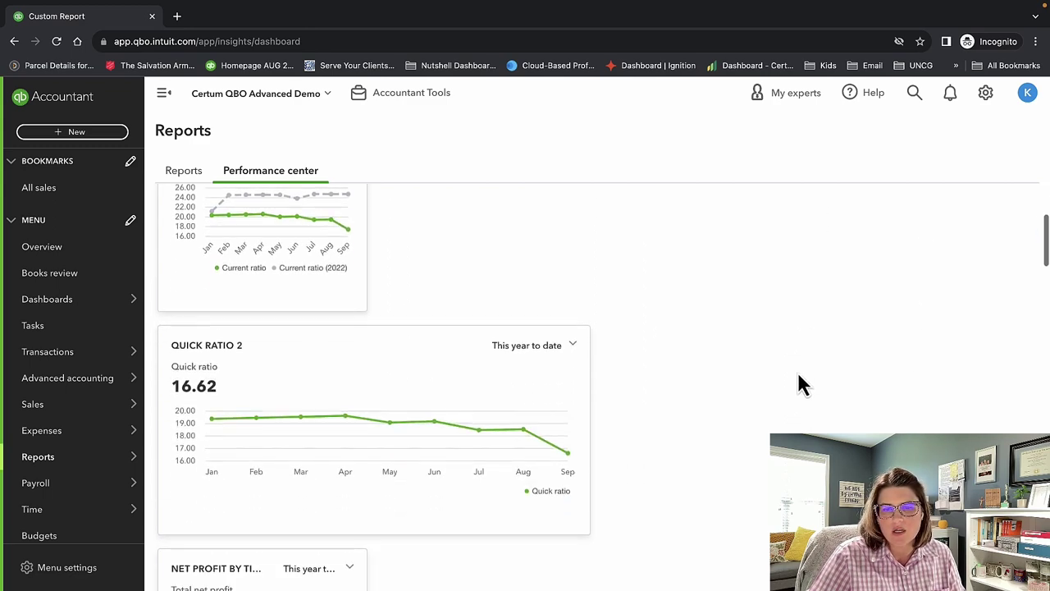
scroll(800, 384, down, 3)
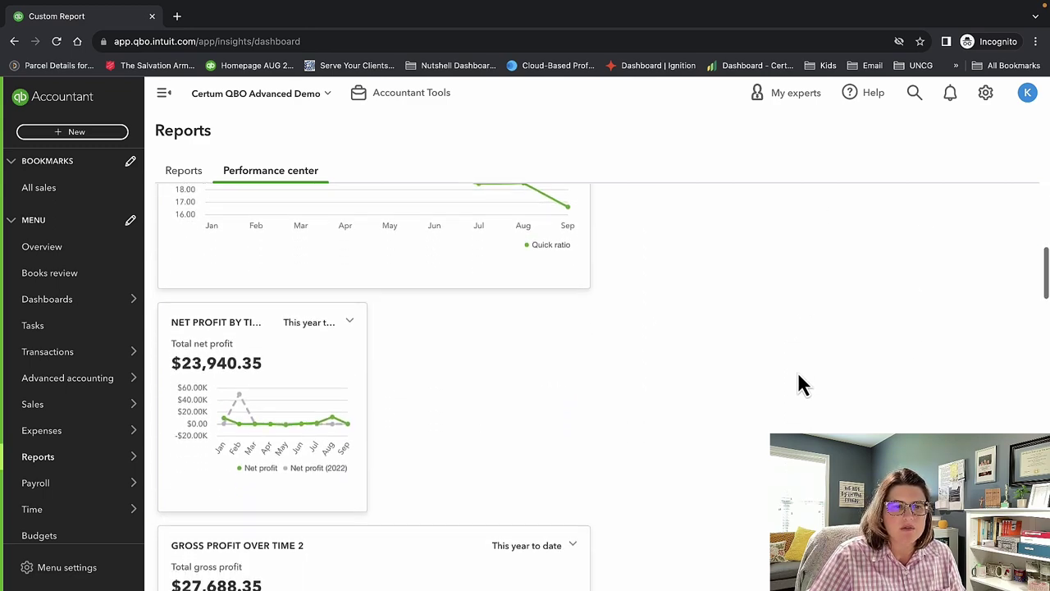
scroll(799, 384, down, 7)
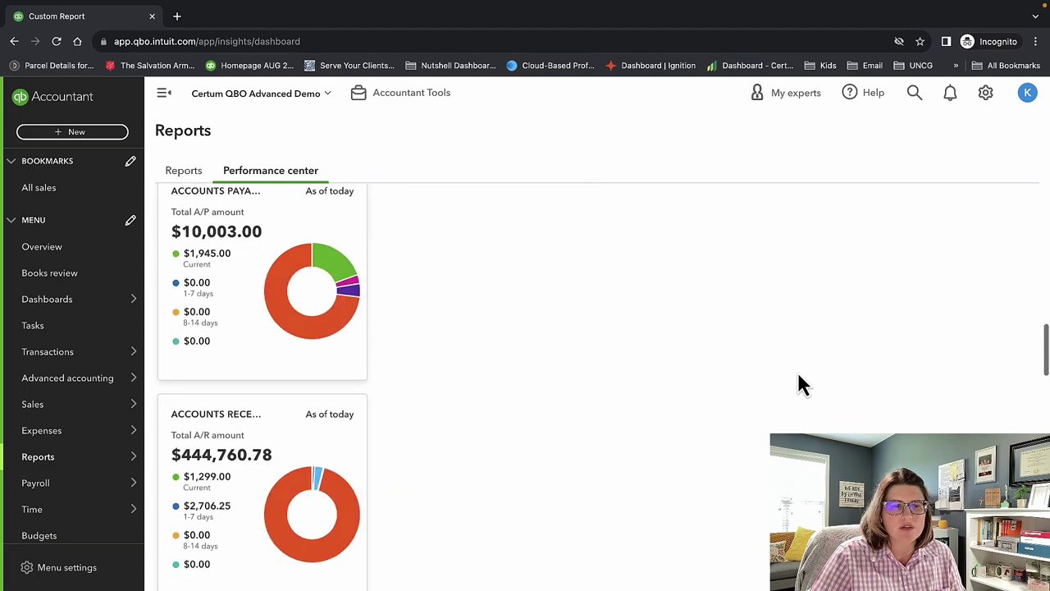
scroll(799, 384, down, 8)
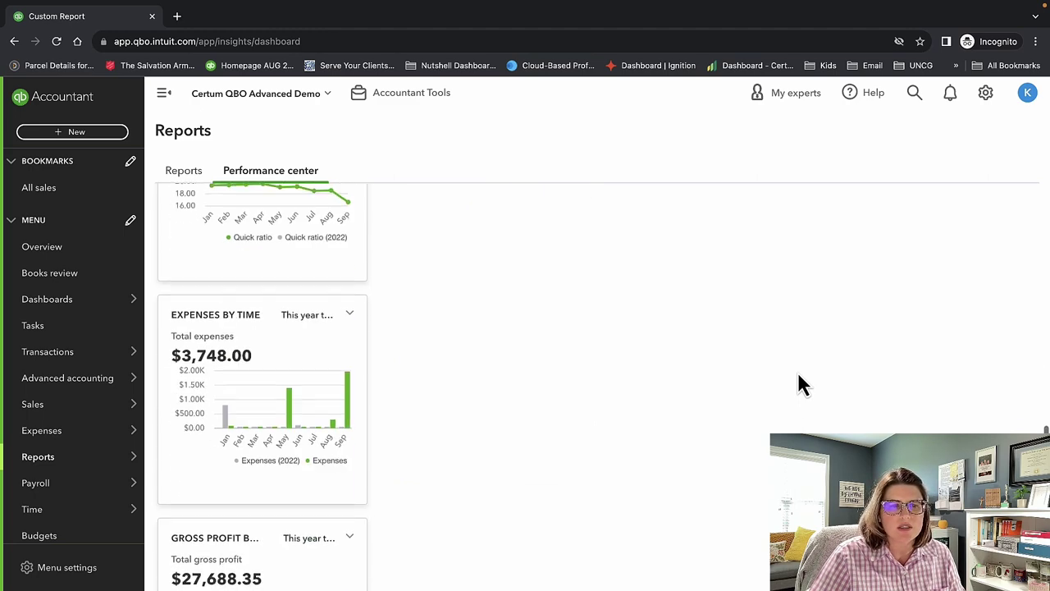
scroll(798, 376, down, 5)
scroll(798, 375, down, 6)
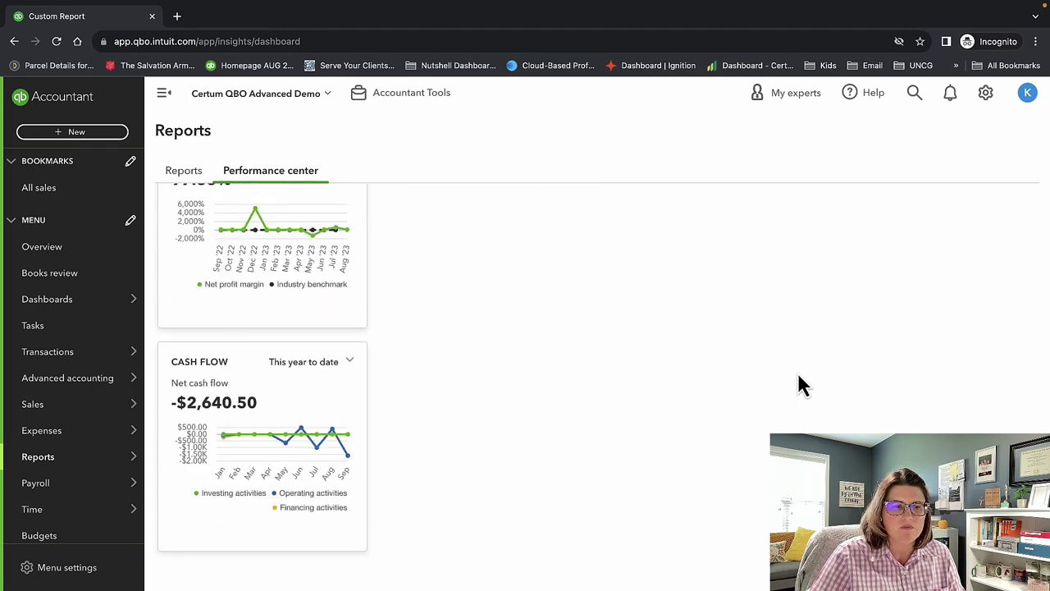
scroll(800, 384, up, 20)
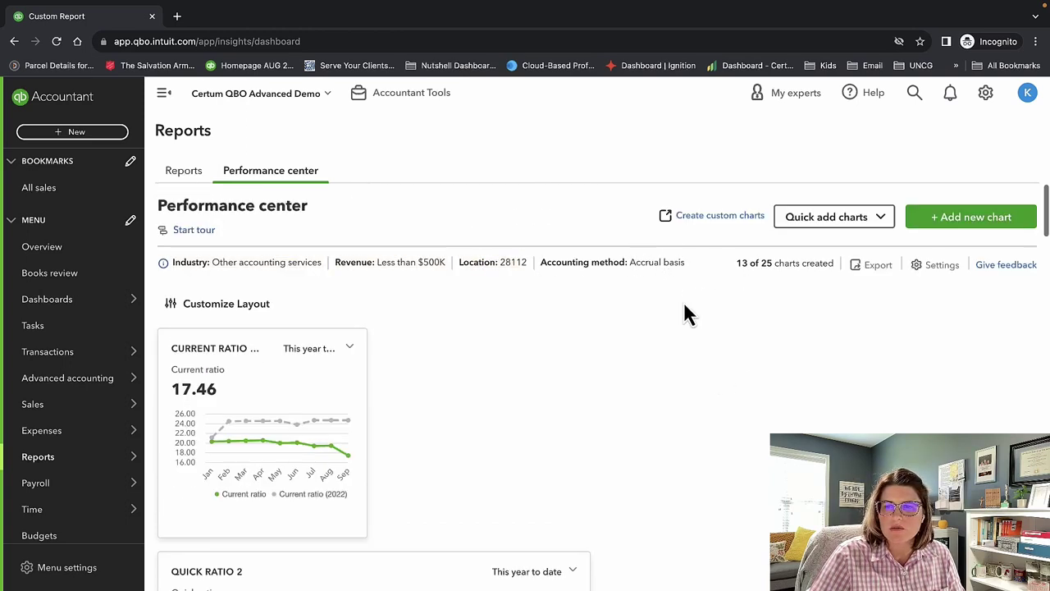
click(164, 264)
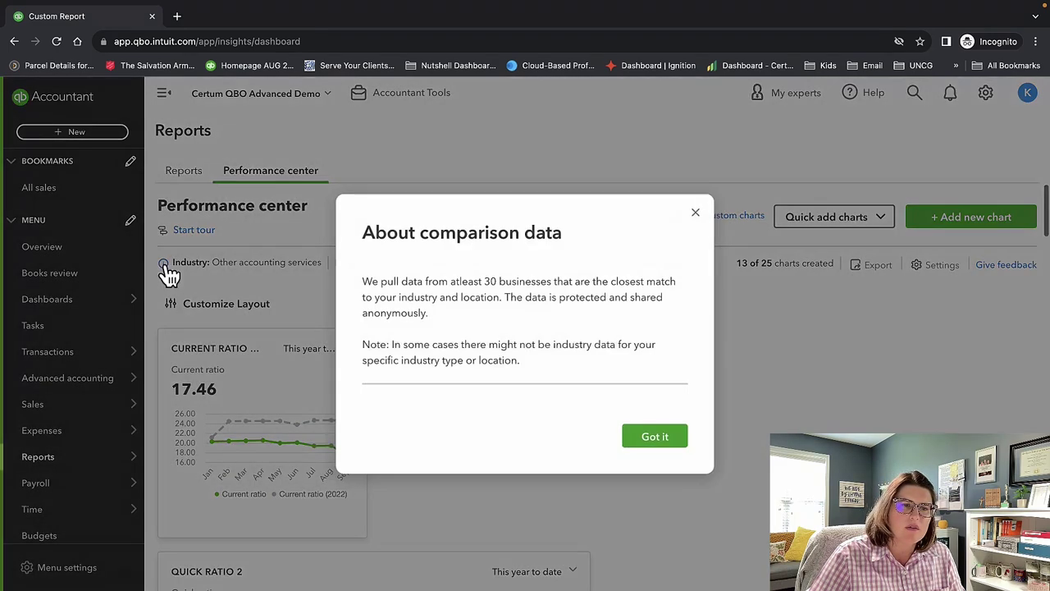
drag(571, 382, 368, 282)
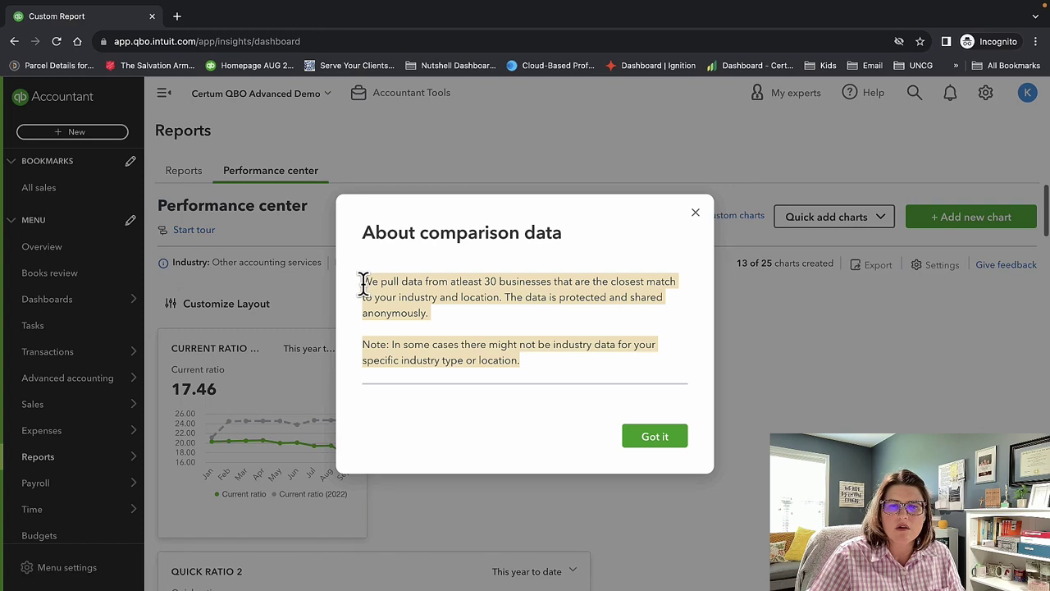
click(695, 213)
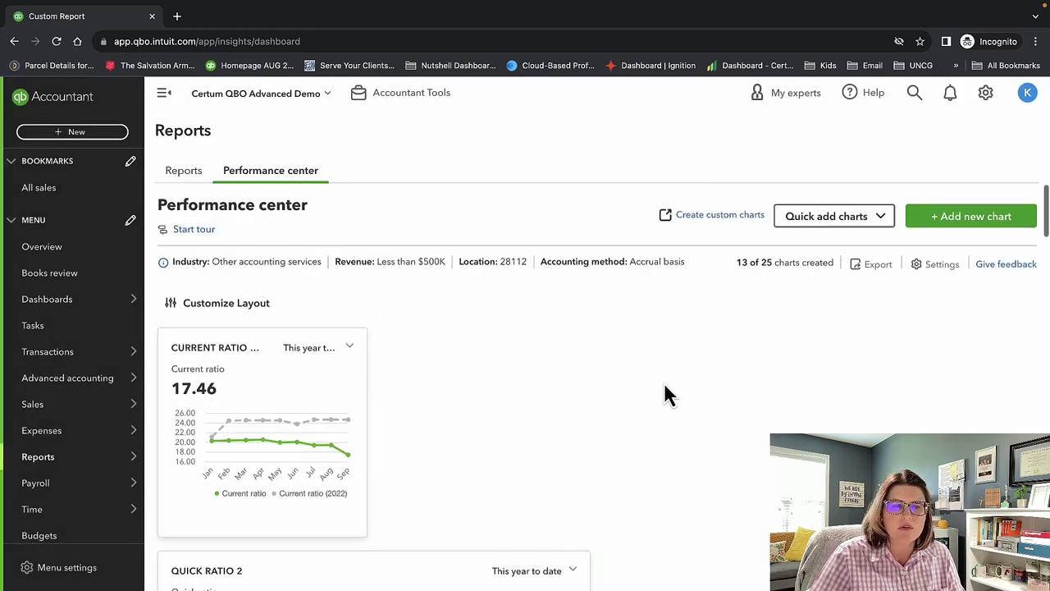
scroll(574, 427, down, 1)
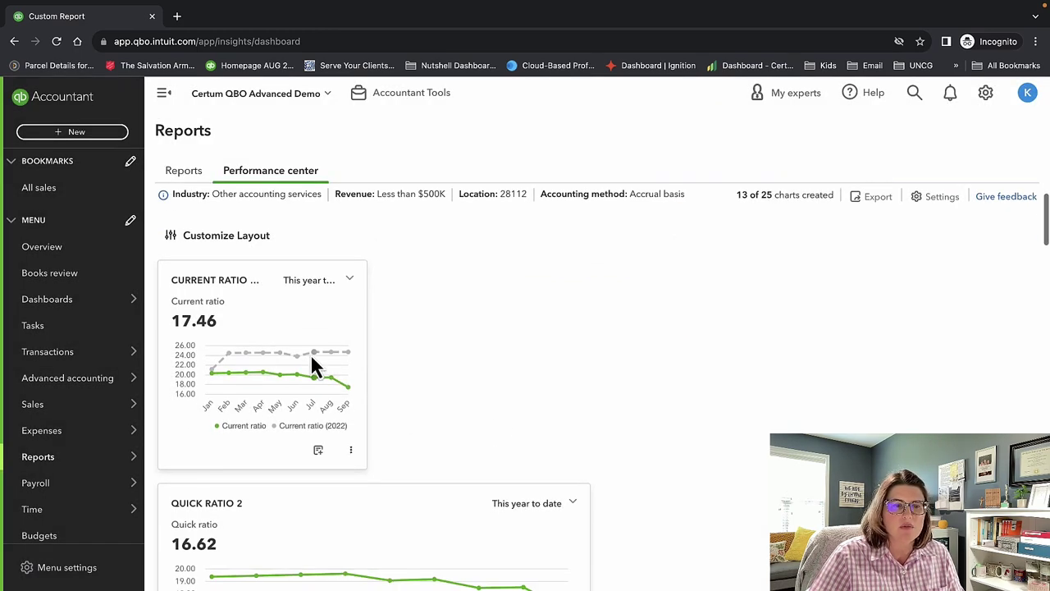
scroll(312, 364, down, 3)
scroll(311, 364, up, 1)
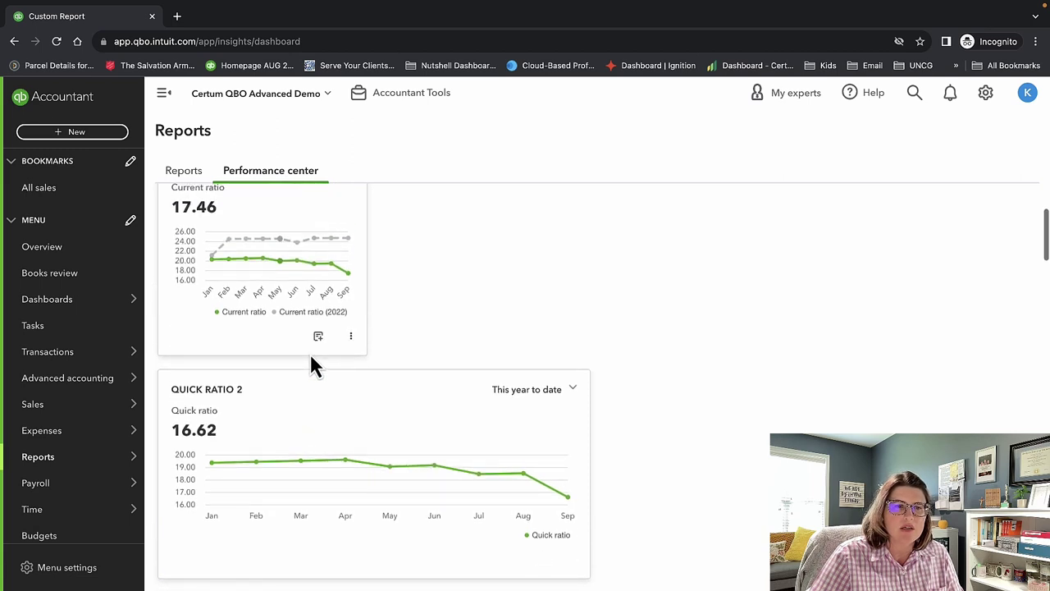
mouse_move(286, 259)
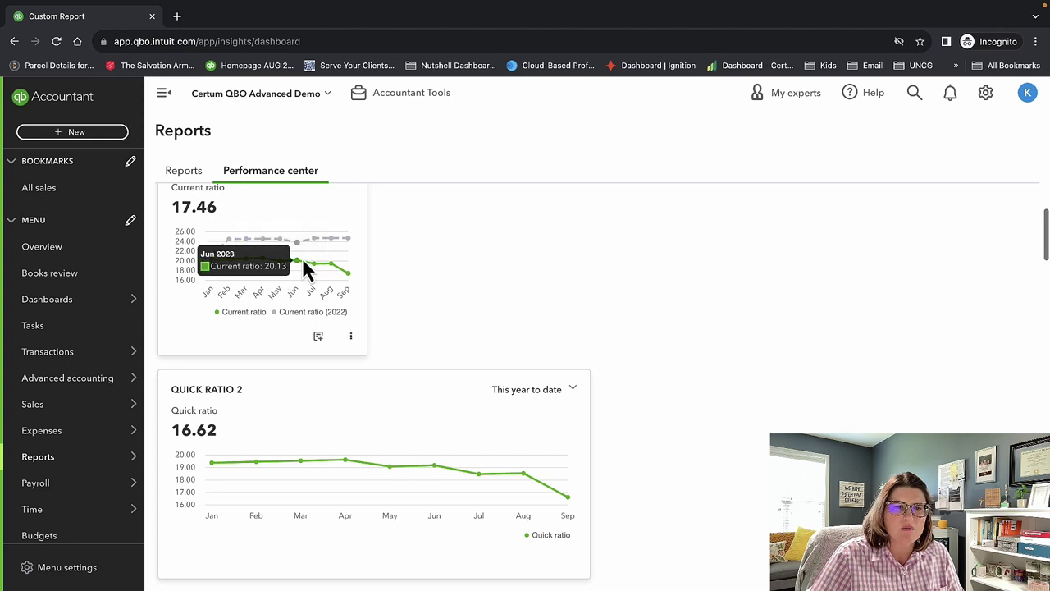
scroll(461, 287, down, 3)
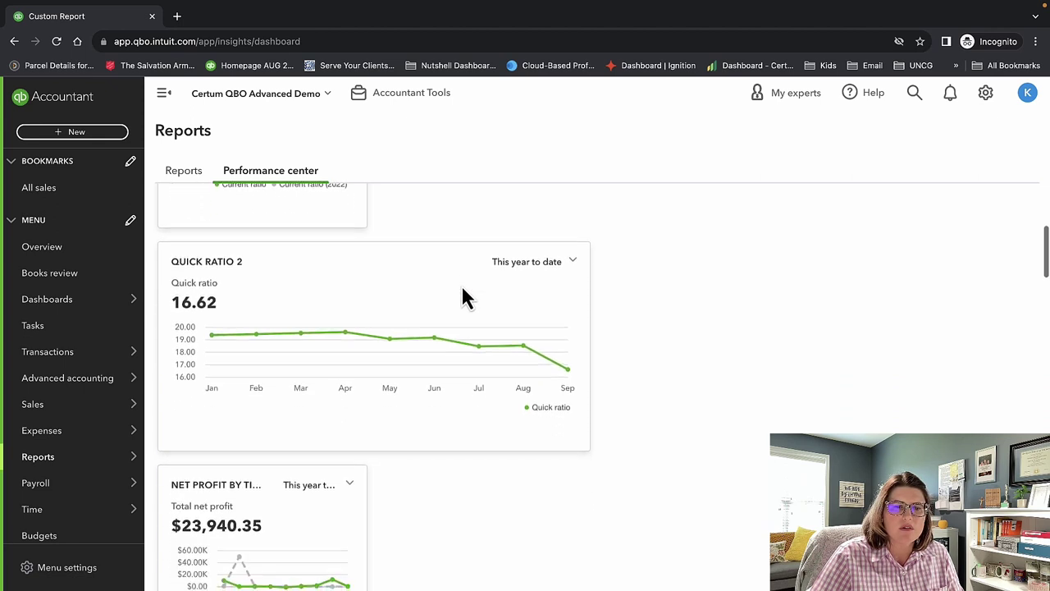
scroll(550, 336, down, 2)
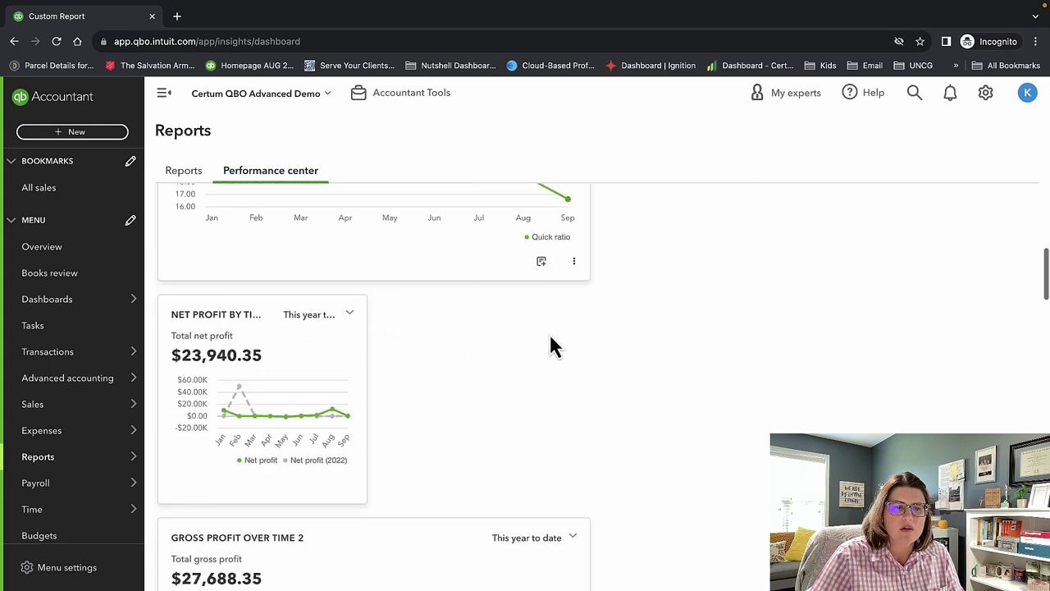
scroll(551, 345, down, 4)
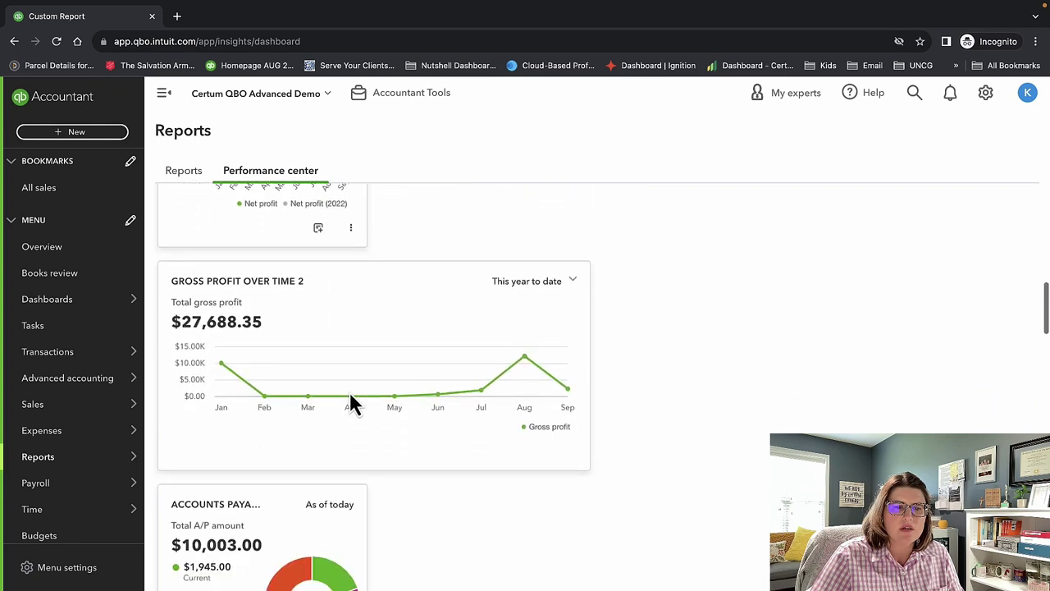
scroll(351, 404, down, 2)
scroll(511, 400, down, 4)
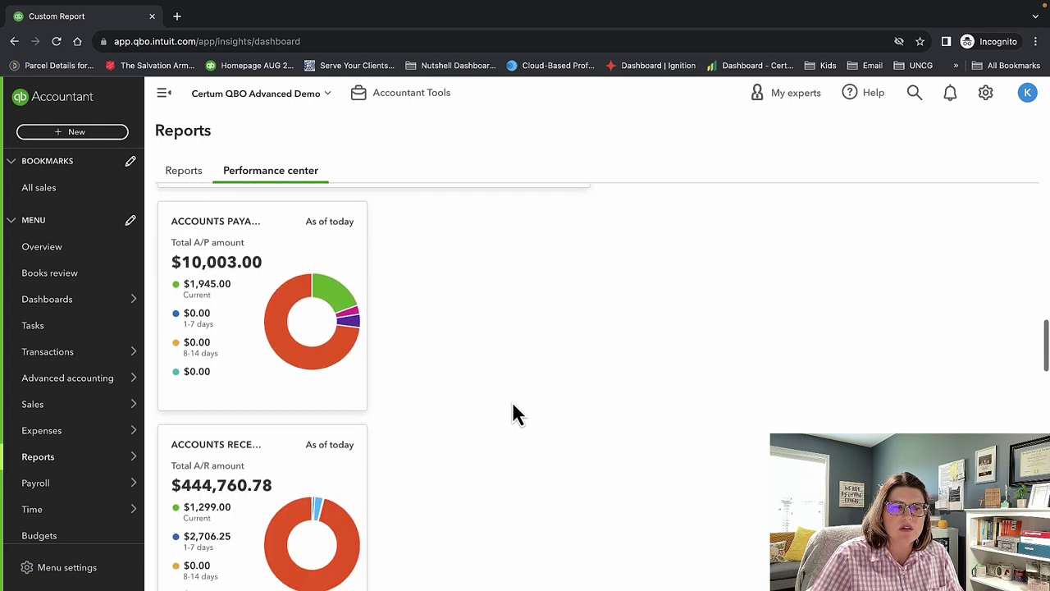
scroll(511, 413, down, 4)
scroll(511, 413, up, 1)
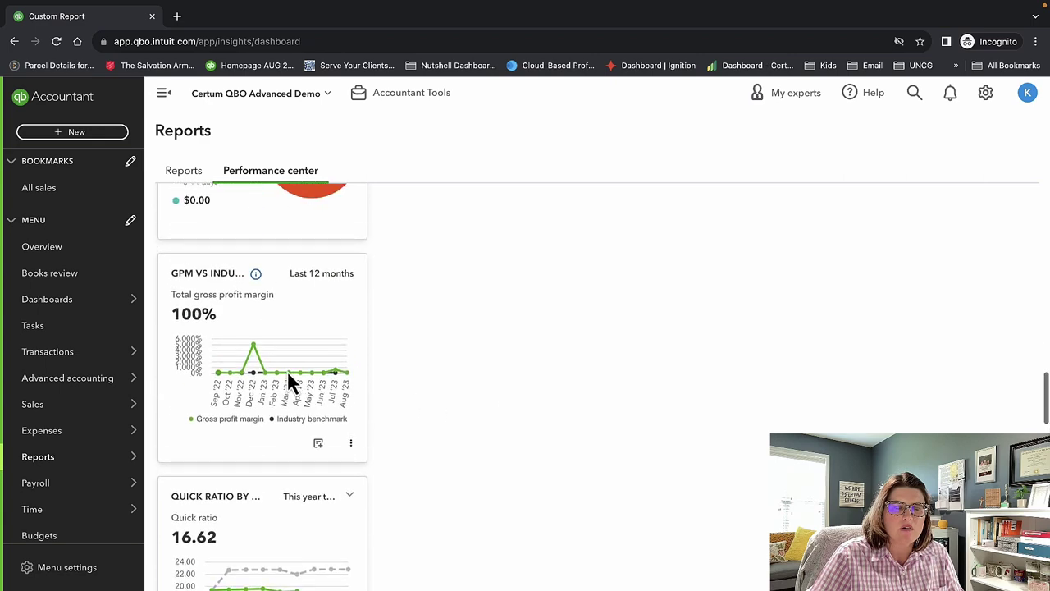
scroll(417, 411, down, 10)
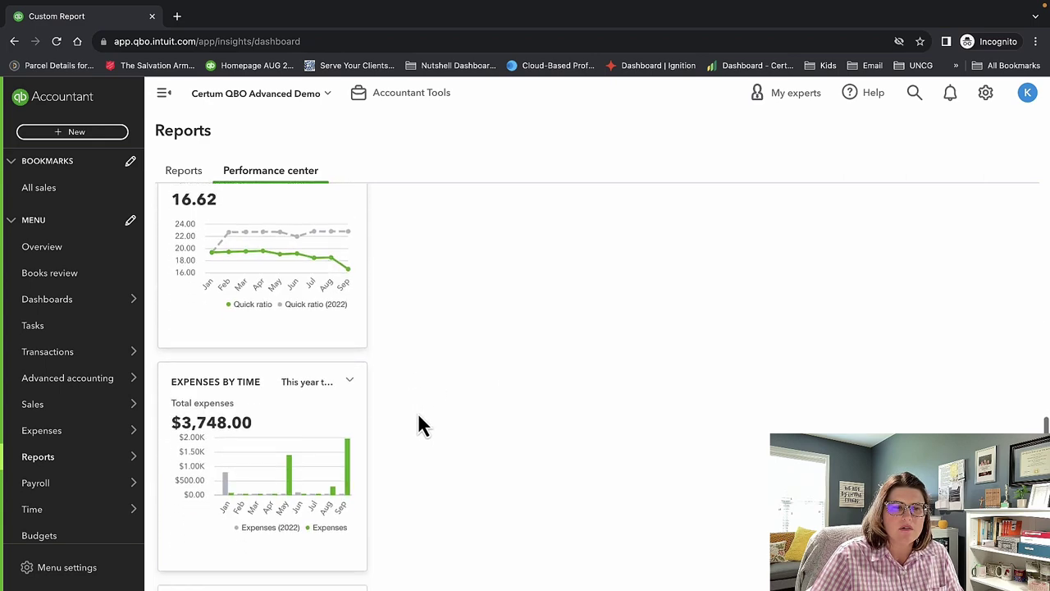
scroll(418, 419, down, 6)
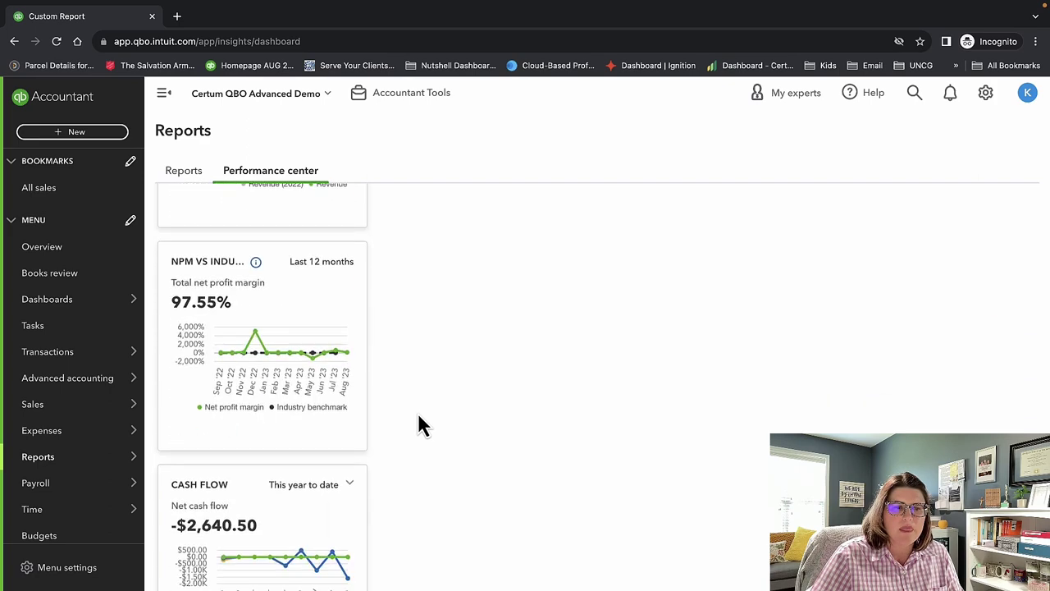
scroll(417, 425, up, 8)
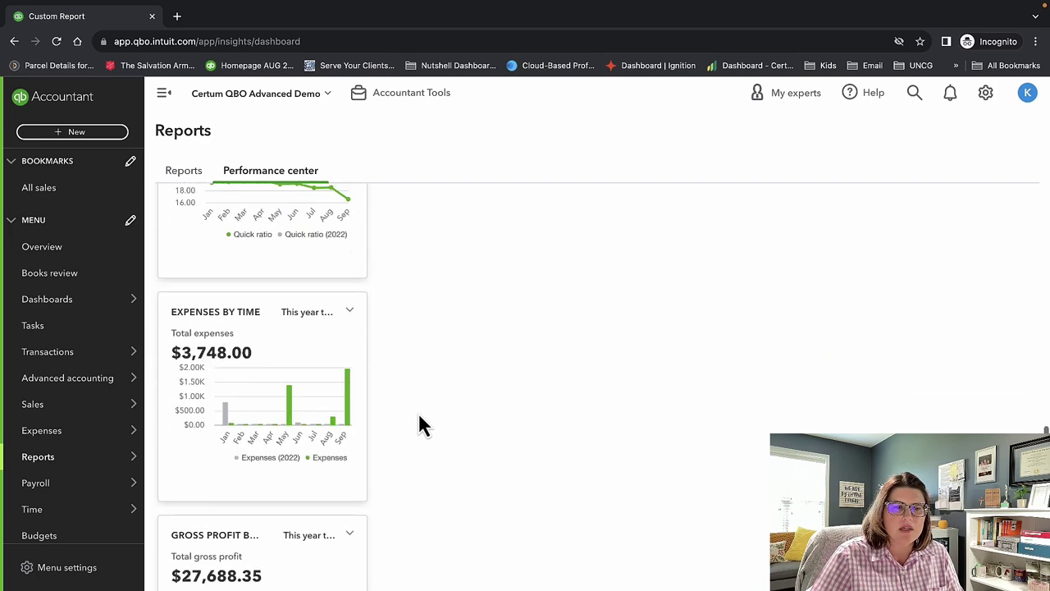
scroll(417, 425, down, 3)
scroll(420, 425, down, 5)
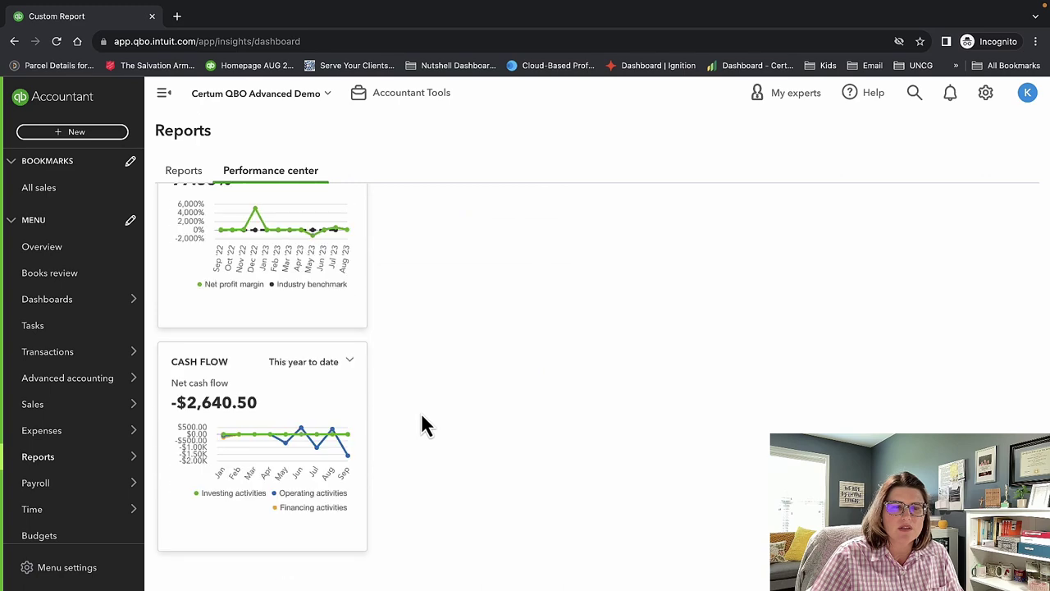
scroll(422, 424, up, 8)
scroll(421, 425, up, 10)
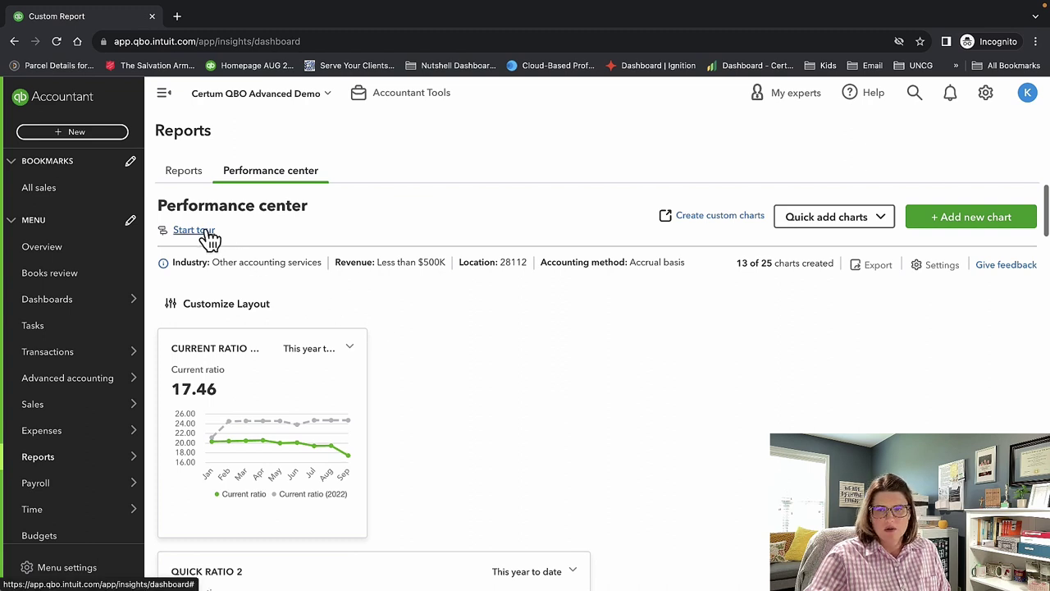
Quick-add a GPM vs industry benchmark chart and review the updated dashboard.
click(812, 220)
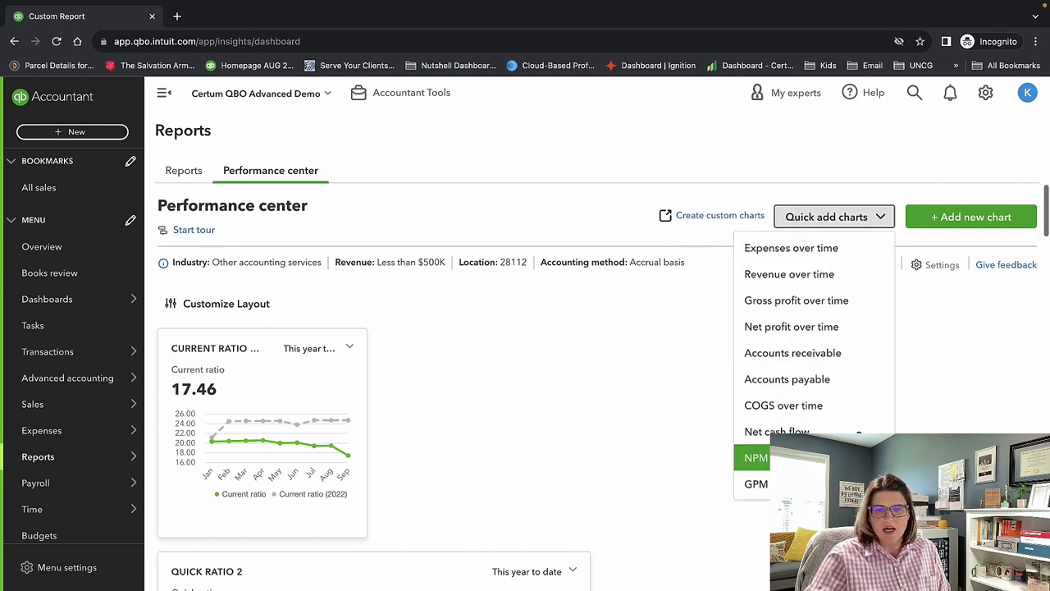
click(751, 458)
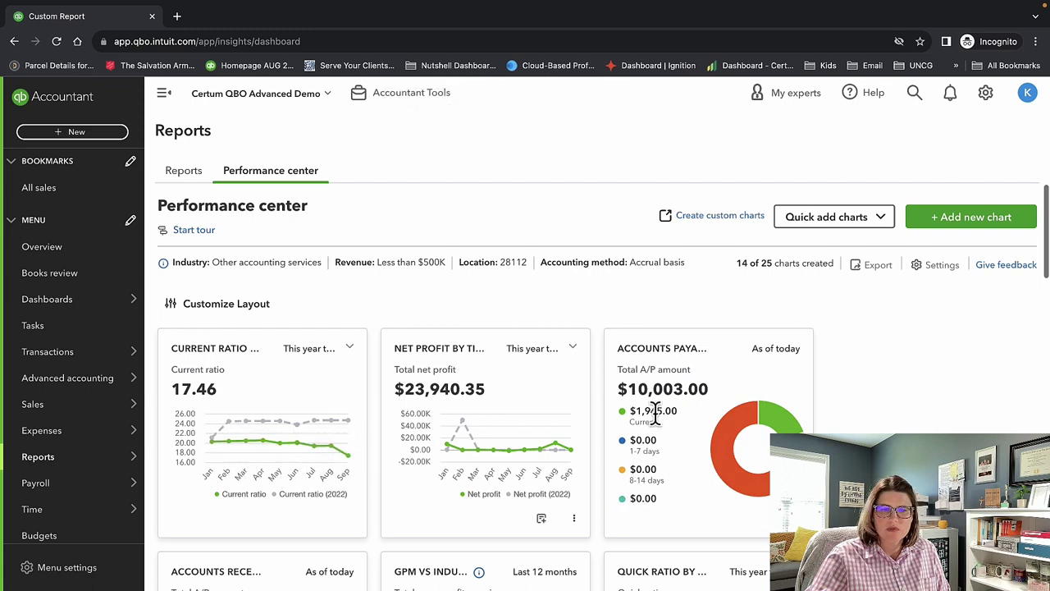
scroll(460, 370, down, 3)
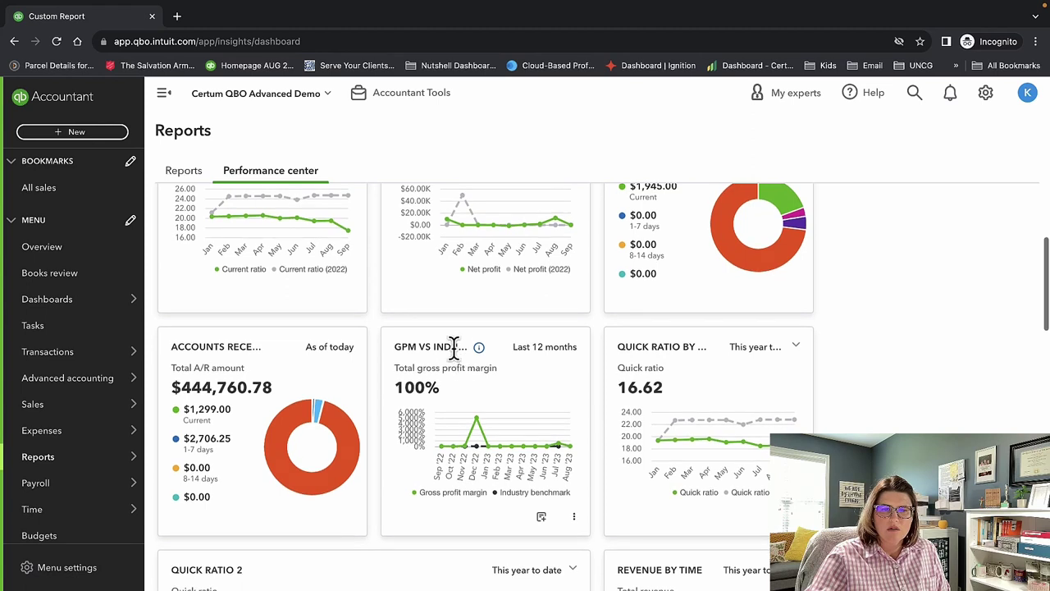
scroll(474, 396, down, 2)
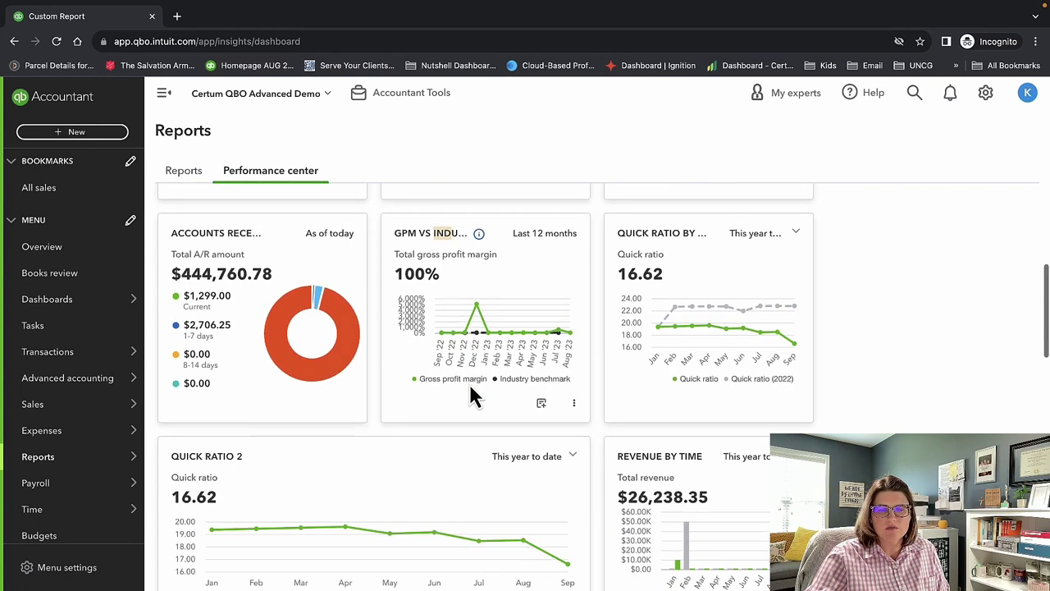
mouse_move(466, 329)
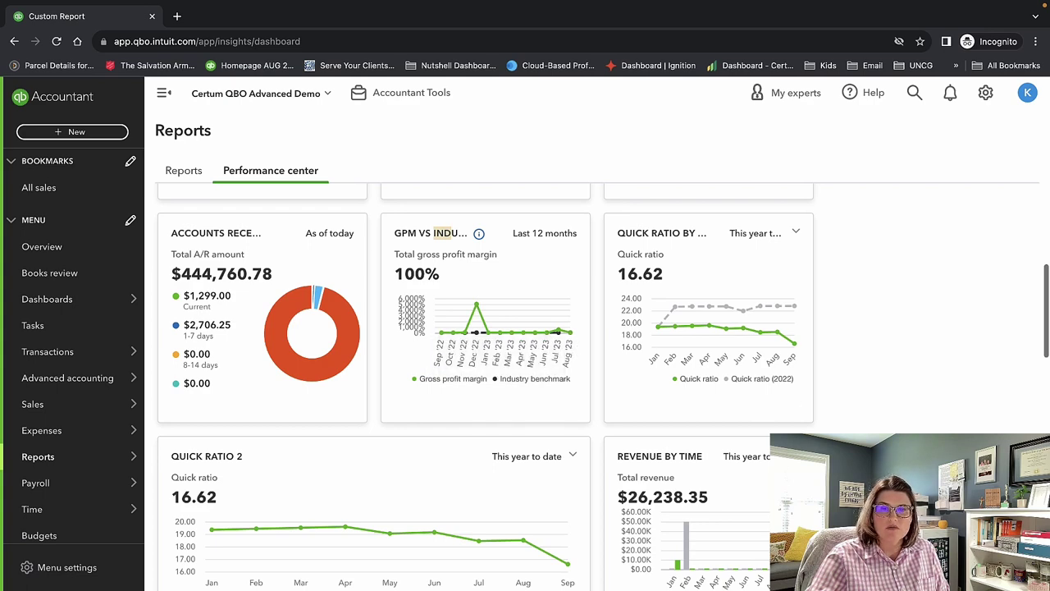
scroll(860, 584, down, 1)
scroll(862, 584, down, 5)
scroll(862, 584, up, 10)
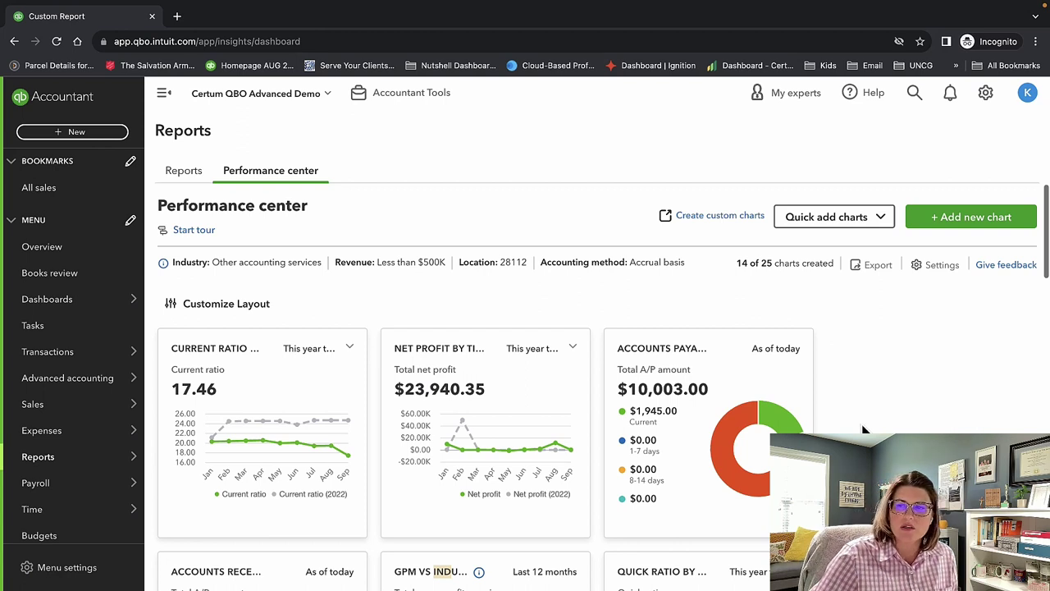
mouse_move(141, 316)
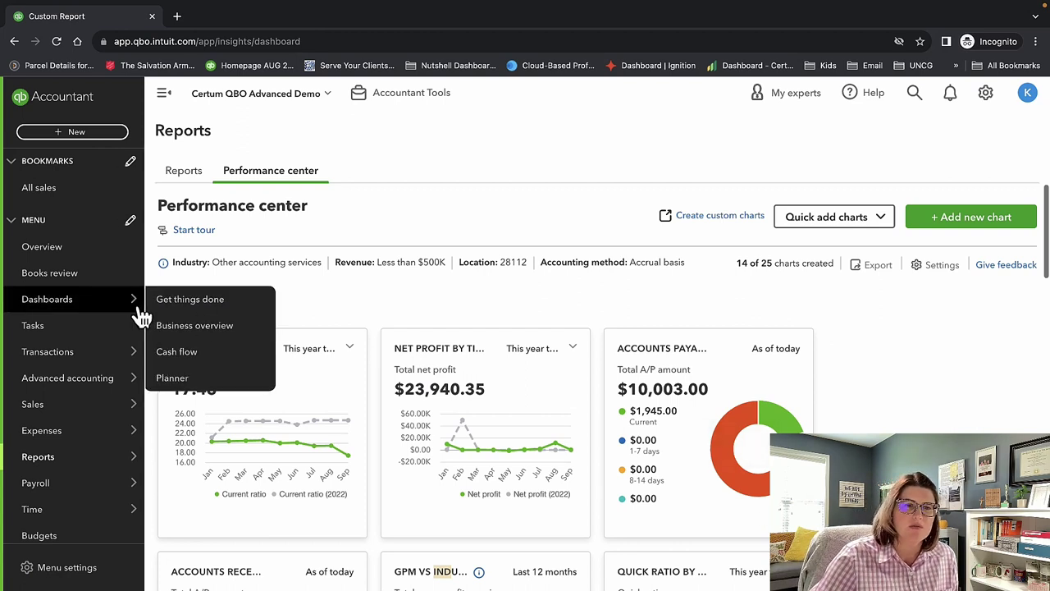
Navigate through Reports to the Payroll section and open the Employees list.
click(188, 175)
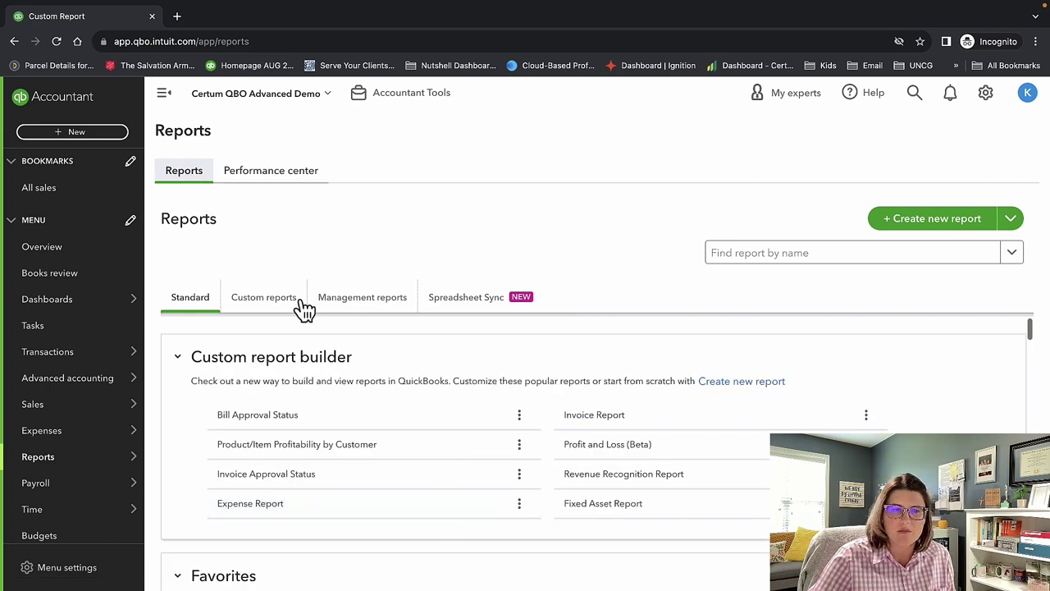
click(277, 171)
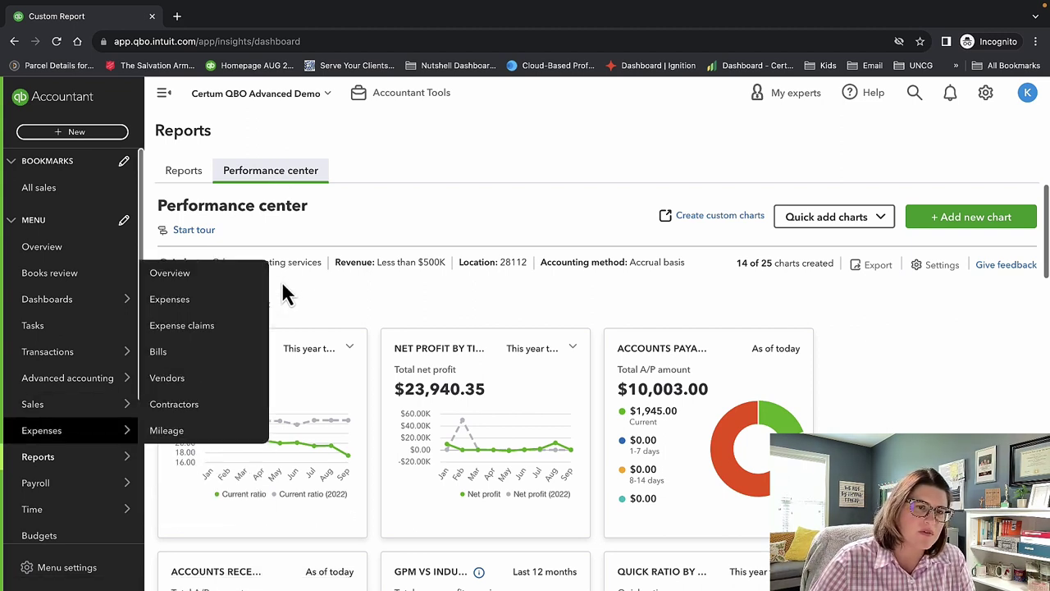
mouse_move(93, 457)
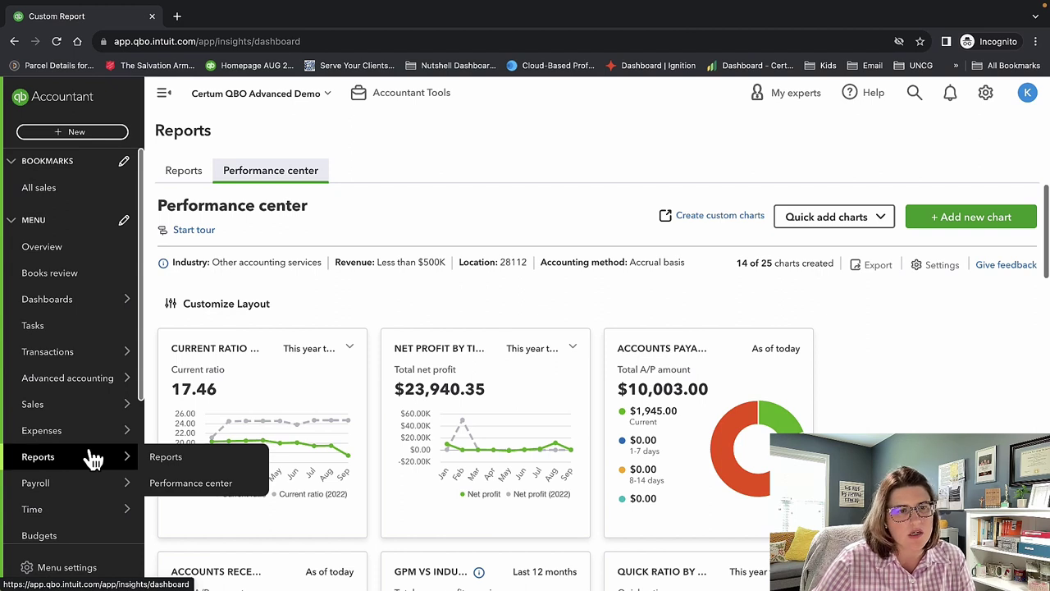
scroll(90, 457, down, 1)
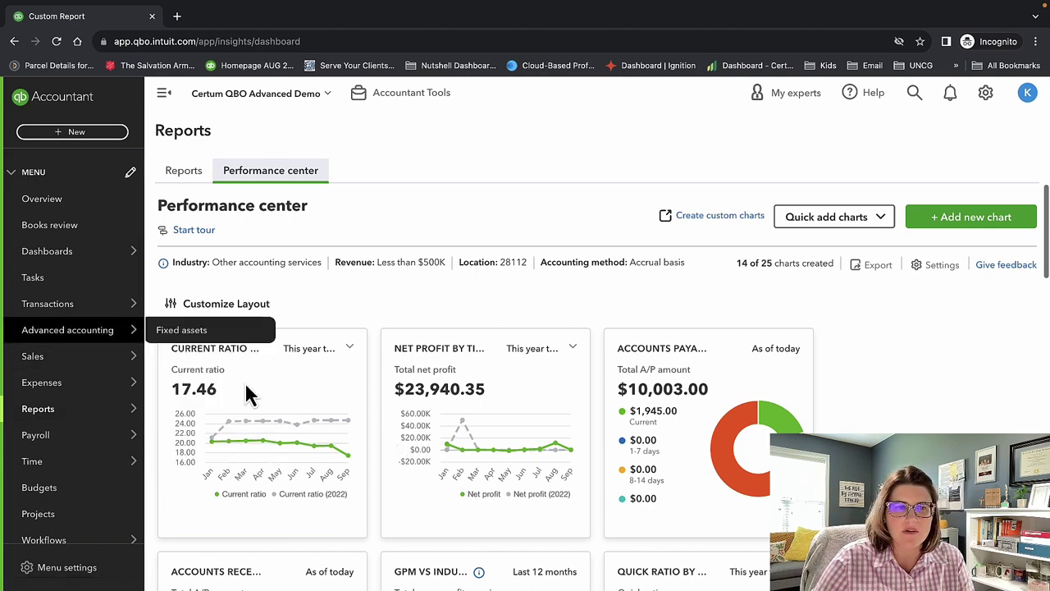
click(38, 408)
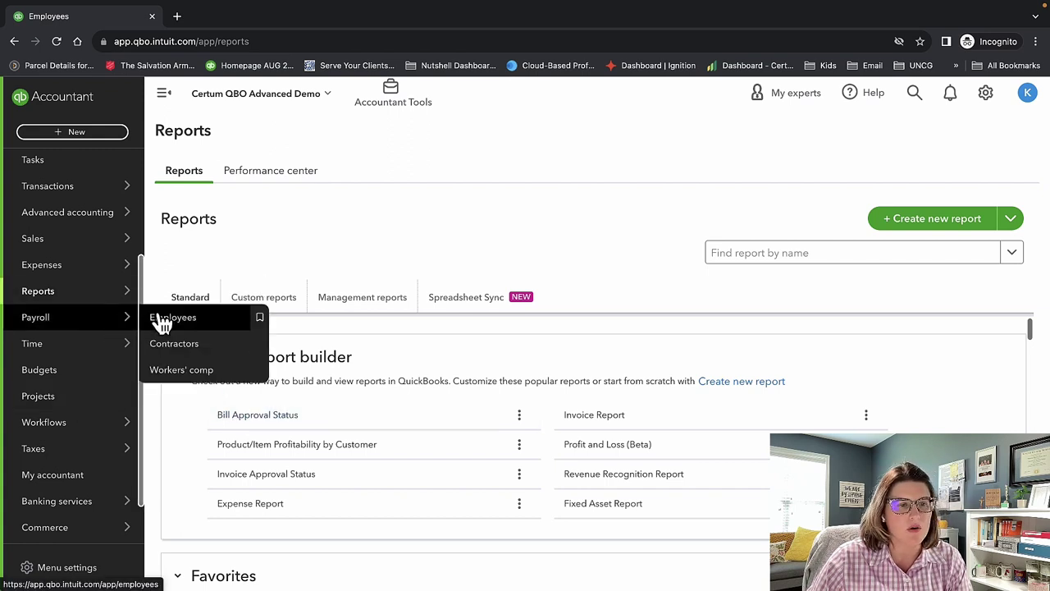
click(106, 326)
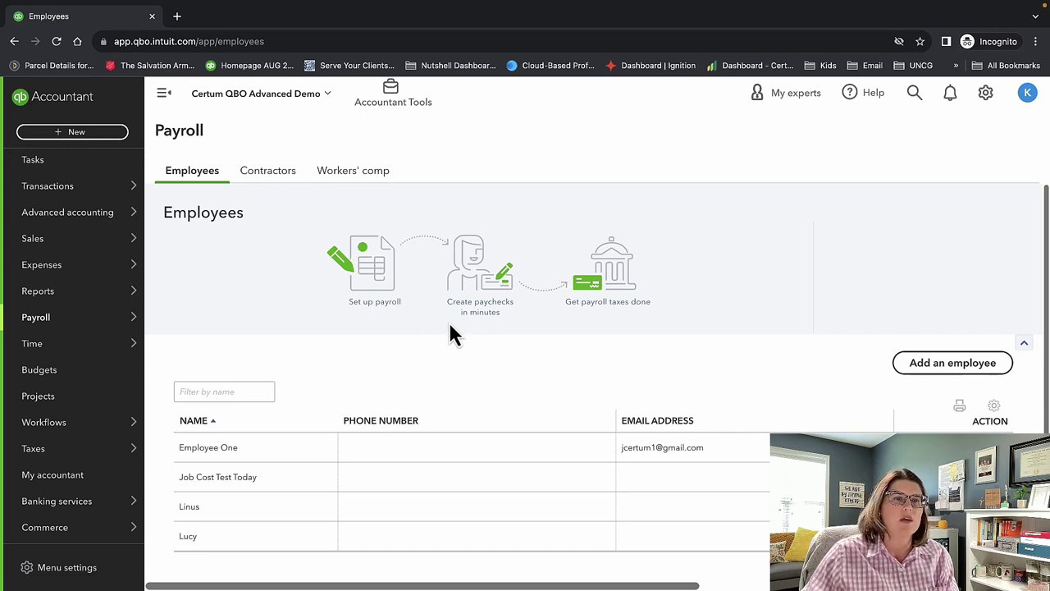
click(271, 175)
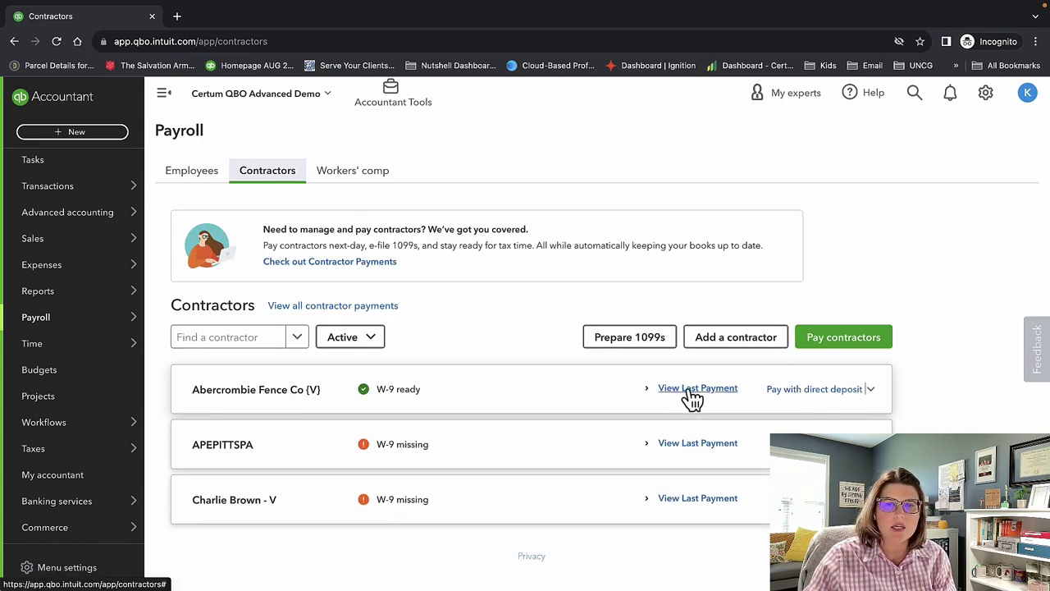
click(352, 174)
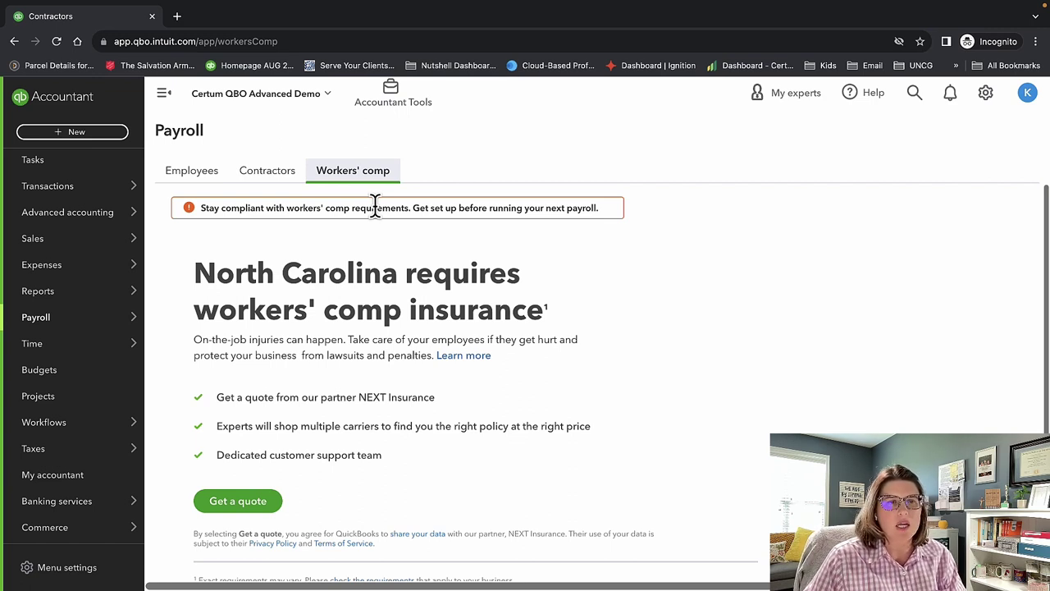
click(194, 175)
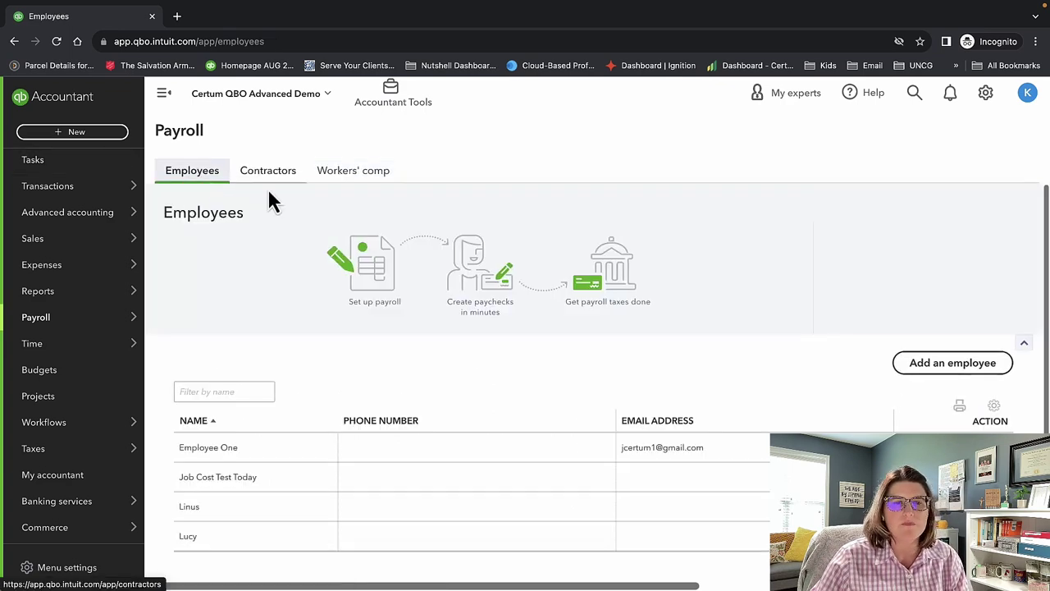
click(960, 363)
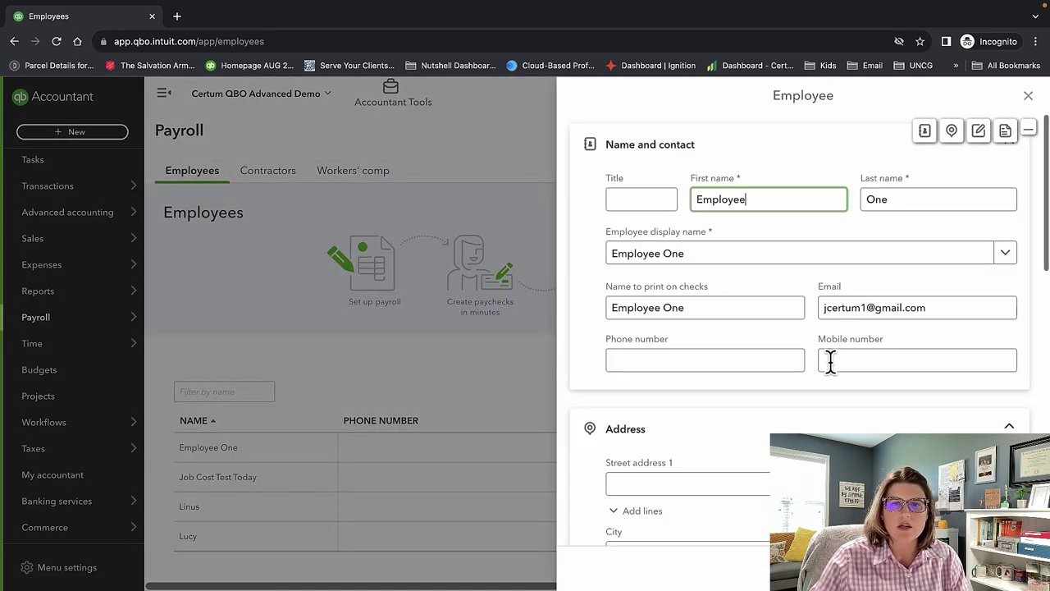
scroll(755, 260, down, 3)
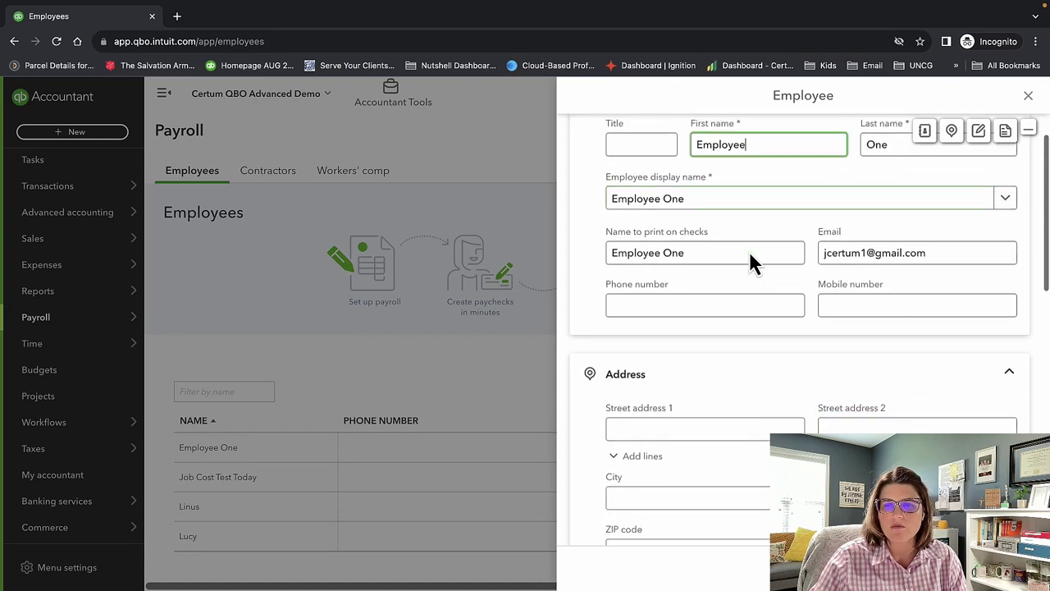
scroll(755, 261, down, 7)
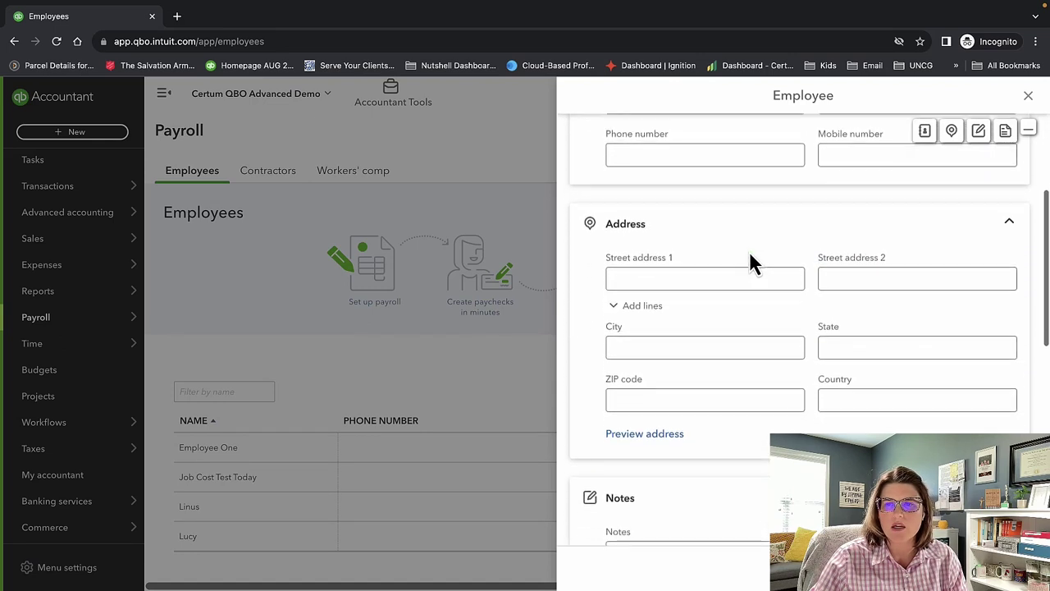
scroll(753, 262, down, 1)
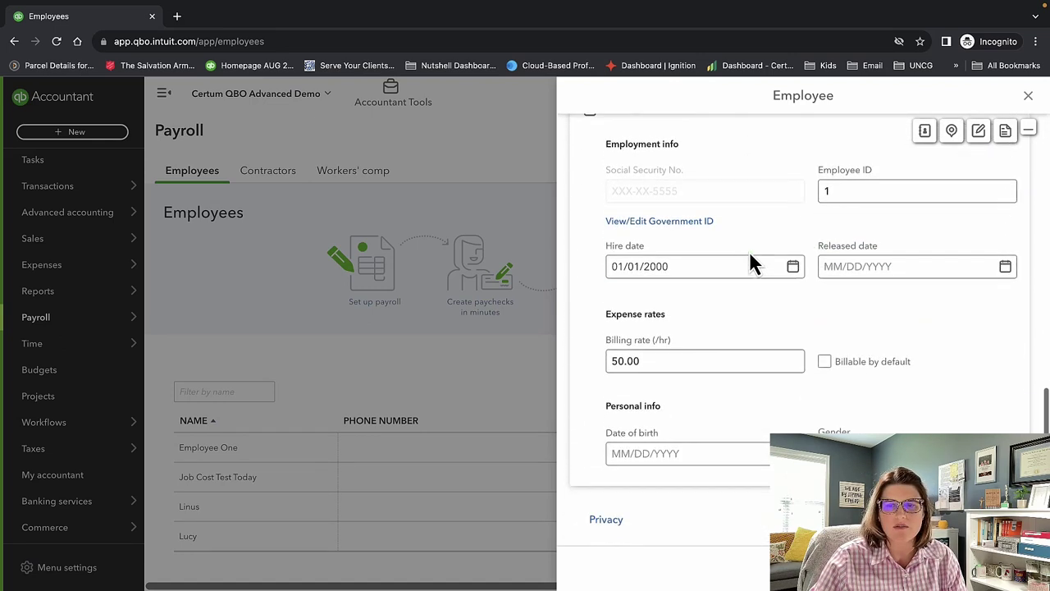
click(1027, 96)
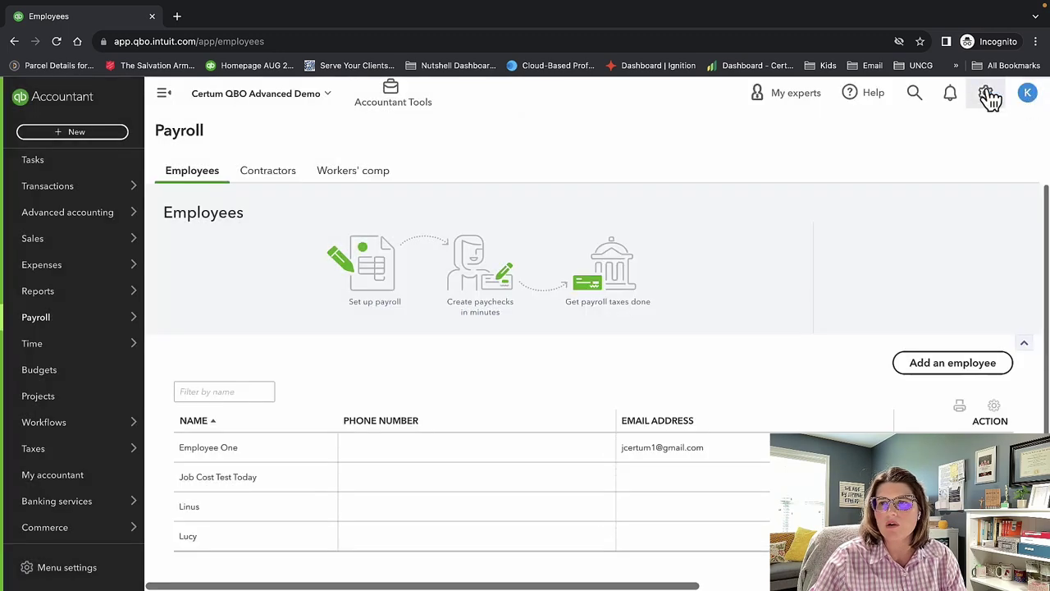
click(982, 96)
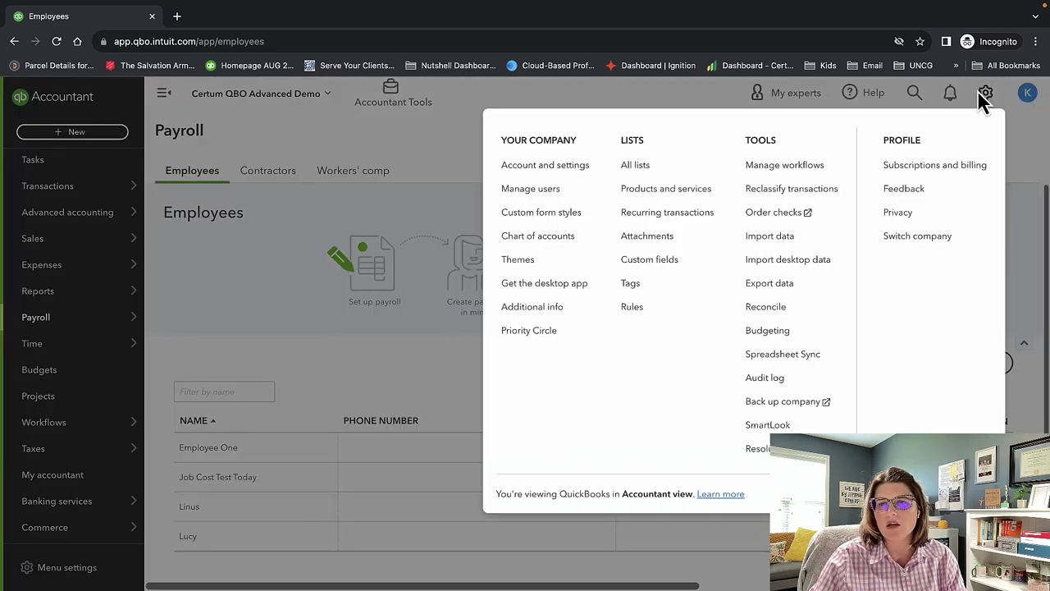
click(404, 146)
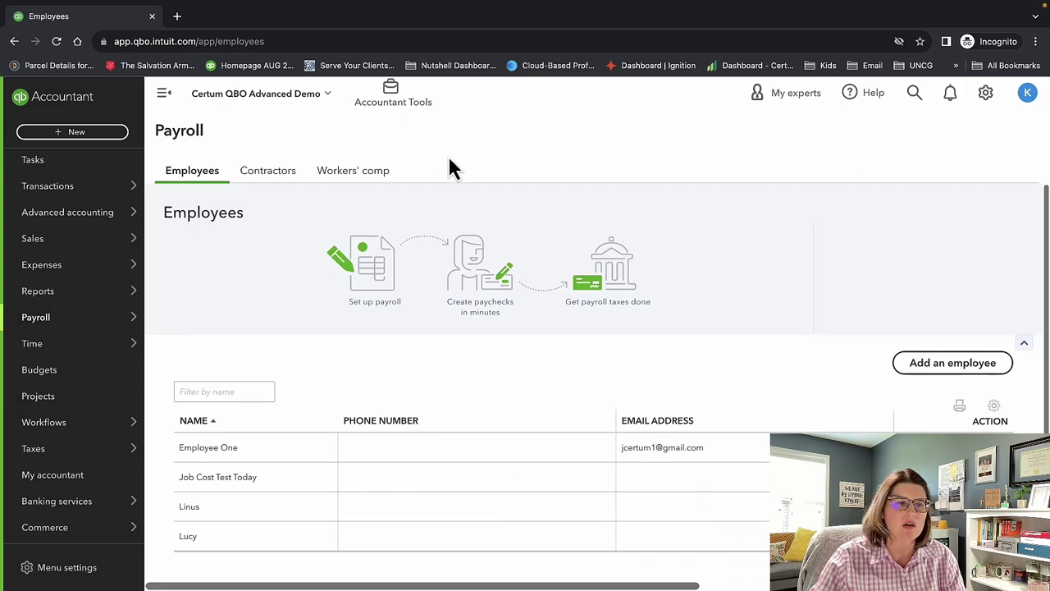
mouse_move(135, 344)
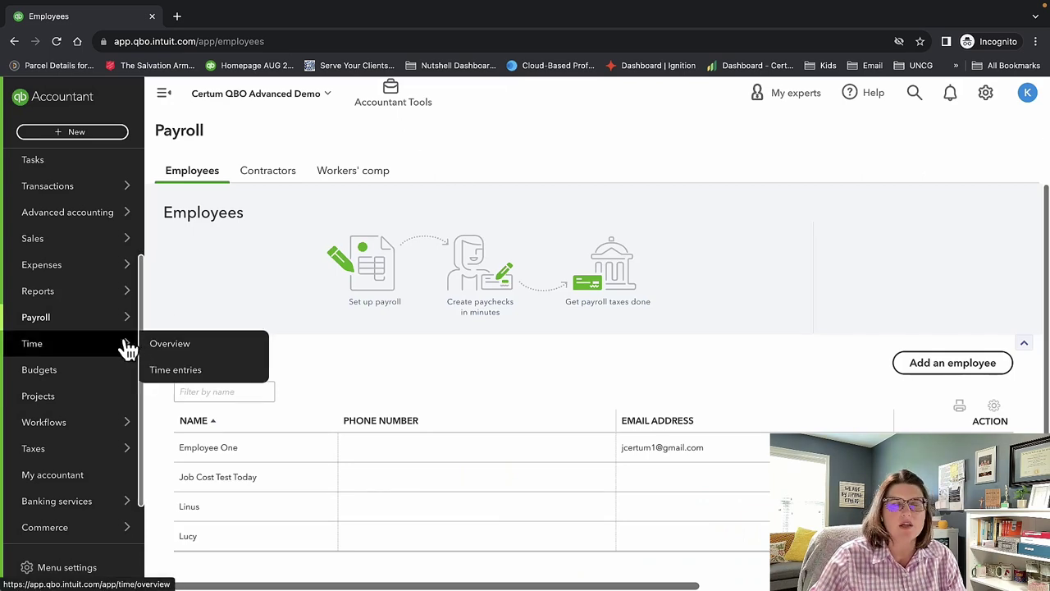
From Time > Overview, launch QuickBooks Time in a new tab on the Sep 24–30, 2023 schedule.
click(172, 344)
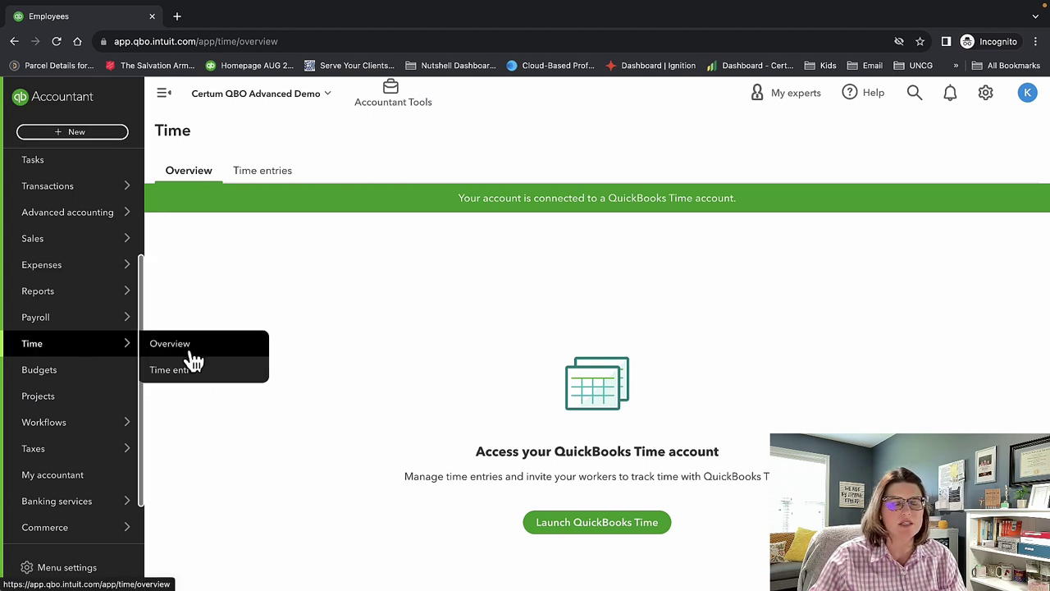
click(600, 525)
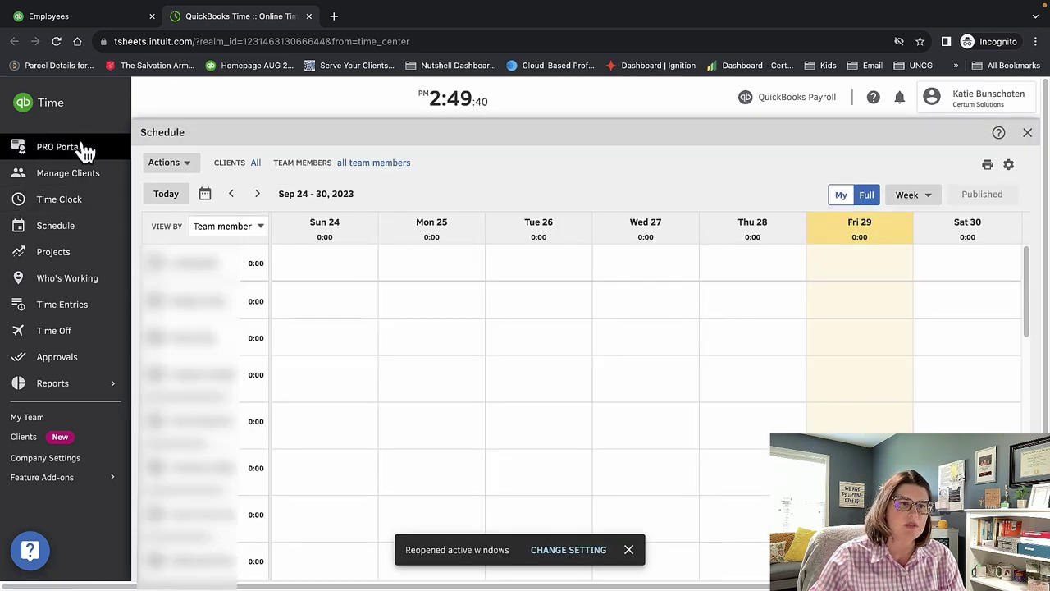
Scroll through the team schedule, view the Time Clock, then return to the Schedule.
scroll(234, 452, down, 5)
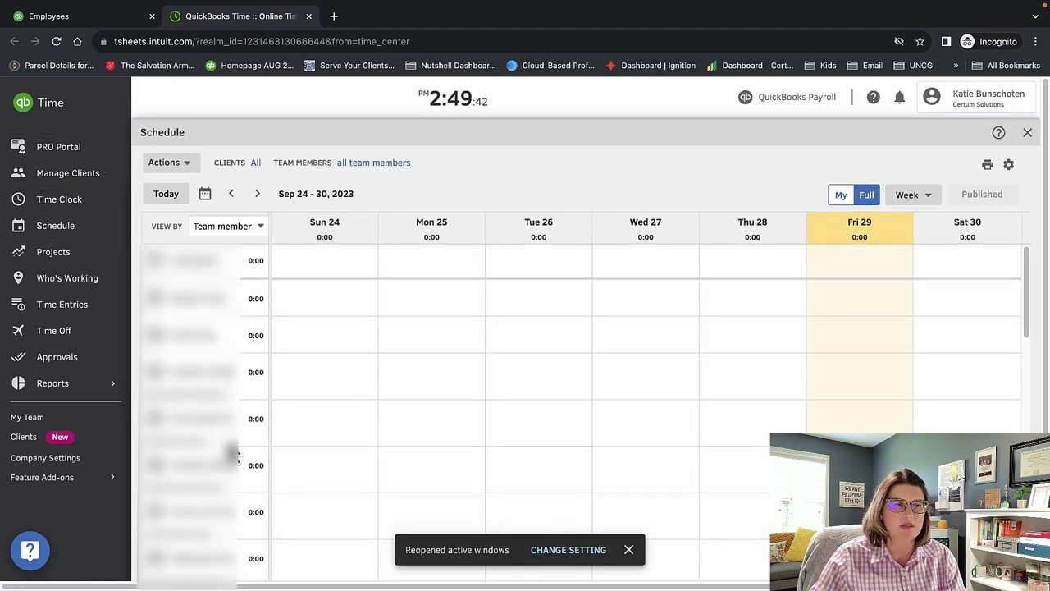
scroll(236, 453, down, 3)
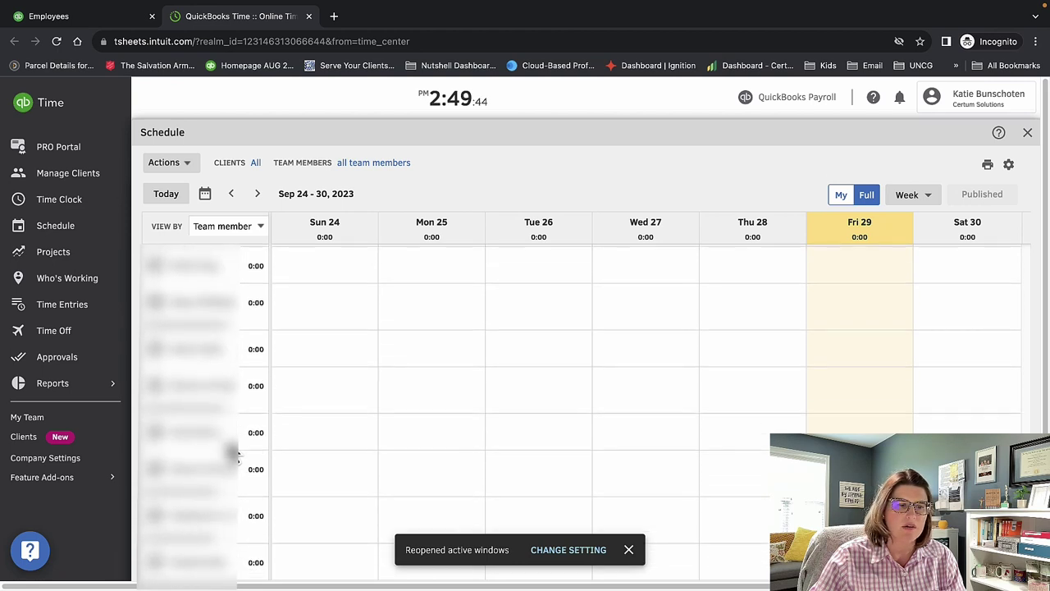
scroll(283, 422, down, 1)
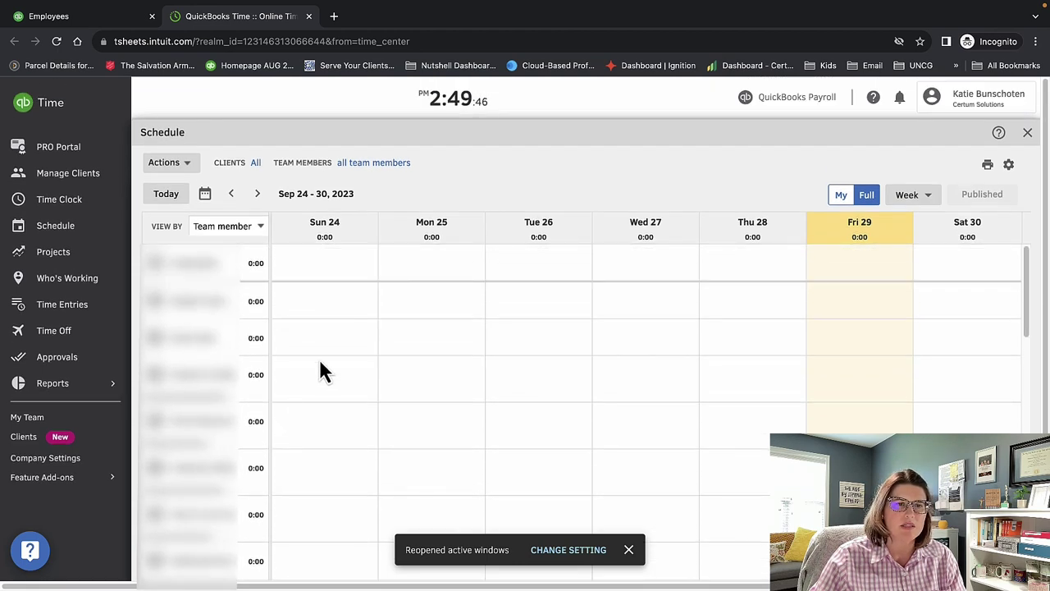
click(84, 209)
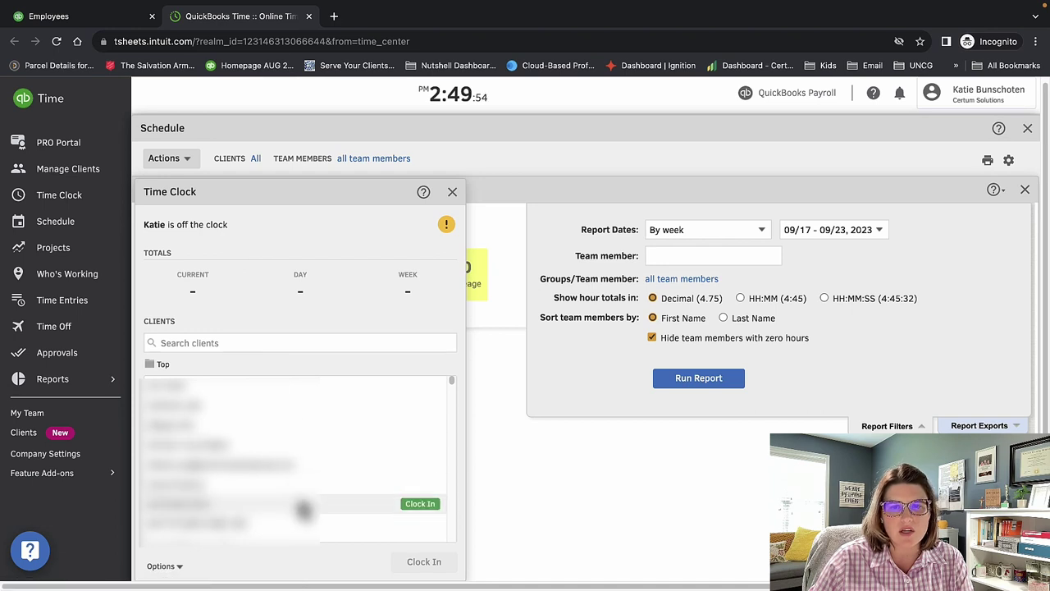
click(57, 222)
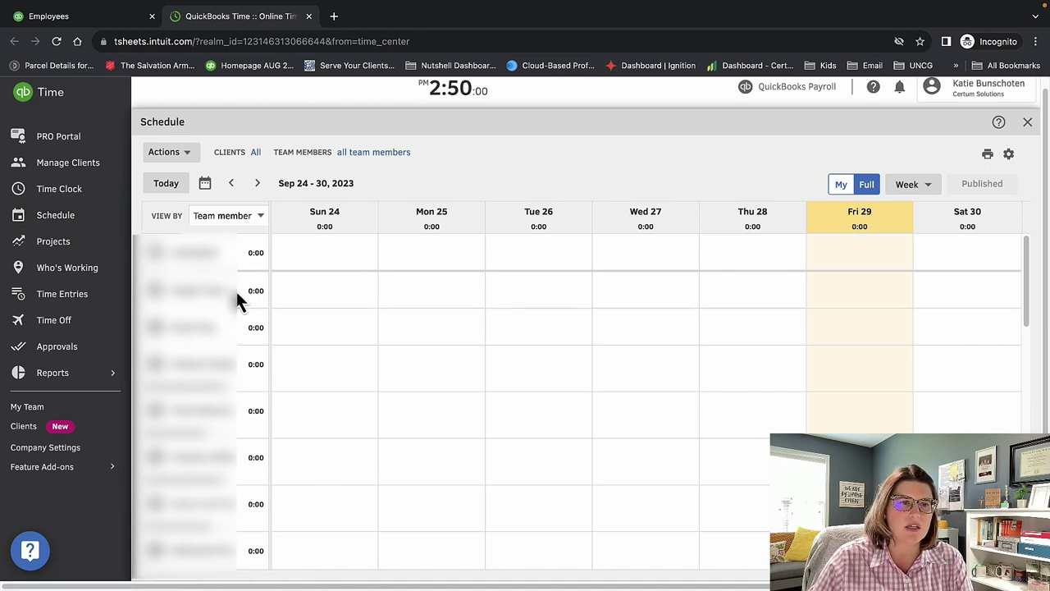
Check the Projects list and Who's Working, then open the September 2023 Time Entries timesheets.
click(74, 250)
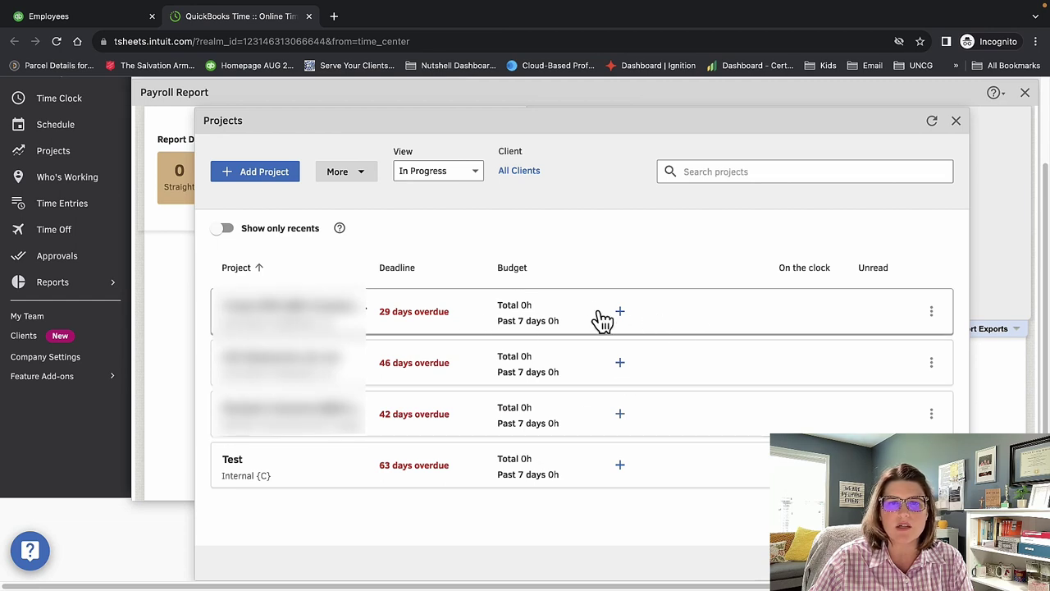
click(956, 121)
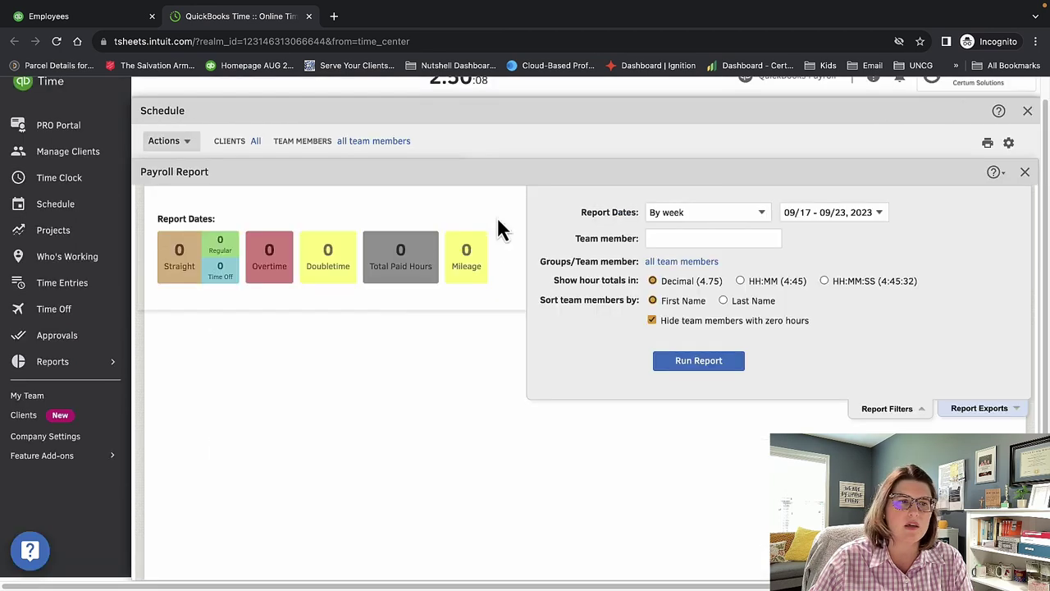
click(70, 259)
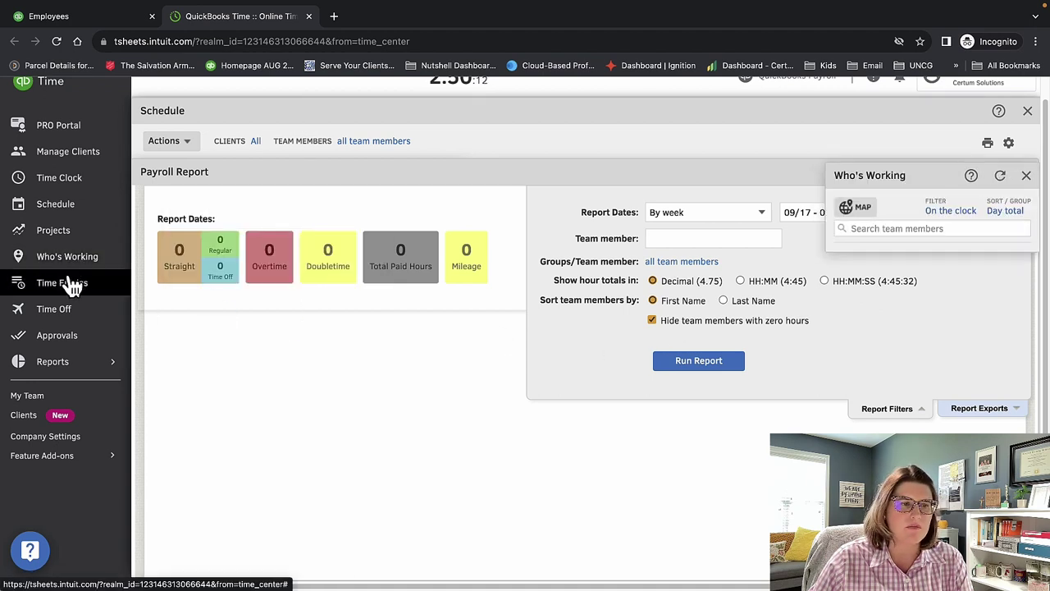
click(69, 282)
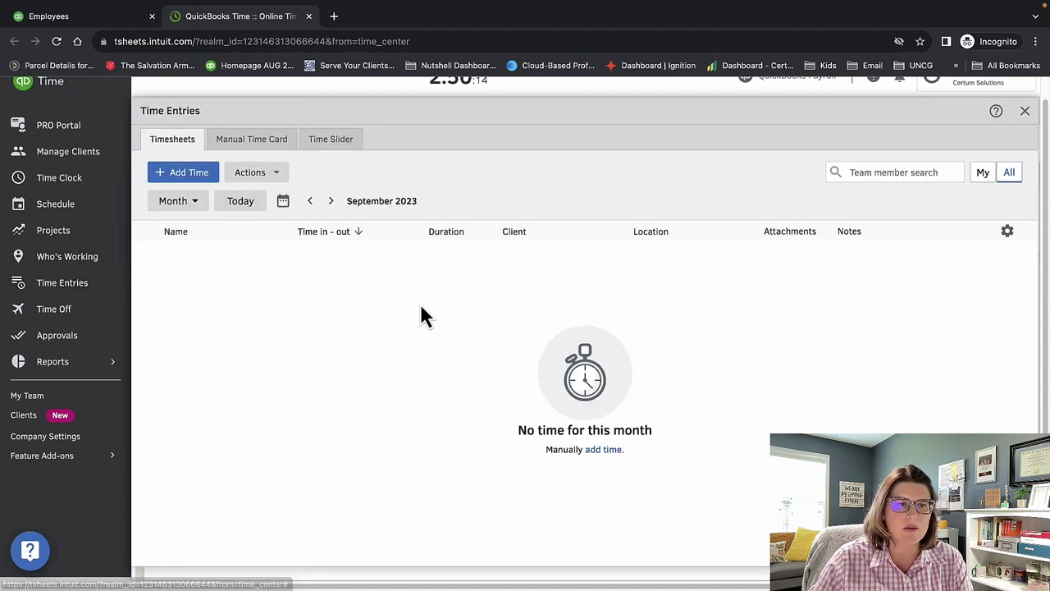
Try the weekly time card and day timeline views, then return to the monthly timesheets list.
click(251, 141)
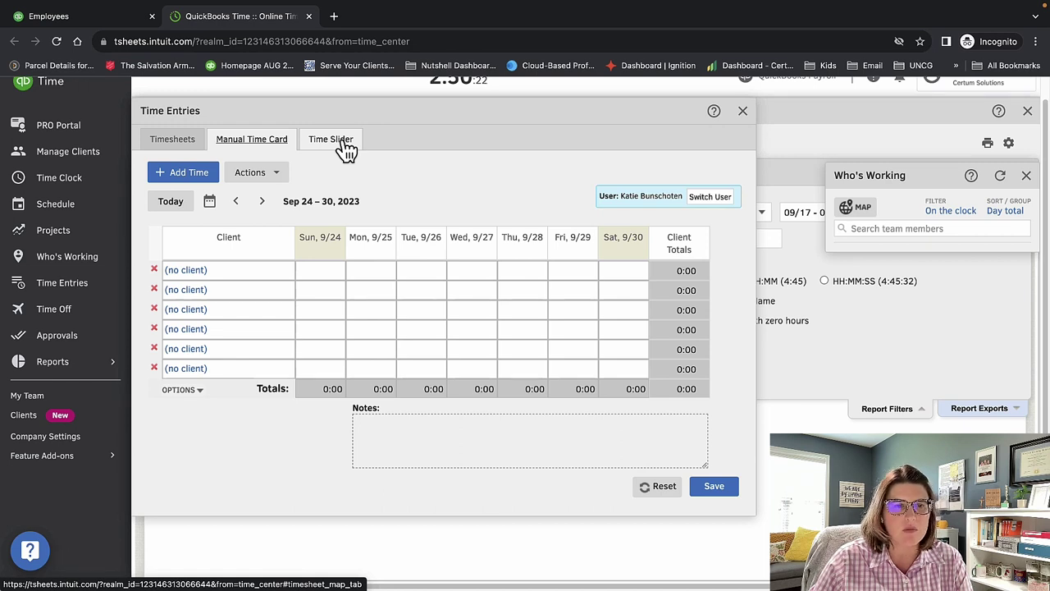
click(343, 143)
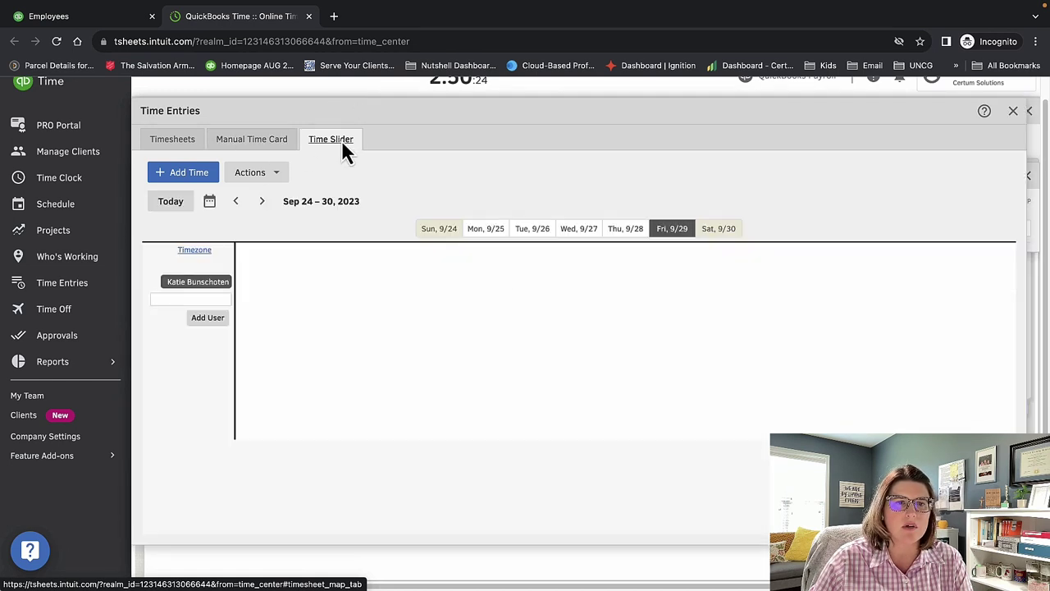
click(187, 148)
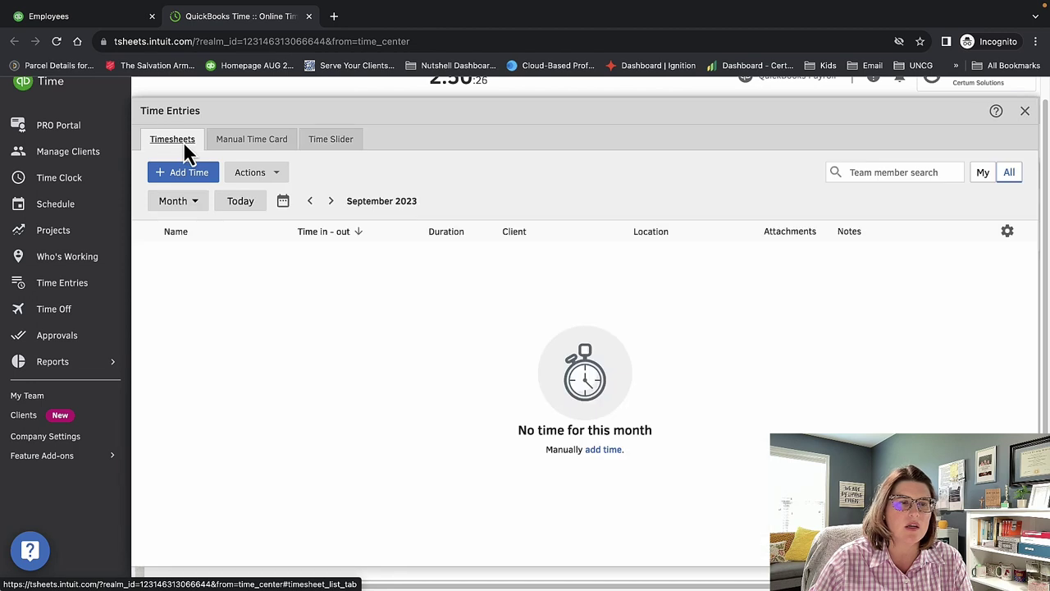
Review Time Off accruals, the Approvals Report and the empty time off list, then open Company Settings.
click(56, 310)
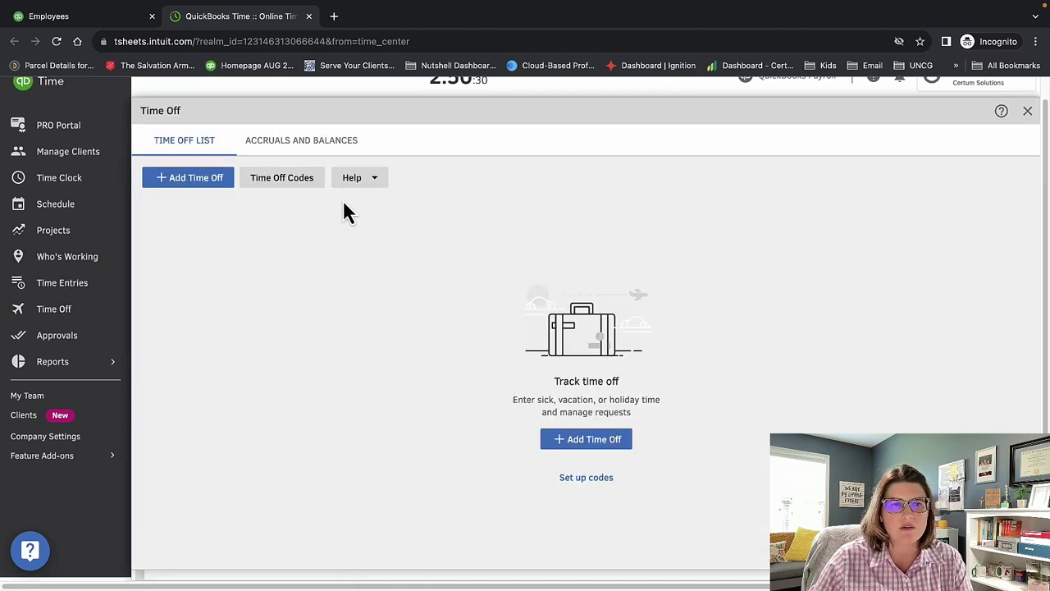
click(313, 146)
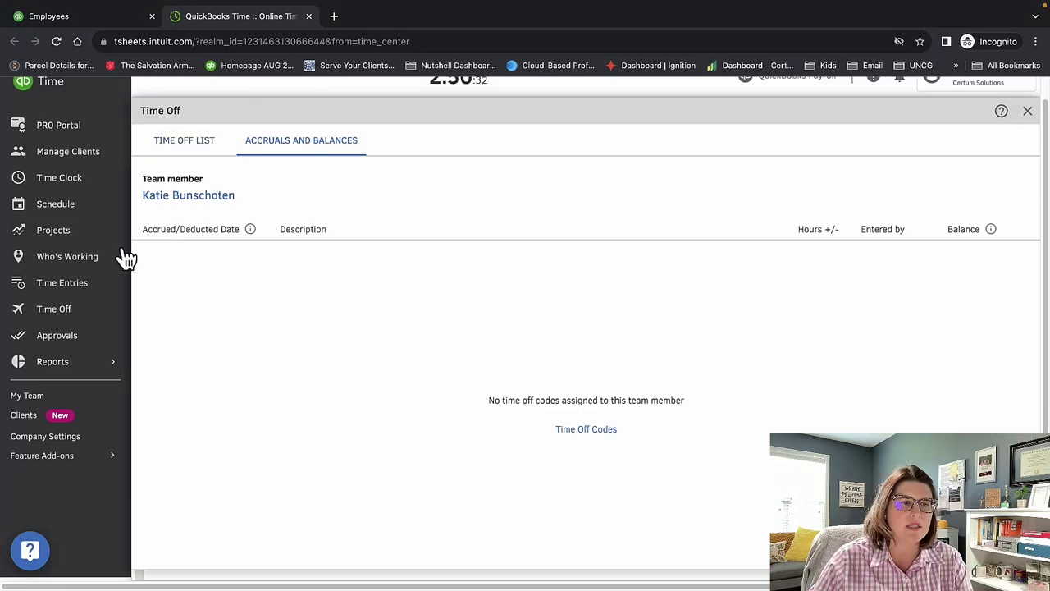
click(82, 338)
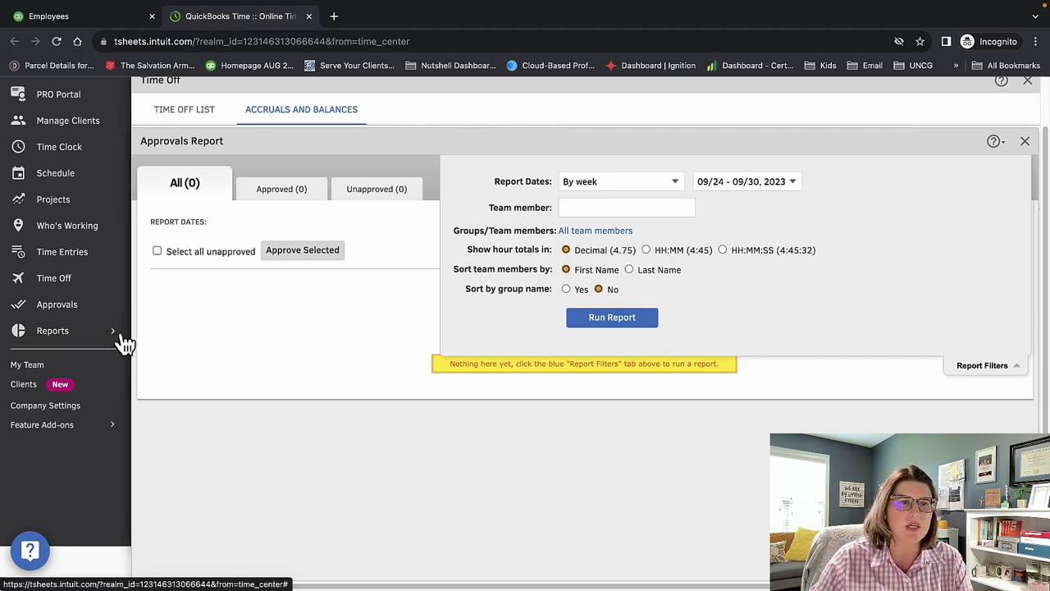
click(197, 121)
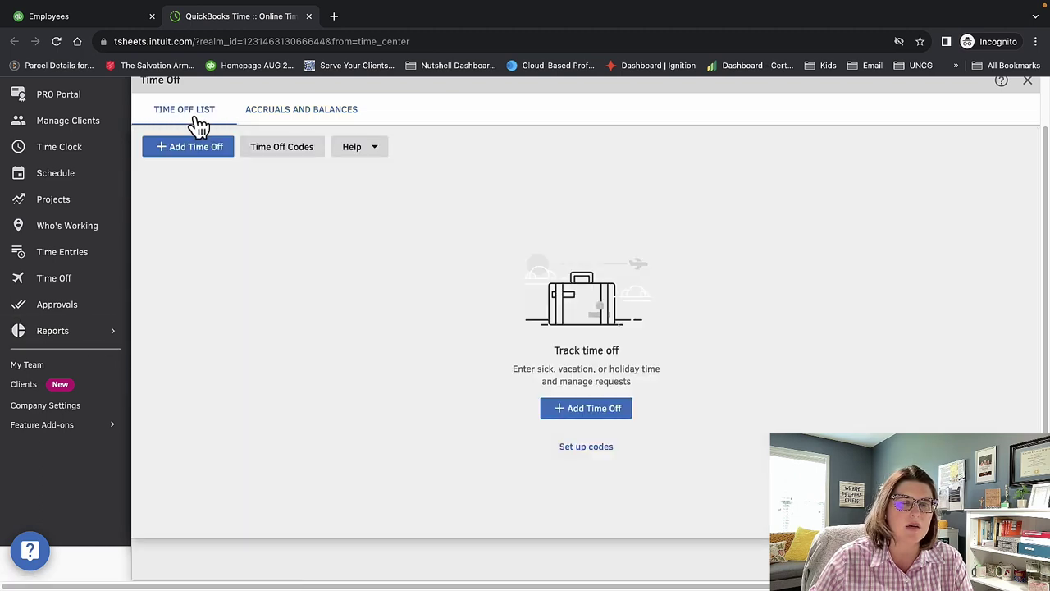
click(112, 342)
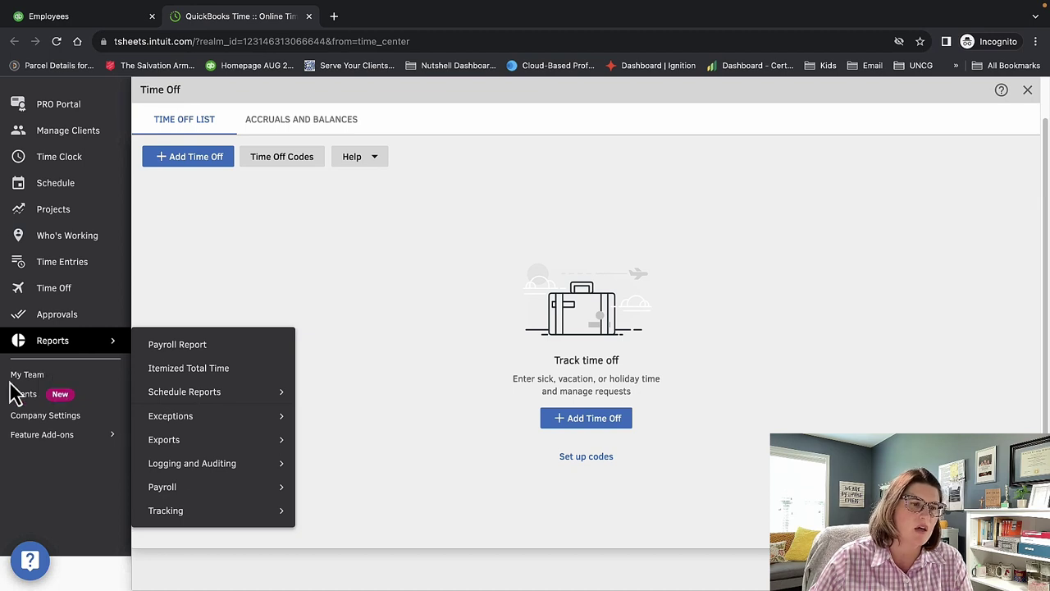
click(41, 420)
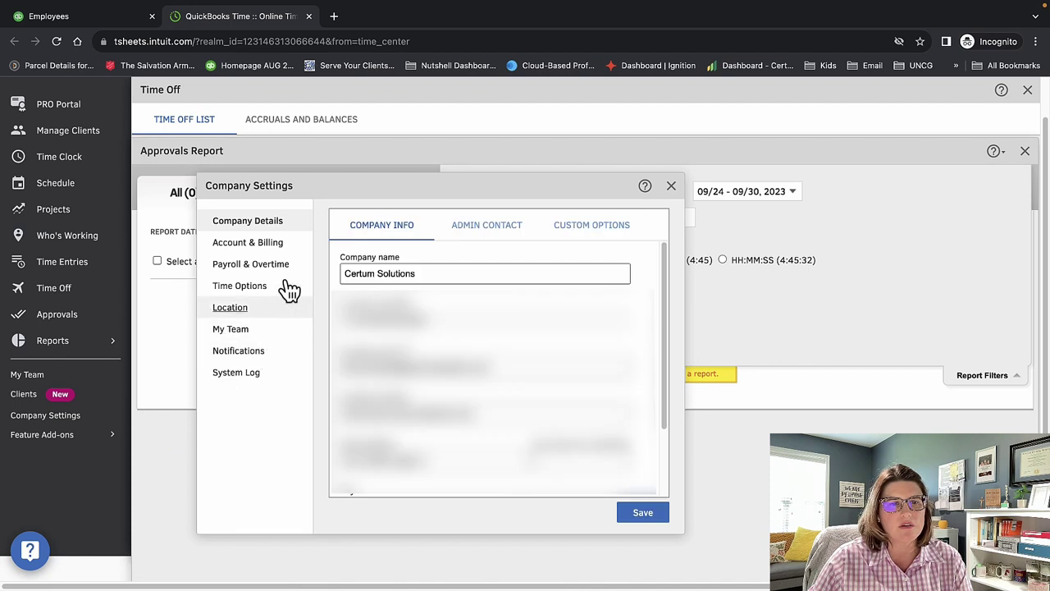
View the admin contact, custom logo, account billing, pay schedule and overtime rules settings.
click(502, 237)
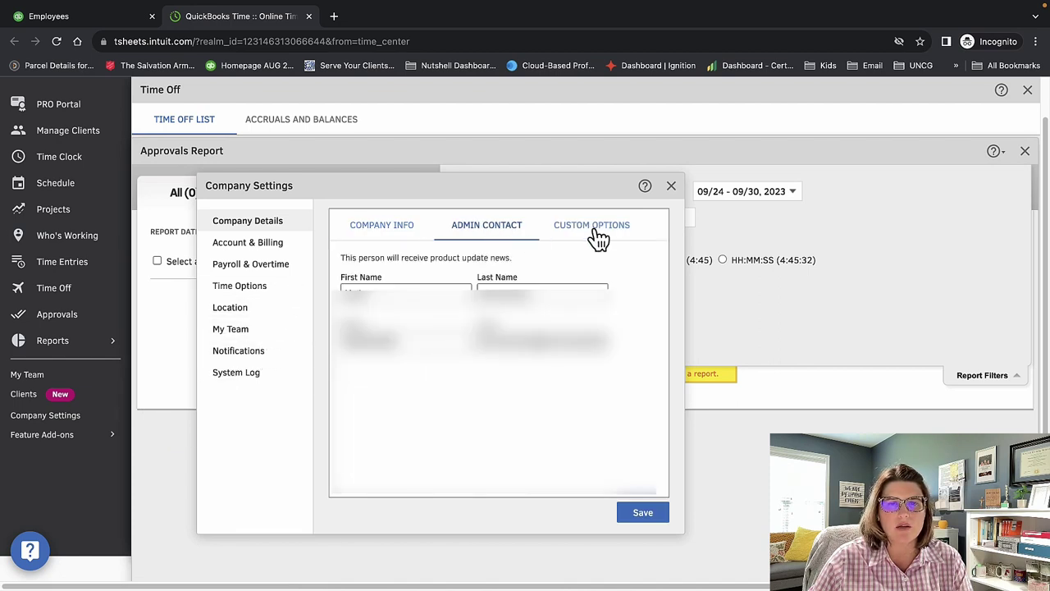
click(598, 236)
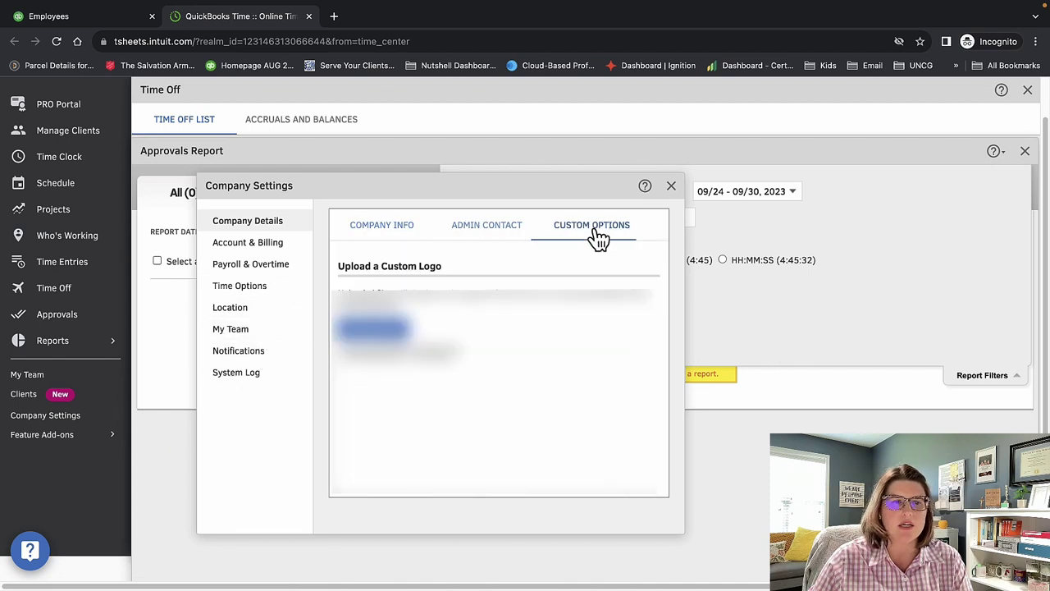
click(236, 251)
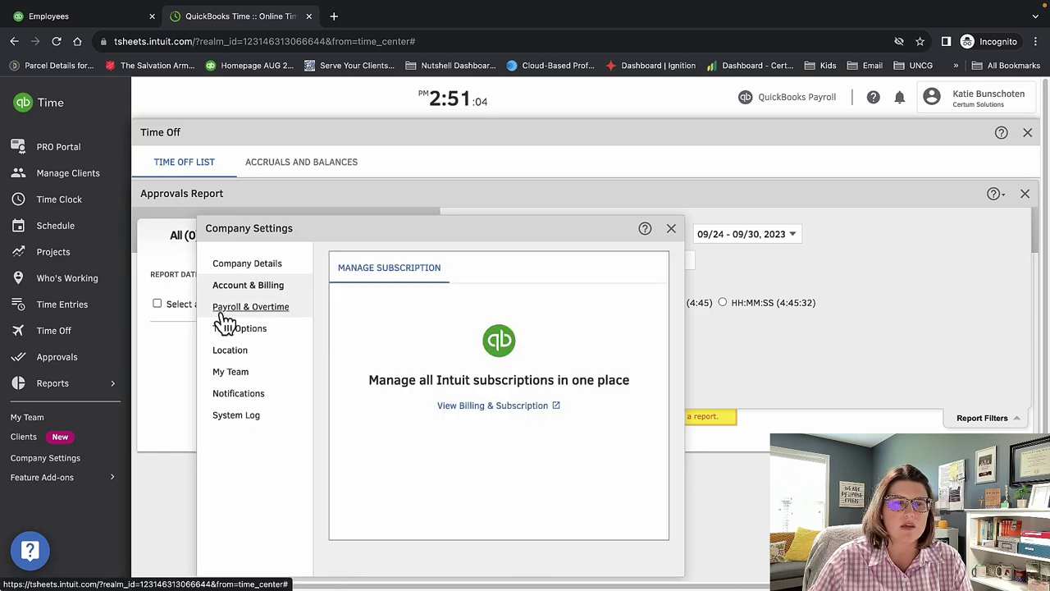
click(234, 307)
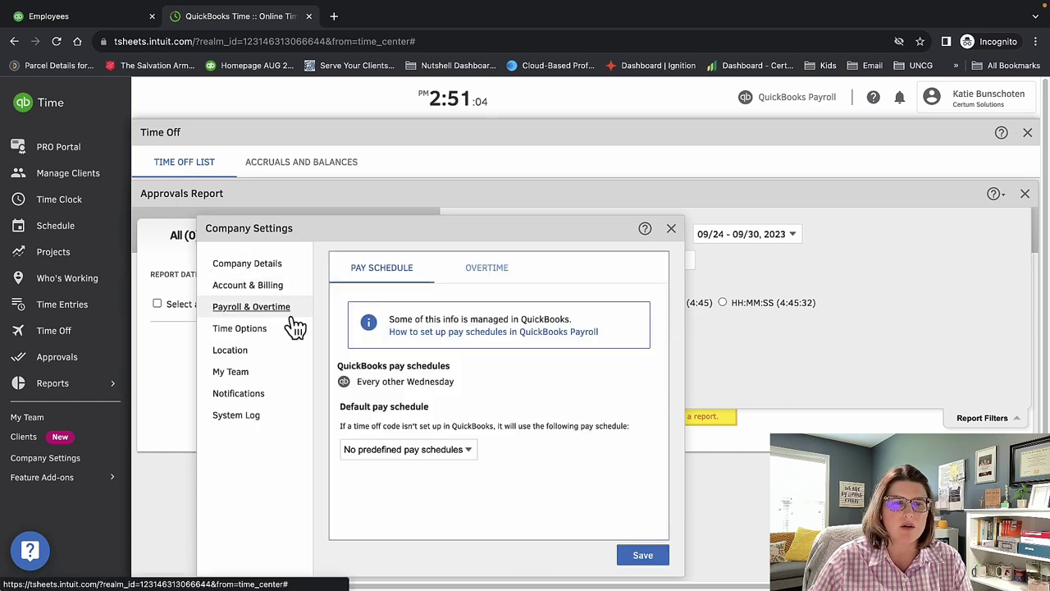
click(479, 275)
scroll(468, 433, down, 3)
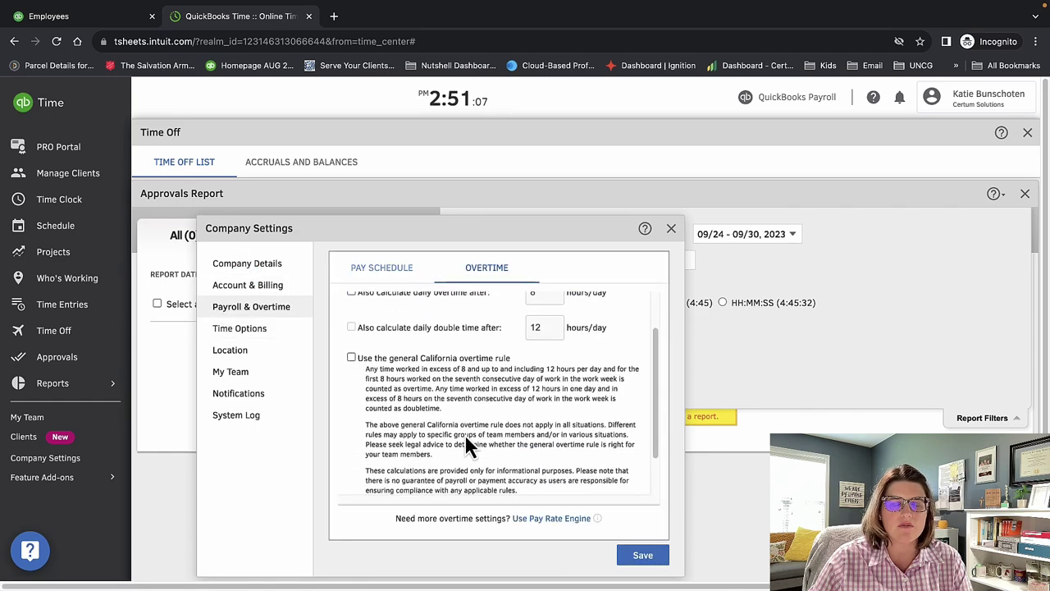
View the date/time, time entry and time off options, then the Location tracking settings (Optional).
click(241, 336)
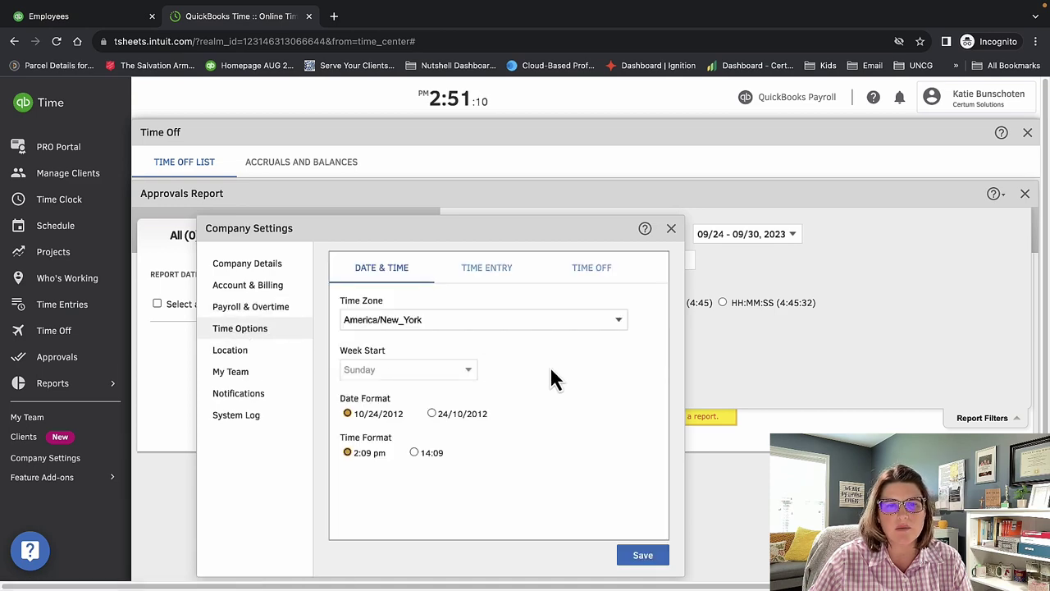
click(505, 270)
click(603, 274)
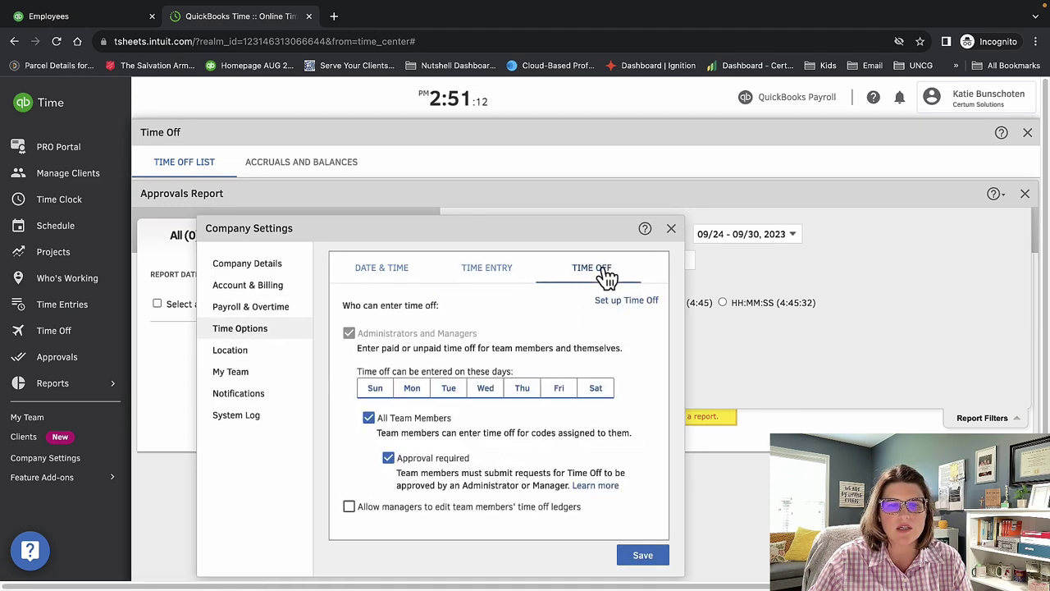
click(477, 273)
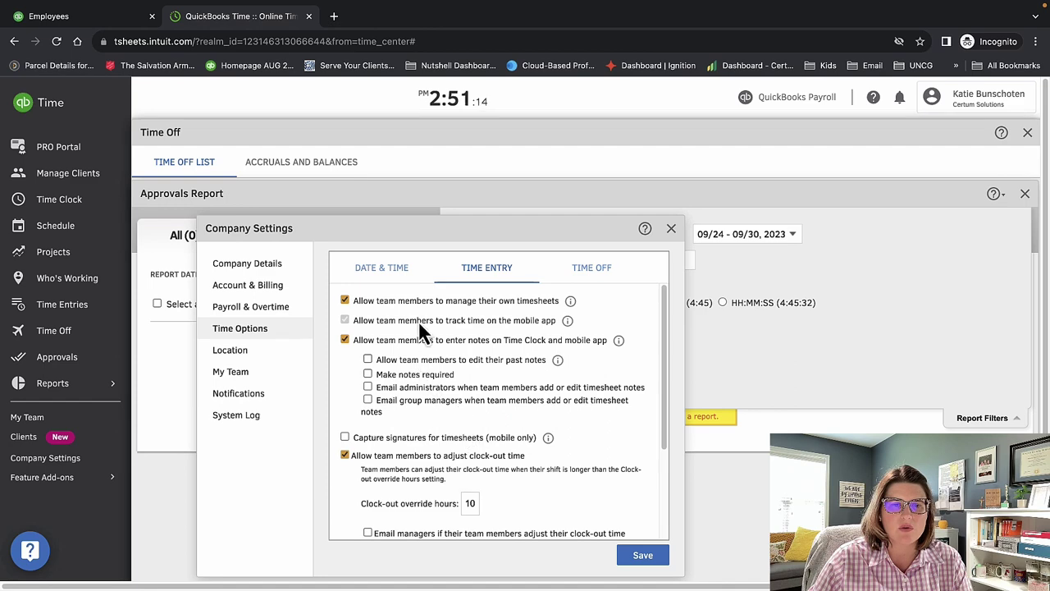
scroll(420, 352, down, 3)
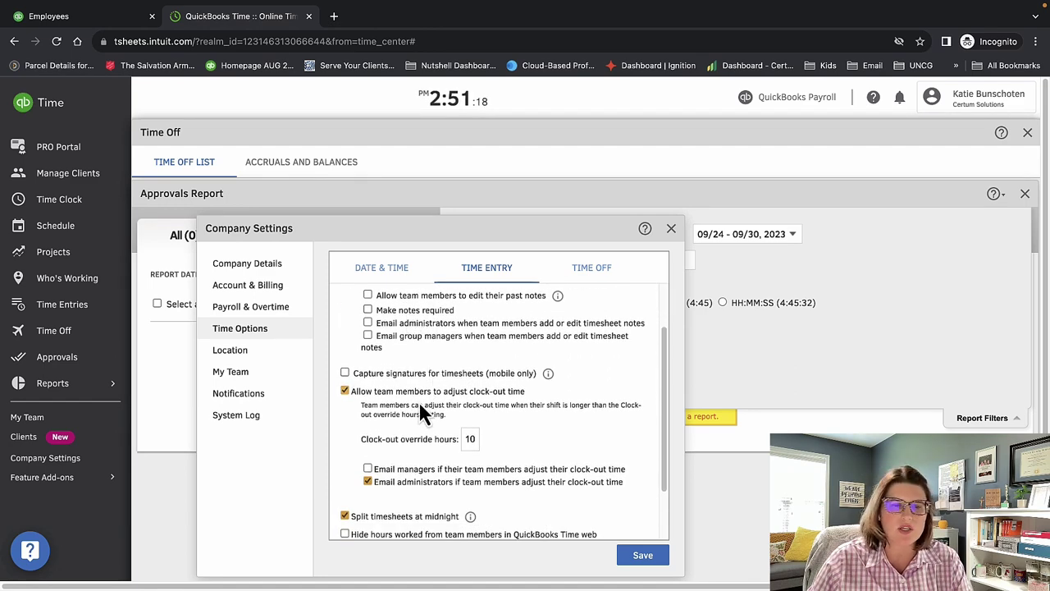
scroll(404, 458, down, 3)
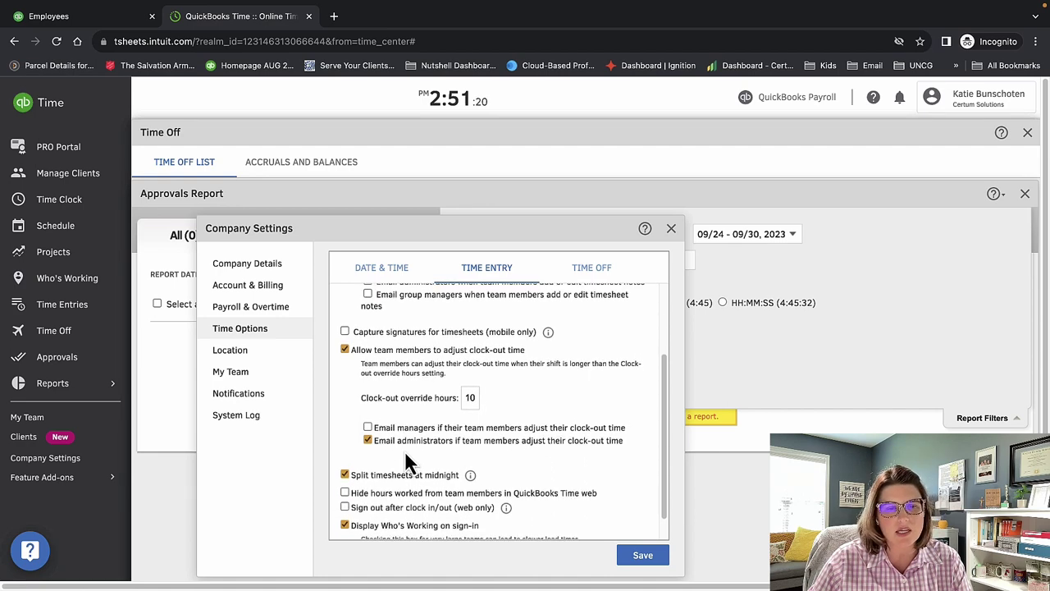
click(256, 353)
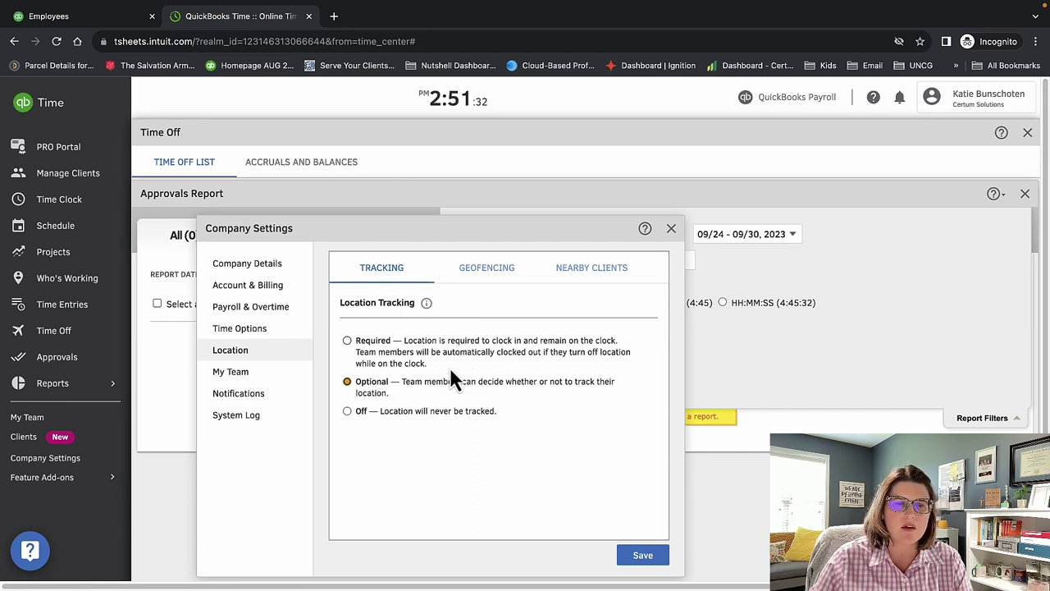
View the Geofencing and Nearby Clients options and the My Team access restrictions.
click(495, 279)
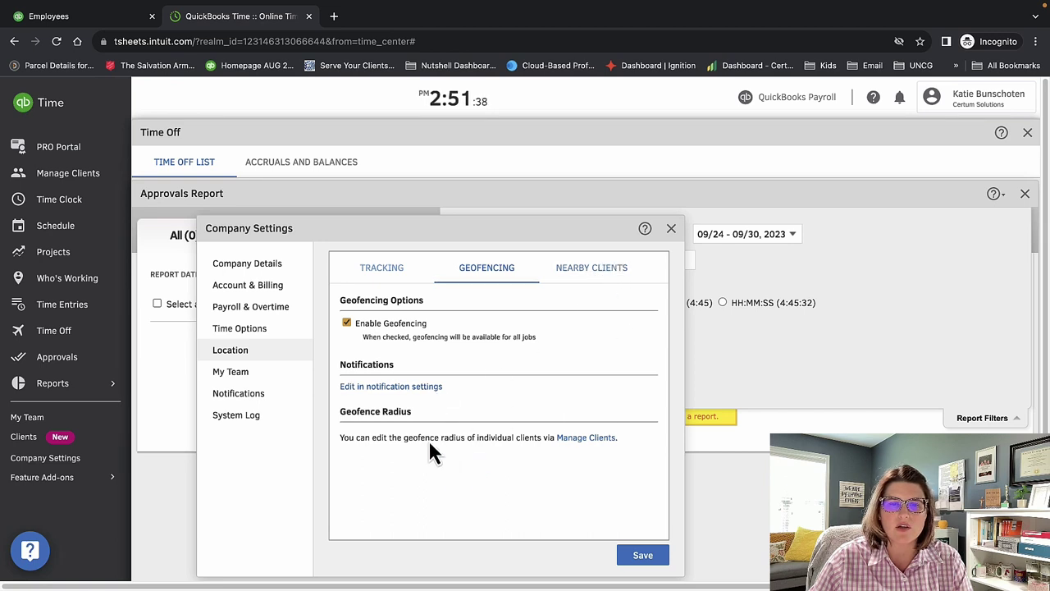
click(611, 272)
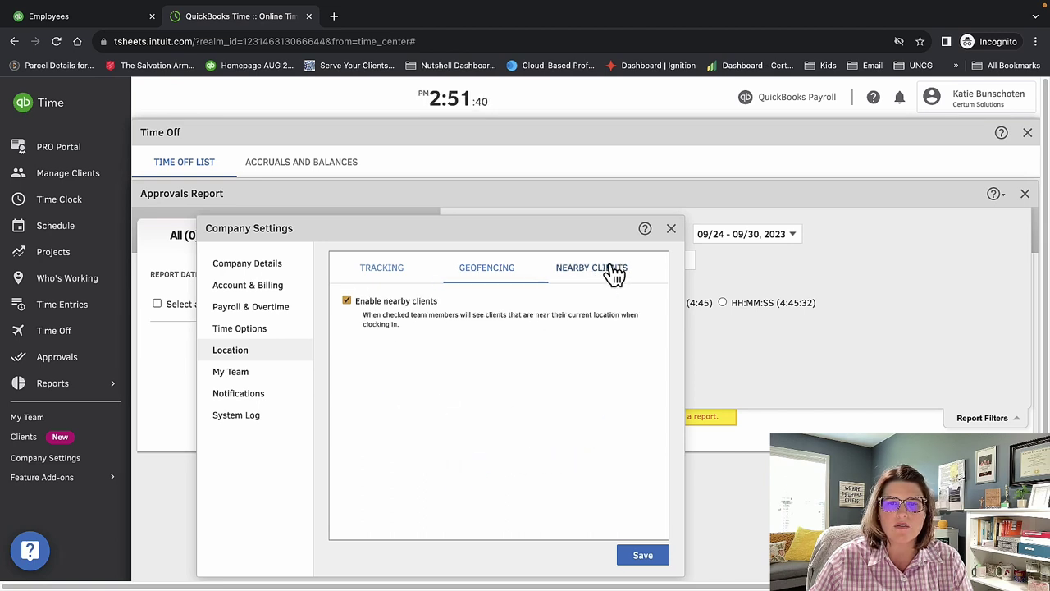
click(238, 374)
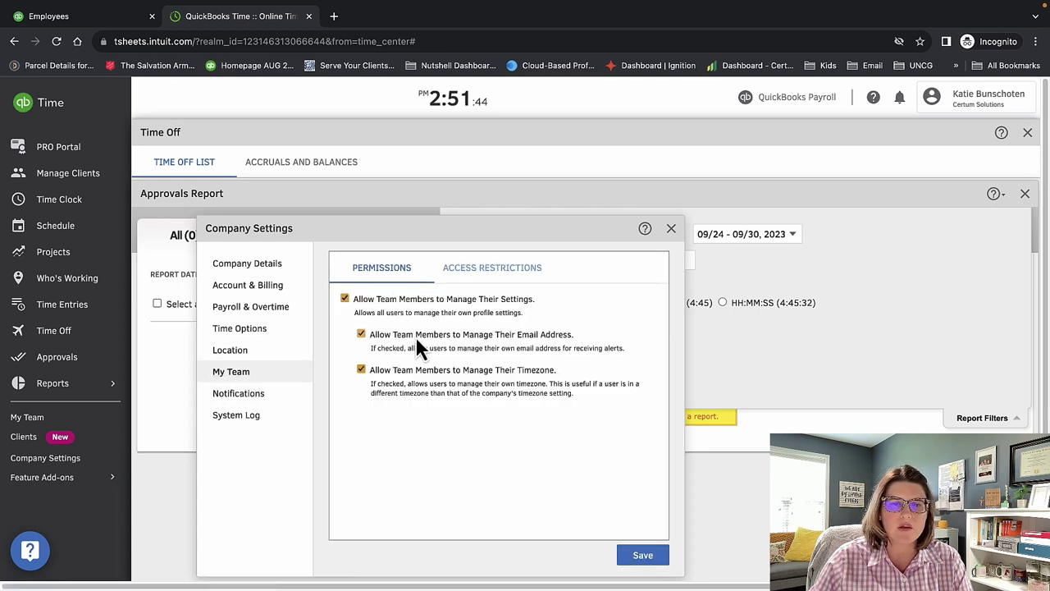
click(472, 273)
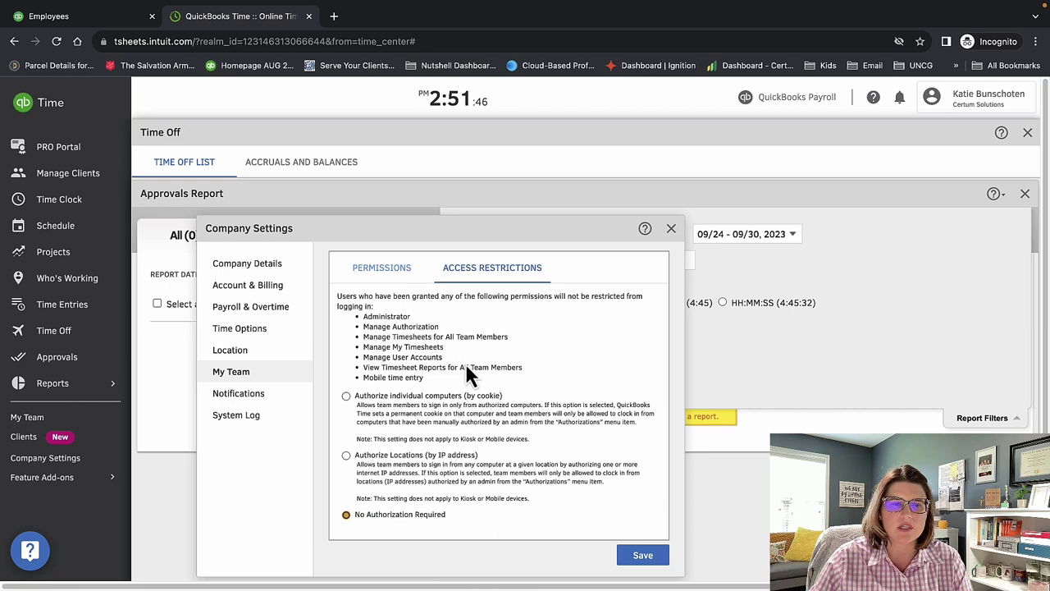
scroll(467, 387, down, 1)
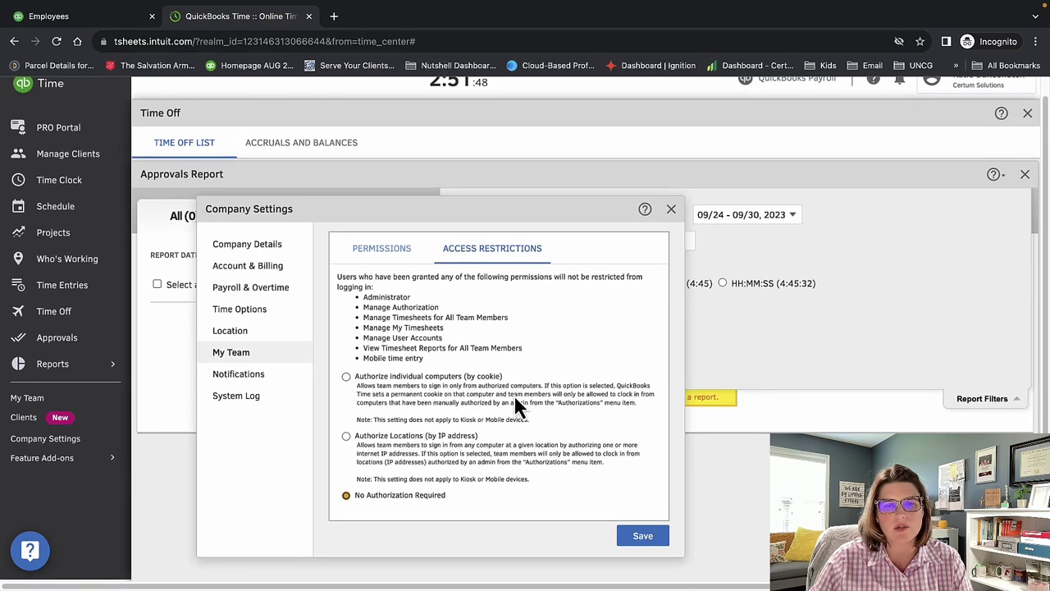
View the notification settings and system log, then close Company Settings to the 09/24–09/30 Approvals Report.
click(264, 375)
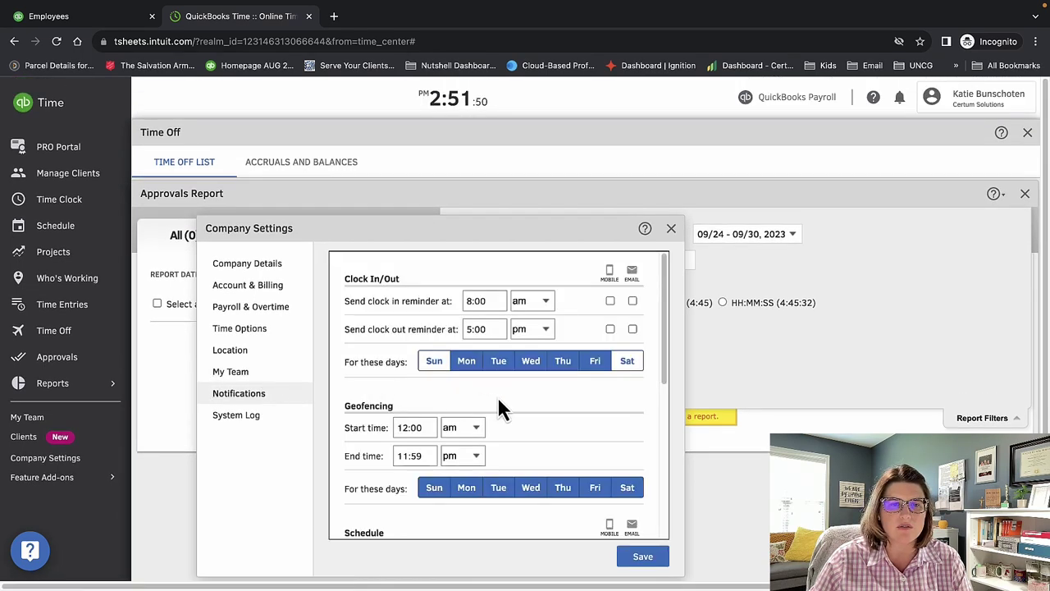
scroll(567, 481, down, 10)
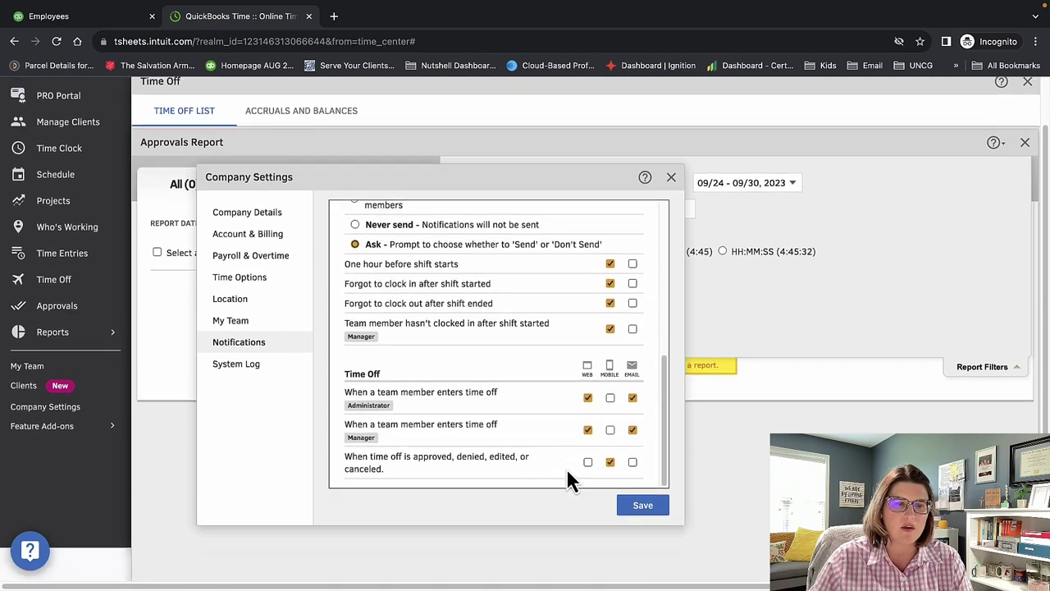
click(268, 367)
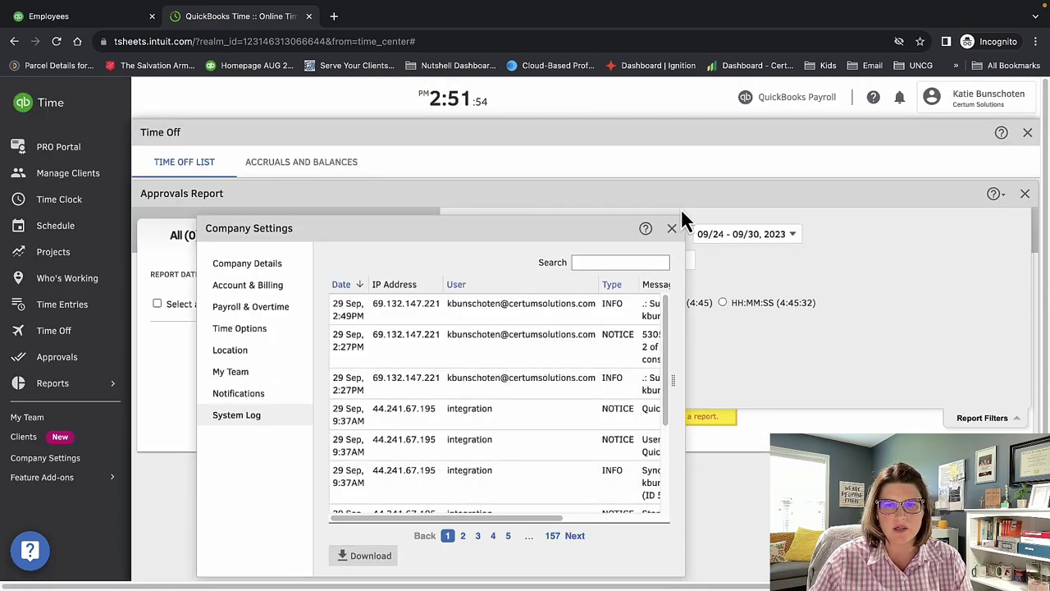
click(673, 229)
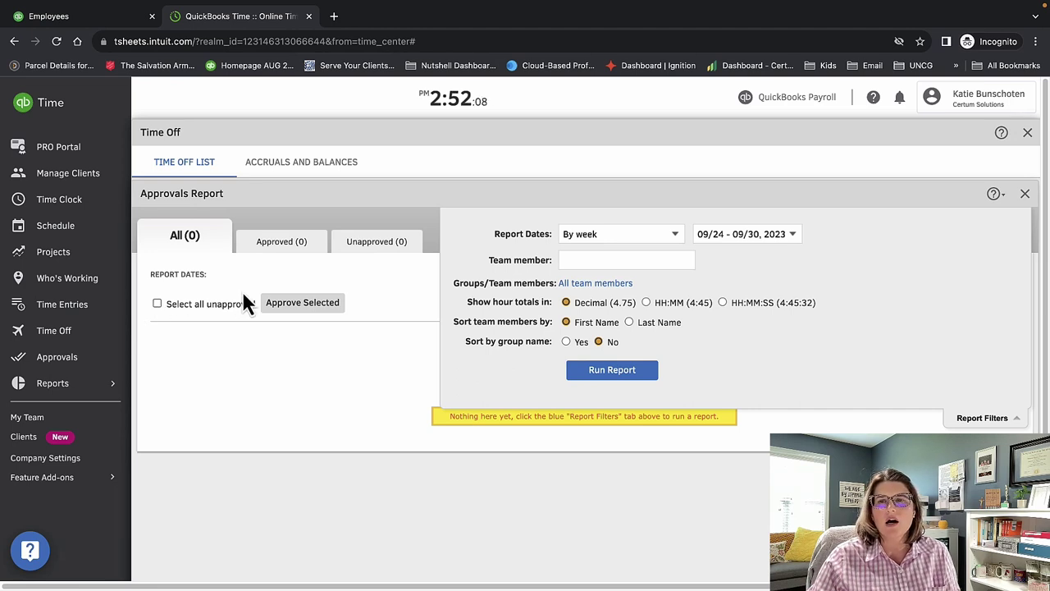
Close the QuickBooks Time tab and open the Budgets list of Profit and loss budgets.
click(309, 17)
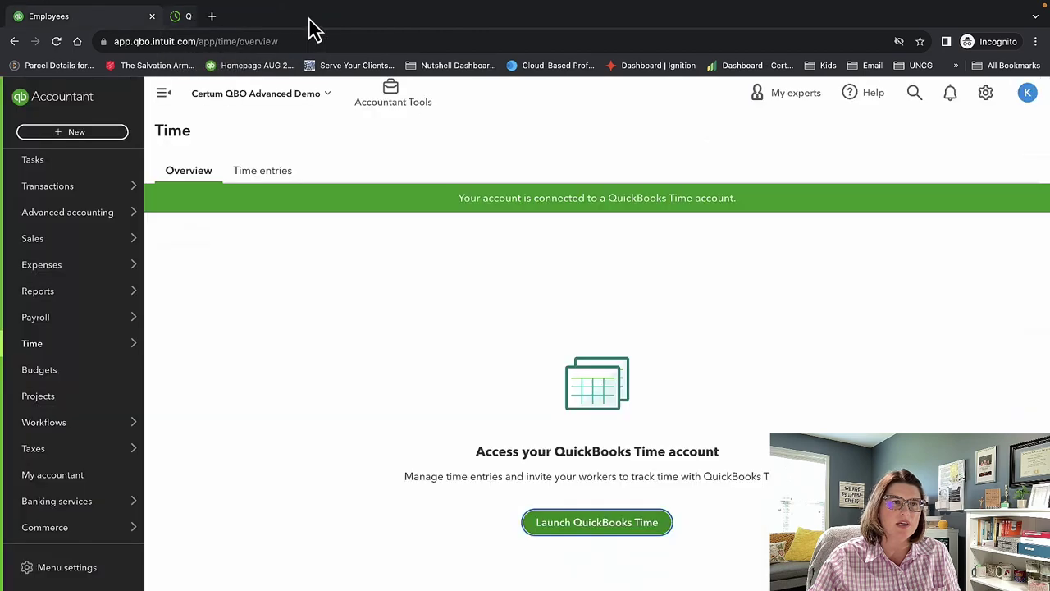
click(70, 374)
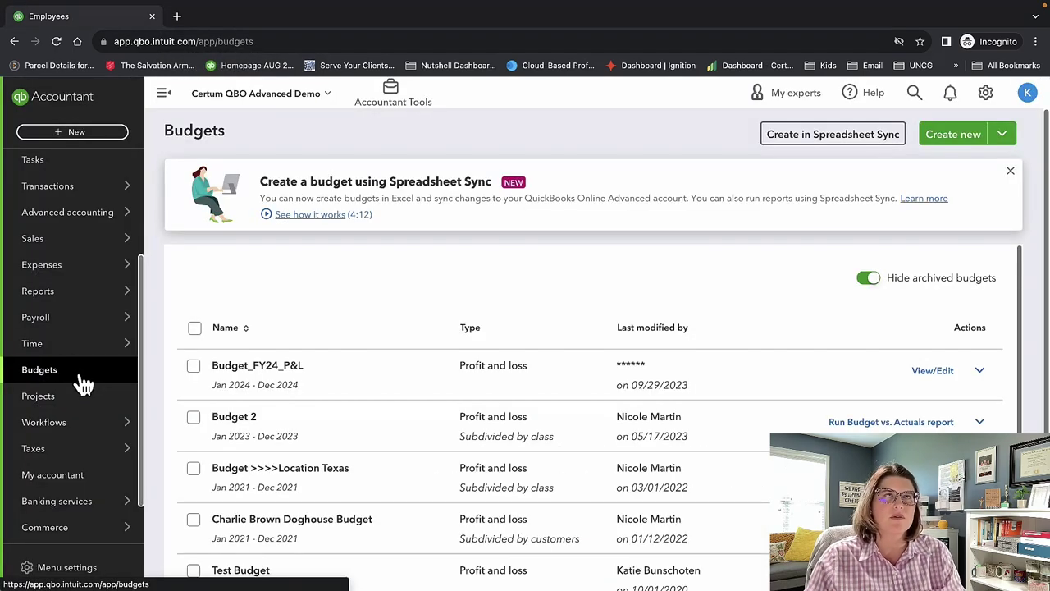
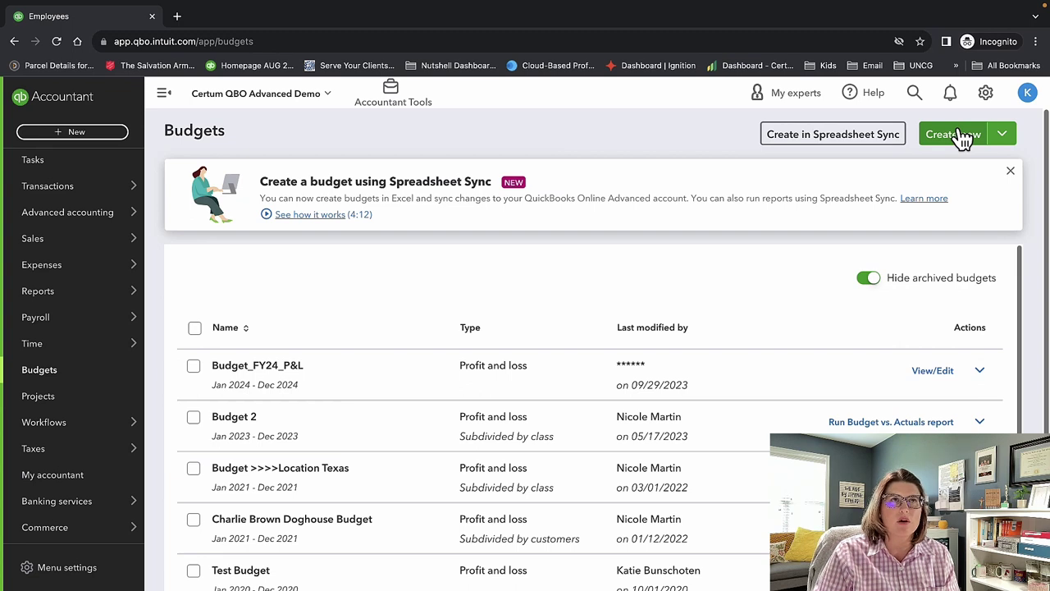
Start a new budget with FY 2024 as its period.
click(954, 135)
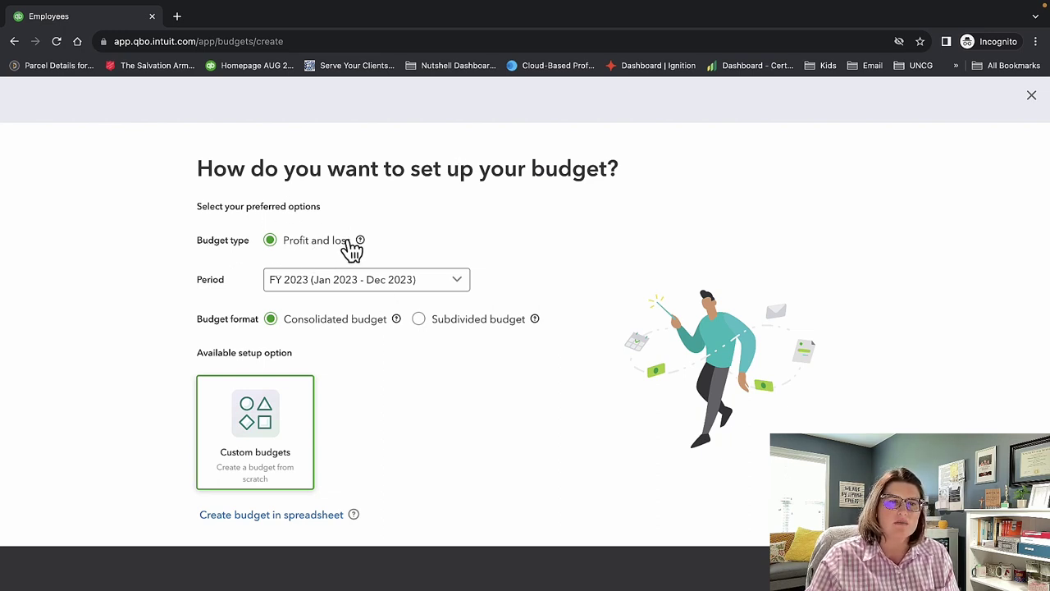
click(289, 286)
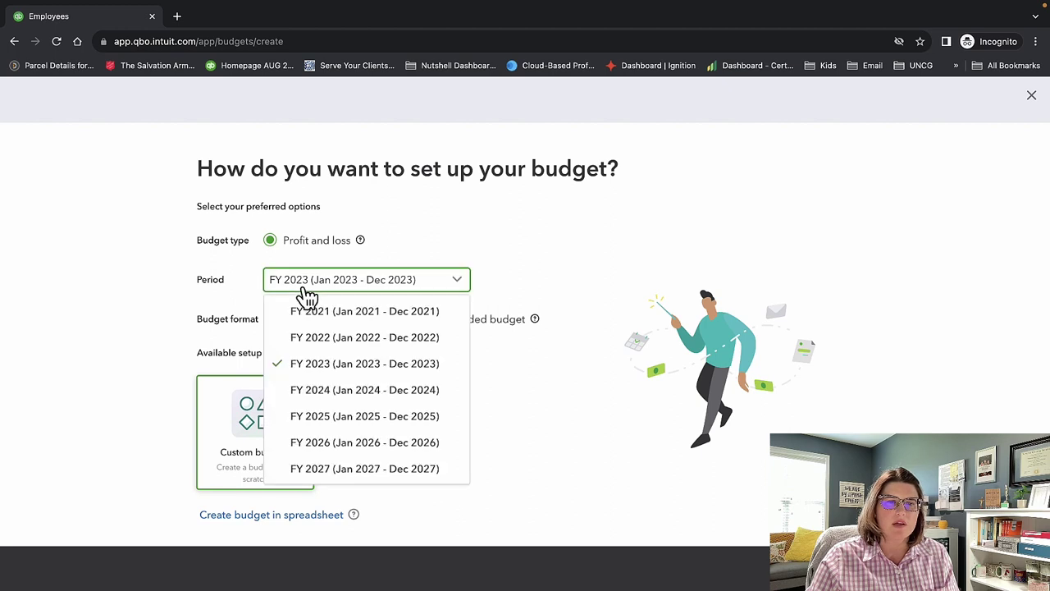
click(329, 390)
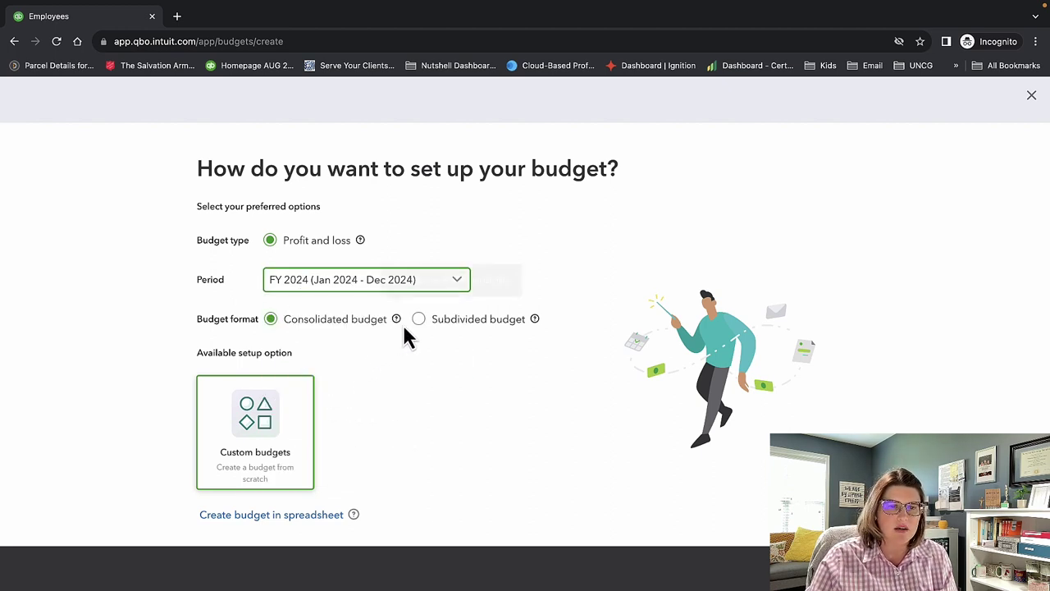
Preview subdividing the budget by Location and by Customers.
click(419, 321)
click(351, 369)
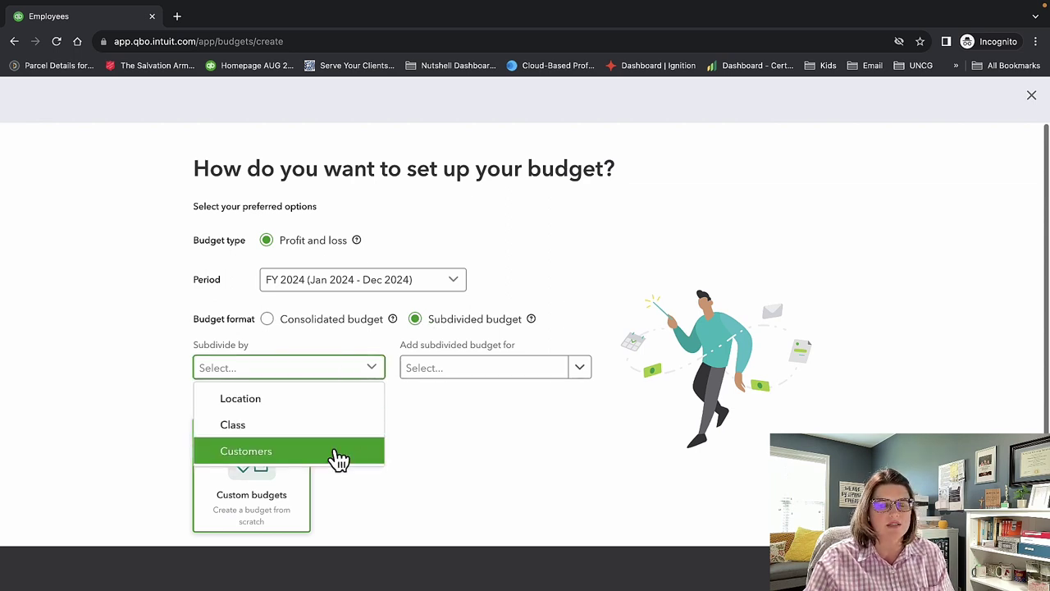
click(329, 400)
click(466, 373)
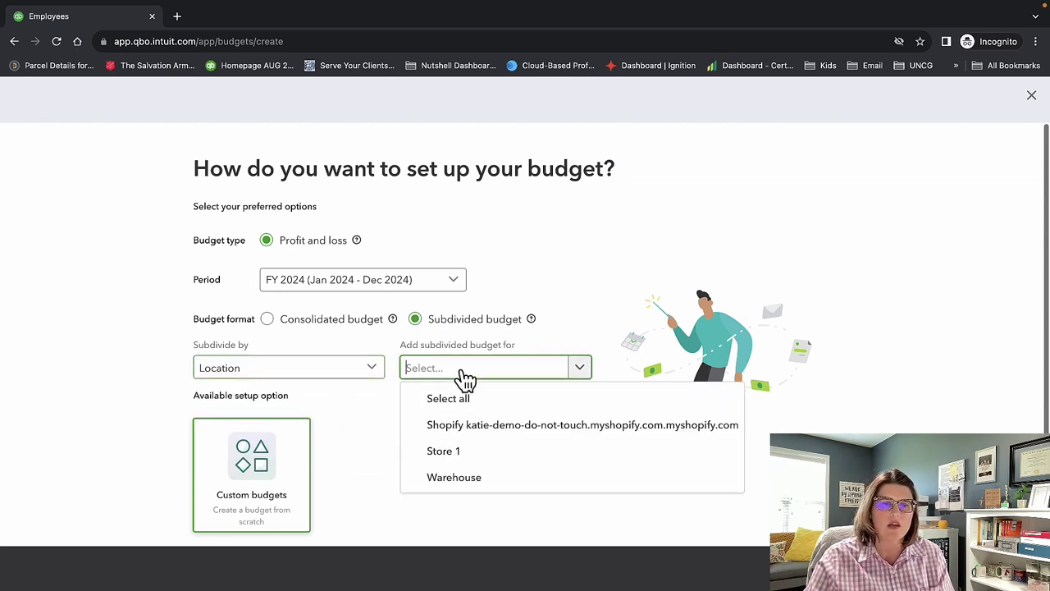
click(328, 368)
click(331, 451)
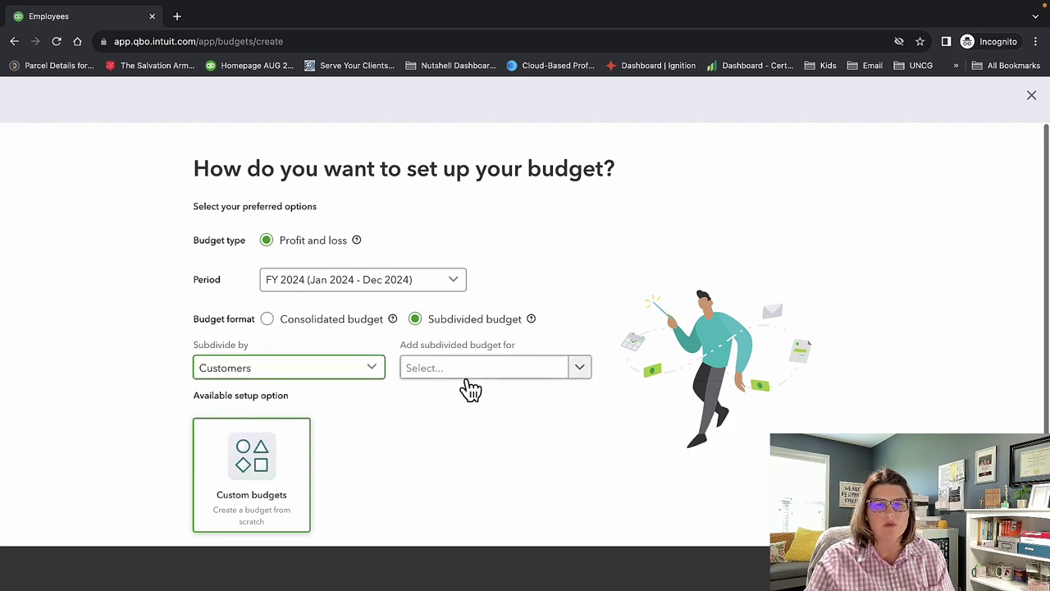
click(465, 374)
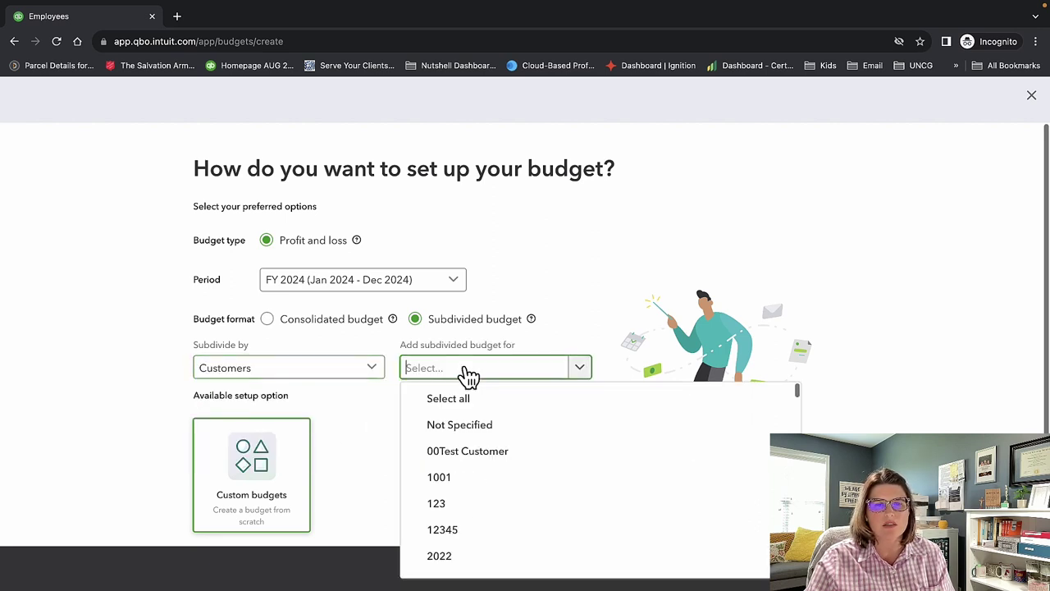
click(352, 370)
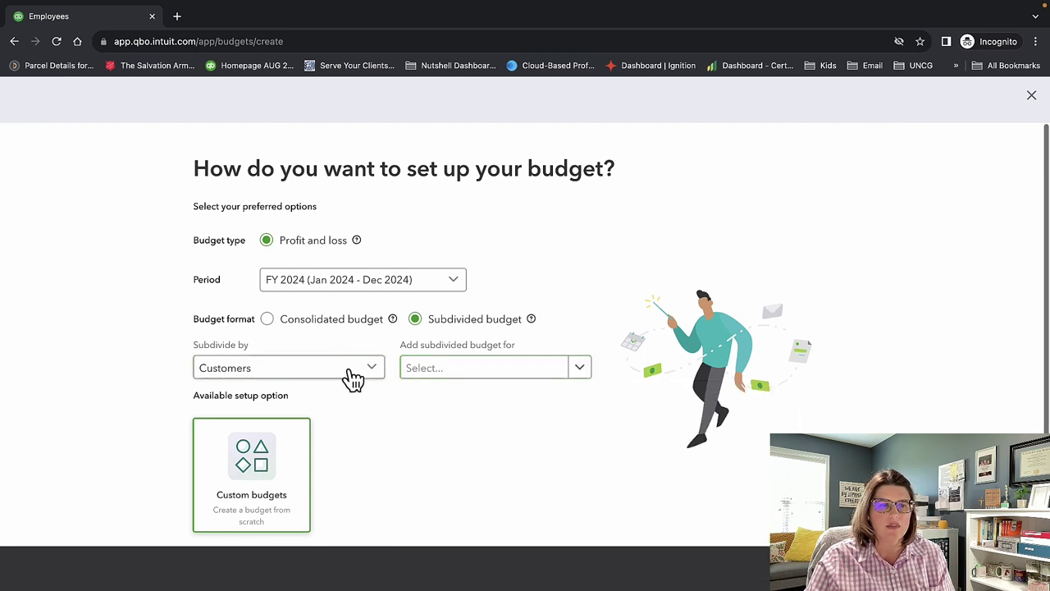
Go back to a single consolidated budget.
click(525, 442)
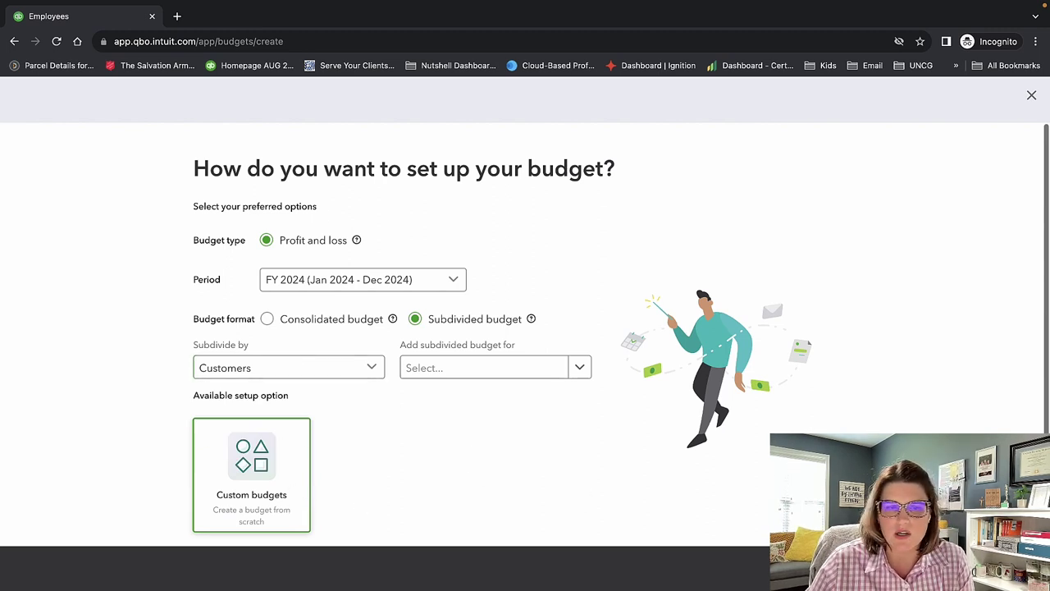
click(317, 368)
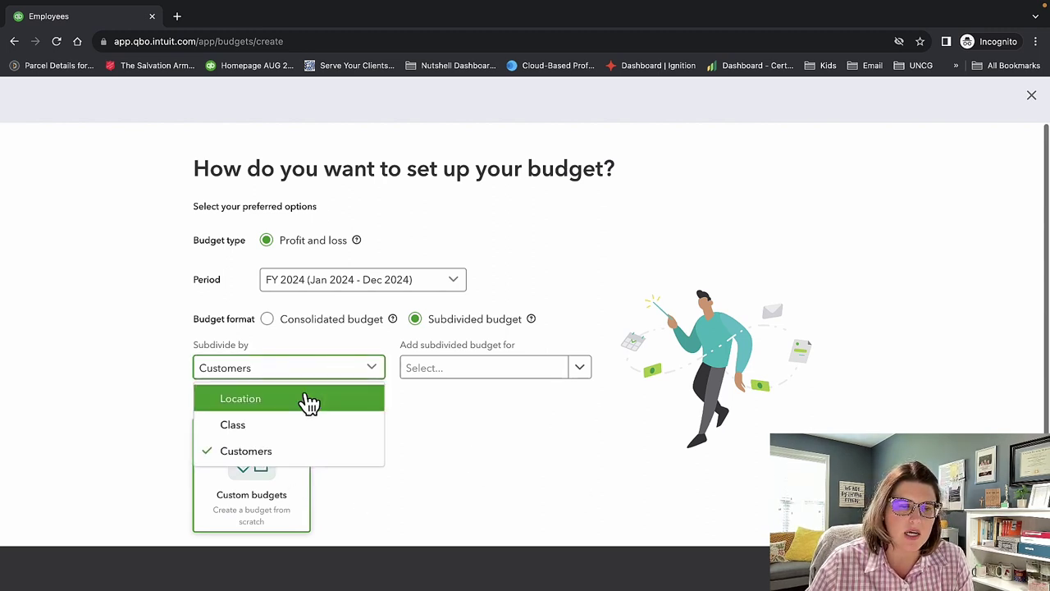
click(277, 323)
click(279, 324)
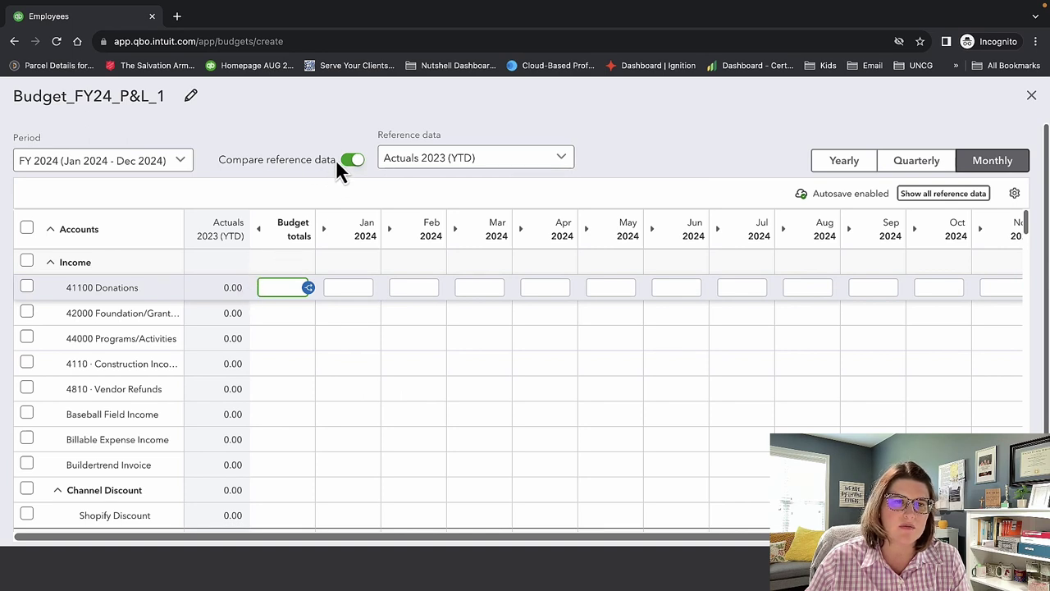
Compare against Actuals 2021 and budget 12000 for Donations, spread at 1000 per month.
click(402, 159)
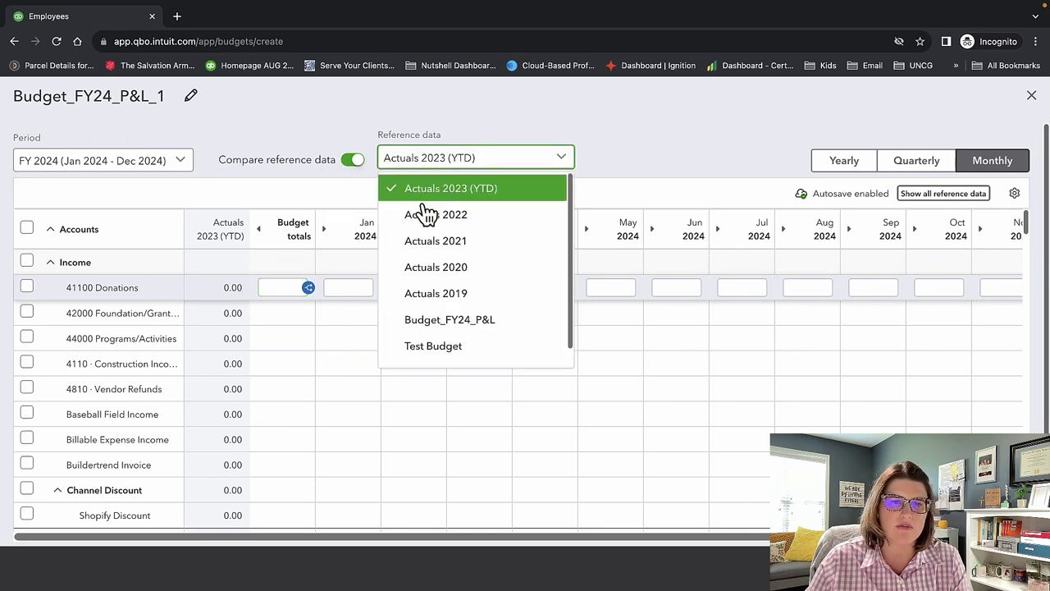
click(423, 240)
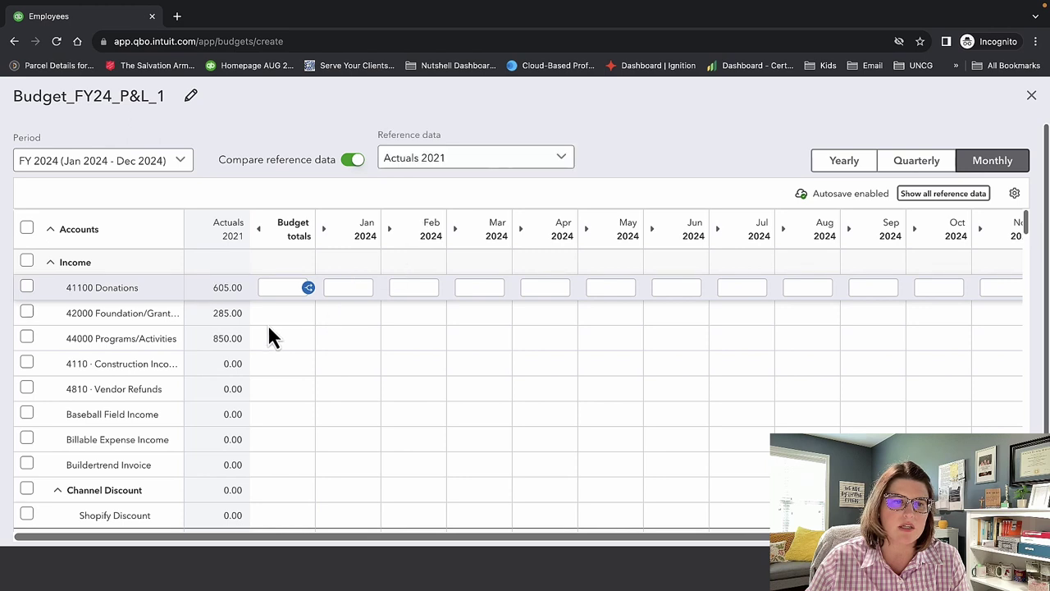
click(281, 287)
text(12000)
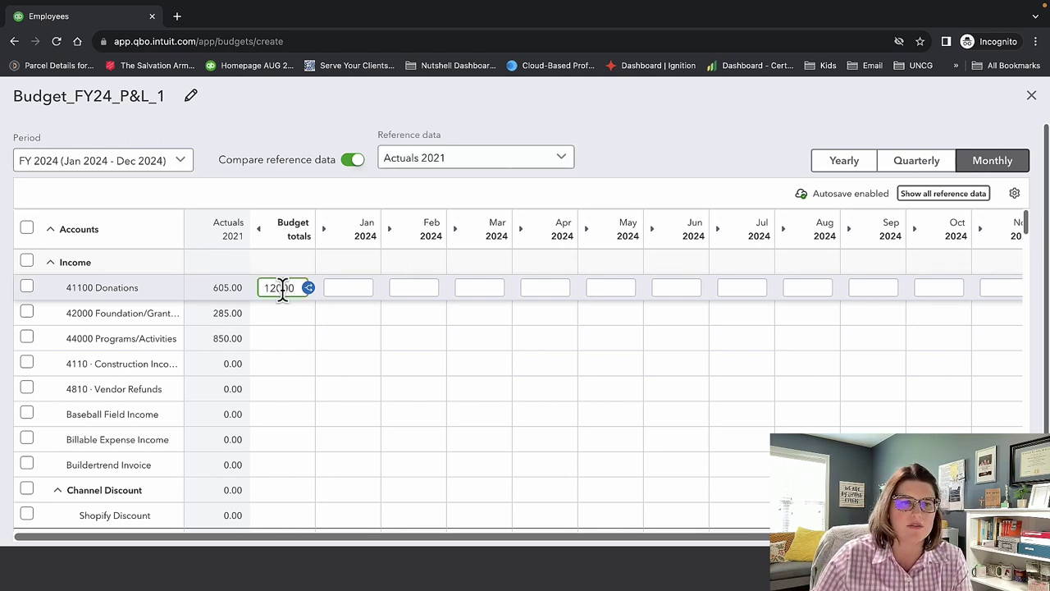
click(310, 290)
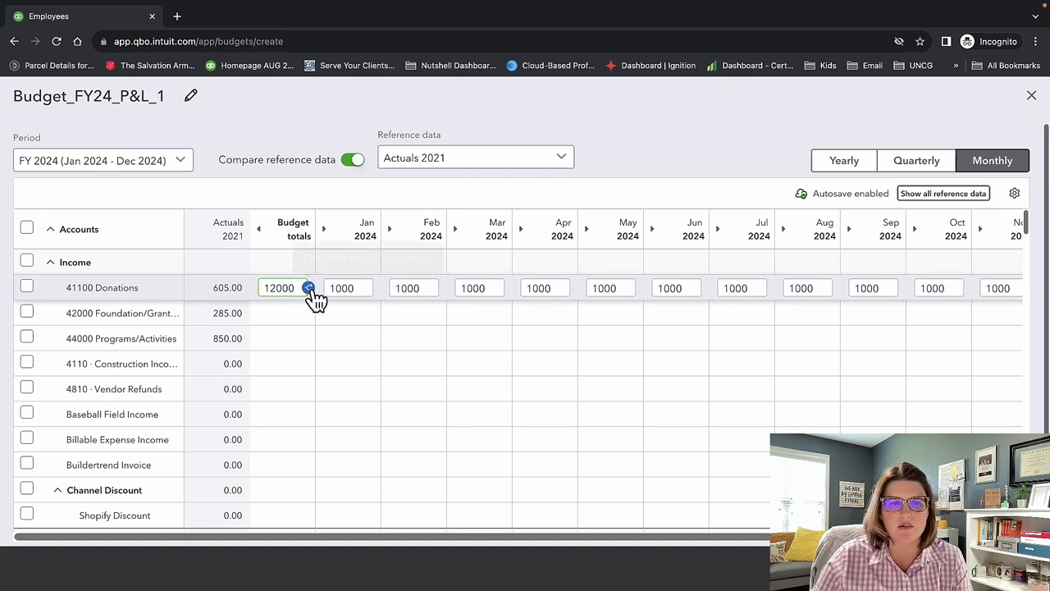
Toggle the extra reference data columns and switch between quarterly and yearly views.
click(961, 204)
click(961, 204)
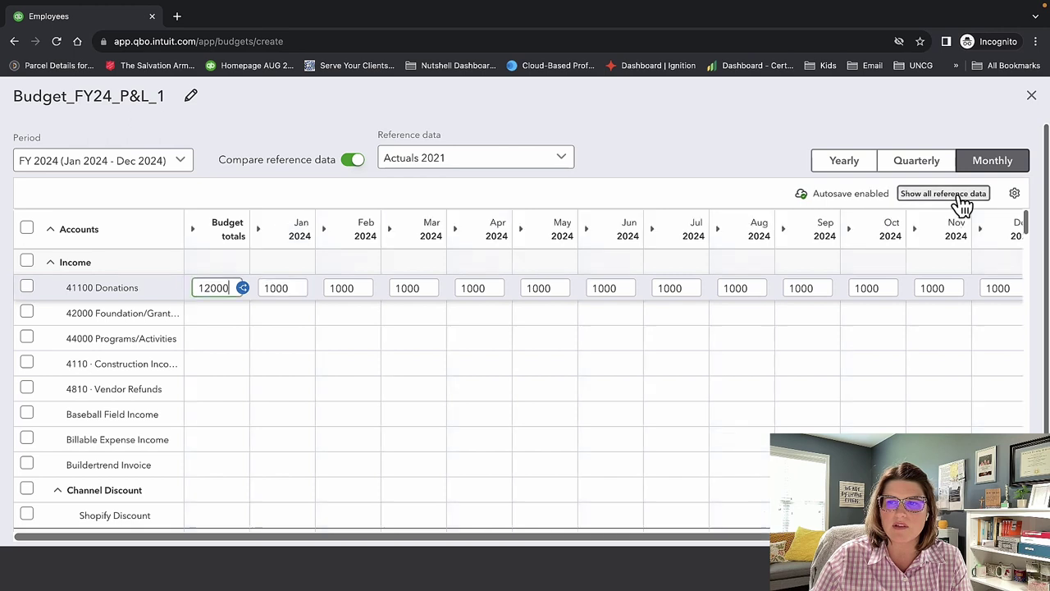
click(927, 168)
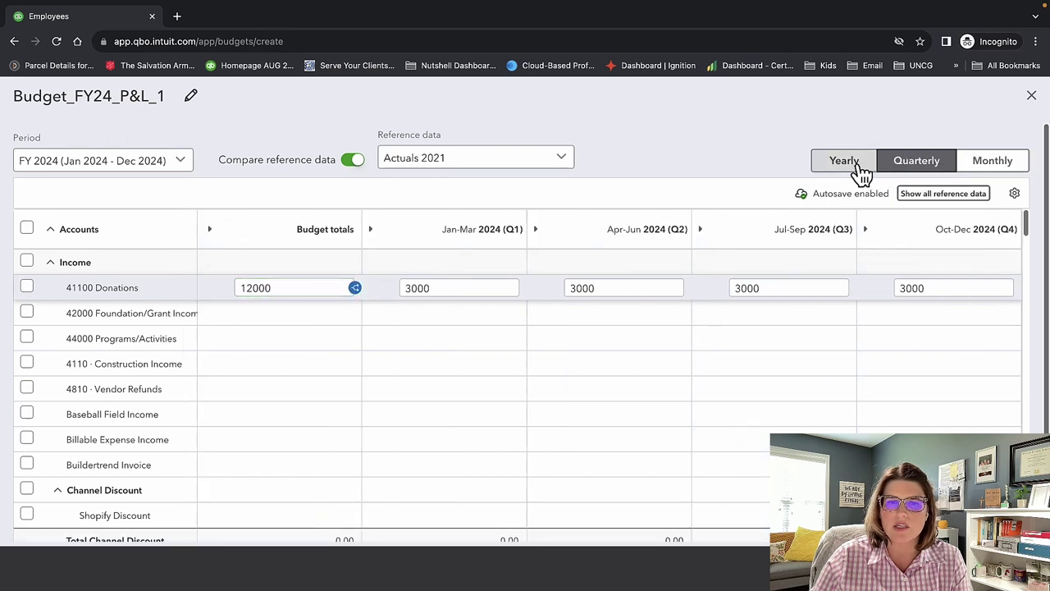
click(861, 174)
click(921, 172)
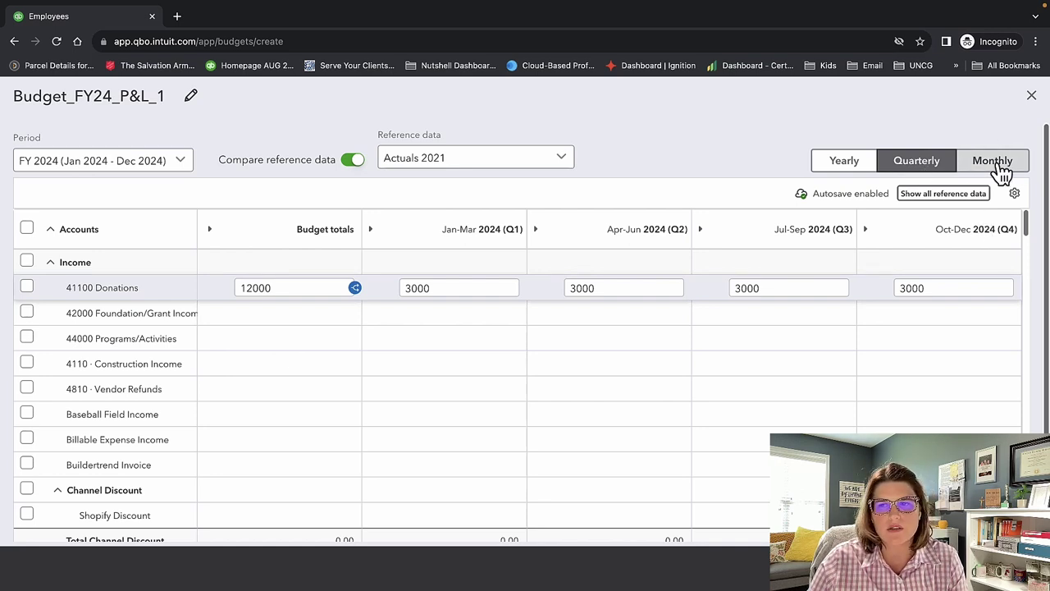
scroll(700, 368, down, 5)
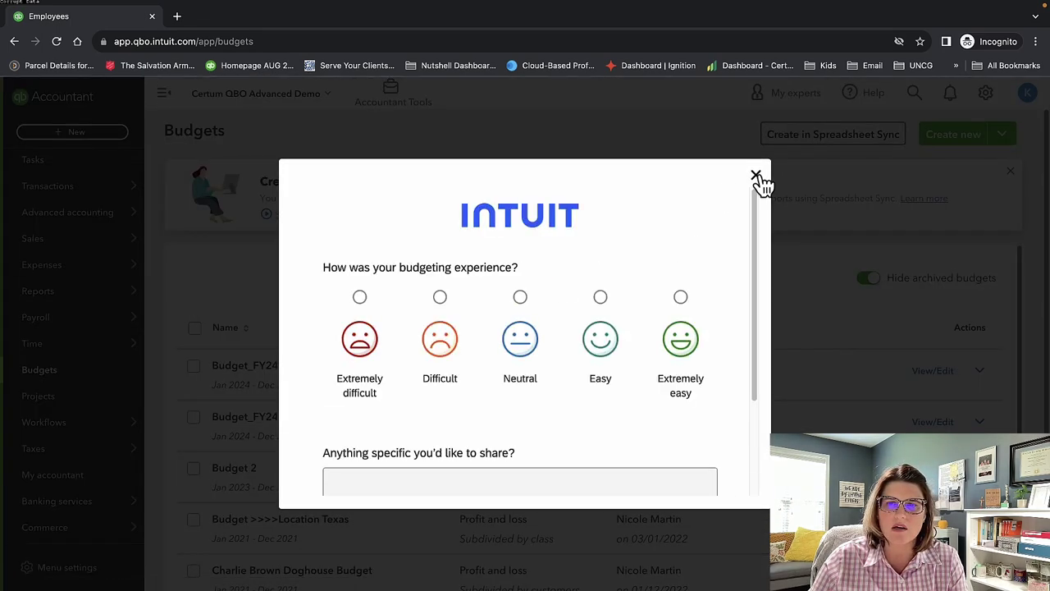
Dismiss the feedback survey and open the Budget vs. Actuals report from Reports.
click(755, 175)
mouse_move(78, 300)
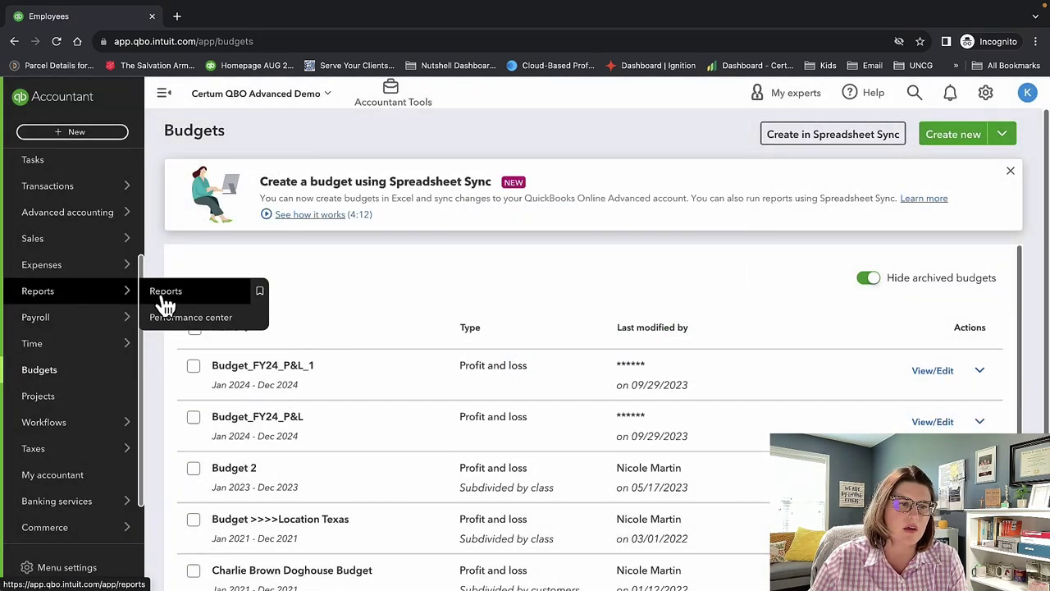
click(163, 297)
scroll(506, 498, down, 10)
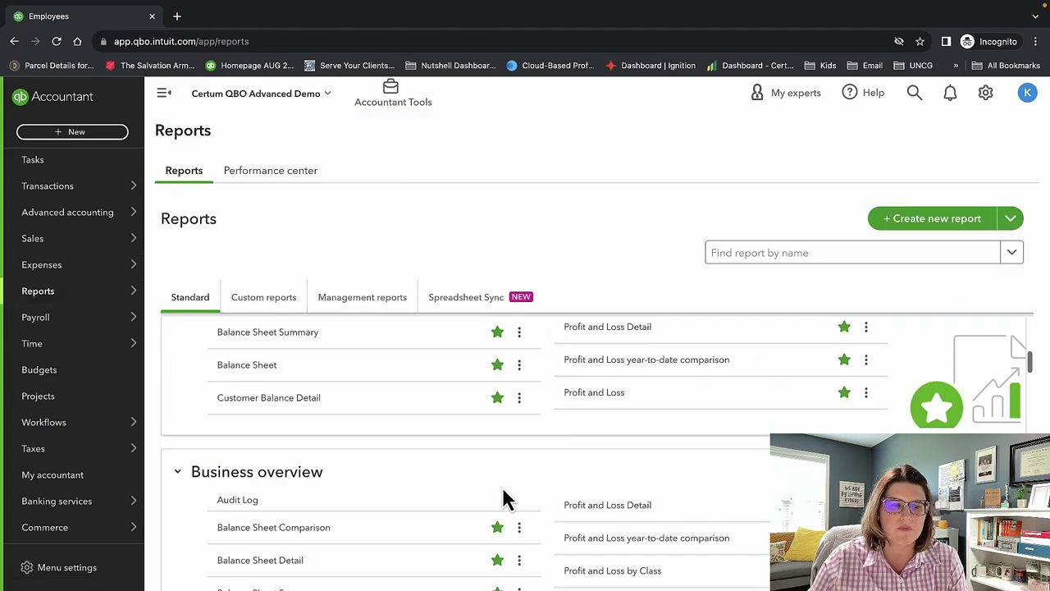
scroll(506, 498, down, 1)
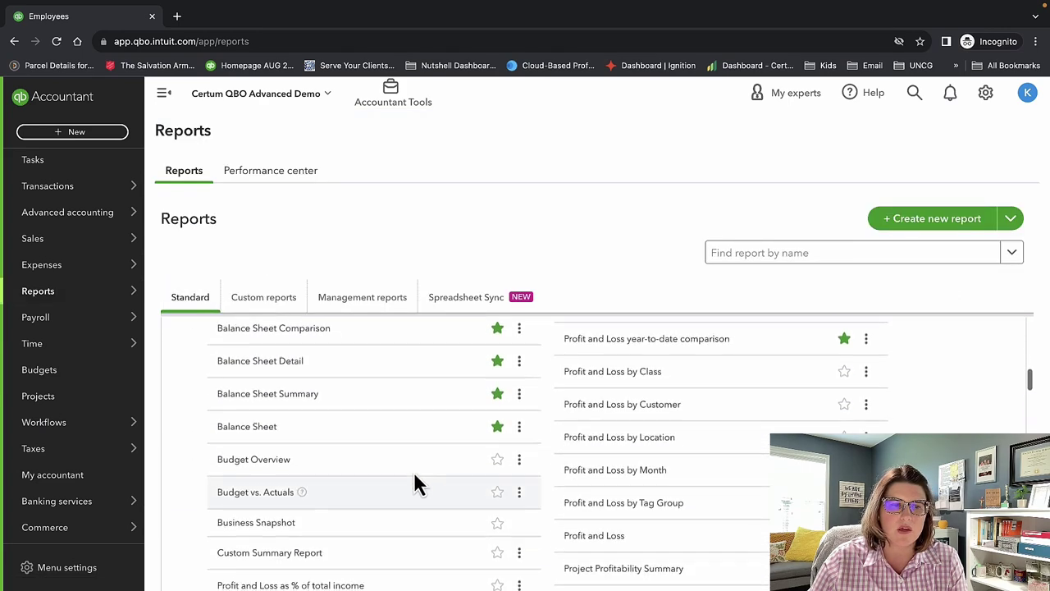
click(252, 492)
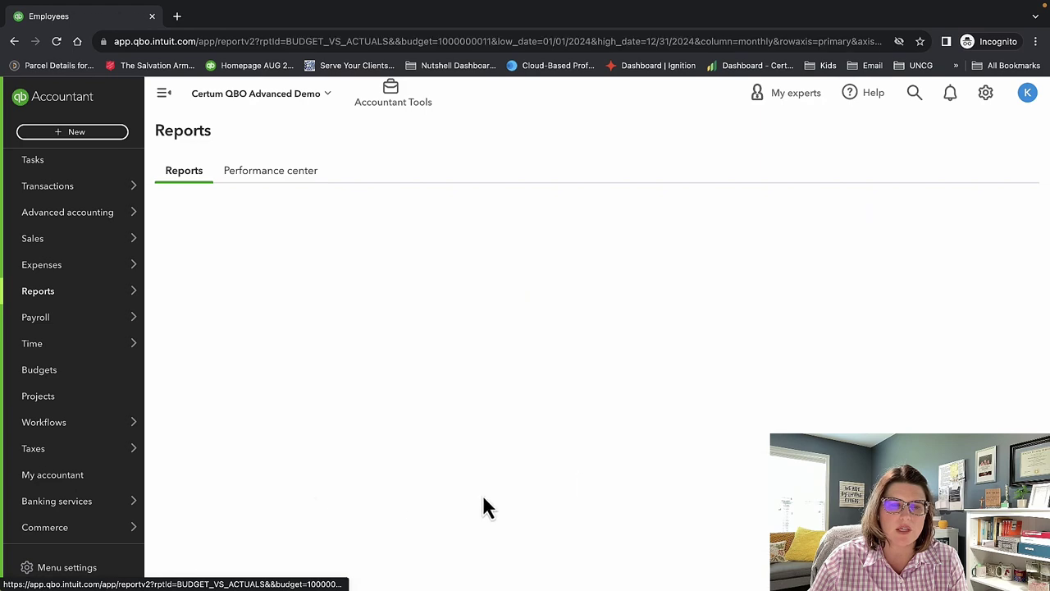
Review the Budget vs. Actuals report for Budget_FY24_P&L_1.
scroll(501, 426, down, 2)
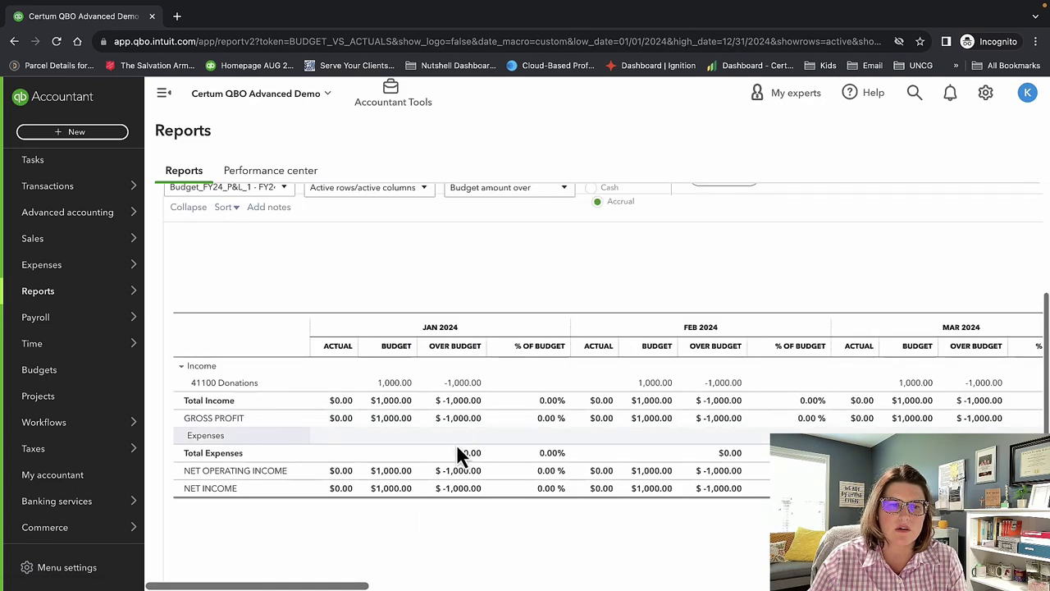
scroll(424, 507, up, 3)
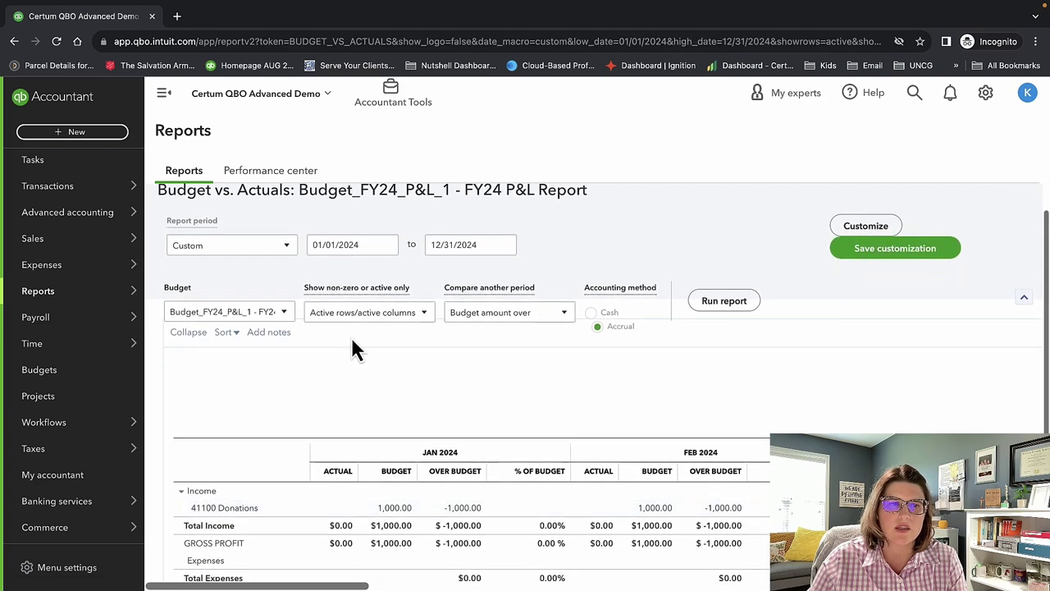
scroll(361, 365, up, 1)
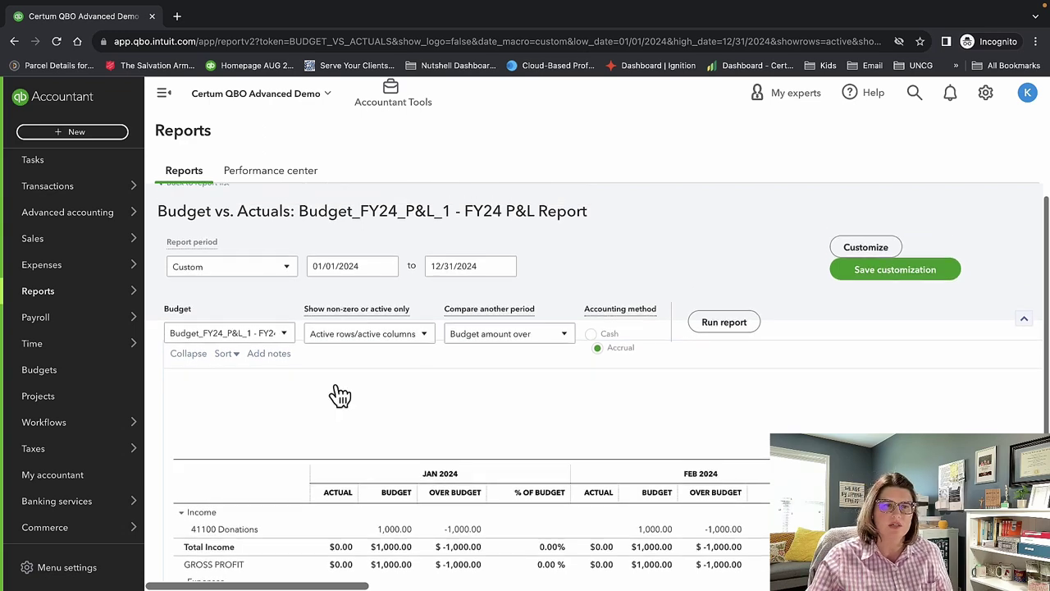
scroll(332, 389, up, 1)
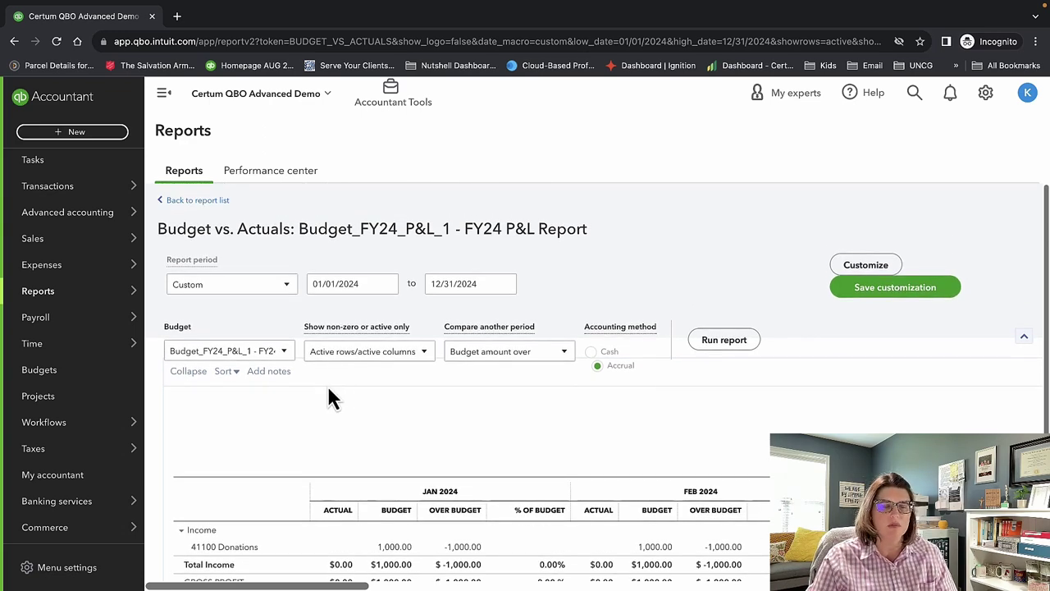
scroll(429, 436, down, 2)
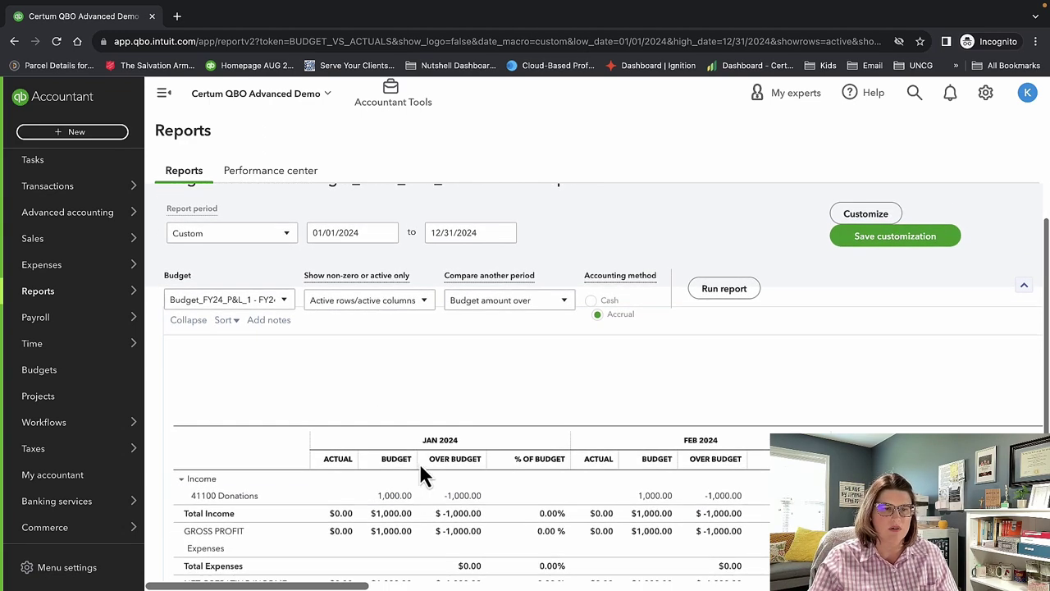
scroll(399, 505, down, 1)
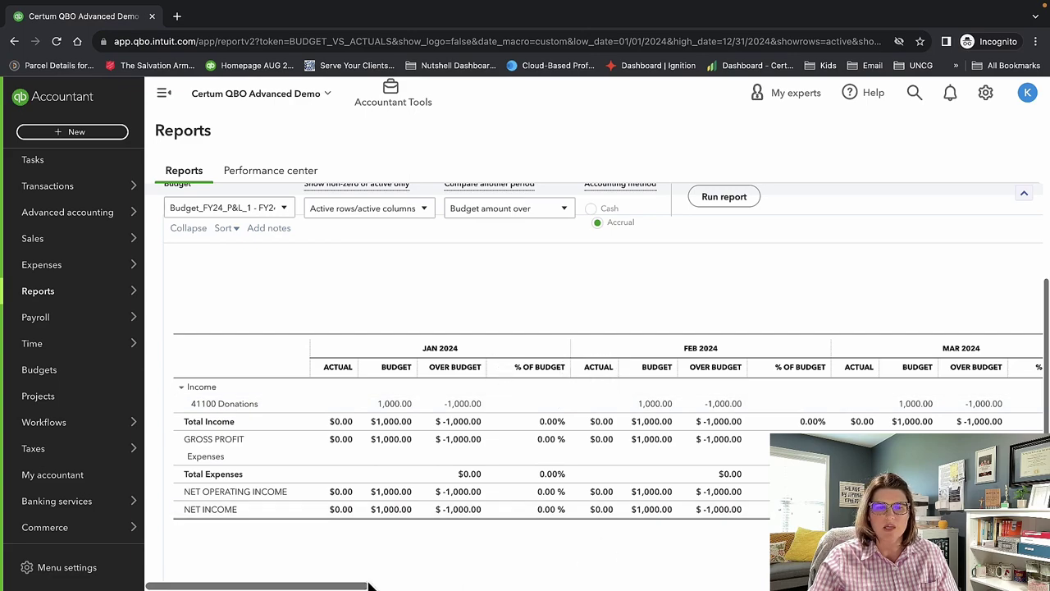
drag(363, 586, 201, 532)
scroll(424, 504, up, 3)
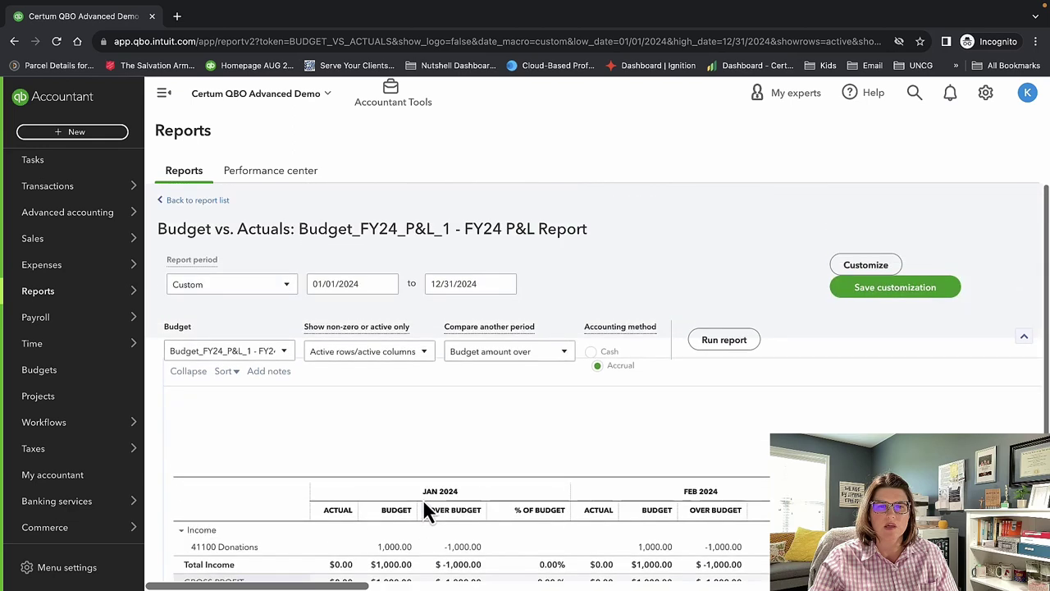
Add $ Over Budget and $ Remaining as comparison columns.
click(553, 364)
click(554, 366)
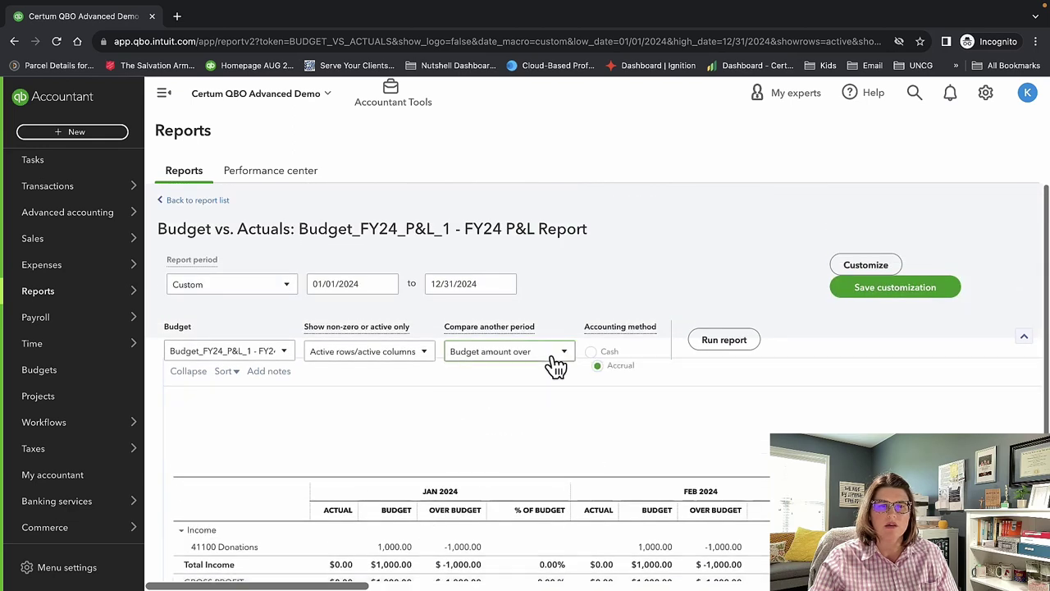
click(555, 365)
click(471, 427)
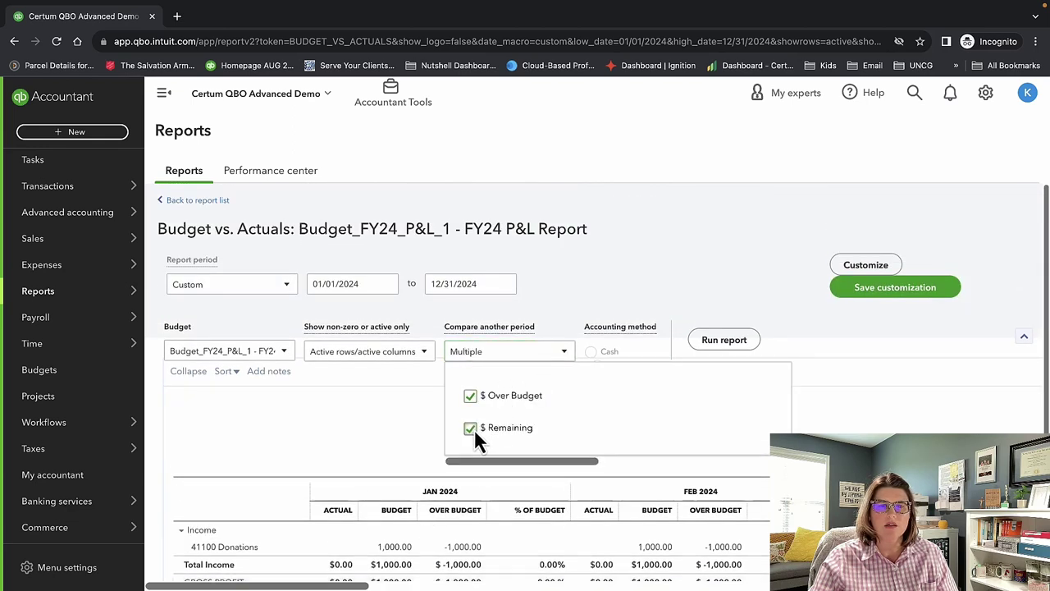
click(385, 425)
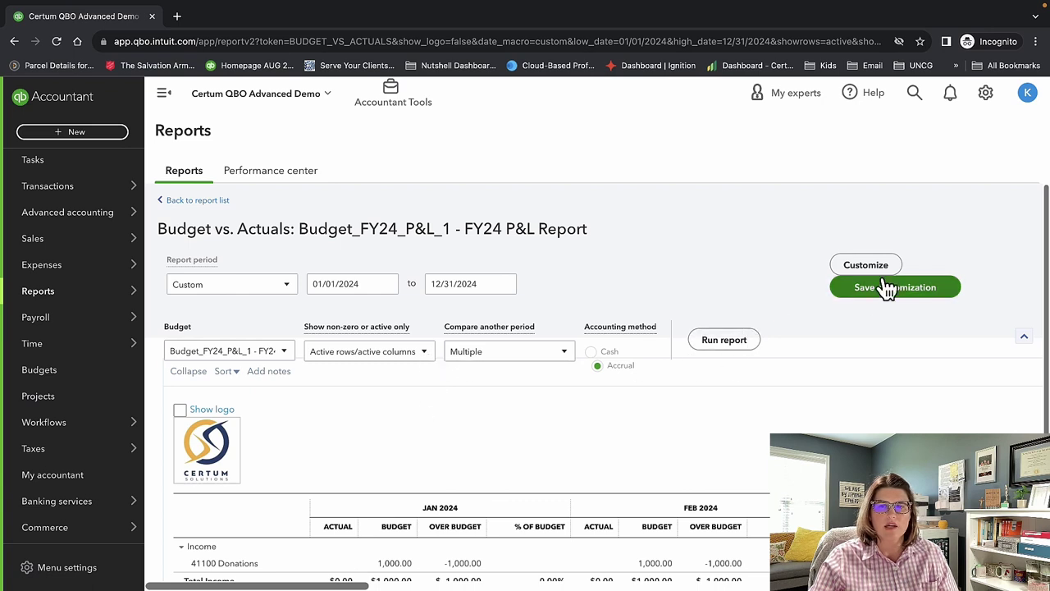
mouse_move(129, 422)
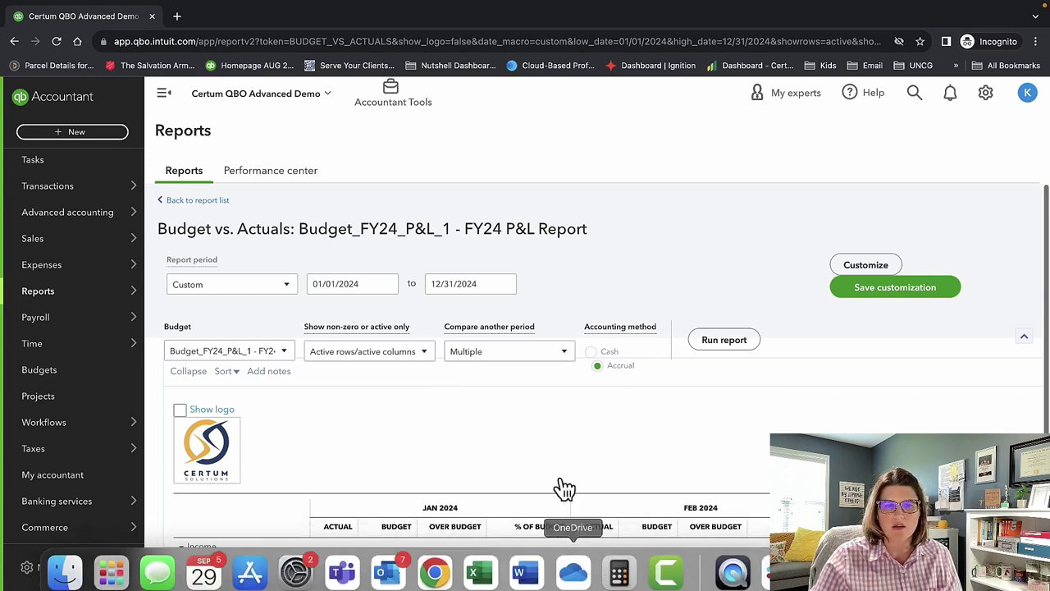
Start a Spreadsheet Sync budget from the Budgets list and open it in a maximized Excel window.
click(103, 371)
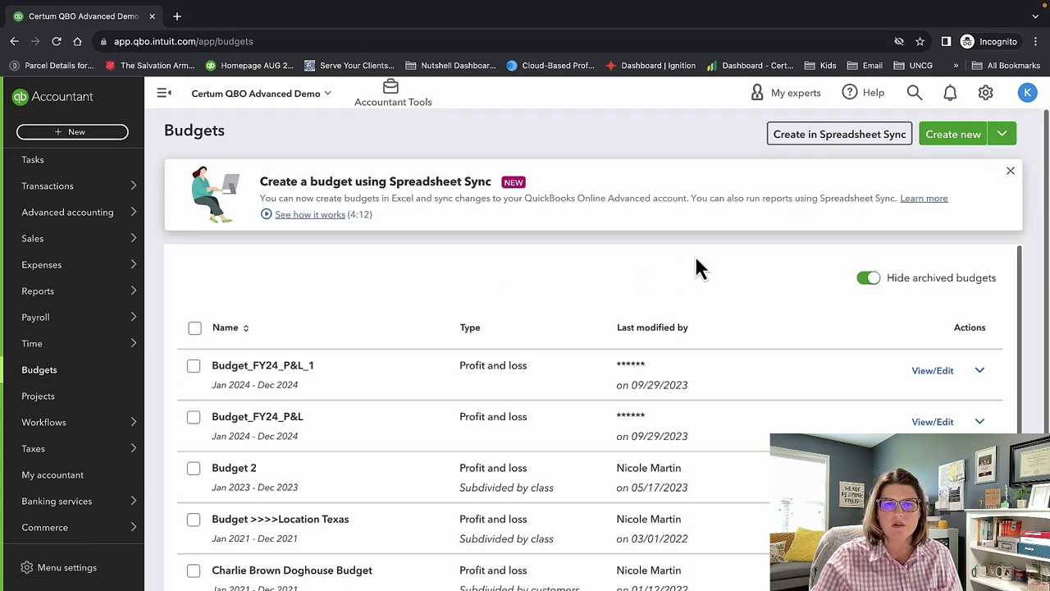
click(883, 136)
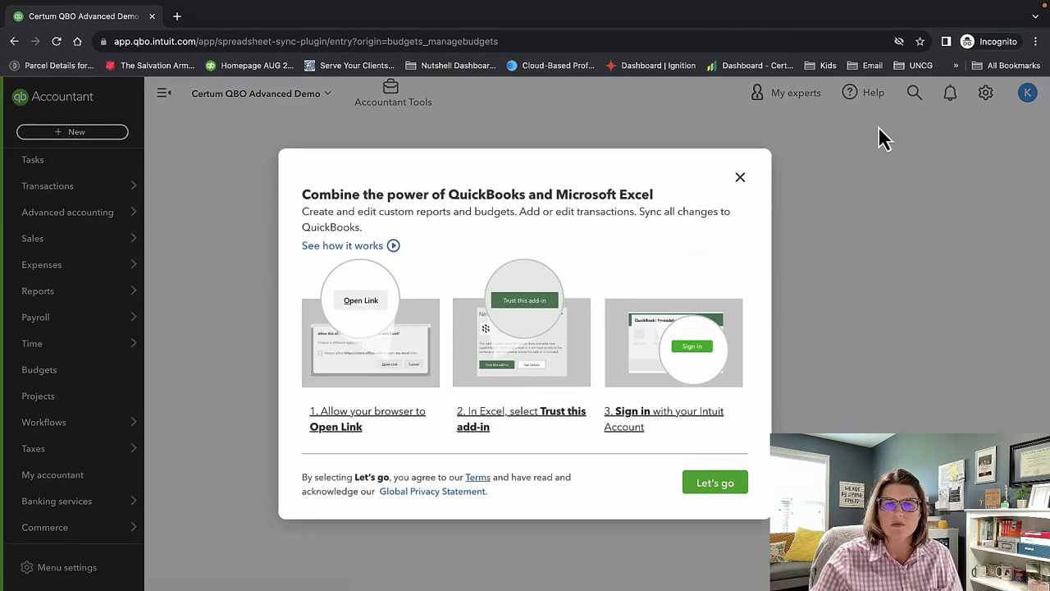
click(720, 484)
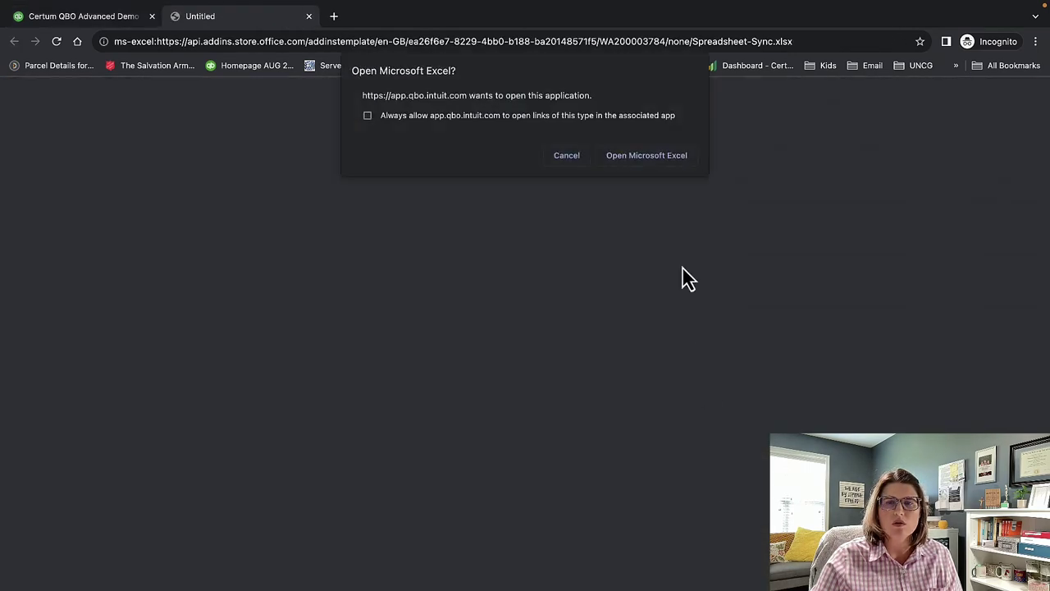
click(646, 155)
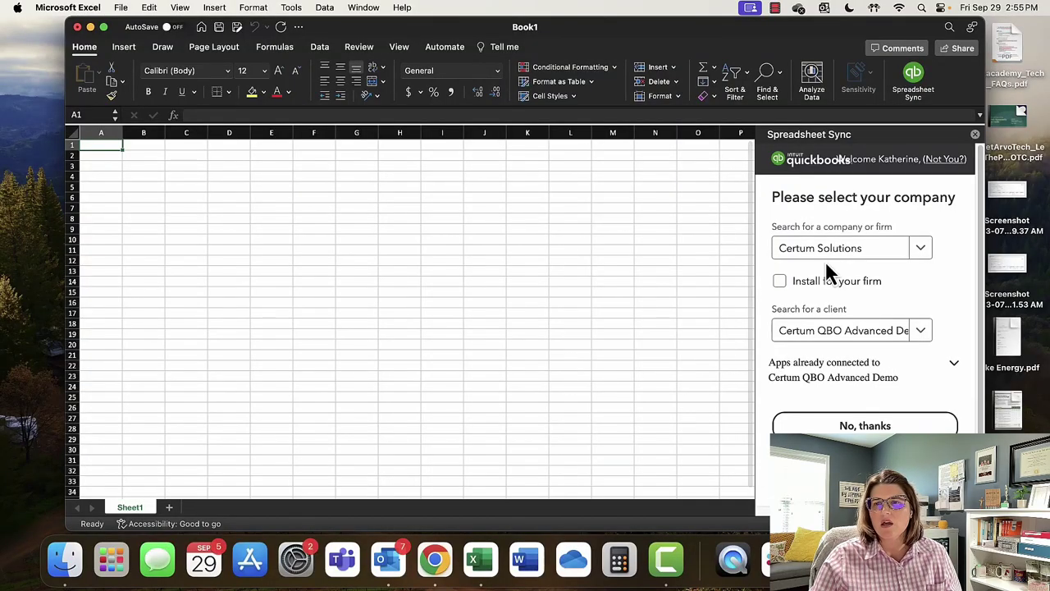
click(102, 27)
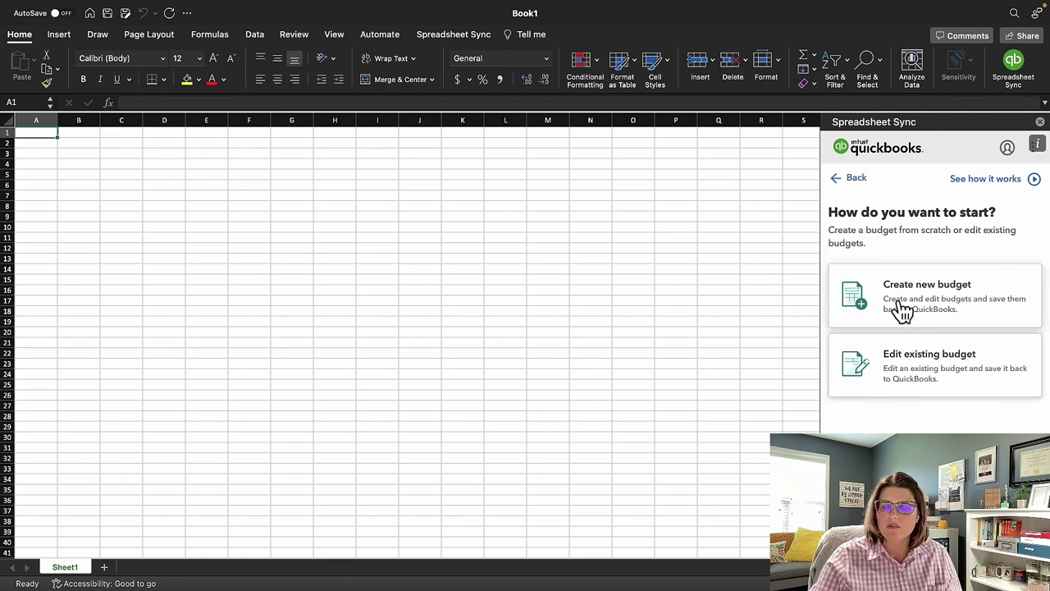
Create a new budget and enter 500000 for Jan-2024 4110 Construction Income.
click(903, 310)
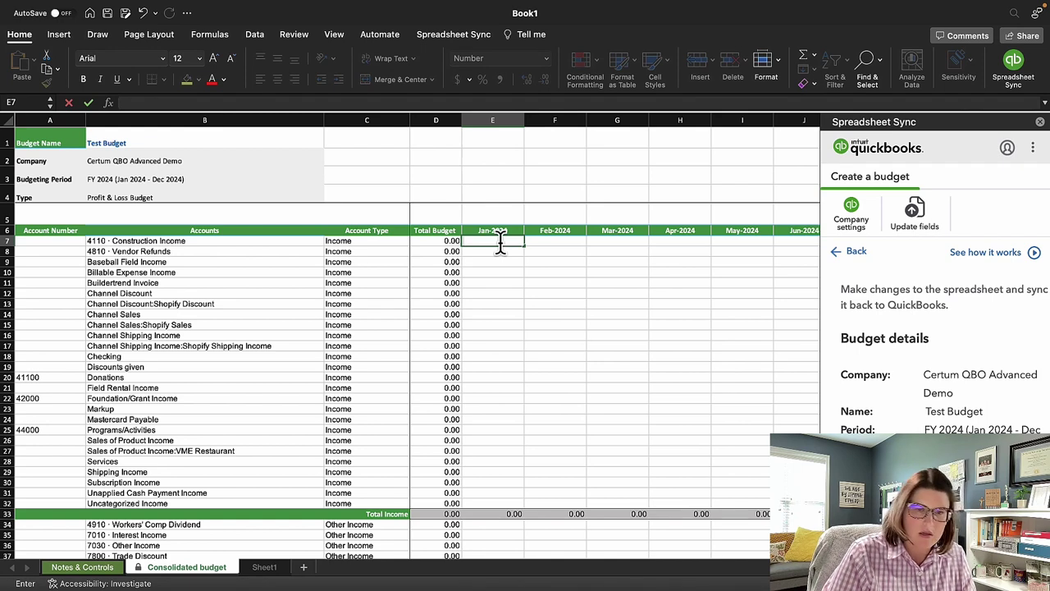
text(500000)
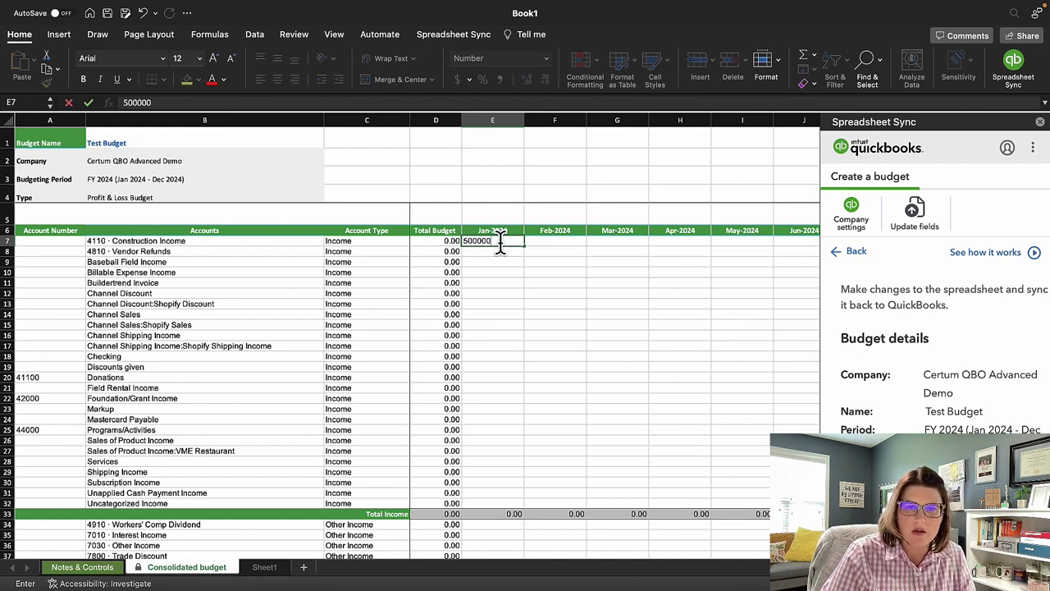
key(Return)
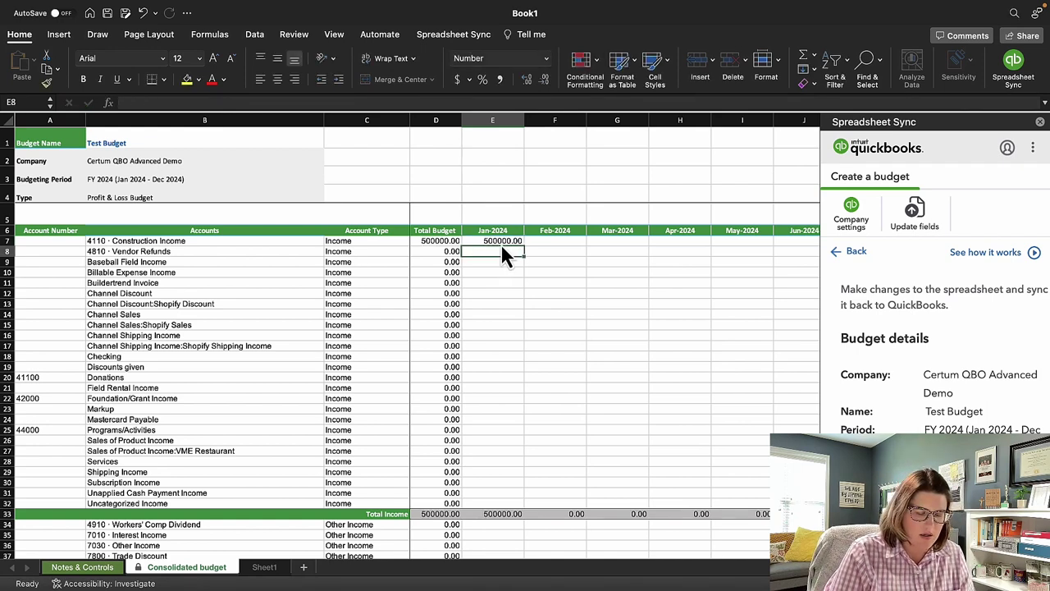
key(Tab)
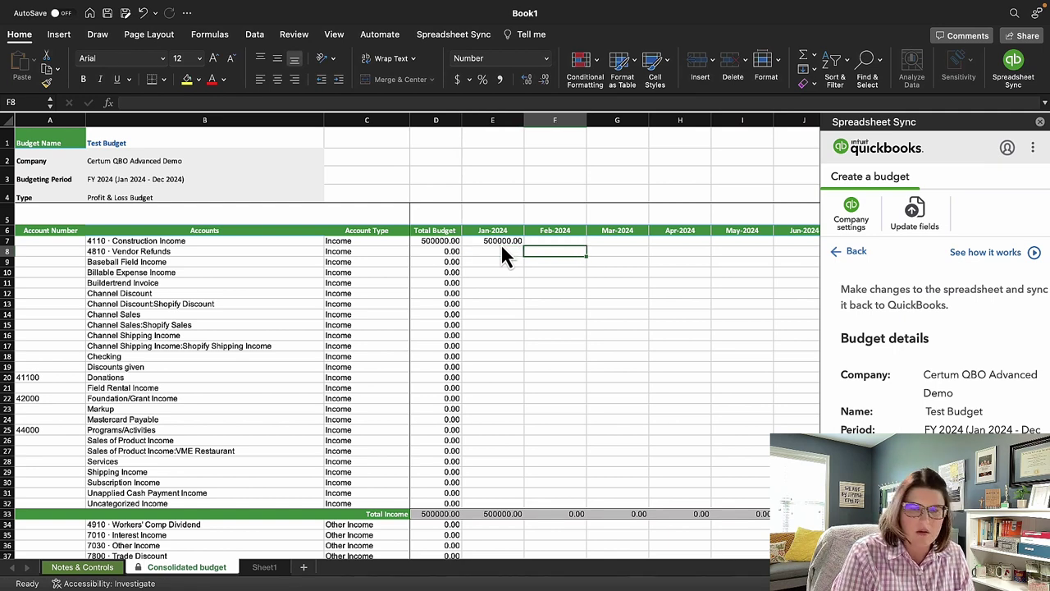
key(Up)
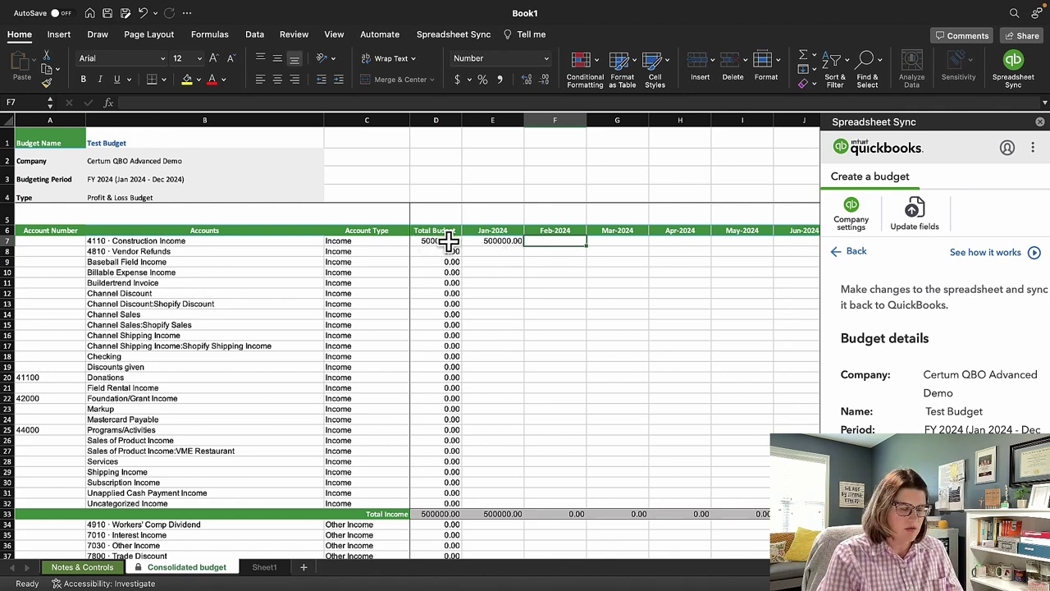
key(Left)
Copy the 500000 amount into Feb-2024 through May-2024 Construction Income.
key(ctrl+c)
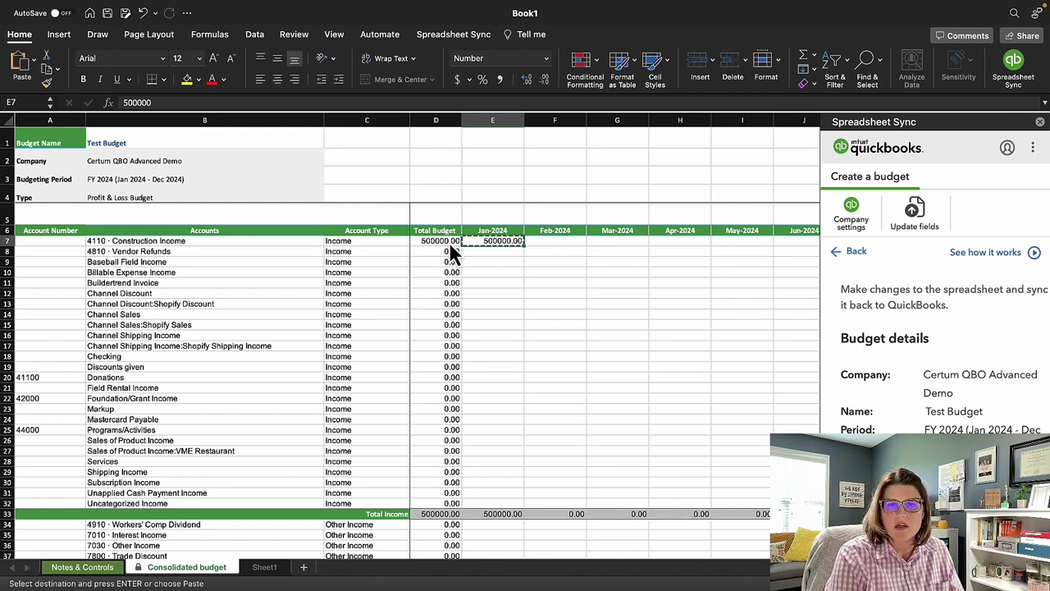
key(Right)
key(ctrl+v)
key(Right)
key(ctrl+v)
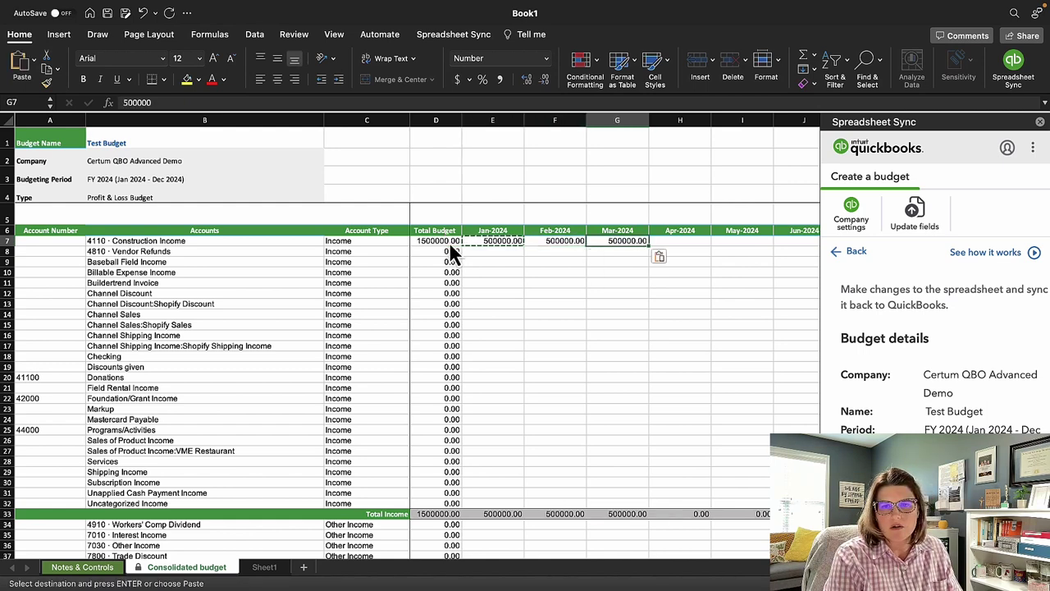
key(Right)
key(ctrl+v)
key(Right)
key(ctrl+v)
key(Right)
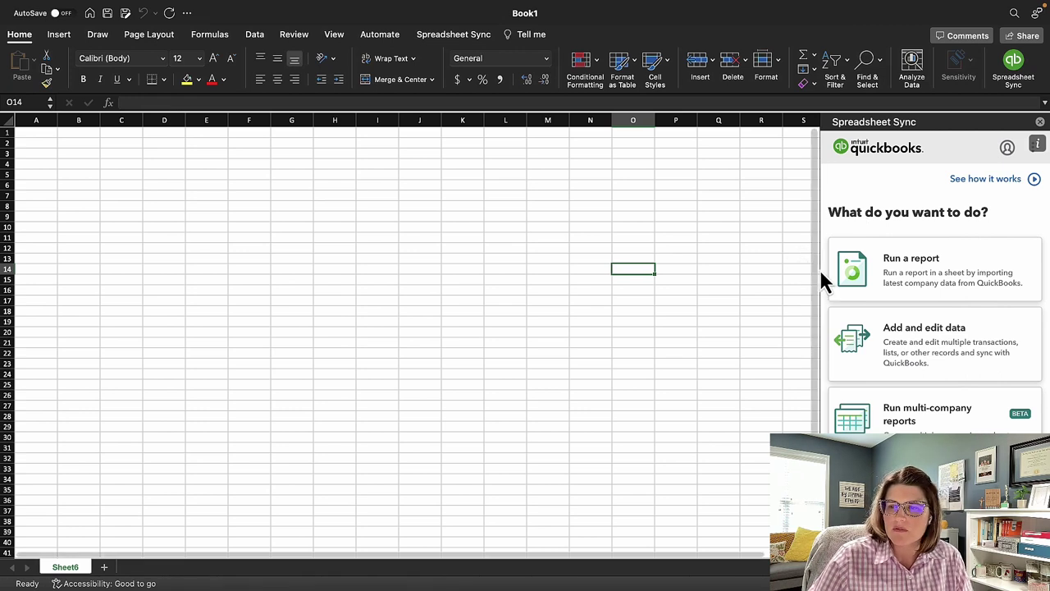
Run a multi-company Profit and Loss - Multiple Periods report for Test group.
click(962, 423)
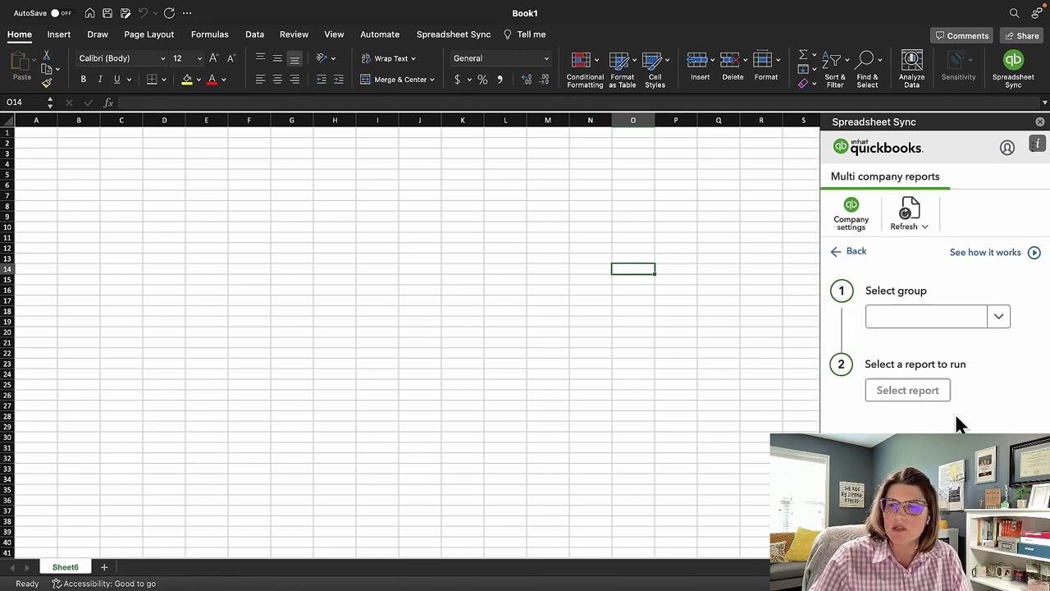
click(999, 318)
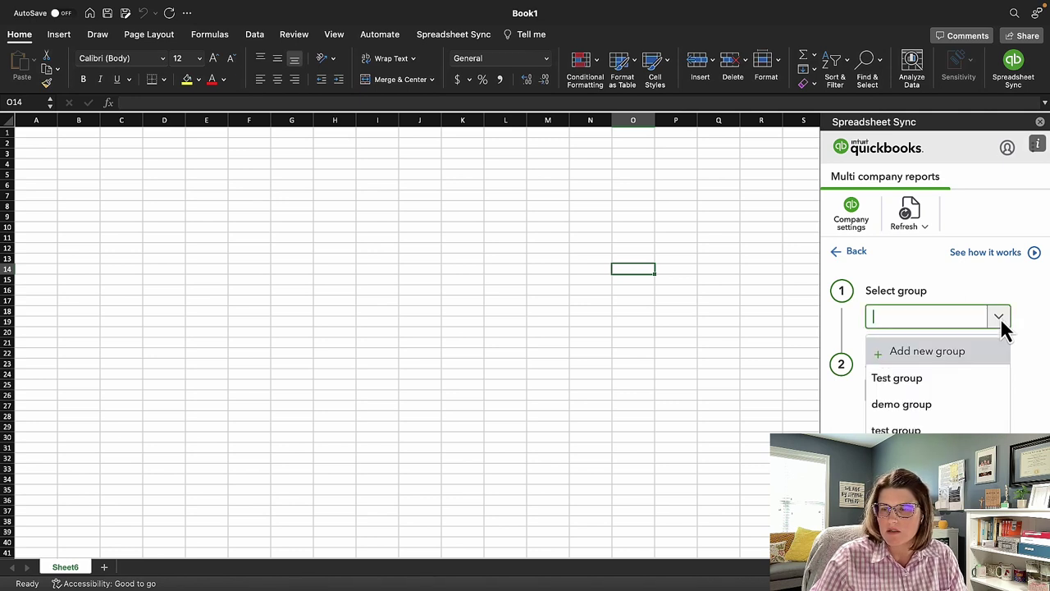
click(978, 379)
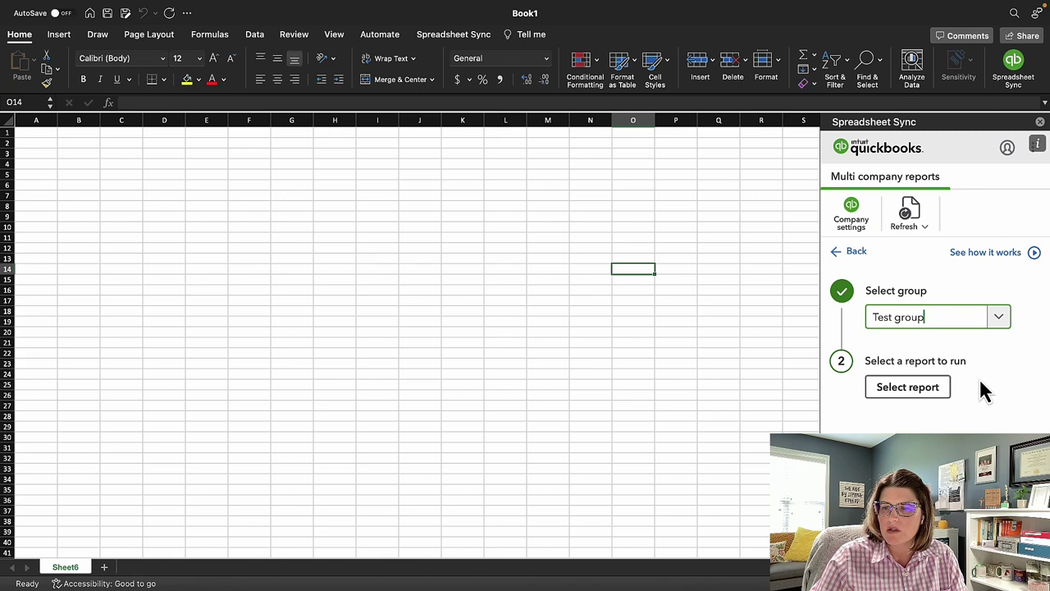
click(912, 389)
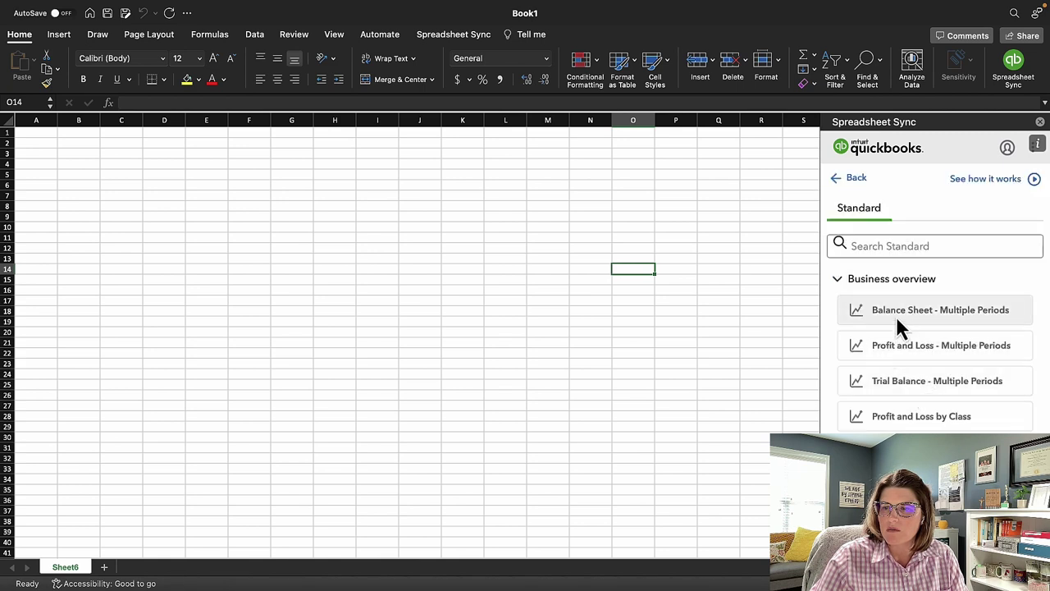
click(897, 353)
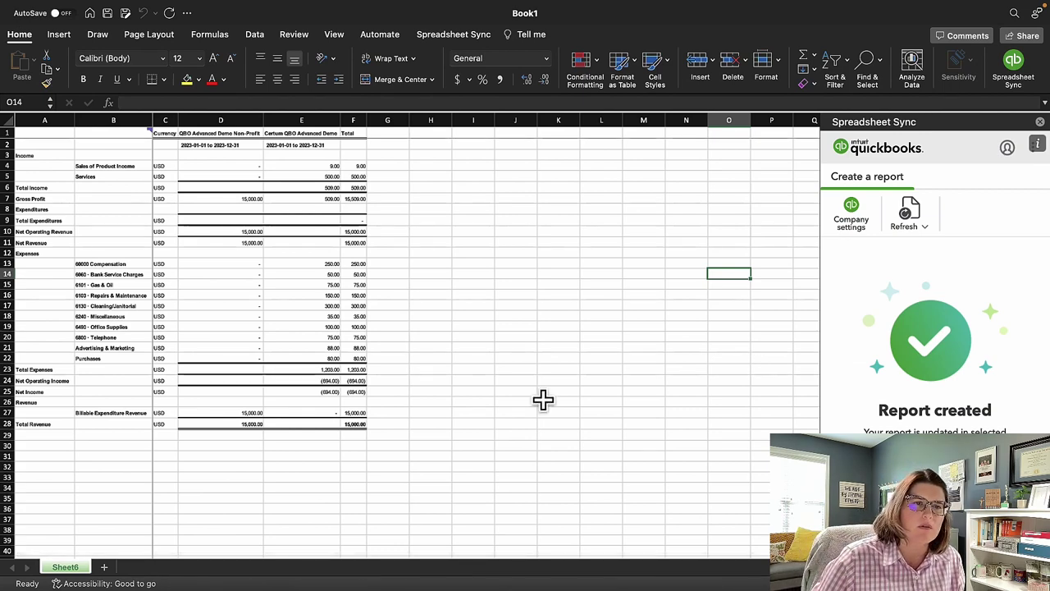
Compare both companies' expense figures, including Bank Service Charges, Compensation and Total.
click(305, 305)
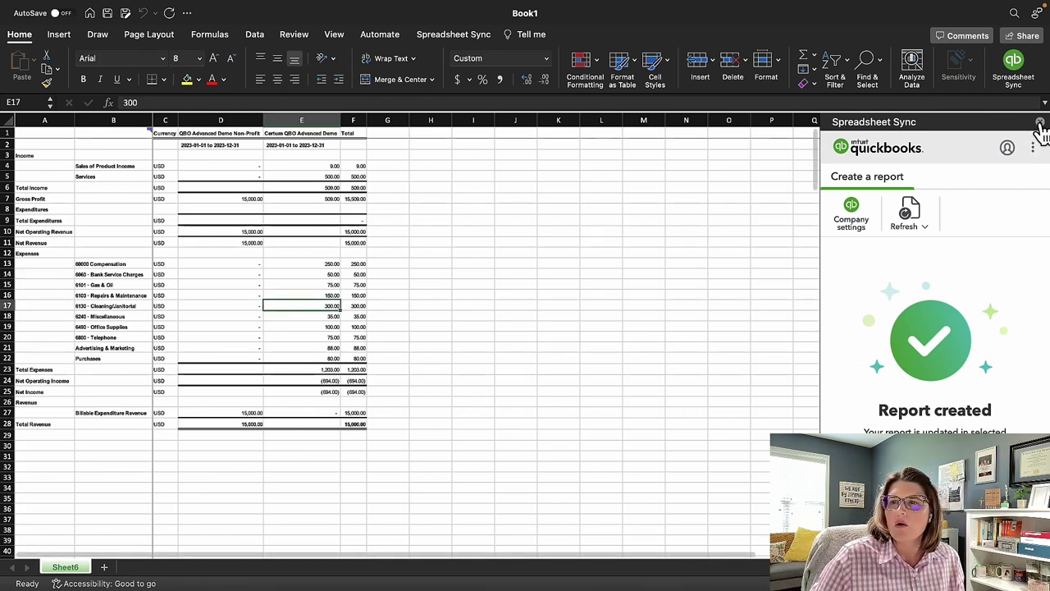
click(475, 313)
click(218, 274)
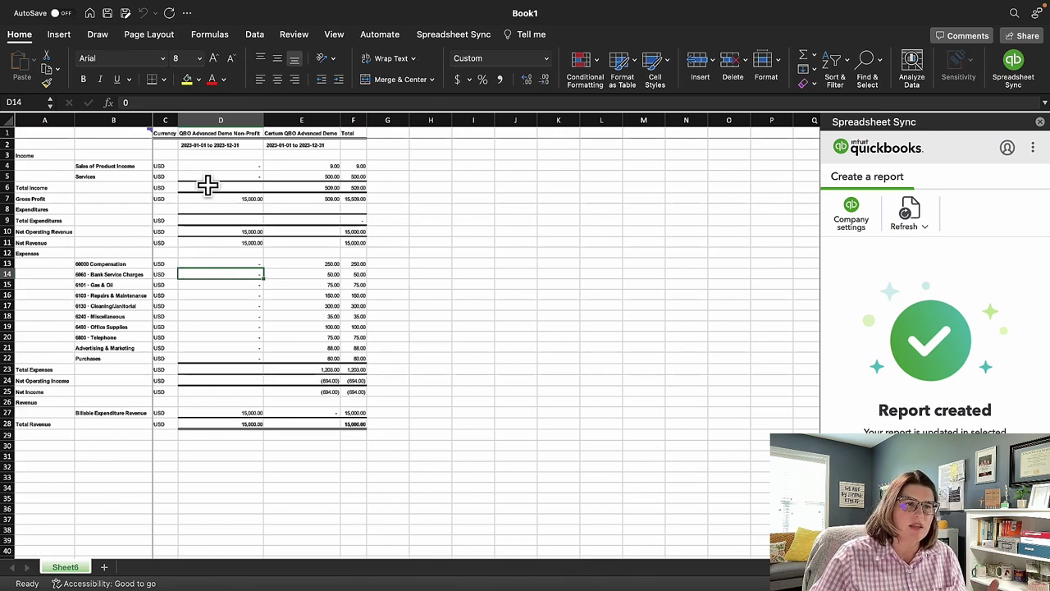
drag(219, 167, 328, 420)
click(125, 348)
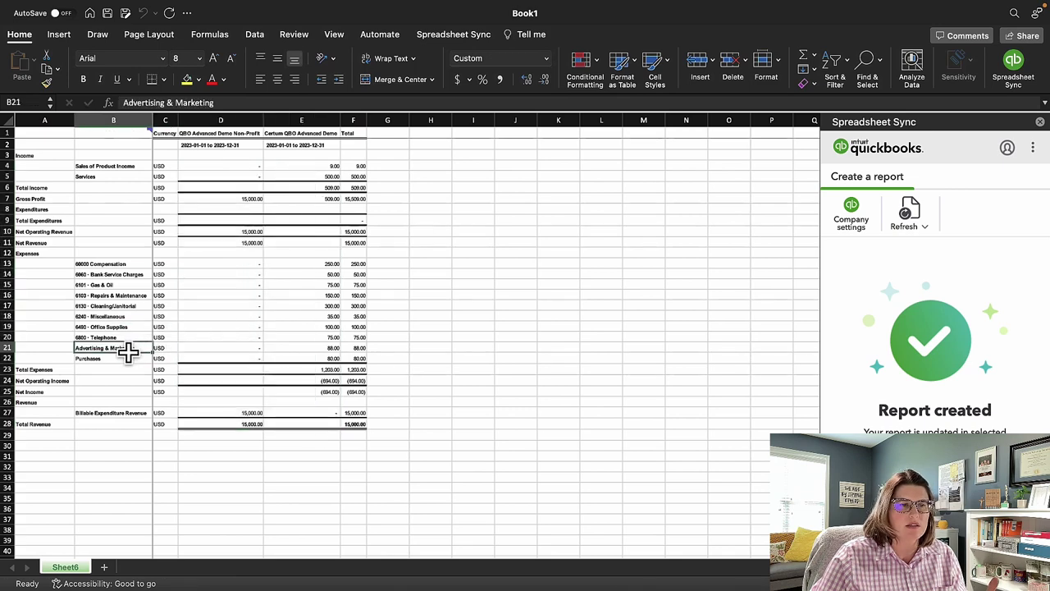
drag(112, 259, 112, 358)
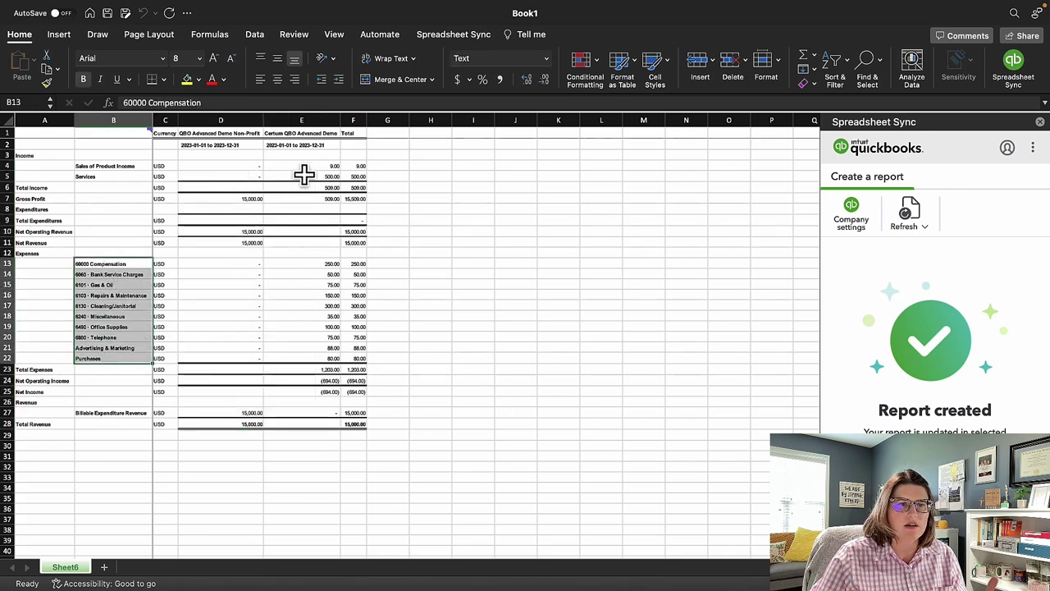
click(243, 265)
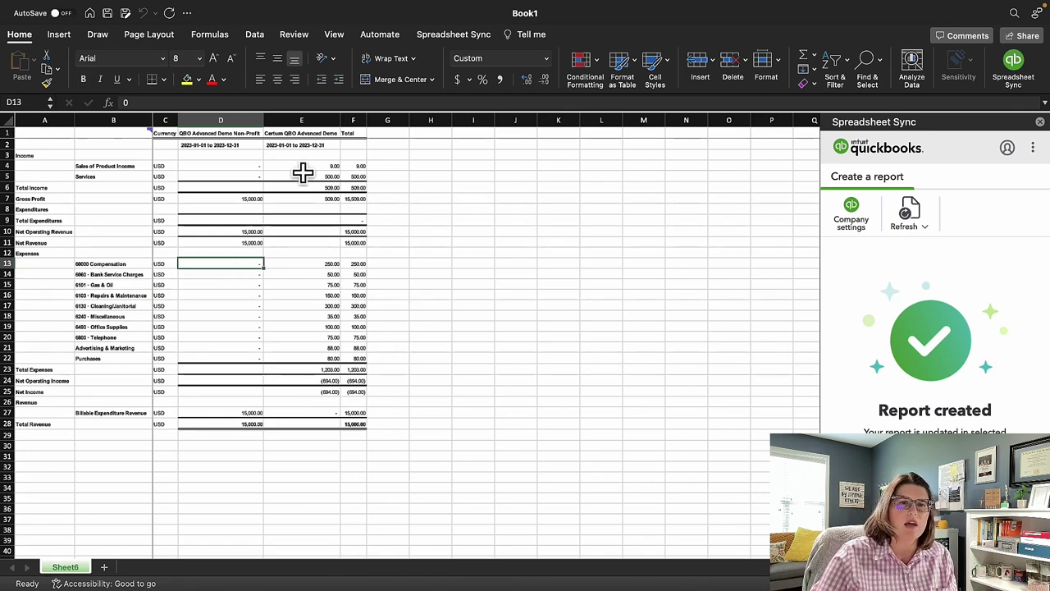
drag(347, 132, 359, 421)
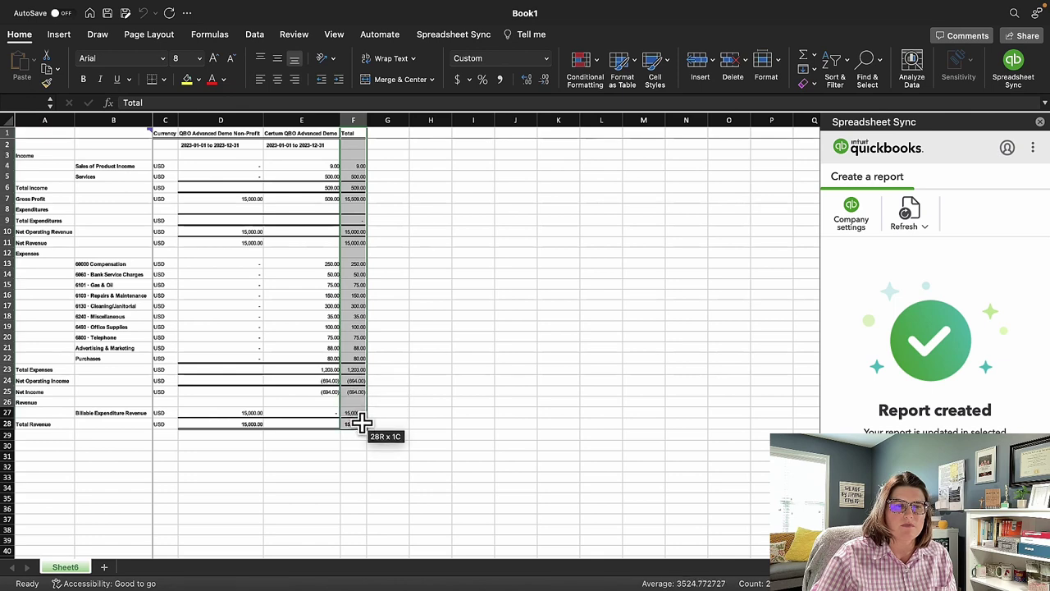
click(429, 412)
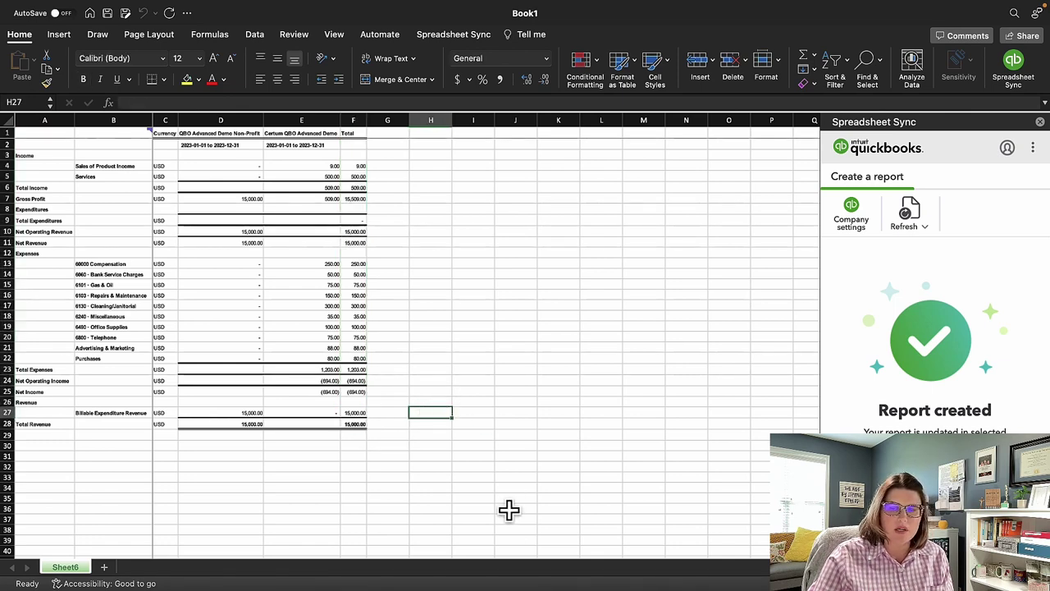
Return the Spreadsheet Sync pane to its start menu.
mouse_move(514, 561)
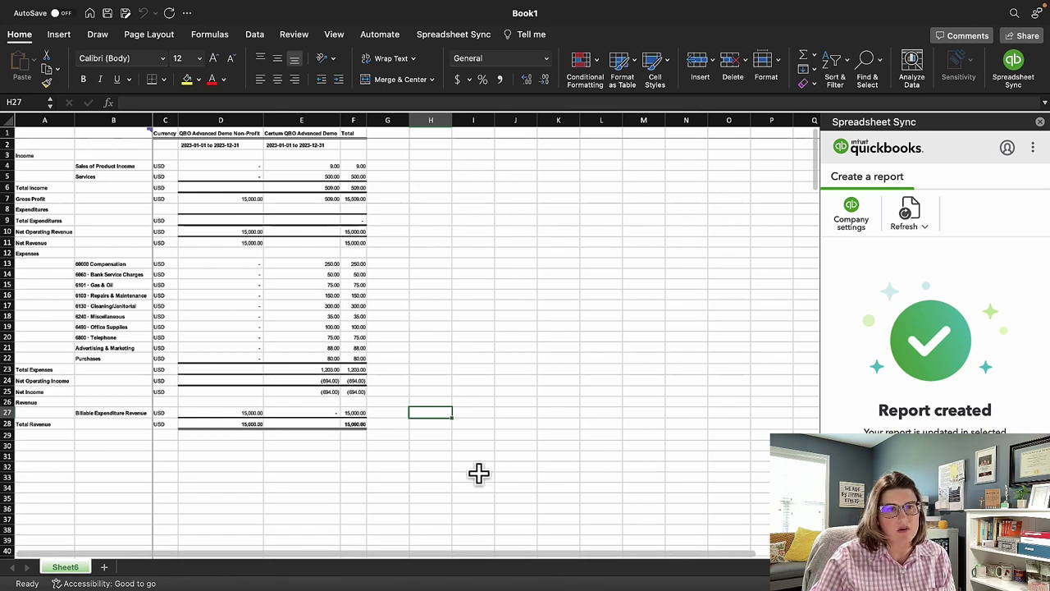
mouse_move(480, 562)
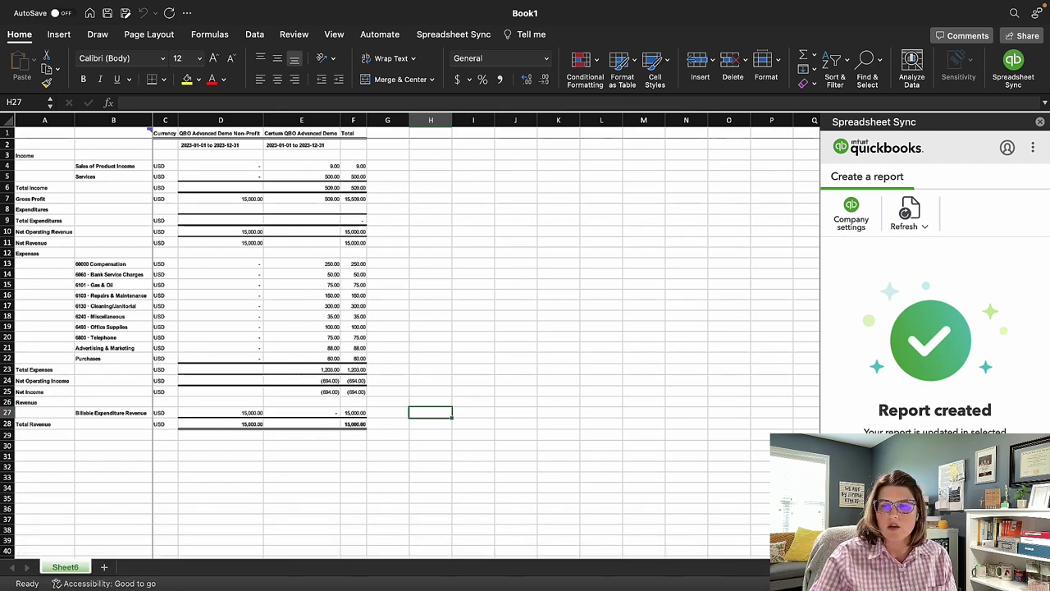
click(1036, 144)
mouse_move(472, 575)
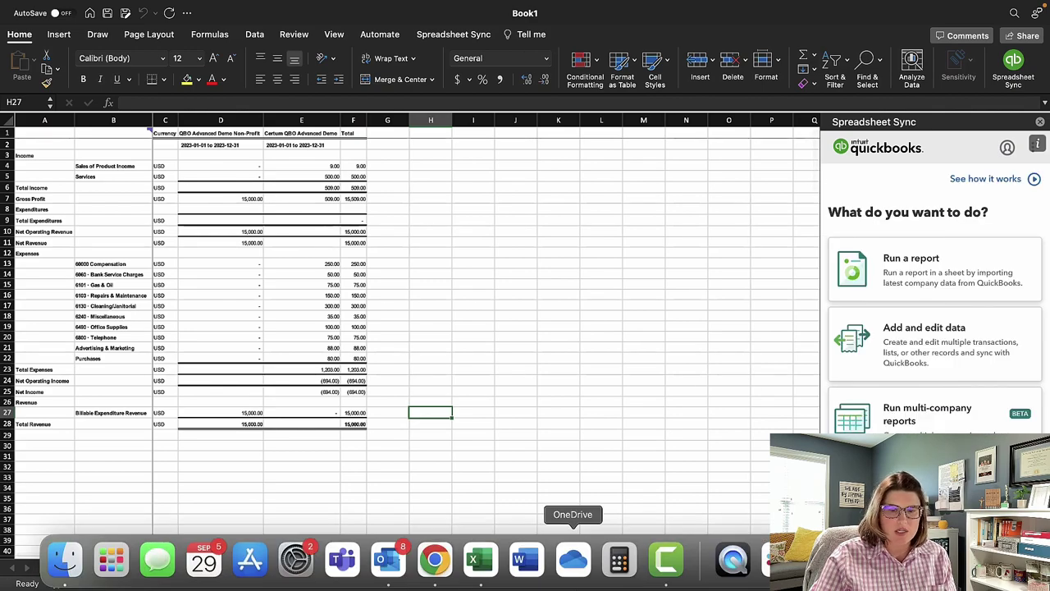
Back in the browser, open project 12345's overview from the Projects list.
click(434, 562)
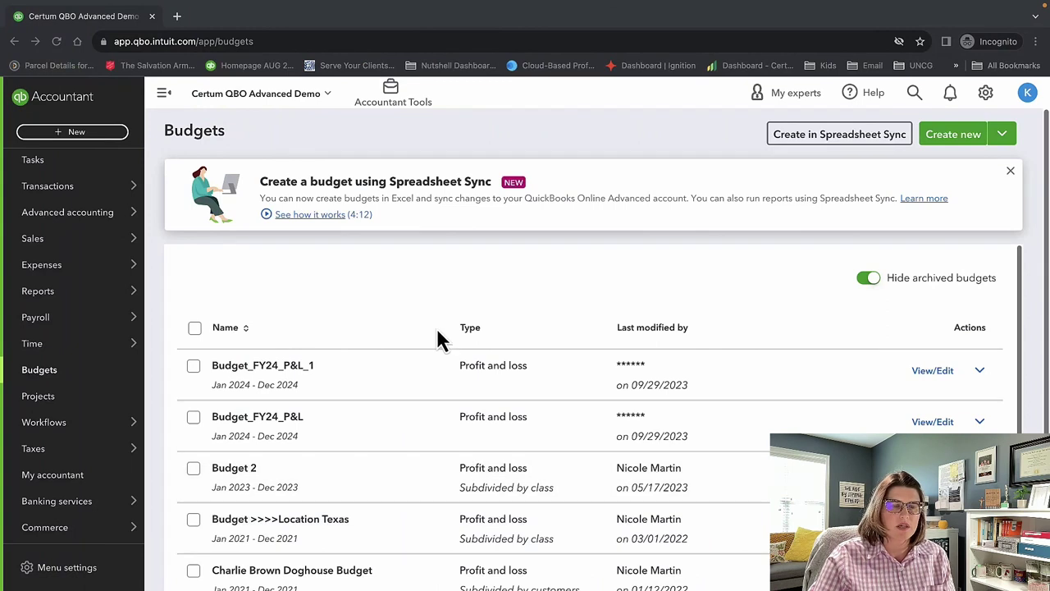
click(99, 393)
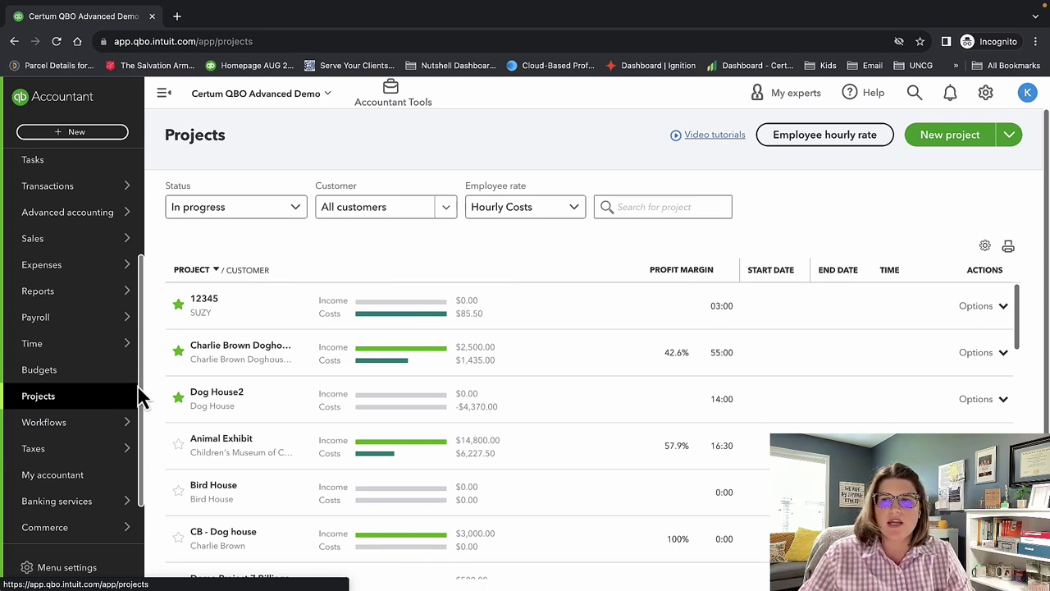
click(478, 310)
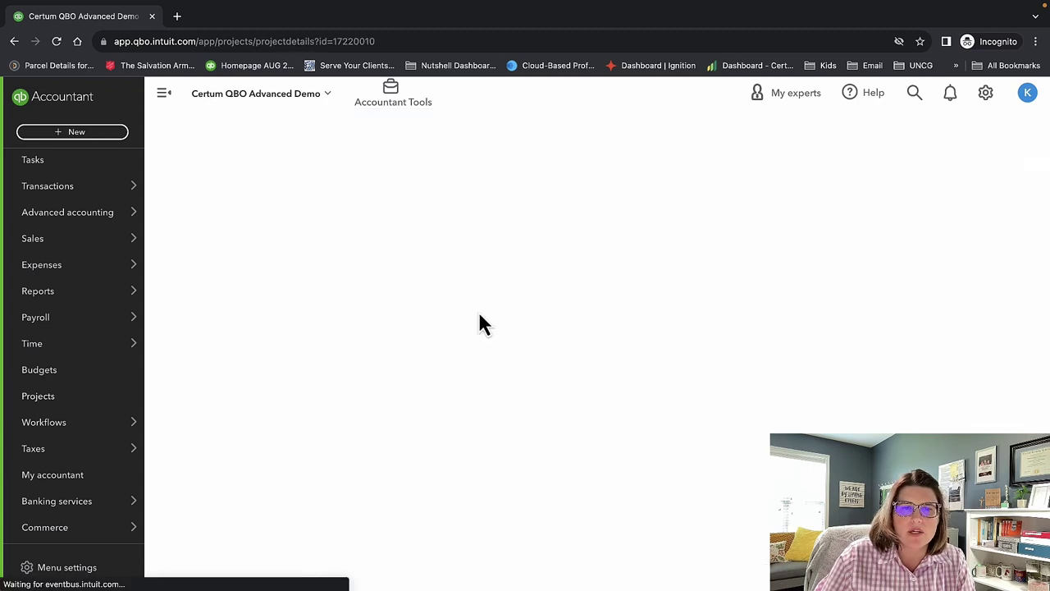
scroll(584, 459, down, 2)
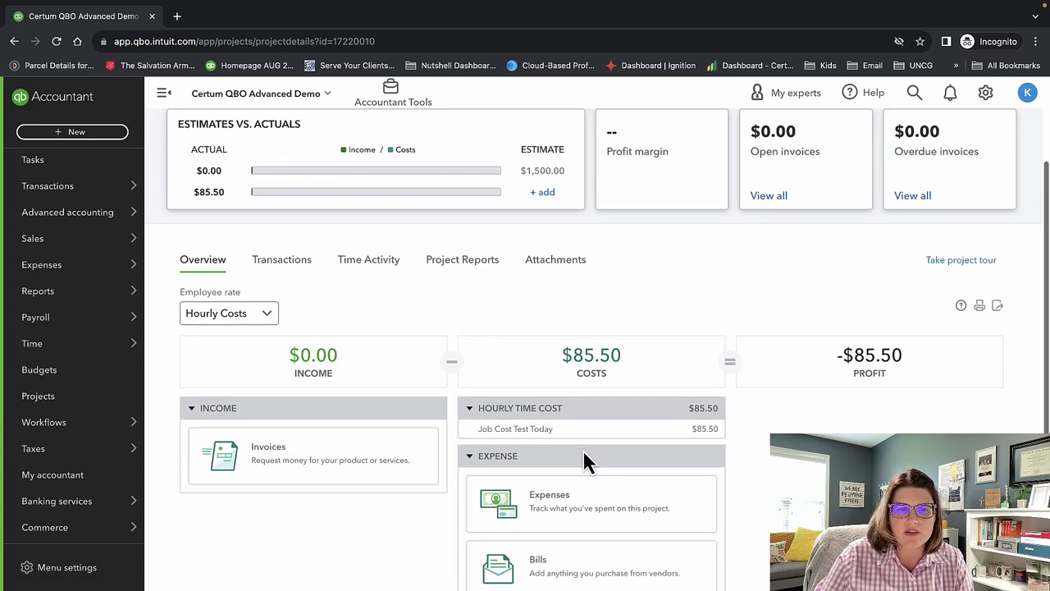
scroll(460, 451, up, 2)
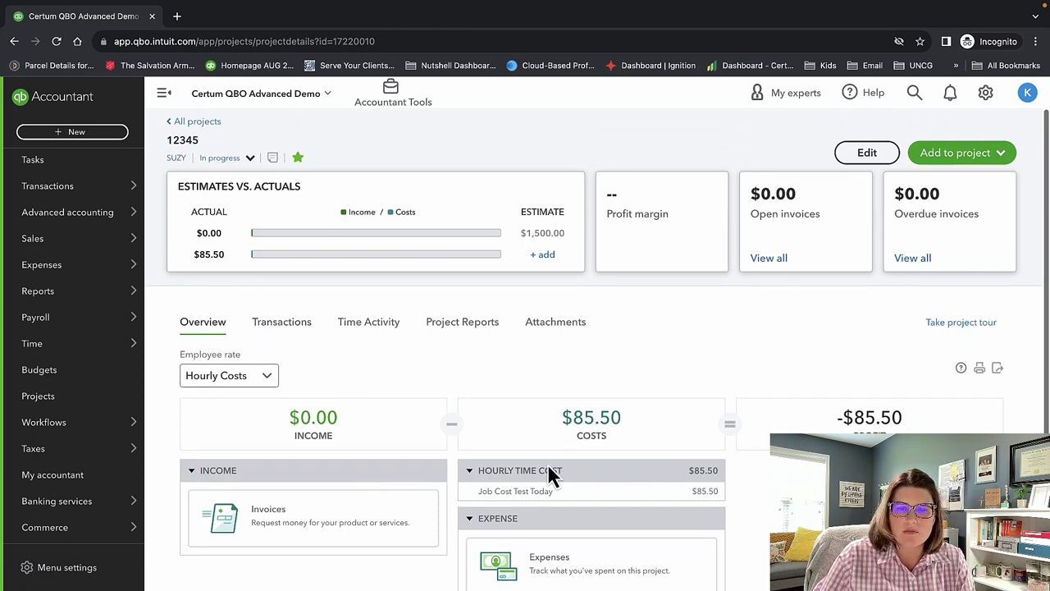
click(539, 493)
scroll(615, 459, down, 1)
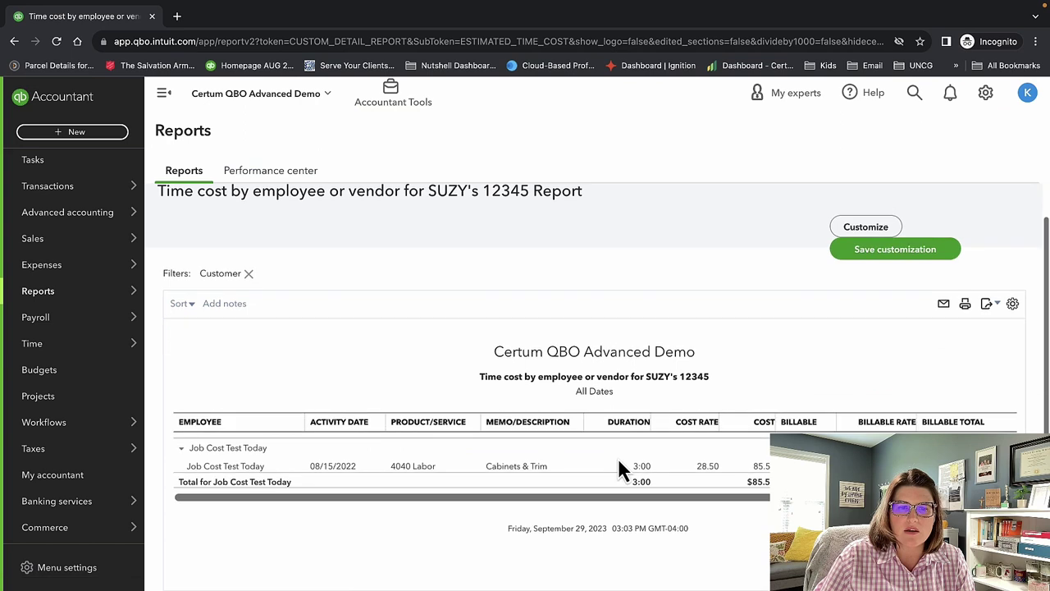
click(410, 467)
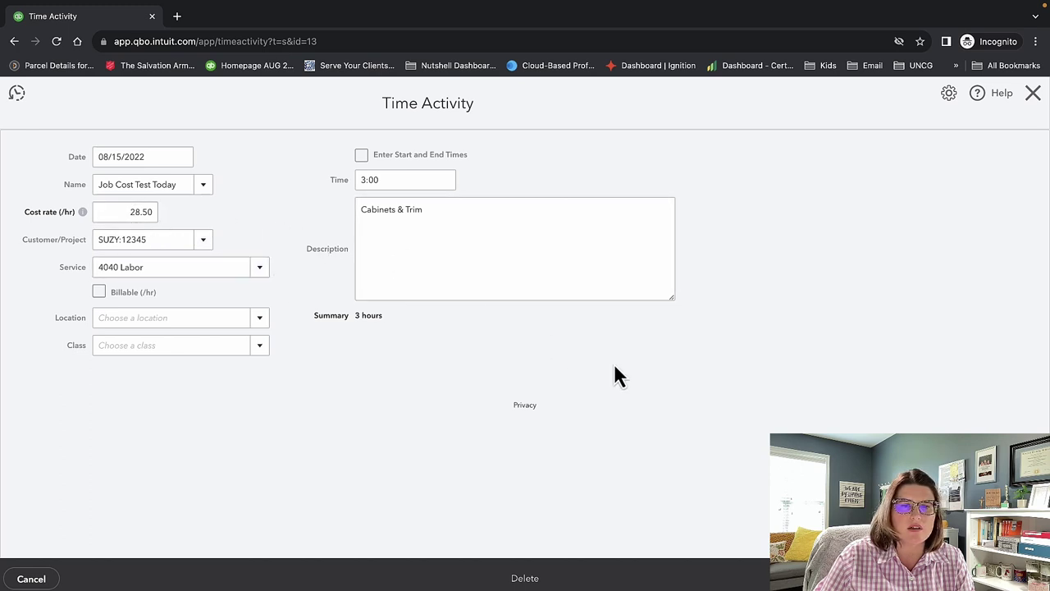
click(1033, 93)
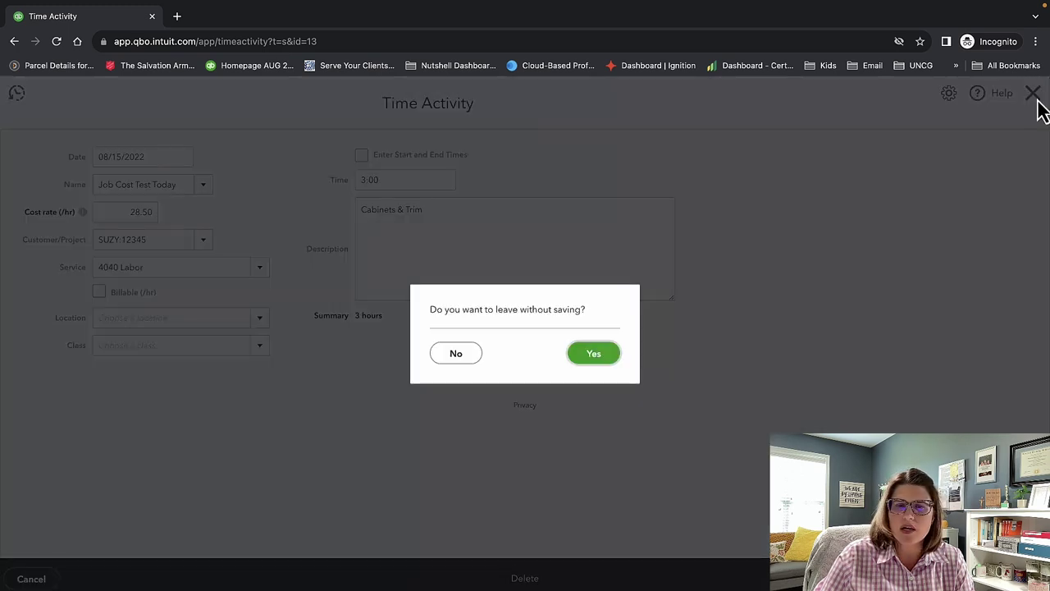
click(598, 355)
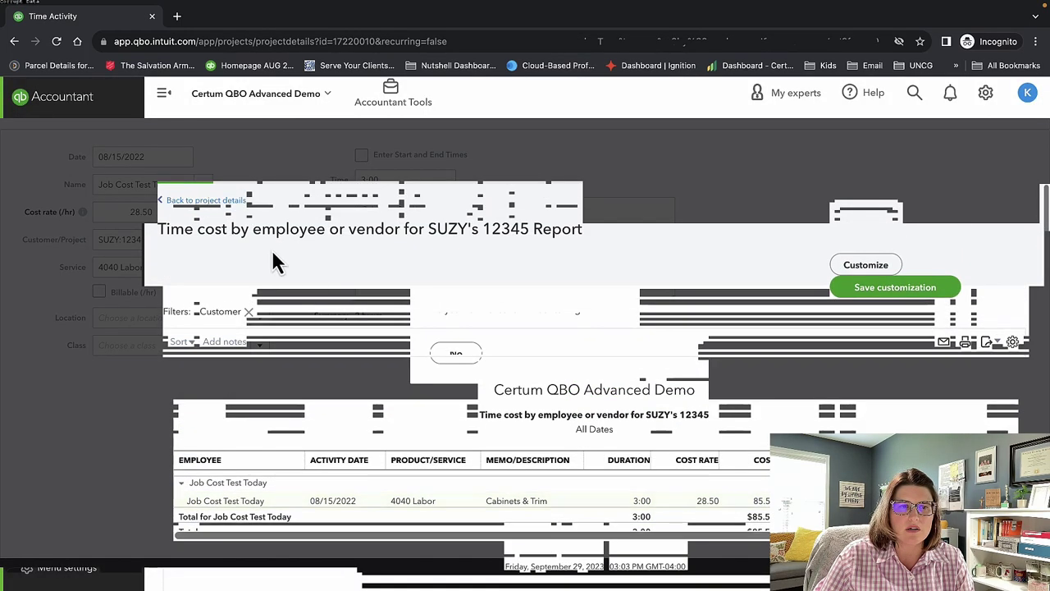
click(195, 202)
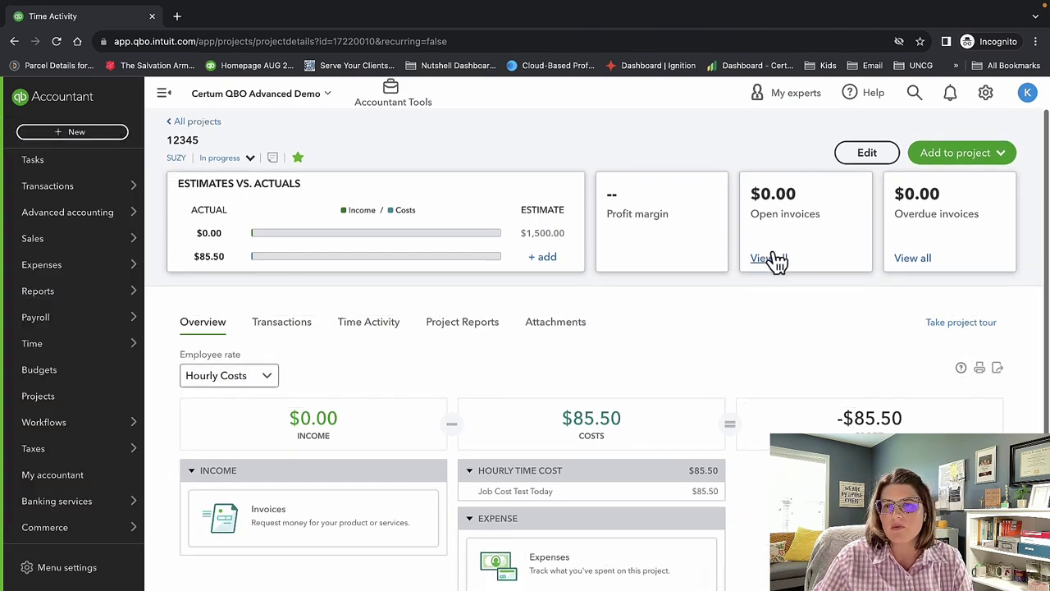
View project 12345's Transactions, Project Reports and Attachments tabs.
click(286, 327)
scroll(549, 368, down, 1)
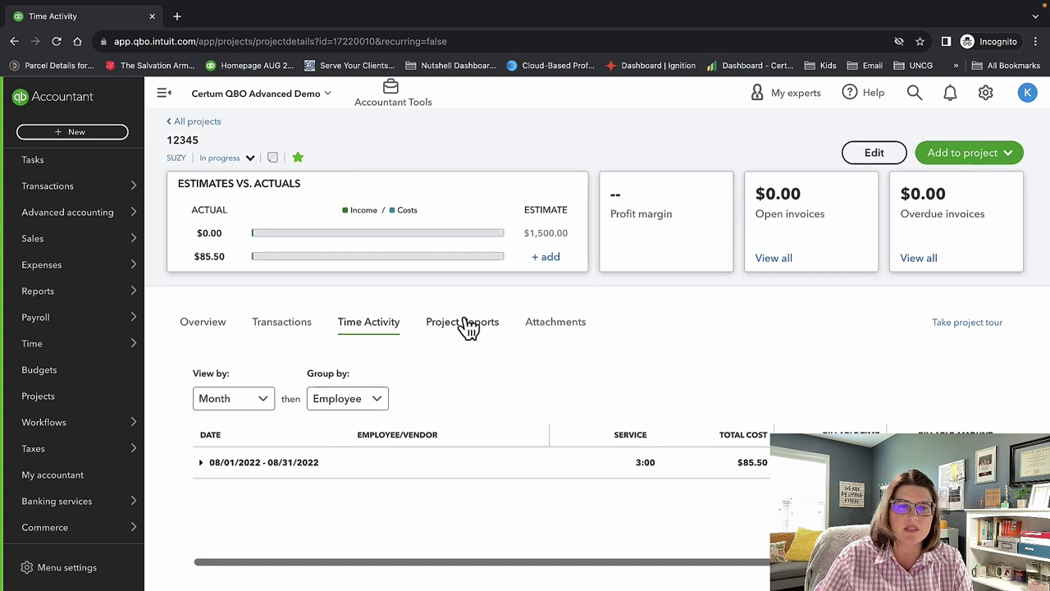
click(468, 325)
scroll(678, 449, down, 2)
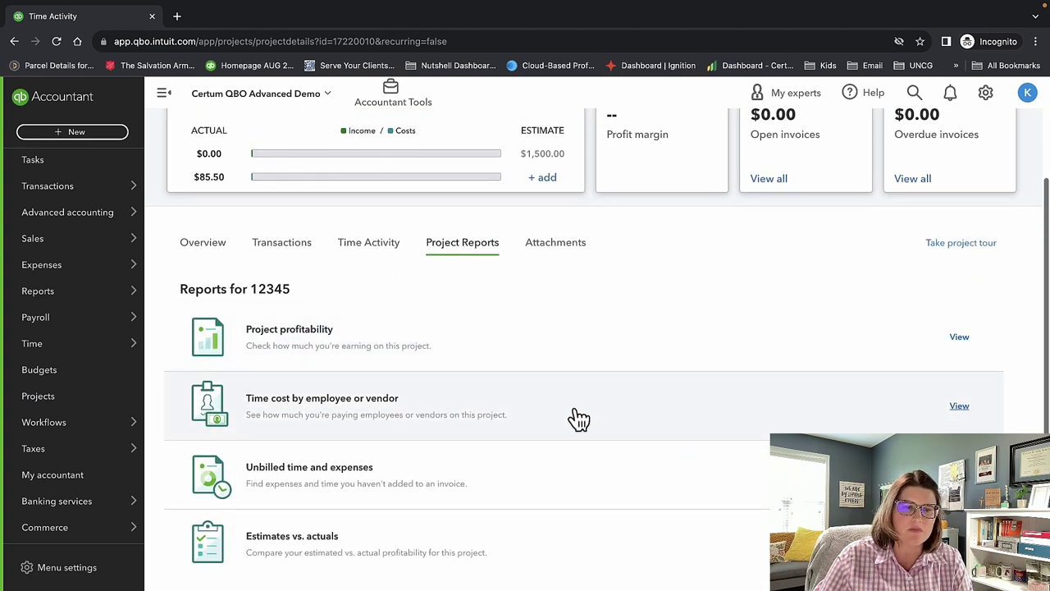
click(558, 244)
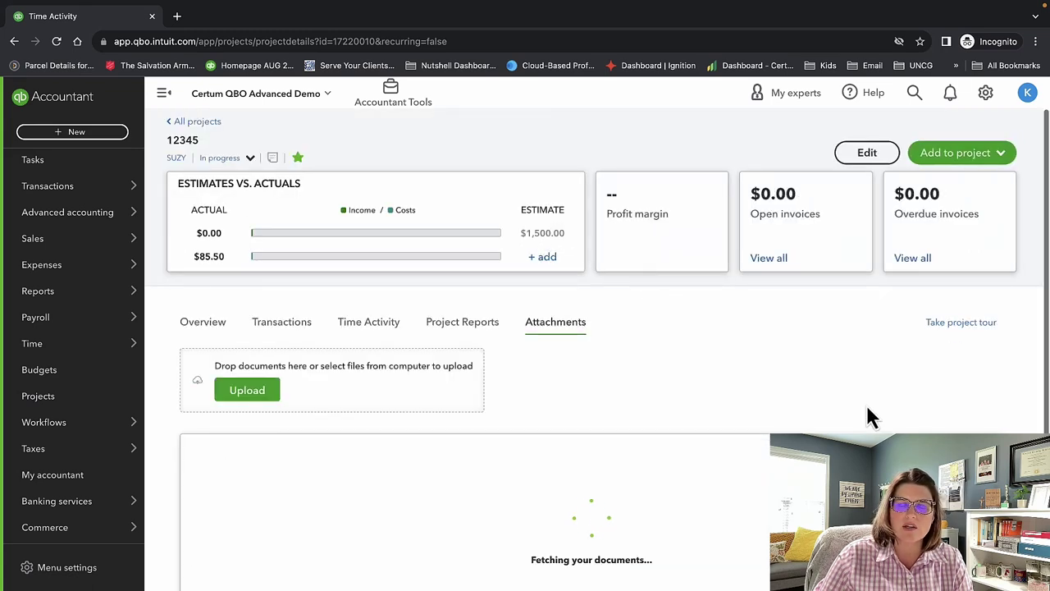
scroll(860, 402, down, 3)
Check the Add to project options, then go to the Workflows page.
scroll(861, 403, up, 3)
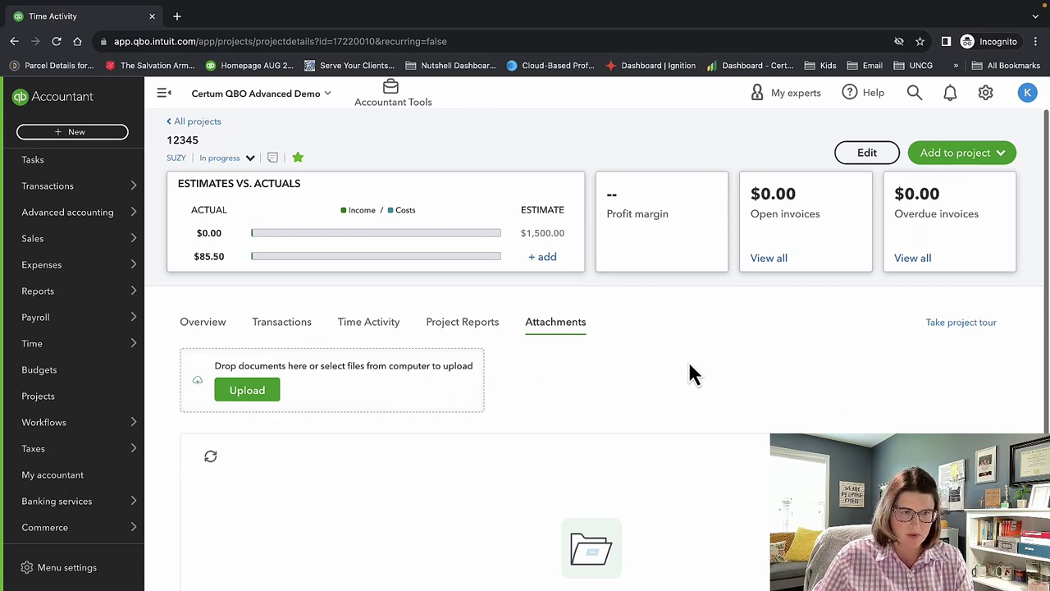
click(932, 159)
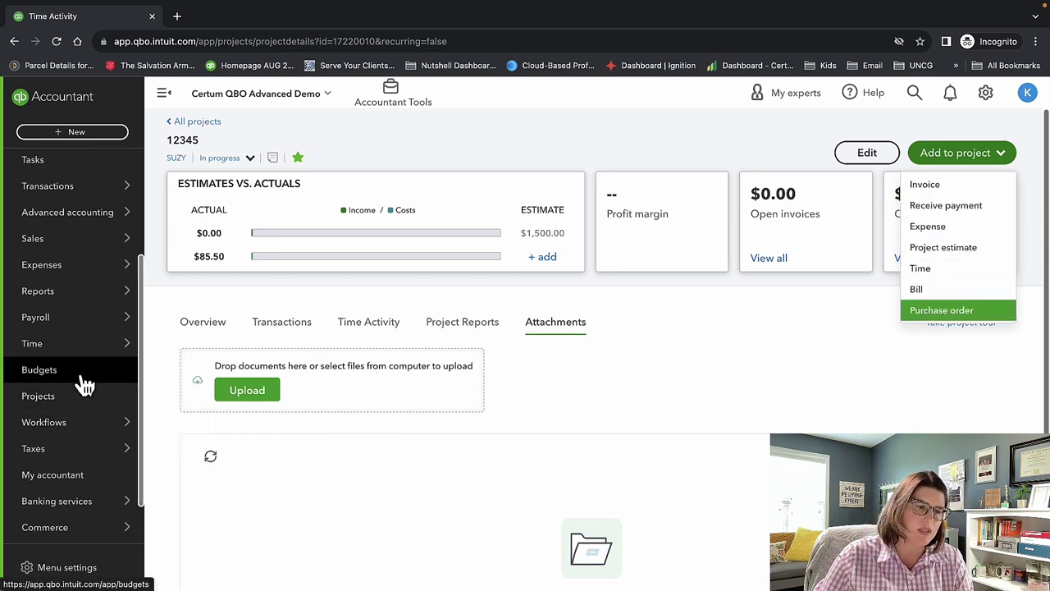
click(80, 429)
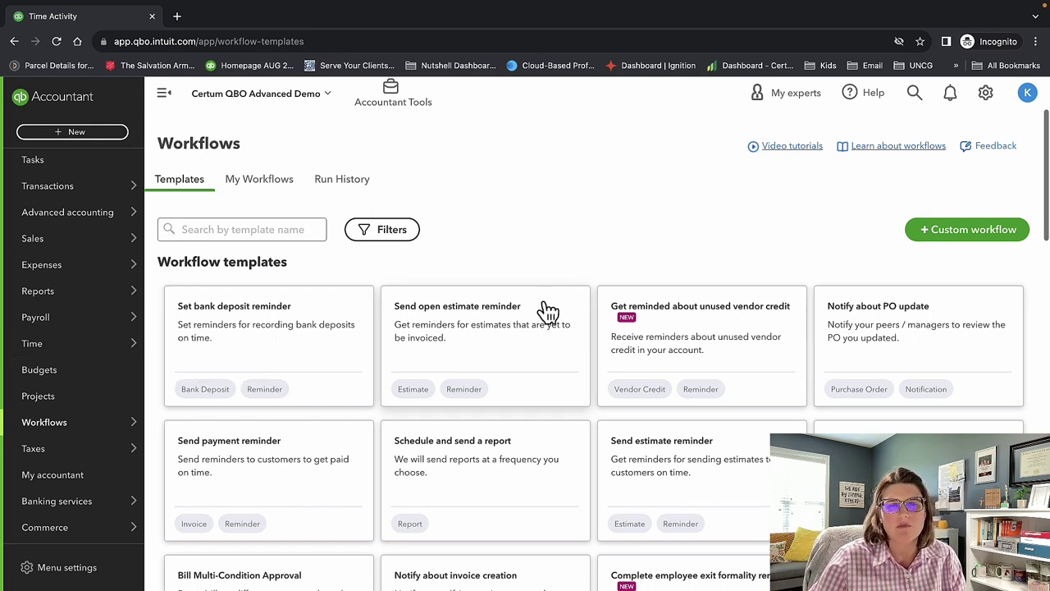
Browse the workflow templates, then switch to the My Workflows tab.
scroll(548, 310, down, 2)
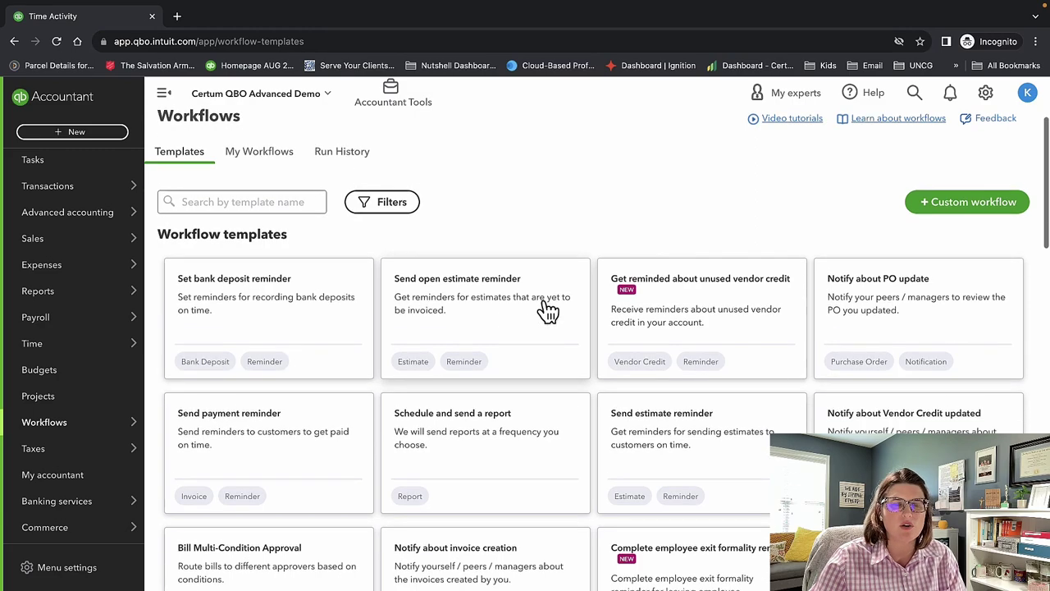
scroll(548, 310, down, 3)
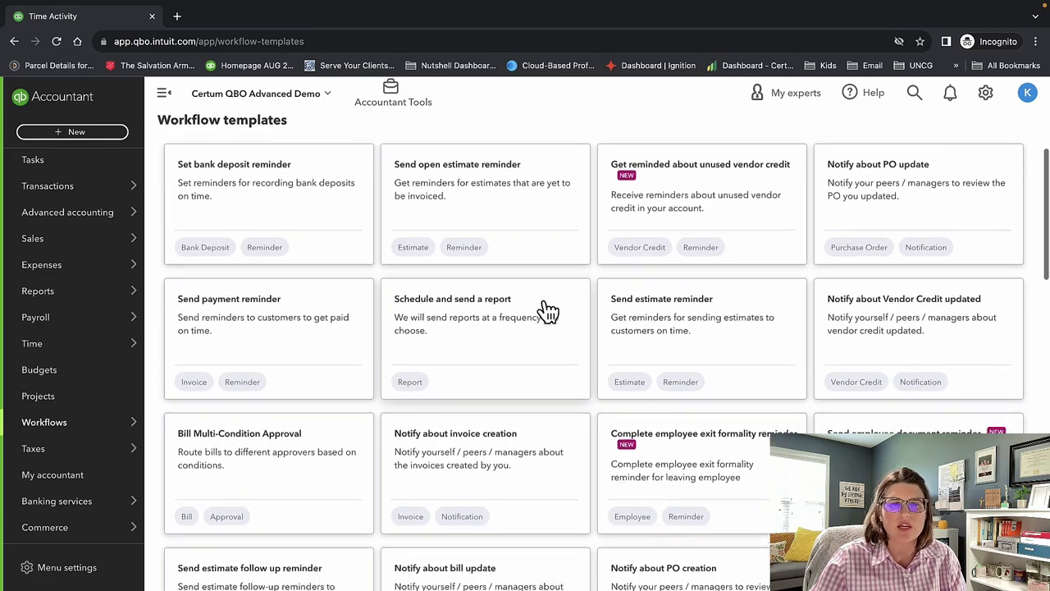
scroll(548, 310, down, 2)
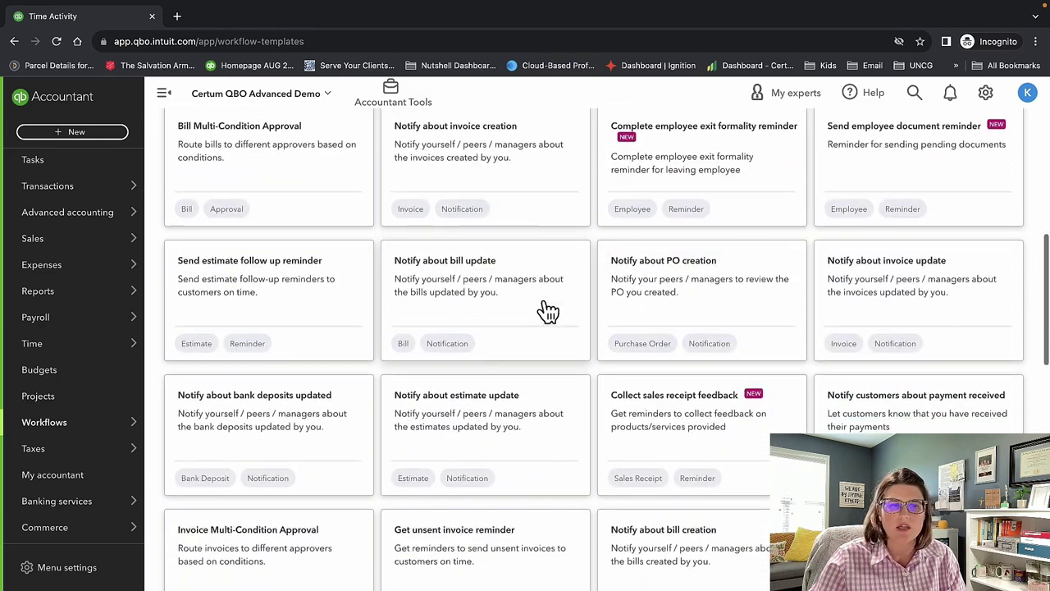
scroll(544, 307, up, 7)
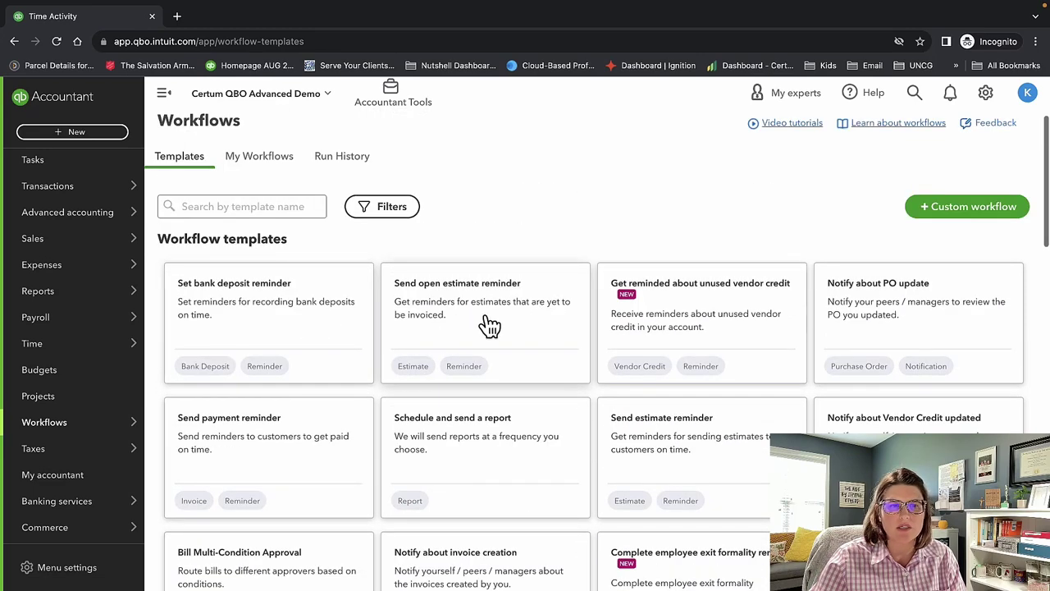
scroll(532, 326, down, 1)
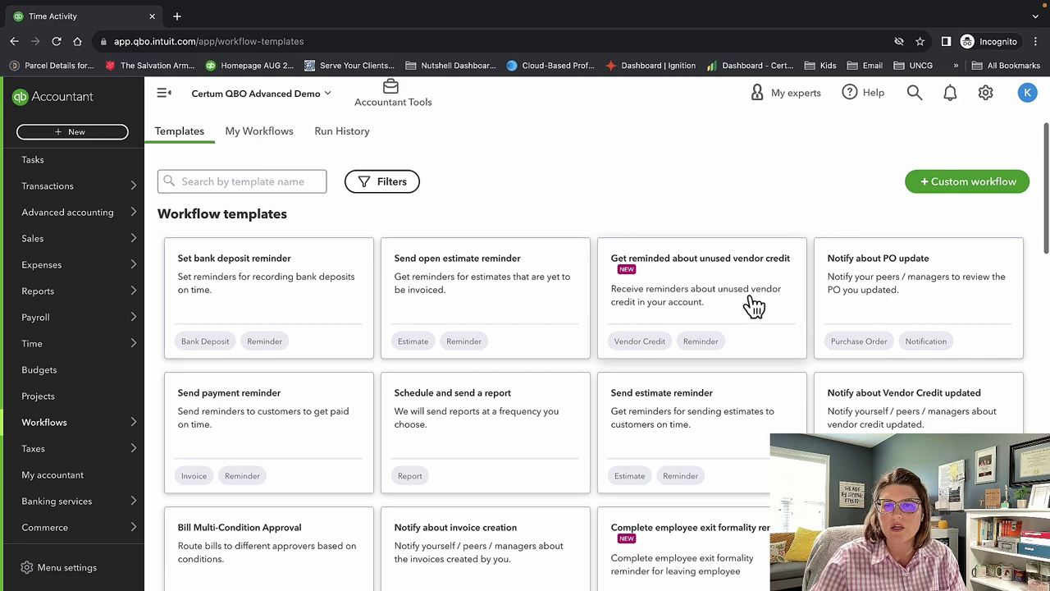
scroll(753, 307, down, 3)
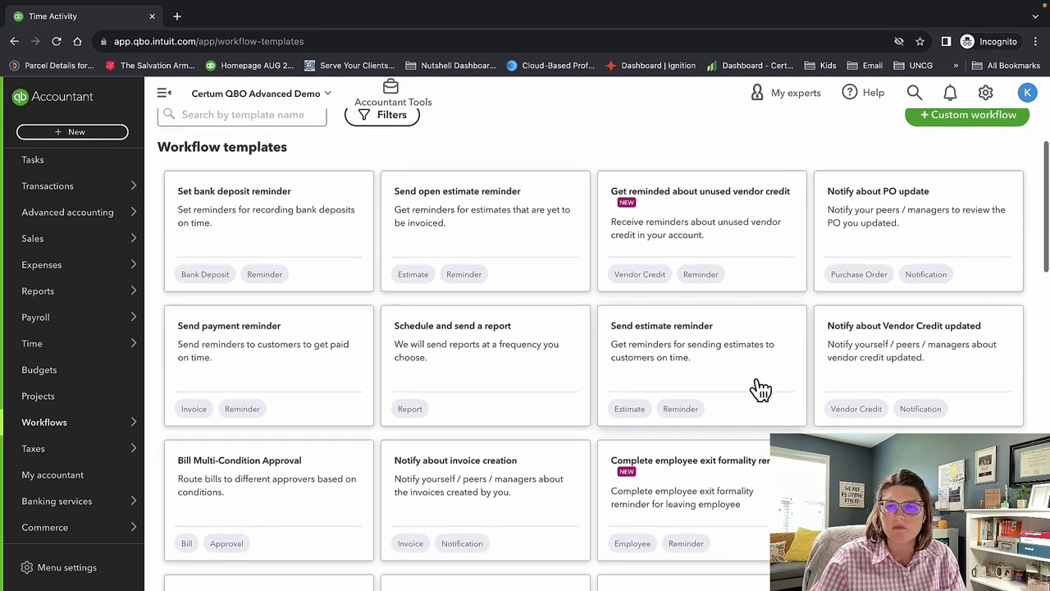
scroll(758, 389, down, 2)
scroll(760, 389, down, 5)
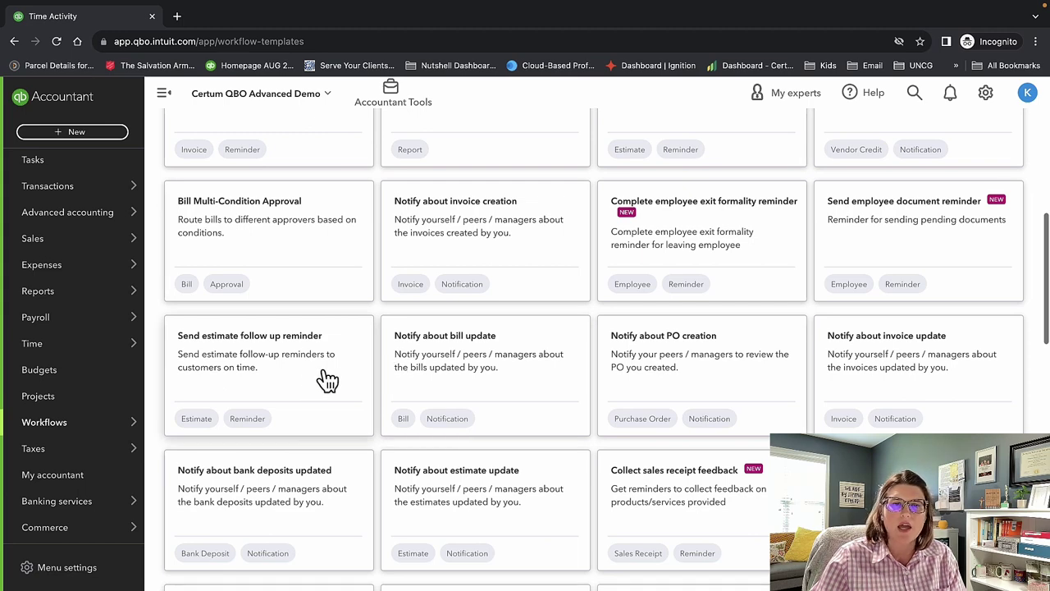
scroll(397, 375, down, 3)
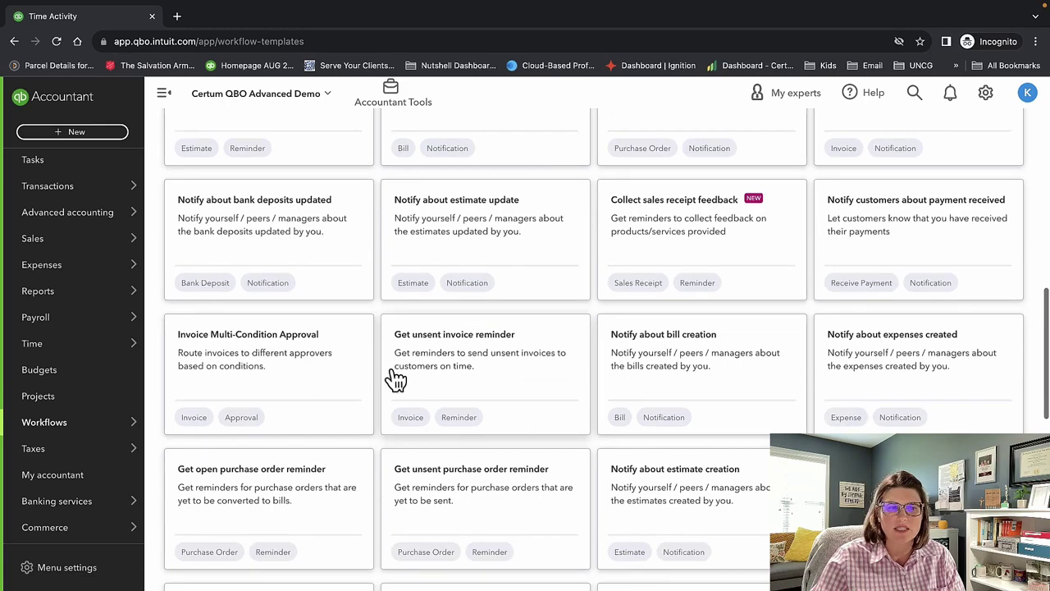
scroll(398, 381, down, 2)
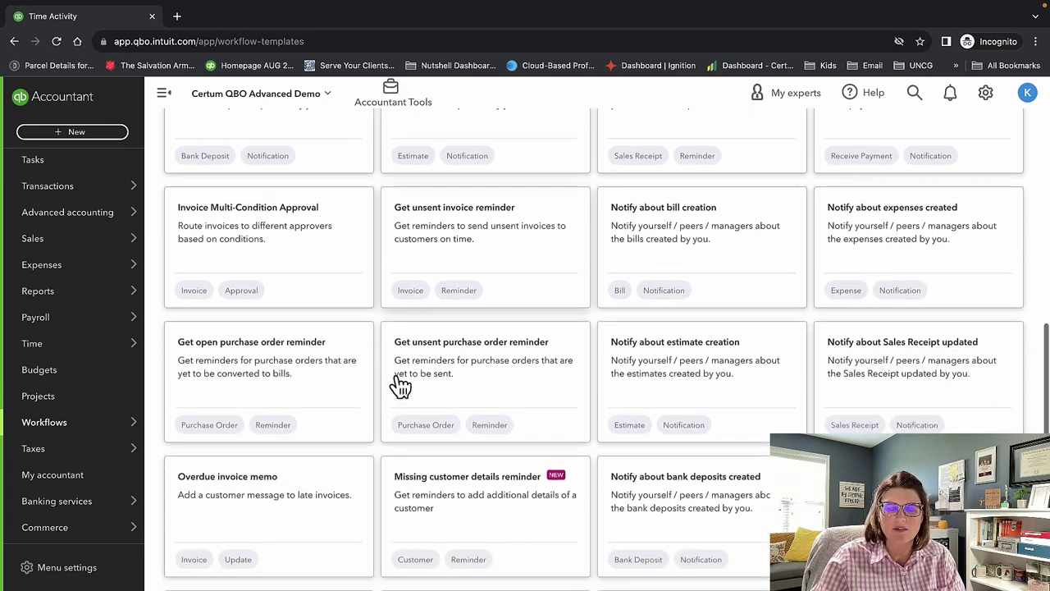
scroll(399, 385, down, 3)
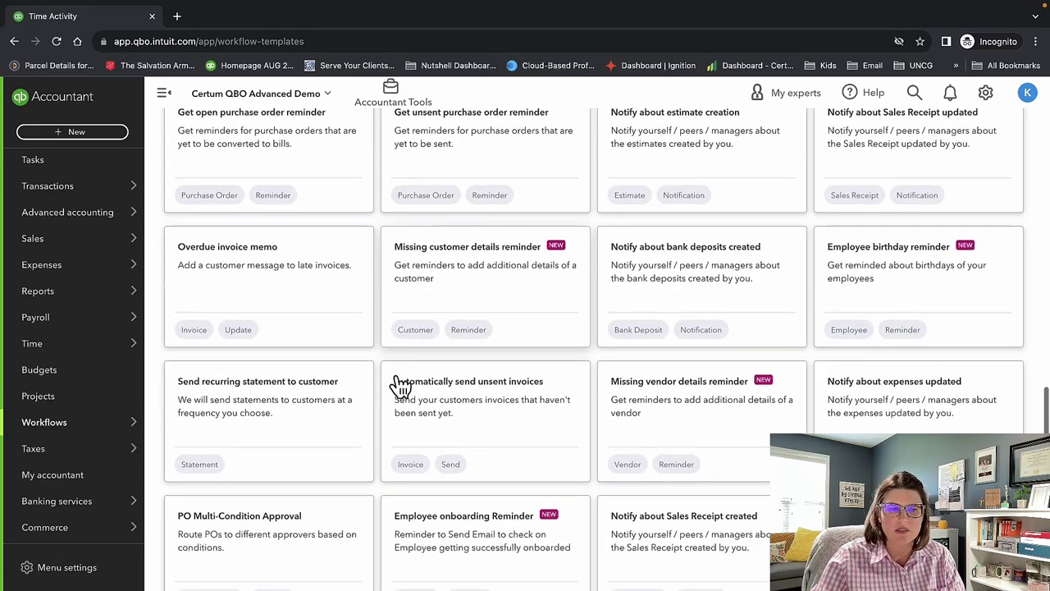
scroll(400, 386, down, 1)
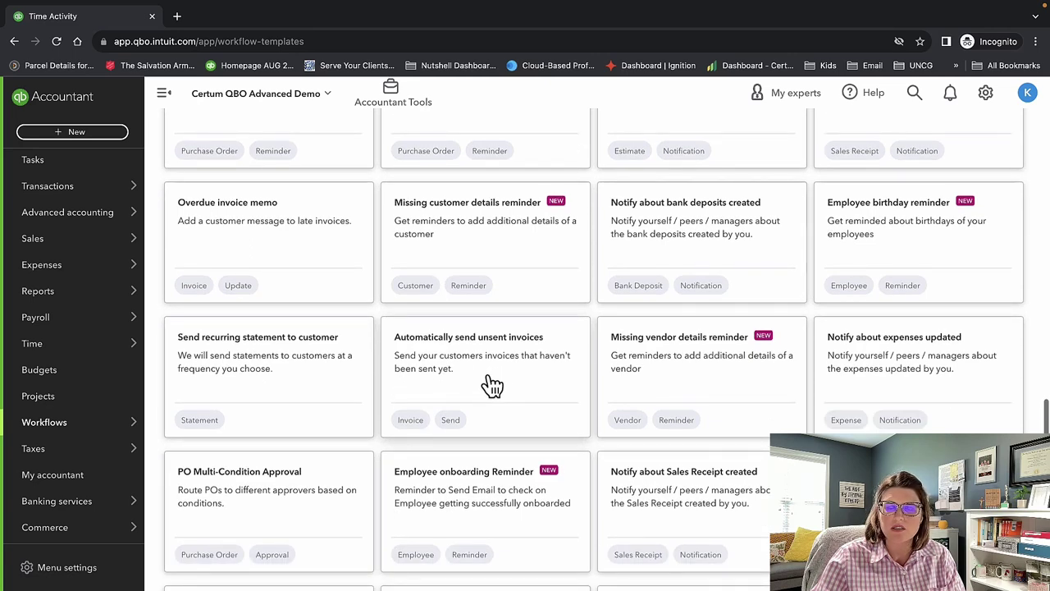
scroll(492, 386, down, 3)
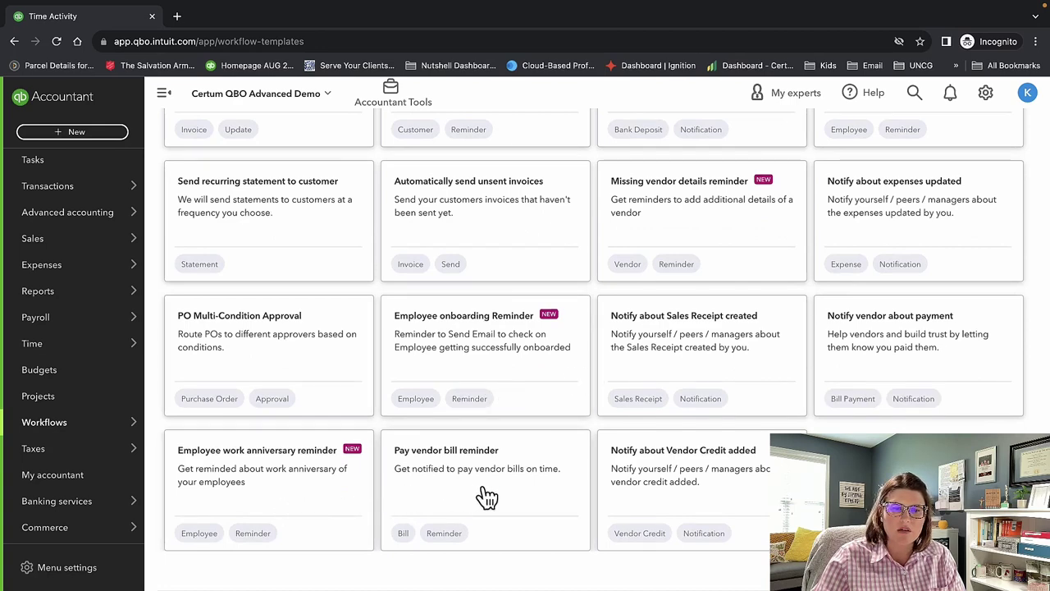
scroll(497, 496, down, 1)
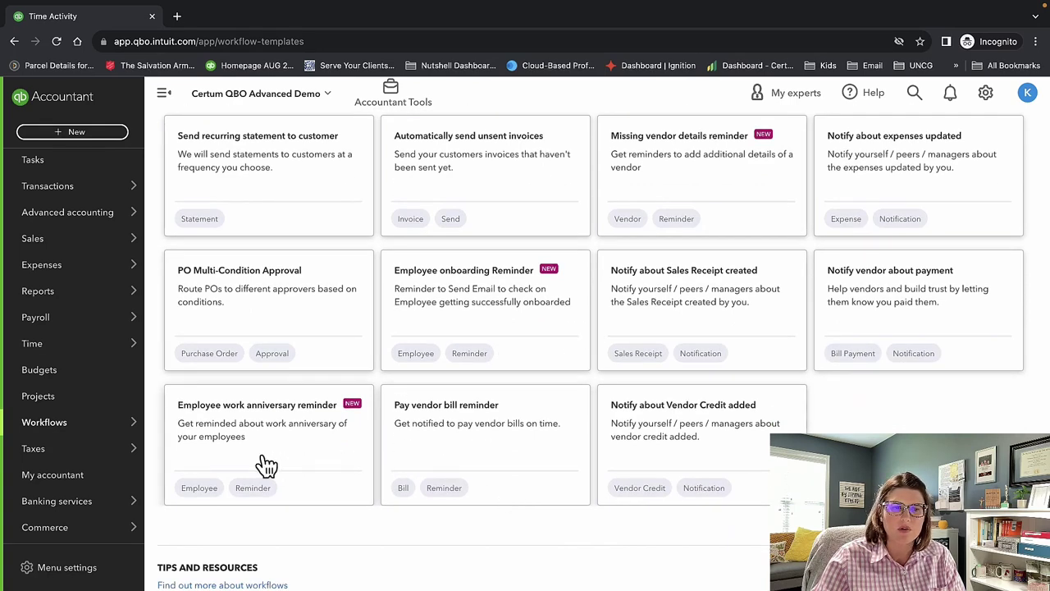
scroll(267, 465, up, 12)
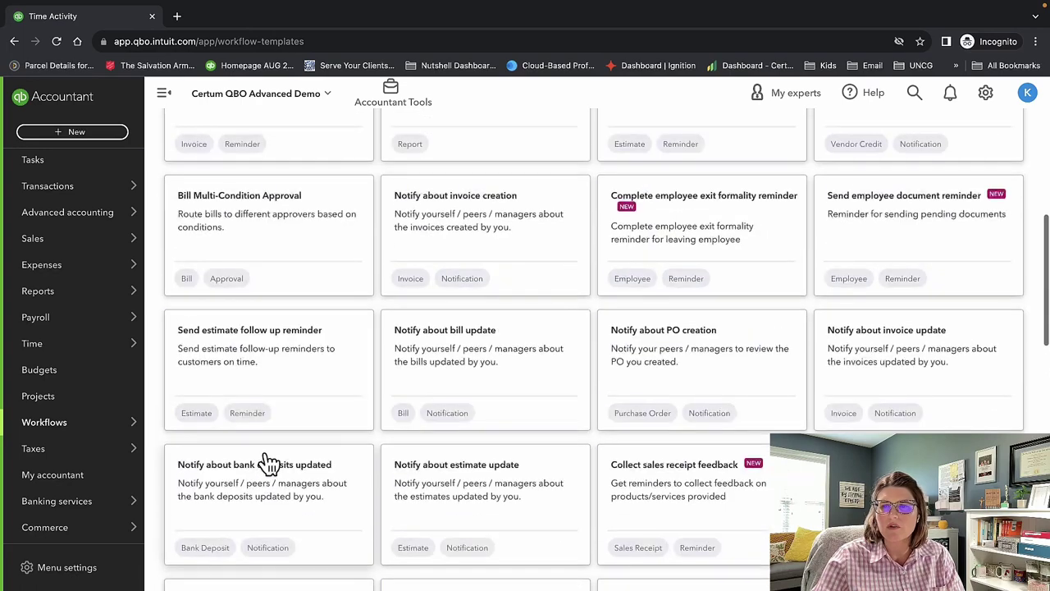
scroll(269, 464, up, 1)
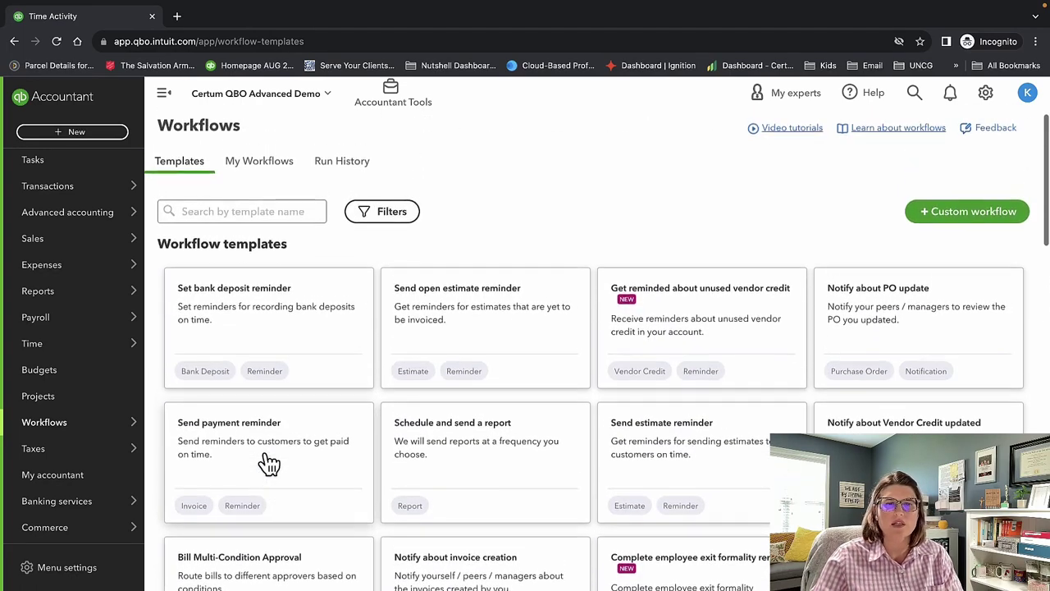
click(257, 168)
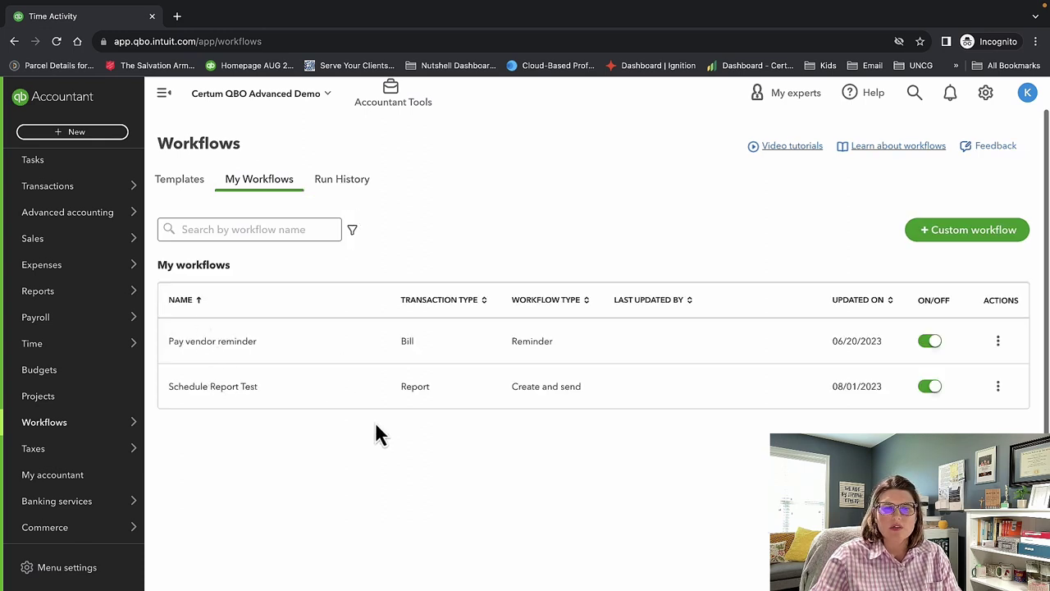
click(917, 236)
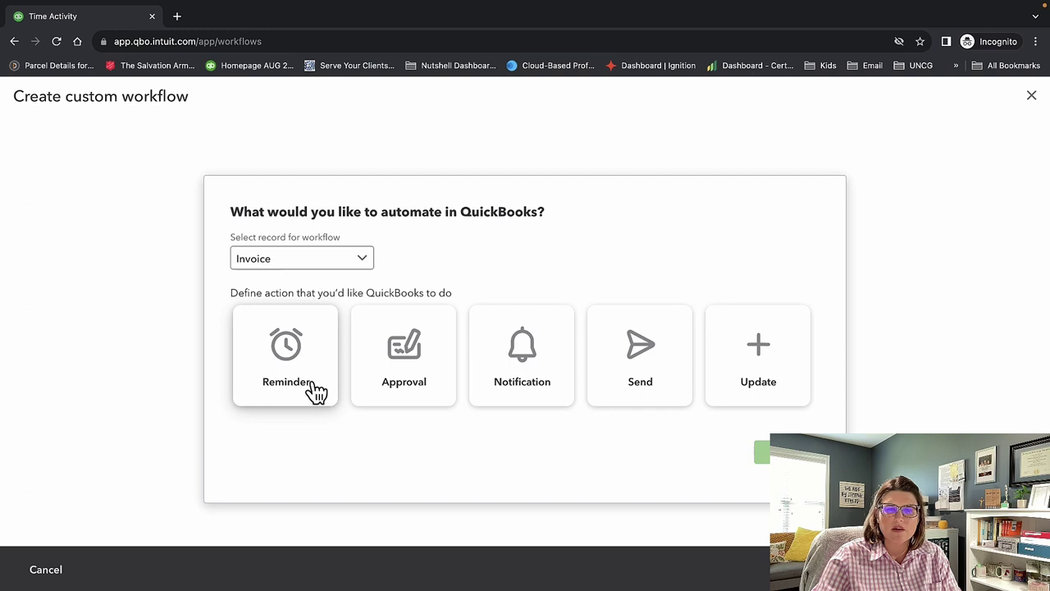
click(621, 375)
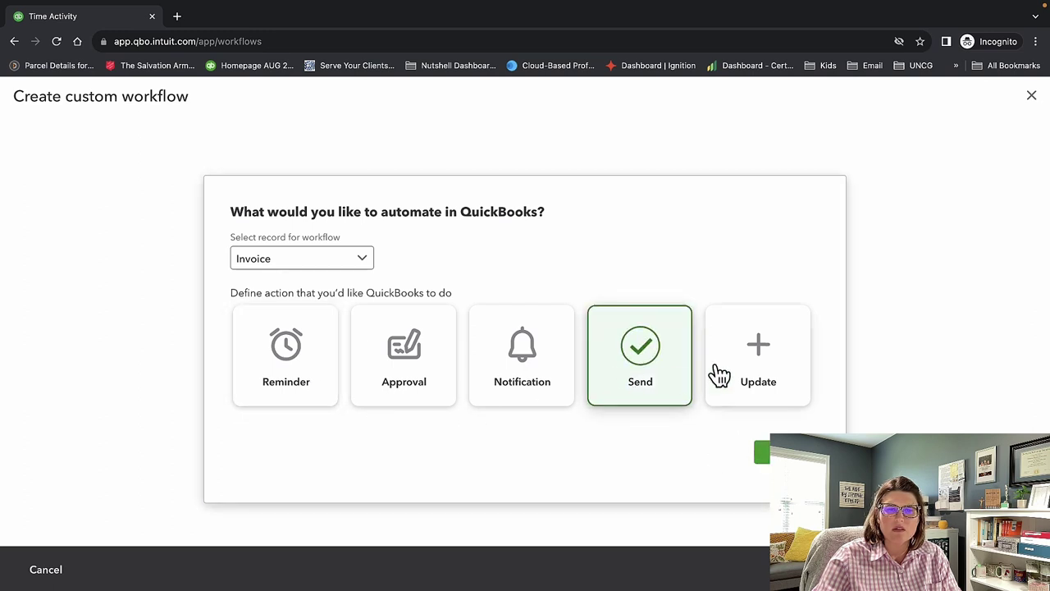
click(287, 384)
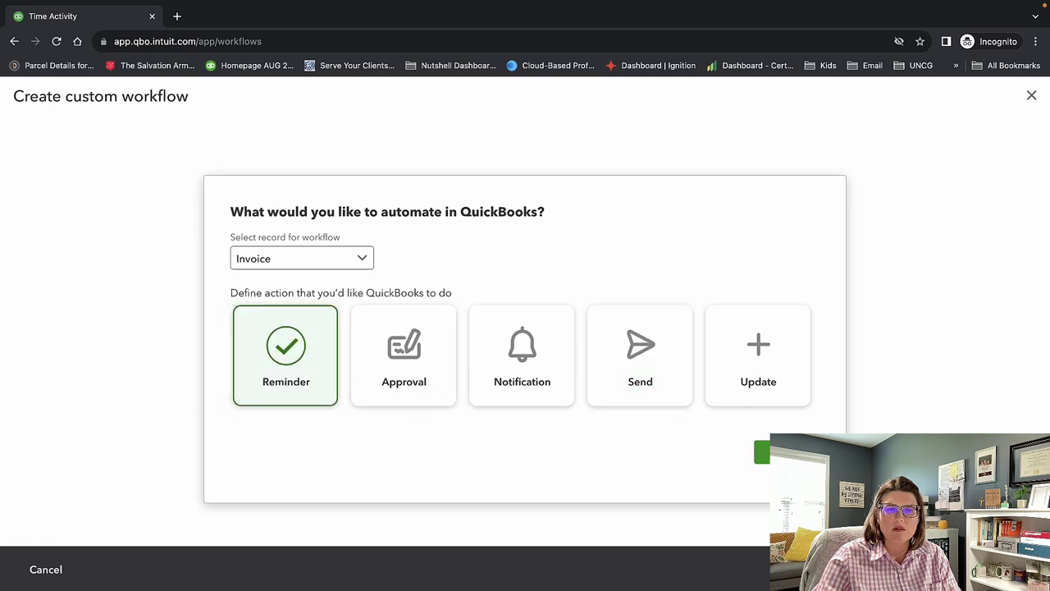
click(762, 452)
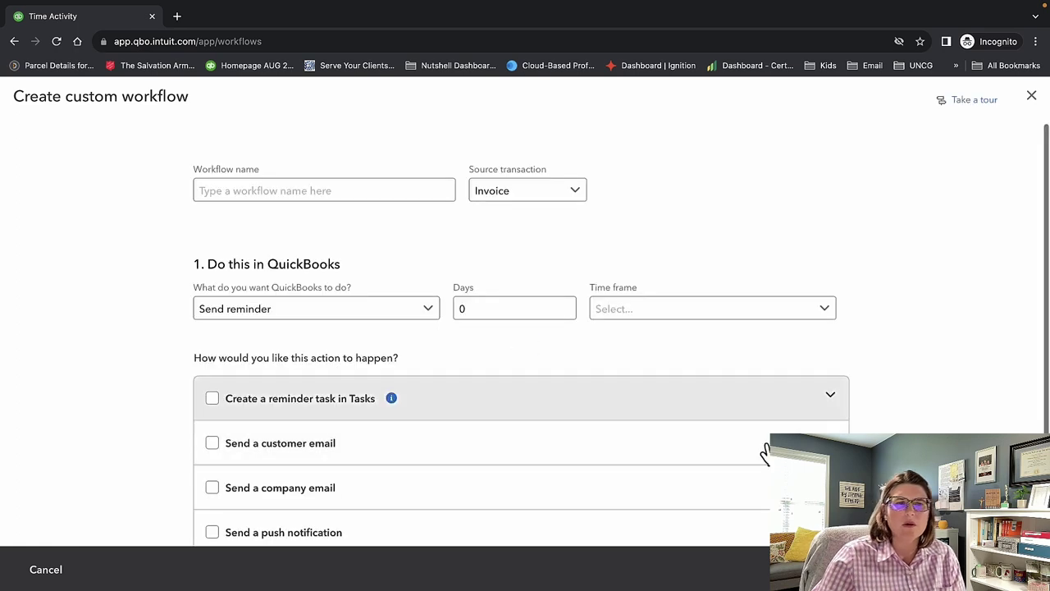
click(334, 188)
text(test)
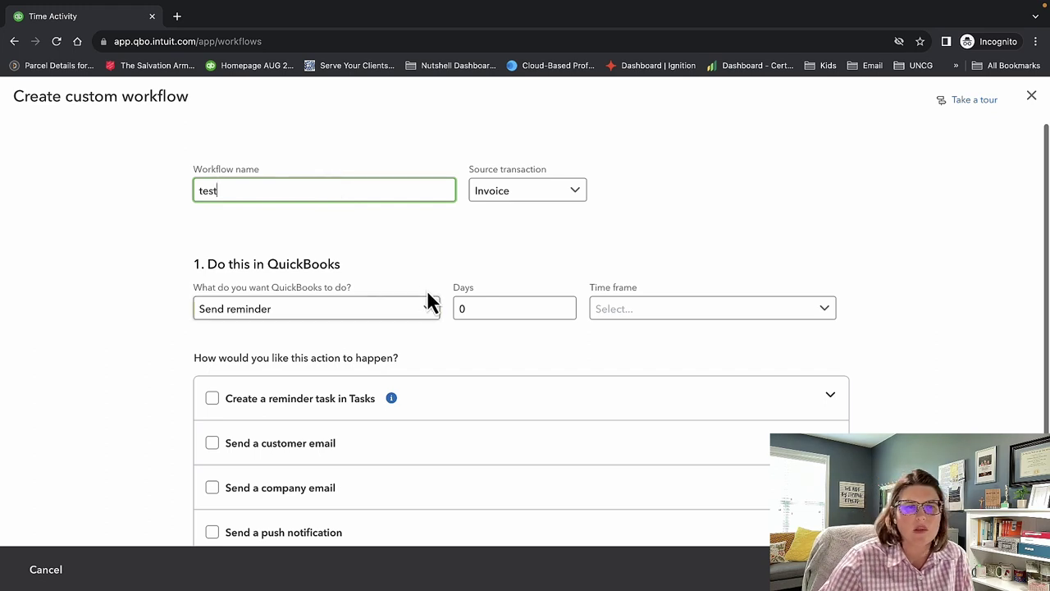
scroll(427, 300, down, 1)
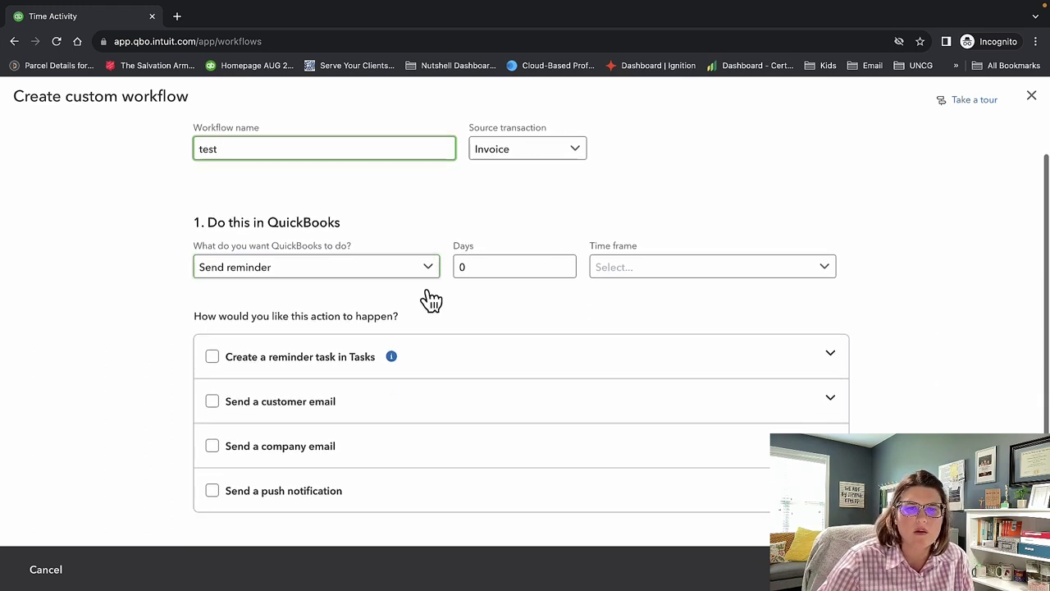
click(623, 271)
click(625, 297)
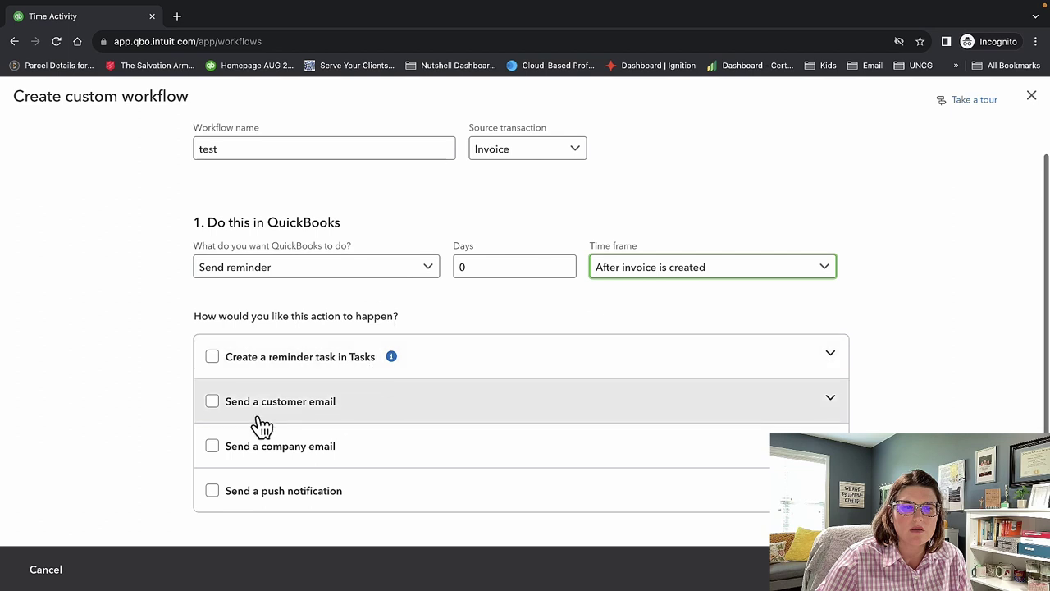
click(213, 402)
scroll(627, 437, down, 3)
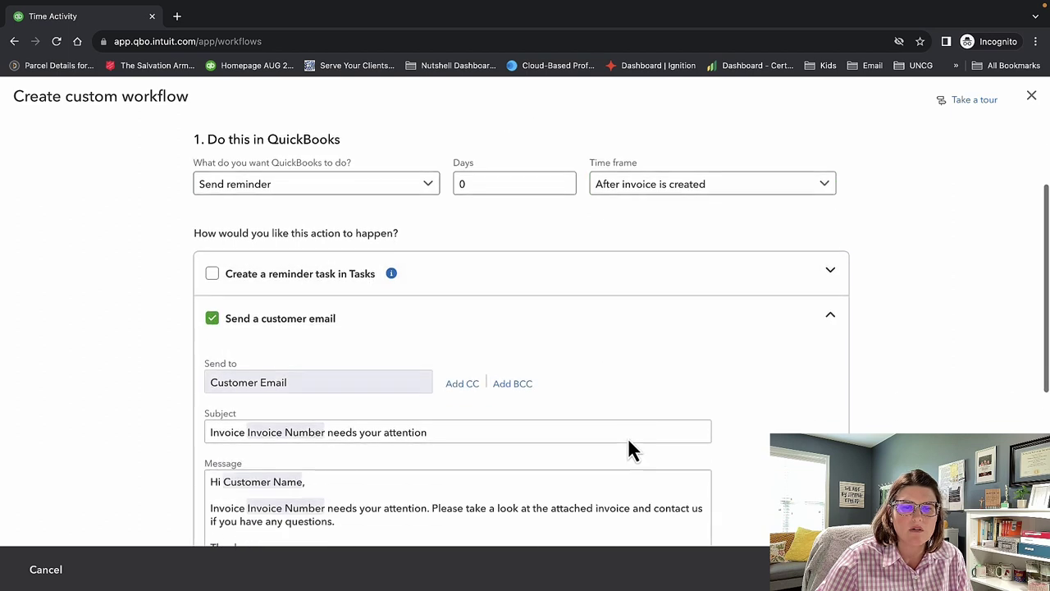
drag(391, 379, 180, 298)
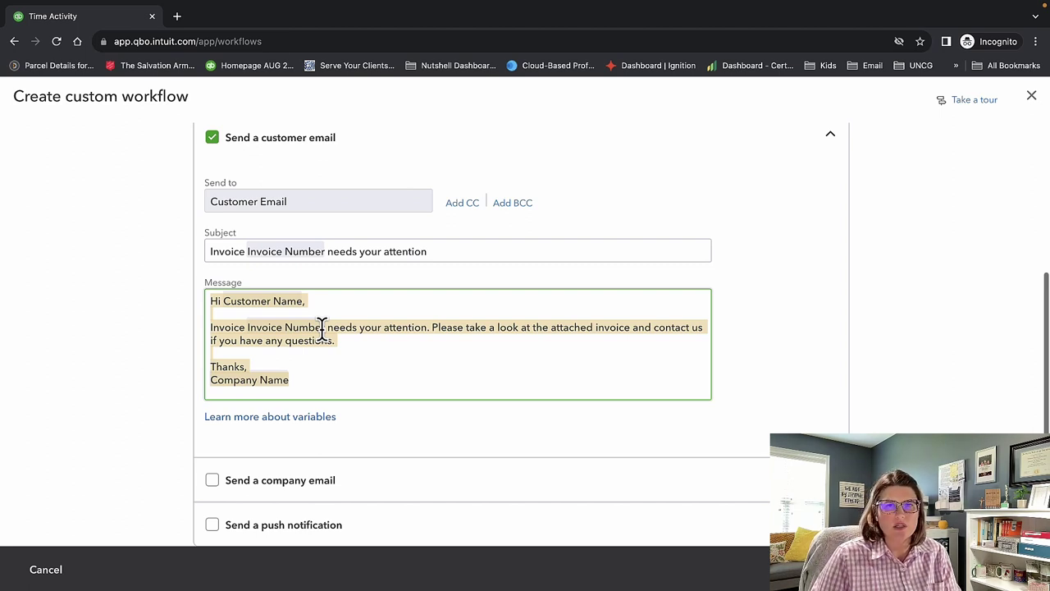
click(1032, 98)
click(543, 433)
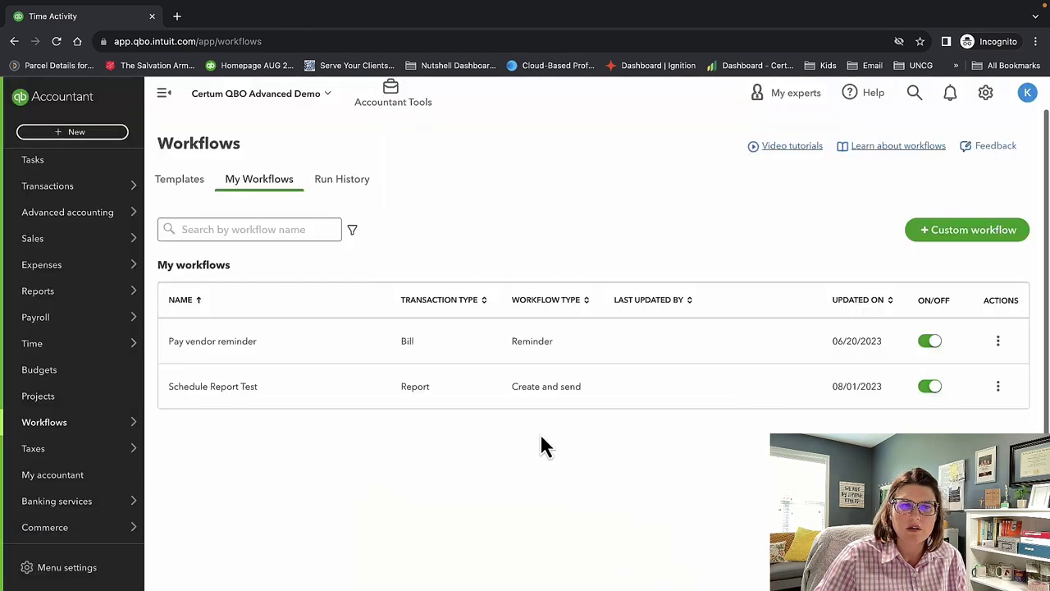
Open the Sales tax center from Taxes to see each agency's July–September 2023 amount due.
mouse_move(70, 456)
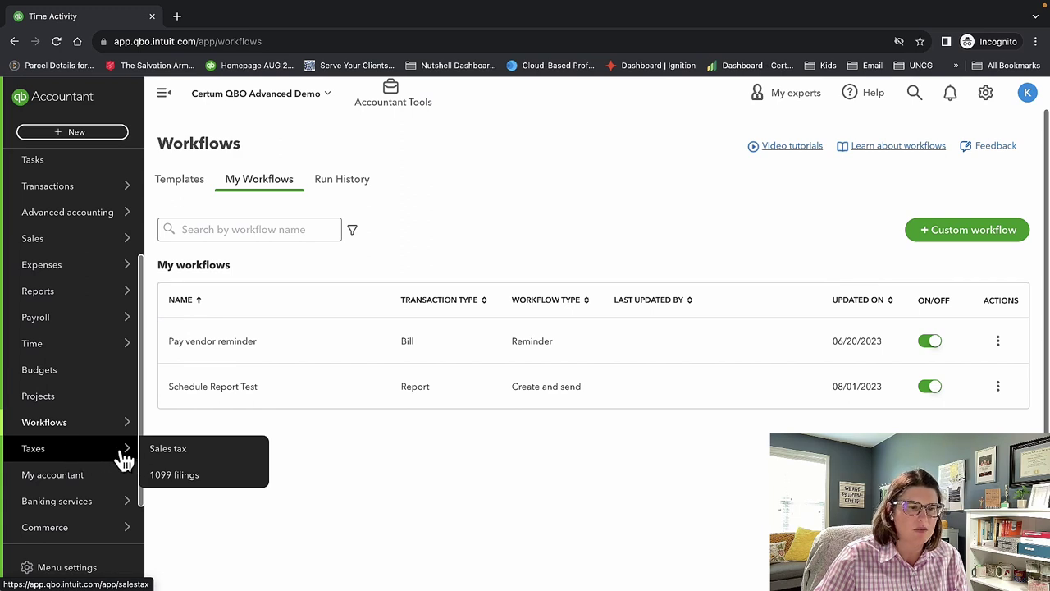
click(164, 451)
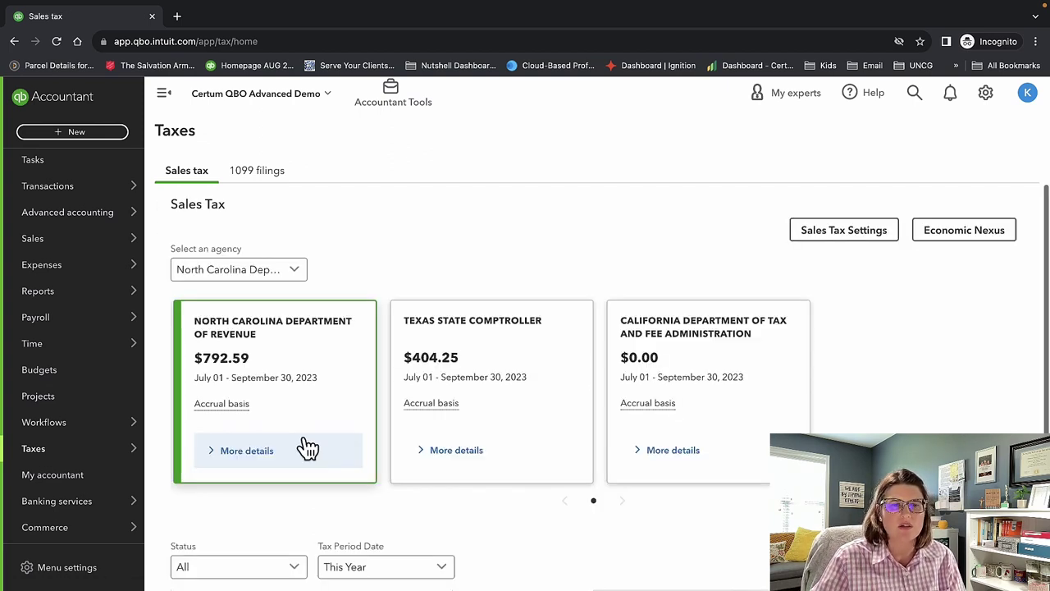
click(958, 233)
scroll(541, 406, down, 2)
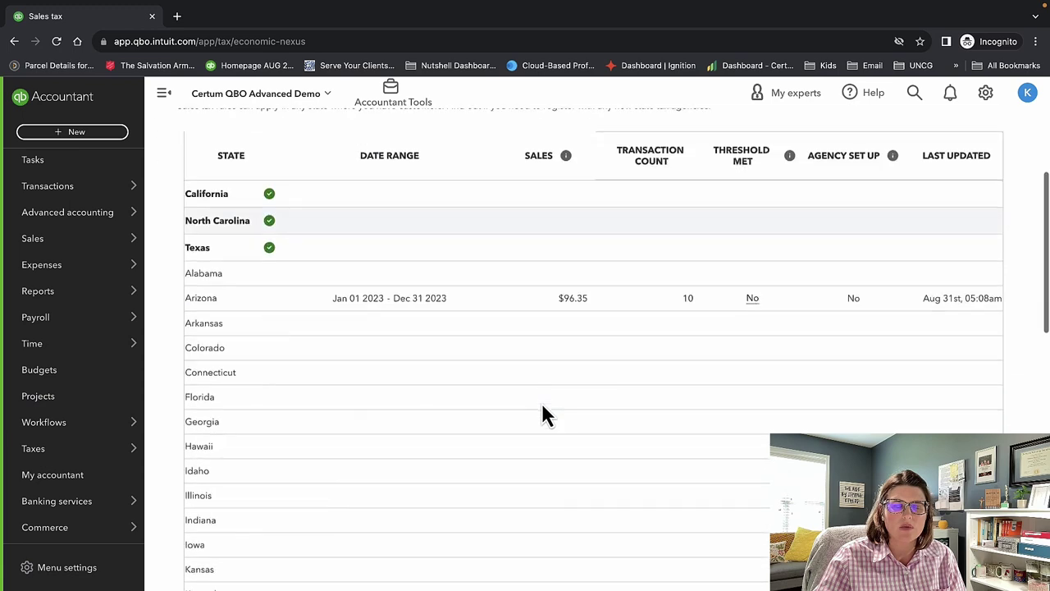
scroll(543, 404, up, 3)
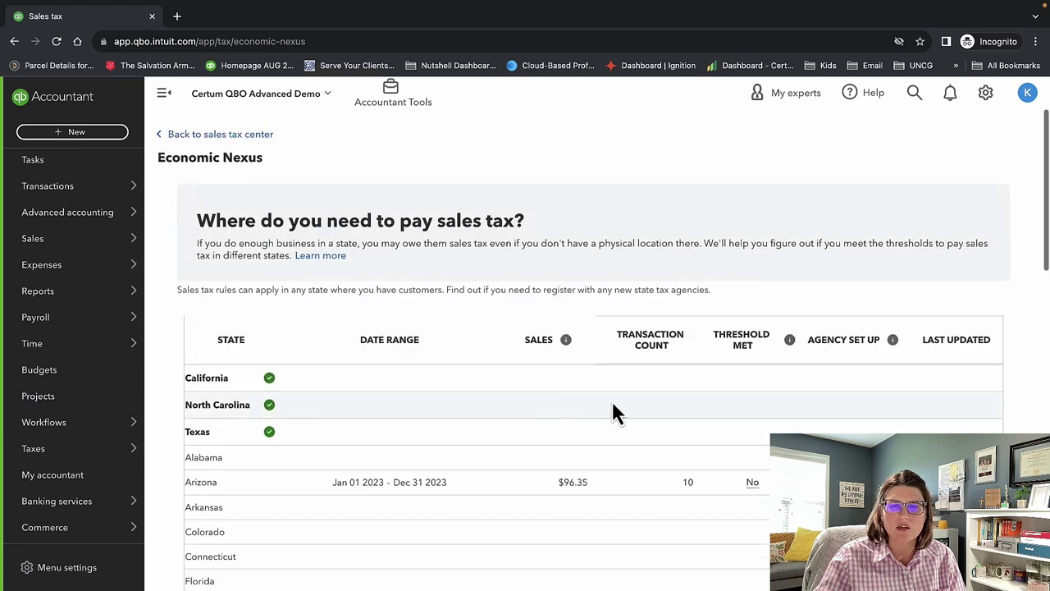
click(215, 136)
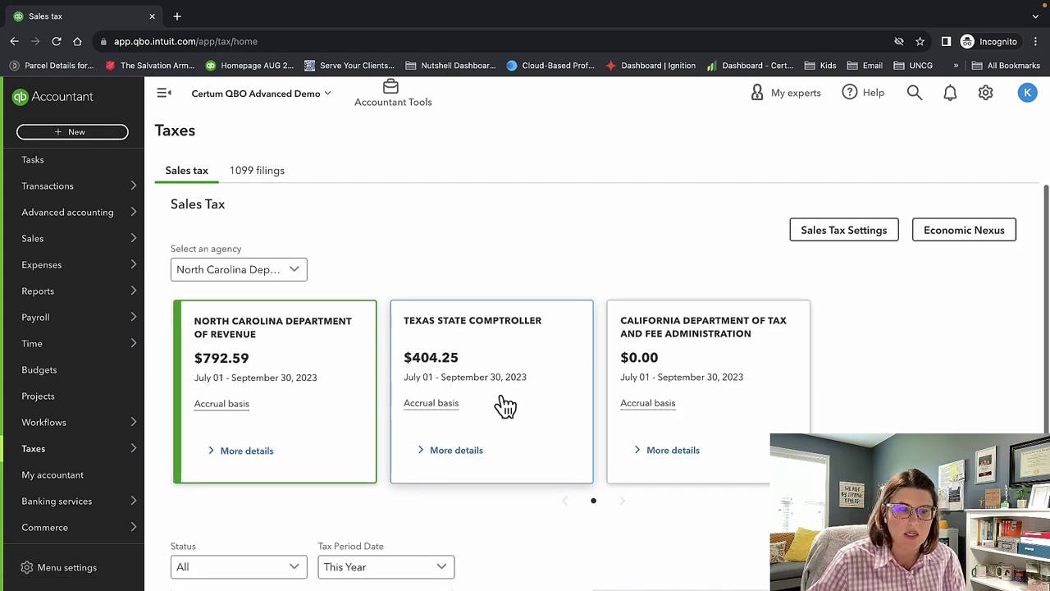
scroll(517, 384, down, 1)
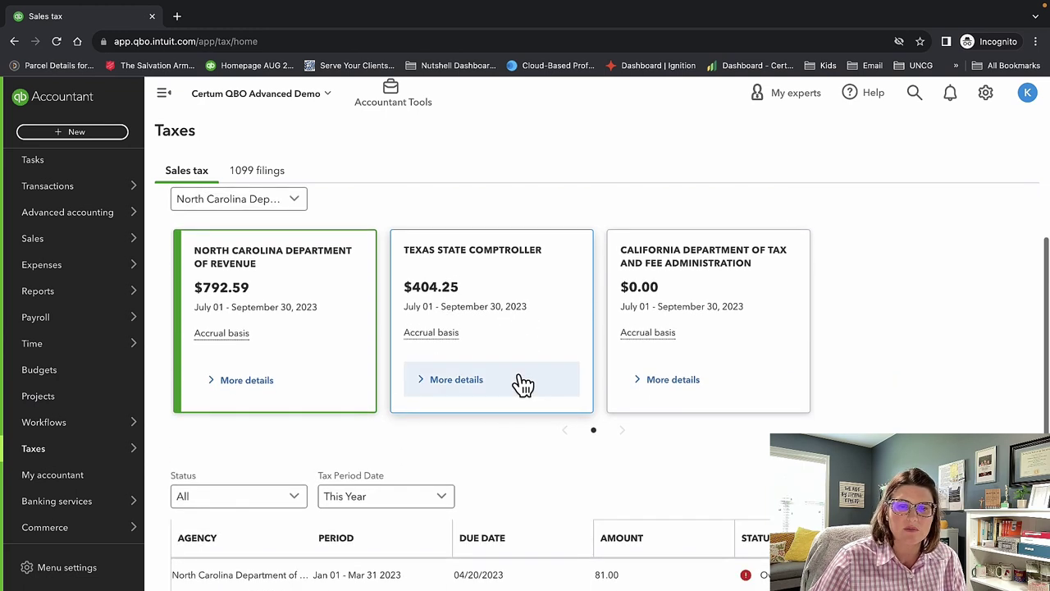
scroll(558, 467, down, 1)
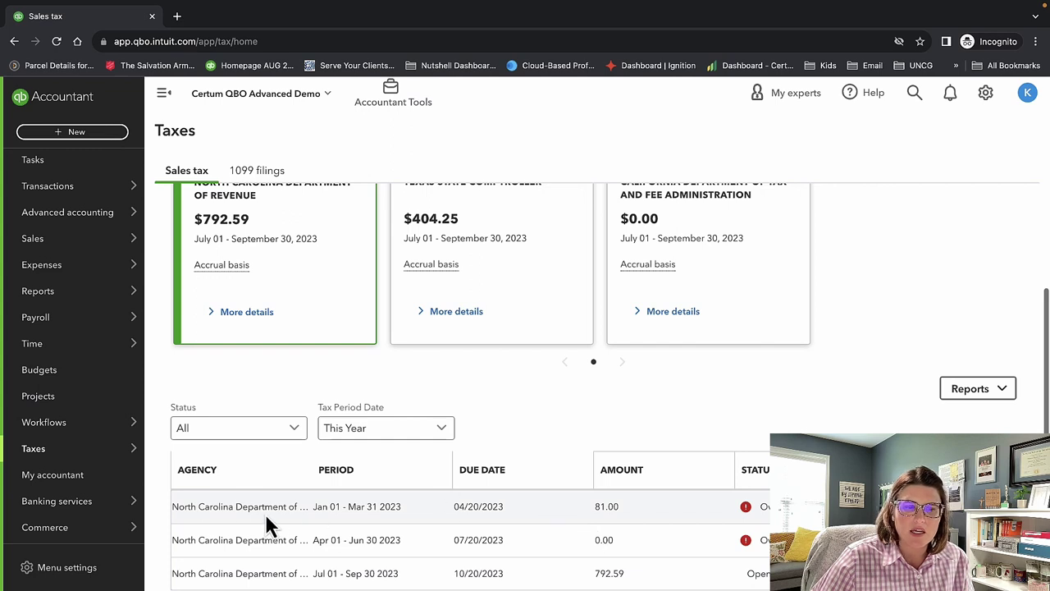
drag(237, 506, 292, 506)
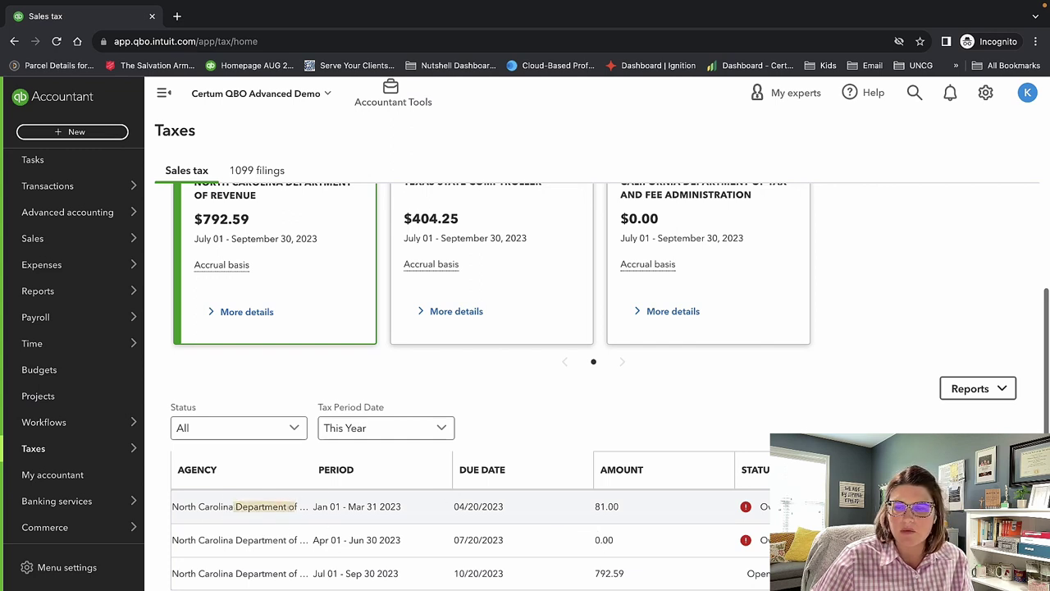
click(292, 506)
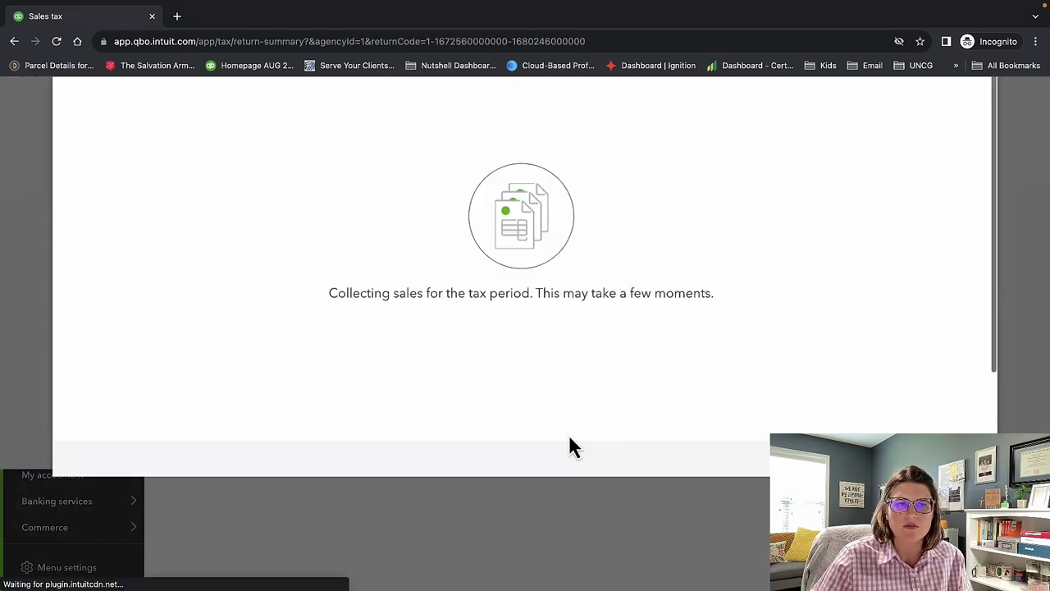
scroll(572, 445, down, 3)
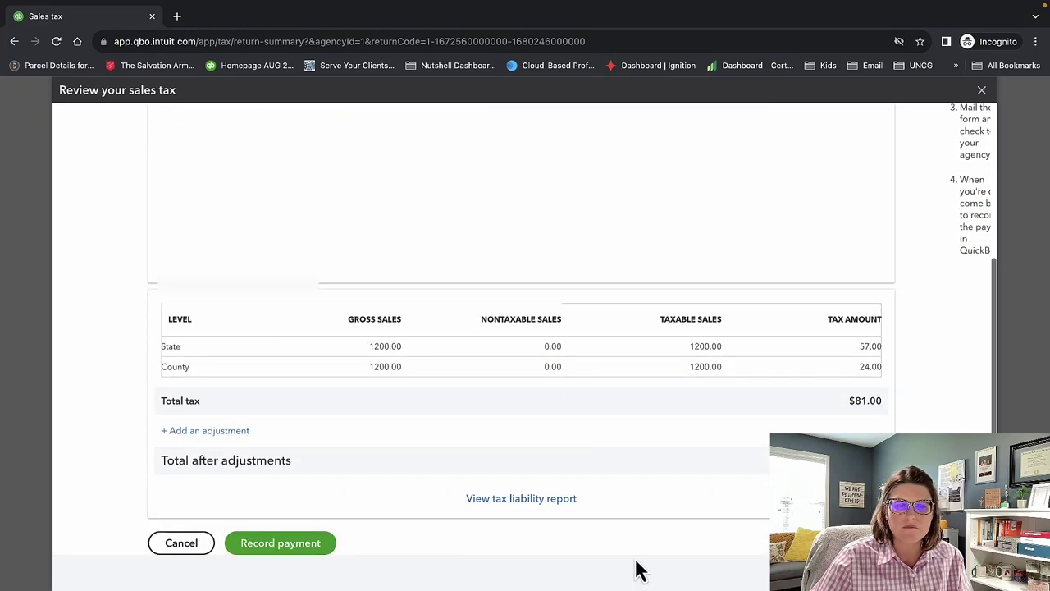
scroll(521, 328, up, 3)
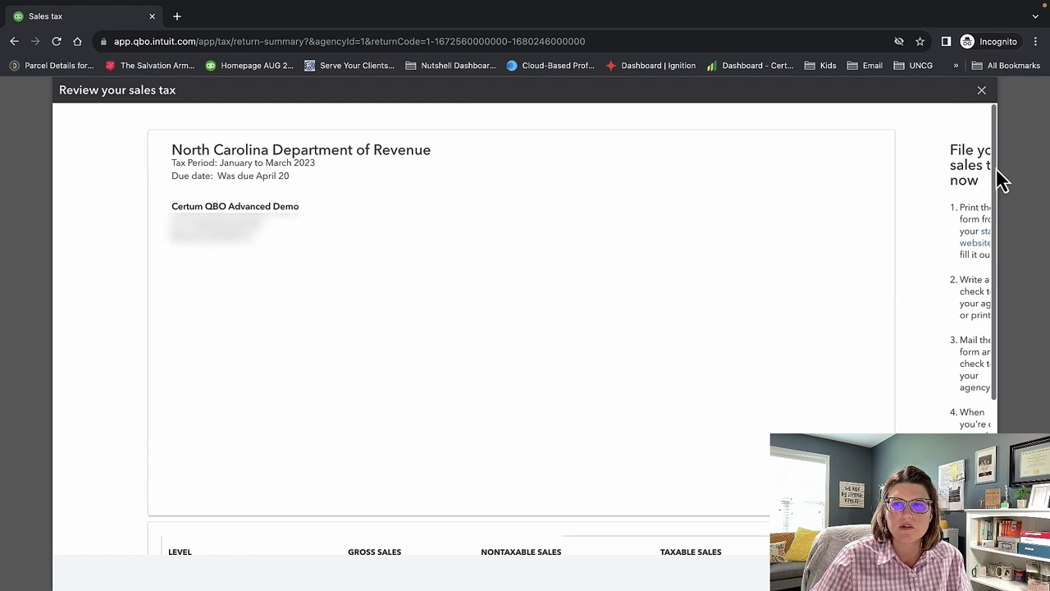
click(981, 90)
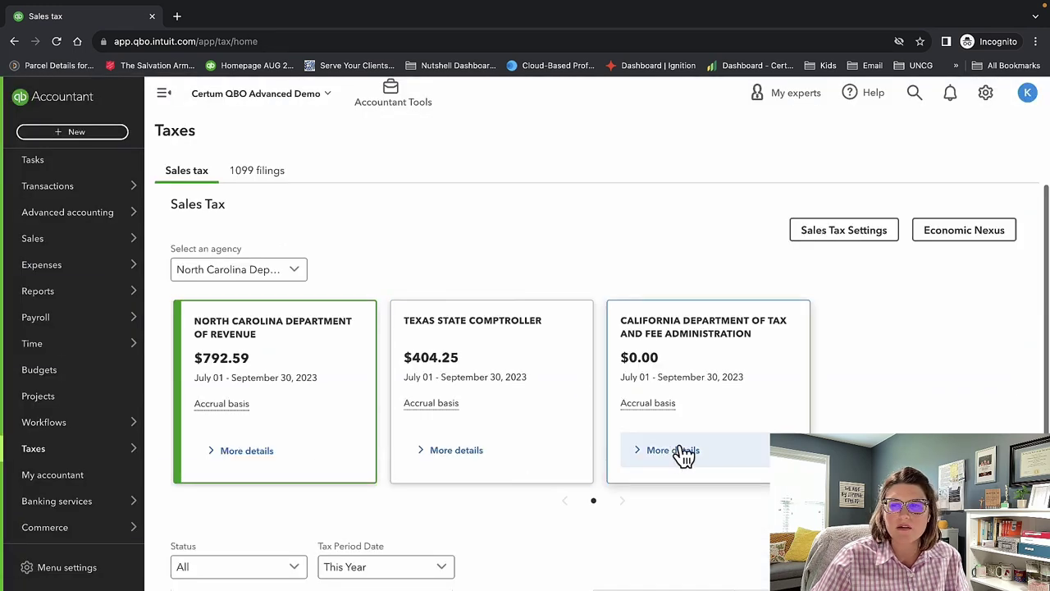
click(962, 237)
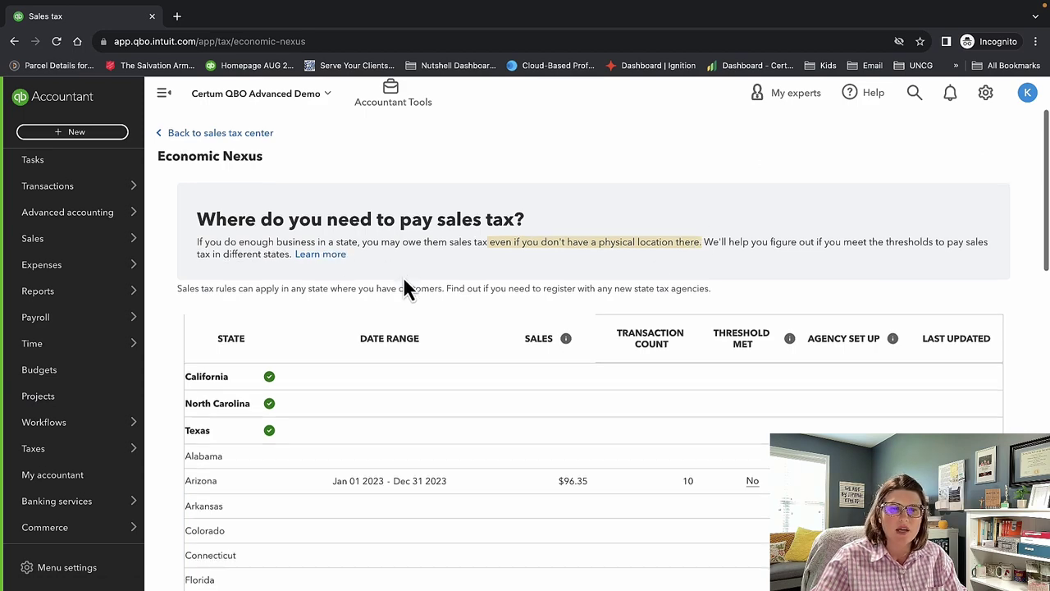
scroll(403, 276, down, 6)
scroll(405, 279, down, 5)
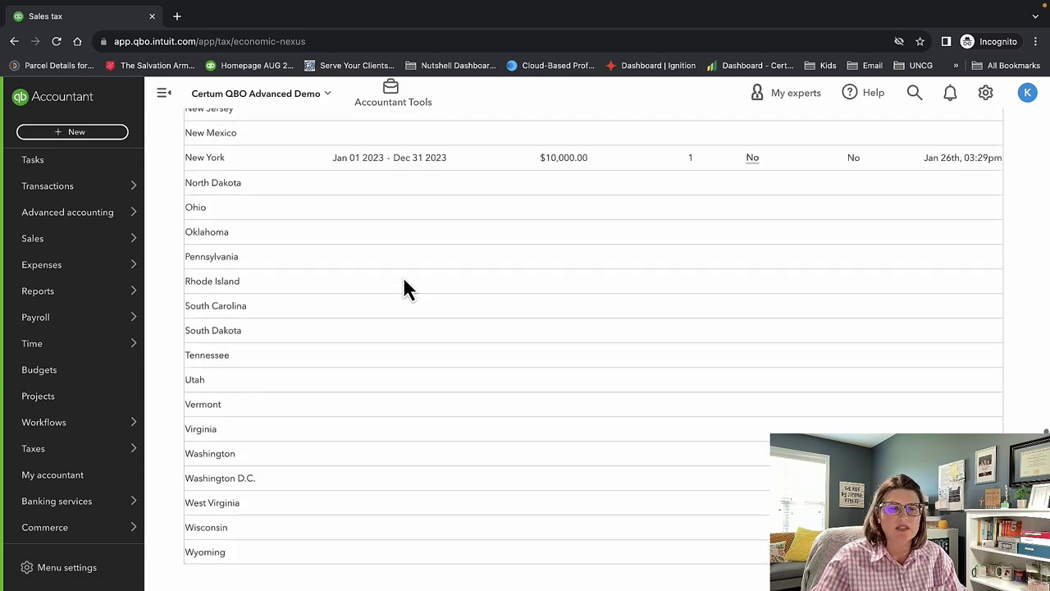
scroll(405, 279, up, 11)
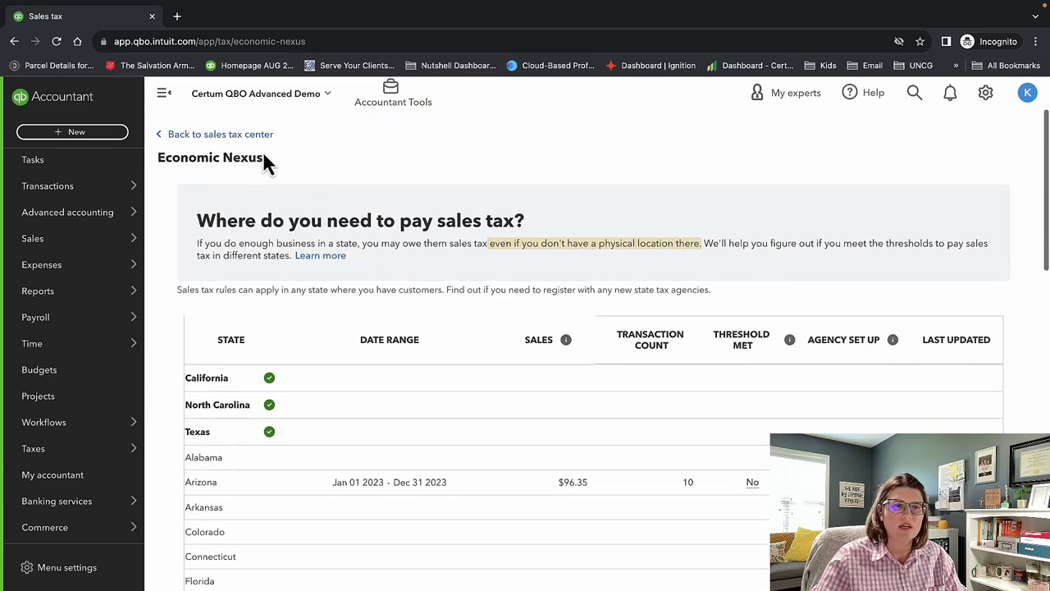
click(238, 135)
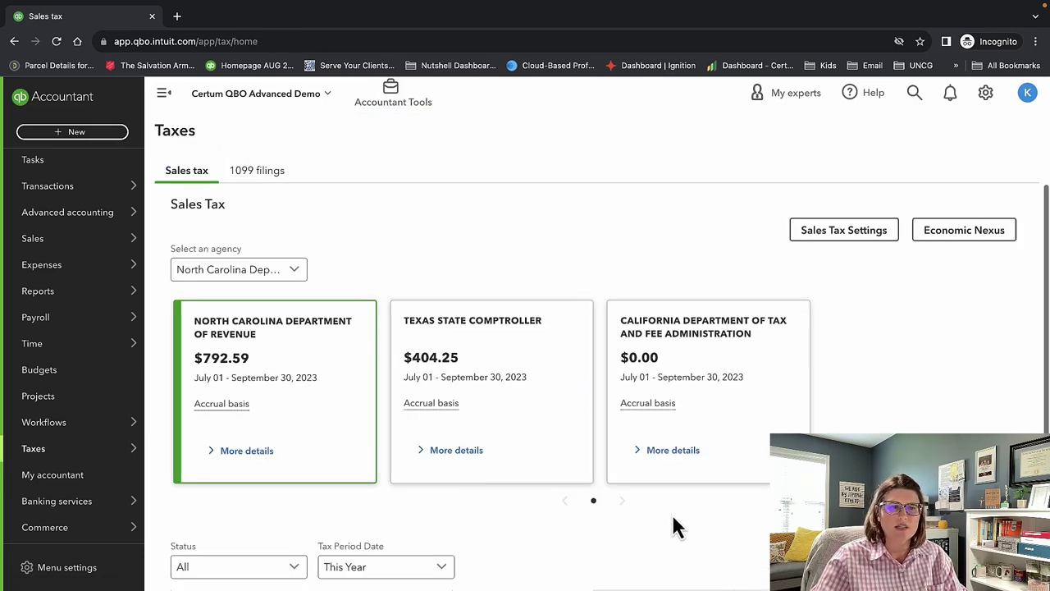
Switch to the 1099 filings tab and review the 'Get ready to file your 1099 forms' introduction.
click(257, 177)
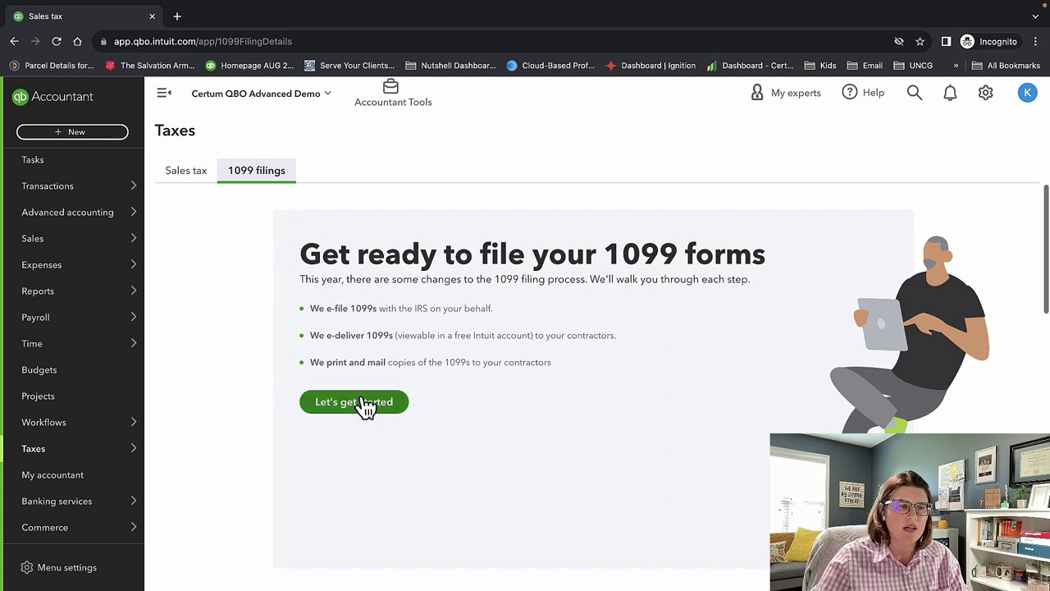
scroll(88, 430, down, 2)
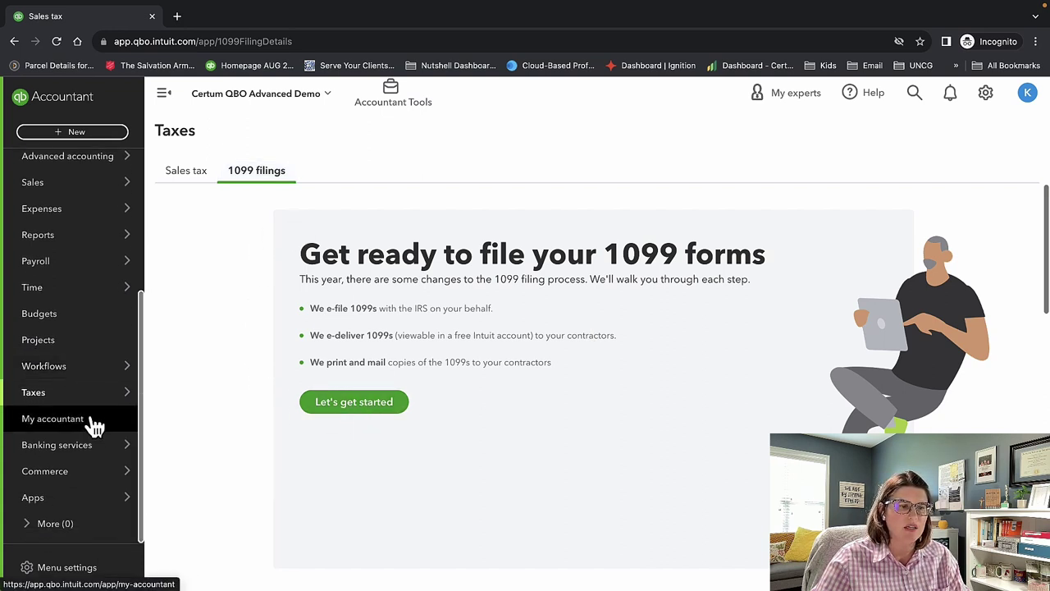
click(94, 427)
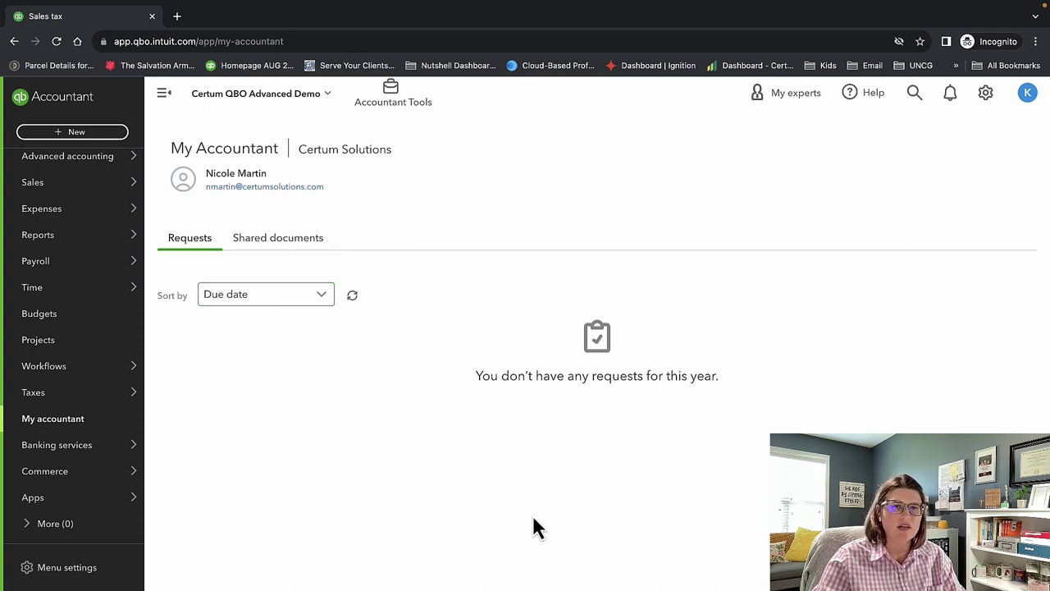
click(254, 246)
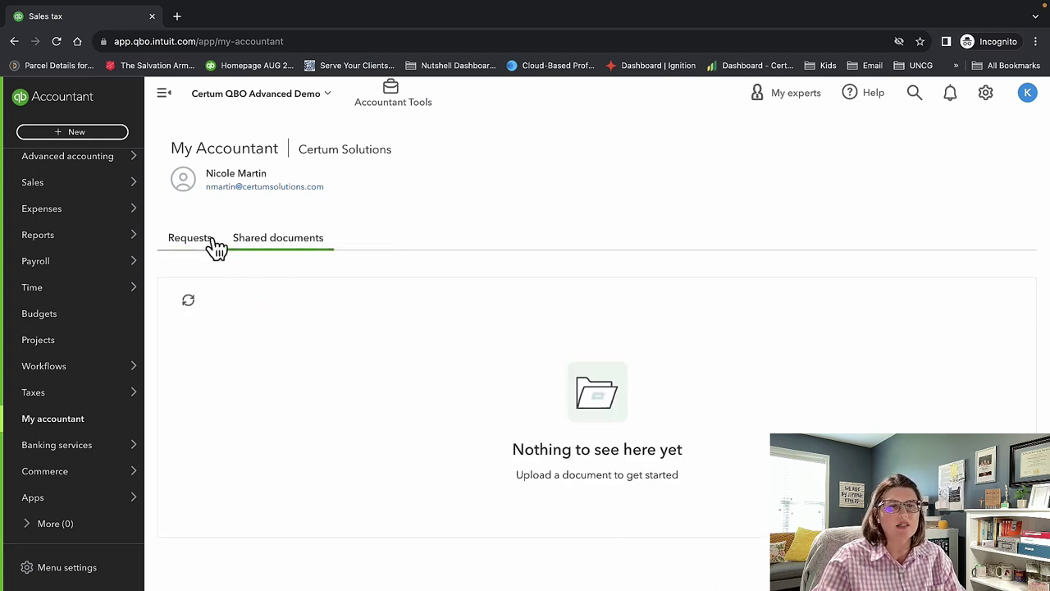
click(206, 246)
mouse_move(103, 457)
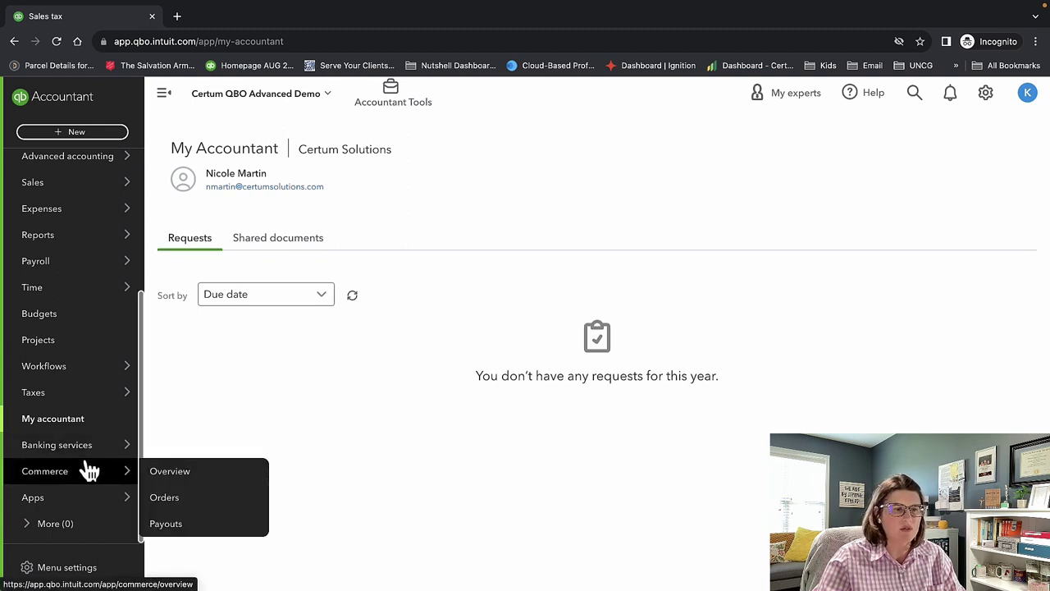
Browse the Commerce overview dashboard, then the Orders and Payouts tabs, returning to Overview.
click(164, 480)
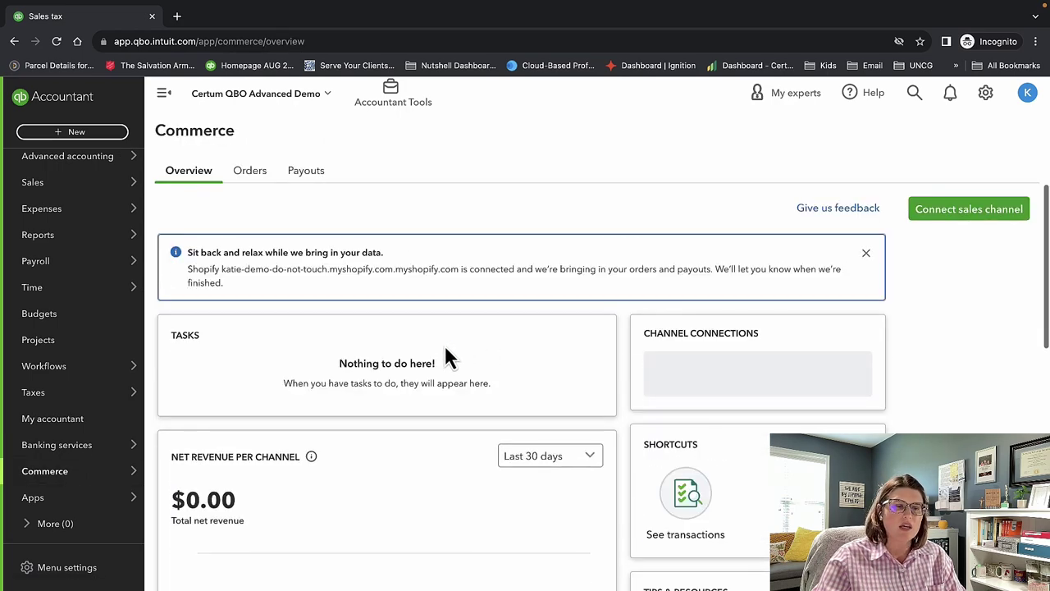
scroll(443, 352, down, 7)
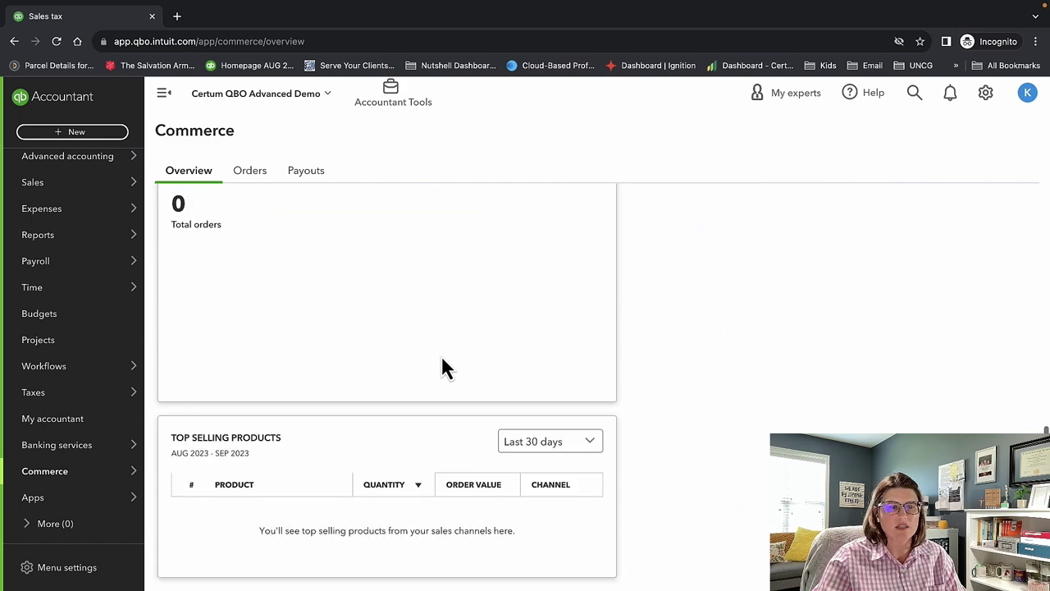
scroll(442, 359, up, 7)
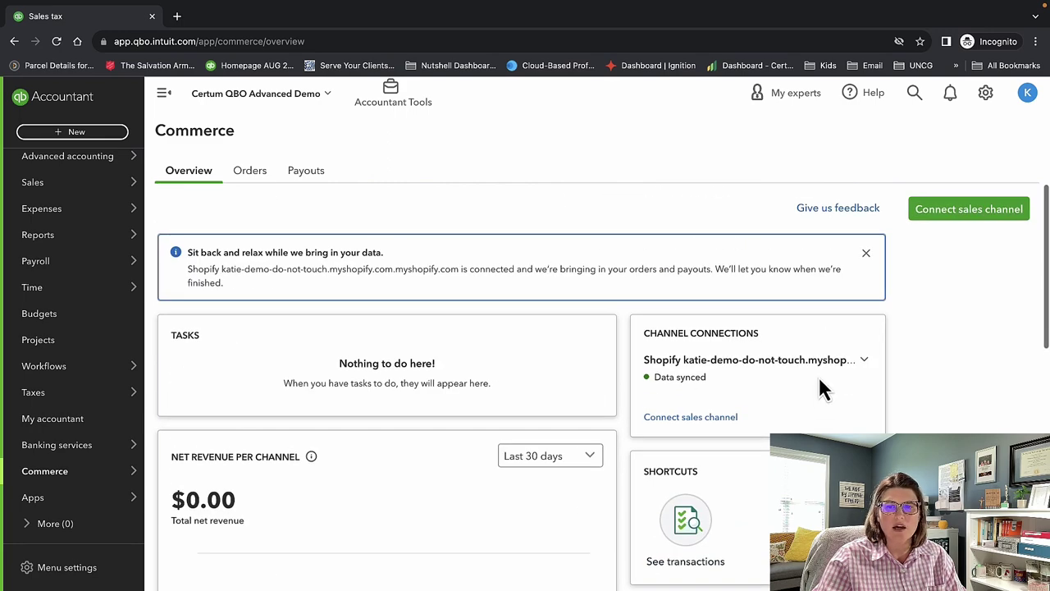
scroll(799, 363, down, 3)
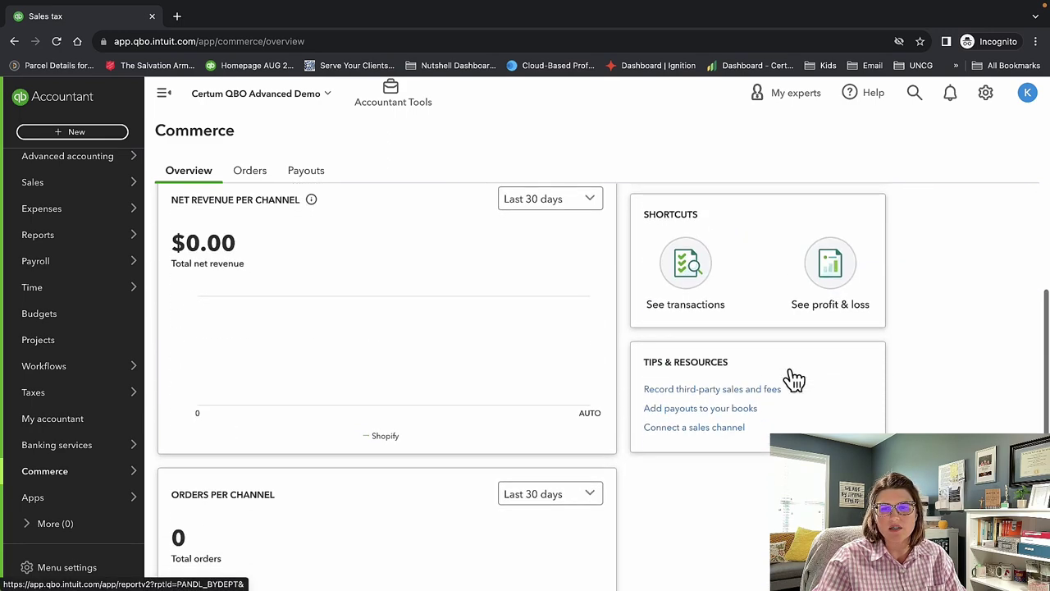
scroll(792, 379, down, 3)
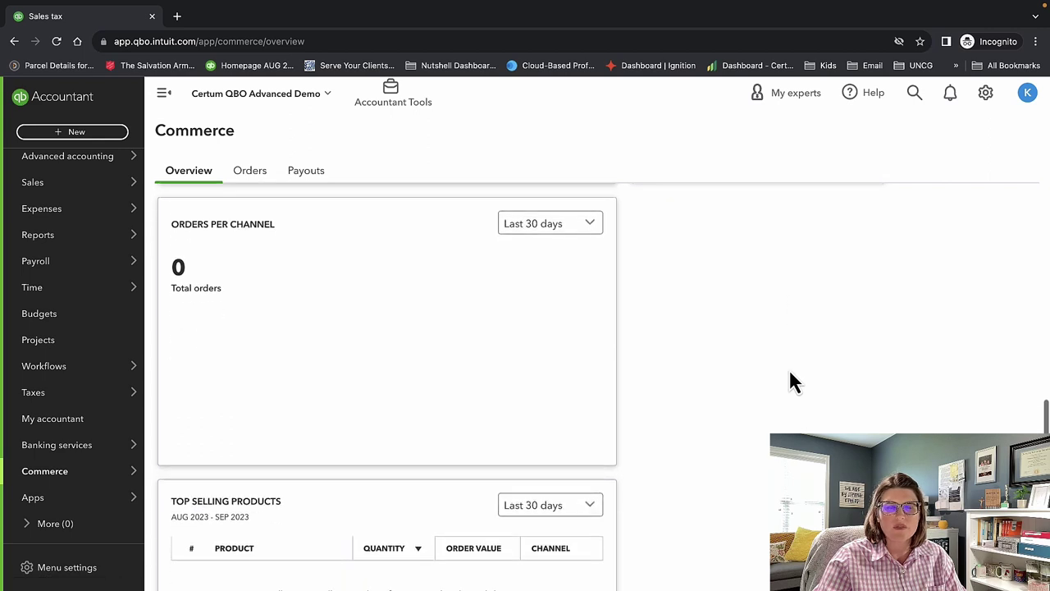
scroll(790, 379, down, 1)
scroll(790, 377, up, 7)
click(255, 175)
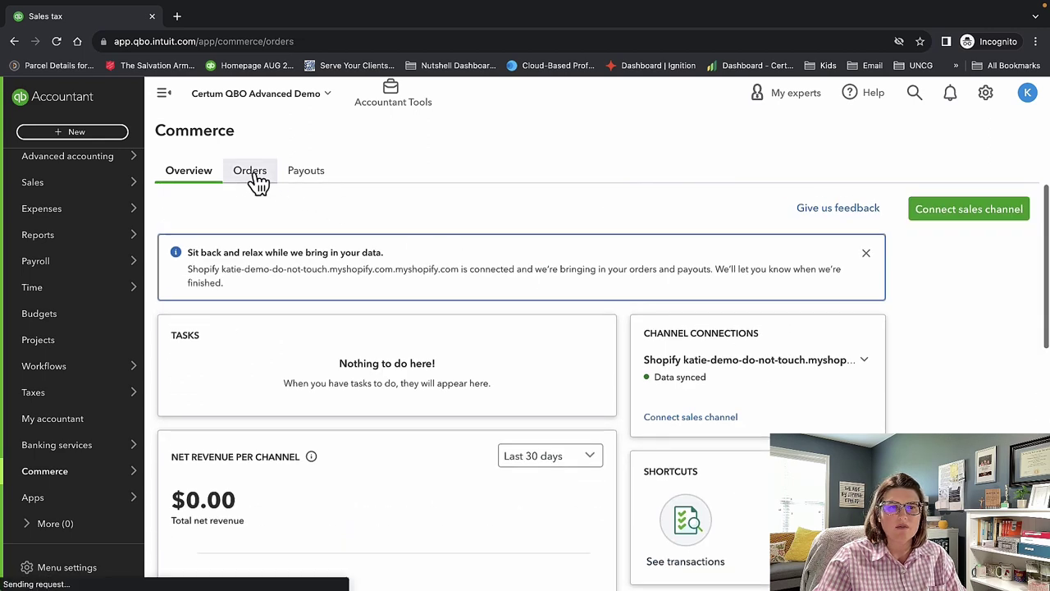
click(297, 176)
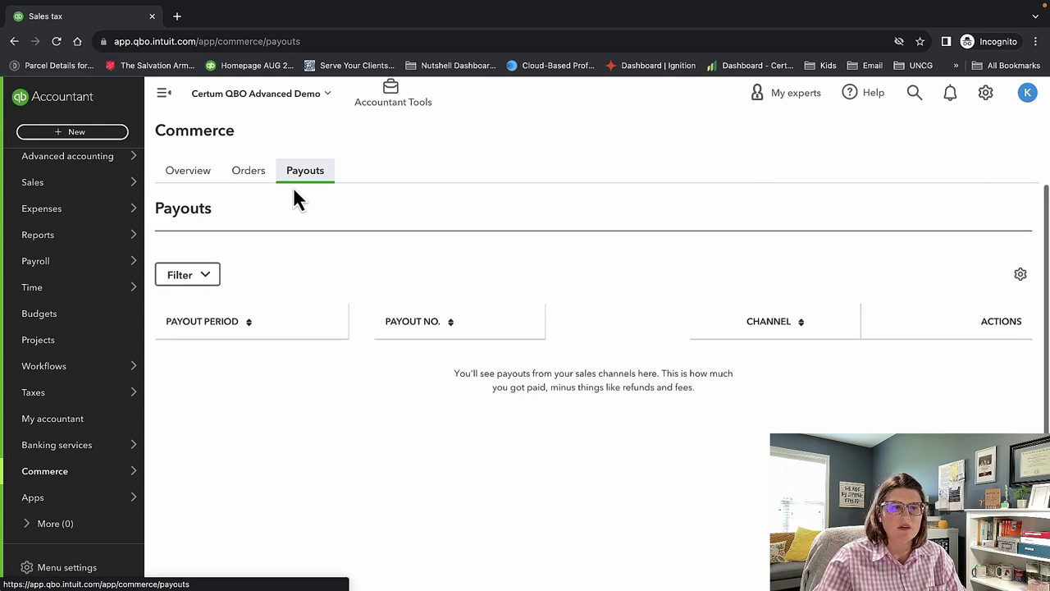
click(183, 173)
Open the Apps overview and scroll through the 12 app cards and the disconnected-apps issues table.
mouse_move(80, 477)
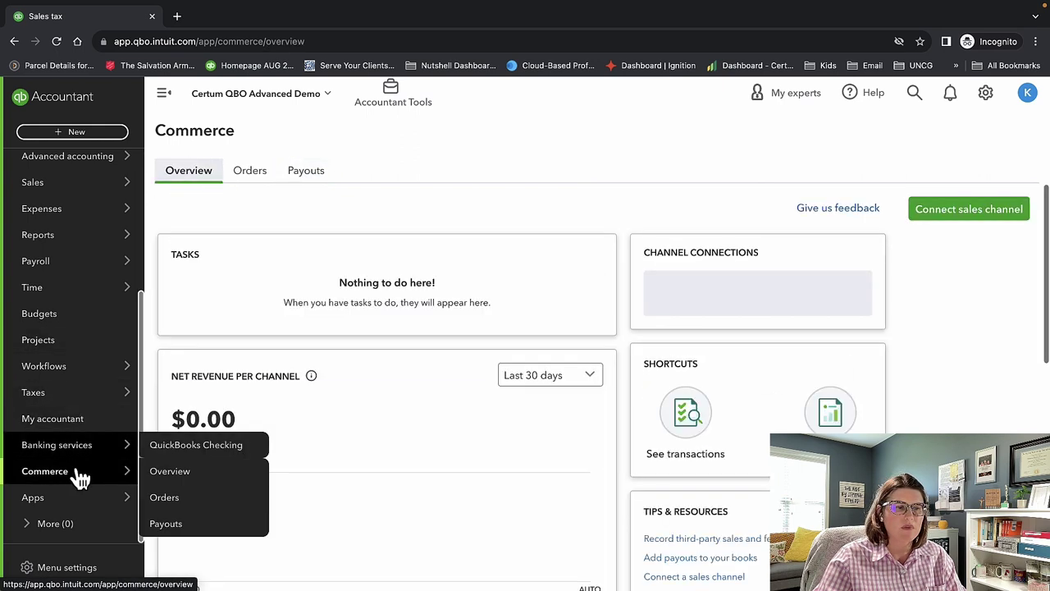
mouse_move(75, 499)
click(174, 498)
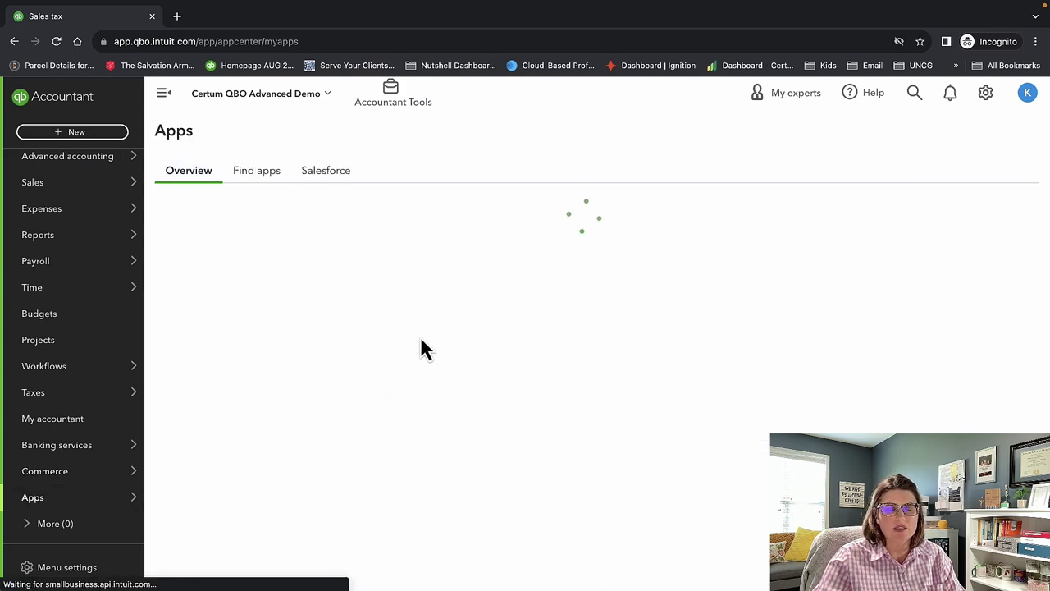
scroll(421, 340, down, 2)
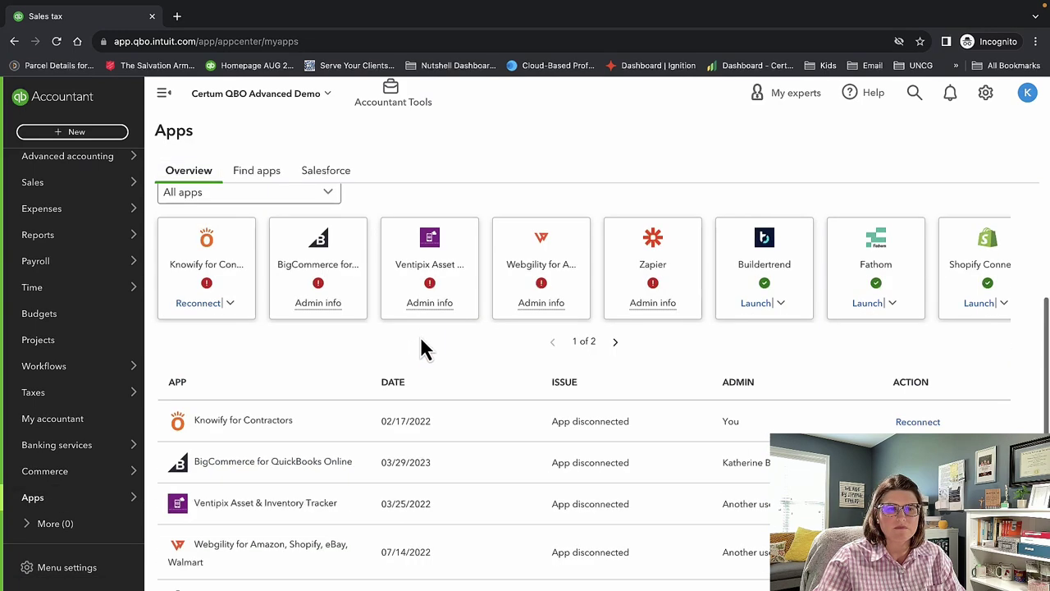
scroll(420, 349, down, 1)
scroll(420, 349, up, 3)
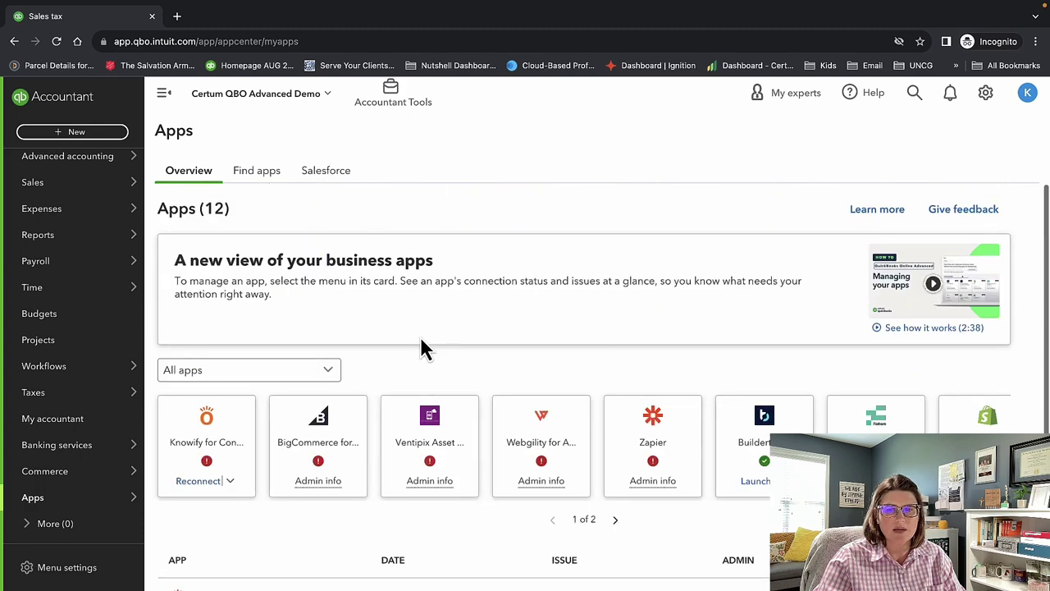
scroll(419, 347, down, 3)
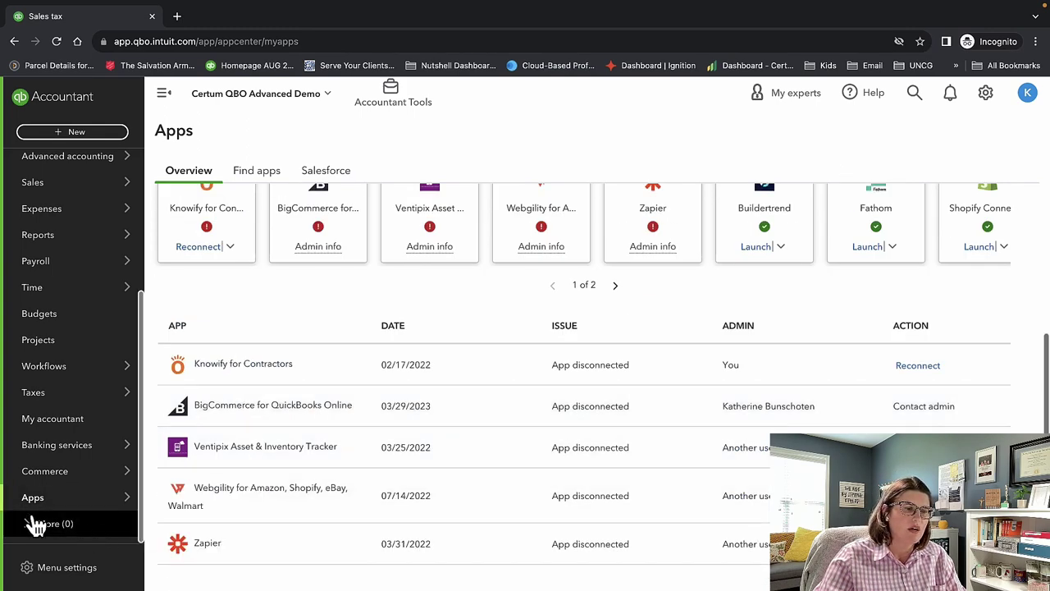
mouse_move(110, 498)
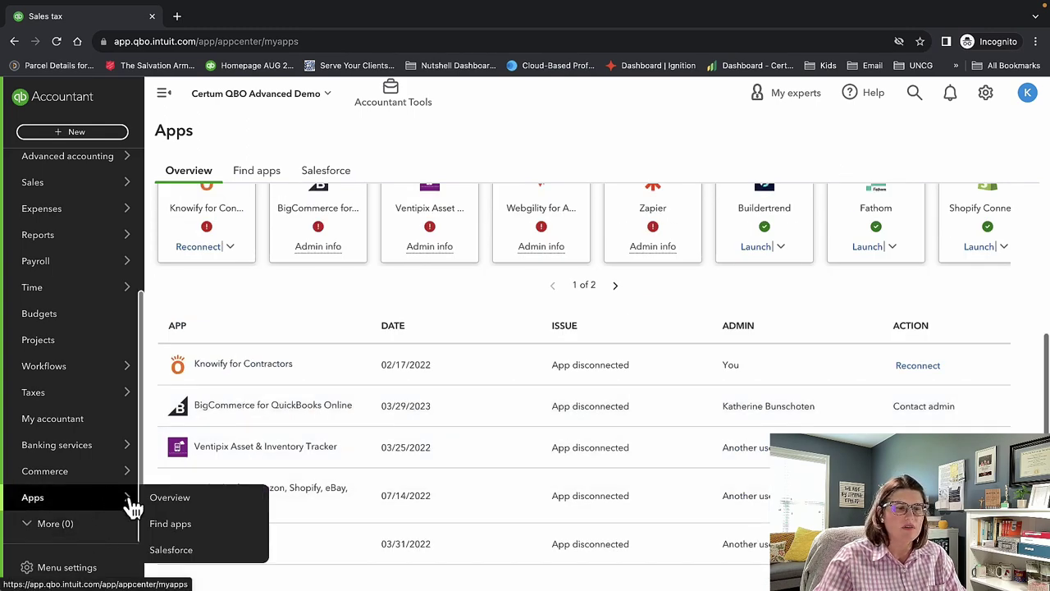
click(93, 572)
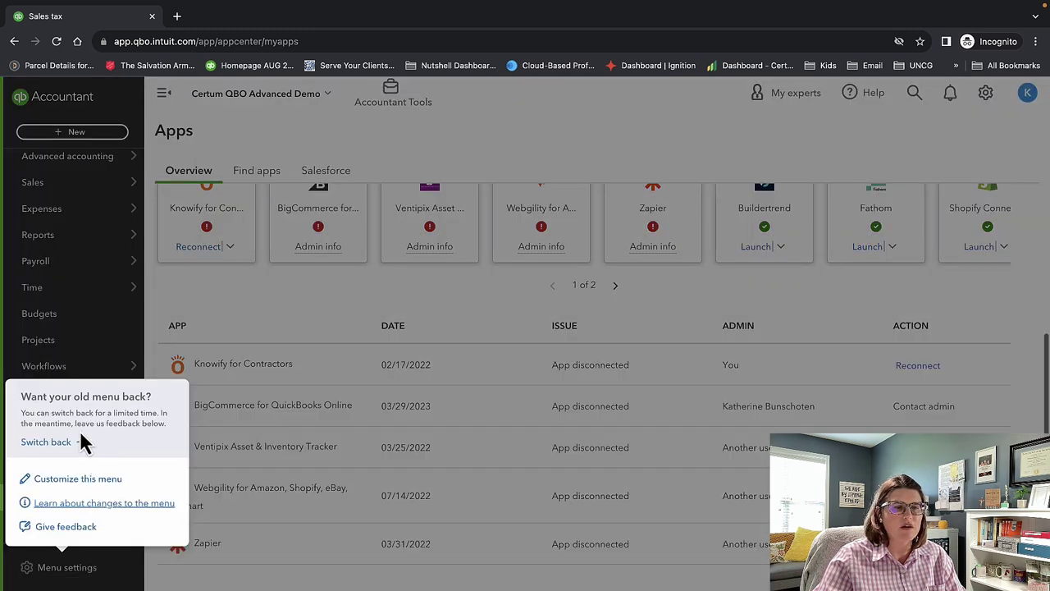
click(293, 129)
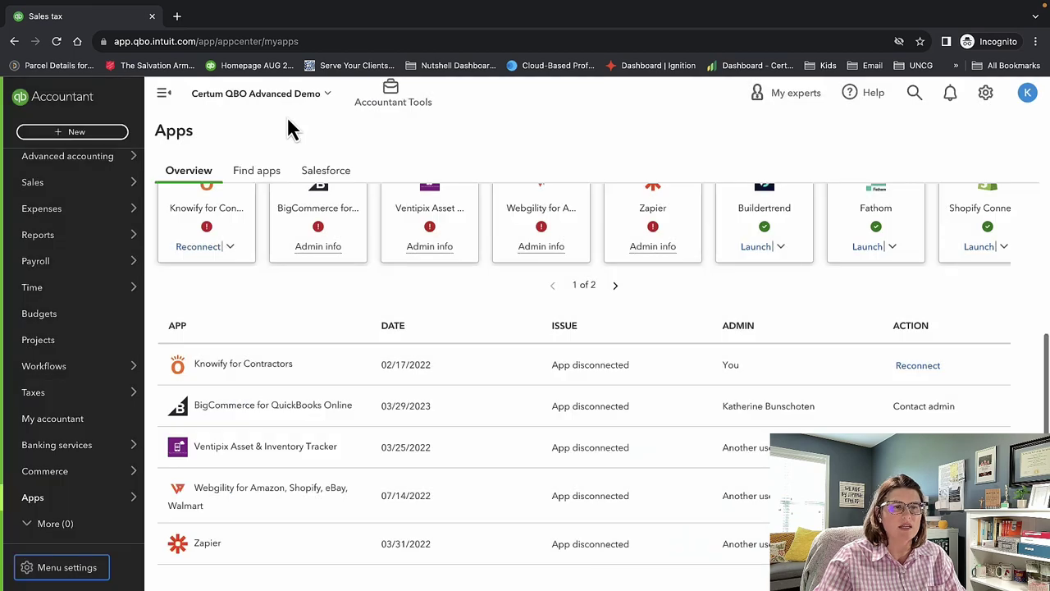
scroll(33, 394, up, 3)
mouse_move(31, 414)
mouse_move(85, 380)
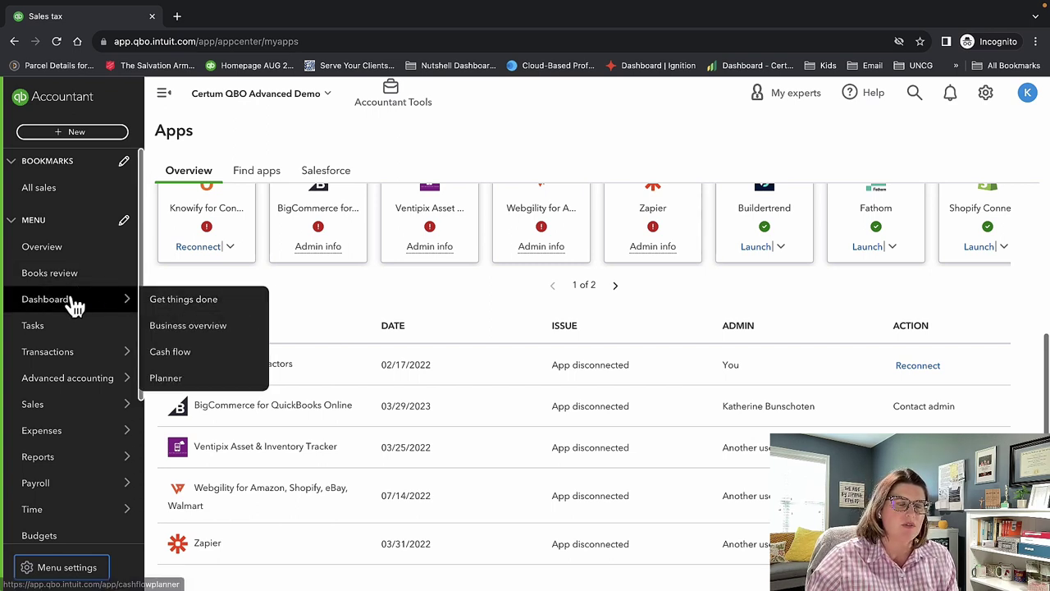
Start a blank Receive payment form from the + New menu's Customers section.
click(69, 133)
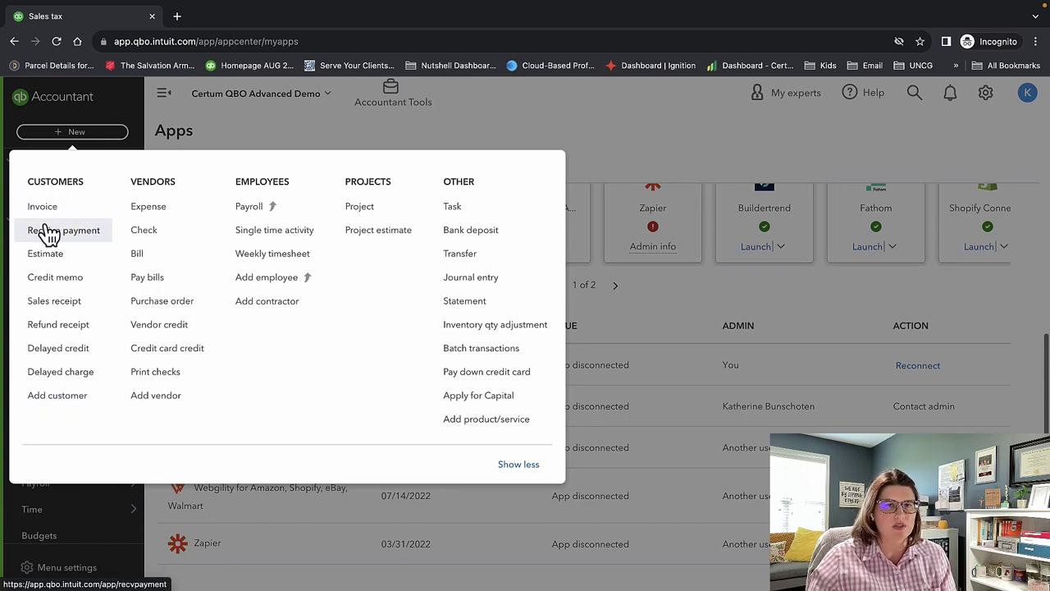
click(49, 231)
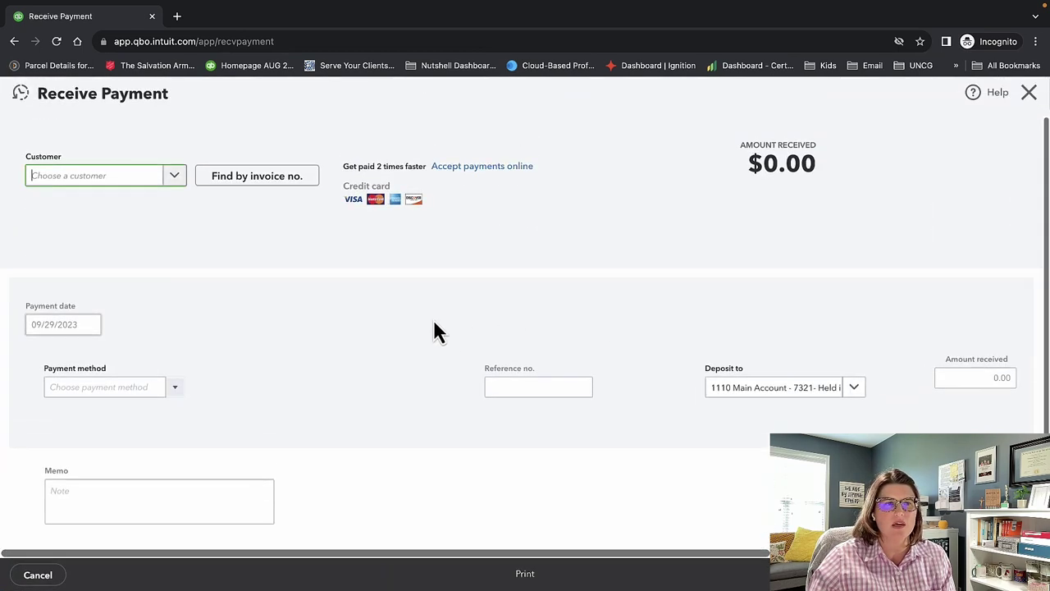
click(175, 178)
click(143, 233)
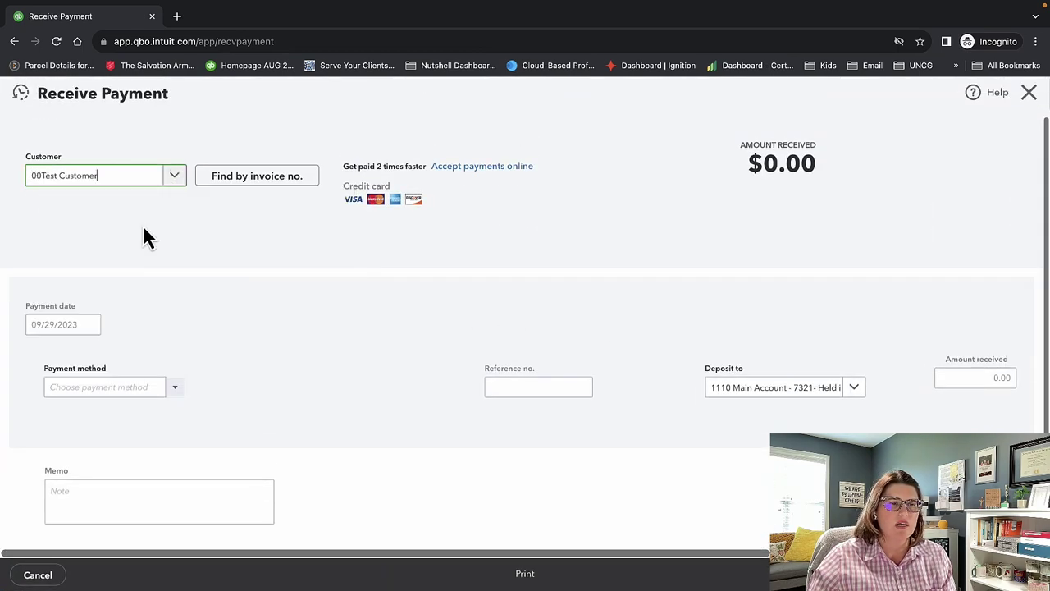
scroll(429, 356, down, 5)
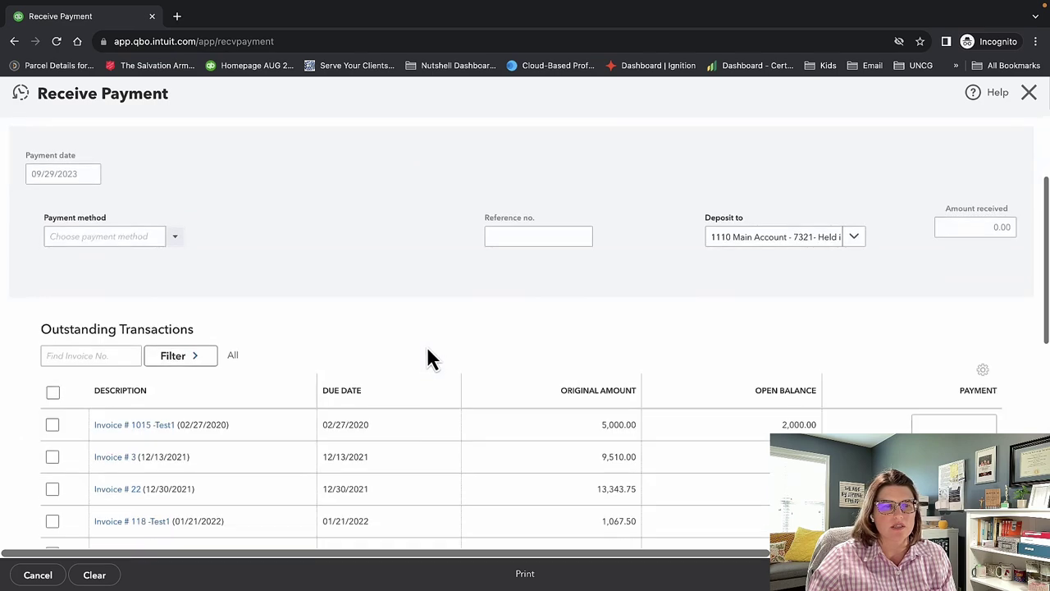
scroll(426, 356, up, 4)
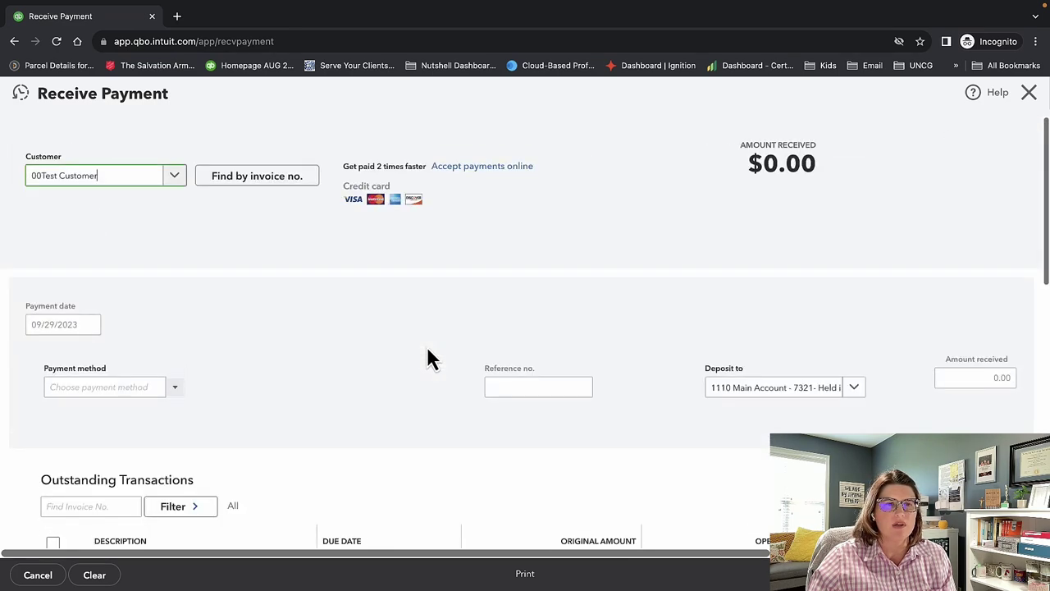
scroll(427, 356, down, 3)
click(52, 379)
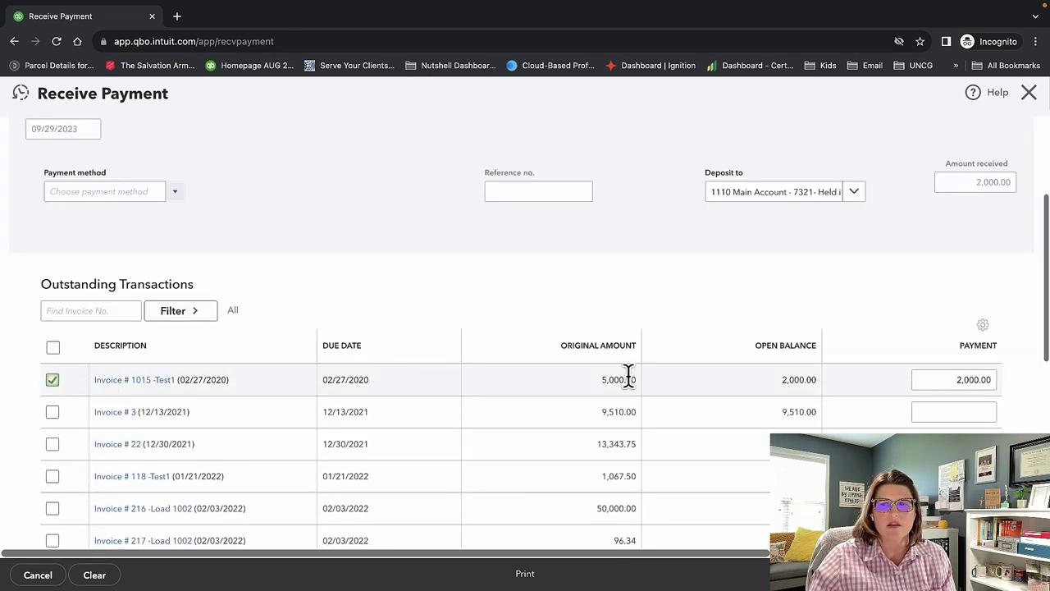
scroll(883, 281, up, 2)
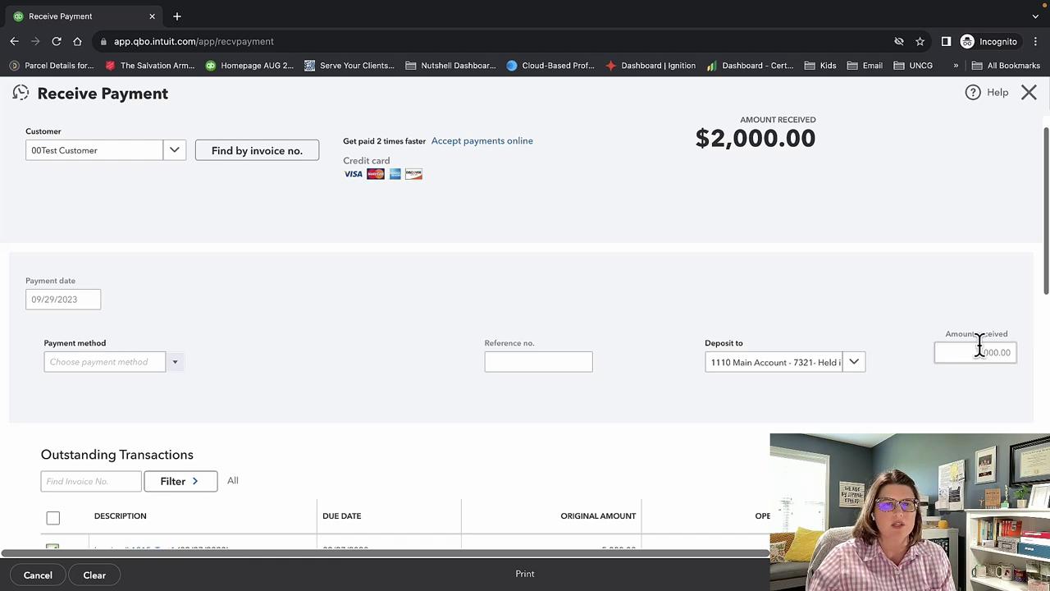
scroll(336, 418, down, 2)
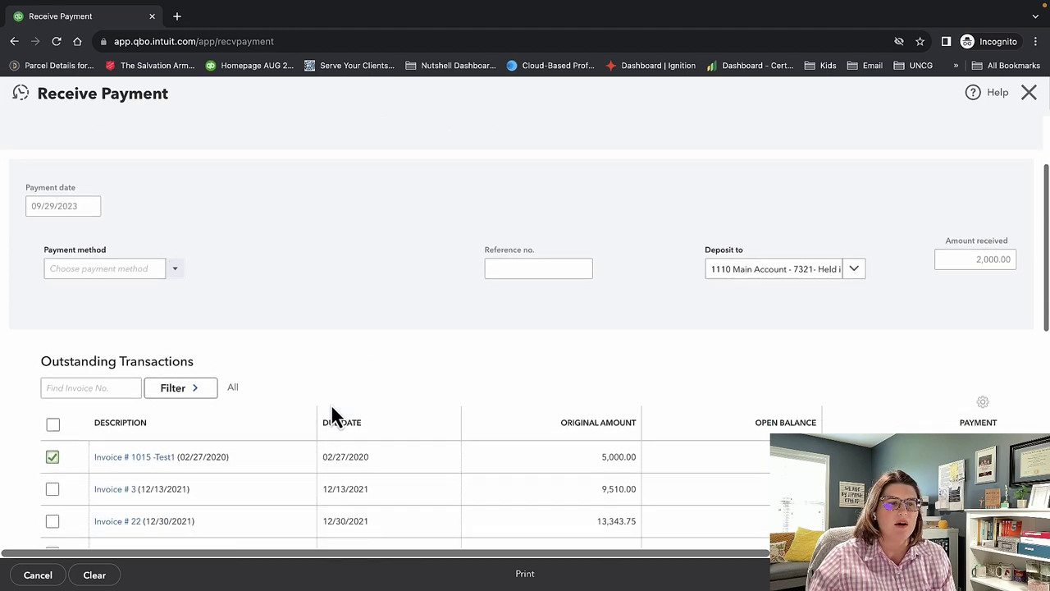
click(50, 459)
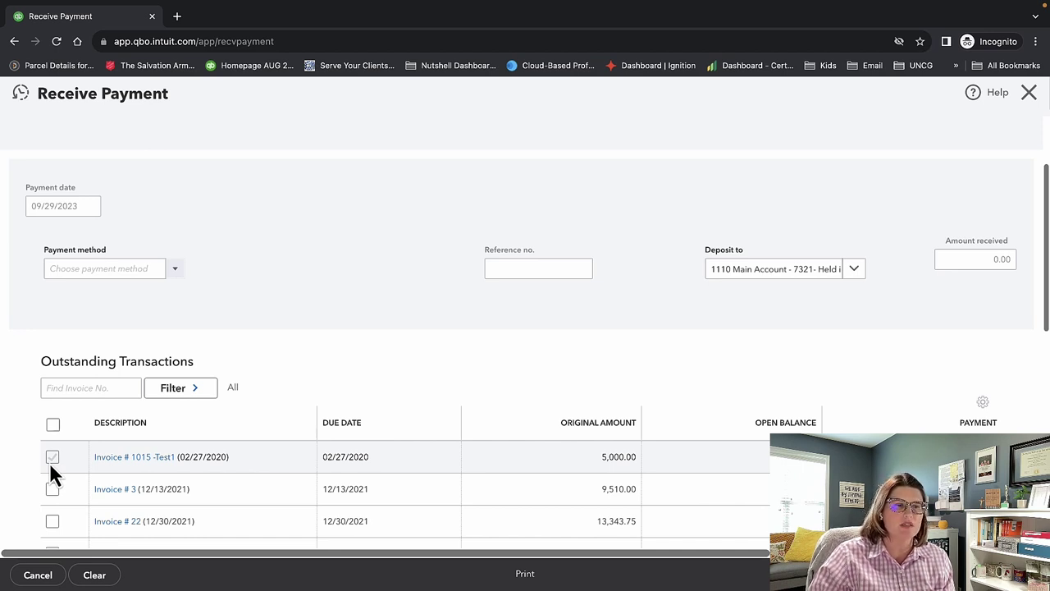
scroll(309, 470, down, 3)
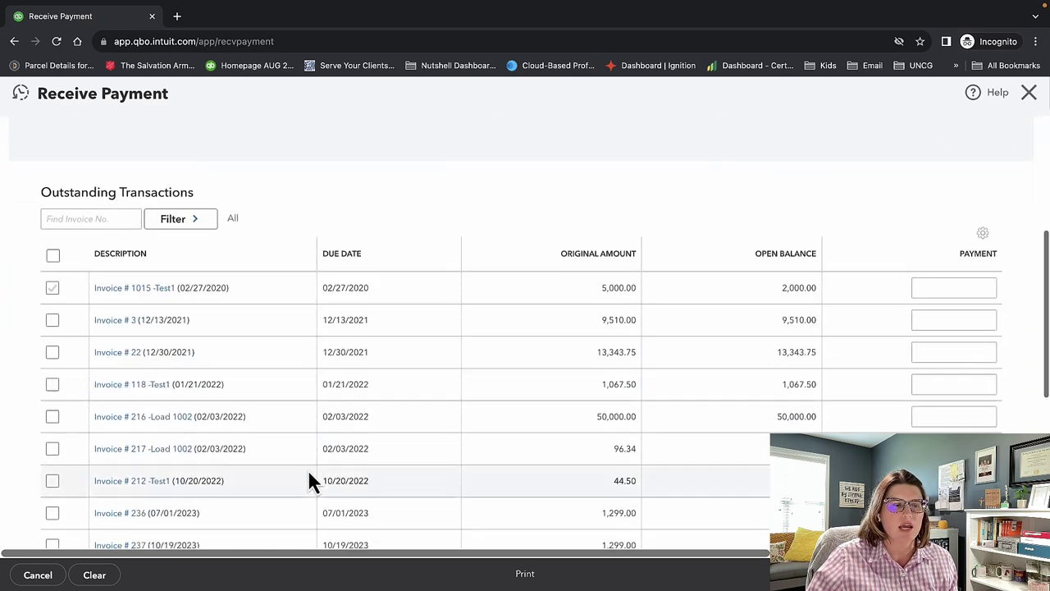
scroll(307, 481, down, 3)
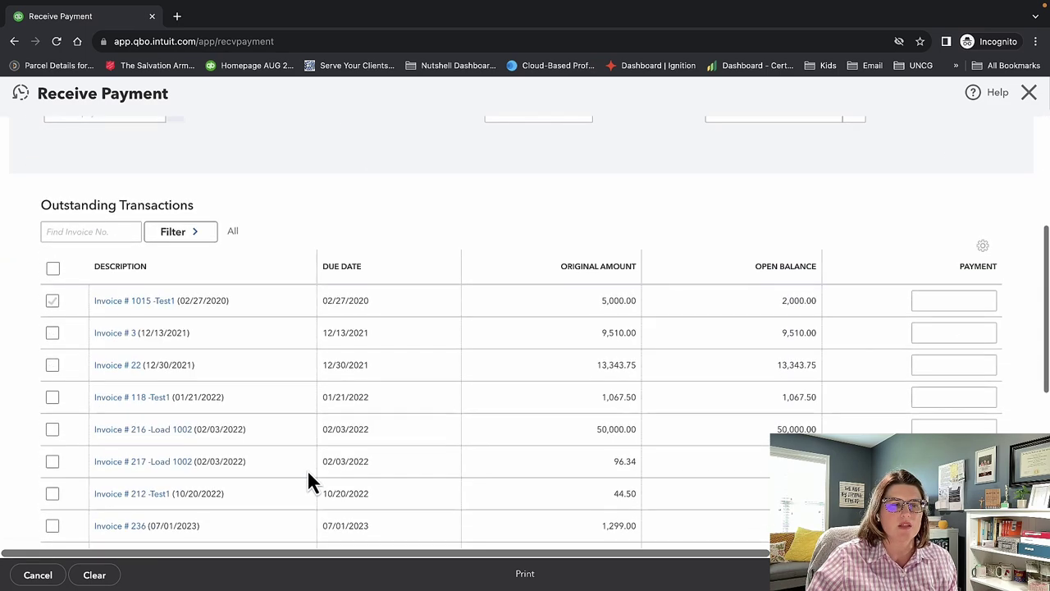
scroll(224, 517, up, 4)
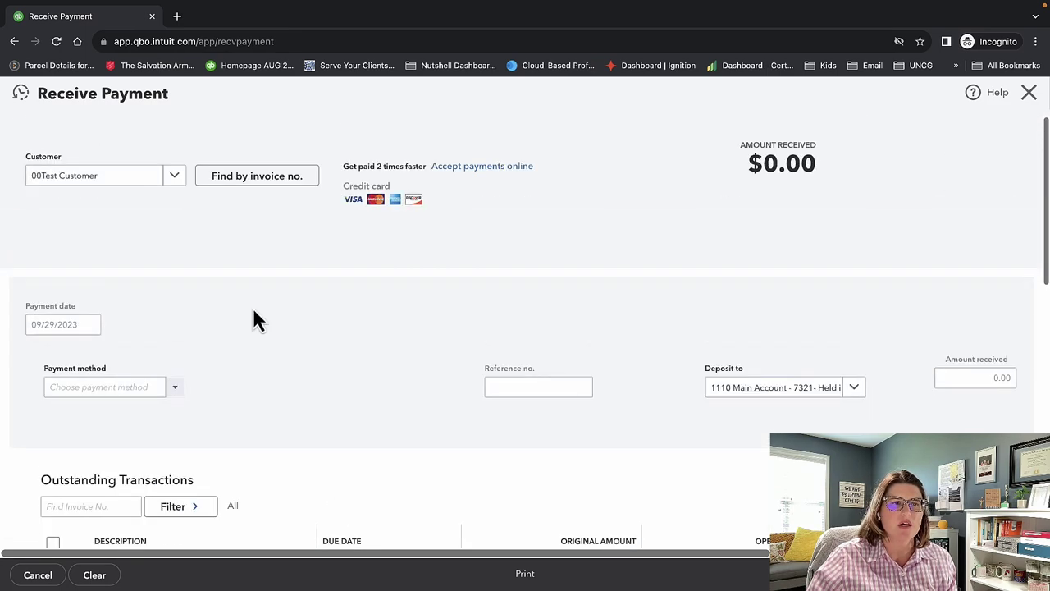
click(82, 176)
key(BackSpace)
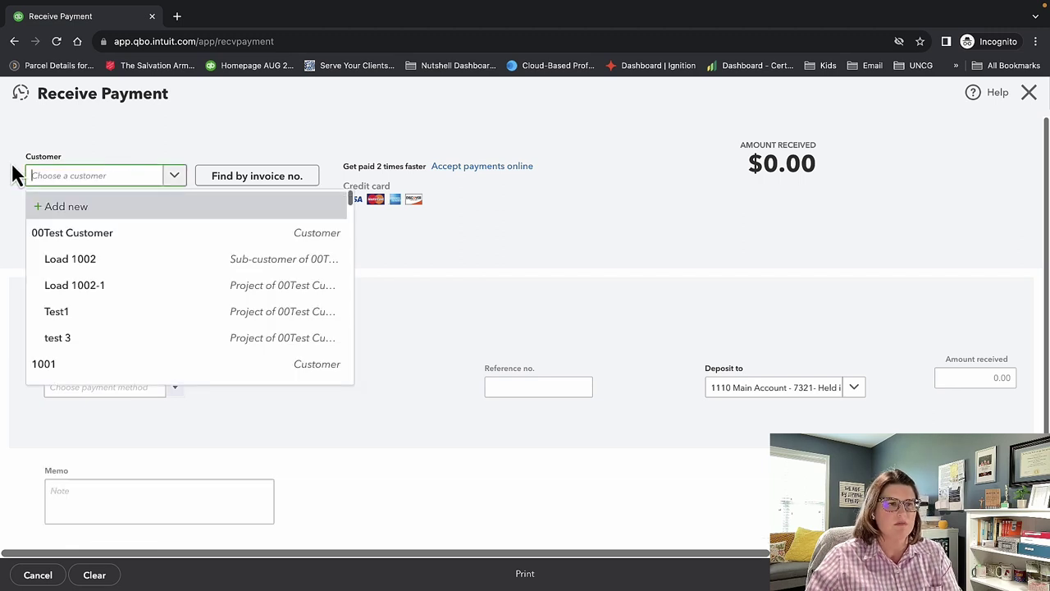
Find invoice 236 by number so 00Test Customer's $1,299.00 payment is applied to it.
click(277, 187)
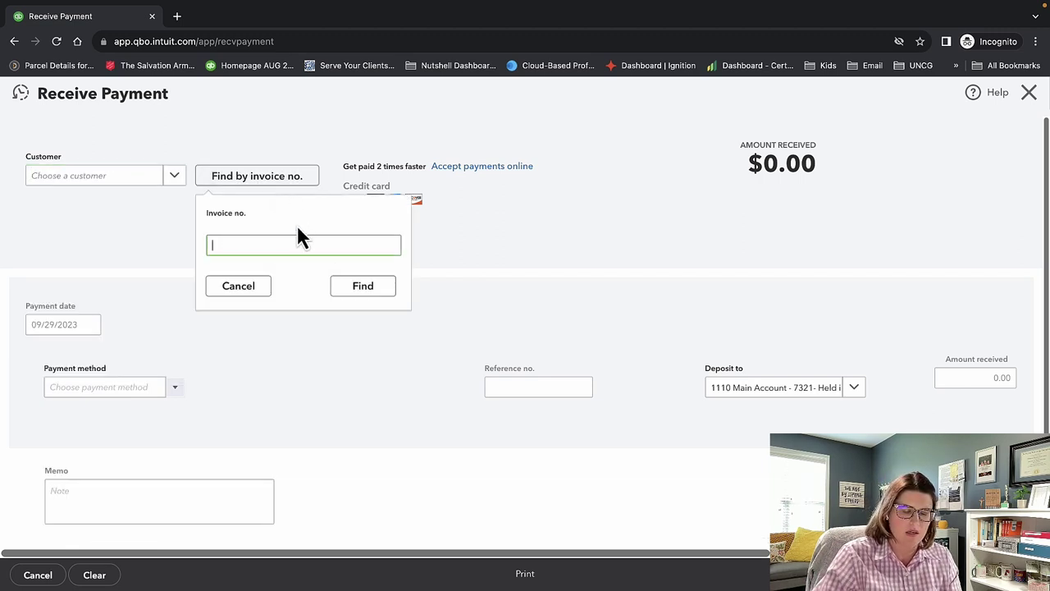
text(236)
key(Return)
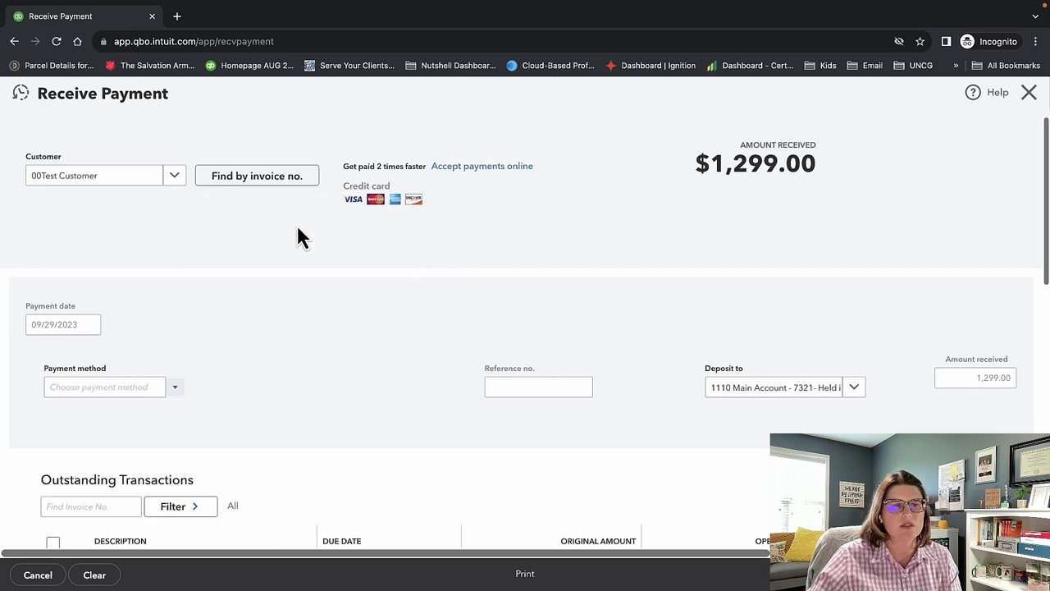
scroll(414, 438, down, 2)
scroll(412, 443, down, 5)
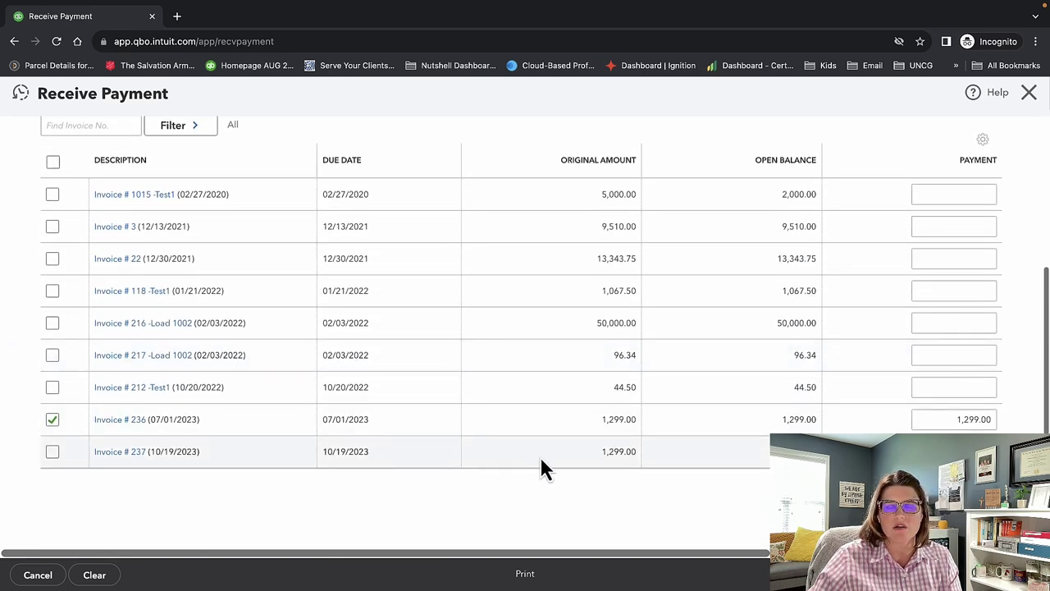
scroll(540, 463, up, 6)
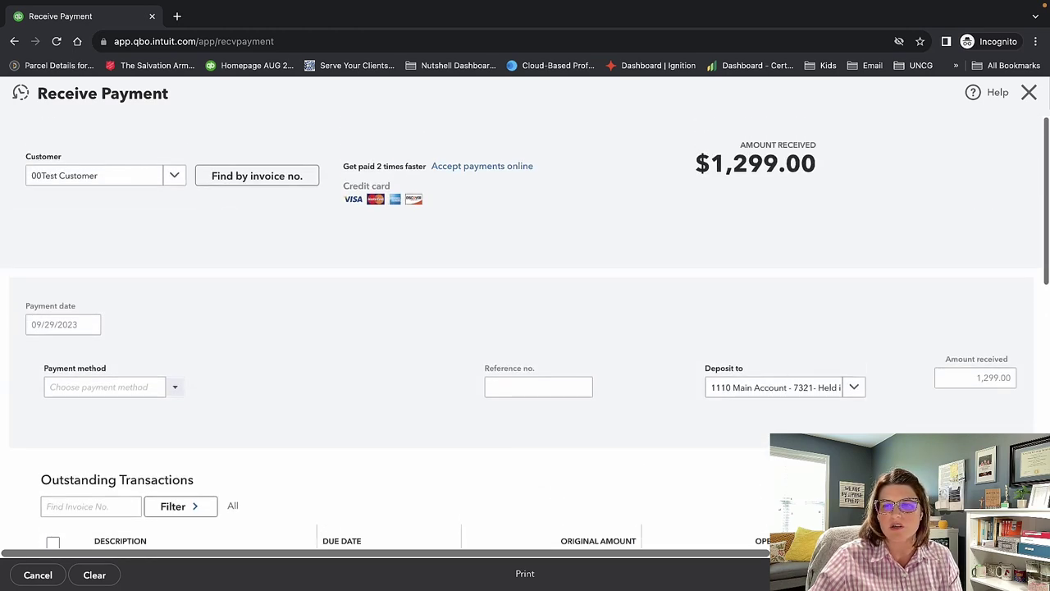
click(854, 388)
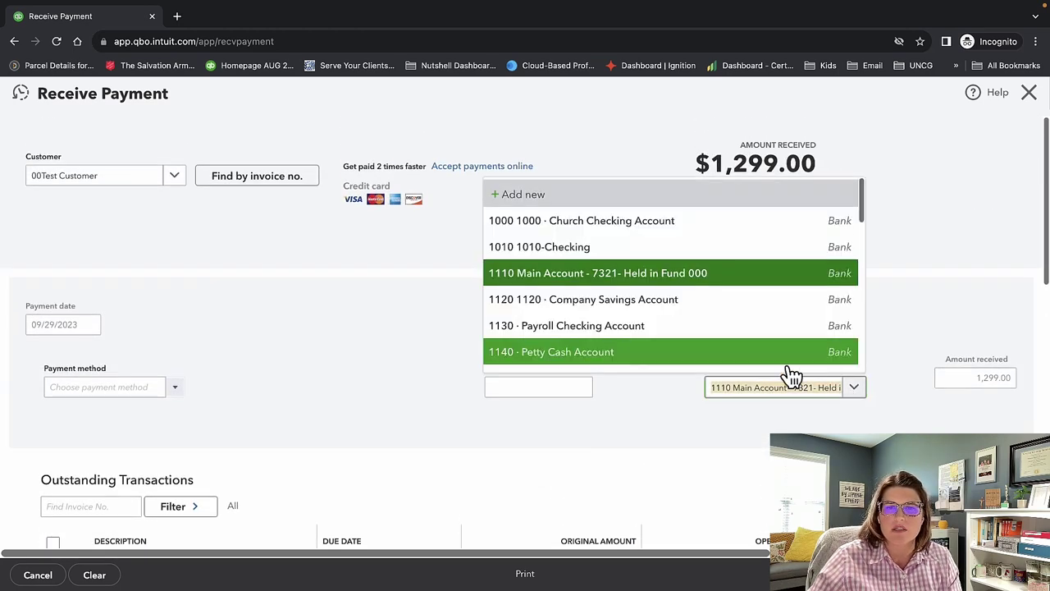
Change the payment's deposit account from 1390 Undeposited Funds to Operations Account.
scroll(739, 319, down, 2)
scroll(742, 320, down, 3)
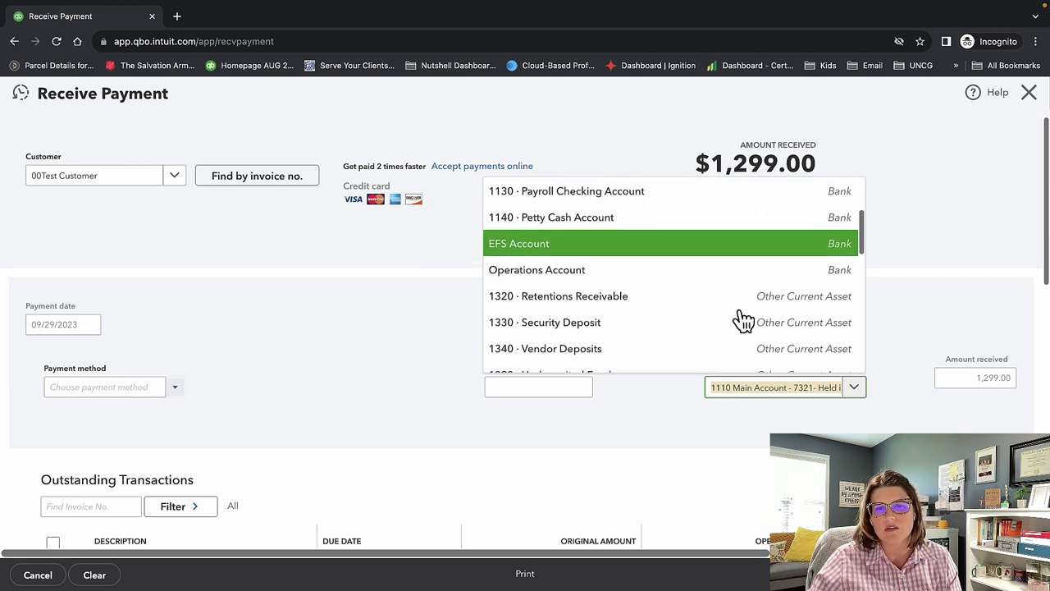
click(742, 289)
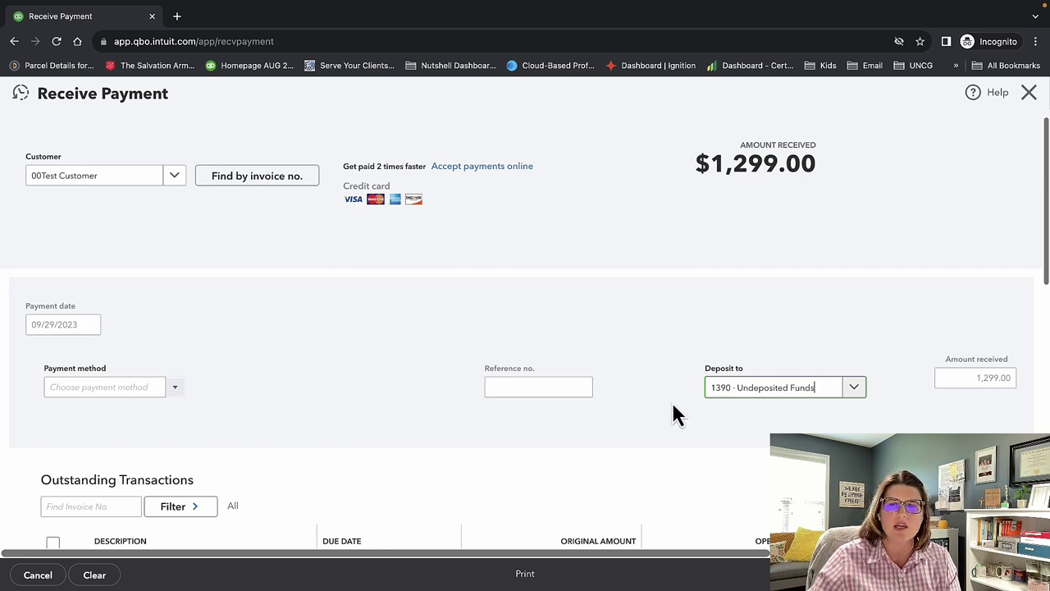
click(864, 393)
scroll(741, 357, up, 5)
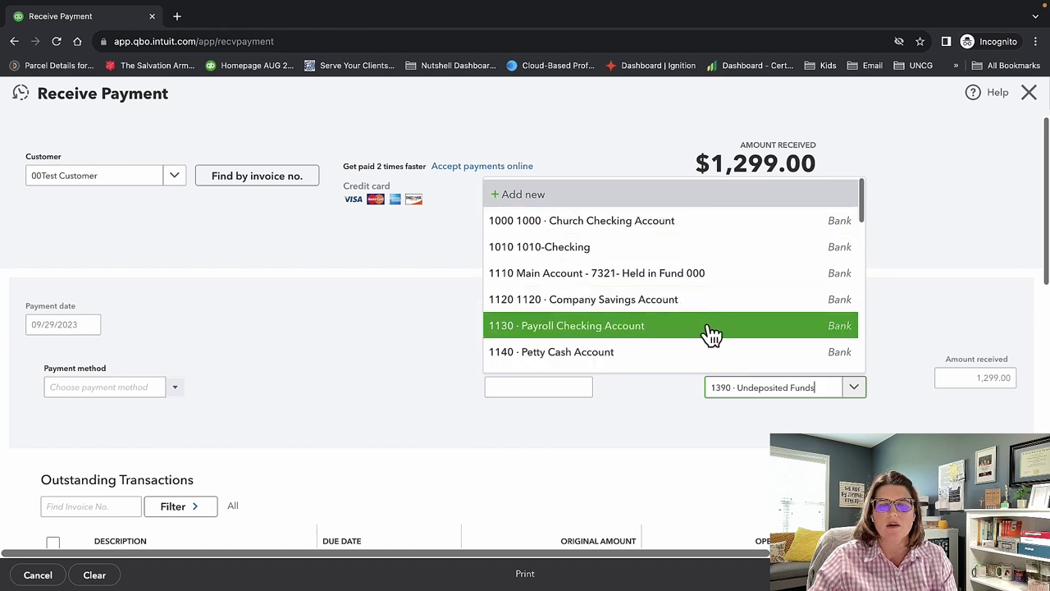
scroll(711, 335, down, 1)
scroll(711, 334, down, 2)
click(707, 348)
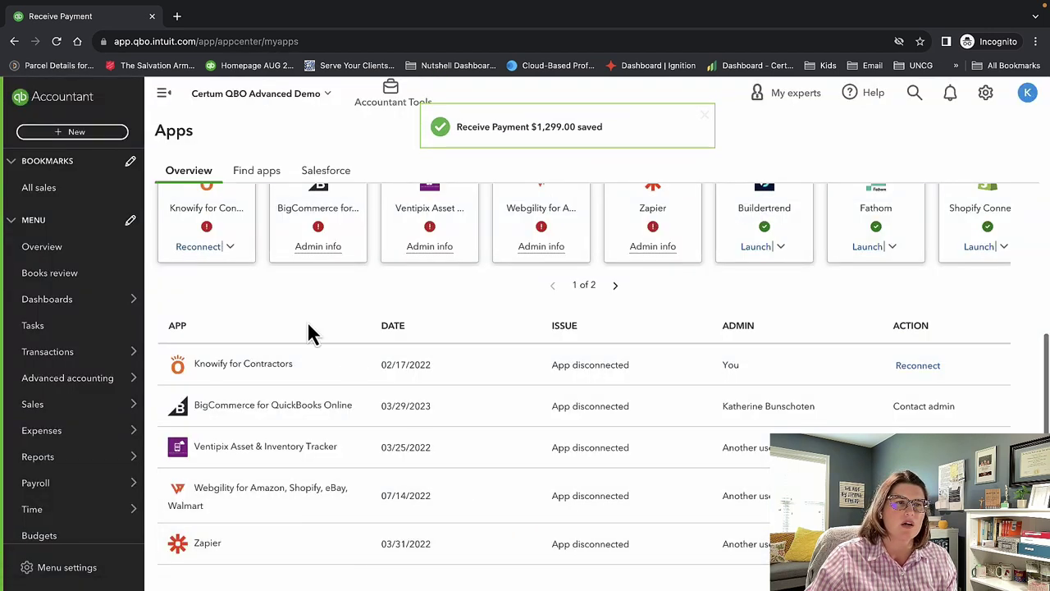
Go to the Get things done dashboard and start a new blank estimate.
mouse_move(86, 318)
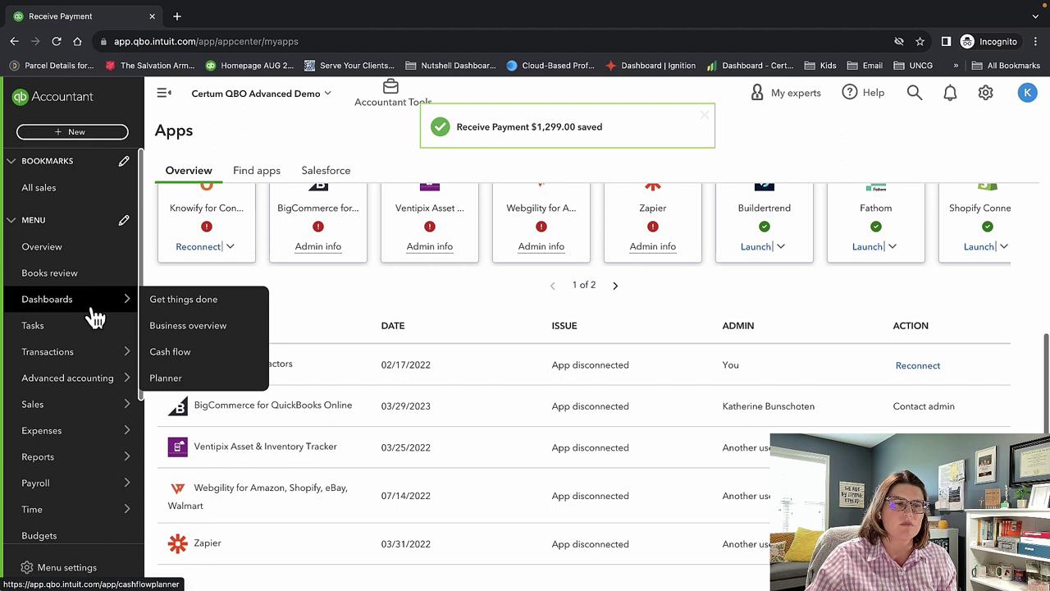
click(157, 302)
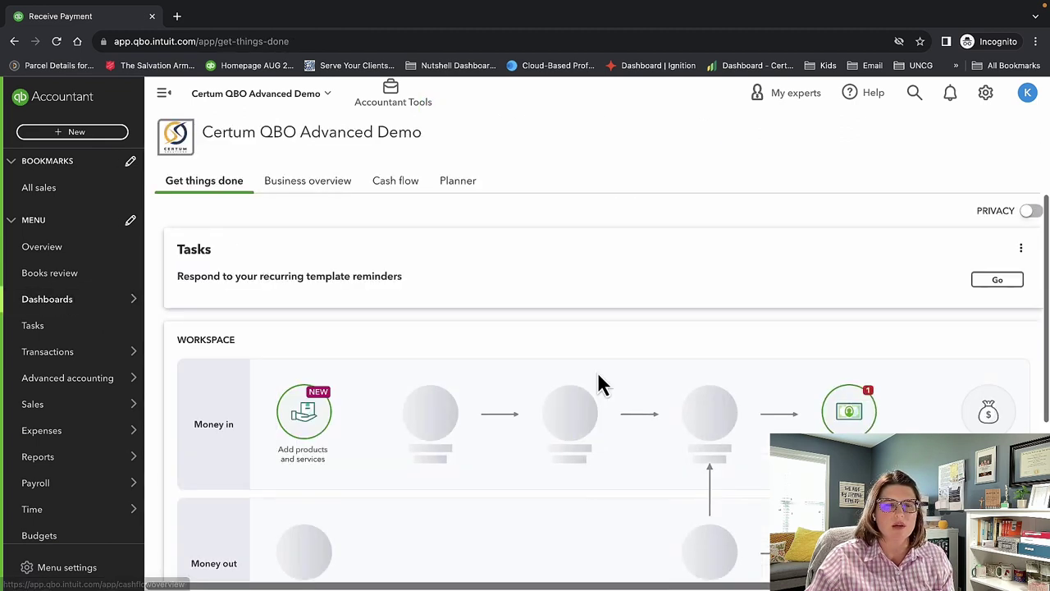
click(80, 136)
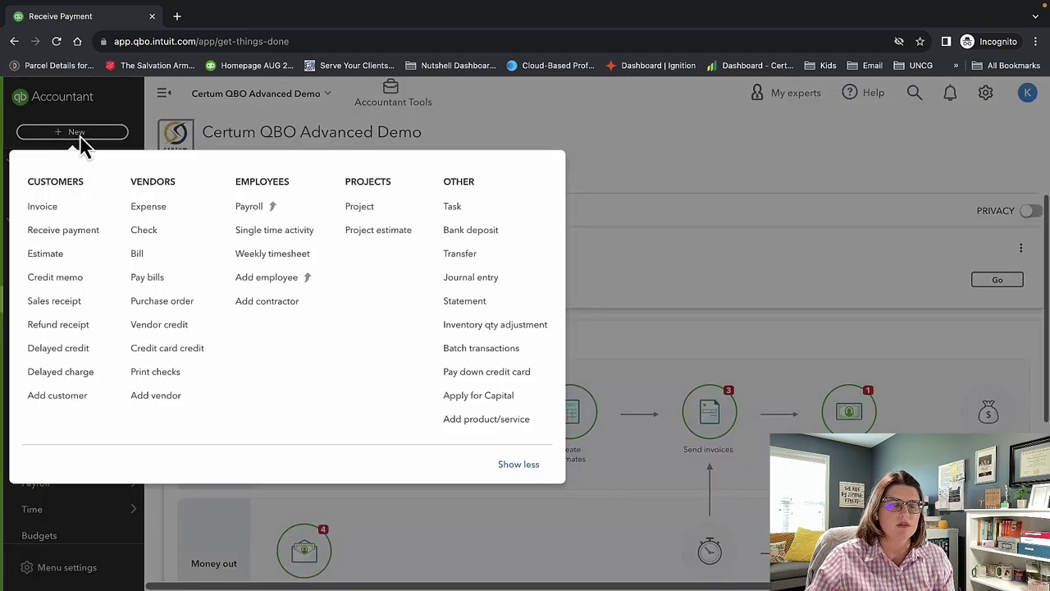
click(66, 256)
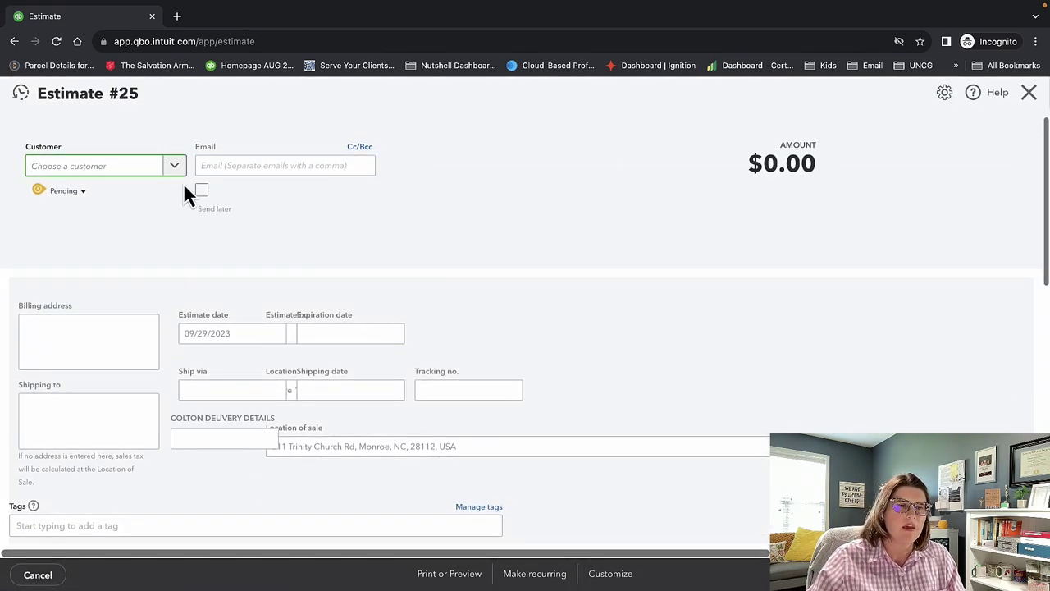
Choose 00Test Customer as the estimate's customer.
click(174, 166)
click(156, 225)
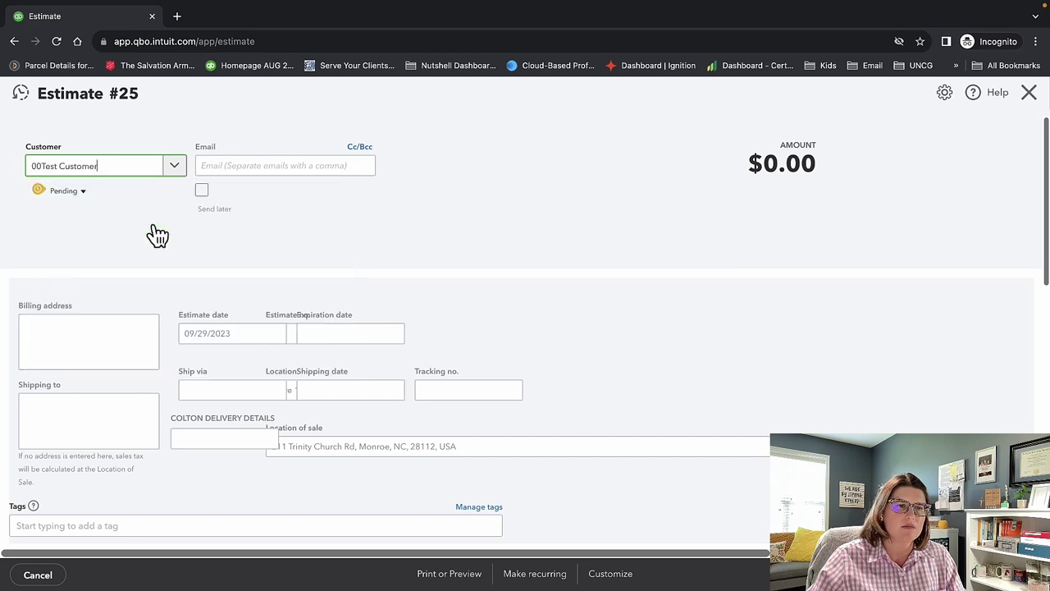
click(177, 169)
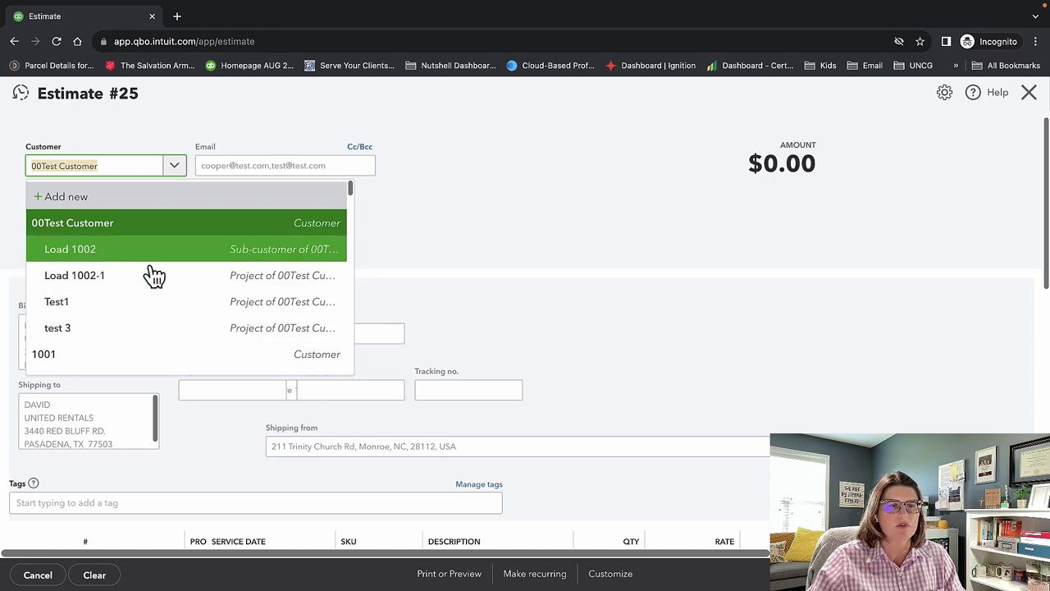
click(503, 252)
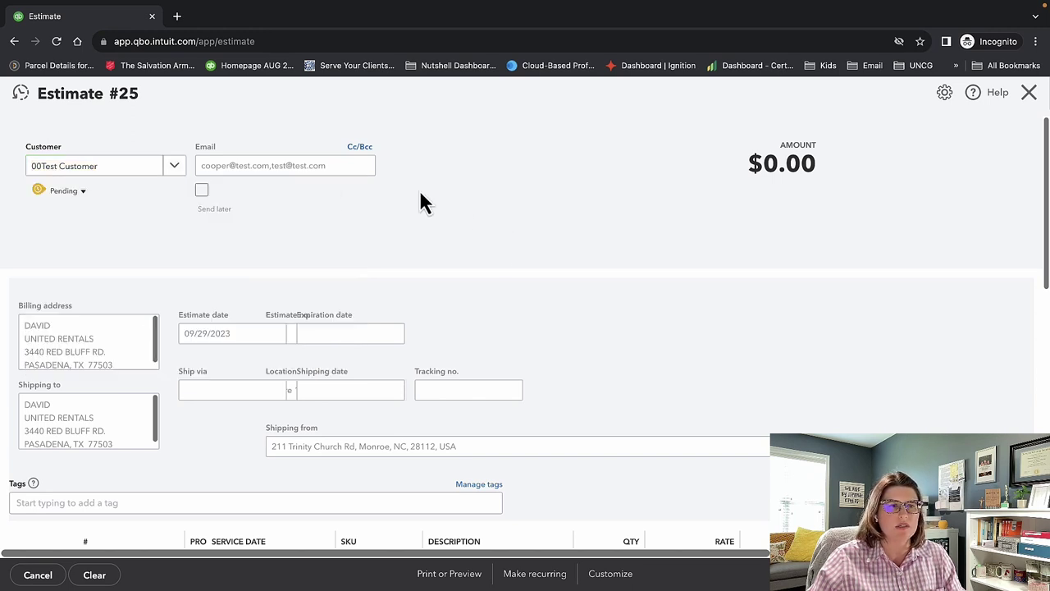
scroll(320, 294, down, 1)
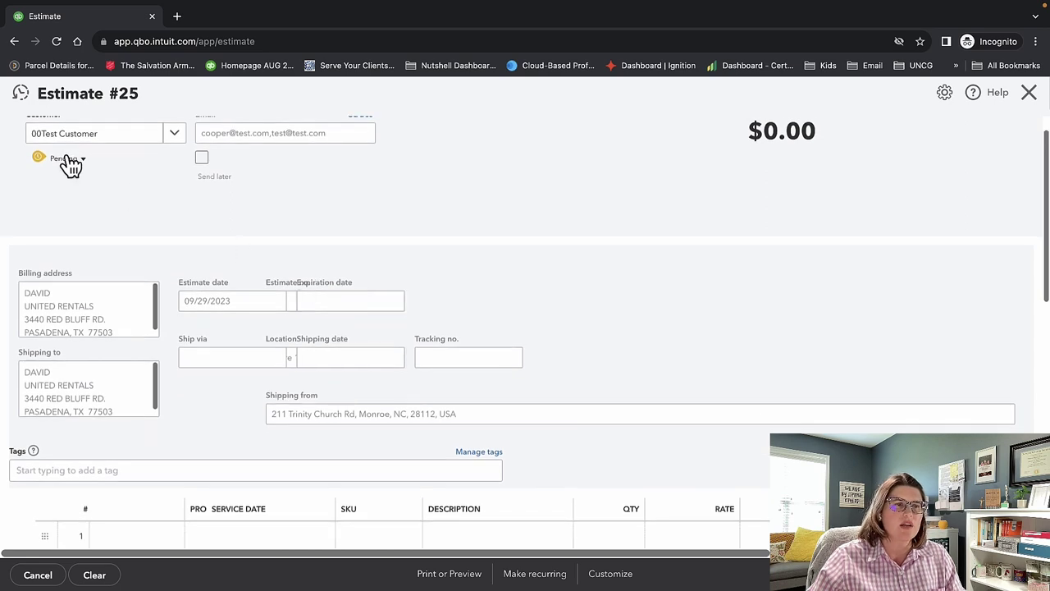
Check the estimate status options, leaving the status Pending, and review the form.
click(69, 160)
click(138, 169)
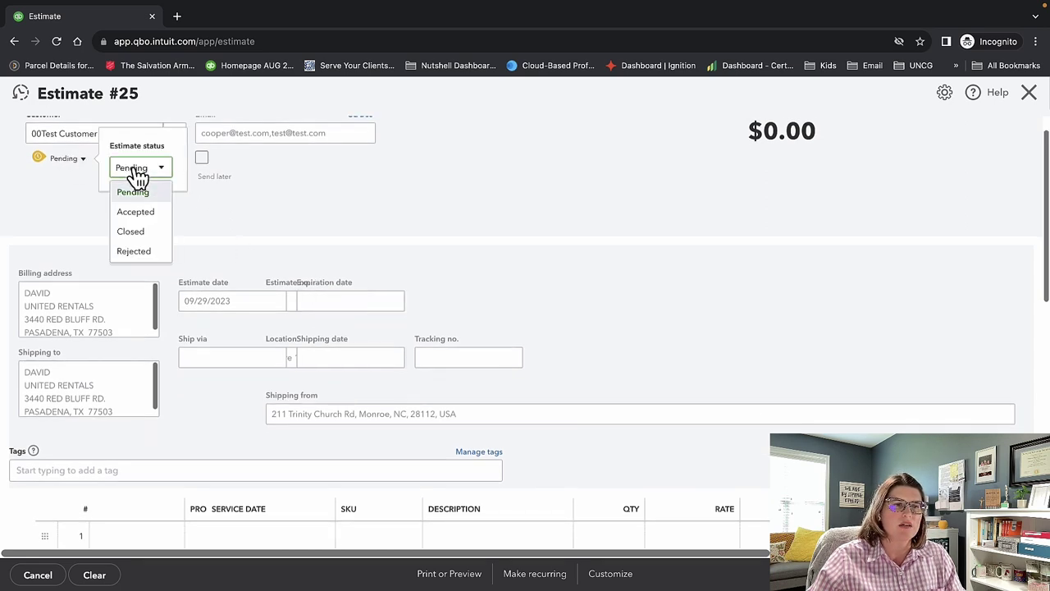
click(317, 230)
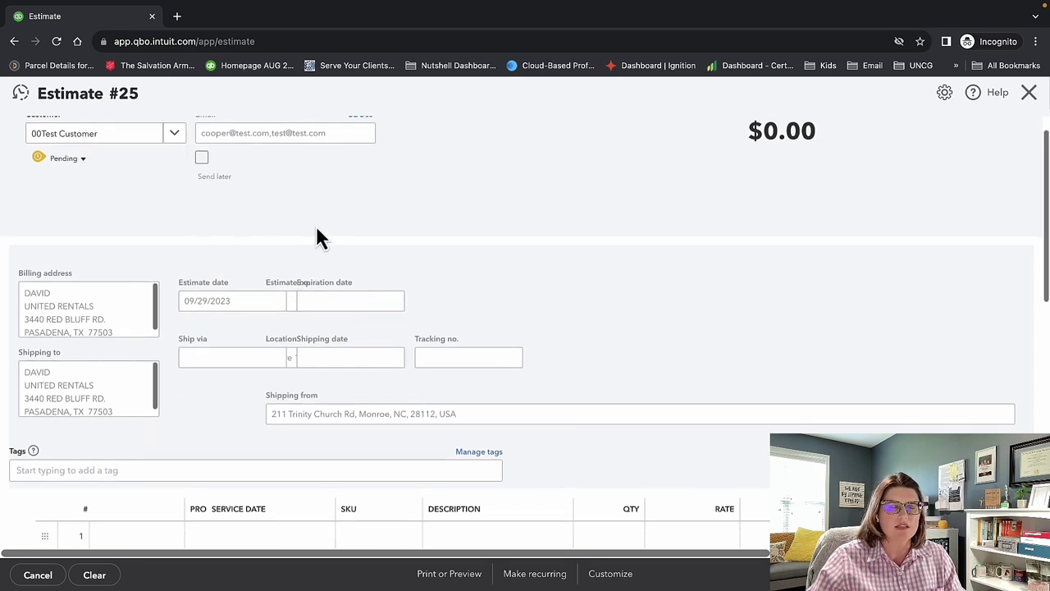
scroll(317, 229, down, 2)
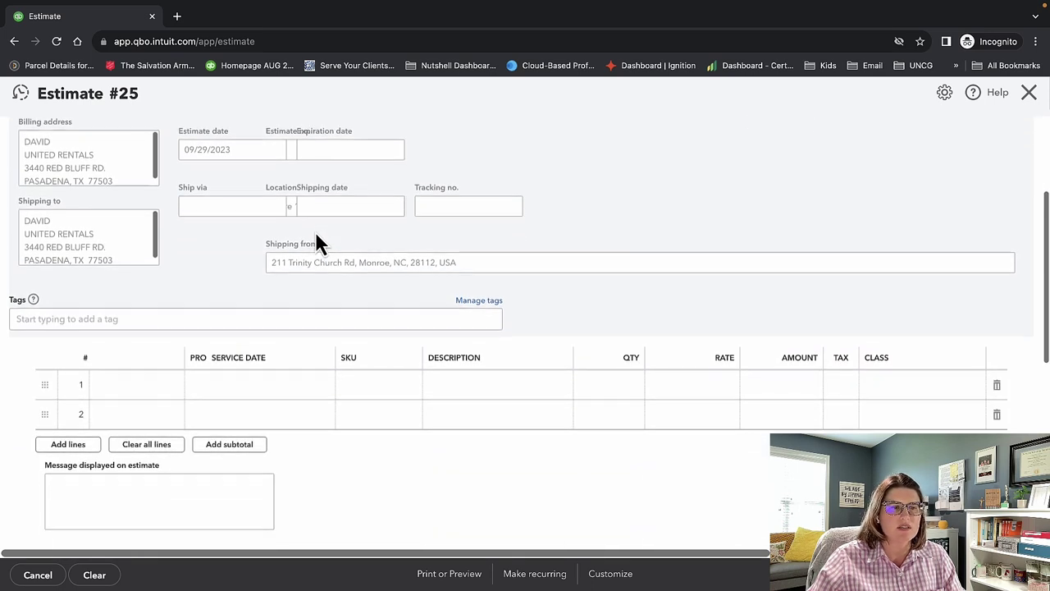
scroll(316, 233, down, 2)
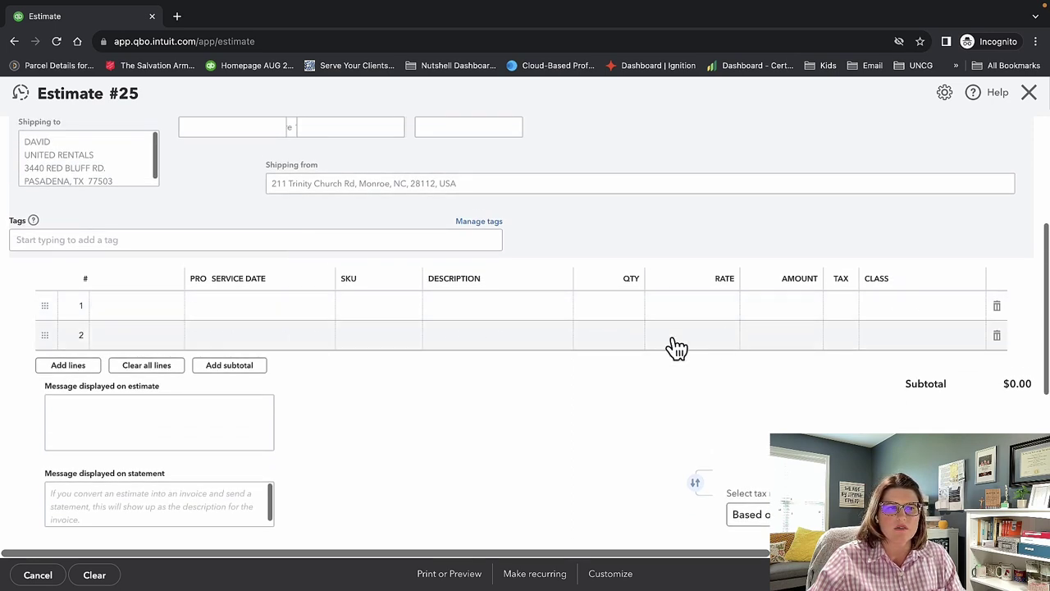
scroll(457, 373, up, 5)
scroll(456, 369, down, 5)
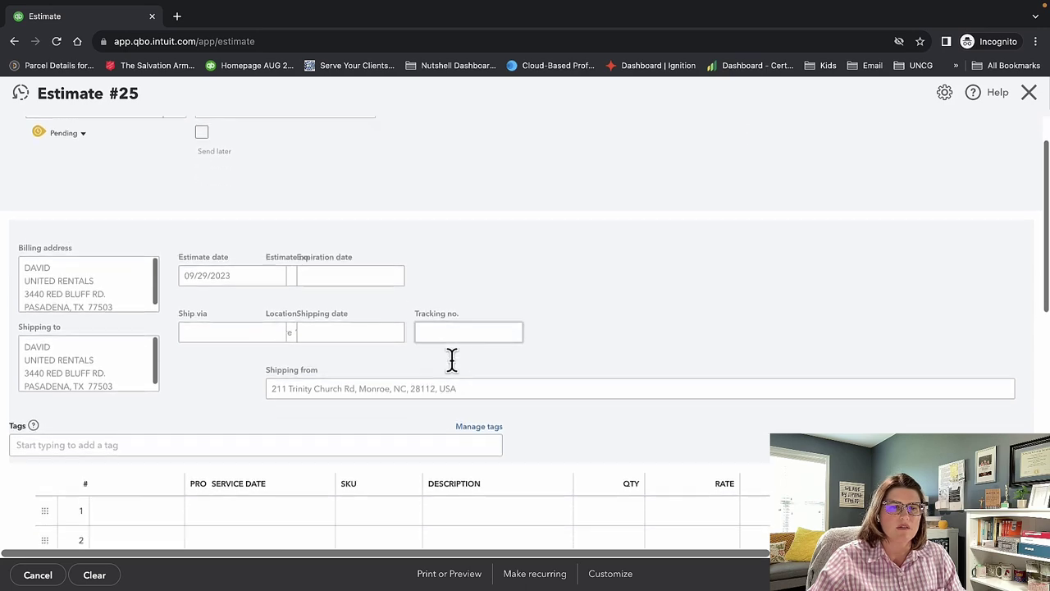
scroll(525, 370, down, 5)
scroll(530, 375, up, 10)
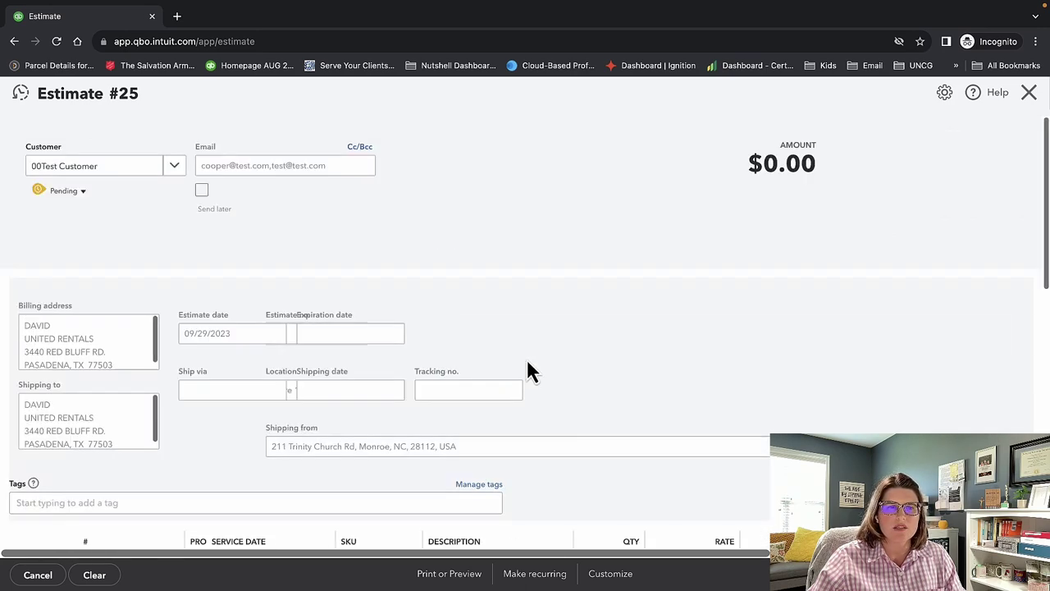
Reload the Estimate #25 page so it shows as a clean blank form.
click(300, 330)
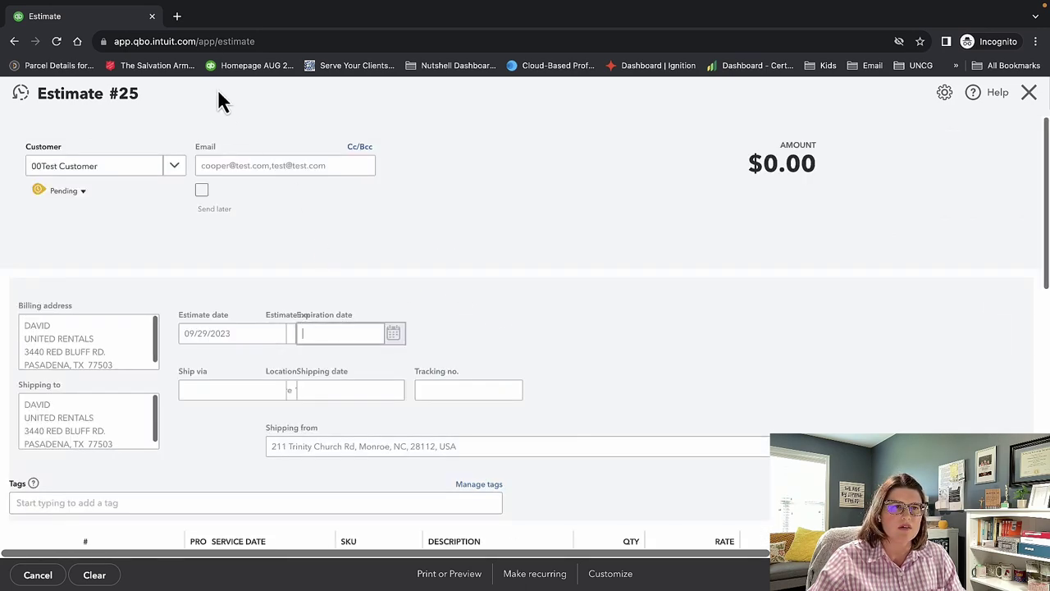
click(220, 41)
key(Return)
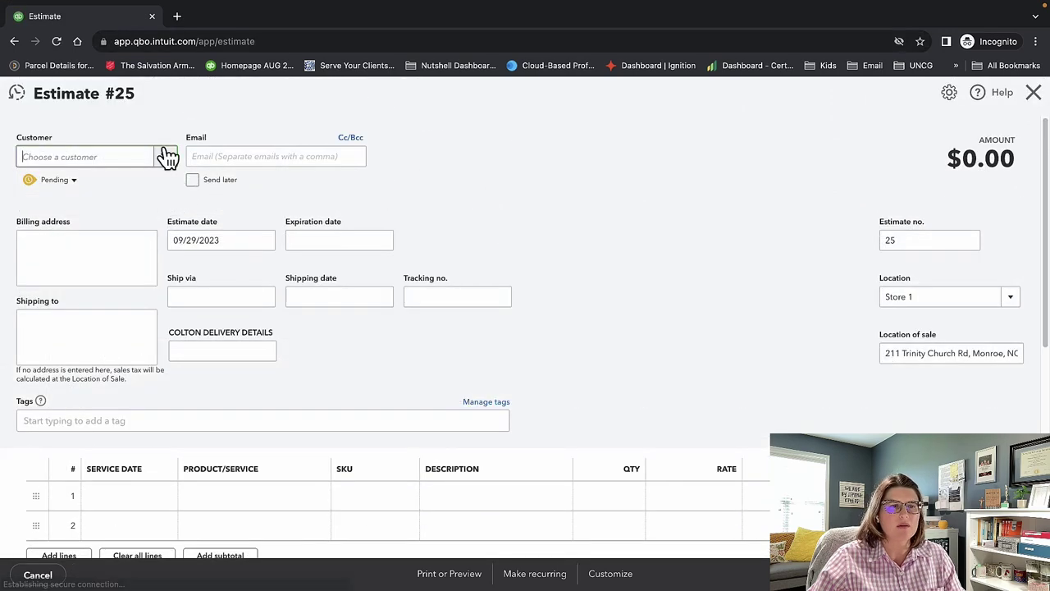
Select 00Test Customer on Estimate #25, review its two empty product lines, and close the form.
click(165, 156)
click(150, 213)
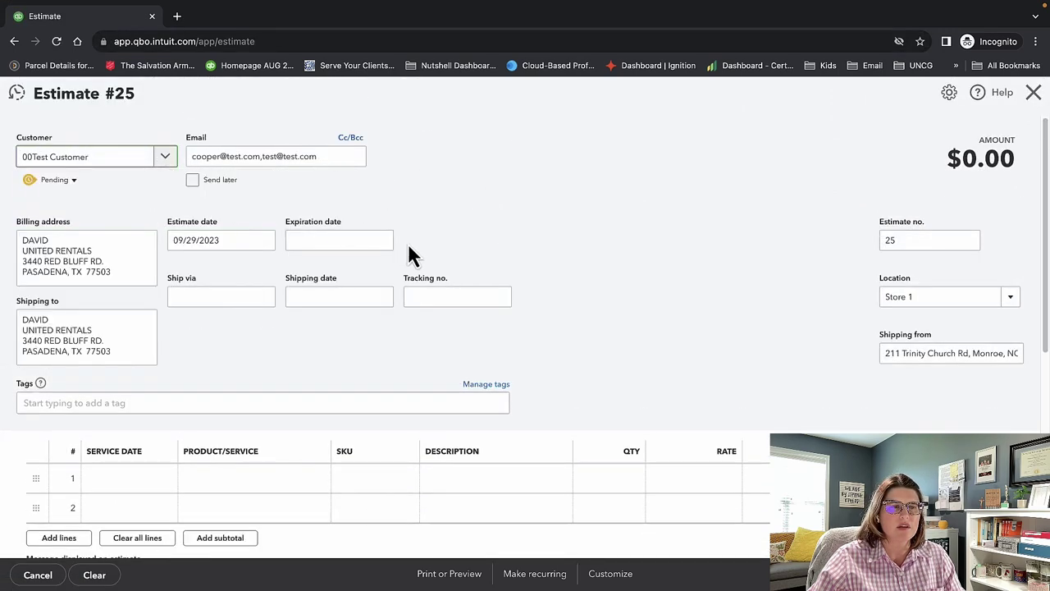
click(304, 241)
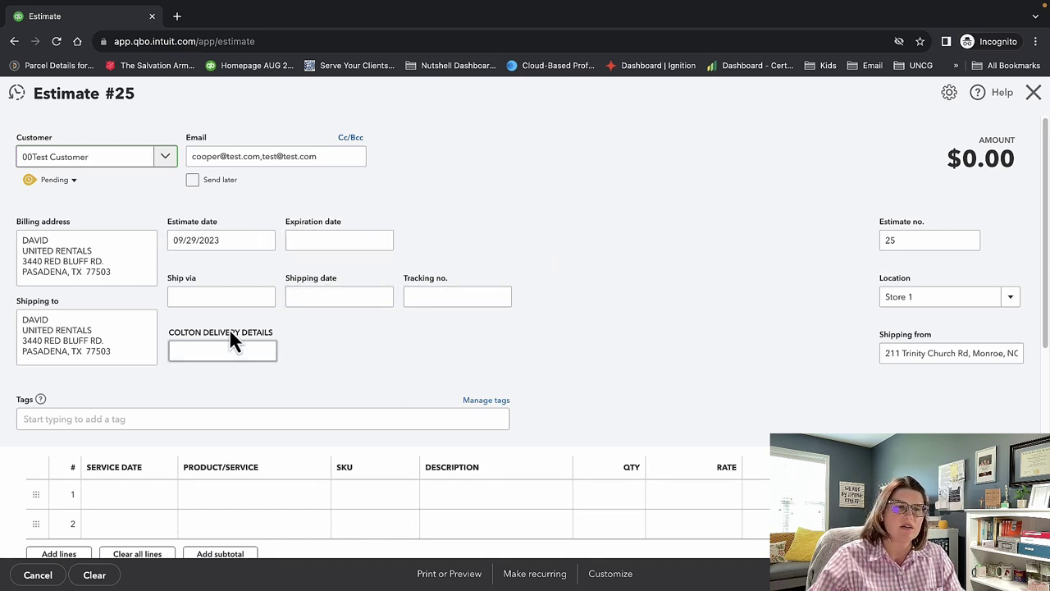
scroll(728, 329, down, 1)
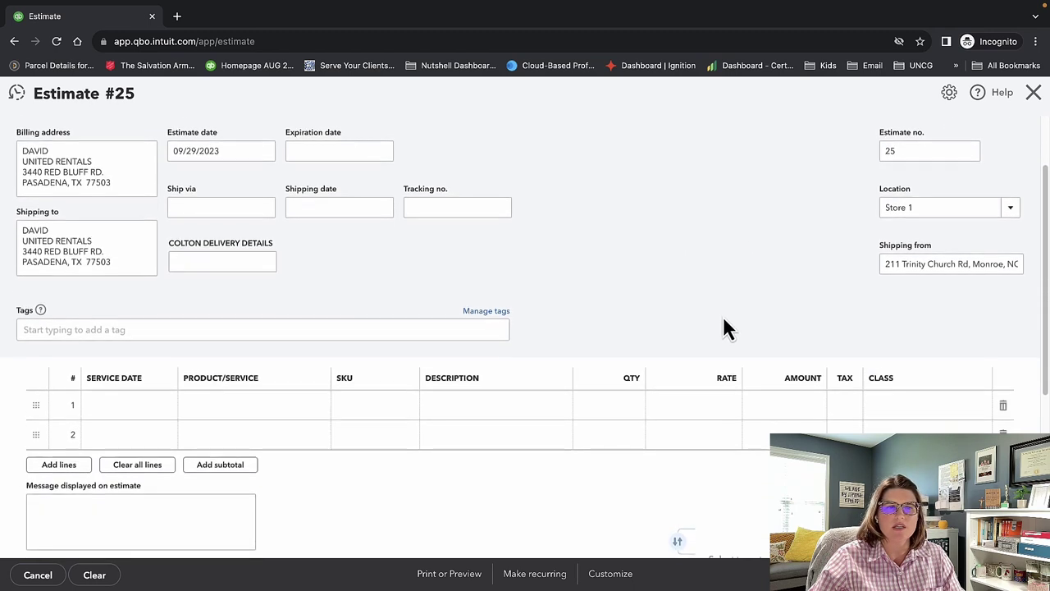
scroll(728, 328, down, 1)
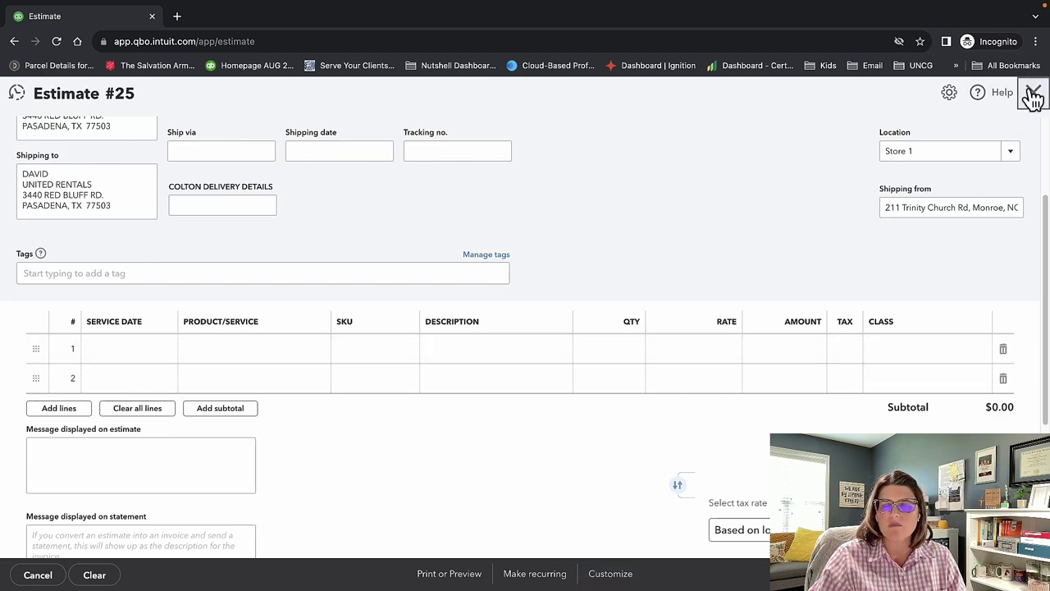
click(1031, 92)
Discard the estimate unsaved and start a credit memo for 00Test Customer.
click(594, 354)
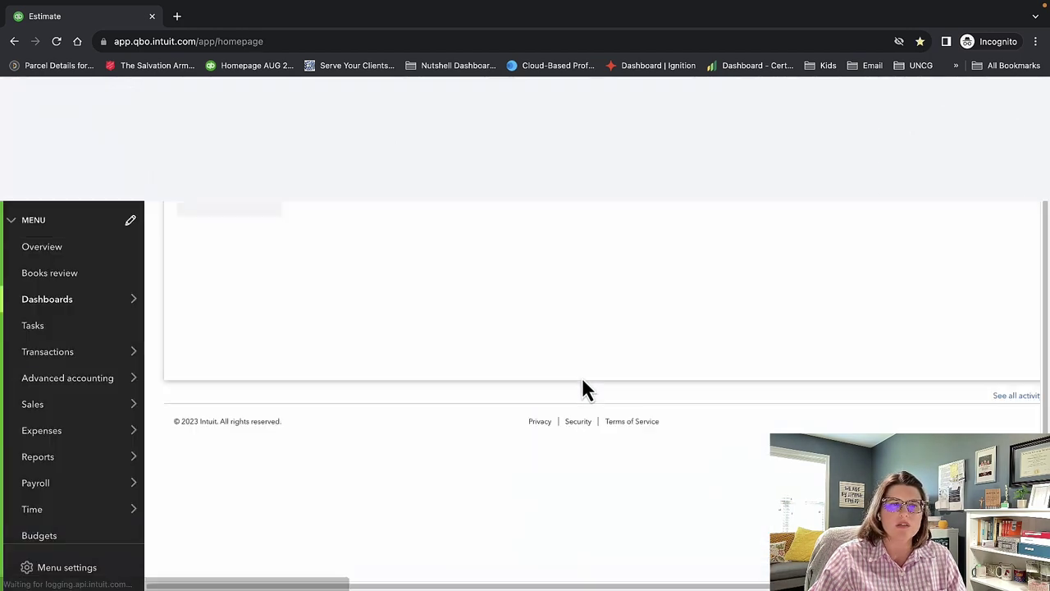
click(93, 132)
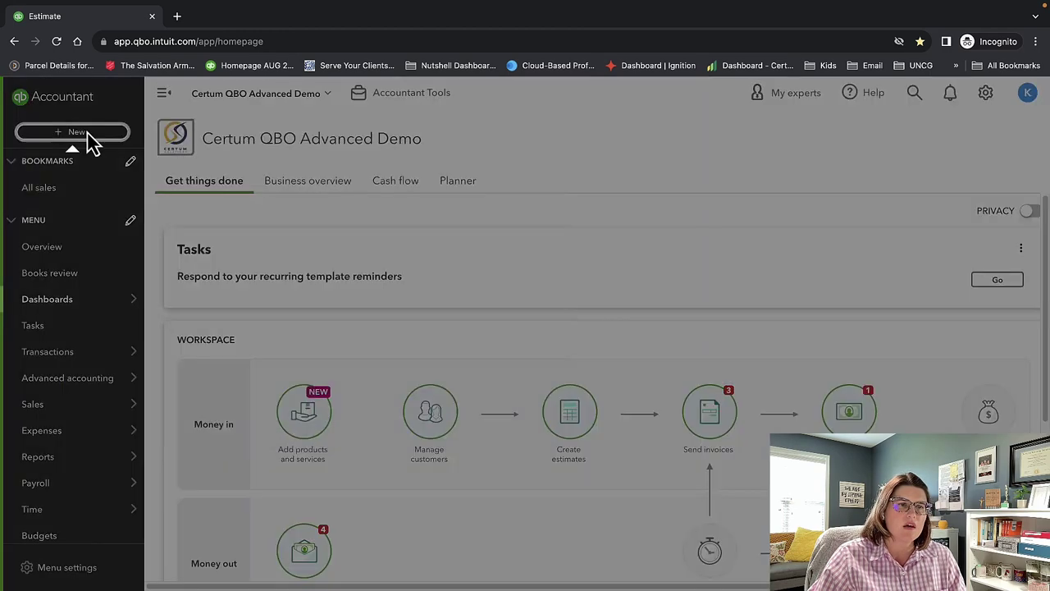
click(82, 279)
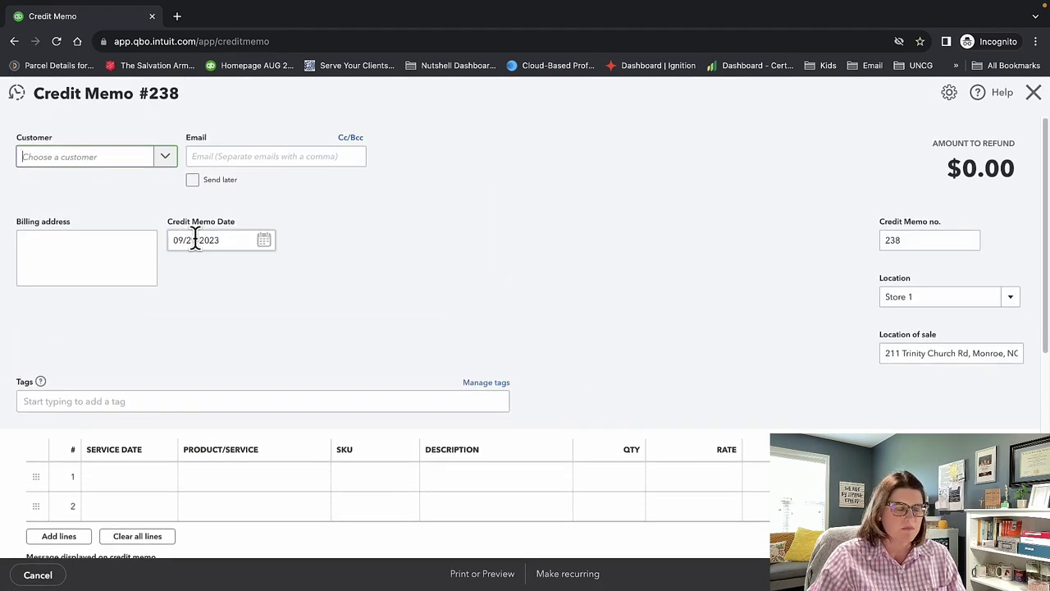
text(test)
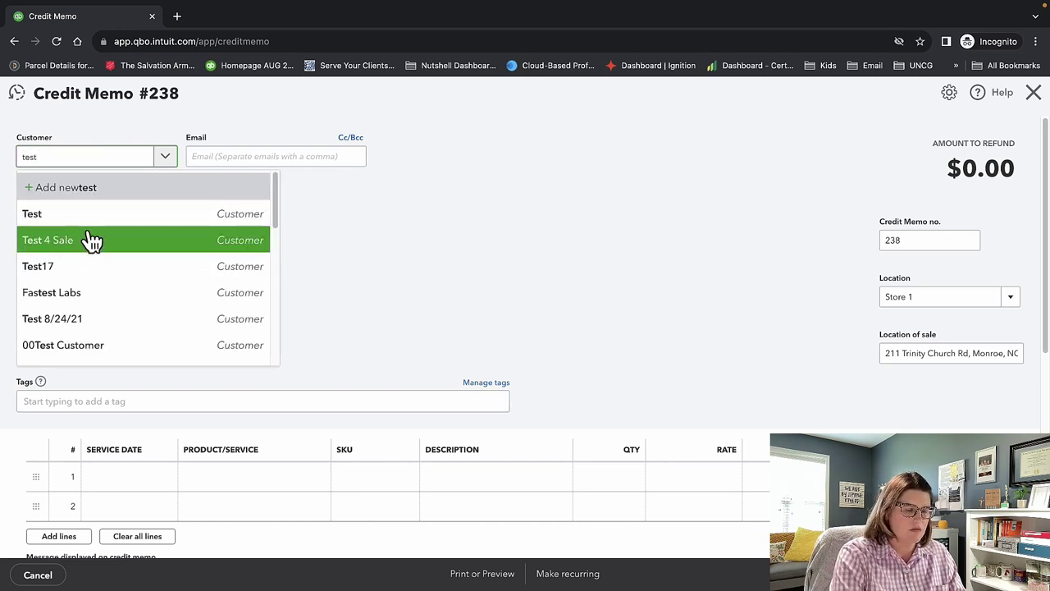
key(BackSpace)
key(BackSpace)
key(BackSpace)
key(BackSpace)
text(00)
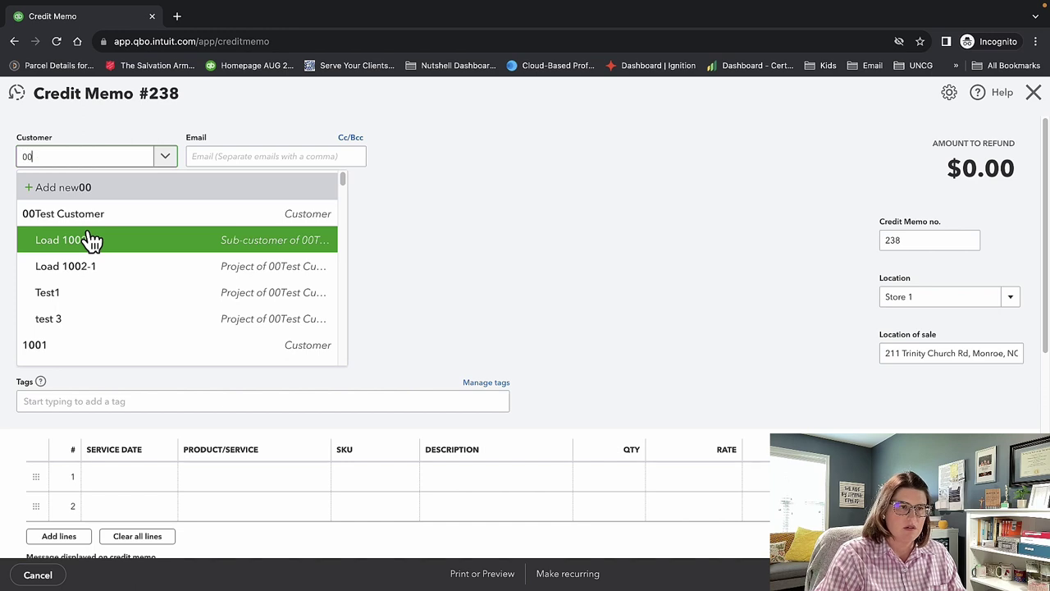
text(0)
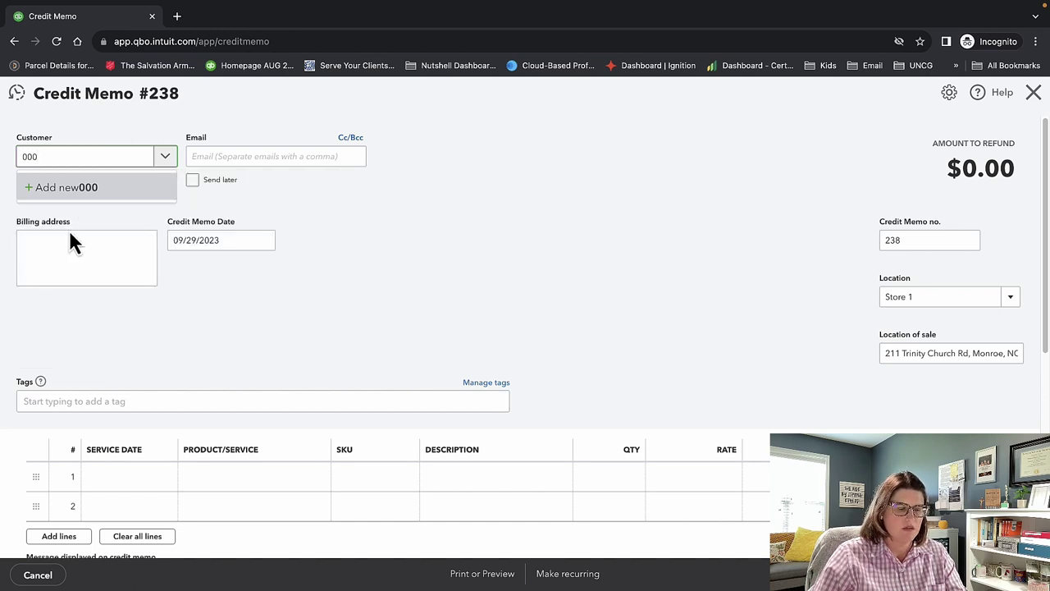
key(BackSpace)
click(80, 238)
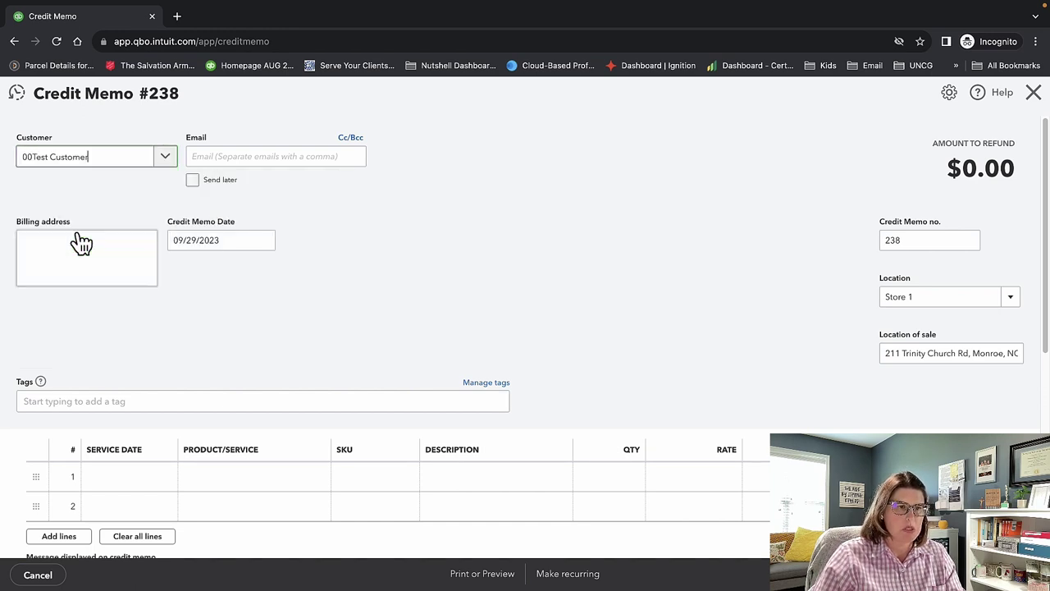
Look over Credit Memo #238, then discard it without saving.
scroll(439, 316, down, 2)
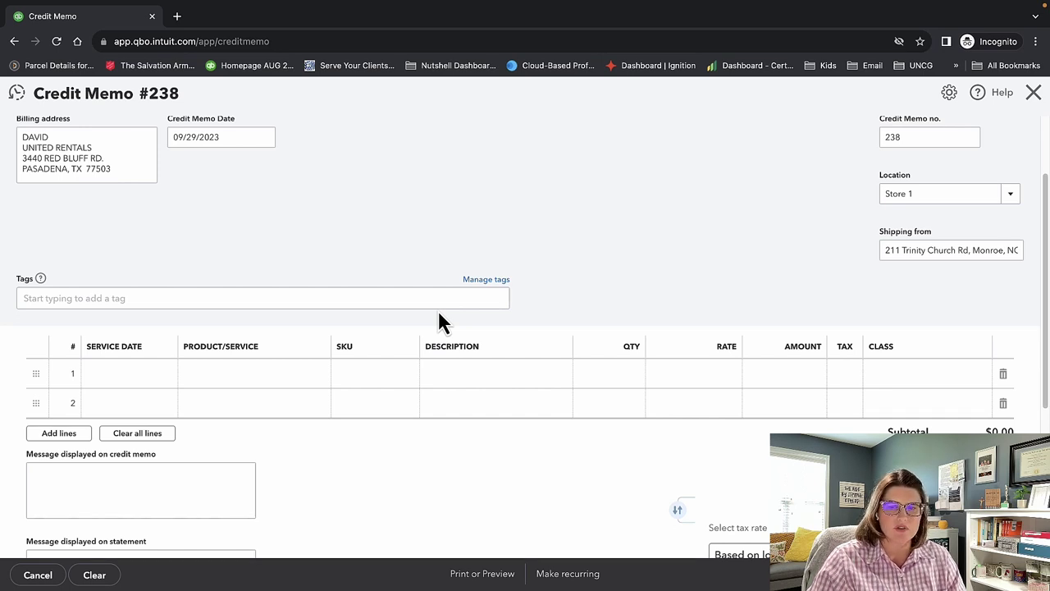
scroll(504, 468, down, 1)
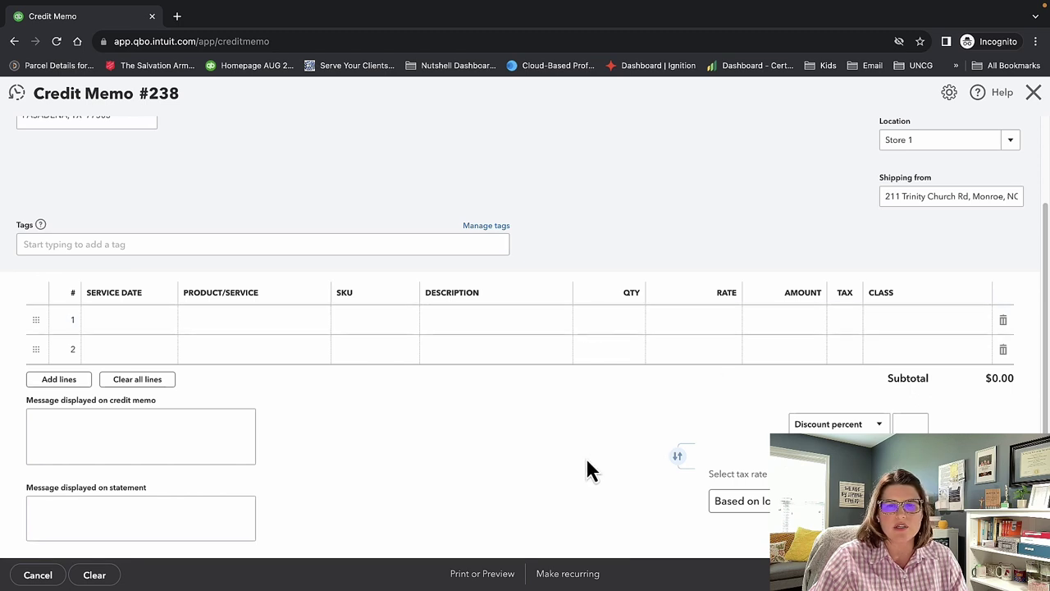
scroll(585, 457, down, 1)
scroll(586, 457, down, 2)
scroll(585, 458, up, 5)
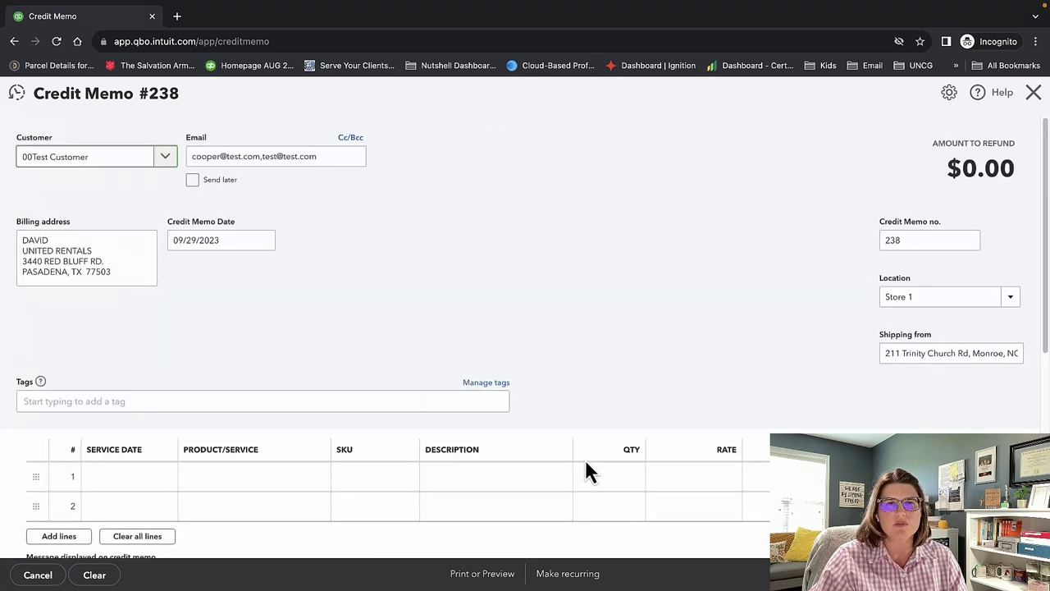
click(1033, 95)
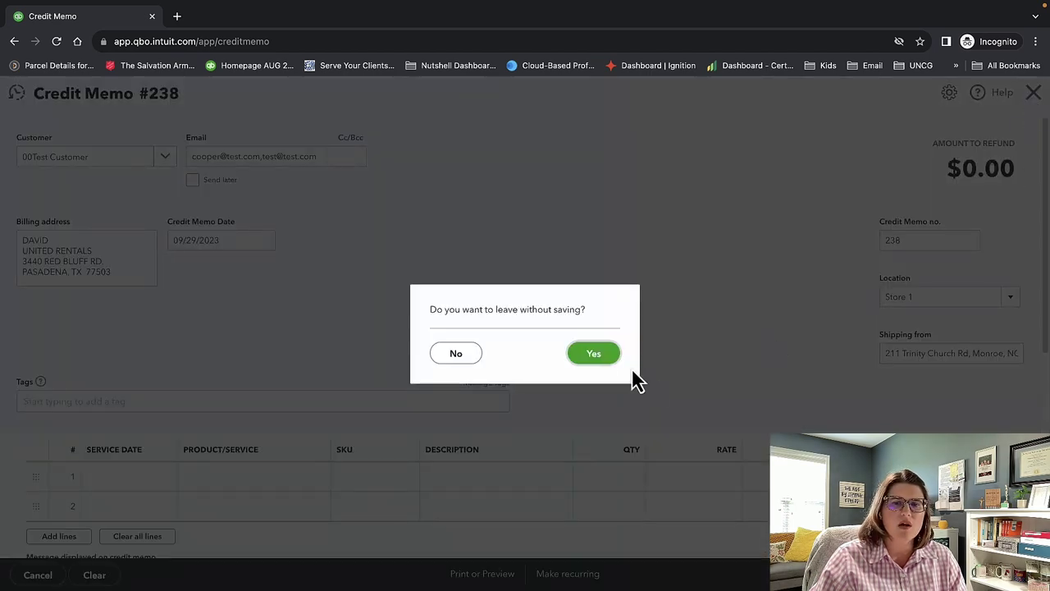
click(574, 357)
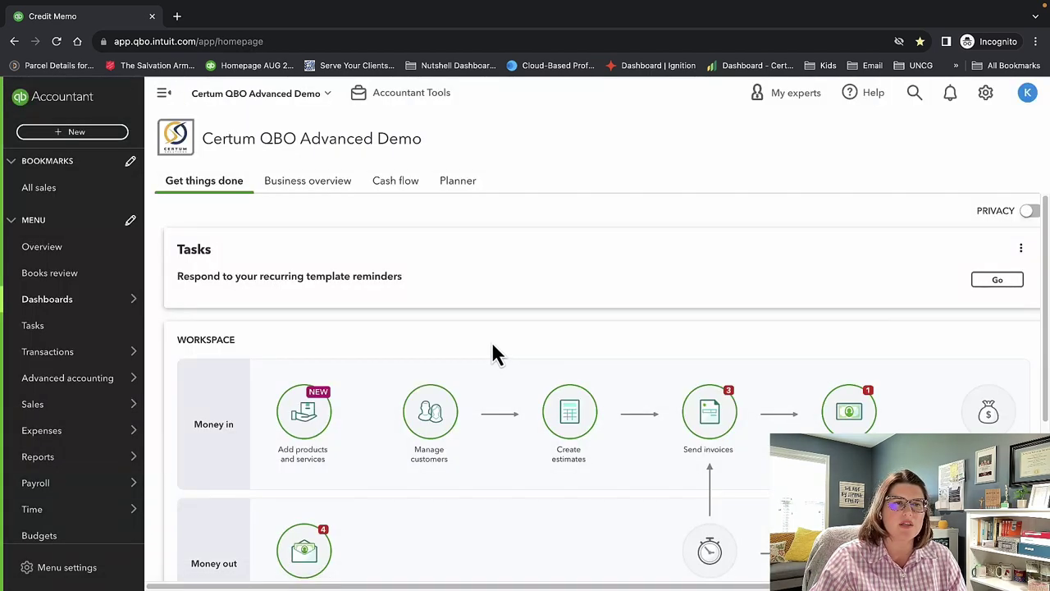
Open a blank sales receipt, review it, and close it.
click(68, 133)
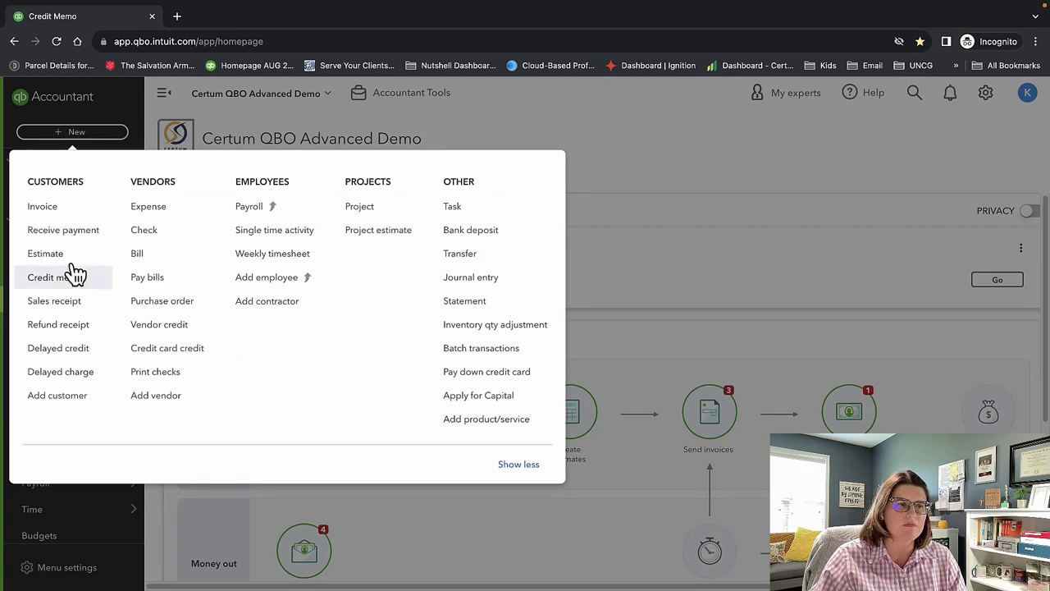
click(62, 306)
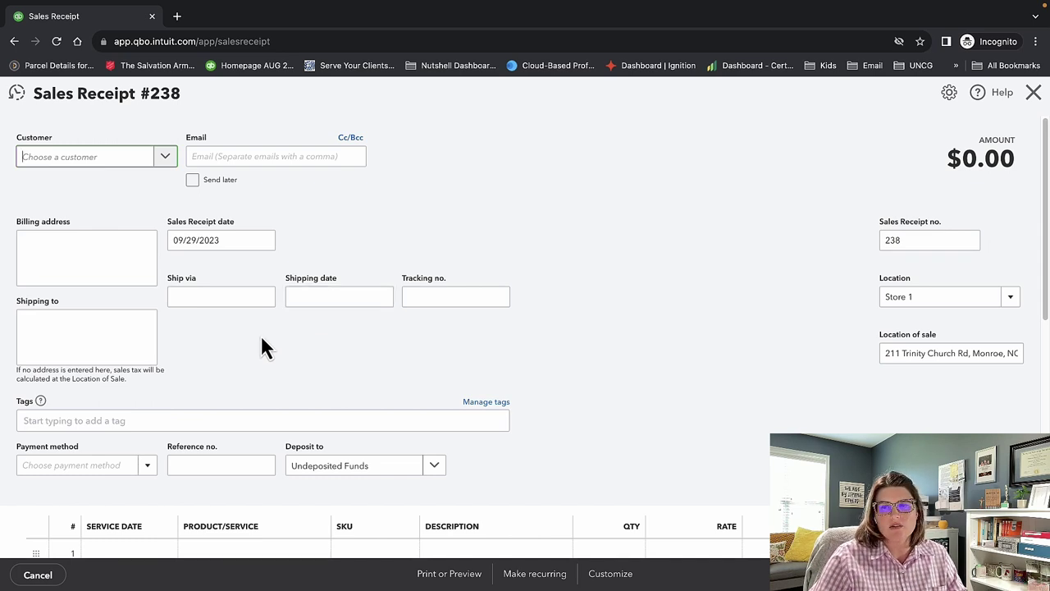
click(1033, 92)
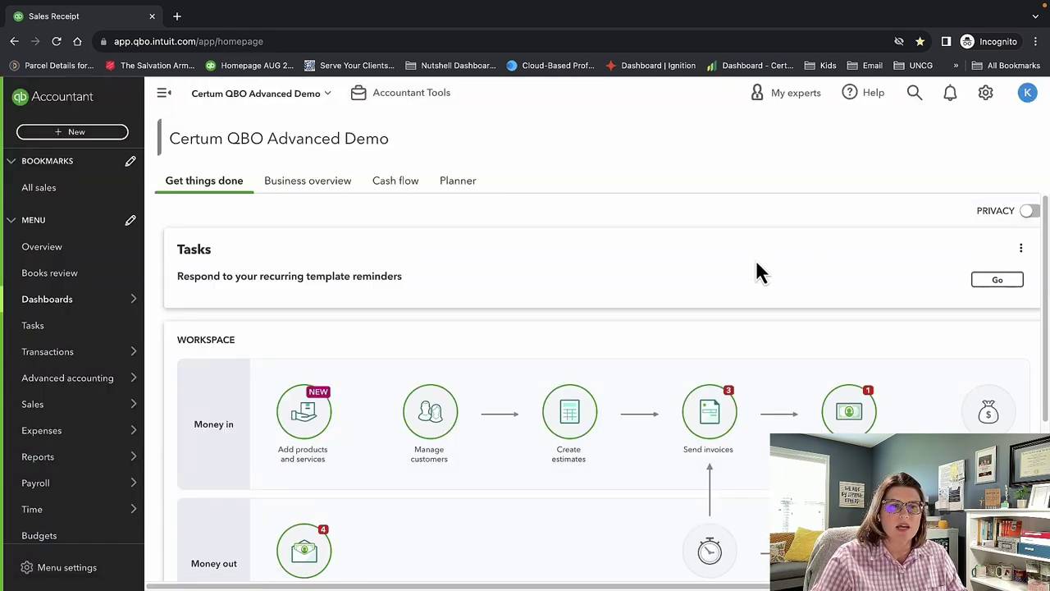
Open a blank refund receipt, look through the whole form, and close it.
click(93, 138)
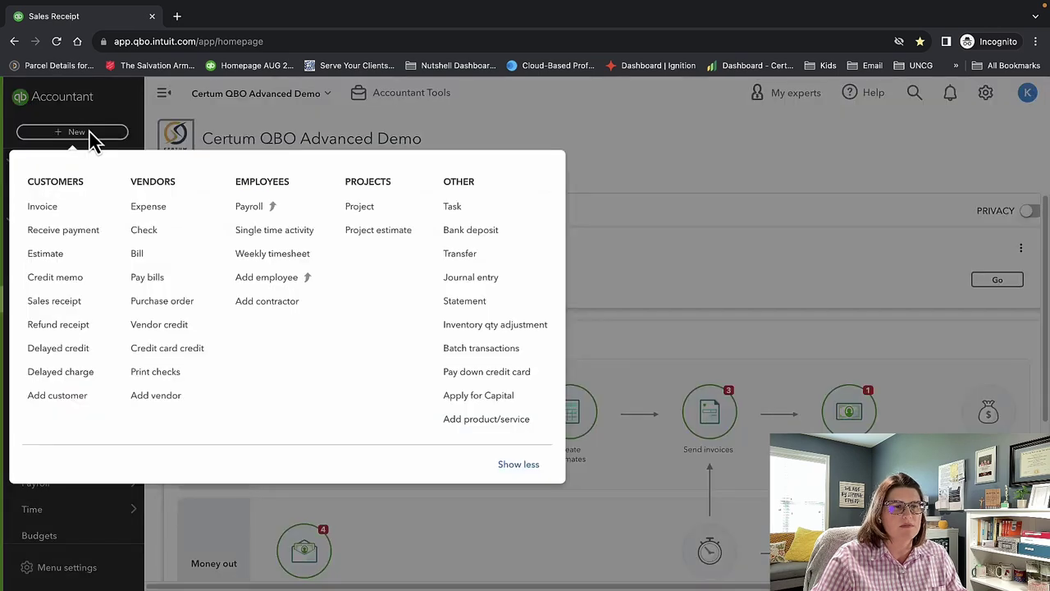
click(93, 329)
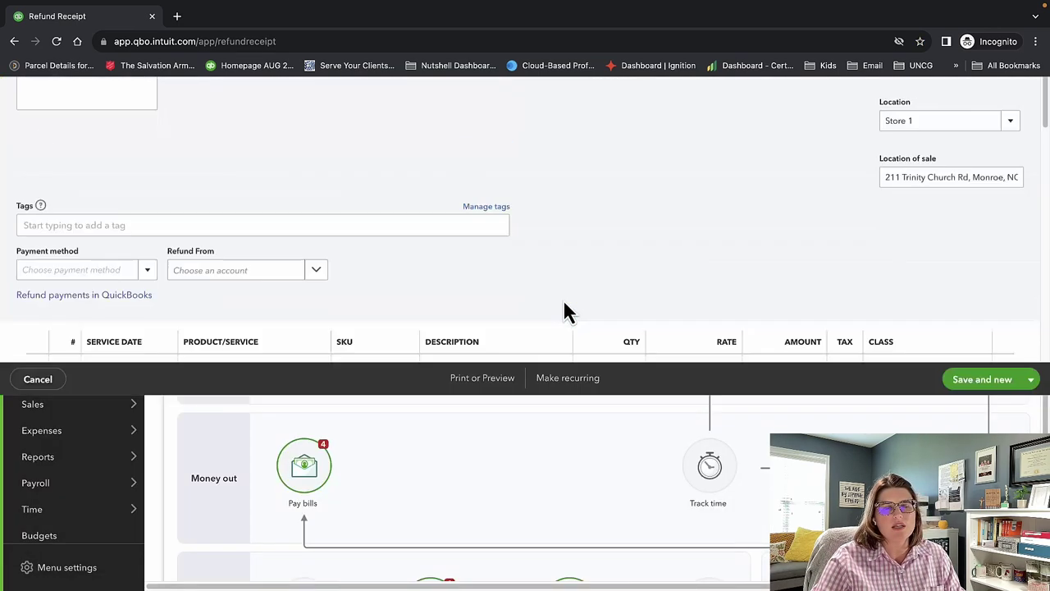
scroll(607, 392, down, 6)
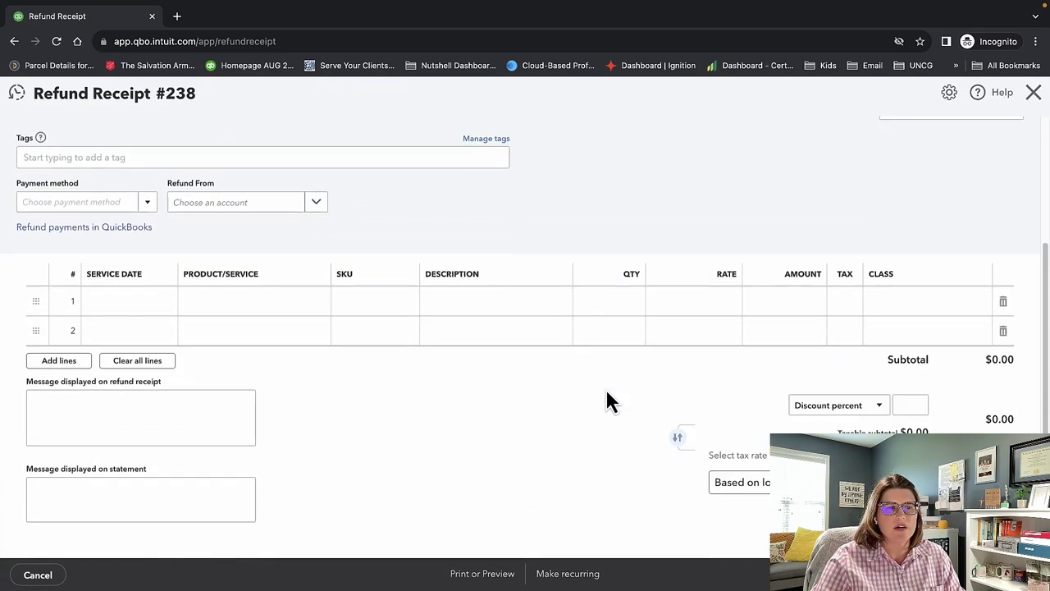
scroll(607, 401, up, 8)
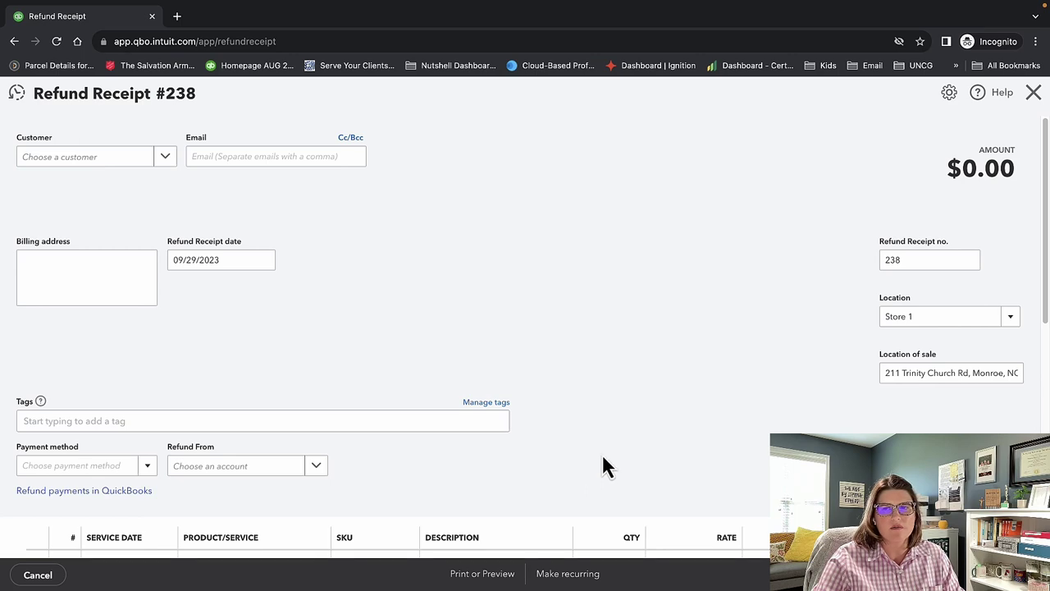
scroll(662, 435, down, 3)
scroll(662, 435, down, 1)
scroll(663, 435, up, 5)
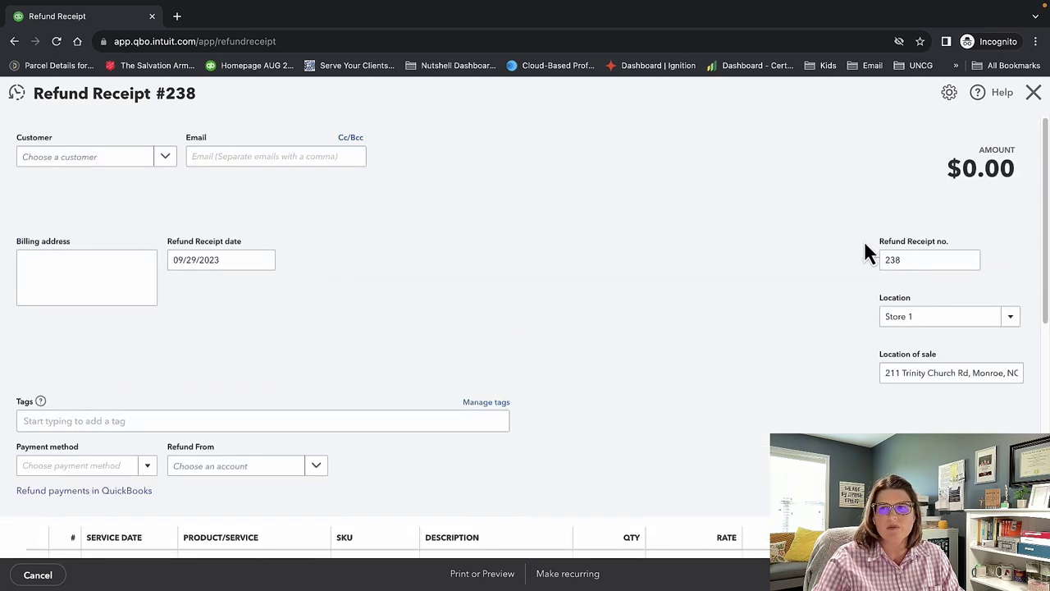
click(1034, 92)
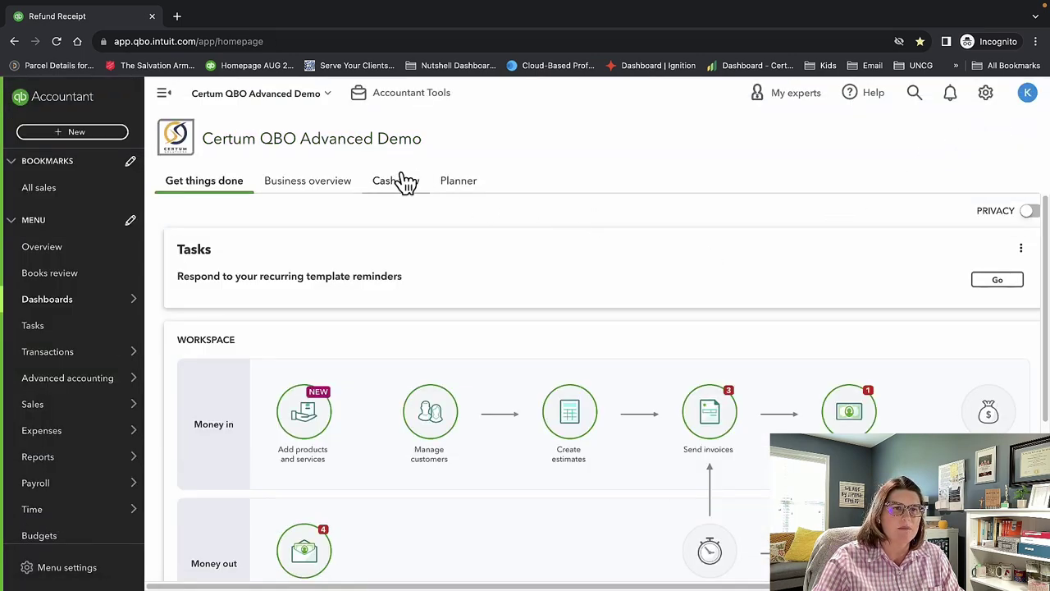
click(110, 139)
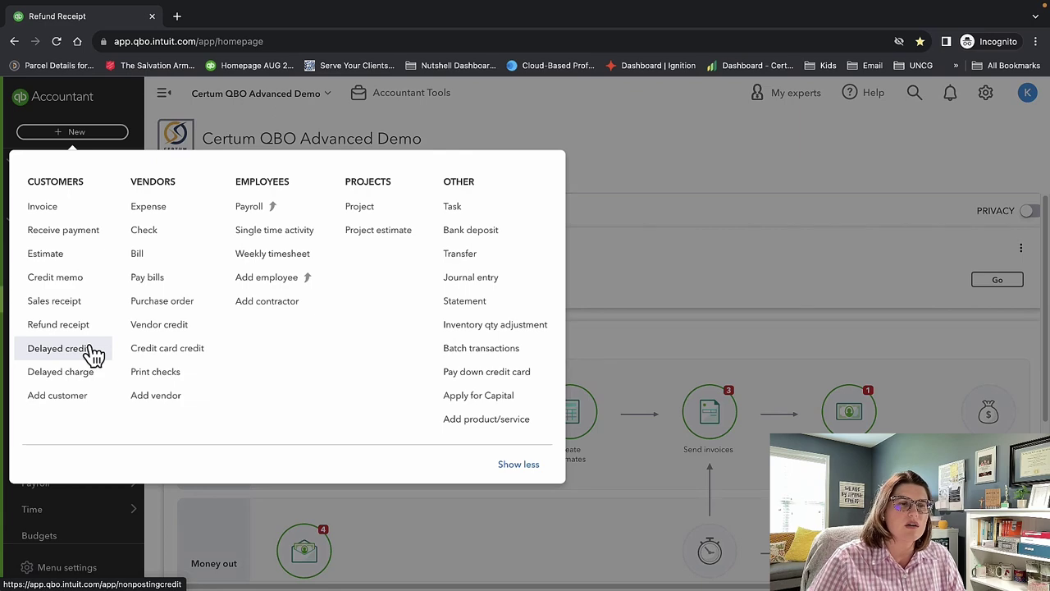
Open a blank delayed credit and close it.
click(92, 353)
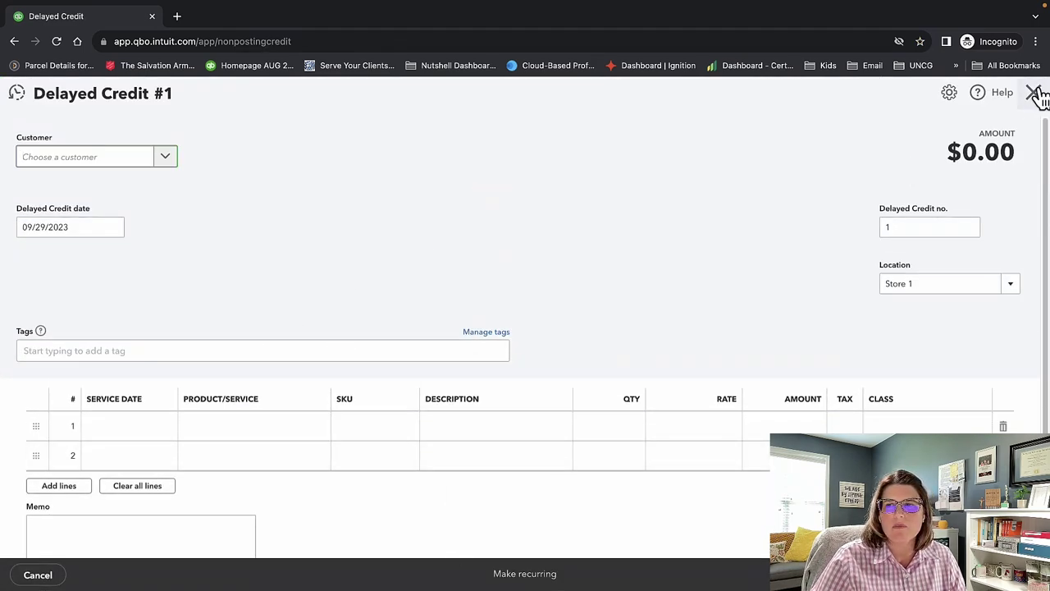
click(1035, 94)
click(77, 134)
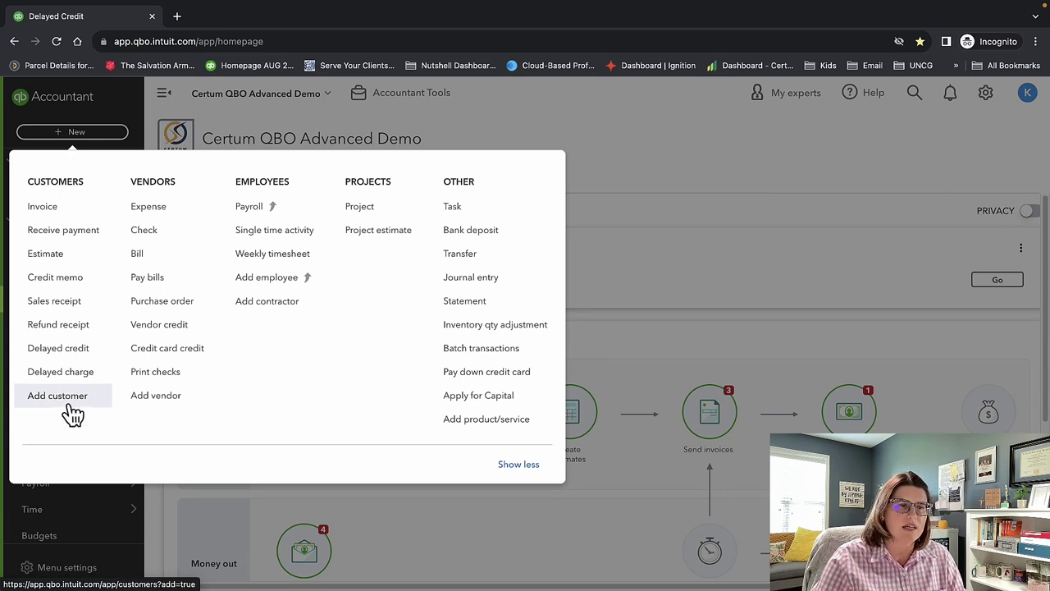
Review a blank expense paid from Operations Account, checking the payee list, then close it.
click(177, 208)
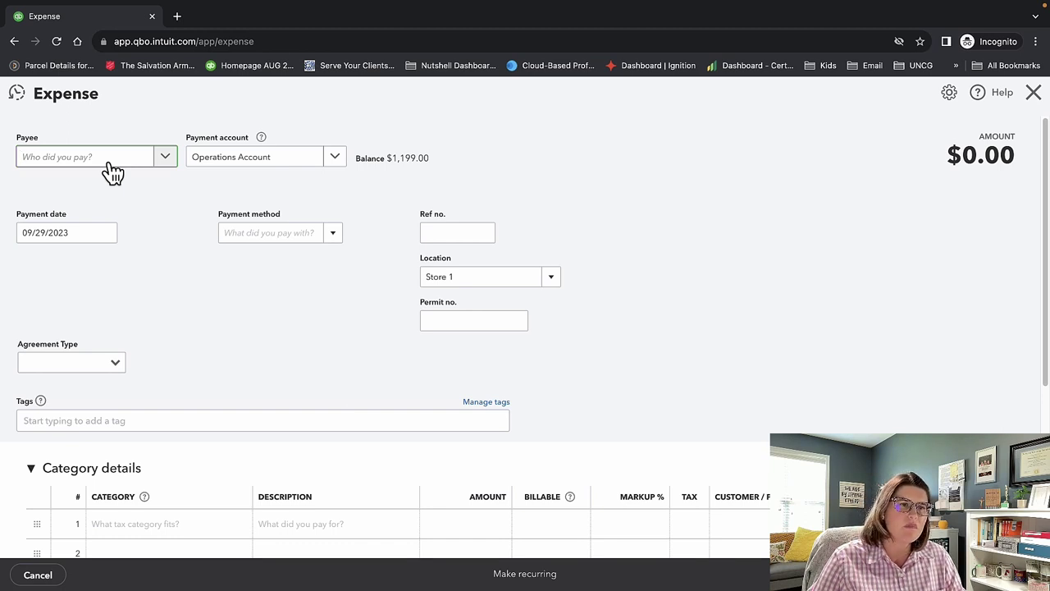
click(165, 160)
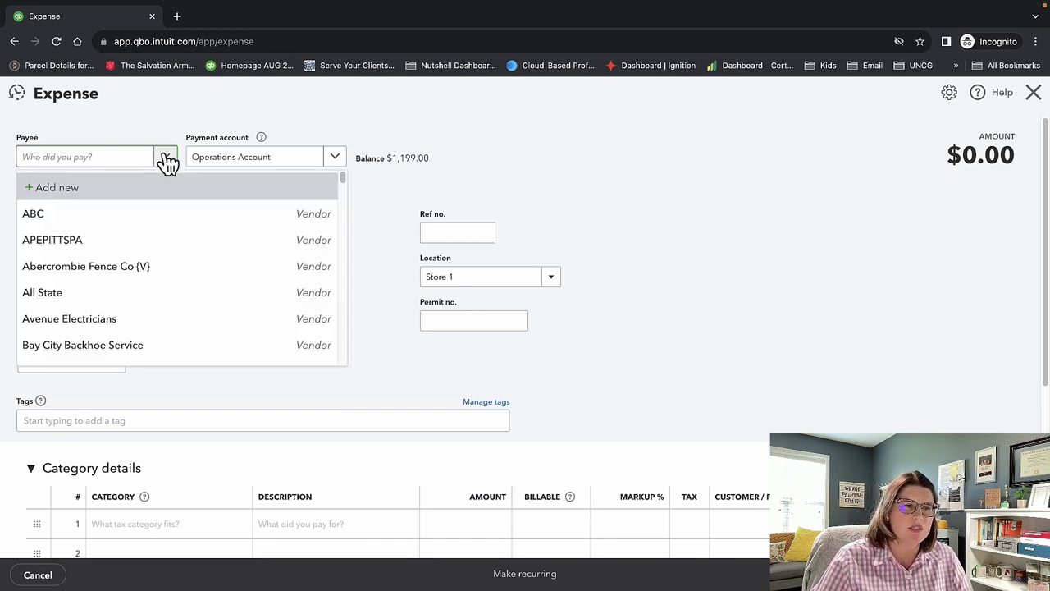
click(387, 190)
scroll(672, 297, down, 3)
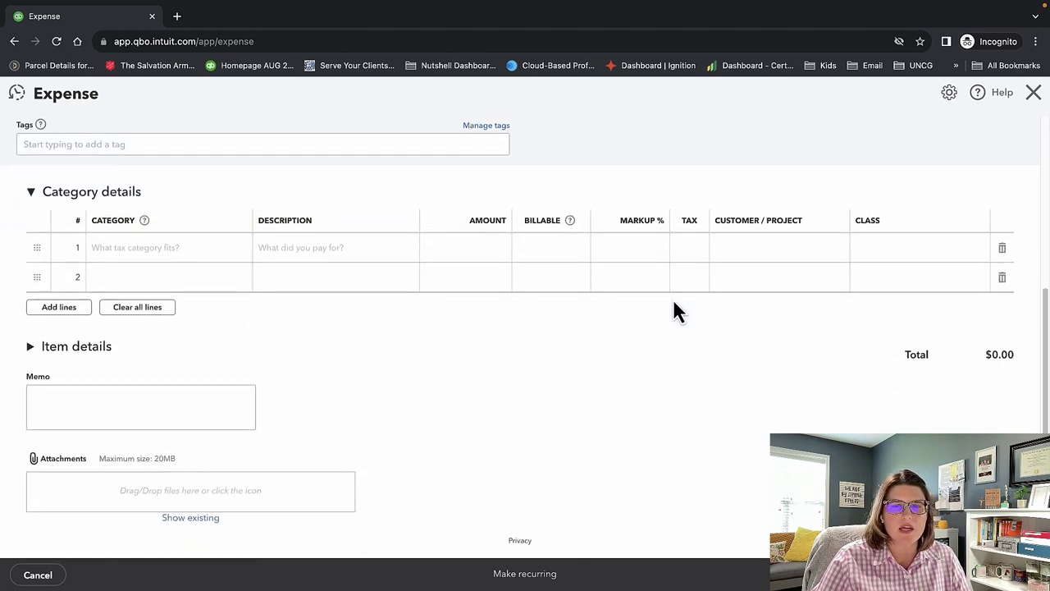
scroll(674, 310, up, 3)
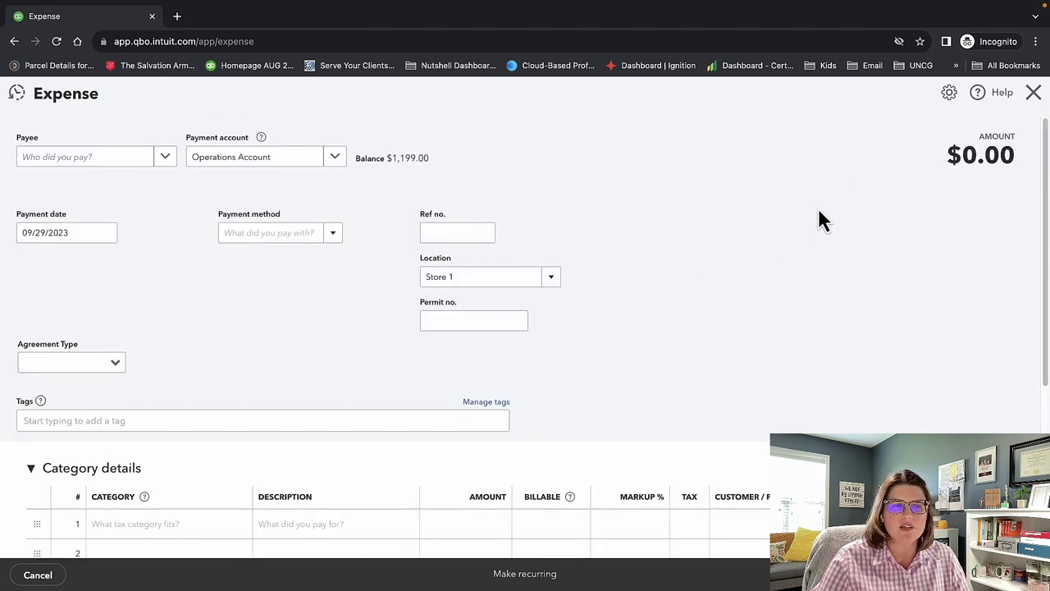
click(1032, 93)
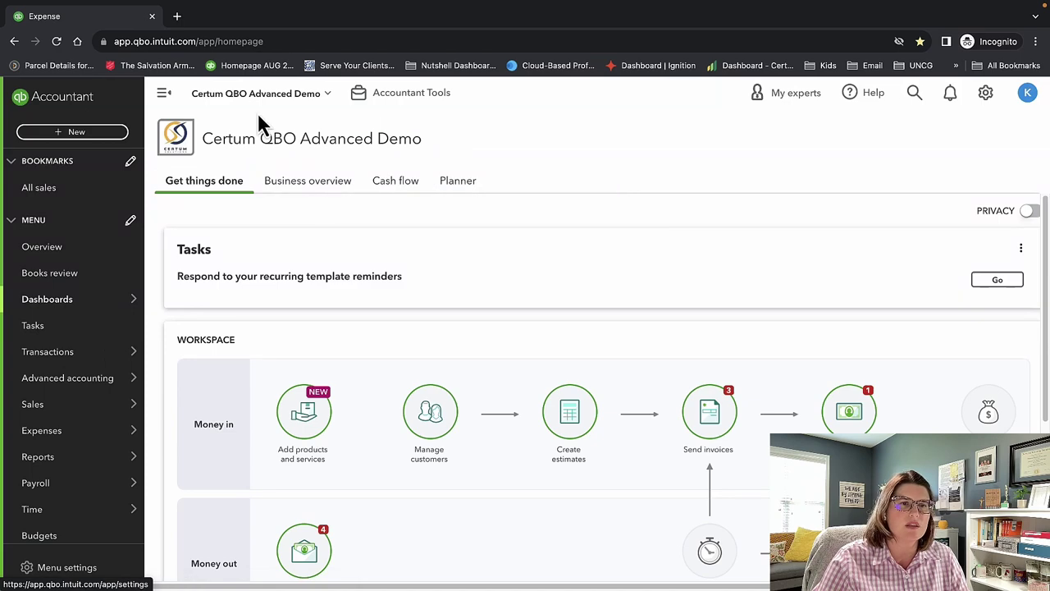
Glance at a blank check, then open Print Checks showing 1130 · Payroll Checking's $10.00 check.
click(89, 133)
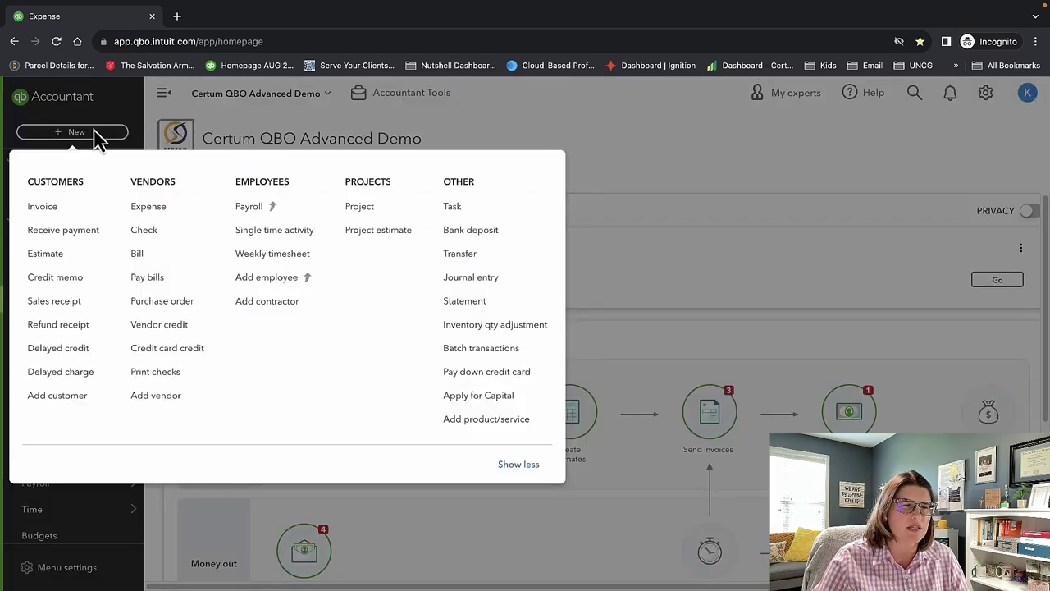
click(188, 234)
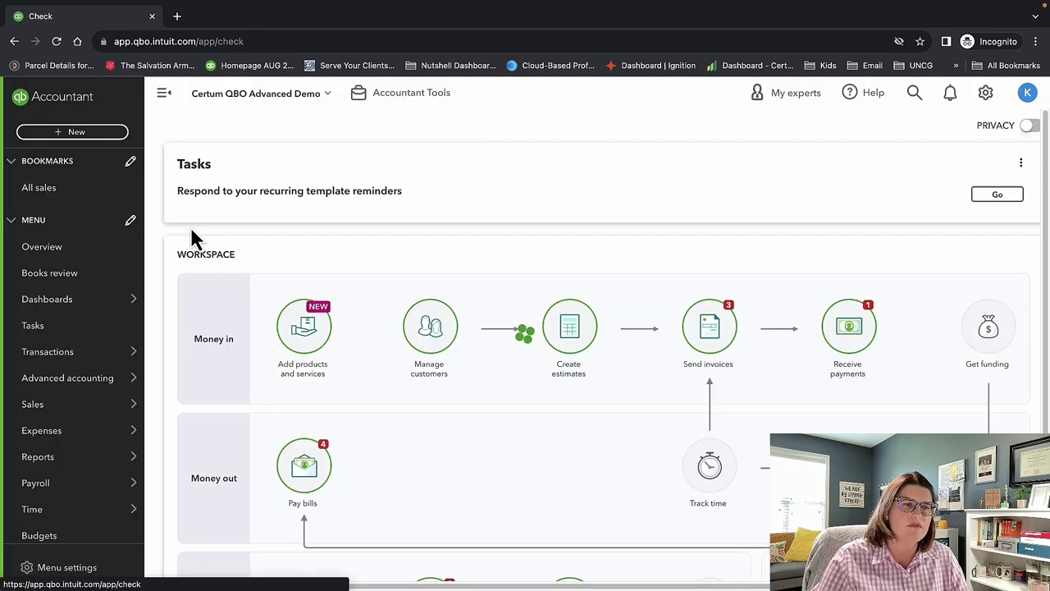
scroll(459, 301, down, 1)
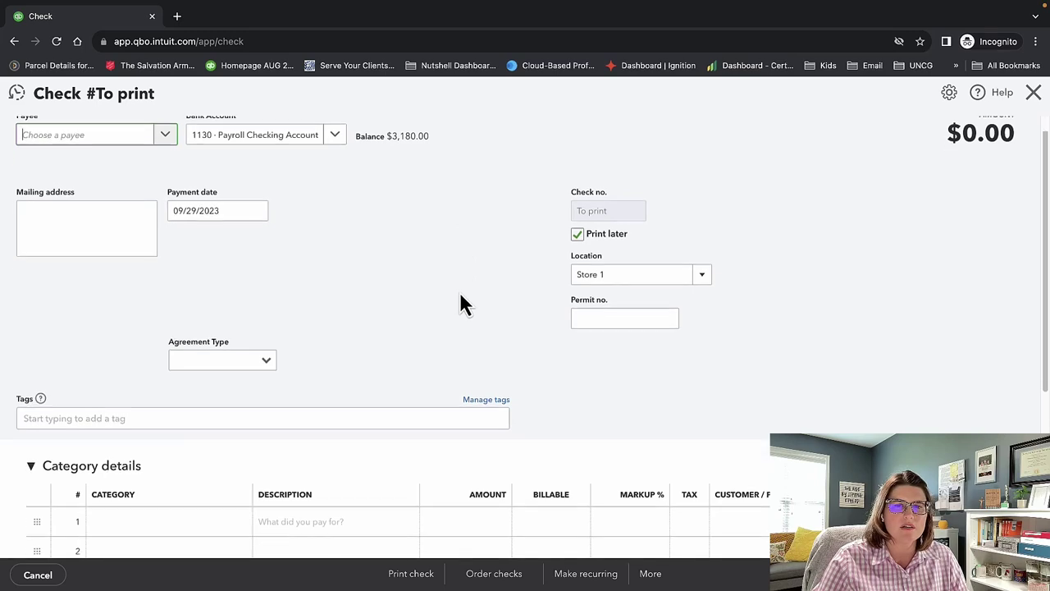
scroll(462, 304, down, 2)
click(1033, 92)
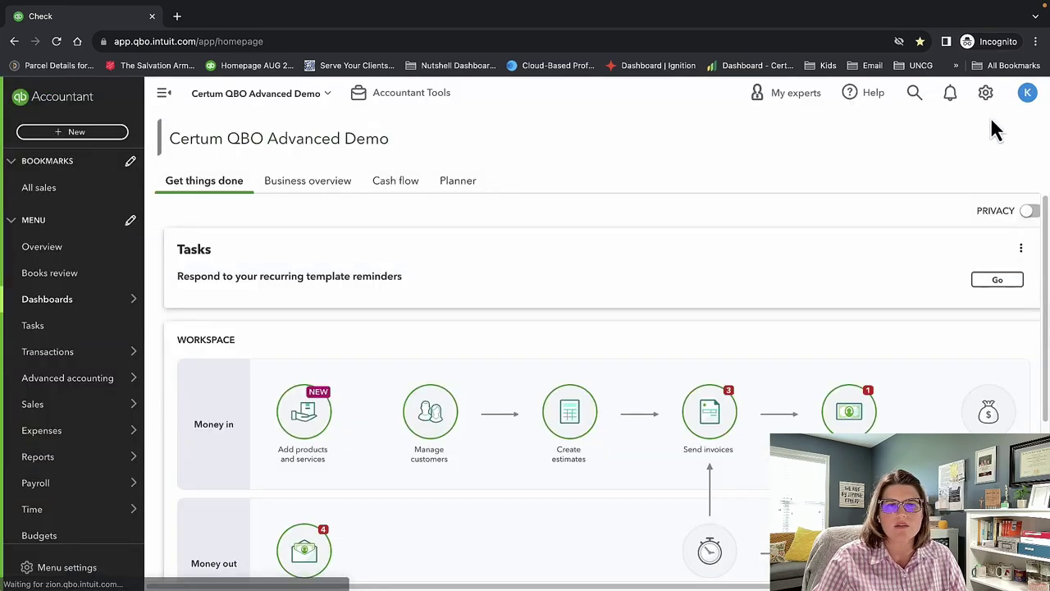
click(110, 134)
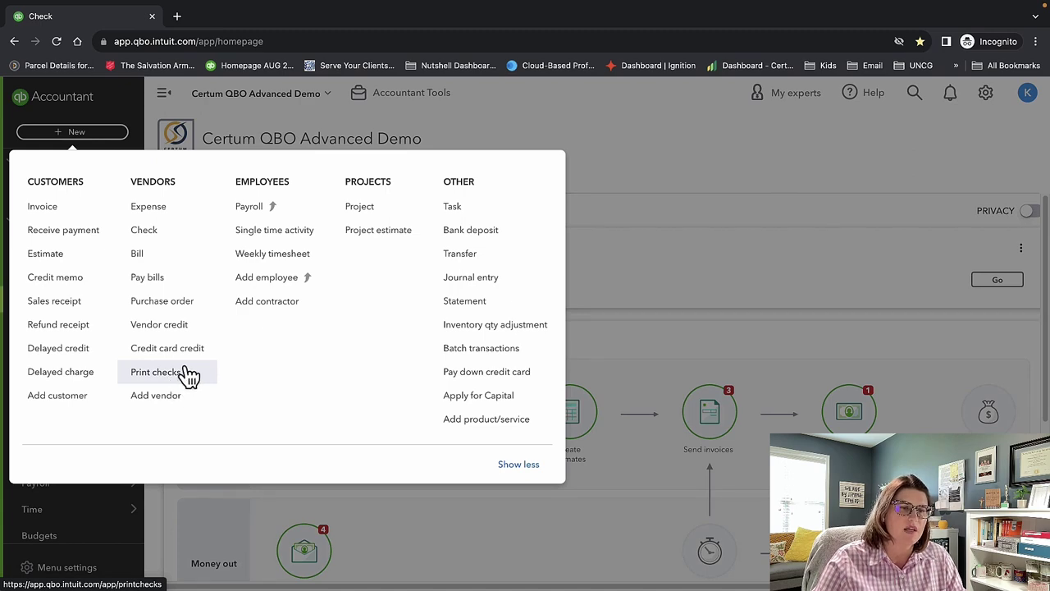
click(192, 383)
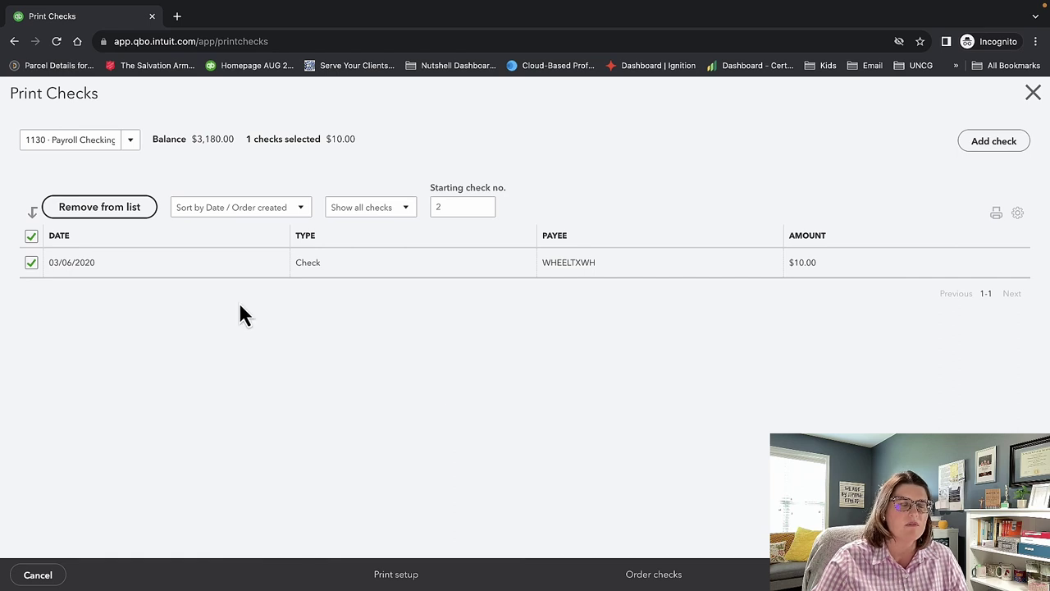
Switch the print queue to Operations Account, then 1110 Main Account, and tick the 09/22/2023 bill payment.
click(131, 142)
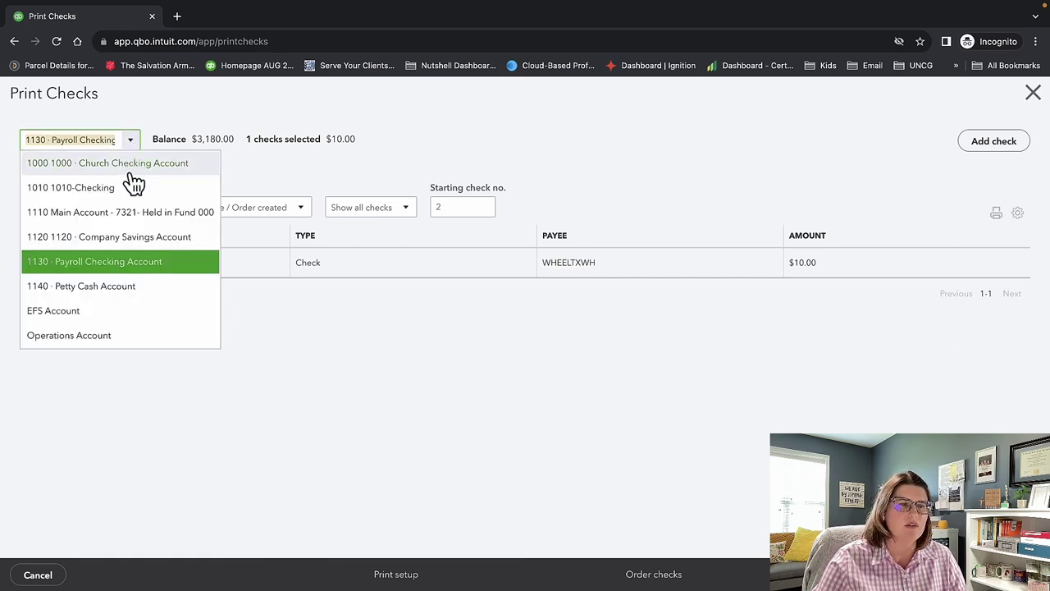
click(123, 340)
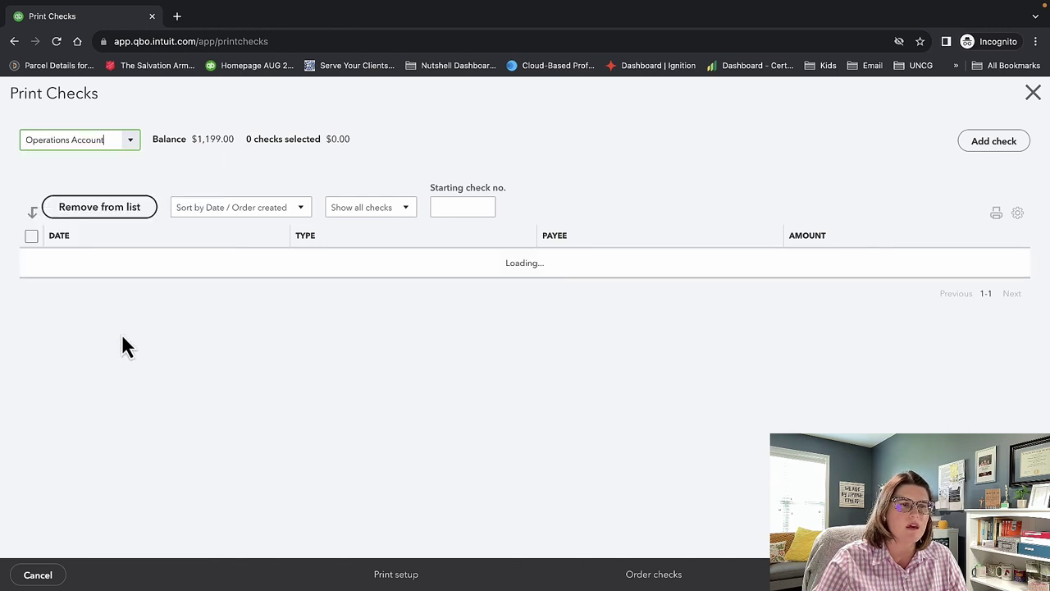
click(131, 143)
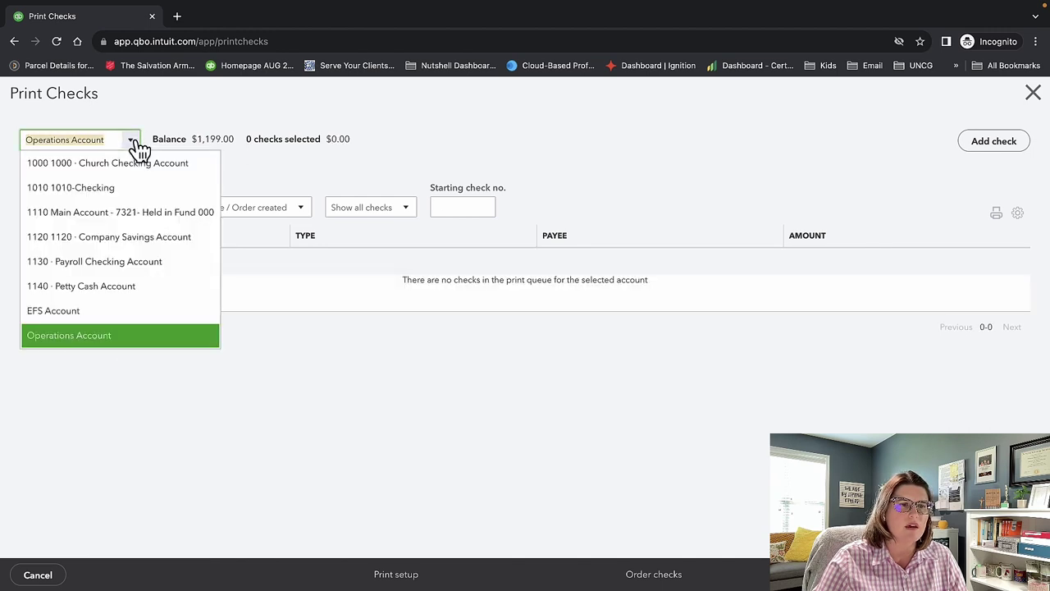
click(131, 215)
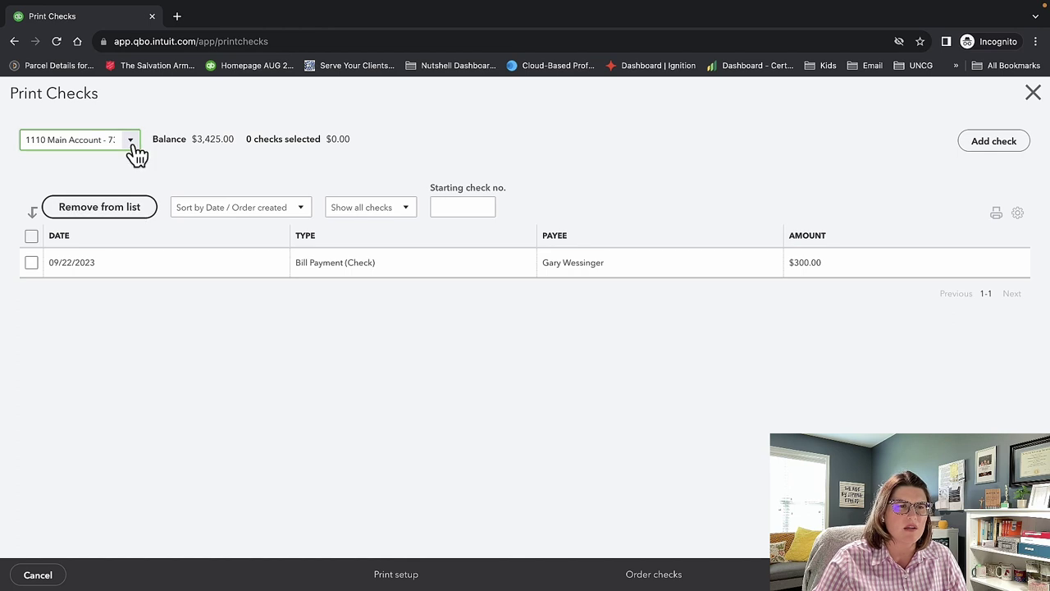
click(34, 264)
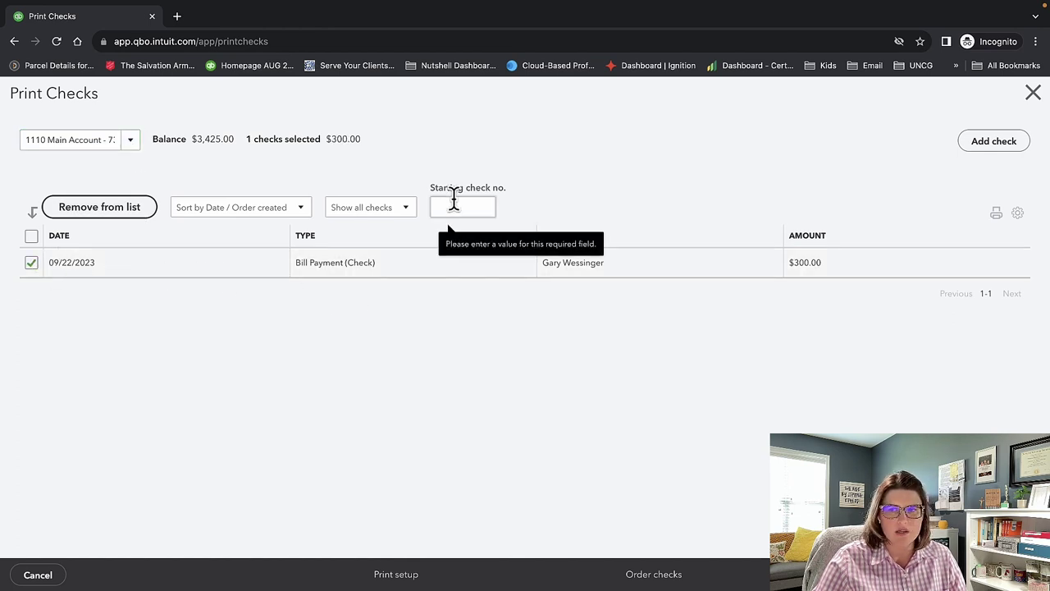
Open and discard a new check, return to the Print Checks queue, and begin print setup.
click(981, 143)
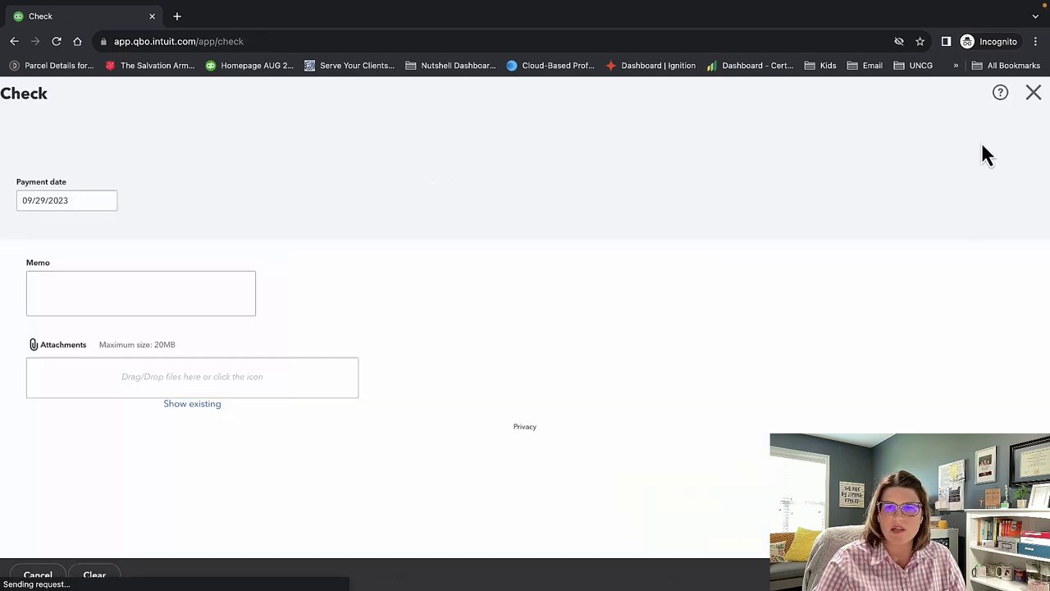
click(1032, 93)
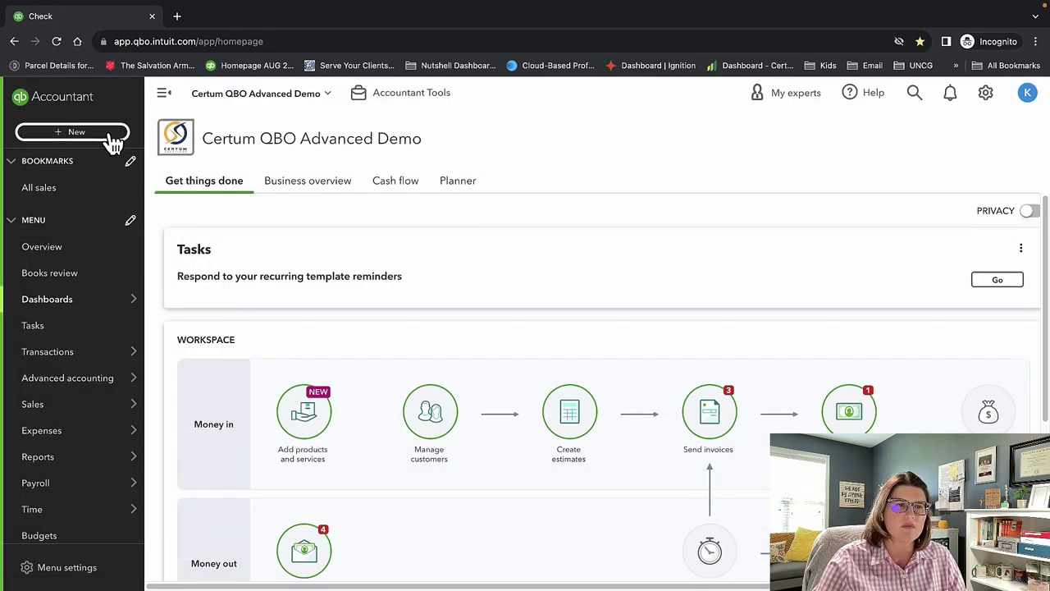
click(110, 134)
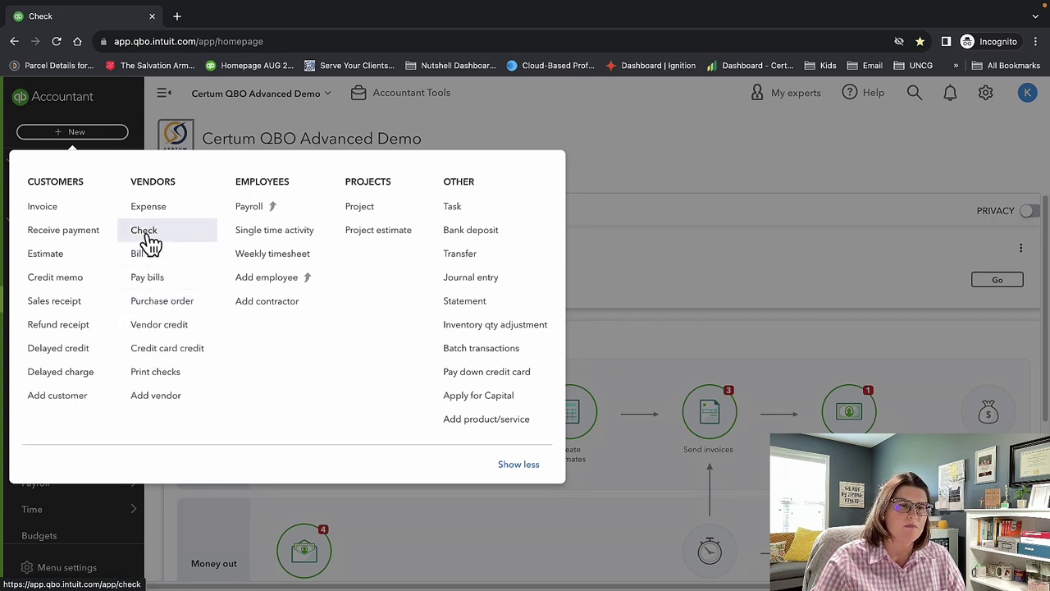
click(155, 378)
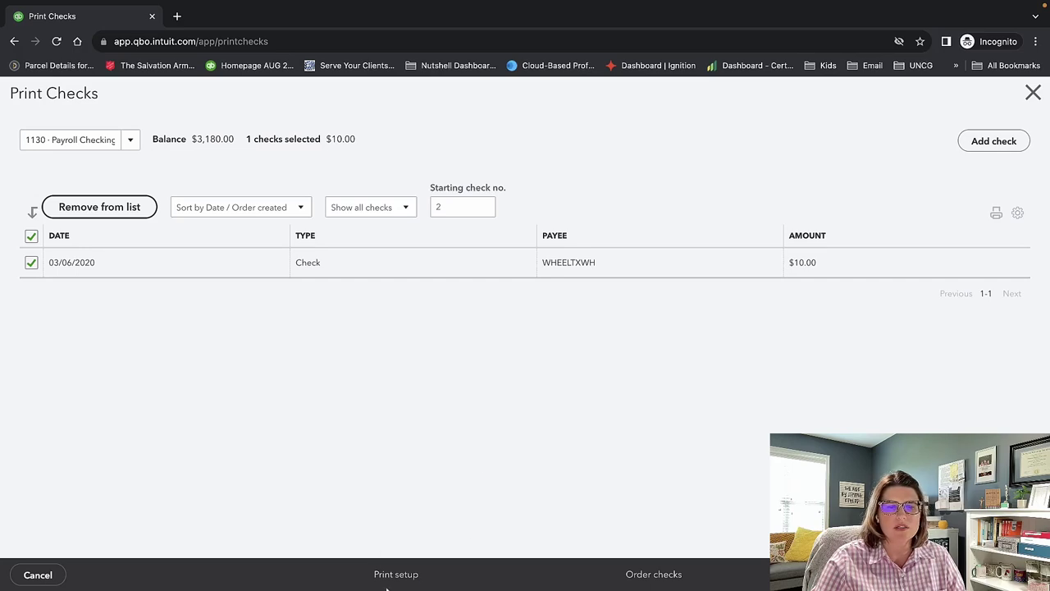
click(392, 581)
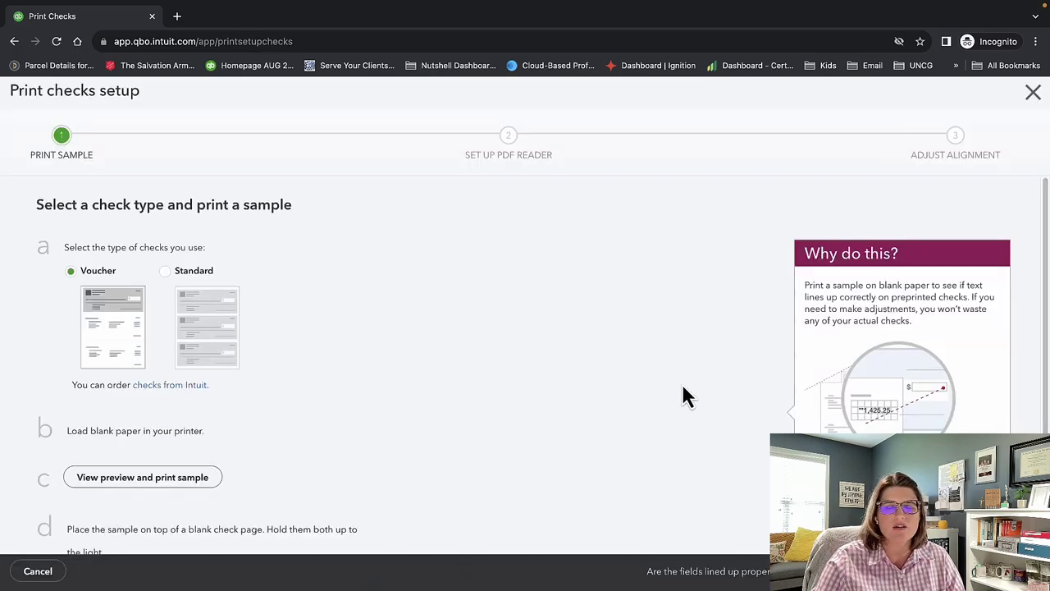
Advance check print setup past Print Sample and PDF reader to Adjust Alignment, editing the horizontal offset.
scroll(414, 390, down, 1)
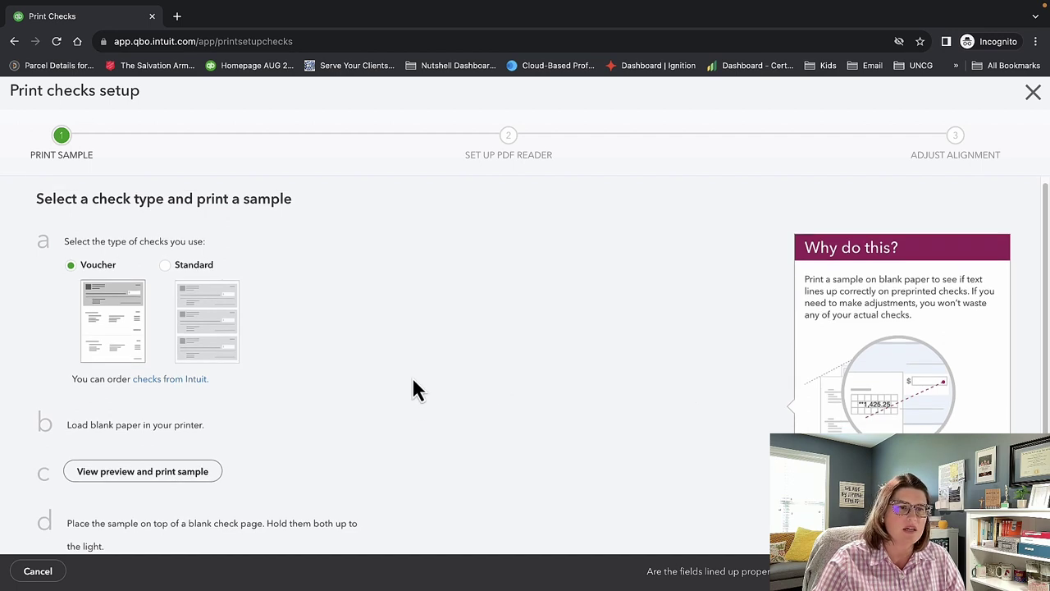
scroll(414, 390, down, 1)
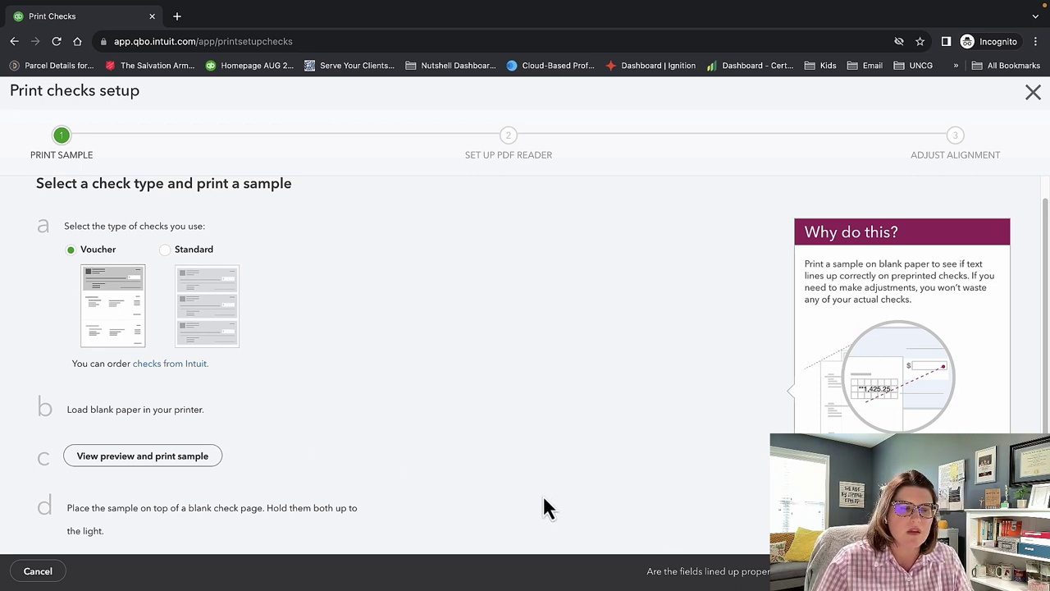
click(984, 571)
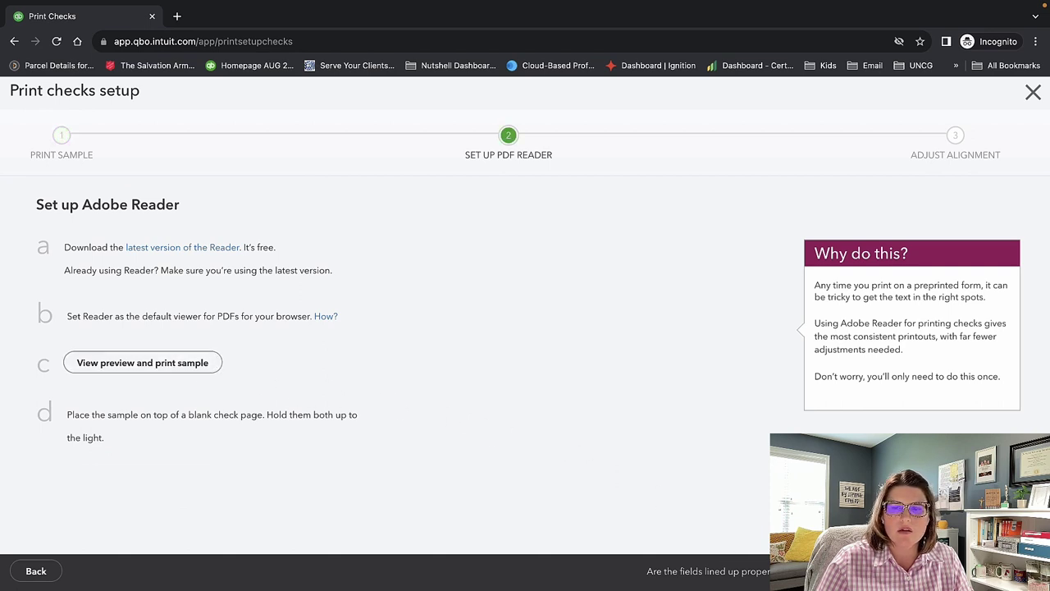
click(984, 571)
scroll(475, 475, down, 1)
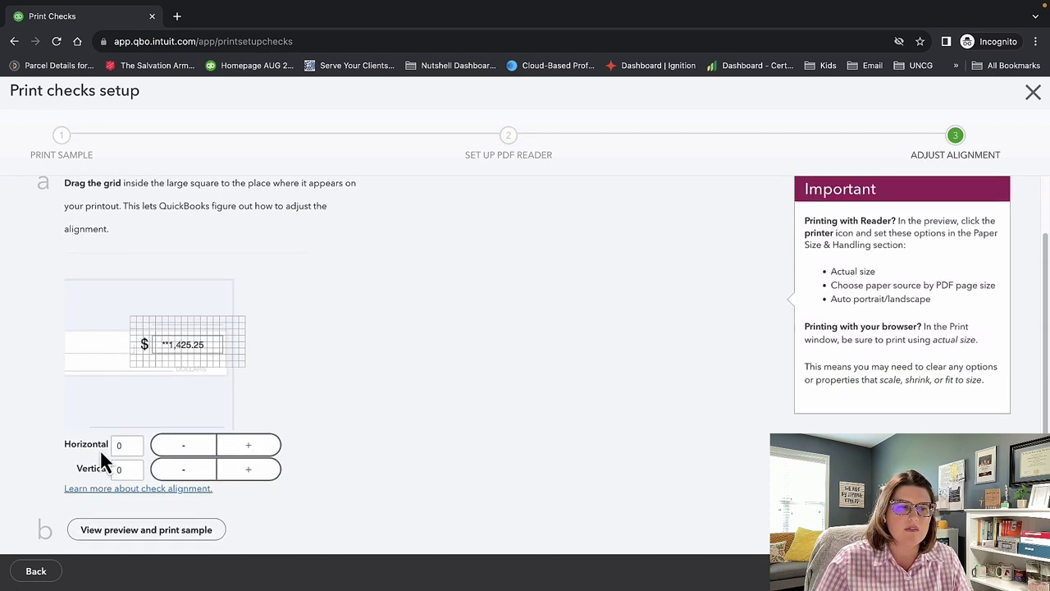
click(121, 444)
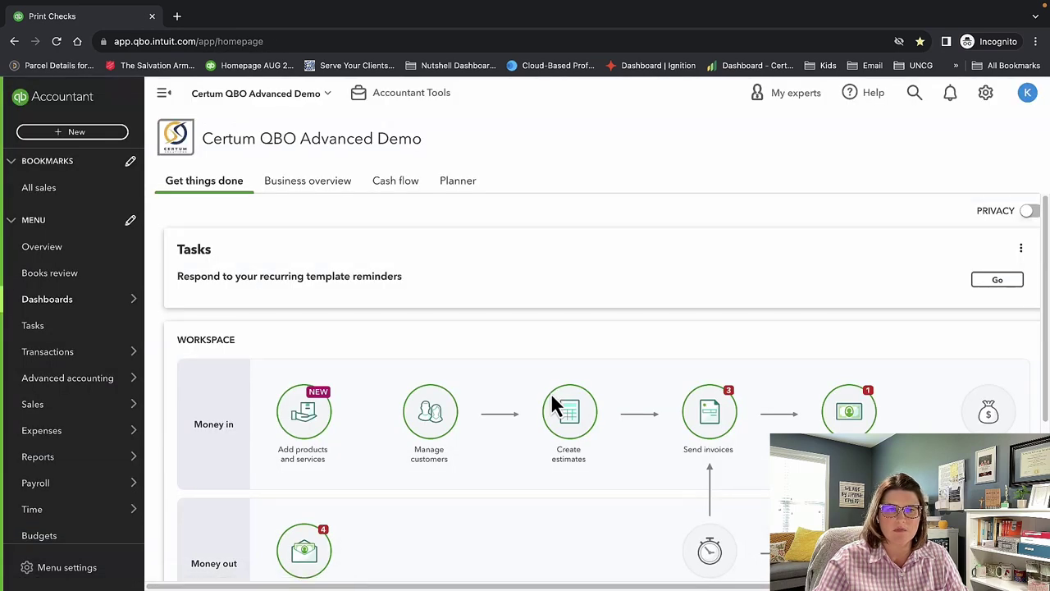
click(80, 133)
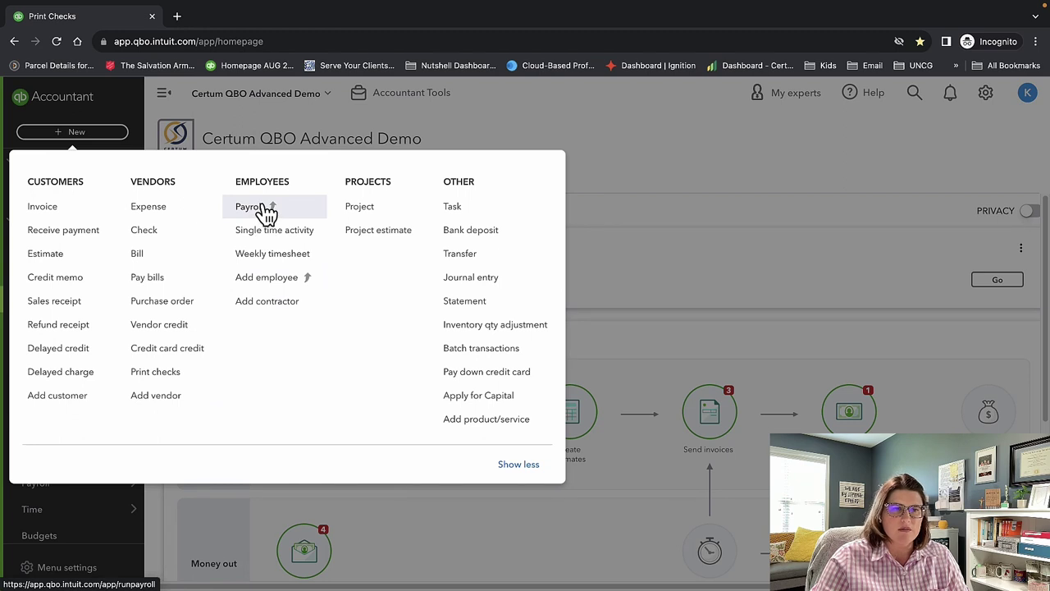
click(265, 232)
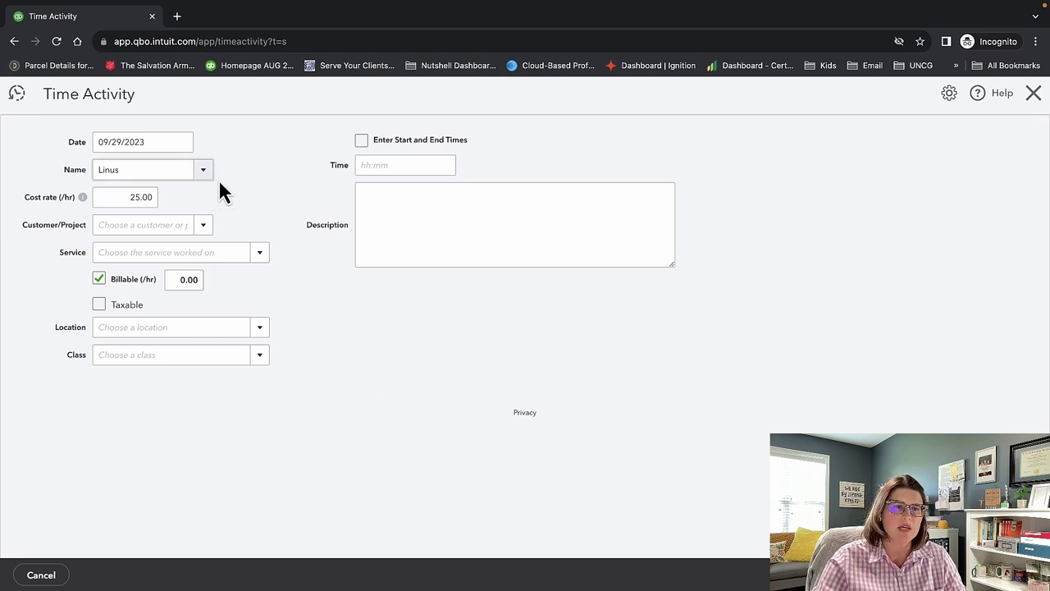
click(66, 141)
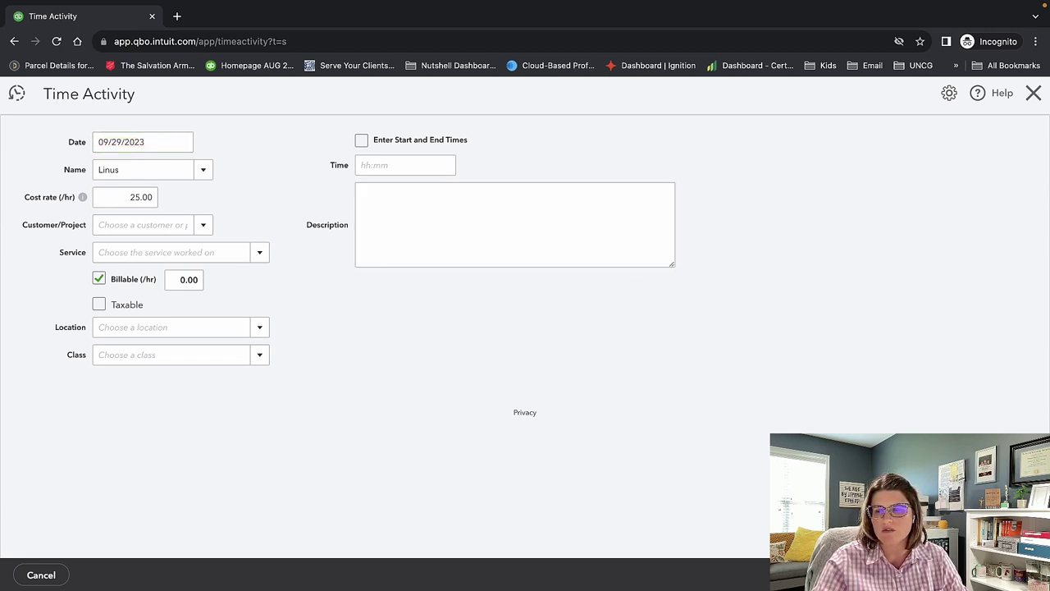
click(405, 164)
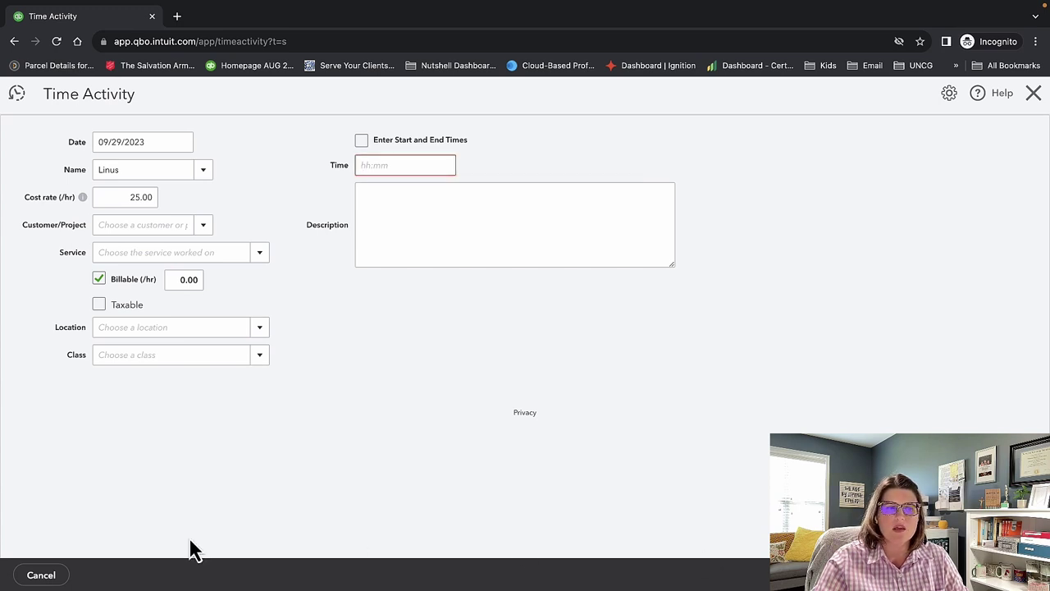
click(24, 577)
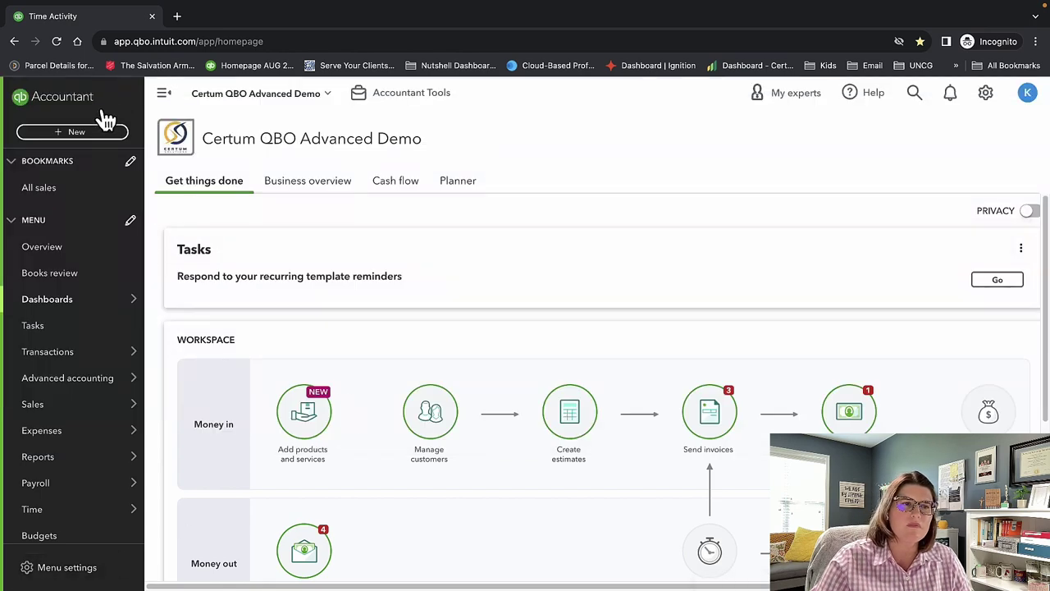
Review the employee's 9/25–10/1/2023 weekly timesheet showing 0:00 hours, then close it.
click(92, 136)
click(305, 256)
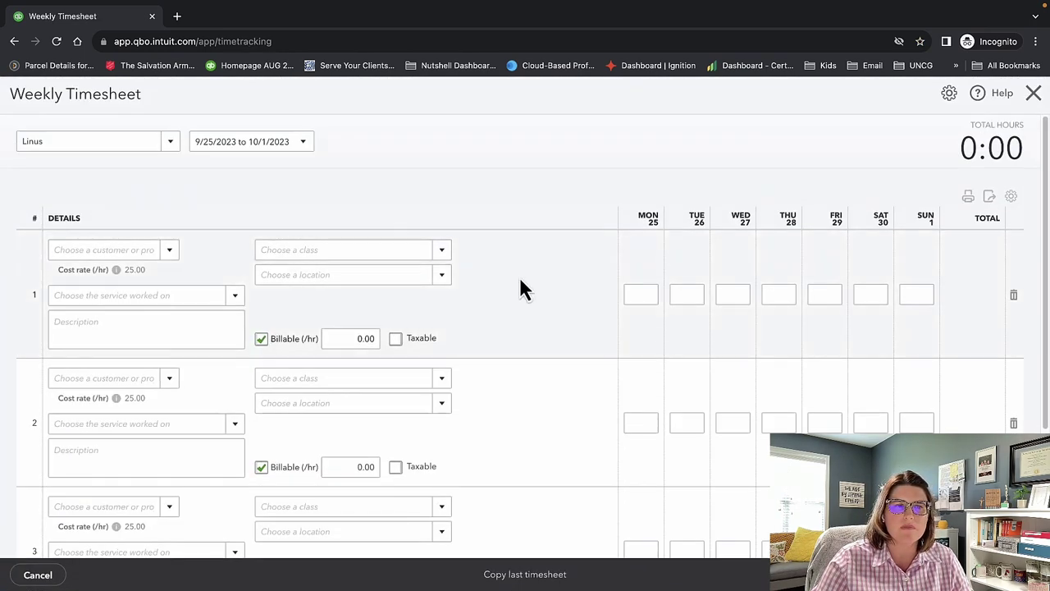
scroll(558, 278, down, 1)
scroll(559, 289, down, 3)
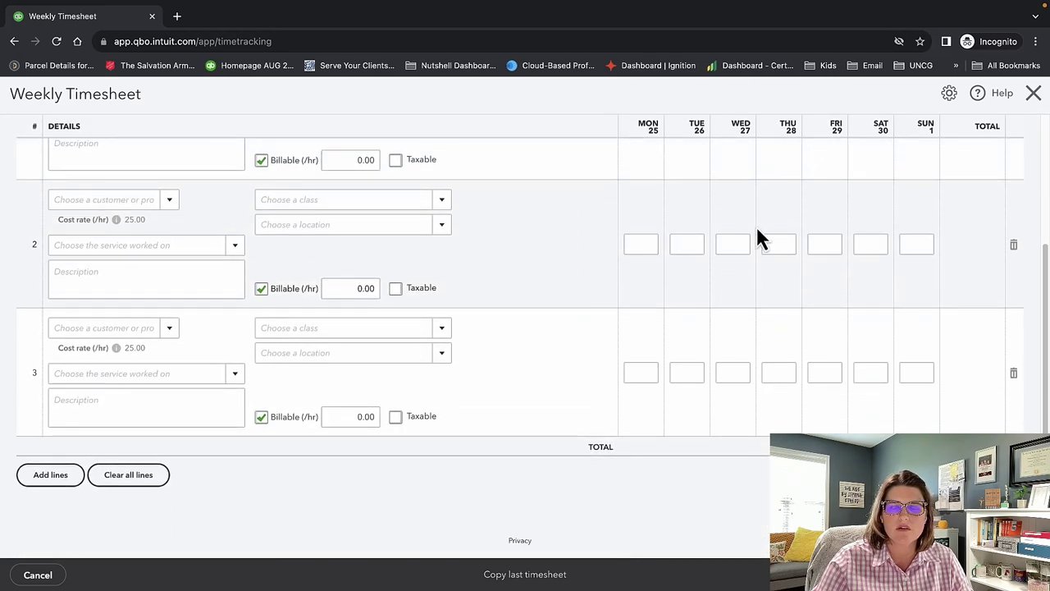
click(1033, 93)
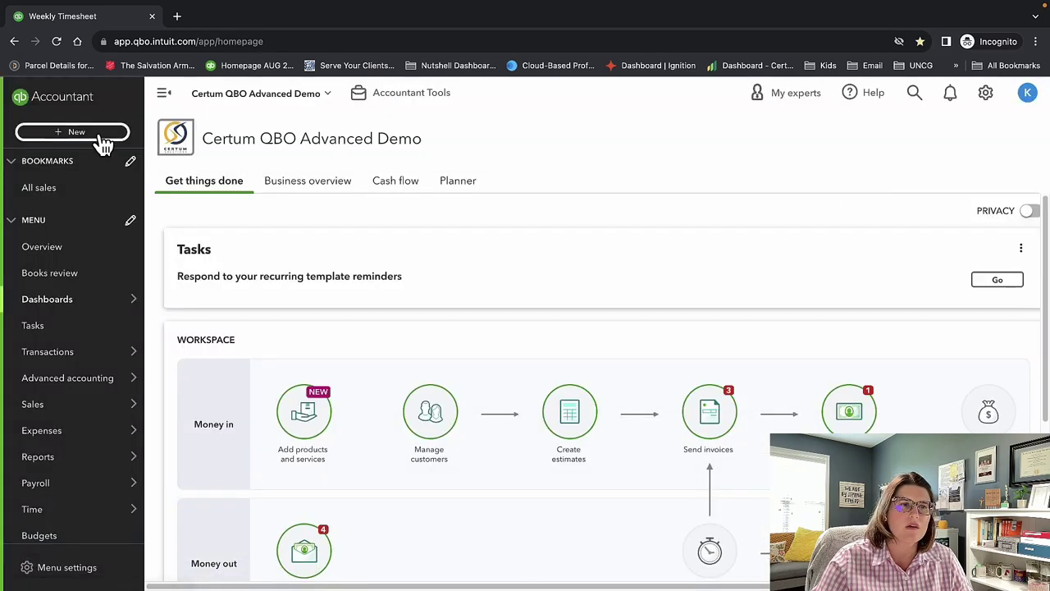
click(97, 132)
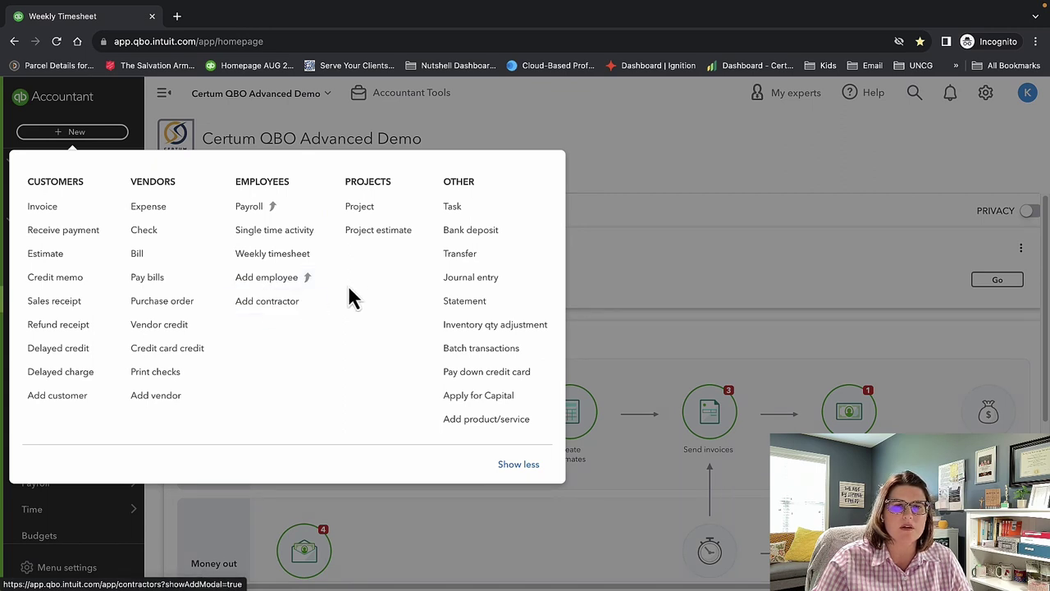
Open blank Project Cost Estimate #25, point out its profit margin, costs and income, then close it.
click(385, 230)
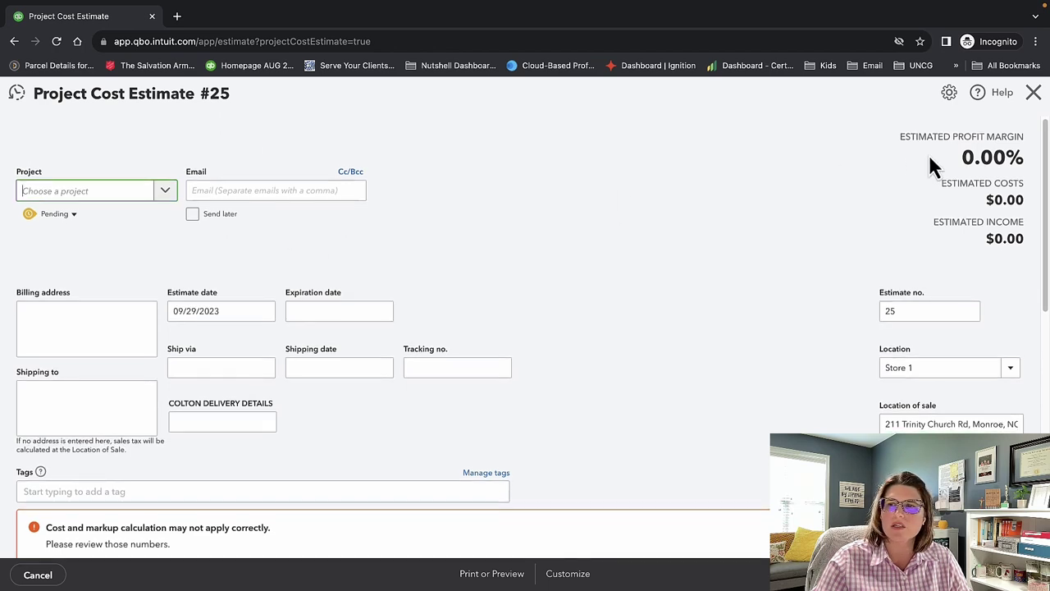
drag(929, 154, 1002, 205)
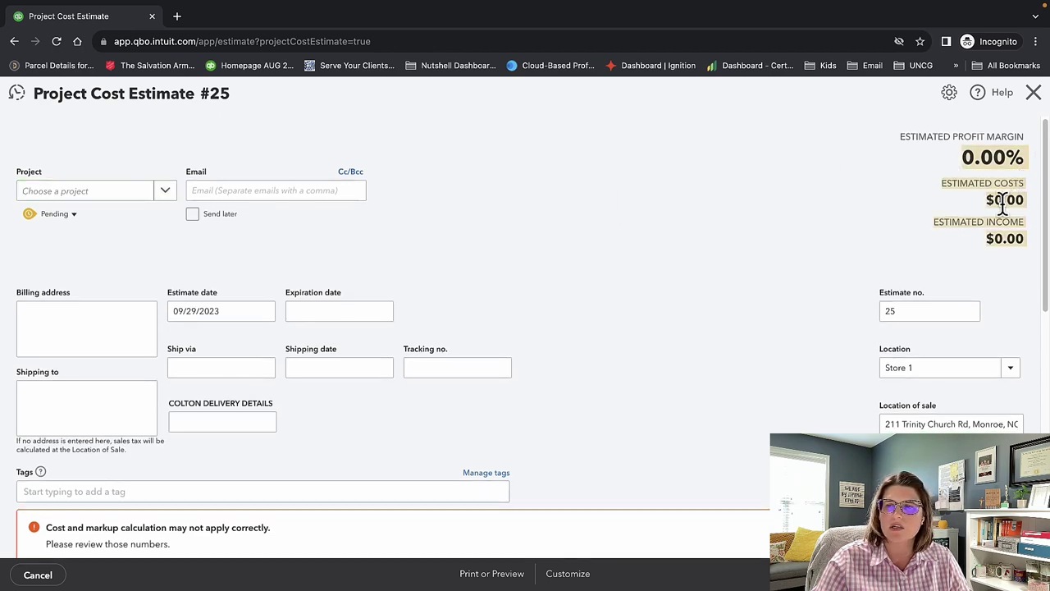
scroll(668, 218, down, 3)
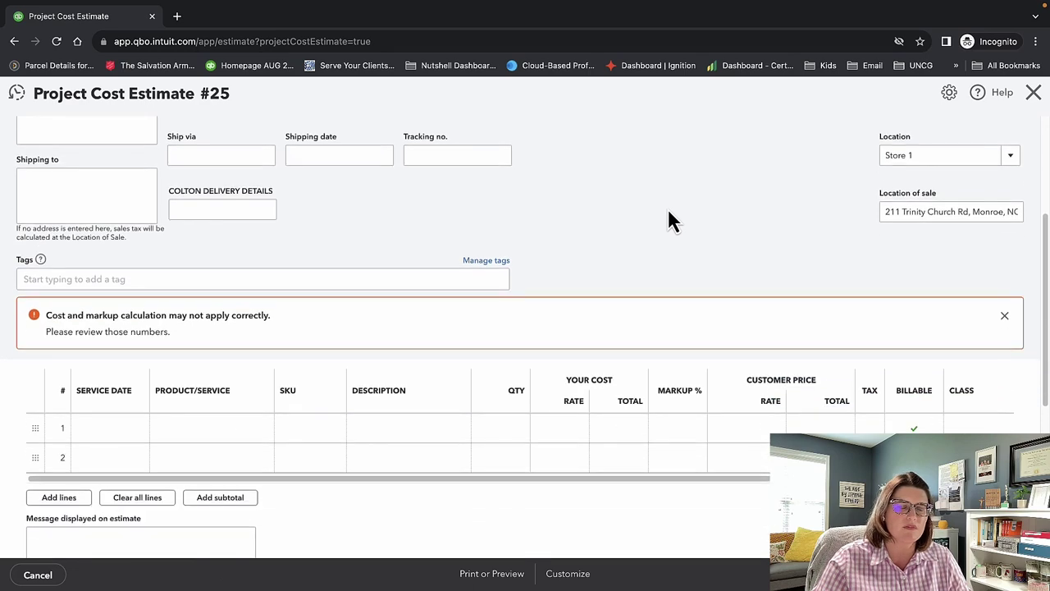
scroll(669, 211, down, 5)
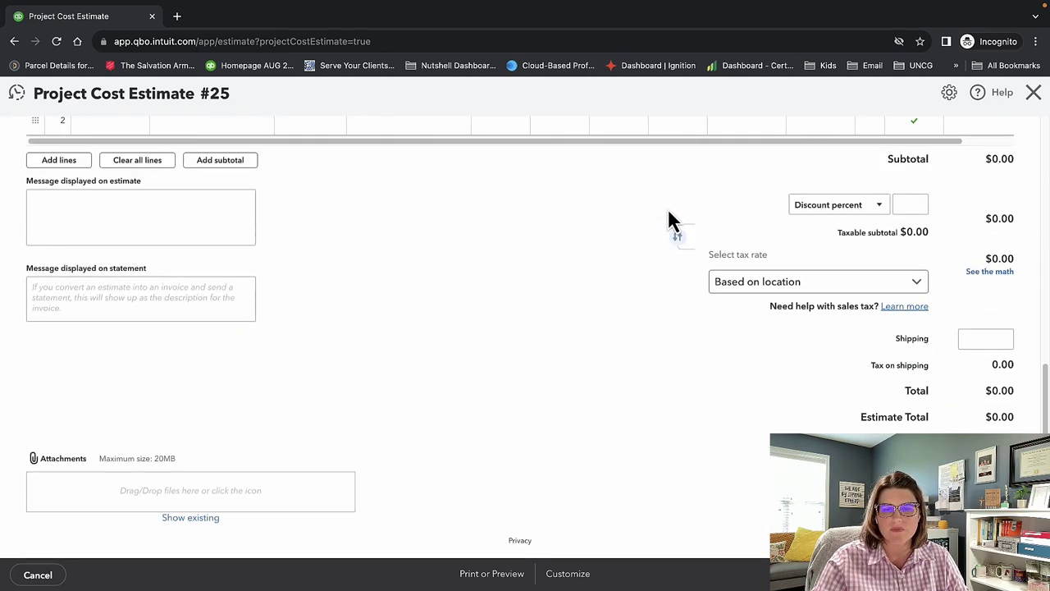
click(1033, 92)
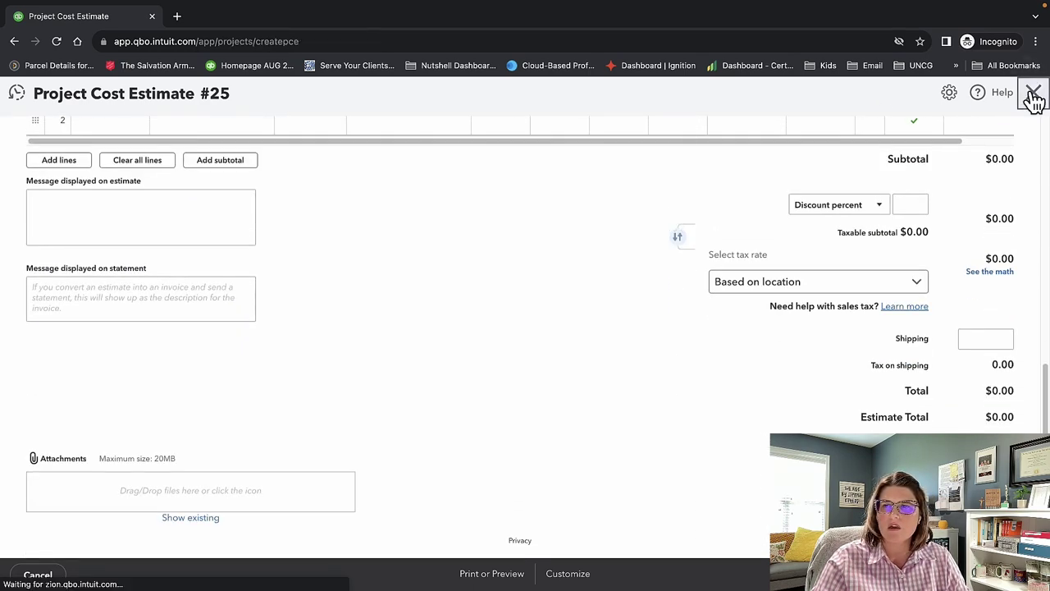
click(72, 131)
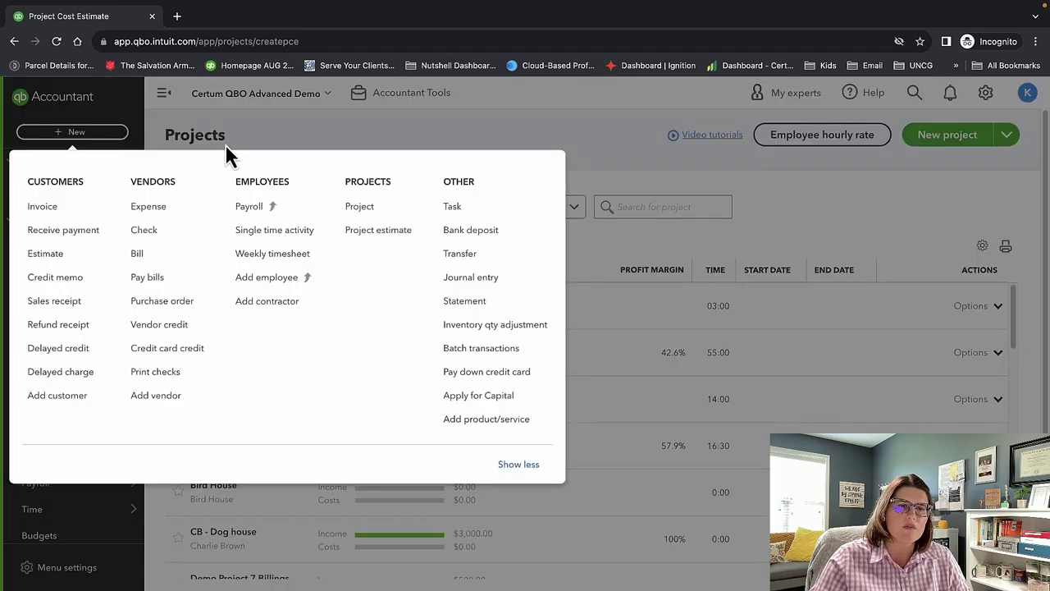
Start a new bank deposit into Operations Account.
click(465, 238)
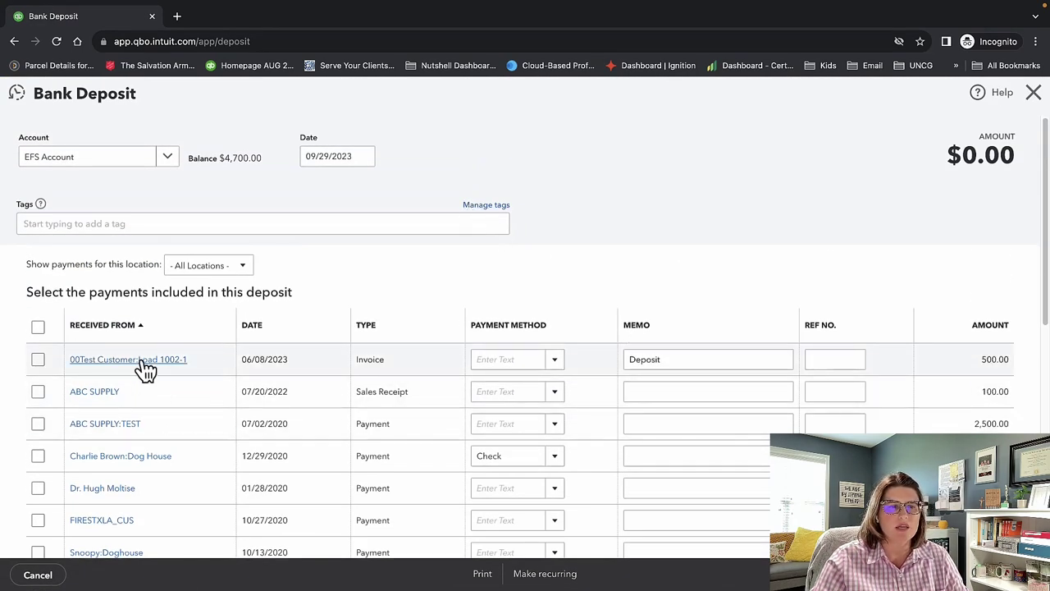
scroll(164, 443, down, 2)
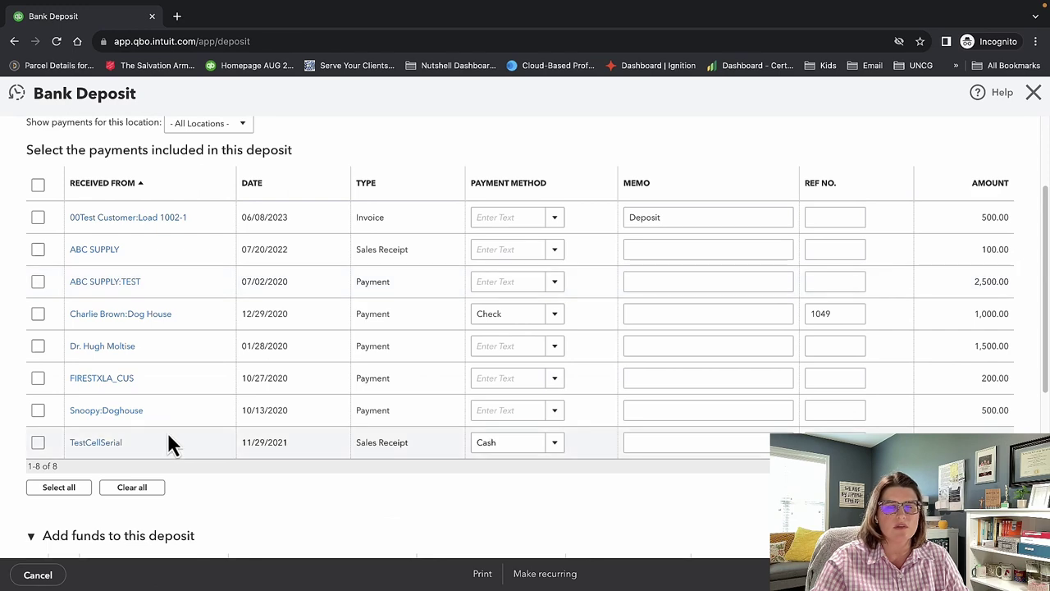
scroll(157, 446, up, 1)
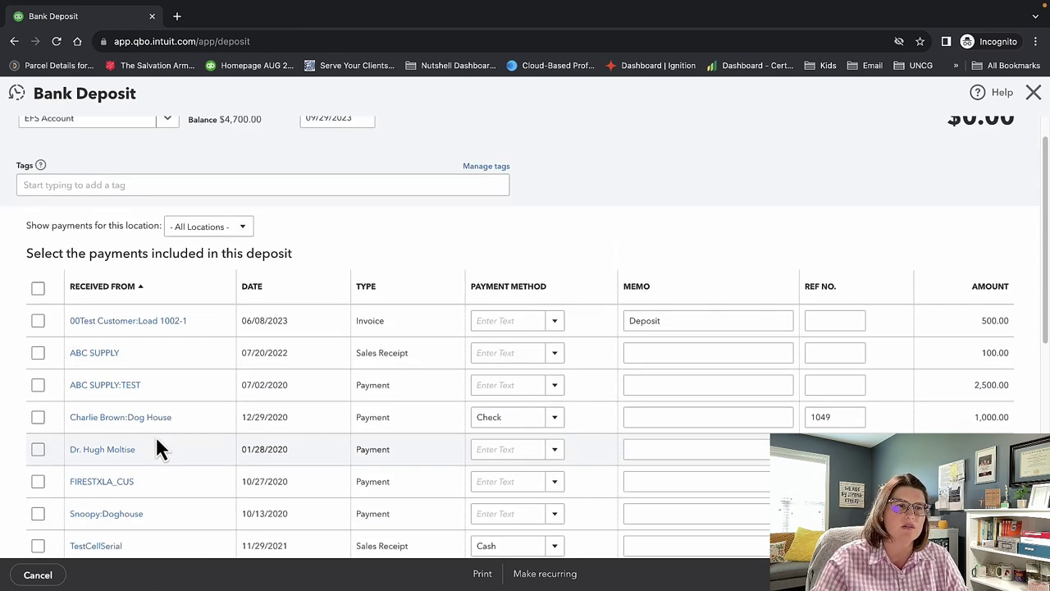
scroll(117, 279, up, 1)
click(166, 158)
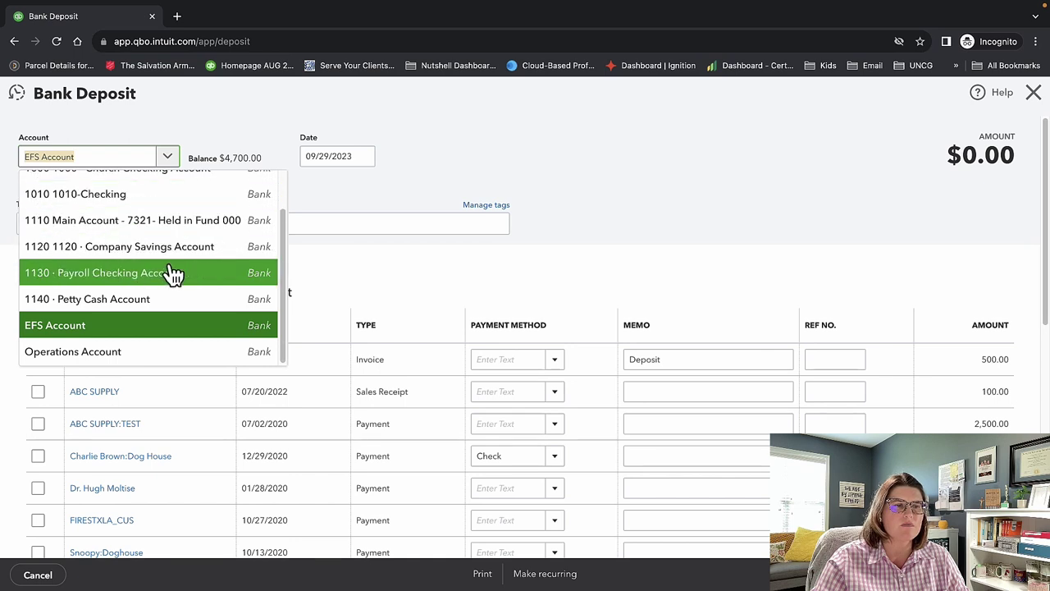
click(177, 354)
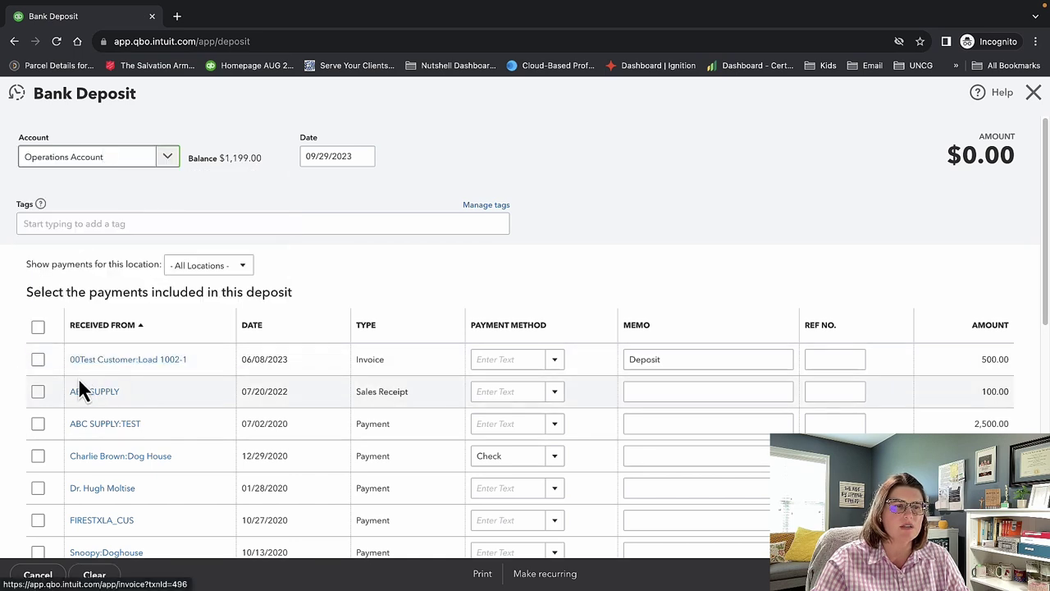
Tick the first four listed payments totaling $4,100.00 and save and close the deposit.
click(36, 360)
click(38, 390)
click(39, 424)
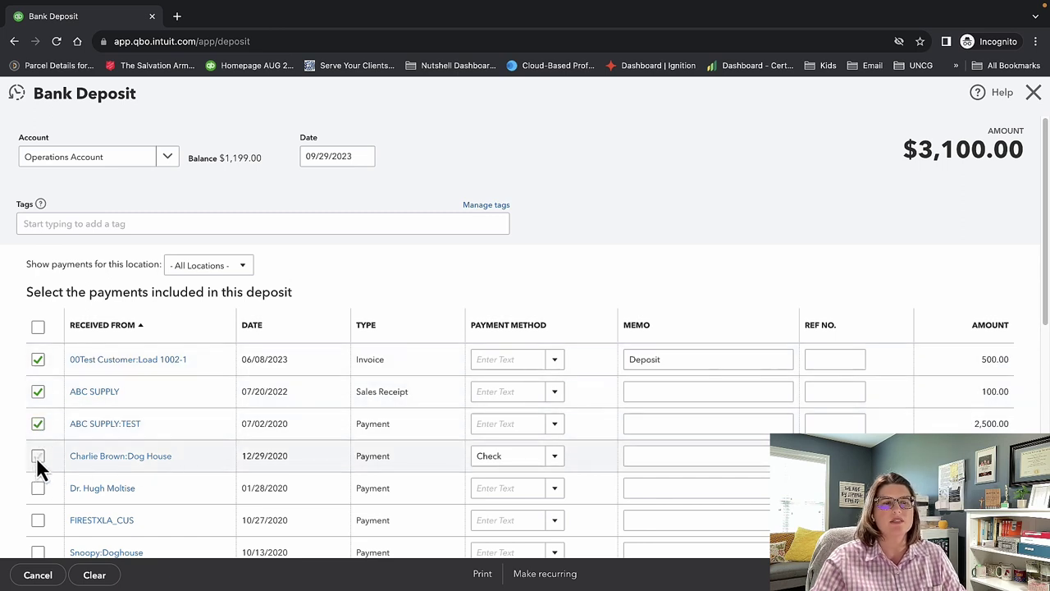
click(37, 457)
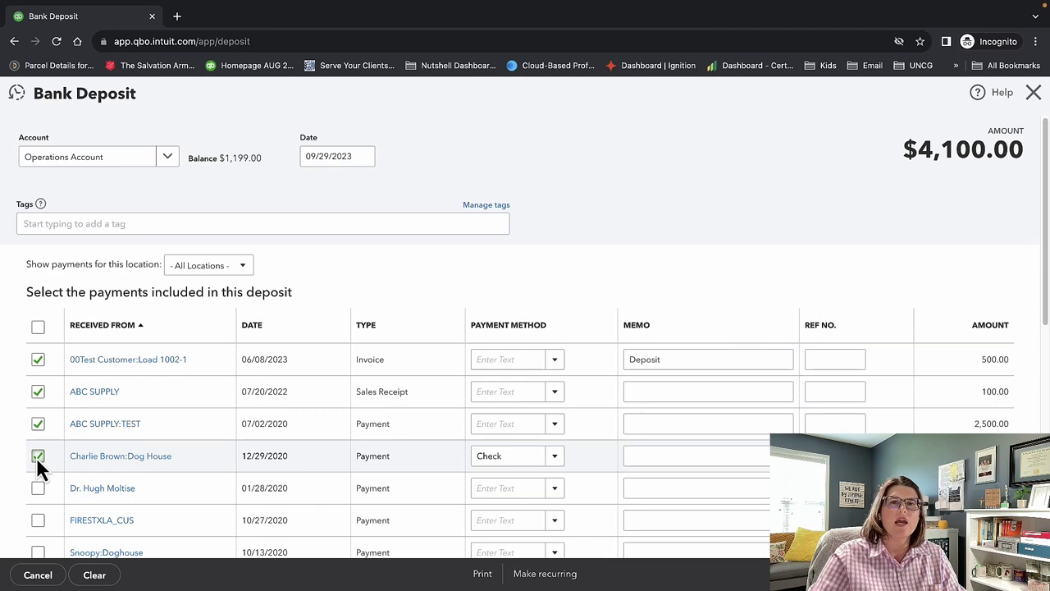
scroll(492, 401, down, 3)
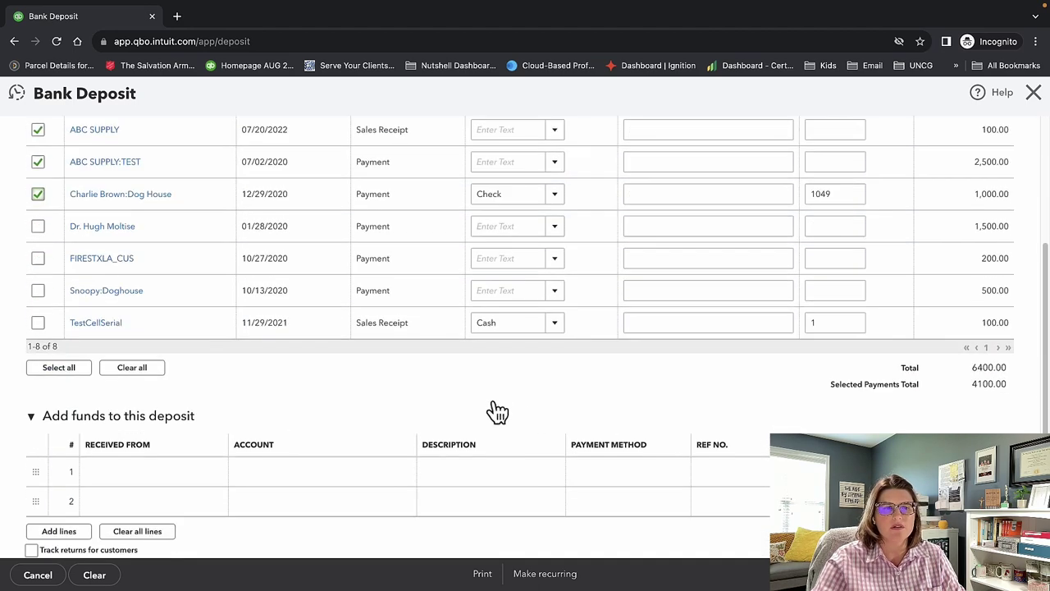
scroll(496, 410, down, 3)
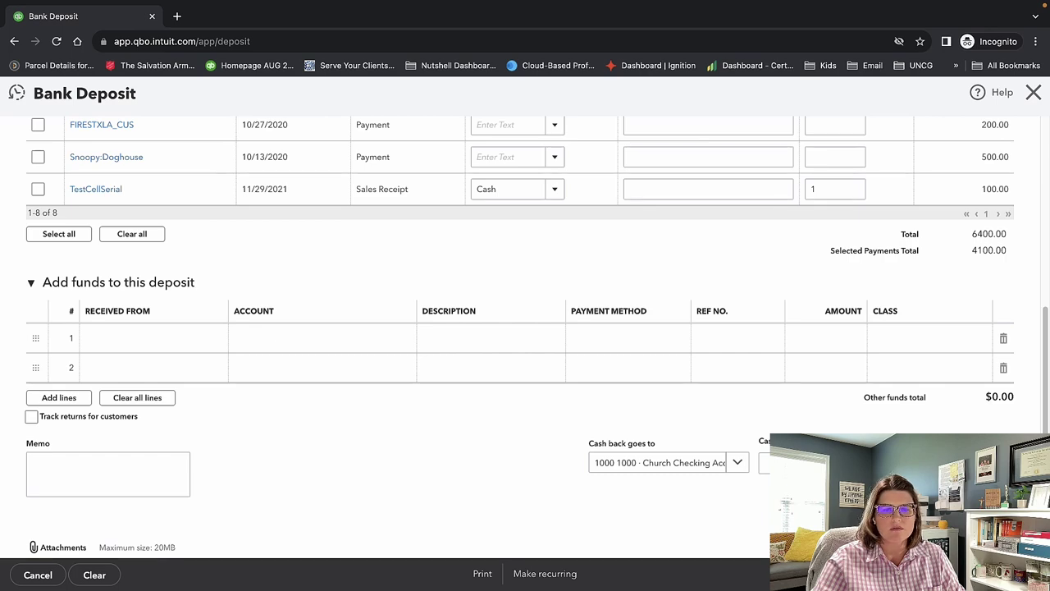
click(992, 575)
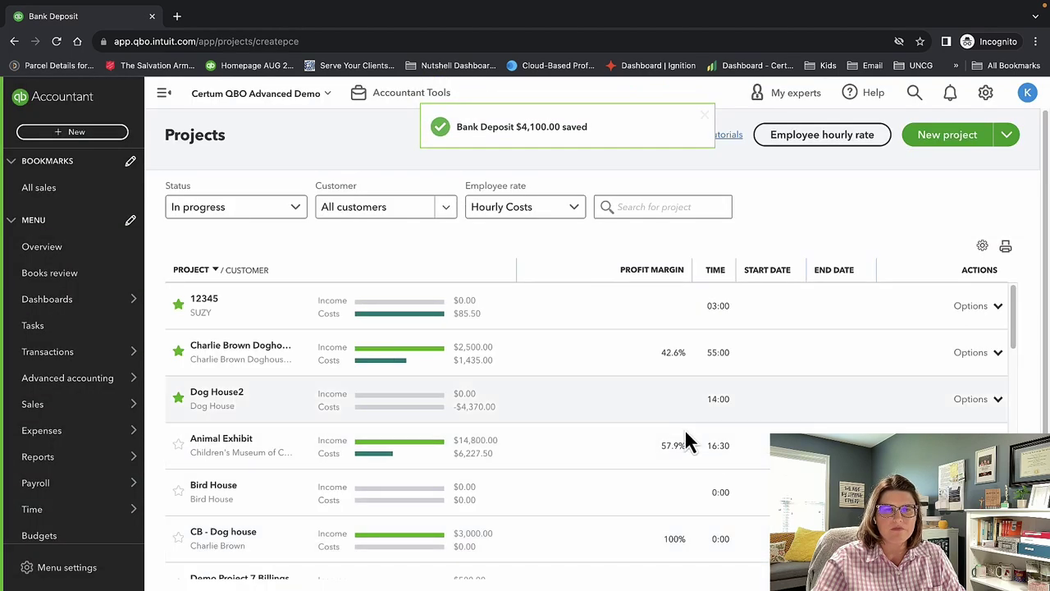
Start a transfer from Operations Account to 1130 · Payroll Checking Account.
click(113, 135)
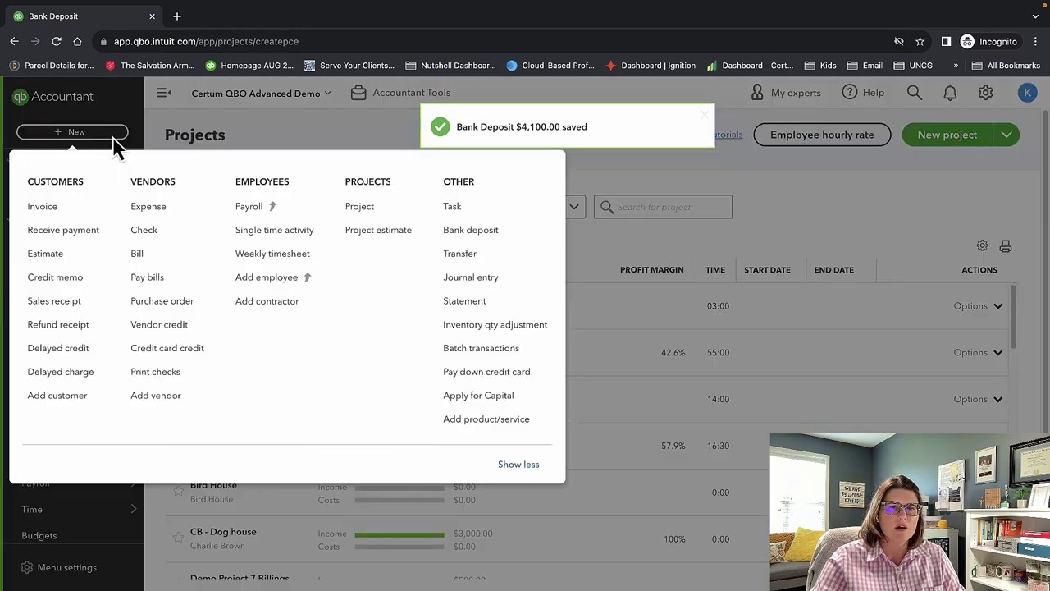
click(504, 253)
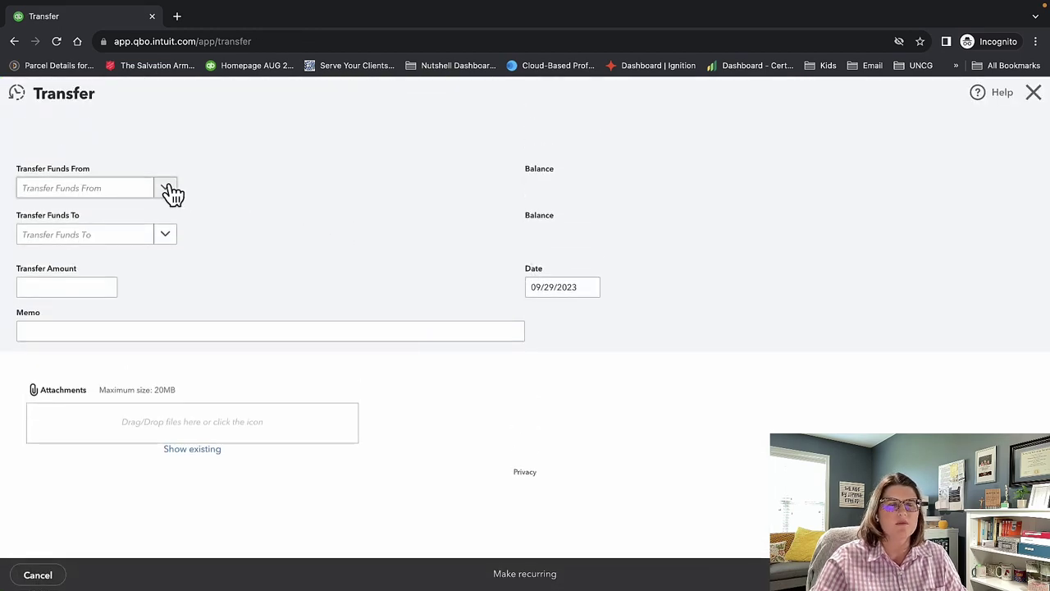
click(169, 190)
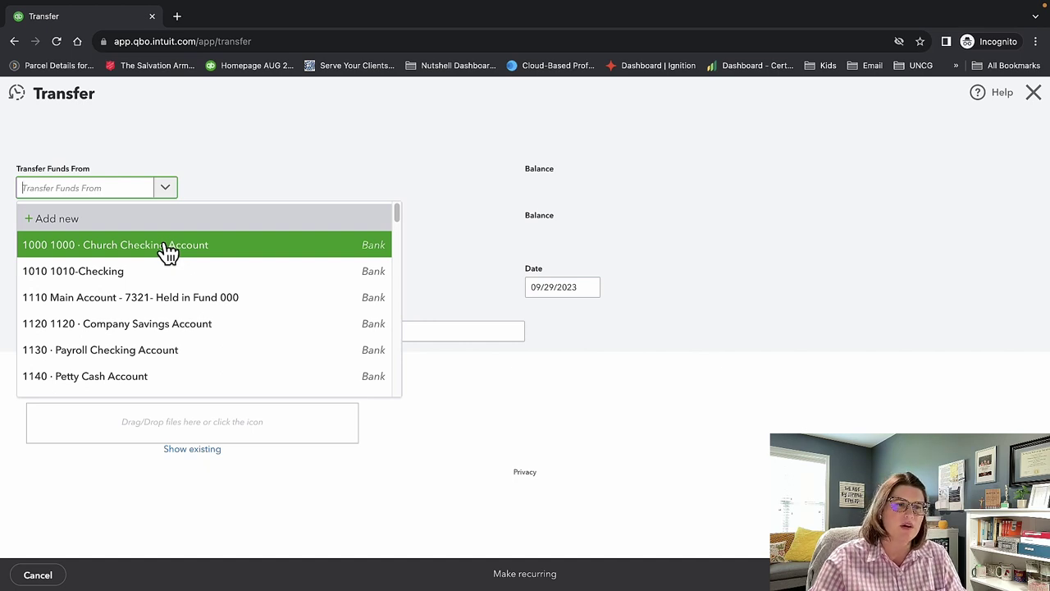
scroll(175, 345, down, 5)
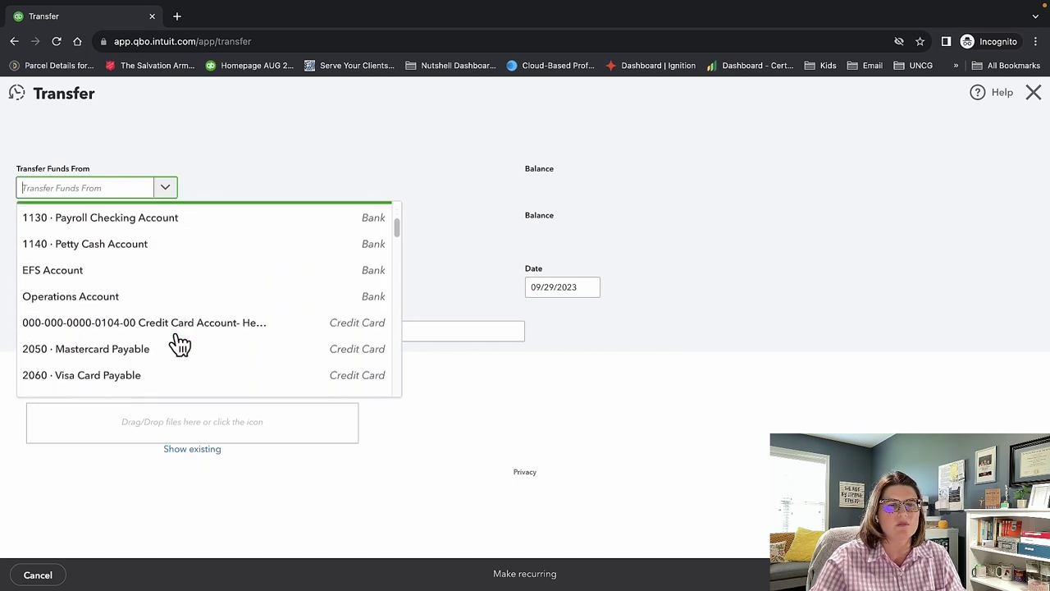
scroll(176, 345, up, 5)
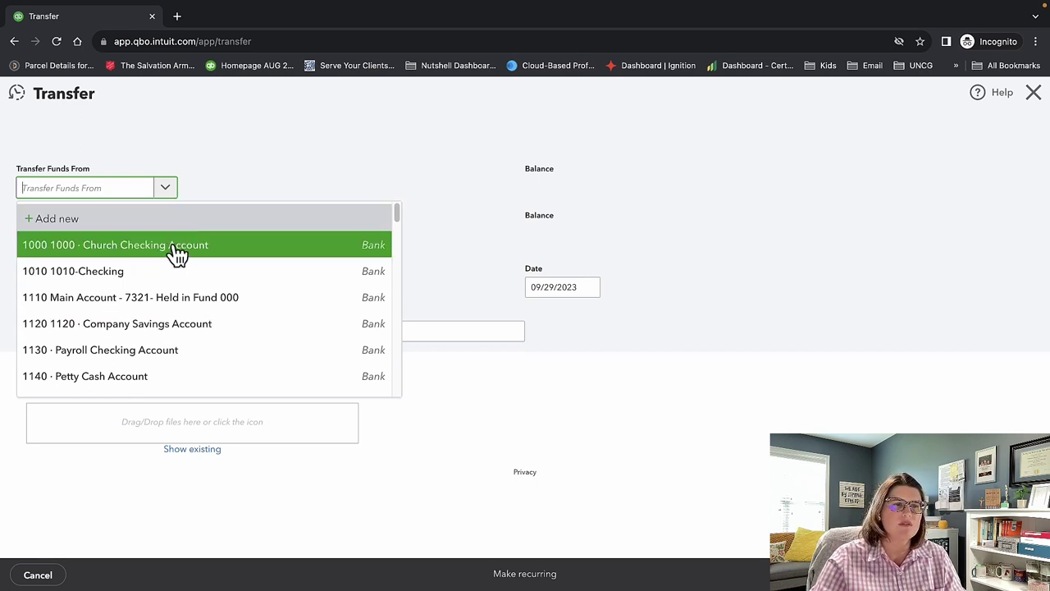
scroll(176, 296, down, 1)
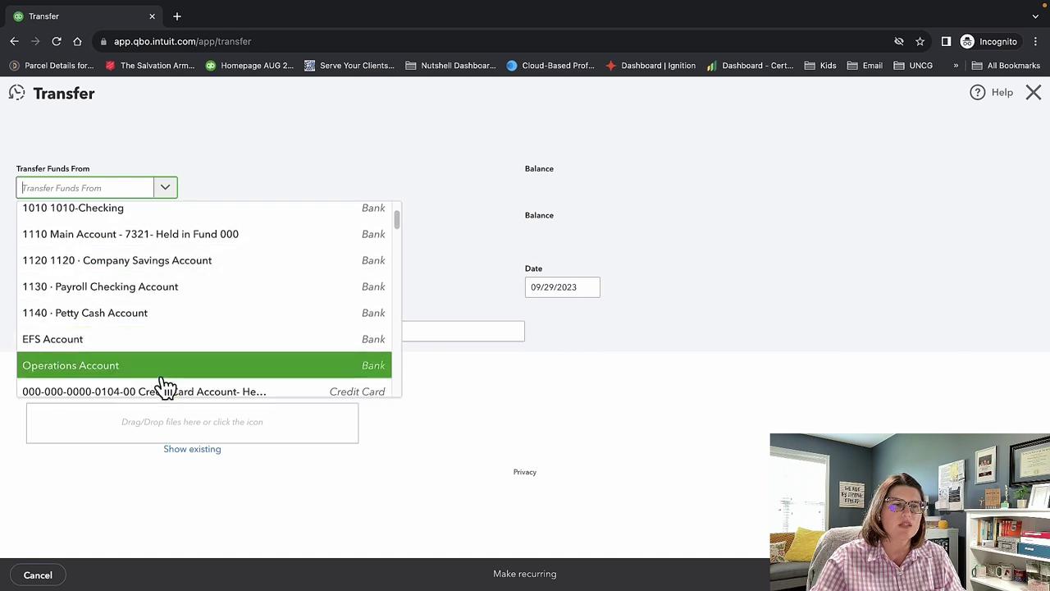
click(165, 371)
click(169, 238)
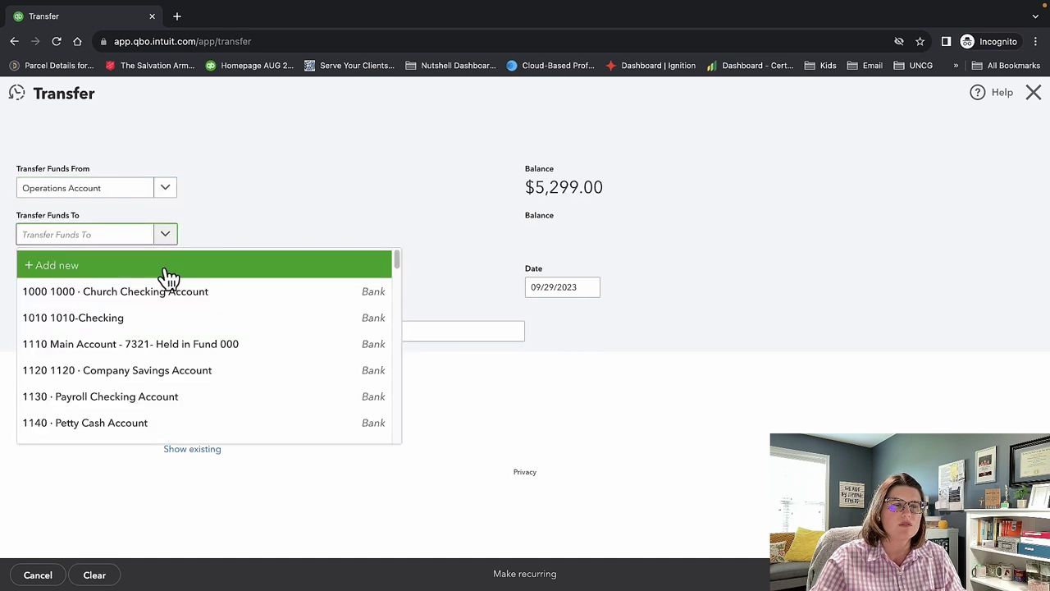
scroll(165, 332, down, 2)
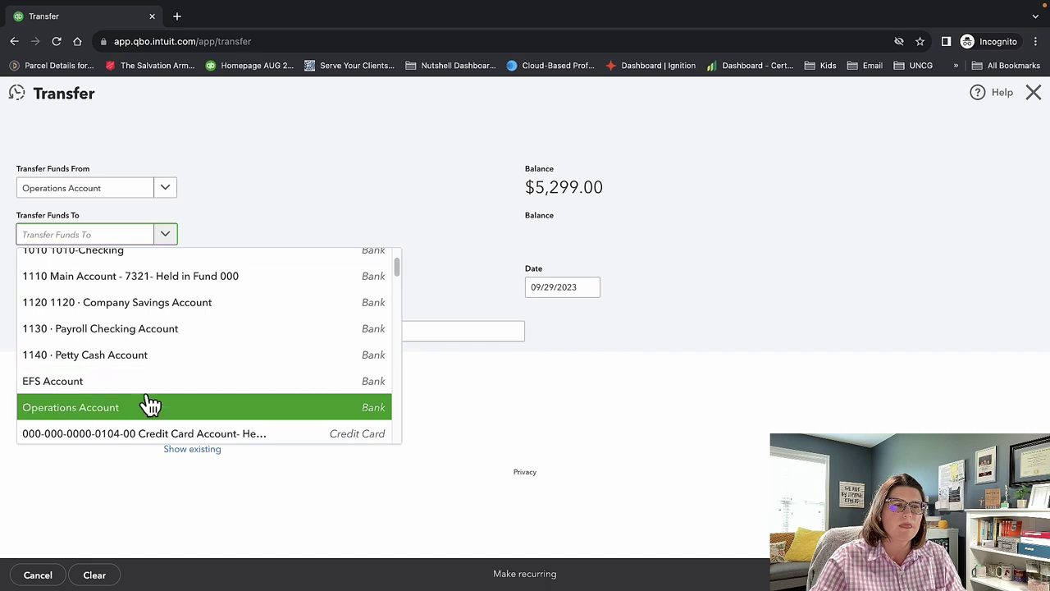
click(156, 330)
Enter a transfer amount of 10,000.00 and save it.
click(95, 286)
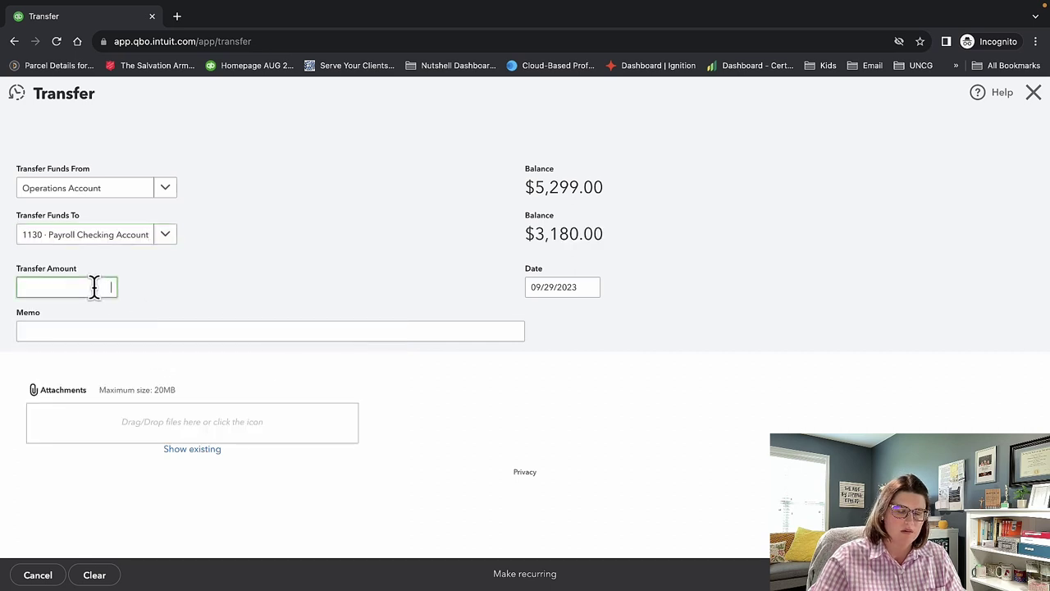
text(10,000)
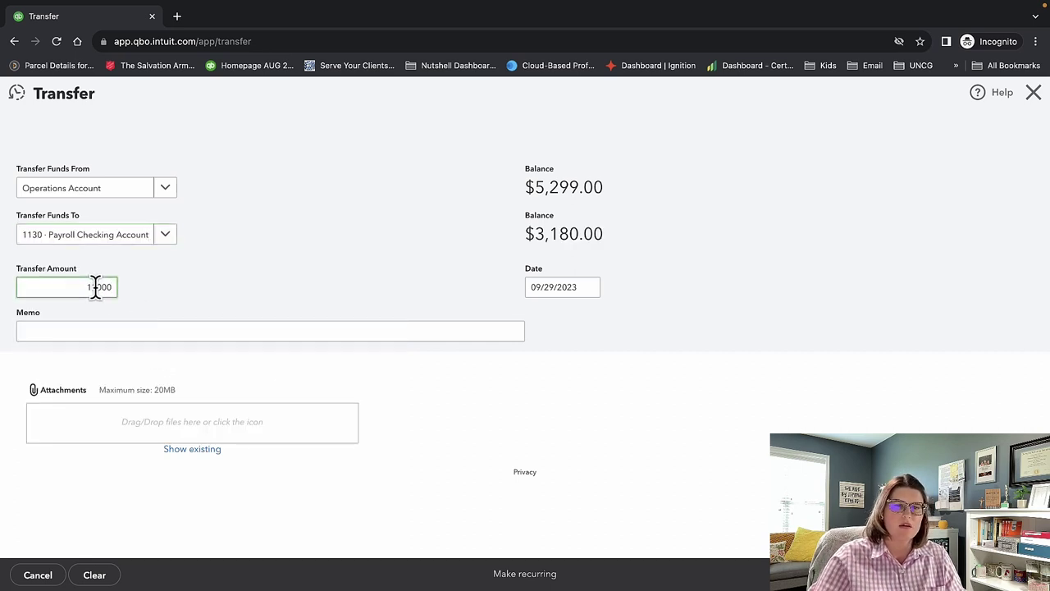
click(259, 286)
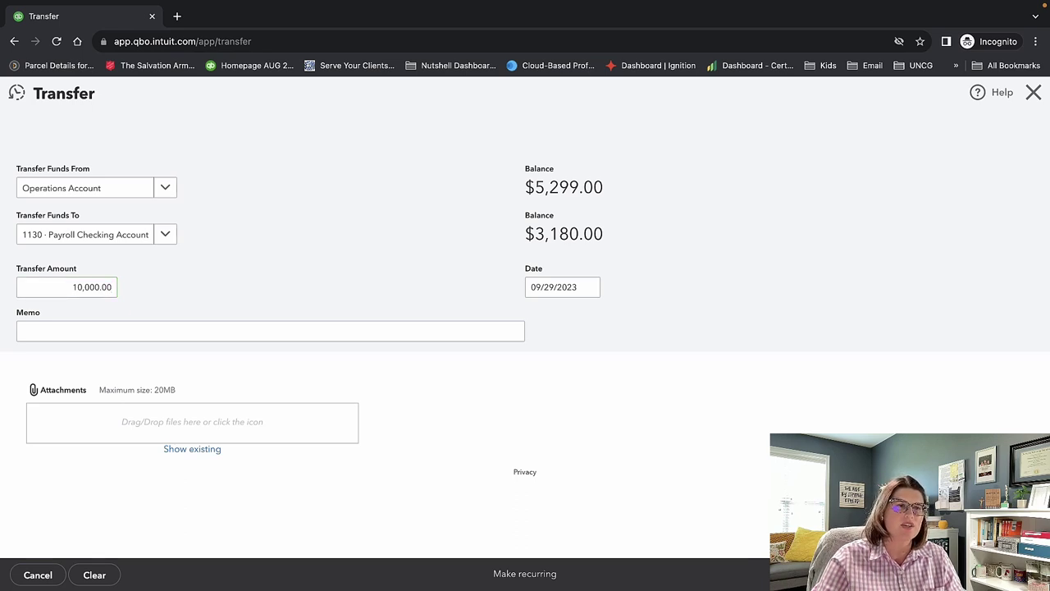
click(981, 574)
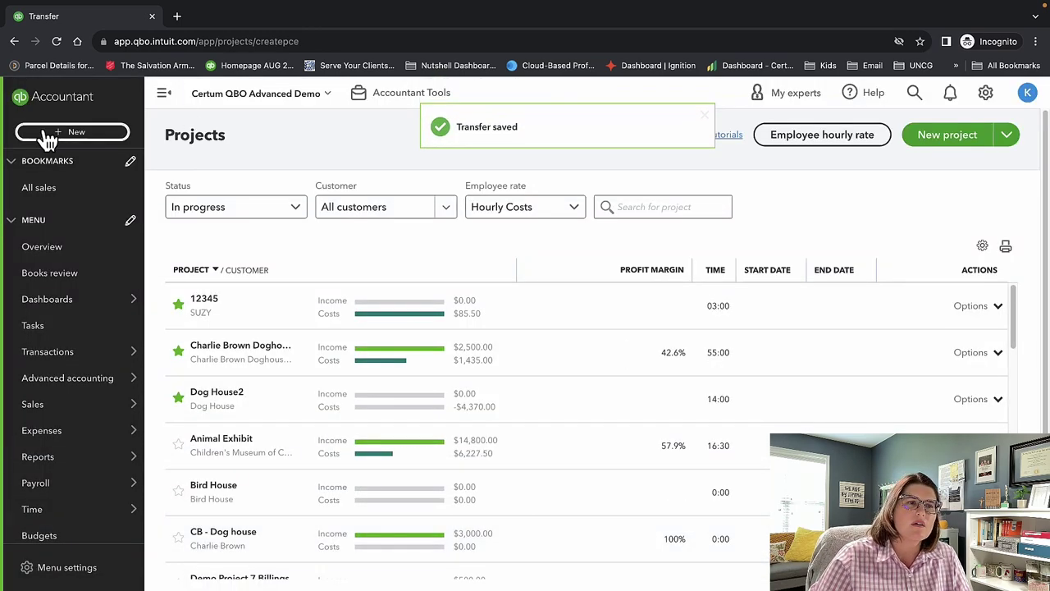
click(72, 132)
Create journal entry SOS-16 dated 09/29/2023, mark it as adjusting, and select its first line.
click(496, 283)
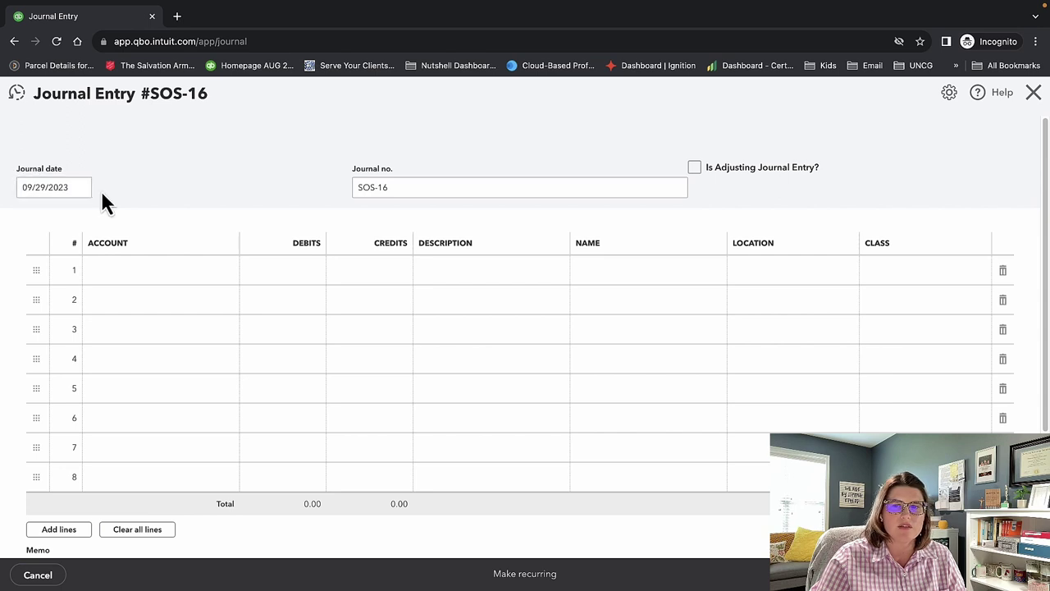
drag(398, 187, 333, 202)
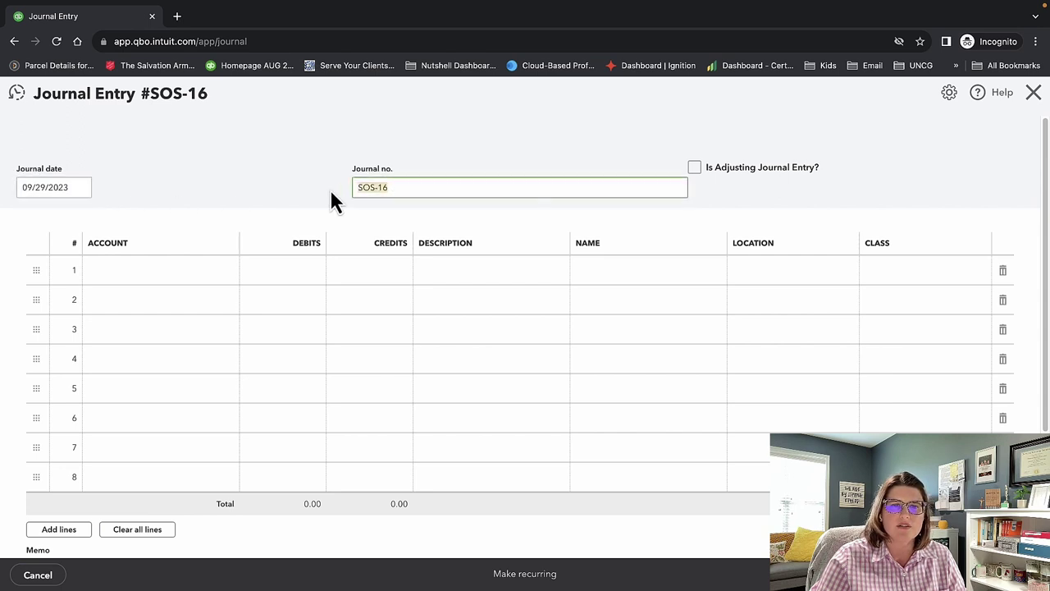
click(695, 168)
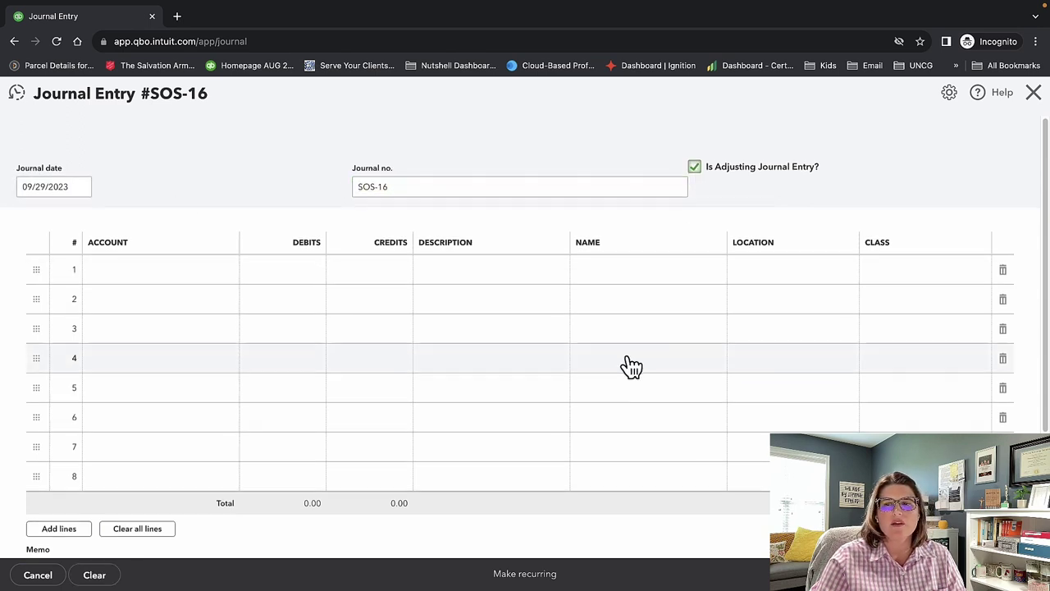
scroll(627, 369, down, 2)
scroll(627, 361, up, 2)
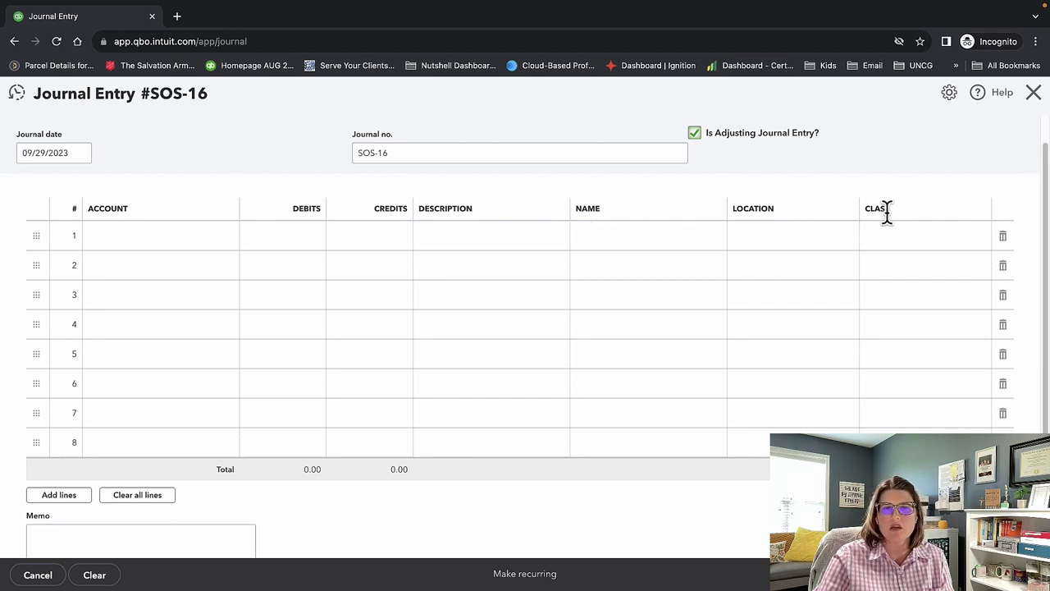
click(621, 218)
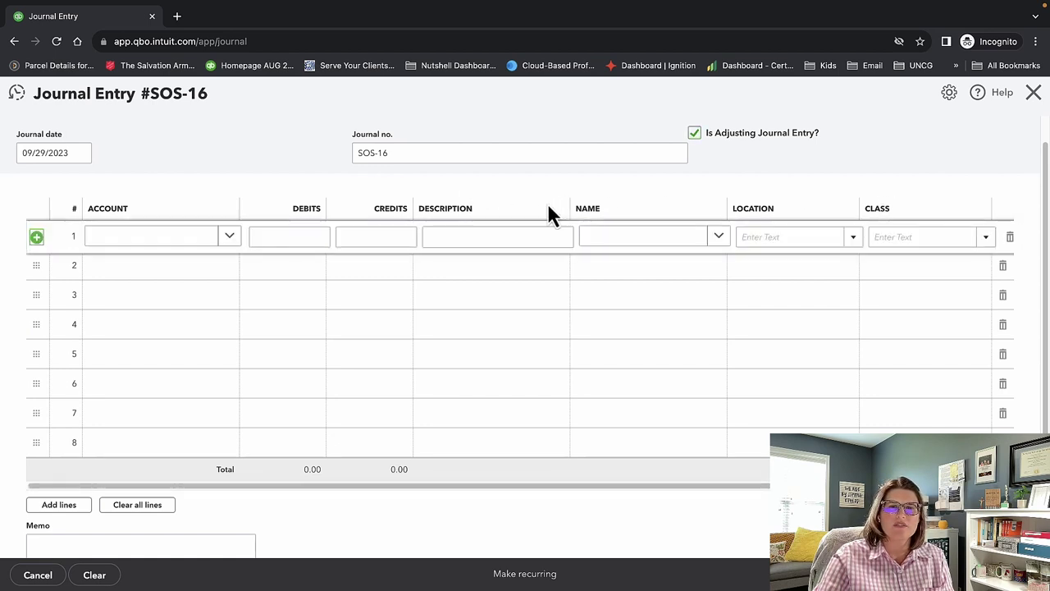
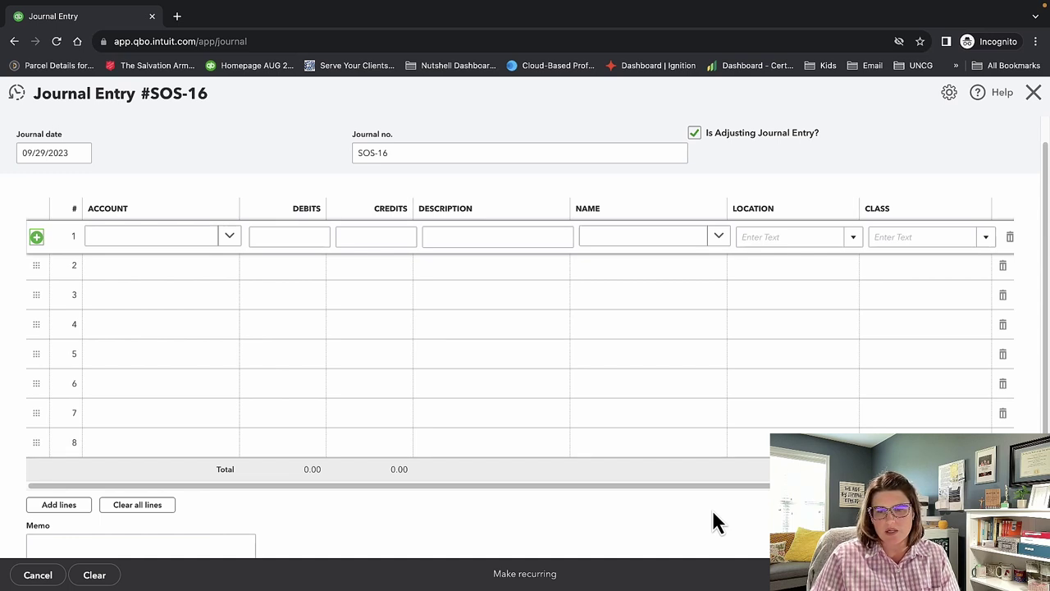
Discard the unsaved journal entry SOS-16 and start a new customer statement instead.
key(Escape)
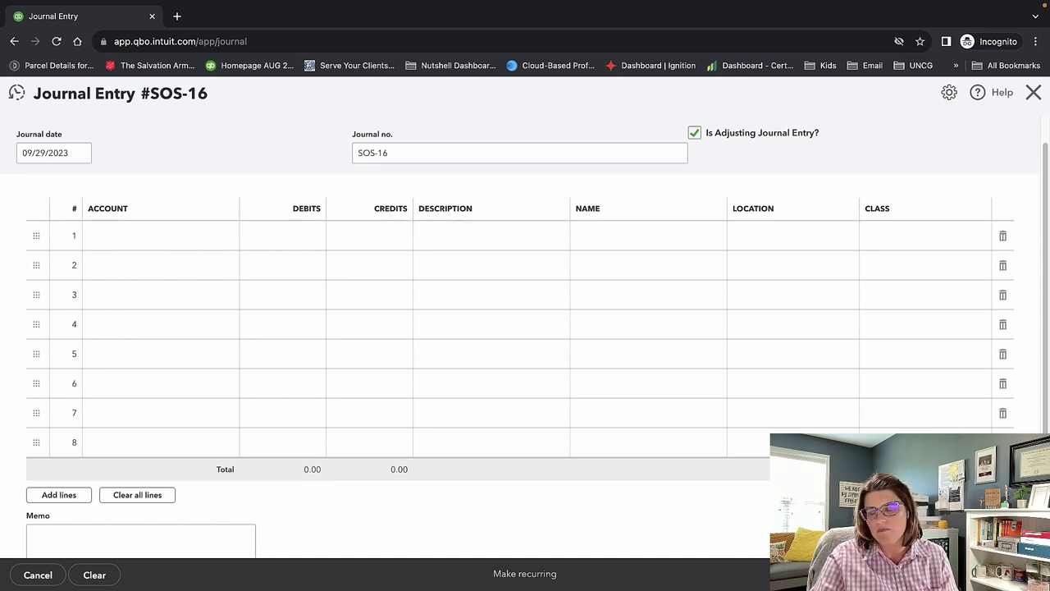
click(1033, 93)
click(593, 353)
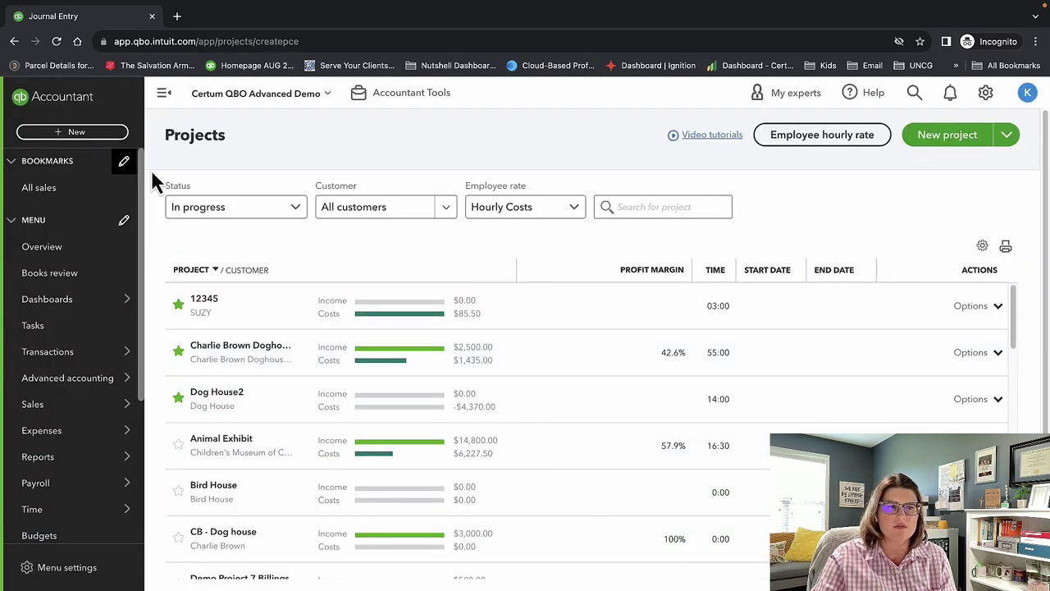
click(76, 133)
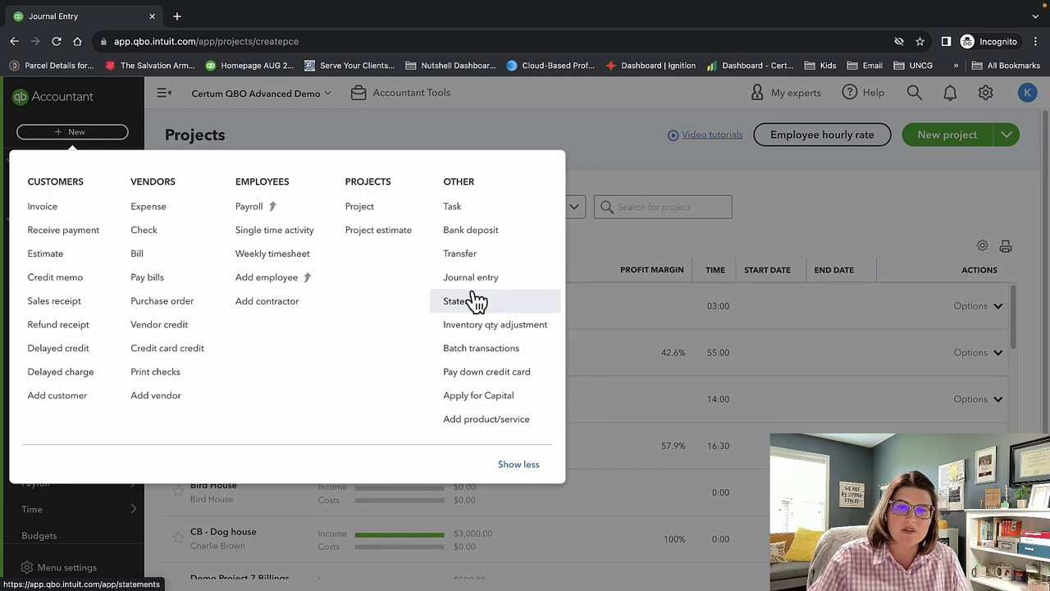
click(471, 304)
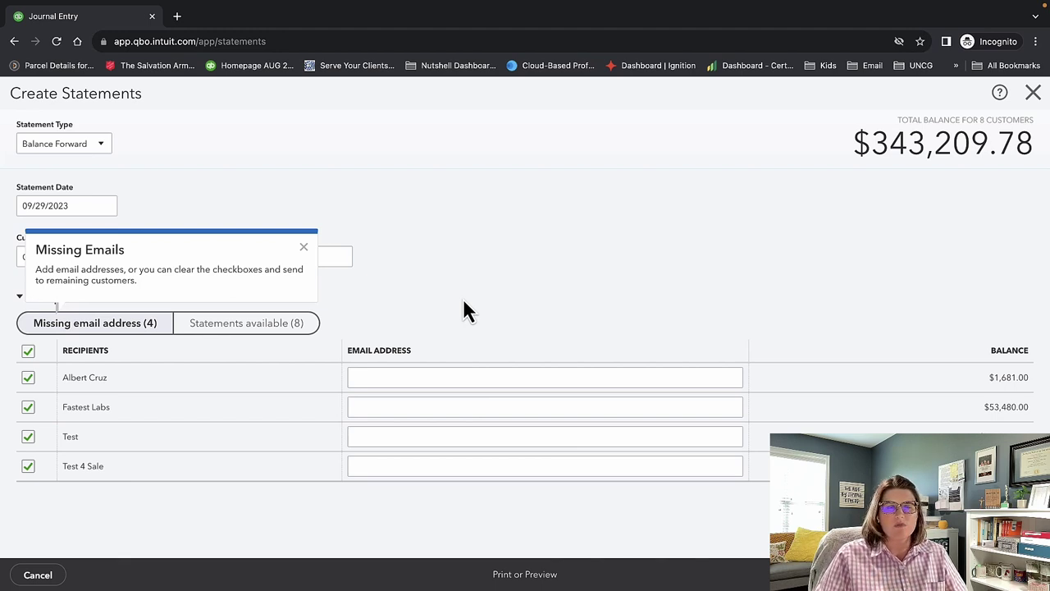
Dismiss the statement tips, try the Open Item and Transaction Statement types, then close without creating any.
click(303, 248)
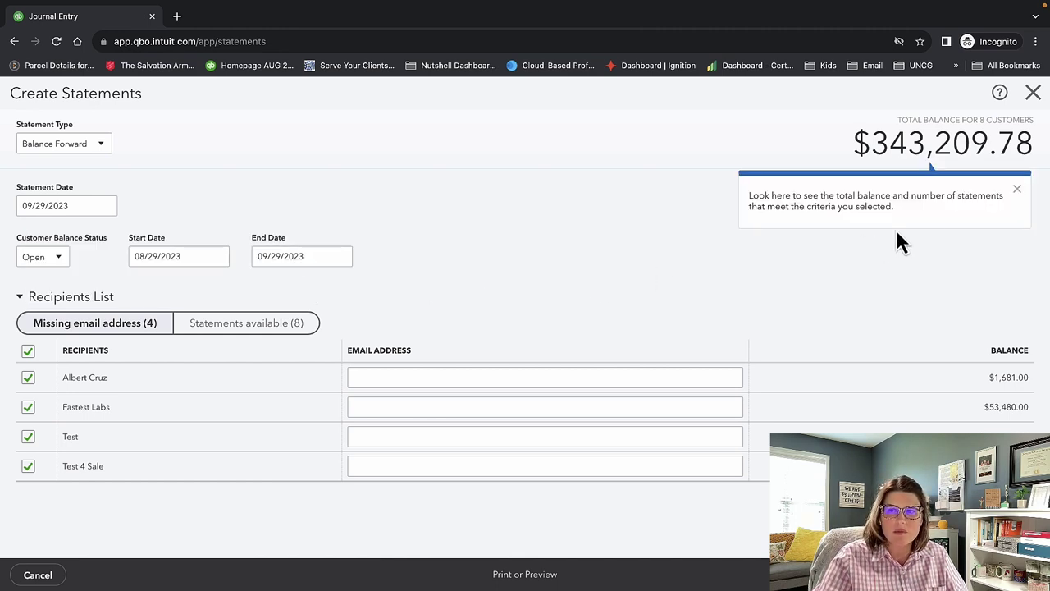
click(1017, 190)
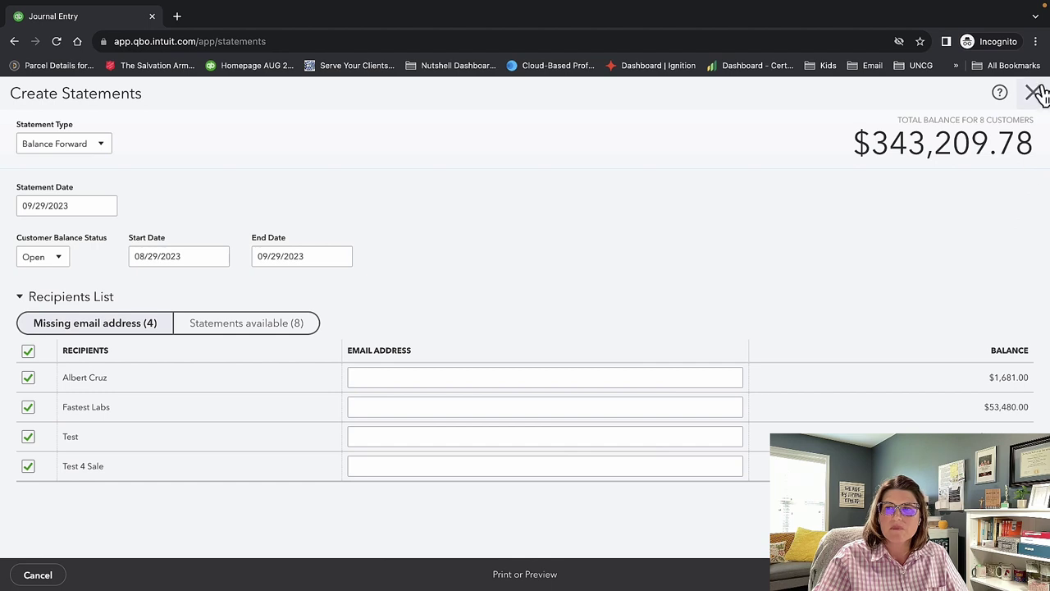
click(87, 153)
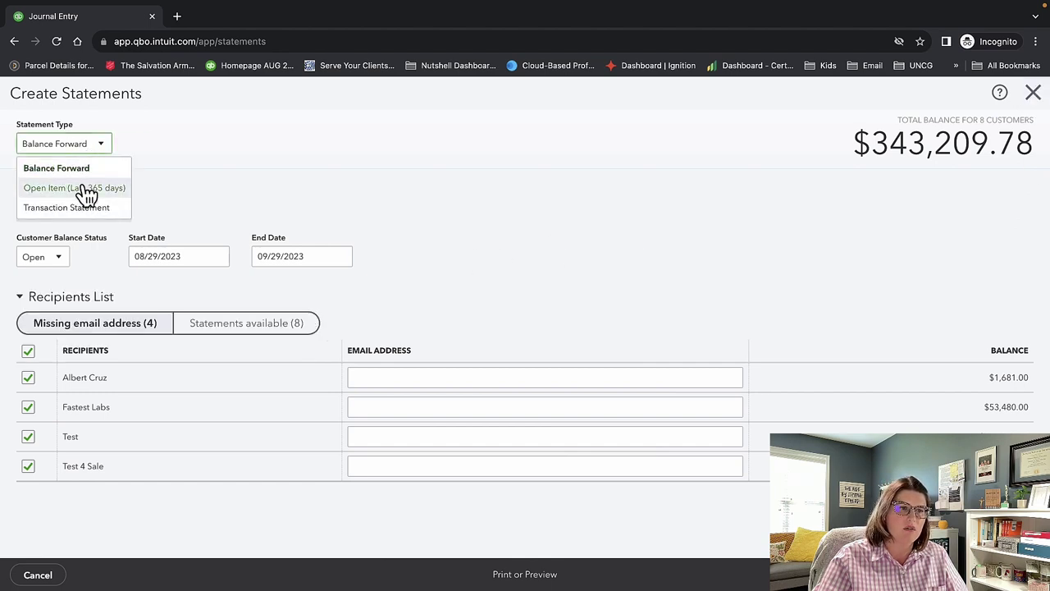
click(82, 188)
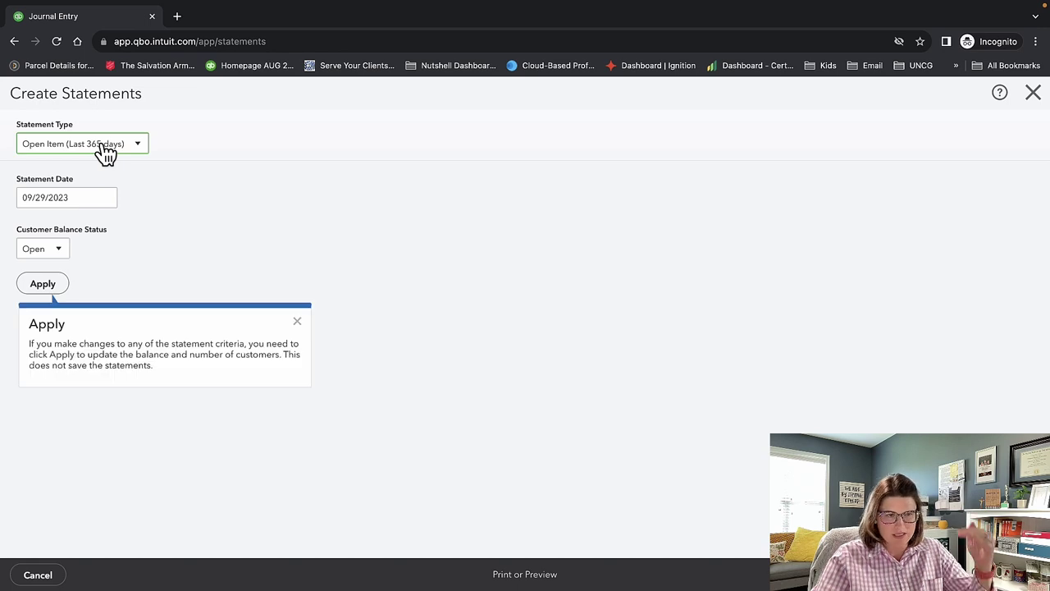
click(104, 153)
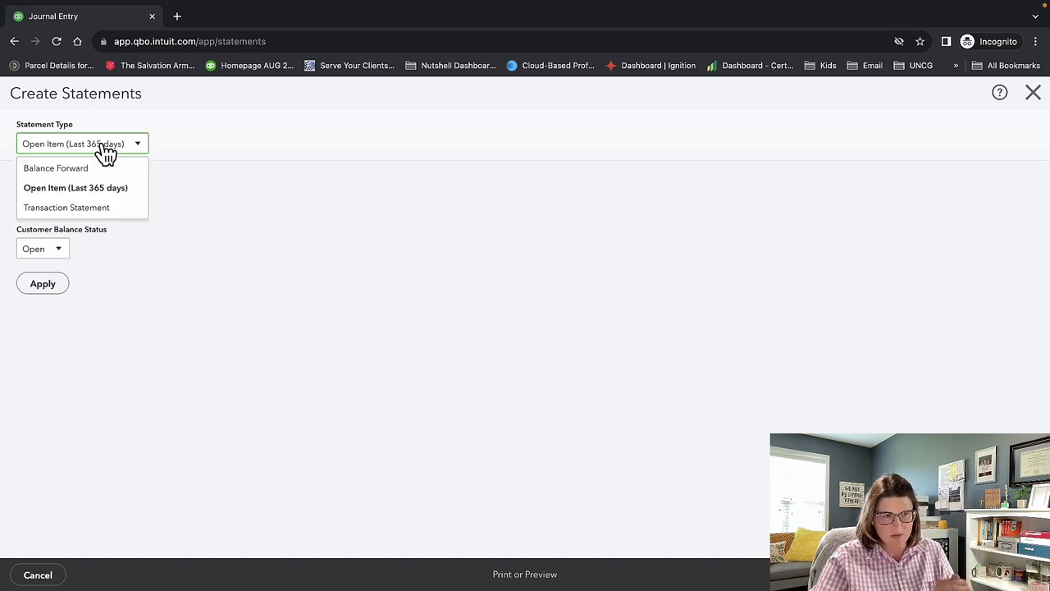
click(105, 208)
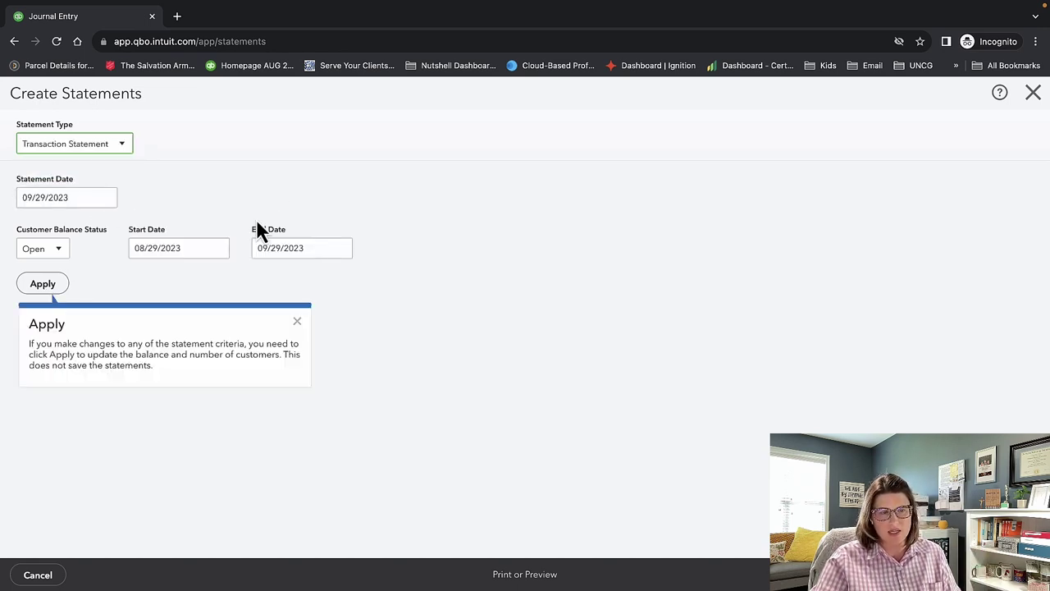
click(1033, 93)
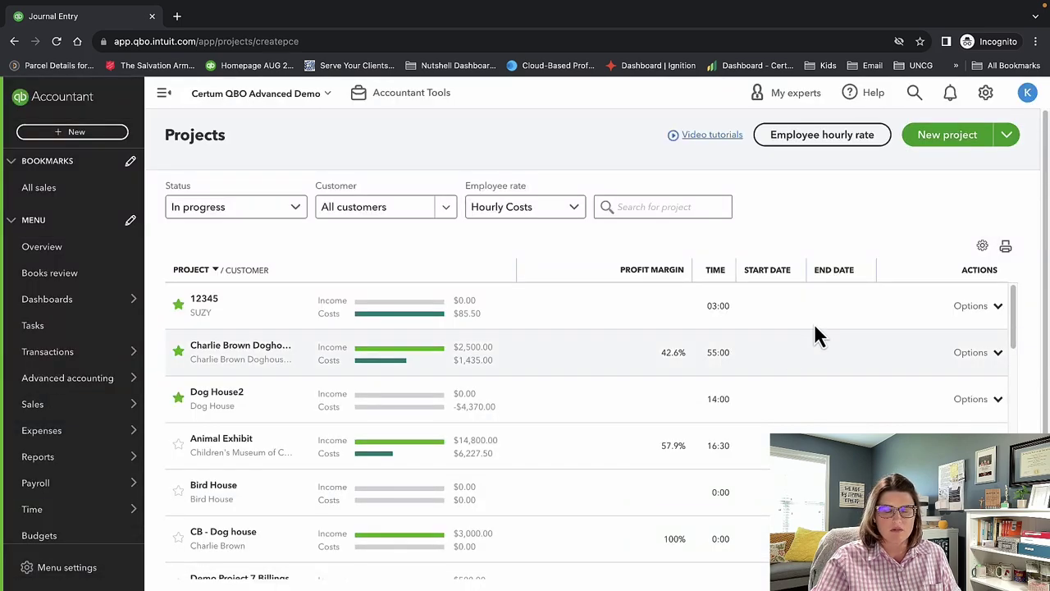
Start a new inventory quantity adjustment, keeping Inventory Shrinkage as the adjustment account.
click(86, 133)
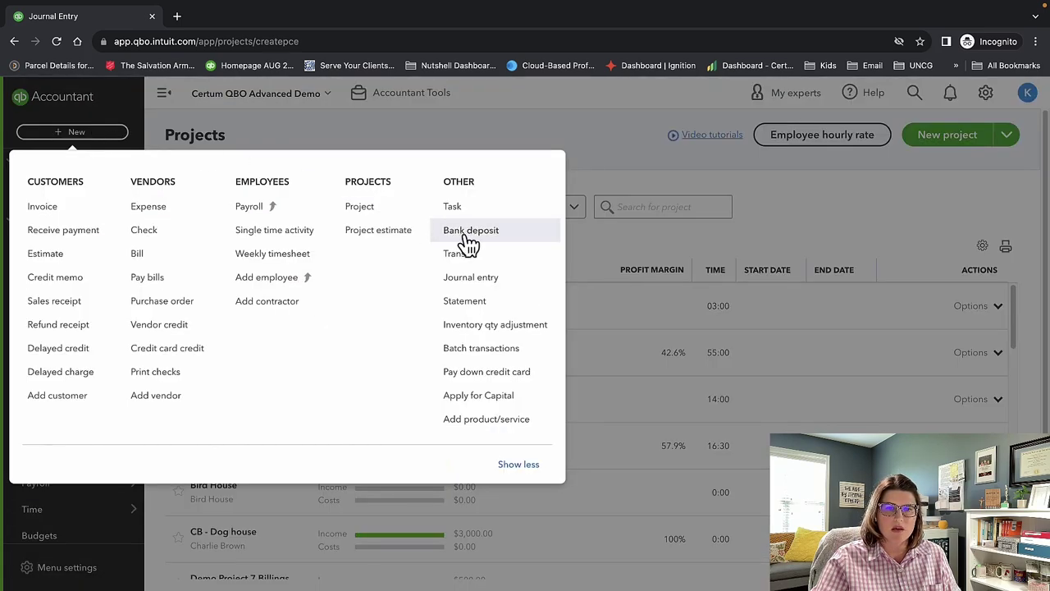
click(503, 328)
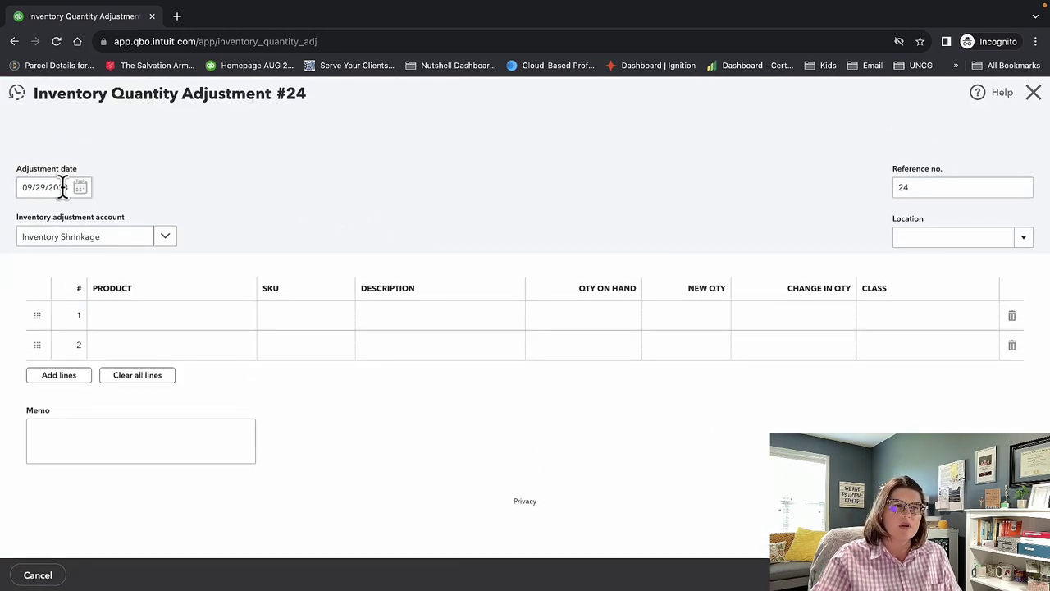
click(167, 243)
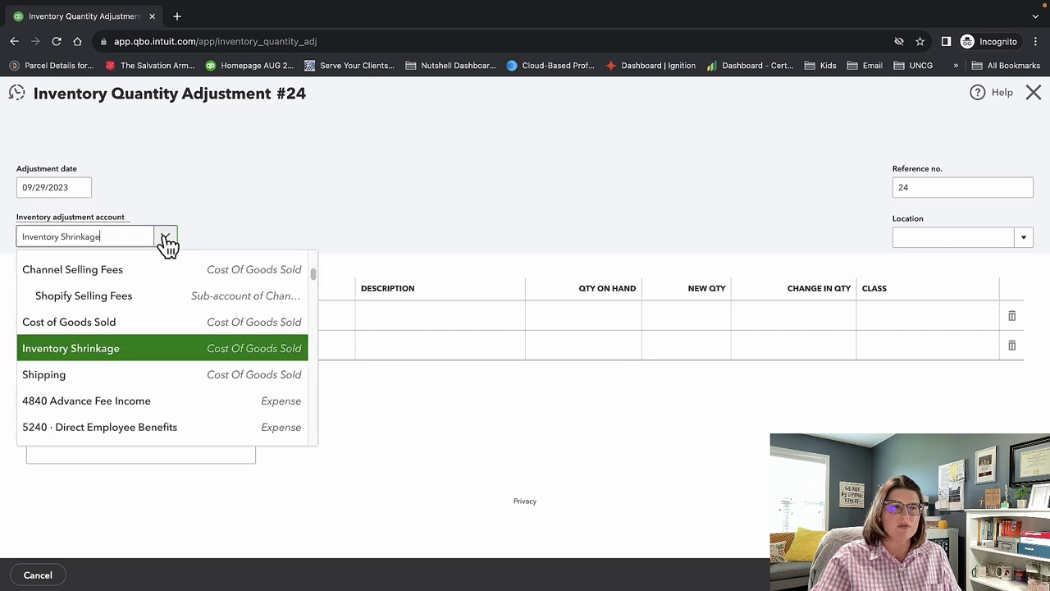
click(168, 244)
click(113, 242)
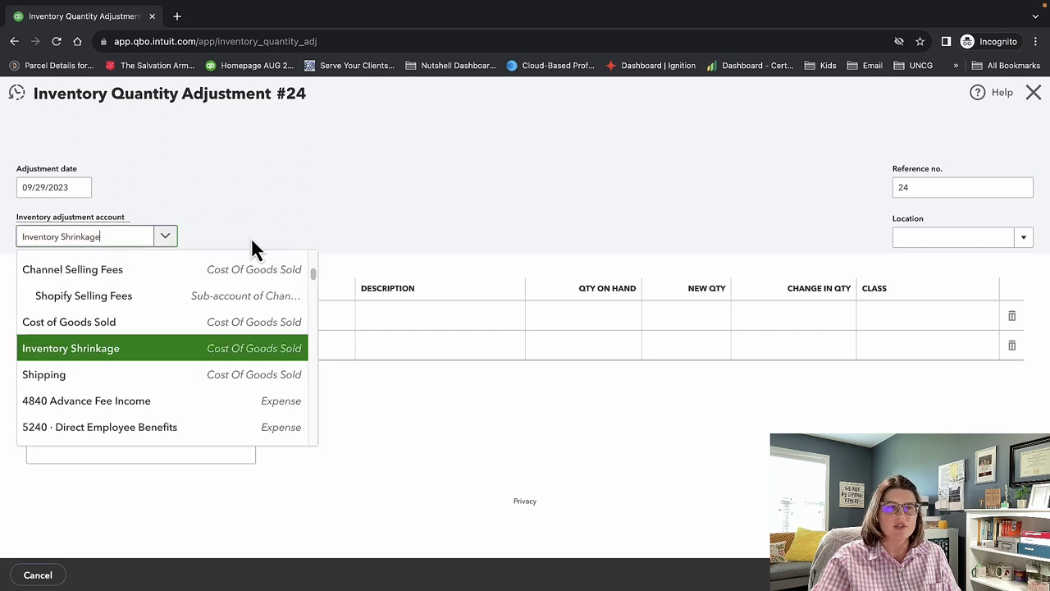
click(252, 238)
Add an Apple Trees line with new quantity 20 and class Accident, then save and close.
click(216, 327)
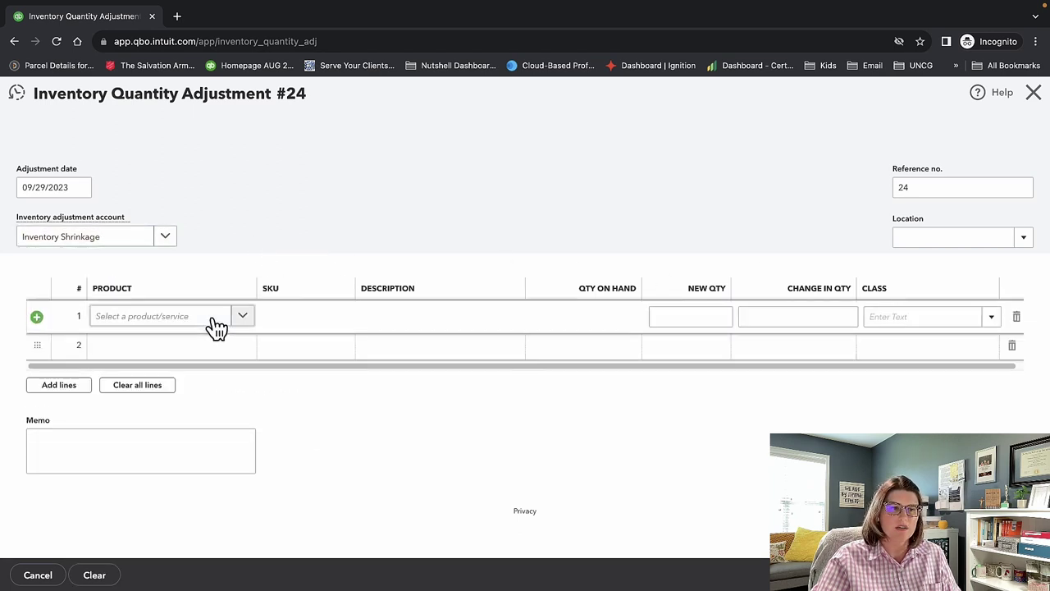
click(243, 324)
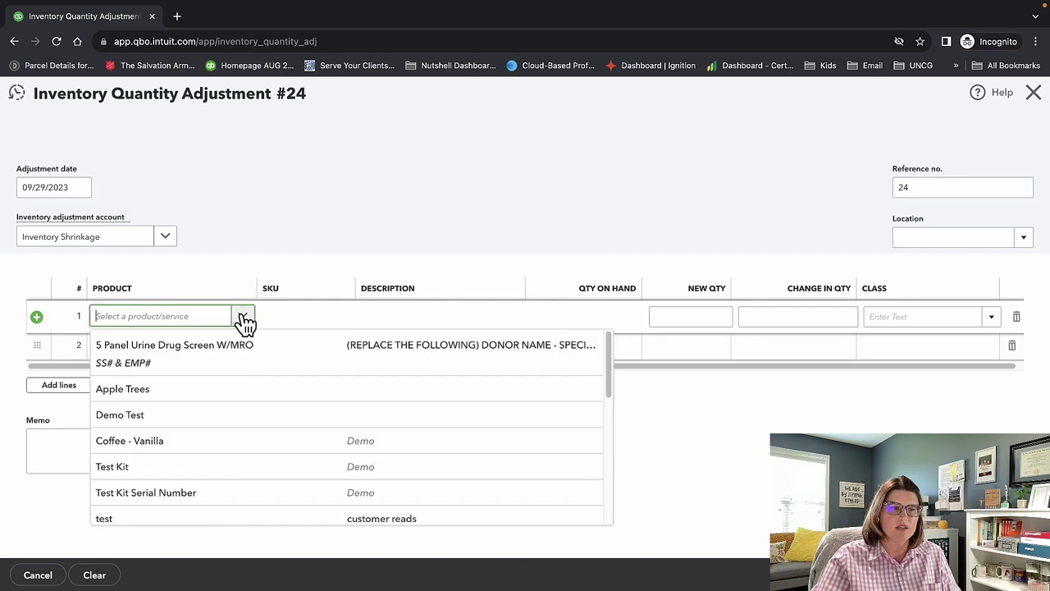
click(230, 389)
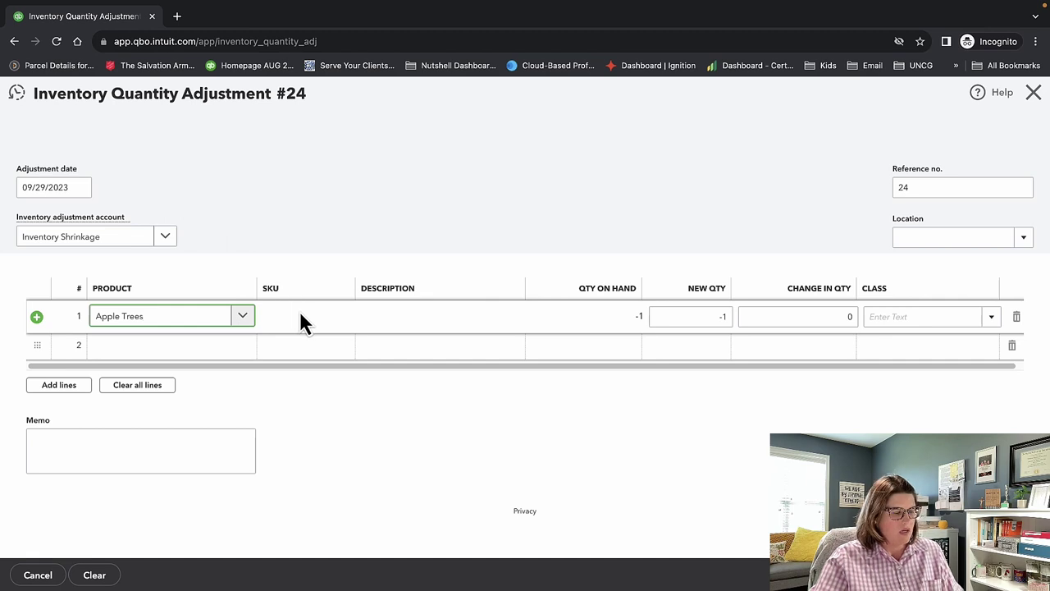
key(Tab)
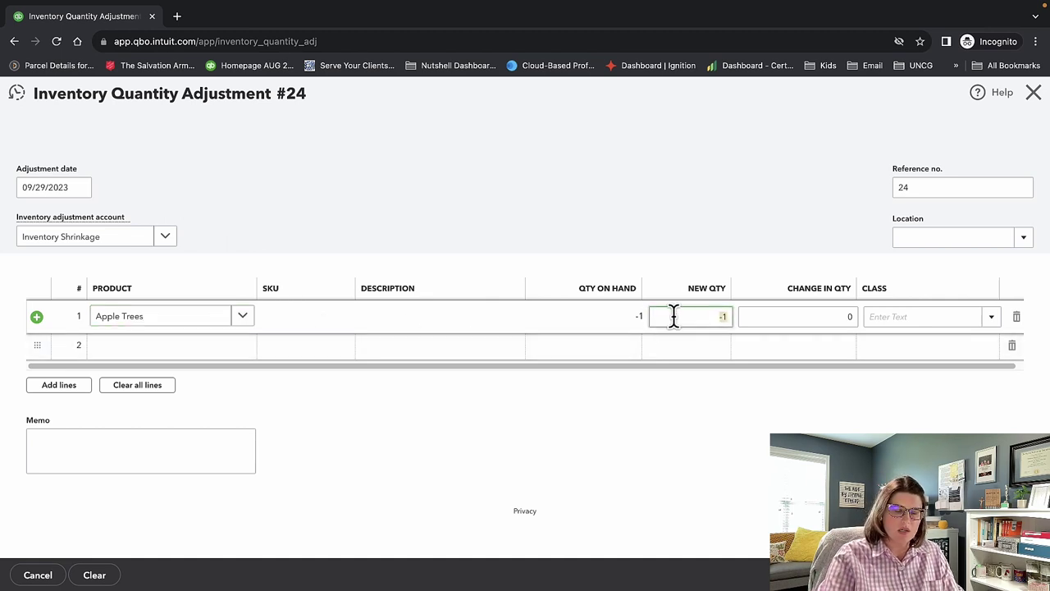
text(20)
key(Tab)
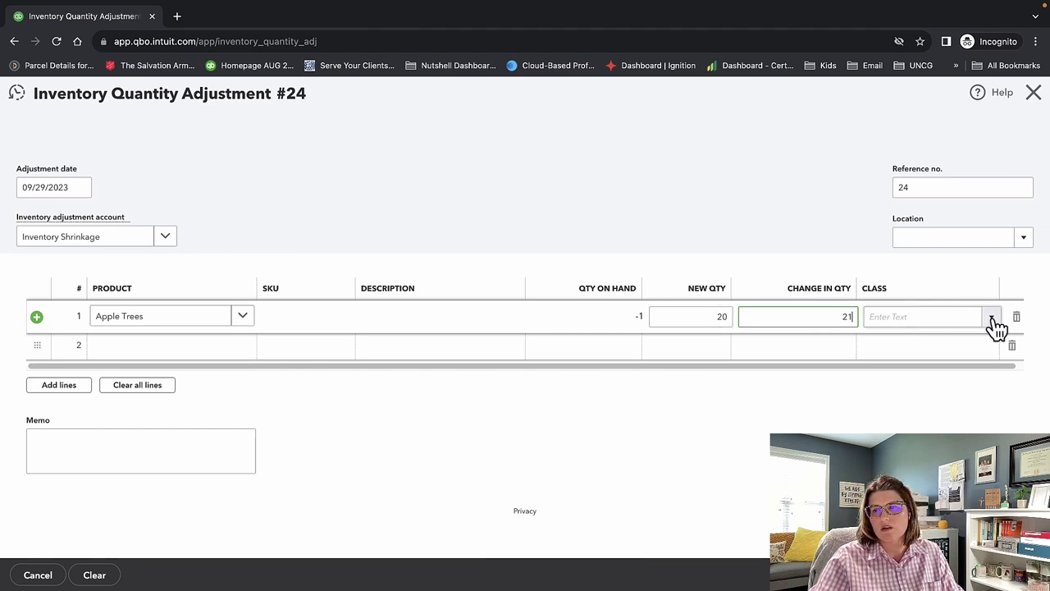
click(993, 320)
text(Accident)
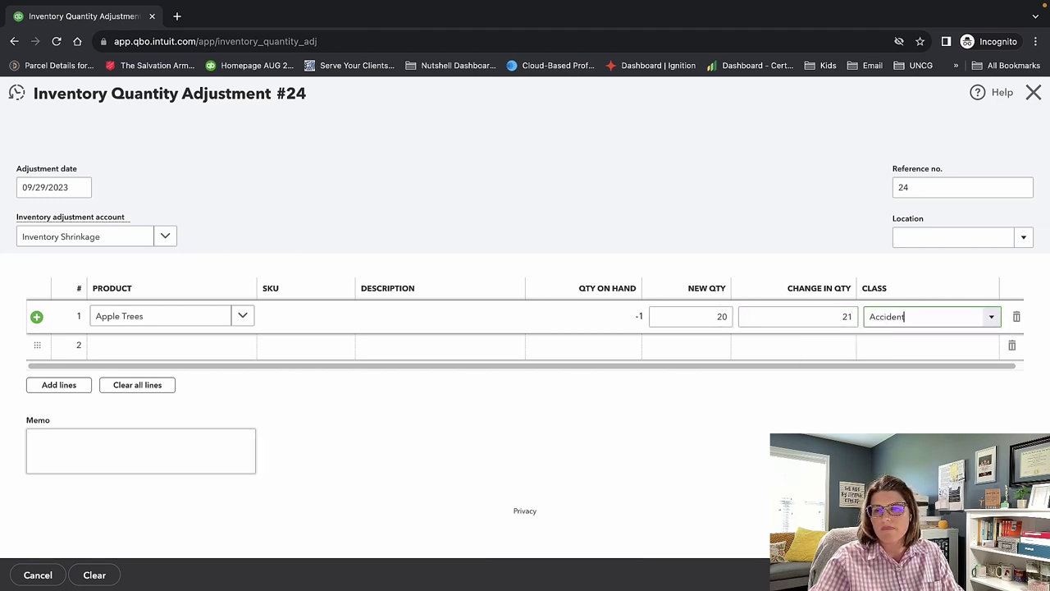
key(Return)
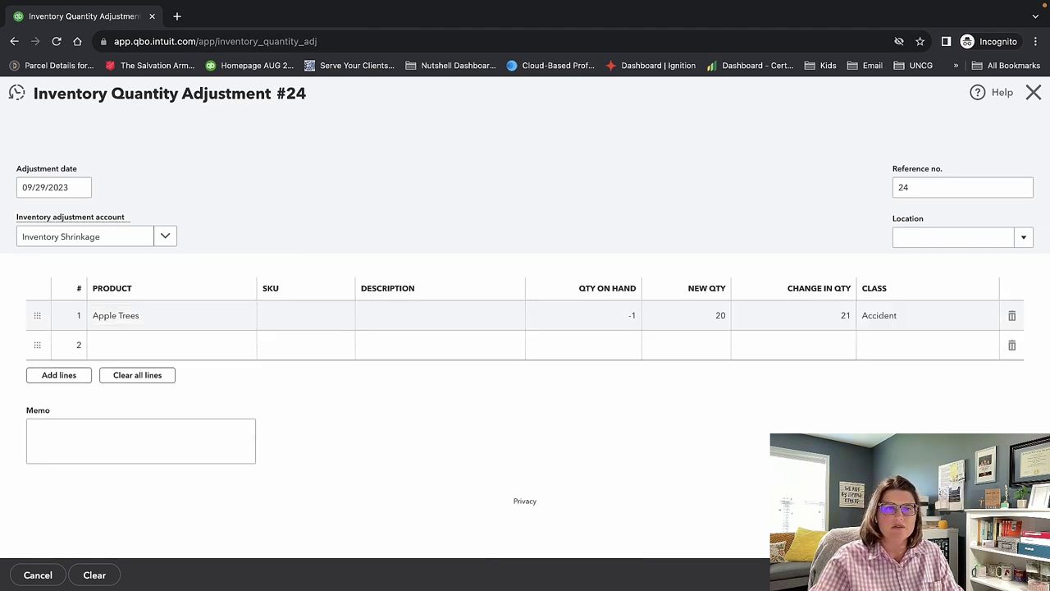
click(997, 575)
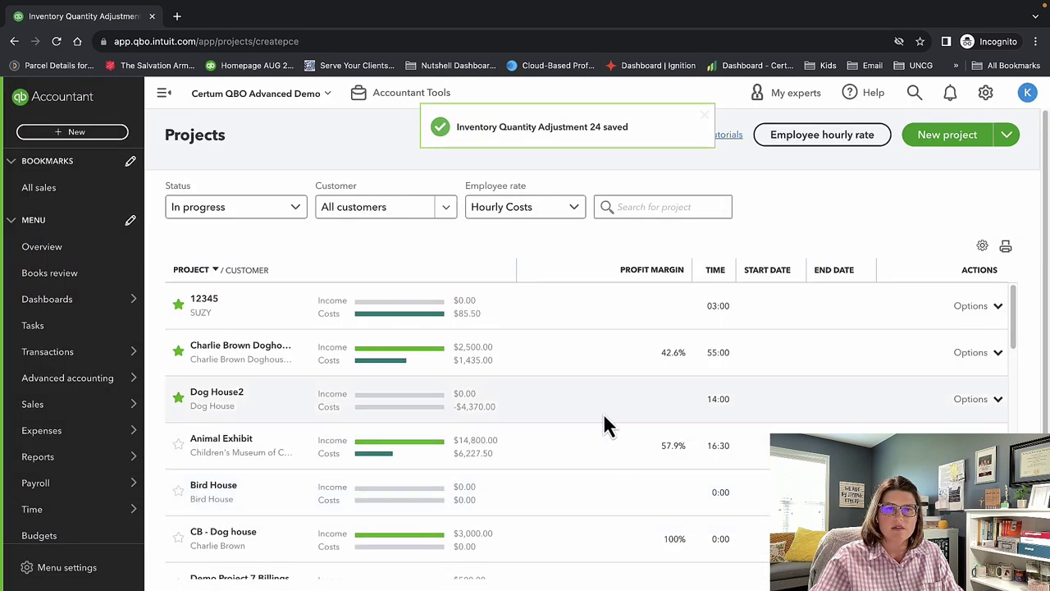
Check which transaction types Batch Transactions supports, then close it without entering any.
click(115, 133)
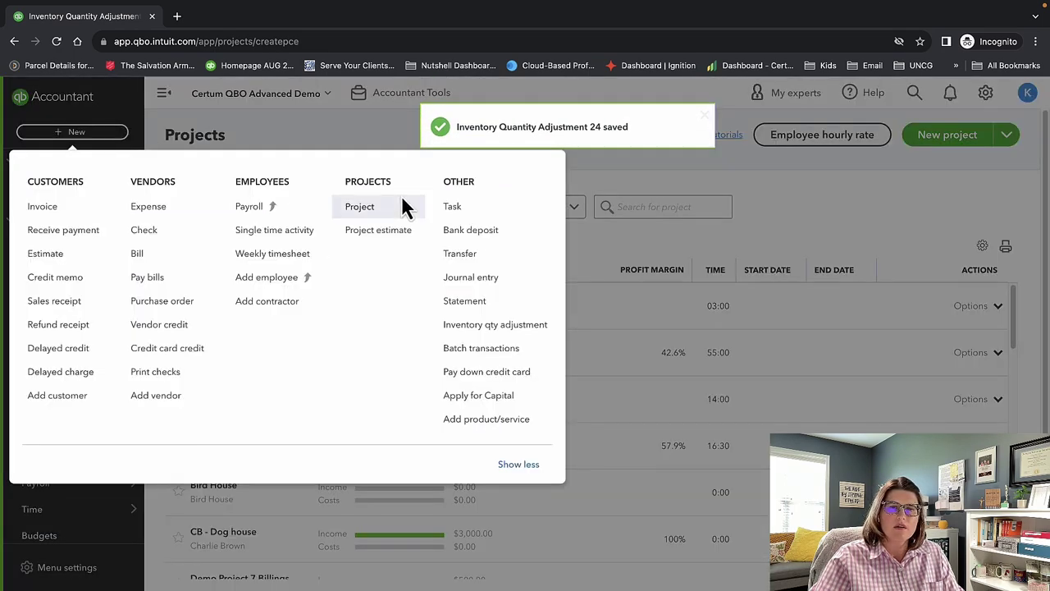
click(509, 351)
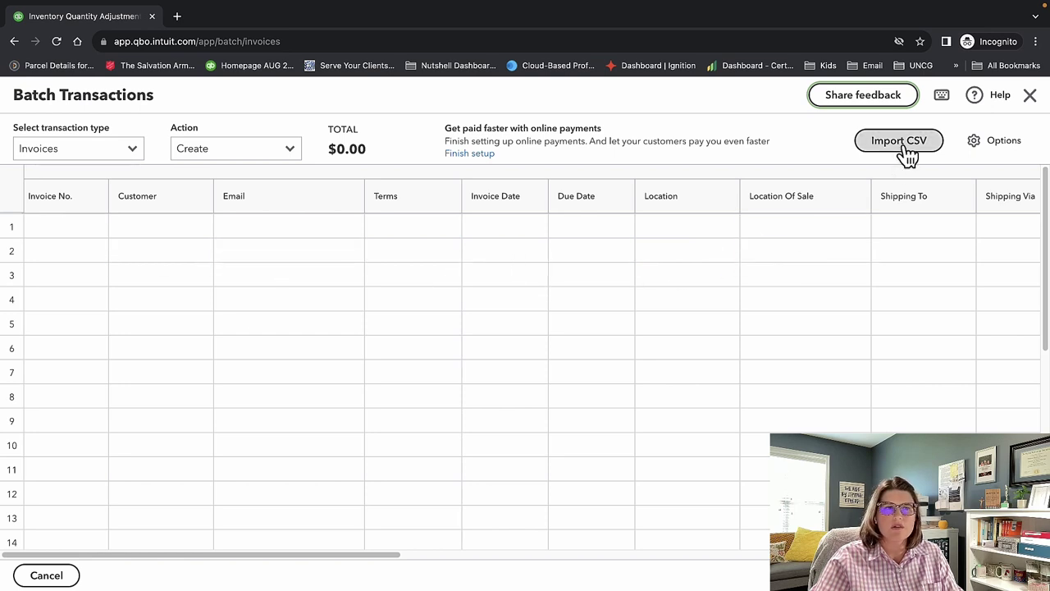
click(135, 159)
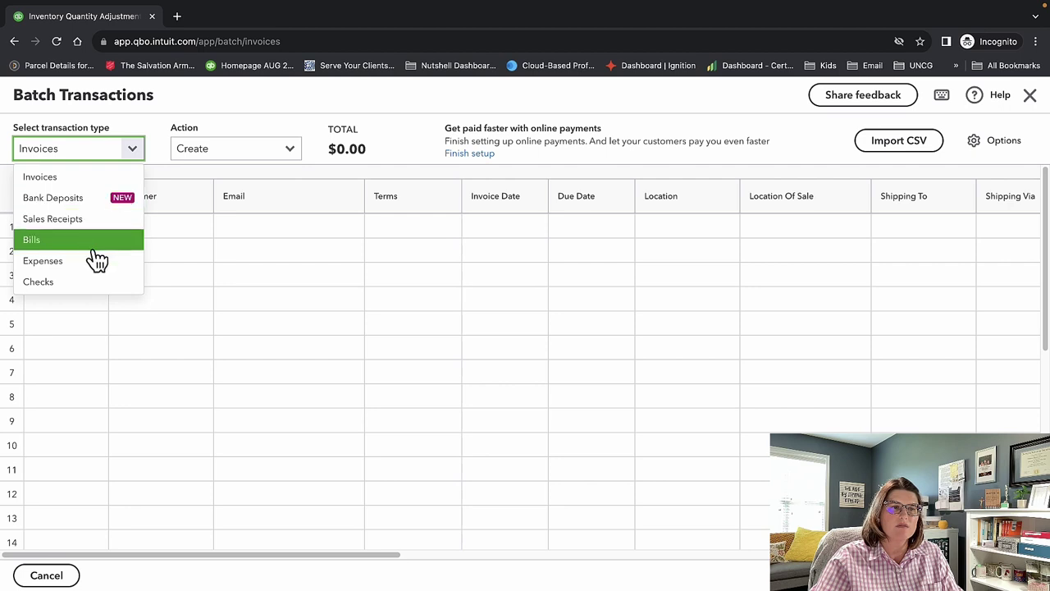
click(1029, 99)
click(100, 134)
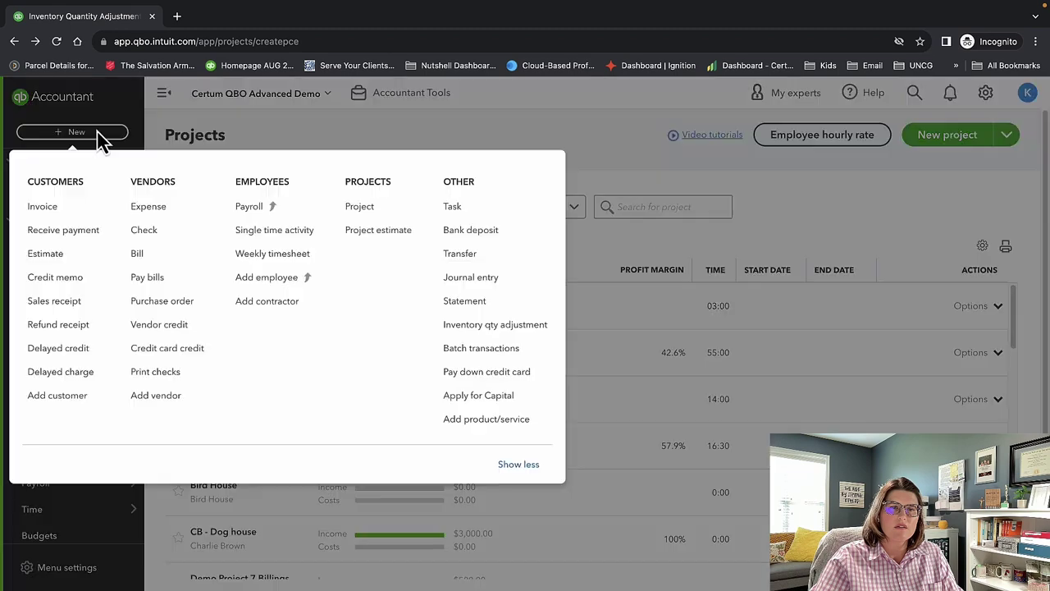
Open and close the credit card payment form, then start adding a new product/service.
click(487, 372)
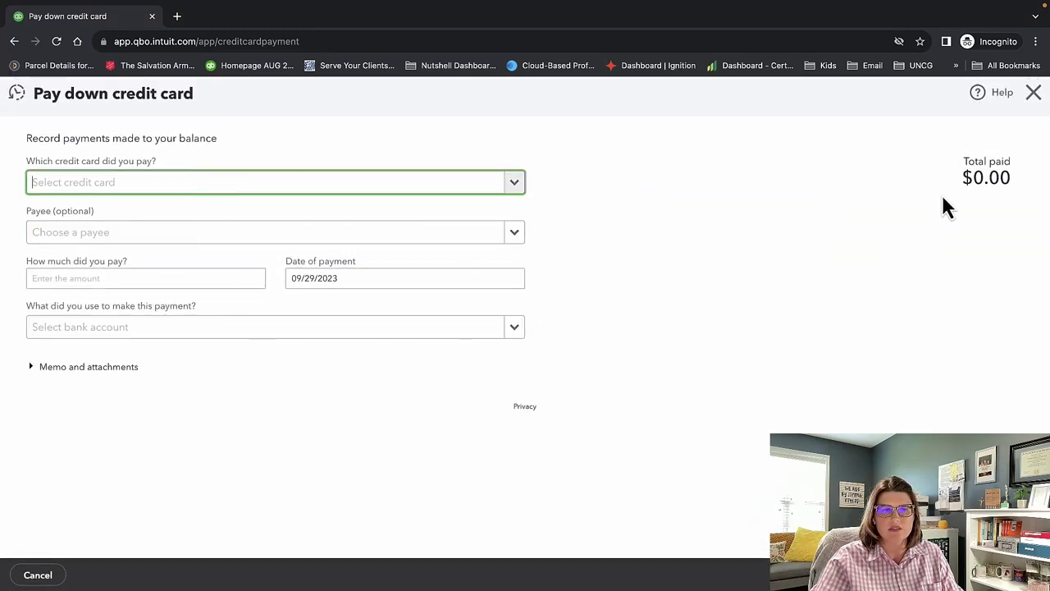
click(1033, 92)
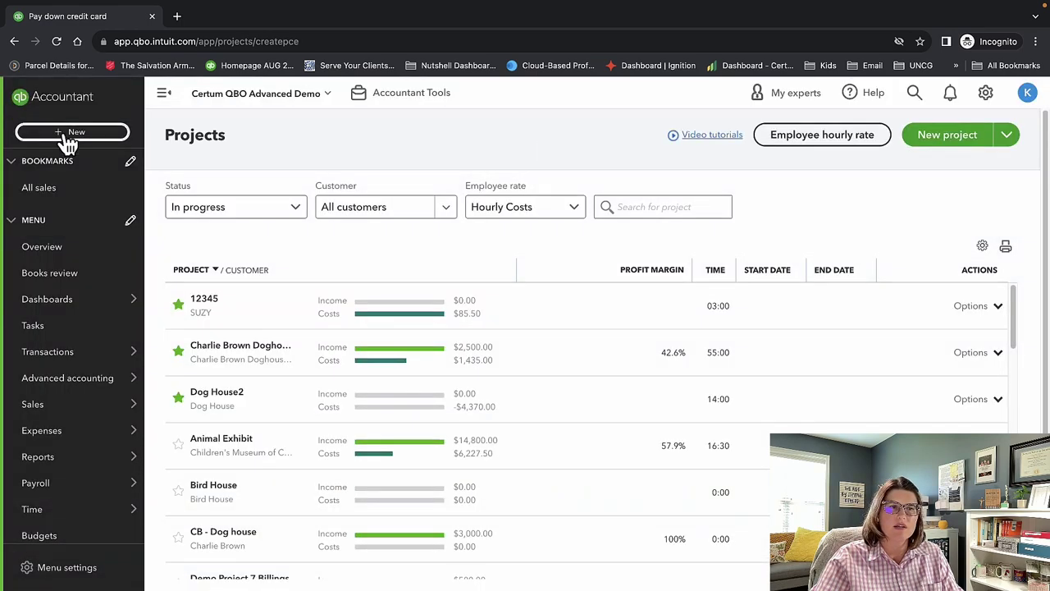
click(68, 138)
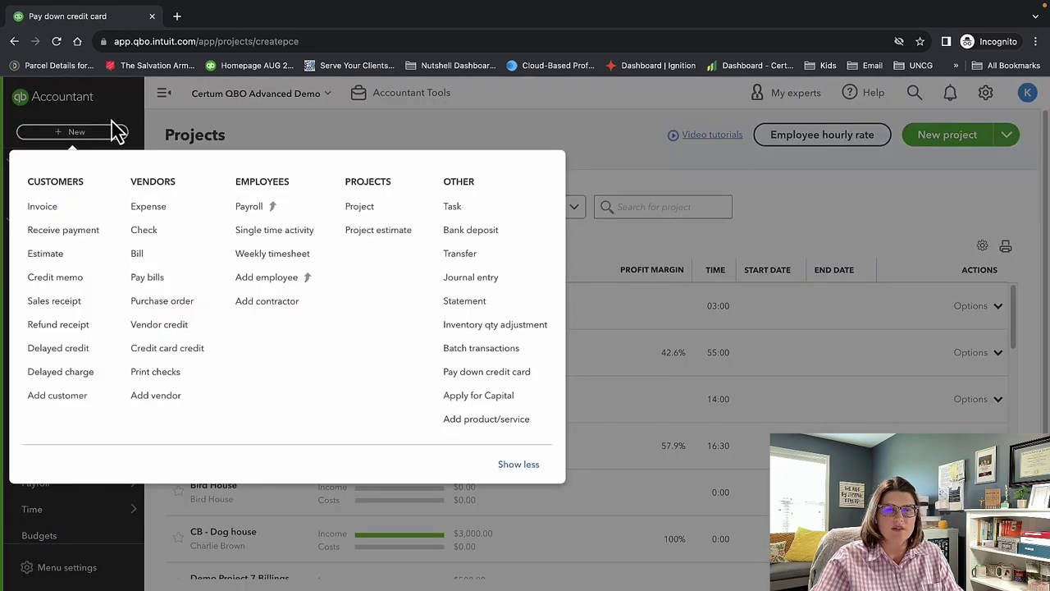
click(482, 425)
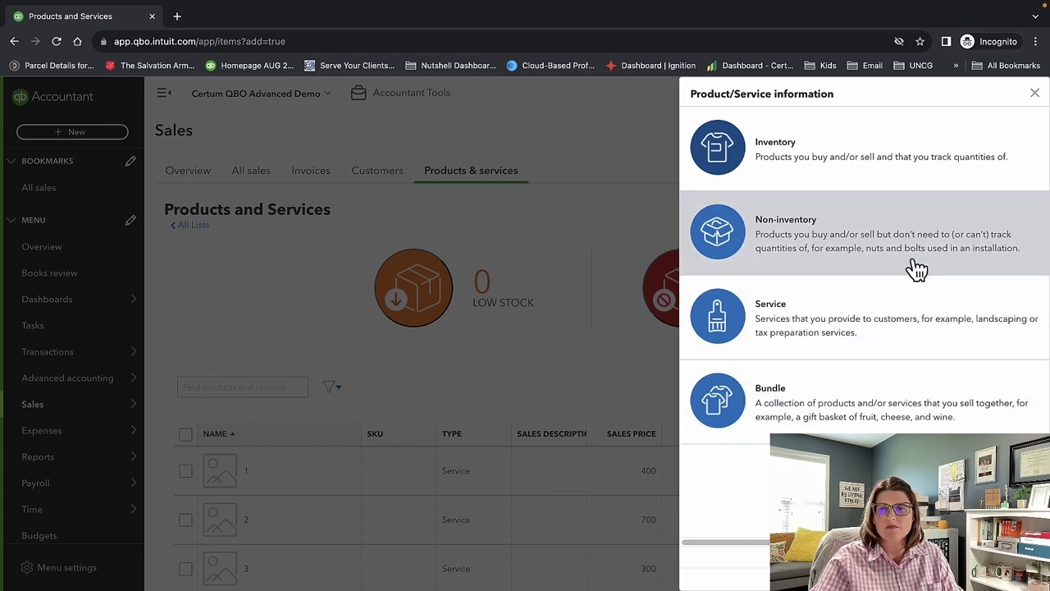
Close the product type panel and check the More options on the Products and Services list.
click(1035, 94)
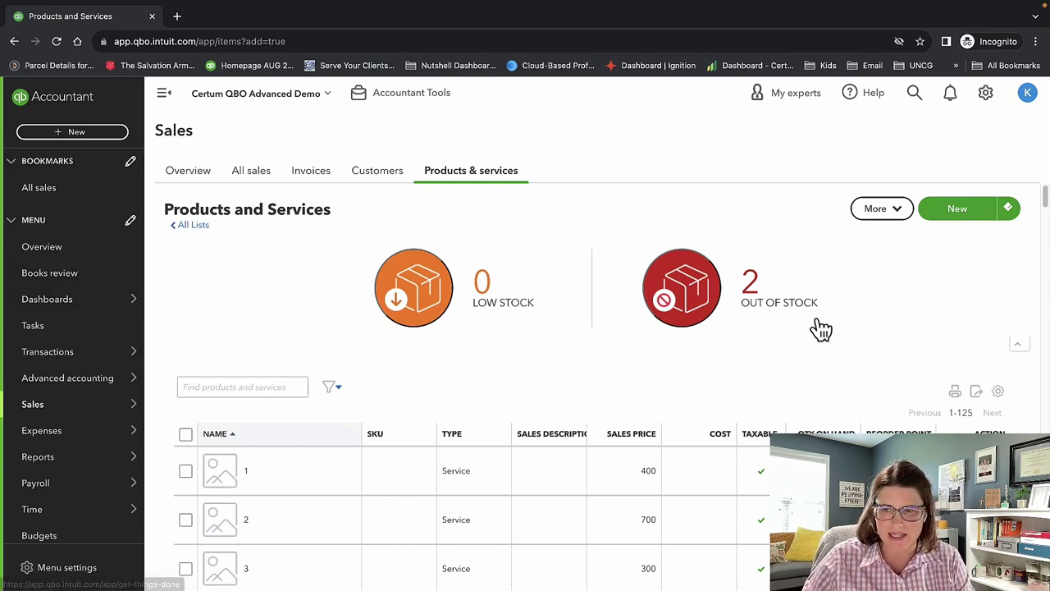
click(900, 210)
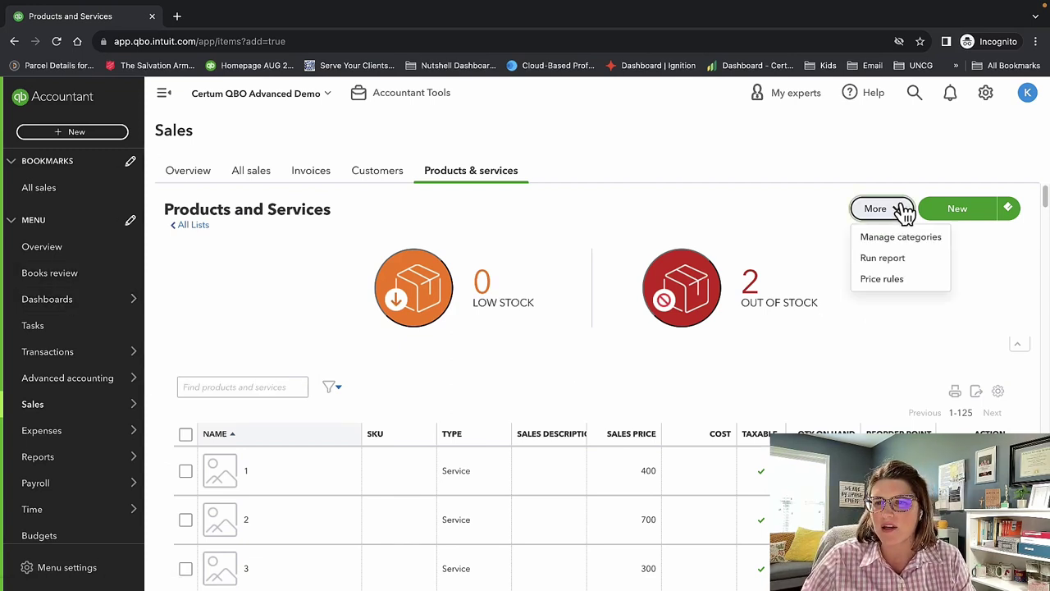
click(903, 210)
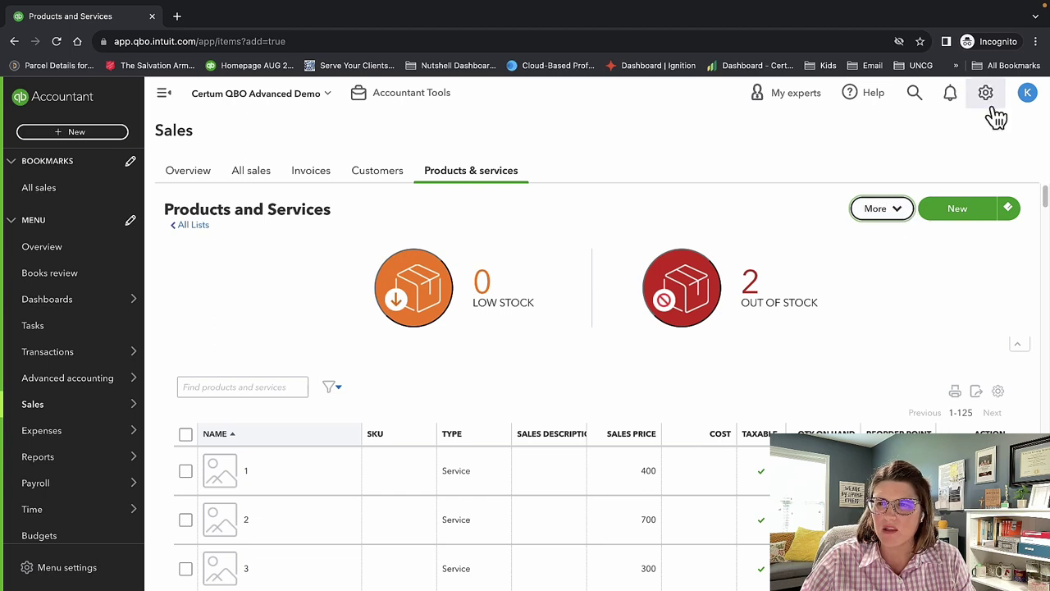
click(989, 98)
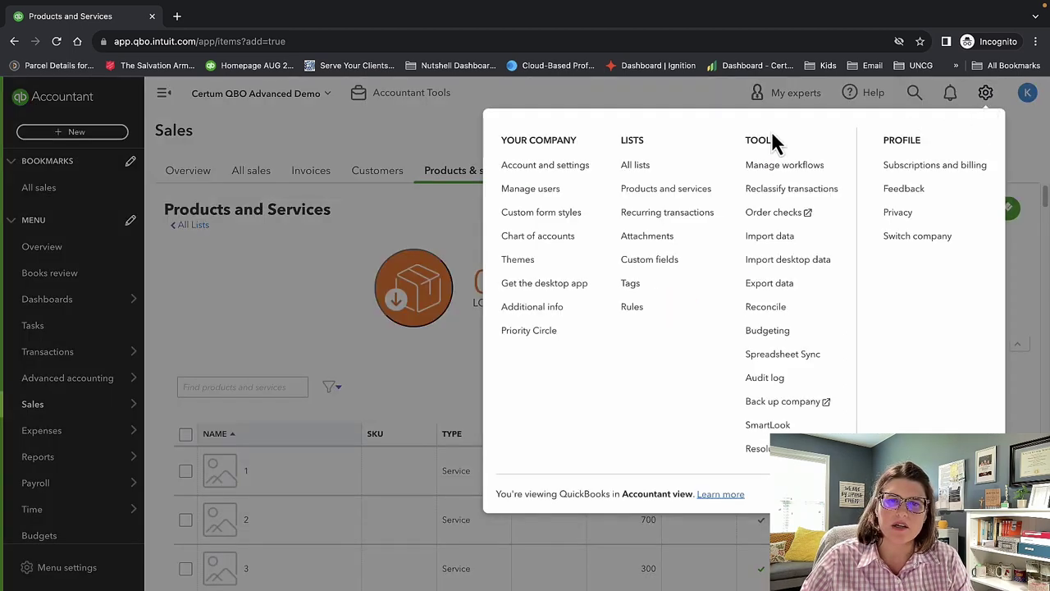
Go to Manage users, switch to Roles, and scroll through all 16 roles and their descriptions.
click(562, 187)
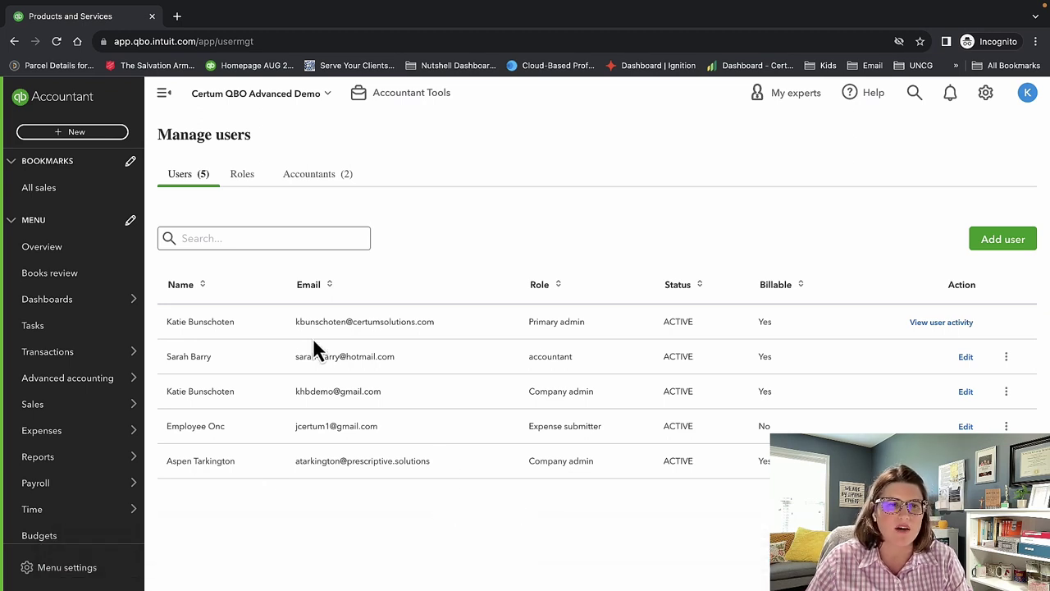
click(244, 175)
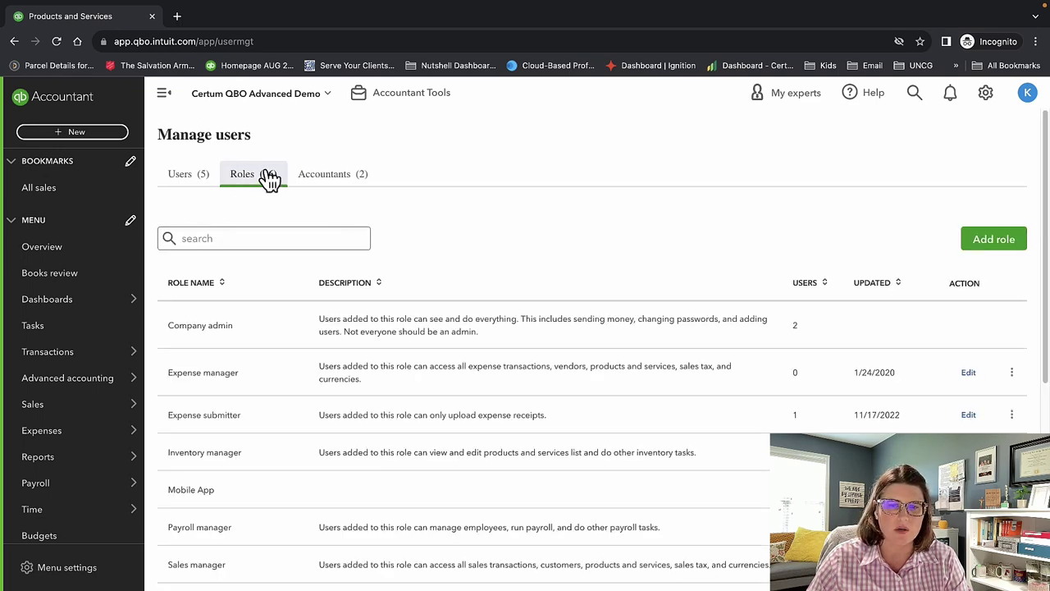
scroll(627, 496, down, 1)
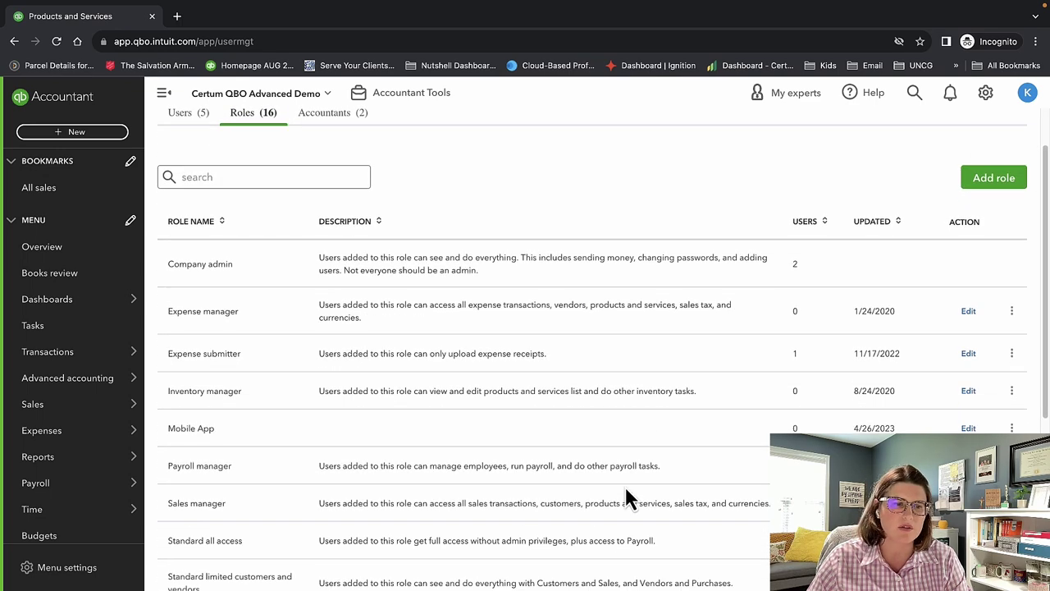
scroll(626, 492, down, 4)
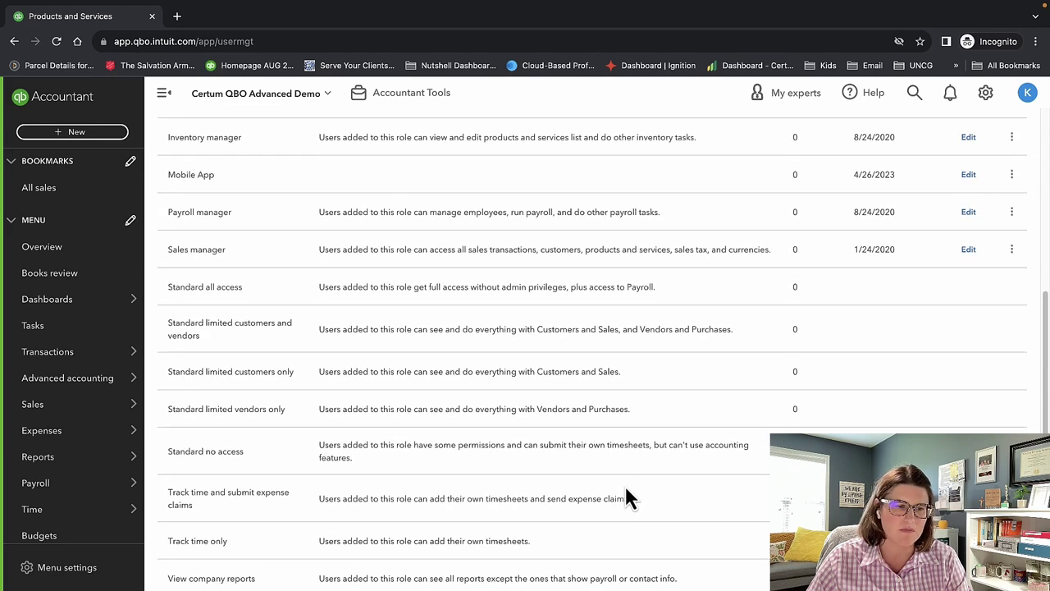
scroll(626, 498, up, 5)
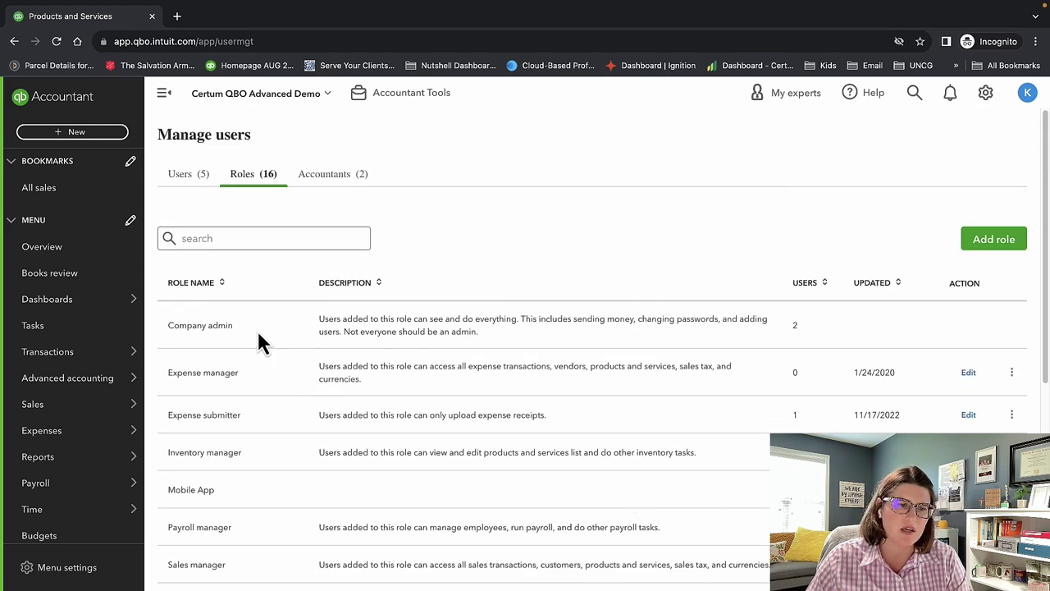
scroll(271, 377, down, 1)
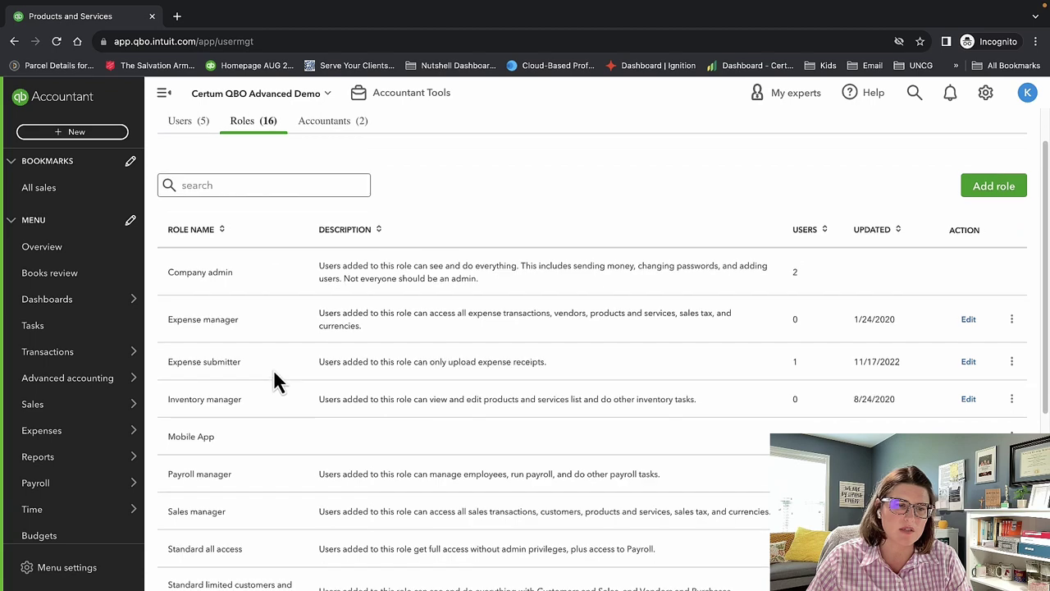
scroll(279, 422, down, 1)
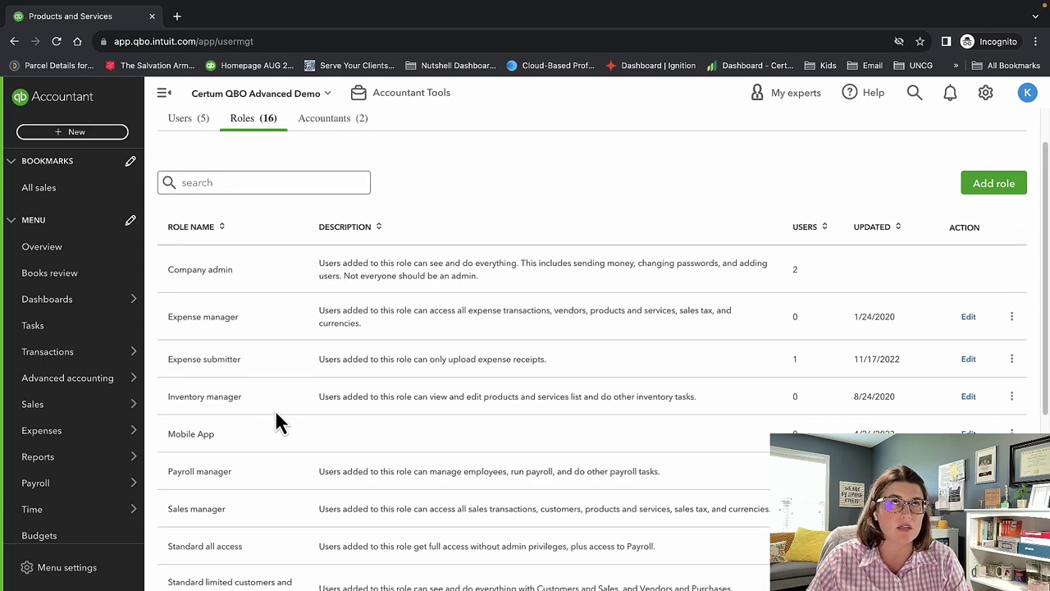
scroll(279, 418, down, 1)
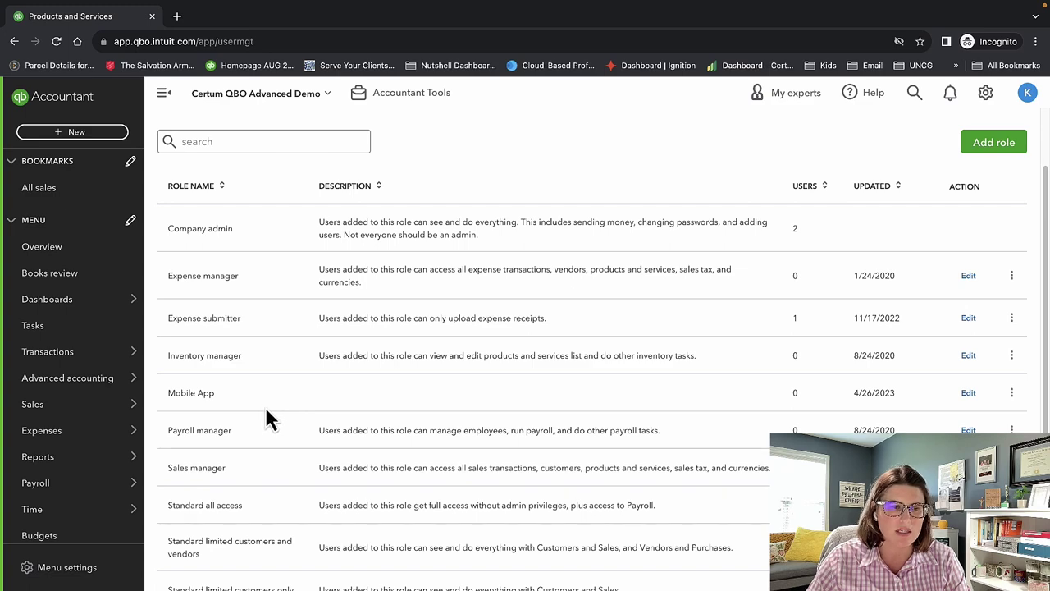
scroll(259, 402, down, 1)
scroll(260, 393, down, 3)
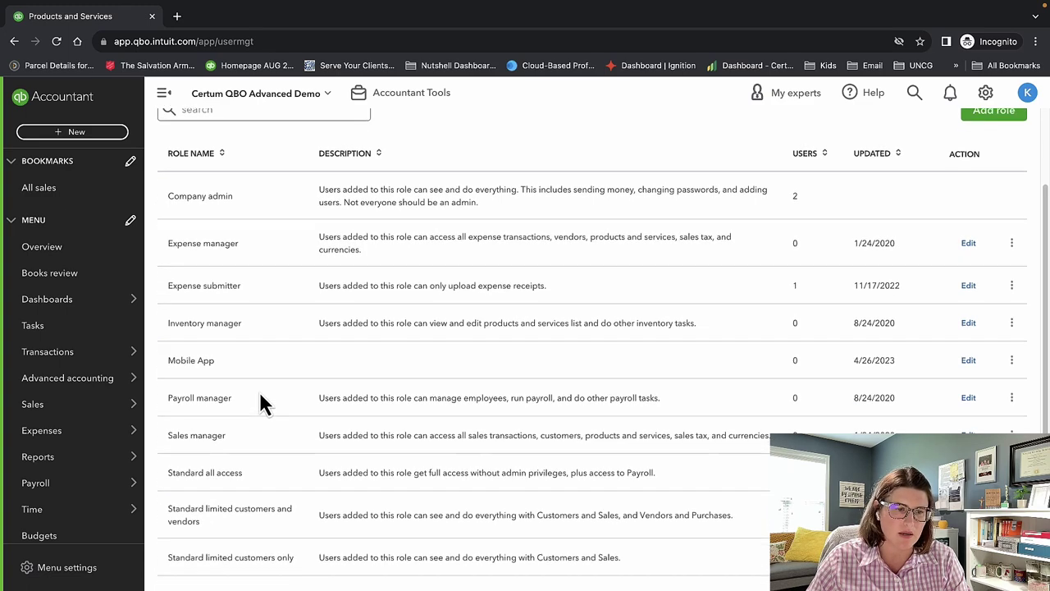
scroll(278, 411, down, 5)
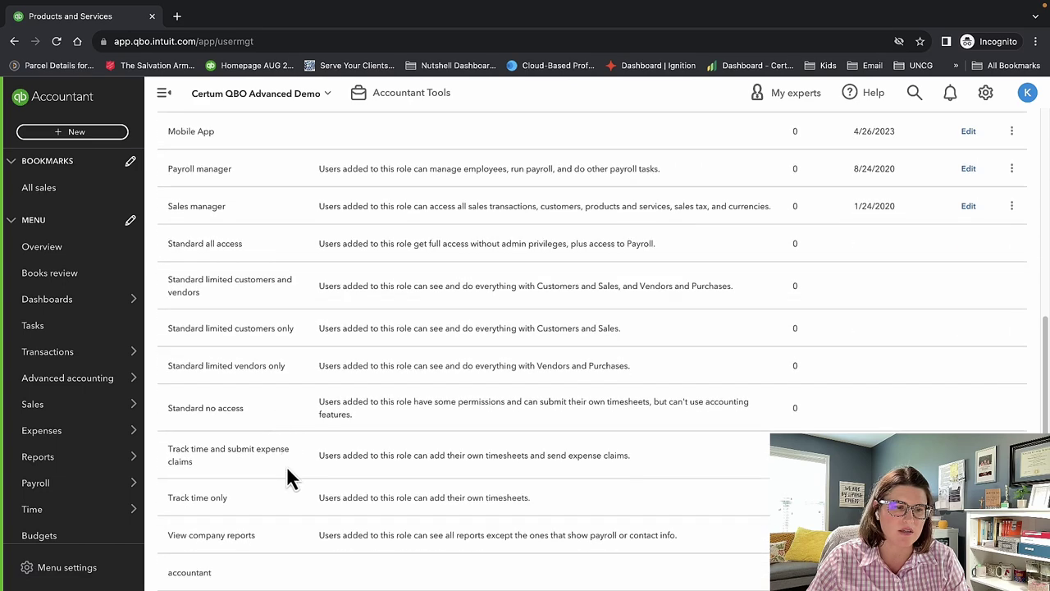
scroll(295, 502, up, 3)
scroll(295, 502, up, 10)
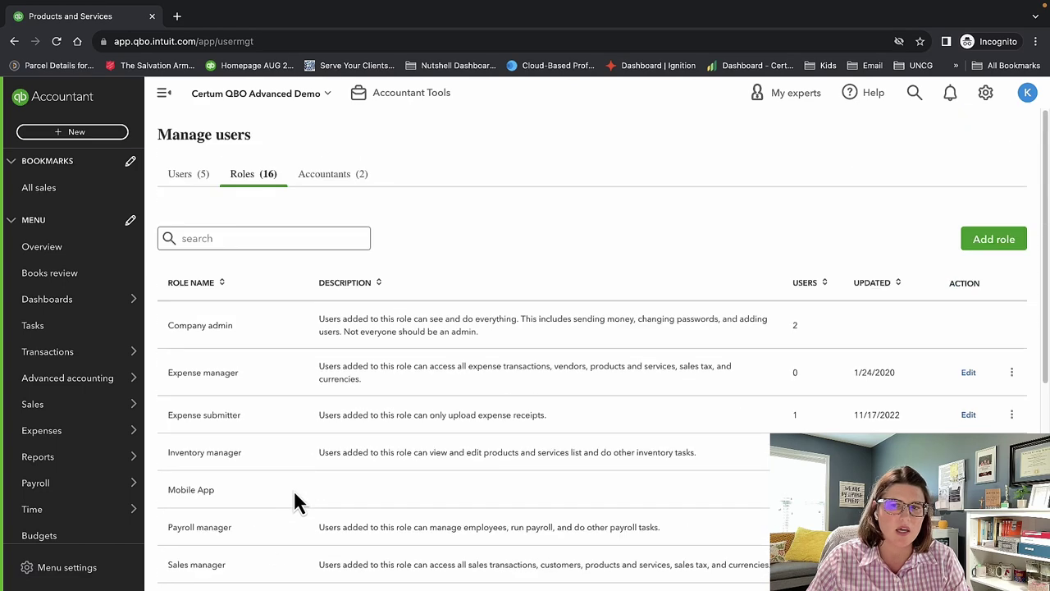
Start a new role, toggle Estimates access on and off, and expand Sales, Expenses and Inventory permissions.
click(1002, 246)
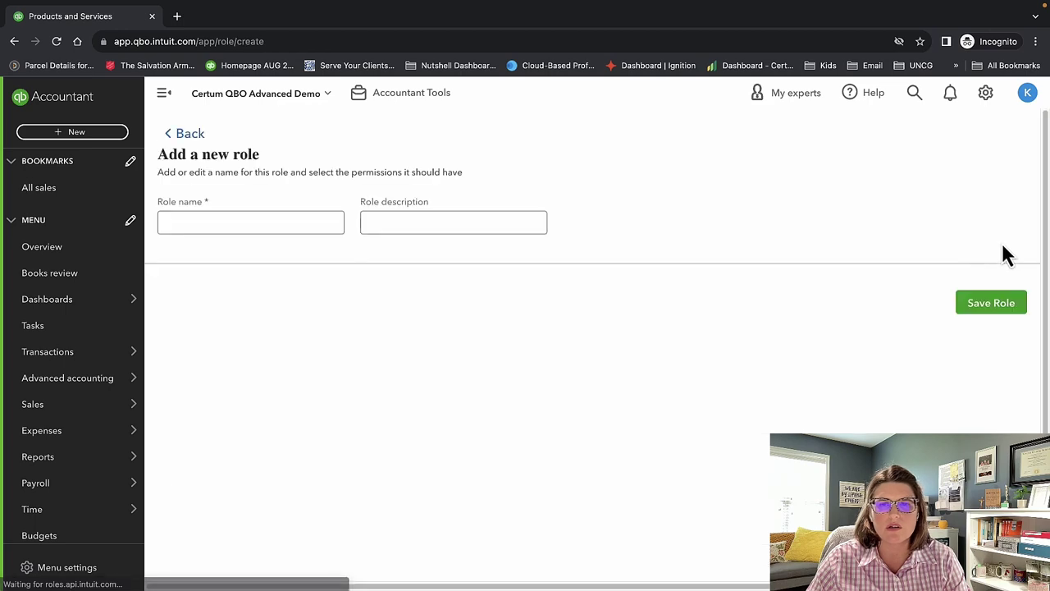
click(320, 313)
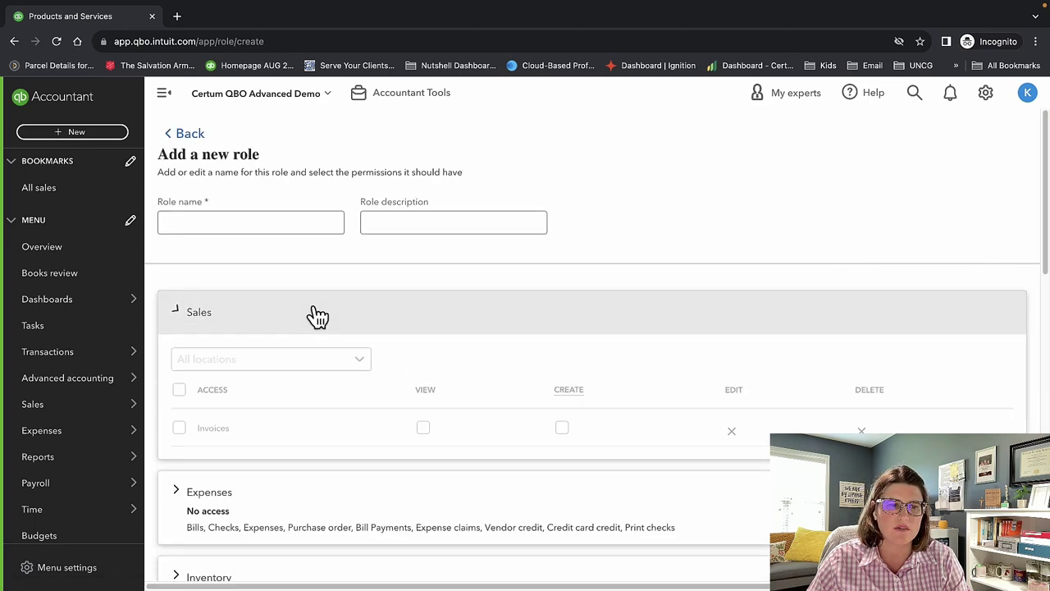
scroll(539, 432, down, 4)
scroll(539, 430, up, 1)
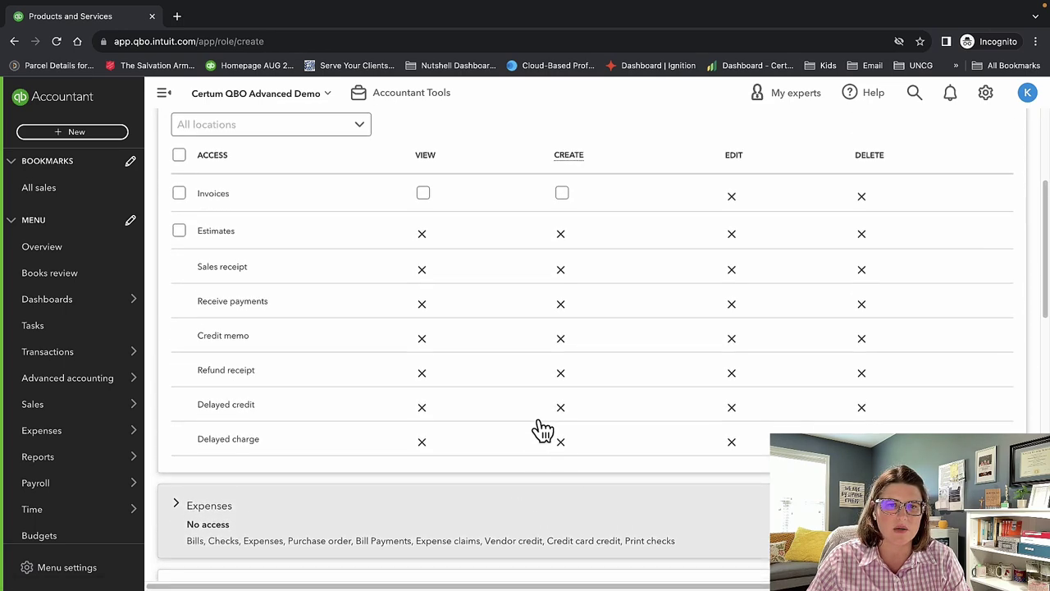
click(180, 236)
click(180, 237)
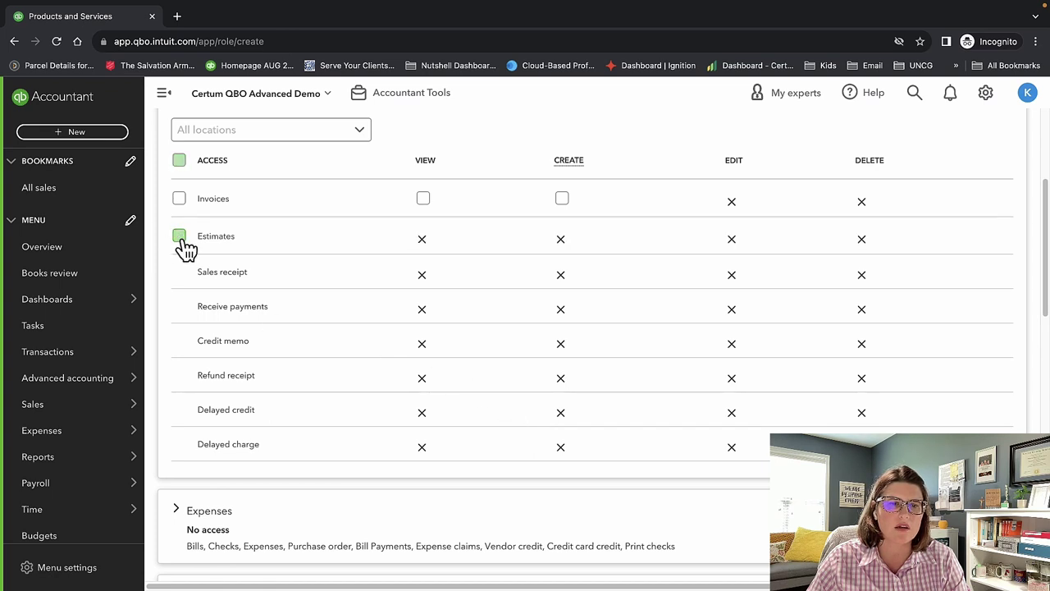
scroll(361, 295, down, 3)
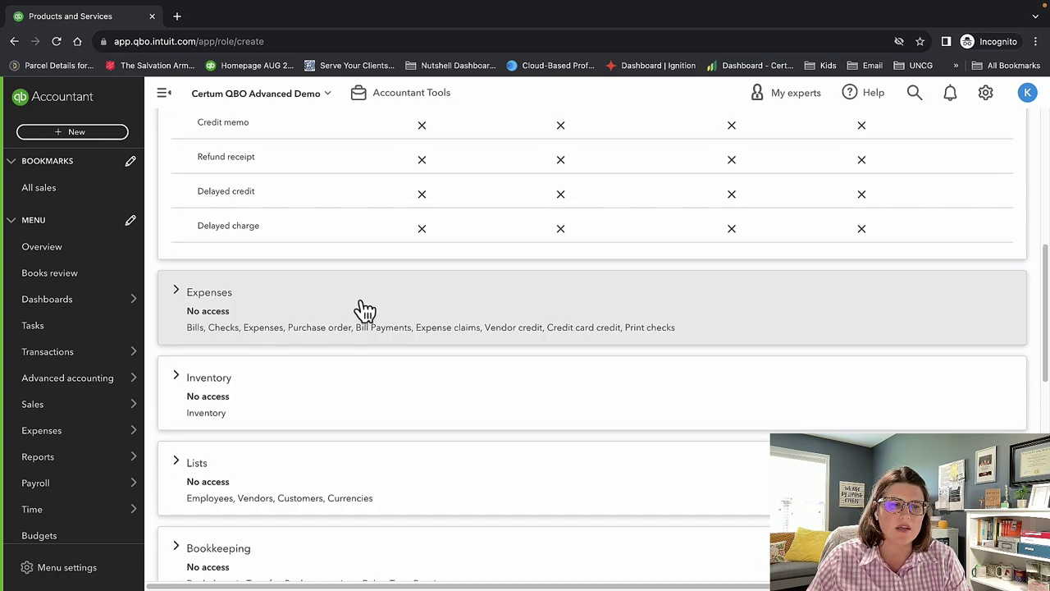
click(183, 297)
scroll(201, 289, down, 5)
scroll(410, 318, up, 3)
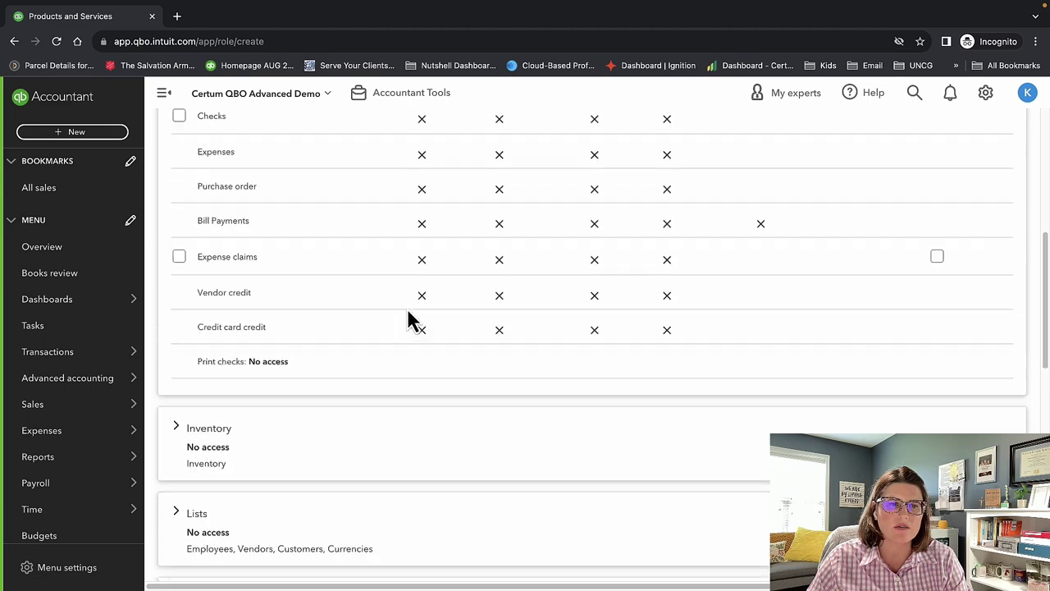
scroll(407, 316, down, 3)
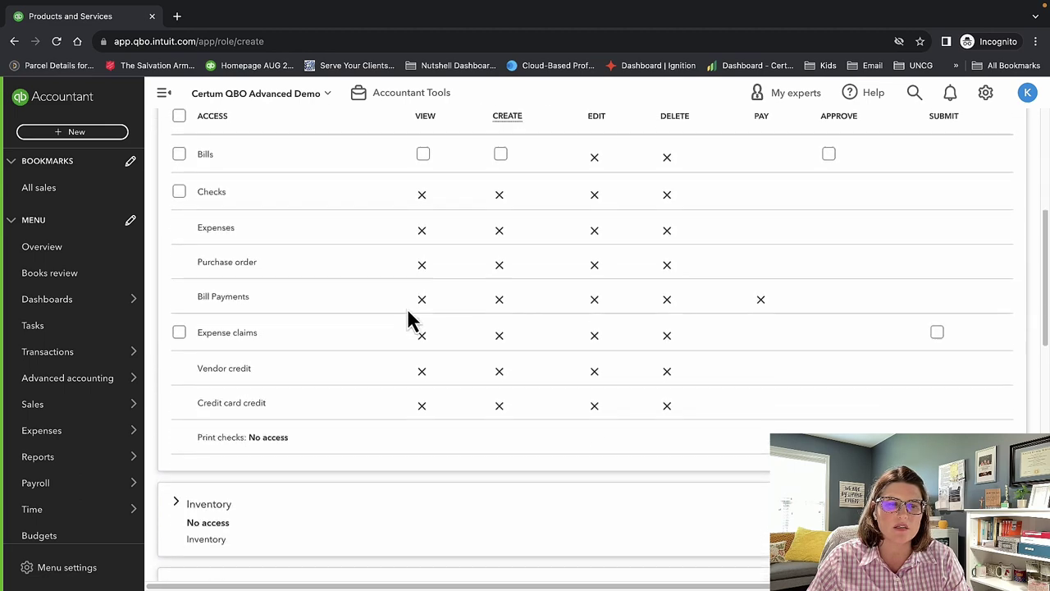
click(179, 334)
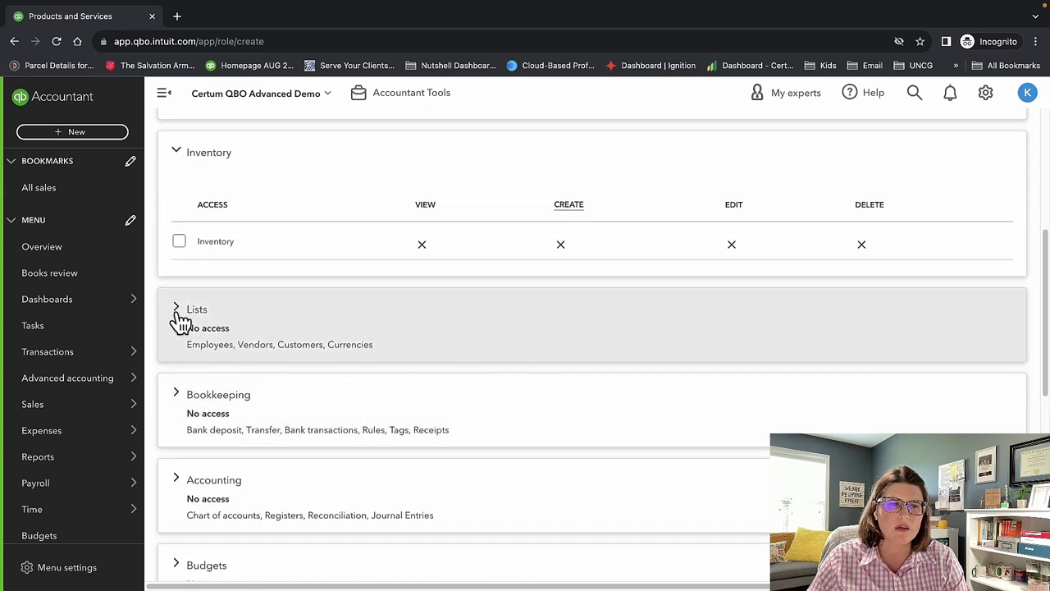
Expand Lists, Bookkeeping, Accounting, Budgets, Payroll, Reports, Time tracking, Apps and Account management permissions.
click(176, 318)
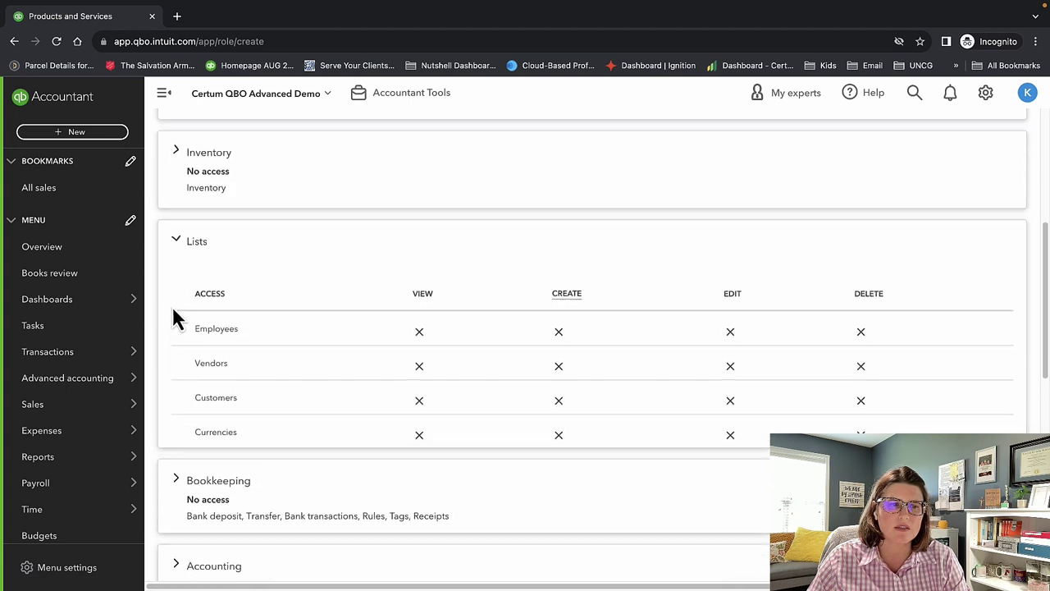
click(180, 500)
scroll(451, 469, down, 3)
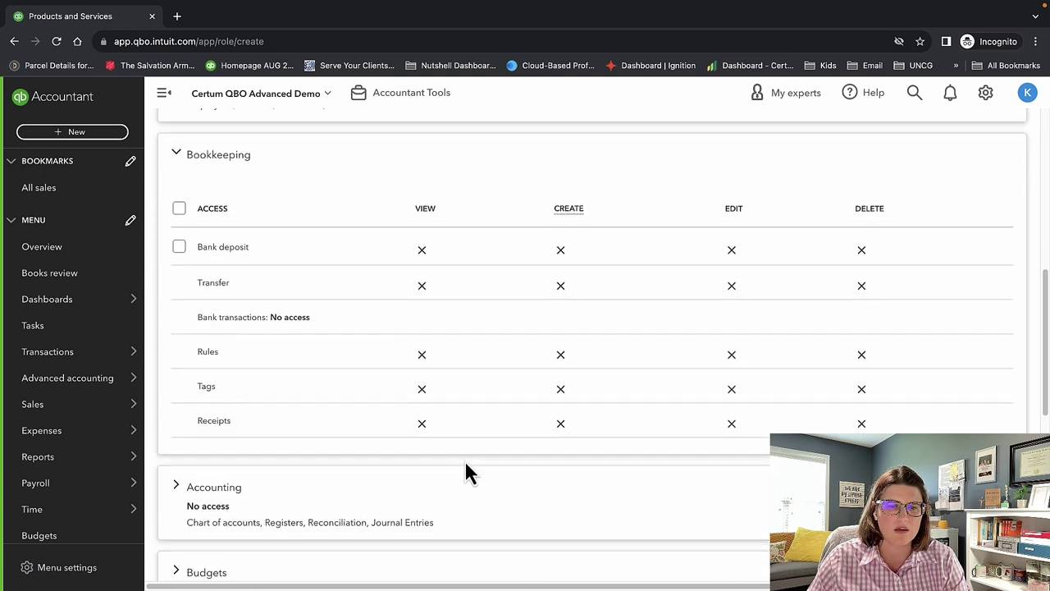
click(179, 406)
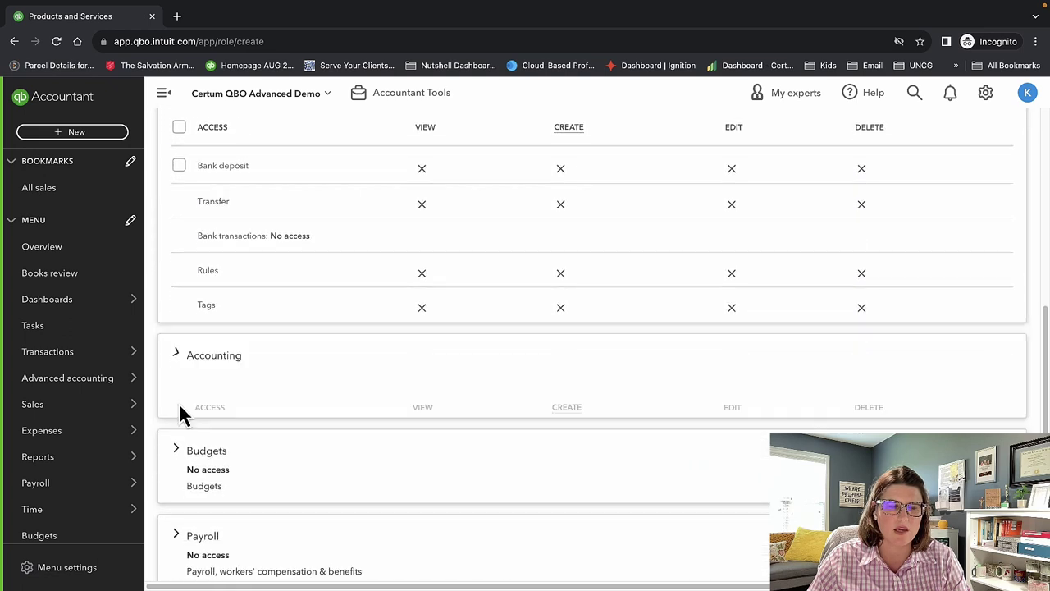
click(176, 387)
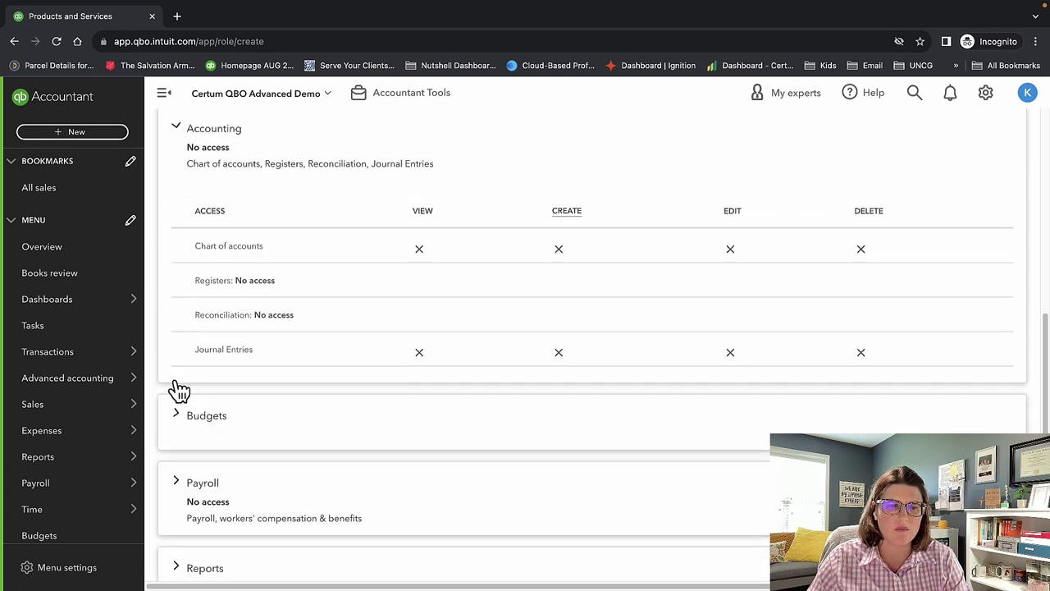
click(177, 370)
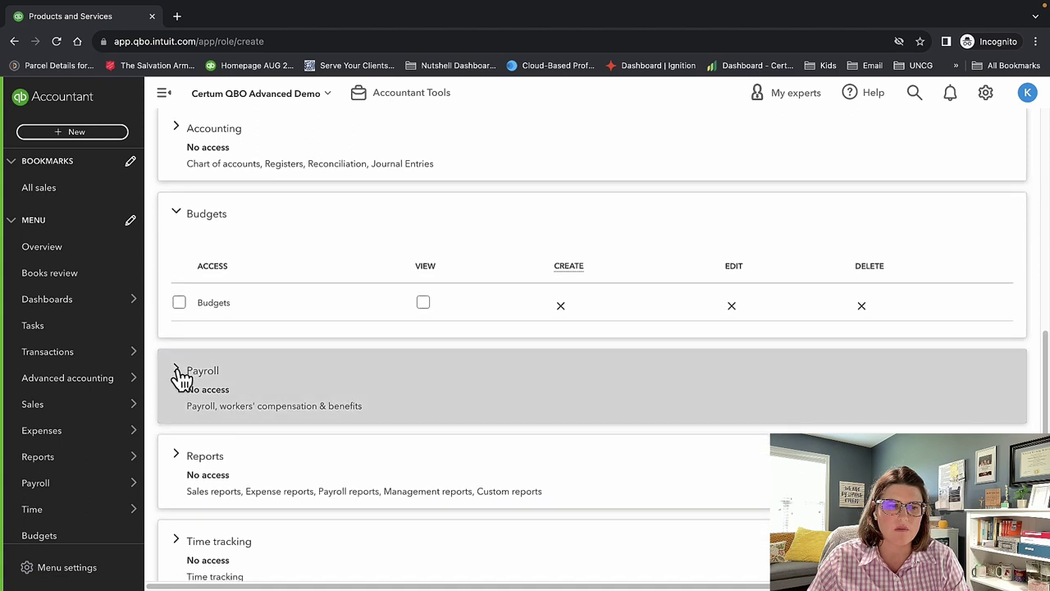
click(177, 457)
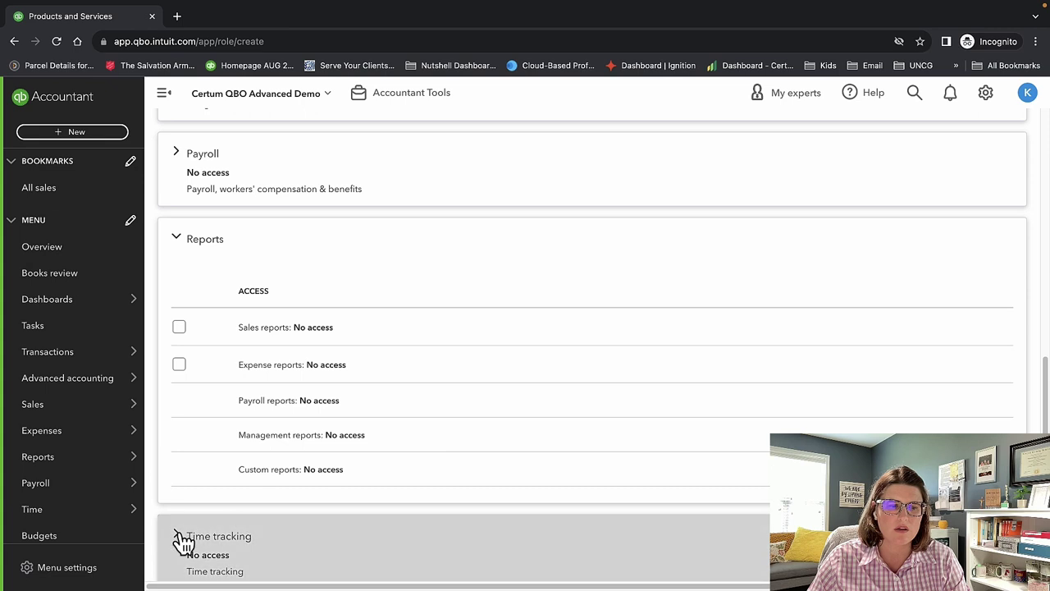
click(182, 538)
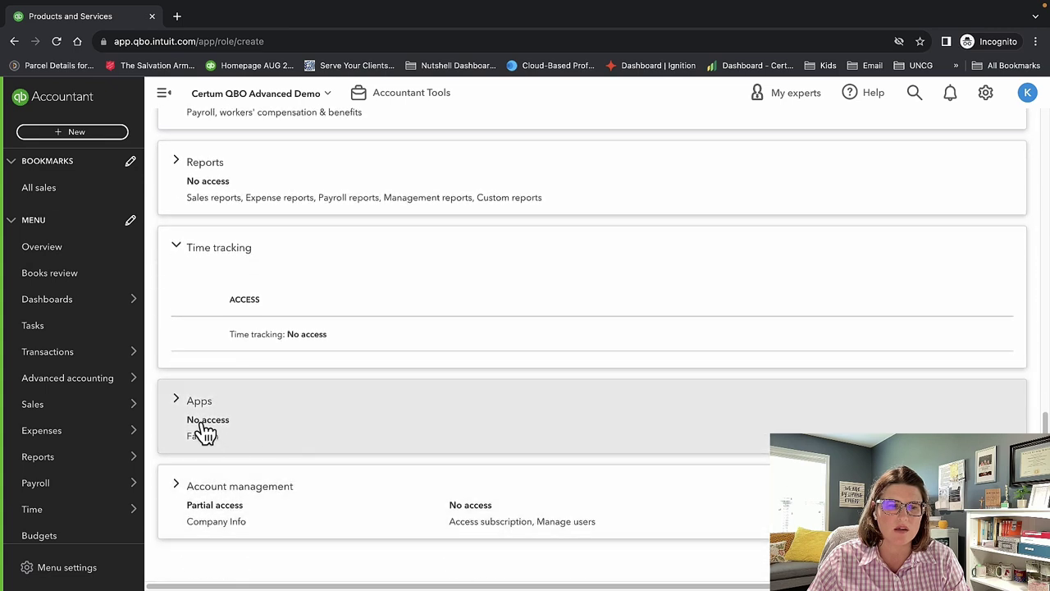
click(179, 401)
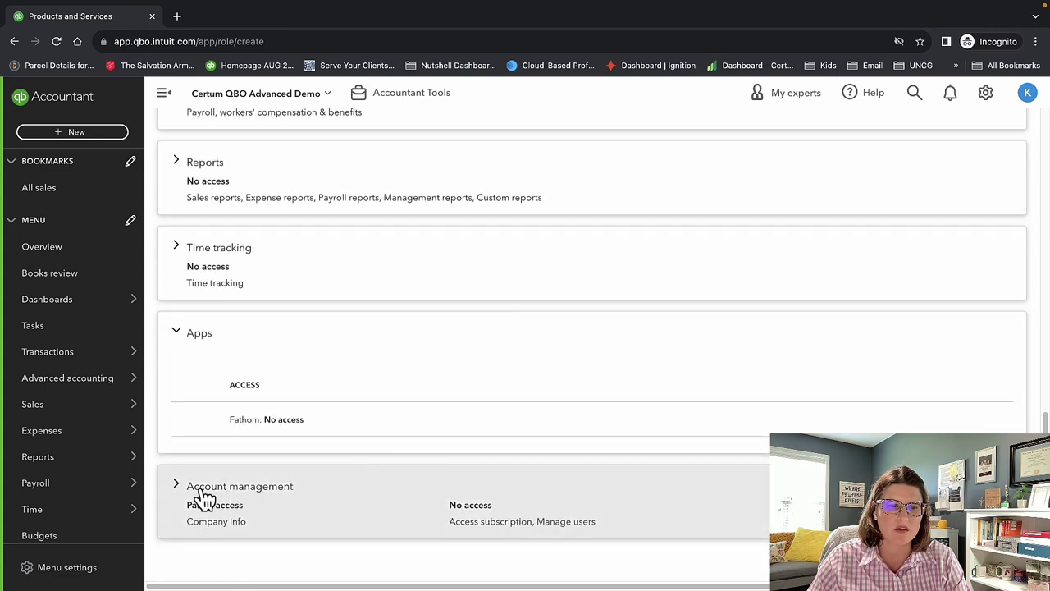
click(175, 489)
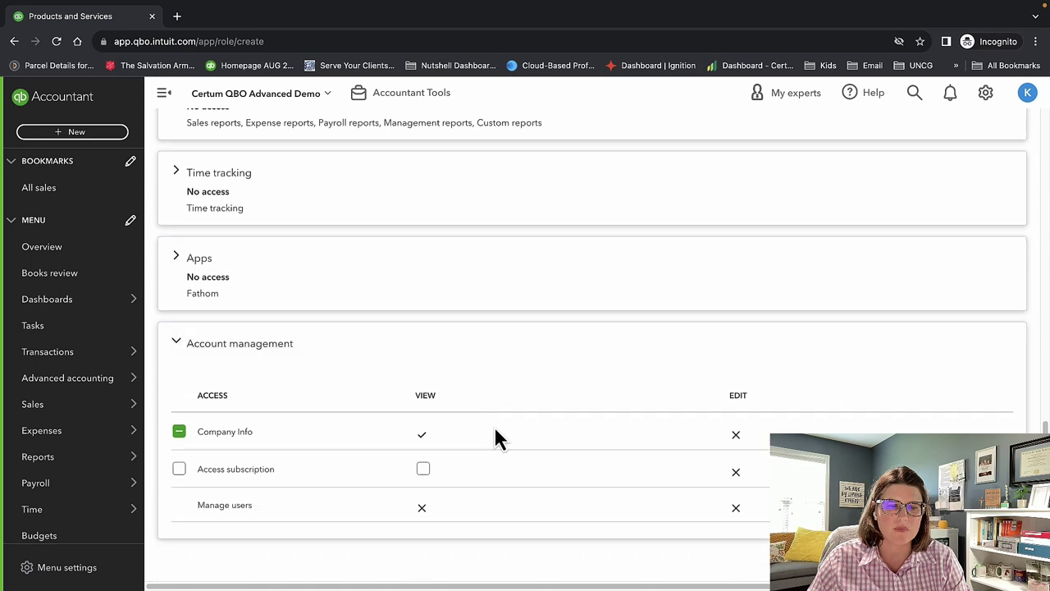
scroll(498, 436, up, 15)
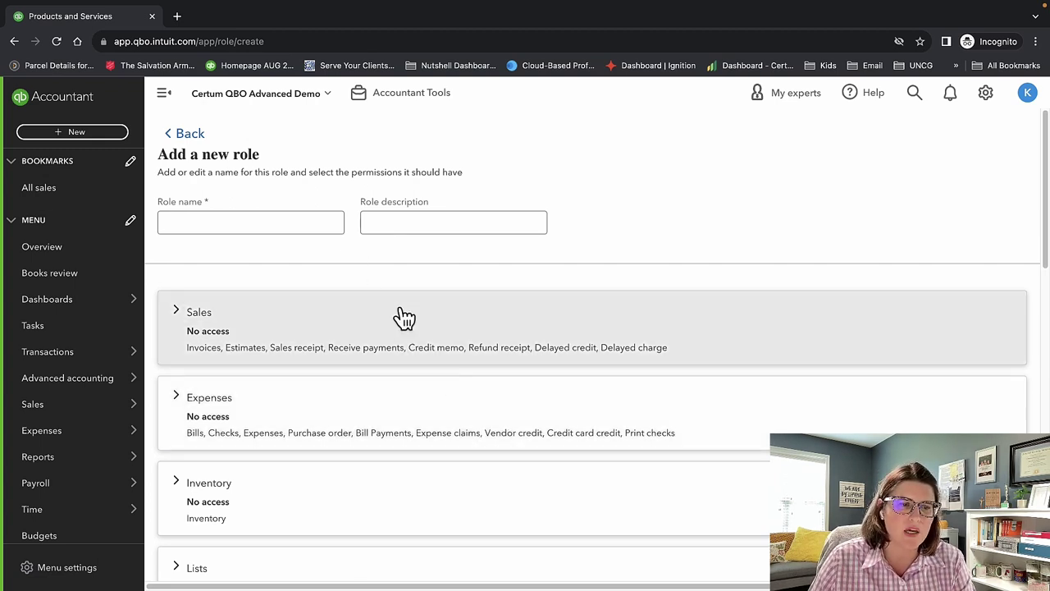
Expand Sales permissions to view its All locations list, then expand Expenses permissions.
click(402, 326)
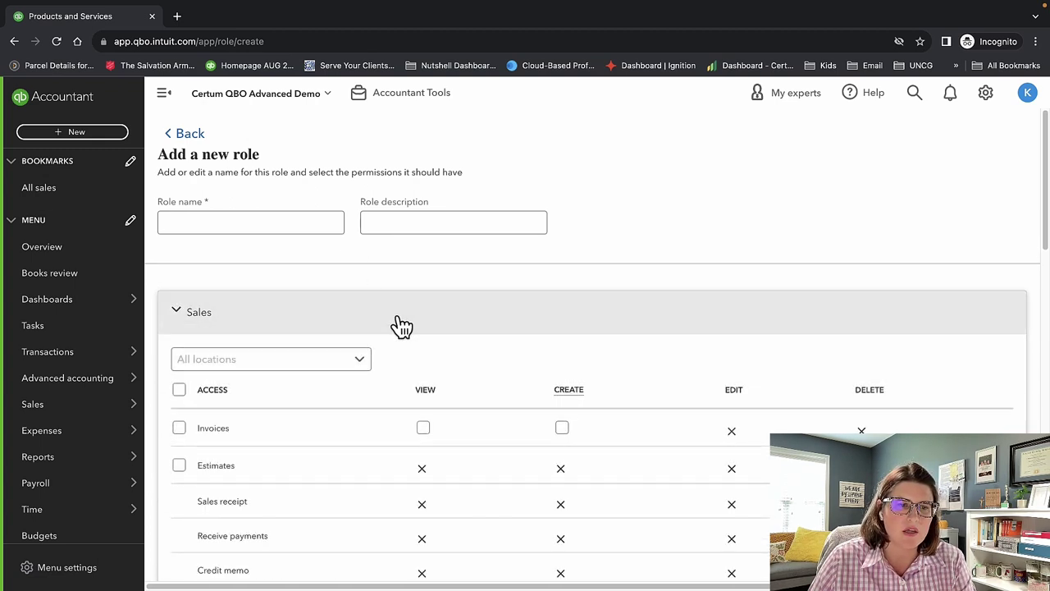
click(364, 361)
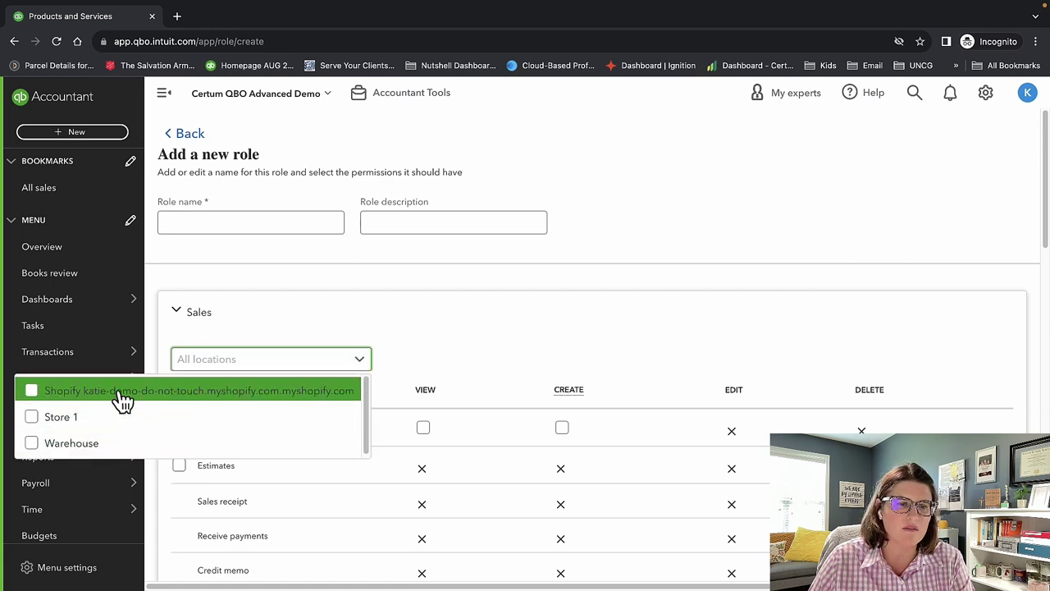
click(438, 360)
scroll(437, 359, down, 2)
scroll(427, 369, down, 5)
click(314, 375)
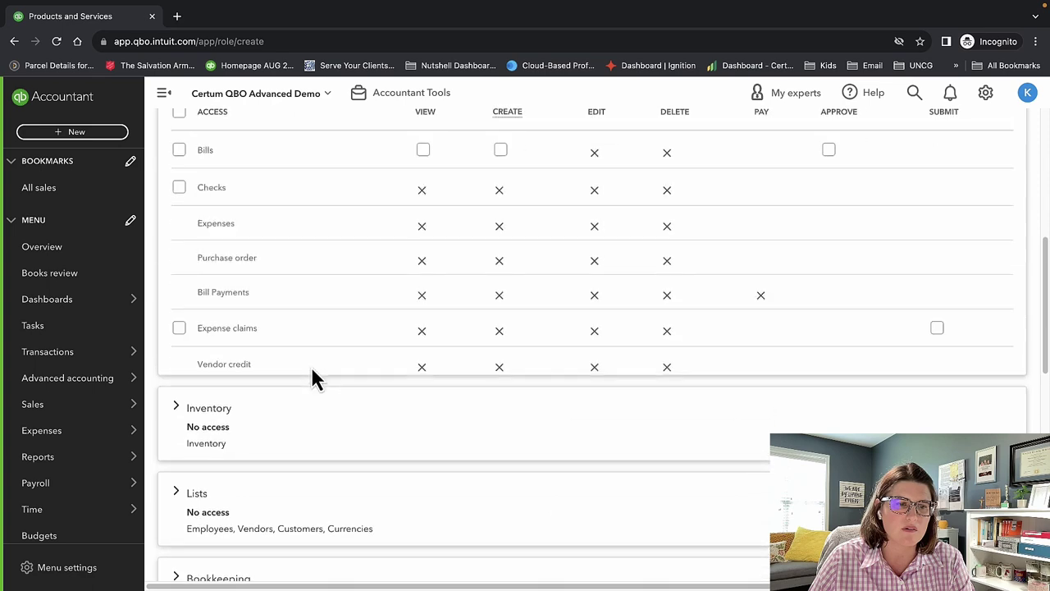
scroll(312, 363, up, 3)
scroll(319, 375, up, 2)
scroll(317, 375, down, 5)
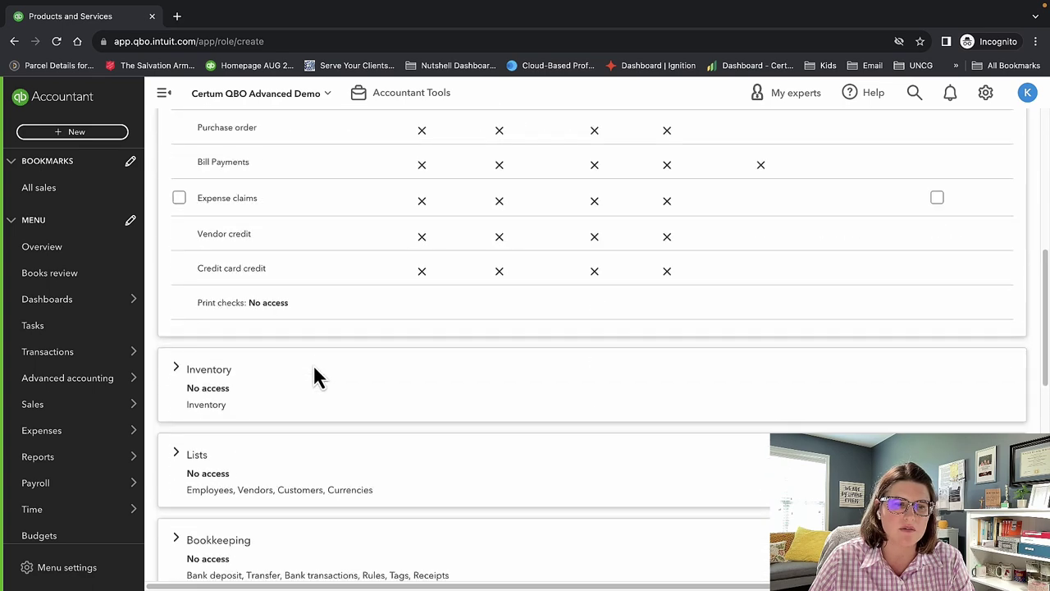
scroll(316, 375, up, 10)
Recheck the Sales locations list, then leave the unsaved role for the users list.
click(295, 332)
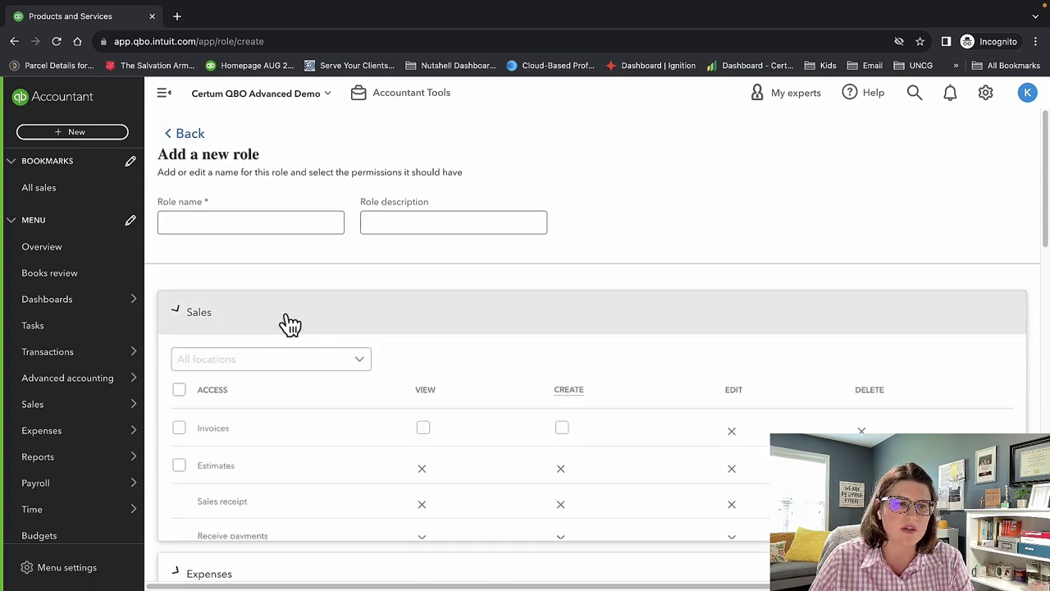
click(313, 365)
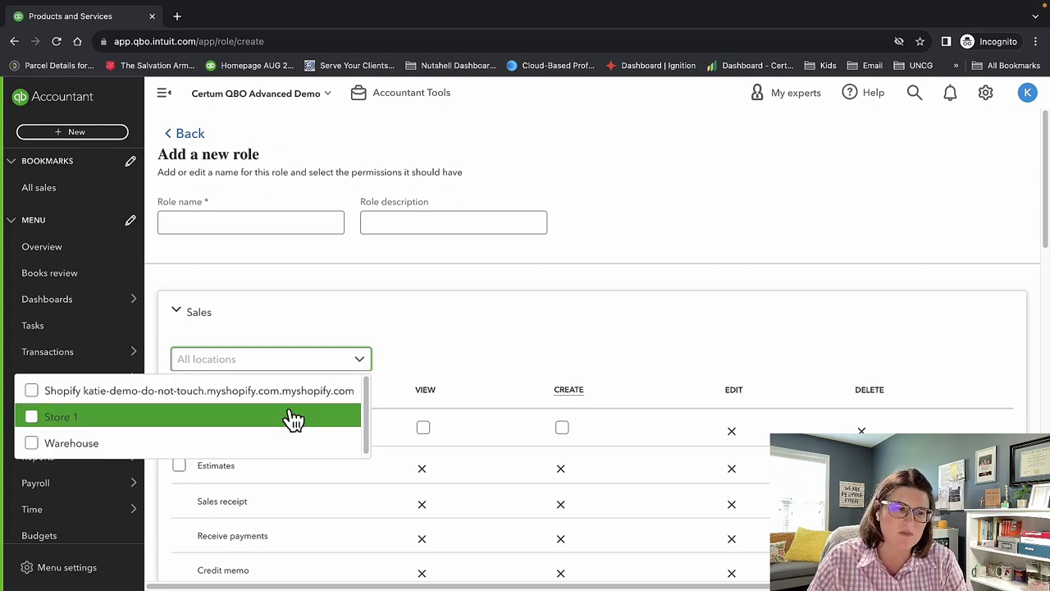
click(529, 367)
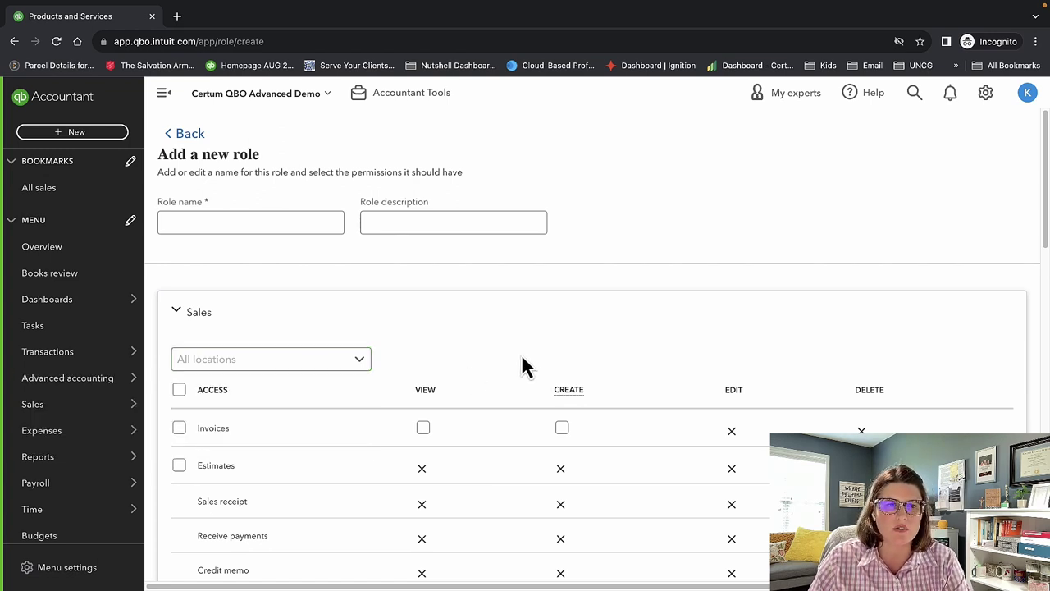
click(193, 136)
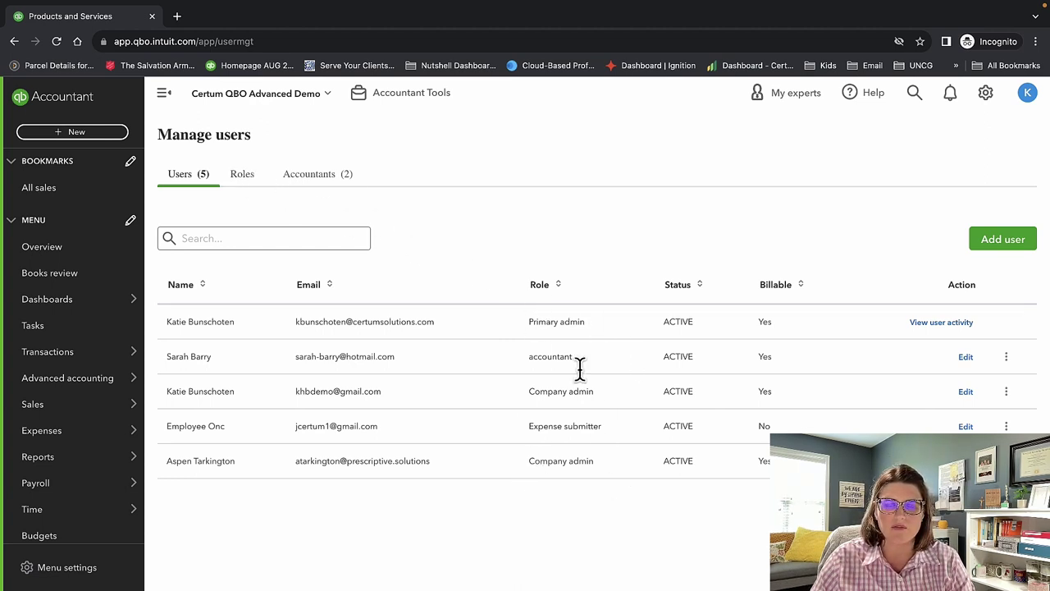
Open the Audit Log from user activity, filter it to All Users, and scroll through the entries.
click(956, 323)
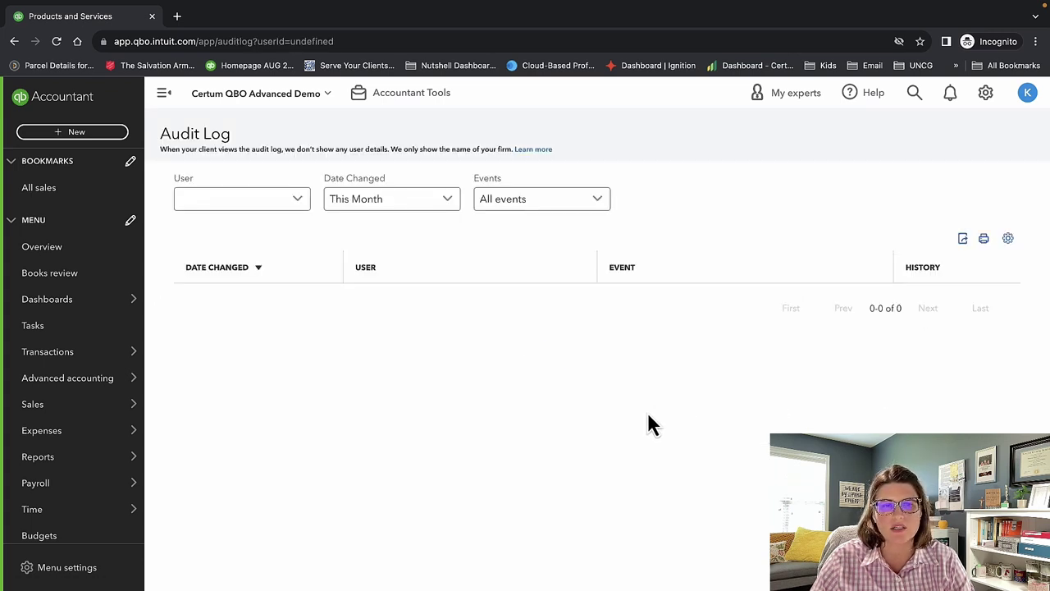
click(309, 207)
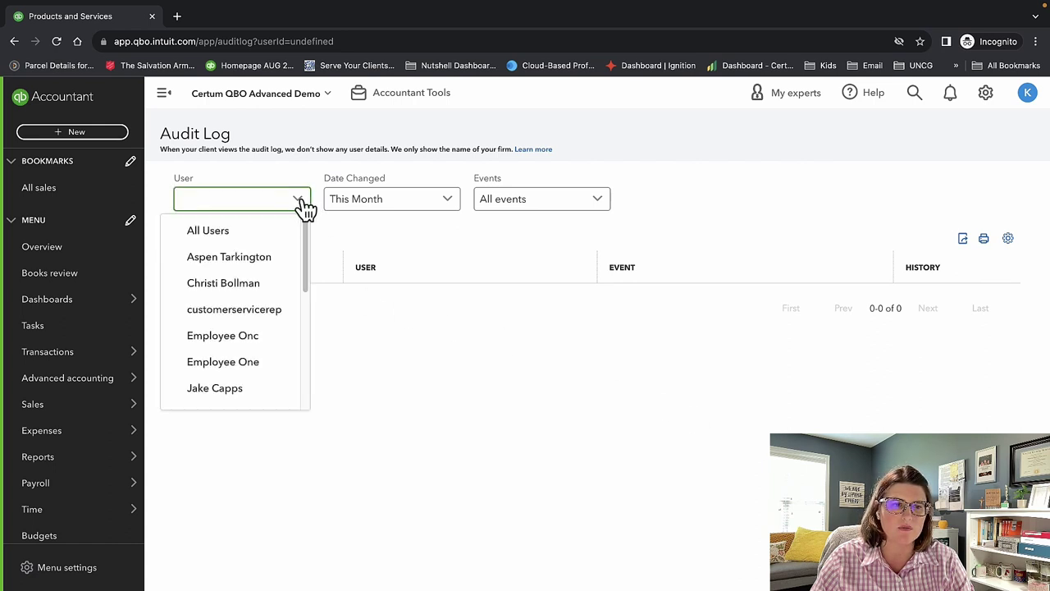
click(268, 243)
scroll(615, 366, down, 2)
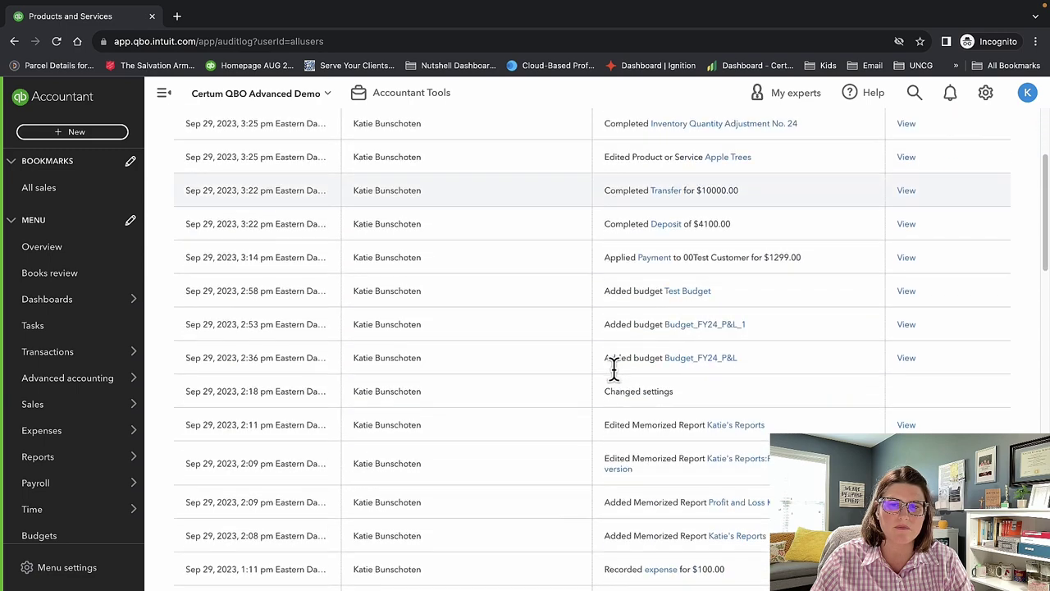
scroll(613, 369, up, 2)
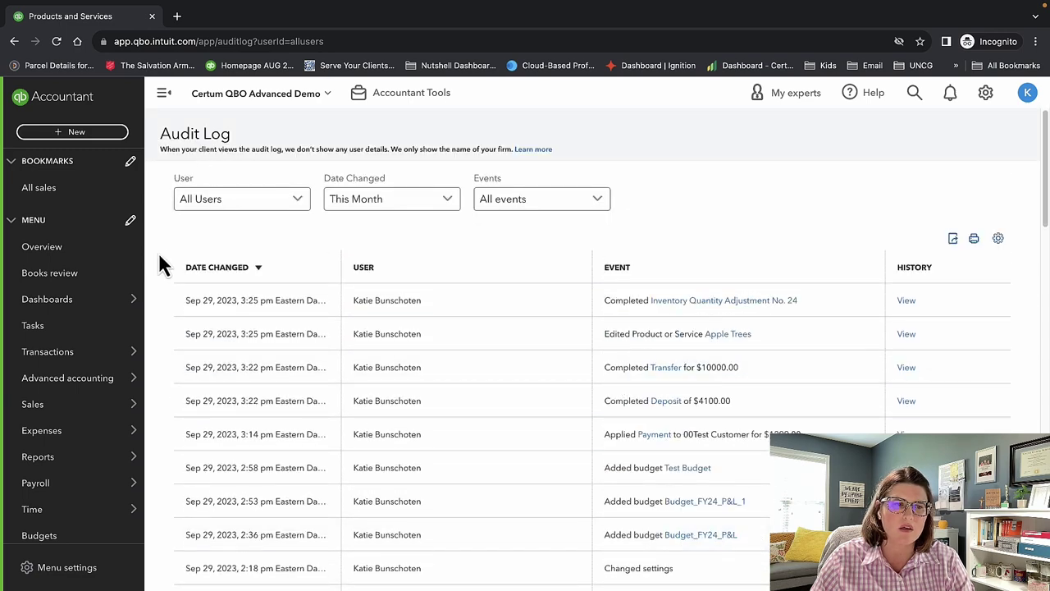
click(986, 96)
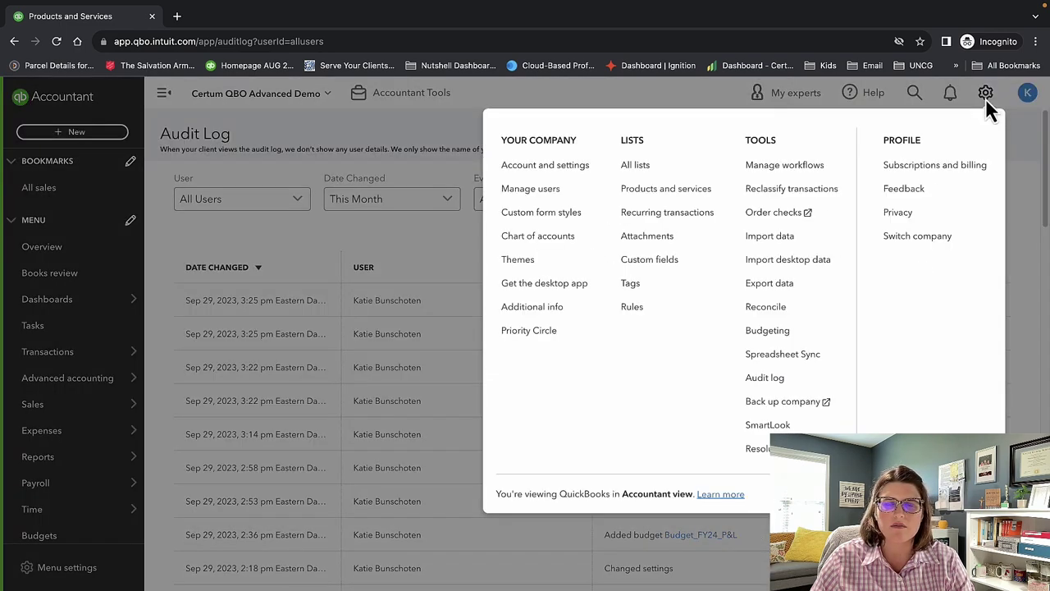
Open Manage users and review the Roles tab and the two active accountants.
click(531, 190)
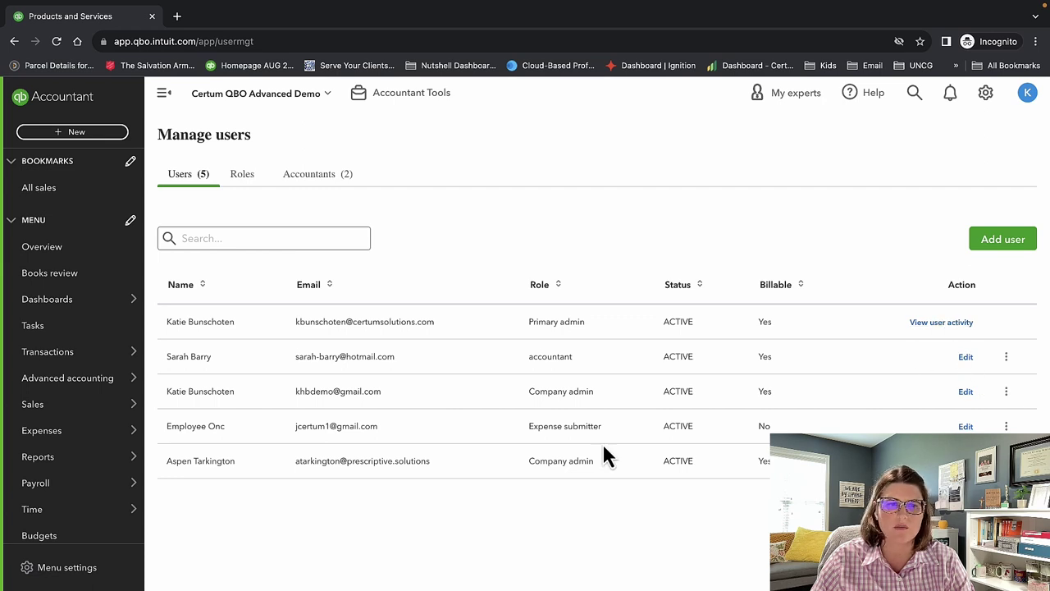
click(243, 175)
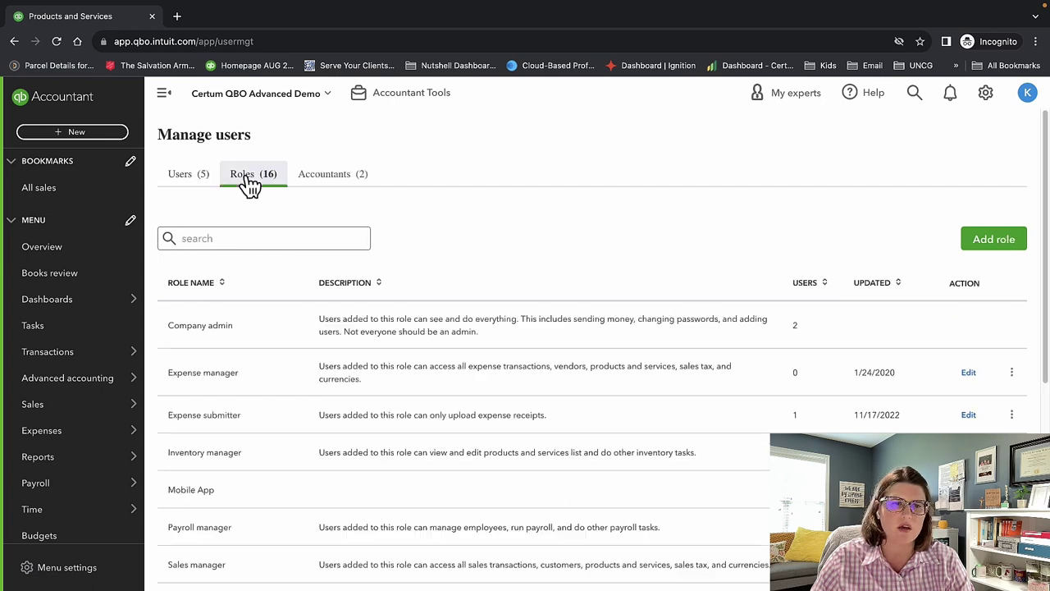
click(321, 177)
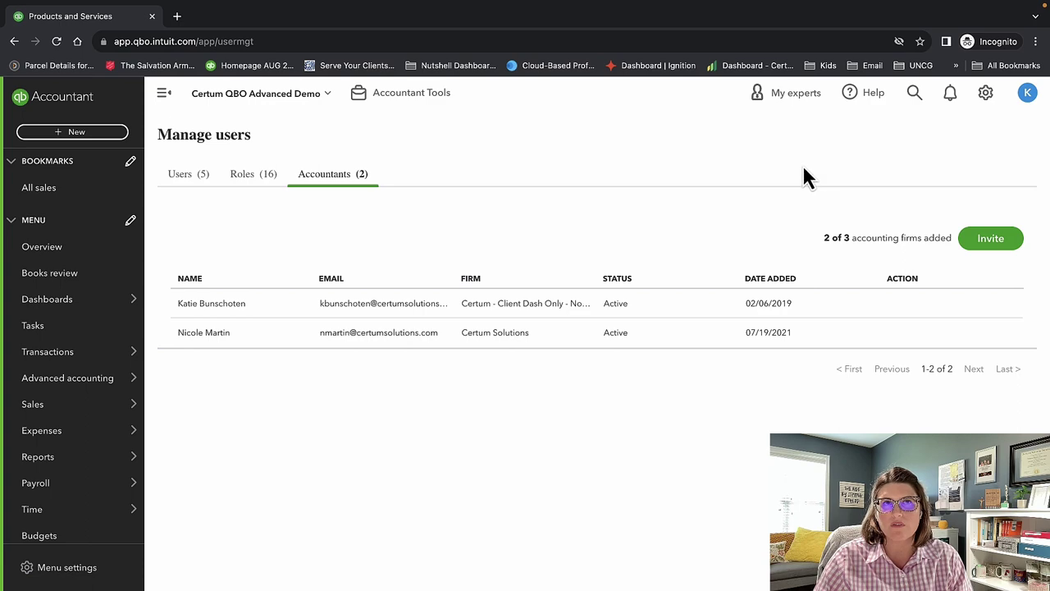
click(982, 100)
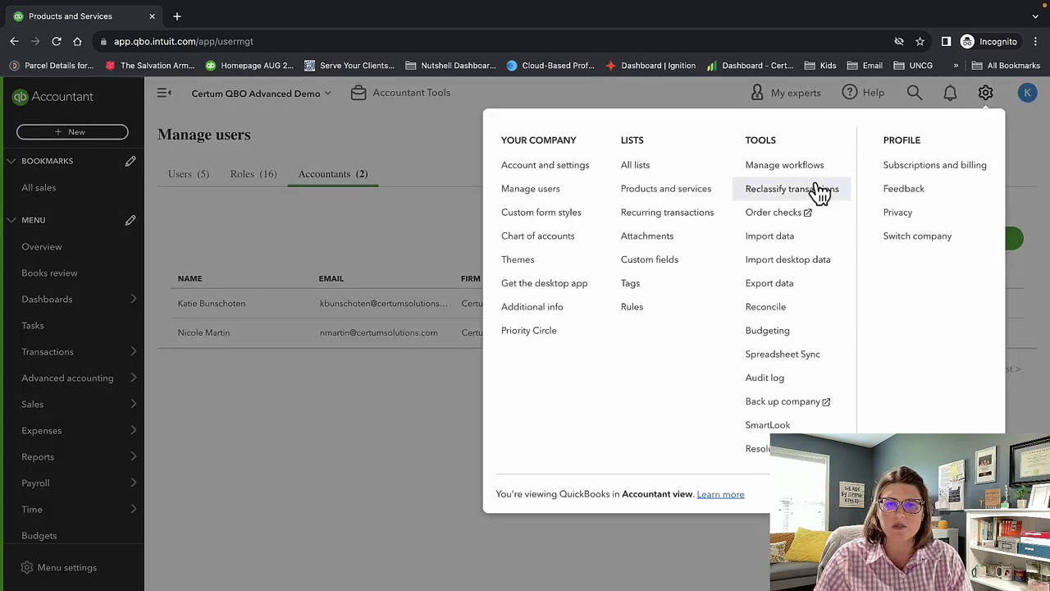
Open Custom form styles and scroll the styles table, topped by 'test estimate'.
click(547, 215)
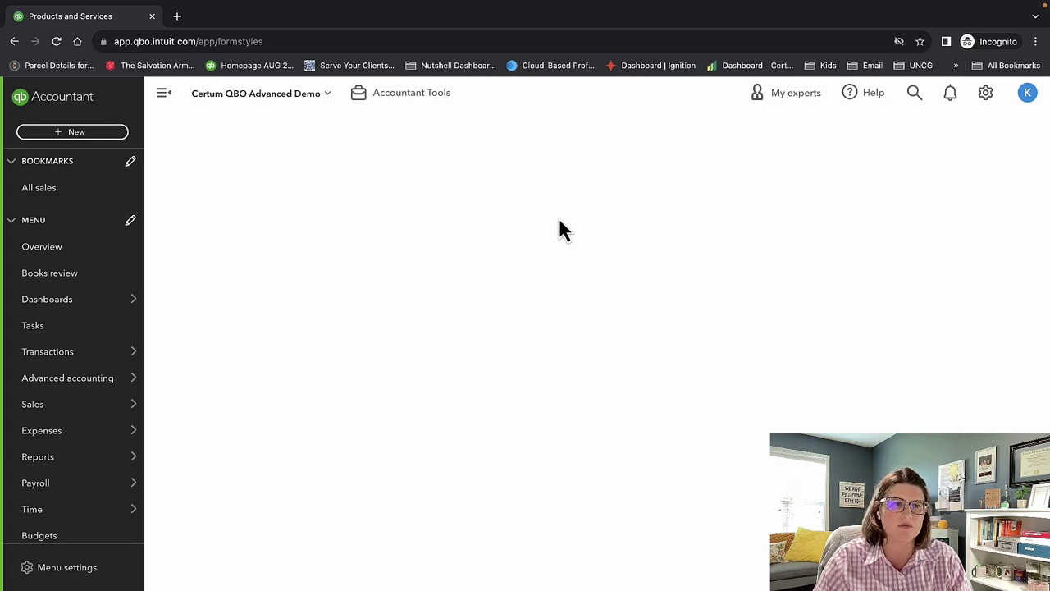
scroll(607, 318, down, 1)
scroll(610, 318, down, 1)
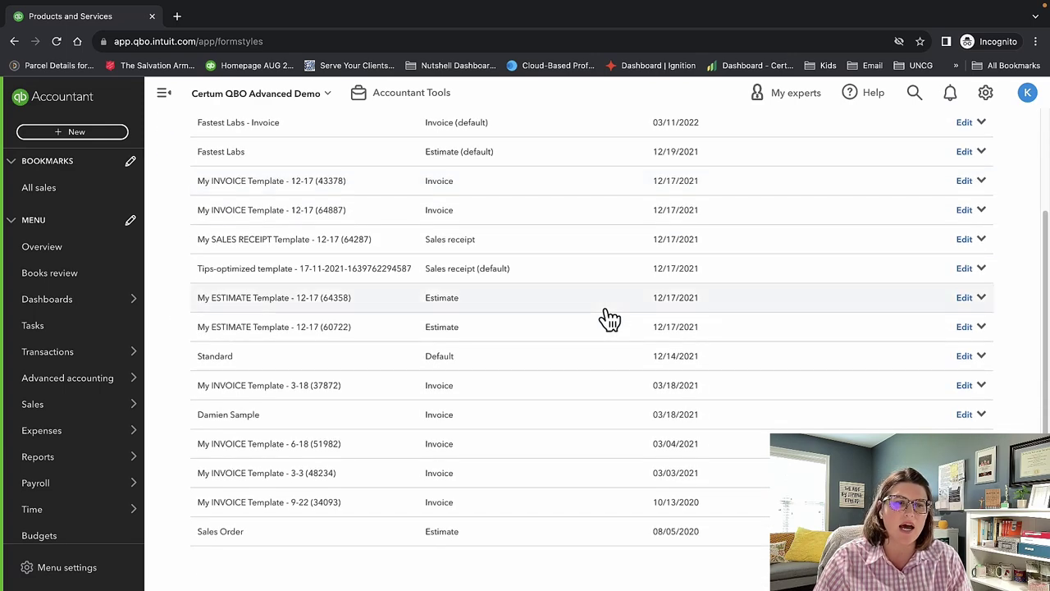
scroll(627, 317, up, 2)
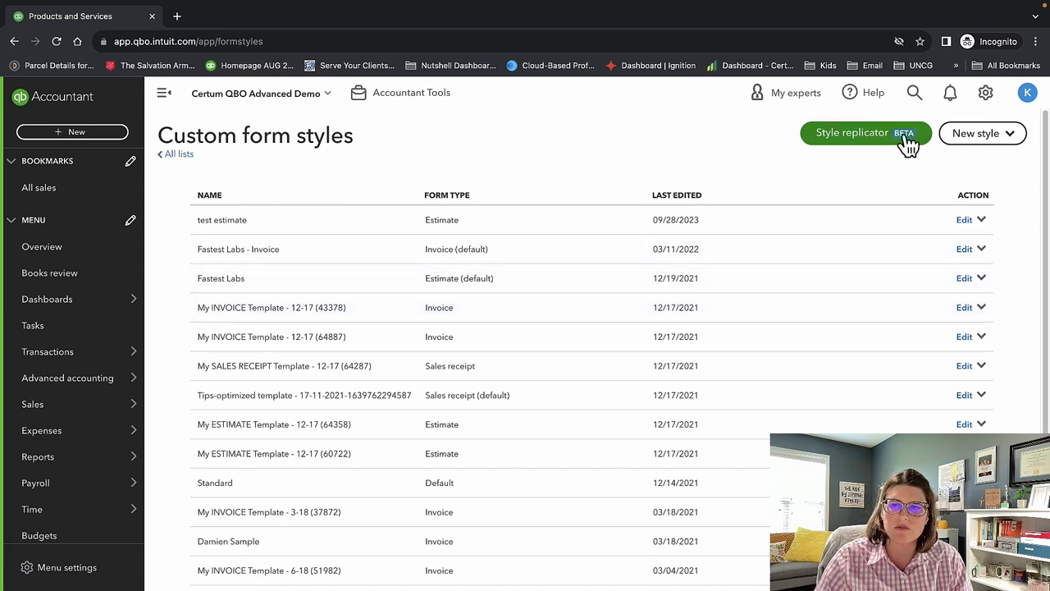
Create a new invoice form style, rename it 'test', and glance at Content before returning to Design.
click(997, 142)
click(986, 162)
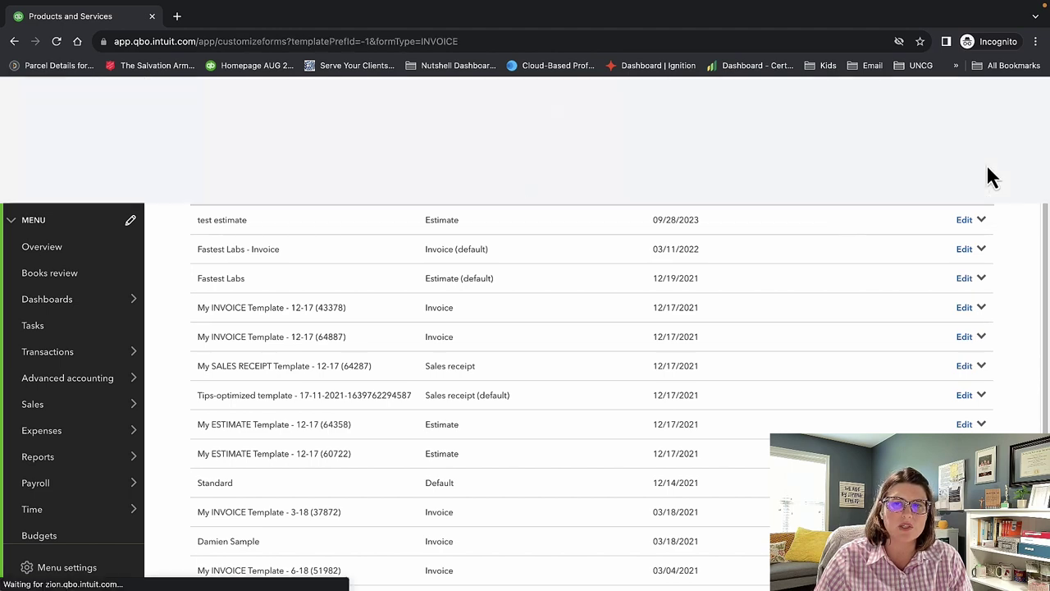
scroll(398, 286, down, 3)
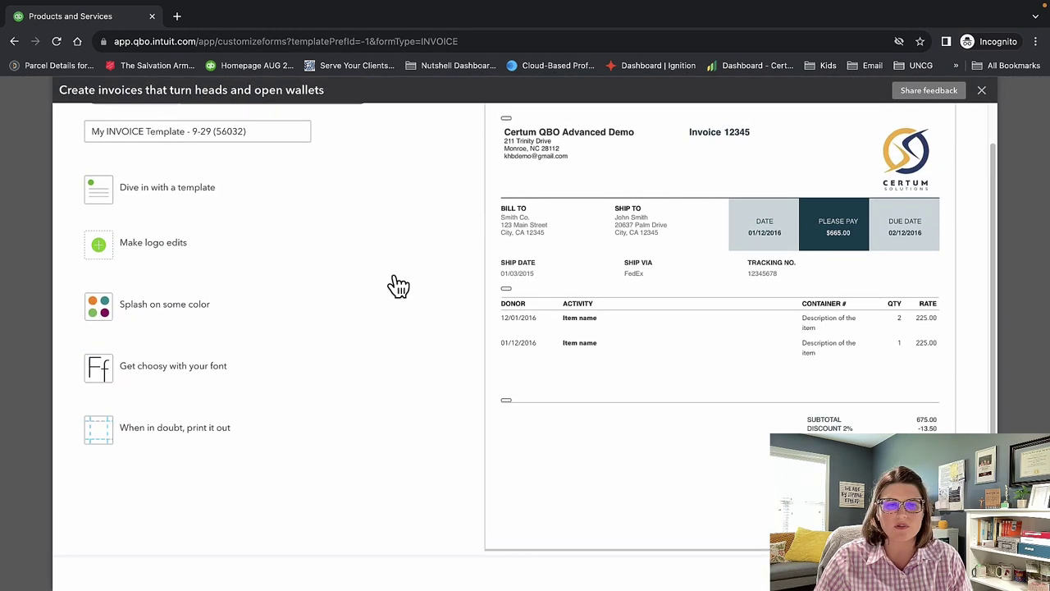
scroll(398, 285, up, 3)
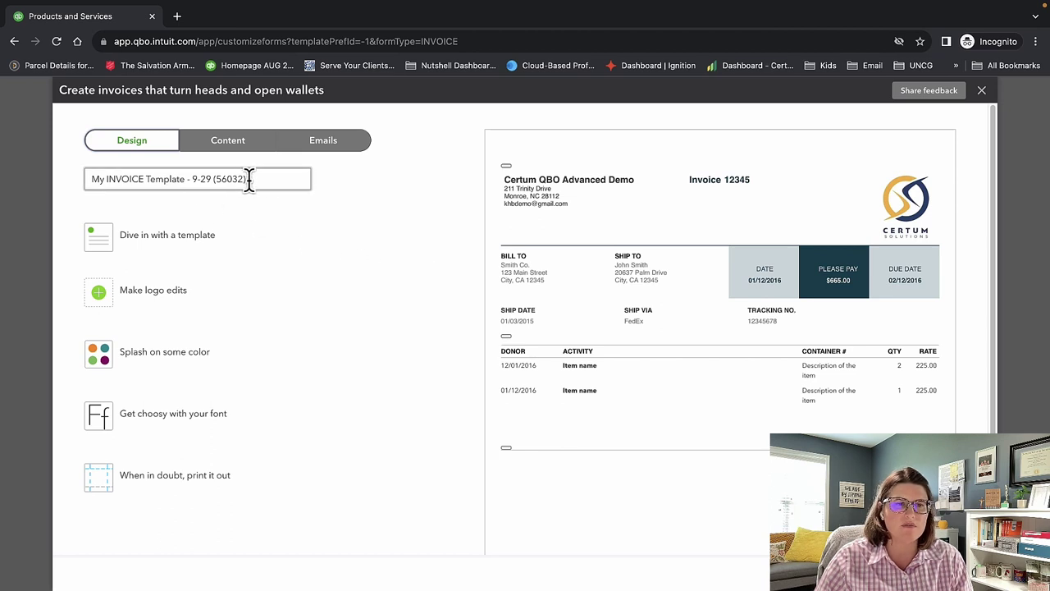
drag(254, 179, 61, 174)
text(st)
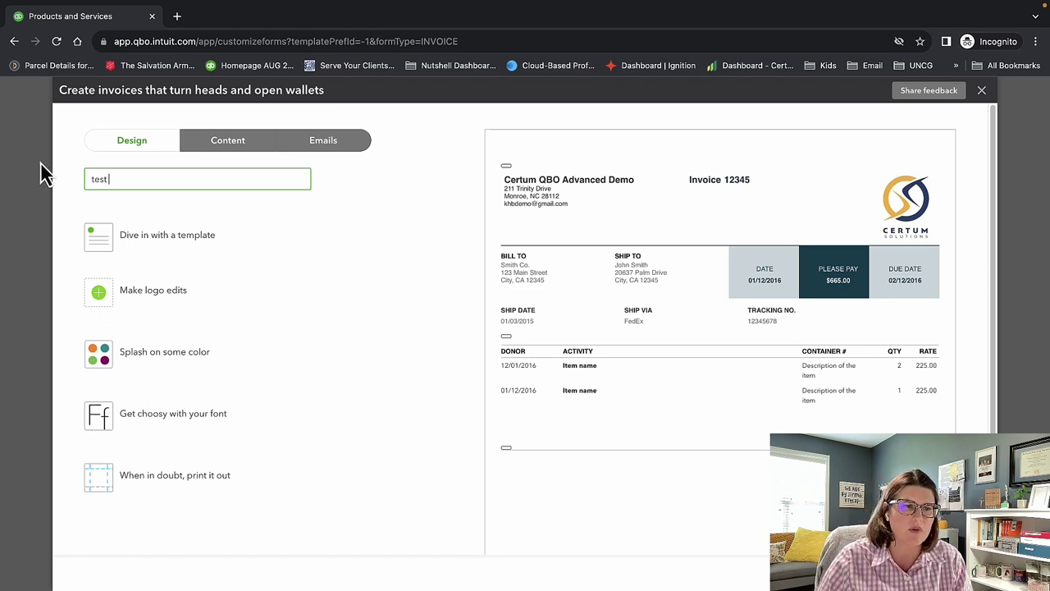
click(220, 148)
click(140, 145)
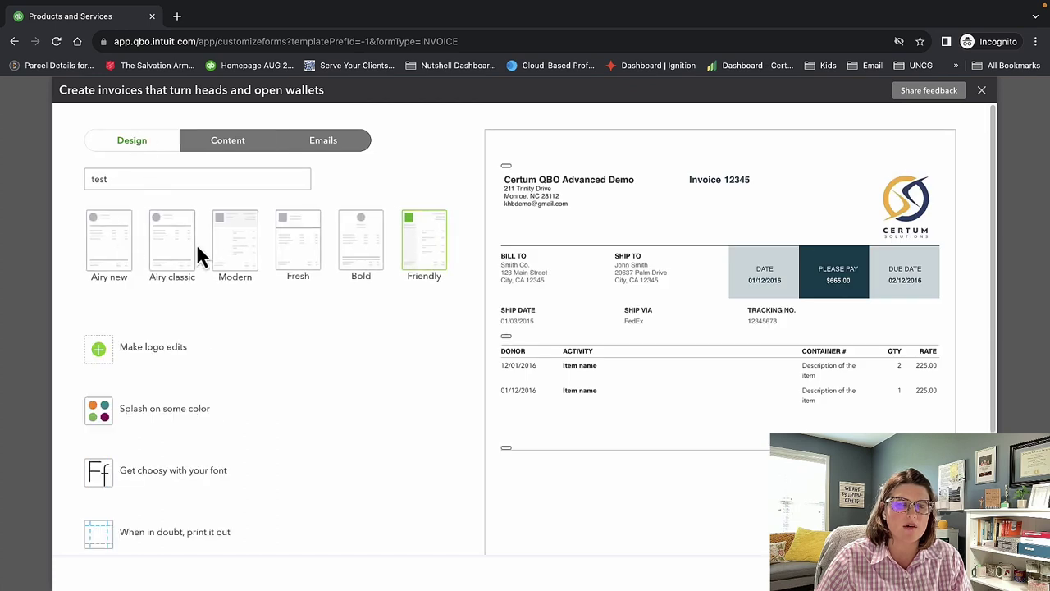
Preview the Modern and Friendly designs, then apply the Bold invoice design.
click(254, 259)
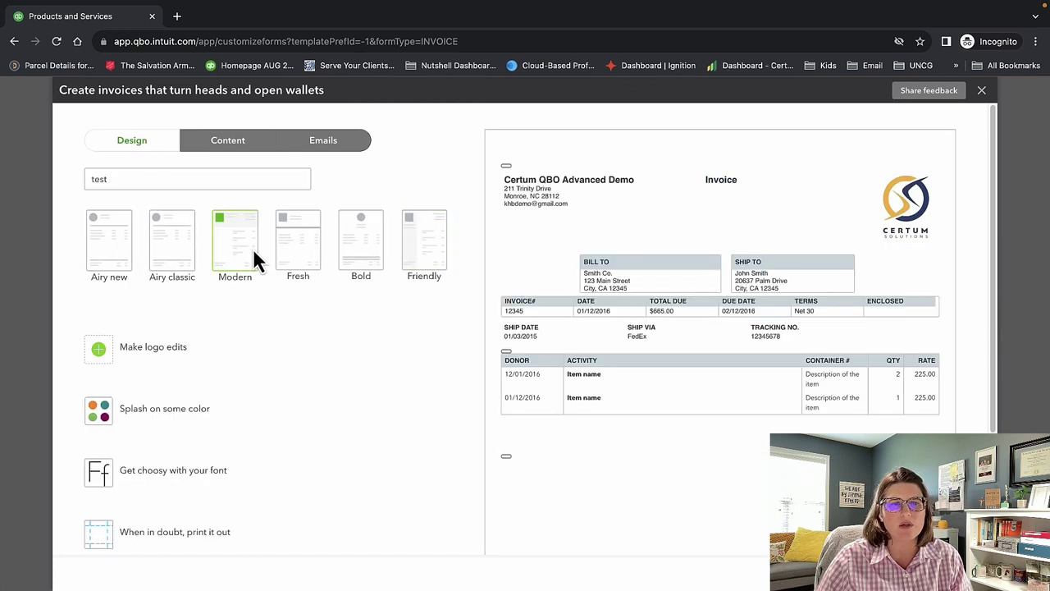
click(424, 253)
click(369, 255)
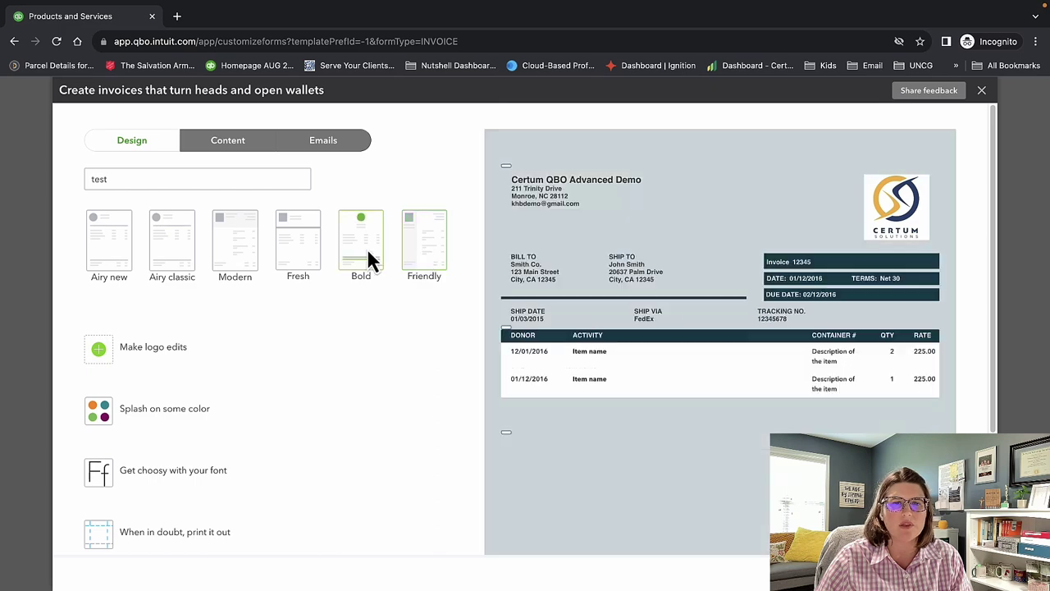
scroll(609, 296, down, 2)
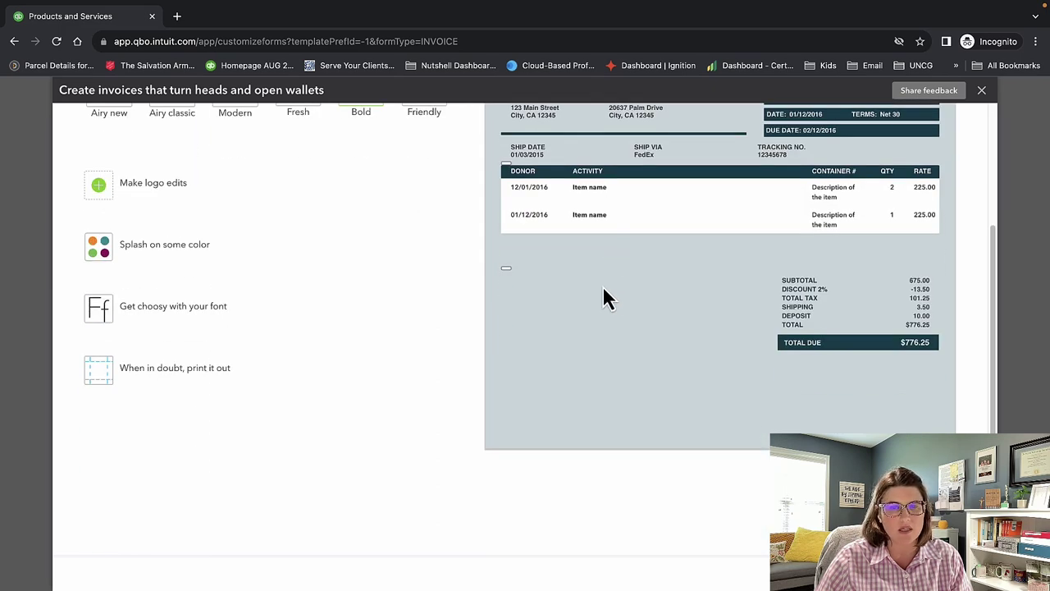
scroll(604, 297, up, 2)
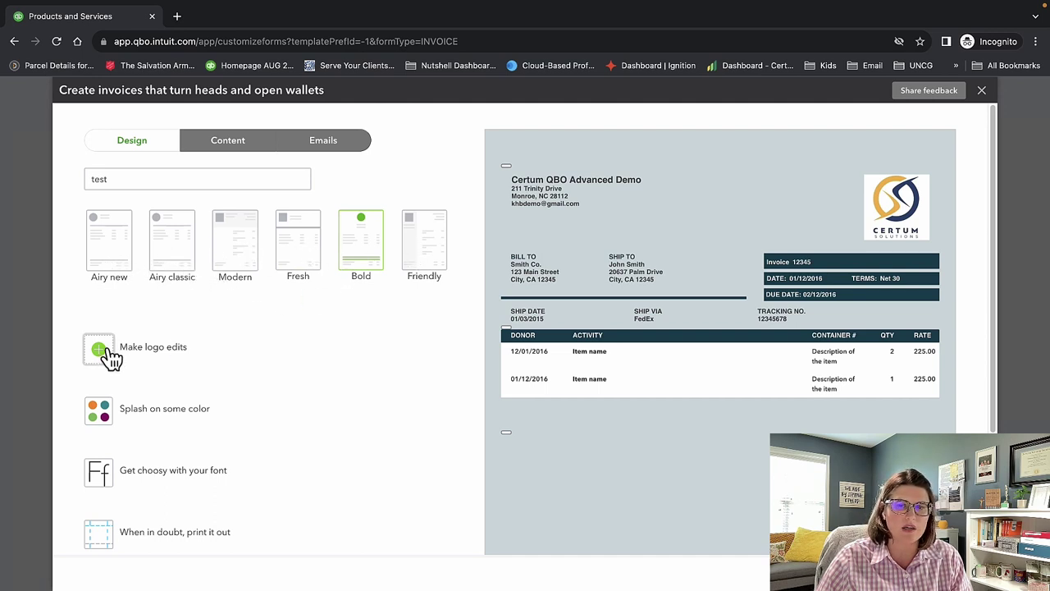
scroll(107, 356, down, 1)
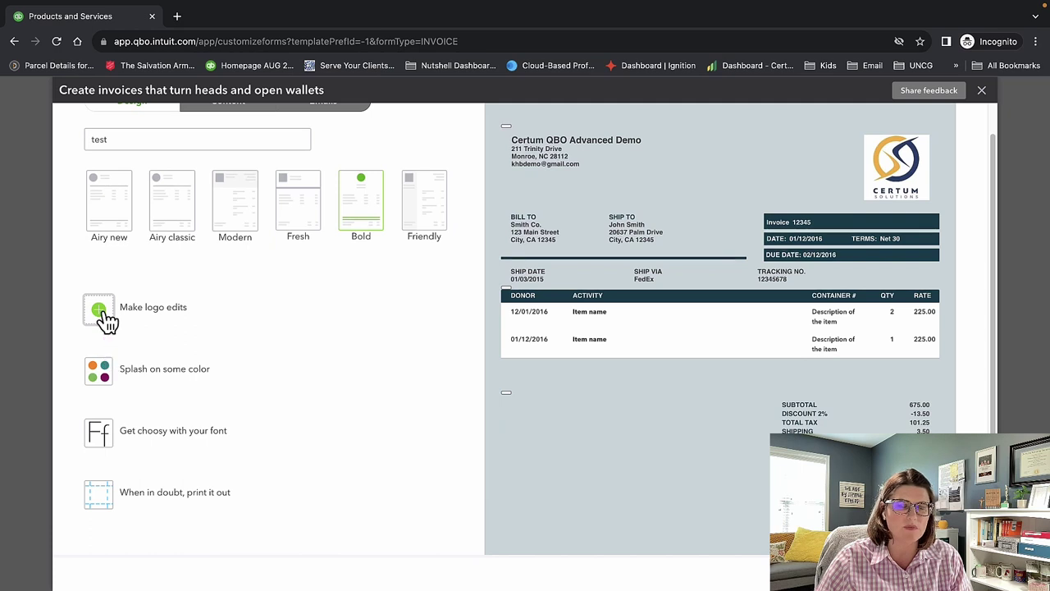
Review the logo and colour options and keep Helvetica 10pt as the invoice font.
click(103, 313)
click(104, 368)
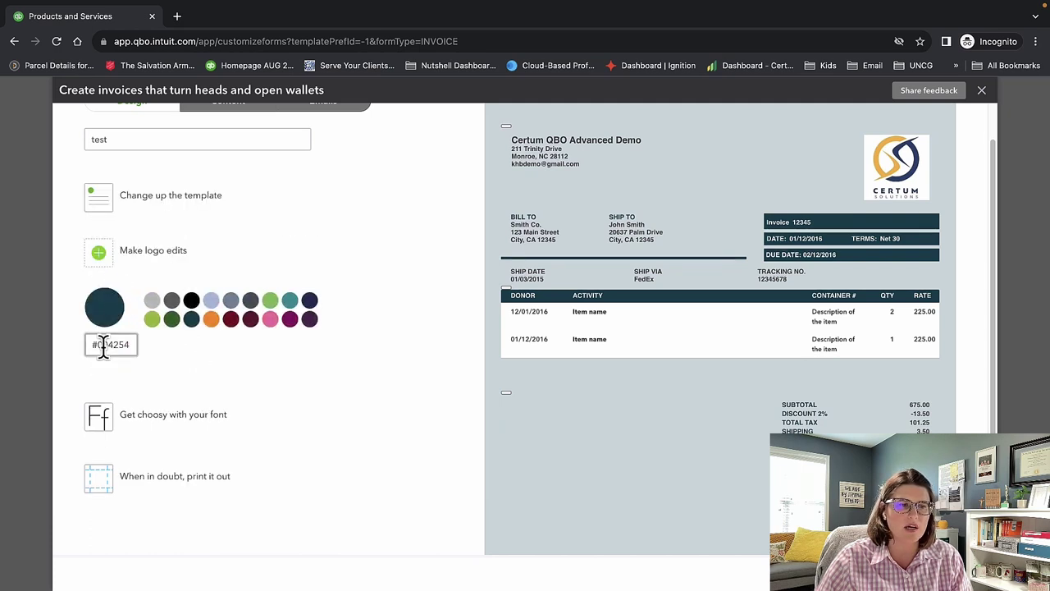
click(117, 420)
click(150, 366)
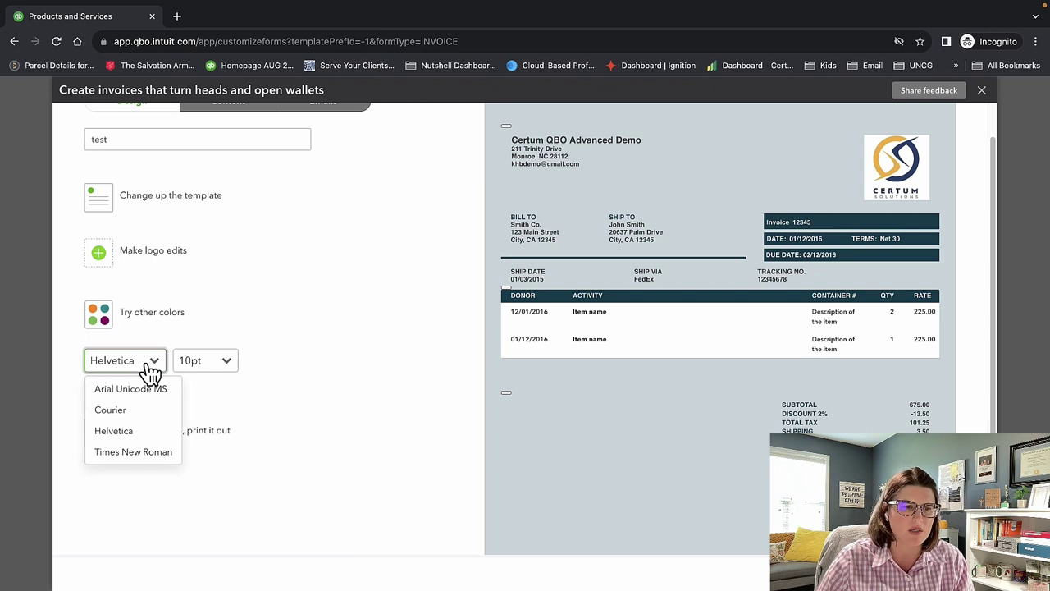
click(150, 369)
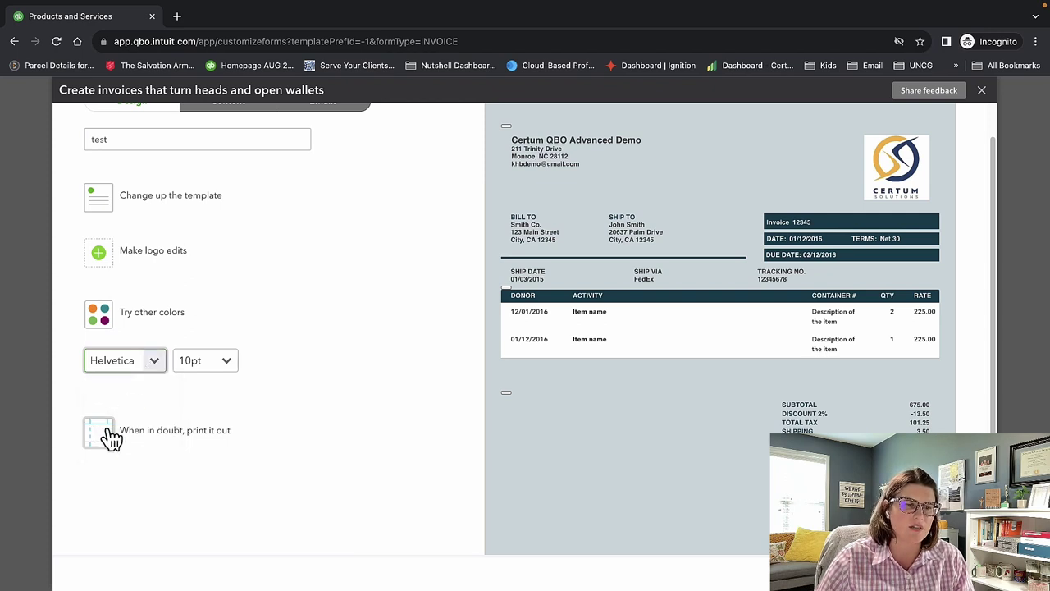
scroll(229, 419, up, 1)
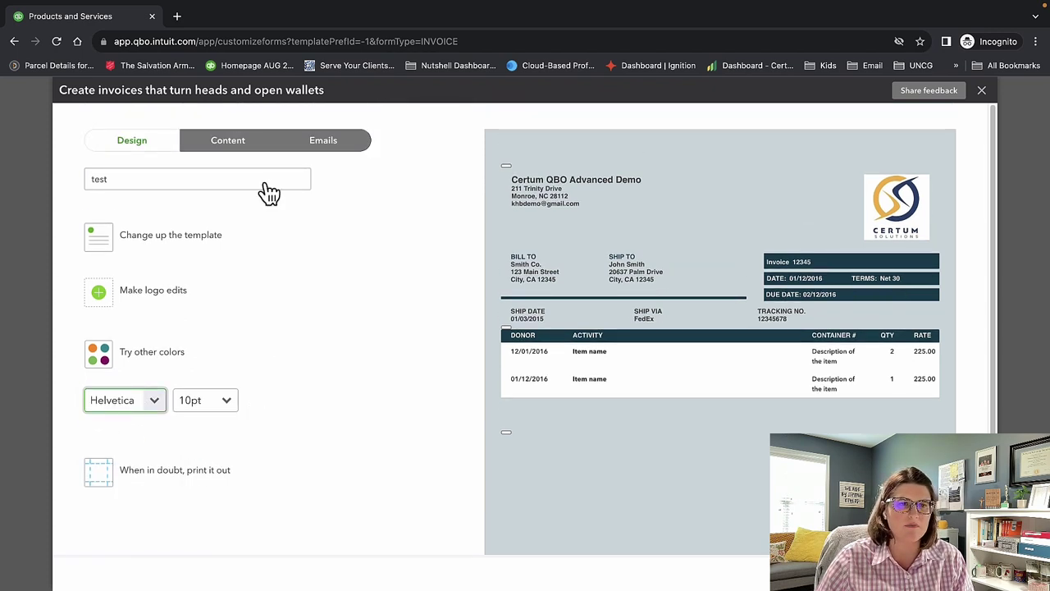
click(234, 142)
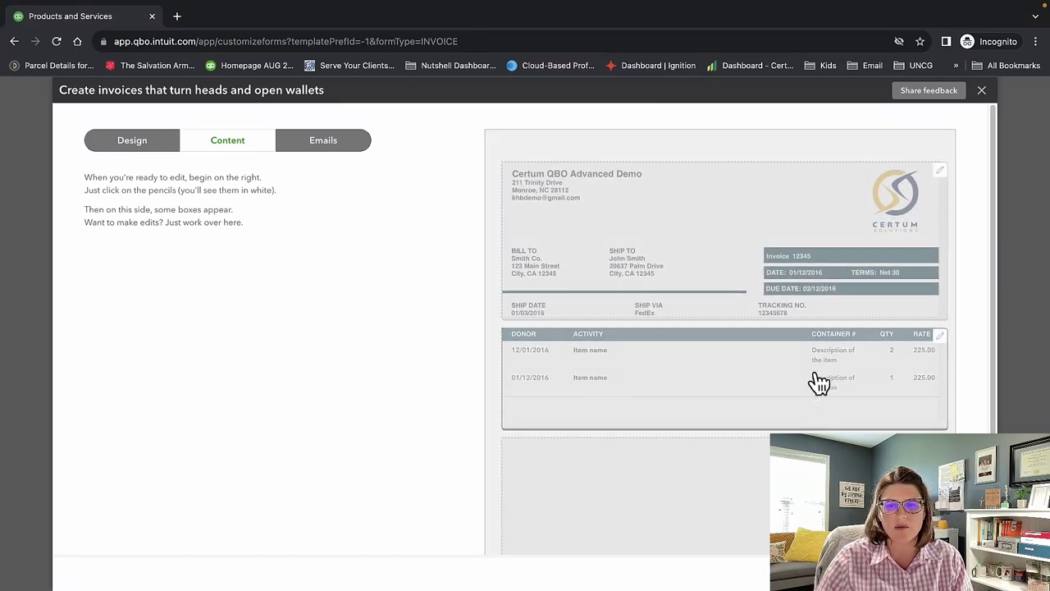
Review the invoice's header, item table and footer content settings.
click(693, 247)
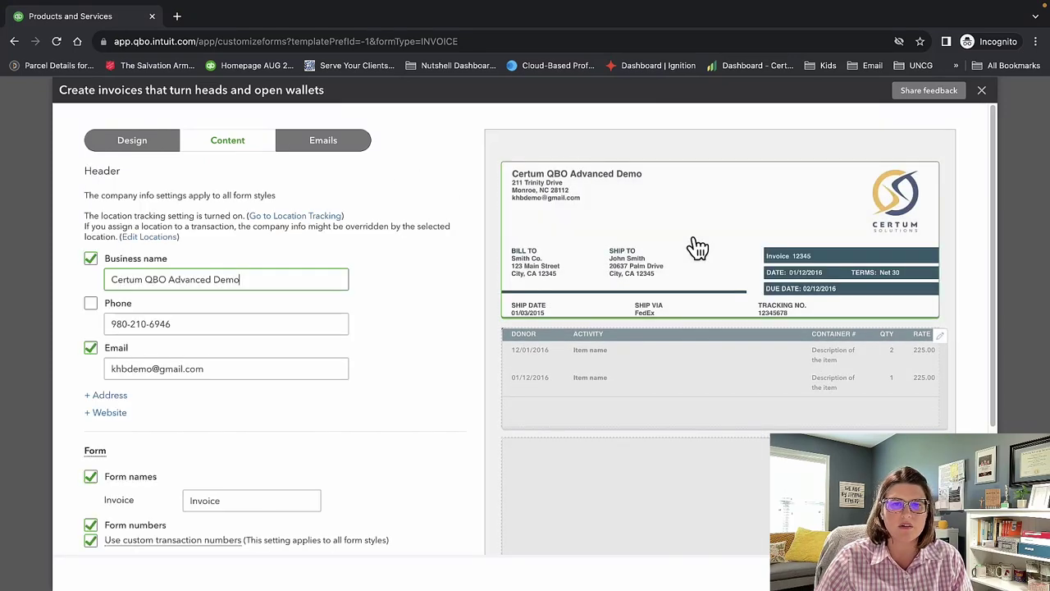
click(675, 370)
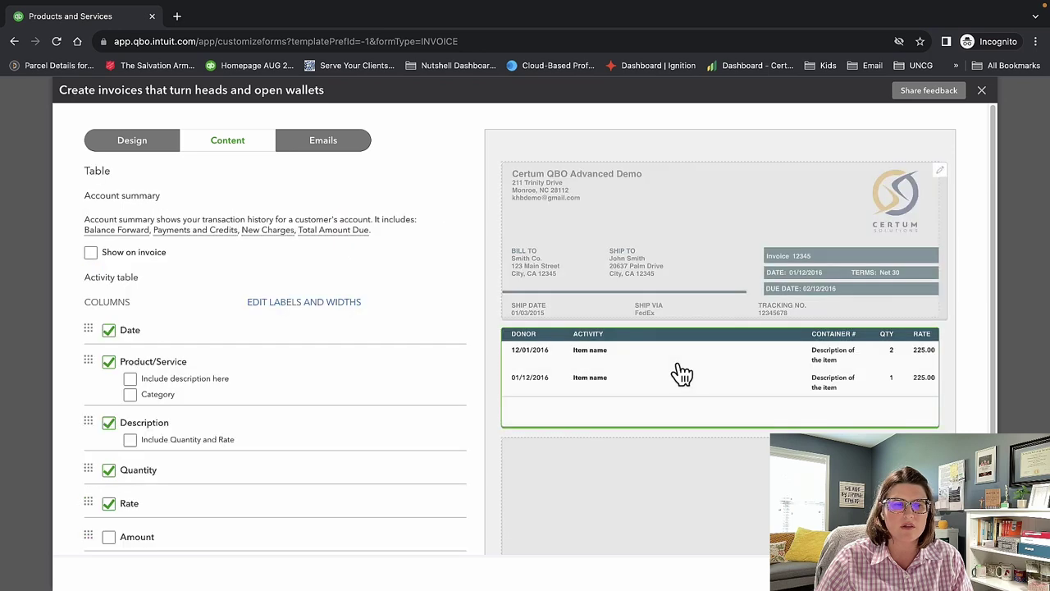
click(672, 491)
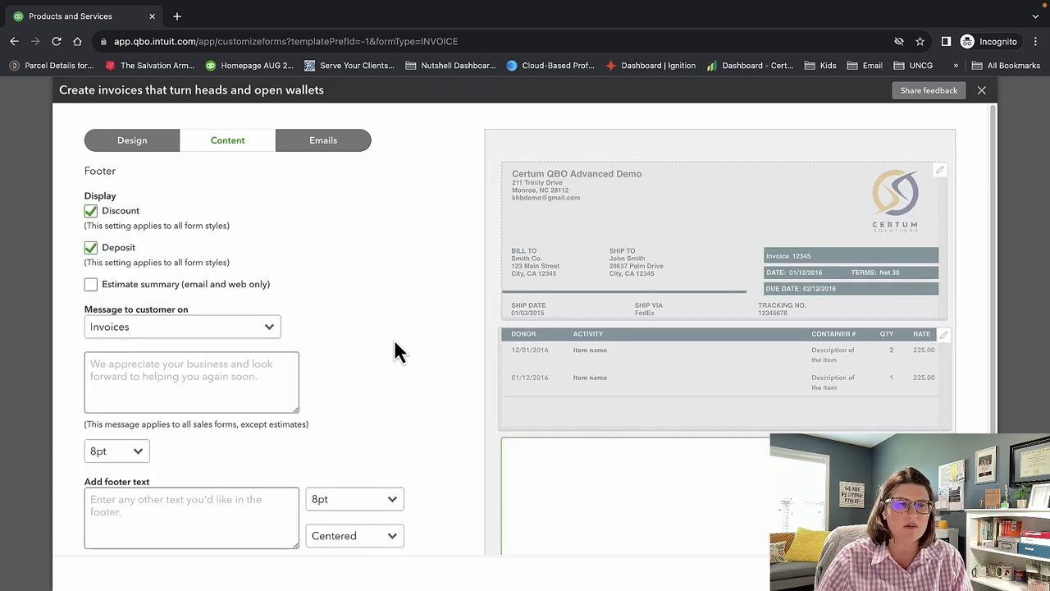
click(628, 279)
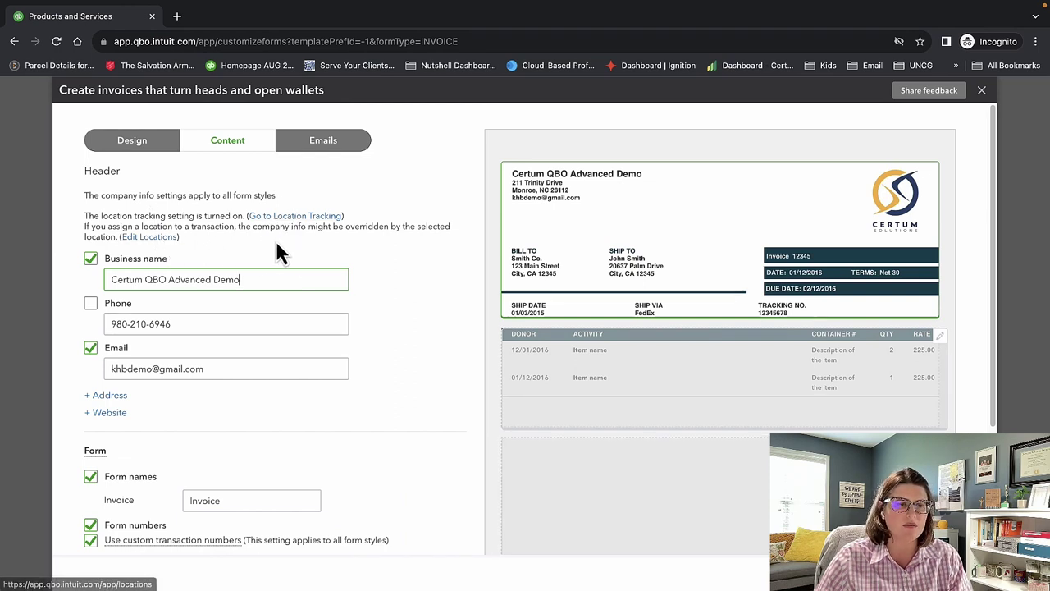
scroll(277, 251, down, 1)
scroll(251, 297, down, 1)
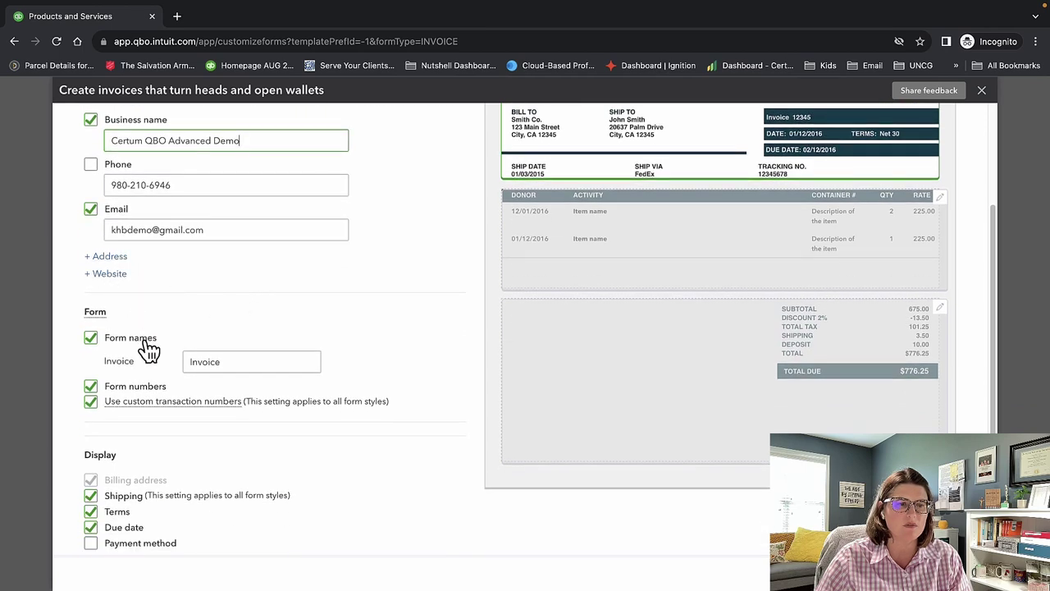
scroll(202, 358, down, 1)
drag(270, 328, 185, 324)
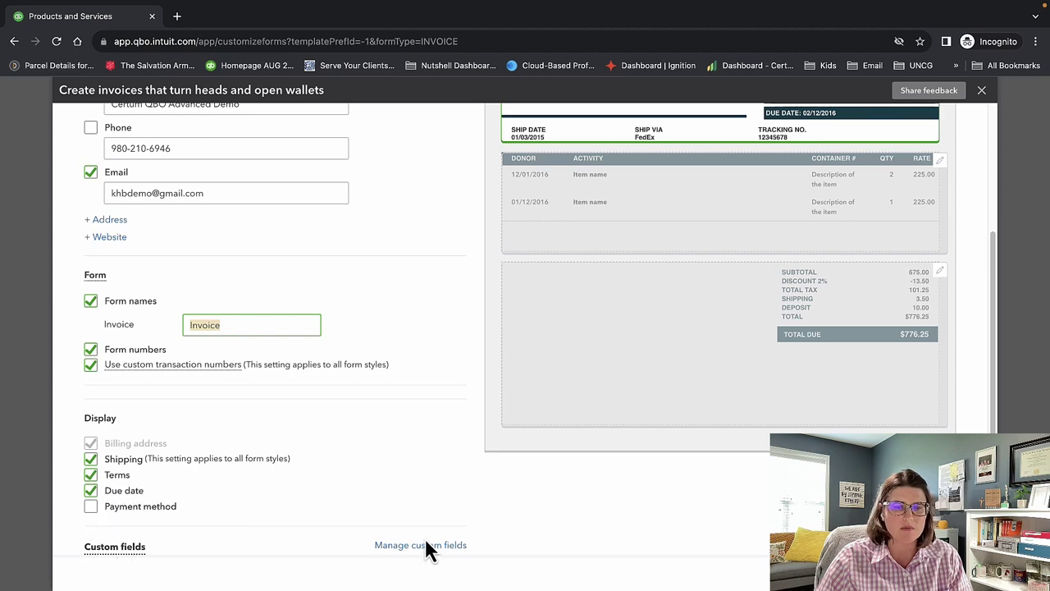
scroll(377, 401, up, 3)
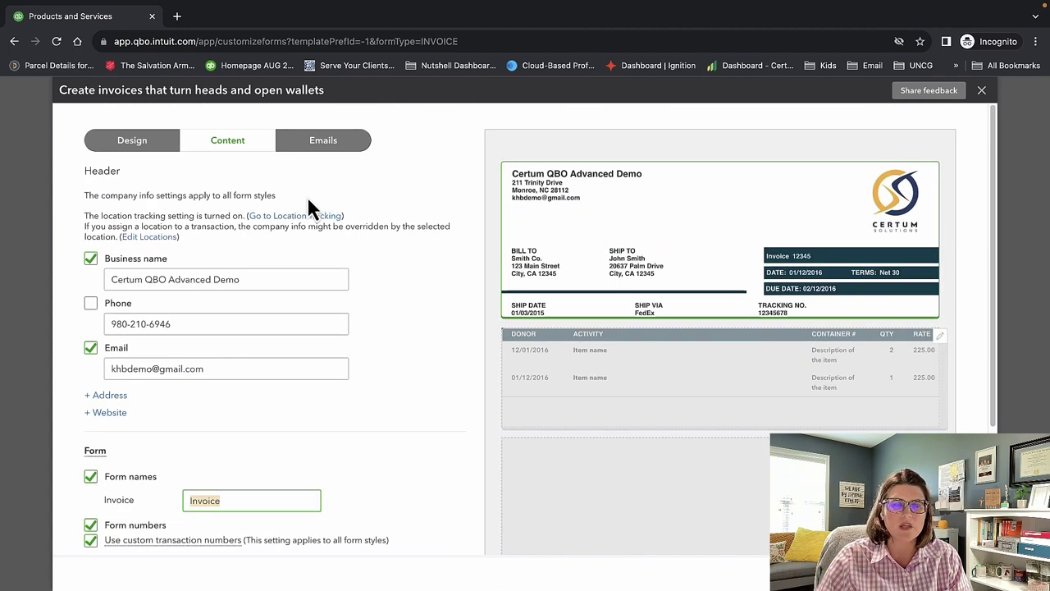
Check the invoice email settings and expand the Reminder email section.
click(310, 154)
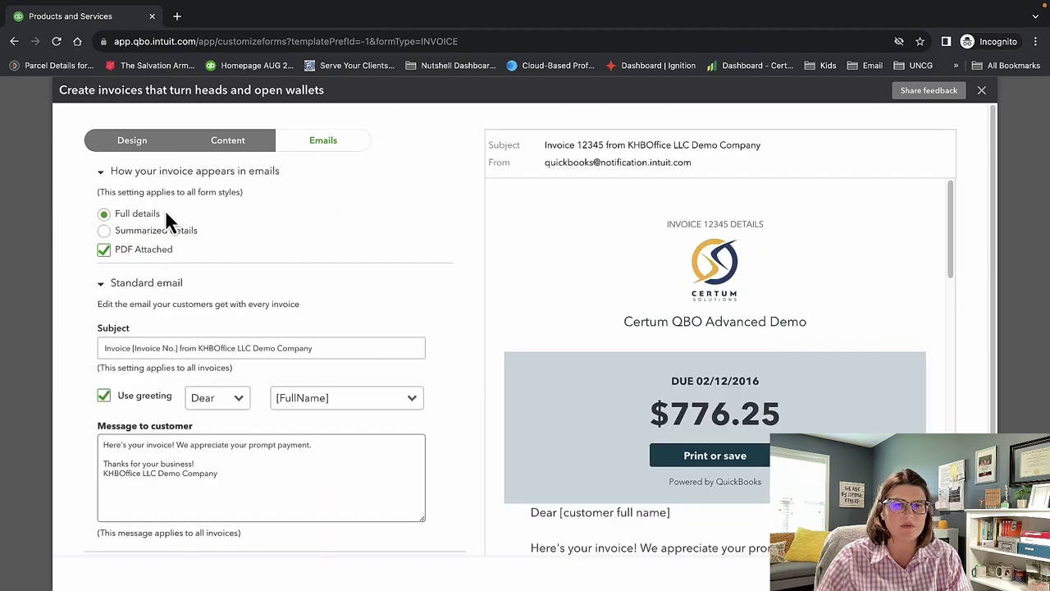
scroll(402, 478, down, 1)
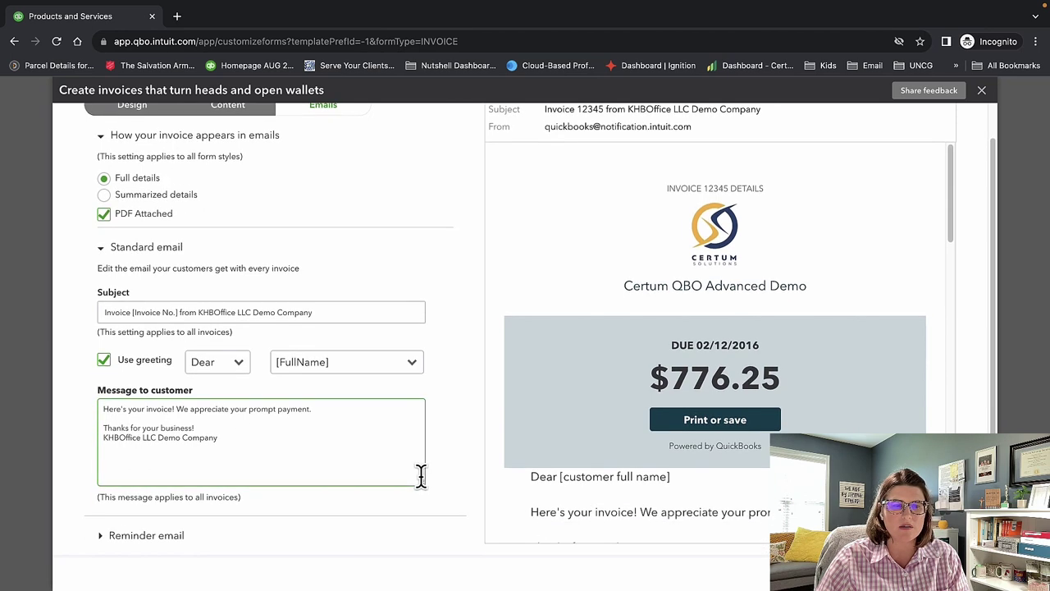
click(168, 538)
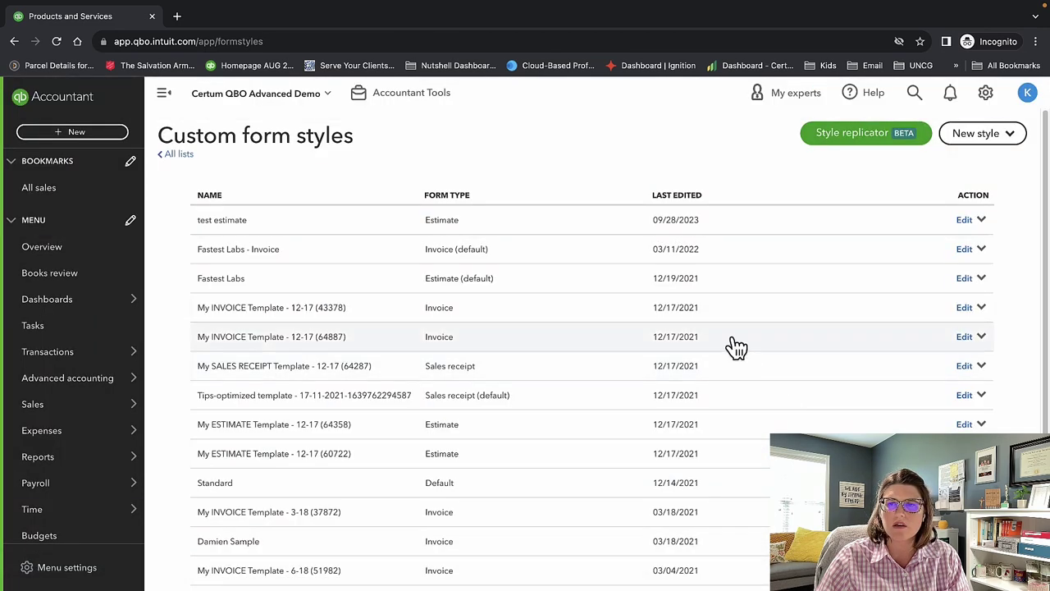
click(860, 136)
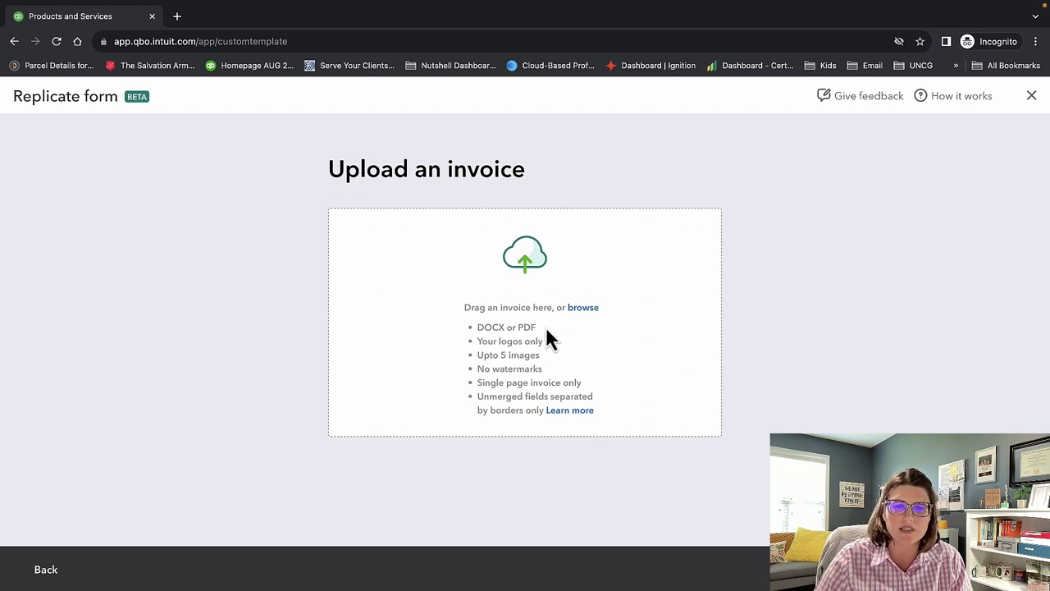
Close Style replicator without uploading an invoice, returning to the form styles list.
drag(615, 415, 451, 321)
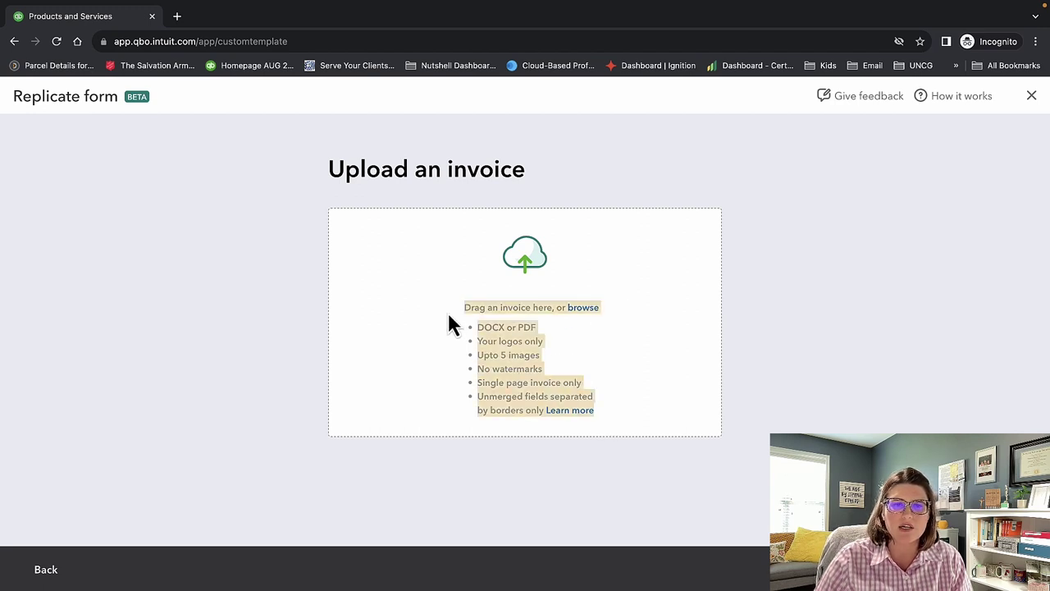
click(728, 264)
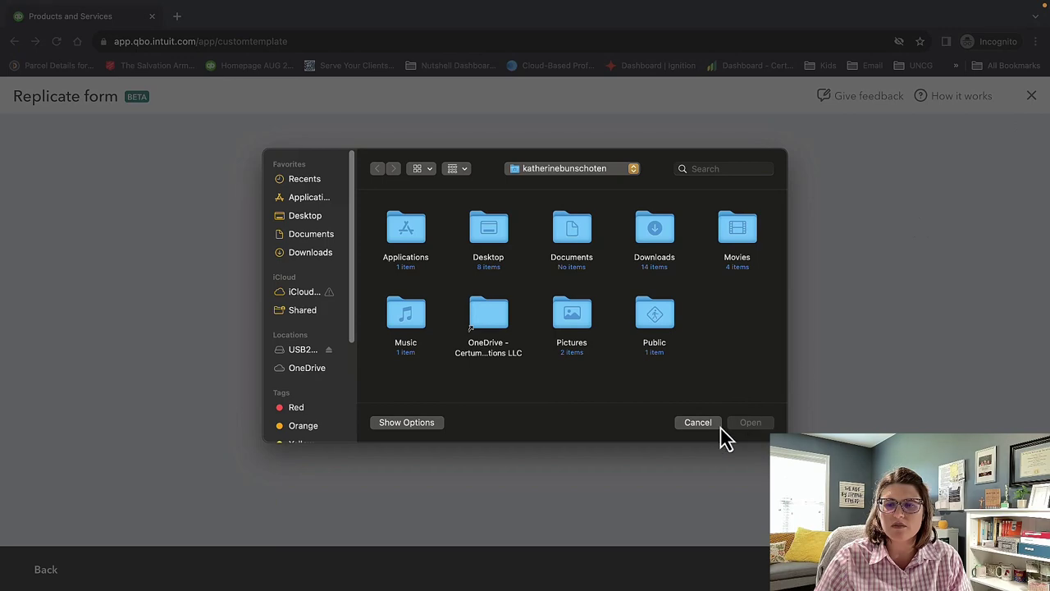
click(719, 423)
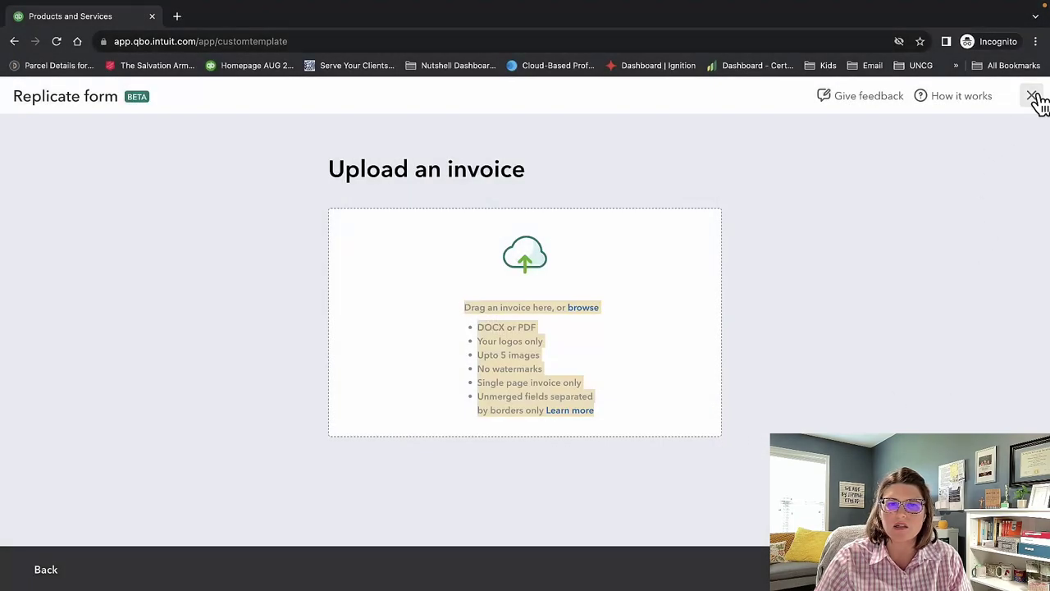
click(1032, 96)
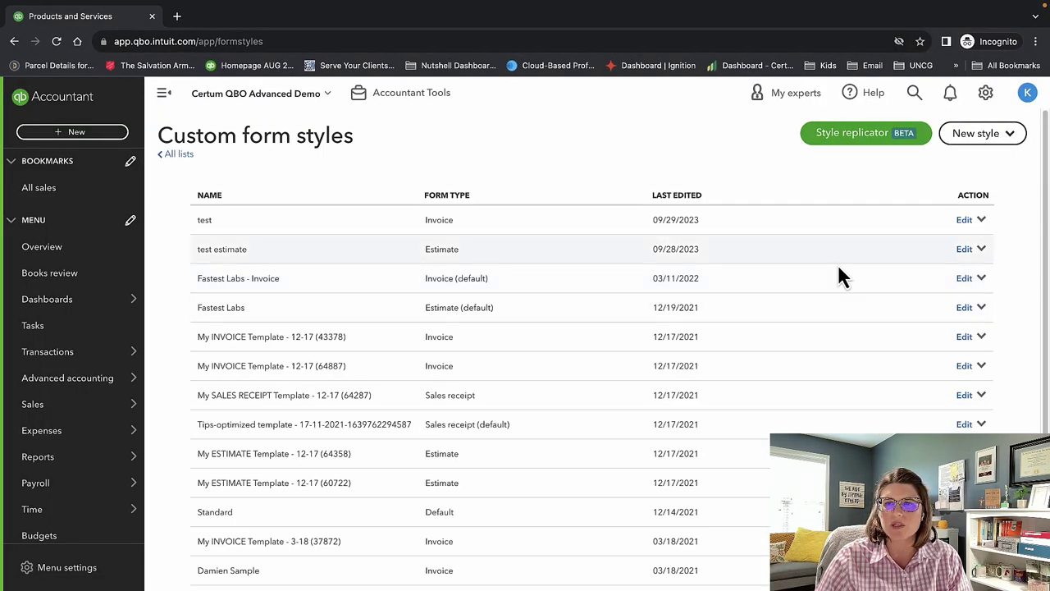
View the New style options, then go back to the Lists page.
click(976, 138)
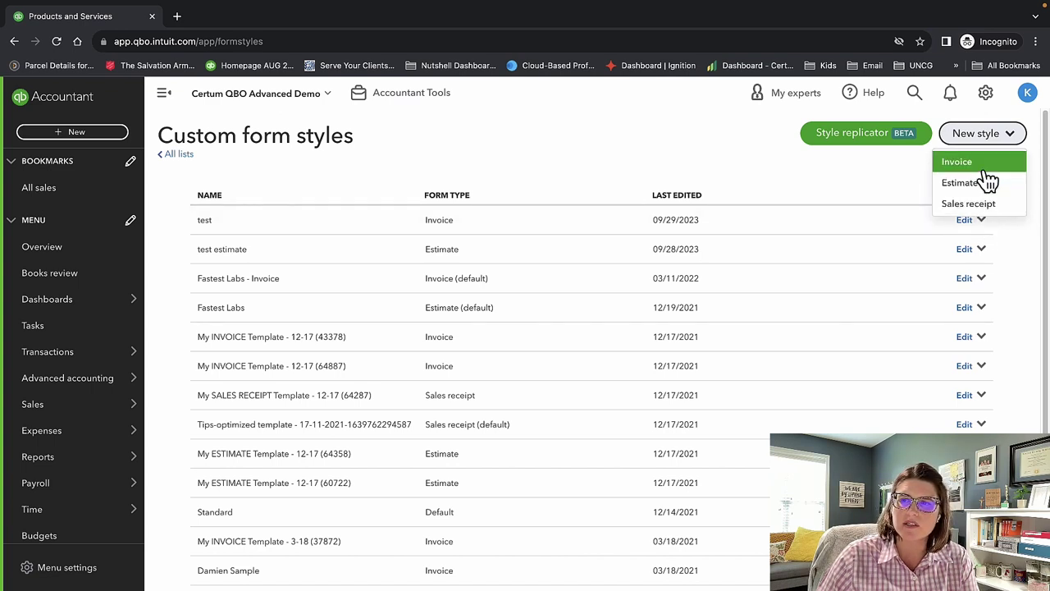
key(alt+Left)
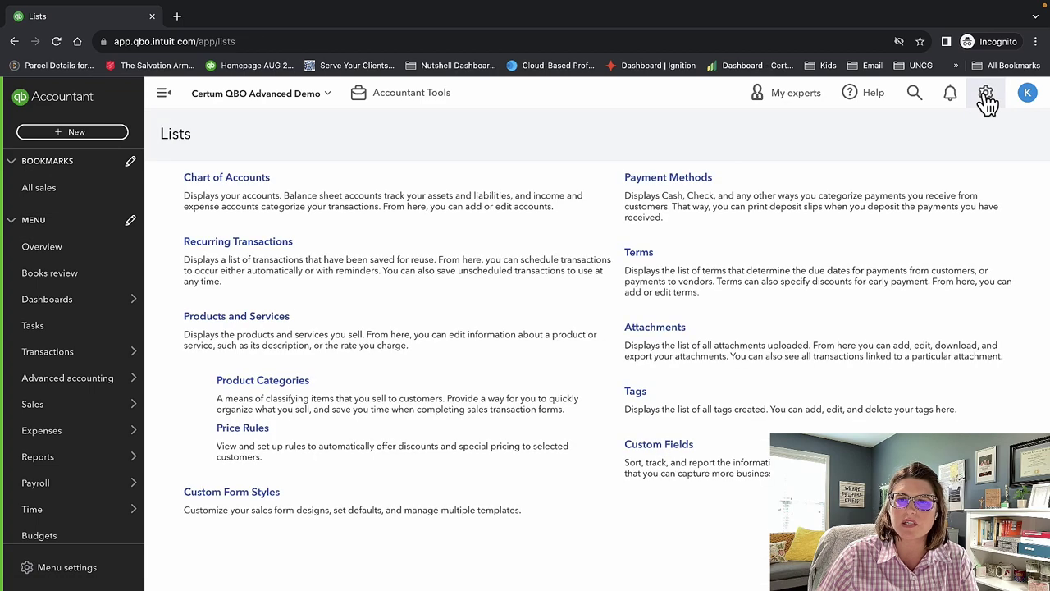
Open the Chart of Accounts and look over its per-account and batch action menus.
click(985, 95)
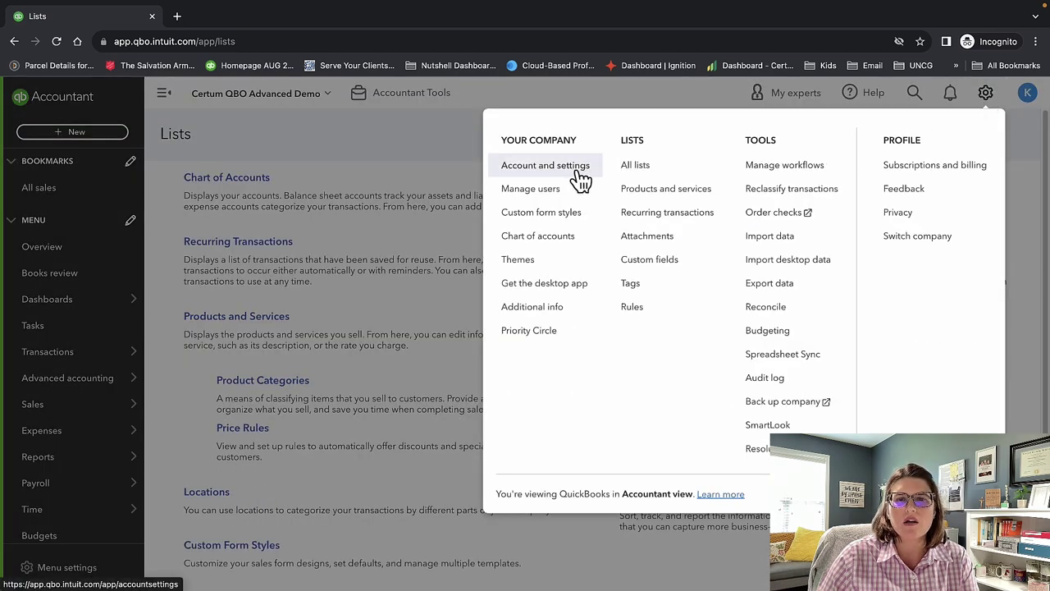
click(566, 238)
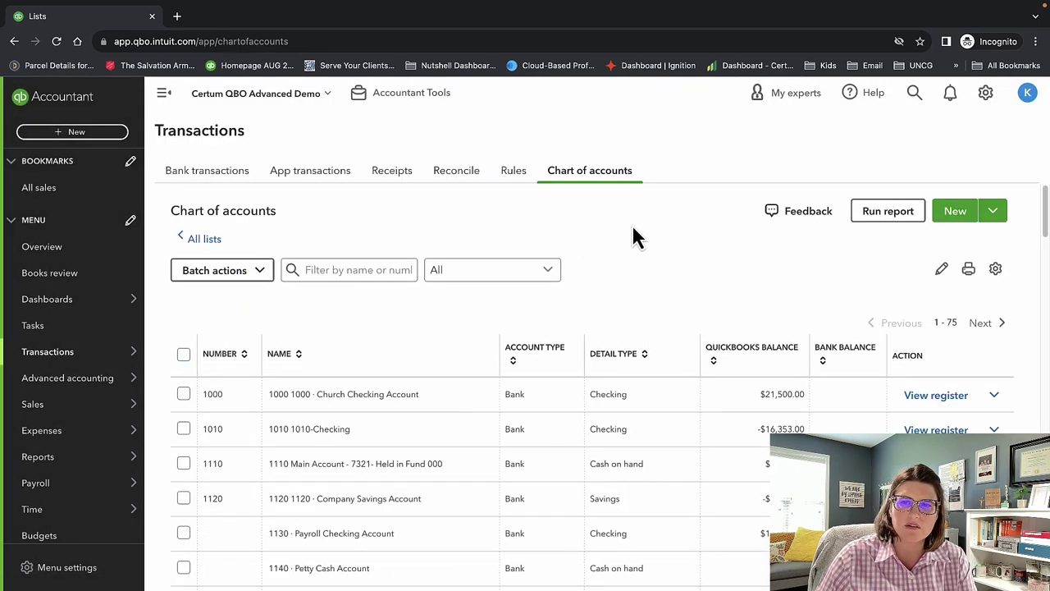
scroll(671, 289, down, 3)
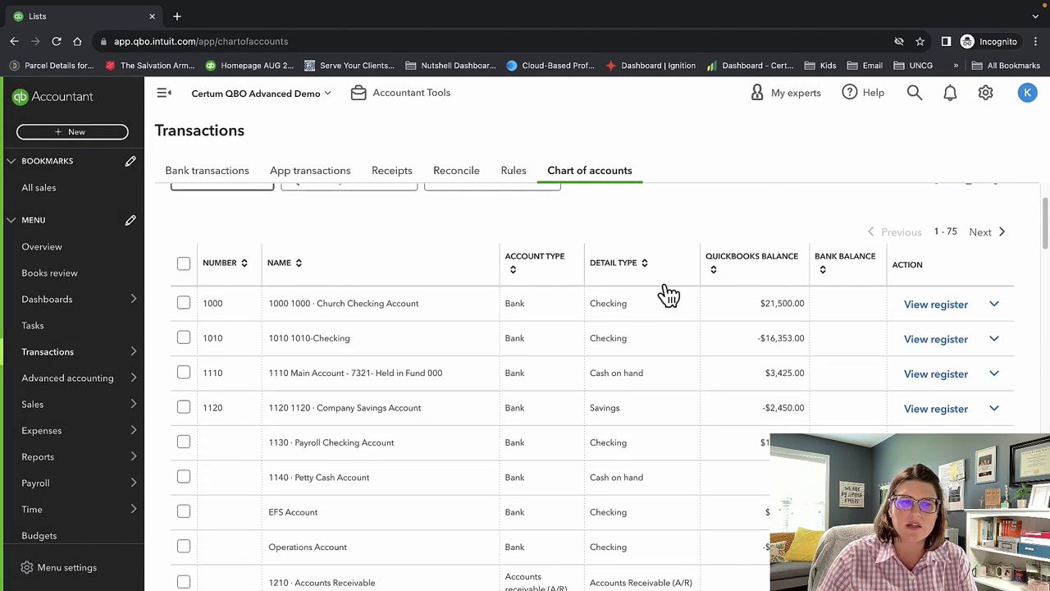
scroll(669, 294, down, 6)
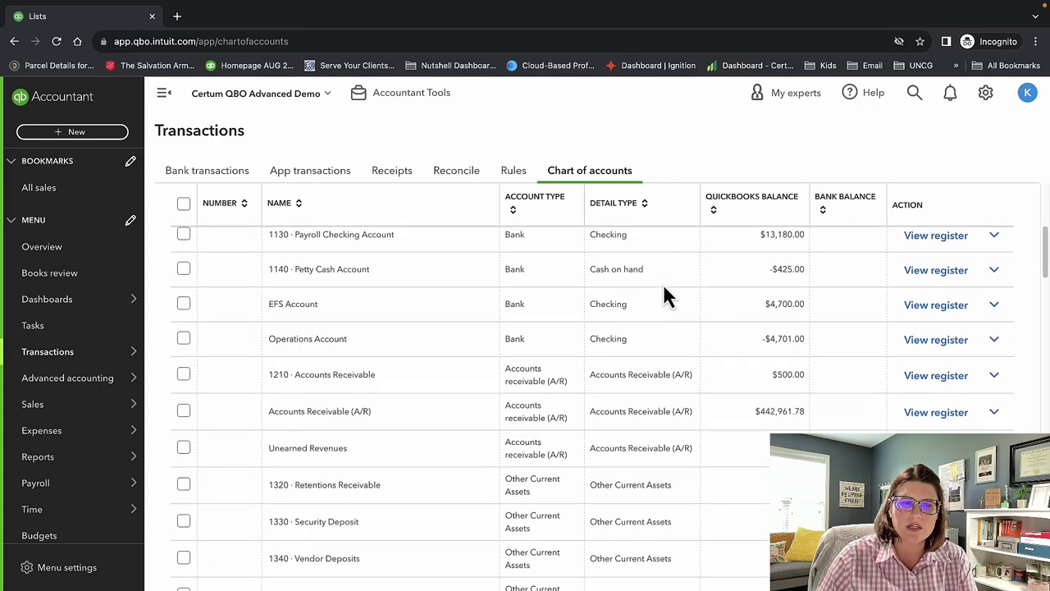
scroll(663, 284, down, 8)
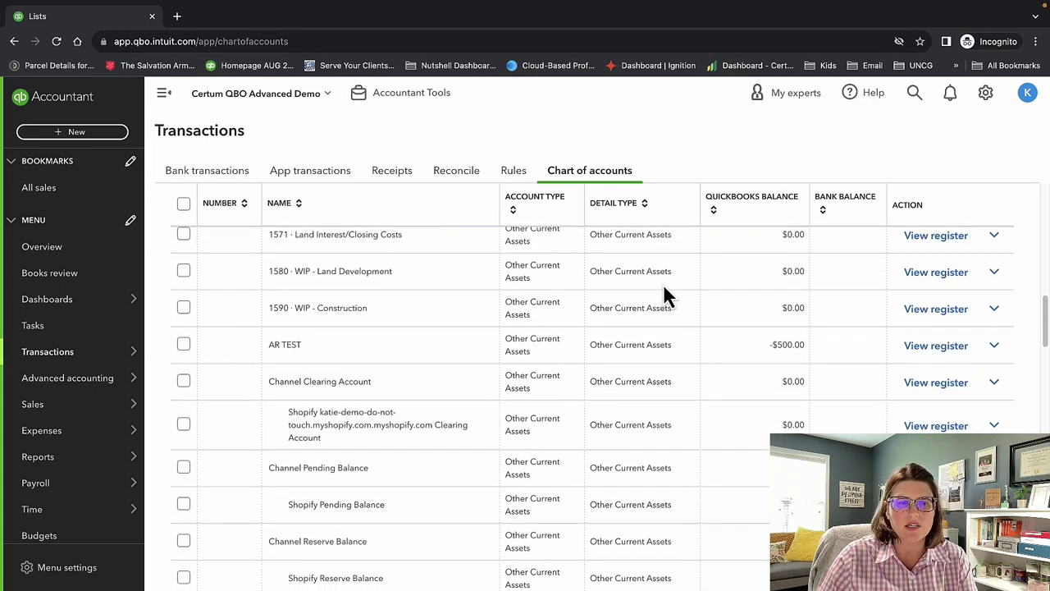
scroll(664, 289, down, 5)
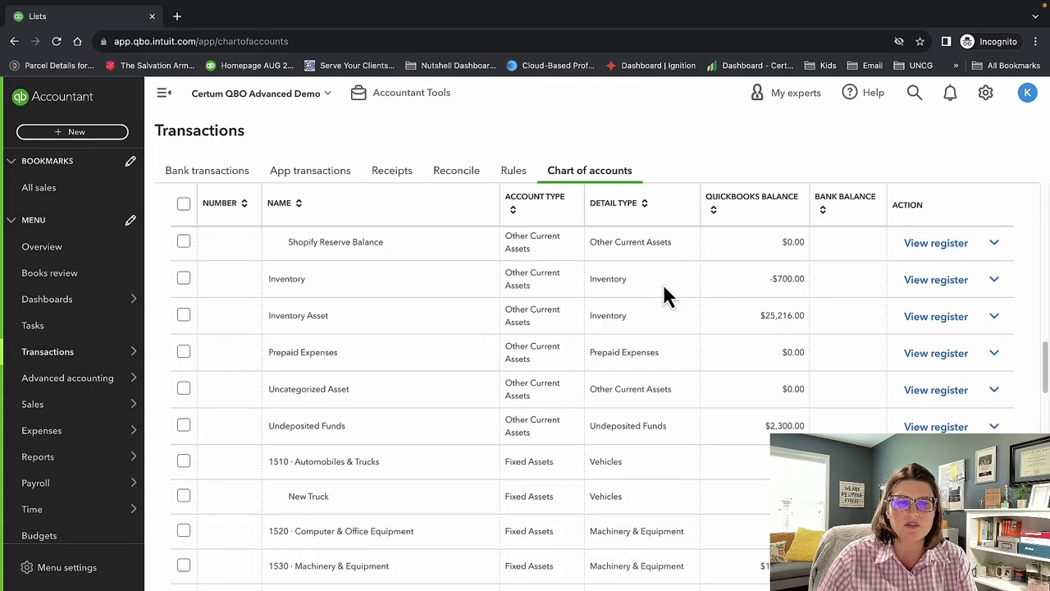
scroll(665, 291, down, 5)
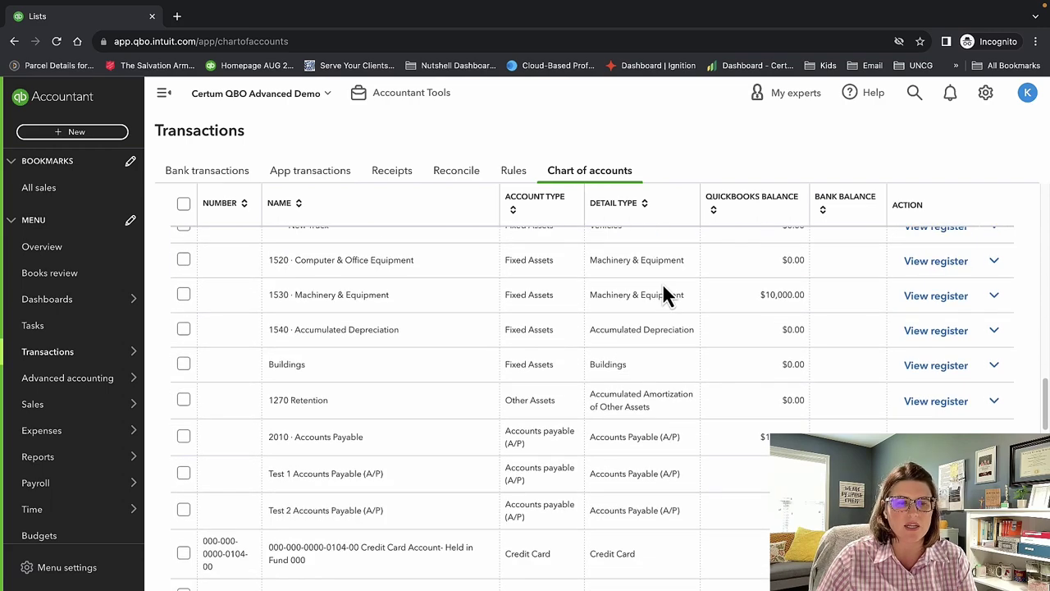
scroll(662, 284, down, 3)
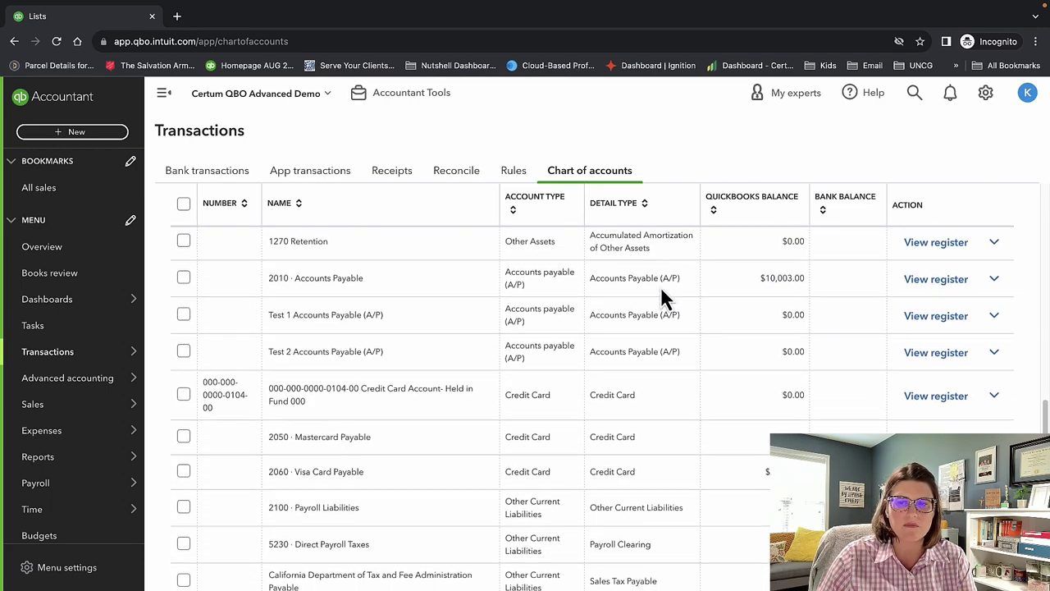
scroll(661, 287, up, 12)
scroll(661, 287, up, 10)
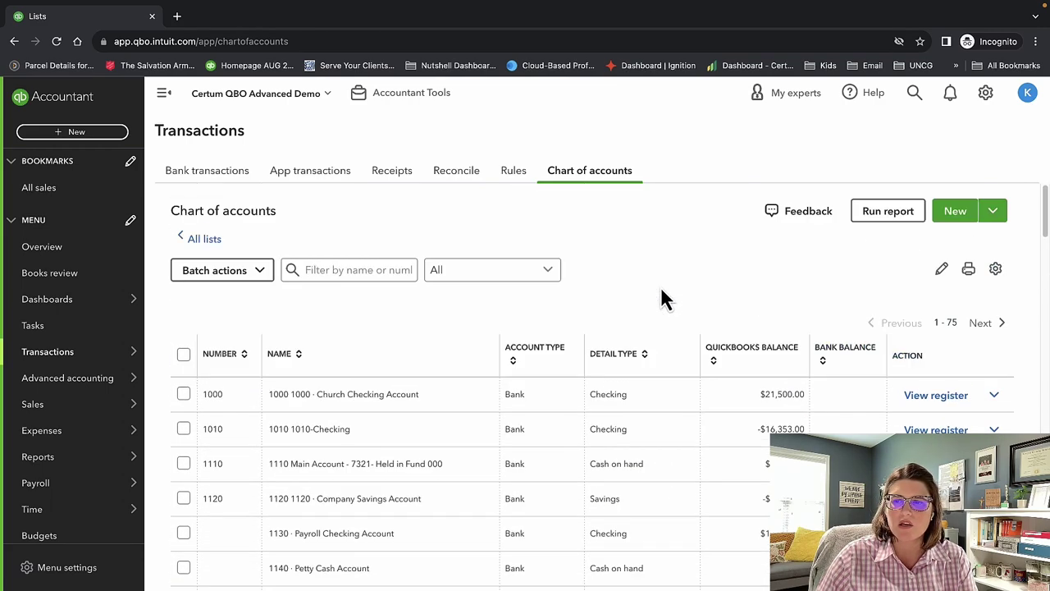
click(994, 397)
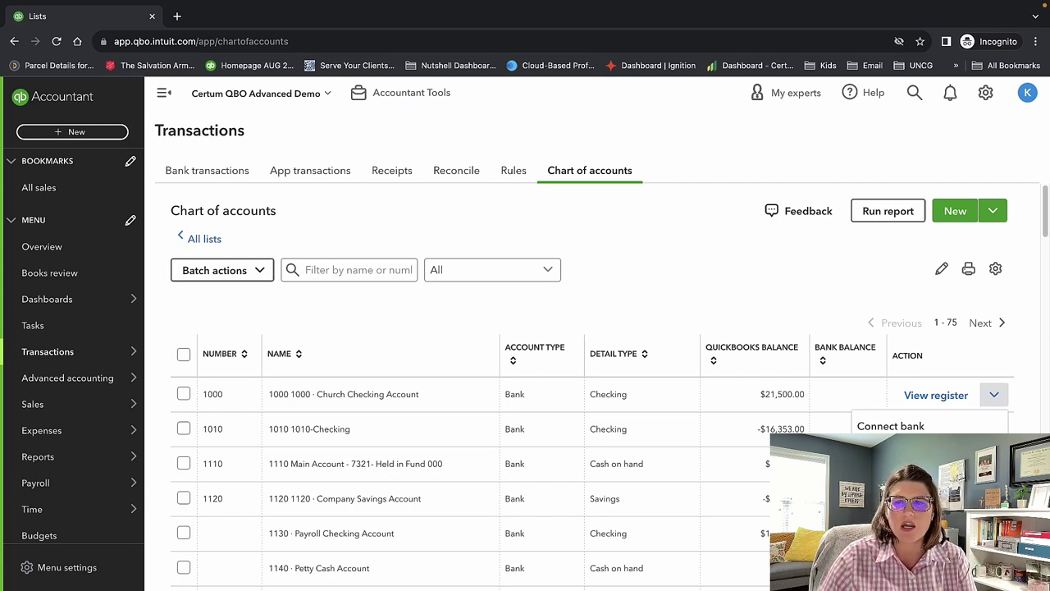
click(798, 294)
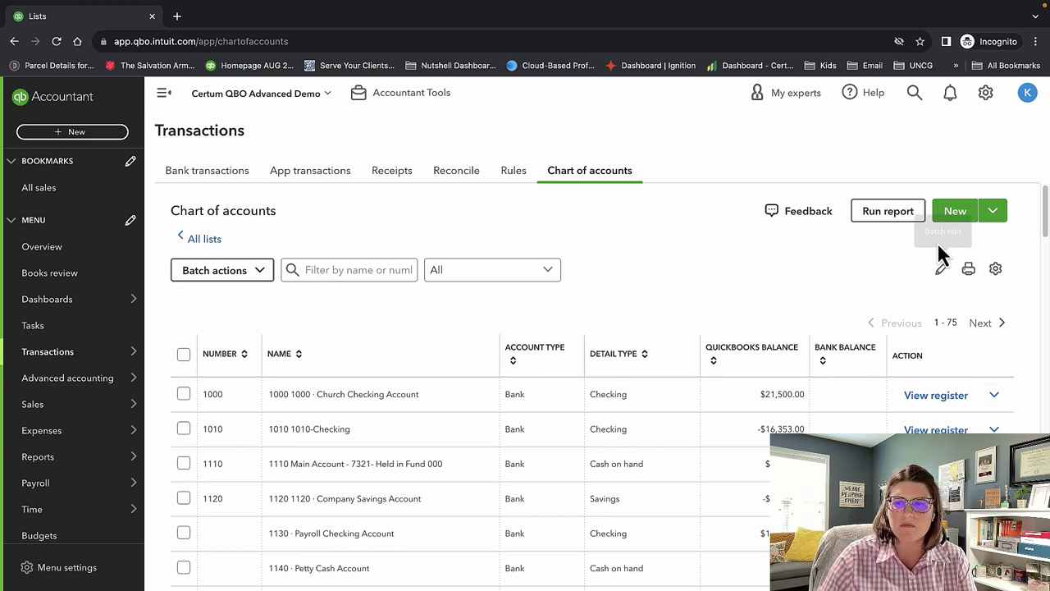
click(213, 276)
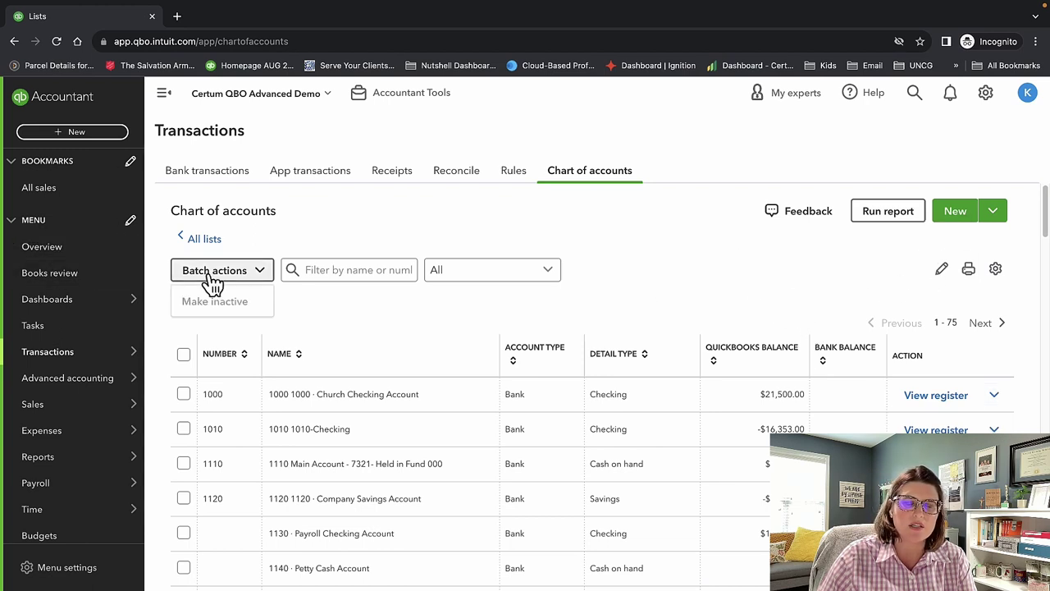
click(212, 279)
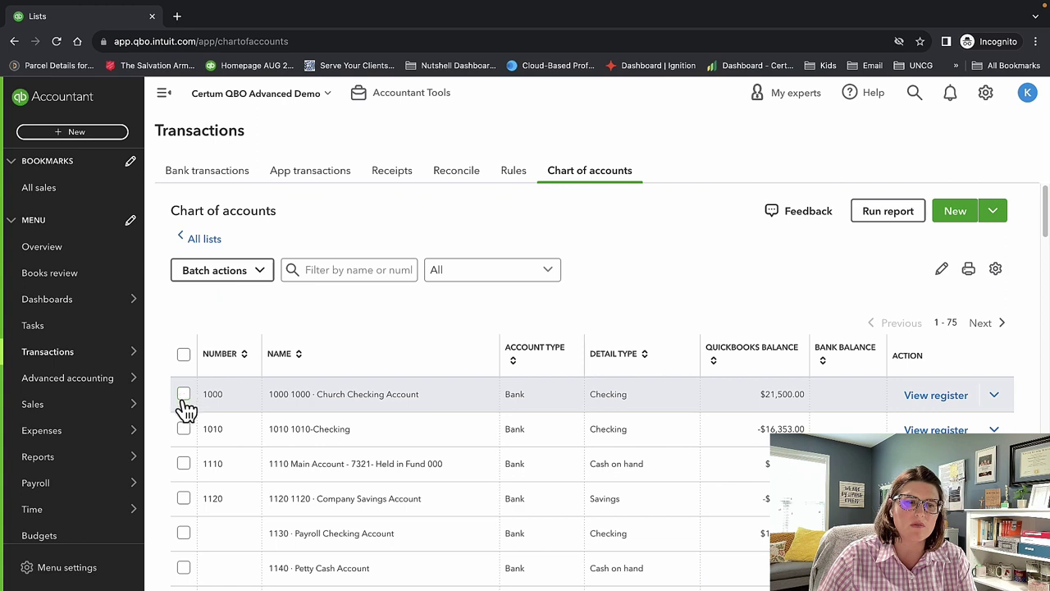
Tick accounts 1000 and 1010 and switch to batch editing of numbers and names.
click(184, 395)
click(184, 428)
click(211, 276)
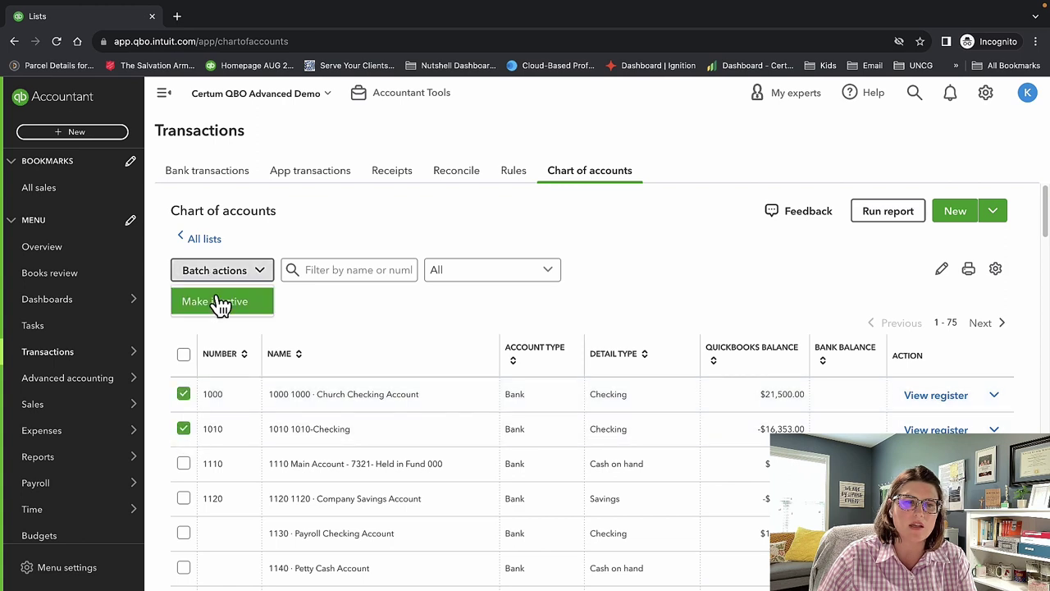
click(730, 276)
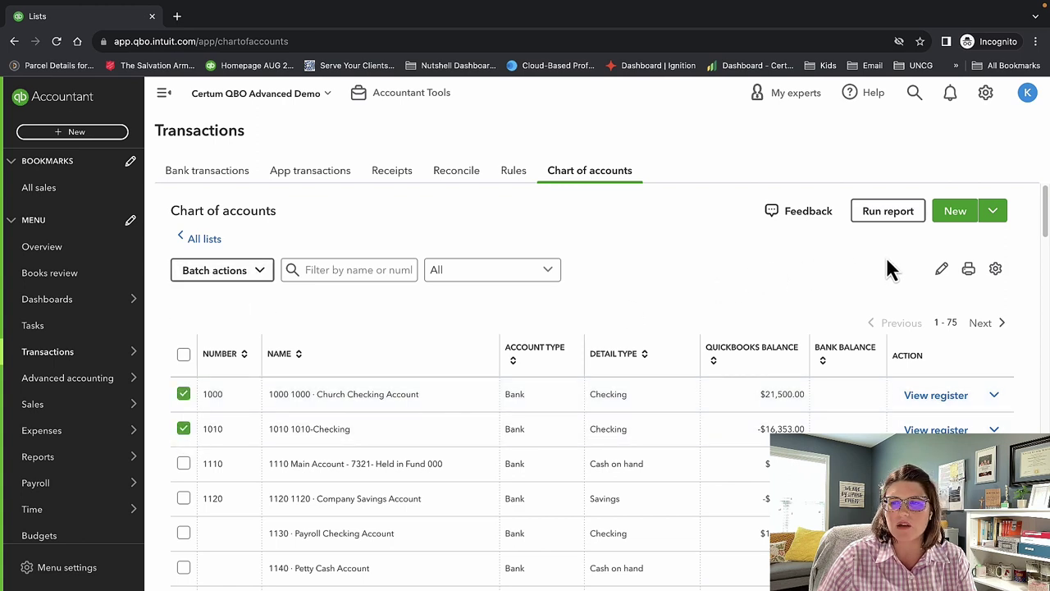
click(943, 272)
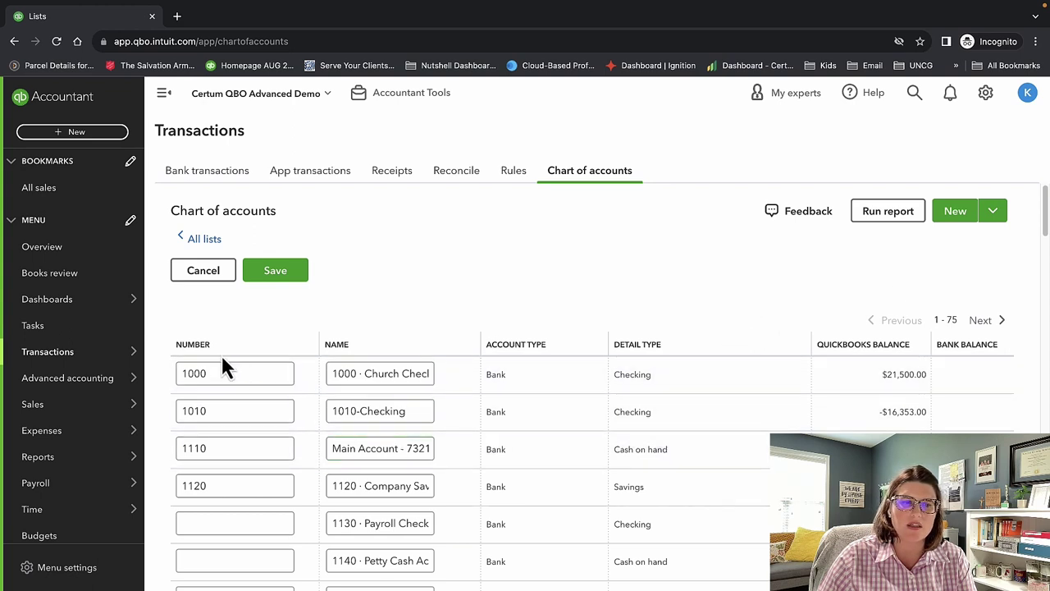
In batch edit, select account number 1000, scroll the list and view the New dropdown's Import option.
drag(218, 371, 157, 370)
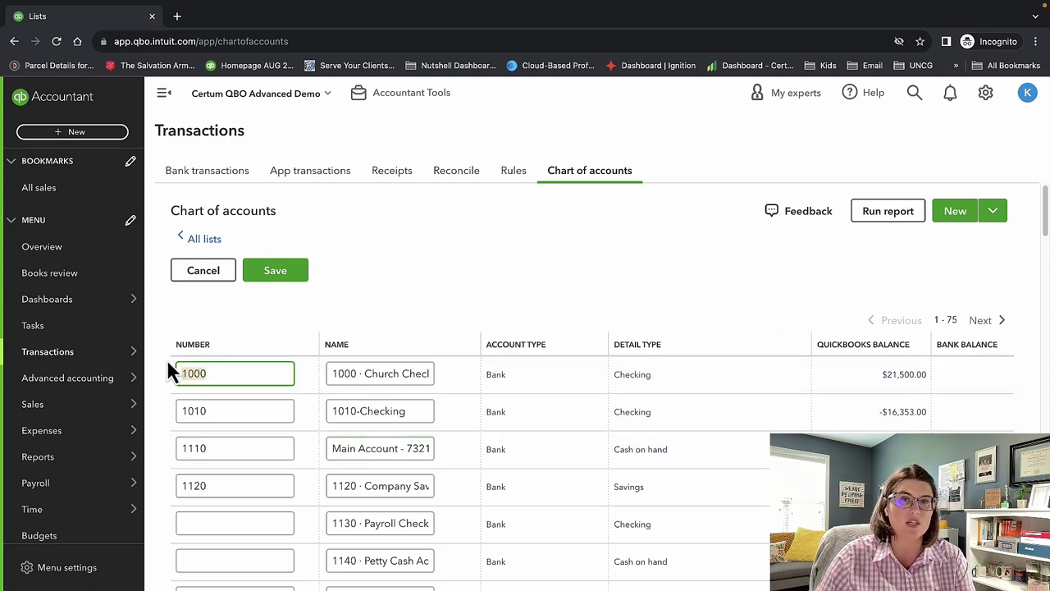
click(747, 305)
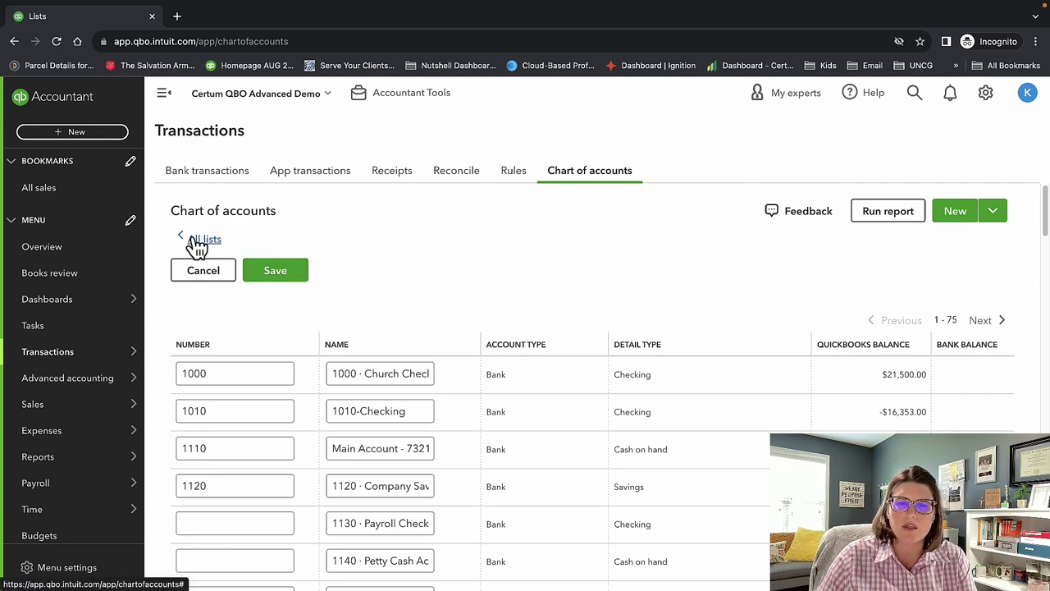
scroll(672, 349, down, 15)
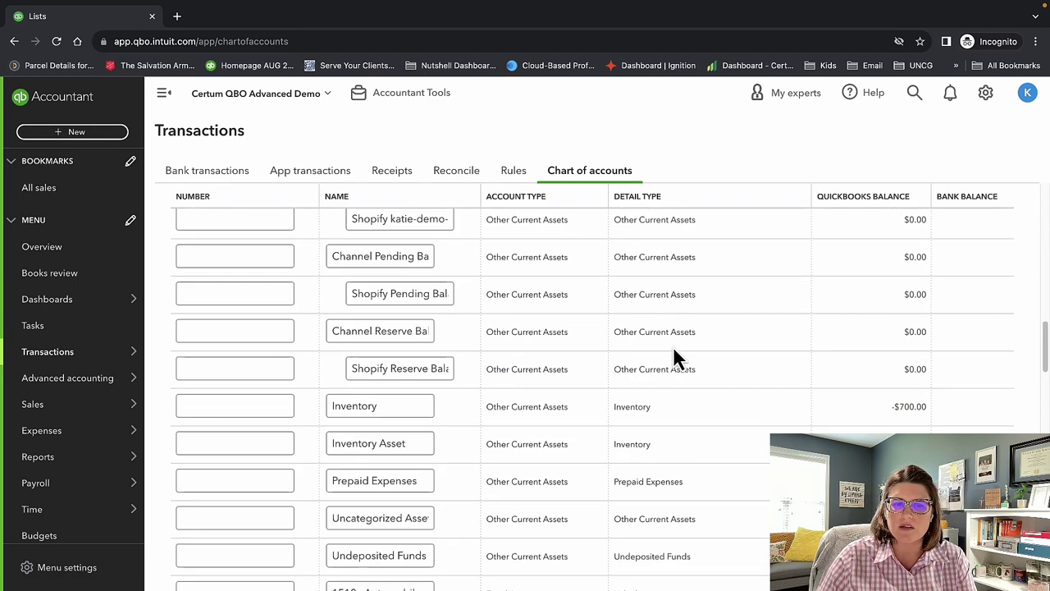
scroll(673, 346, up, 15)
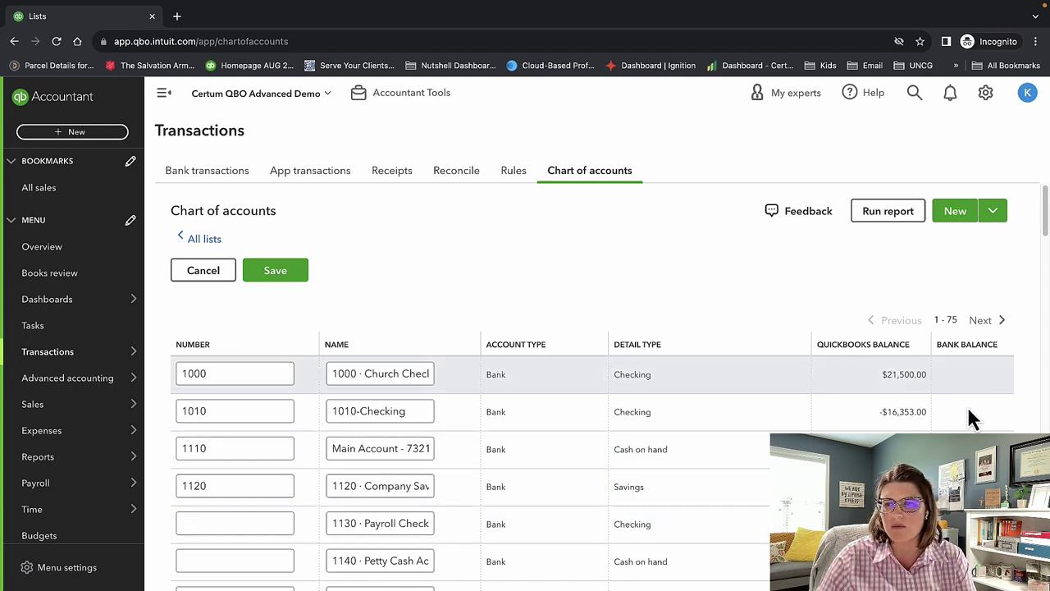
click(996, 212)
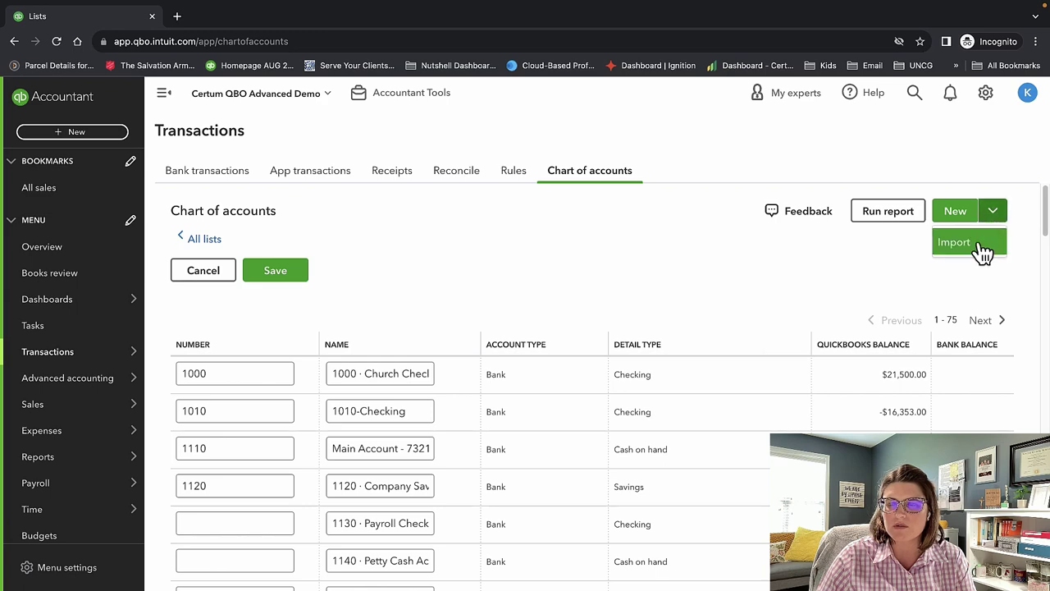
click(985, 93)
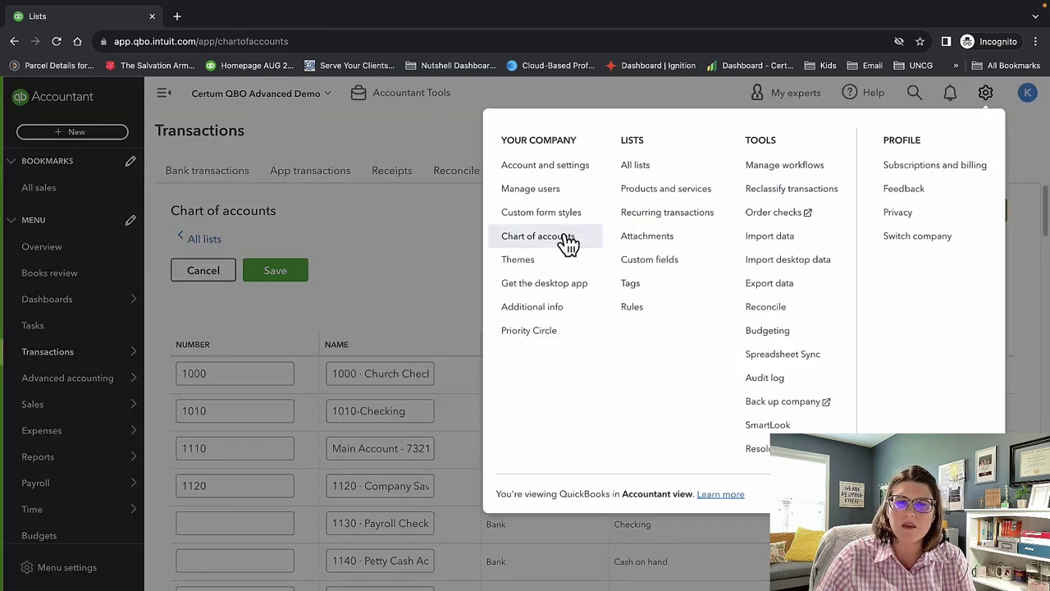
Open QuickBooks Themes and turn Dark Mode on, then back off.
click(556, 266)
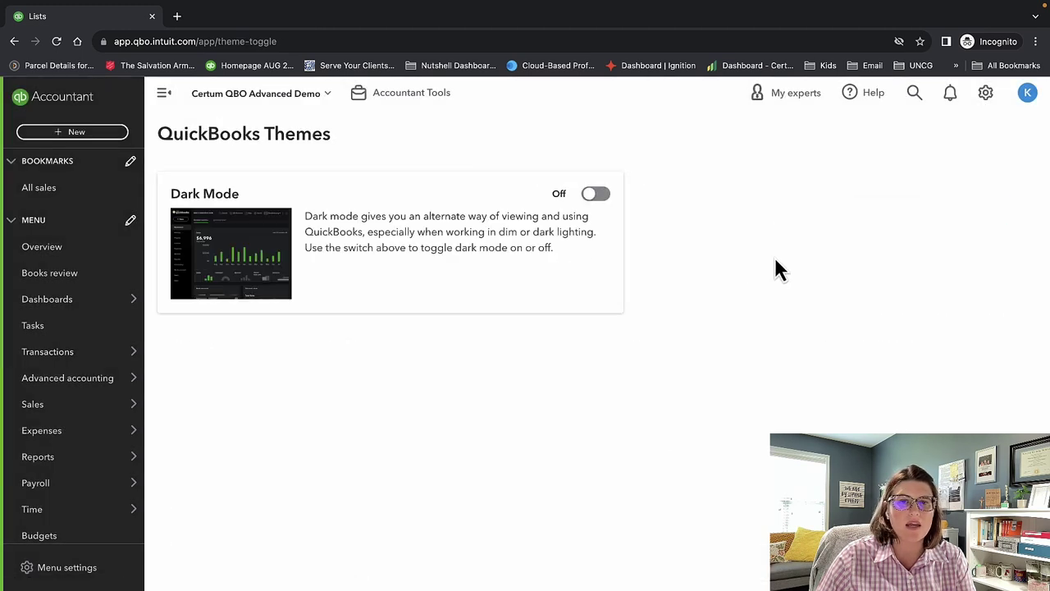
click(597, 197)
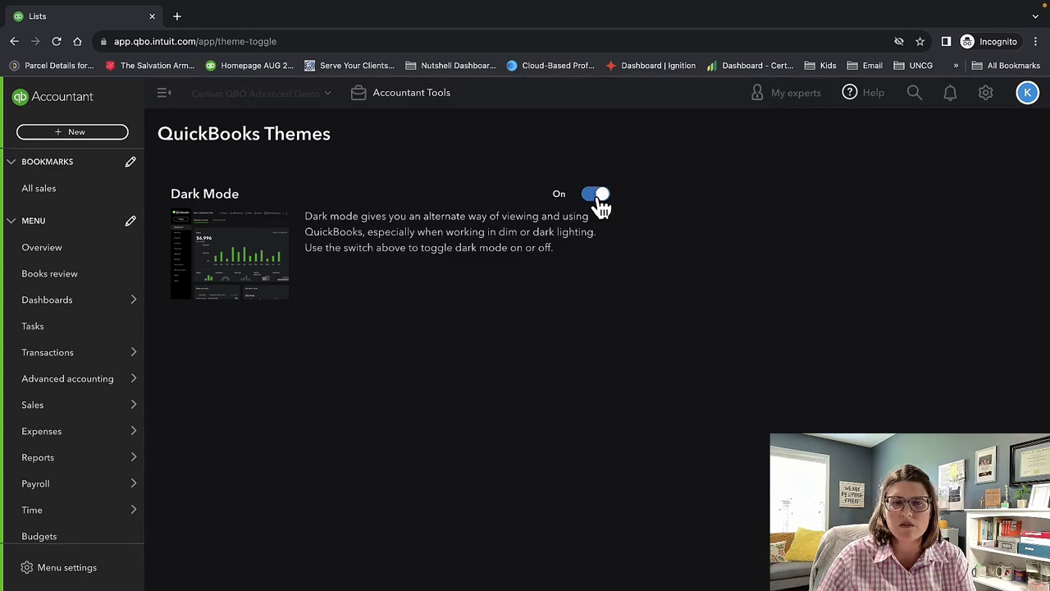
click(597, 197)
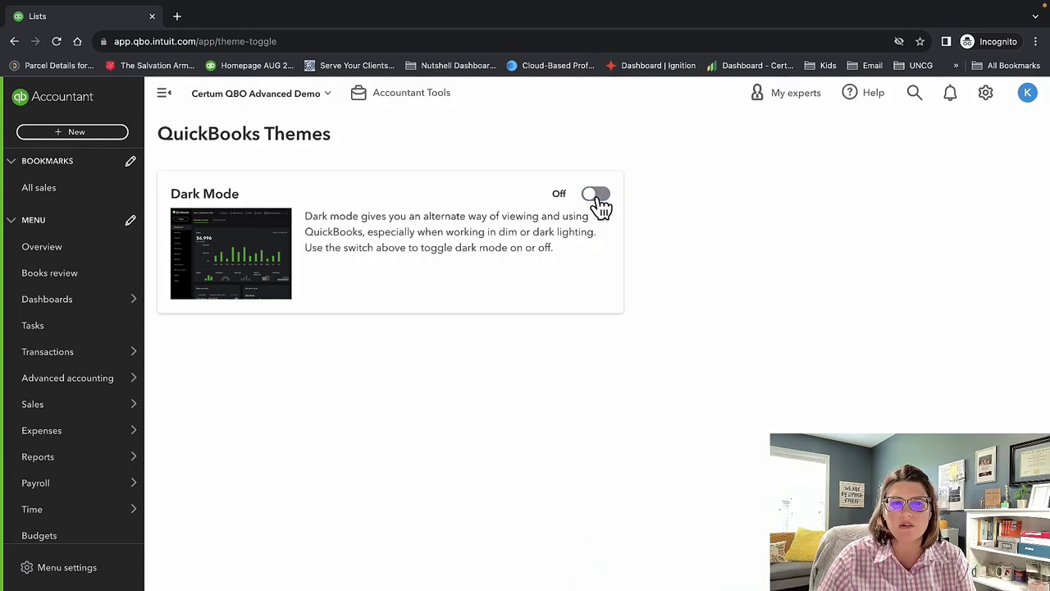
click(988, 96)
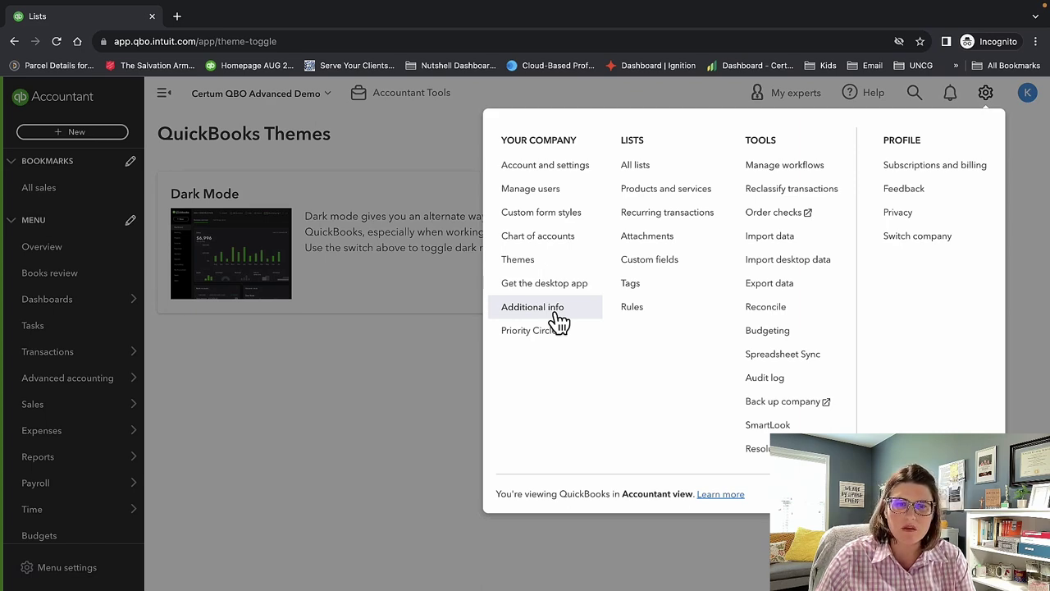
click(556, 318)
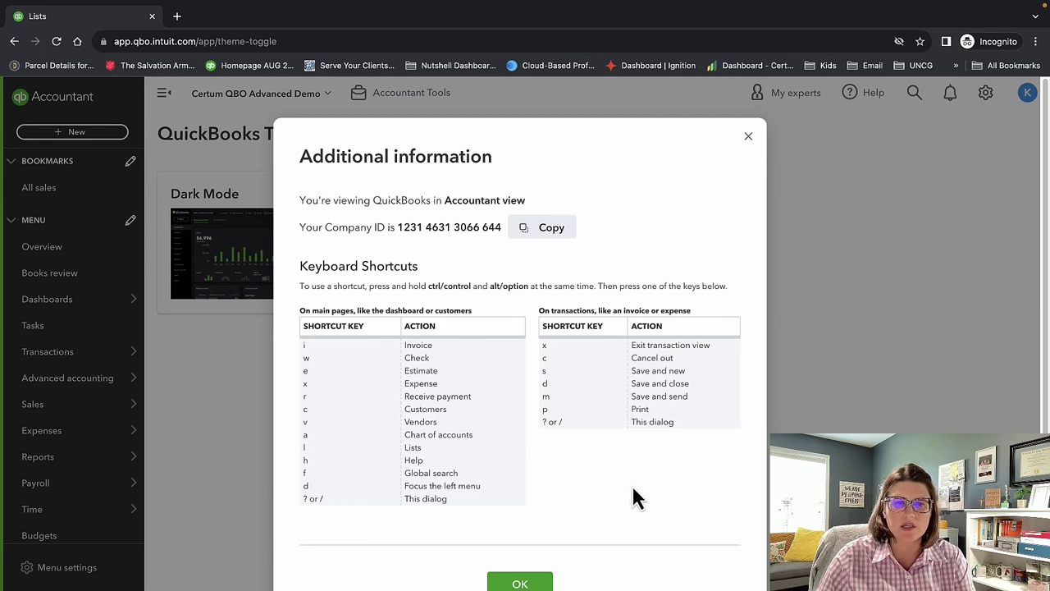
click(747, 138)
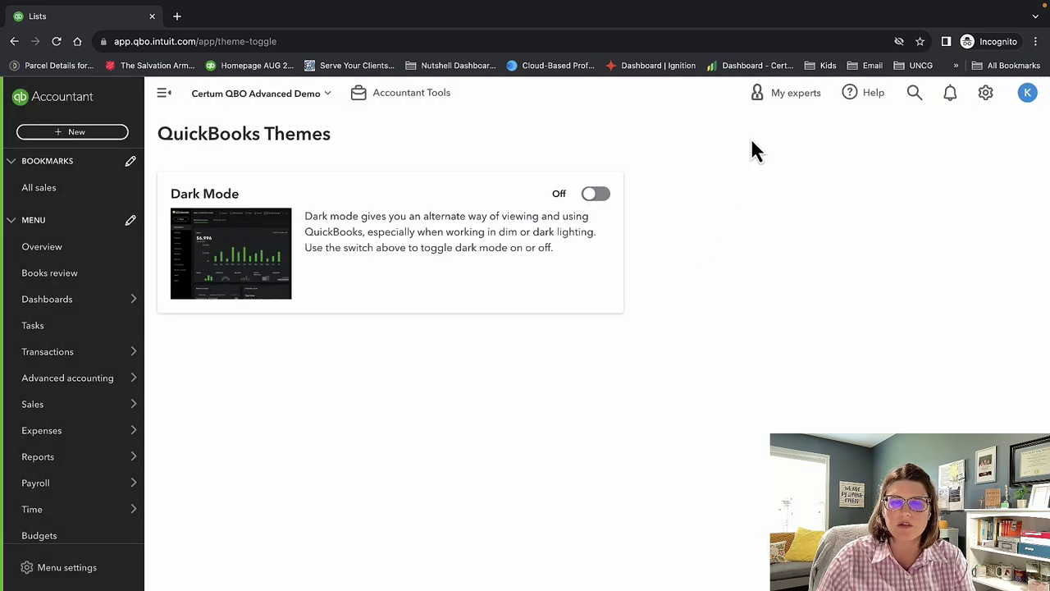
click(987, 94)
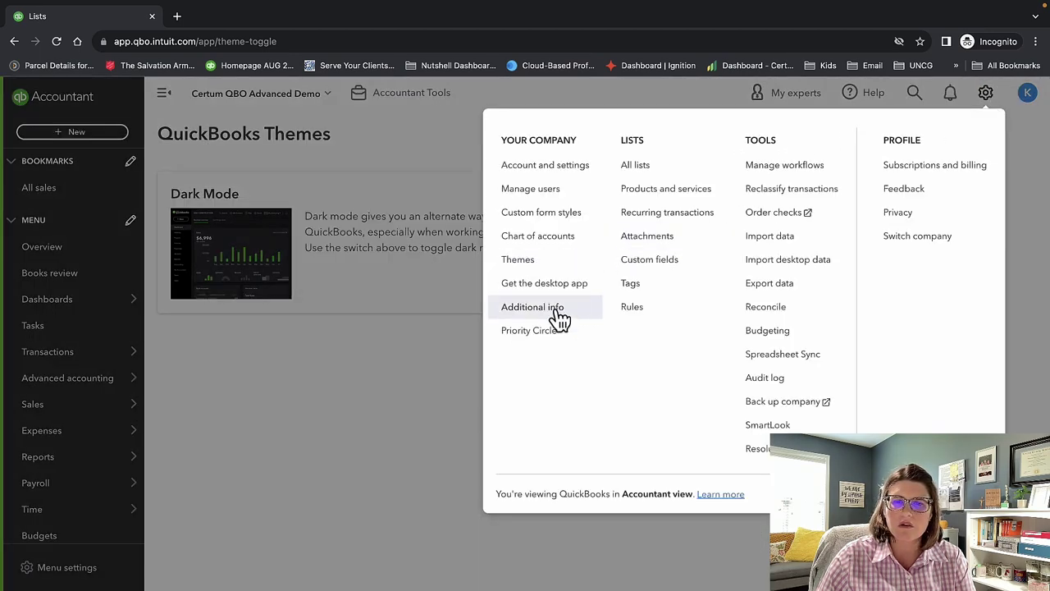
Open the All Lists page and scroll through the available lists.
click(637, 168)
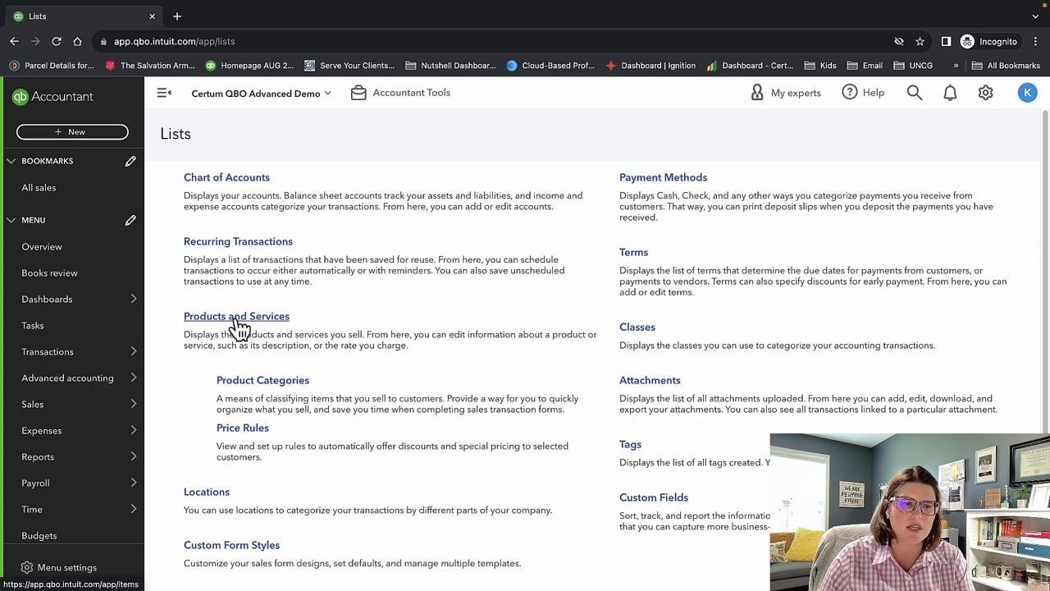
scroll(238, 328, down, 1)
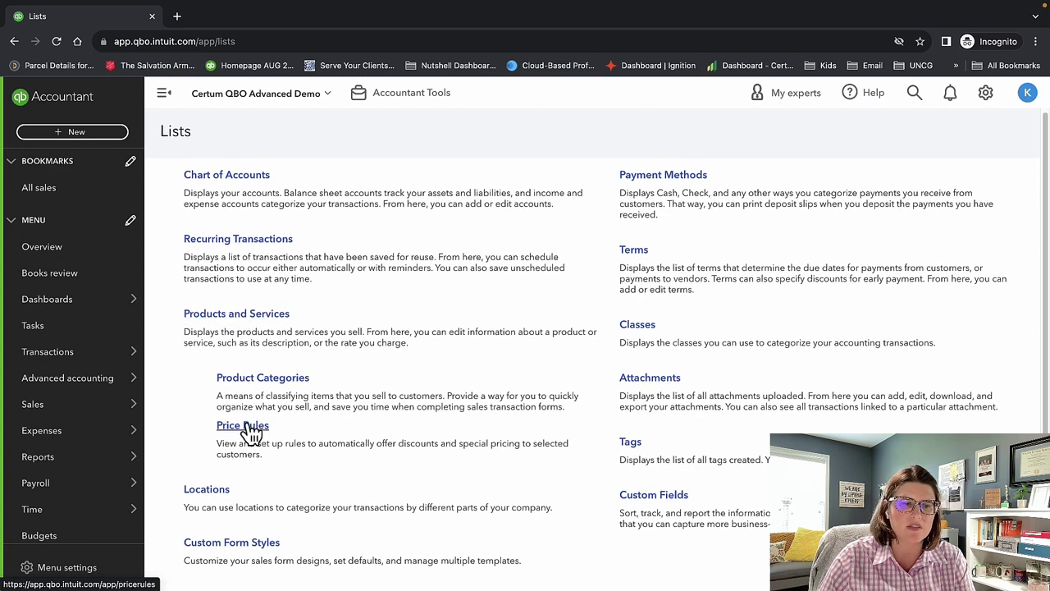
scroll(250, 431, down, 1)
scroll(246, 399, up, 1)
Open the Recurring Transactions list, check its list options, and bring up the gear menu.
click(250, 244)
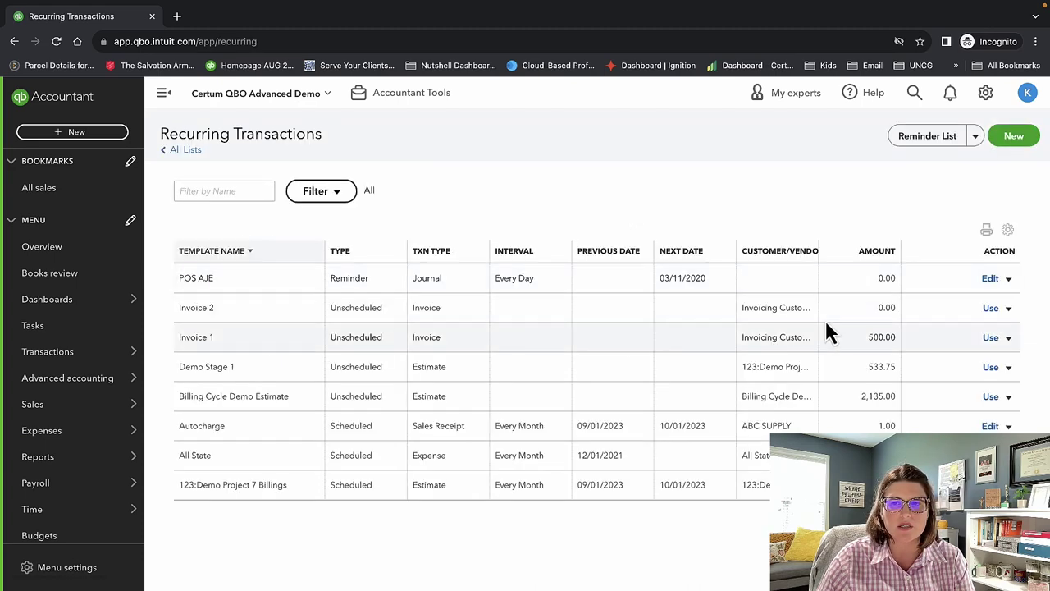
click(975, 139)
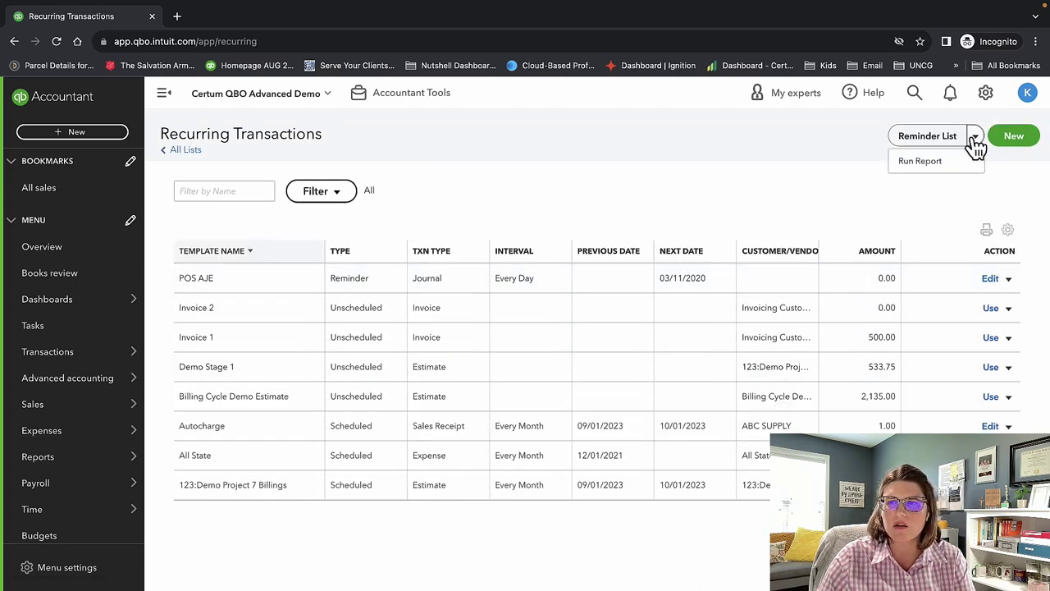
click(616, 176)
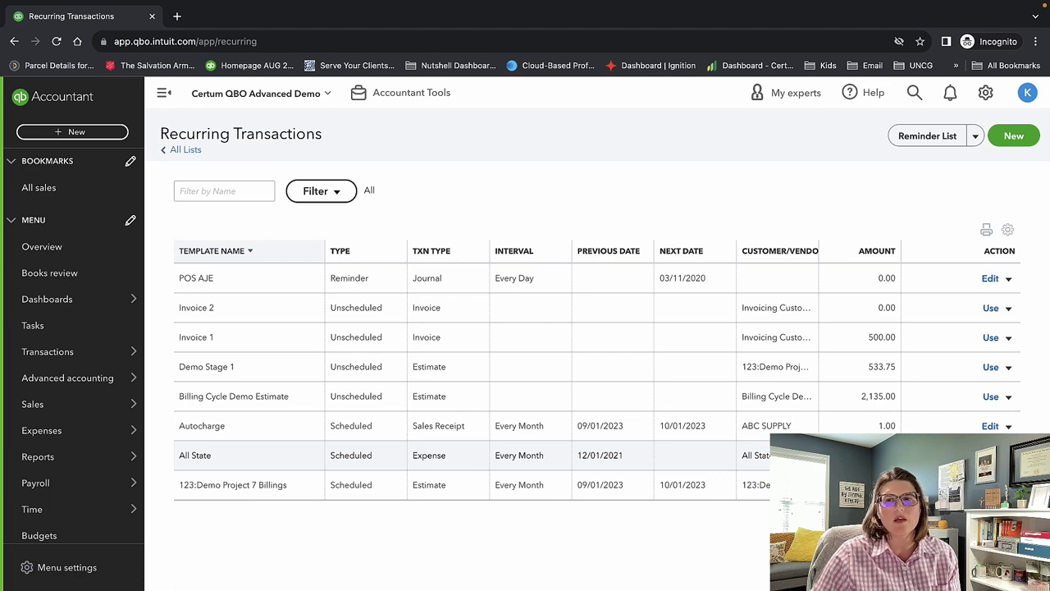
click(986, 94)
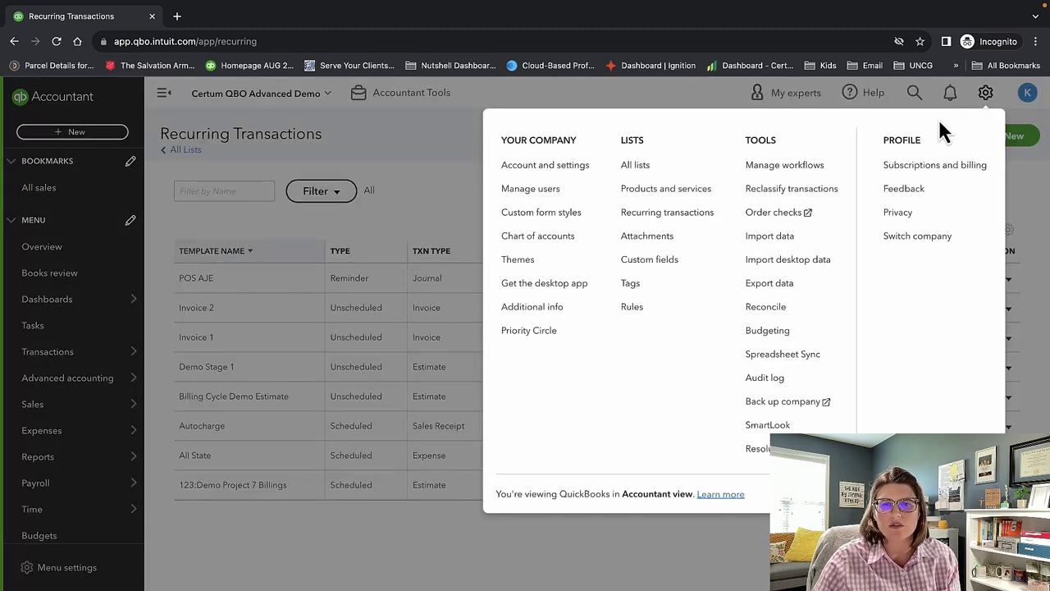
View the Attachments list, then switch to the Custom fields list via the gear menu.
click(664, 238)
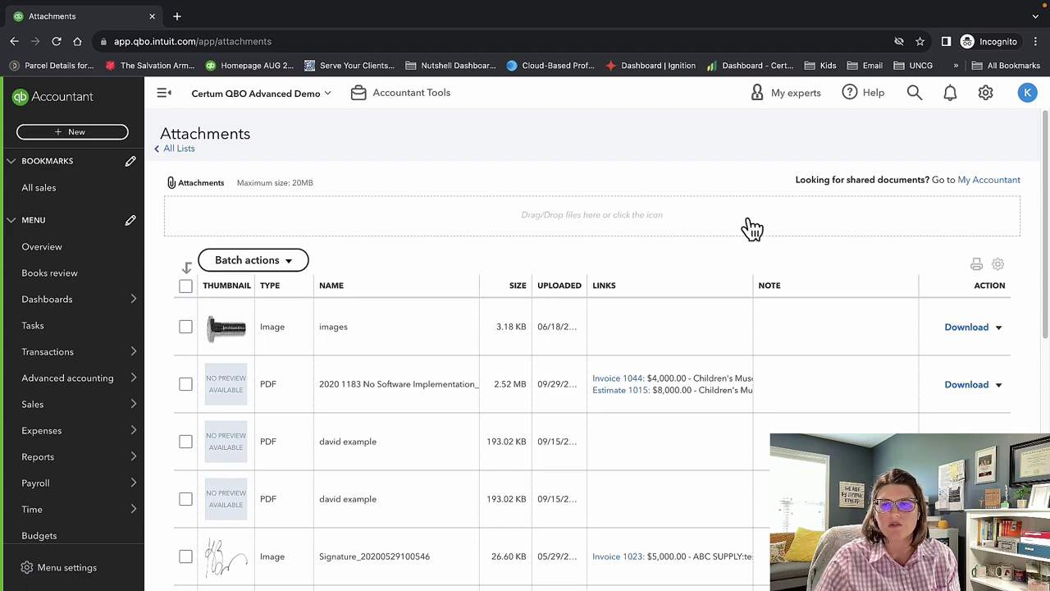
click(986, 94)
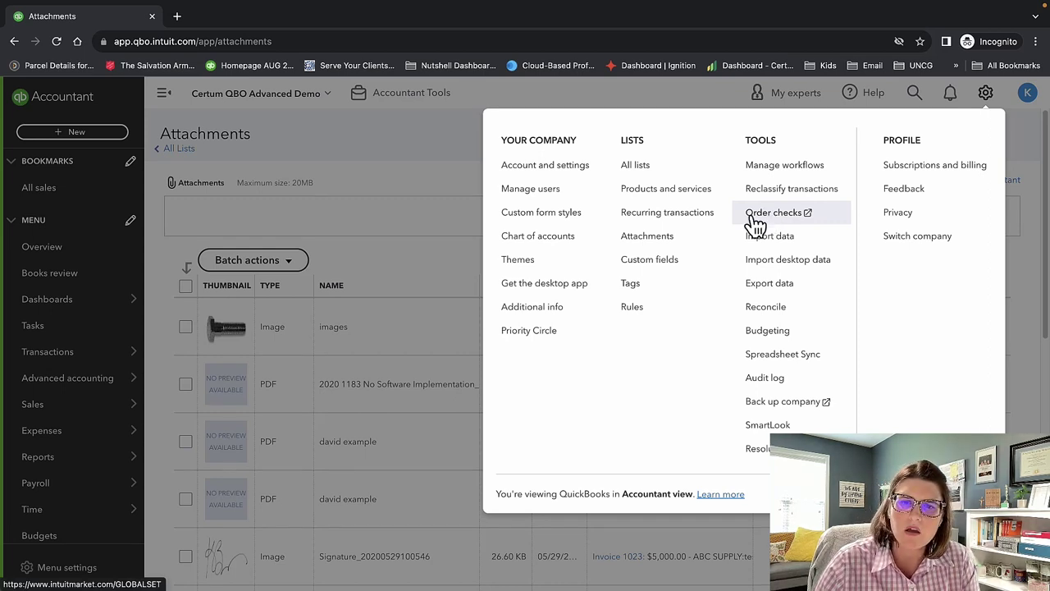
click(697, 262)
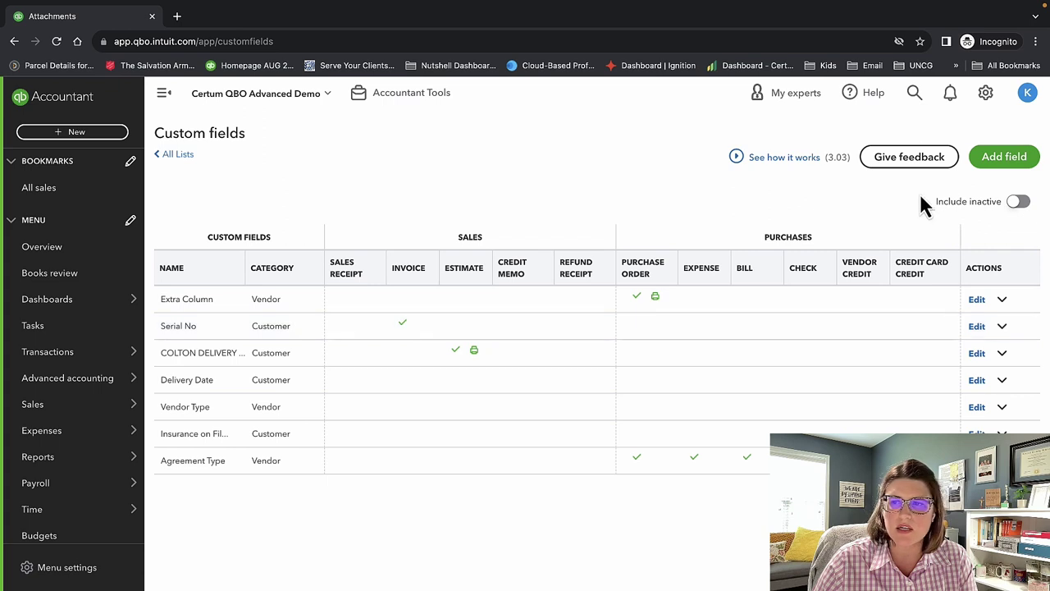
click(1032, 158)
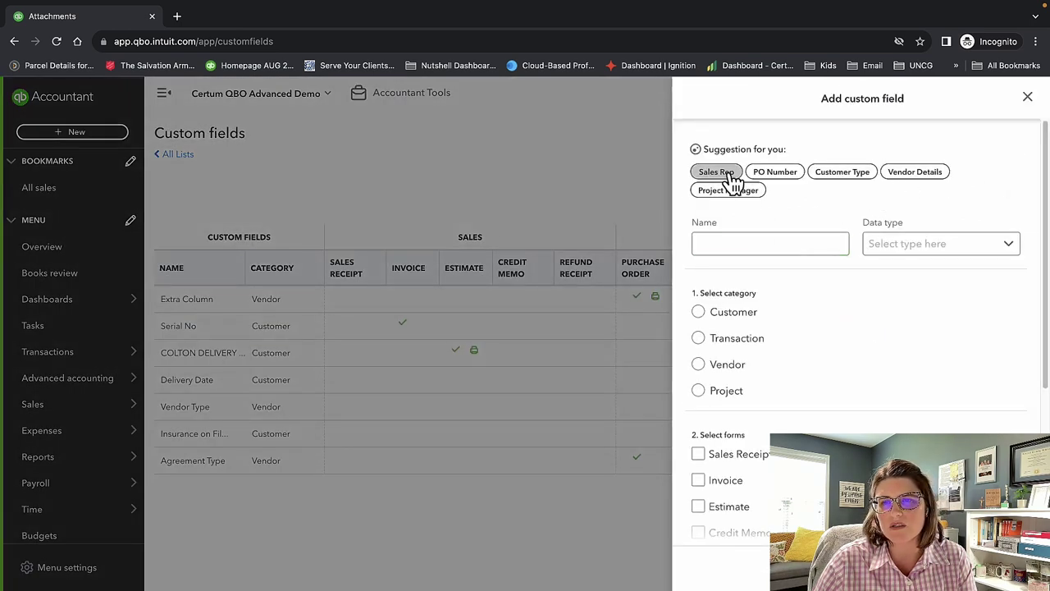
click(727, 244)
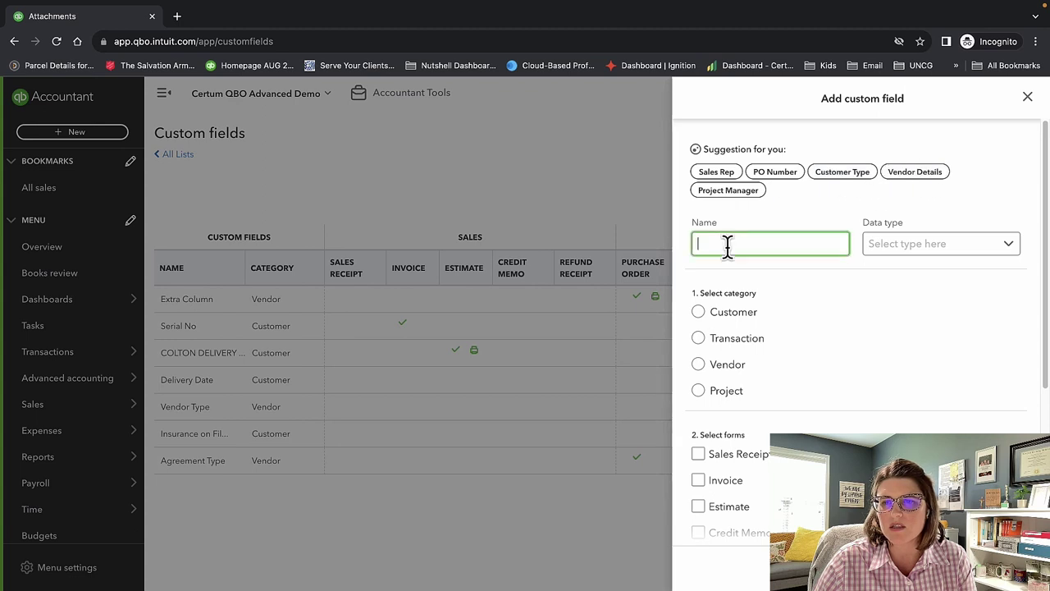
text(test)
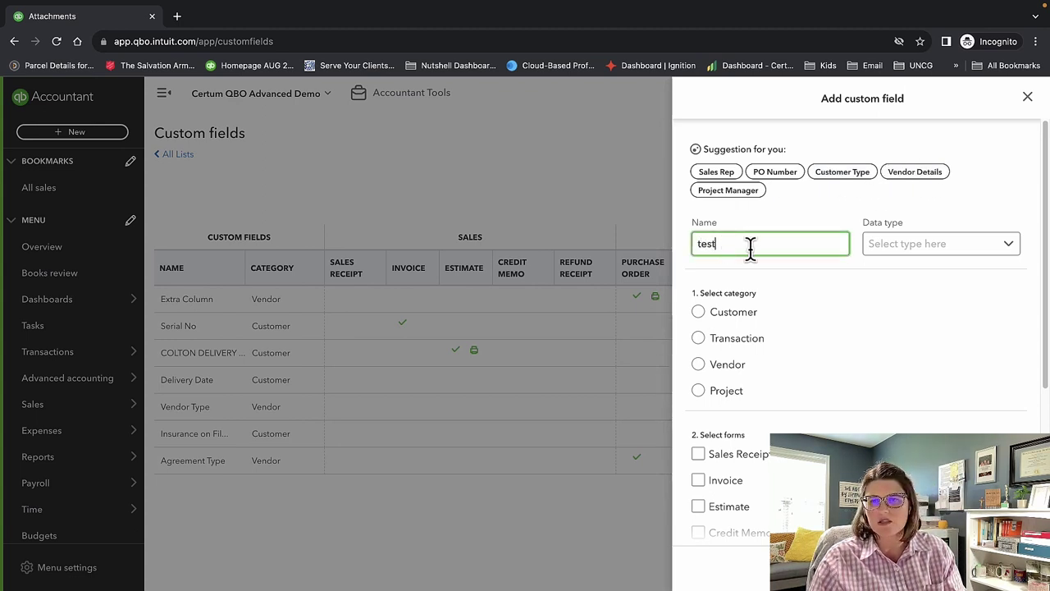
click(978, 247)
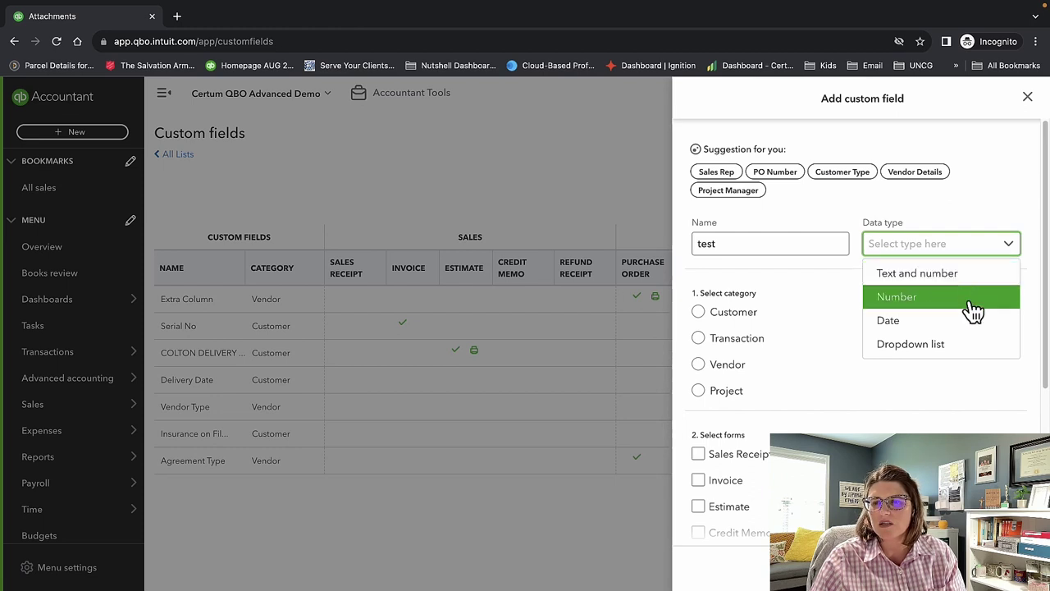
click(970, 349)
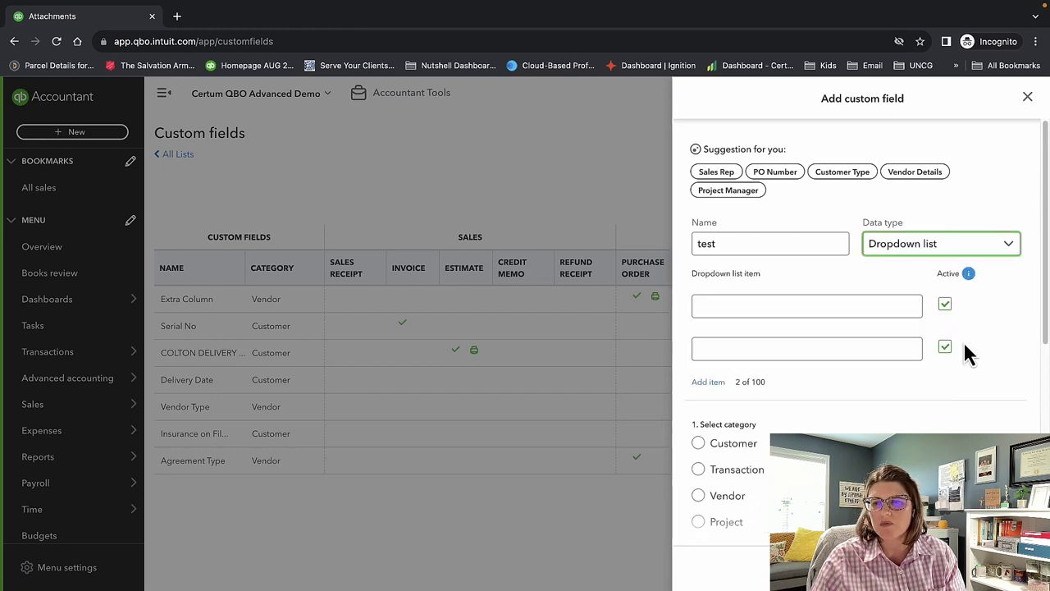
click(830, 307)
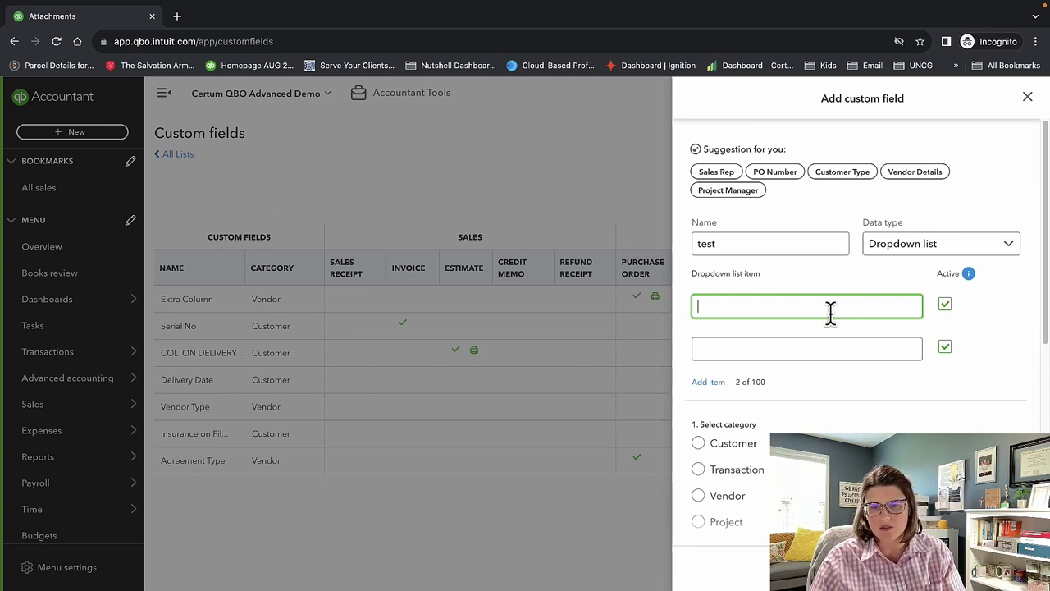
scroll(831, 311, down, 1)
scroll(815, 334, down, 5)
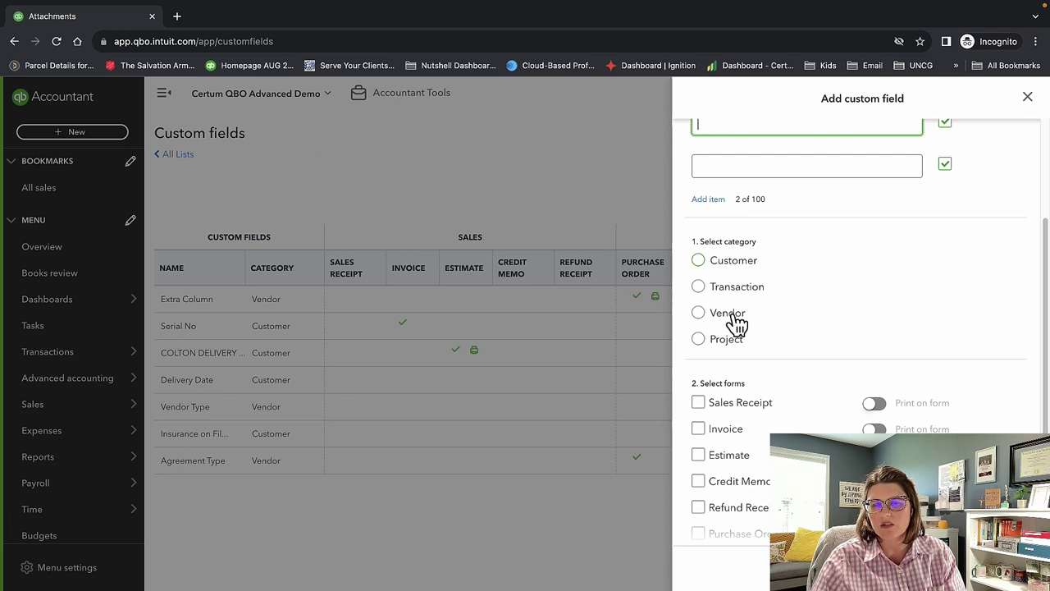
scroll(876, 359, down, 1)
scroll(876, 361, down, 2)
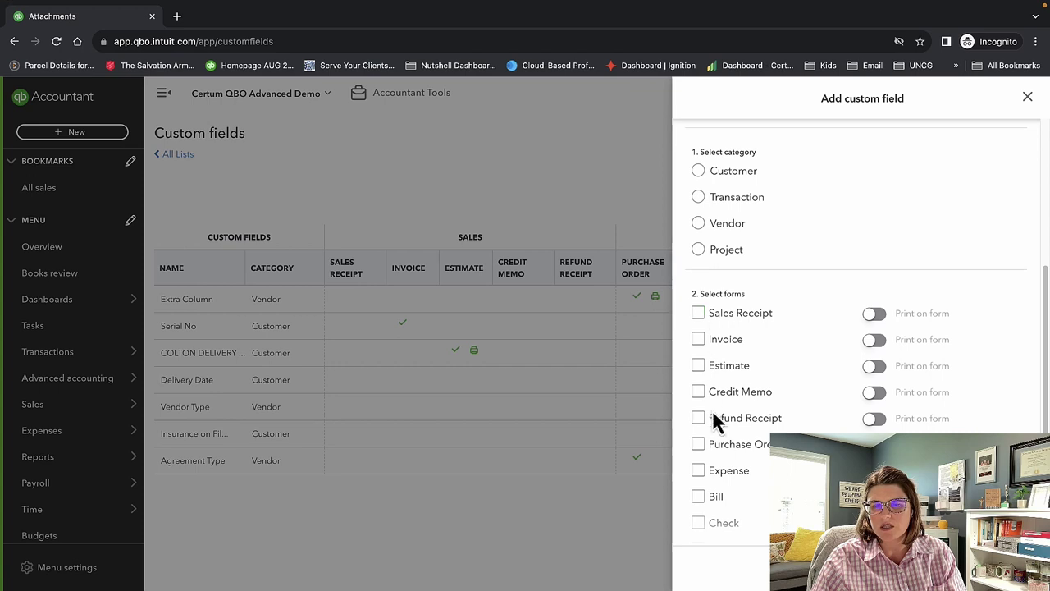
scroll(785, 380, down, 3)
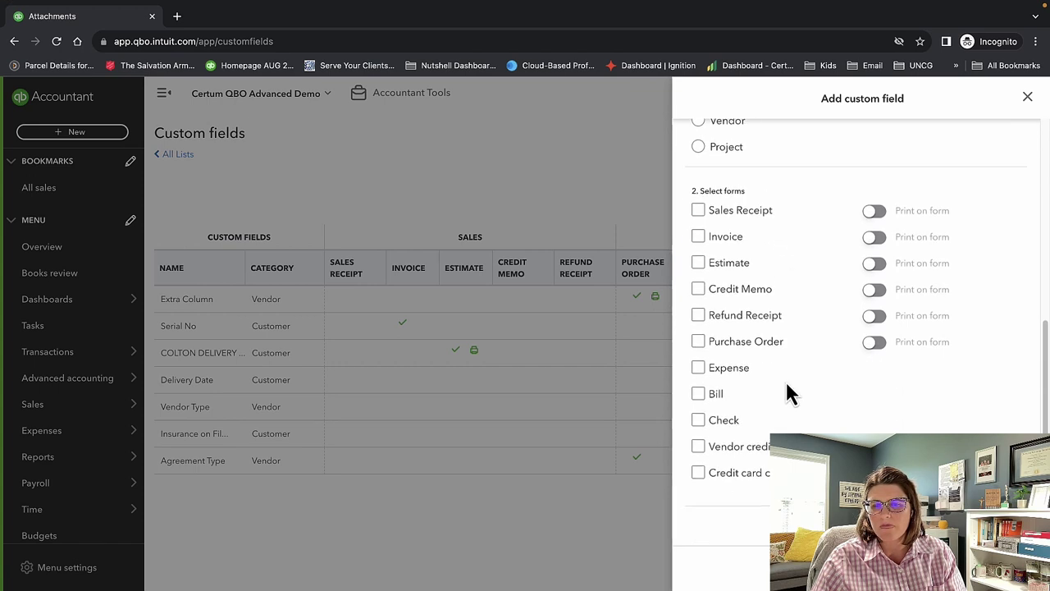
scroll(857, 345, up, 10)
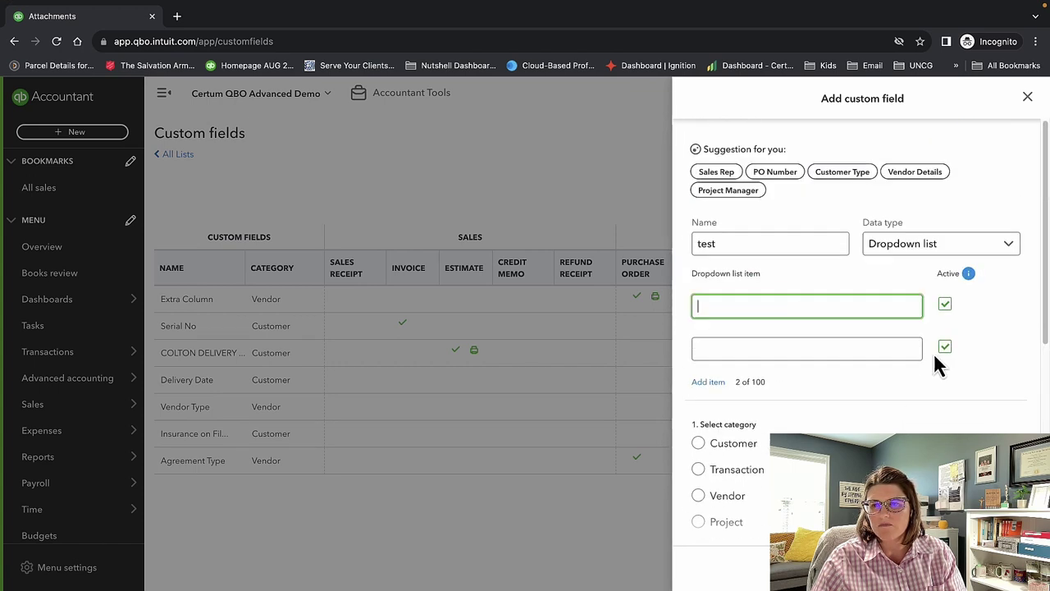
click(1030, 98)
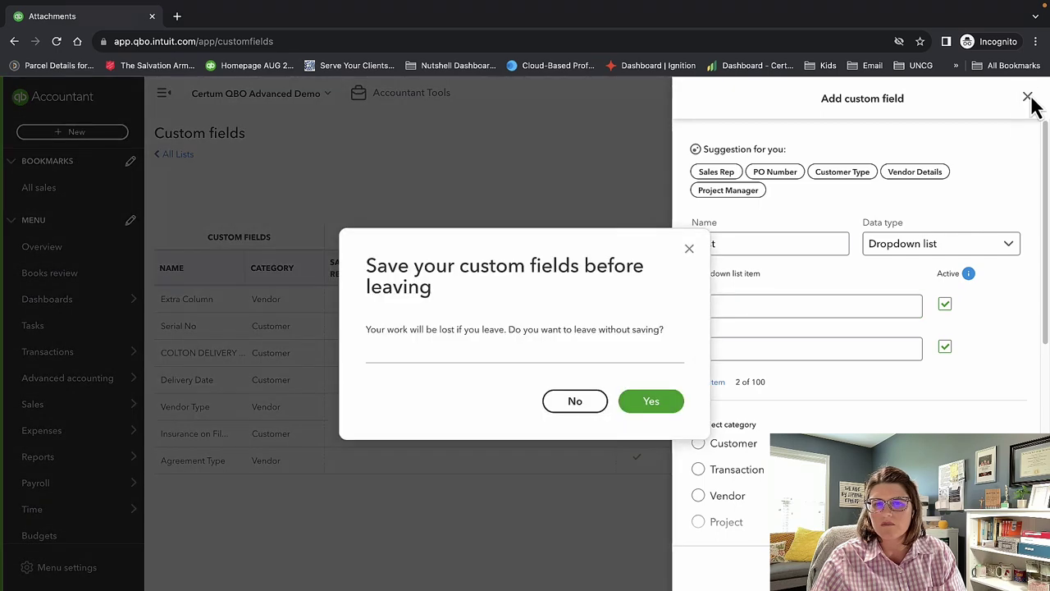
click(593, 406)
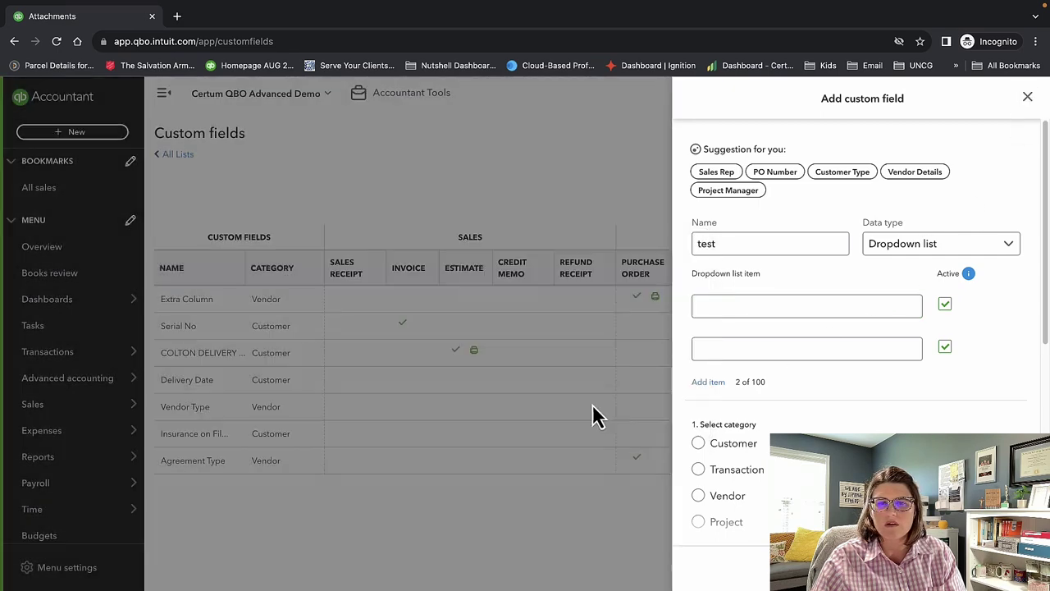
click(1030, 100)
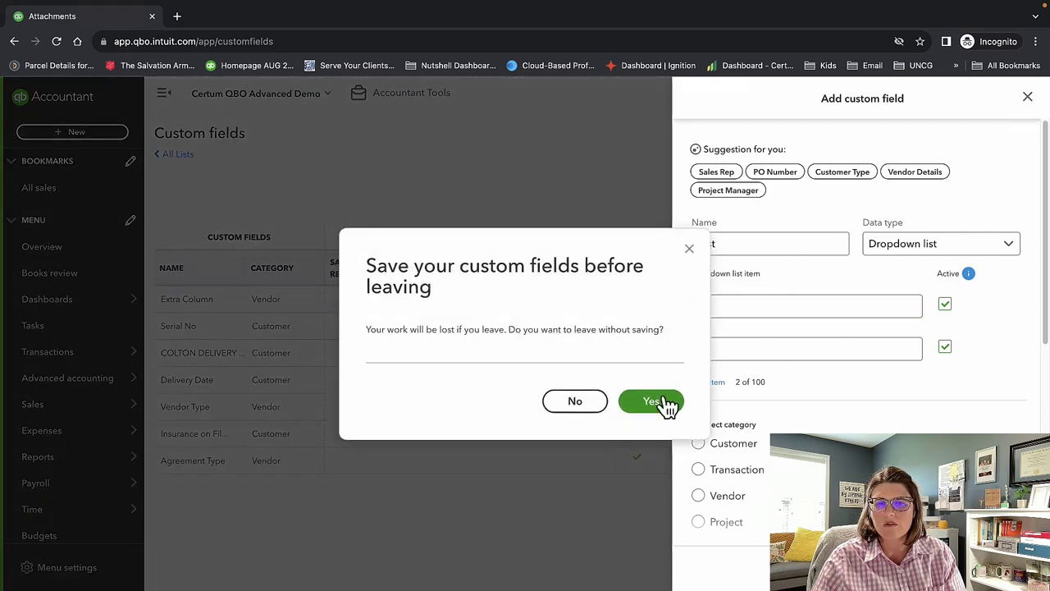
click(661, 408)
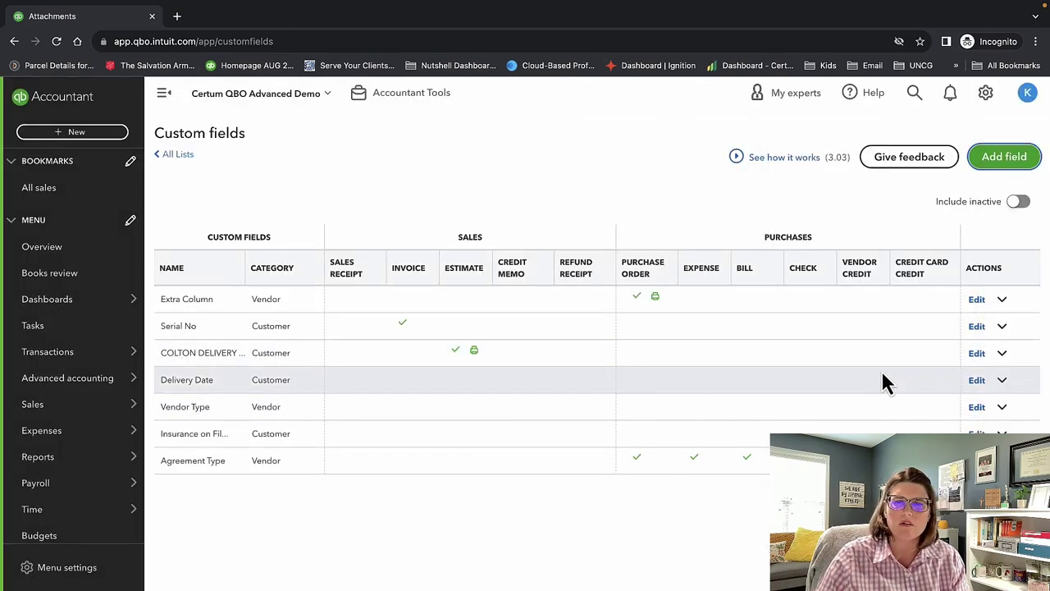
Inspect the Extra Column custom field's settings and close them without changes.
click(977, 300)
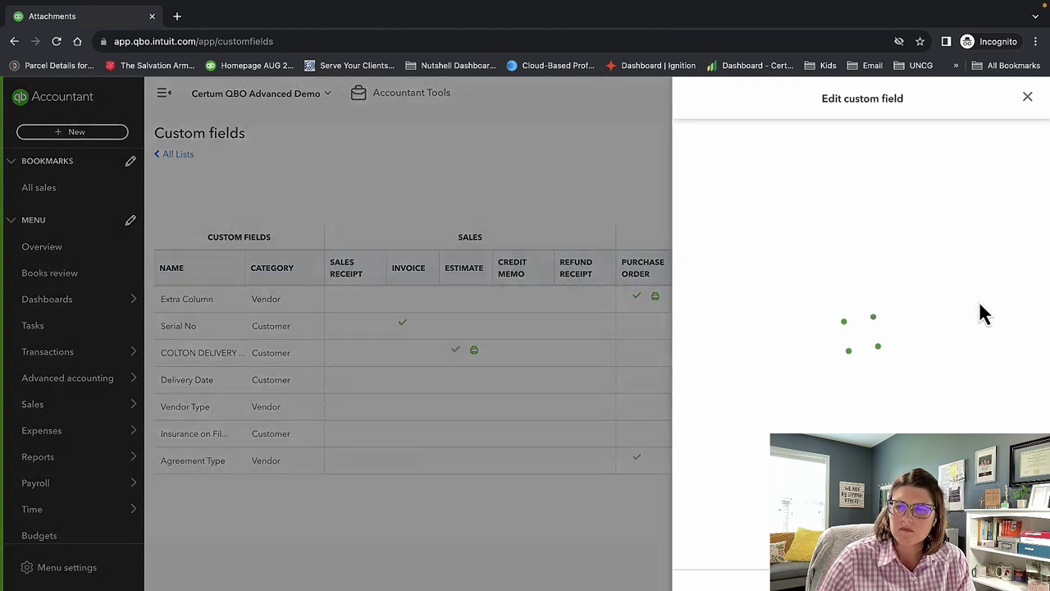
scroll(979, 306, down, 2)
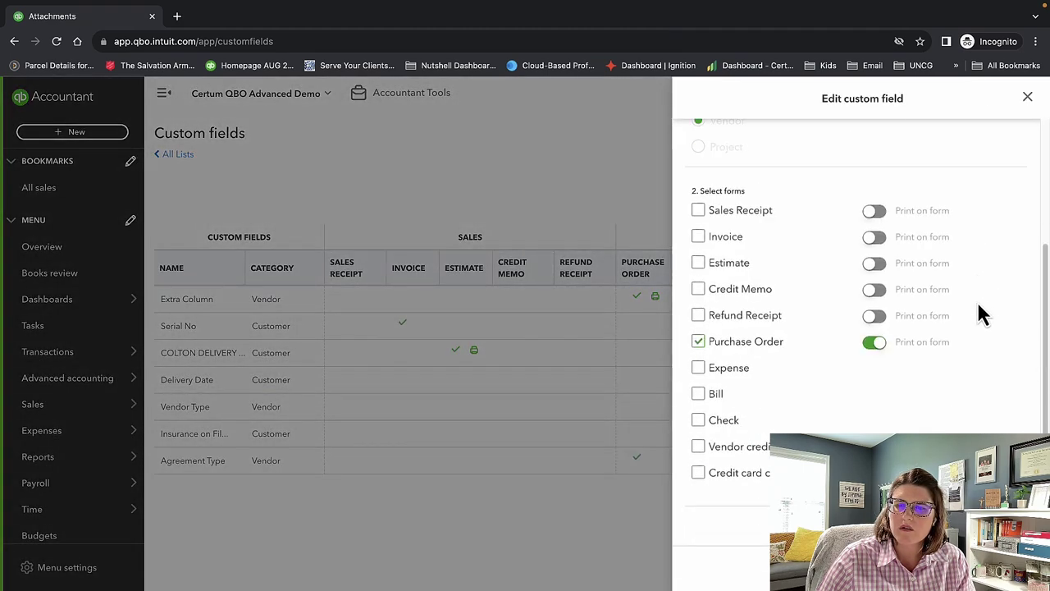
scroll(956, 297, up, 2)
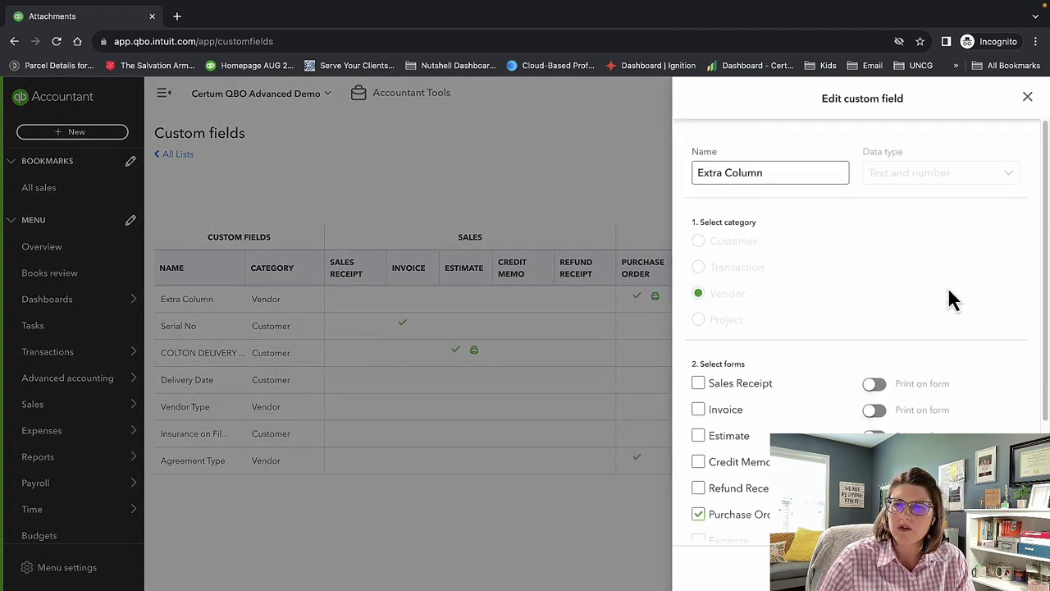
click(1027, 97)
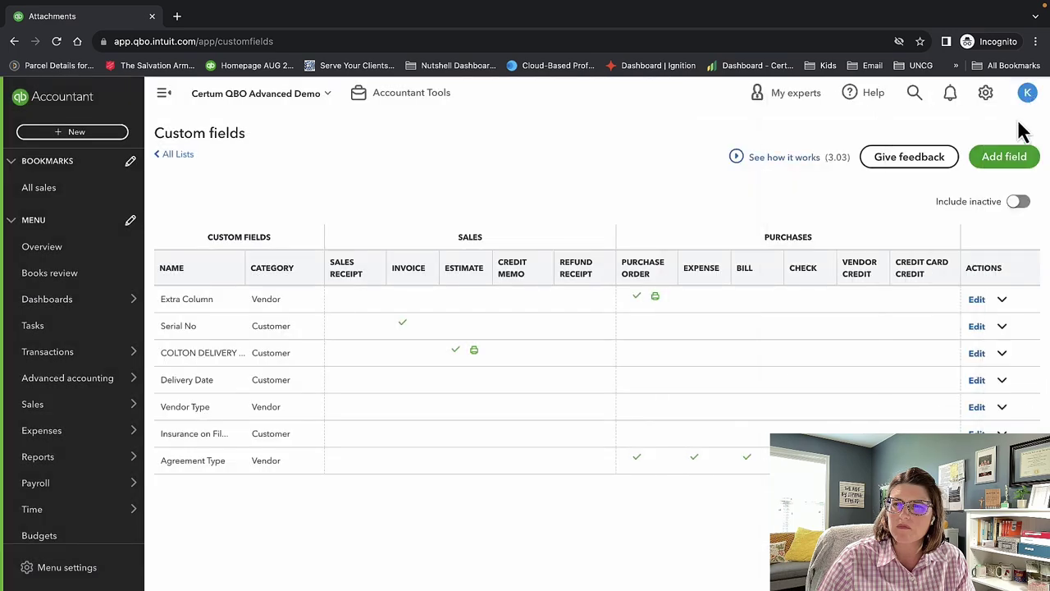
Start a new custom field named 'test' with the Dropdown list data type.
click(1004, 157)
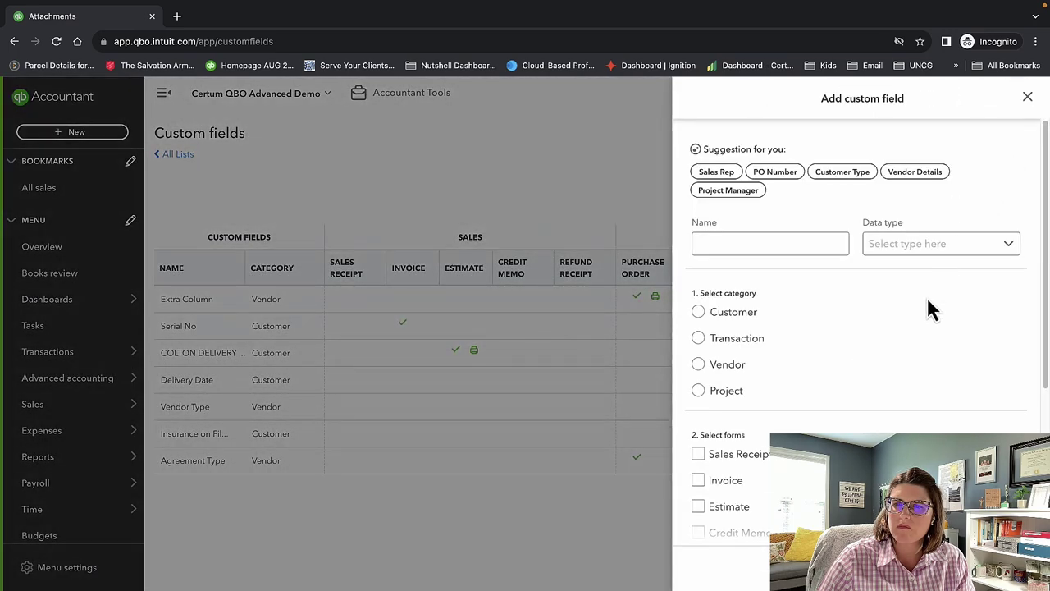
scroll(916, 348, down, 1)
scroll(912, 347, down, 3)
scroll(907, 345, up, 3)
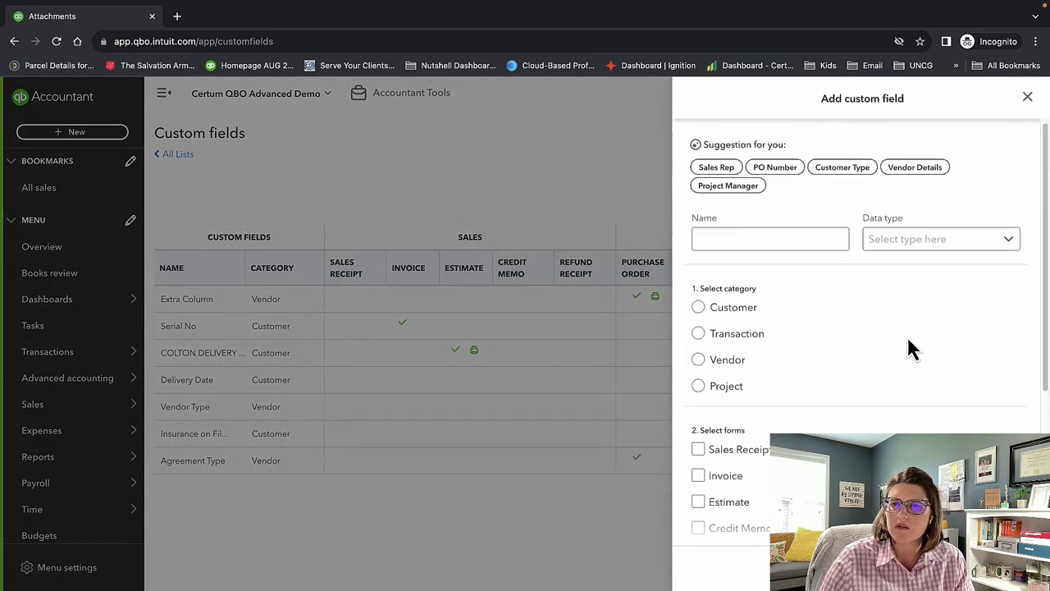
click(732, 244)
text(test)
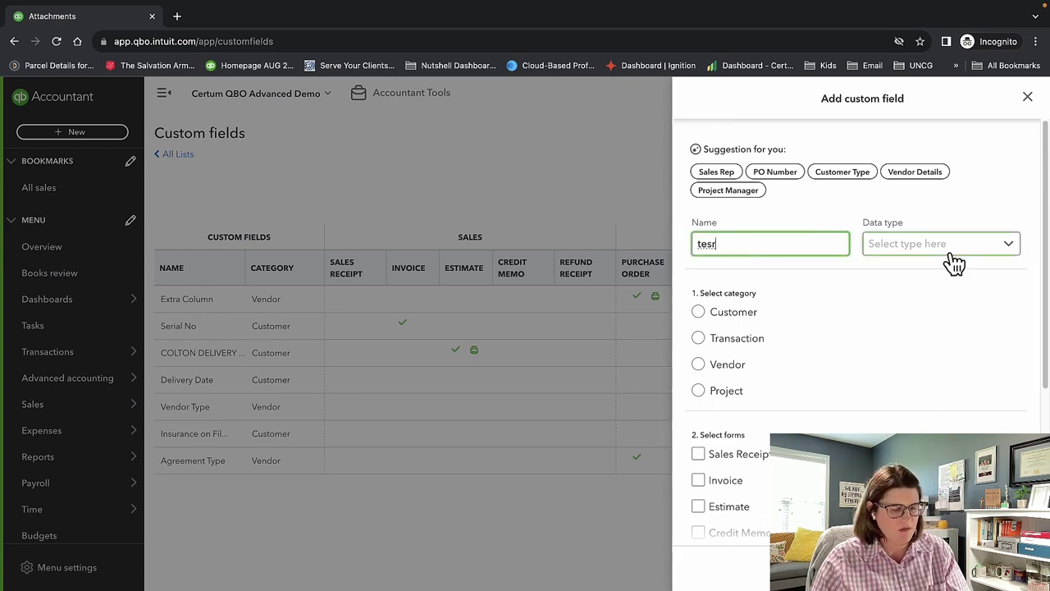
key(BackSpace)
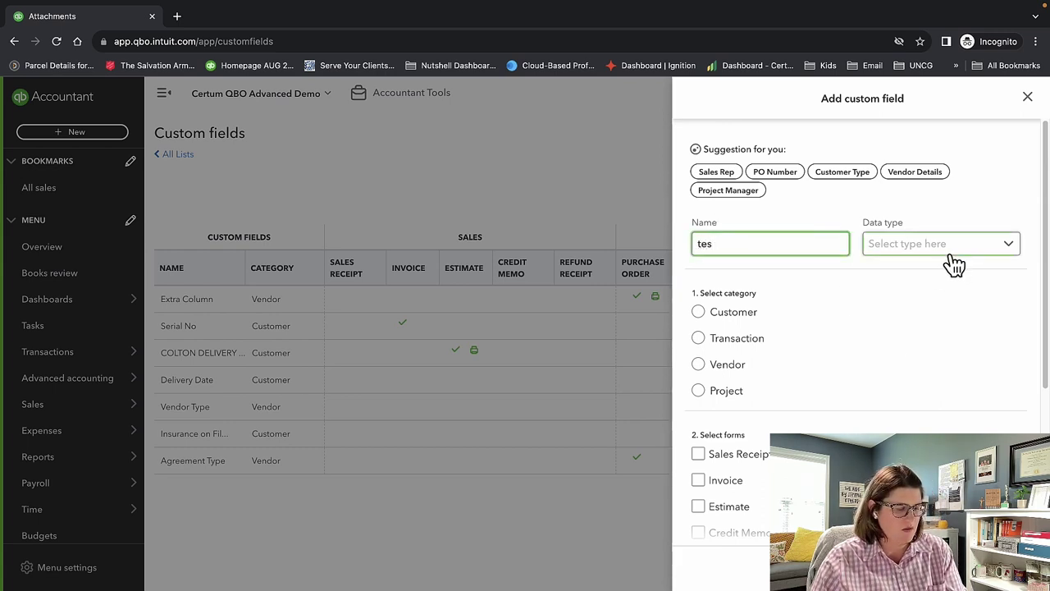
text(t)
click(975, 256)
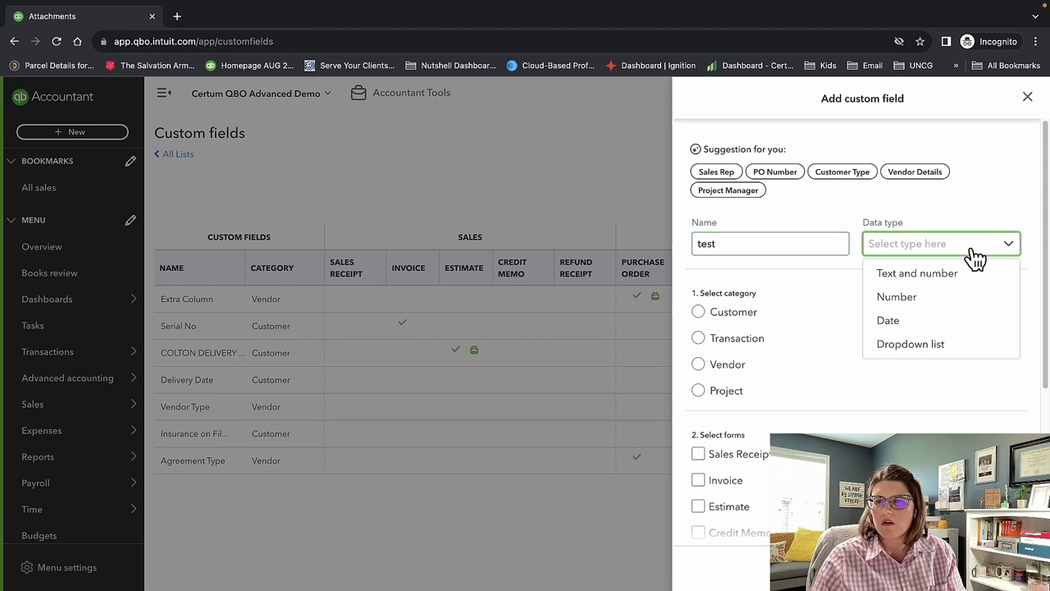
click(966, 346)
Add the dropdown choices 'test' and 'test2'.
click(783, 306)
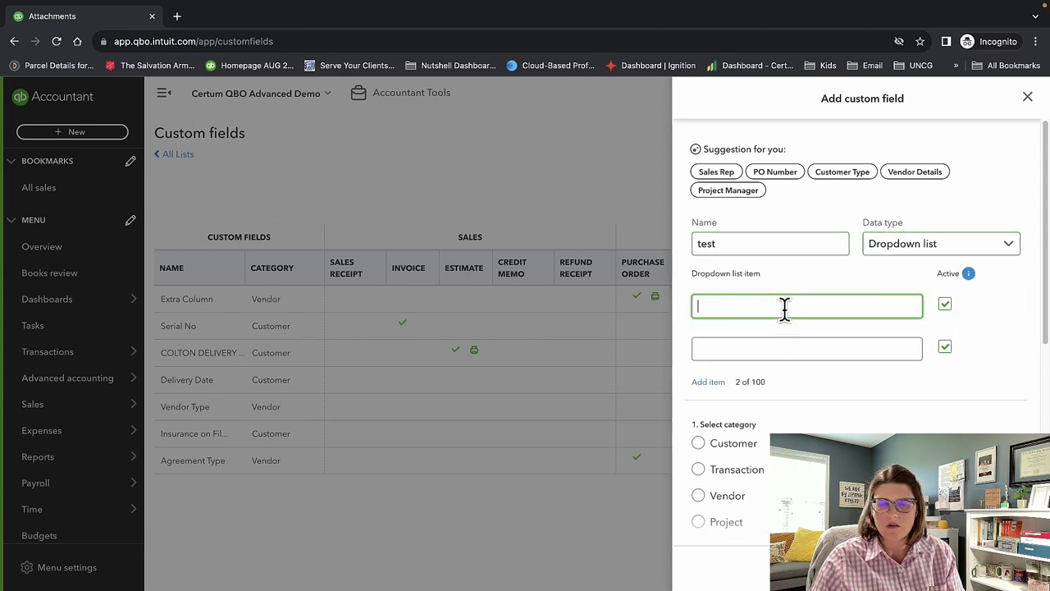
text(test)
click(782, 351)
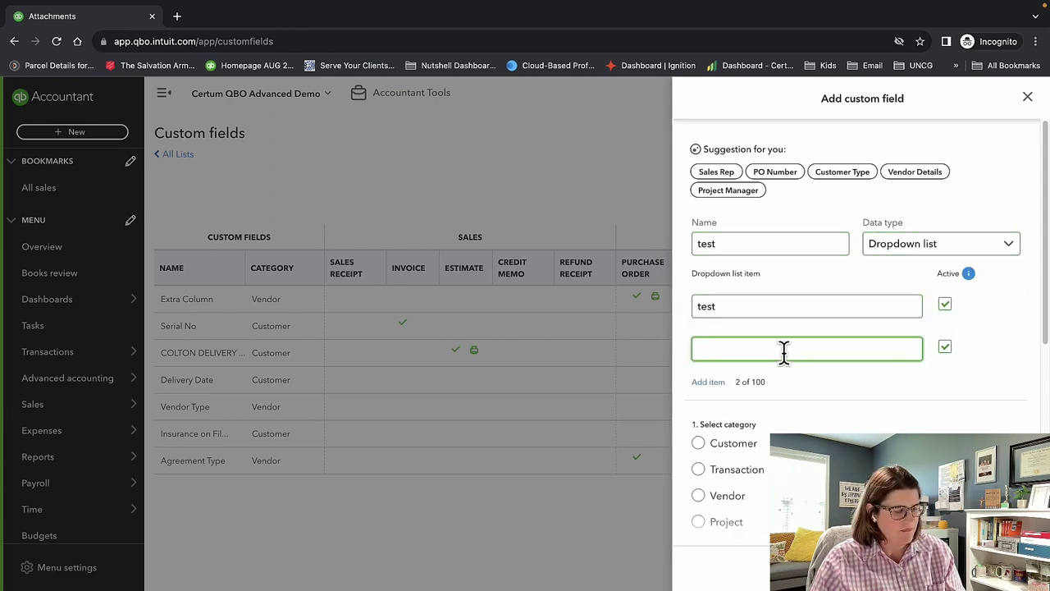
text(test2)
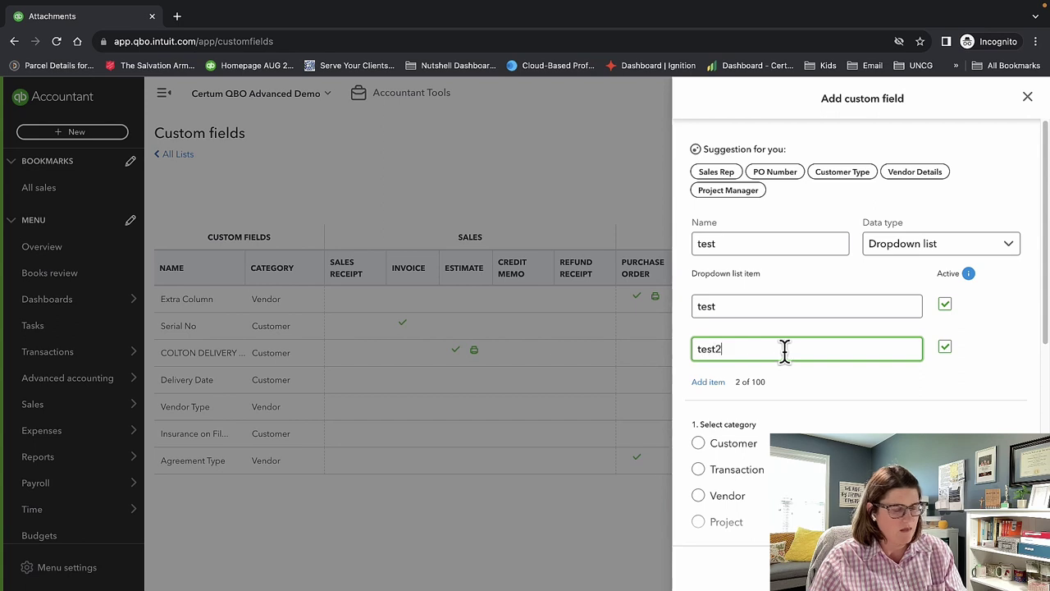
Apply the field to Customers, showing and printing it on invoices.
scroll(844, 398, down, 3)
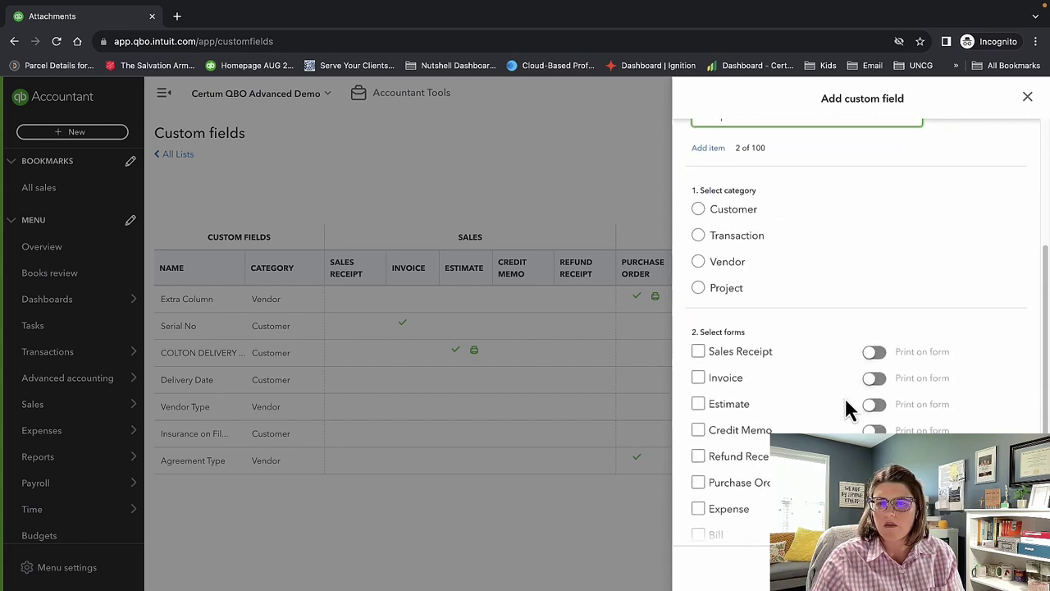
click(699, 210)
click(710, 379)
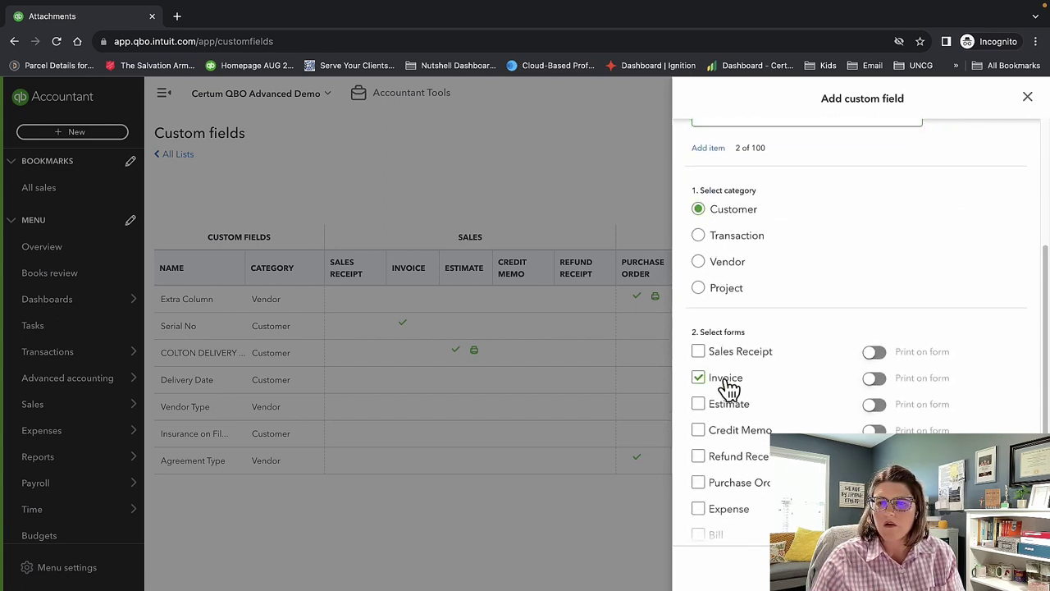
click(874, 378)
scroll(948, 398, down, 2)
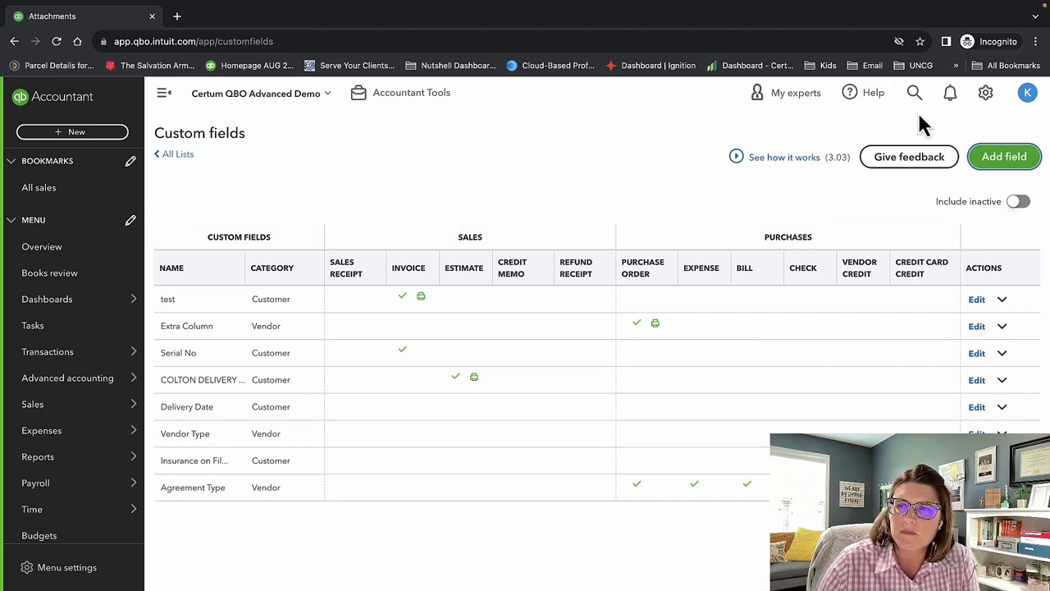
click(987, 95)
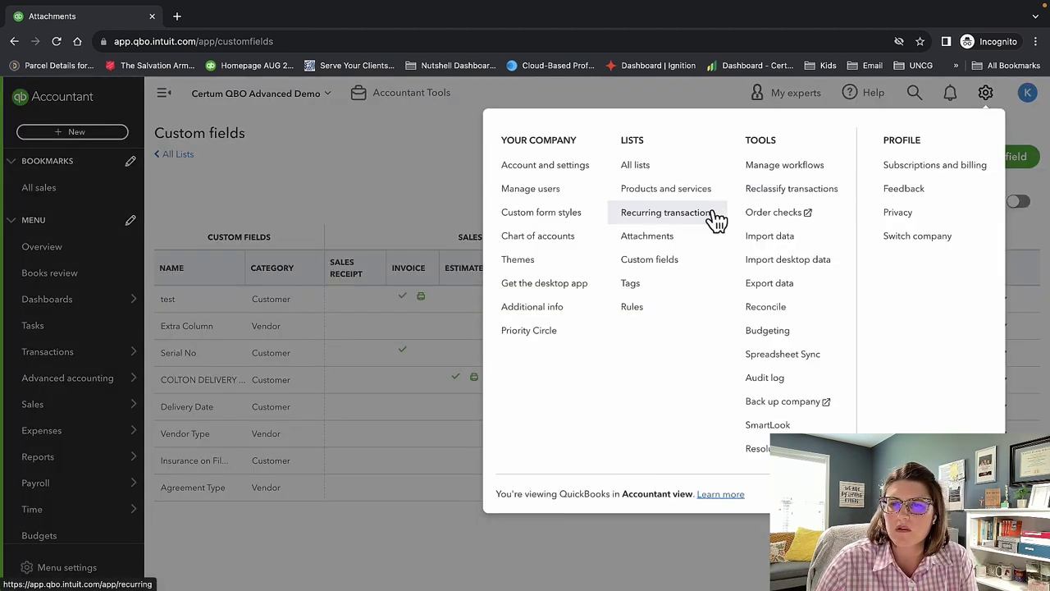
Open the Tags list from the Lists section of the gear menu.
click(699, 286)
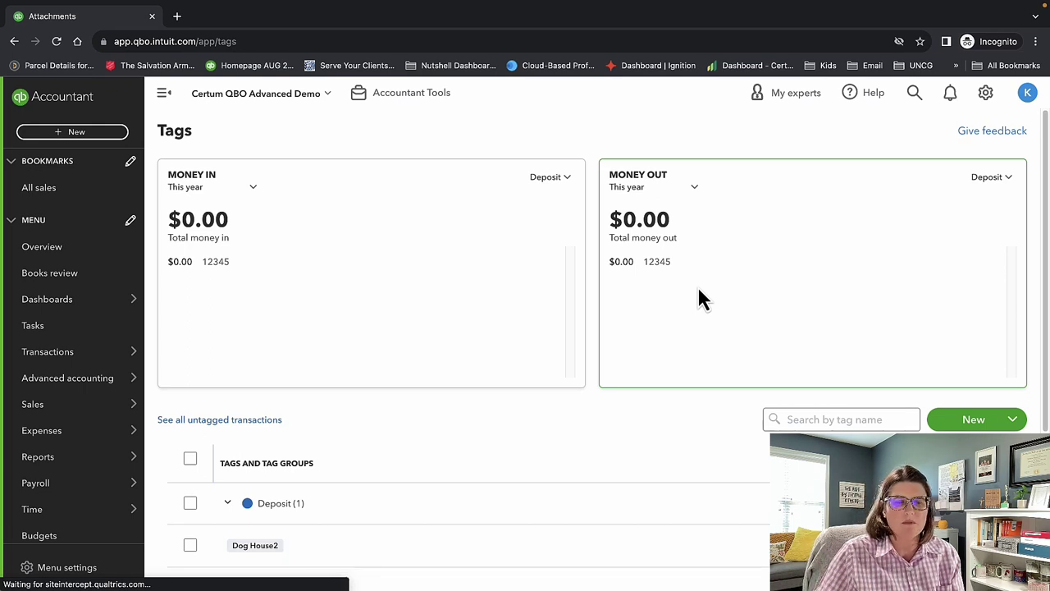
Scroll the Tags page, then open the empty bank Rules page from the gear menu.
scroll(697, 297, down, 3)
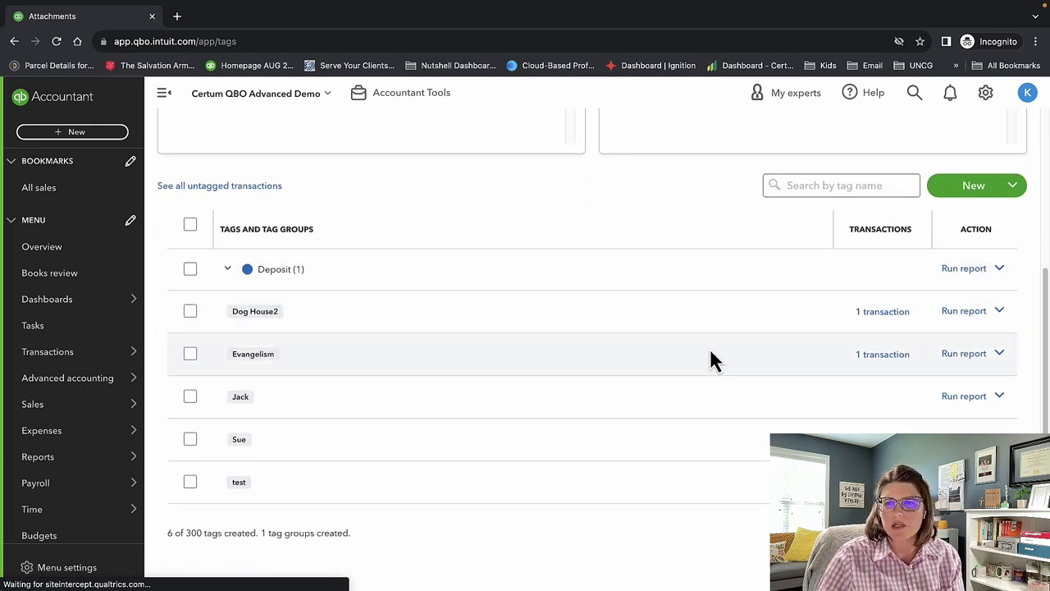
scroll(710, 361, up, 3)
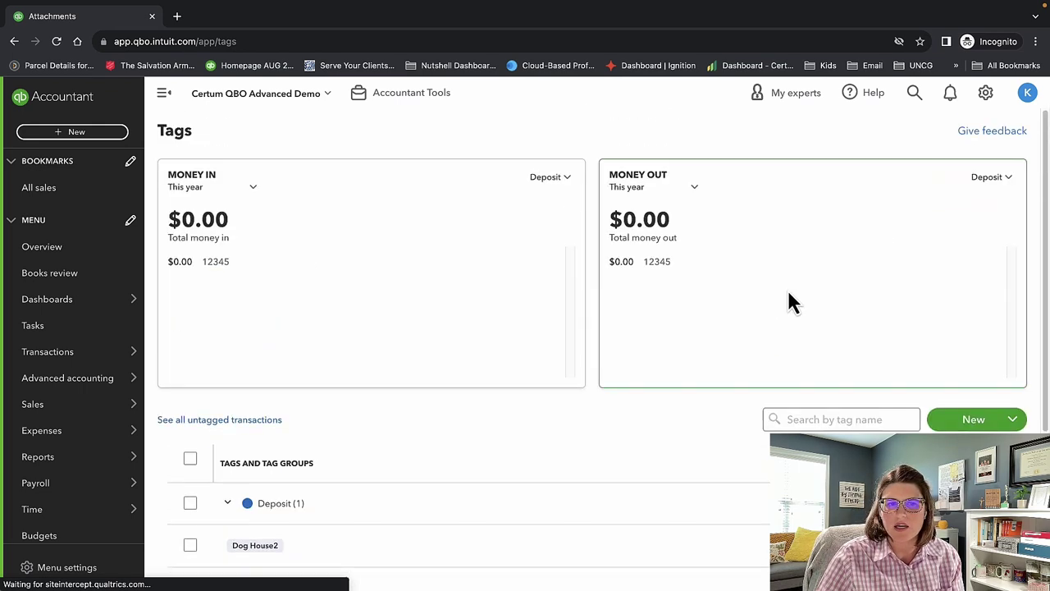
click(987, 95)
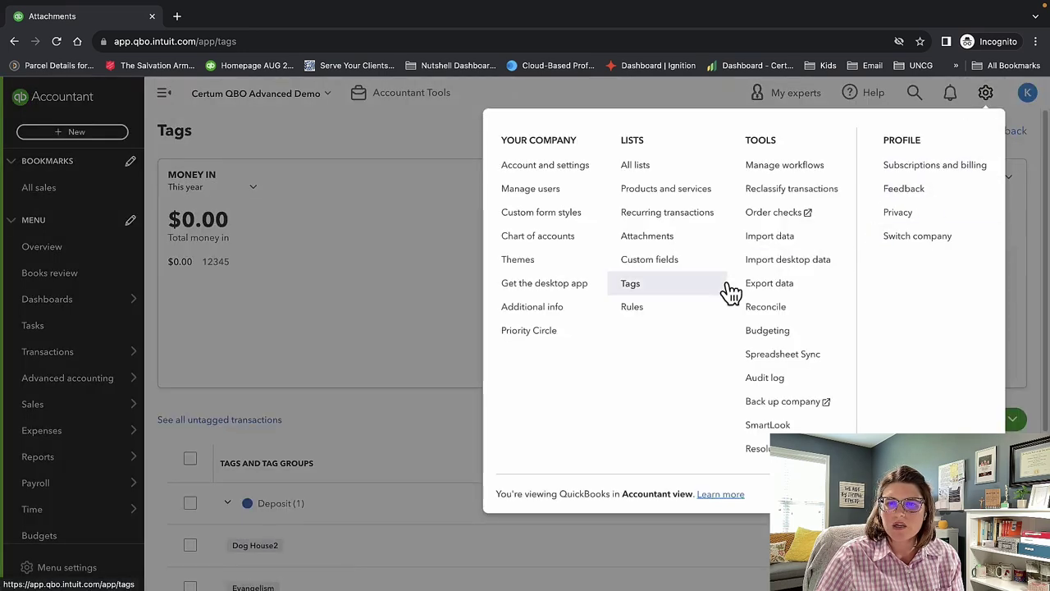
click(693, 314)
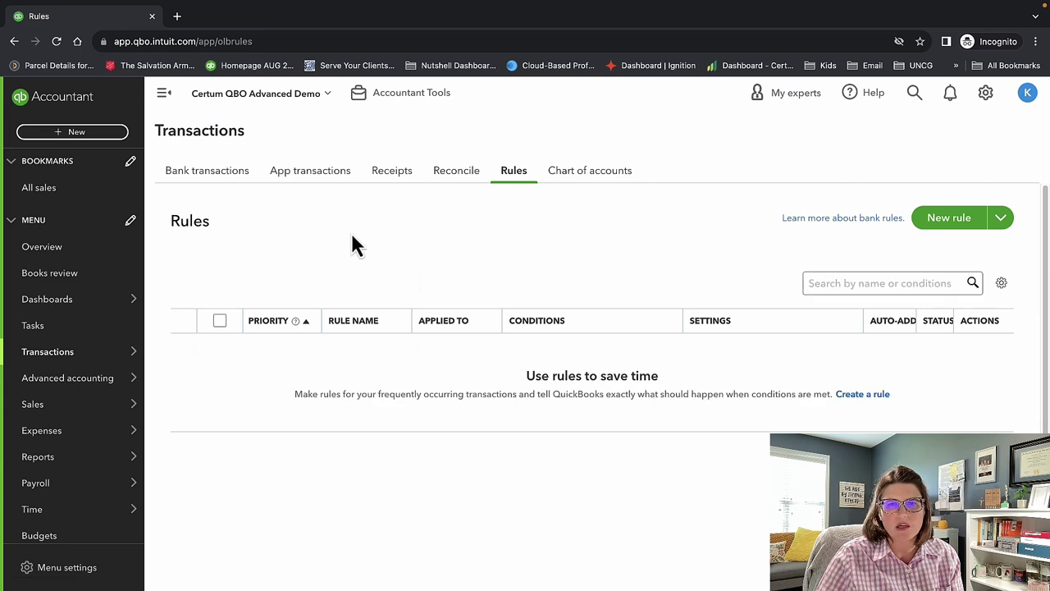
click(983, 97)
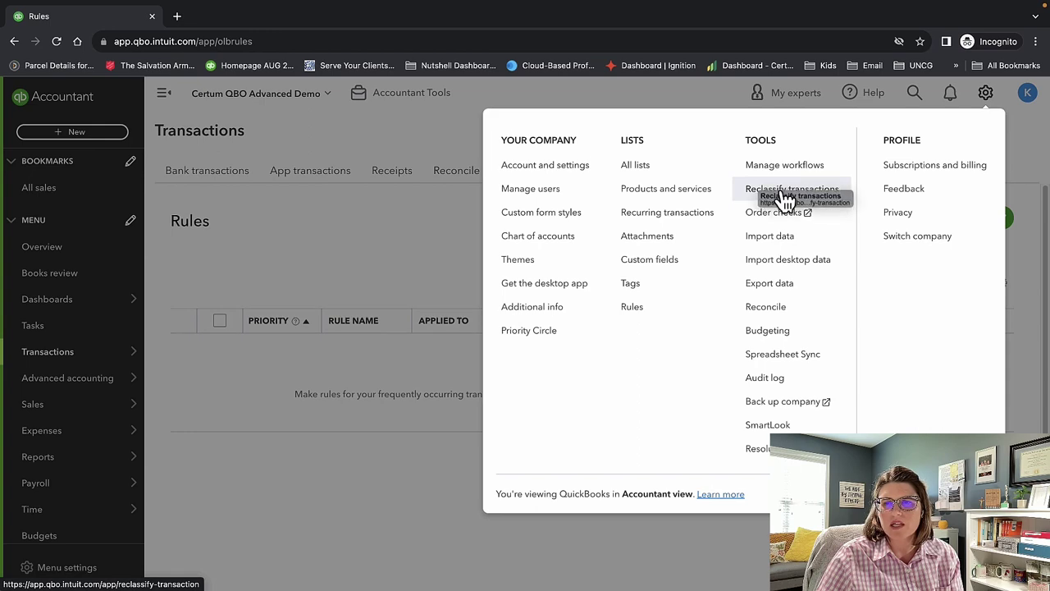
Open Reclassify transactions and load the four Sales of Product Income lines totalling $11,743.00.
click(784, 192)
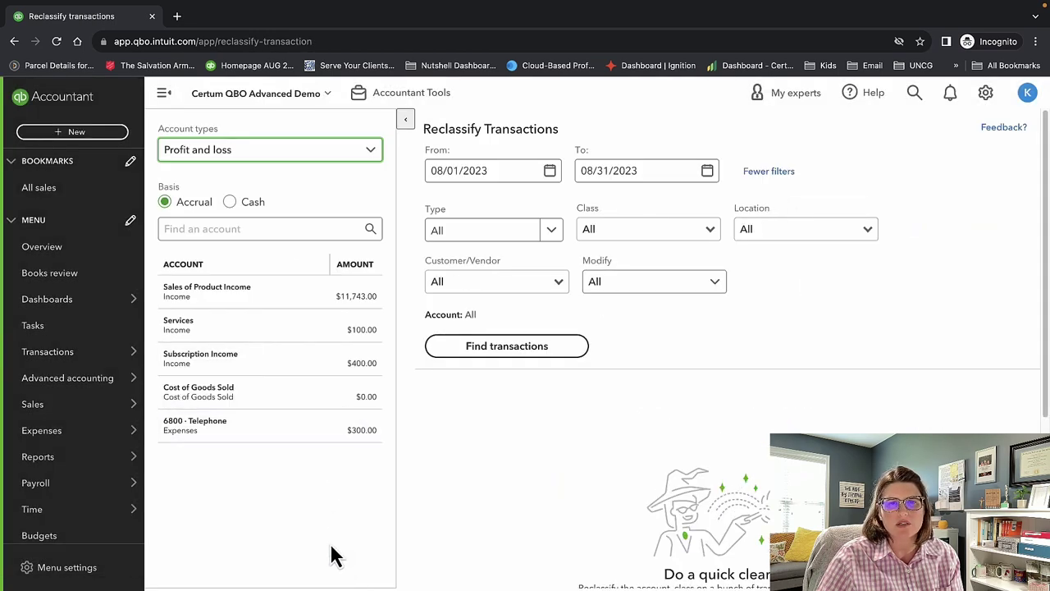
click(266, 296)
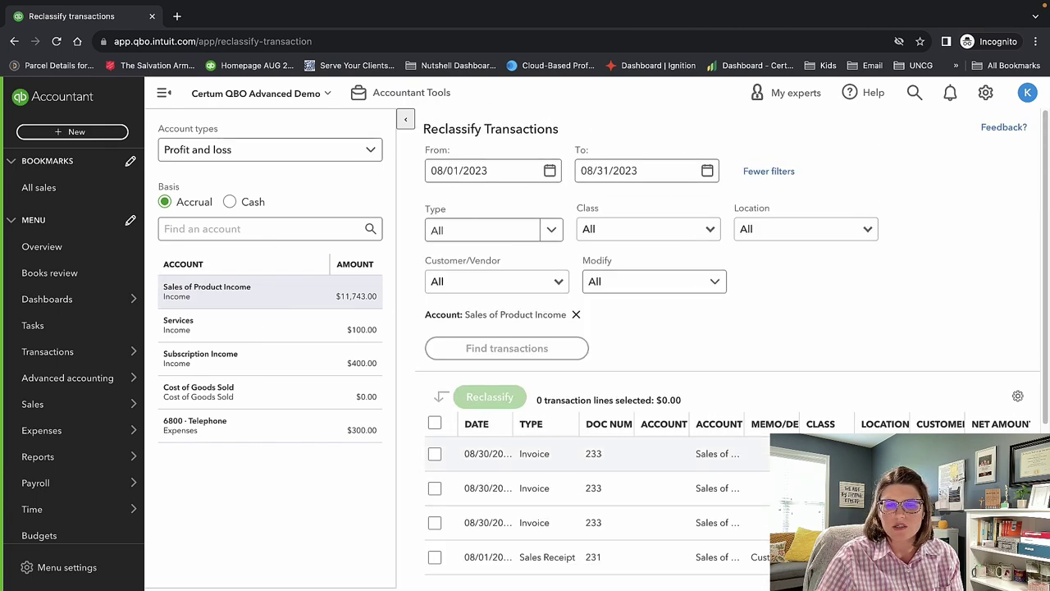
scroll(728, 328, down, 3)
scroll(804, 317, up, 3)
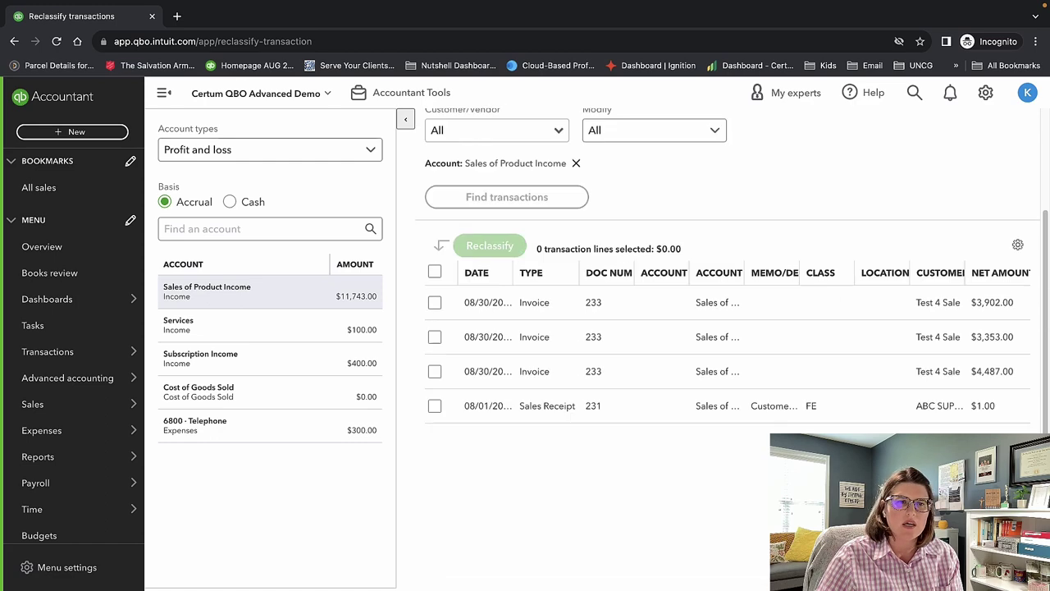
click(985, 92)
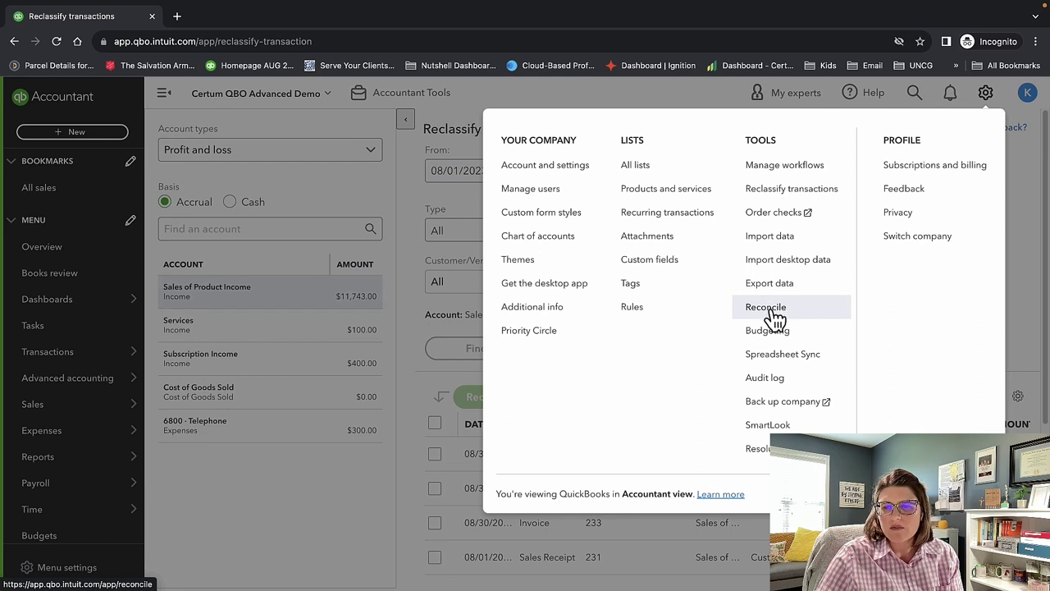
click(775, 406)
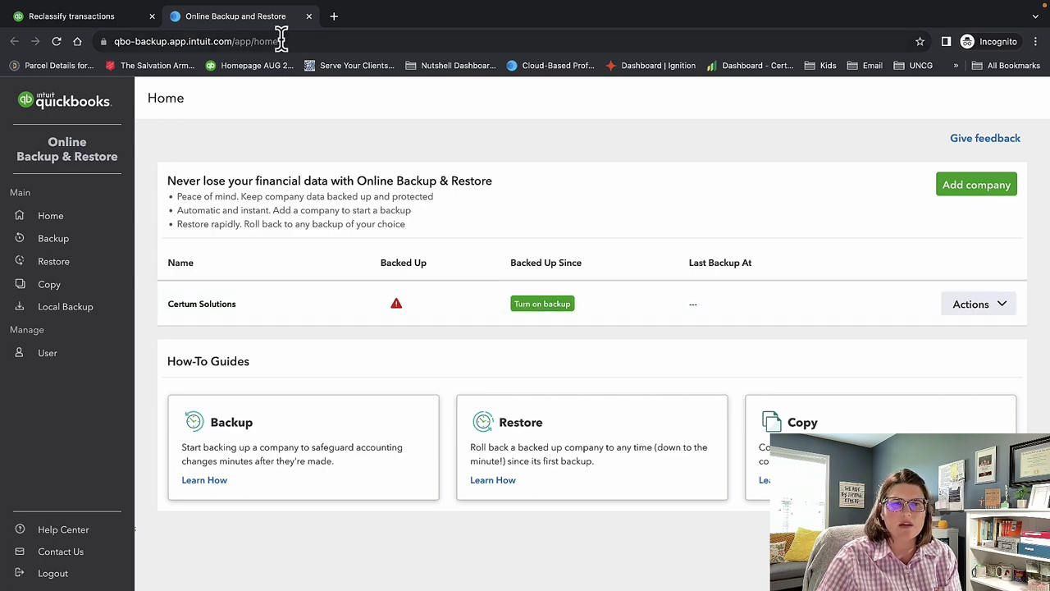
click(309, 16)
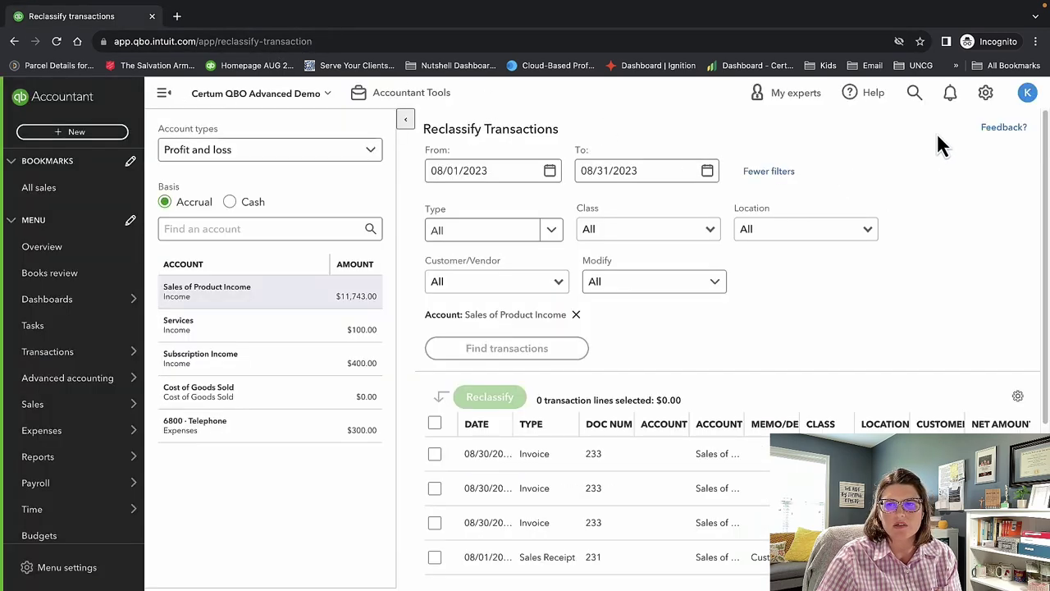
click(987, 96)
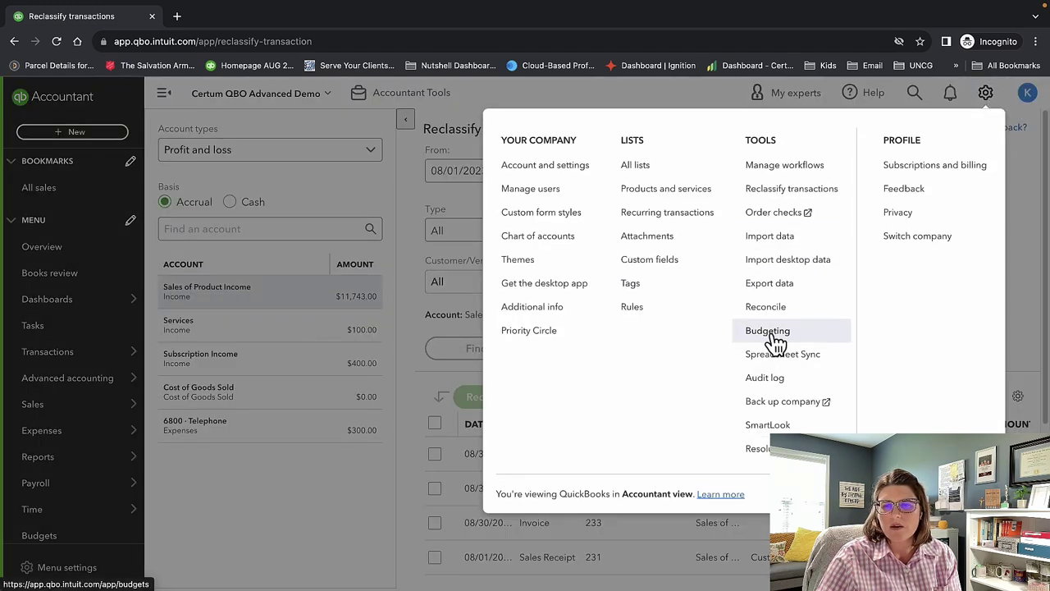
click(768, 425)
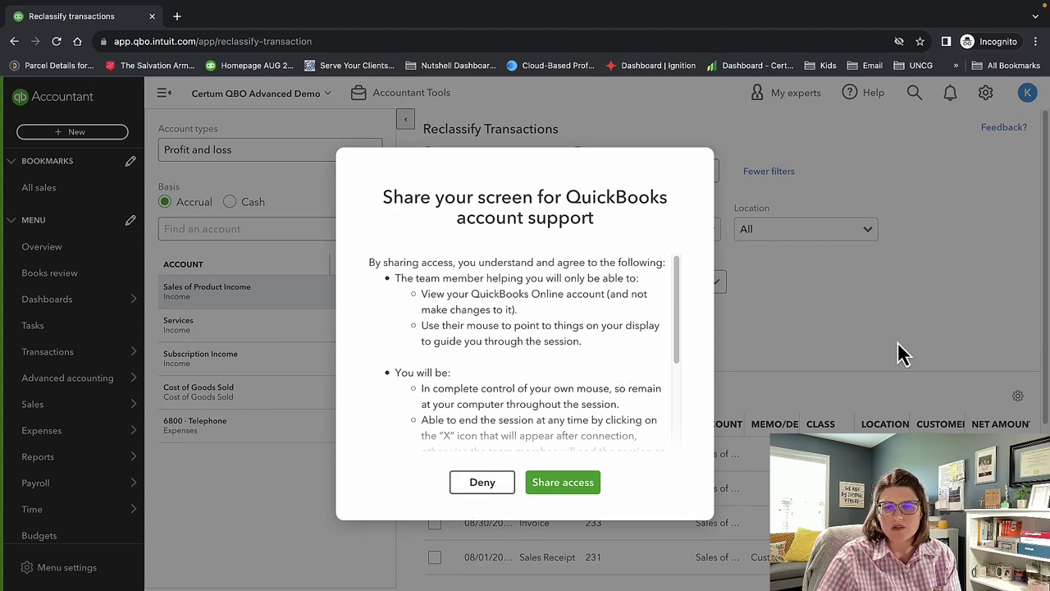
click(477, 486)
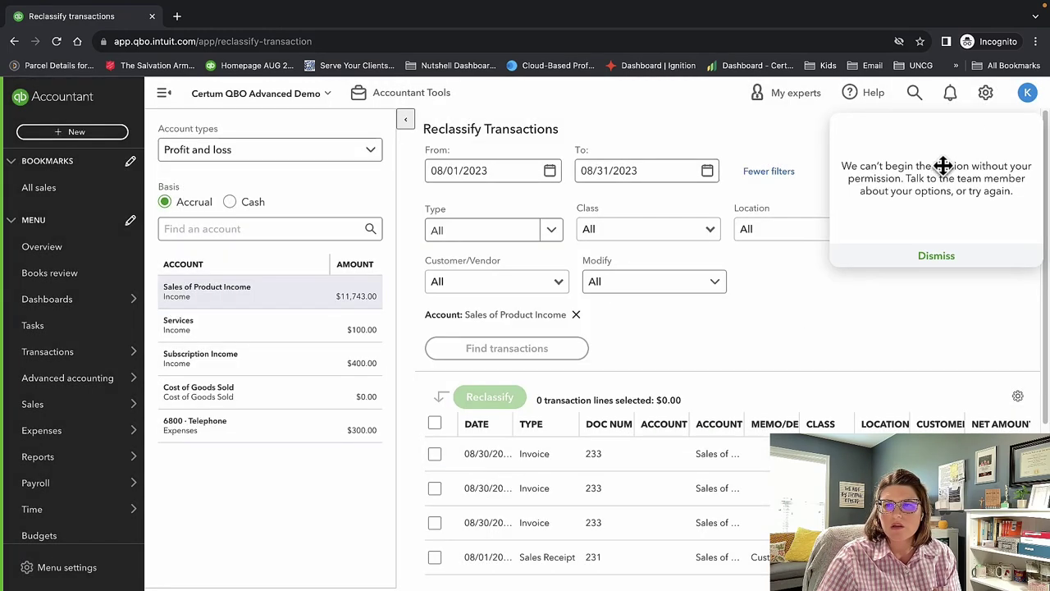
click(942, 267)
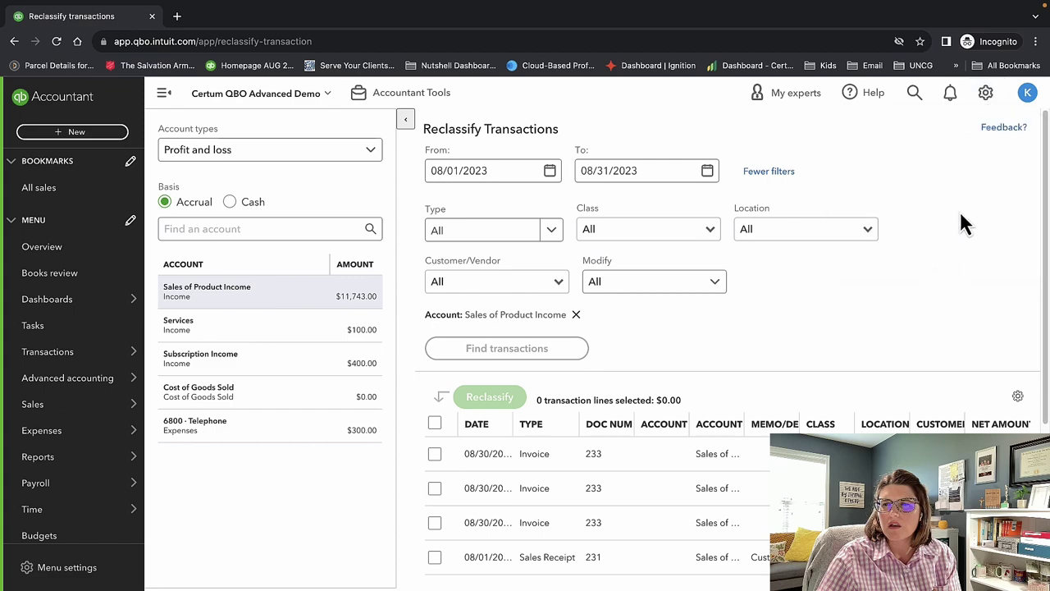
click(987, 94)
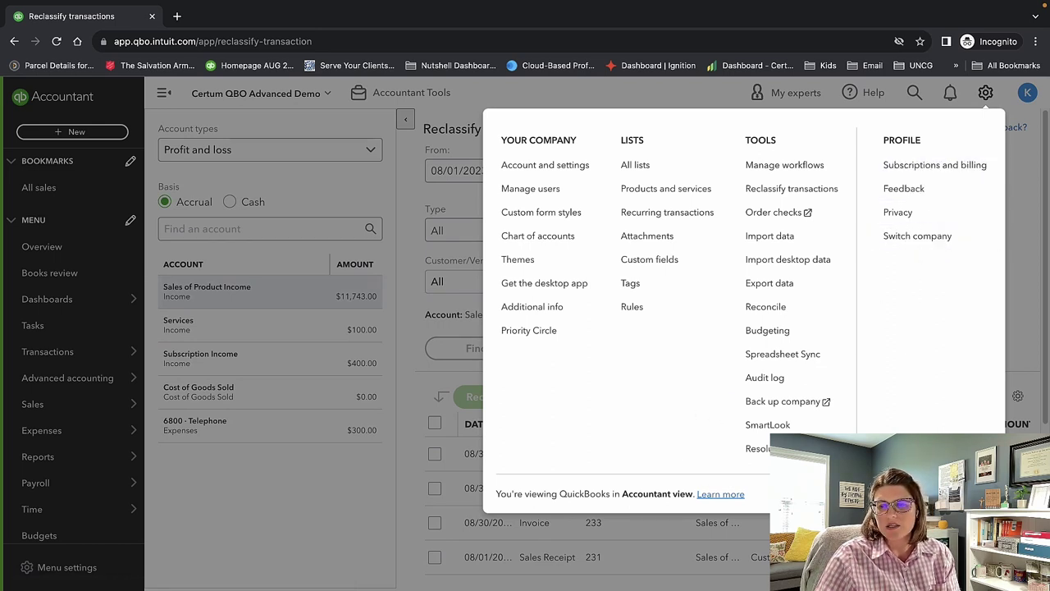
Switch QuickBooks to Business view and open the Business overview dashboard.
click(739, 494)
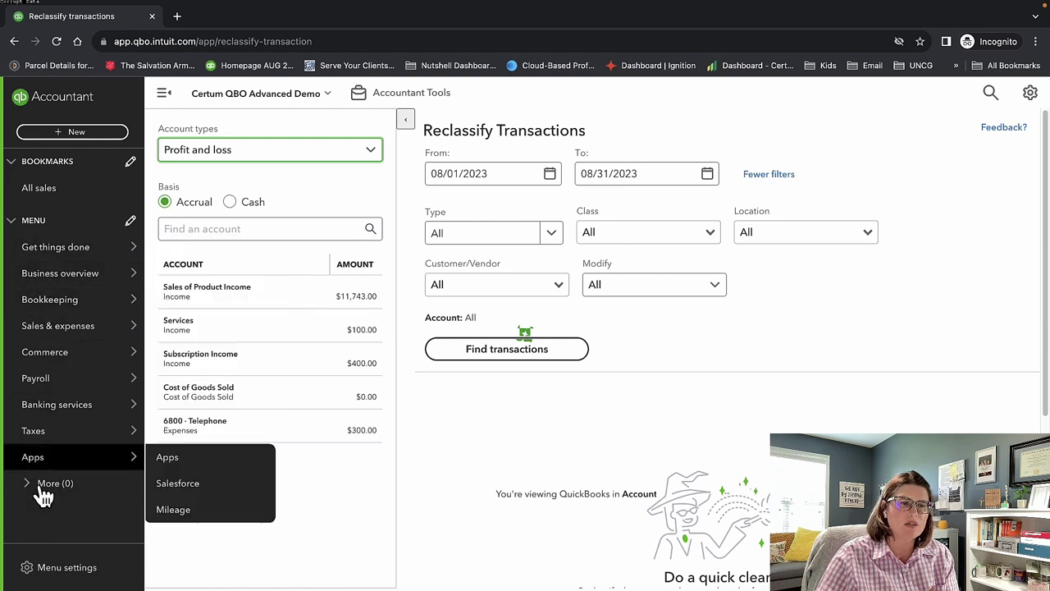
mouse_move(82, 246)
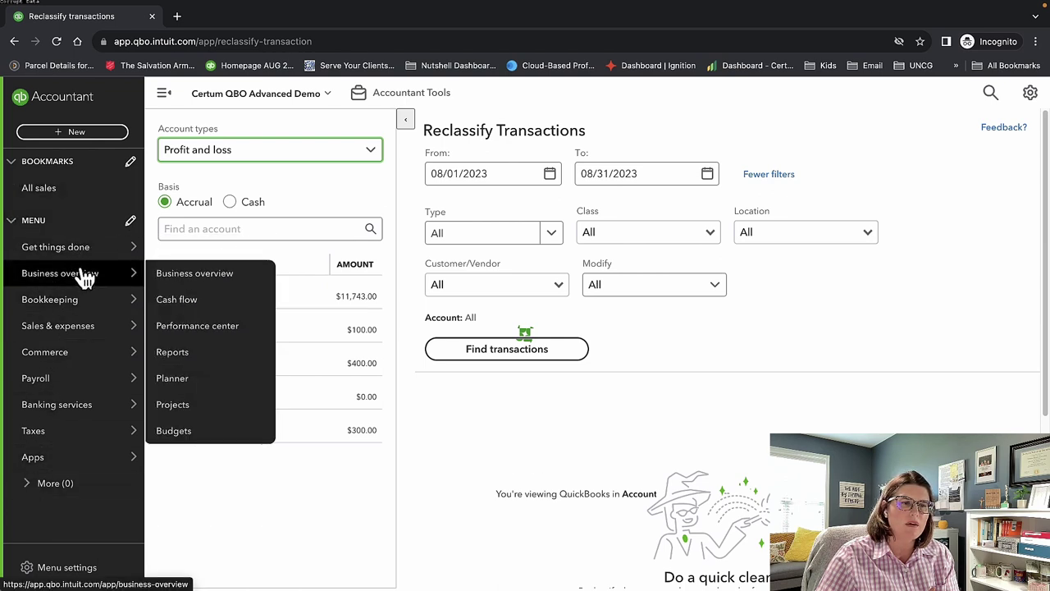
click(82, 275)
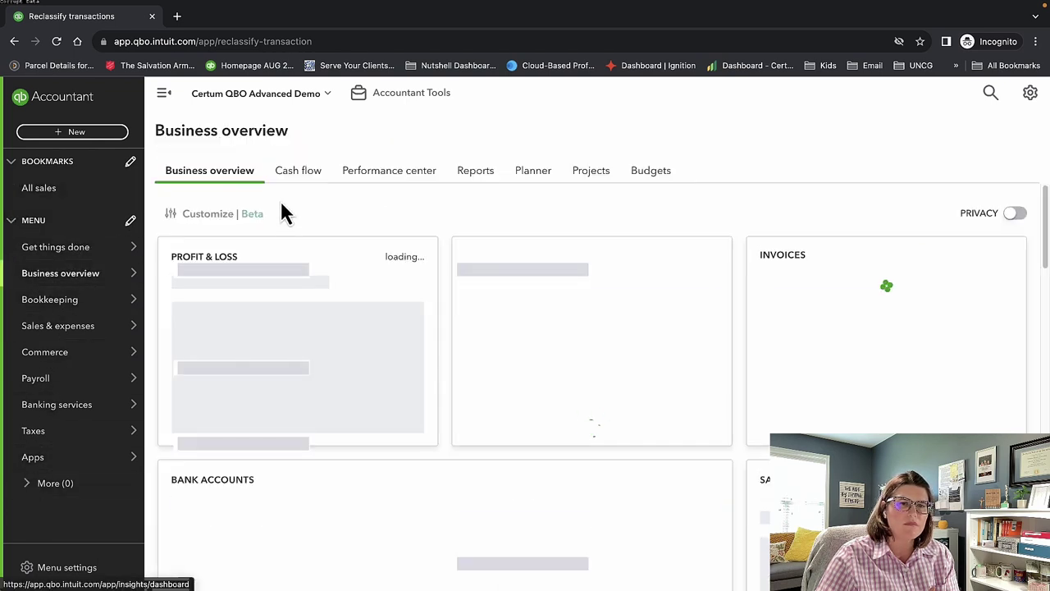
Go through the Cash flow, Performance center and Planner tabs of Business overview.
click(295, 174)
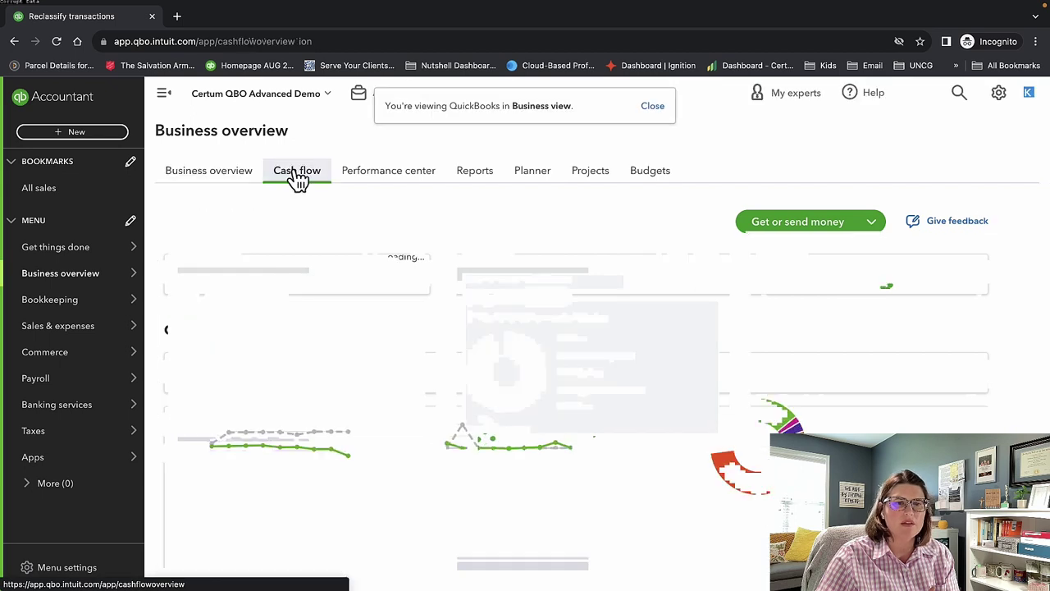
click(368, 182)
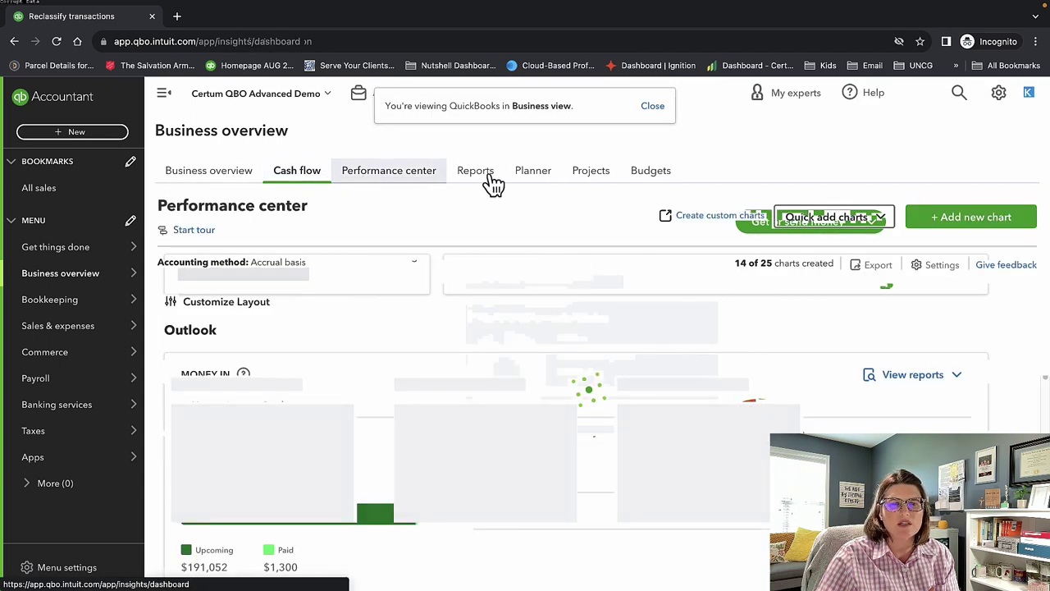
click(556, 178)
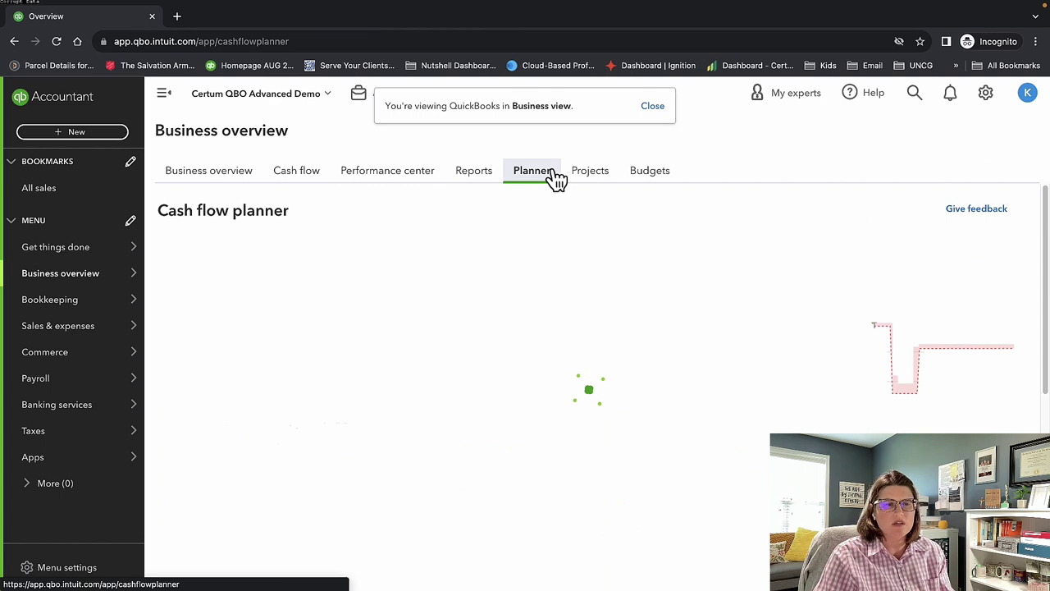